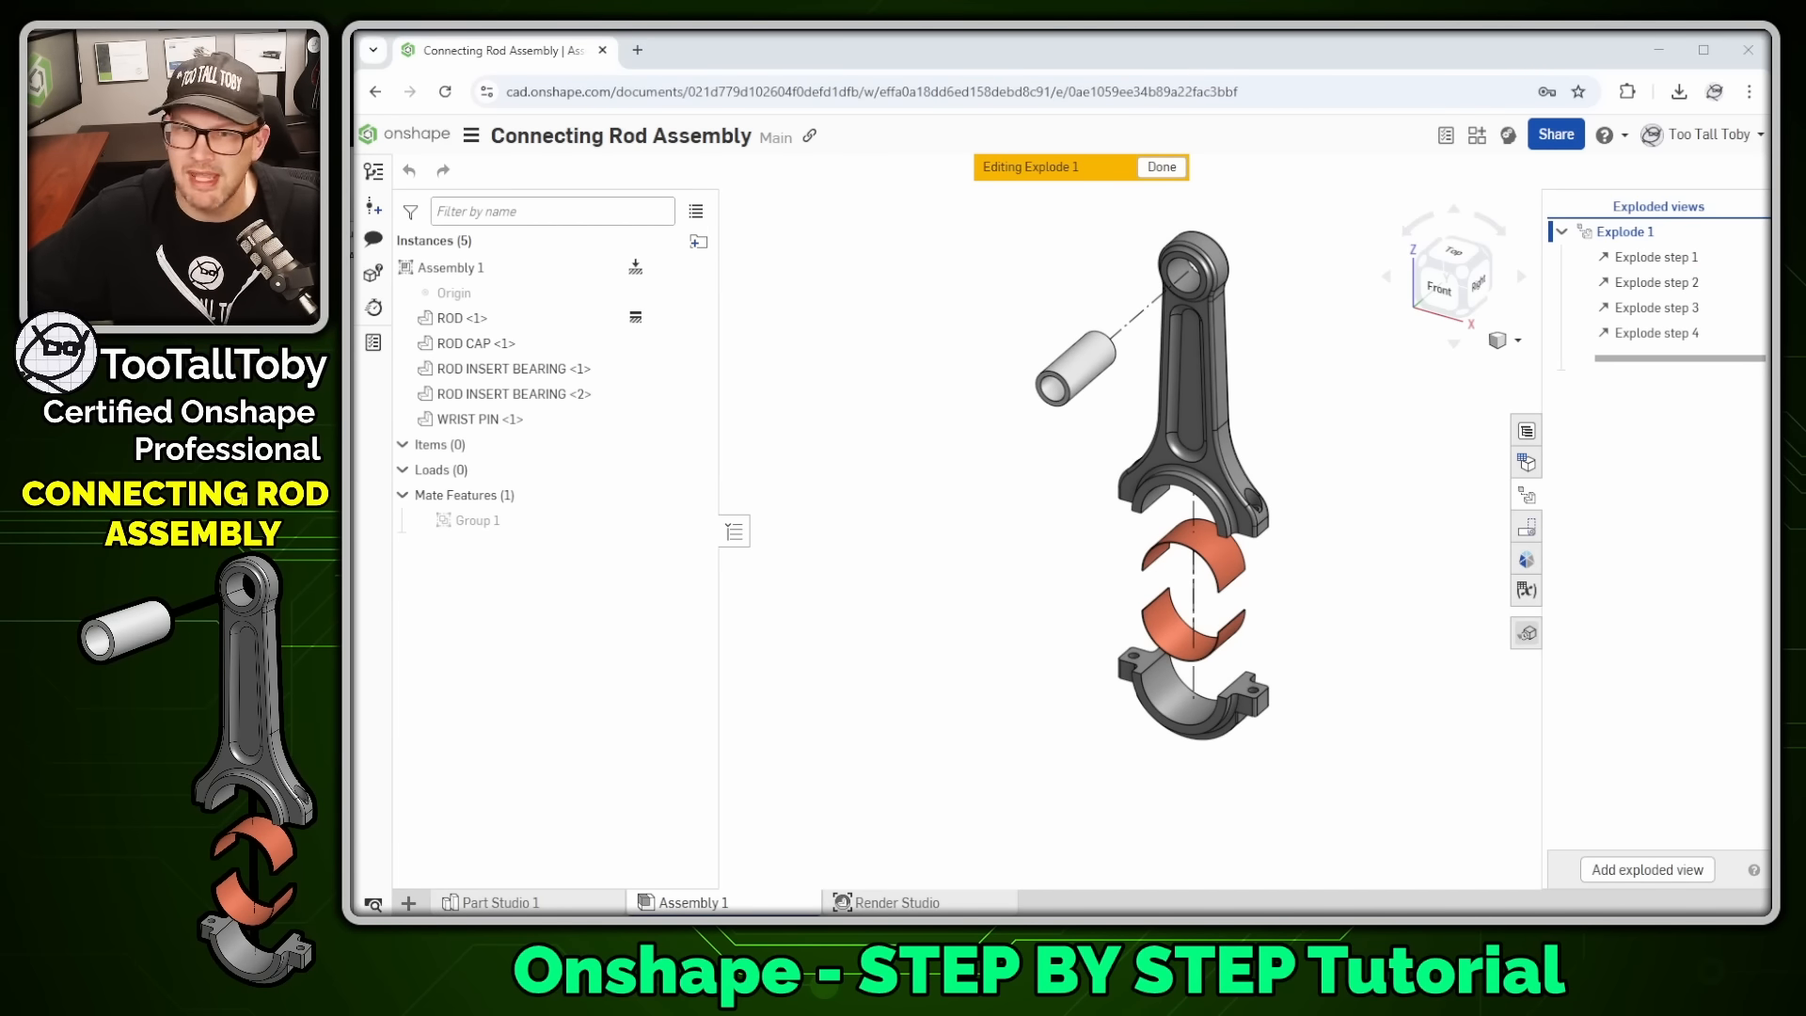
- Bring the Edge window with the connecting rod tutorial PDF over the Onshape assembly
left_click_drag(1769, 320, 1029, 19)
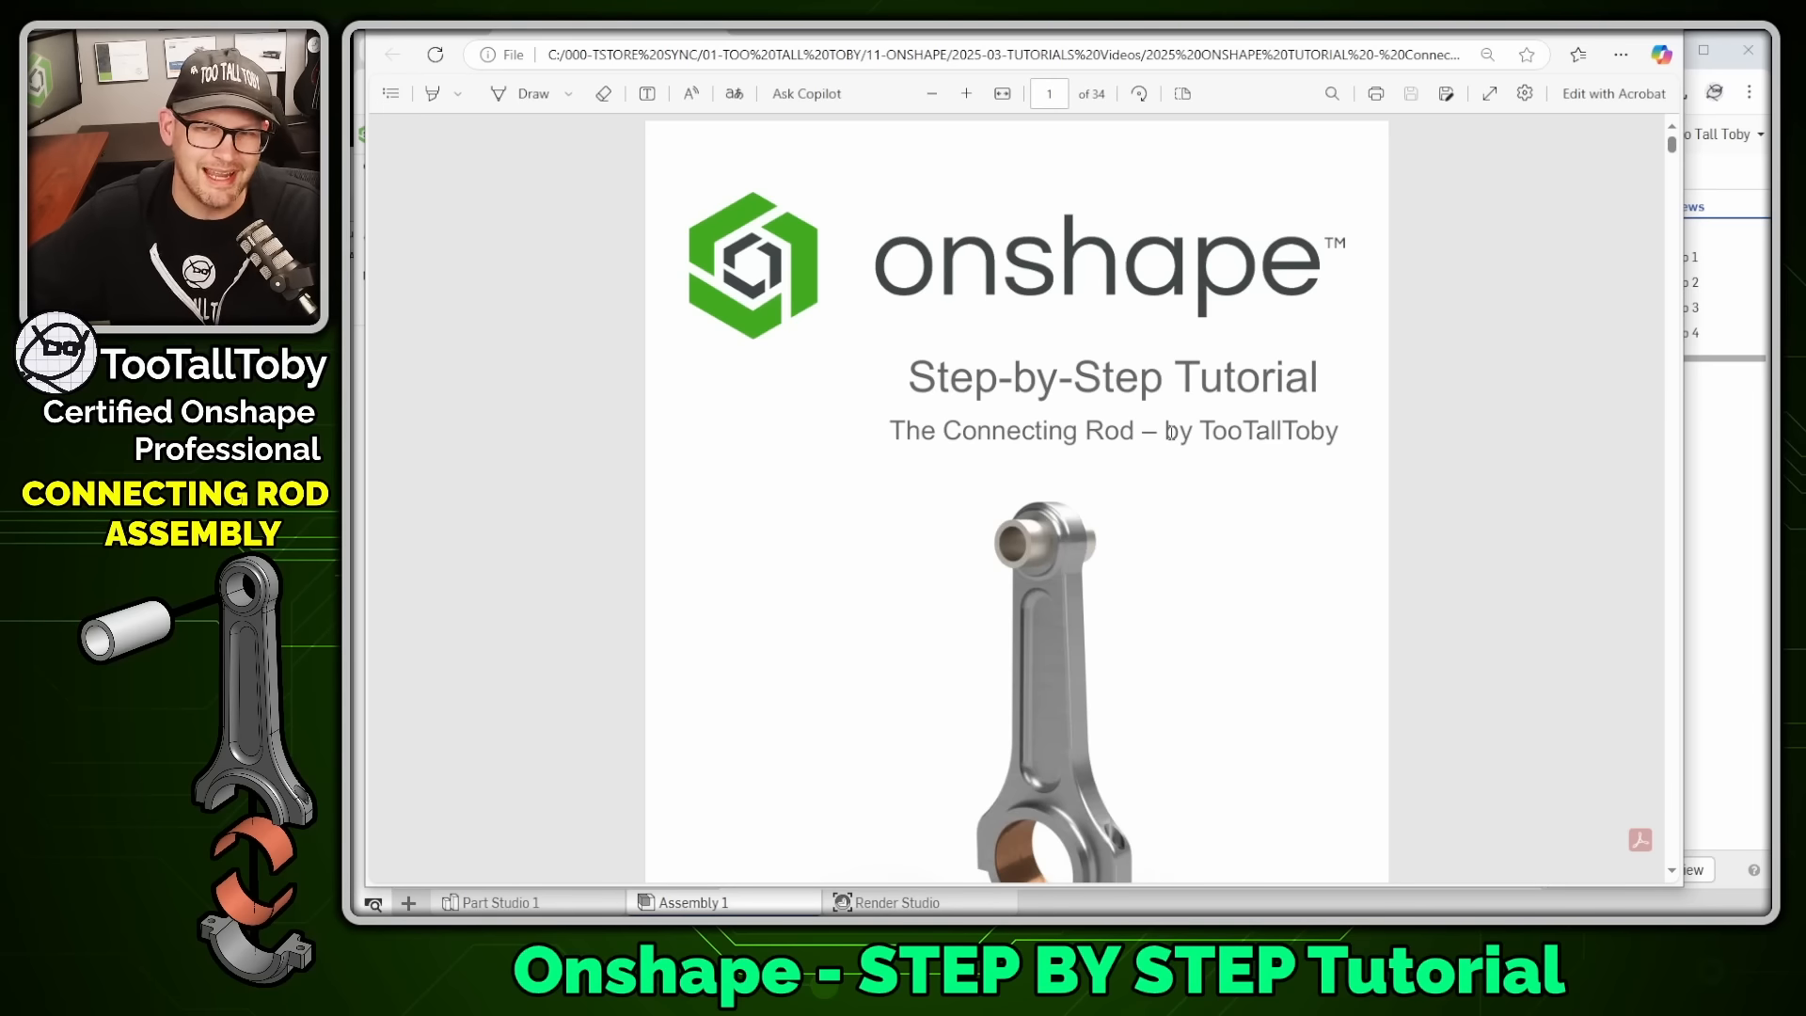
- Scroll through the tutorial PDF and highlight the Sketch1 heading
scroll(1252, 369, "down", 4)
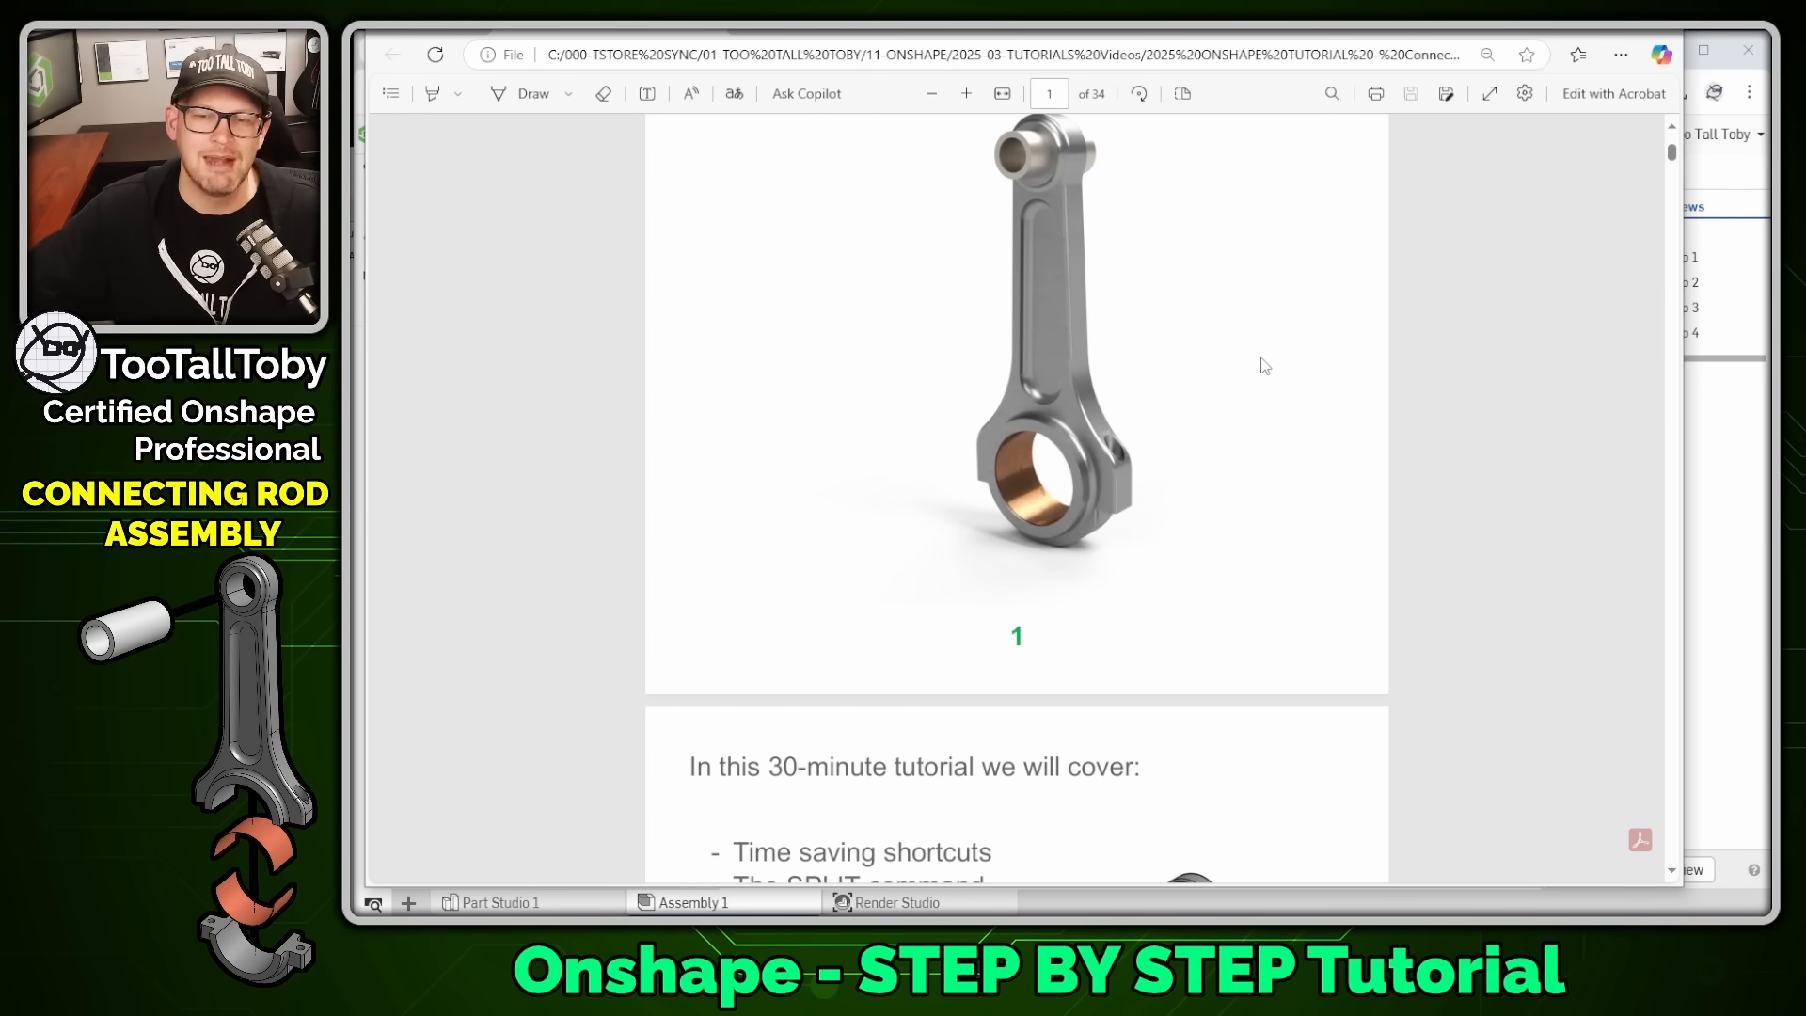
scroll(1264, 365, "down", 5)
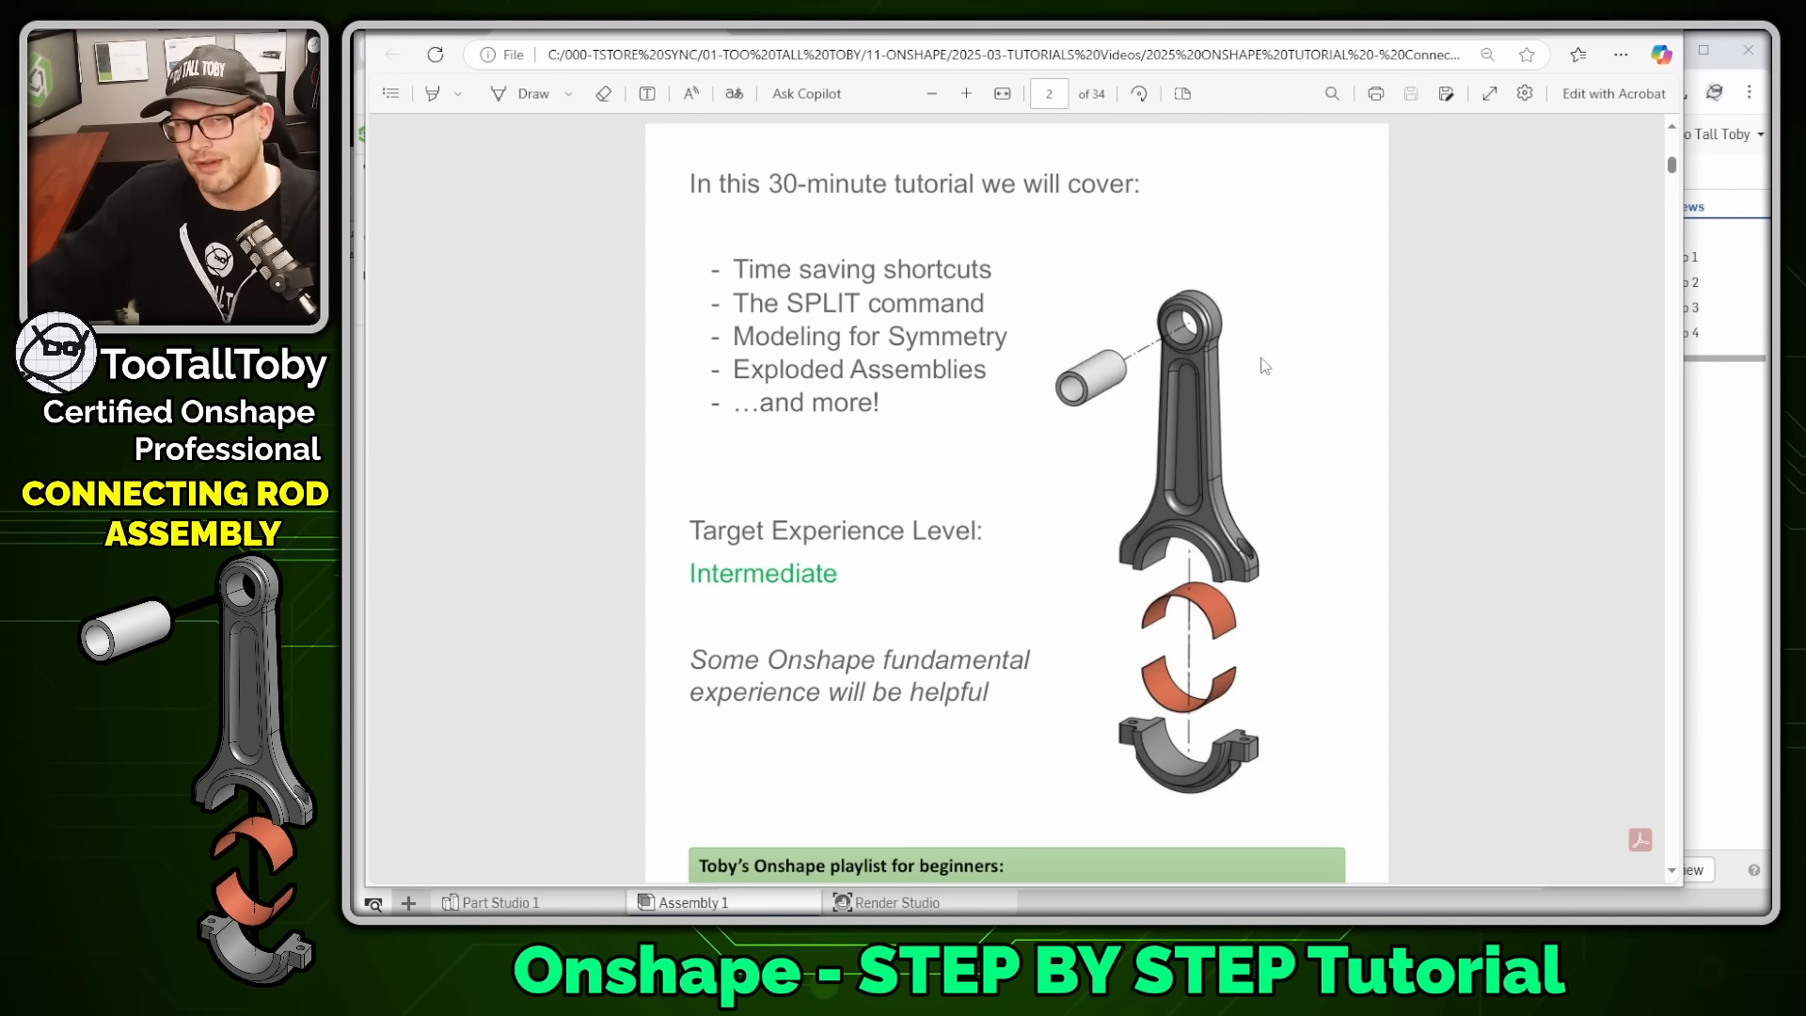
scroll(720, 506, "down", 1)
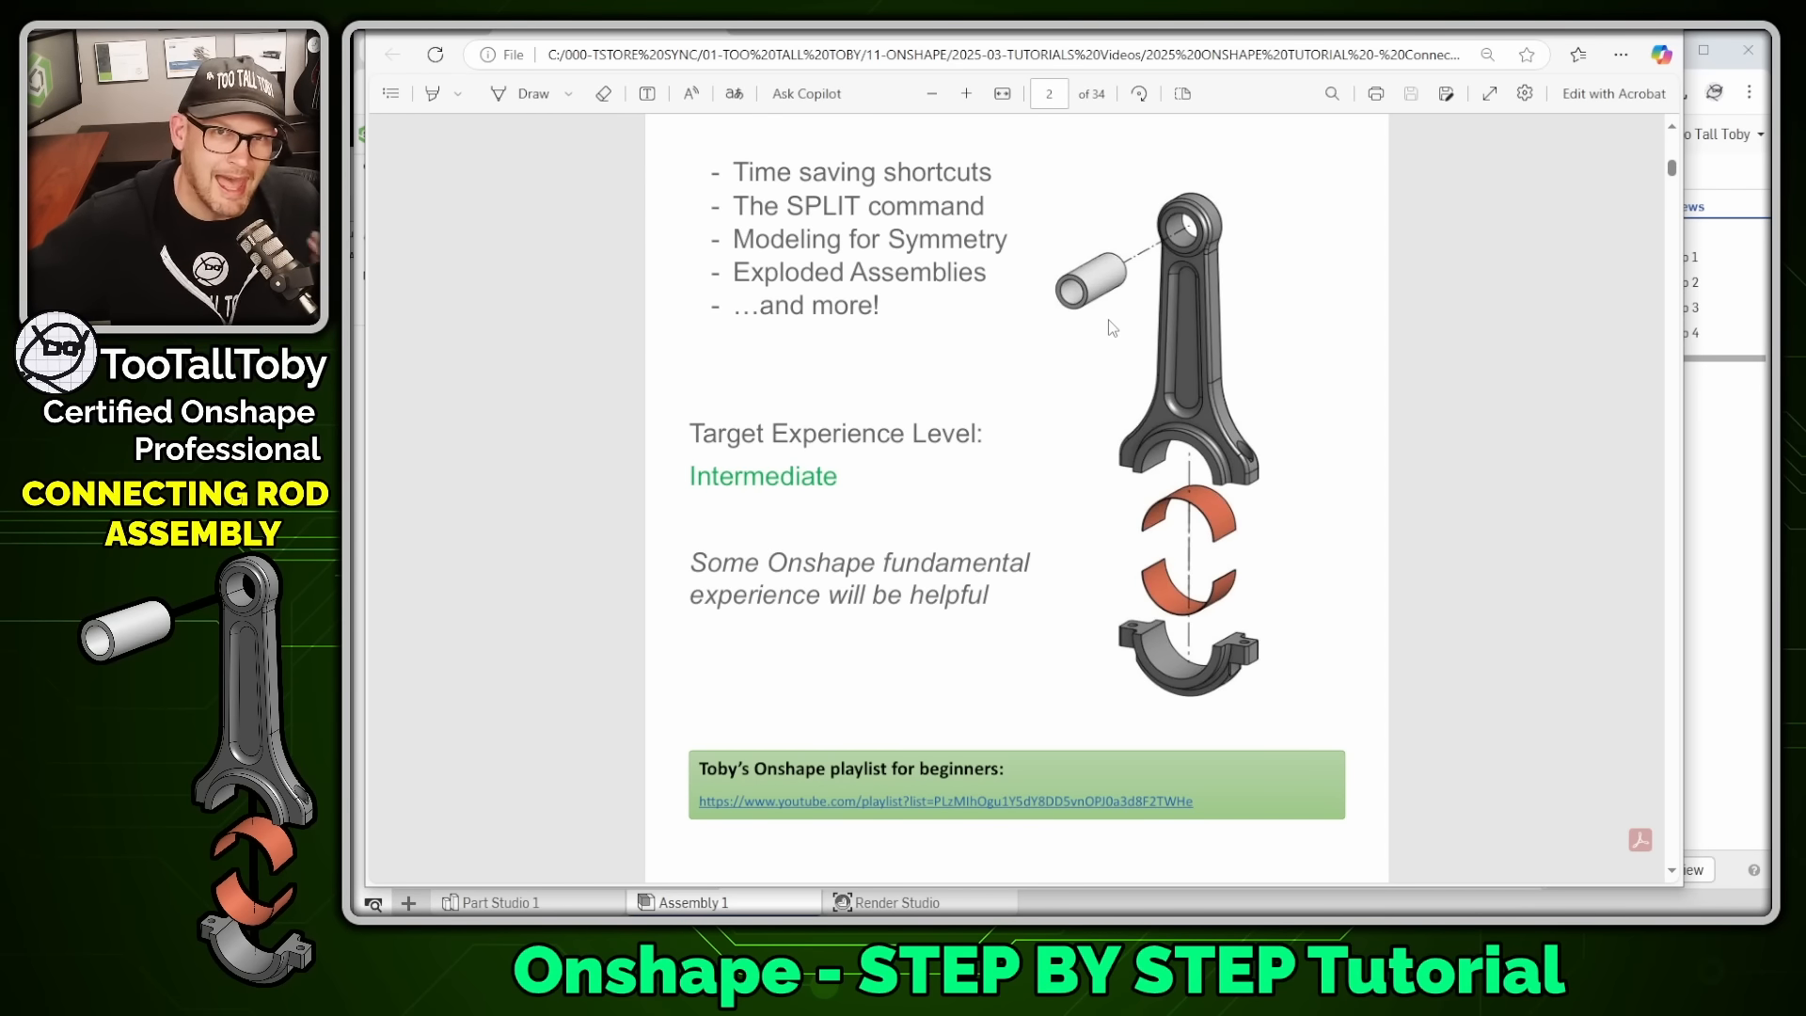
scroll(1109, 323, "down", 8)
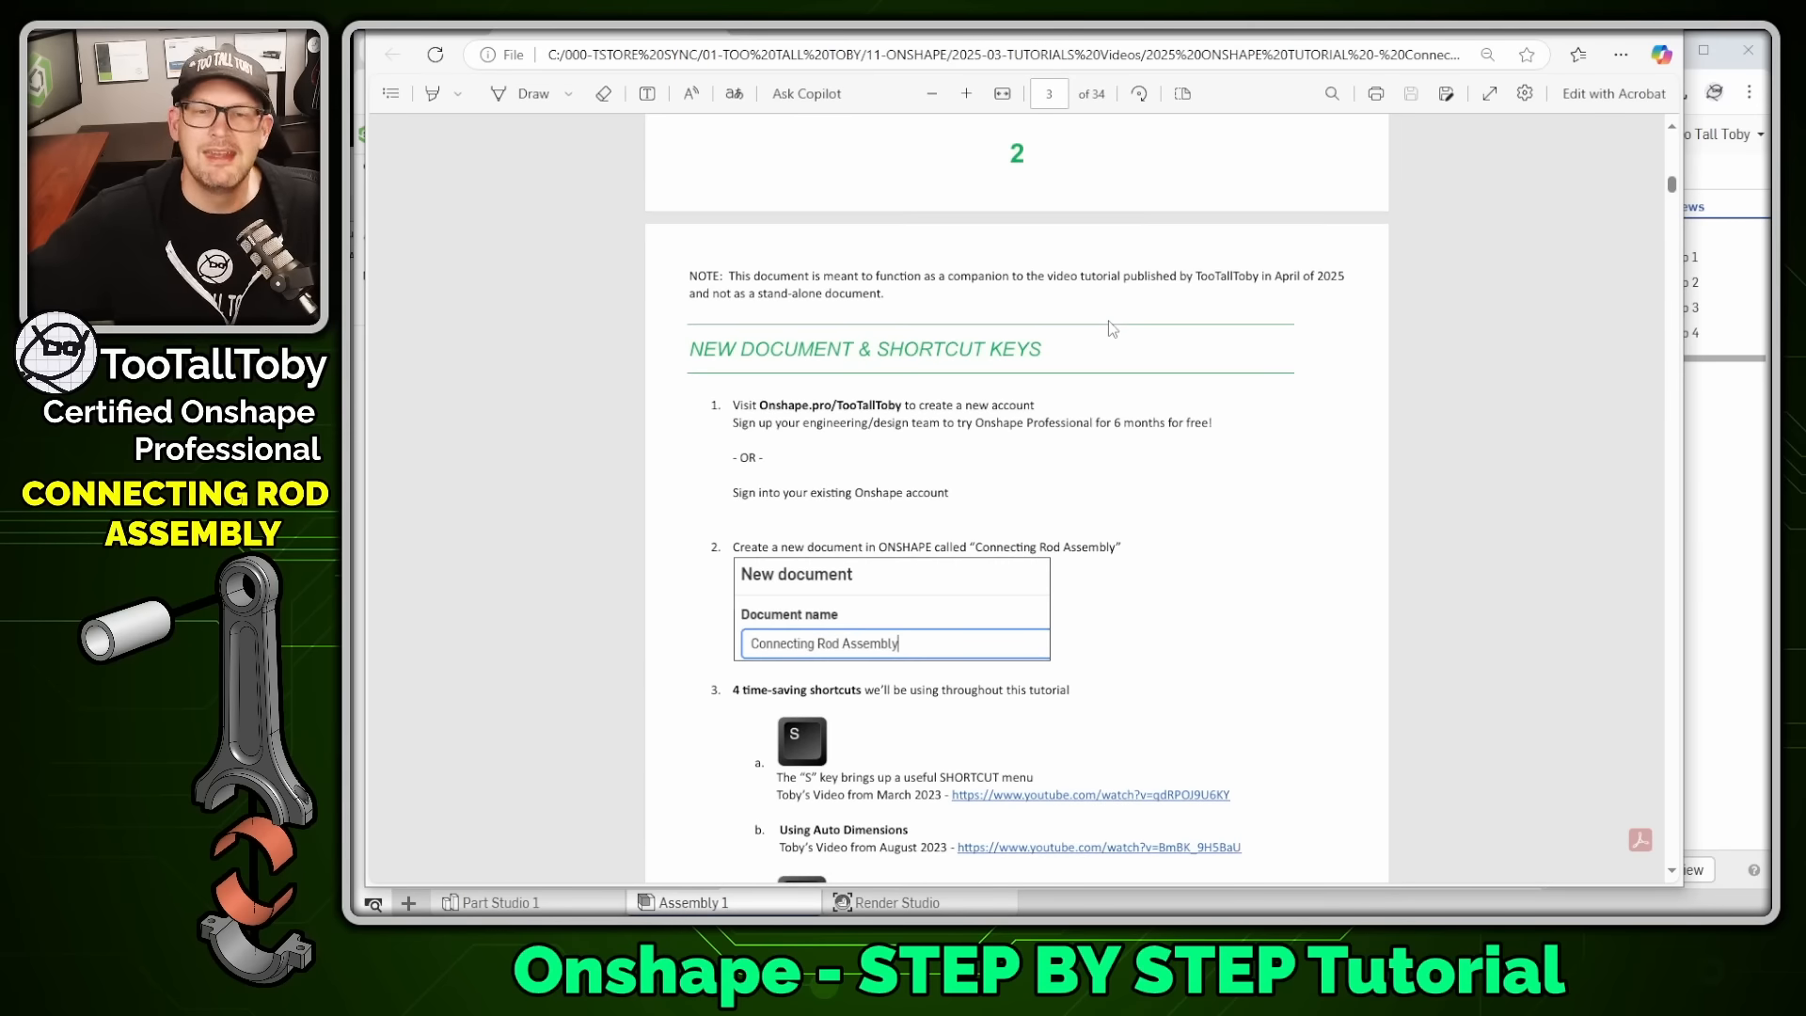
scroll(1108, 320, "down", 8)
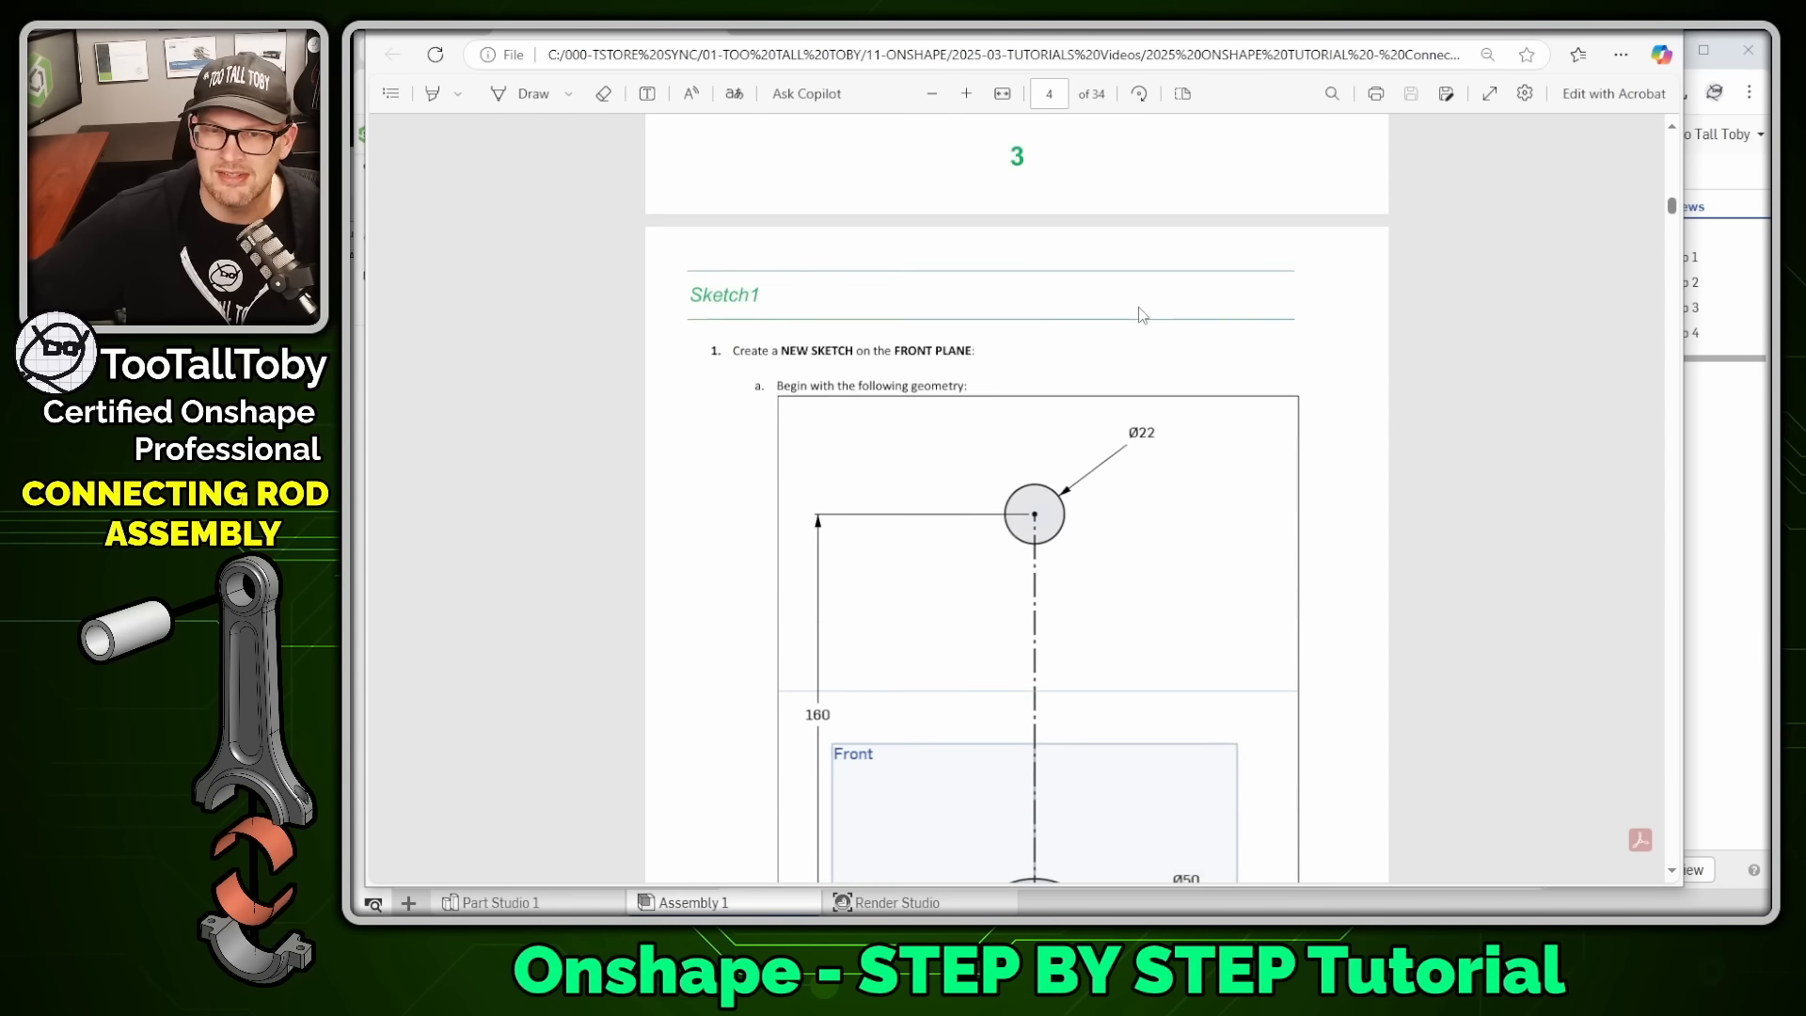
scroll(1141, 314, "down", 2)
left_click_drag(685, 206, 760, 201)
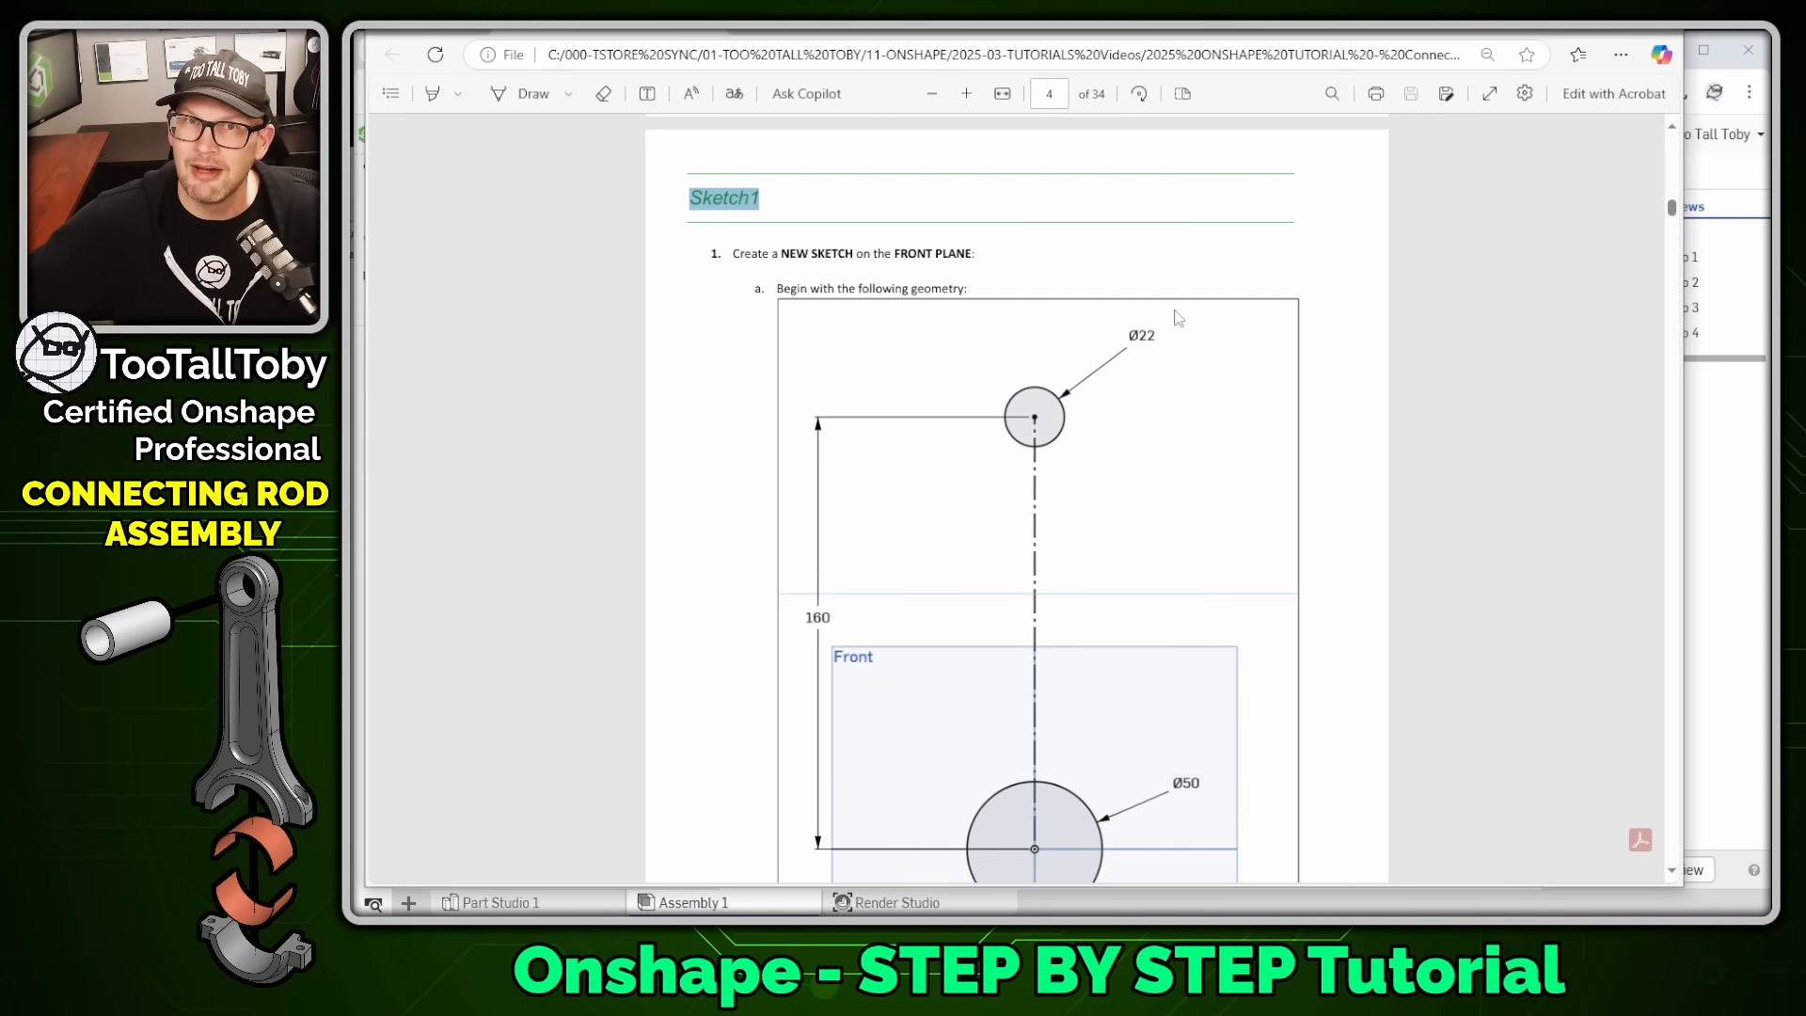
left_click(779, 214)
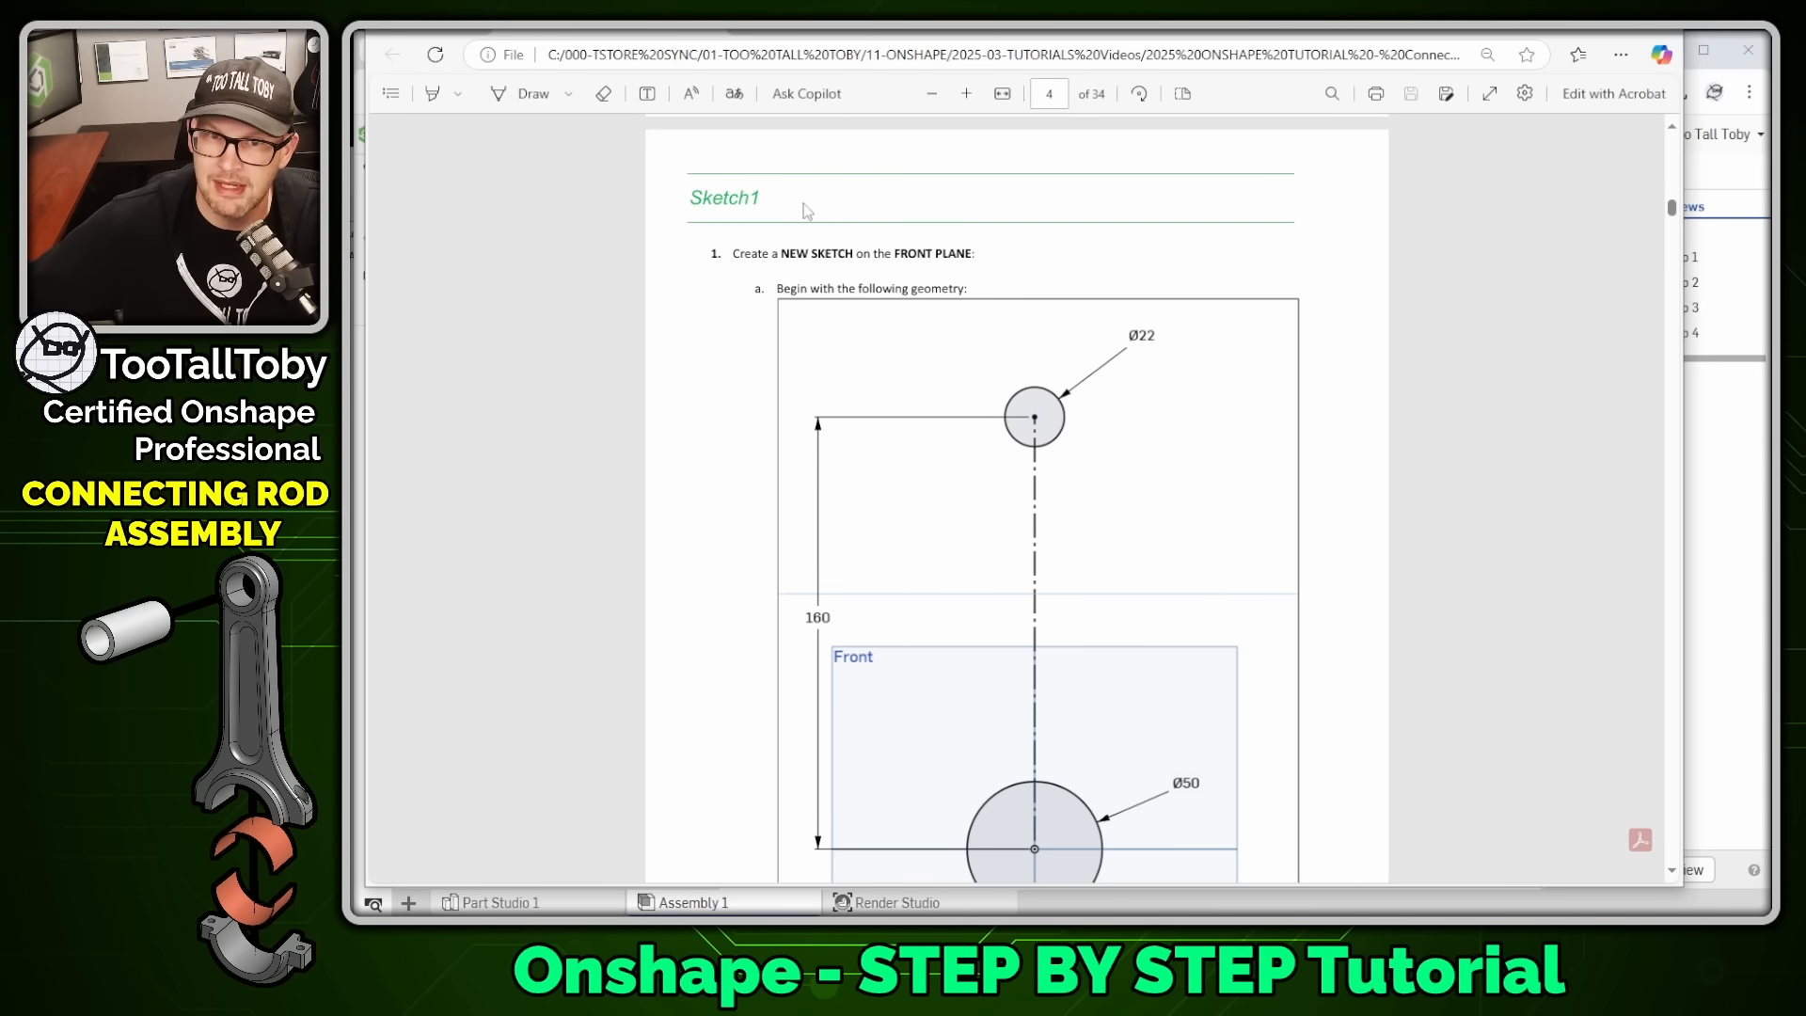
- Scroll further and highlight the multiple extrudes section heading
scroll(807, 209, "down", 20)
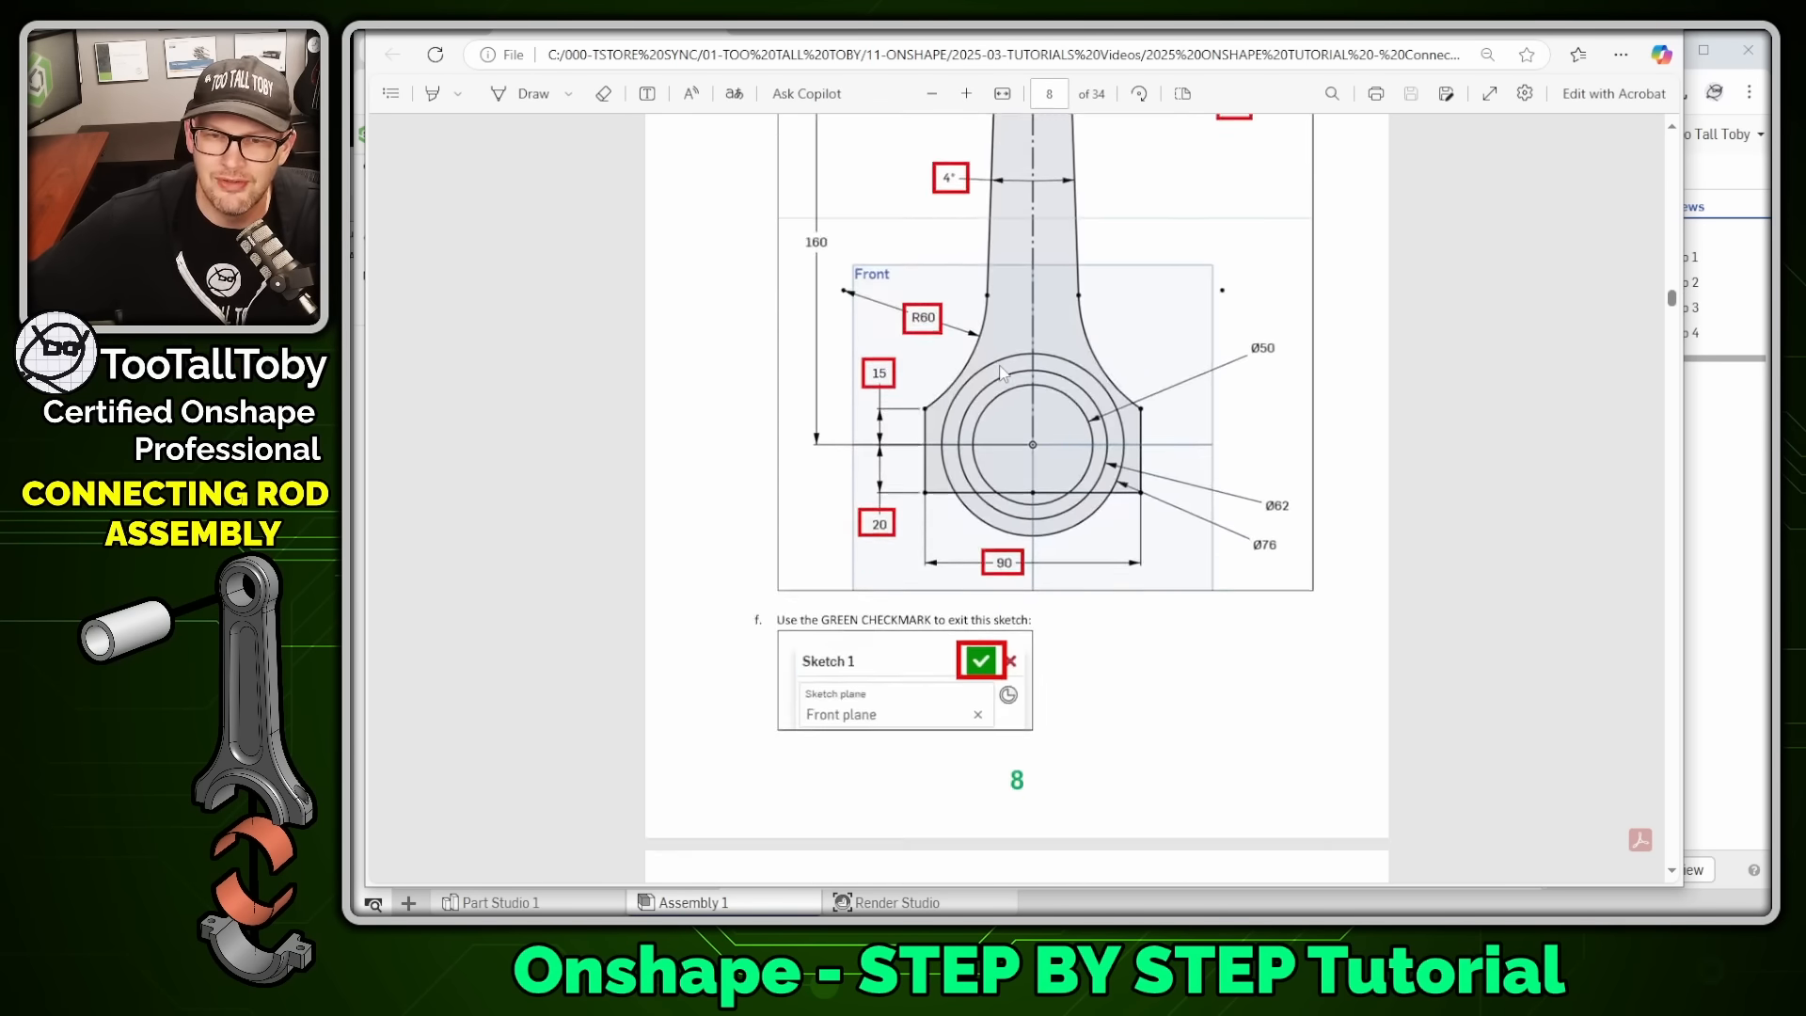
scroll(1002, 372, "down", 10)
scroll(715, 507, "up", 7)
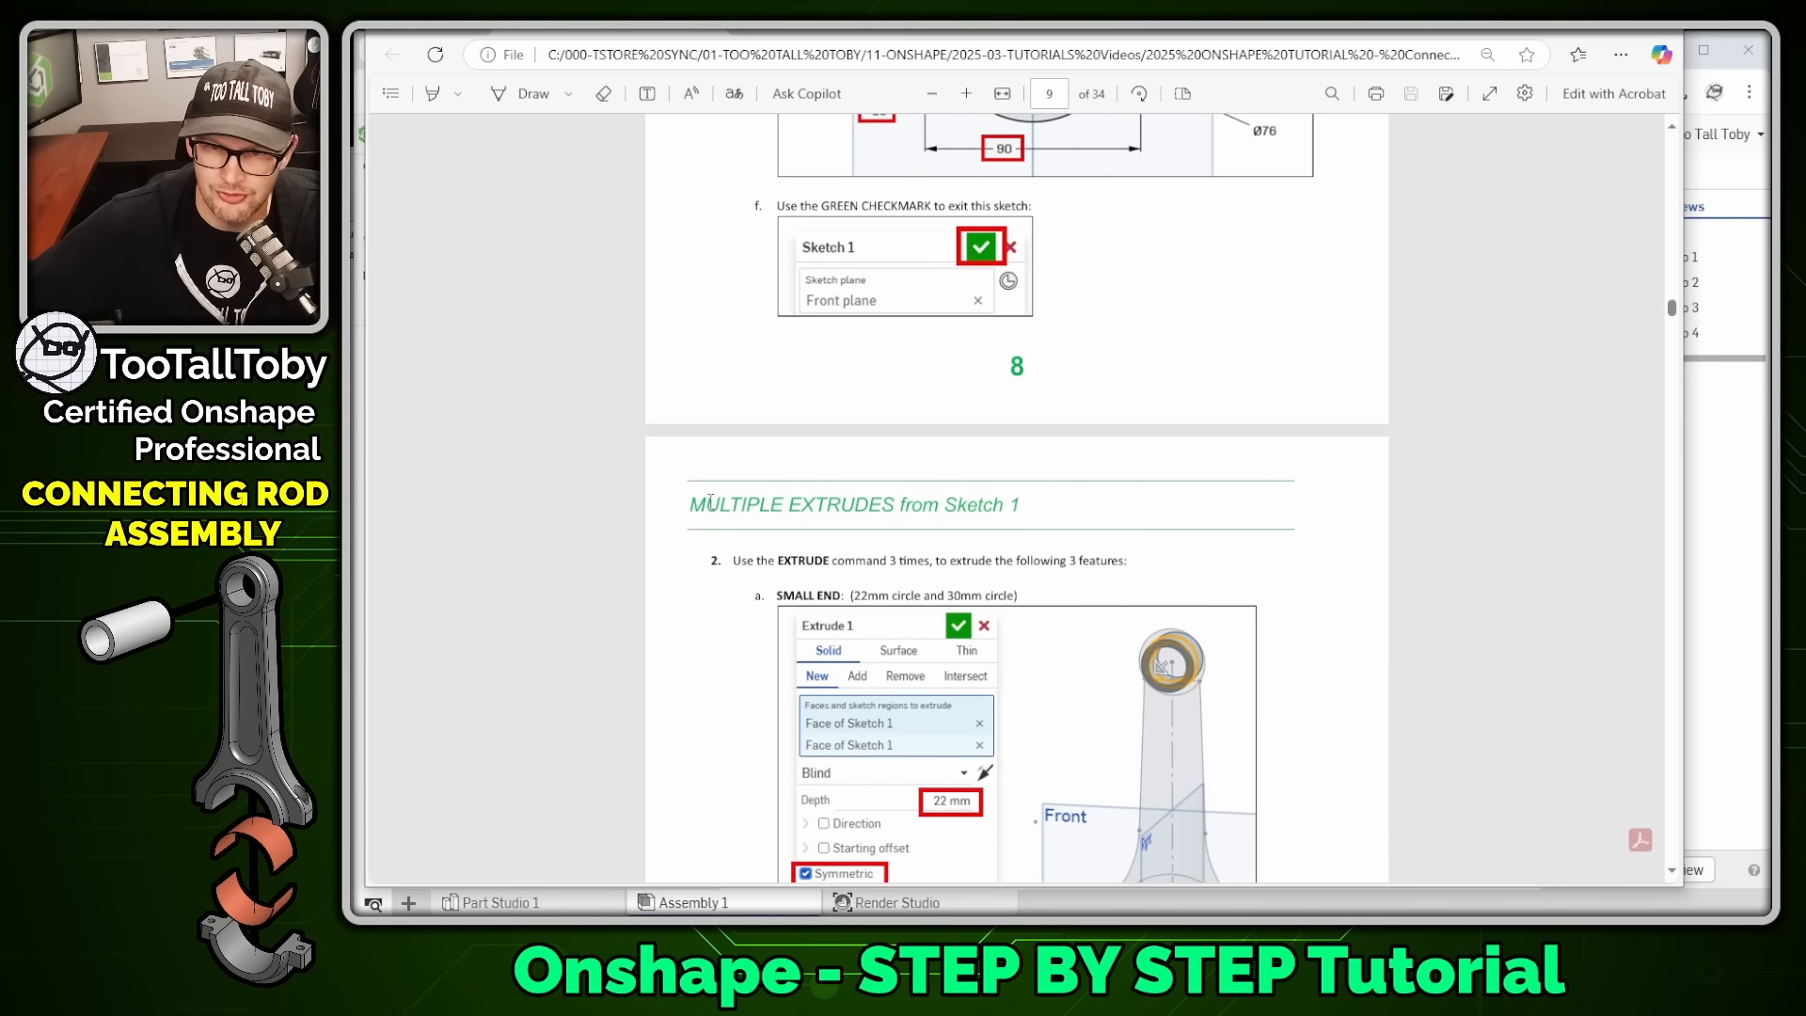
mouse_move(710, 502)
left_mouse_down()
mouse_move(1207, 534)
mouse_move(1035, 513)
mouse_move(1110, 536)
left_mouse_up()
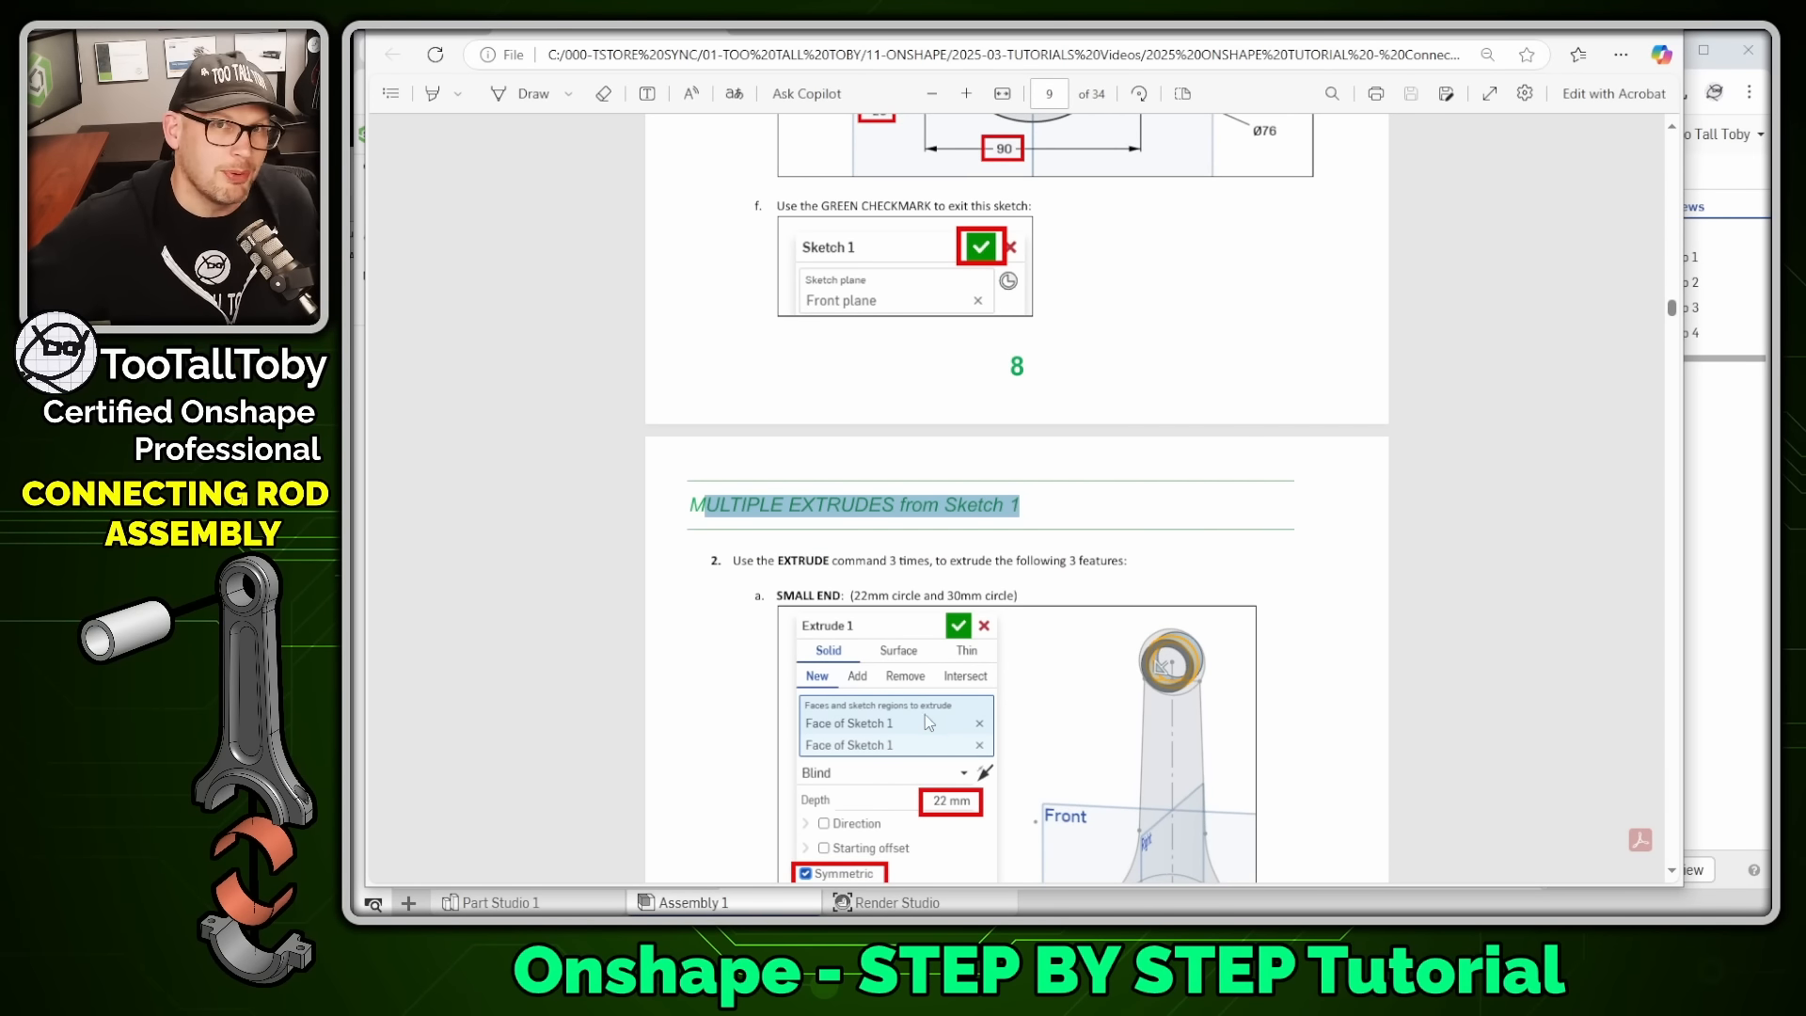
- Scroll back up the PDF and drag its window off the screen
scroll(1065, 638, "up", 20)
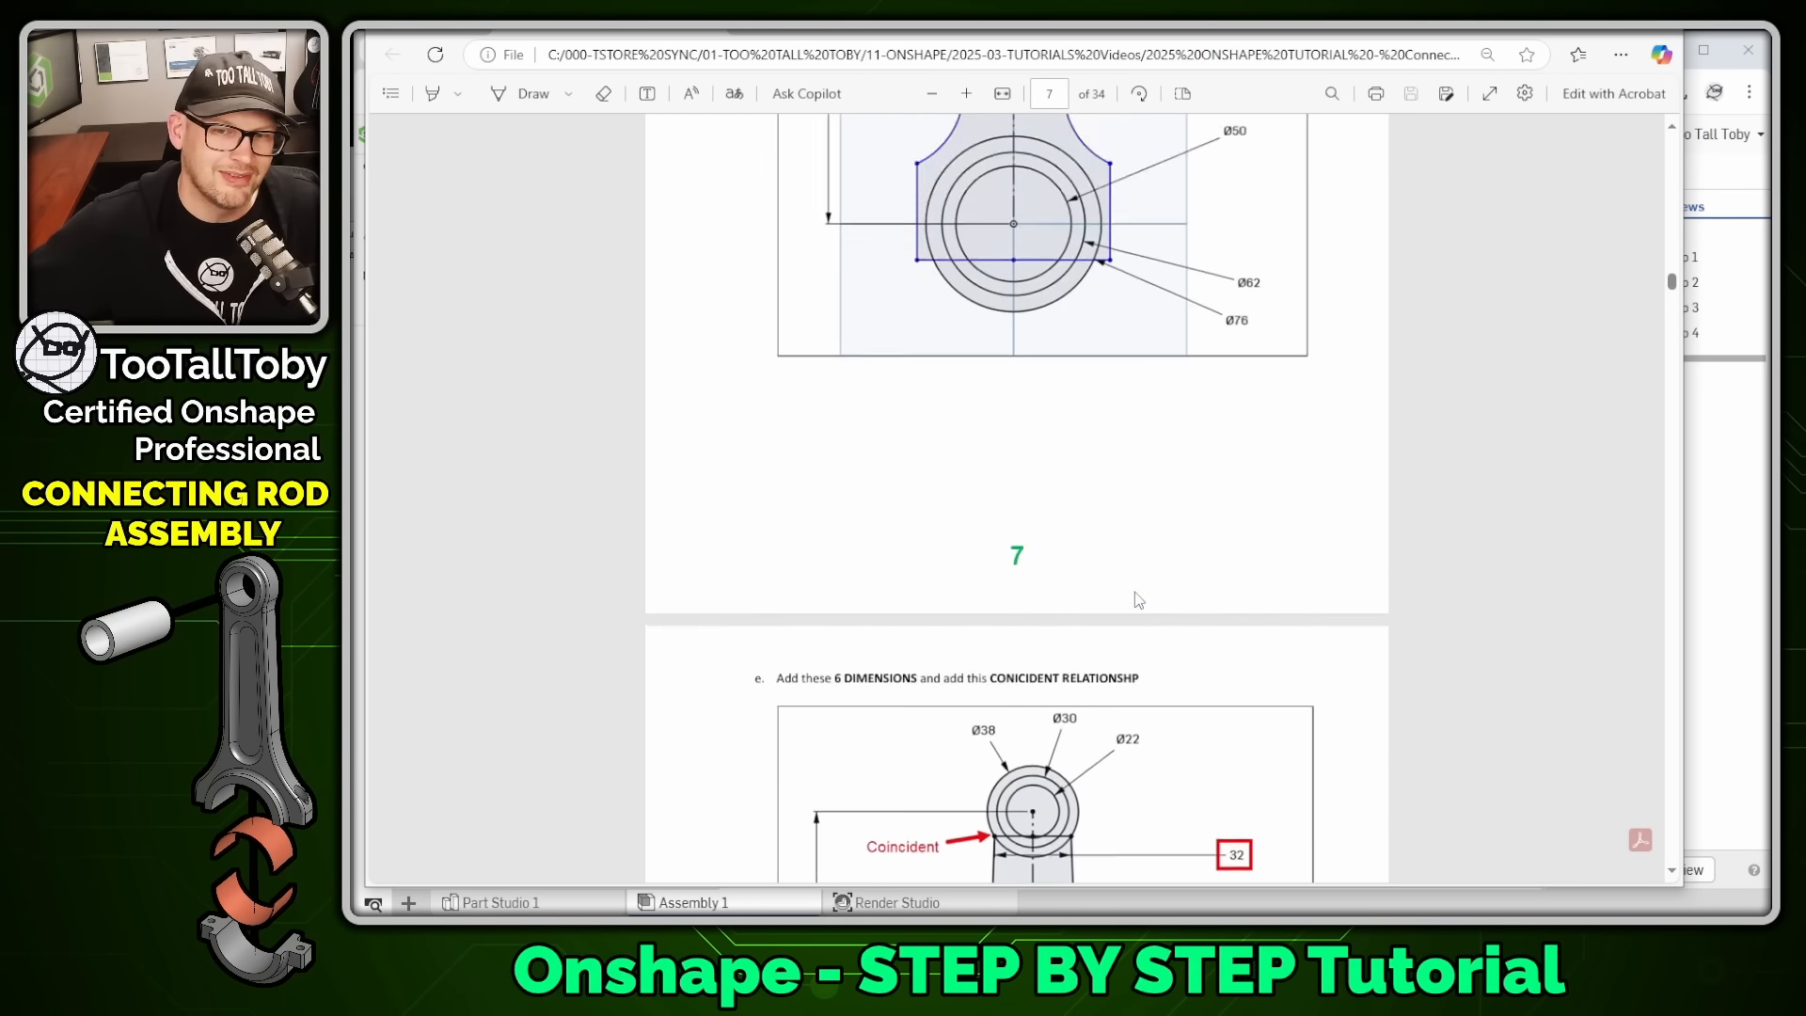
scroll(1139, 600, "up", 20)
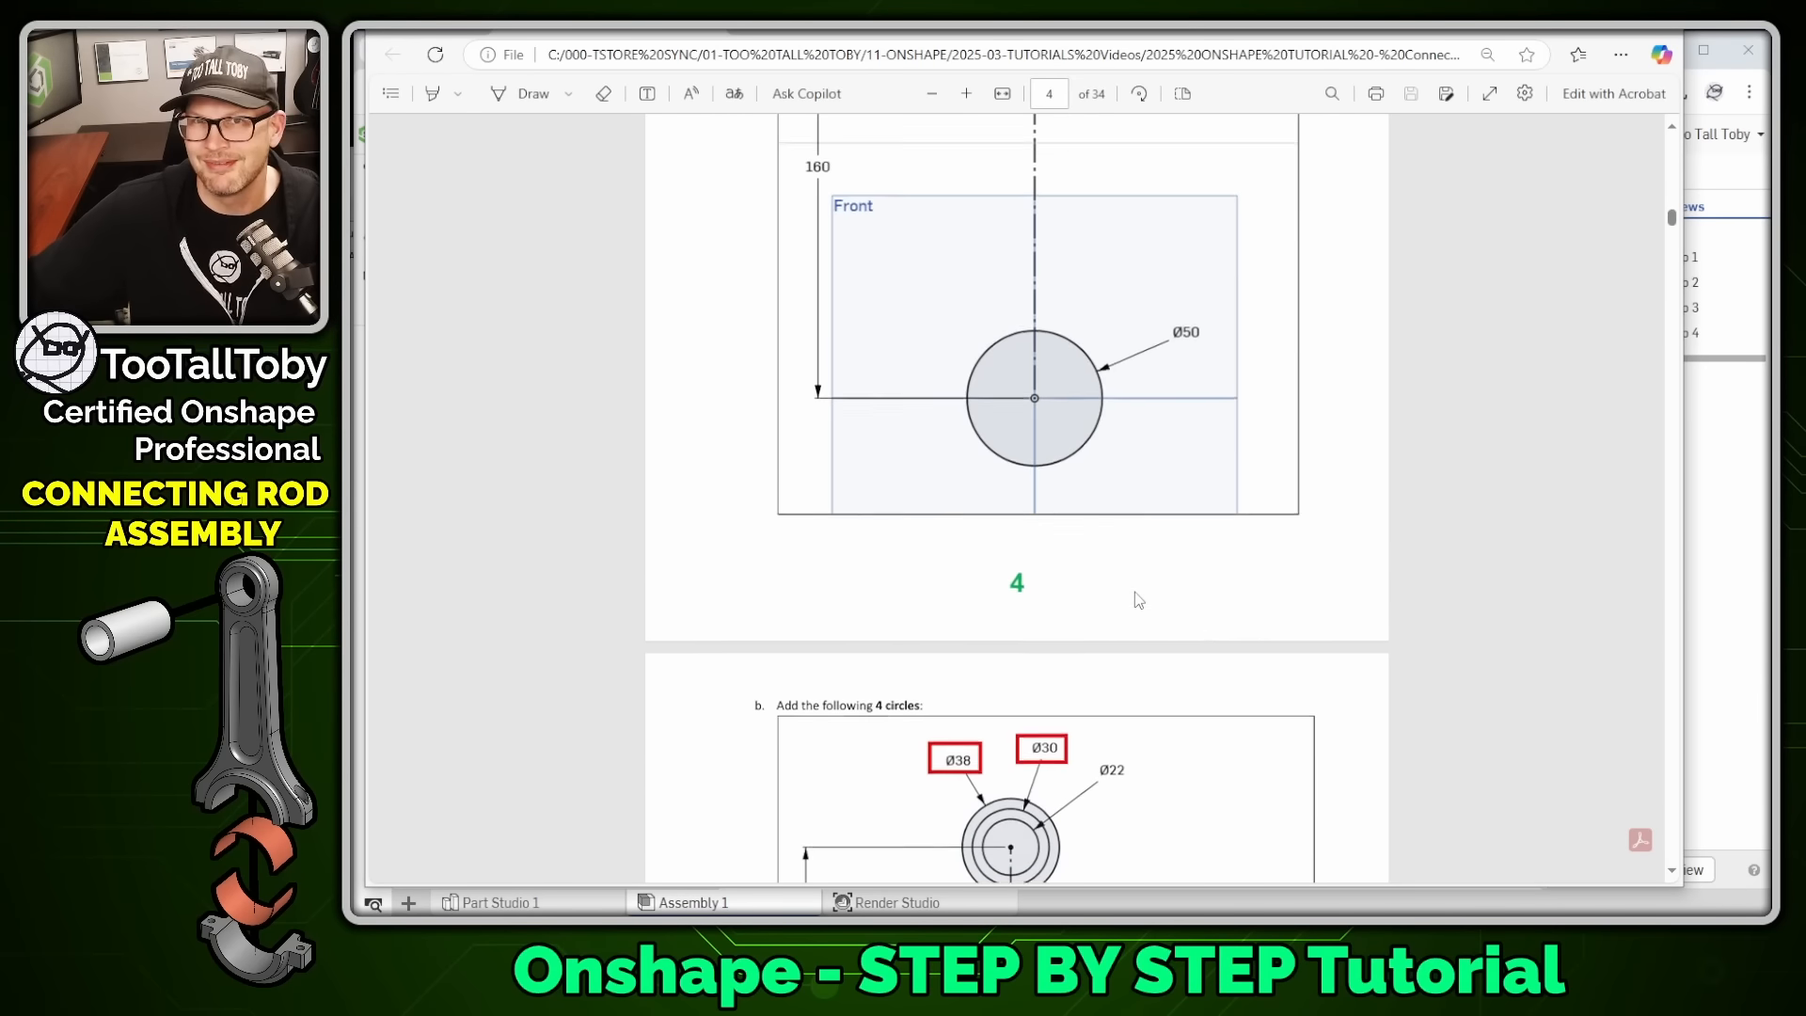
scroll(1138, 600, "up", 20)
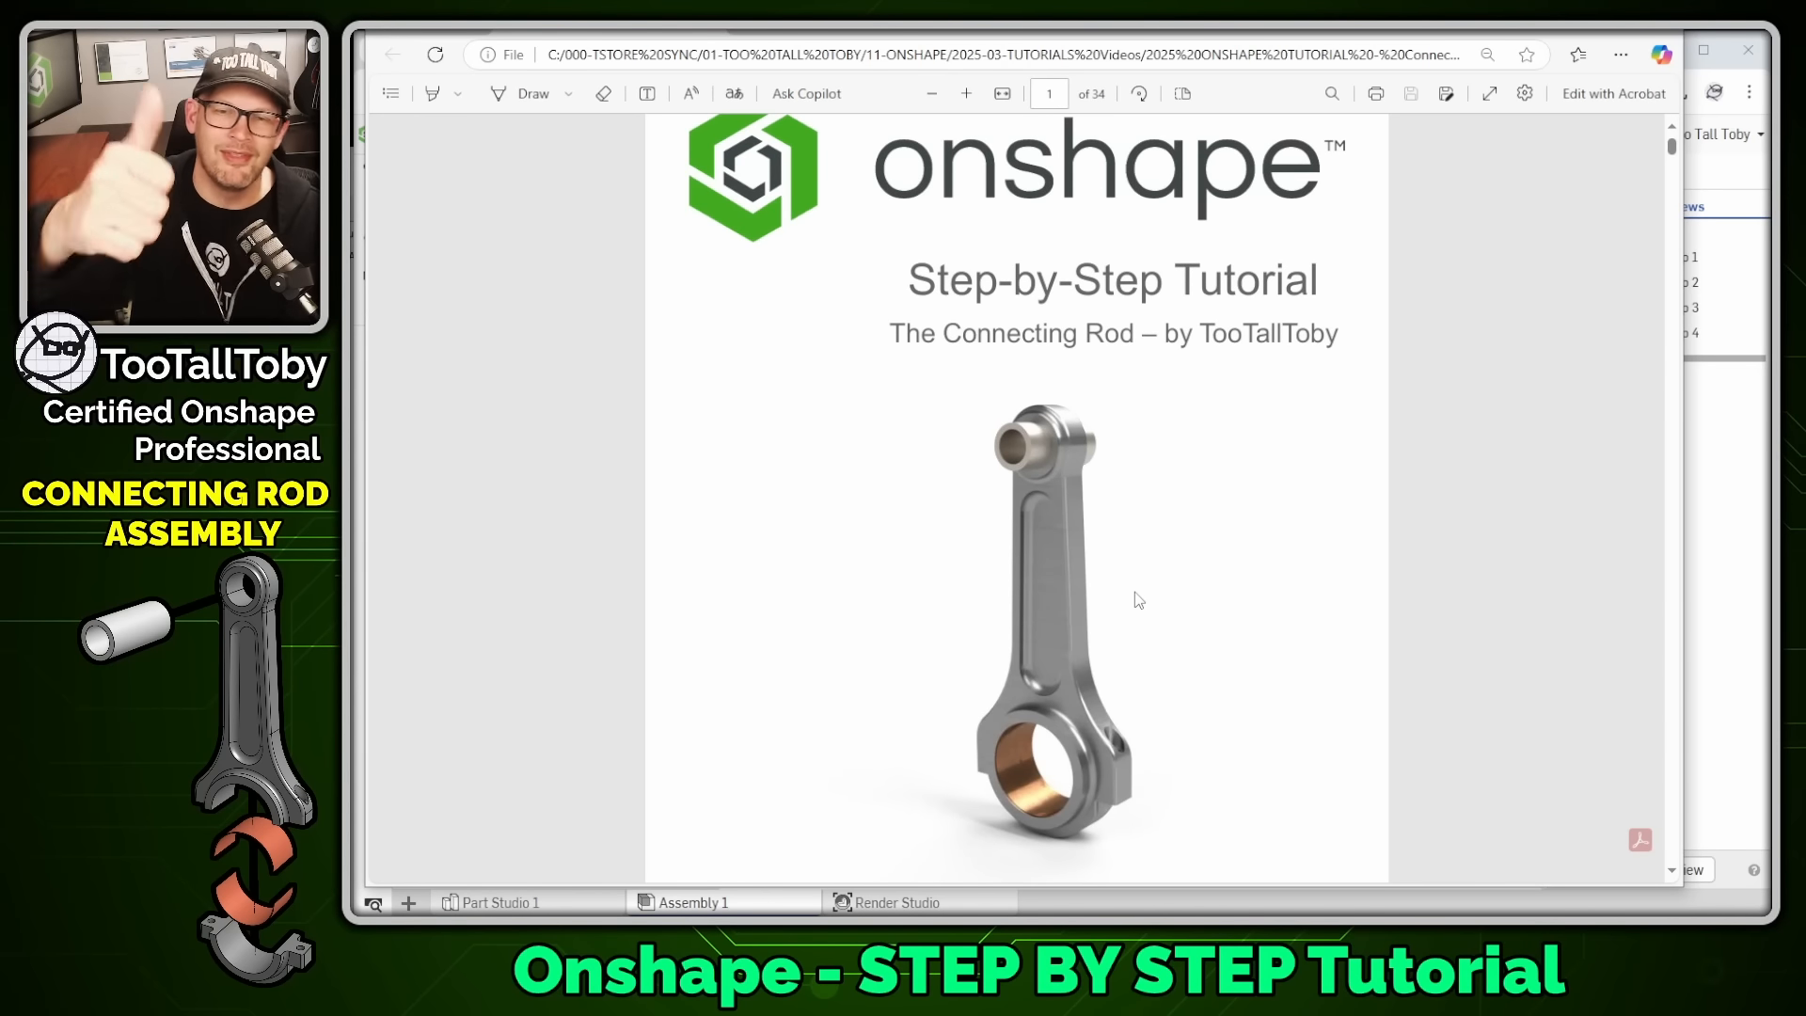
scroll(1138, 600, "up", 1)
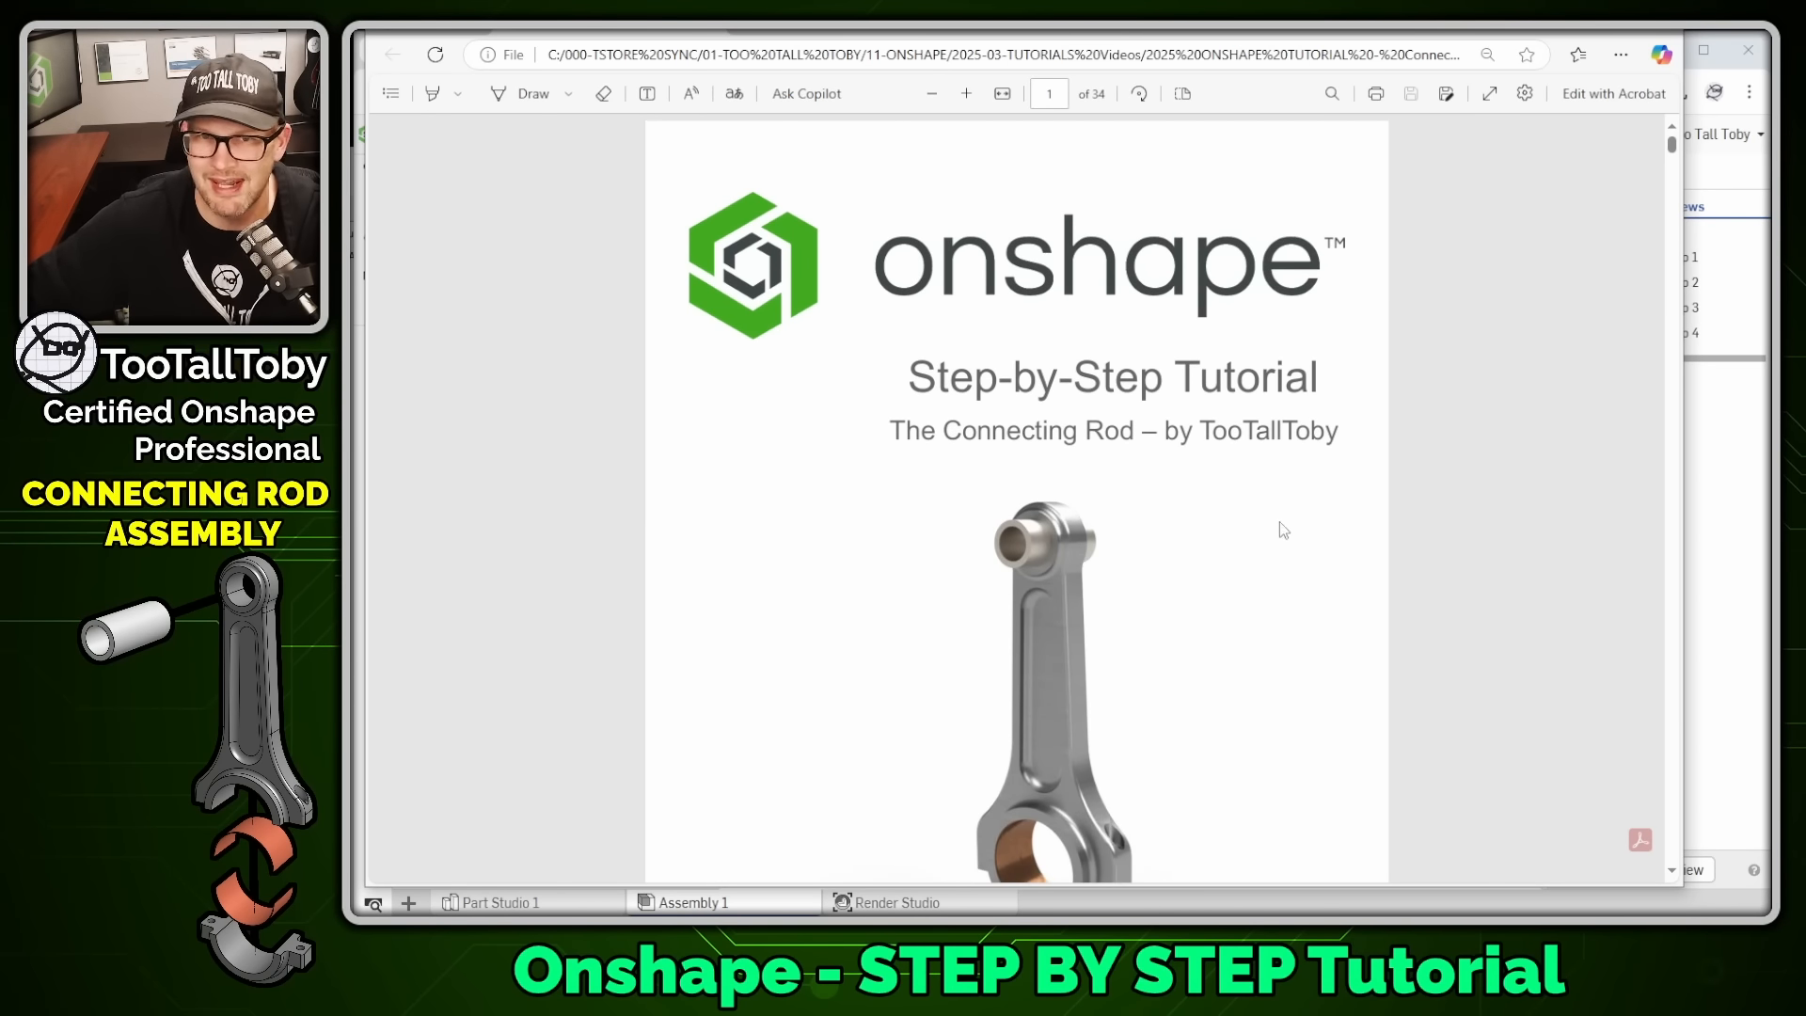
left_click_drag(1138, 16, 1804, 235)
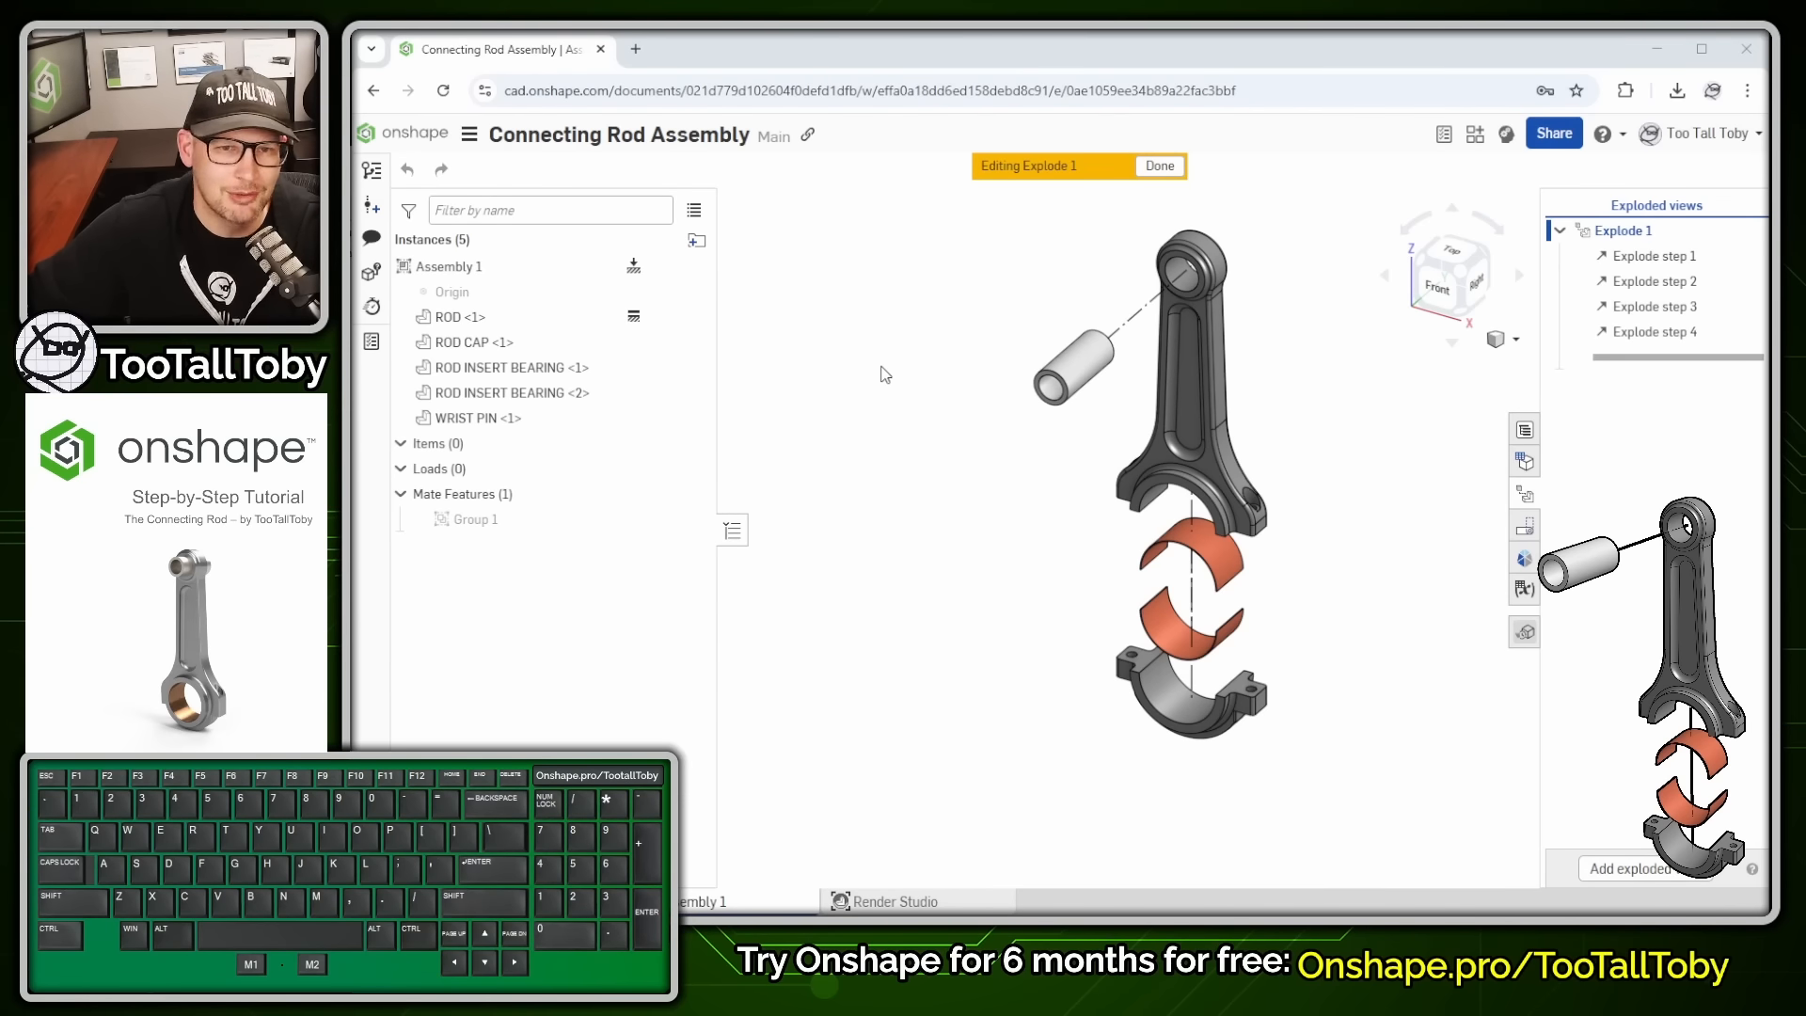
- Close the Connecting Rod Assembly document from its document menu
left_click(465, 137)
left_click(550, 428)
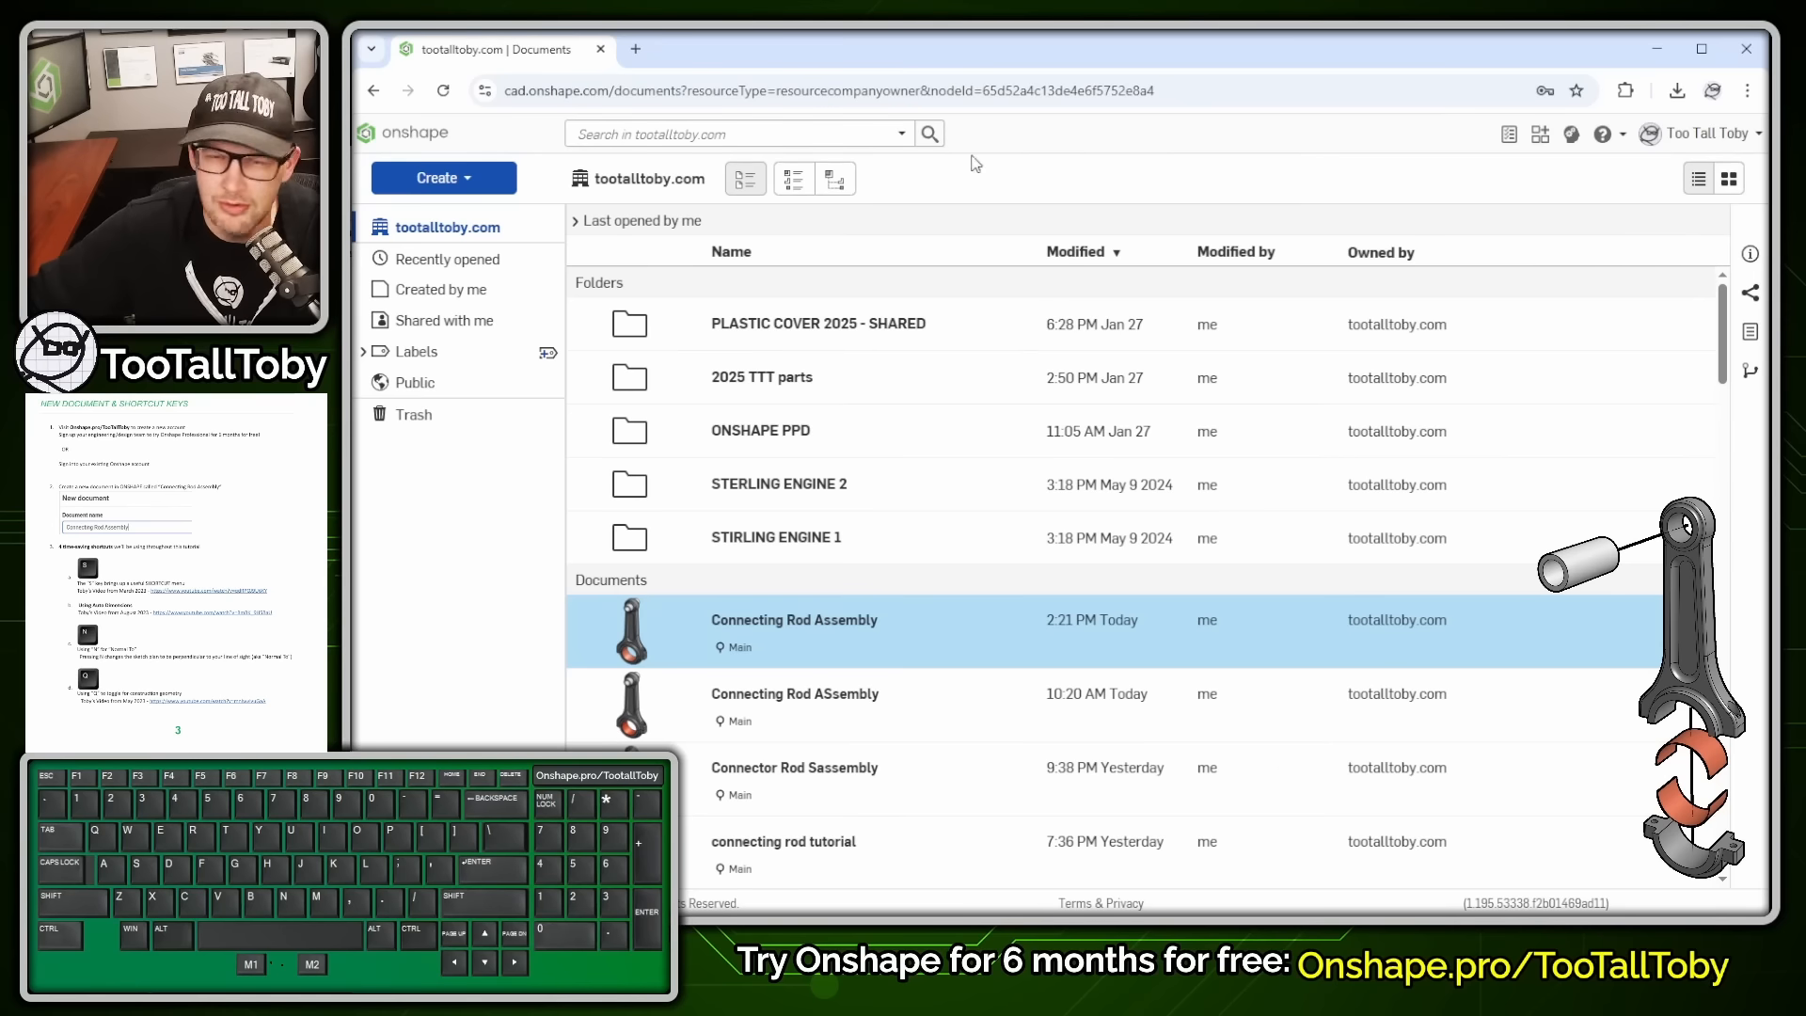
- Create a new document named 'Connecting Rod Assembly'
left_click(440, 180)
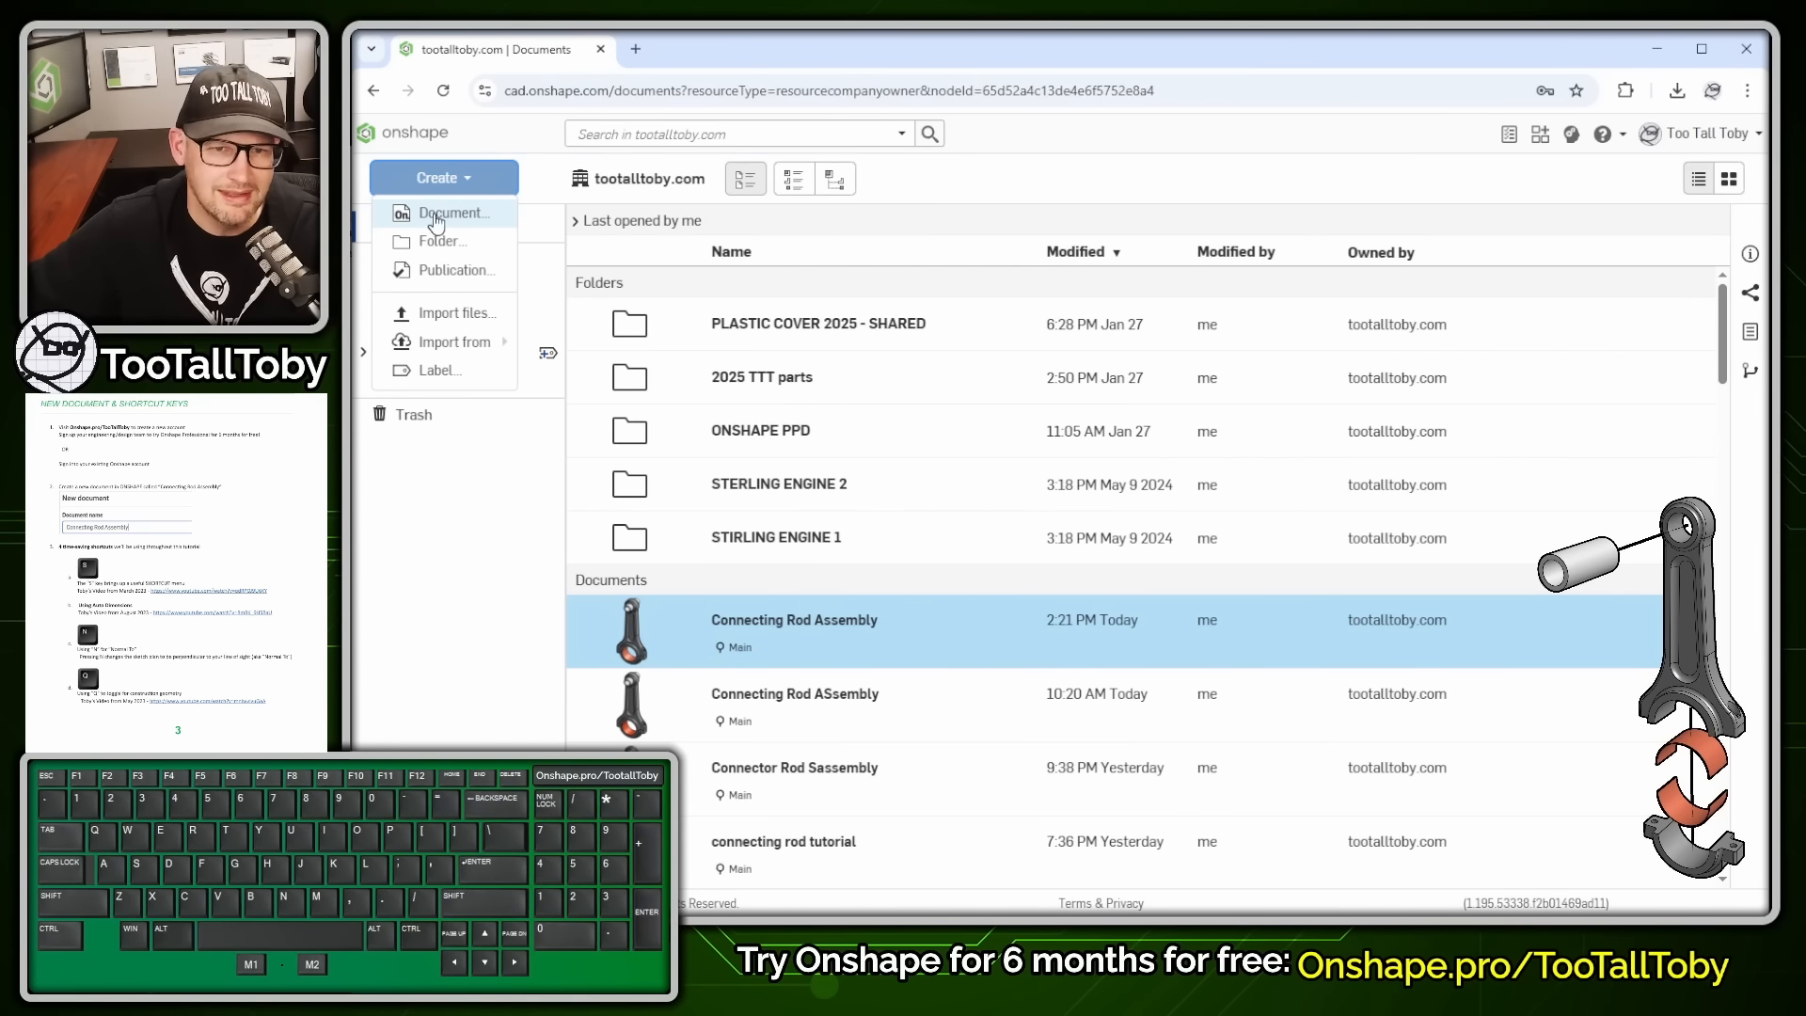
left_click(434, 215)
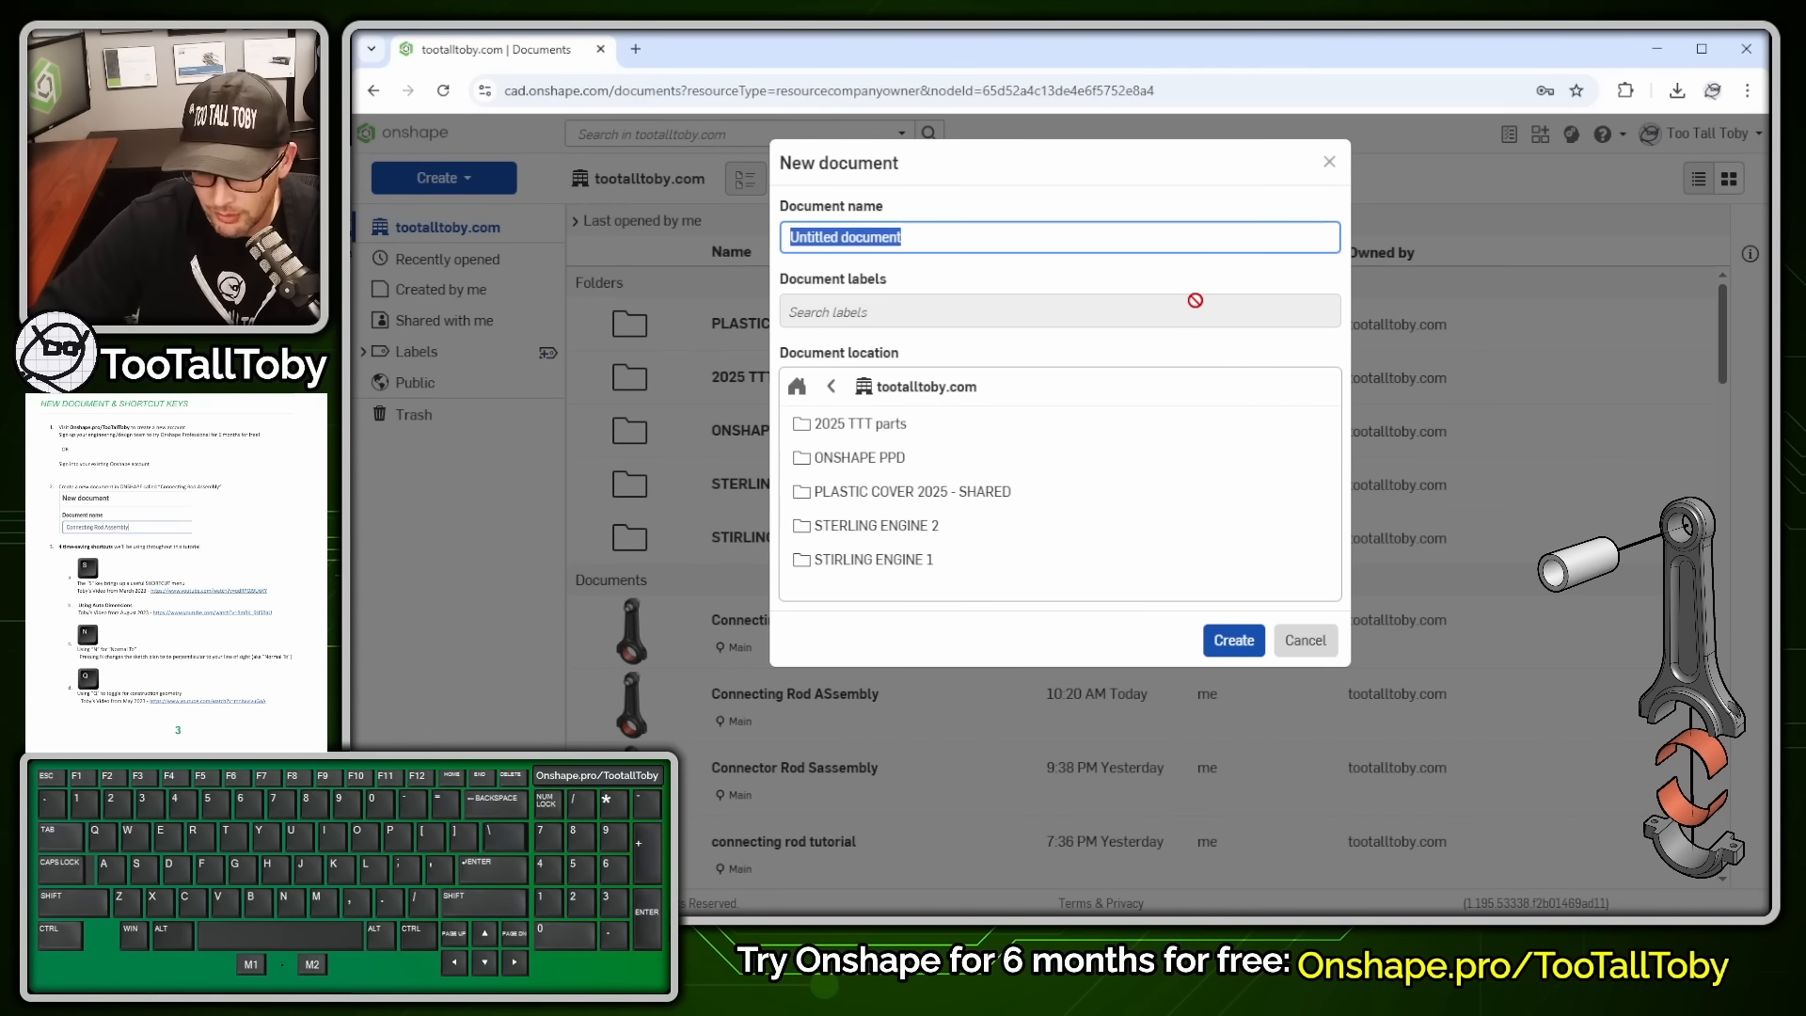
type("Connecting Rod")
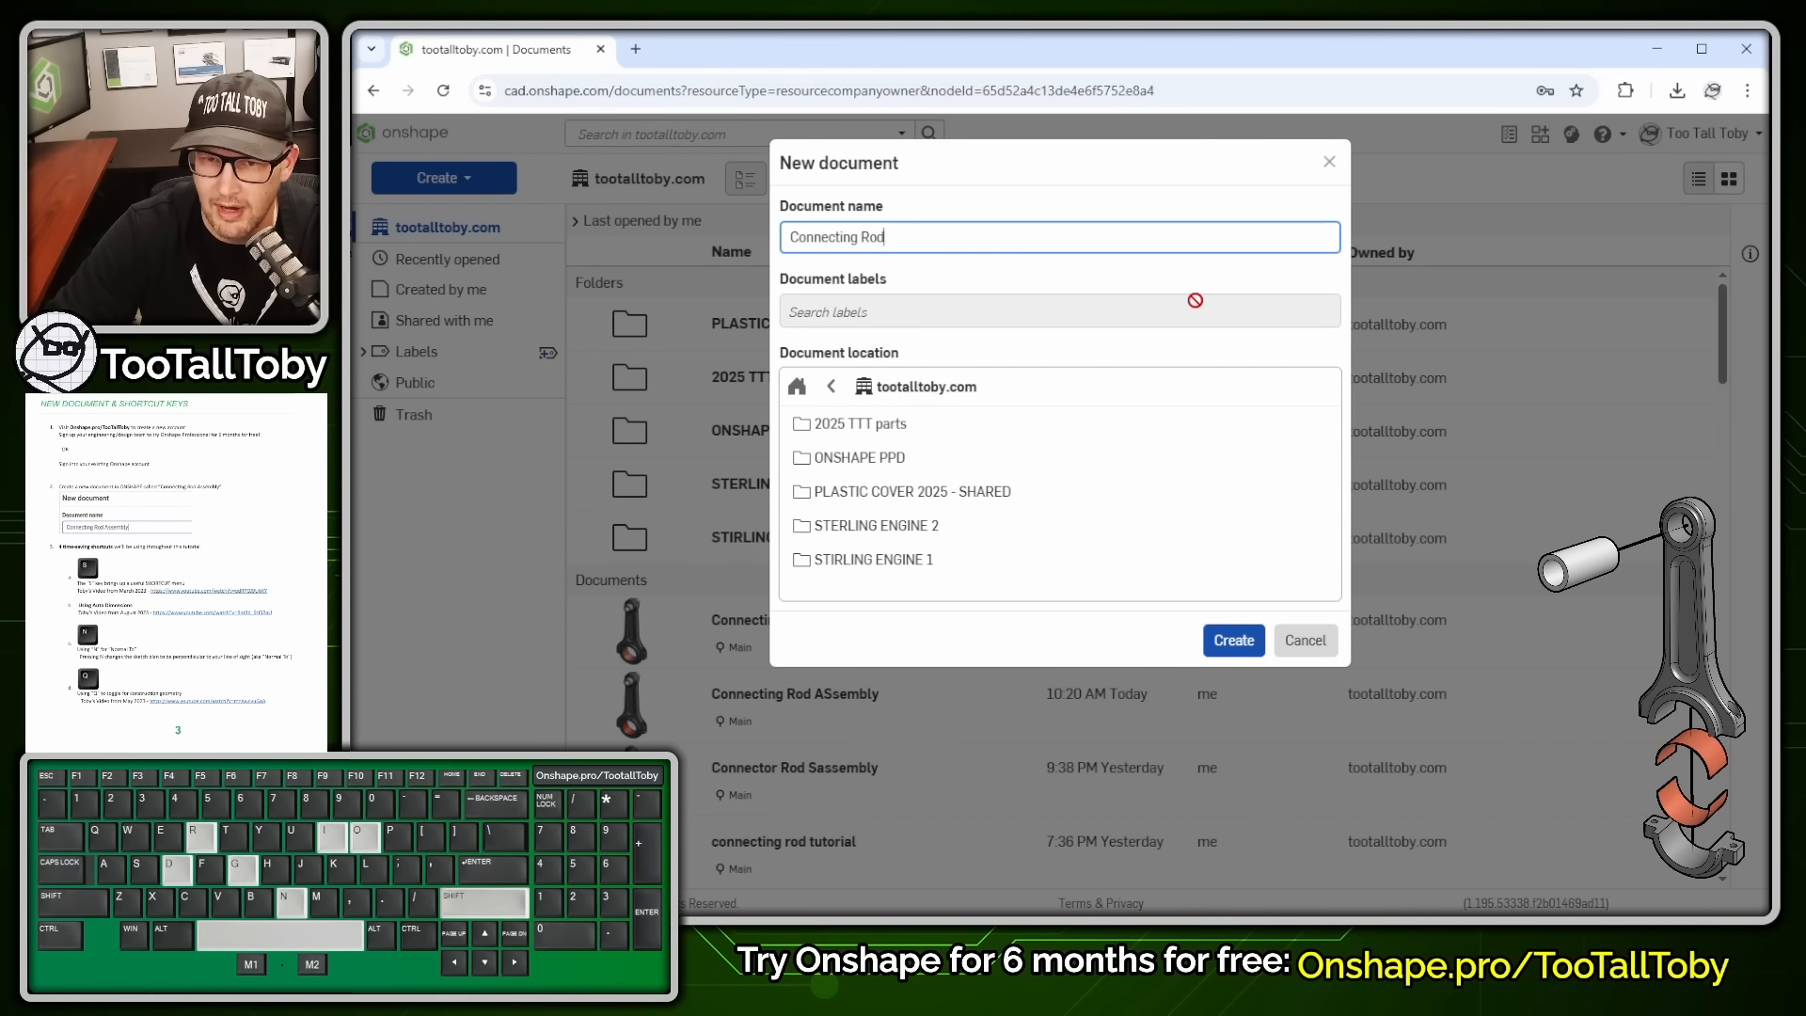
type(" Assembly")
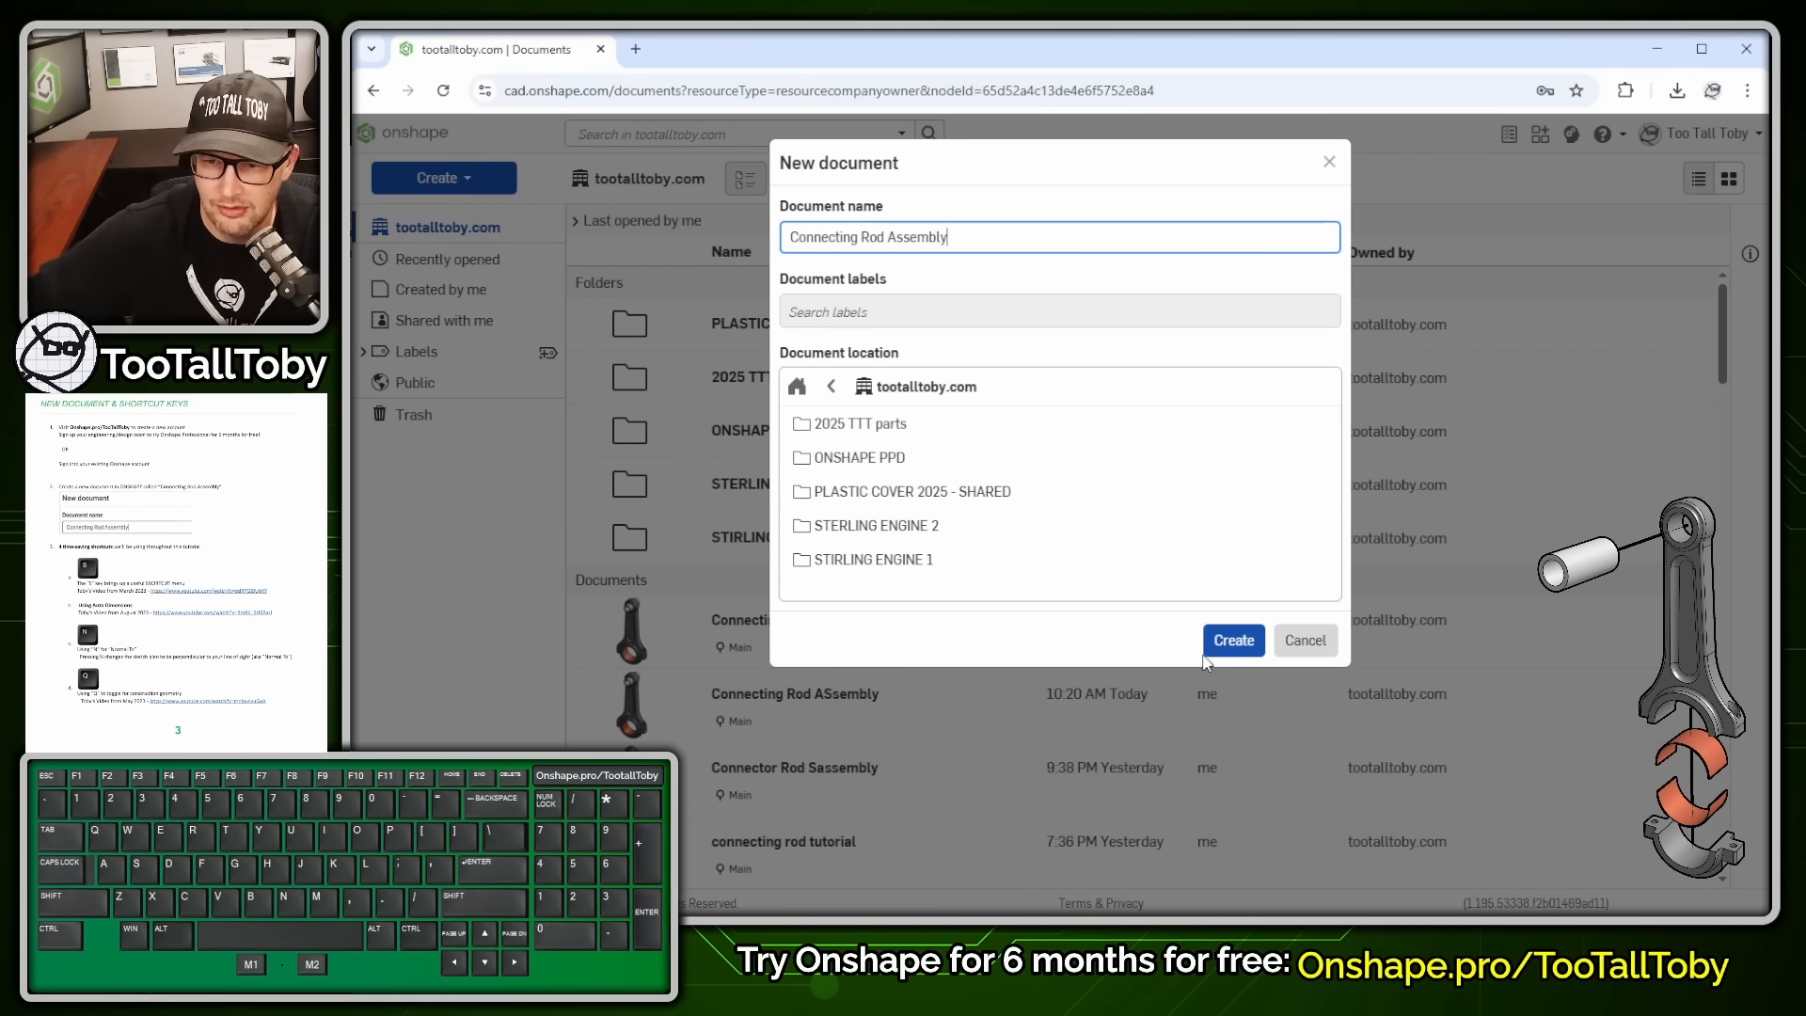
left_click(1220, 644)
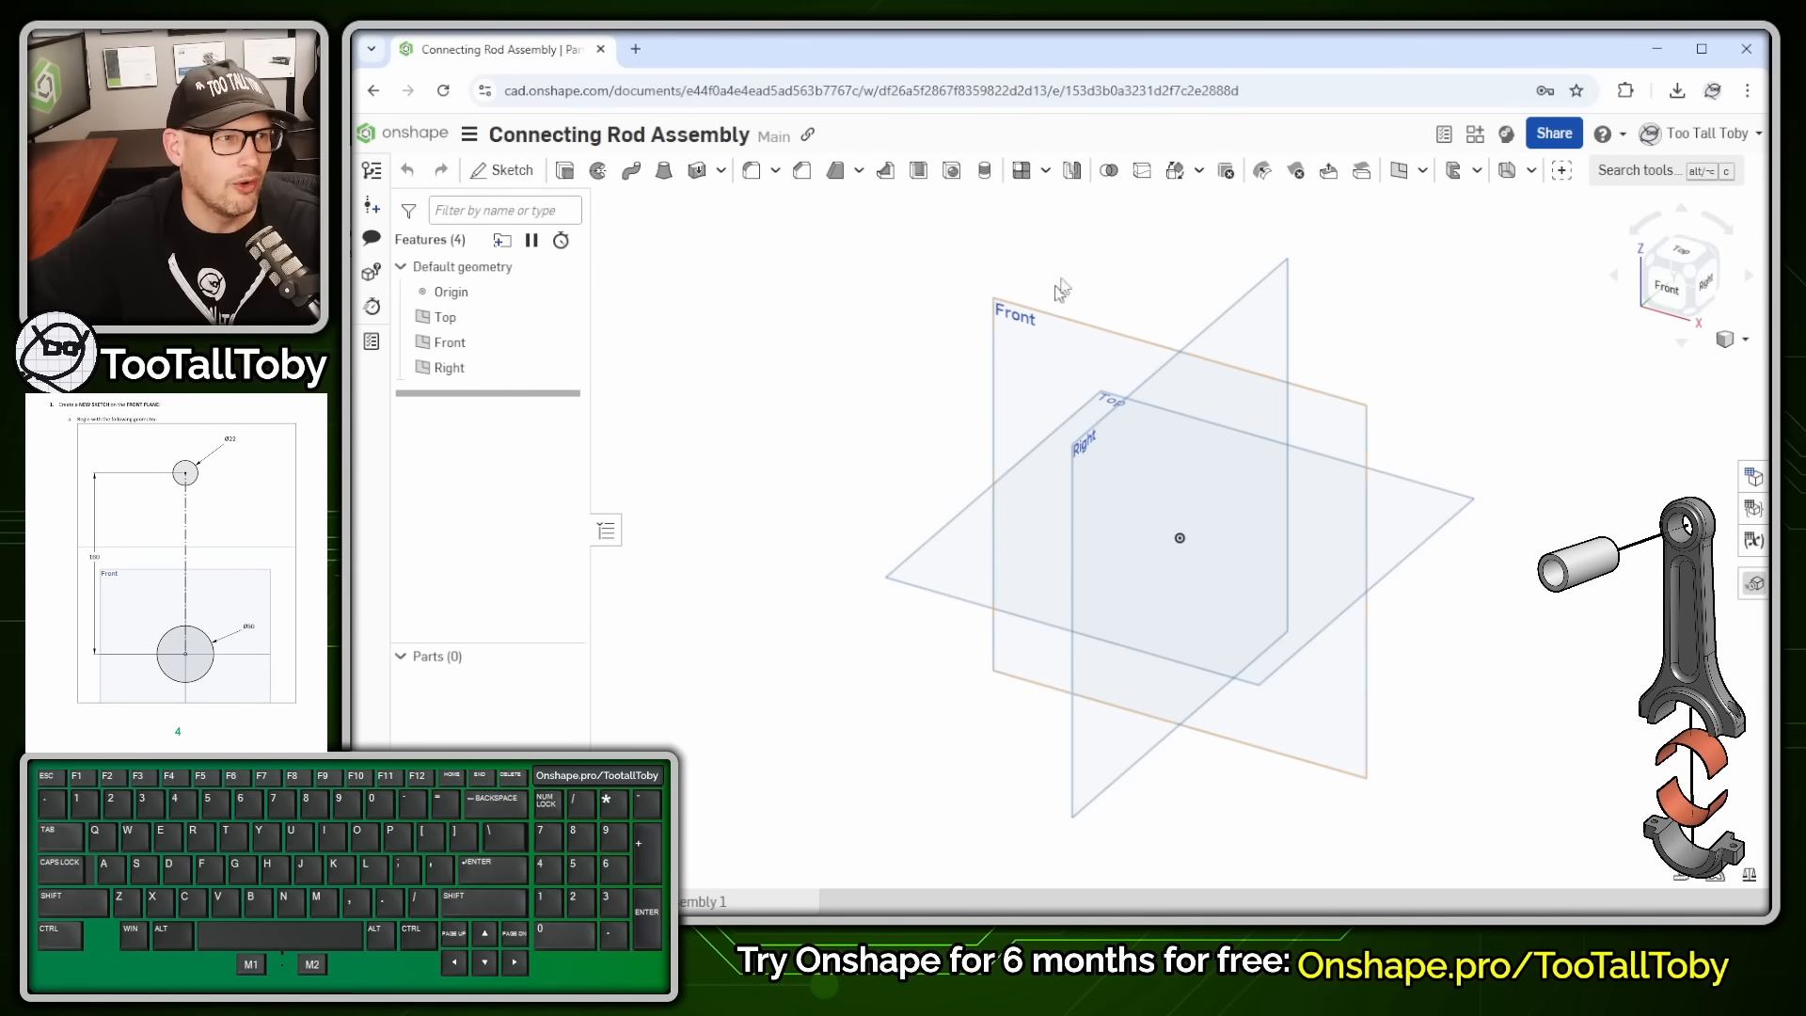
- Start a sketch on the Front plane and view it face-on
left_click(1028, 317)
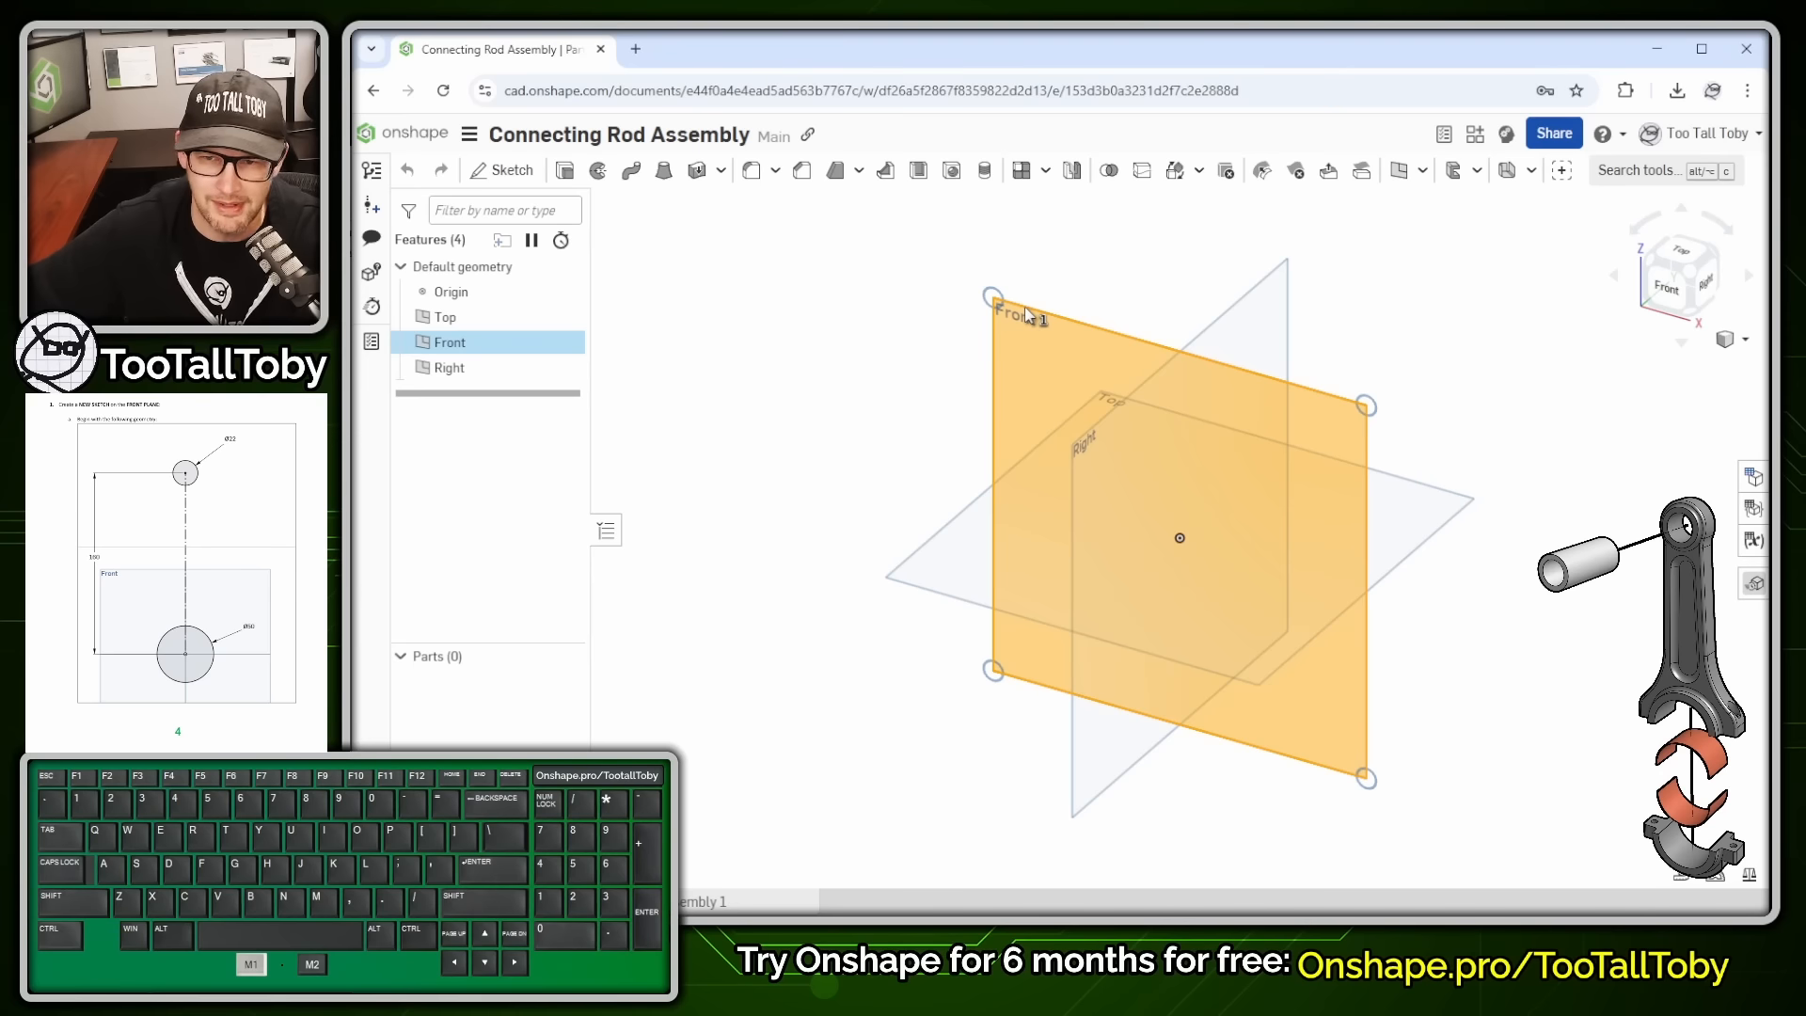
key("s")
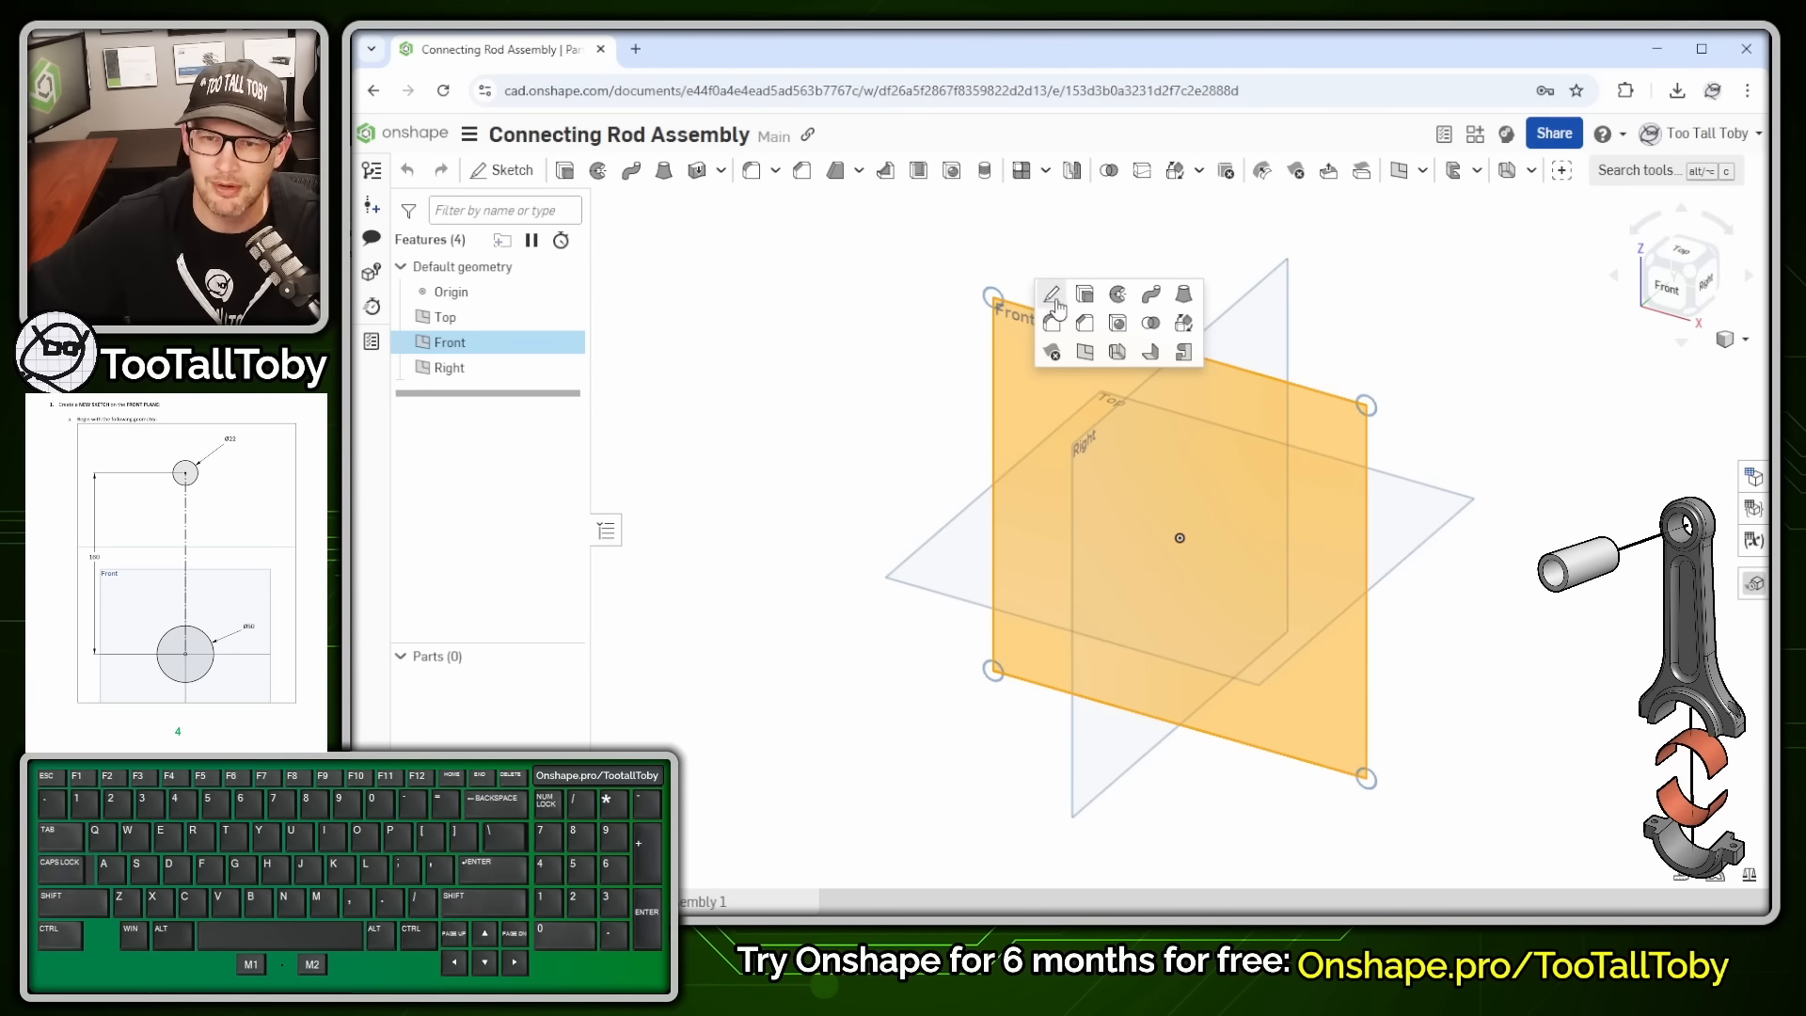
right_click(1171, 322)
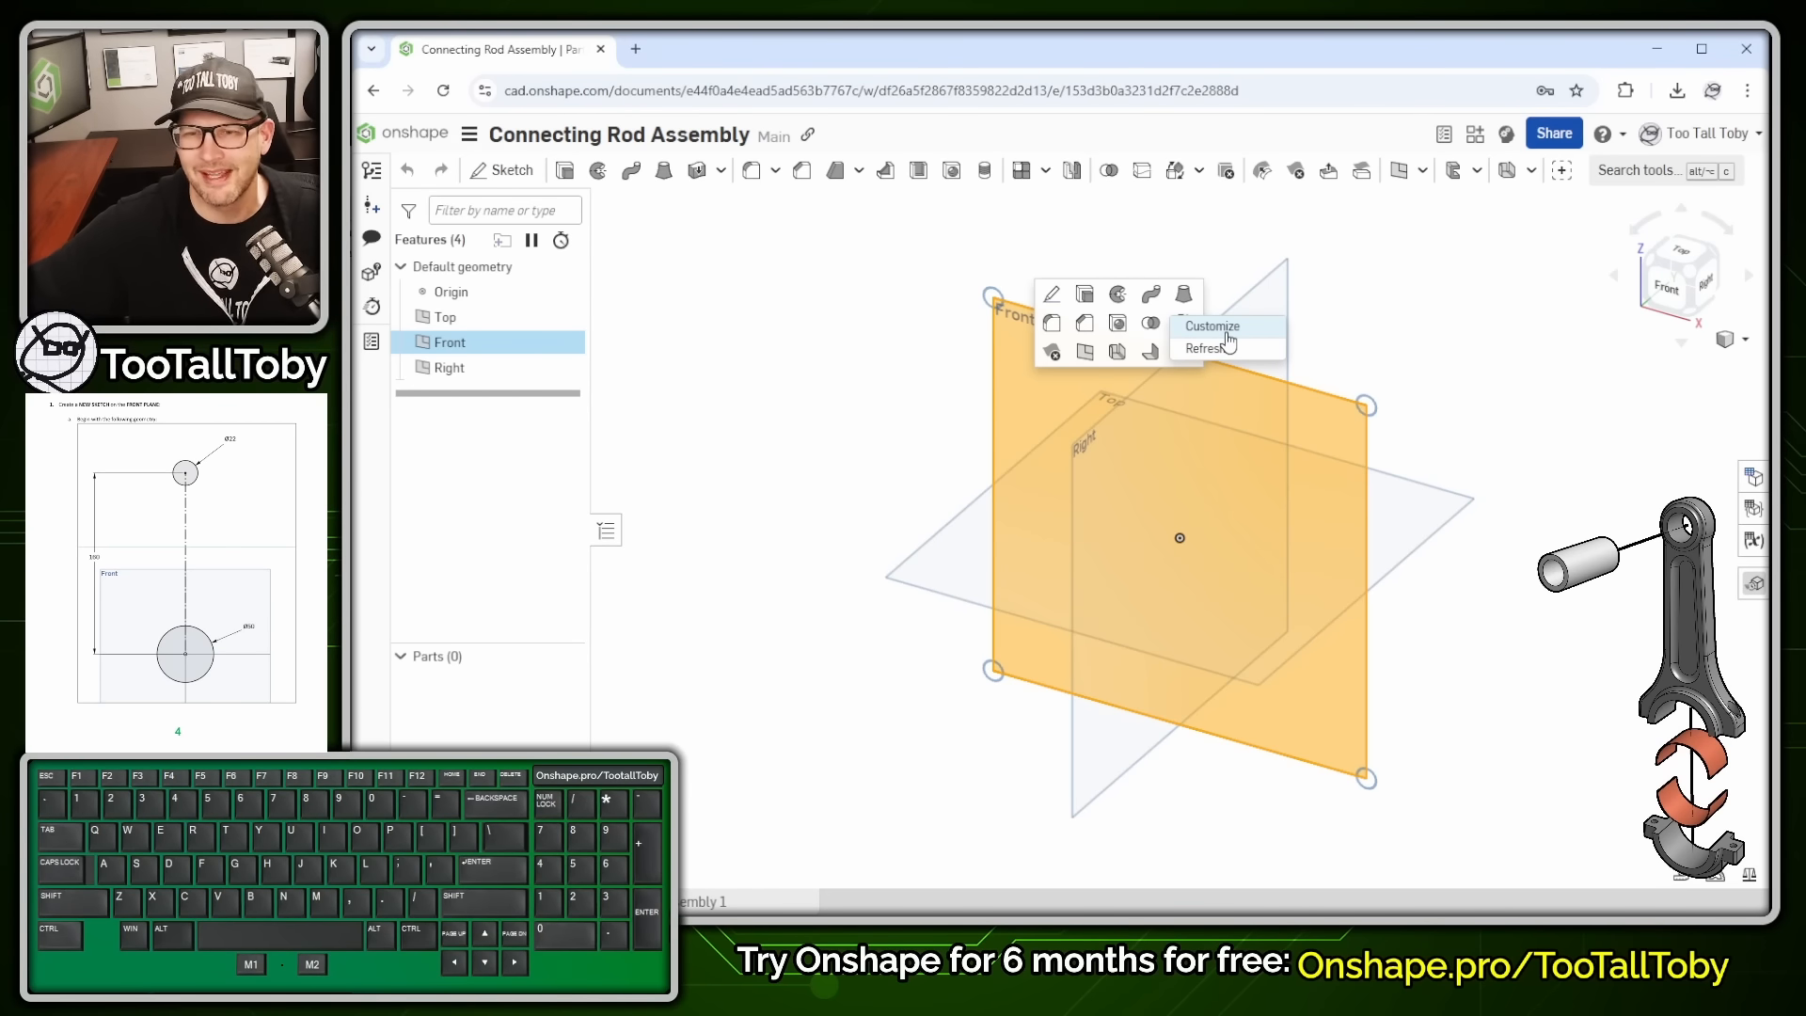
left_click(1049, 298)
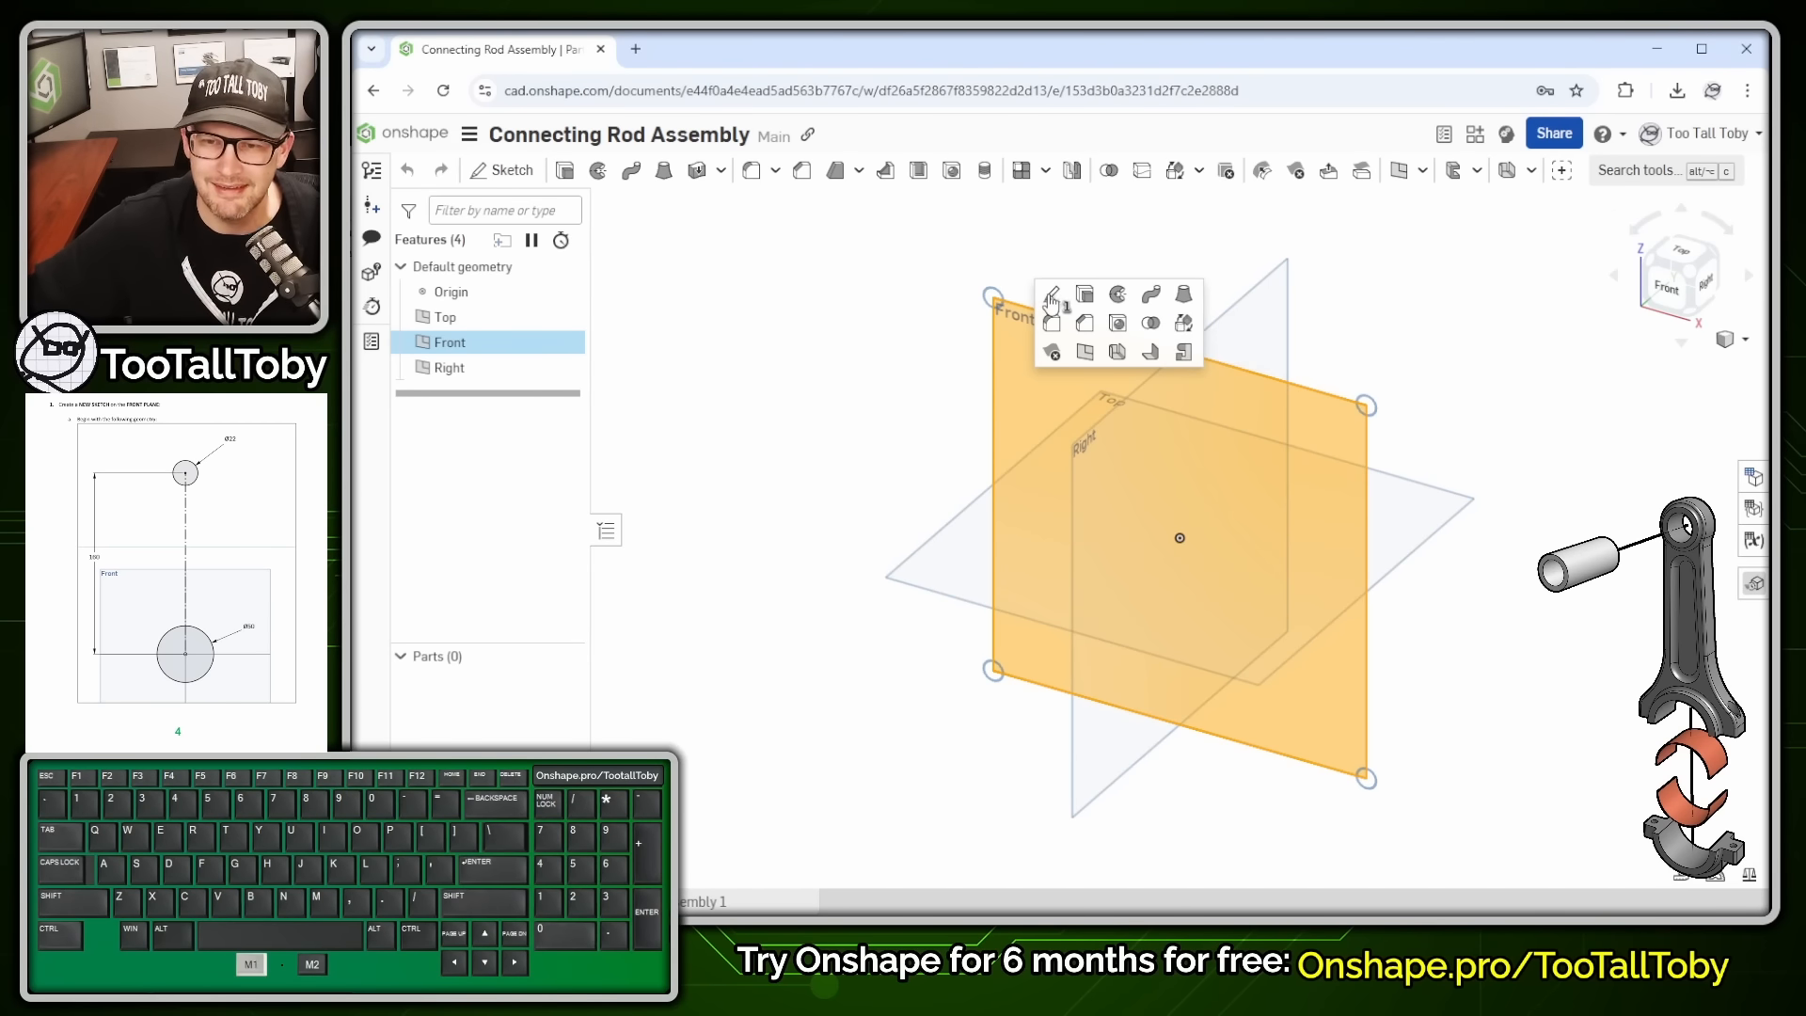
left_click(1049, 296)
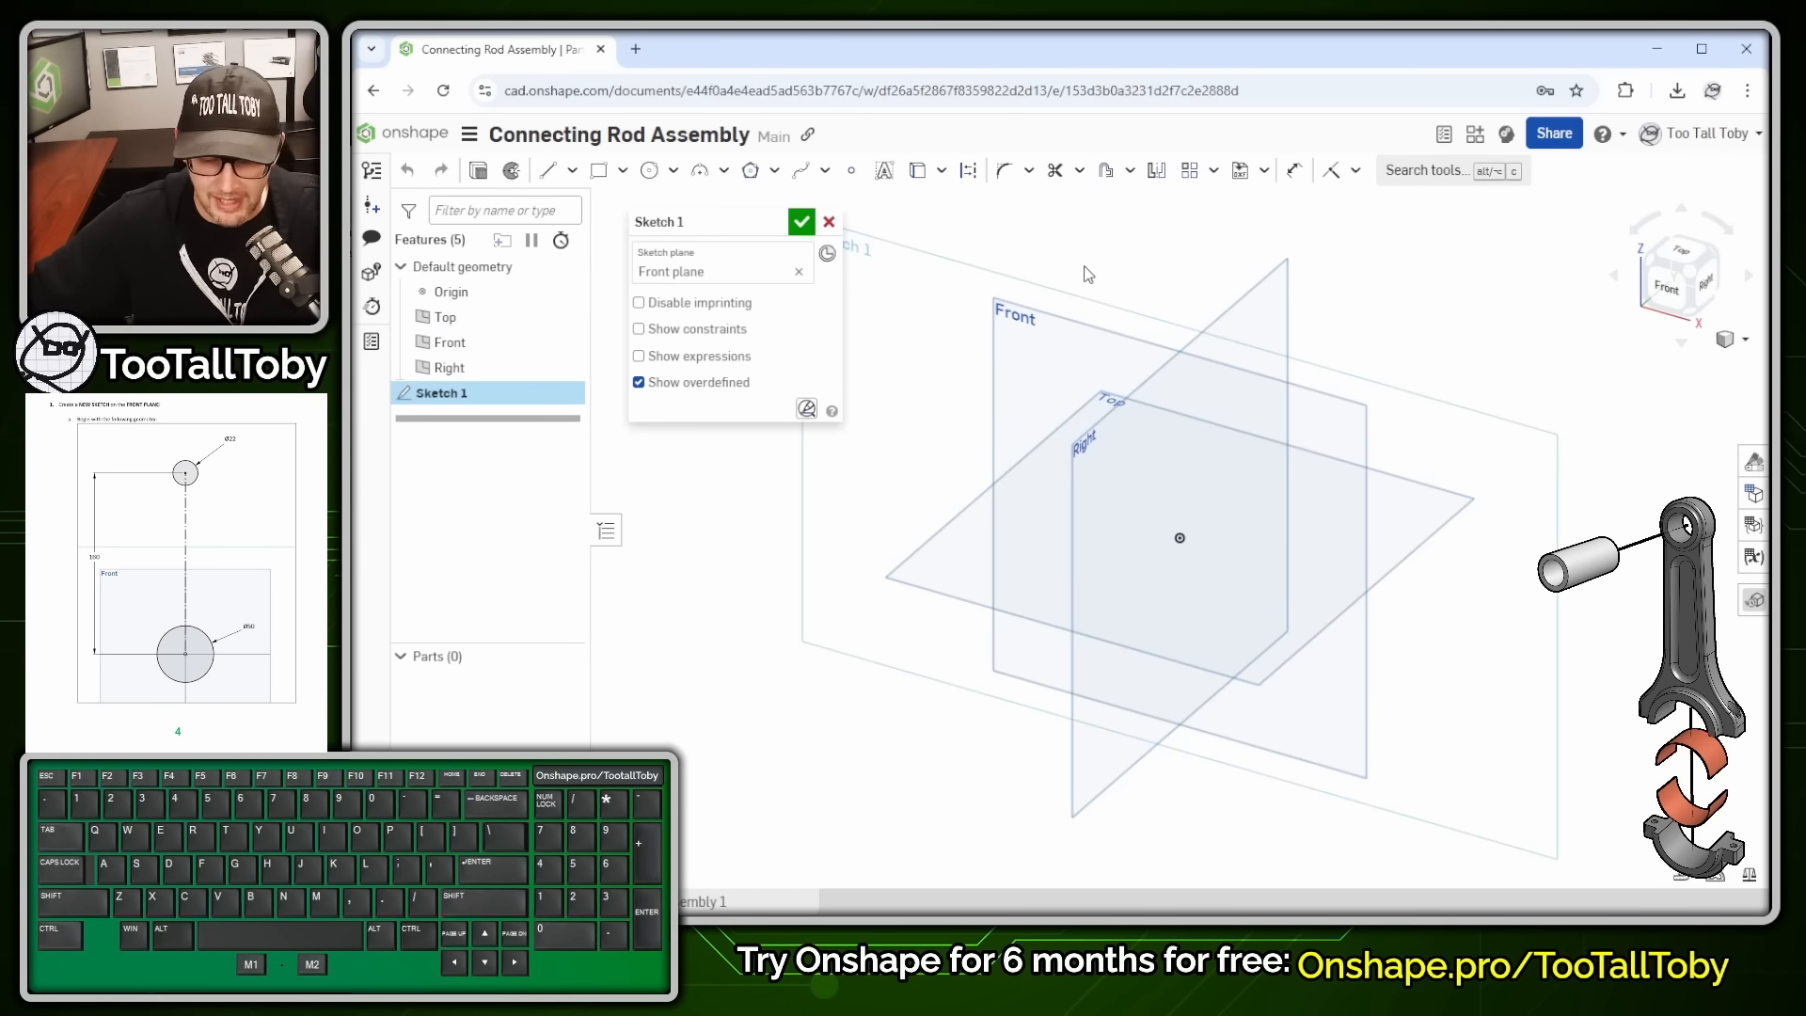
key("n")
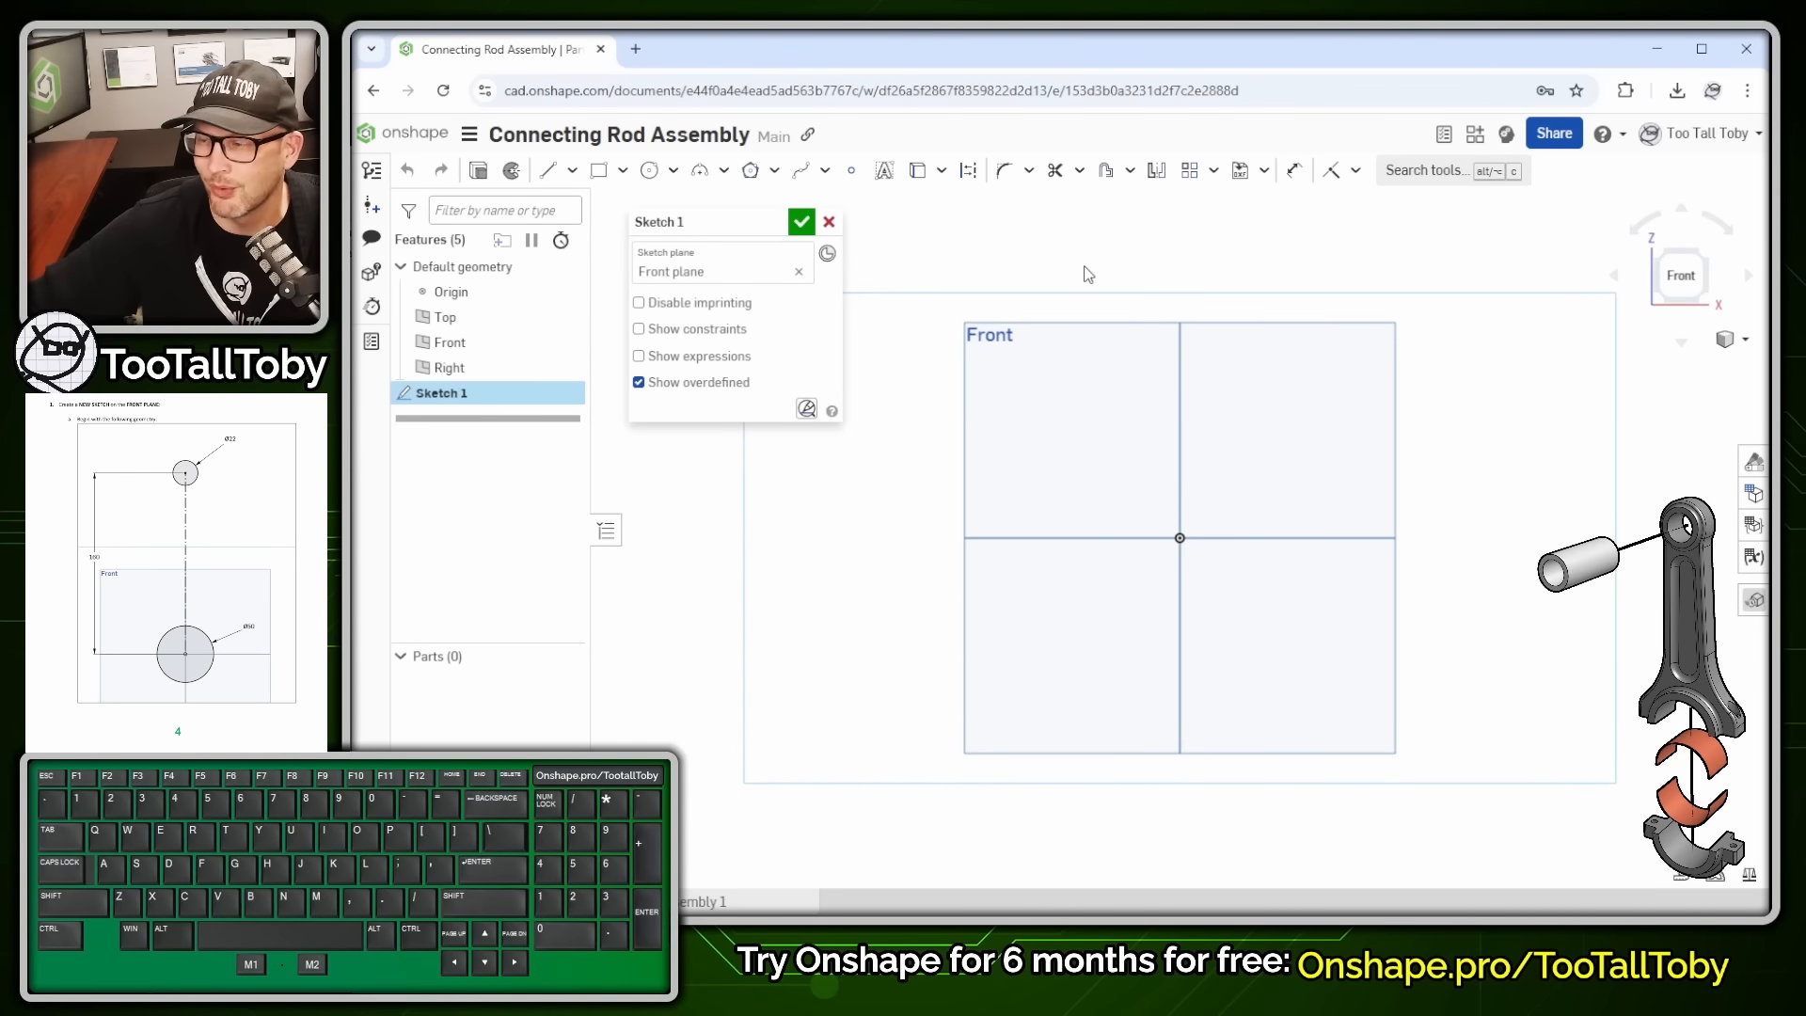
- Draw a 160 vertical construction line upward from the origin
key("s")
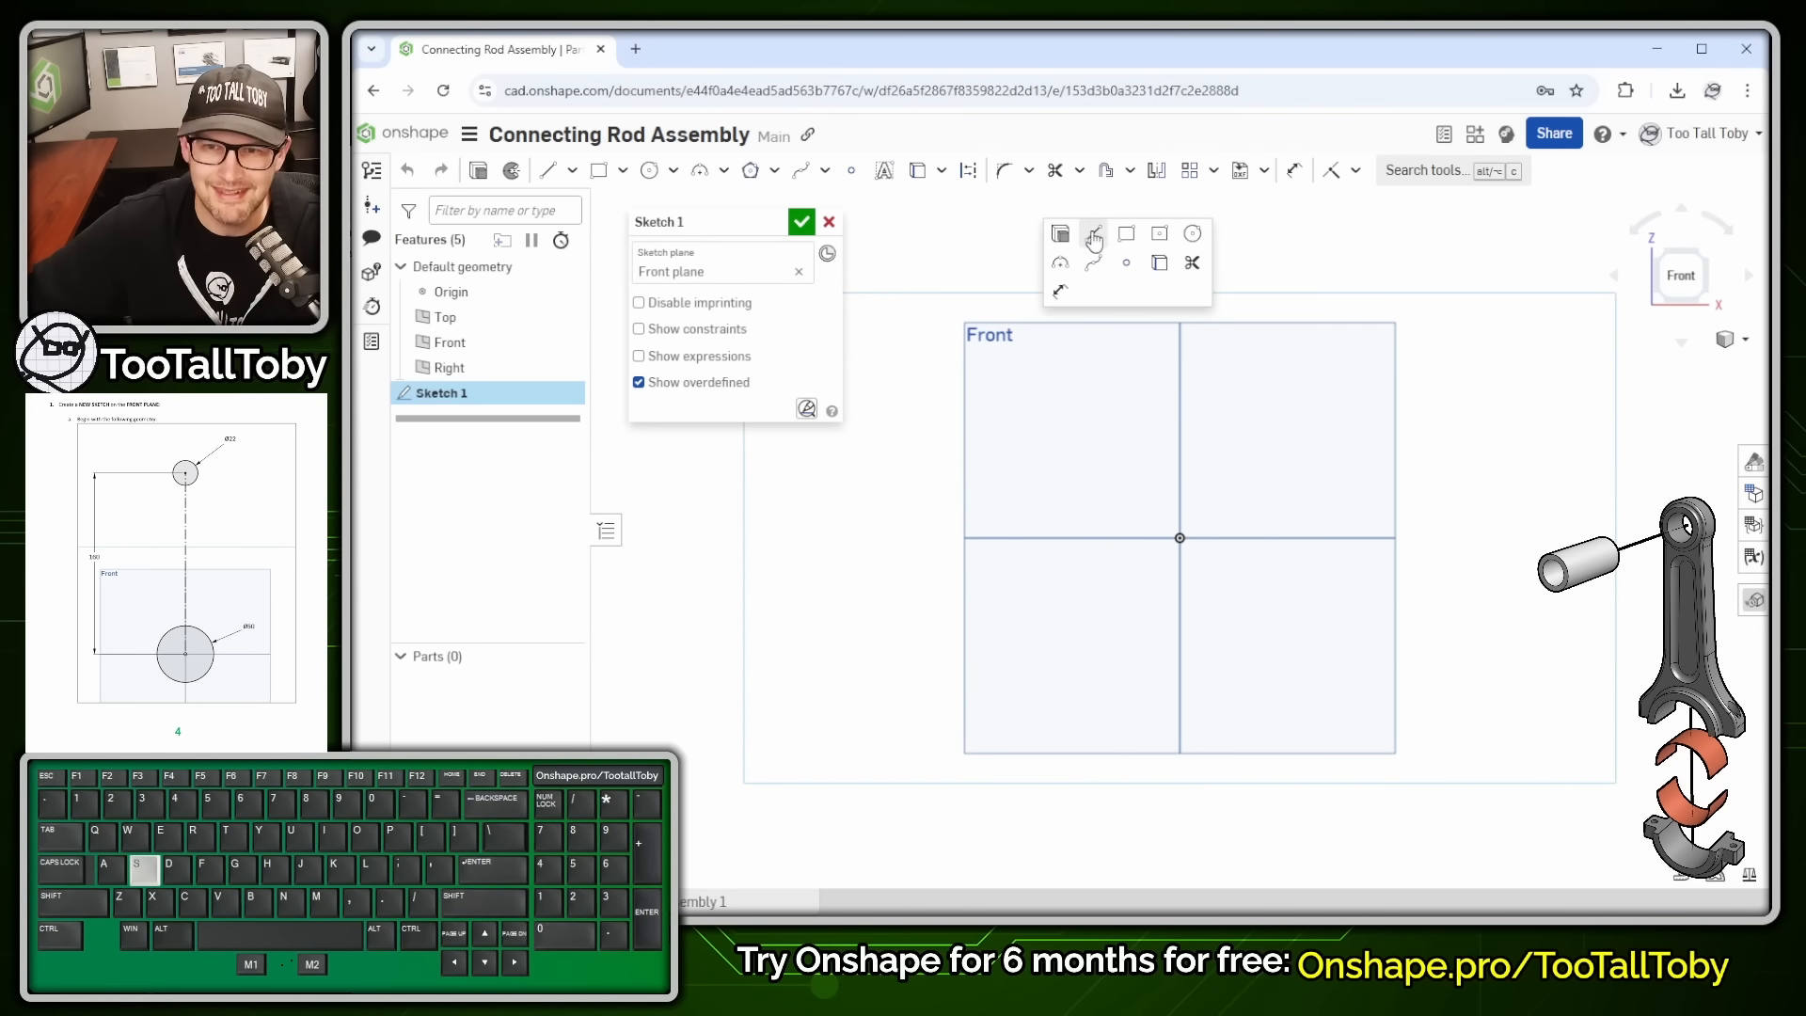
left_click(1093, 234)
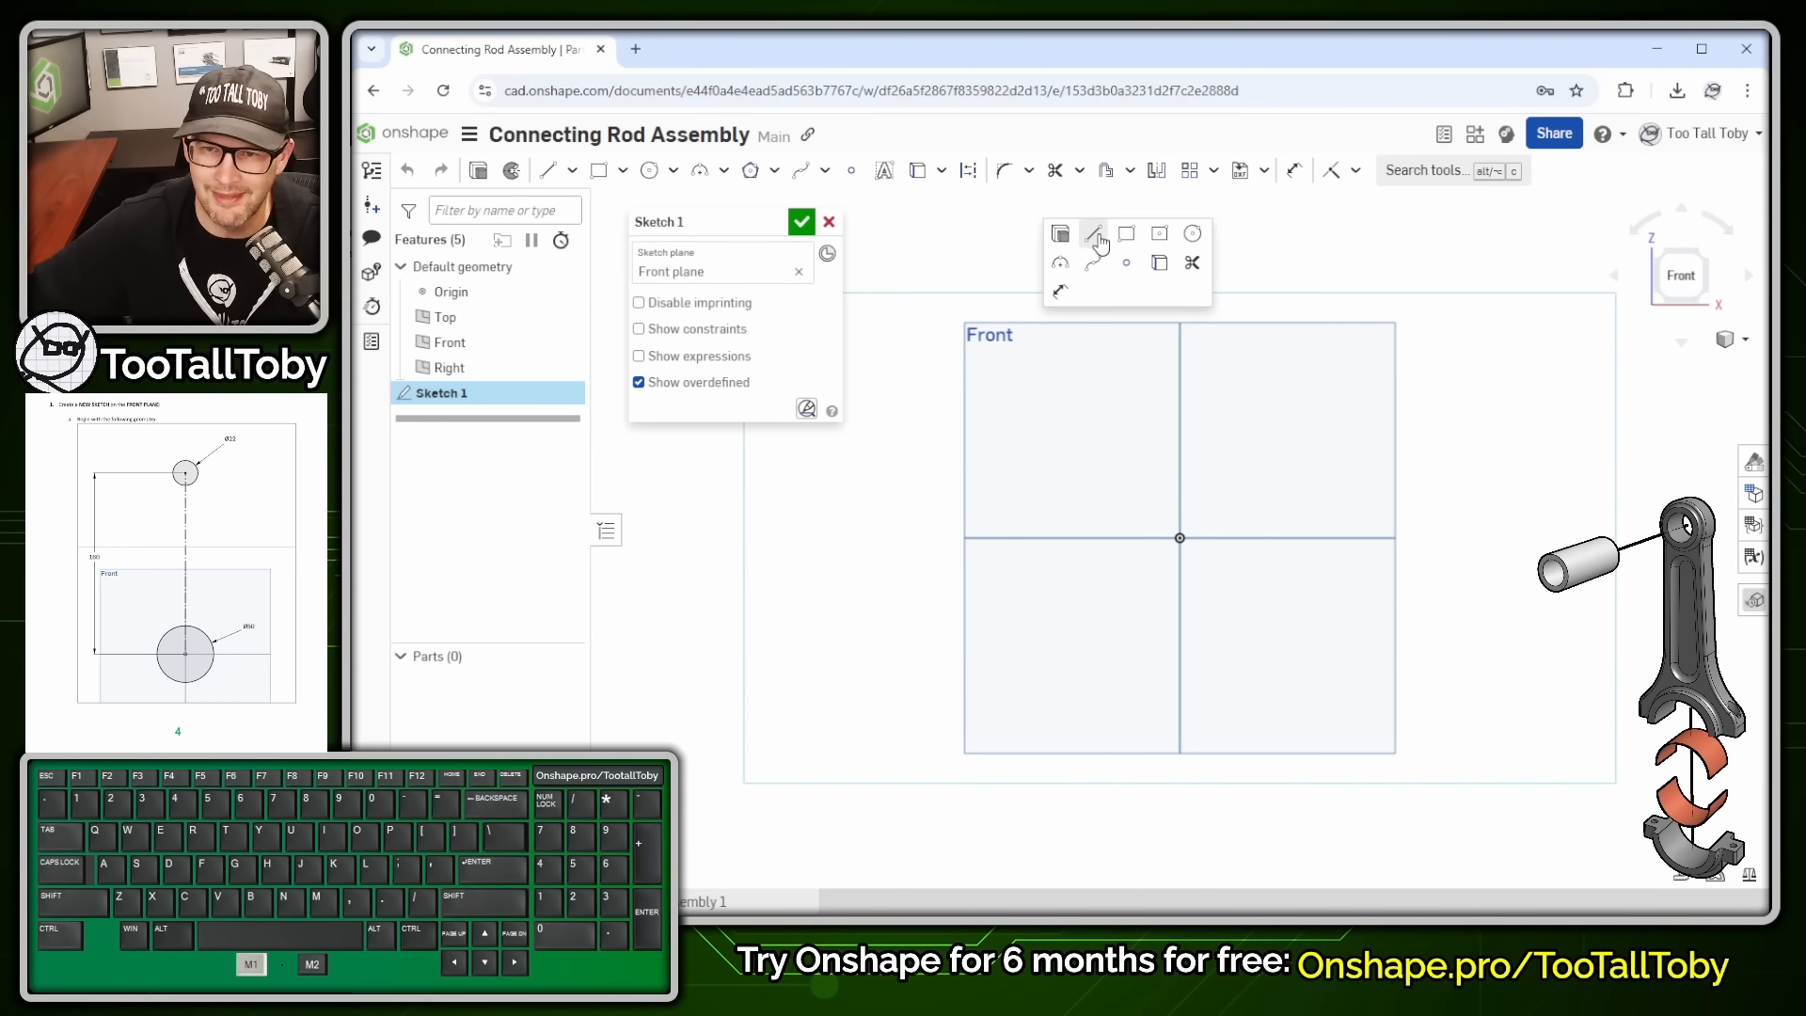
left_click(1180, 538)
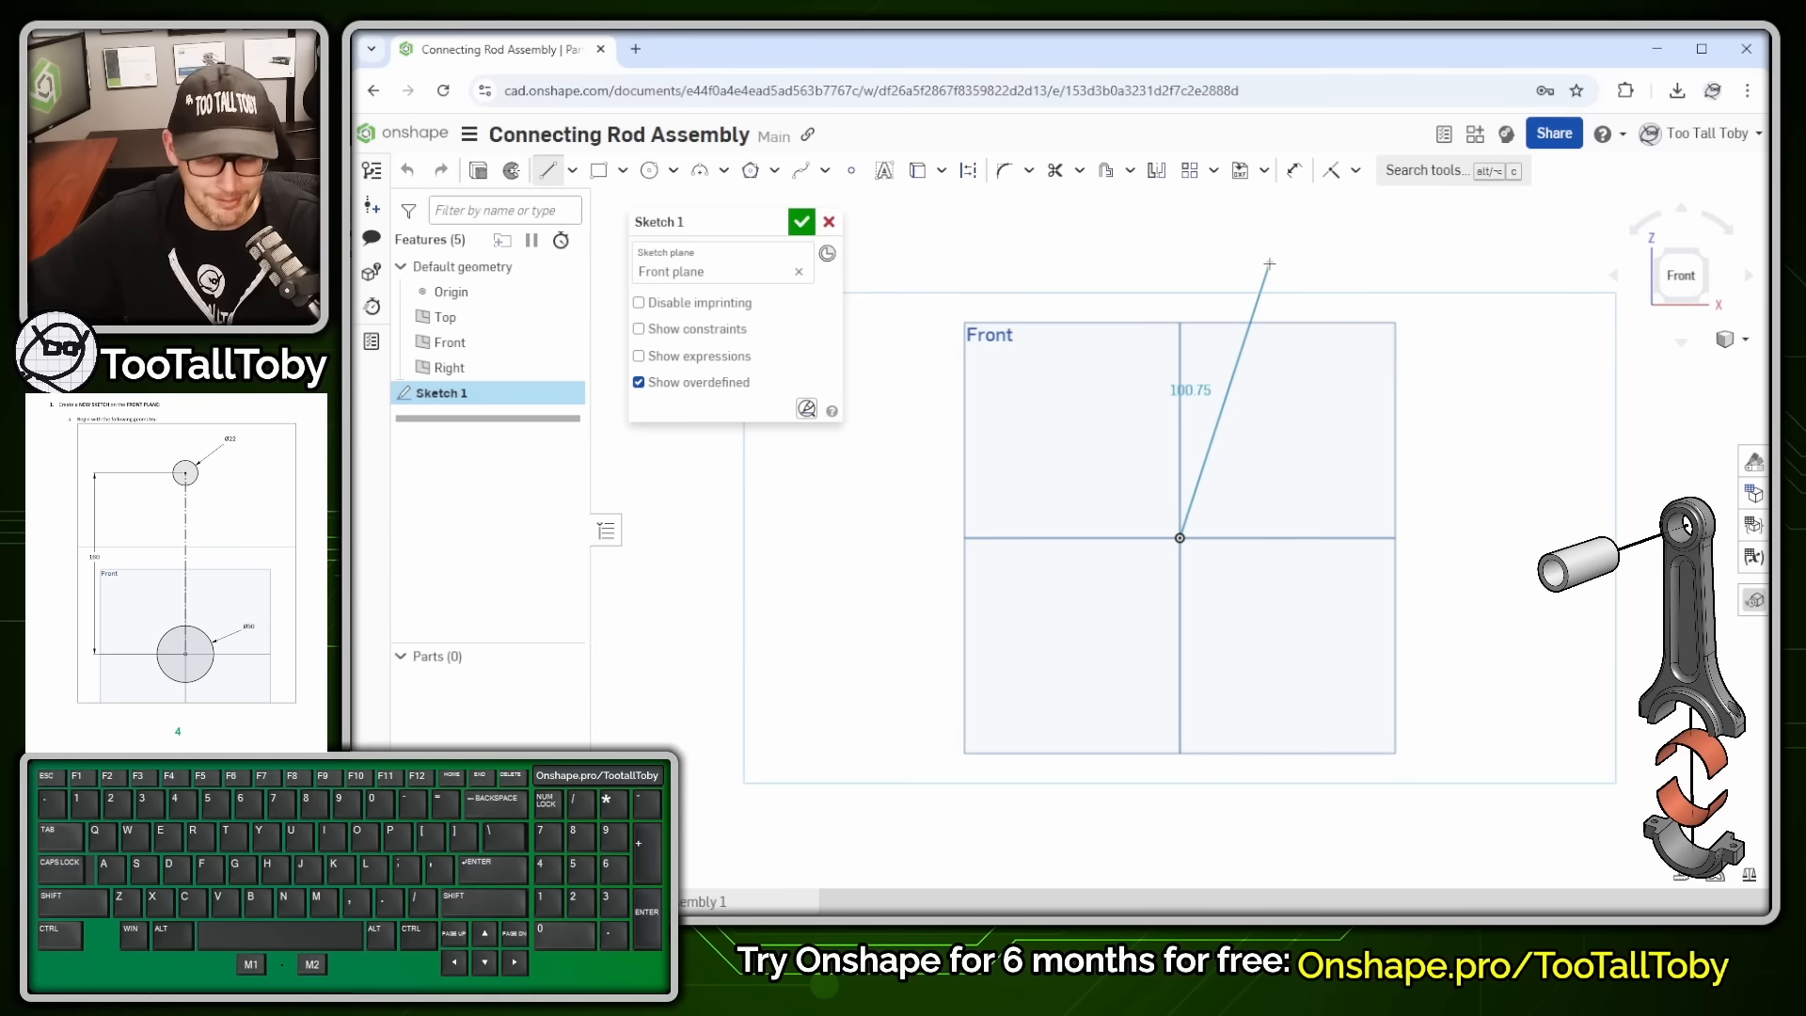
key("q")
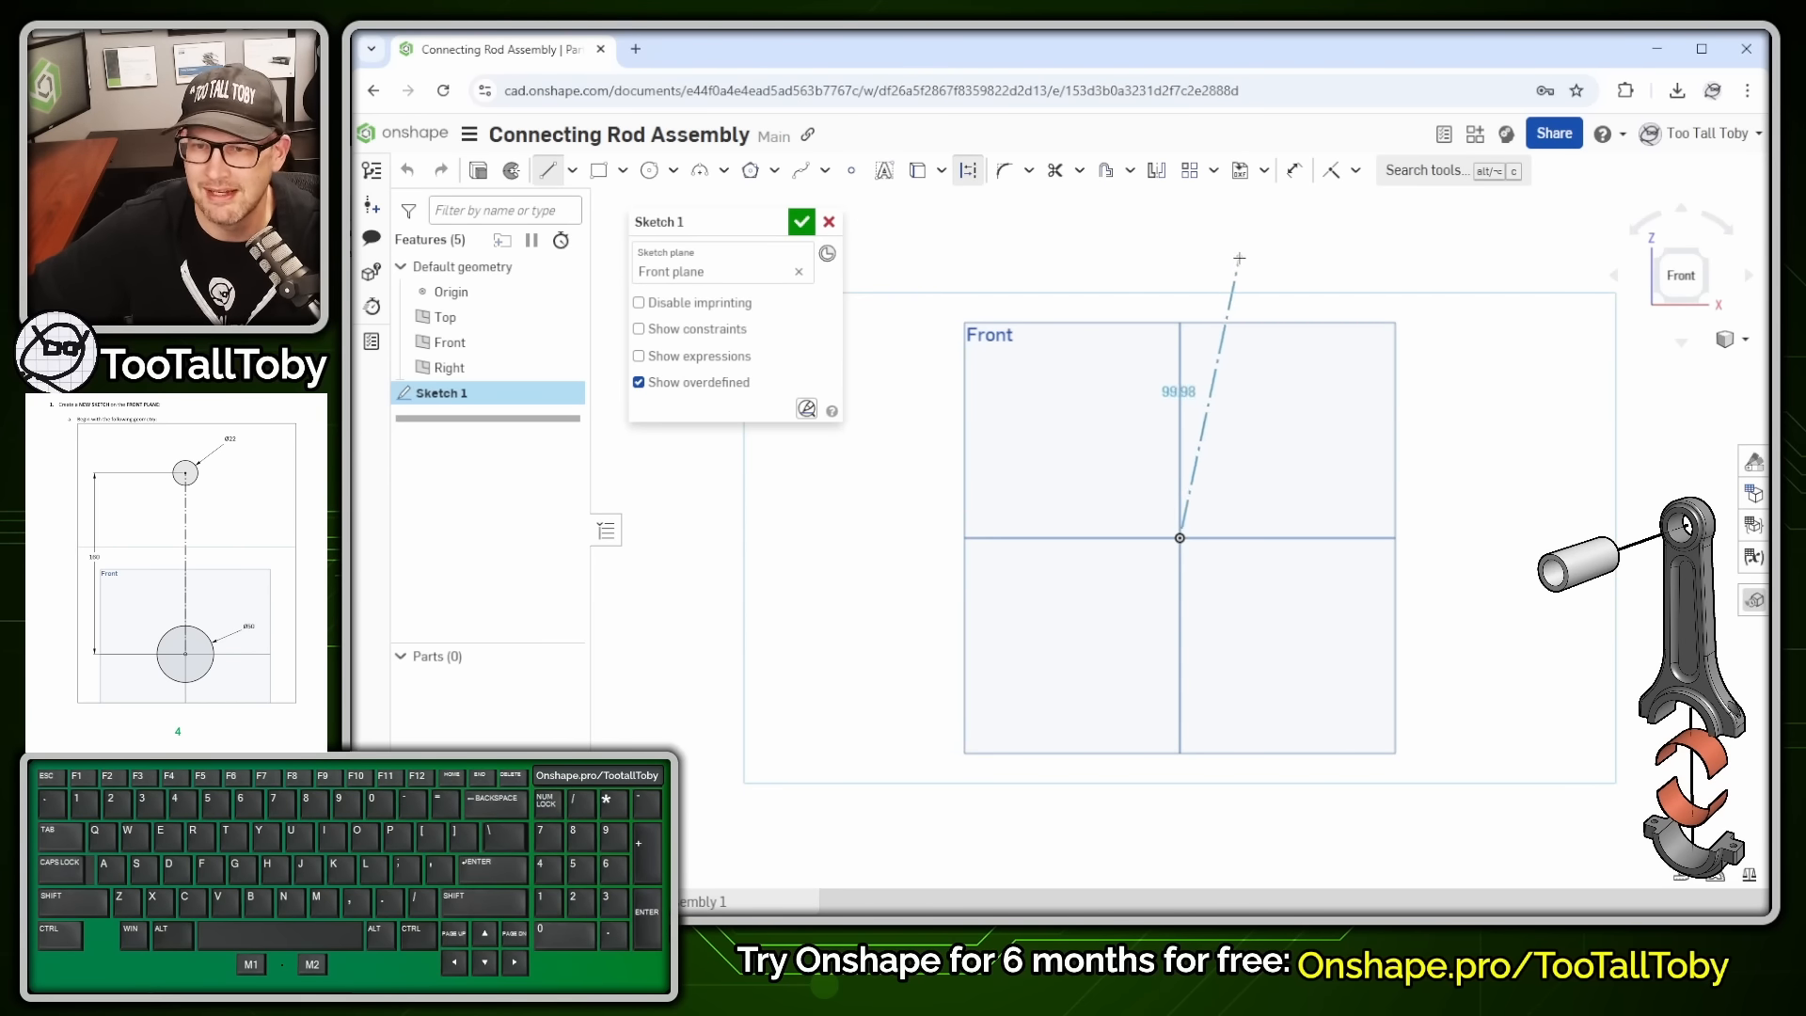
left_click(1182, 246)
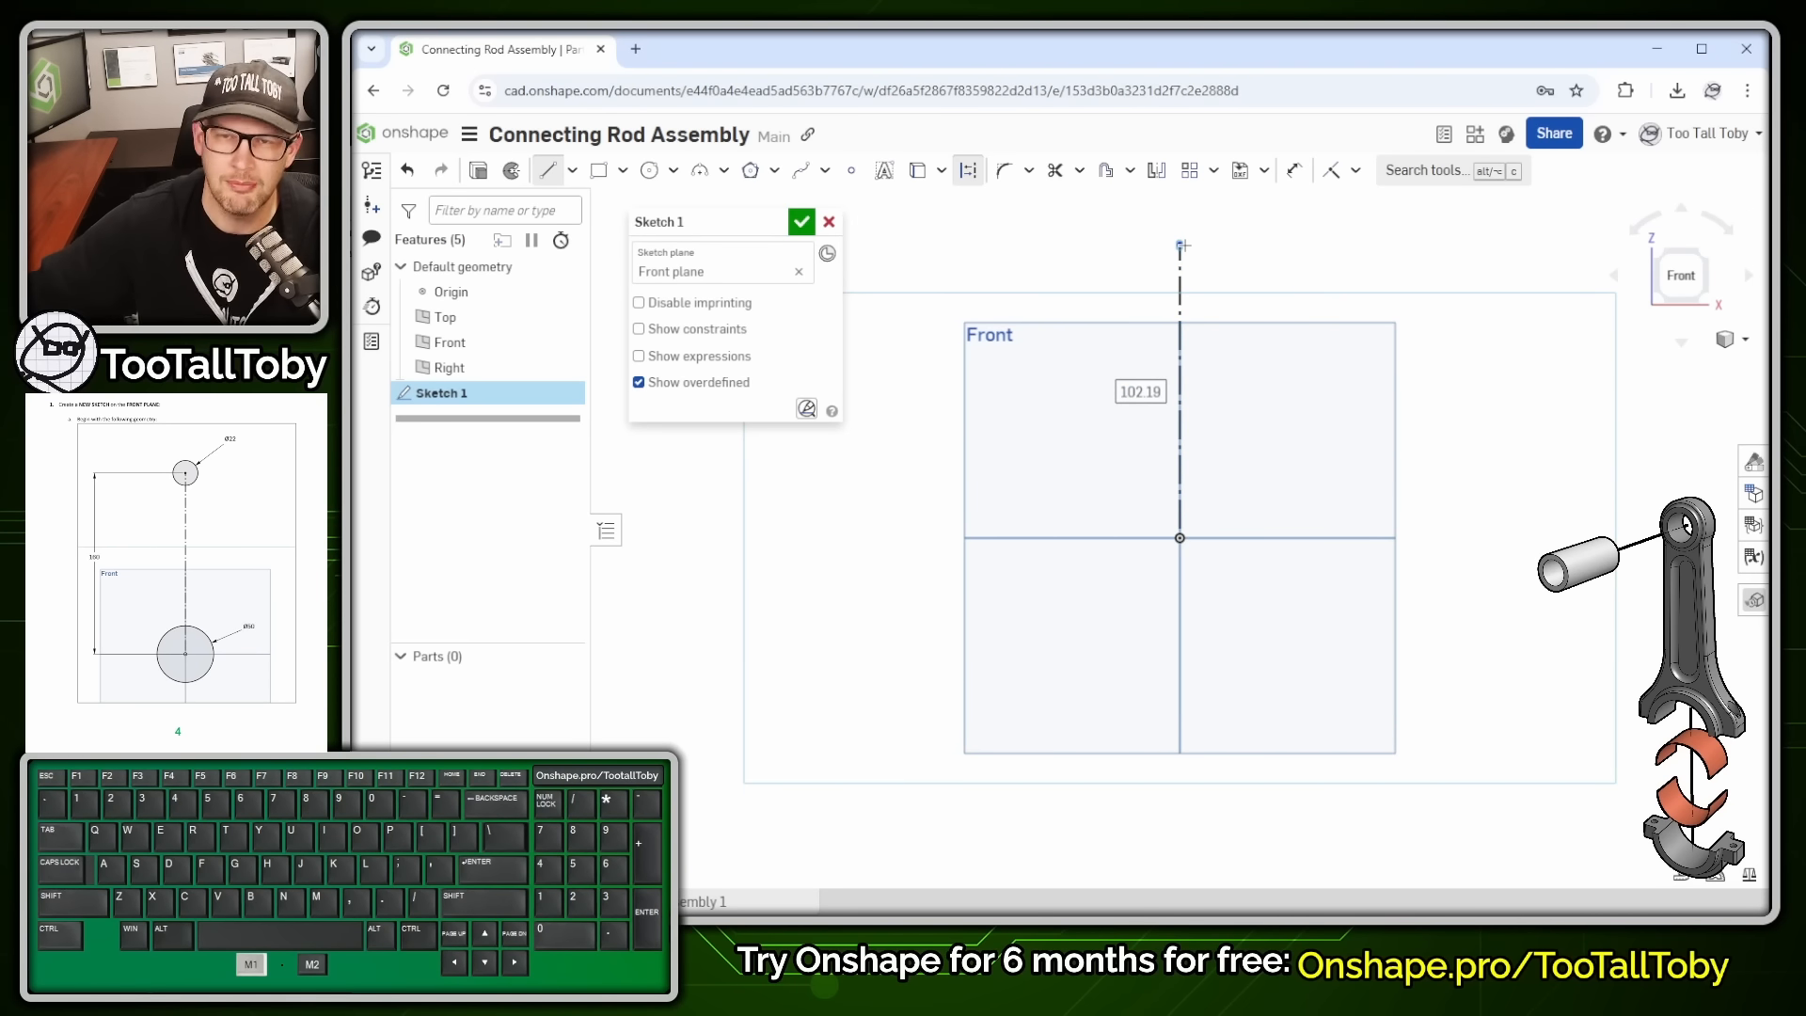
type("160")
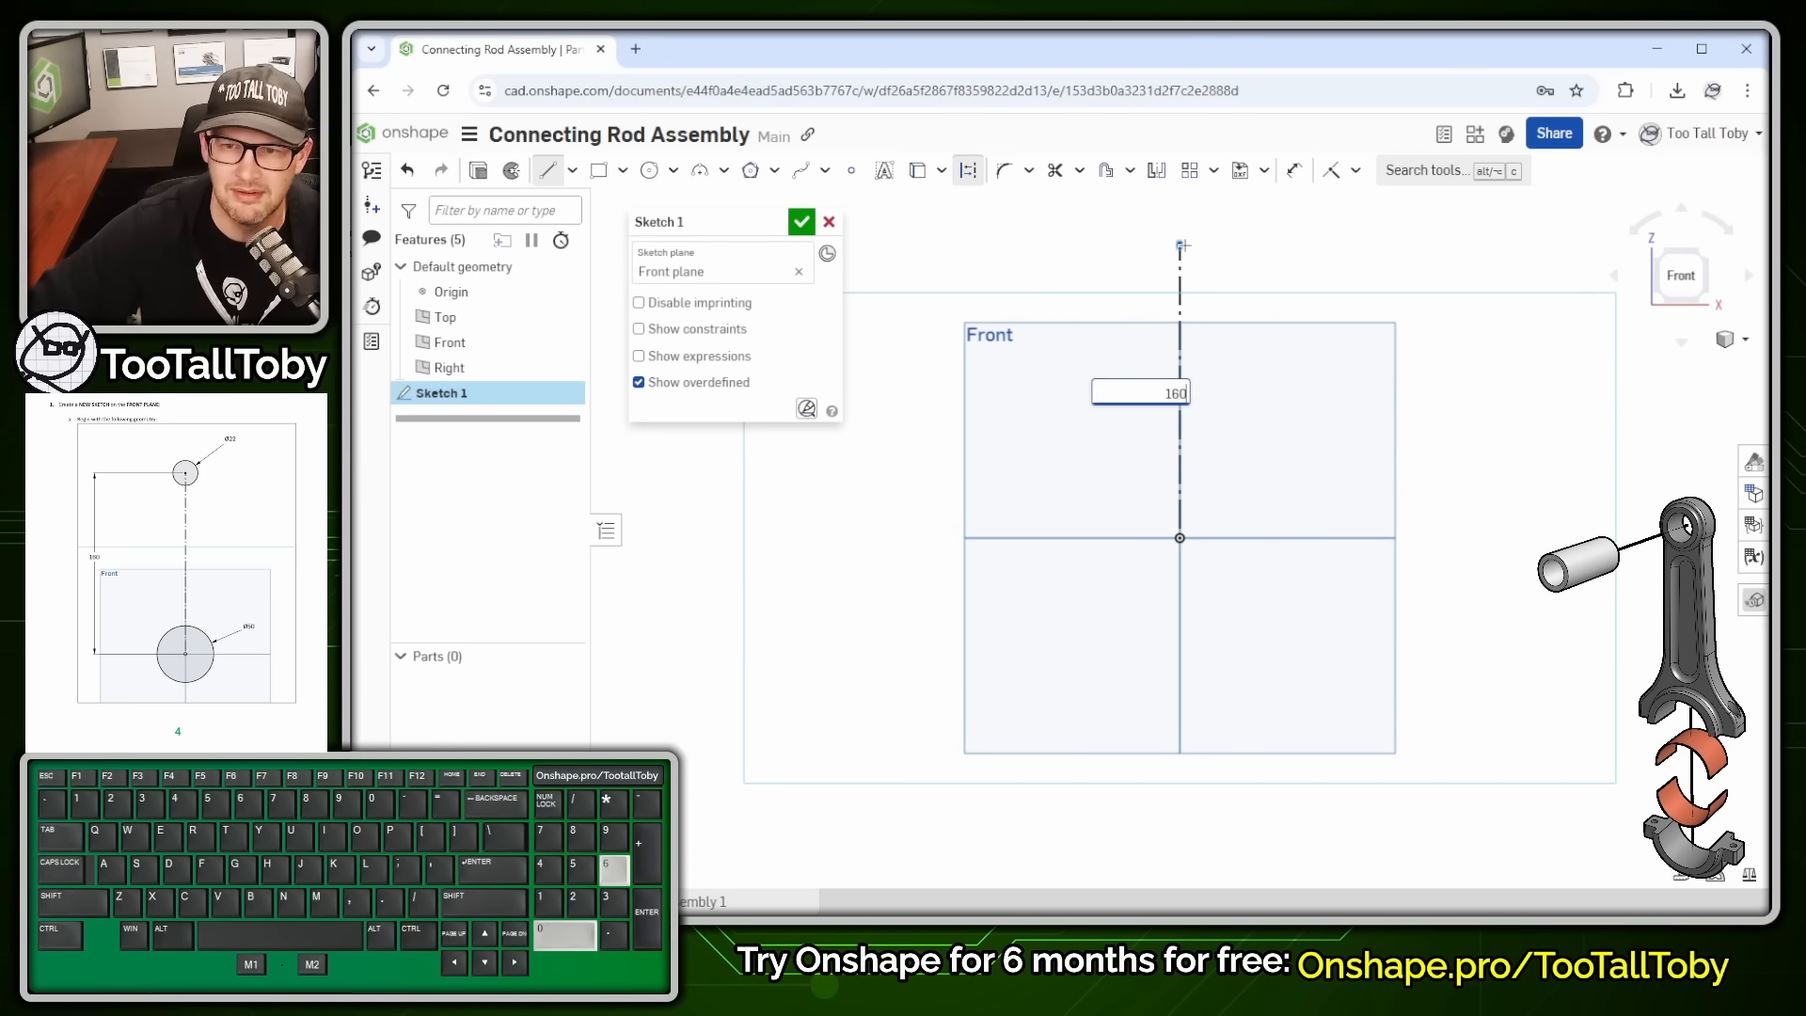
key("Return")
scroll(1275, 344, "down", 2)
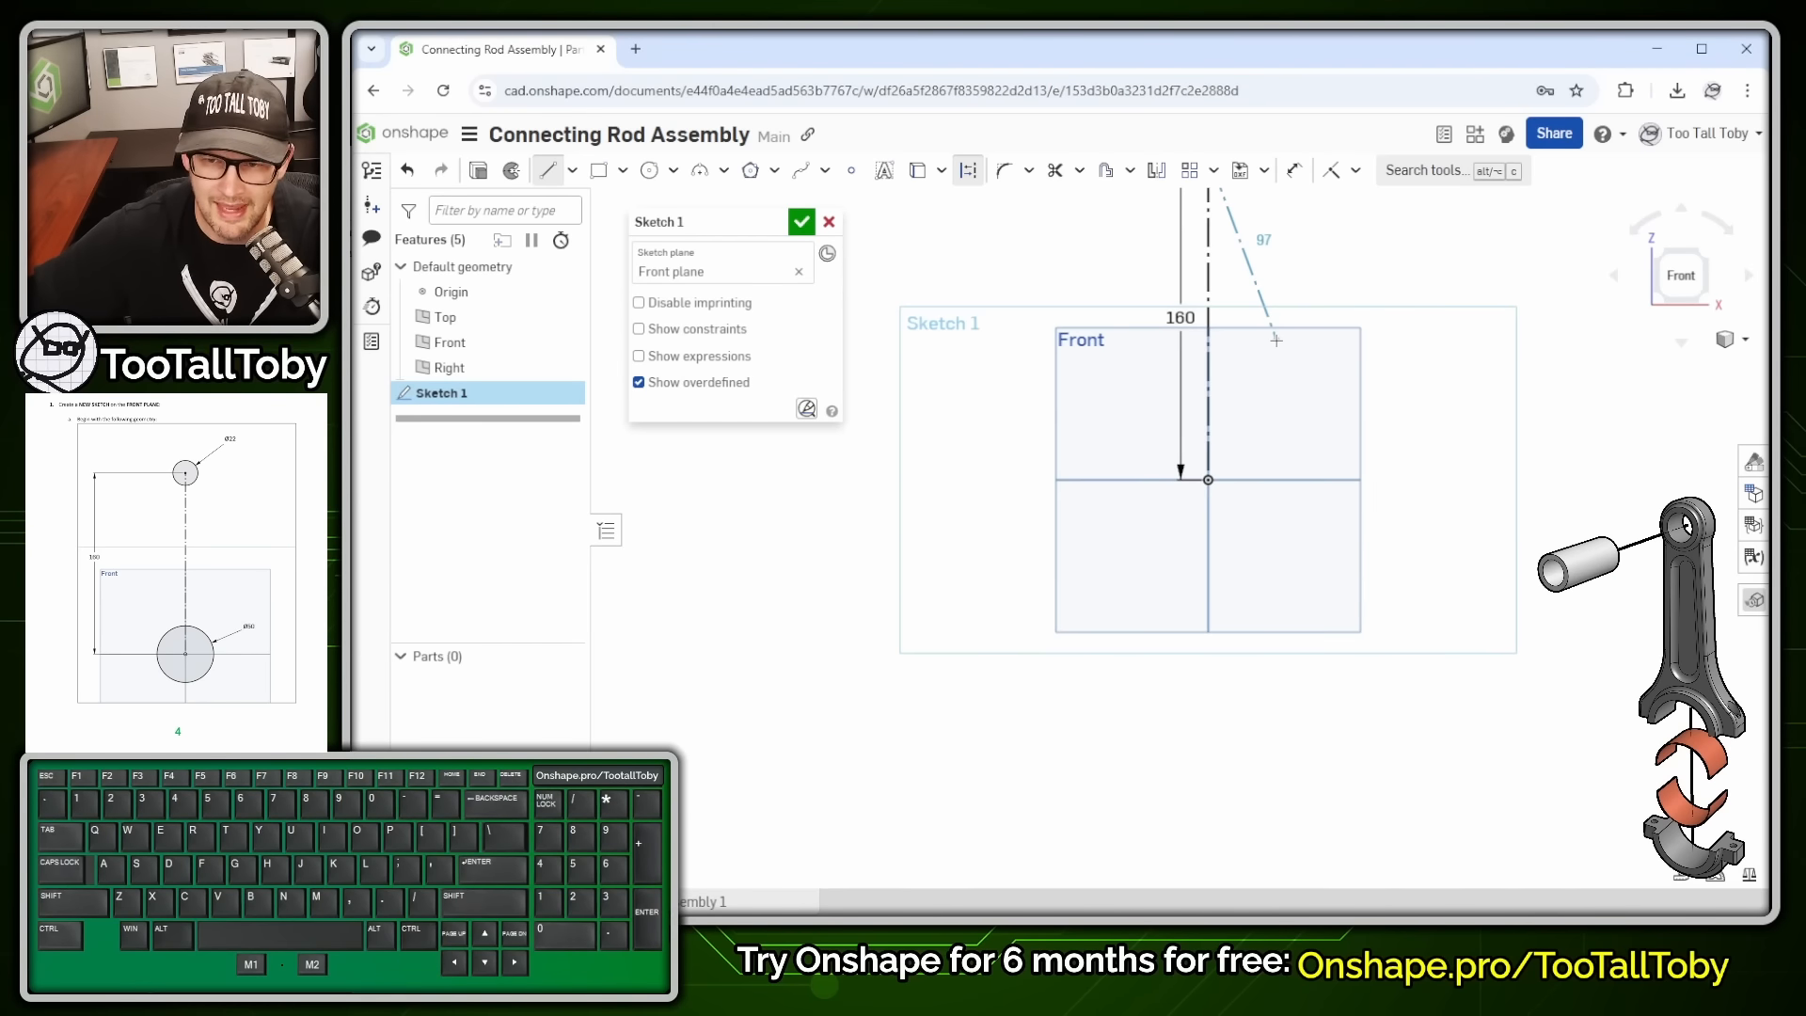
middle_click_drag(1274, 345, 1202, 526, "ctrl")
scroll(1091, 453, "up", 1)
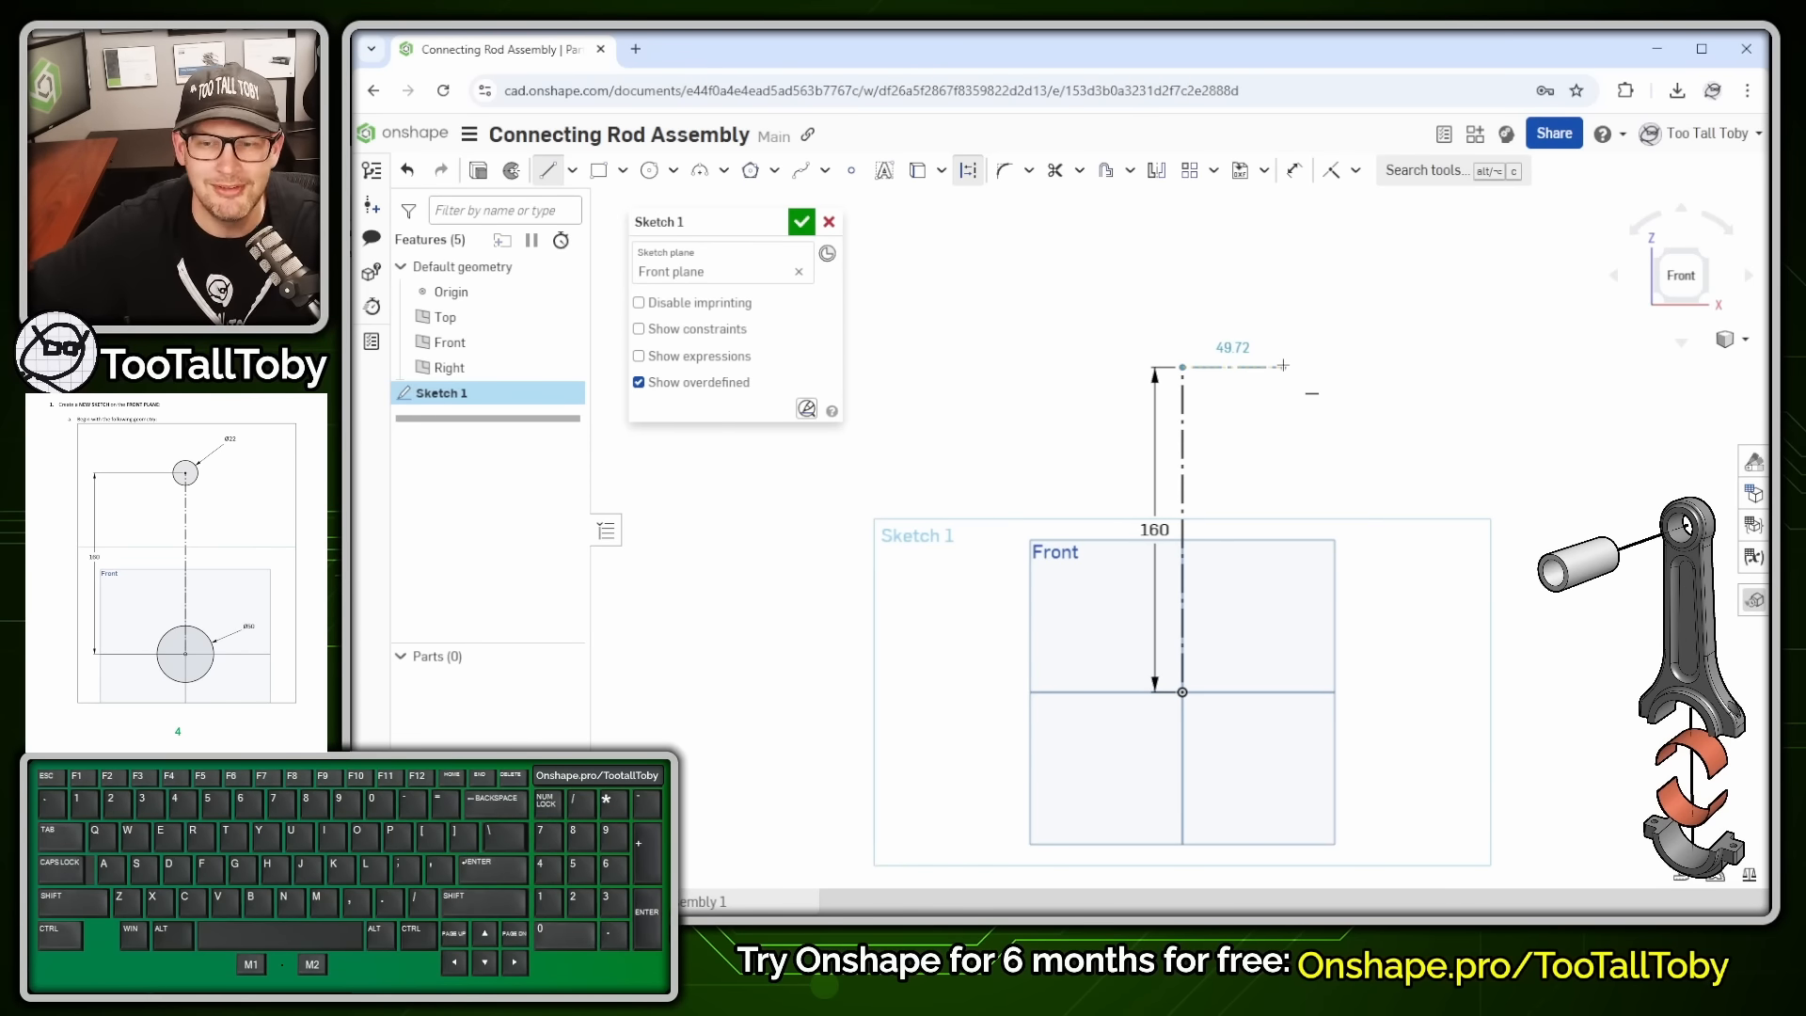
key("Escape")
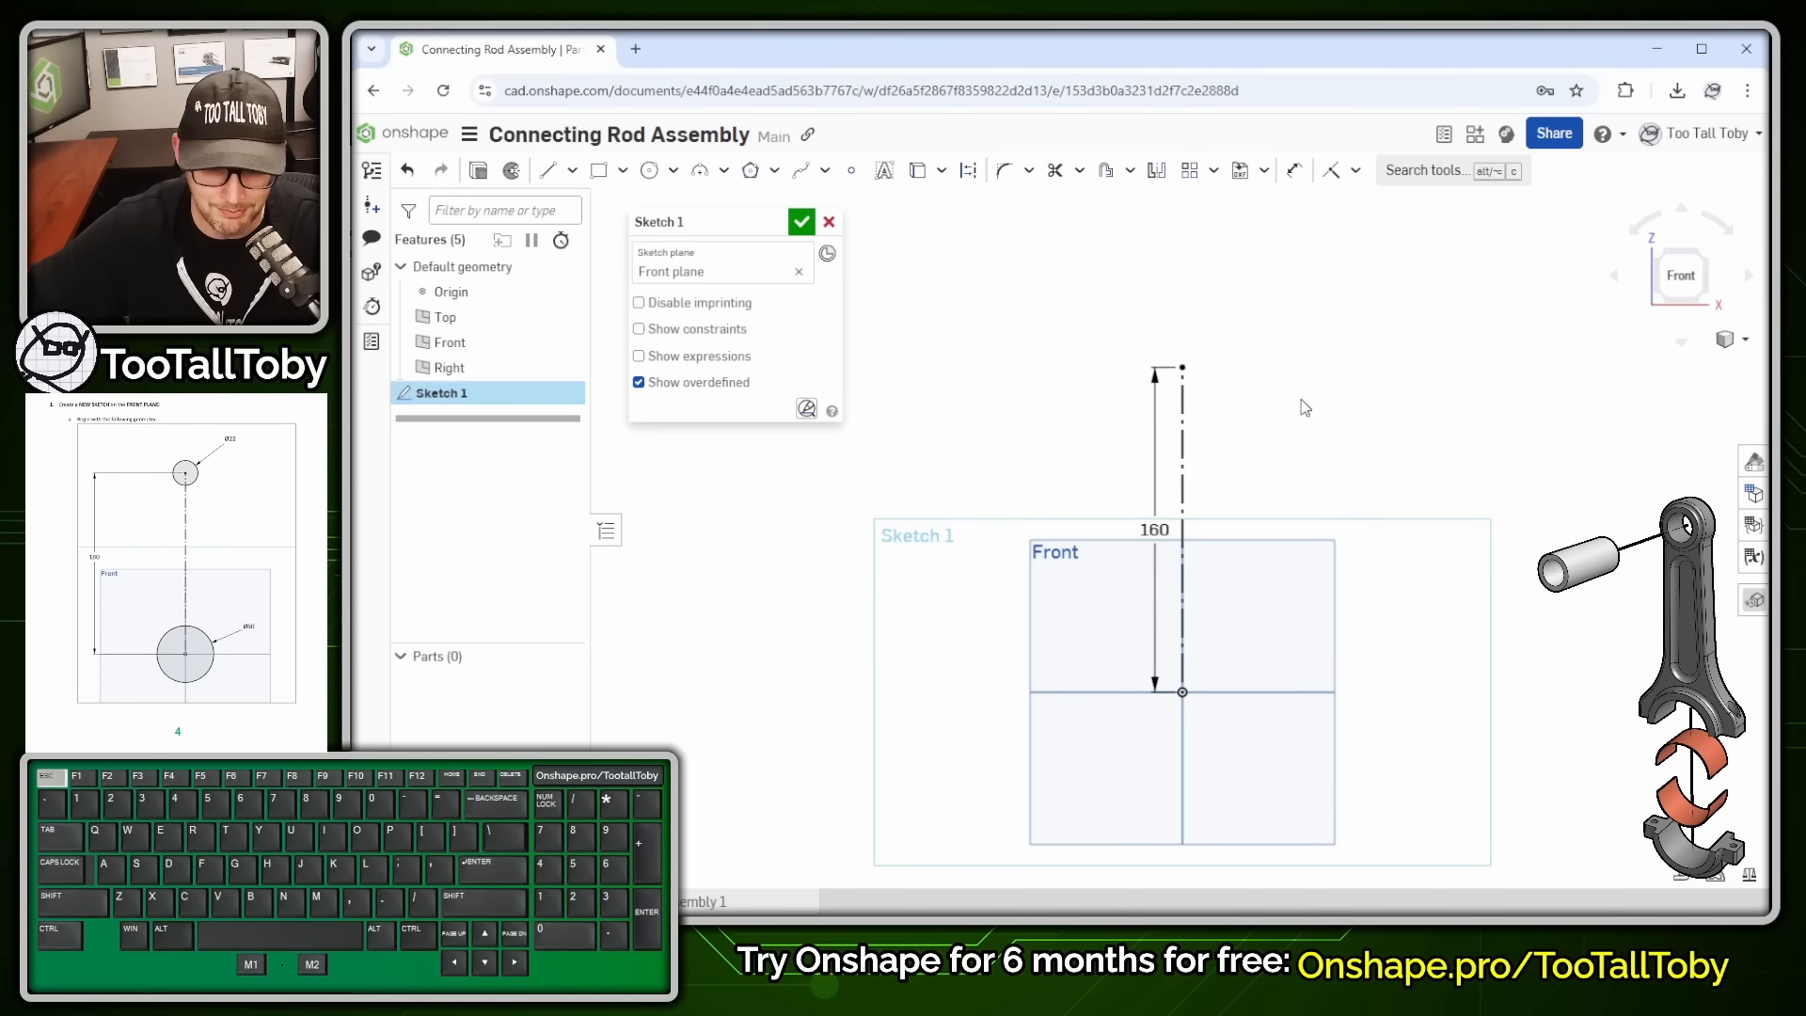
- Draw a circle centred on the construction line's top end
key("s")
left_click(1478, 376)
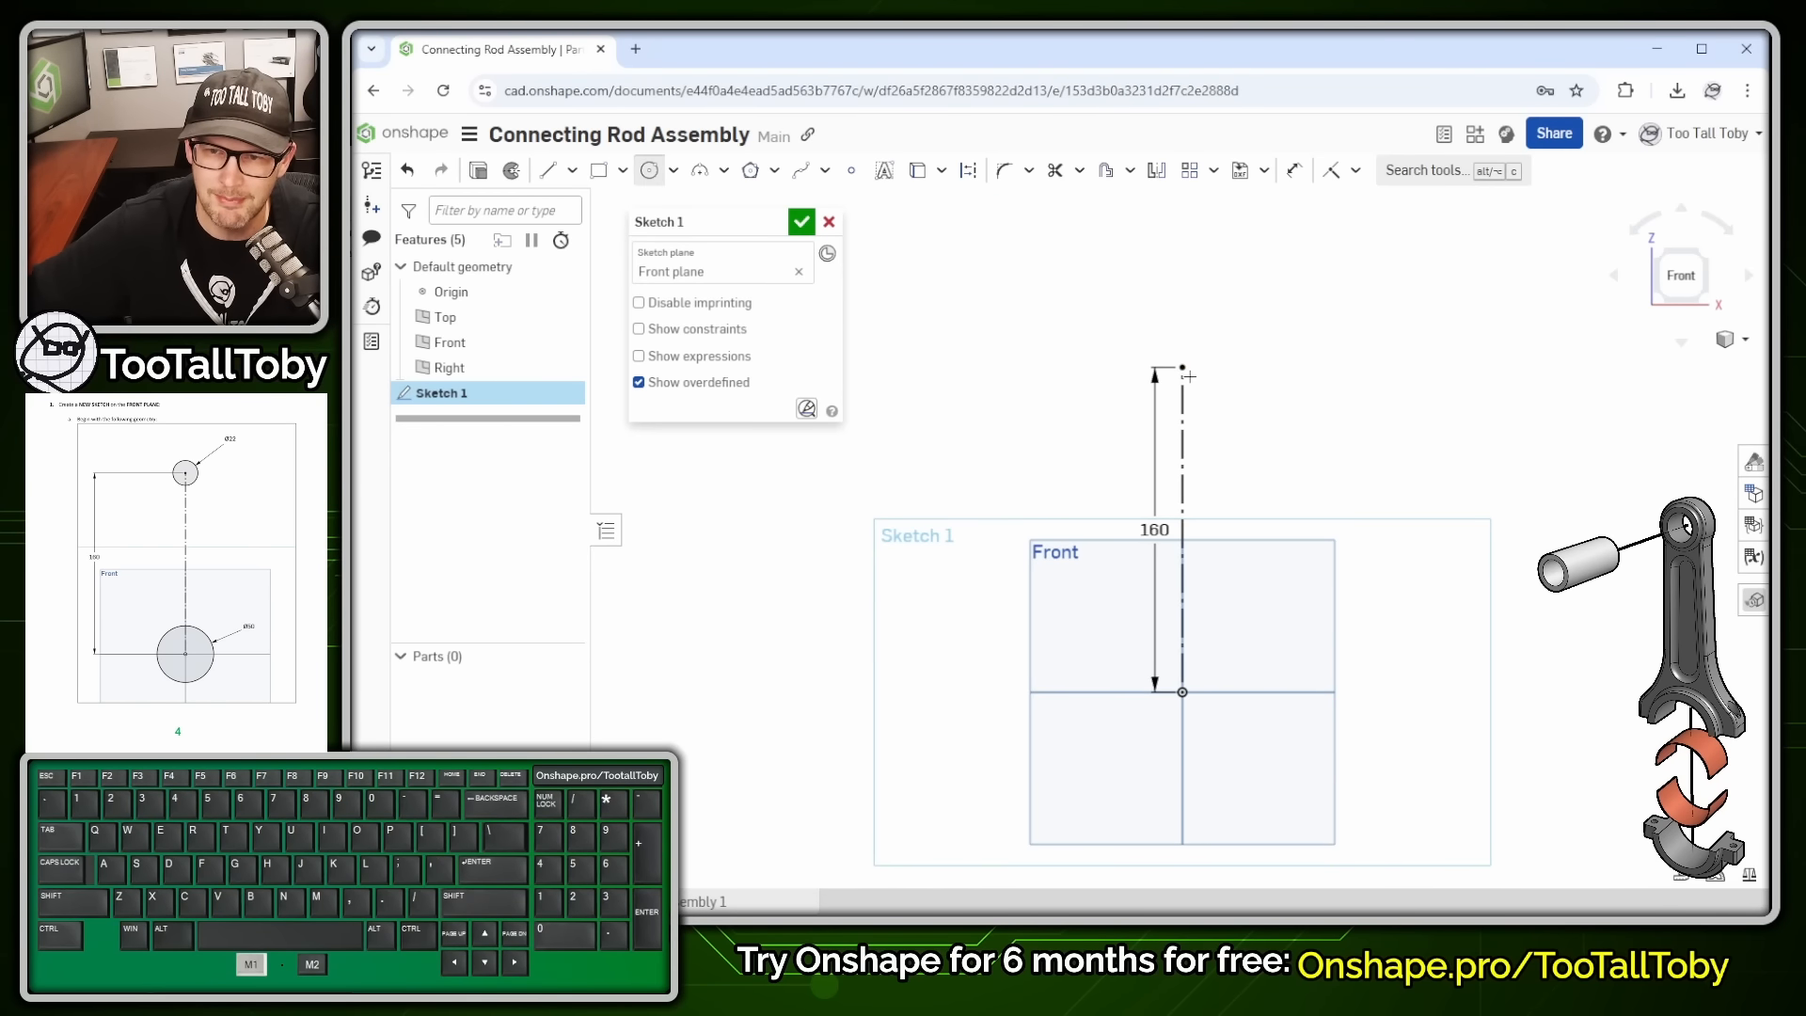
left_click(1182, 368)
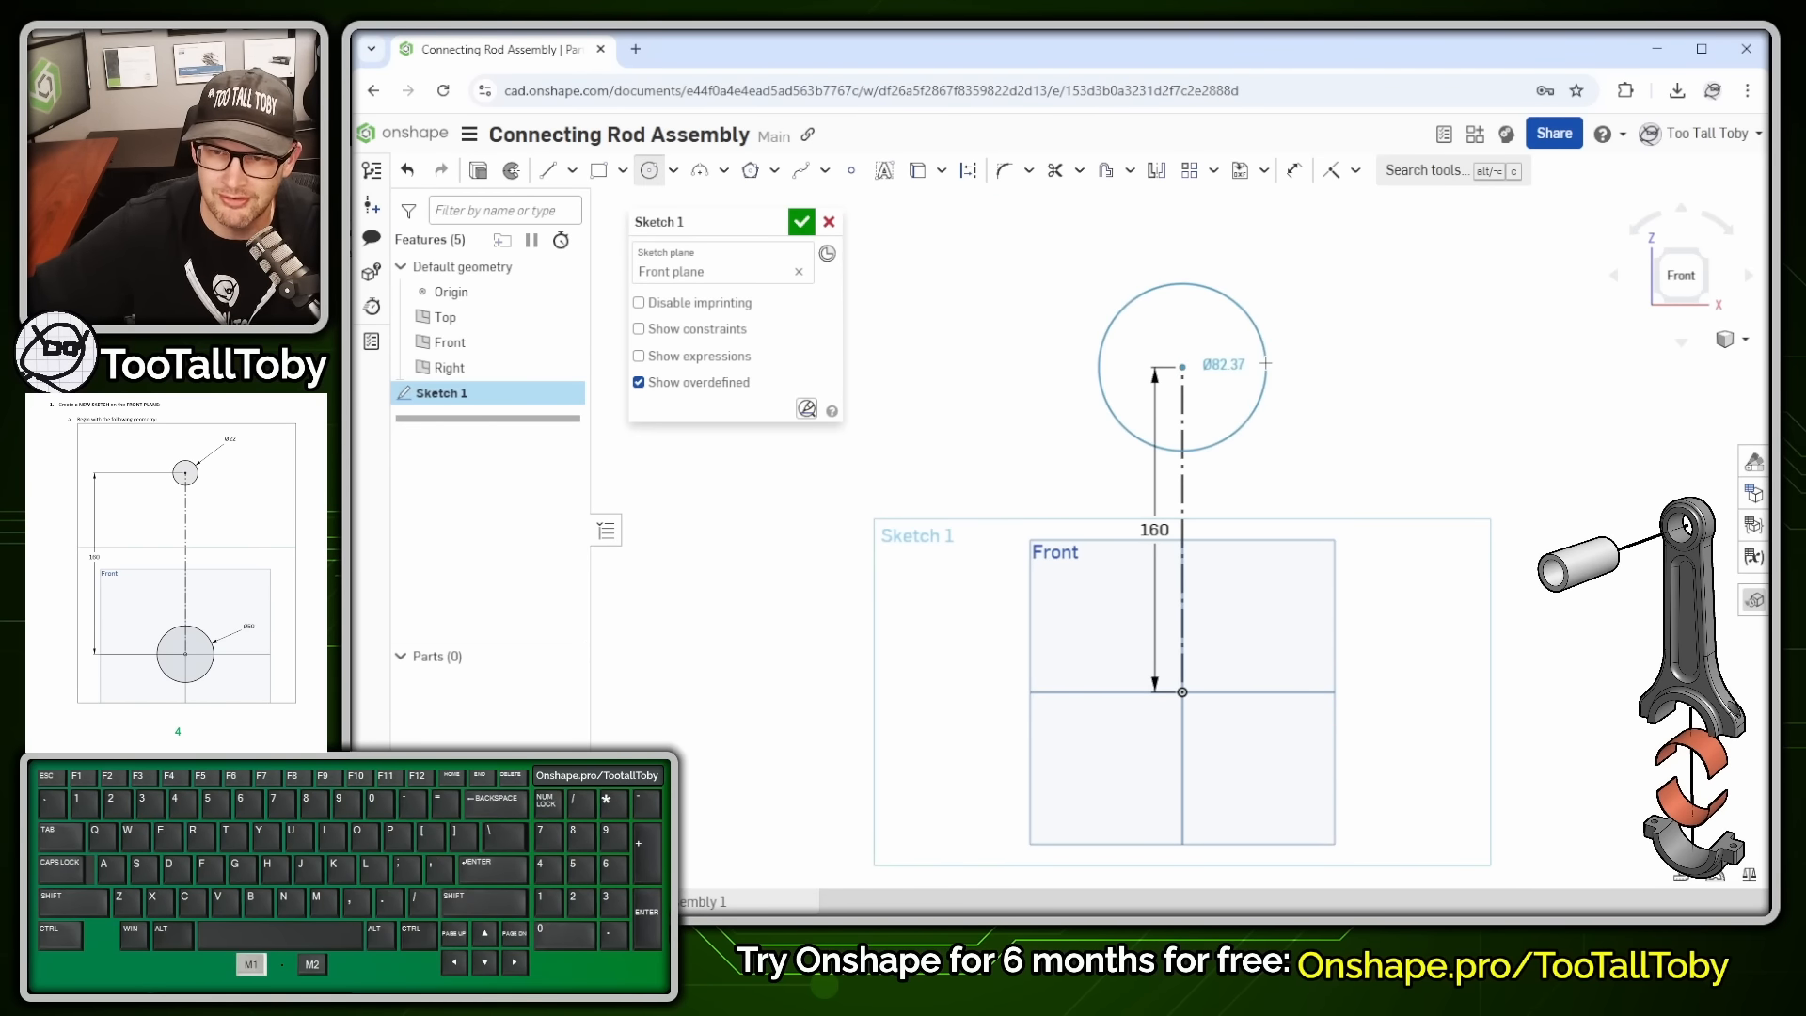
left_click(1266, 363)
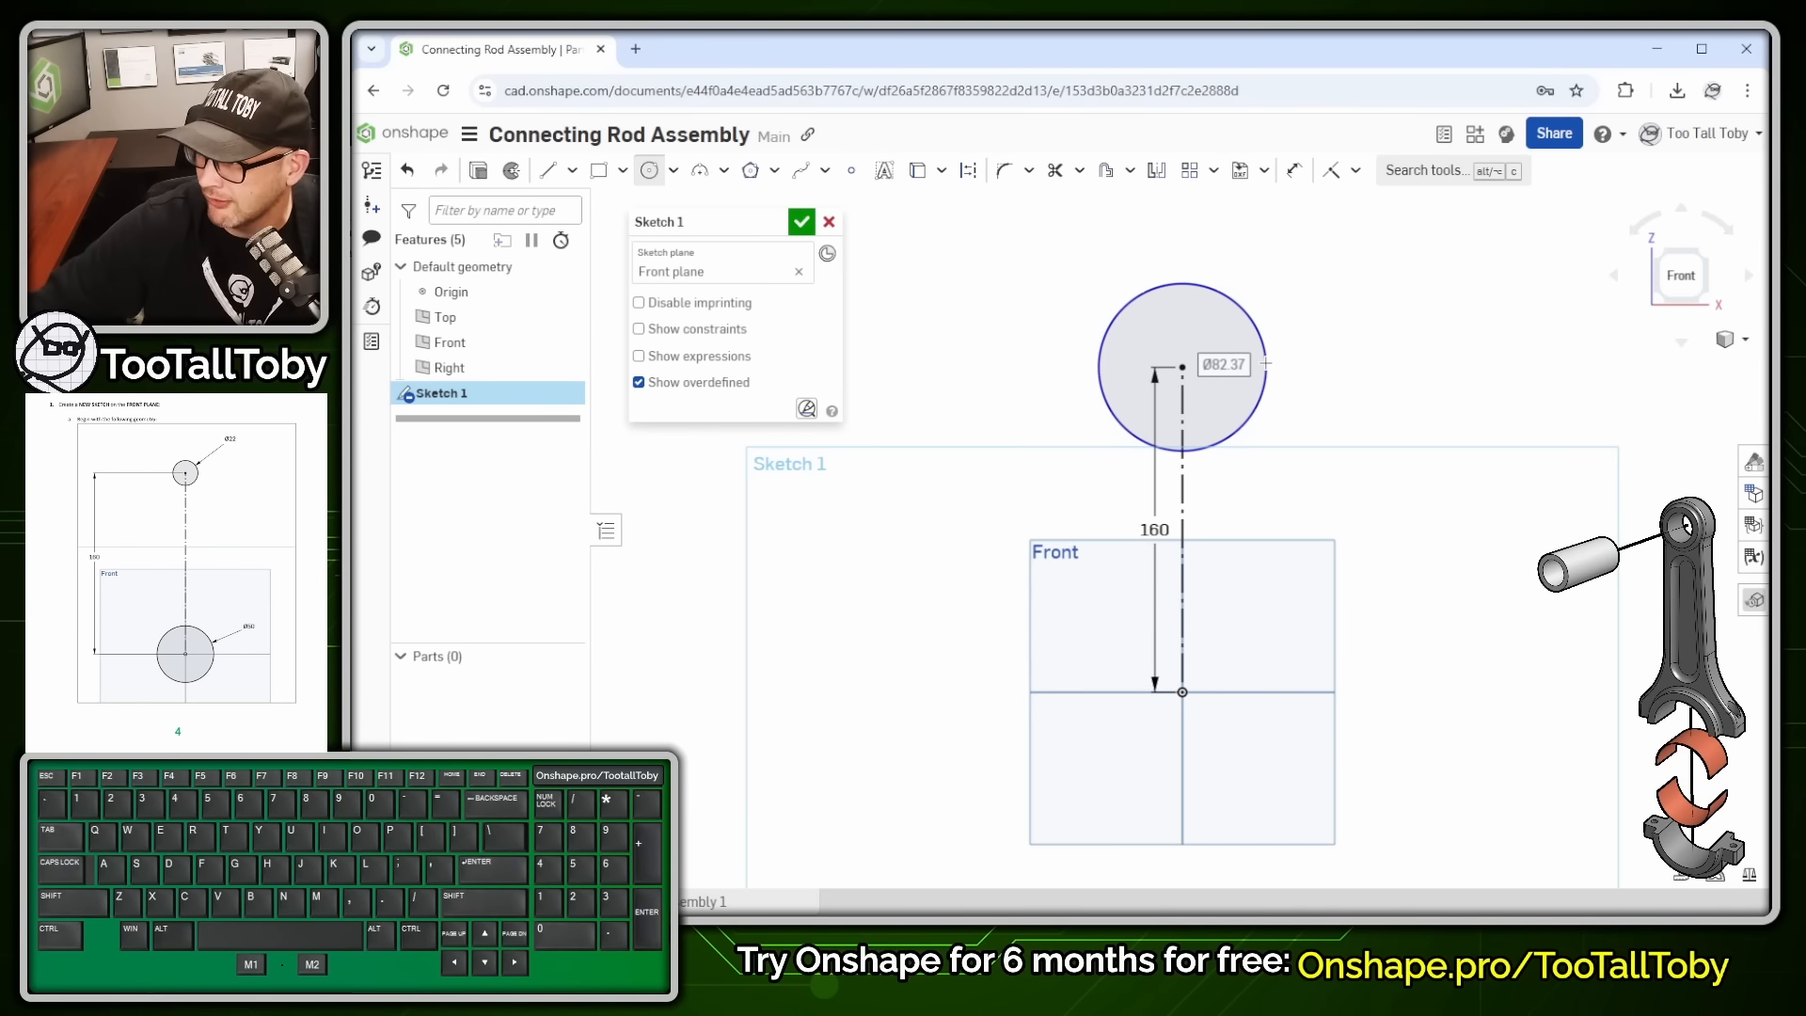
- Give the top circle Ø22 and add a Ø50 circle centred on the origin
type("22")
key("Return")
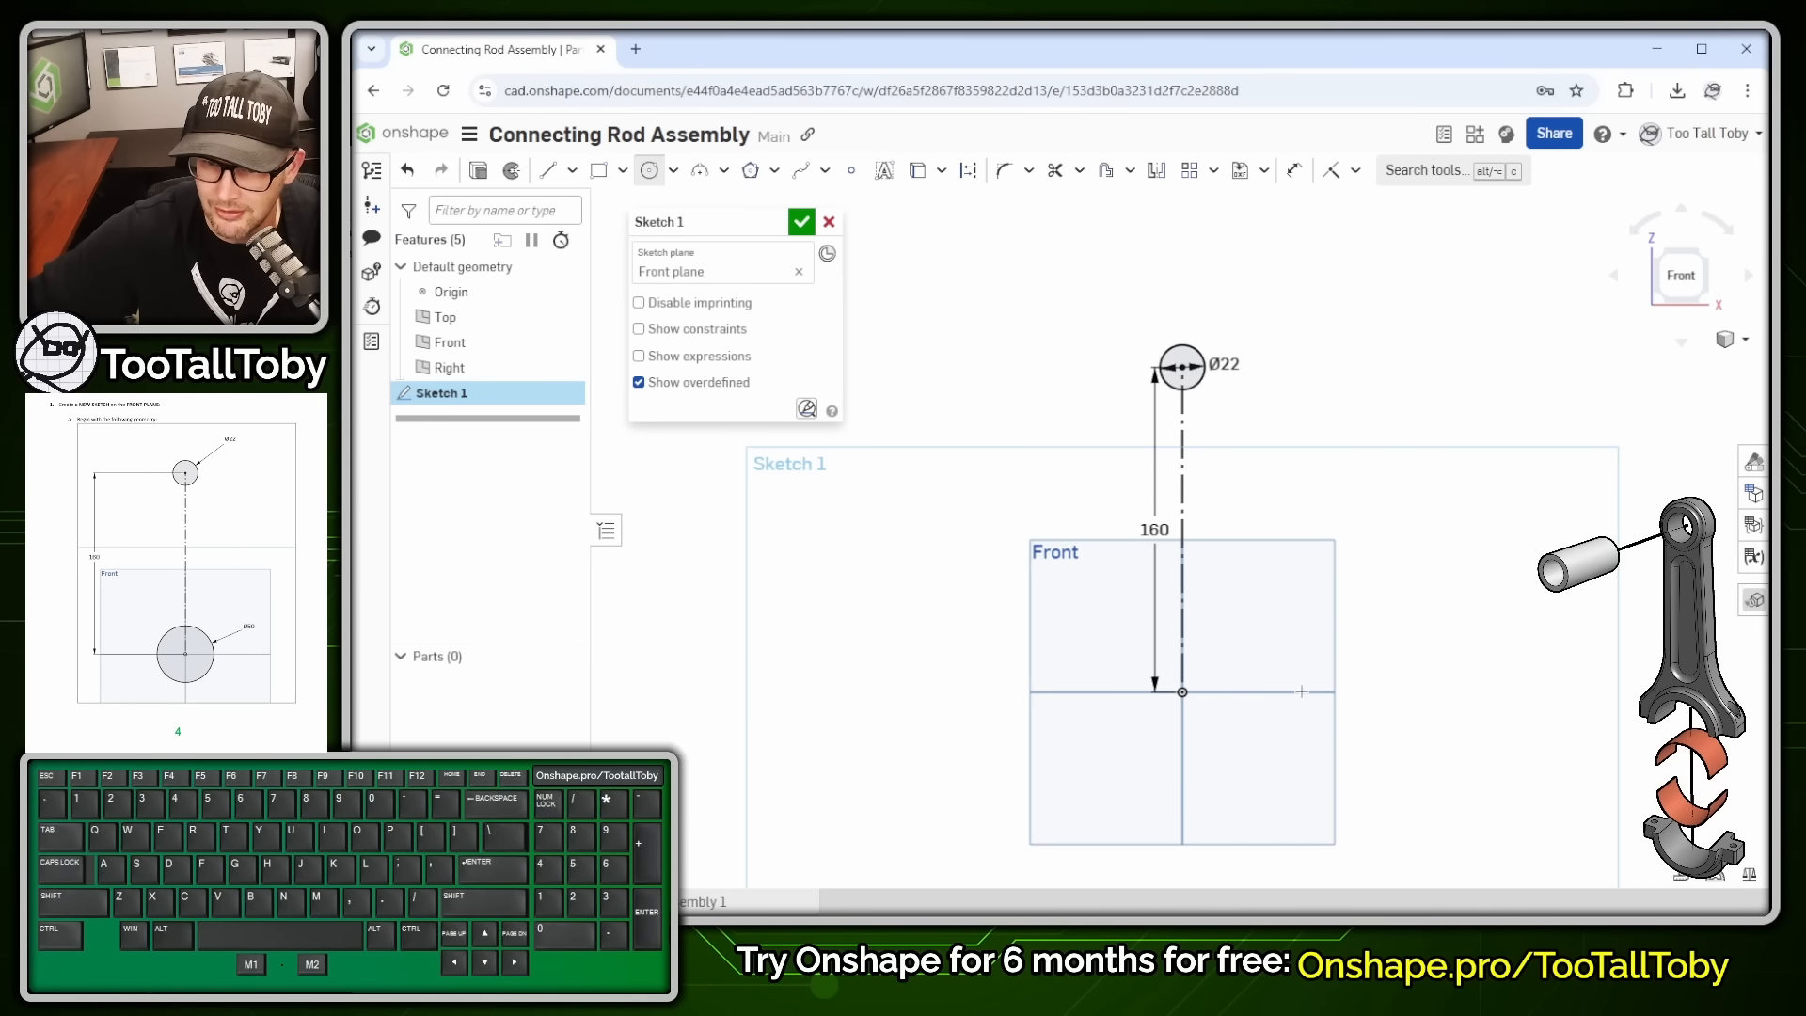
left_click(1182, 692)
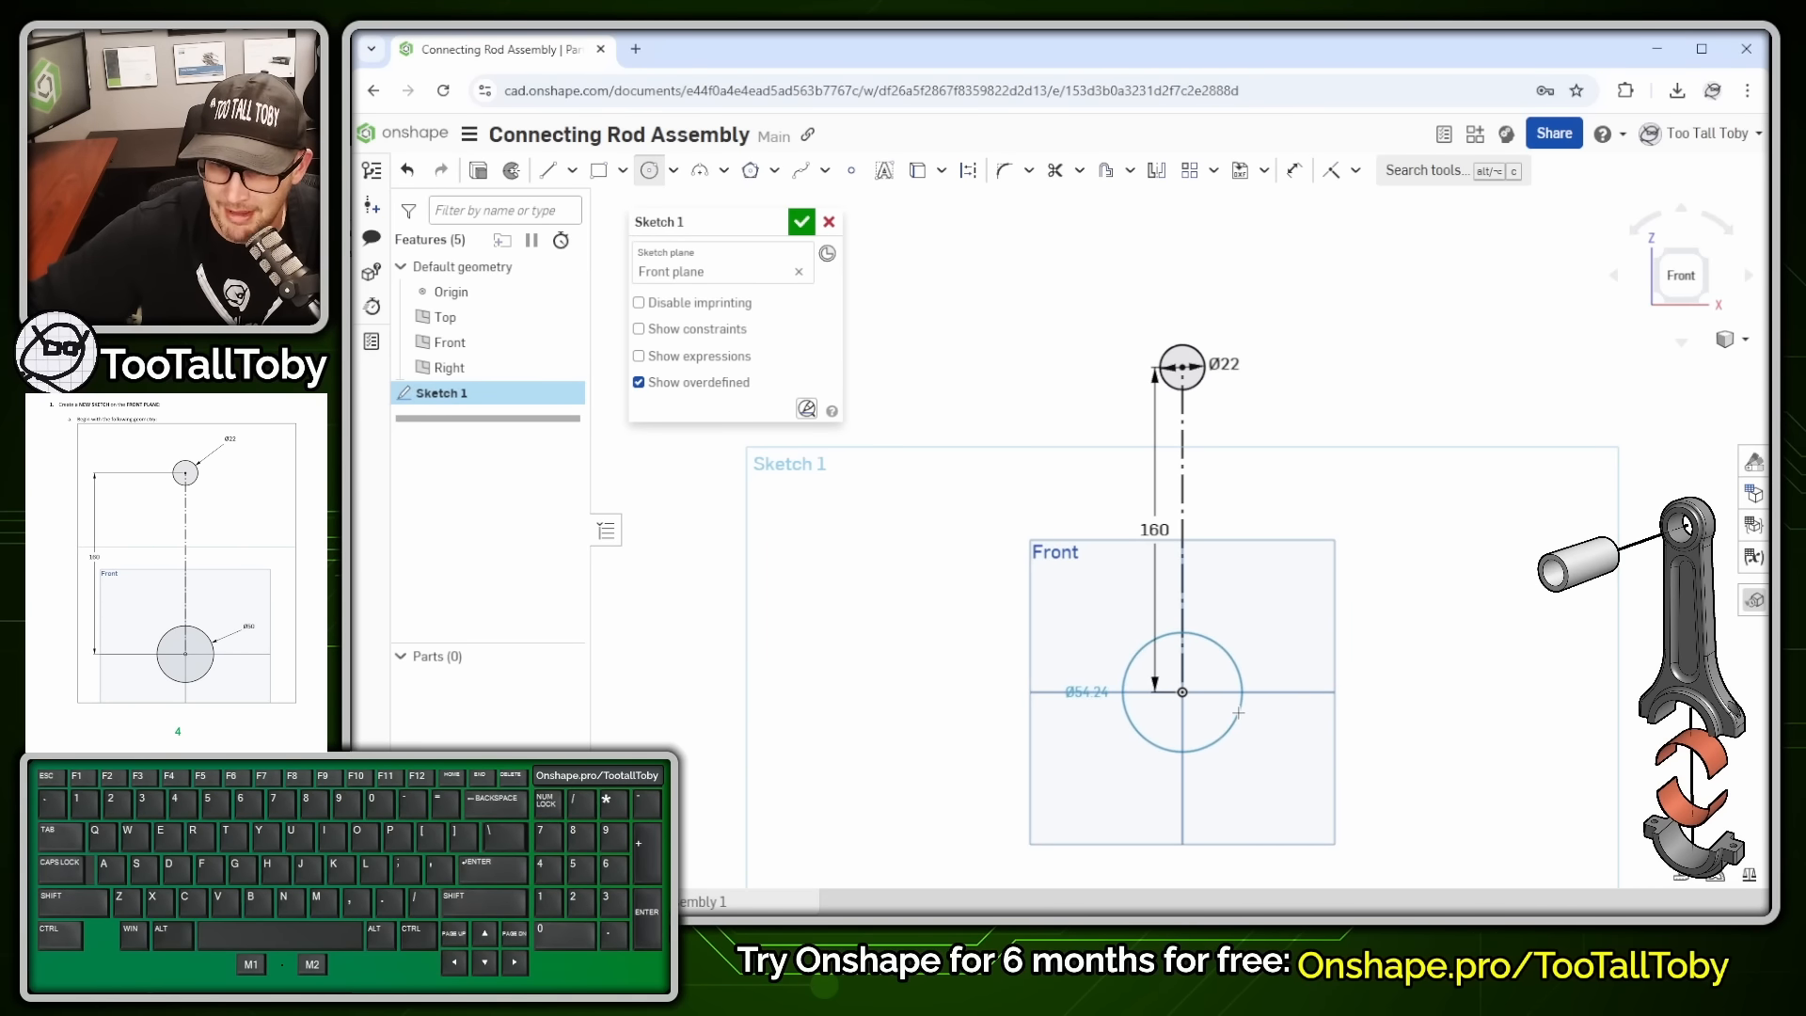
left_click(1238, 713)
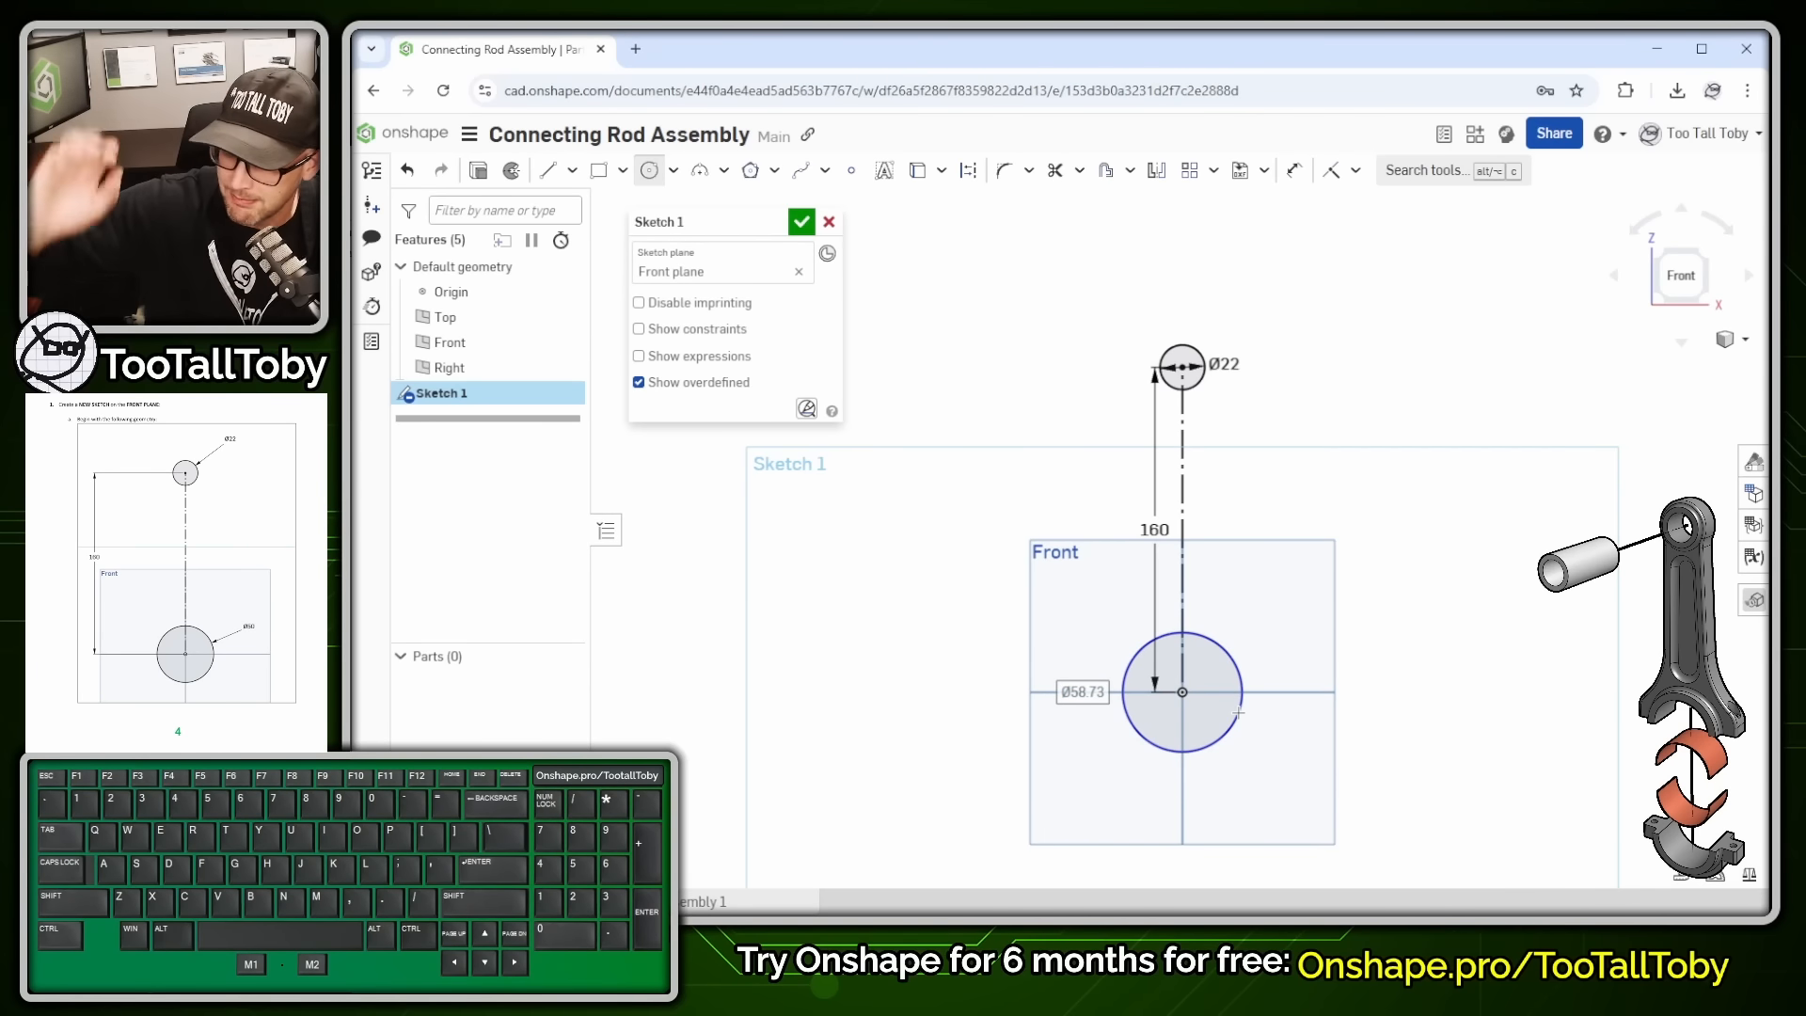
type("50")
key("Return")
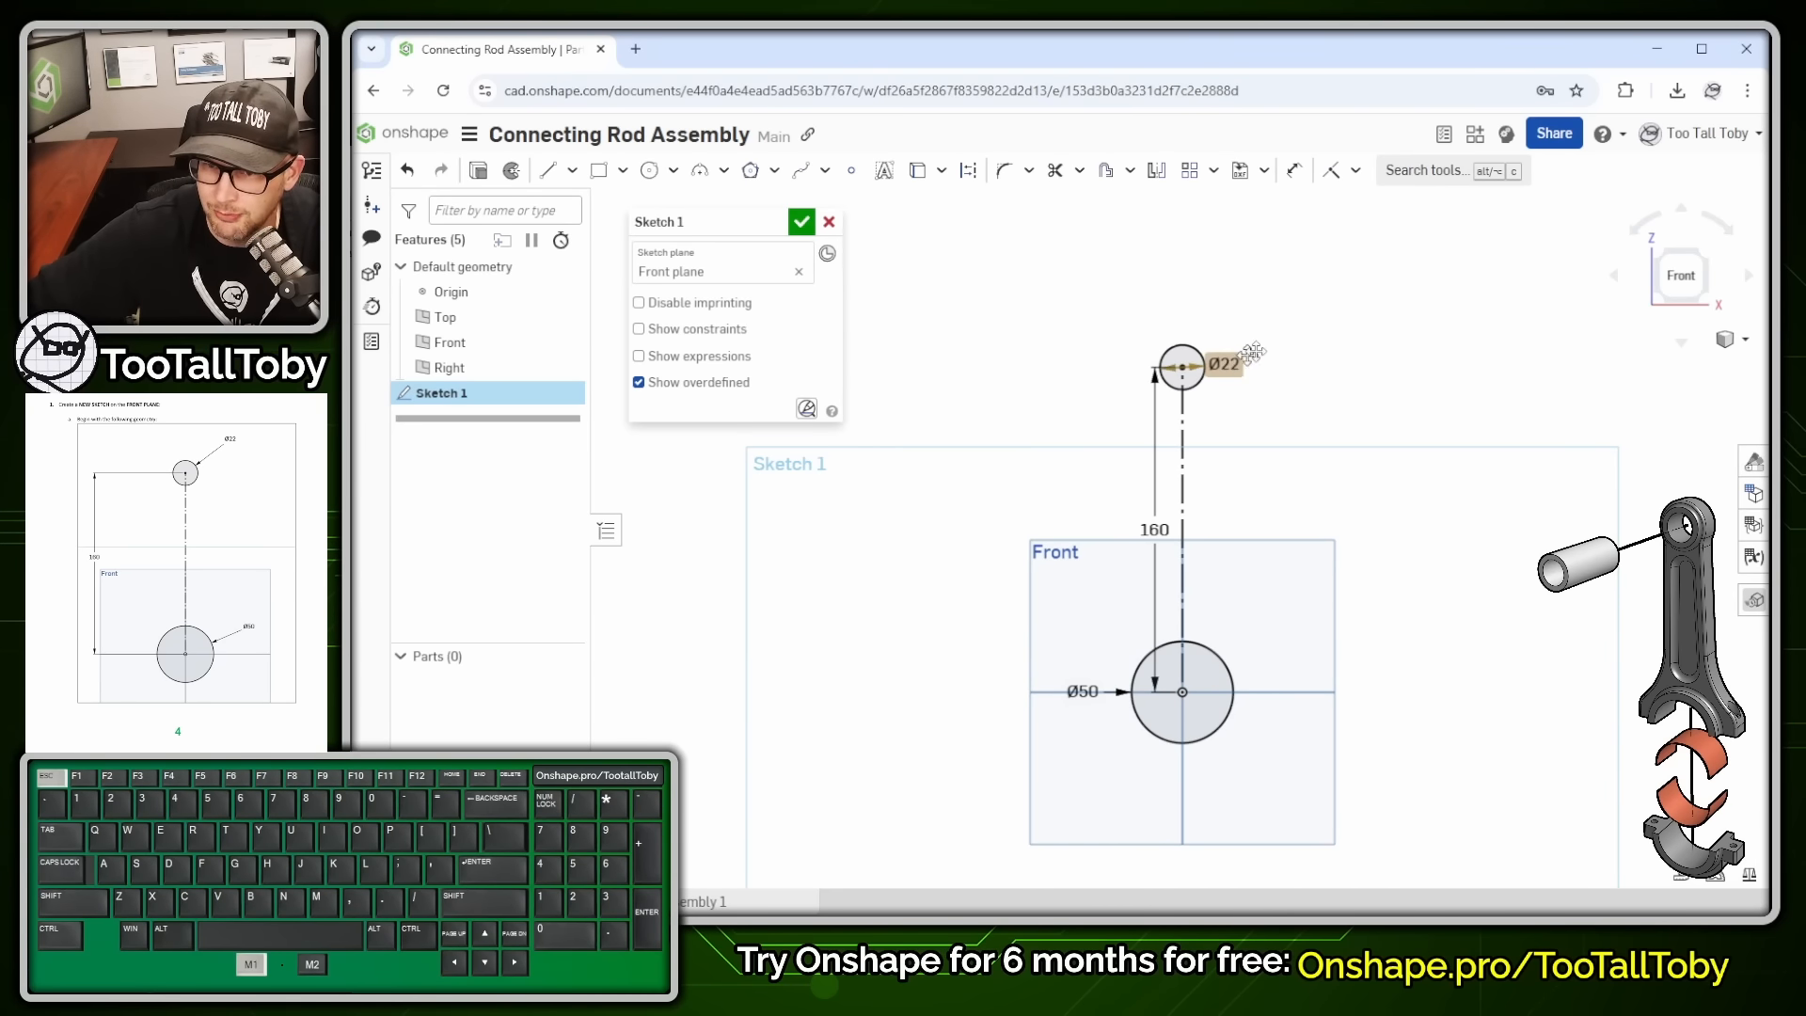
- Move the Ø22, 160 and Ø50 dimension labels to the right of the geometry
left_click_drag(1225, 364, 1315, 321)
left_click_drag(1175, 519, 1339, 526)
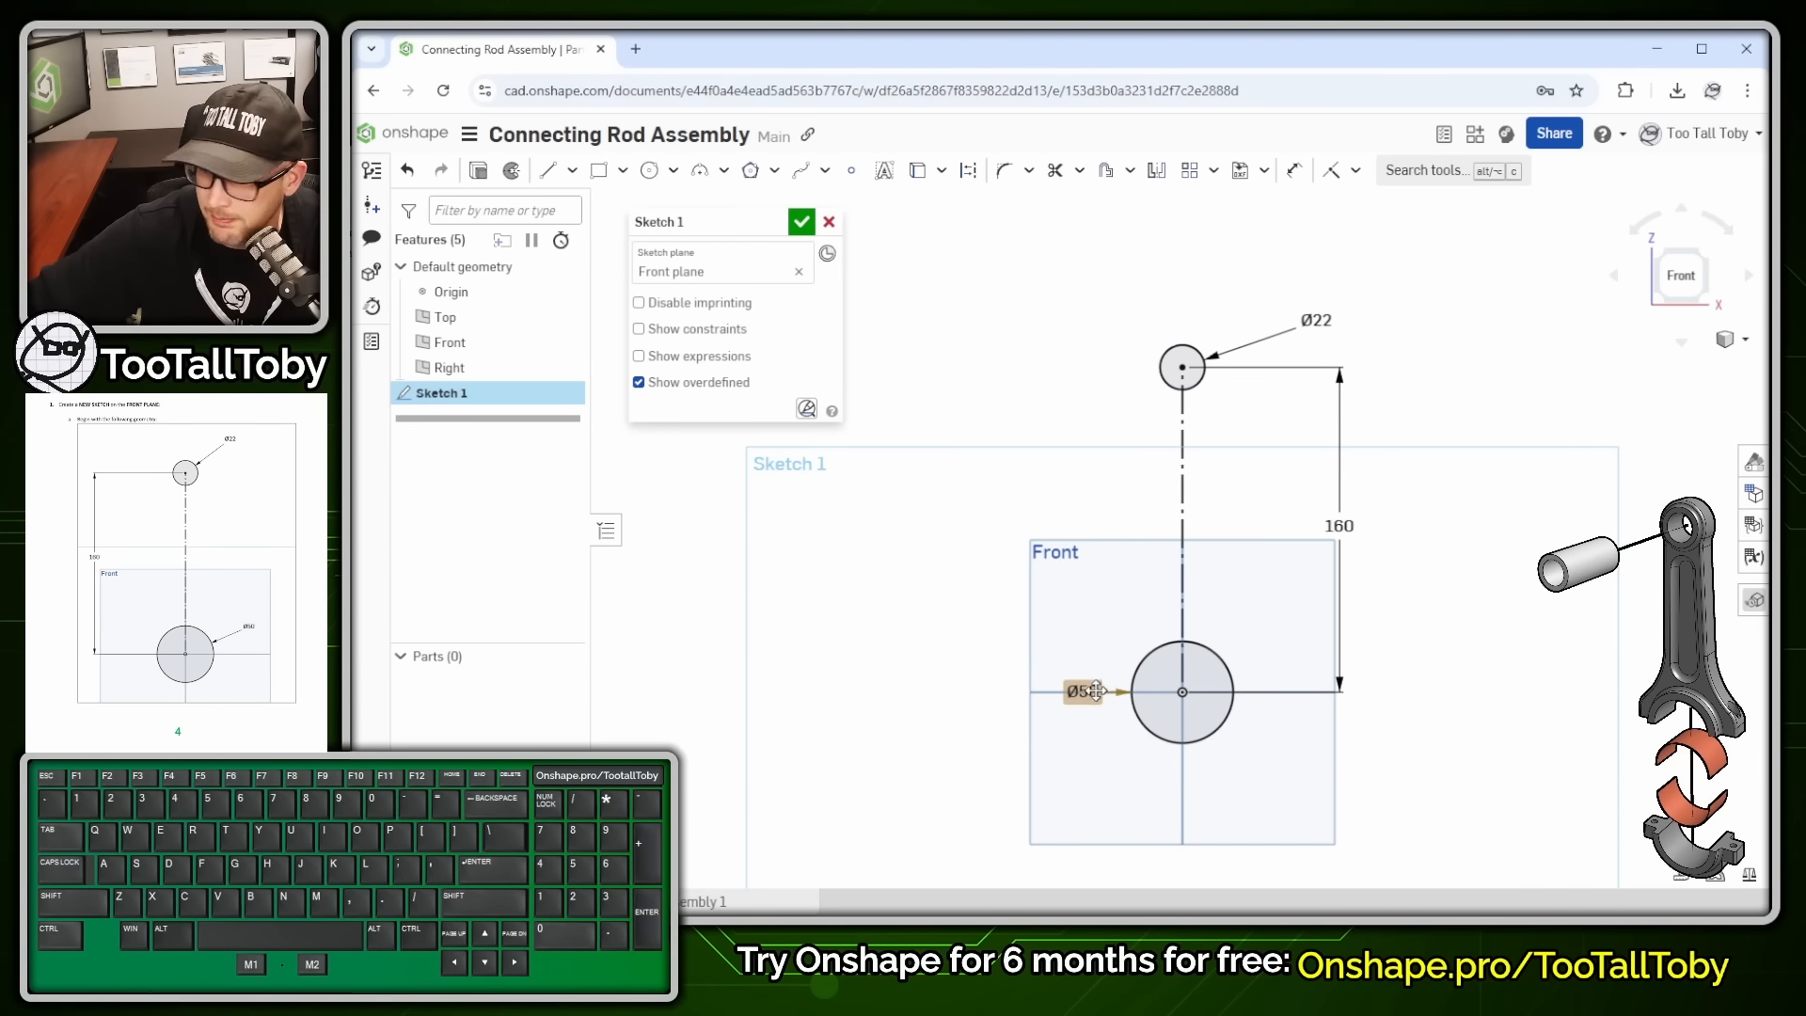
left_click_drag(1081, 692, 1392, 728)
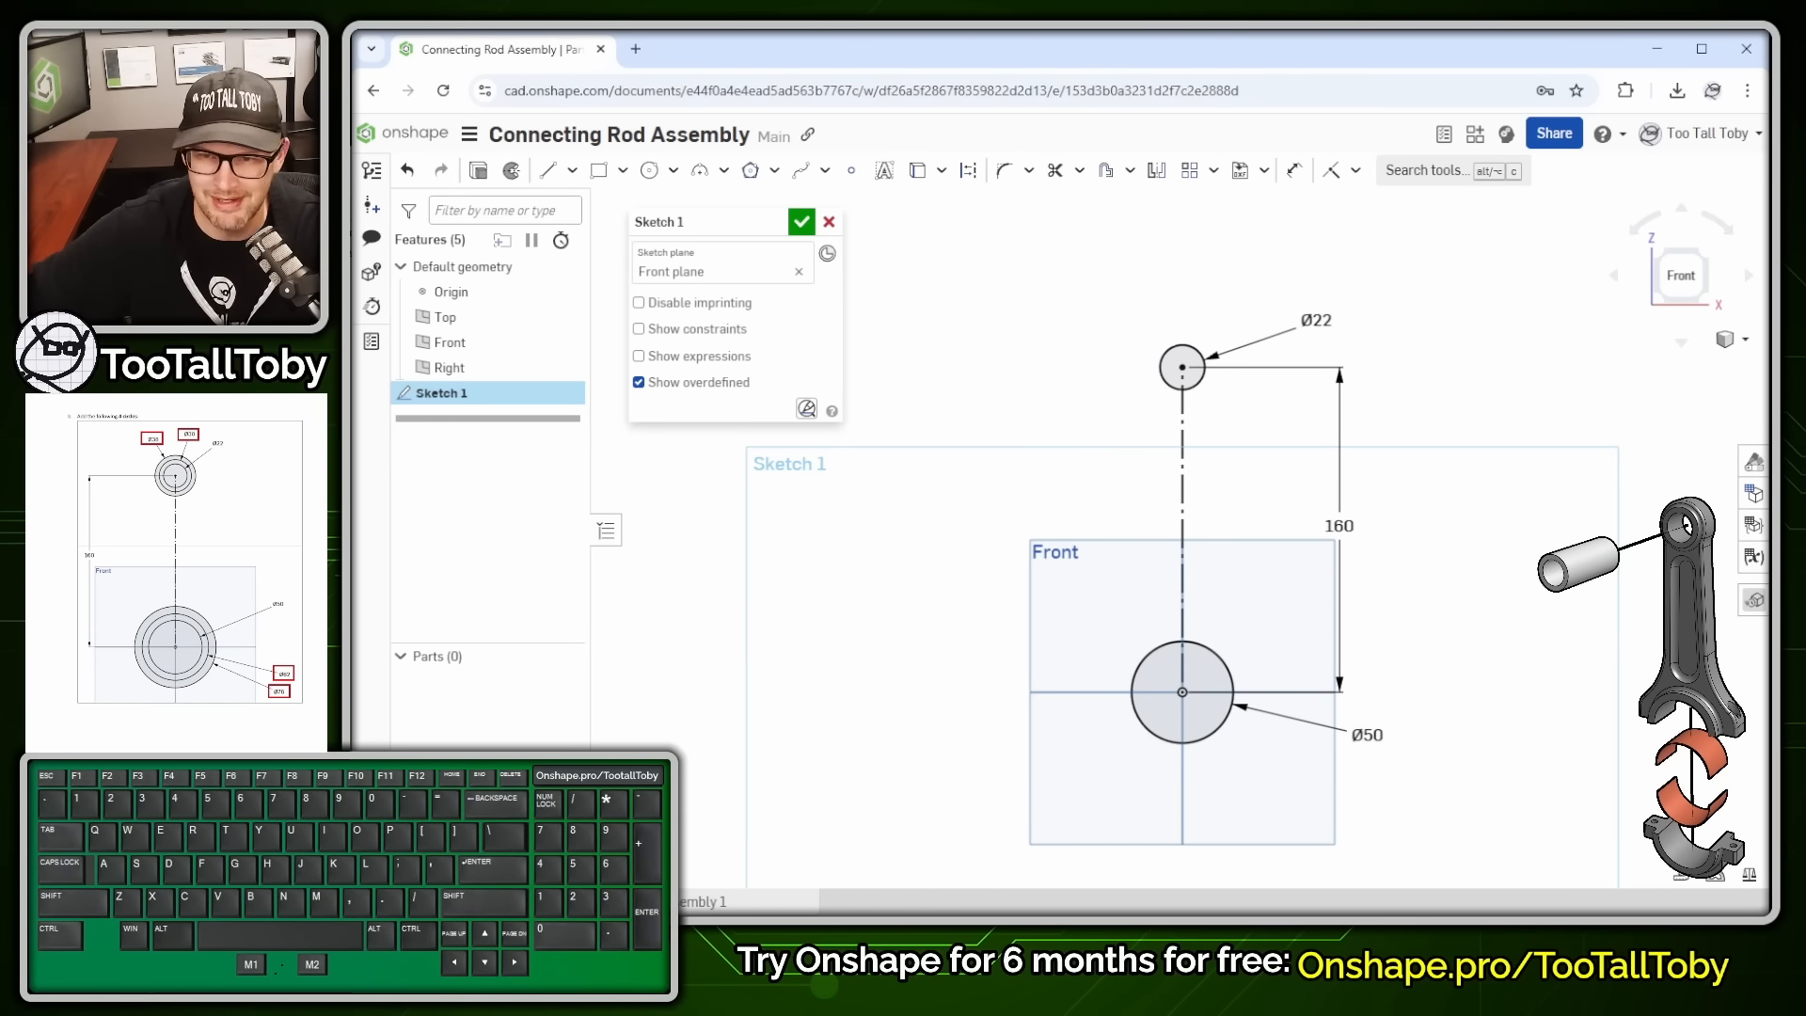
- Add concentric Ø30 and Ø38 circles around the Ø22 circle
left_click(1078, 302)
key("Escape")
key("s")
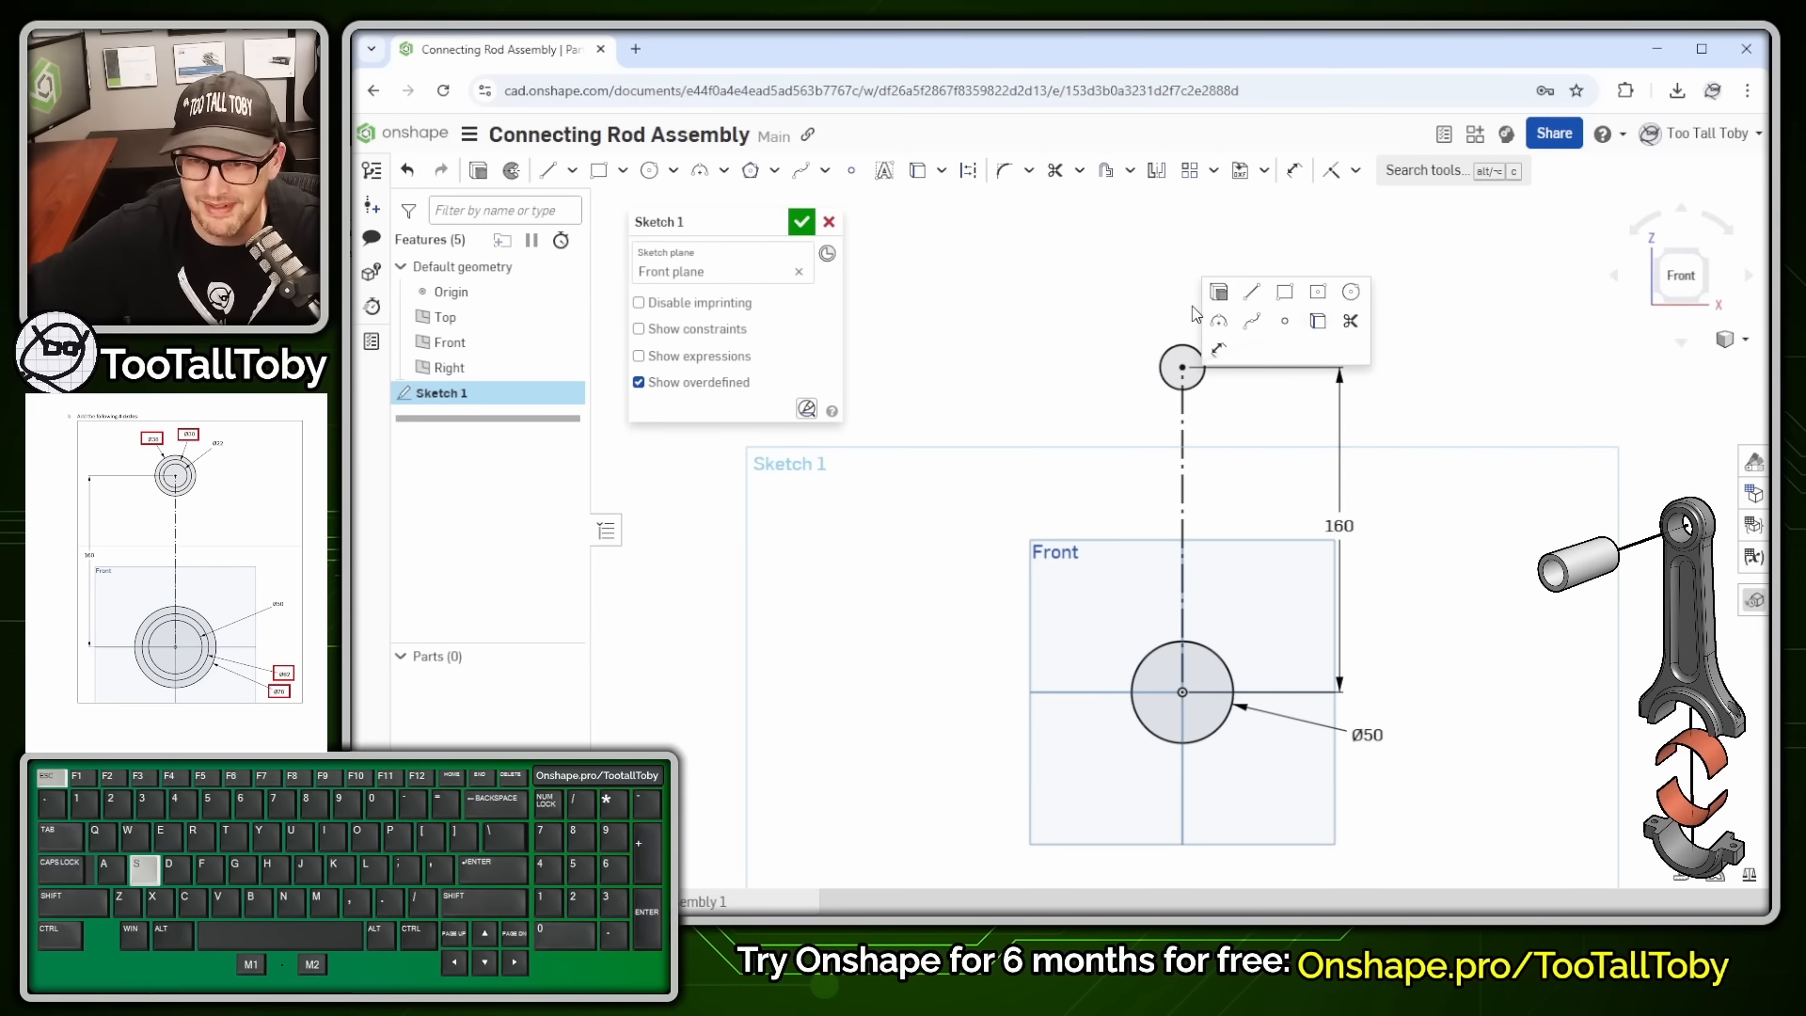
left_click(1349, 292)
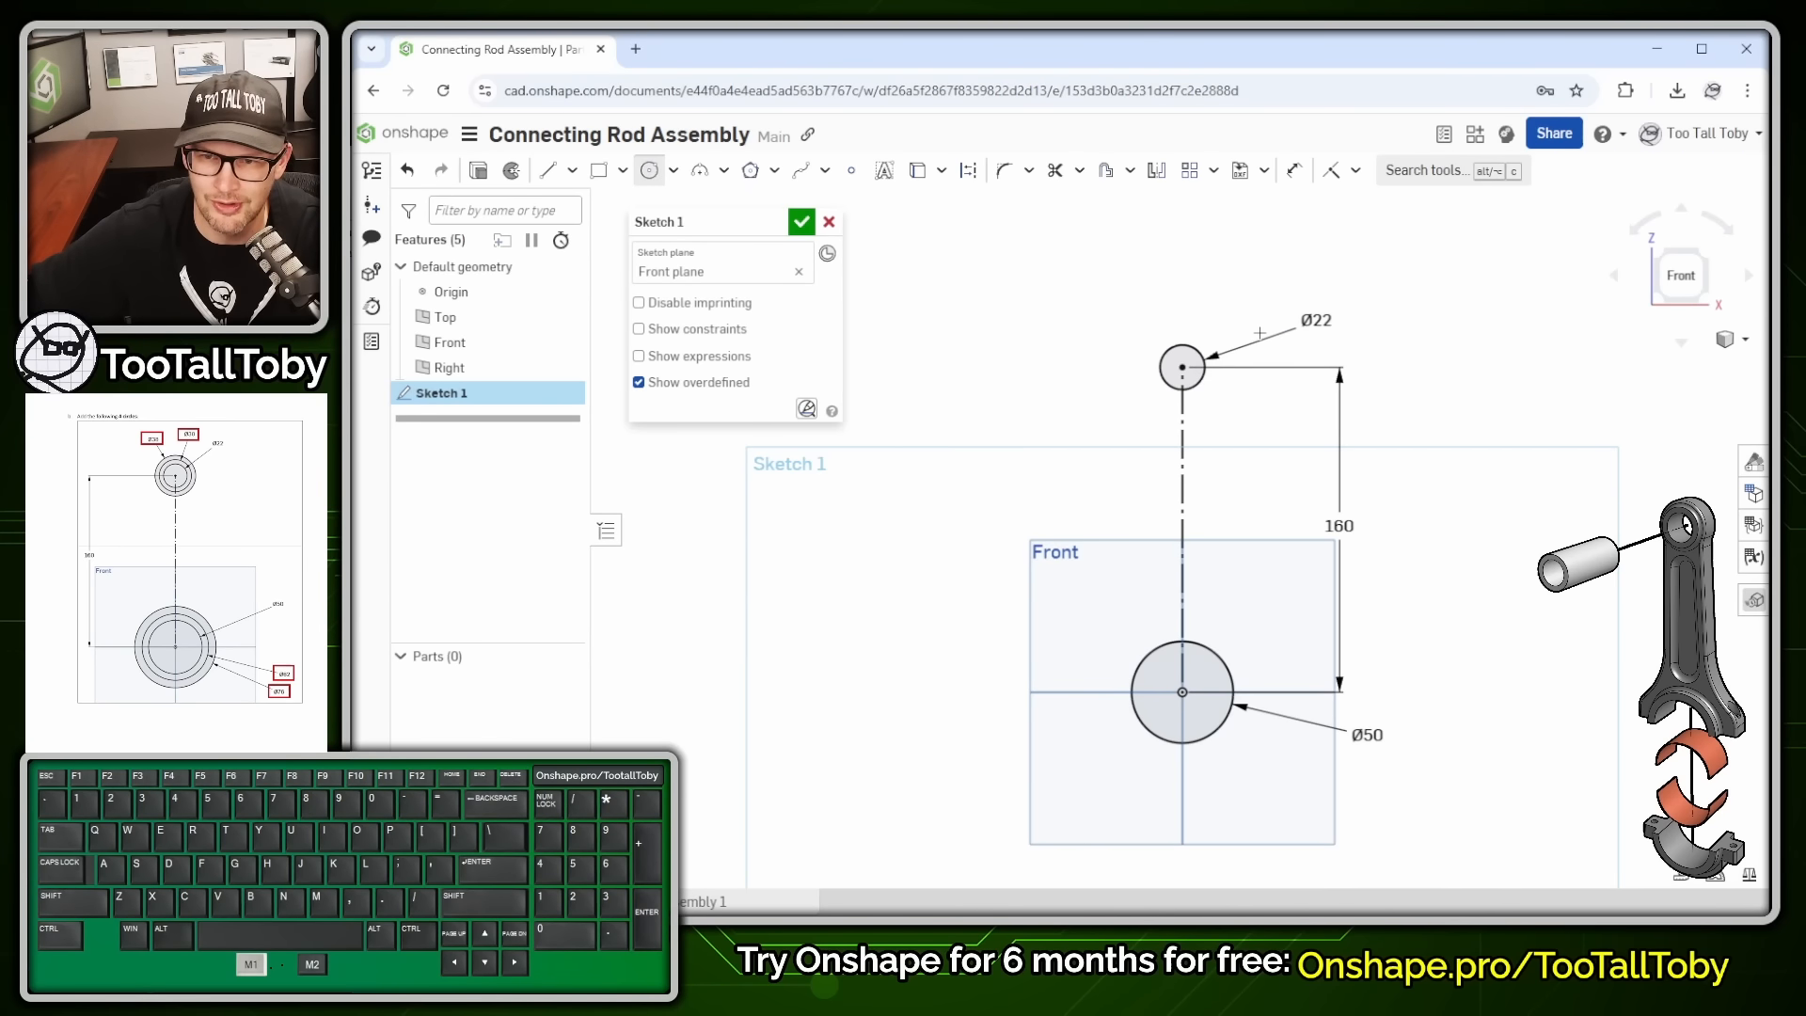
left_click(1182, 366)
left_click(1137, 298)
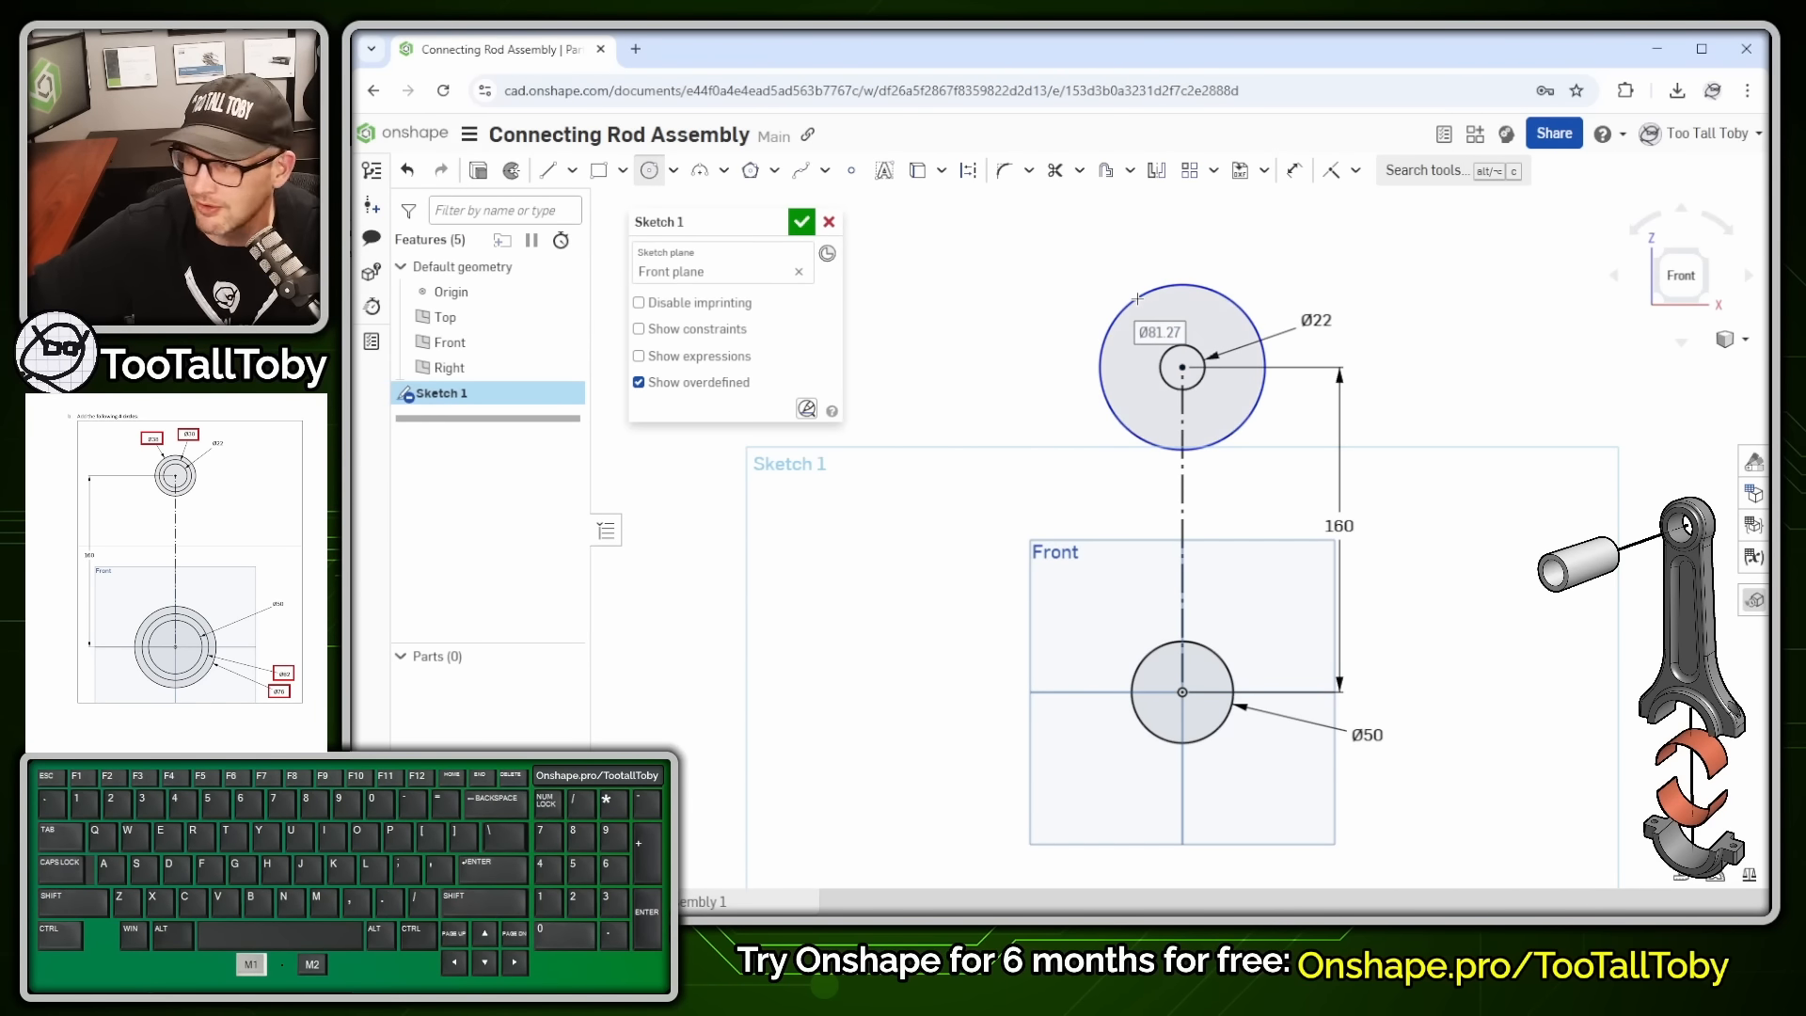
type("30")
key("Return")
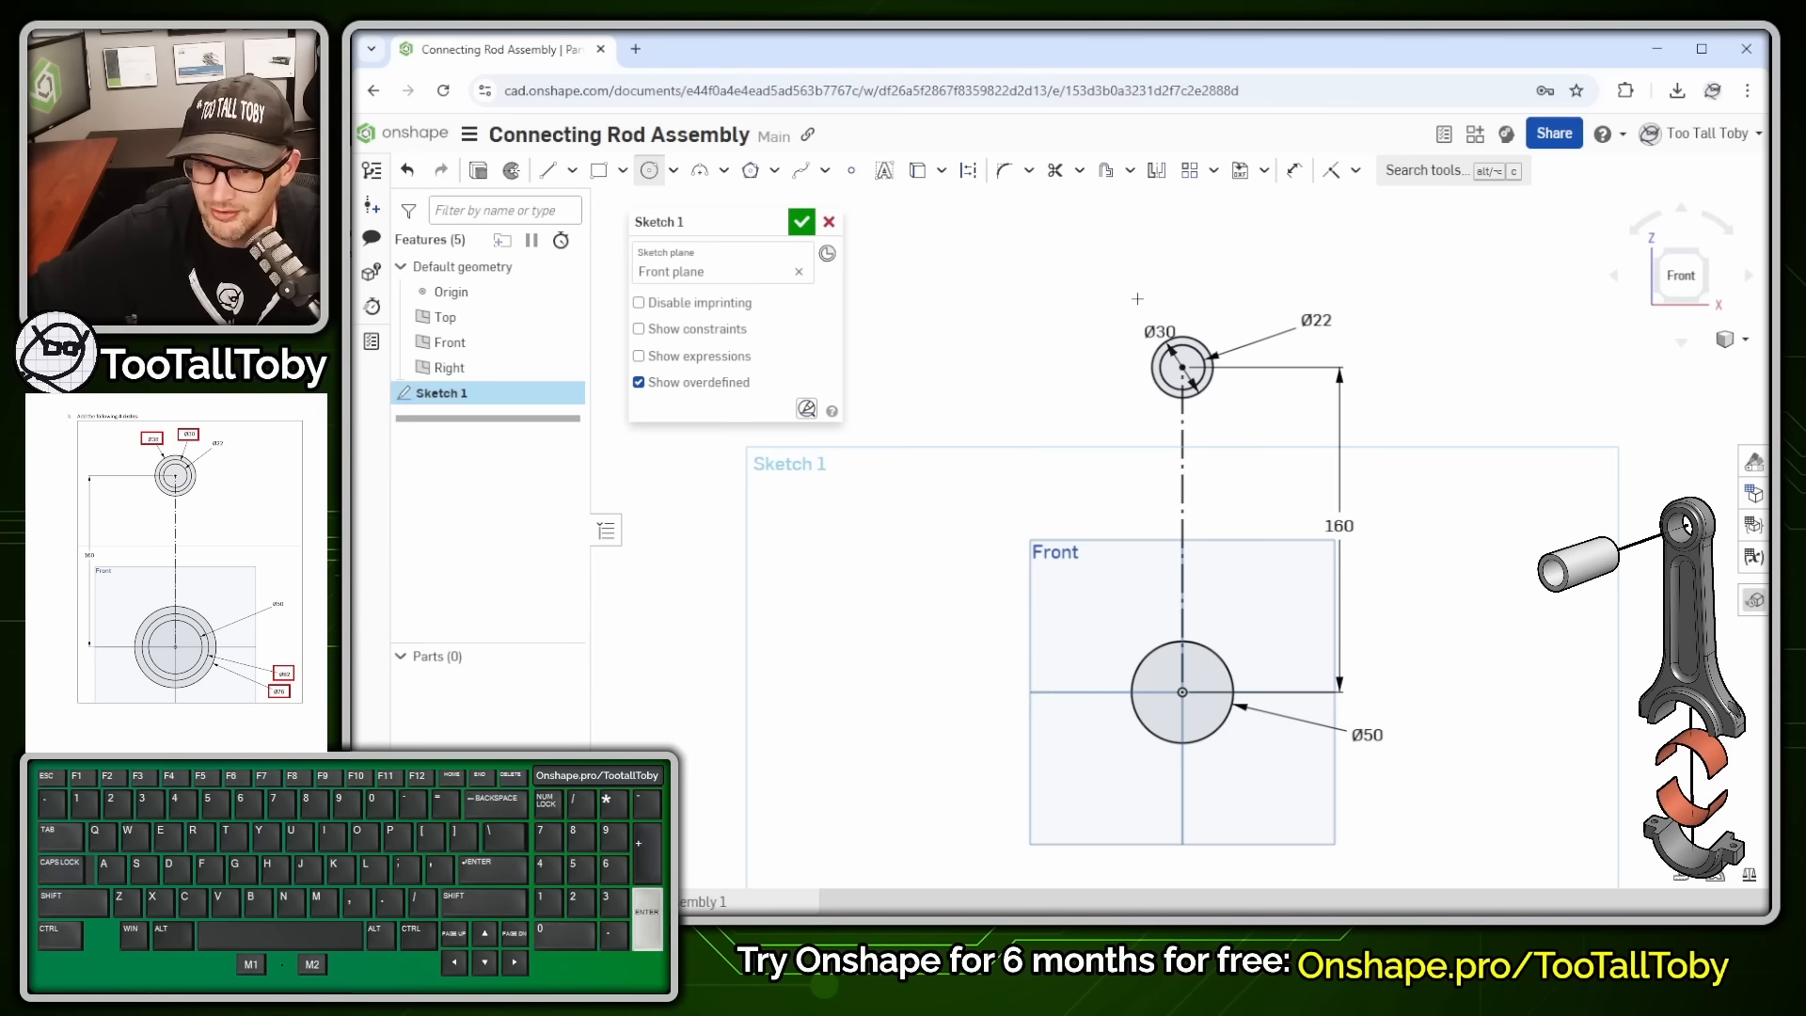
left_click_drag(1182, 367, 1132, 317)
type("38")
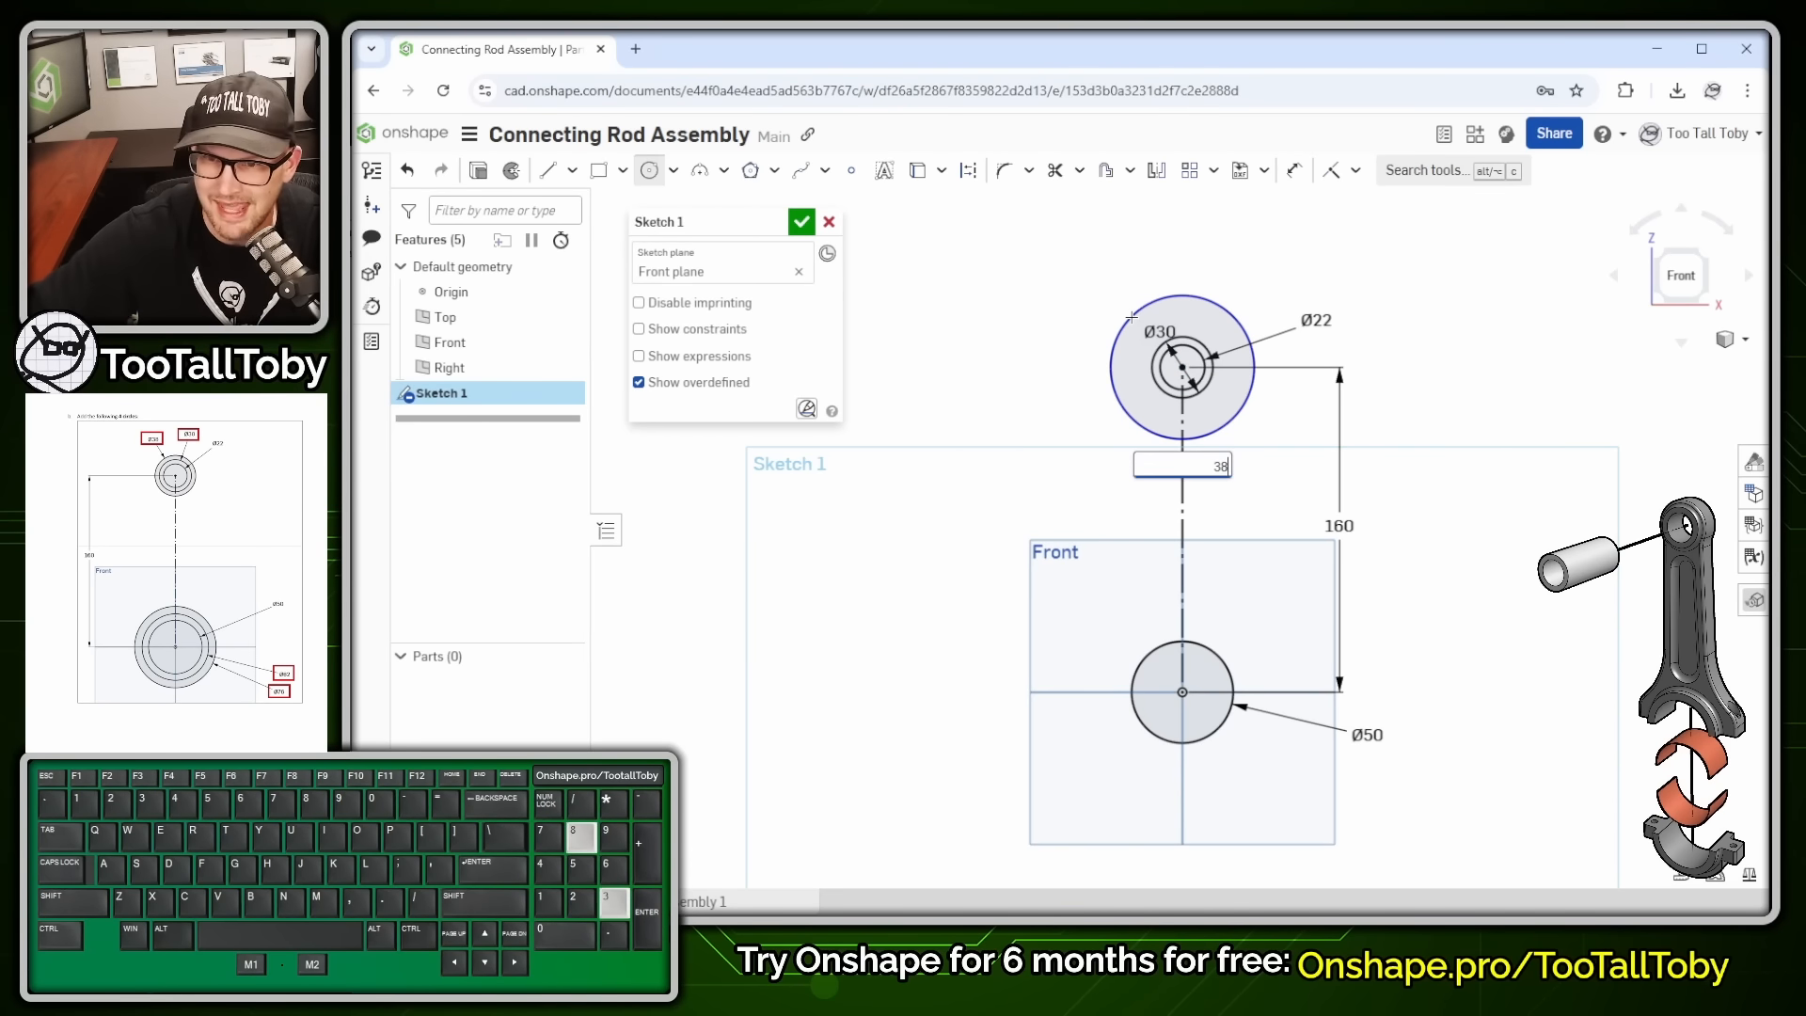
key("Return")
- Add concentric Ø62 and Ø76 circles around the Ø50 circle
left_click_drag(1182, 693, 1126, 748)
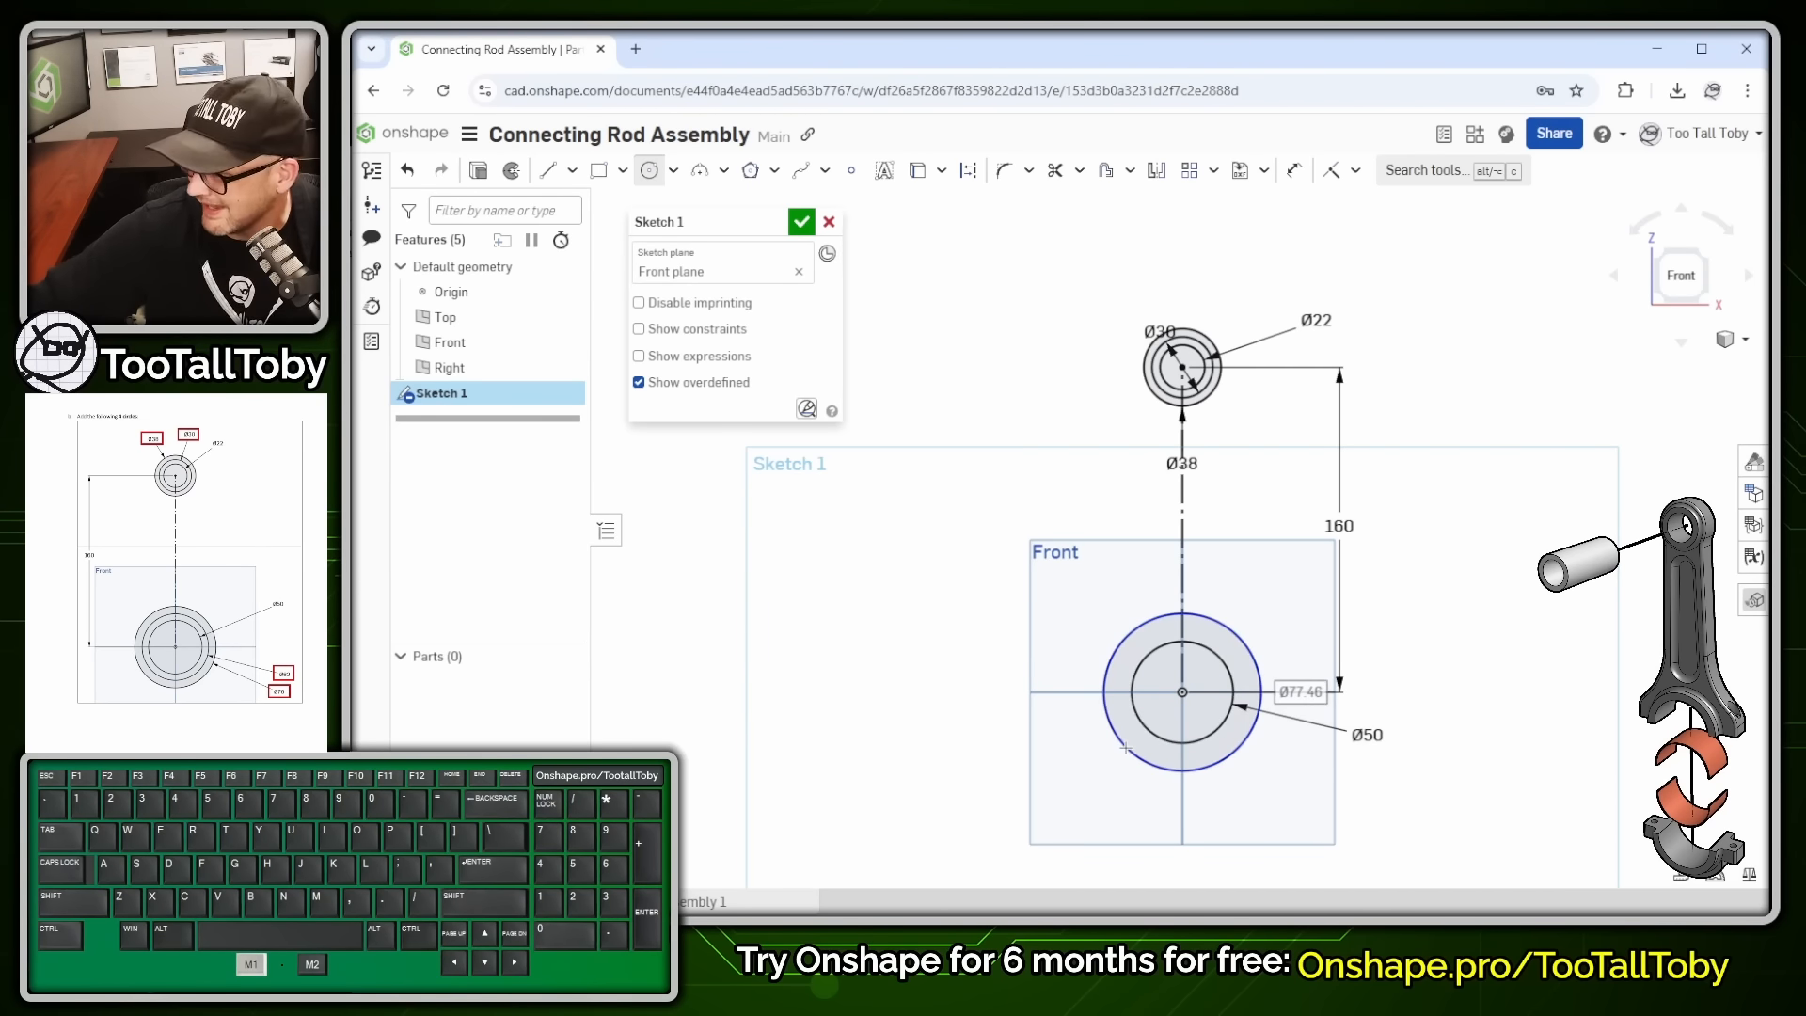
type("62")
key("Return")
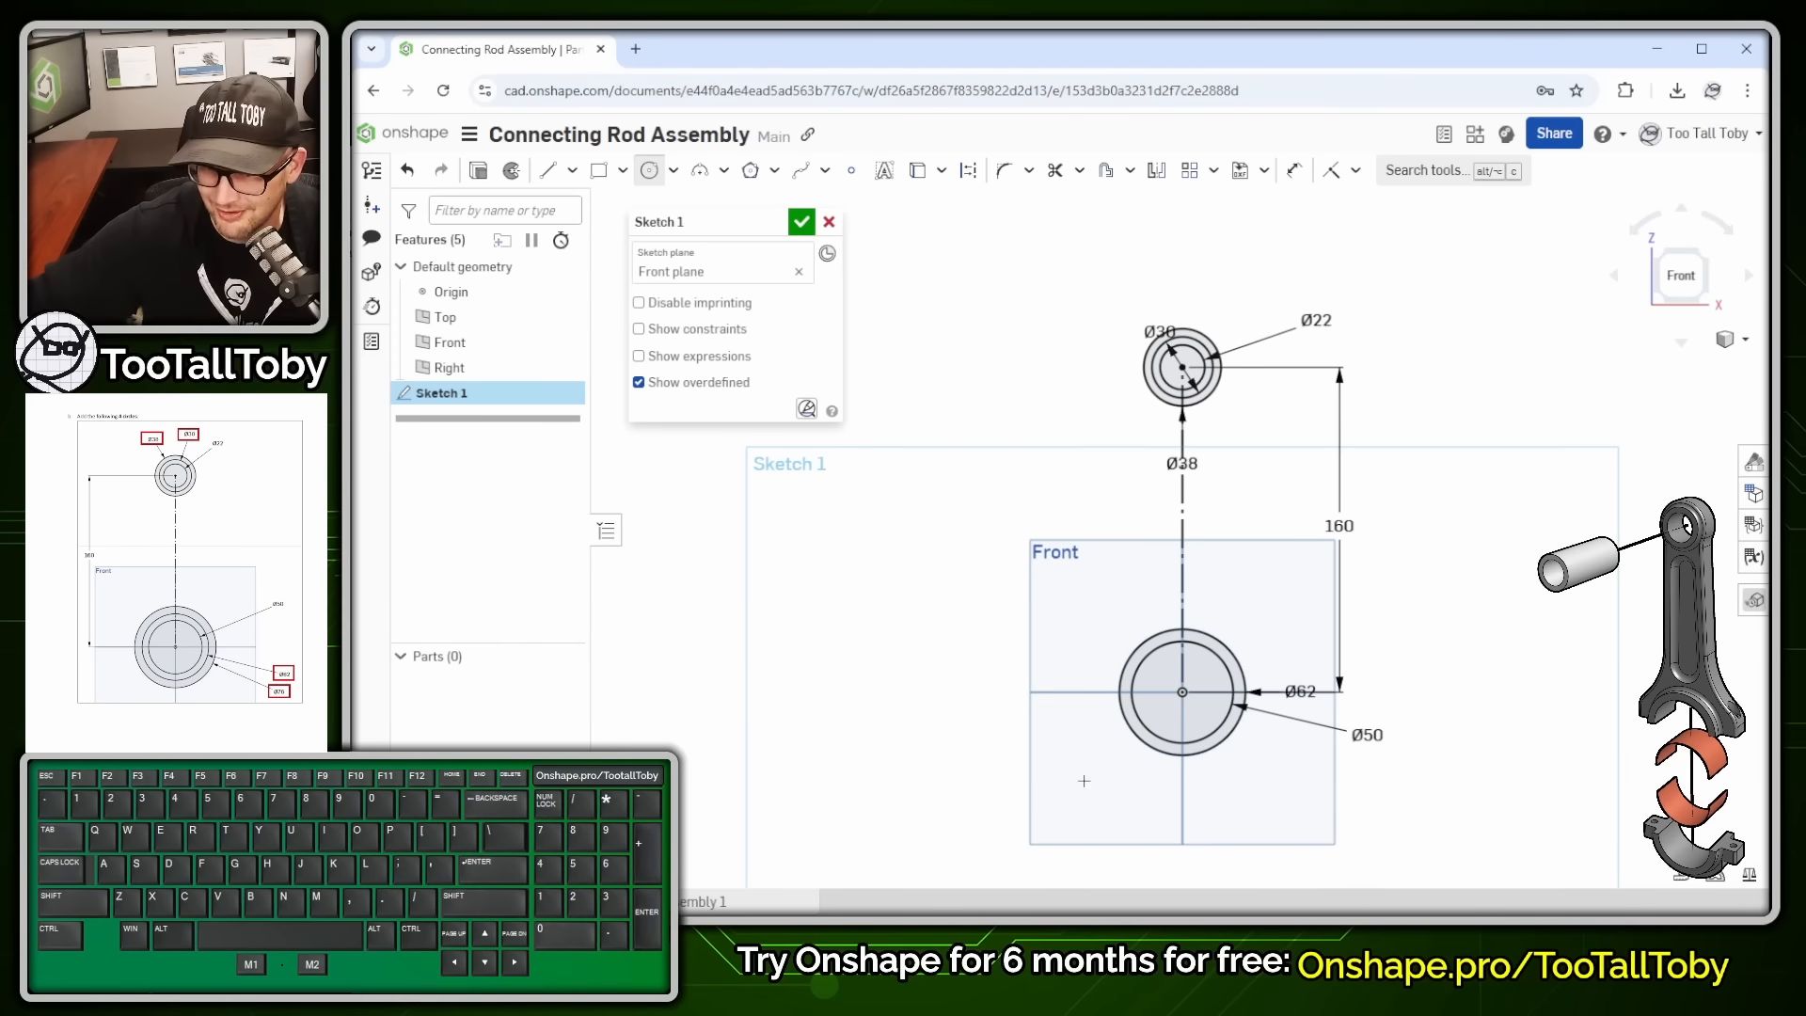
left_click_drag(1182, 692, 1096, 743)
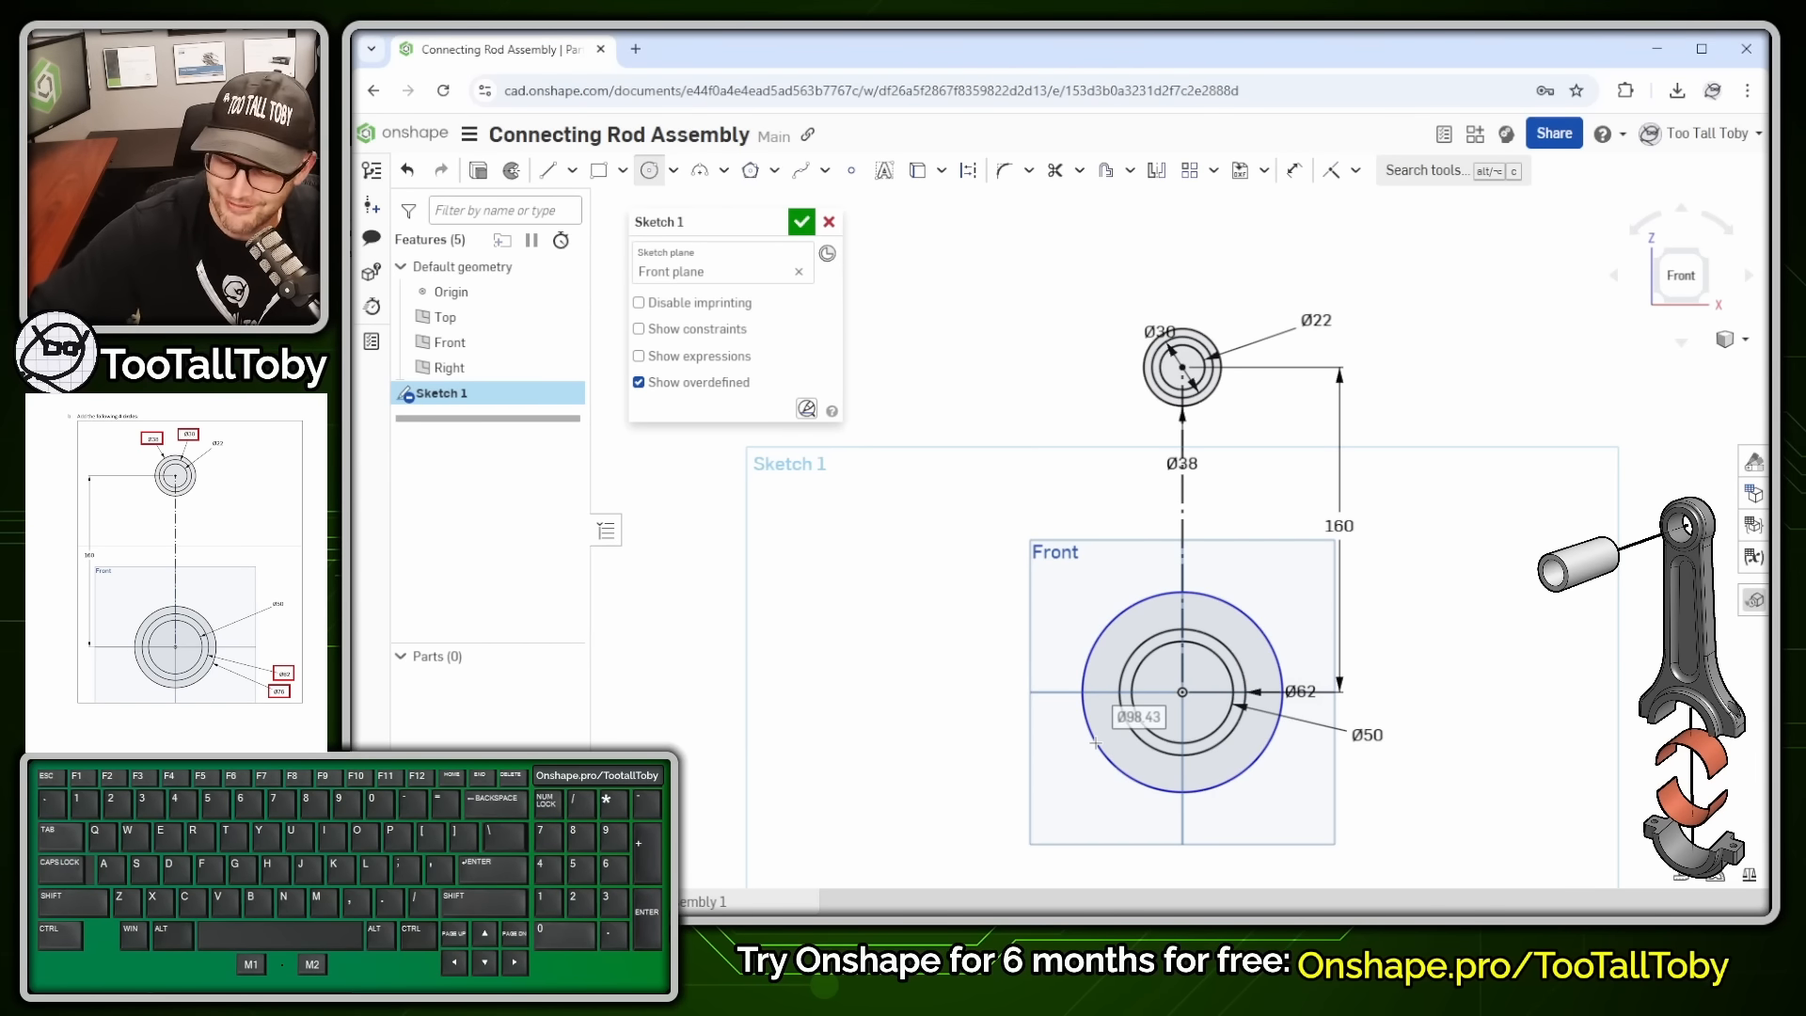
type("76")
key("Return")
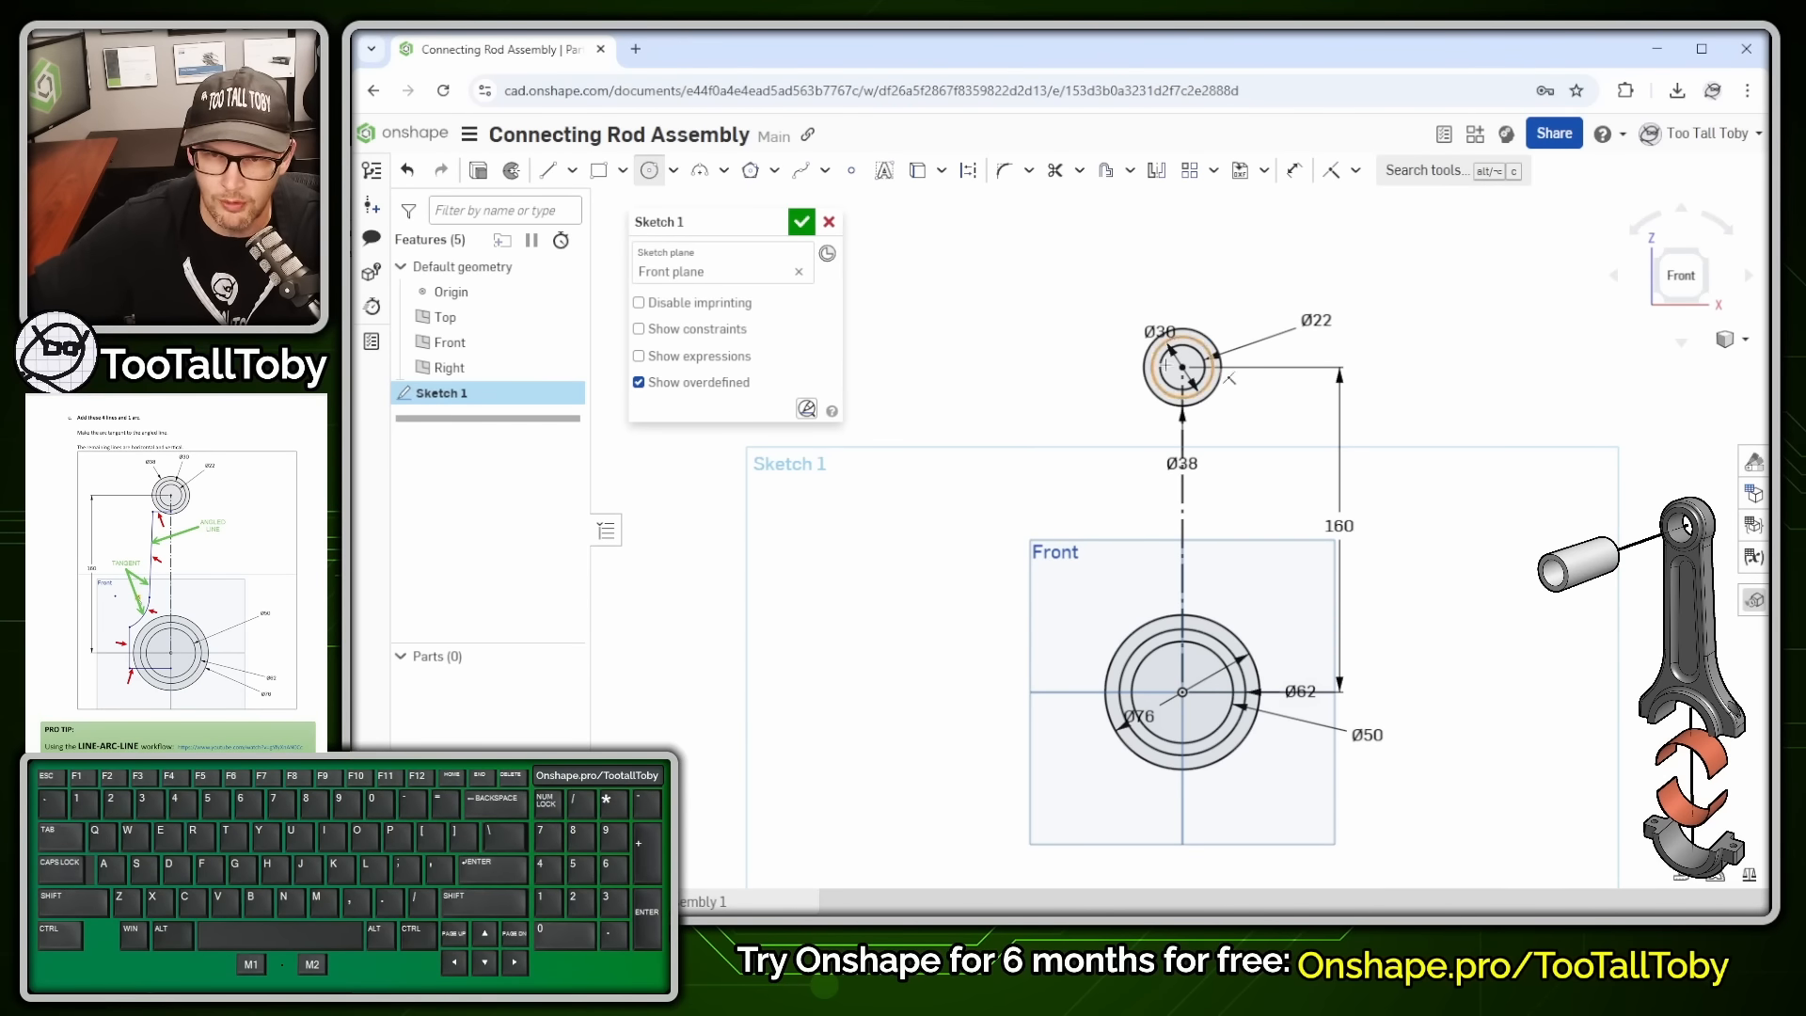
- Move the Ø76, Ø38 and Ø30 dimensions clear of the circles
key("Escape")
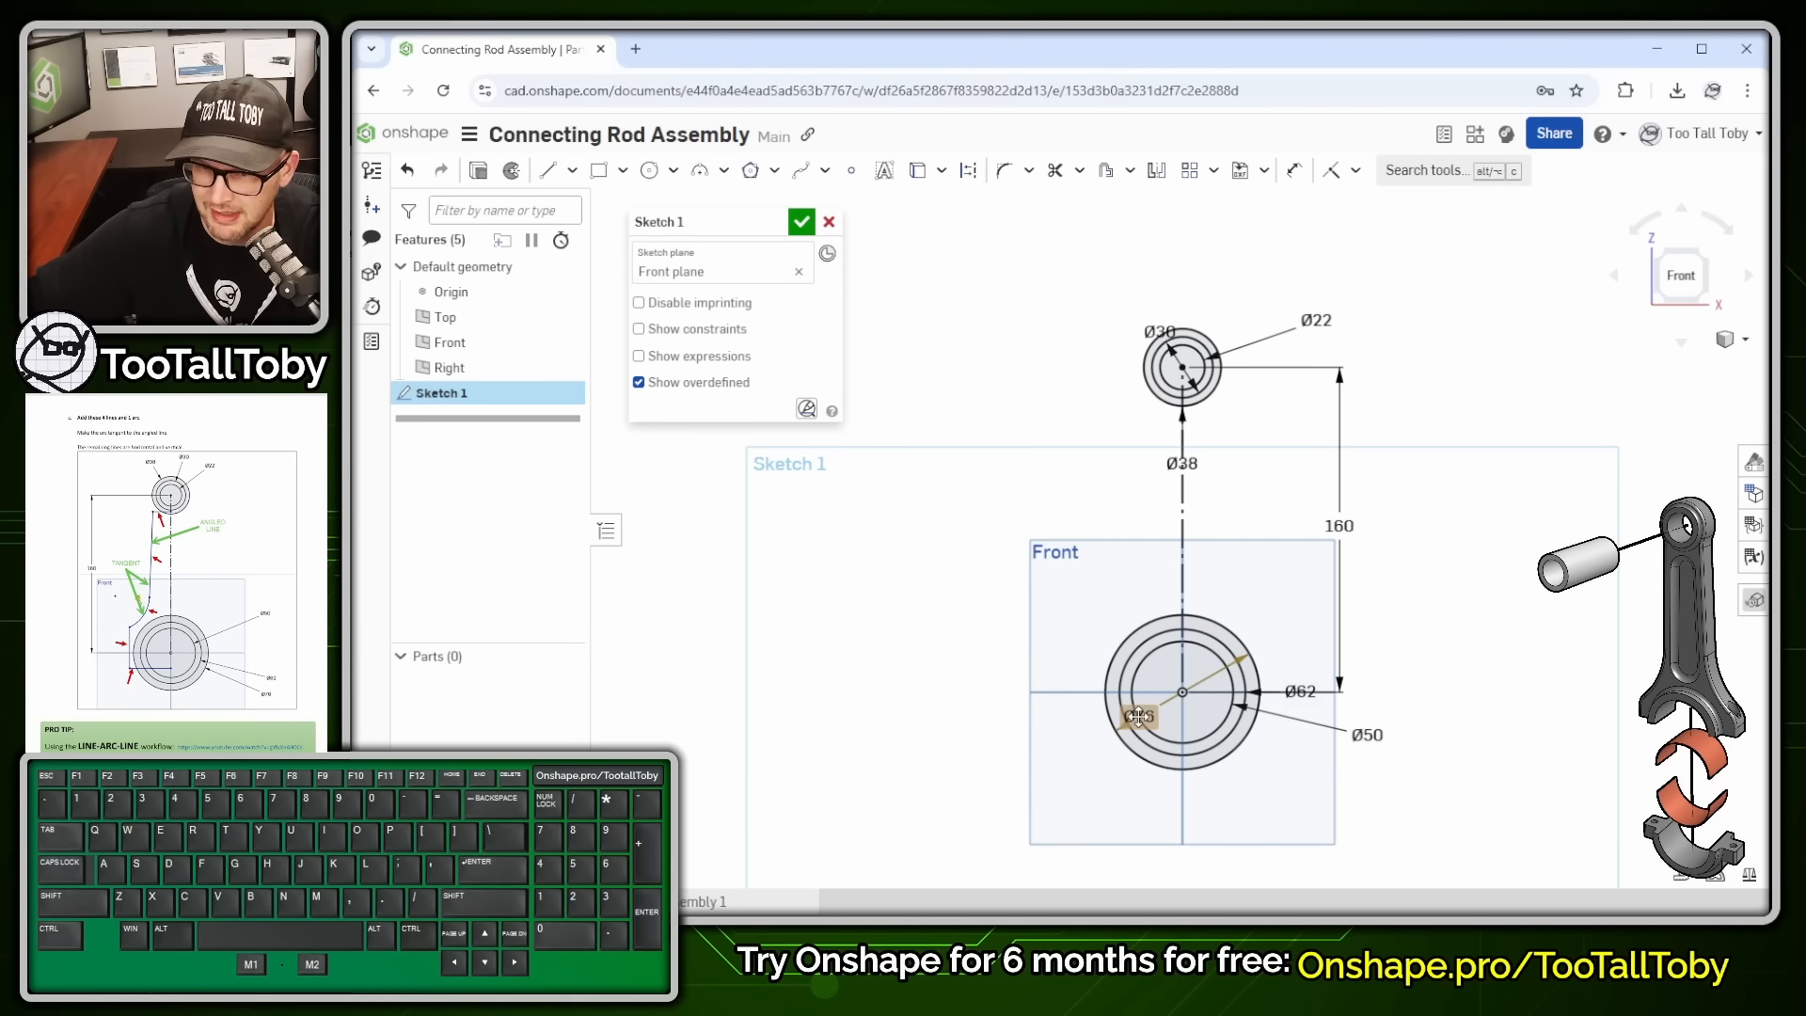
left_click_drag(1140, 716, 1336, 595)
left_click_drag(1183, 463, 1384, 451)
left_click_drag(1160, 331, 1295, 268)
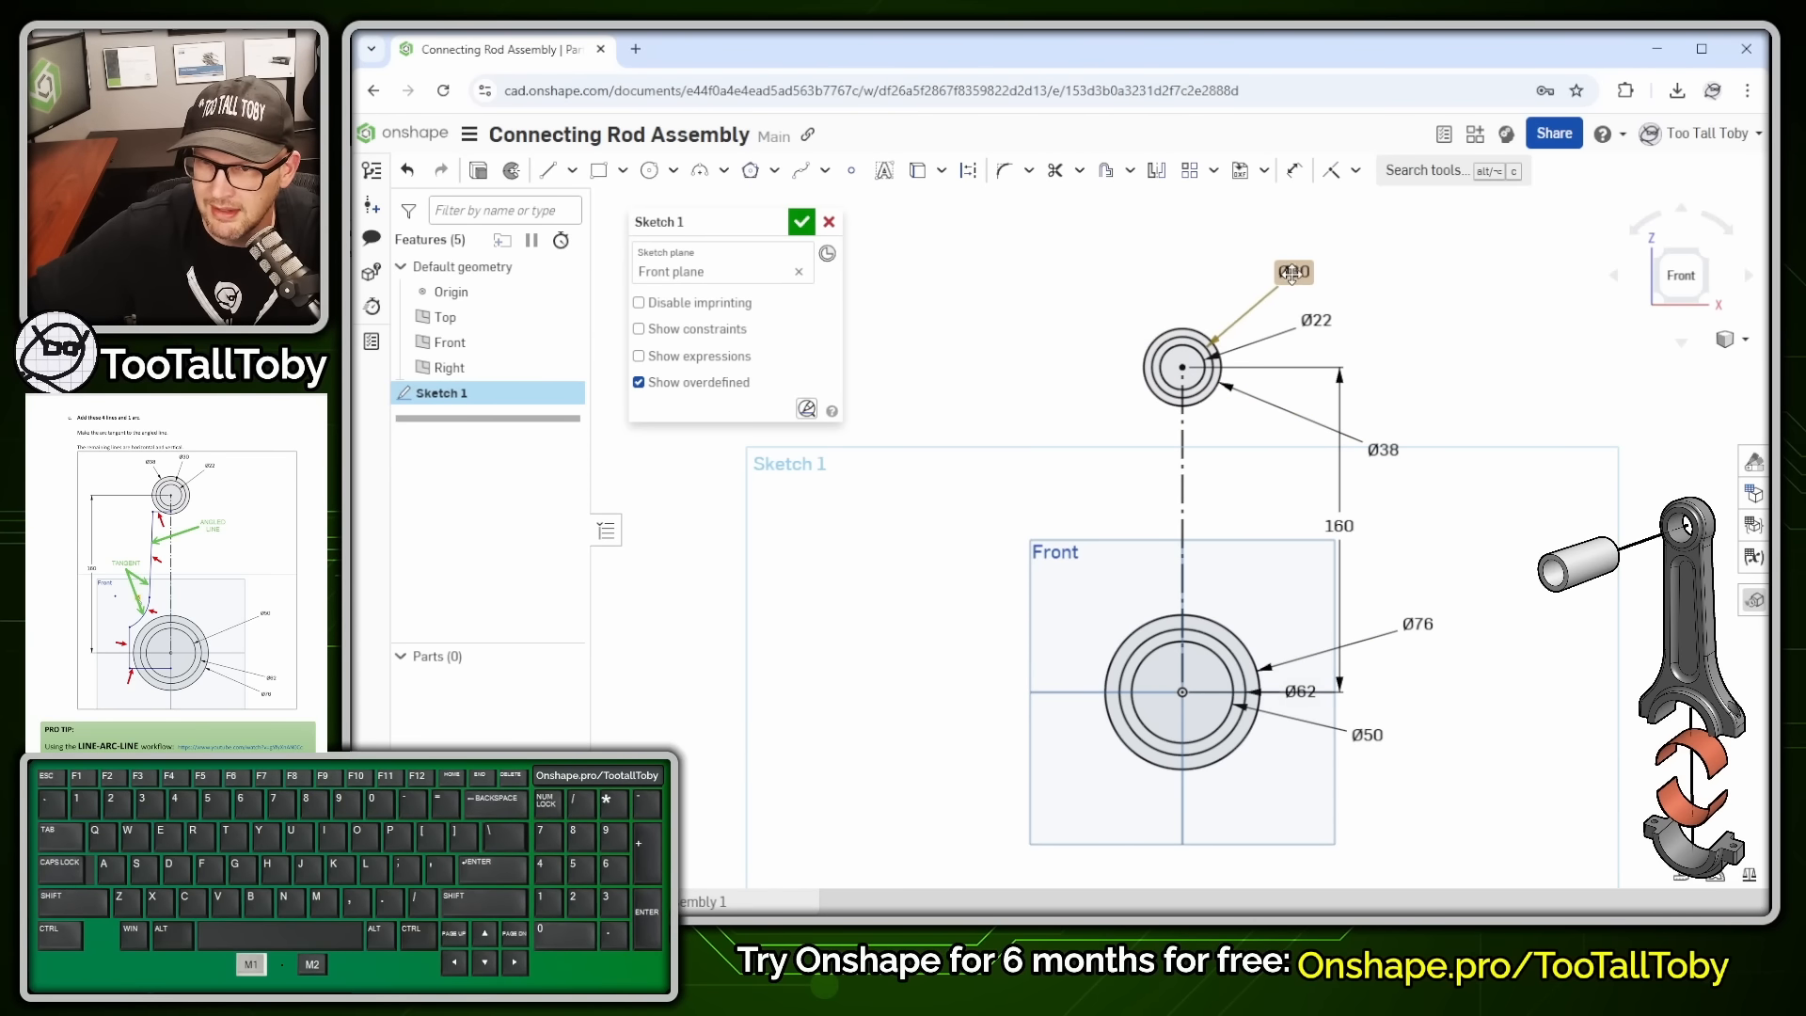
- Draw an 18.2 horizontal line left from the centreline below the top circles
key("s")
left_click(1166, 314)
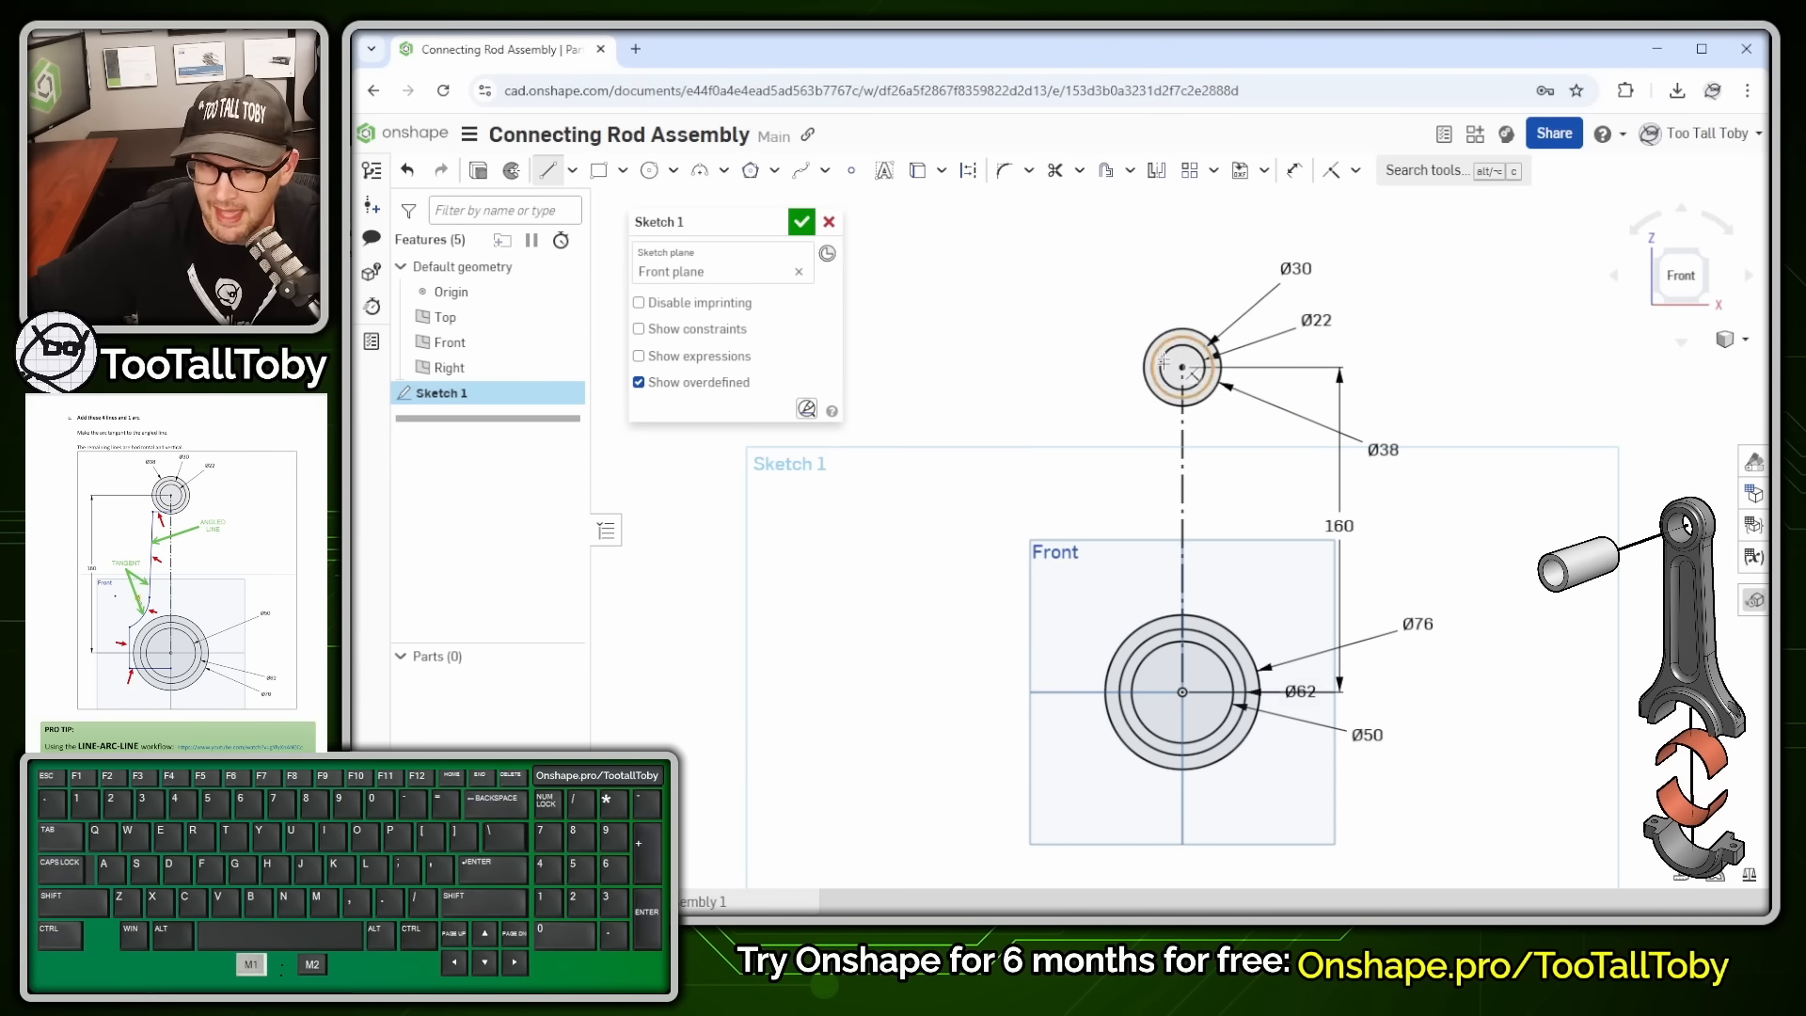
scroll(1156, 413, "up", 3)
scroll(1156, 413, "up", 2)
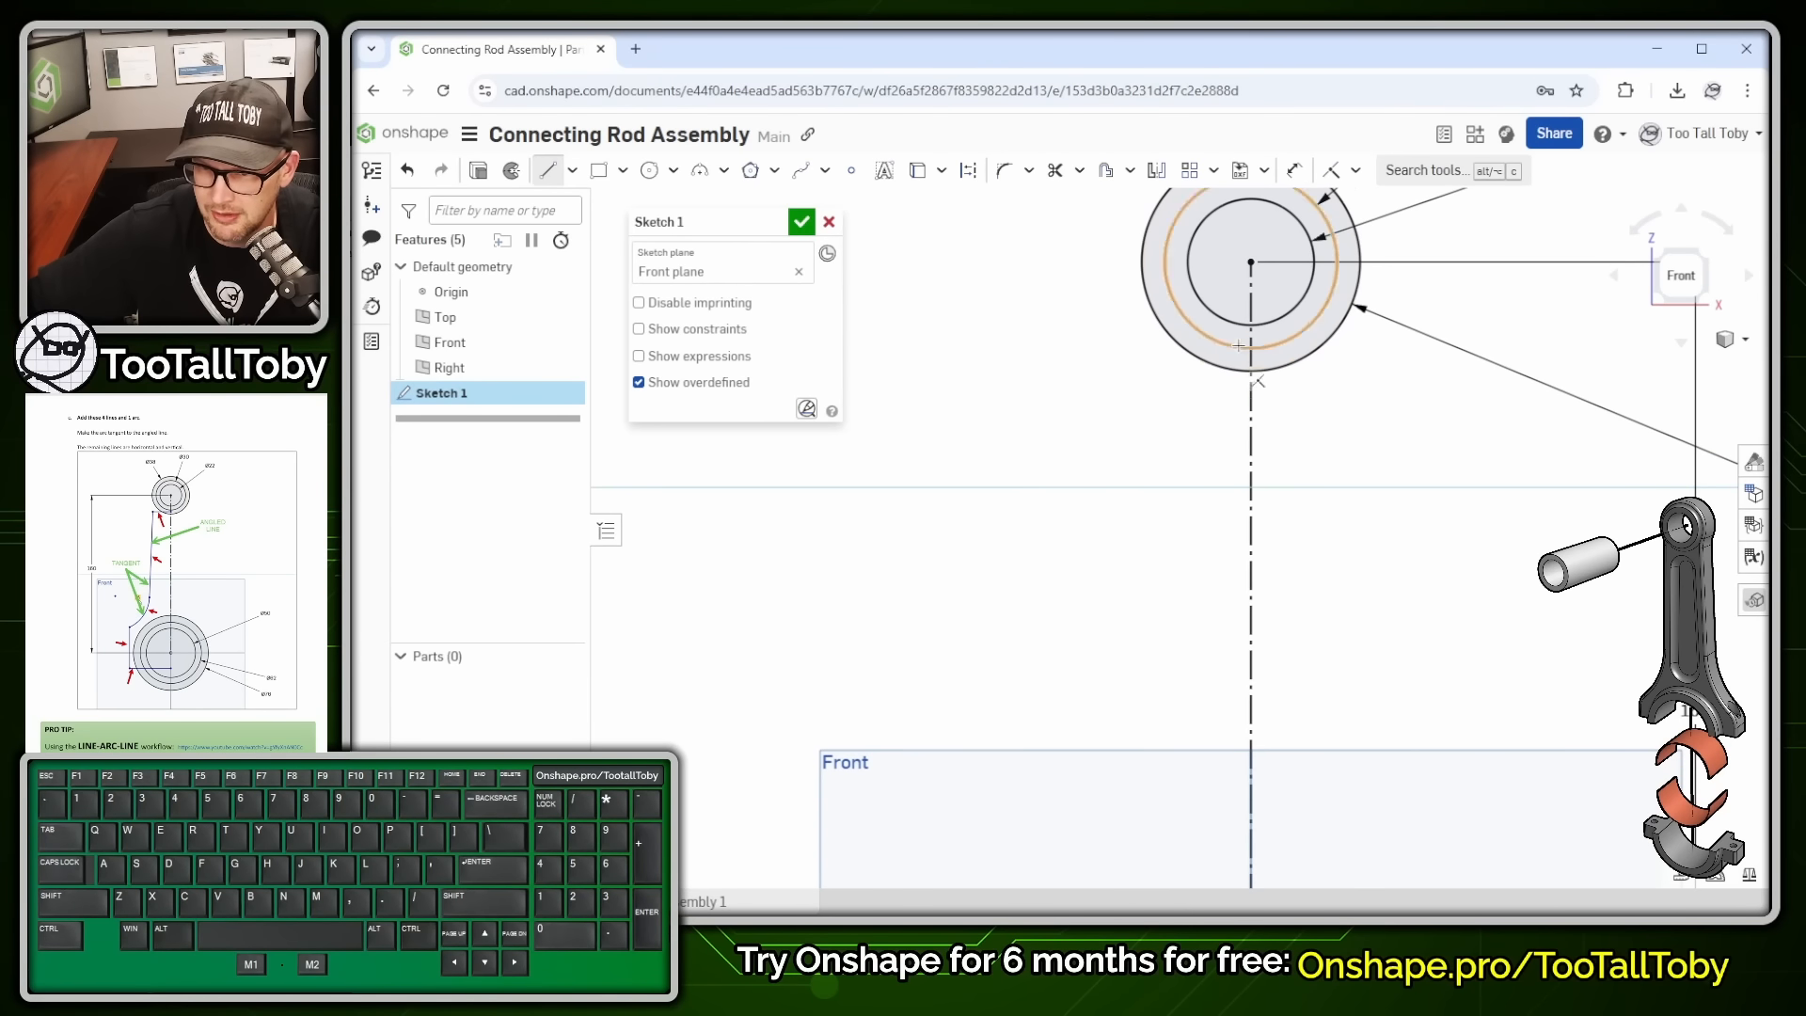
left_click(1251, 402)
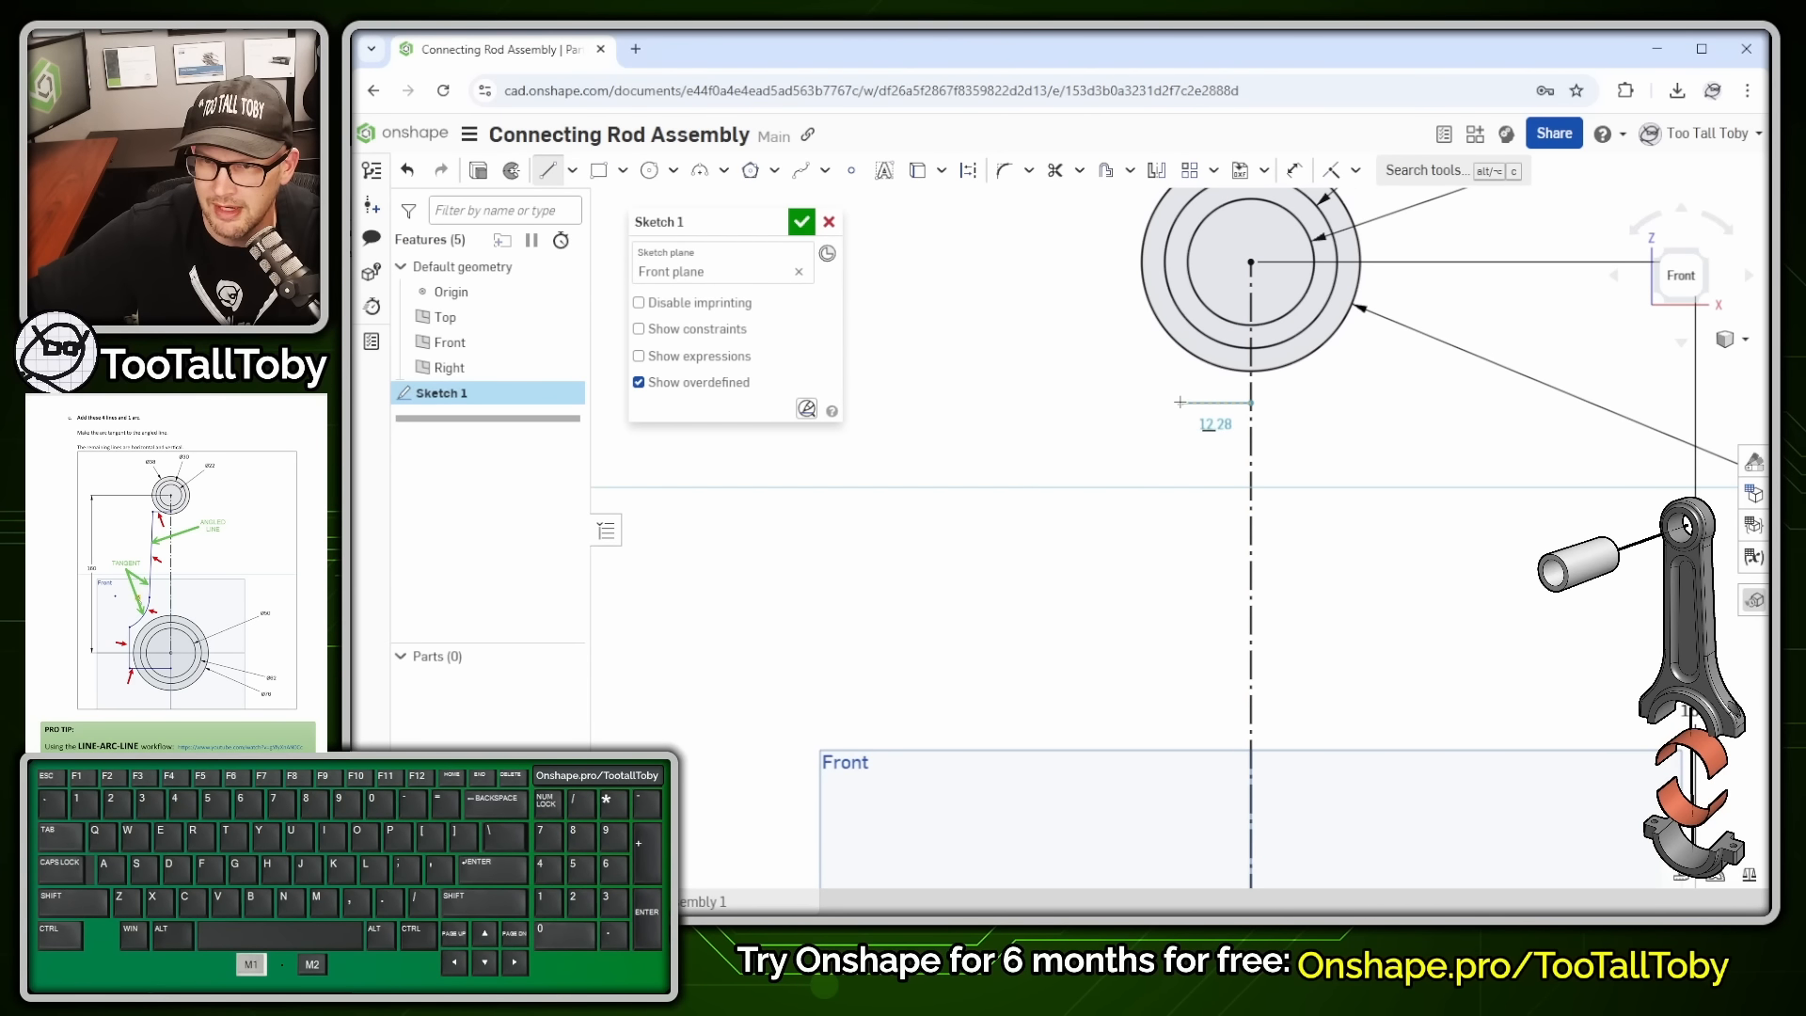
left_click(1147, 401)
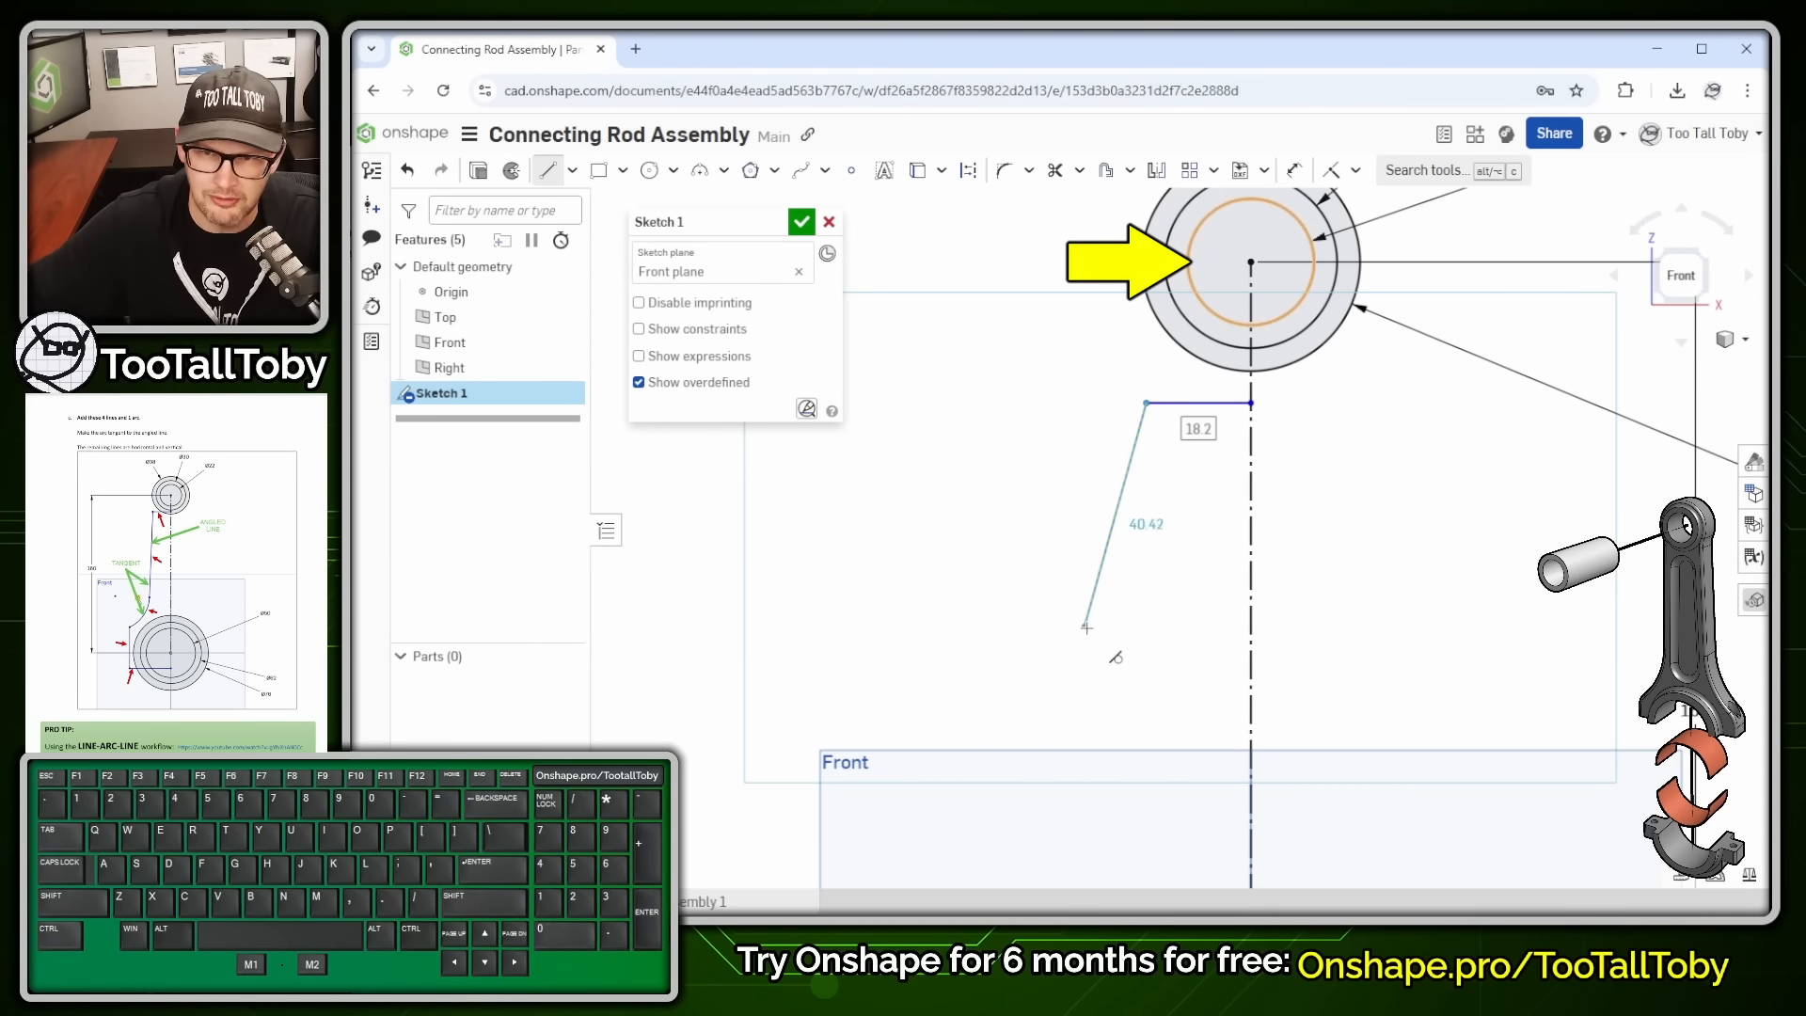
- Continue with an 81.96 line slanting down-left toward the large circle
key("alt+1")
left_click(1154, 350)
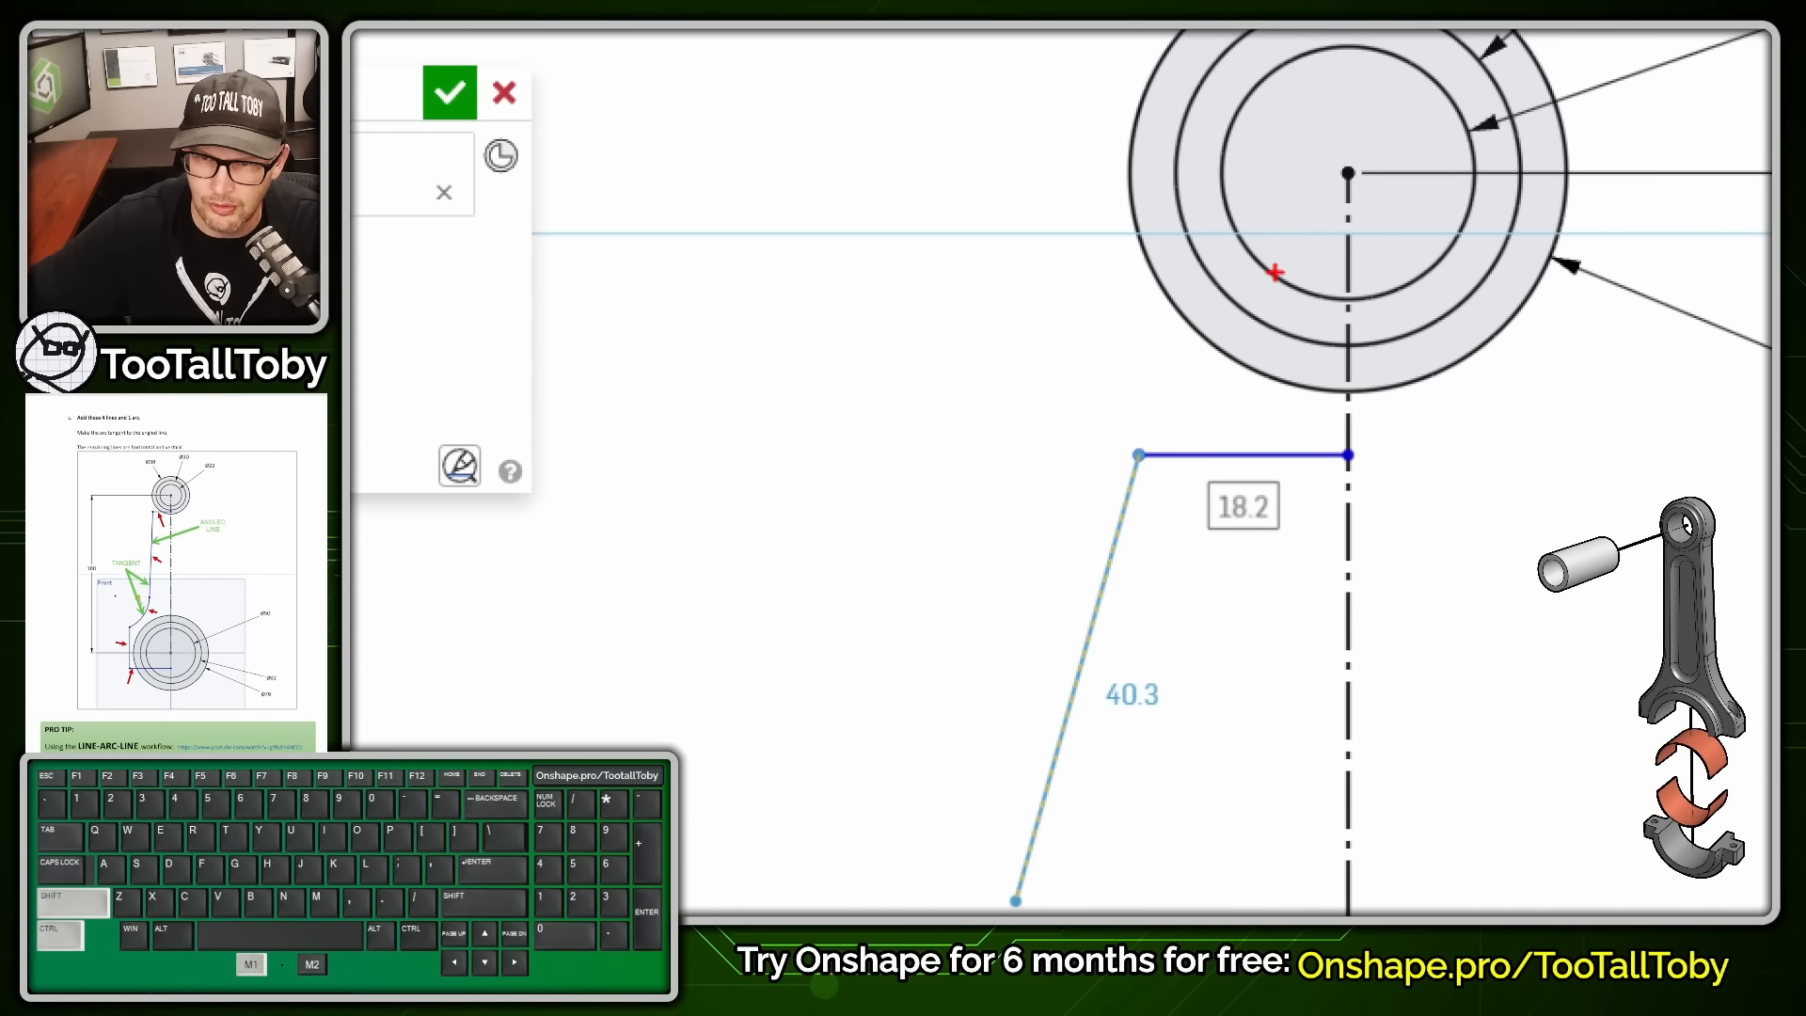
left_click_drag(1274, 274, 1237, 355, "ctrl+shift")
left_click_drag(1184, 251, 994, 304, "ctrl+shift")
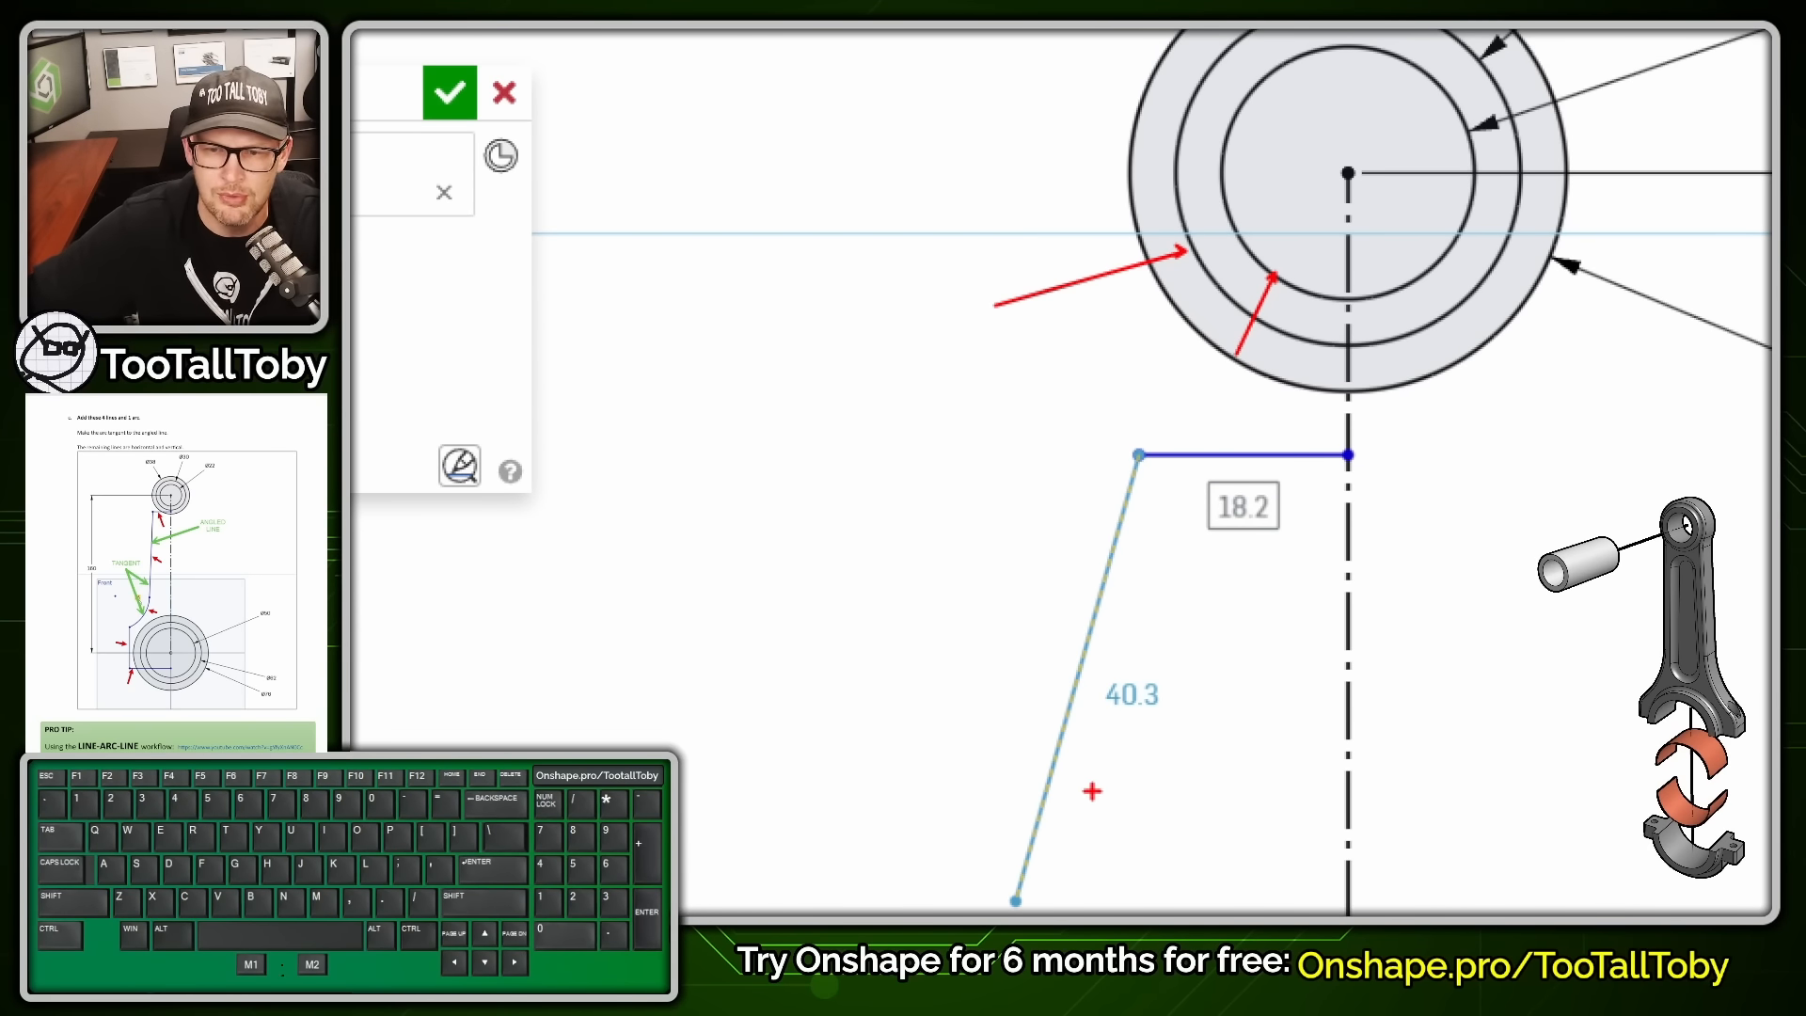
key("alt+1")
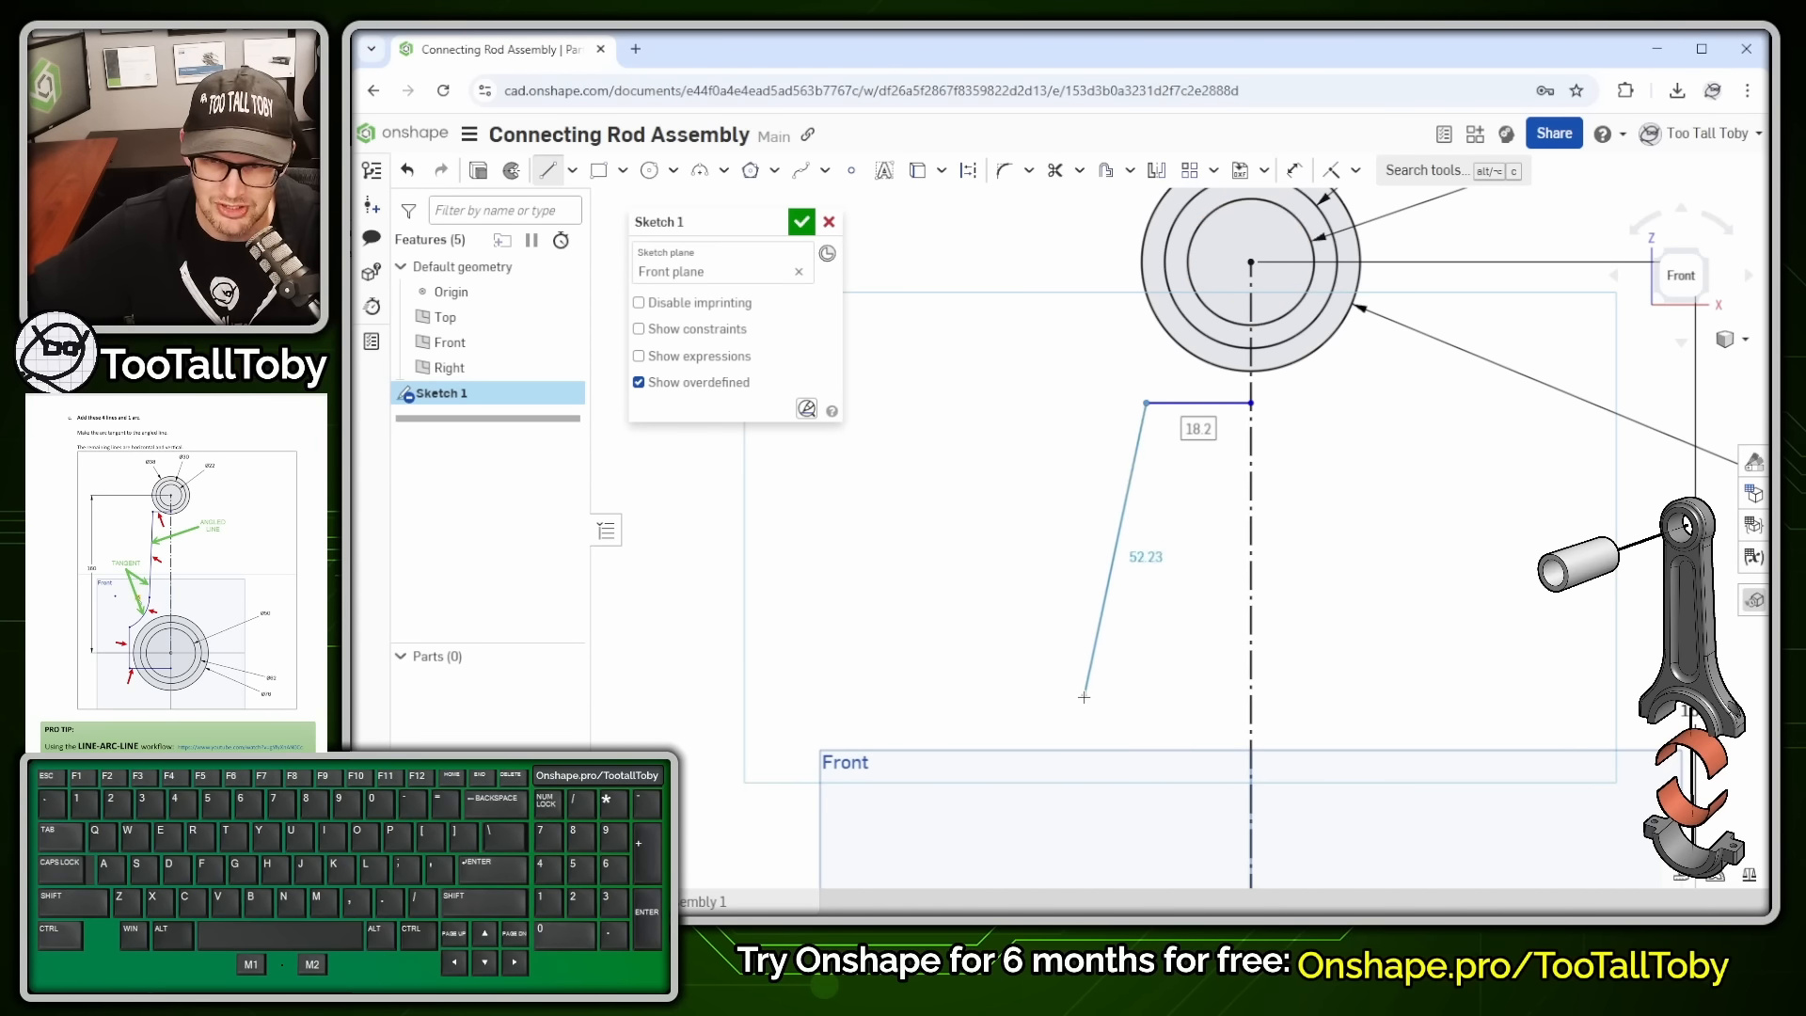
scroll(1084, 697, "down", 5)
scroll(1128, 790, "up", 3)
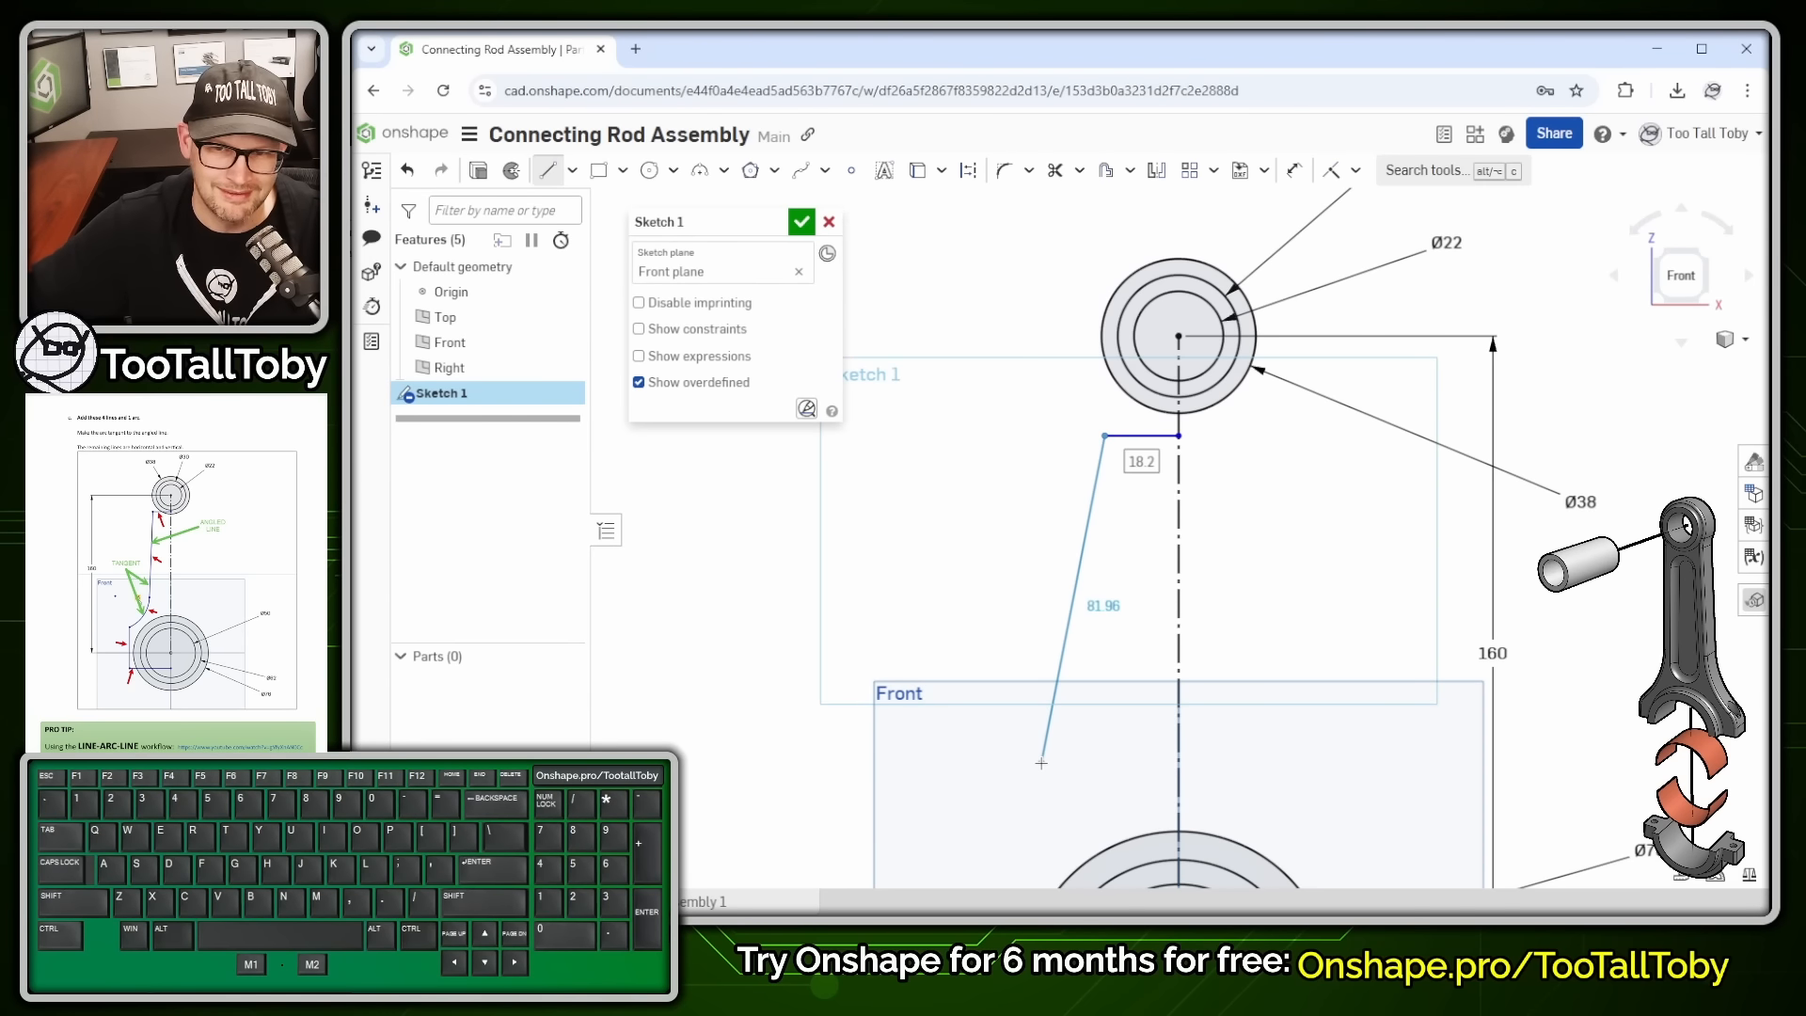
left_click(1041, 762)
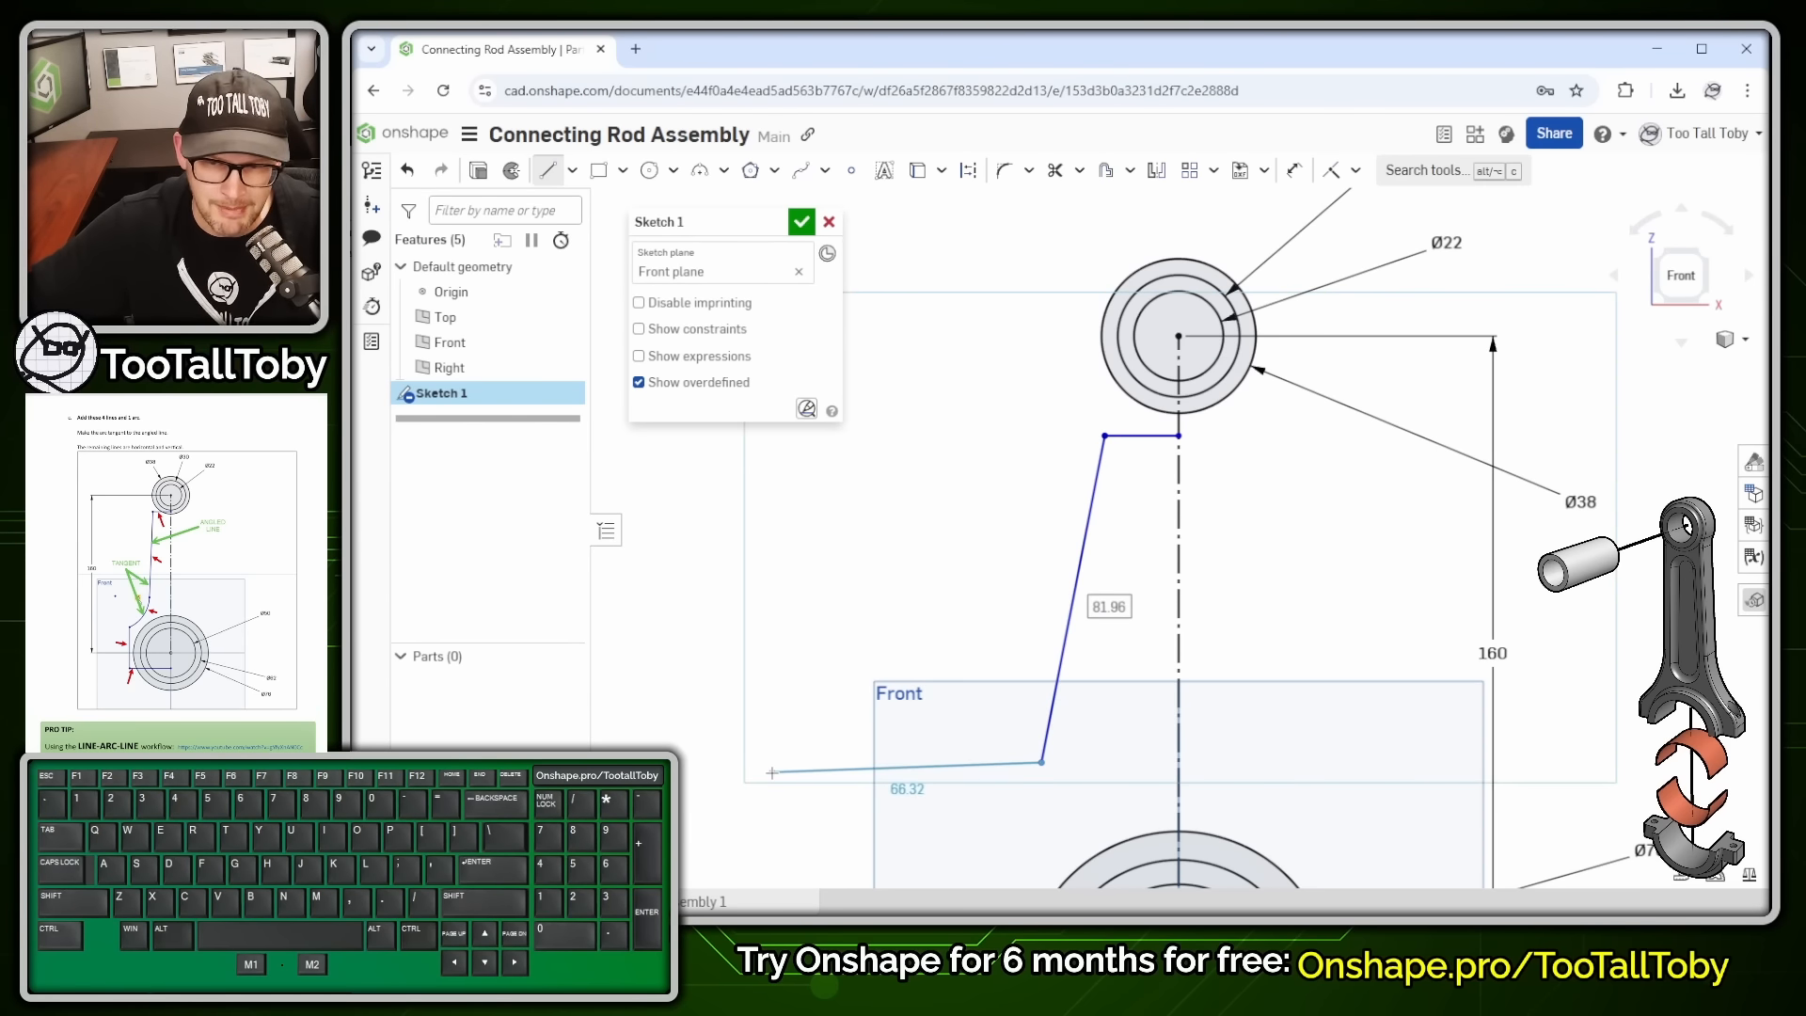
scroll(1025, 824, "down", 4)
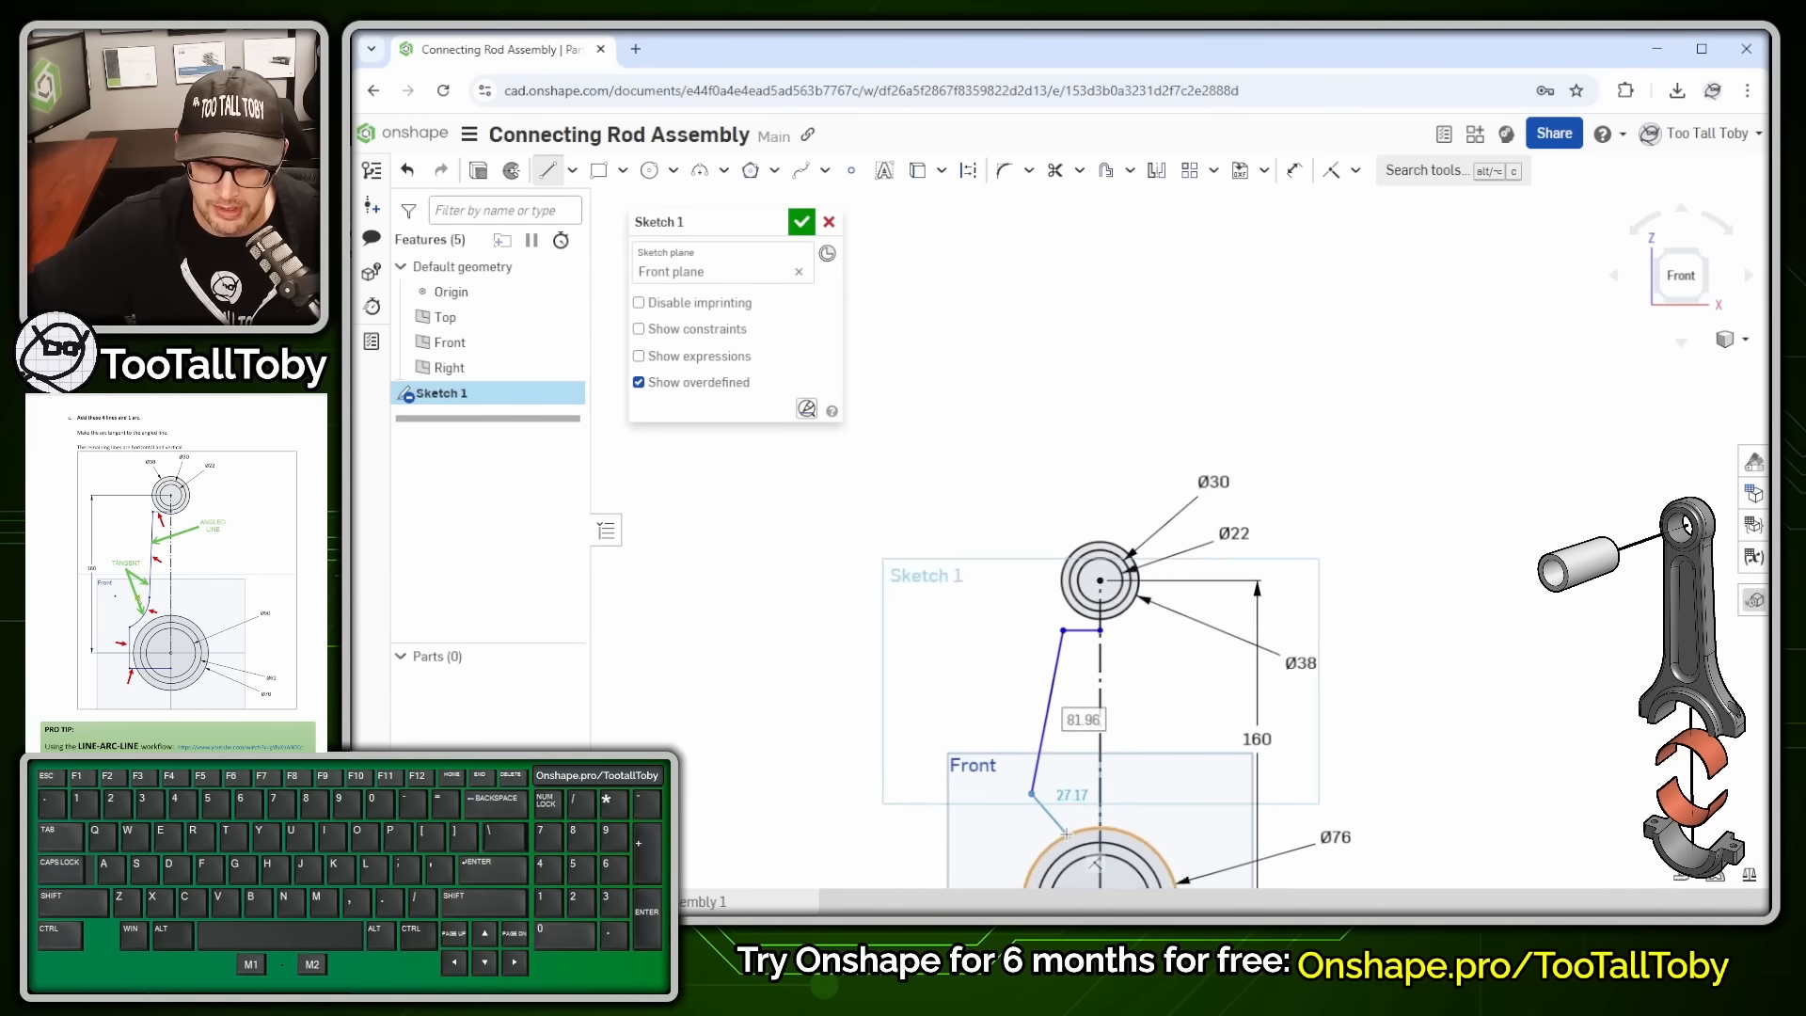
scroll(1025, 841, "up", 5)
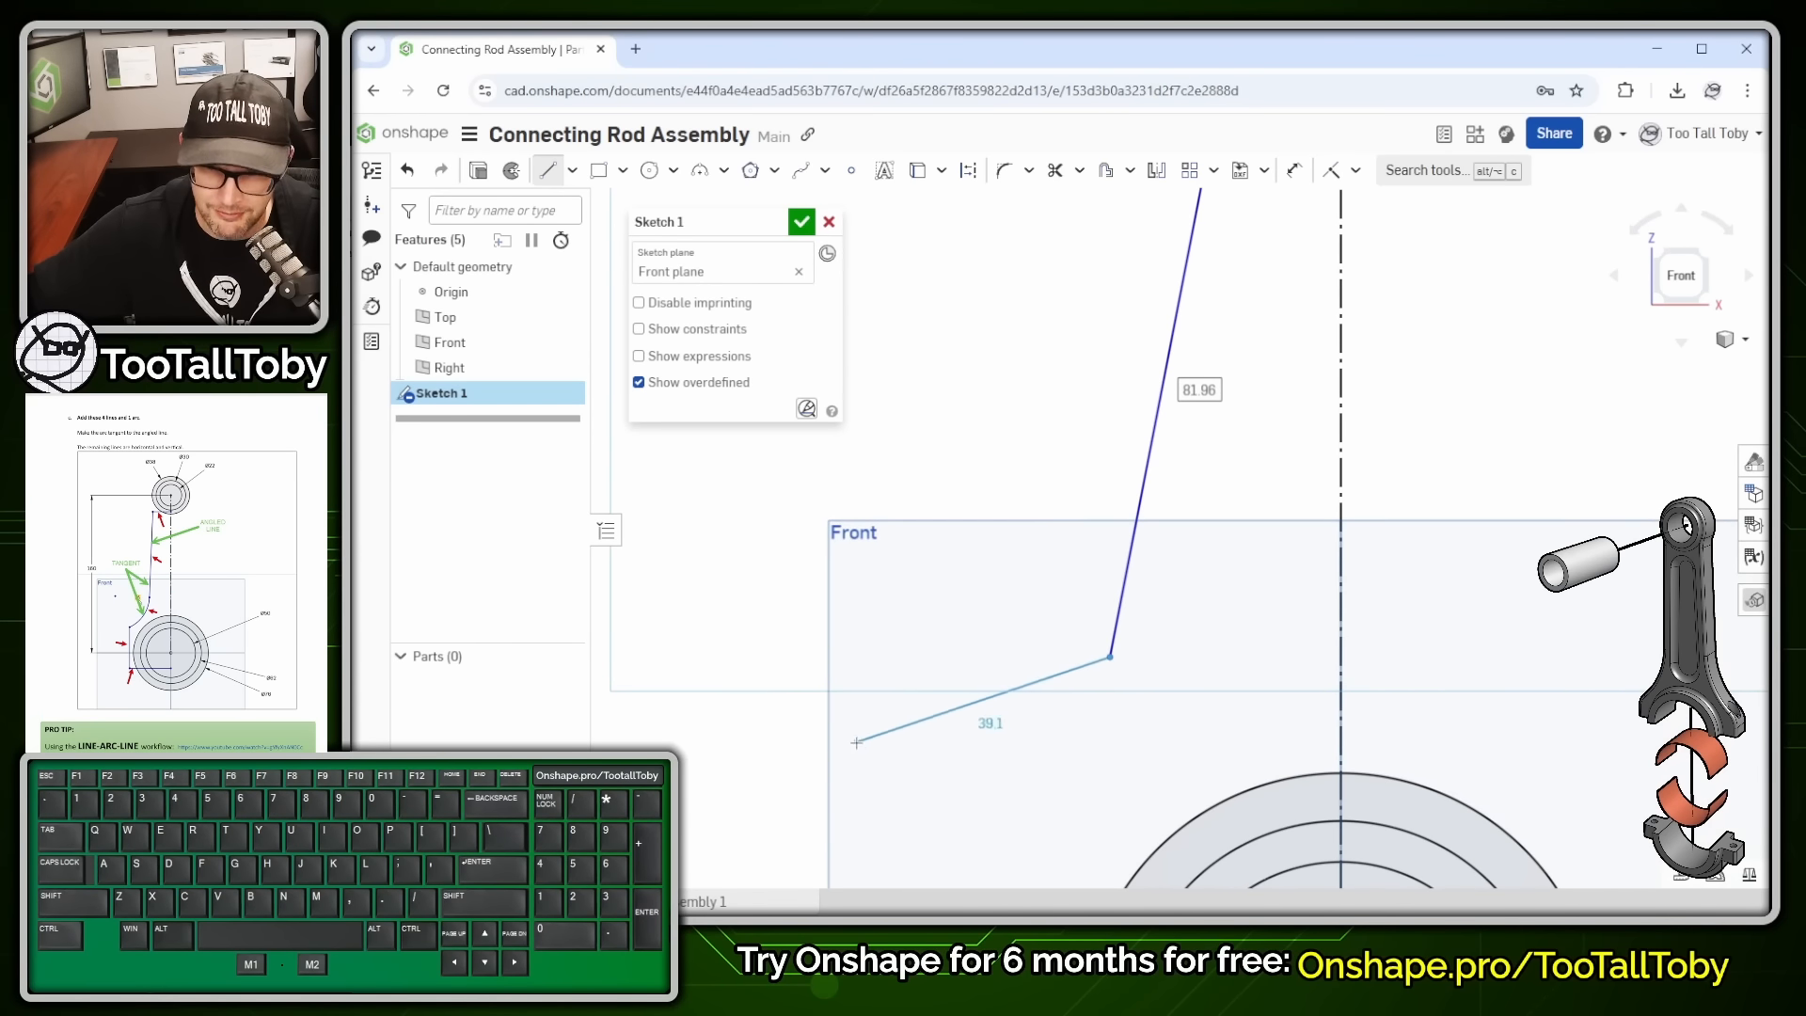
- Add a tangent arc from the slanted line's lower end
key("t")
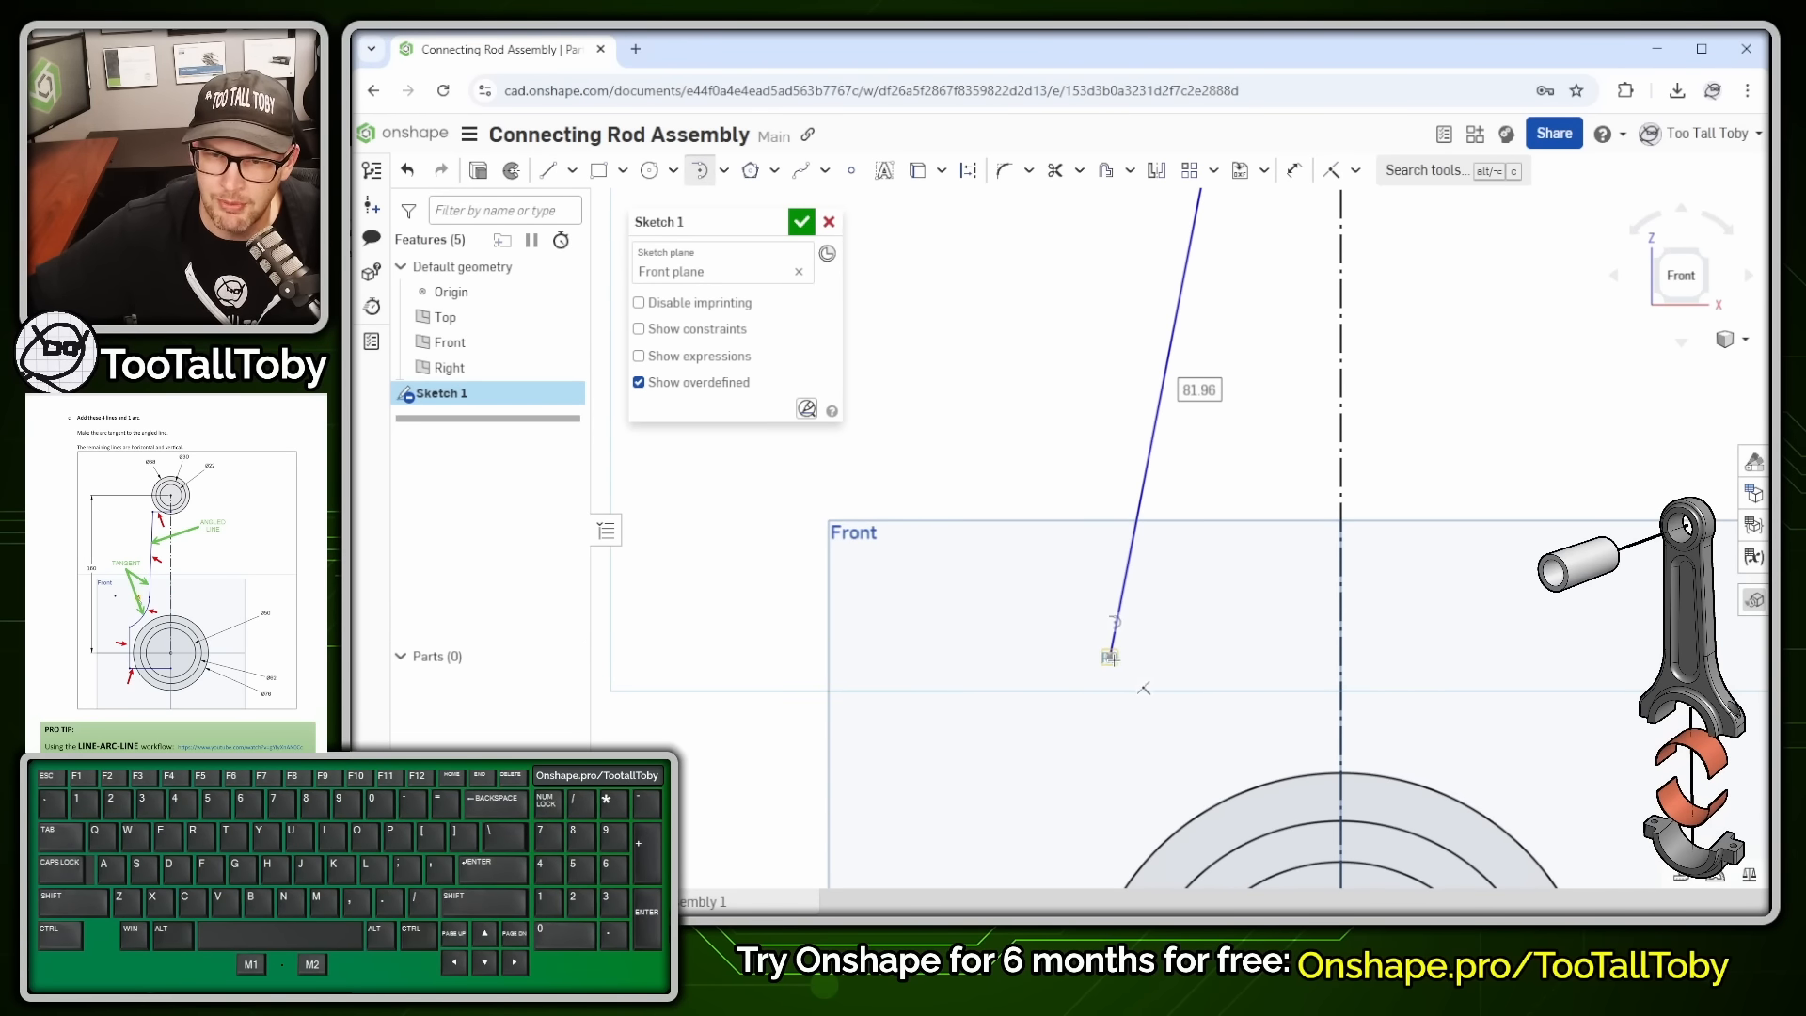
left_click(1110, 657)
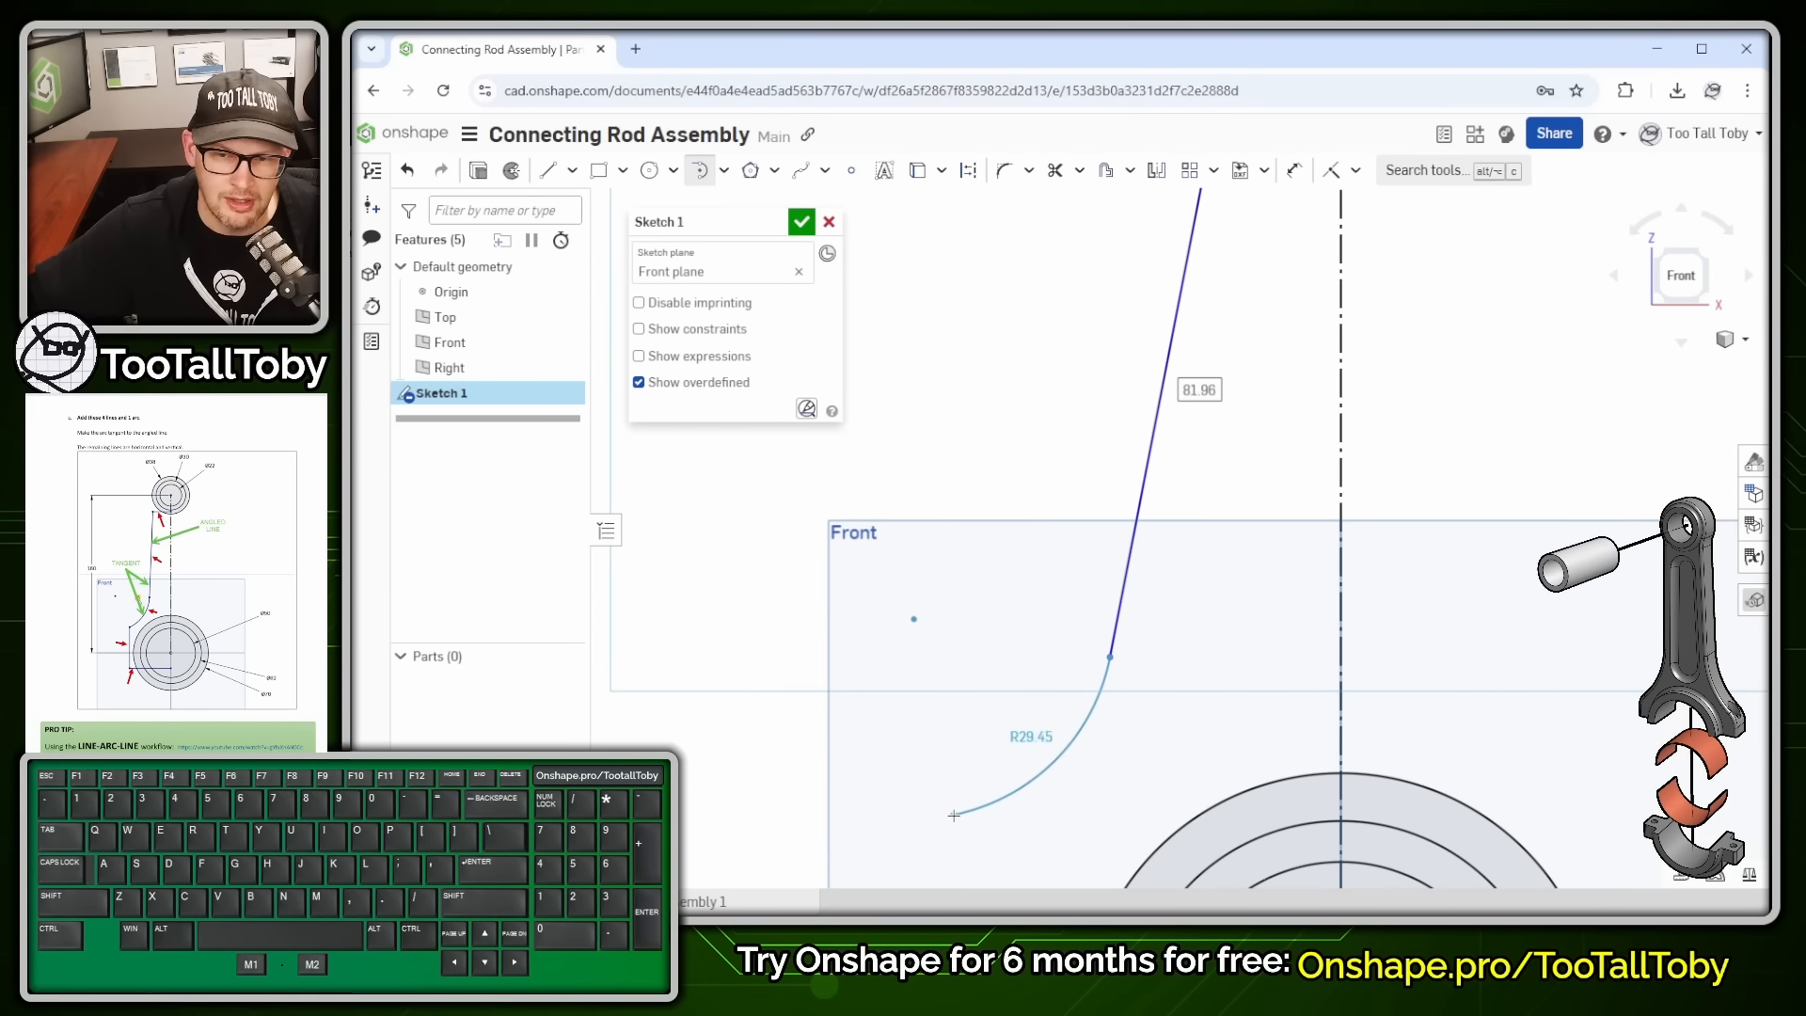
left_click(955, 816)
scroll(780, 796, "down", 4)
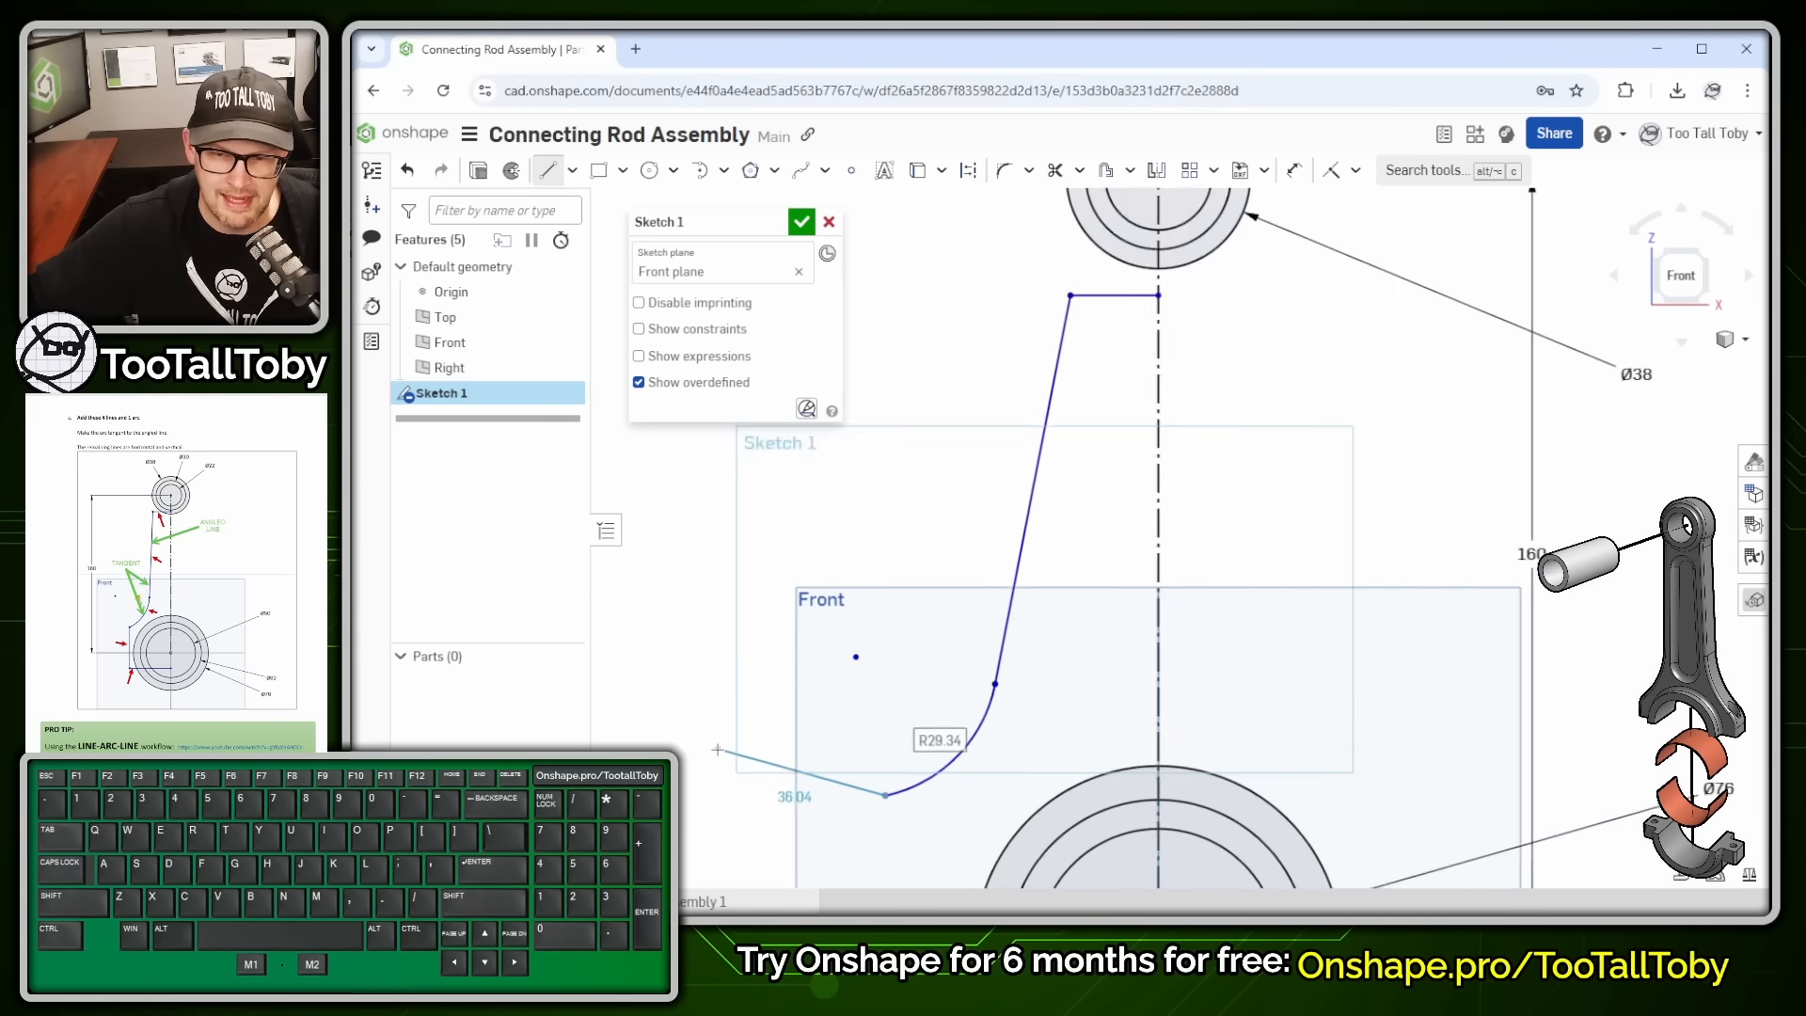
middle_click_drag(781, 796, 935, 474)
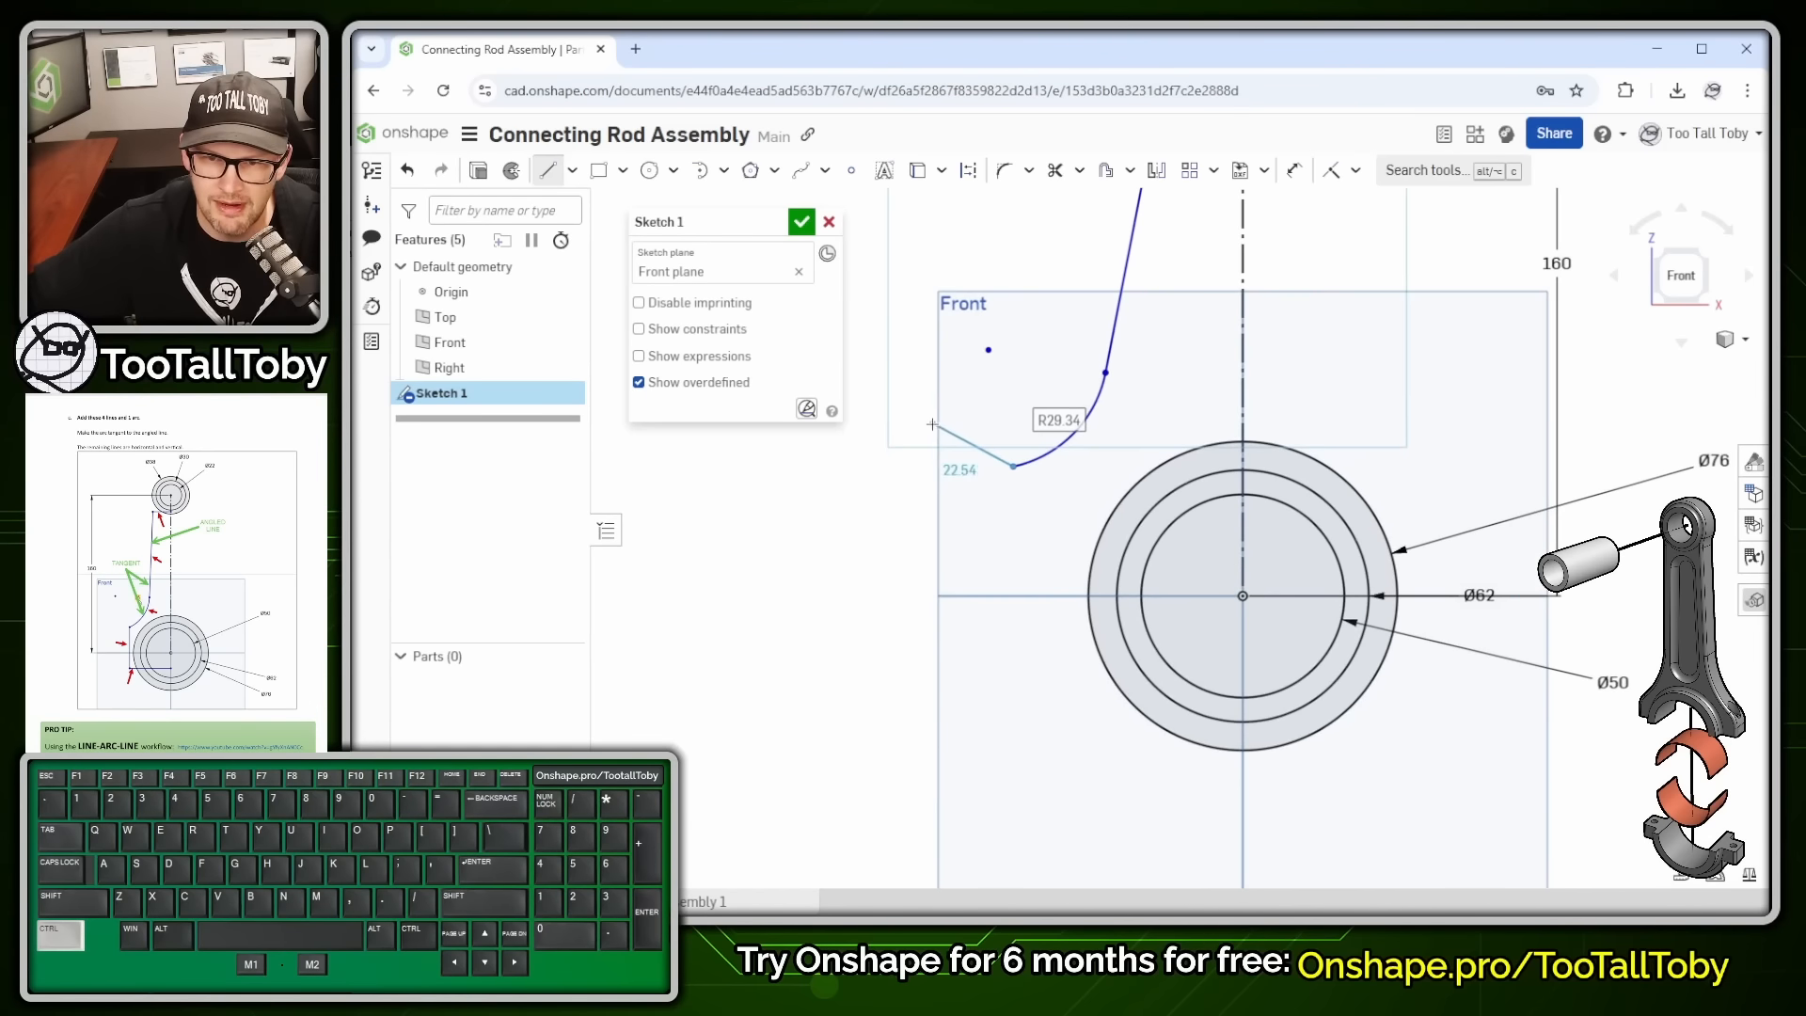
- Draw a 50.14 vertical line and a 56.5 horizontal line to the centreline
left_click(1011, 669)
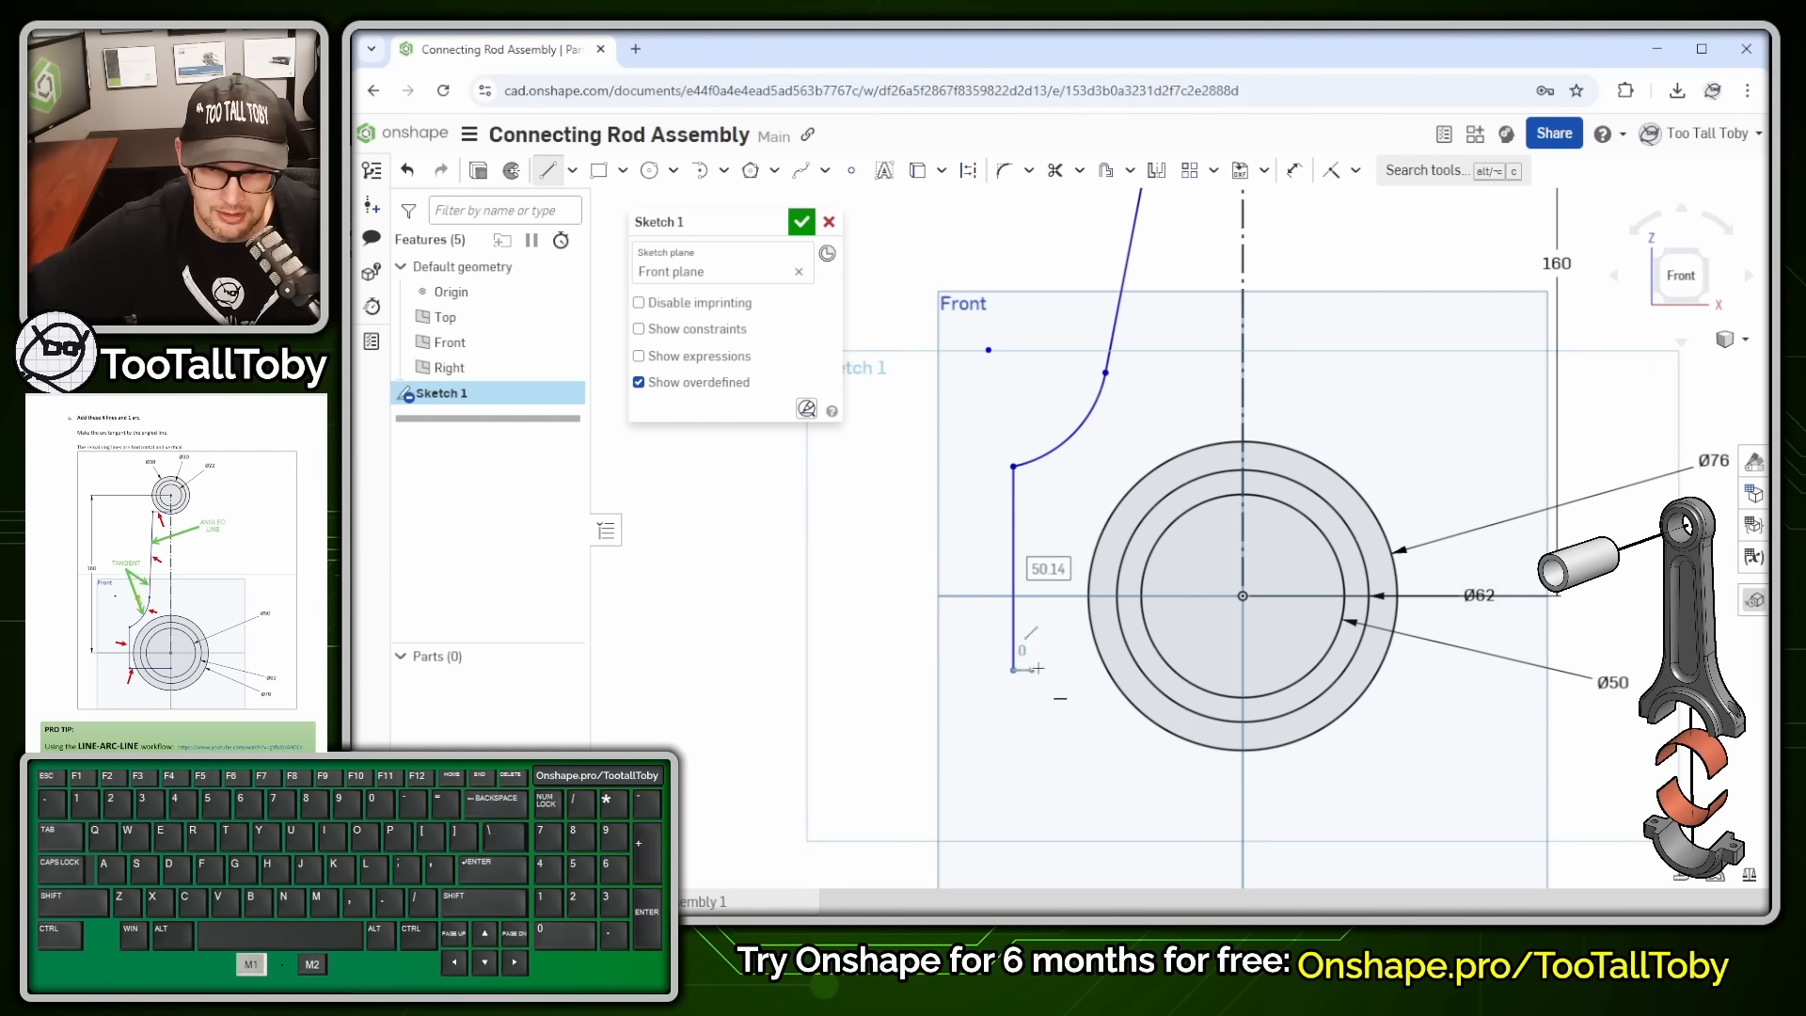
left_click(1242, 670)
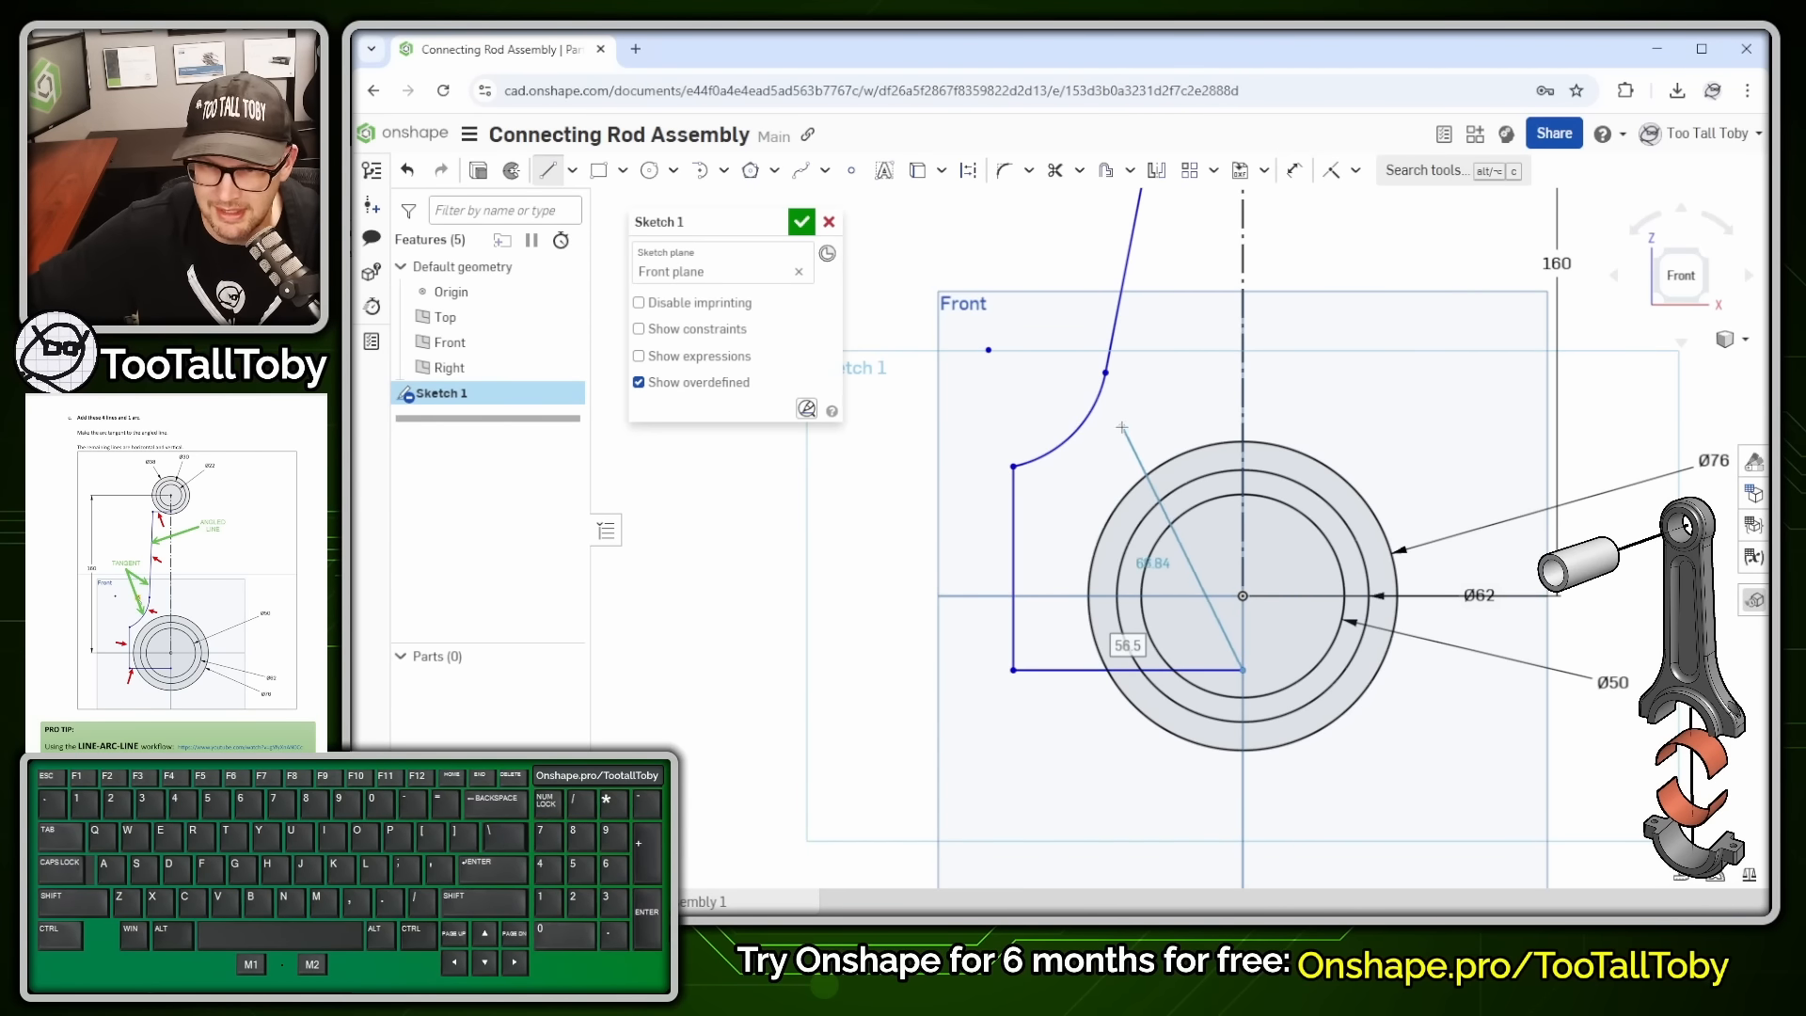
key("Escape")
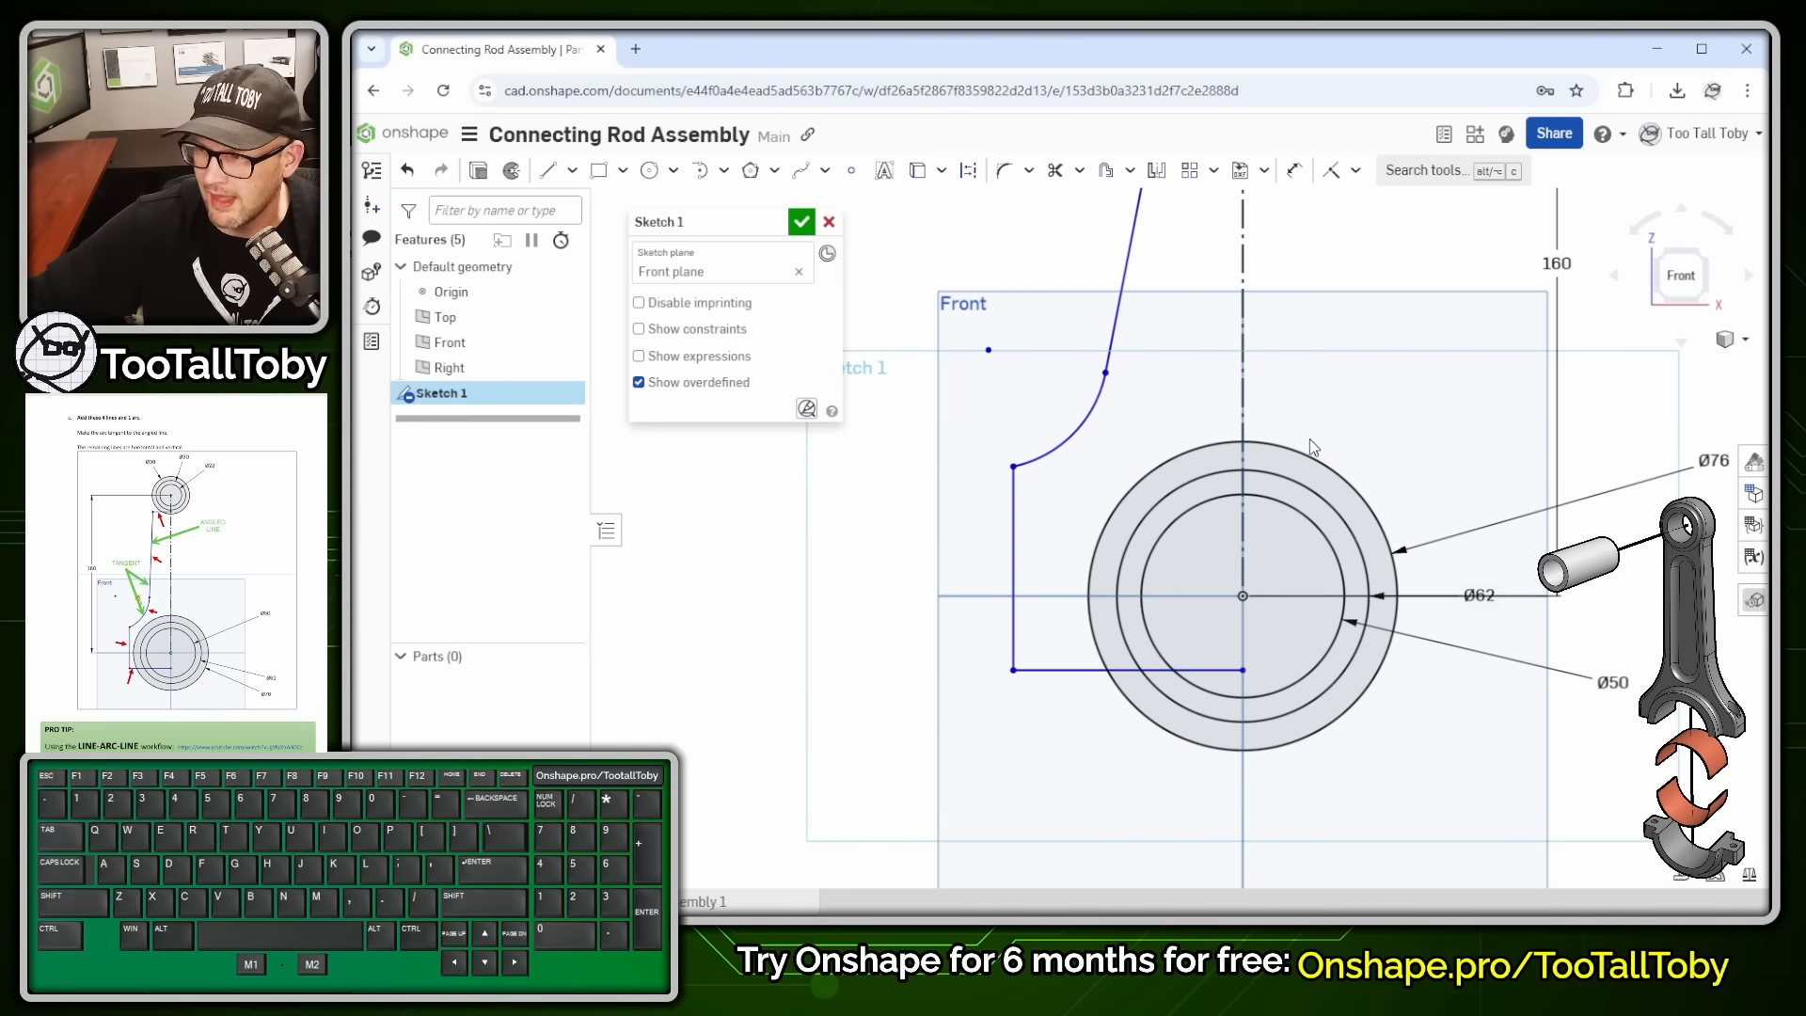
- Mirror the top line, slanted line, fillet arc, left side and bottom line across the vertical centreline
scroll(1309, 438, "down", 2)
middle_click_drag(1302, 367, 1275, 470, "ctrl")
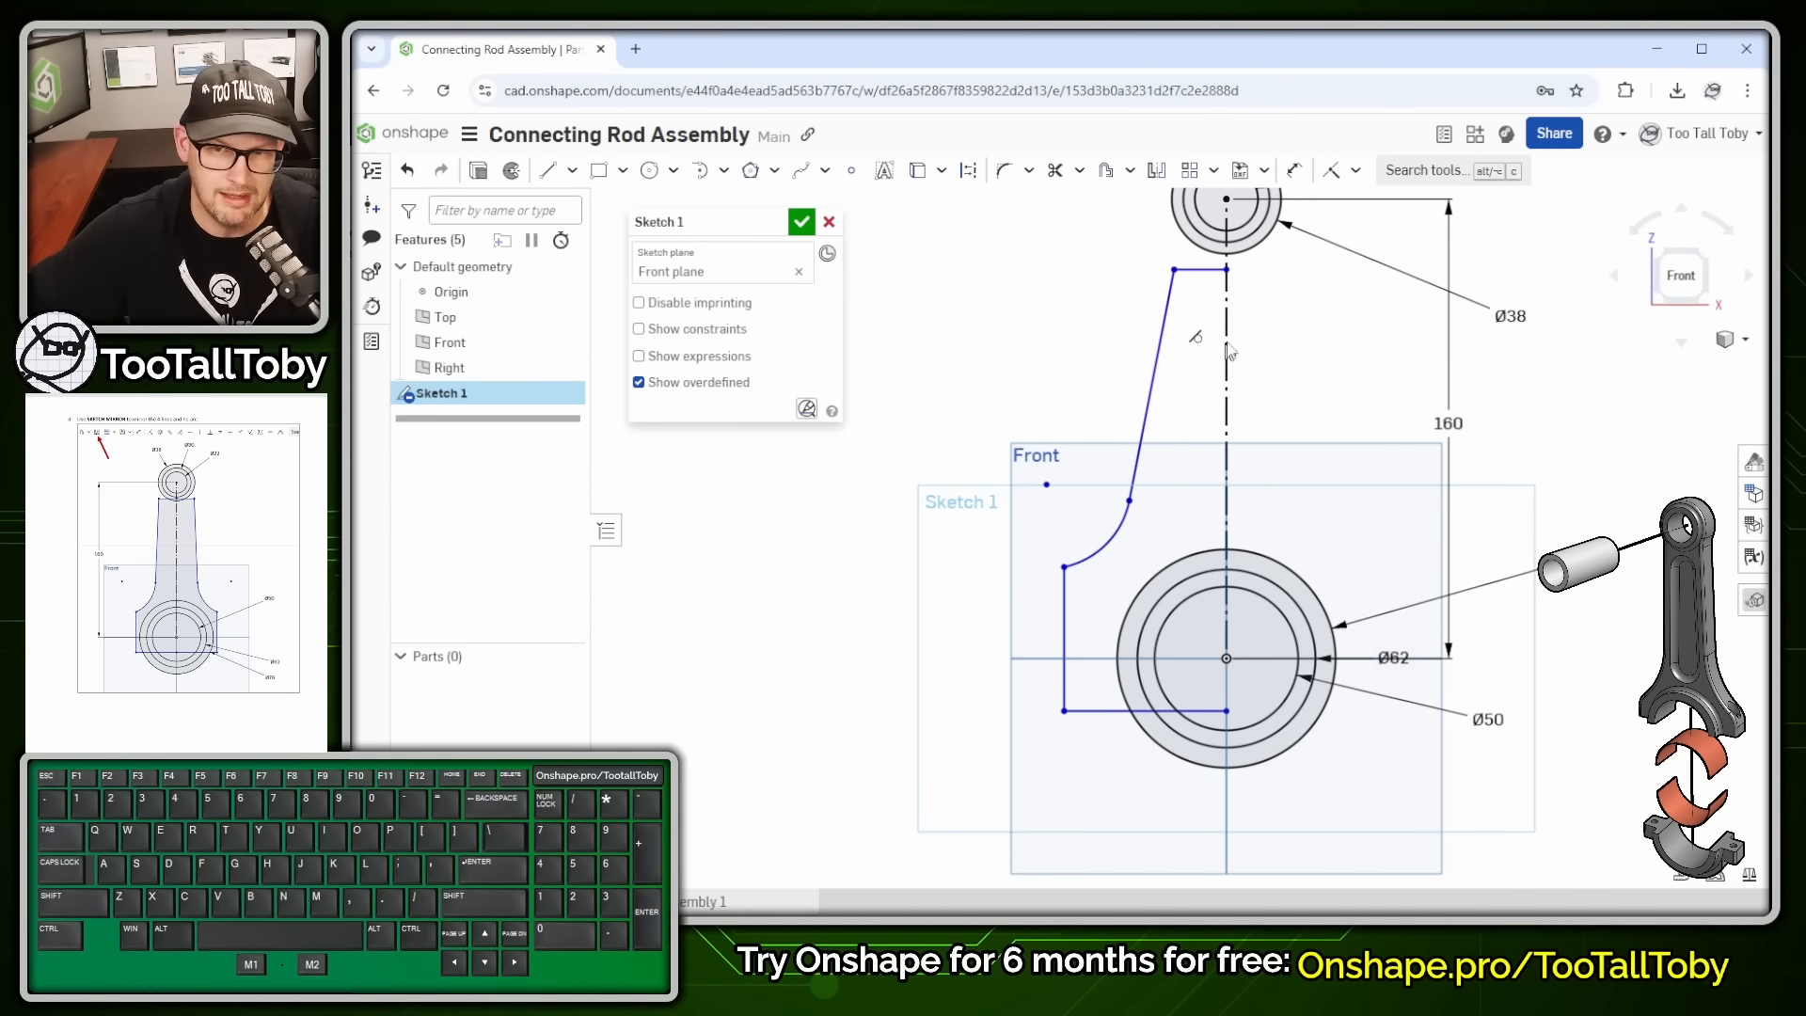
left_click(1200, 270)
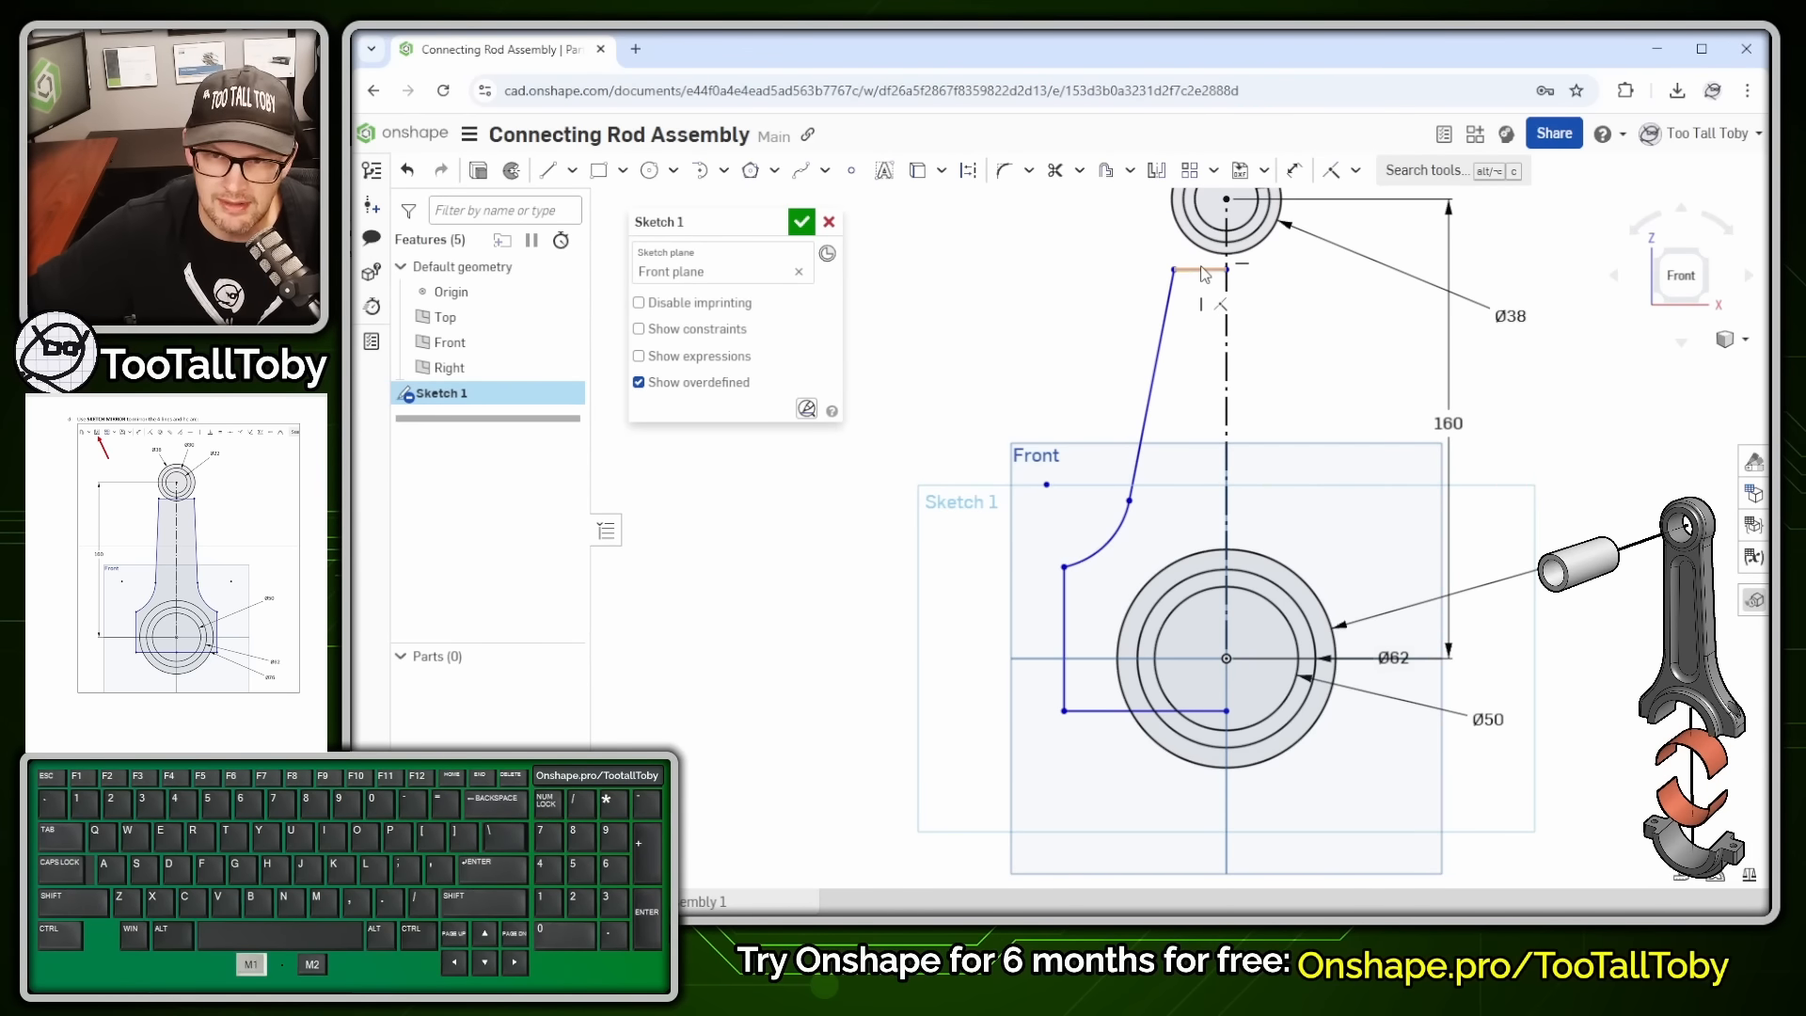
left_click(1149, 404)
left_click(1098, 550)
left_click(1065, 640)
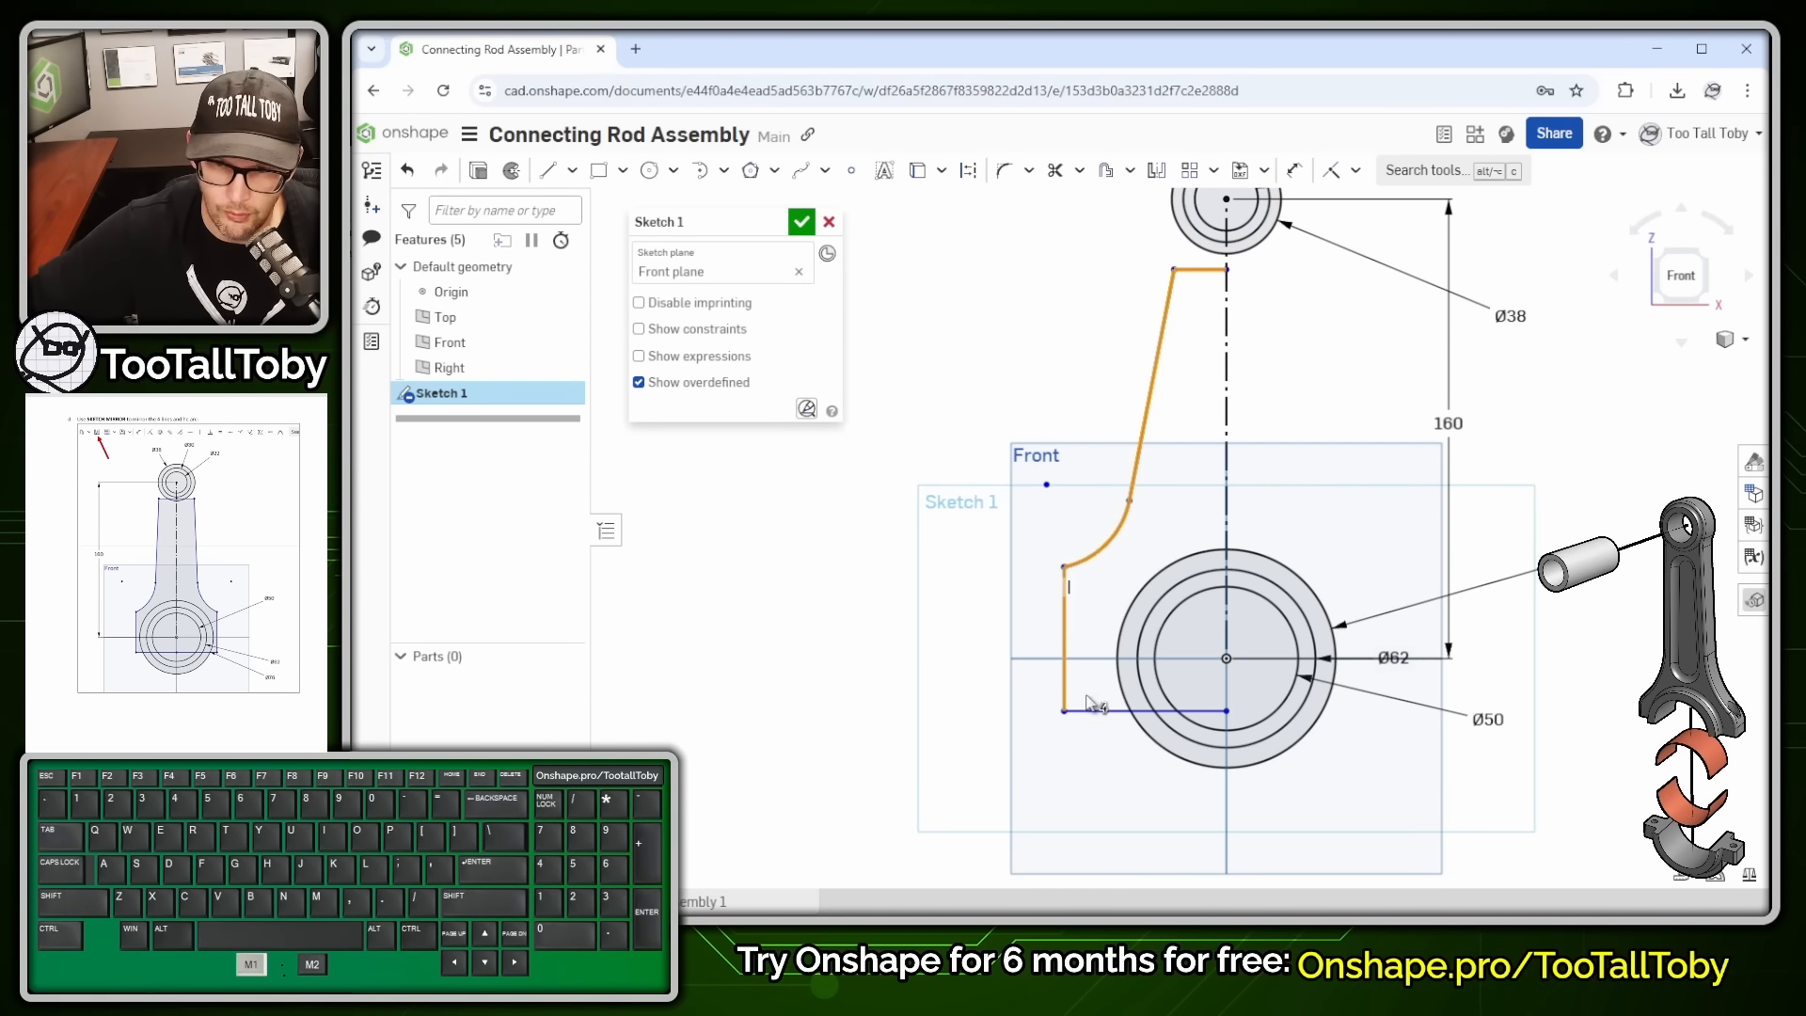
left_click(1091, 708)
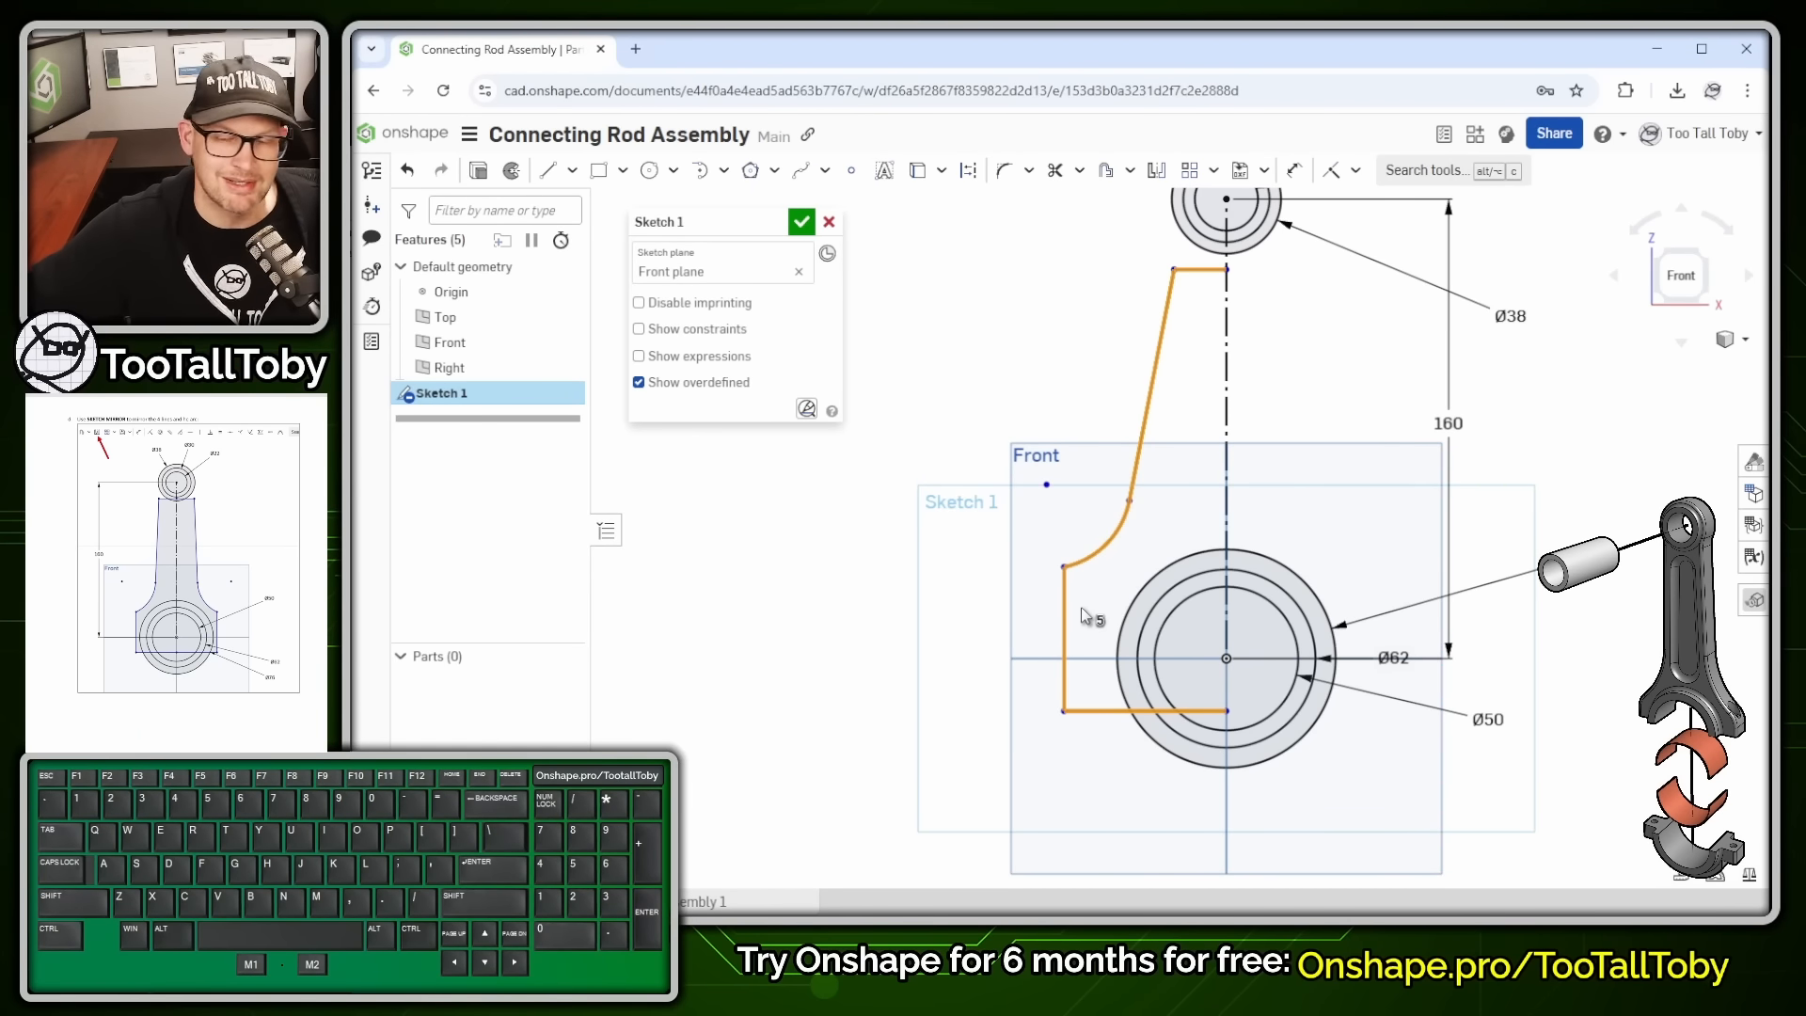
left_click(1226, 407)
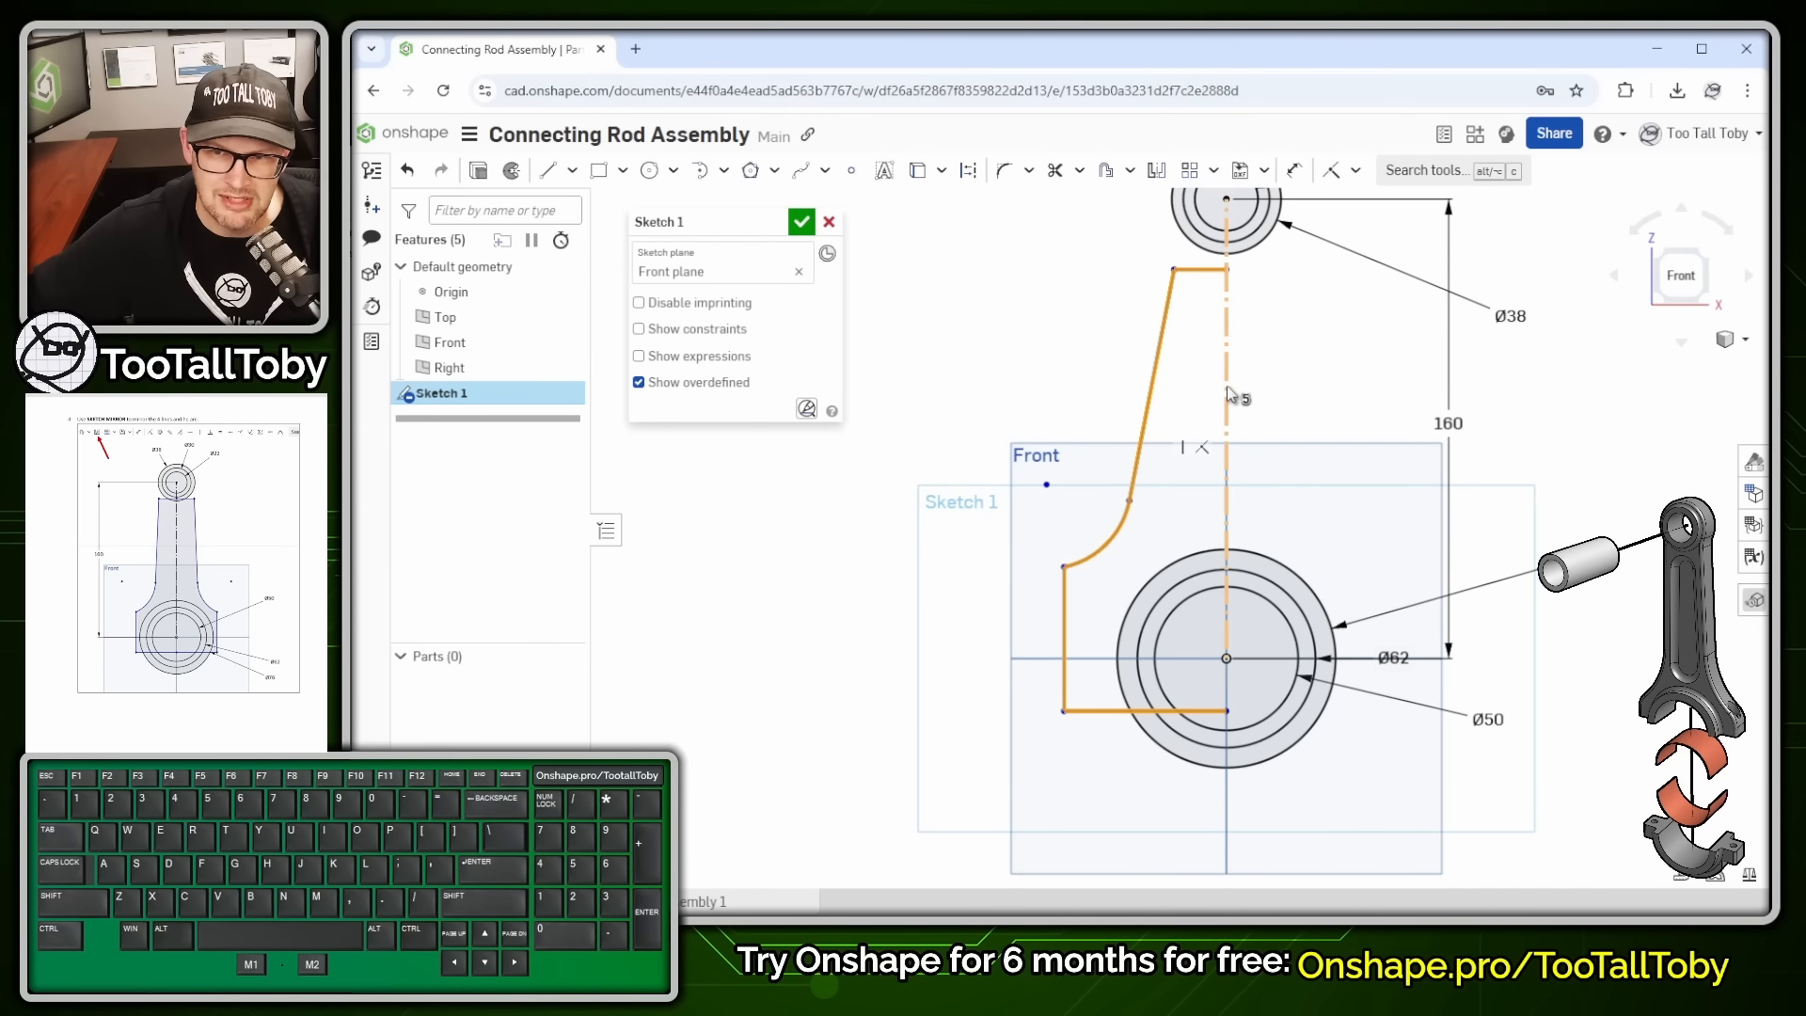
left_click(1227, 387)
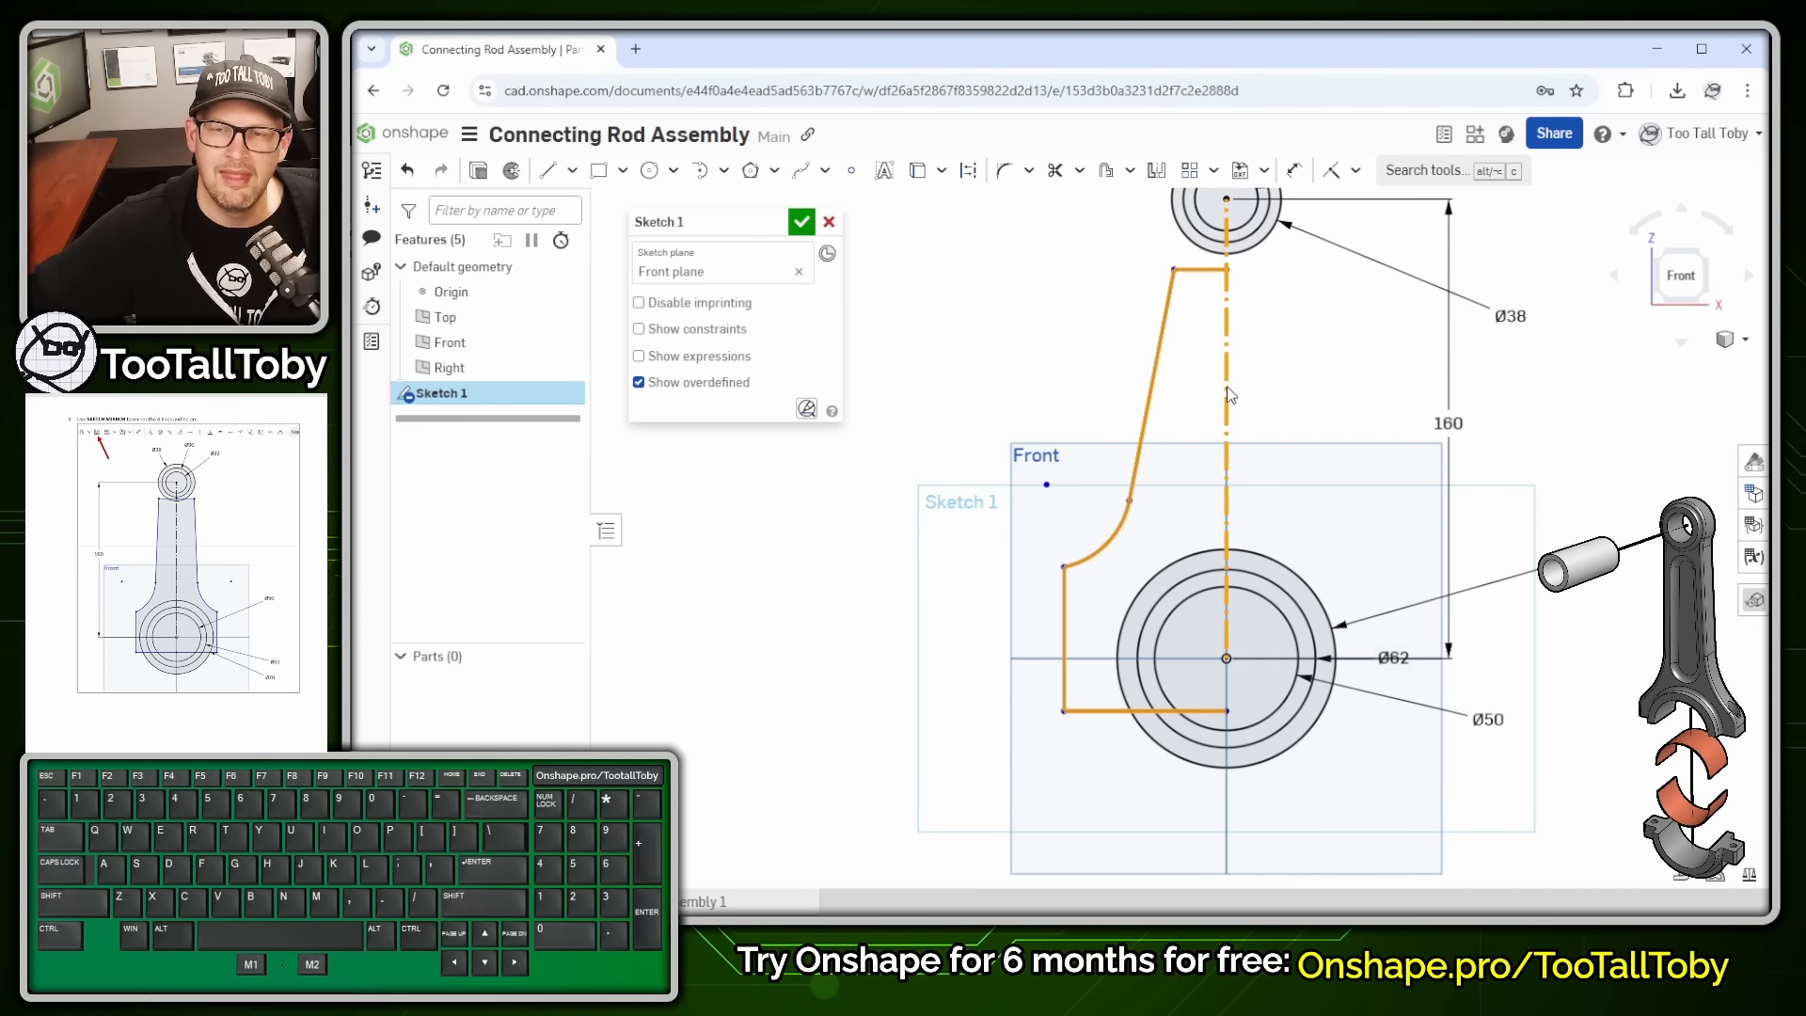
left_click(1157, 186)
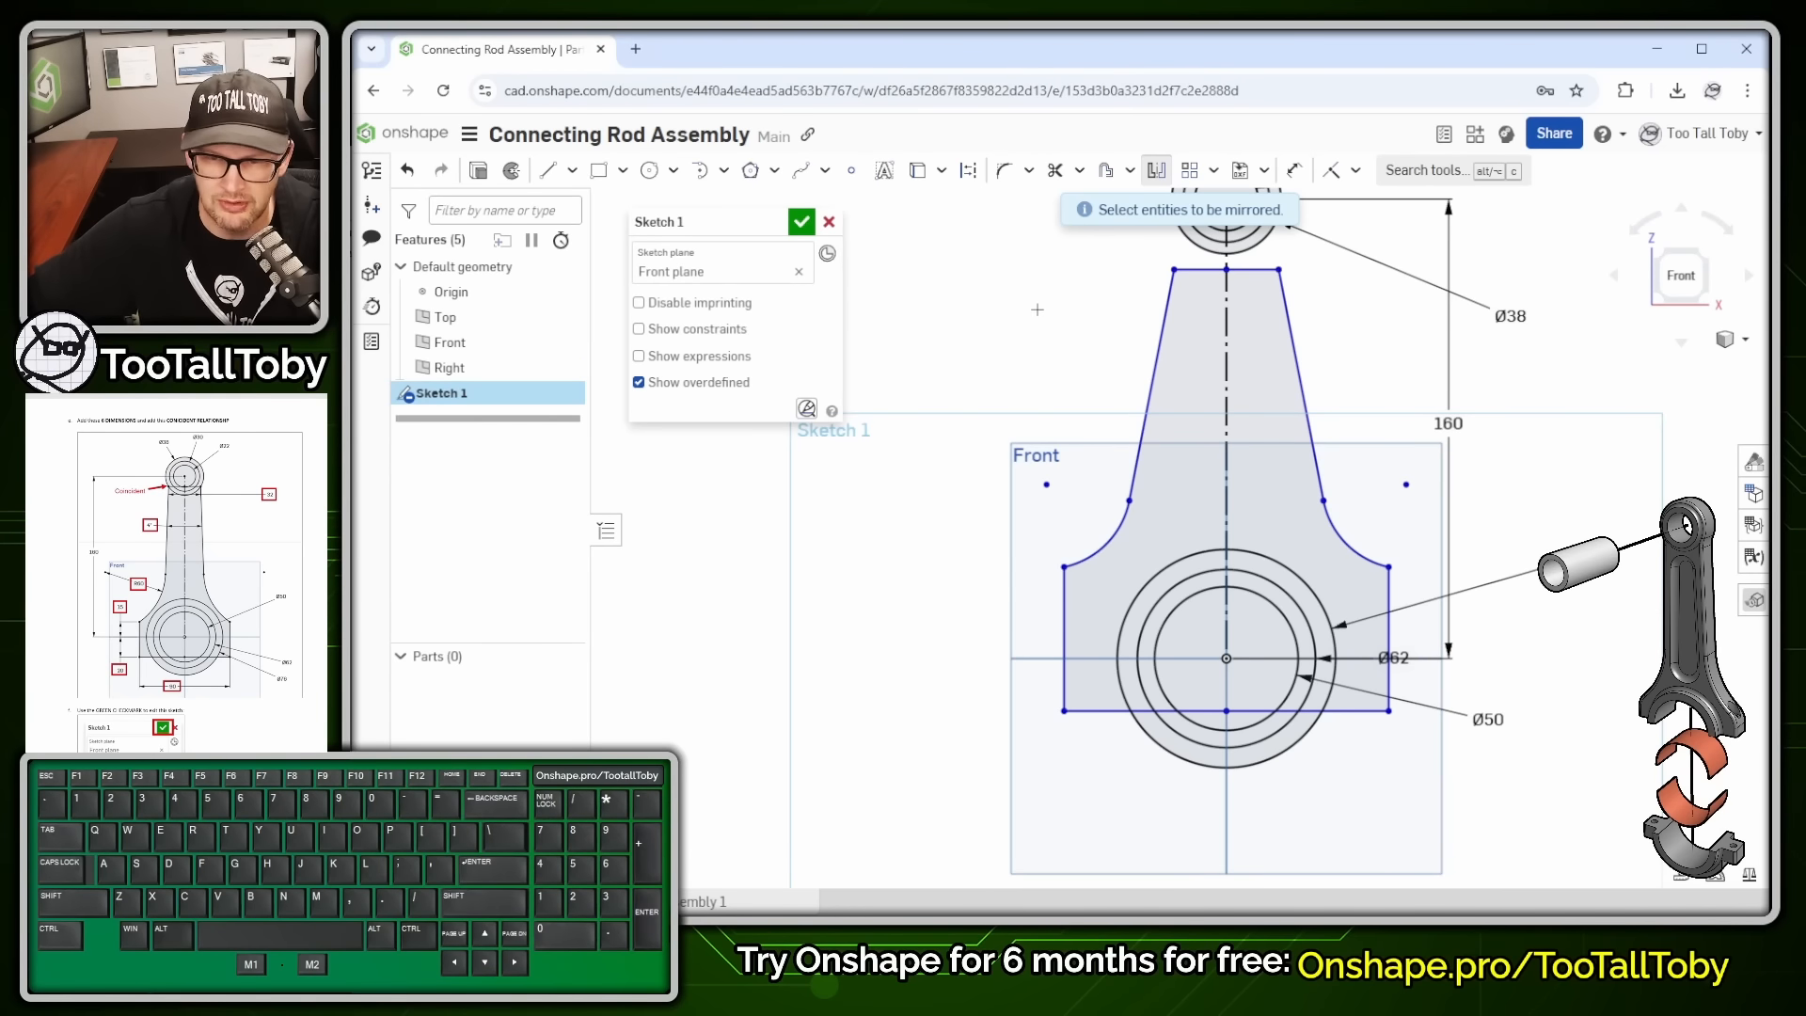
key("s")
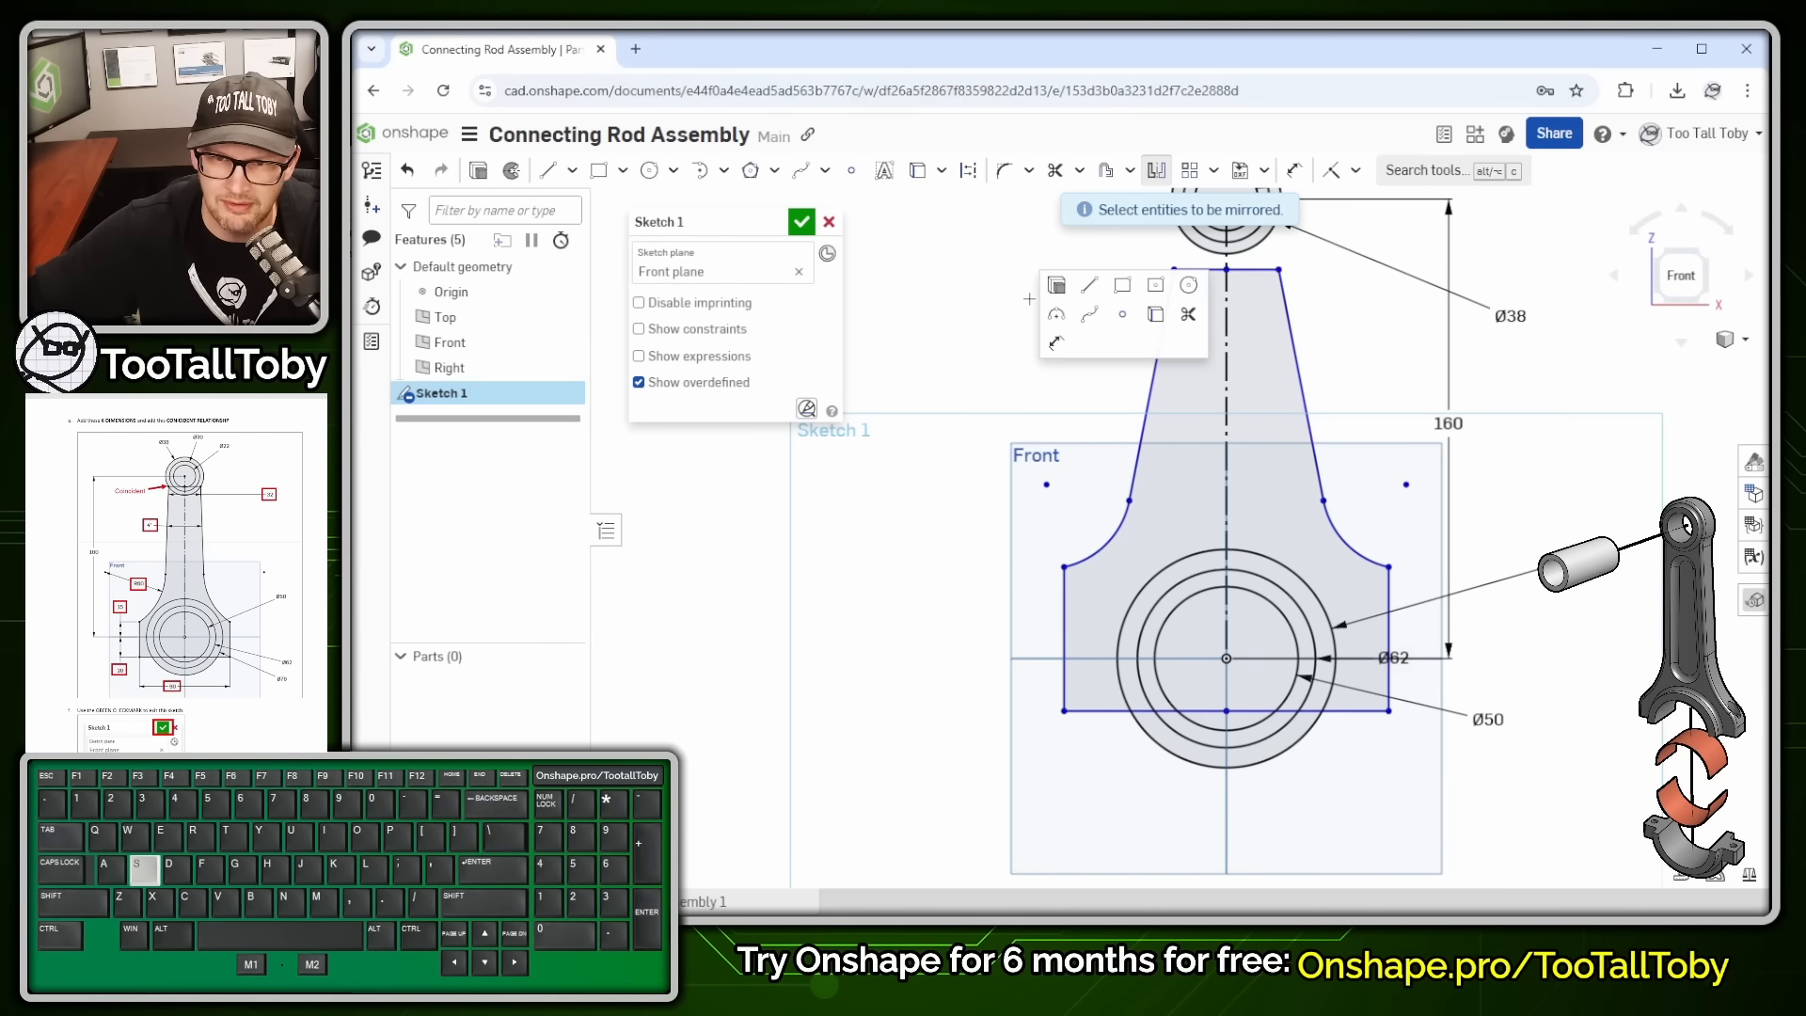
left_click(1055, 348)
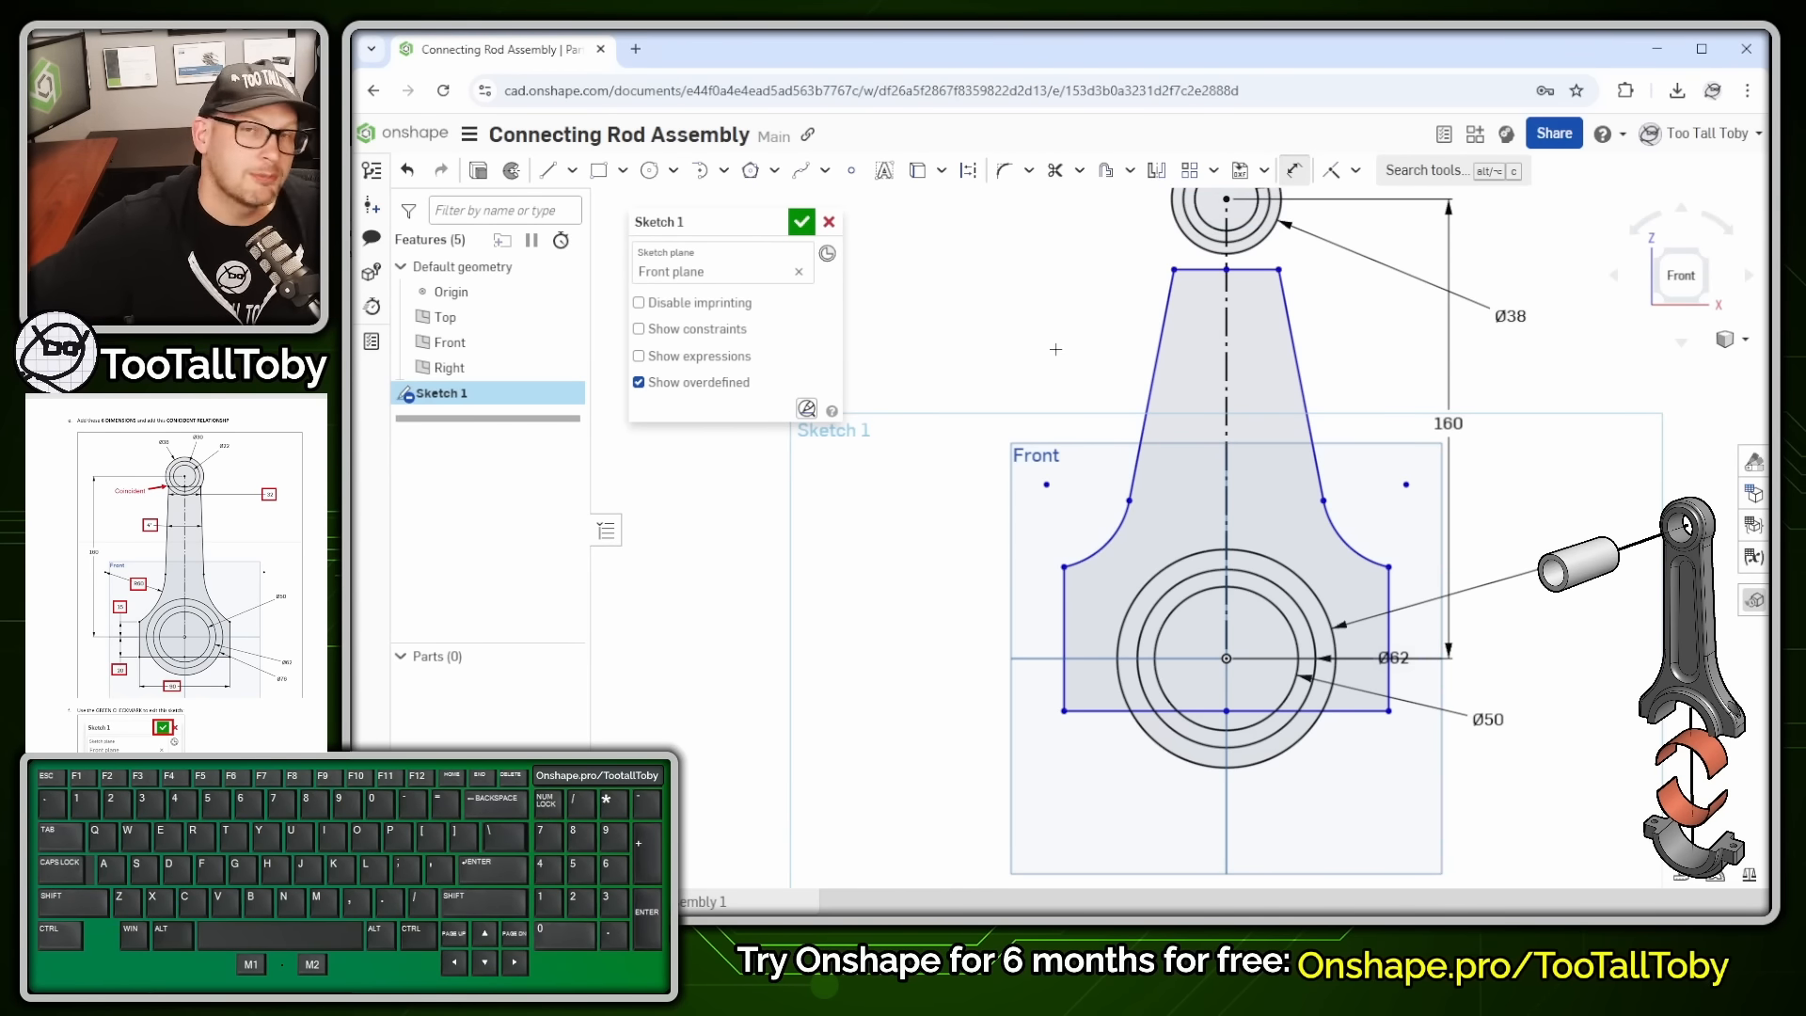
- Dimension the bottom edge 20 below the horizontal centreline and the arc's start corner 15 above it
left_click(1029, 659)
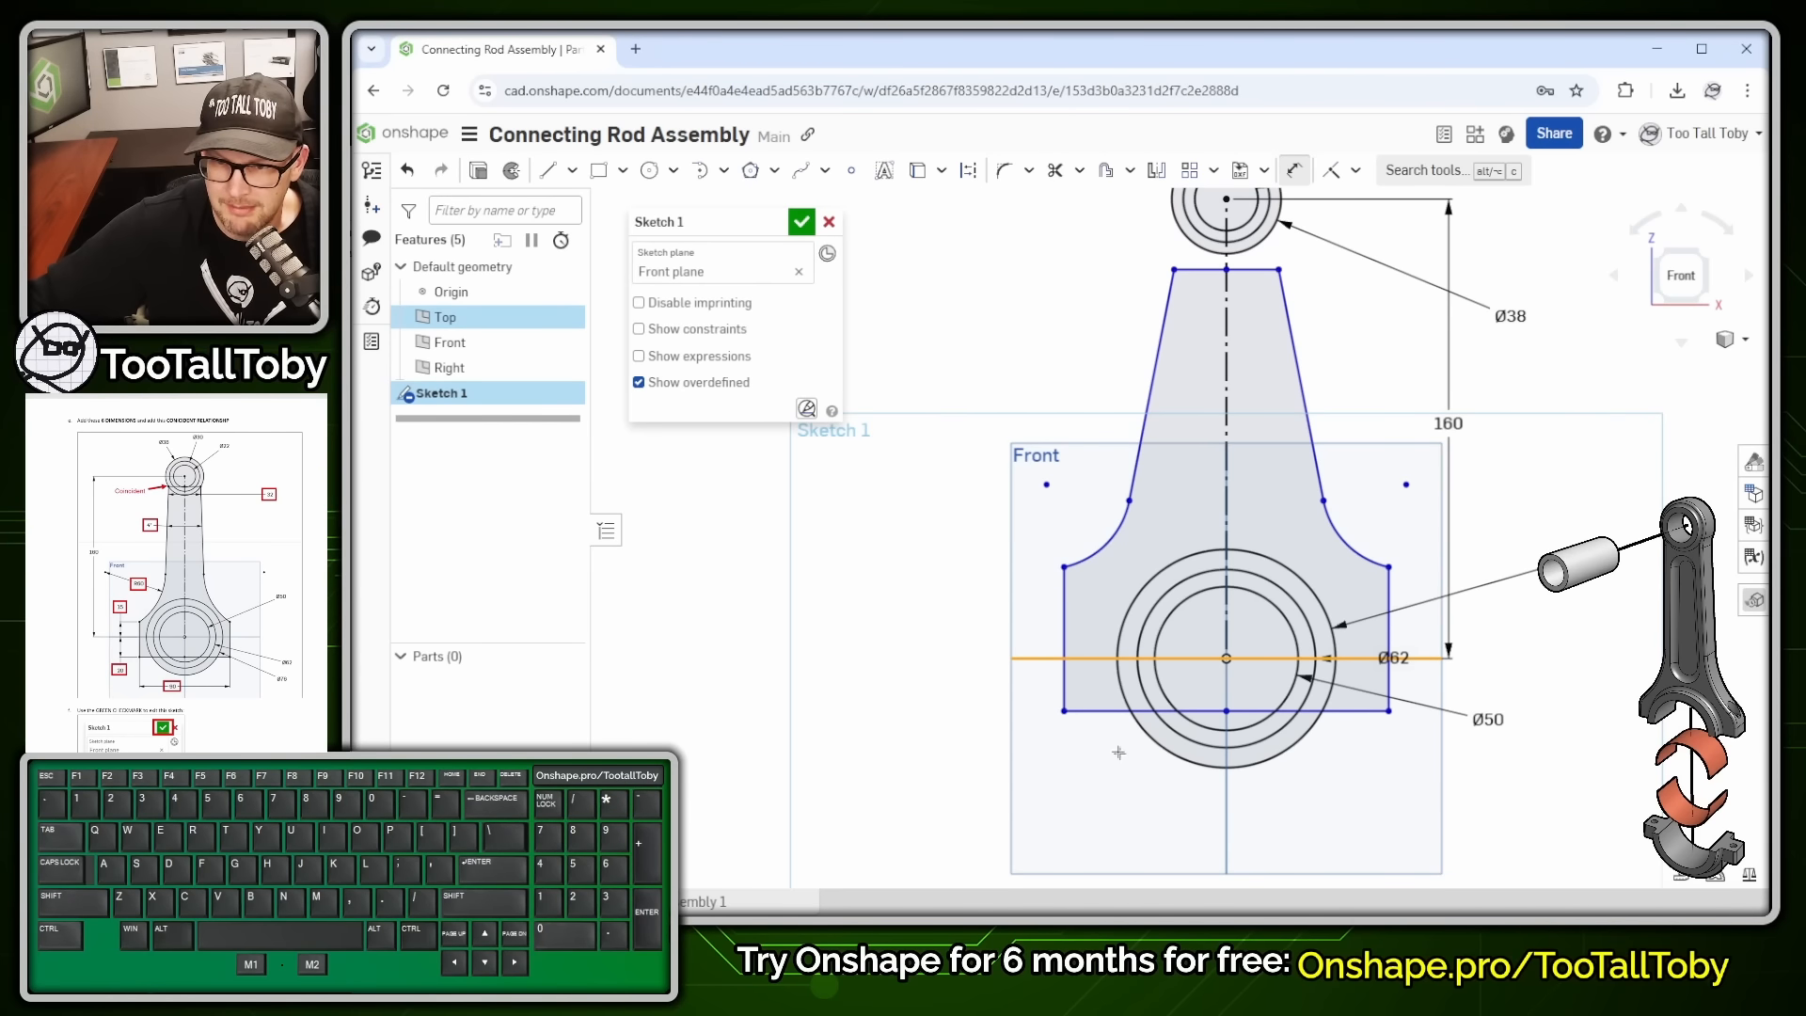
left_click(1072, 710)
left_click(949, 772)
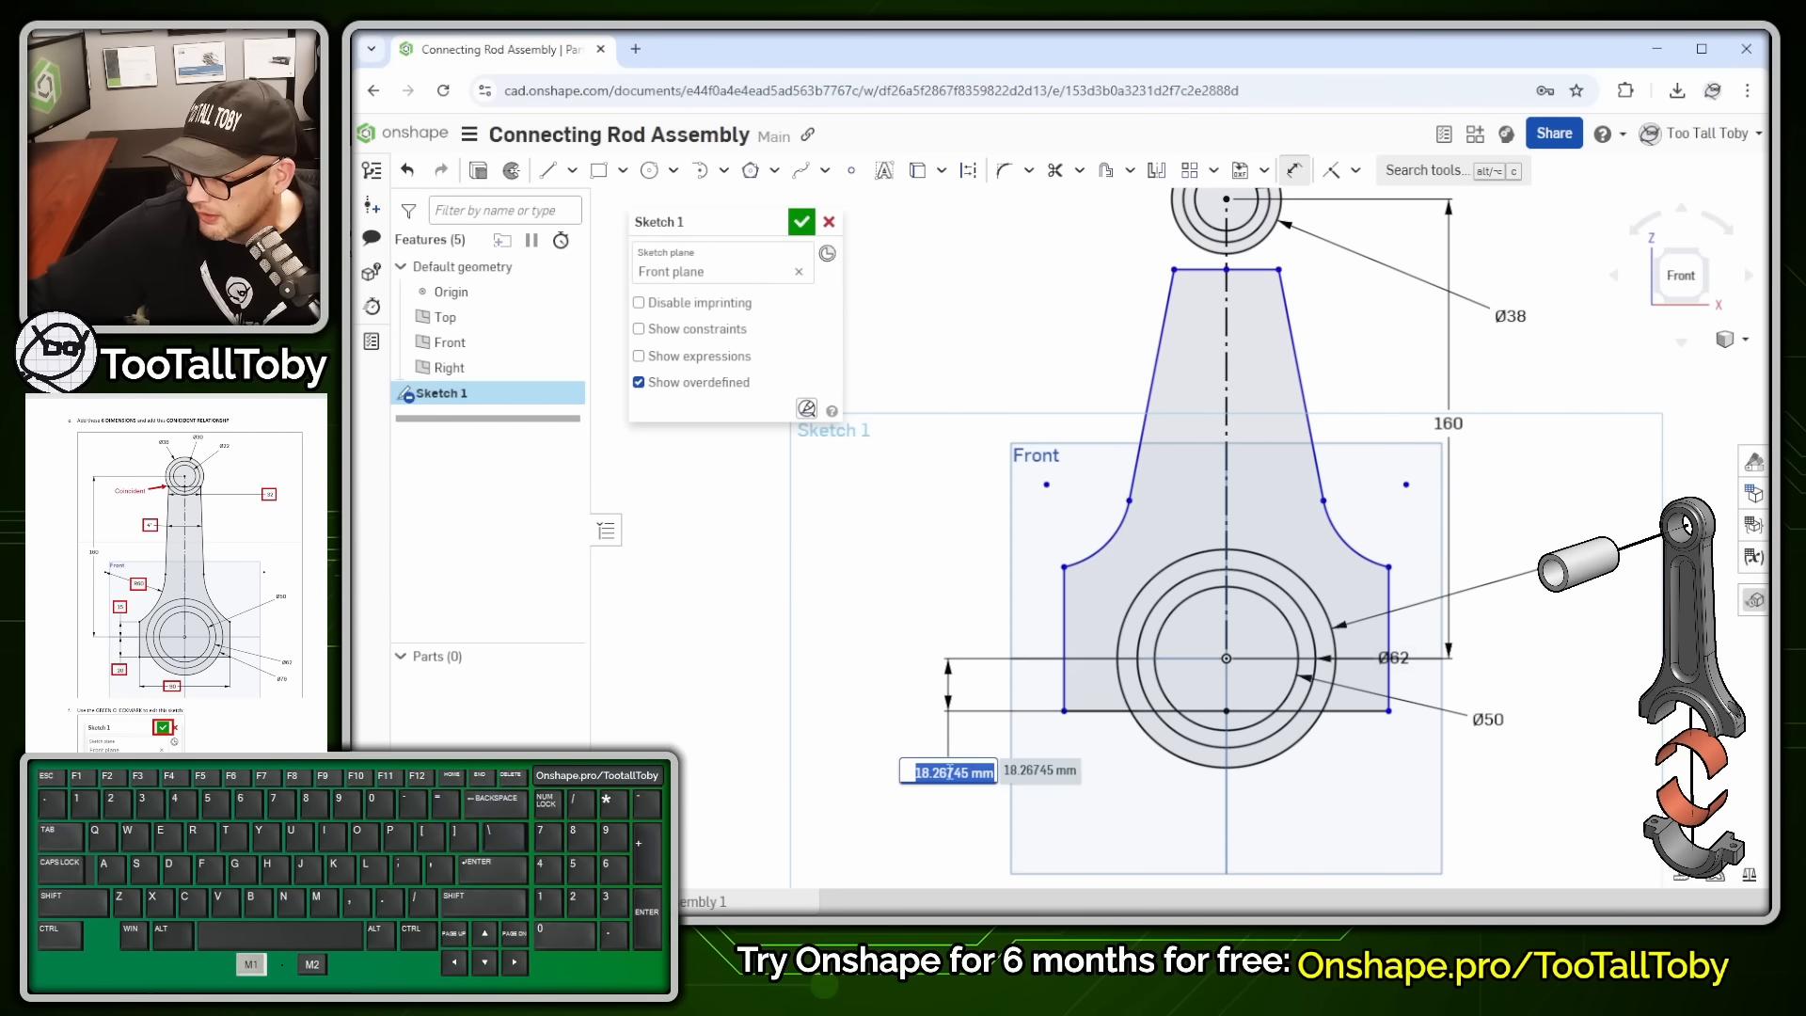
type("20")
key("Return")
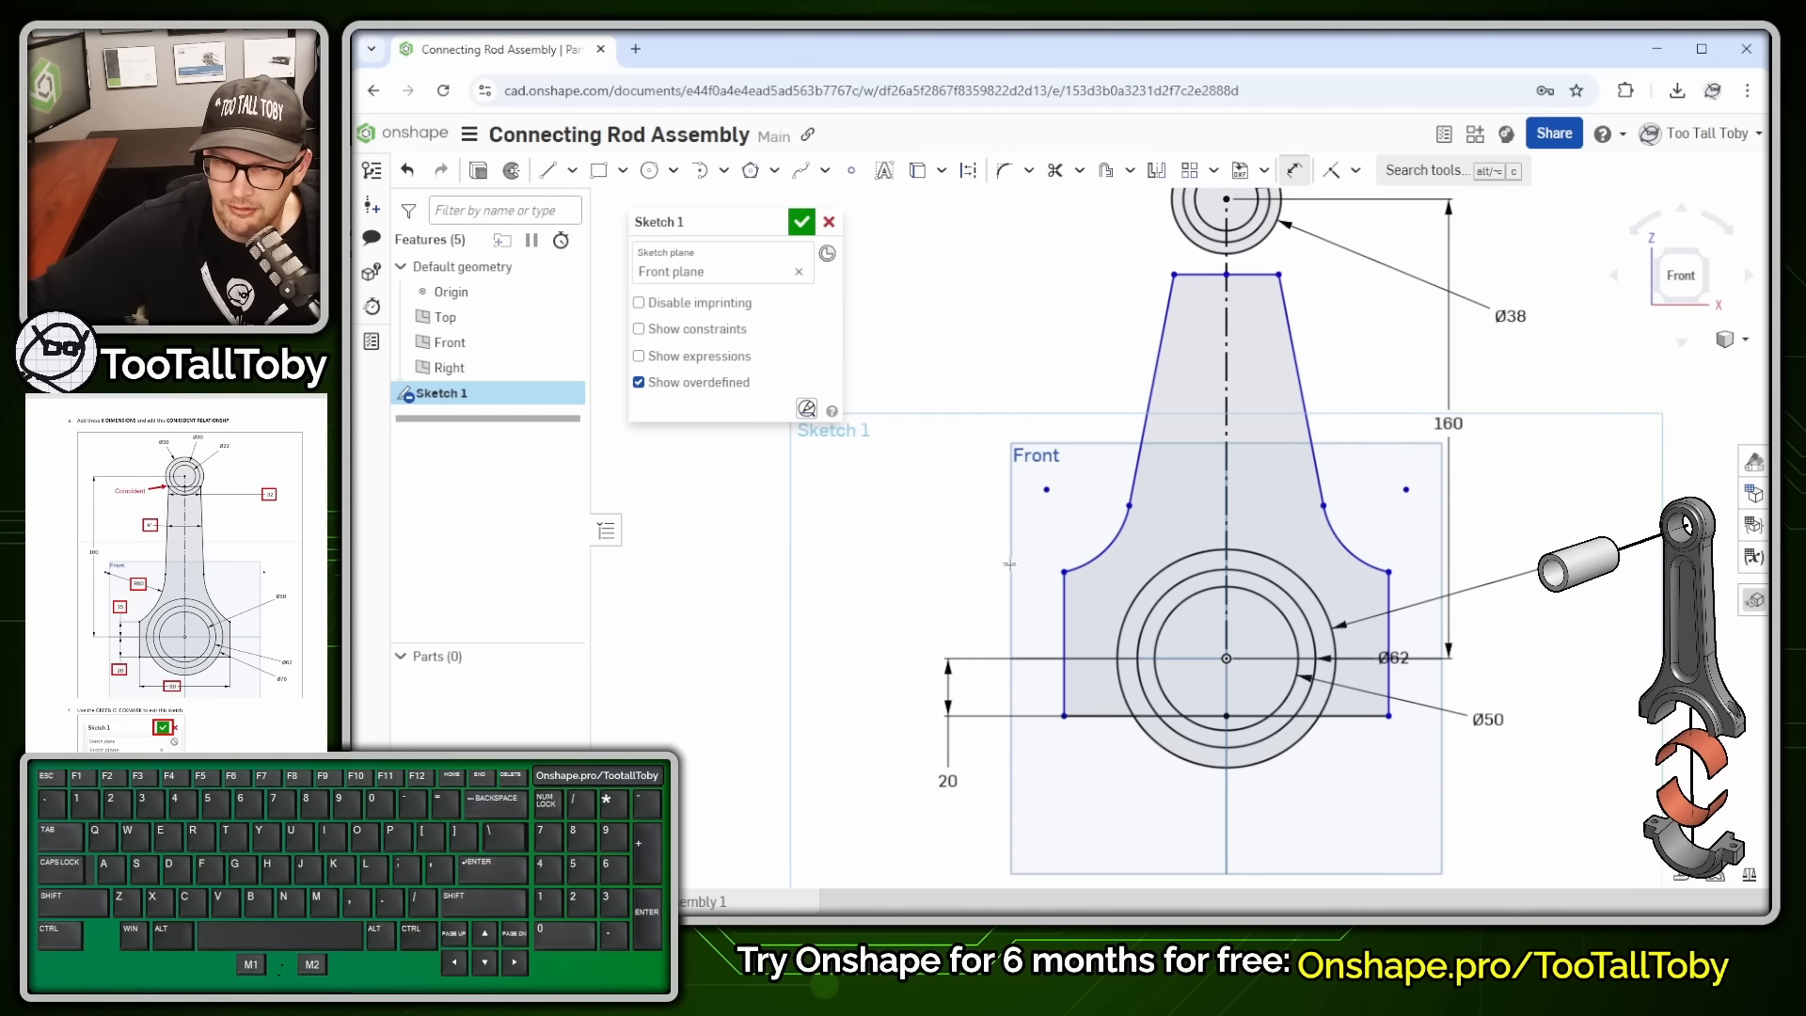
left_click(1025, 665)
left_click(1027, 658)
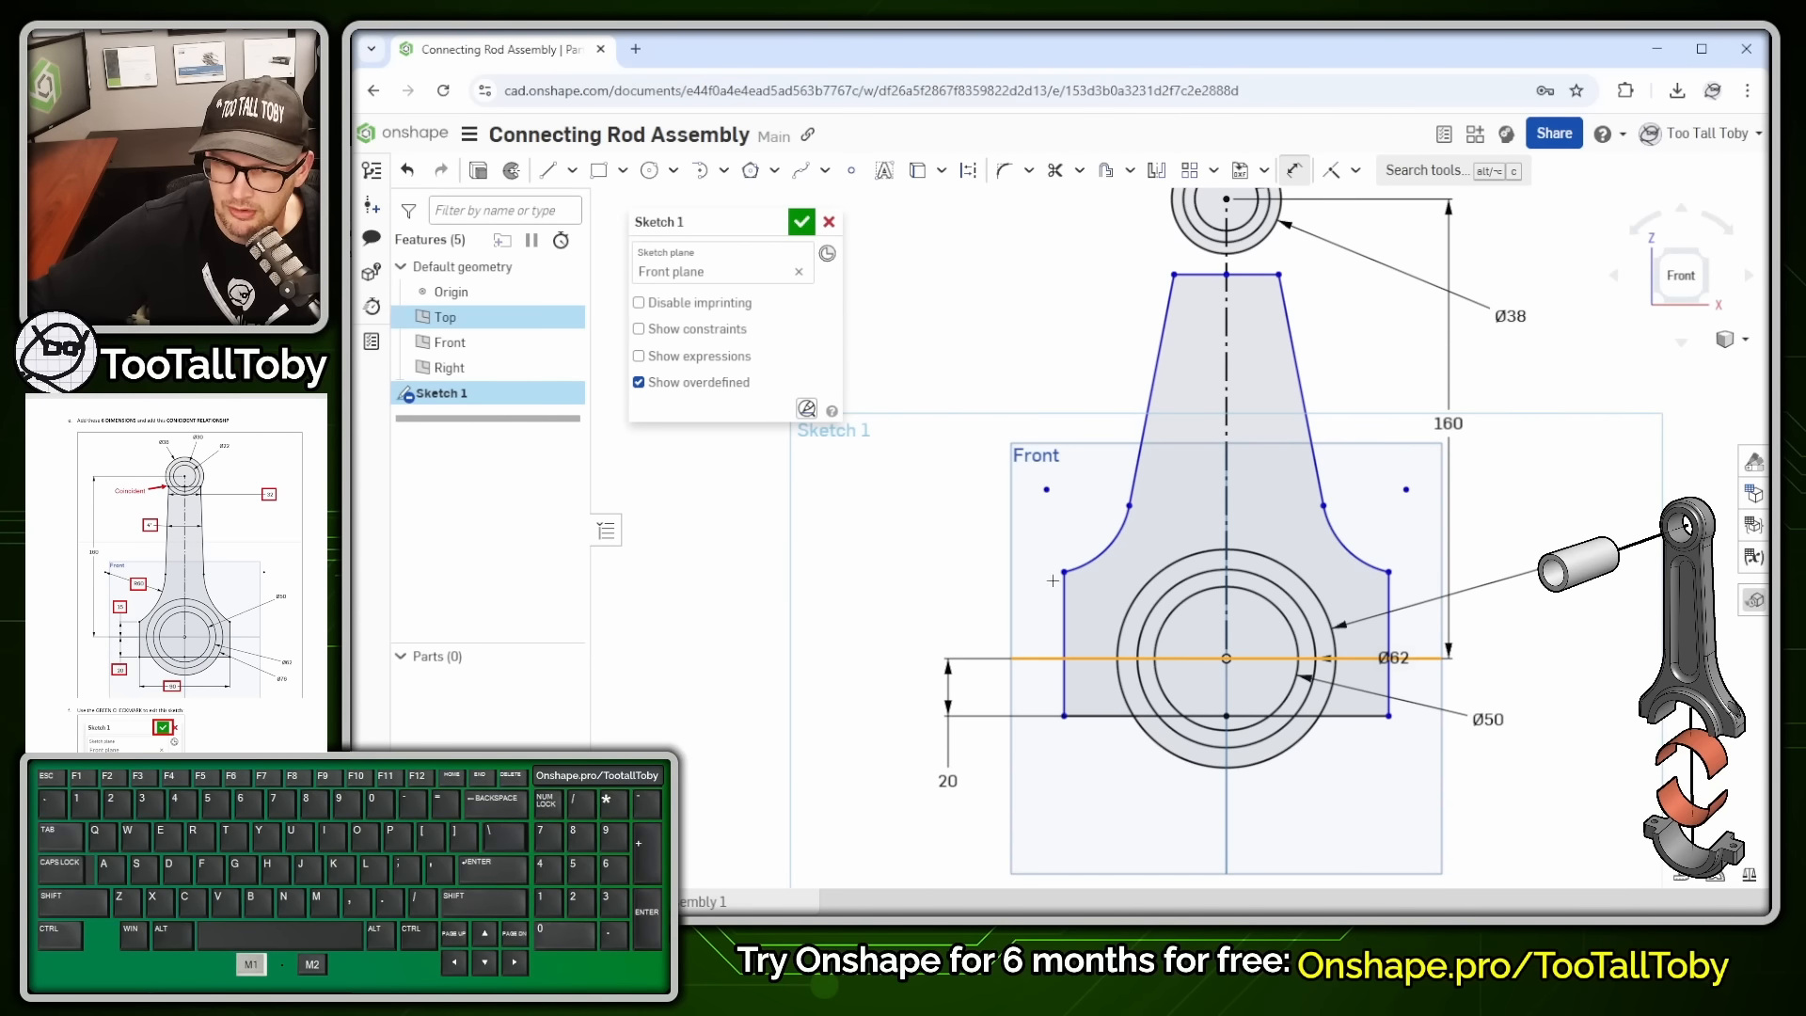
left_click(1063, 571)
left_click(943, 524)
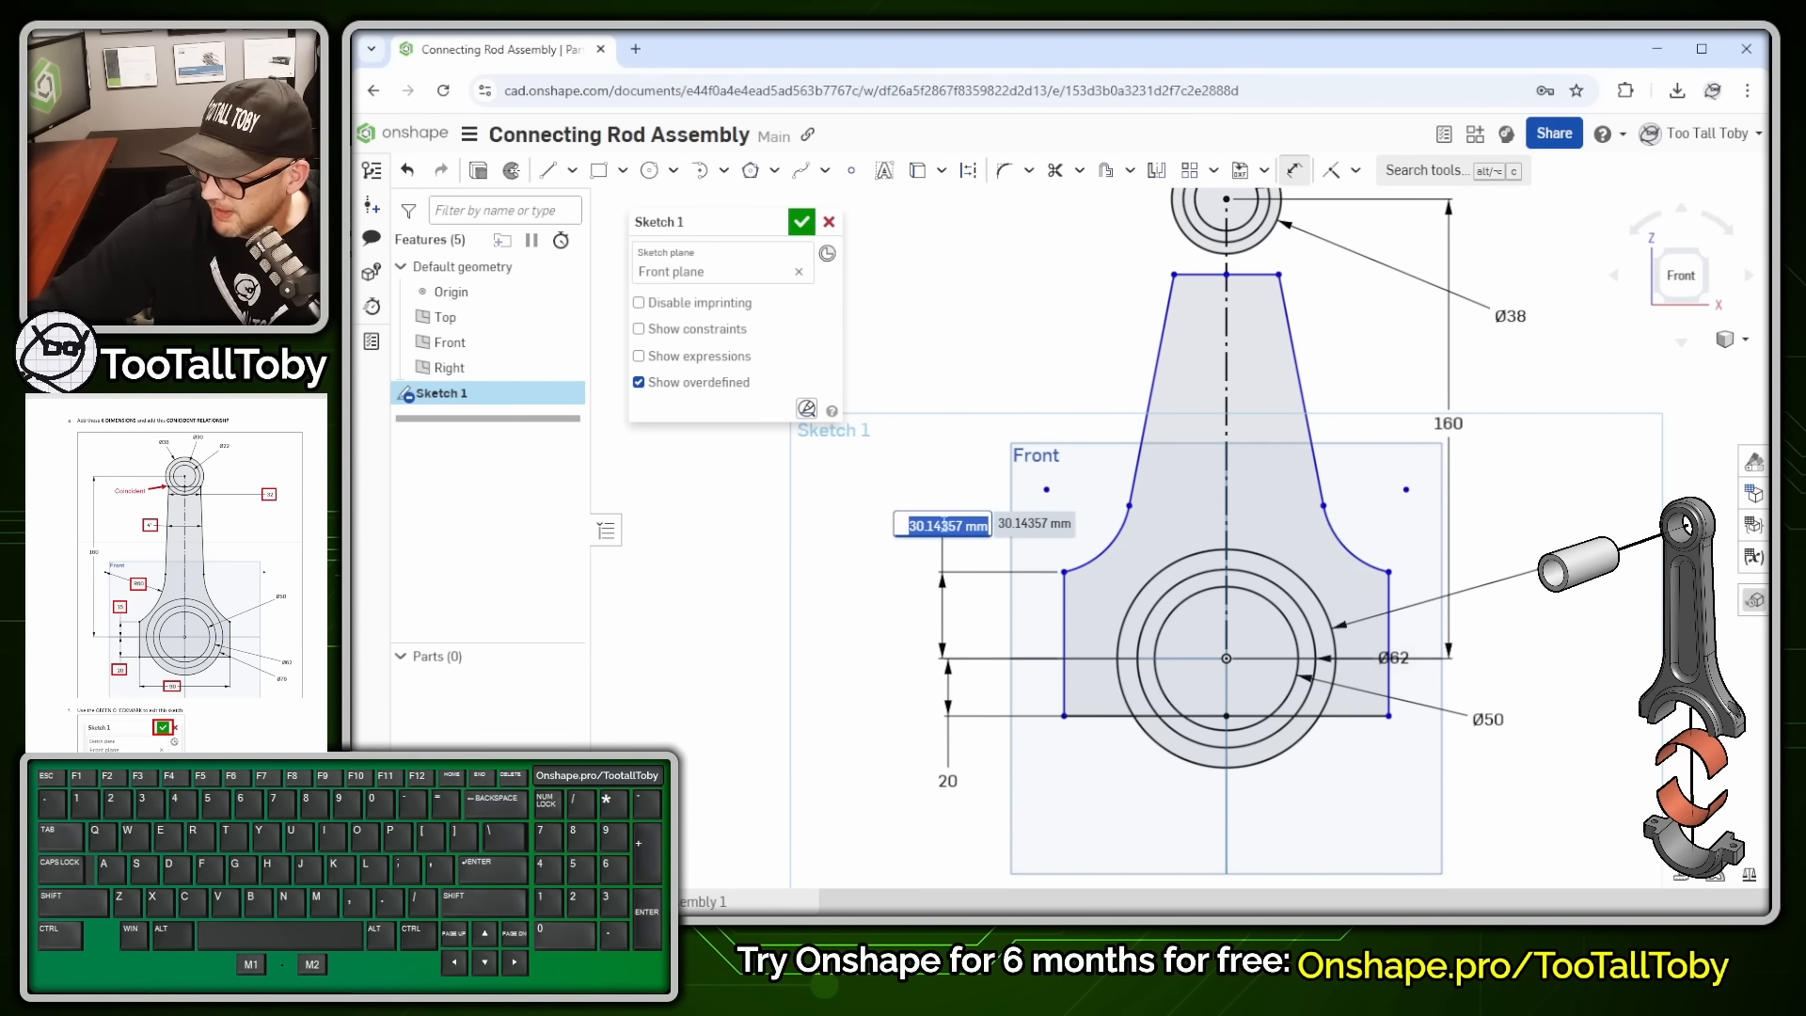
type("15")
key("Return")
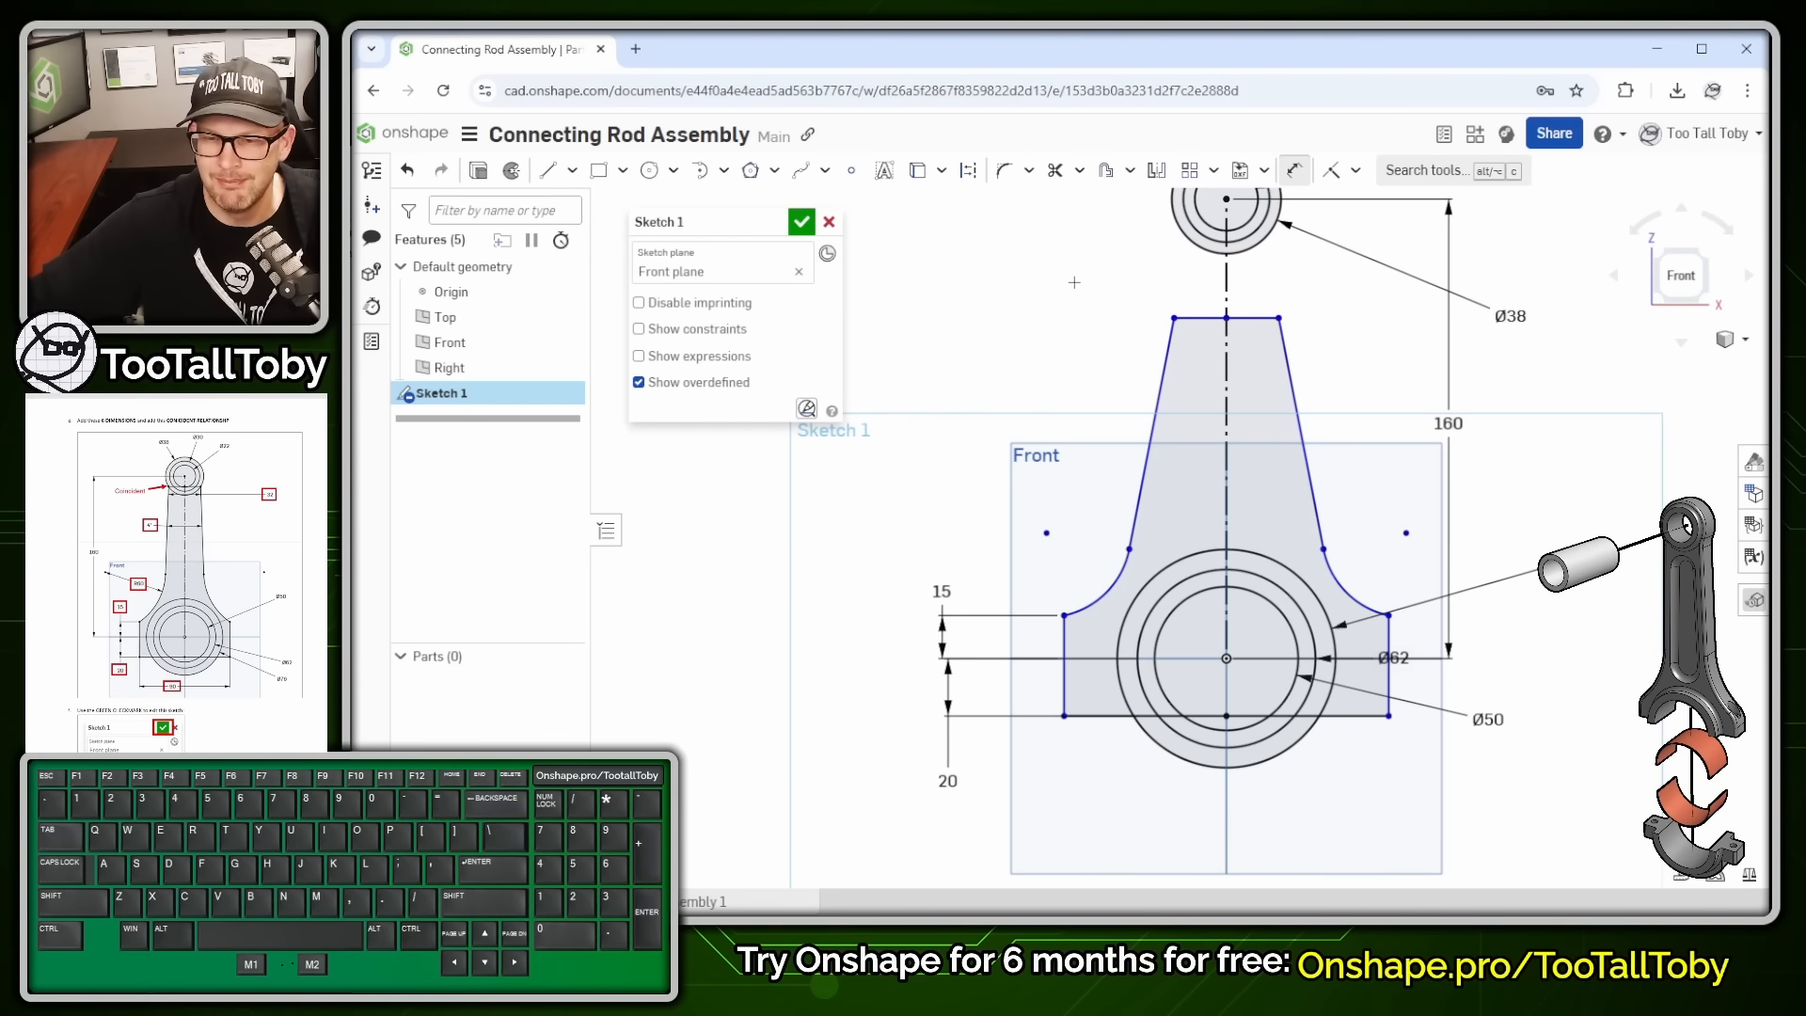
- Set the width between the vertical sides to 90 and the left fillet arc radius to R60
left_click(1064, 675)
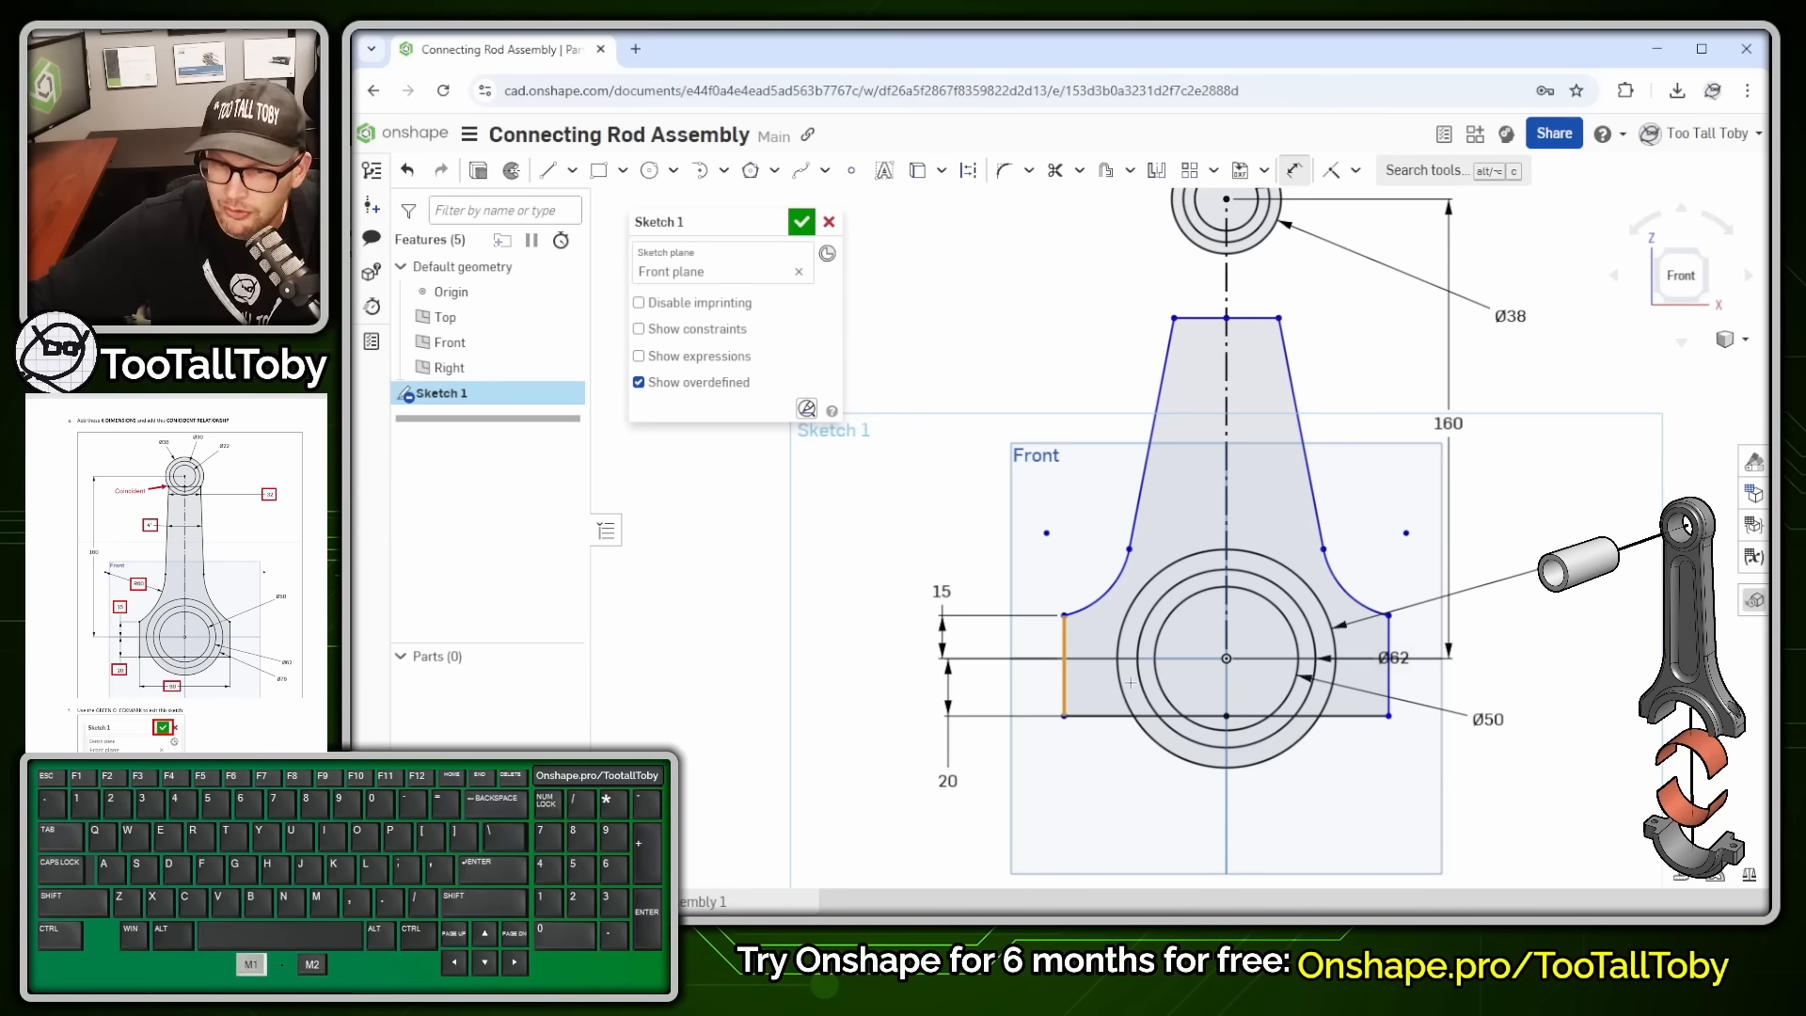
left_click(1389, 668)
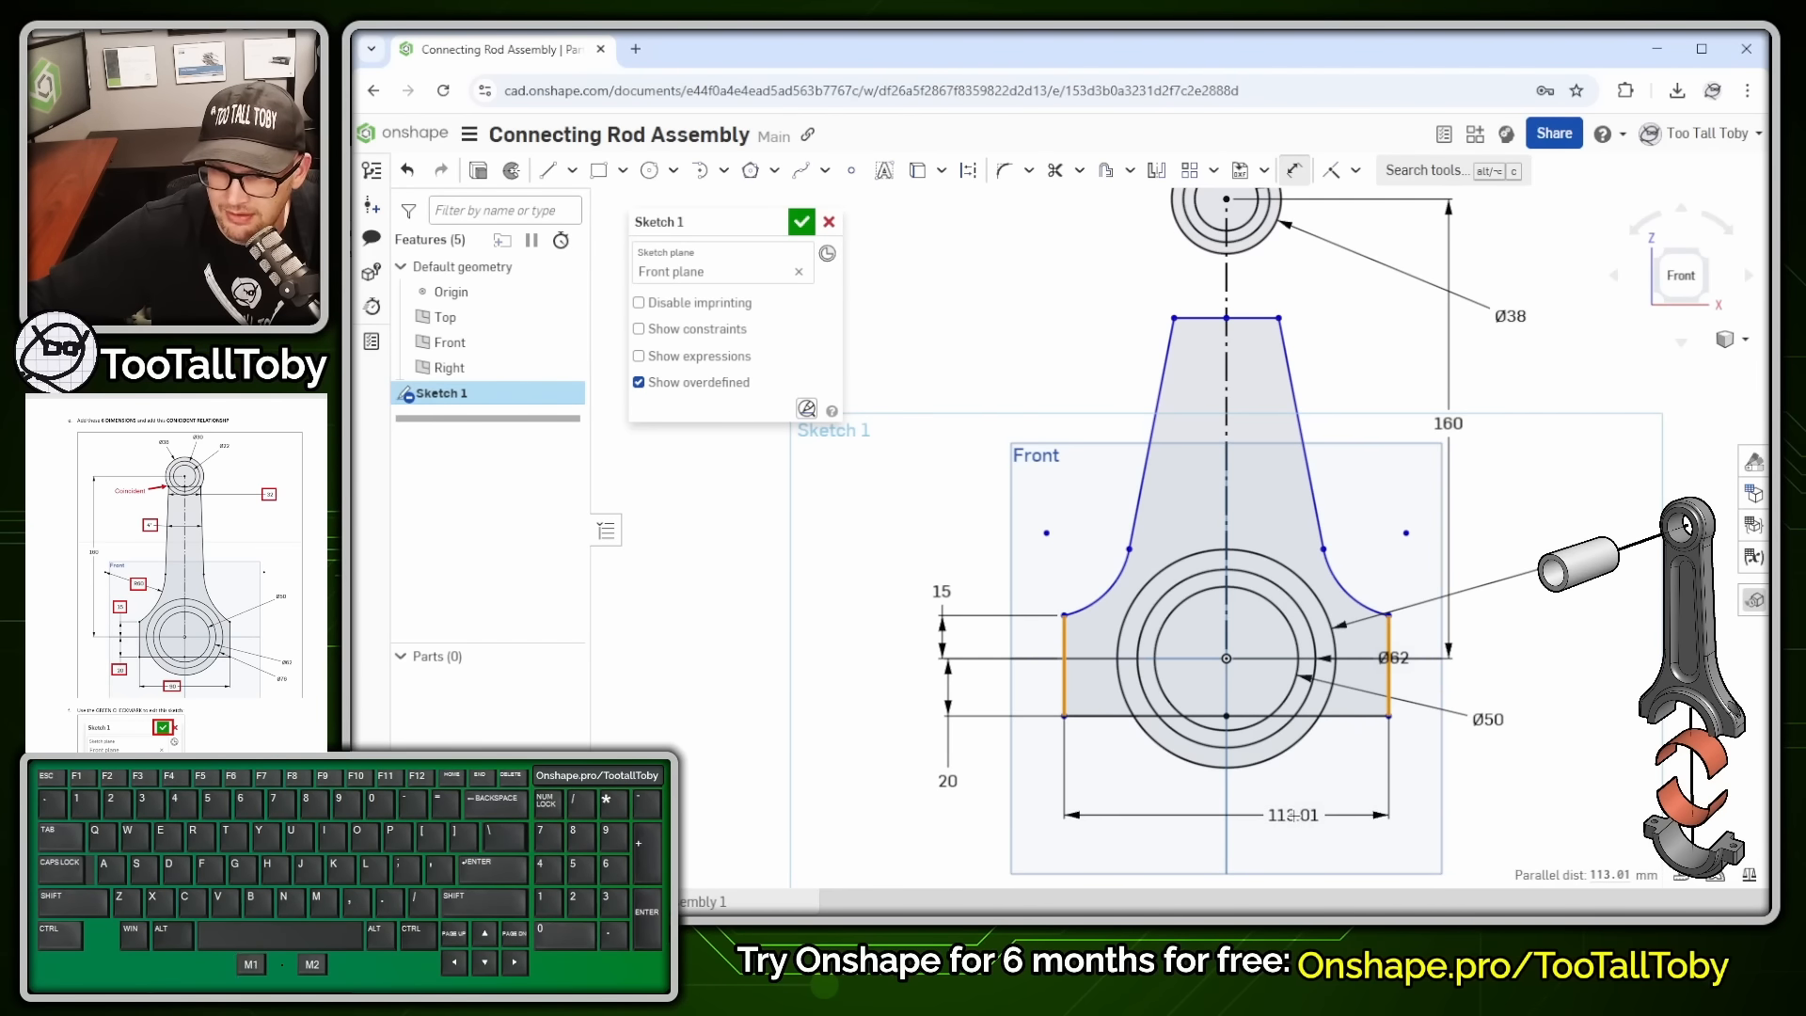
left_click(1293, 815)
type("90")
key("Return")
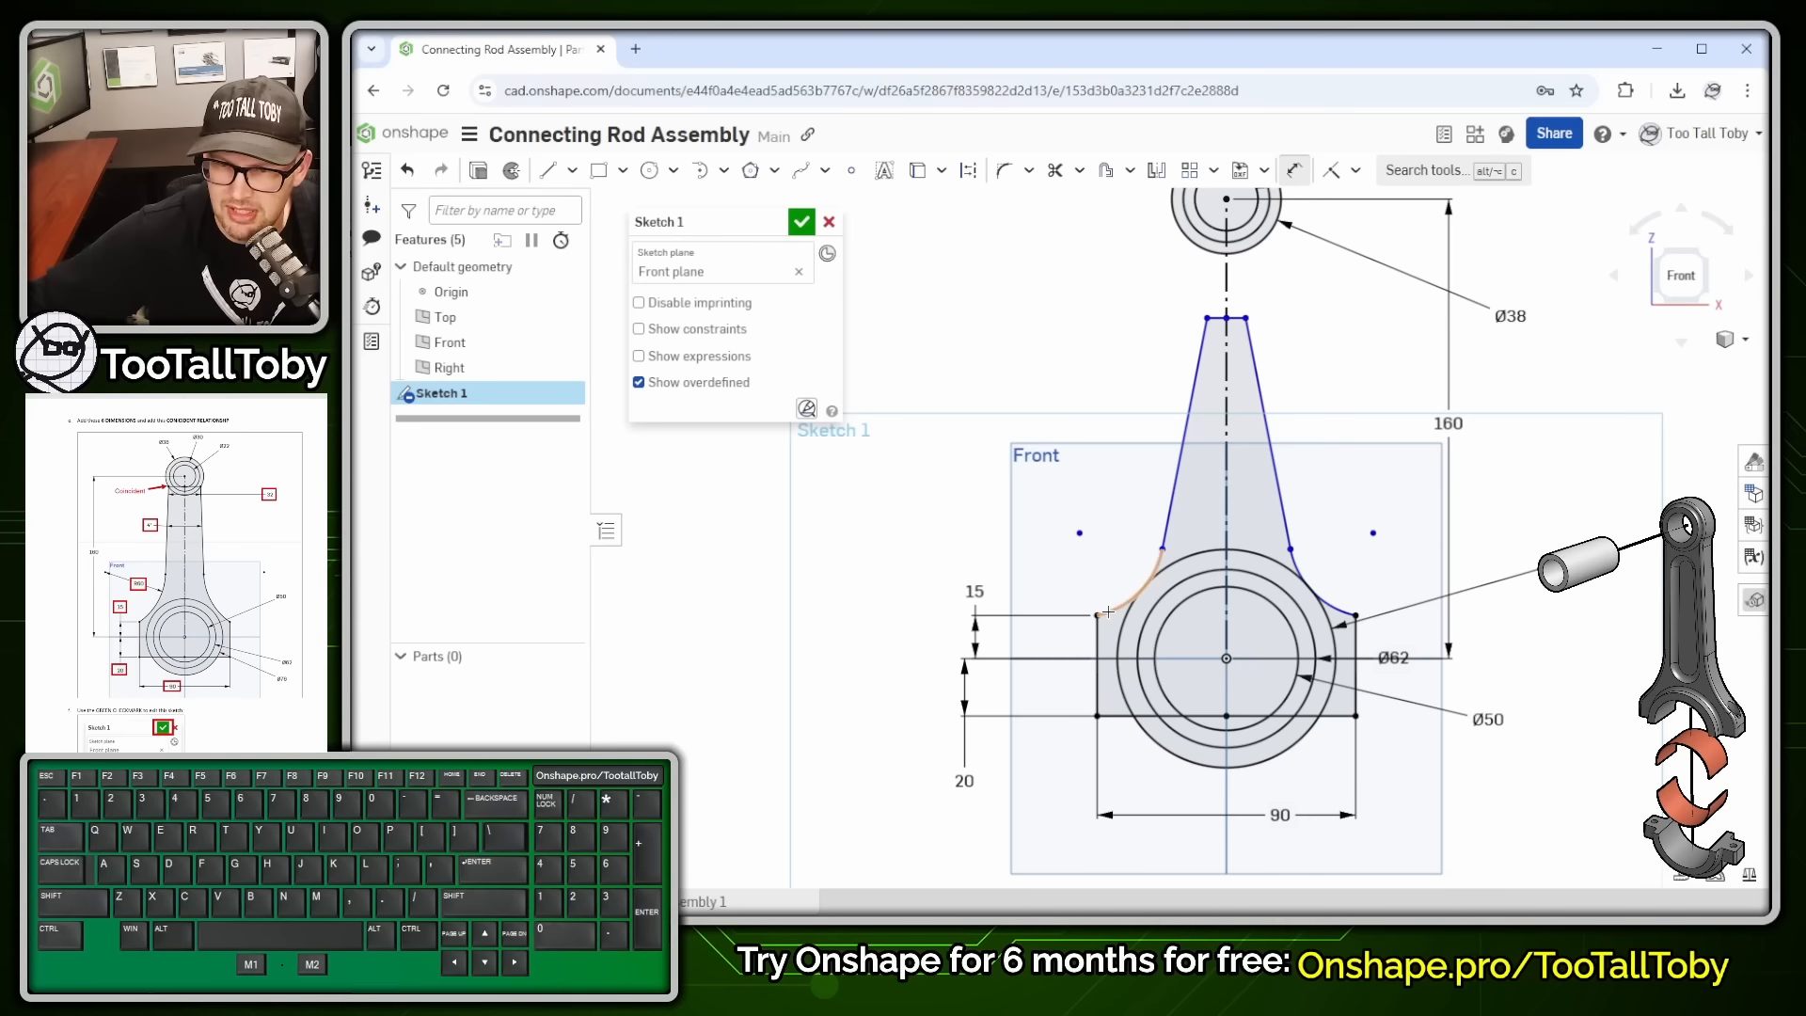
left_click(1108, 612)
left_click(1126, 568)
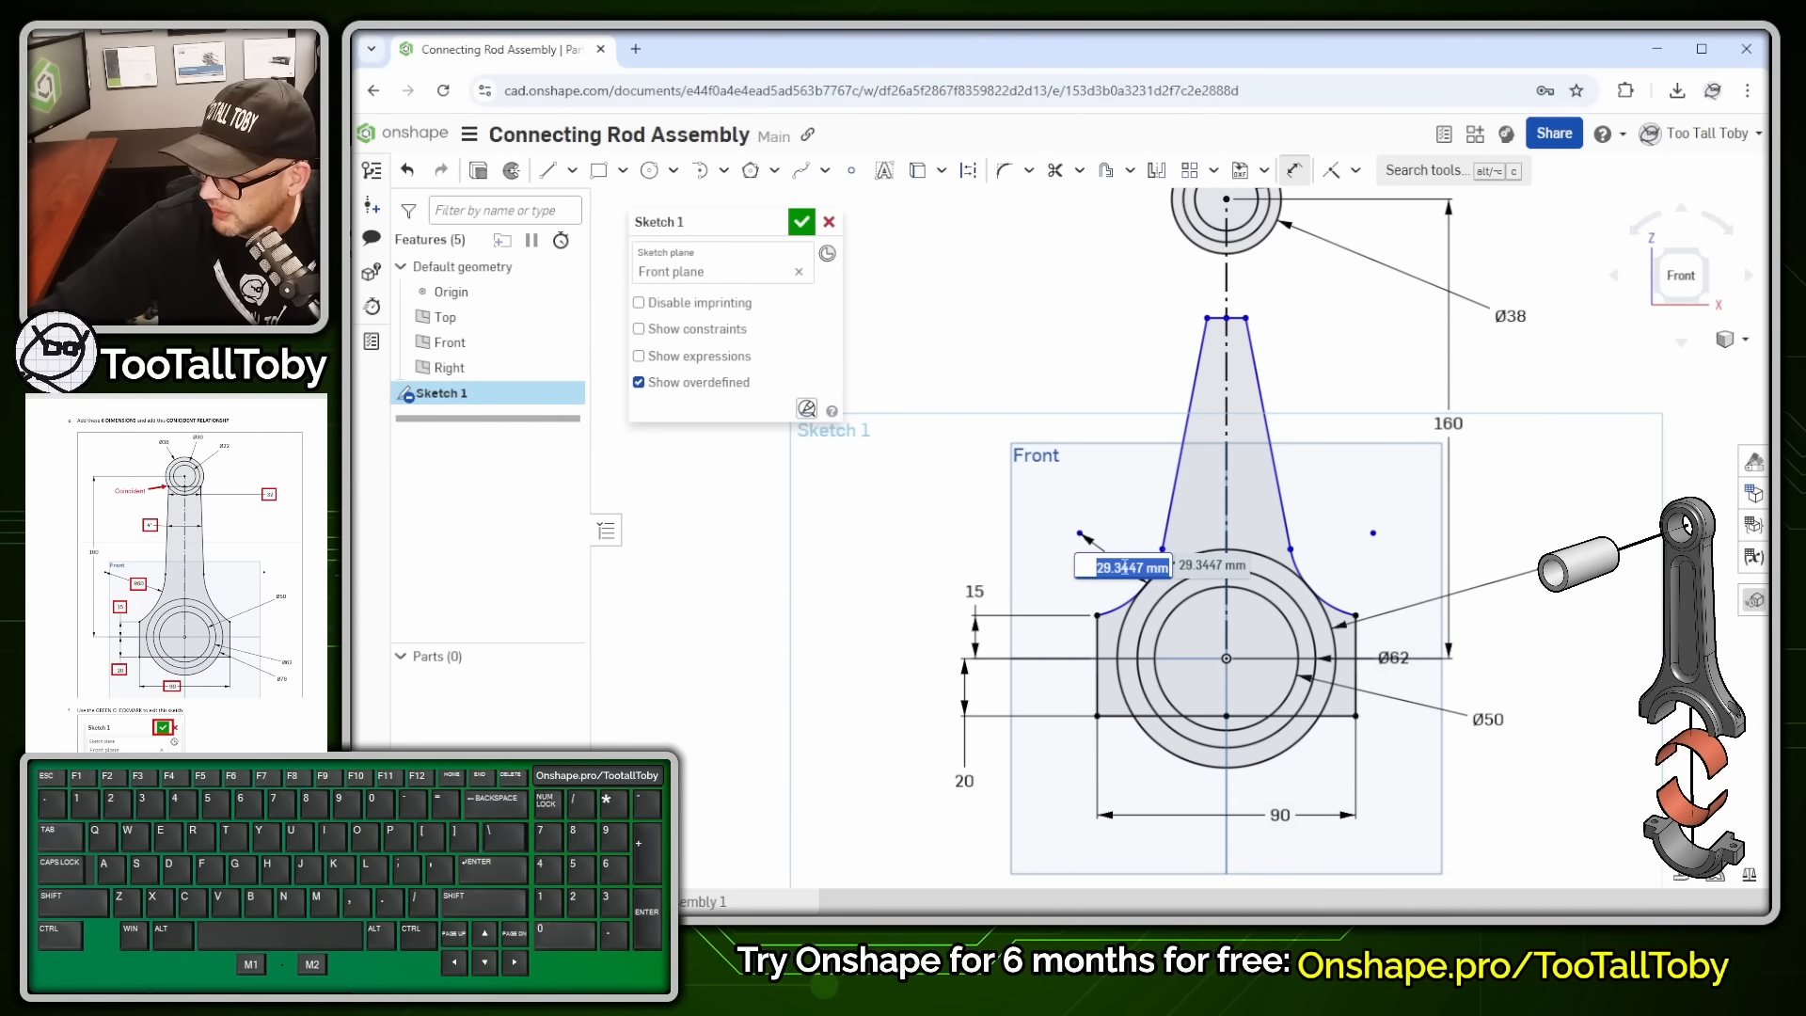
type("60")
key("Return")
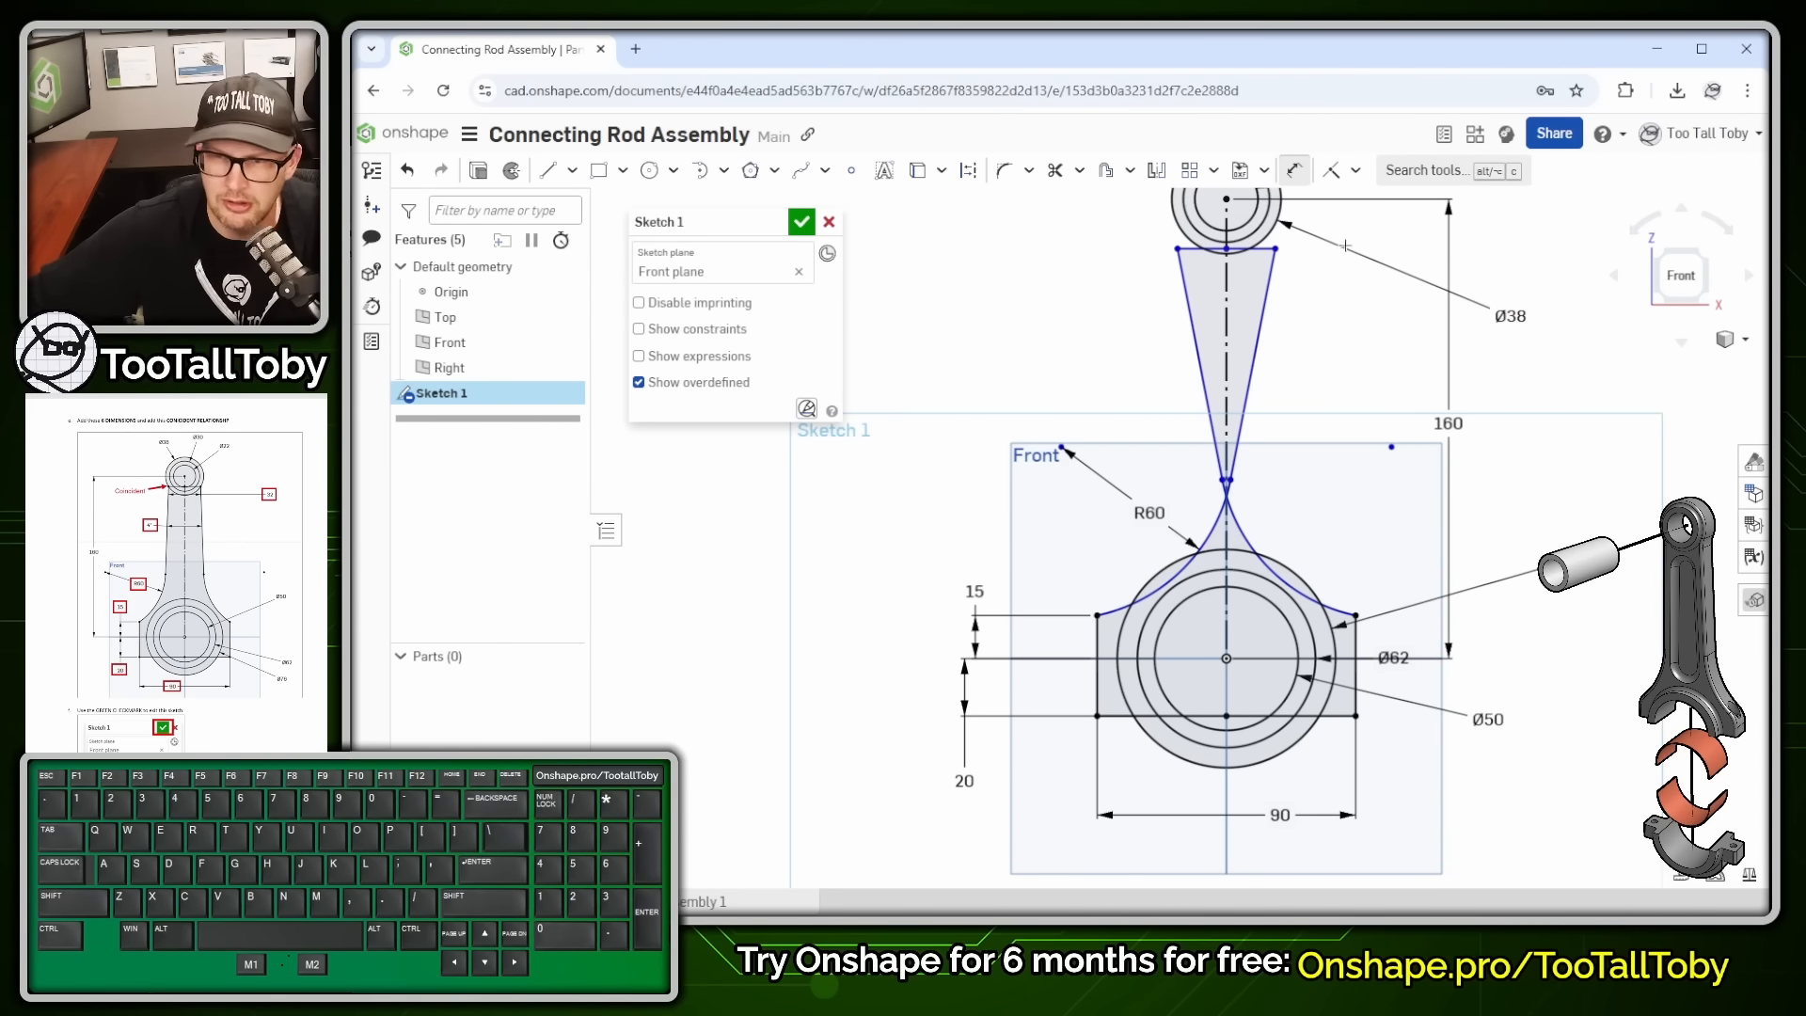
- Drag the taper's top-left endpoint so the sides rise from the R60 fillets toward the small end
key("alt+1")
left_click(1329, 216)
mouse_move(1384, 68)
left_mouse_down()
mouse_move(1023, 65)
mouse_move(1485, 142)
mouse_move(1366, 63)
left_mouse_up()
left_click_drag(1282, 155, 1402, 329, "ctrl+shift")
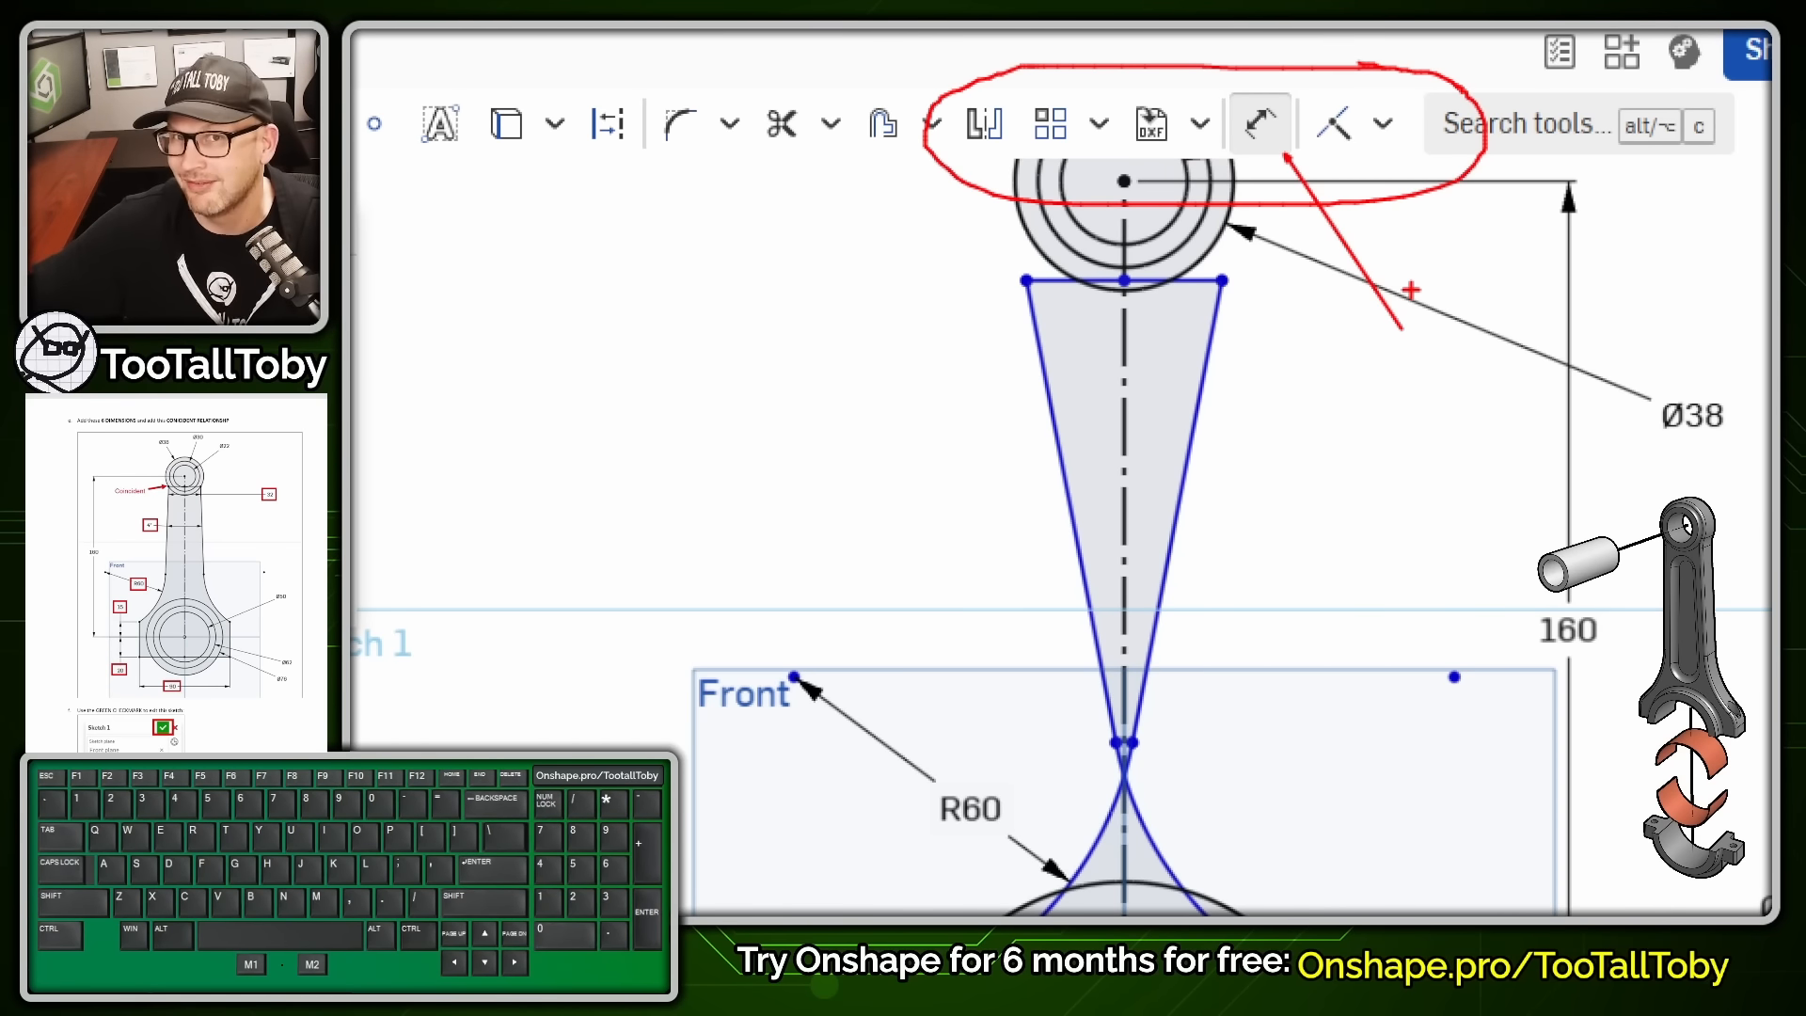
key("alt+1")
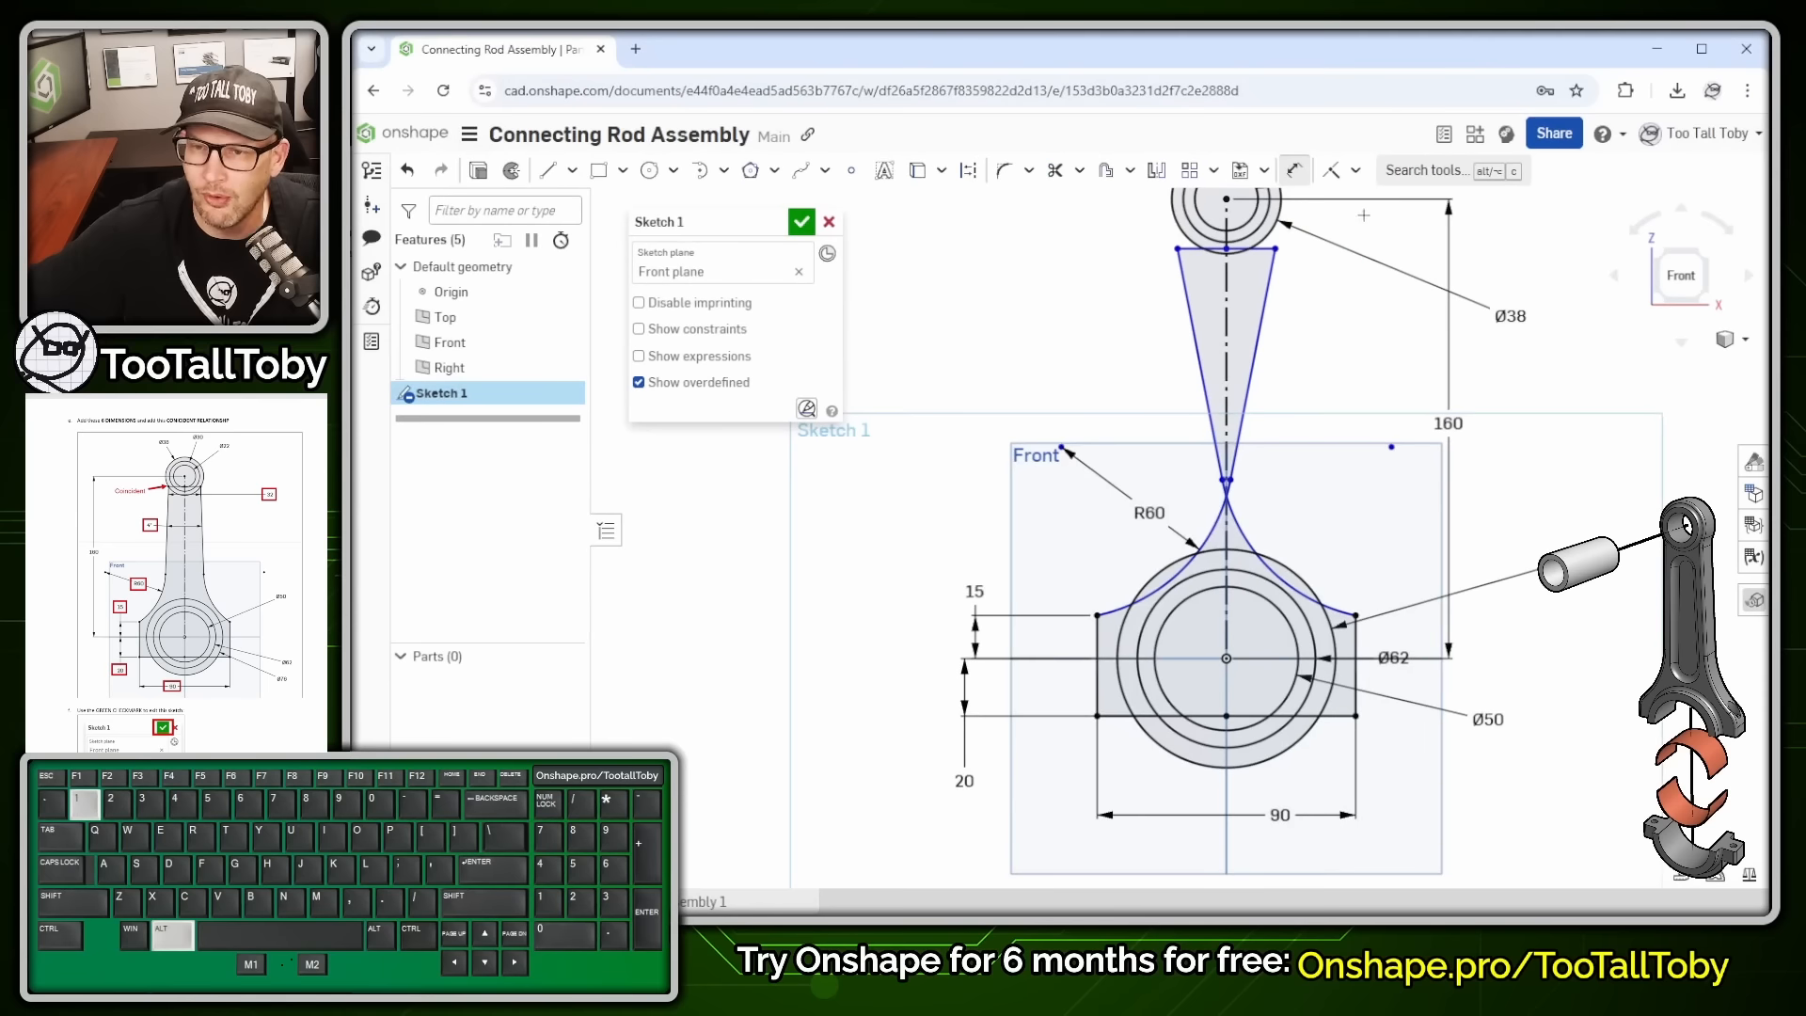
left_click(1294, 174)
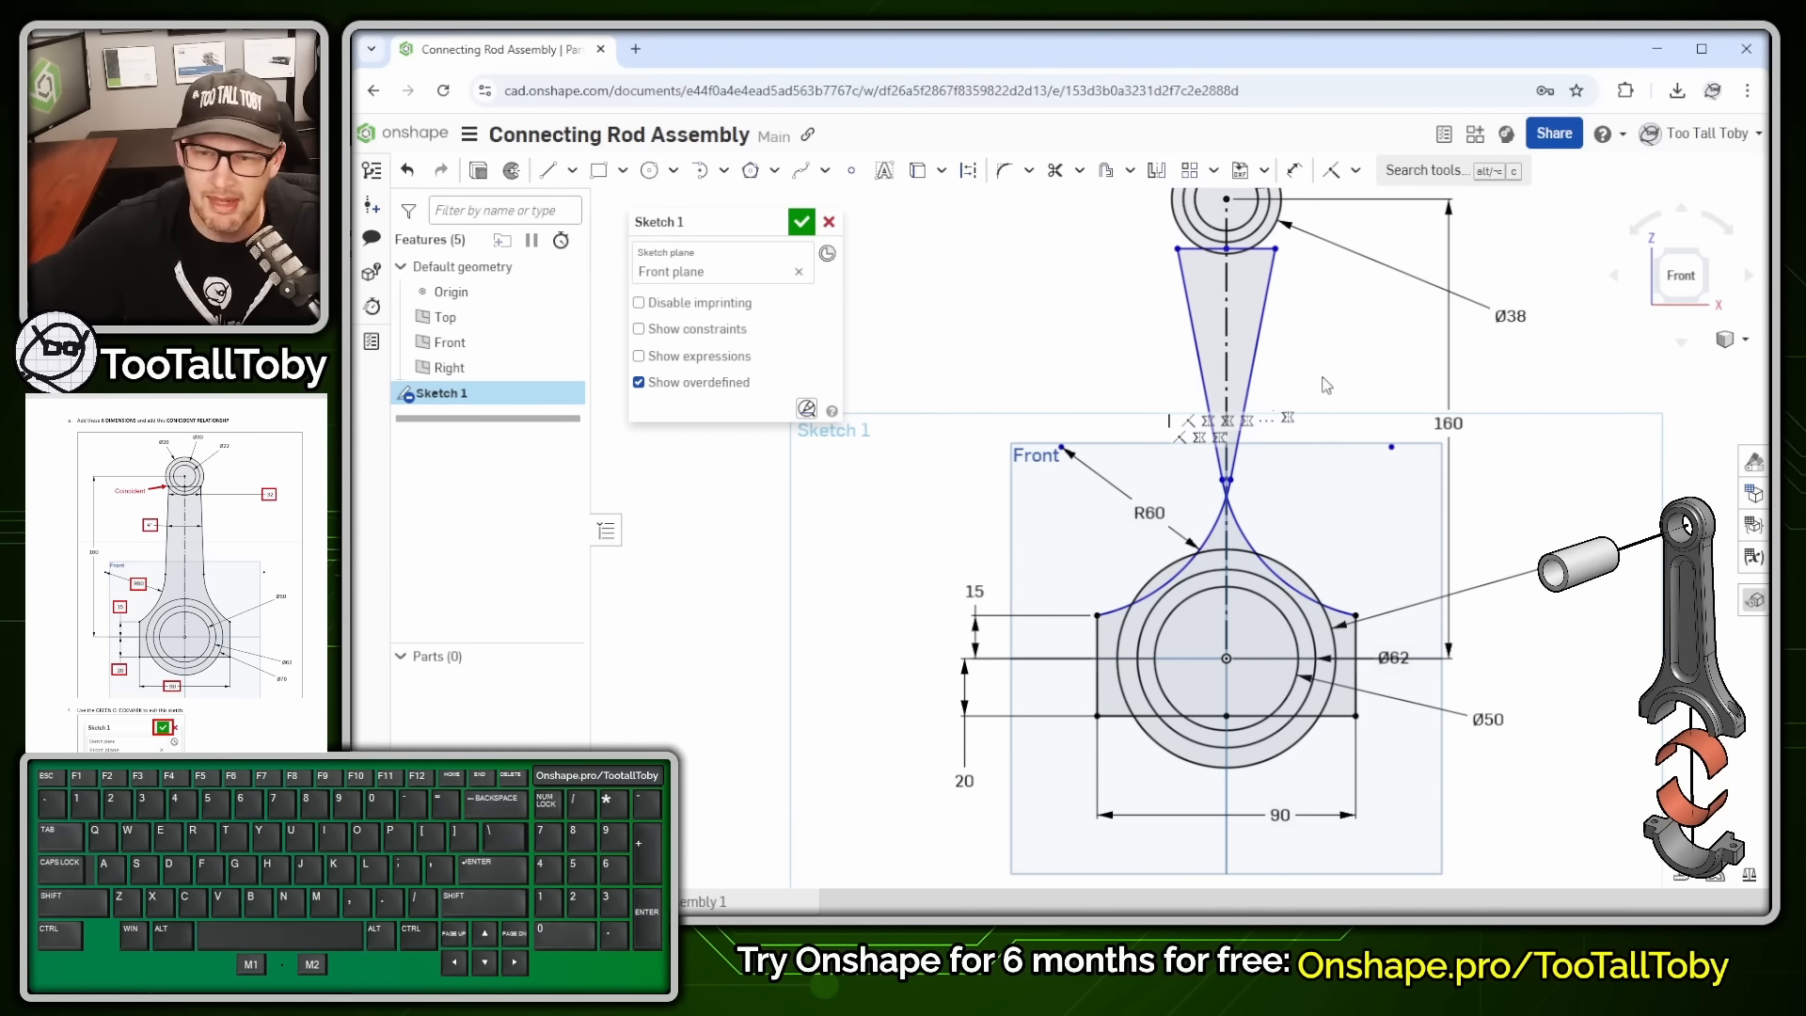
key("Escape")
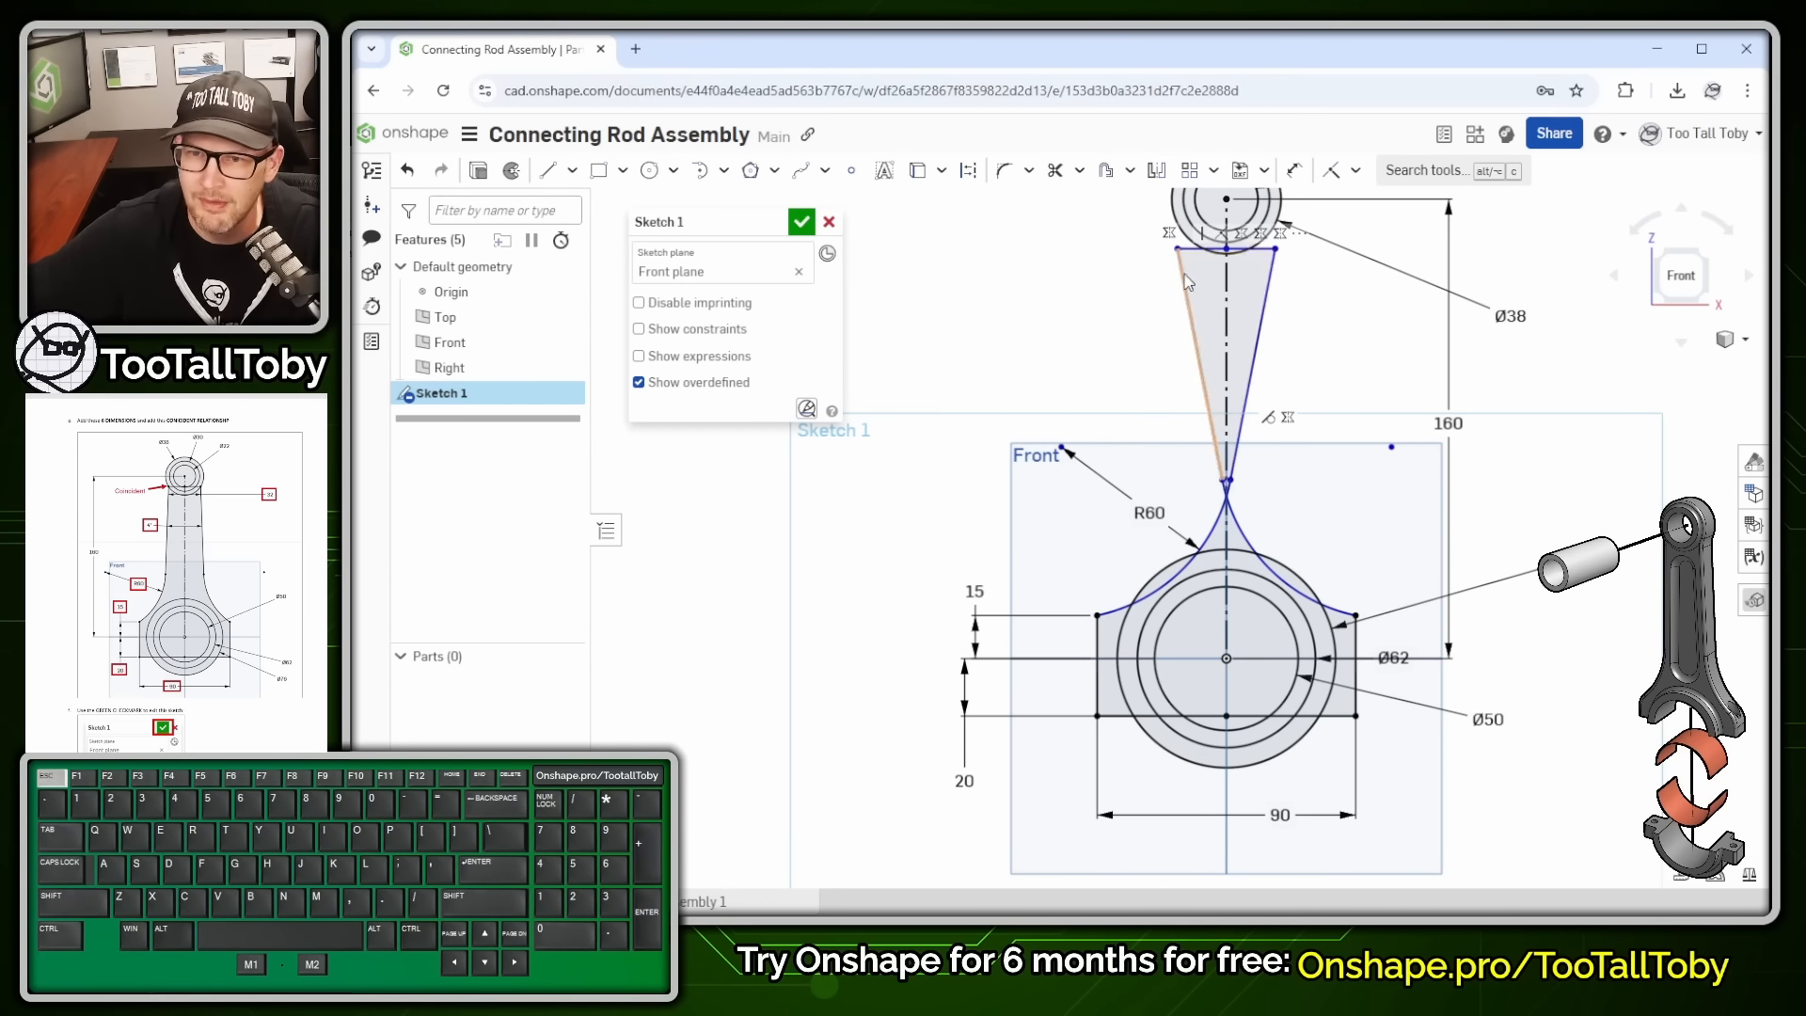
mouse_move(1178, 251)
left_mouse_down()
mouse_move(1273, 293)
mouse_move(1189, 289)
mouse_move(1194, 311)
mouse_move(1267, 357)
mouse_move(1334, 355)
mouse_move(1275, 354)
left_mouse_up()
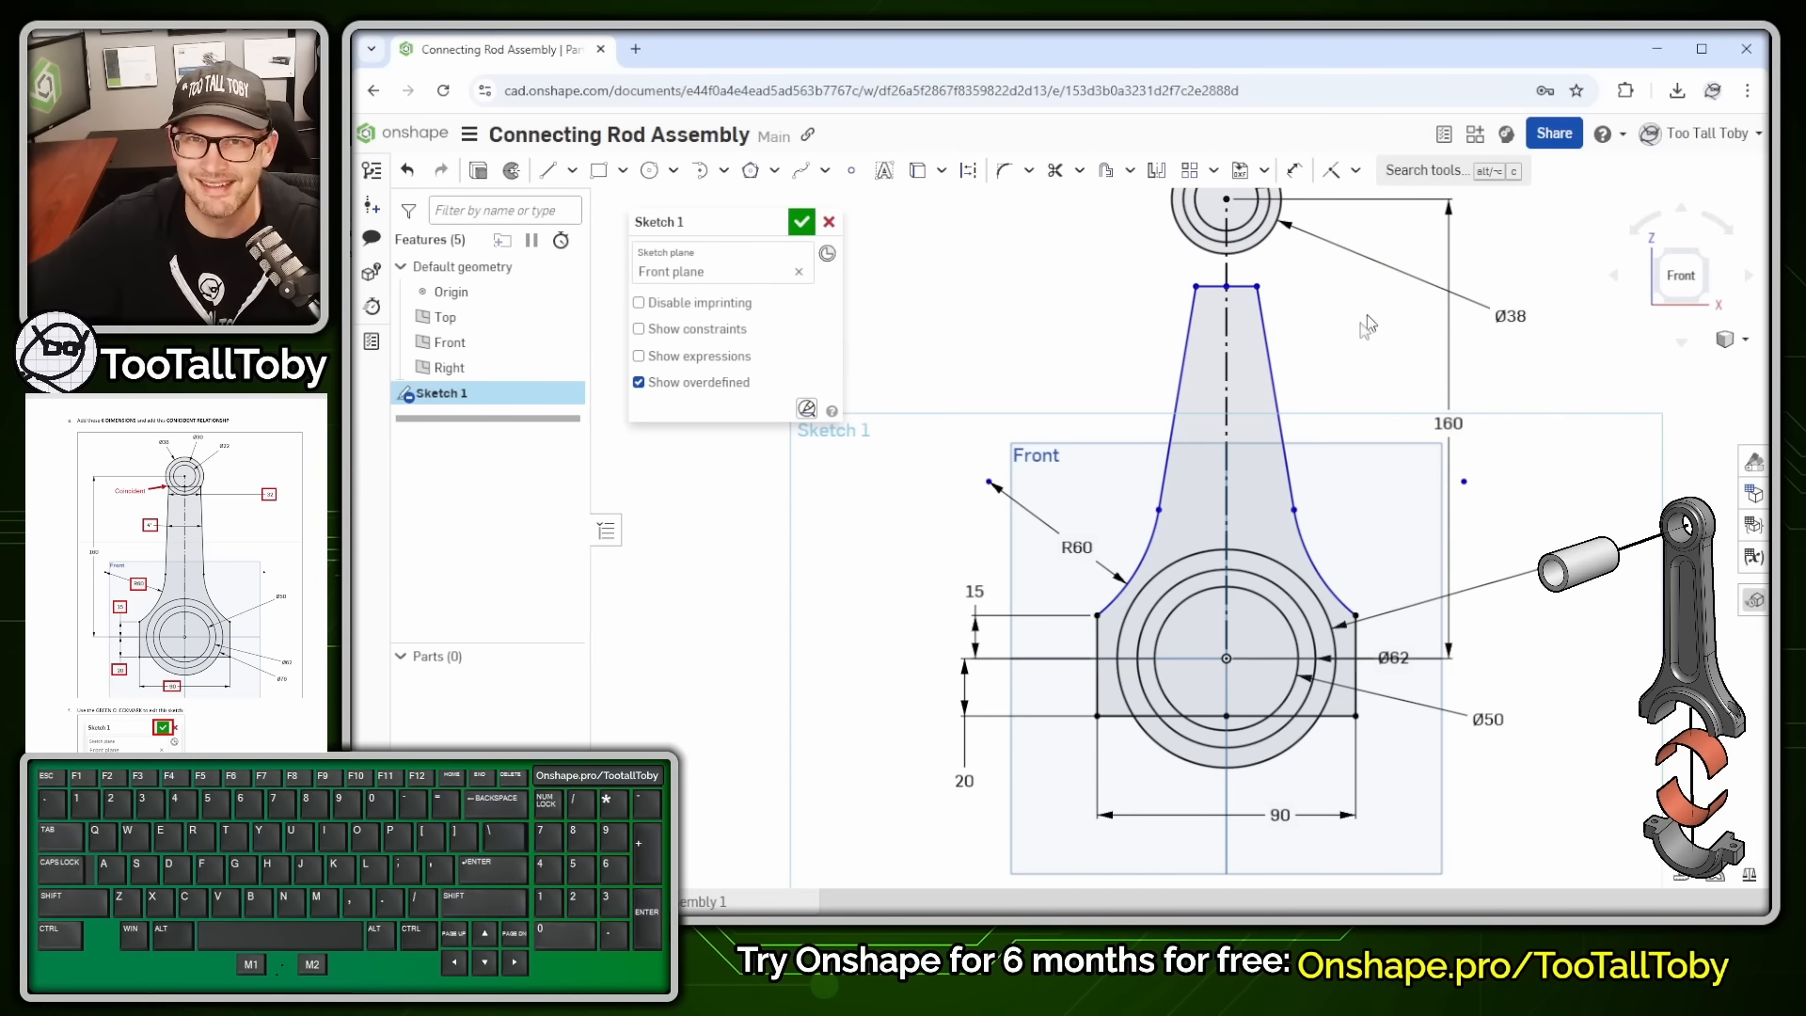
- Dimension the angle between the two taper lines as 4°
key("s")
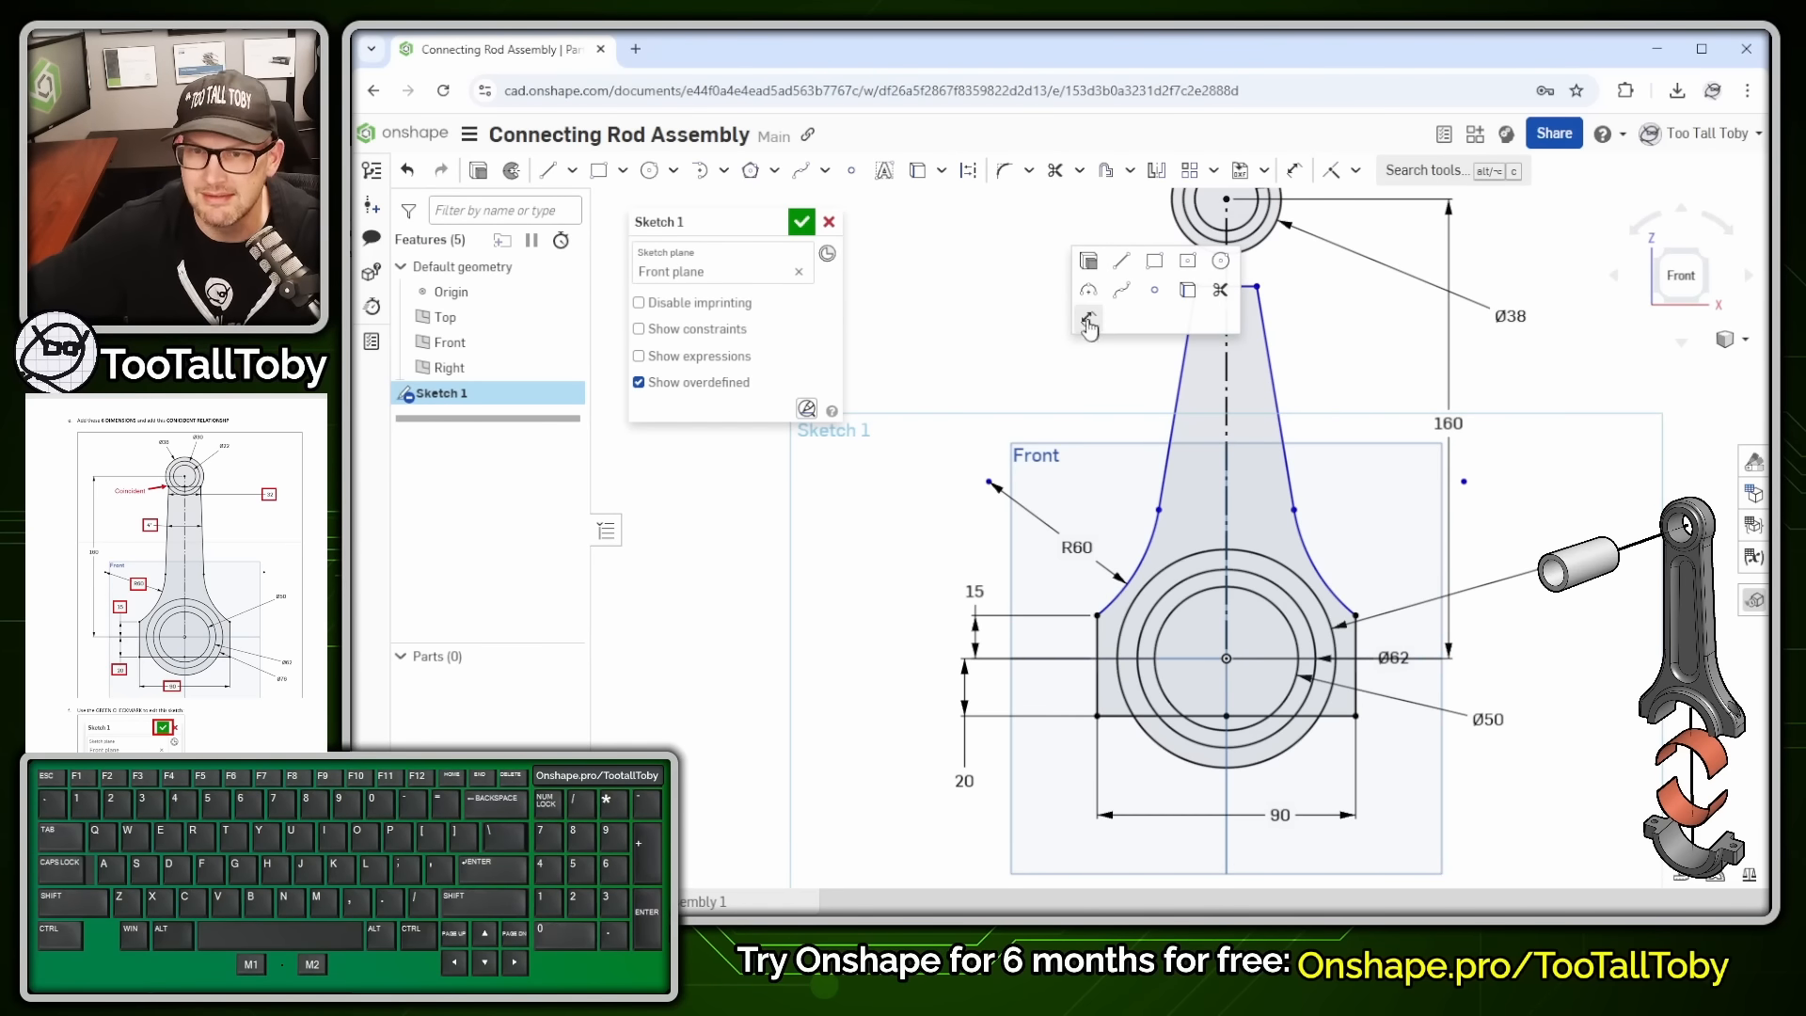
left_click(1088, 330)
left_click(1182, 379)
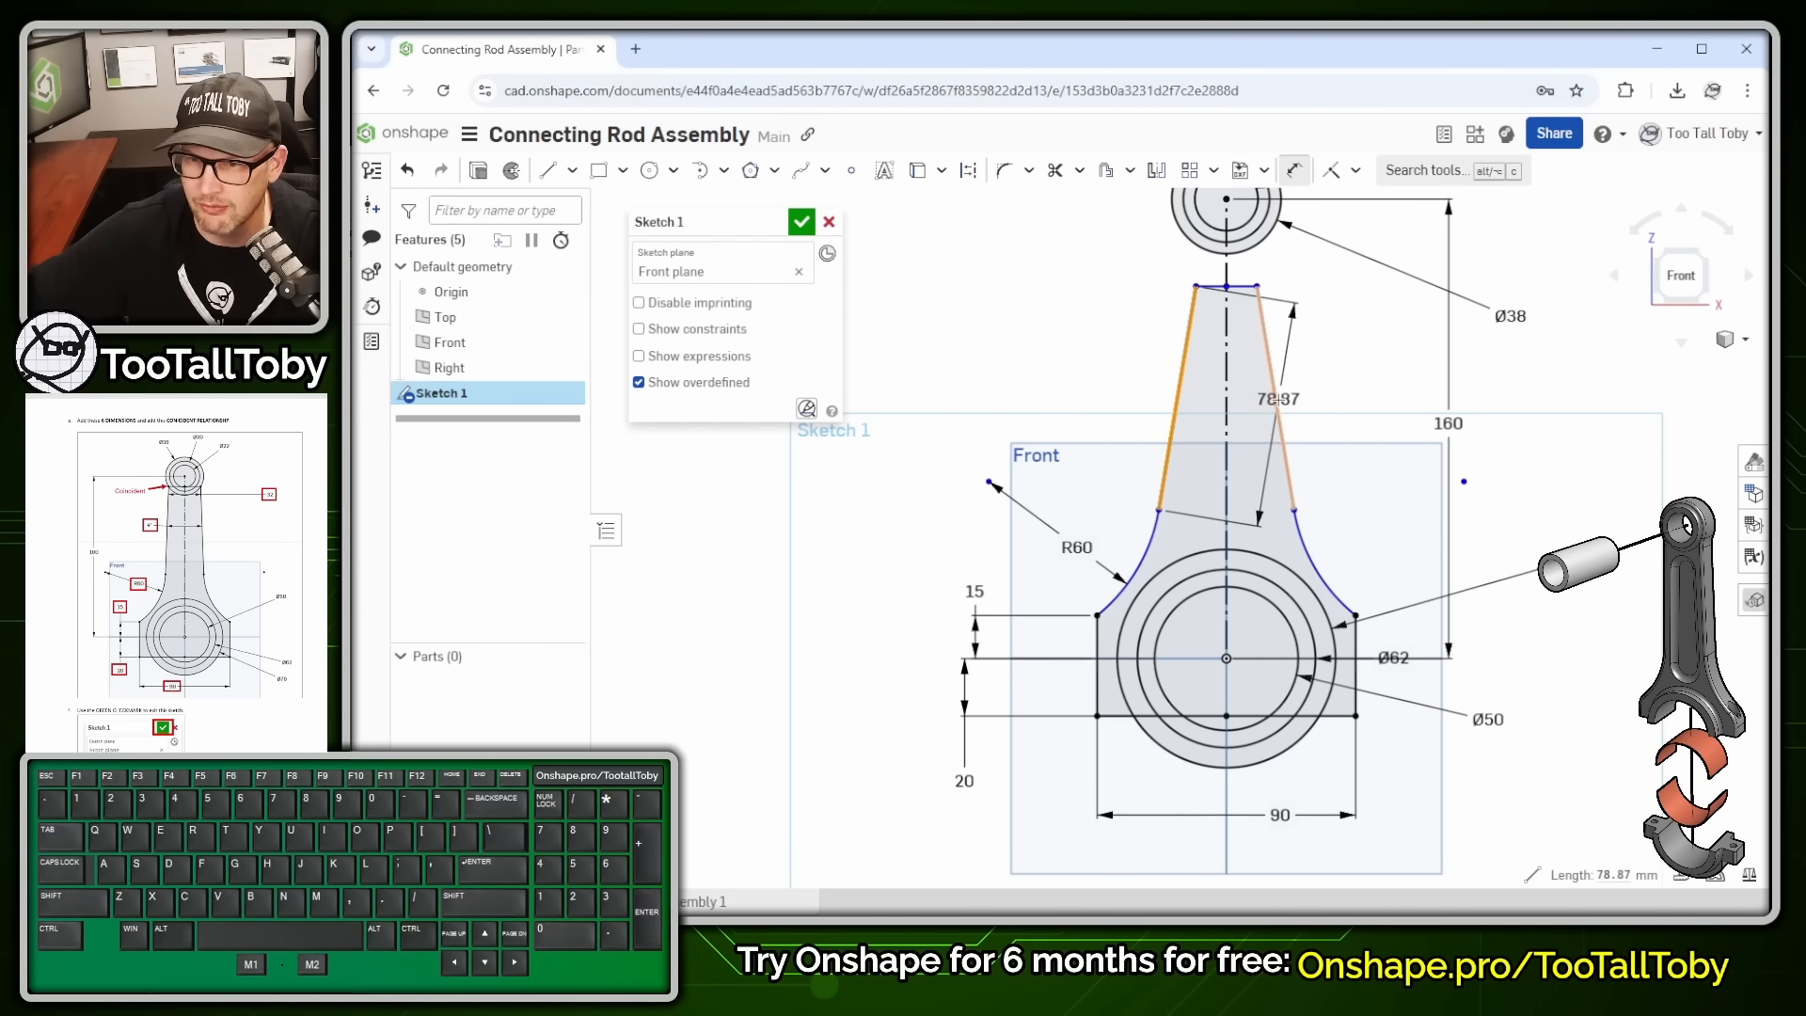
left_click(1275, 398)
left_click(1237, 398)
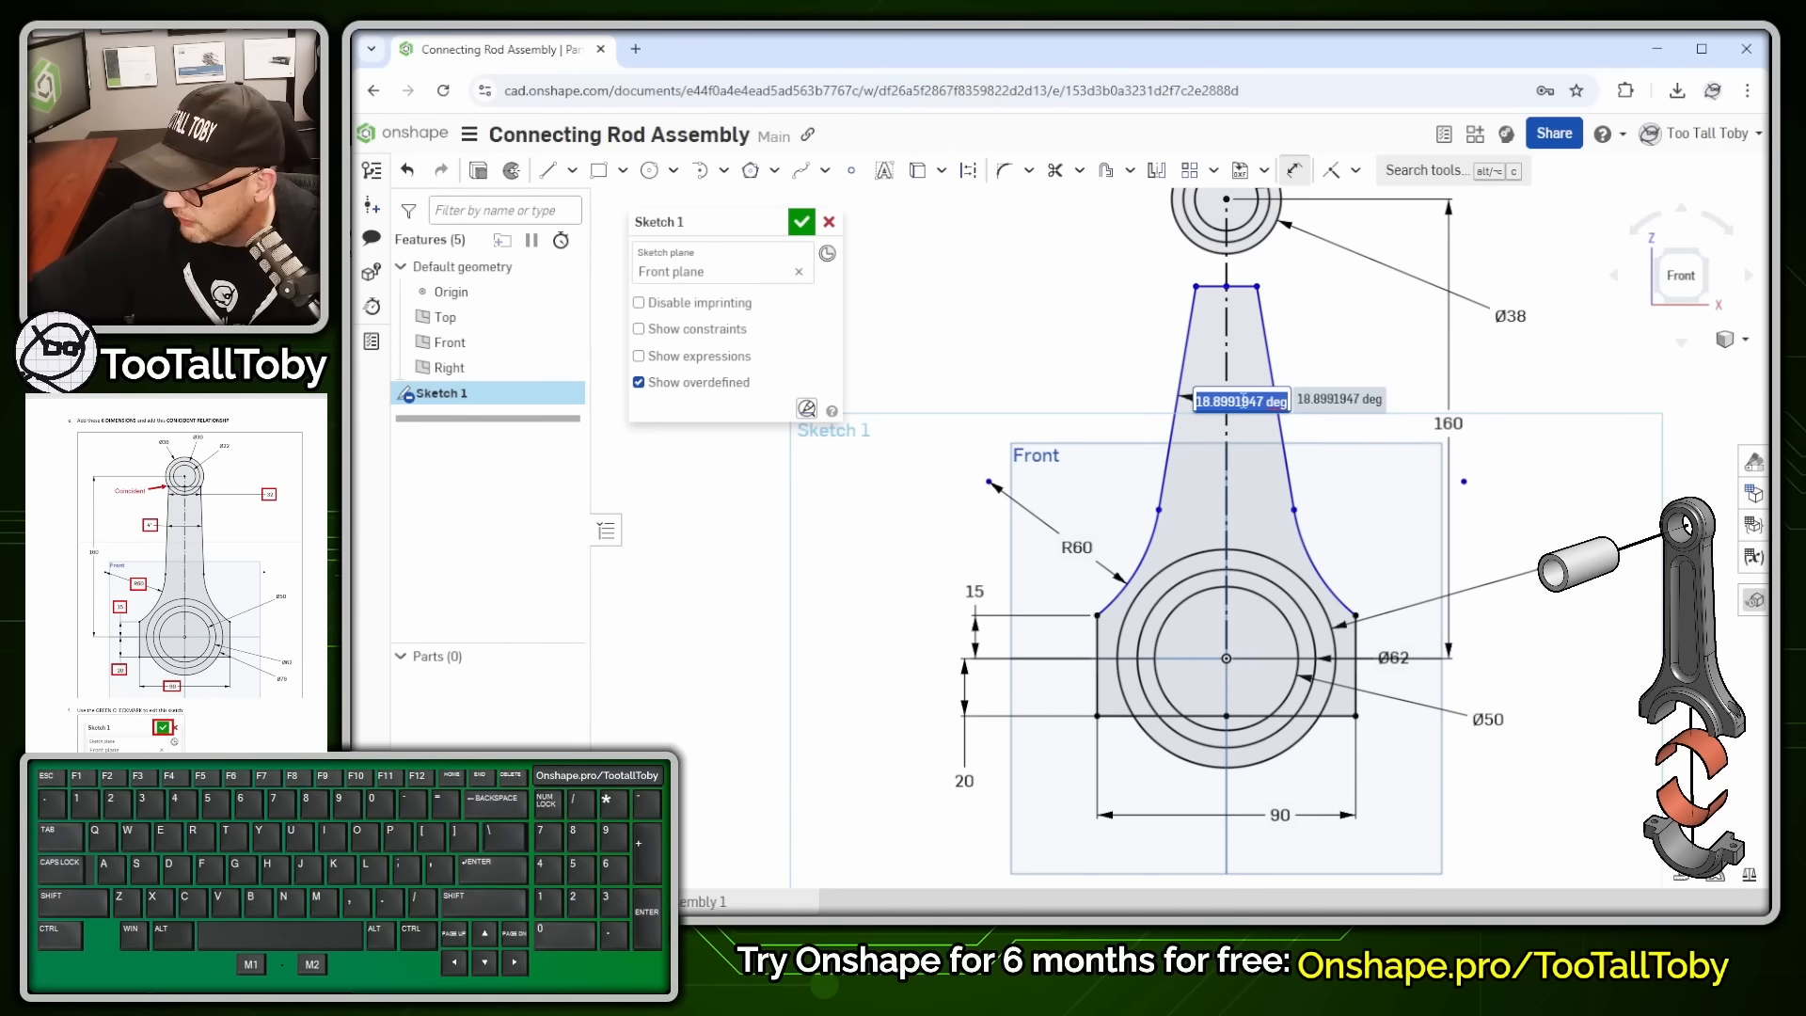
type("4")
key("Return")
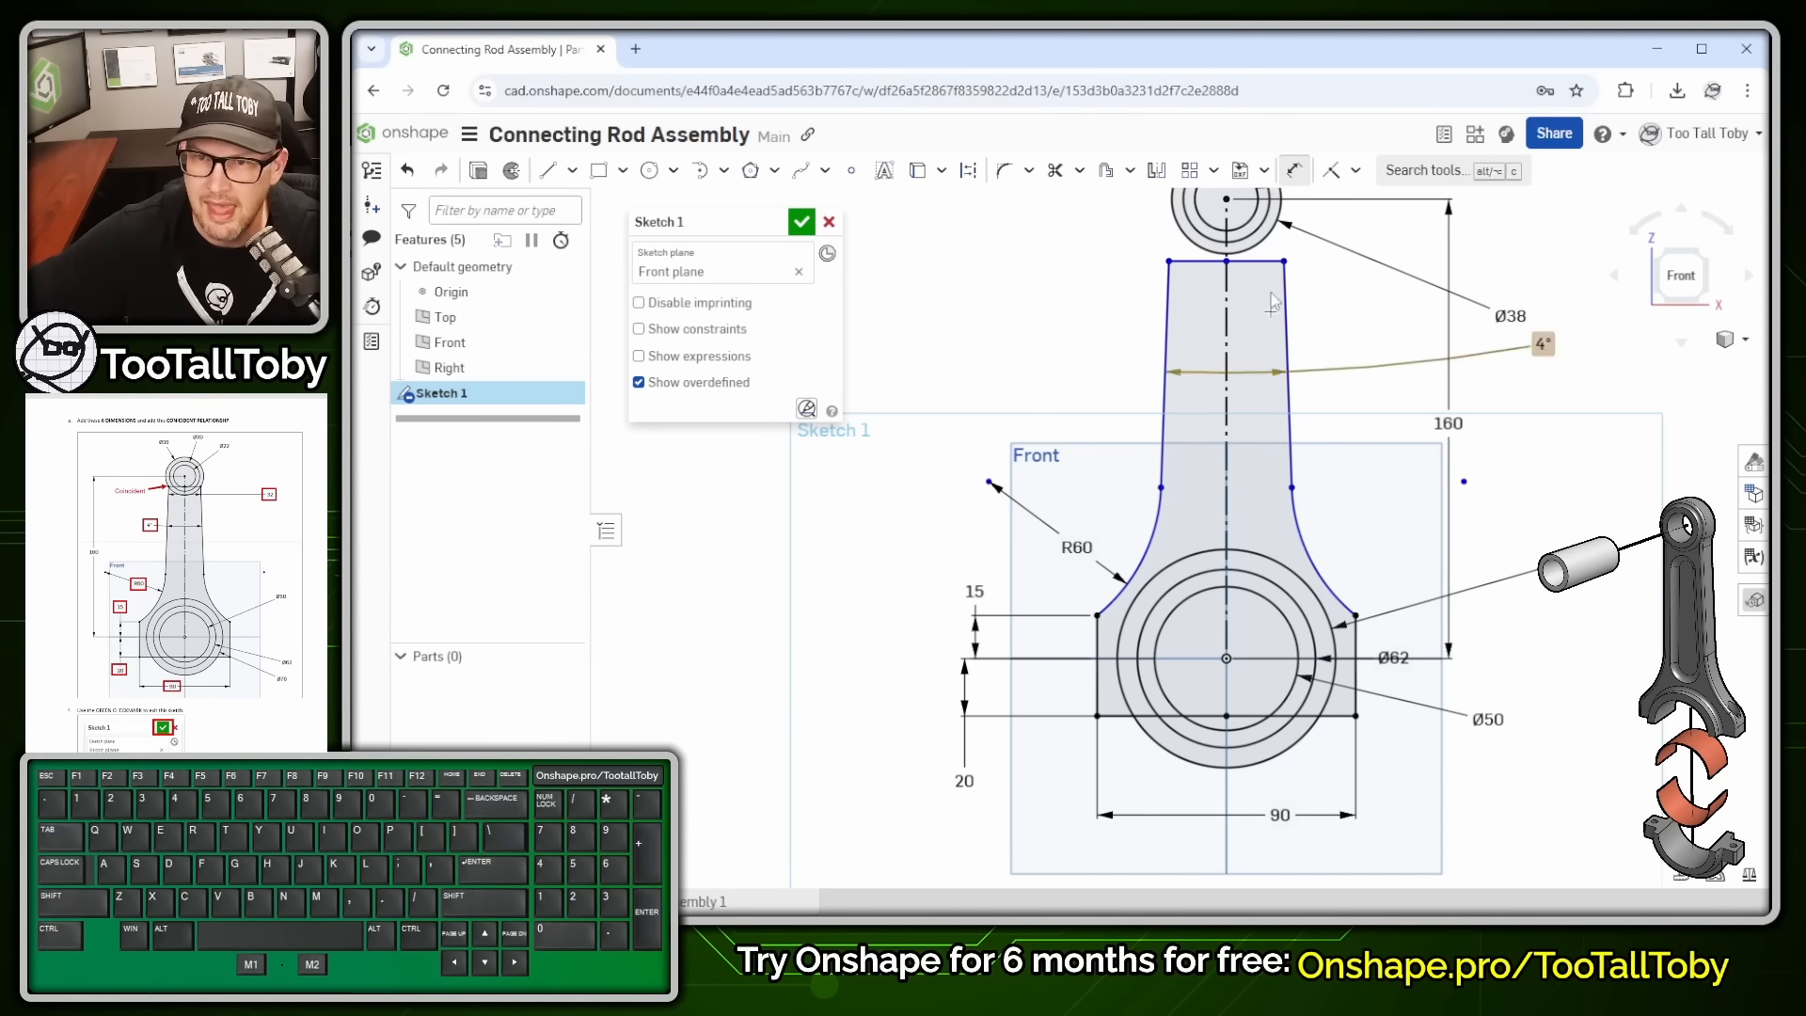
- Set the distance between the rod's two top corners to 32 and check the gap to the small-end circle
left_click(1167, 259)
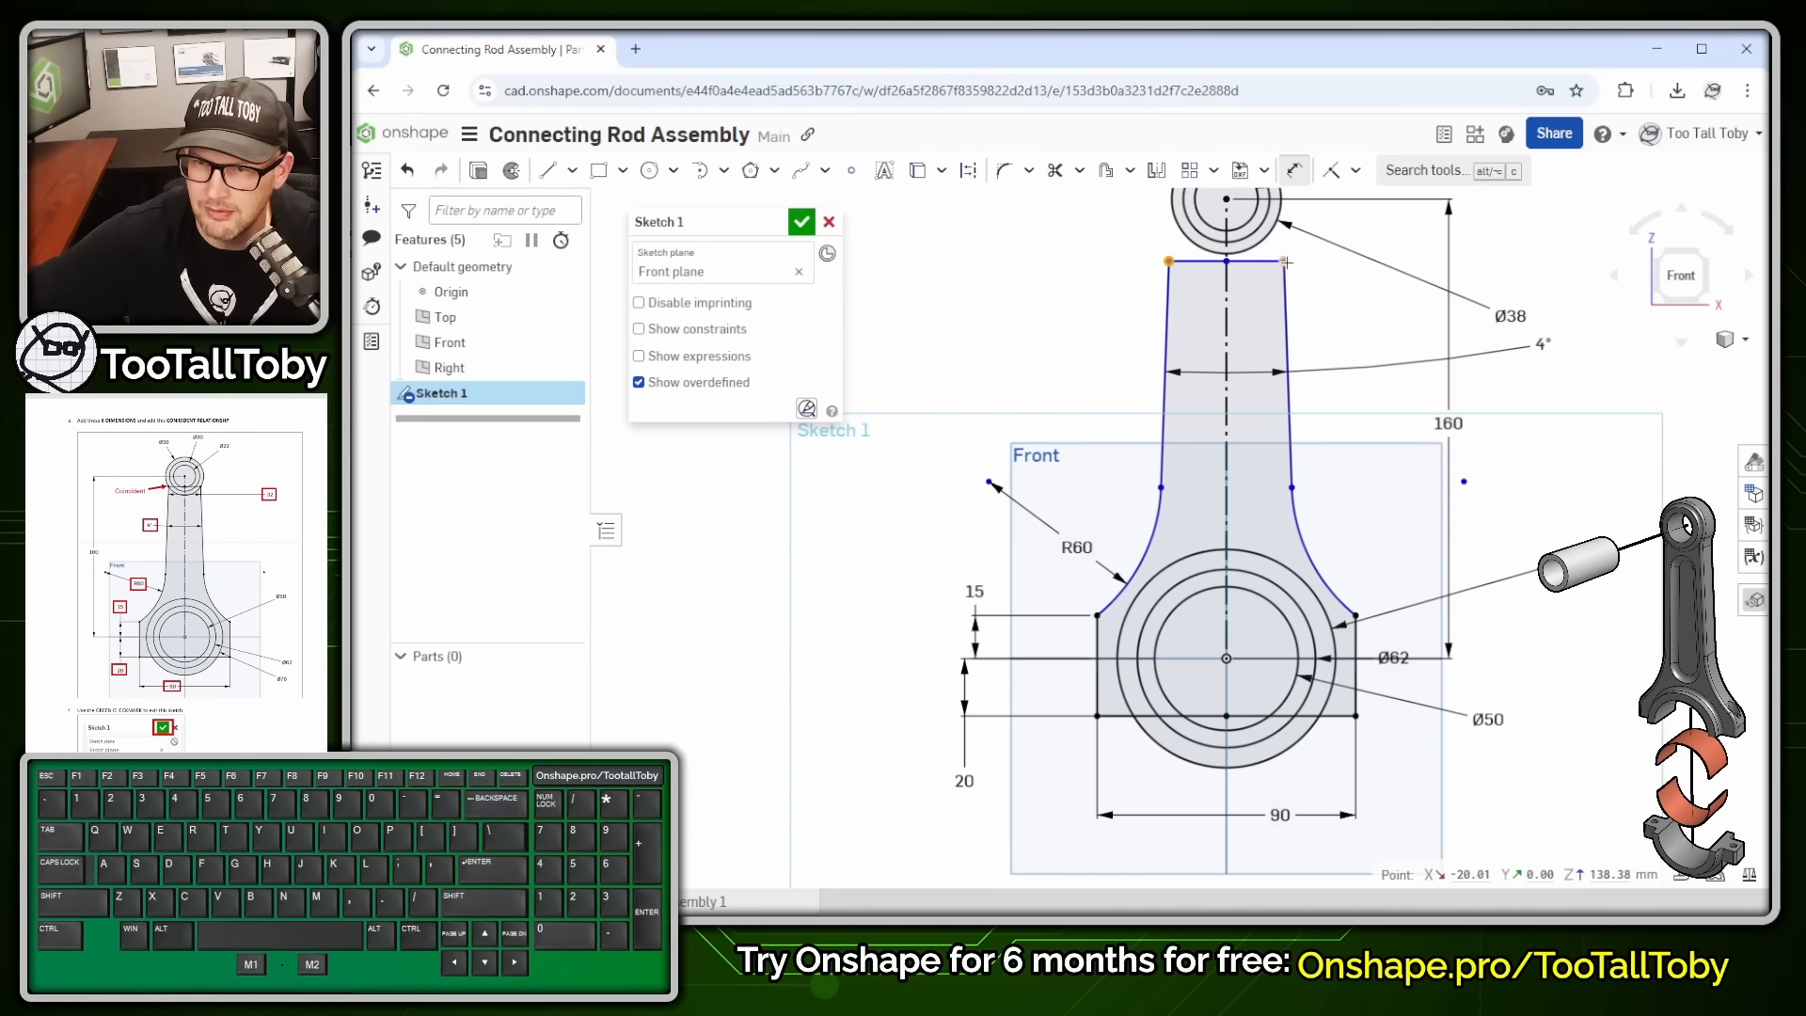
left_click(1284, 262)
scroll(1317, 282, "down", 3)
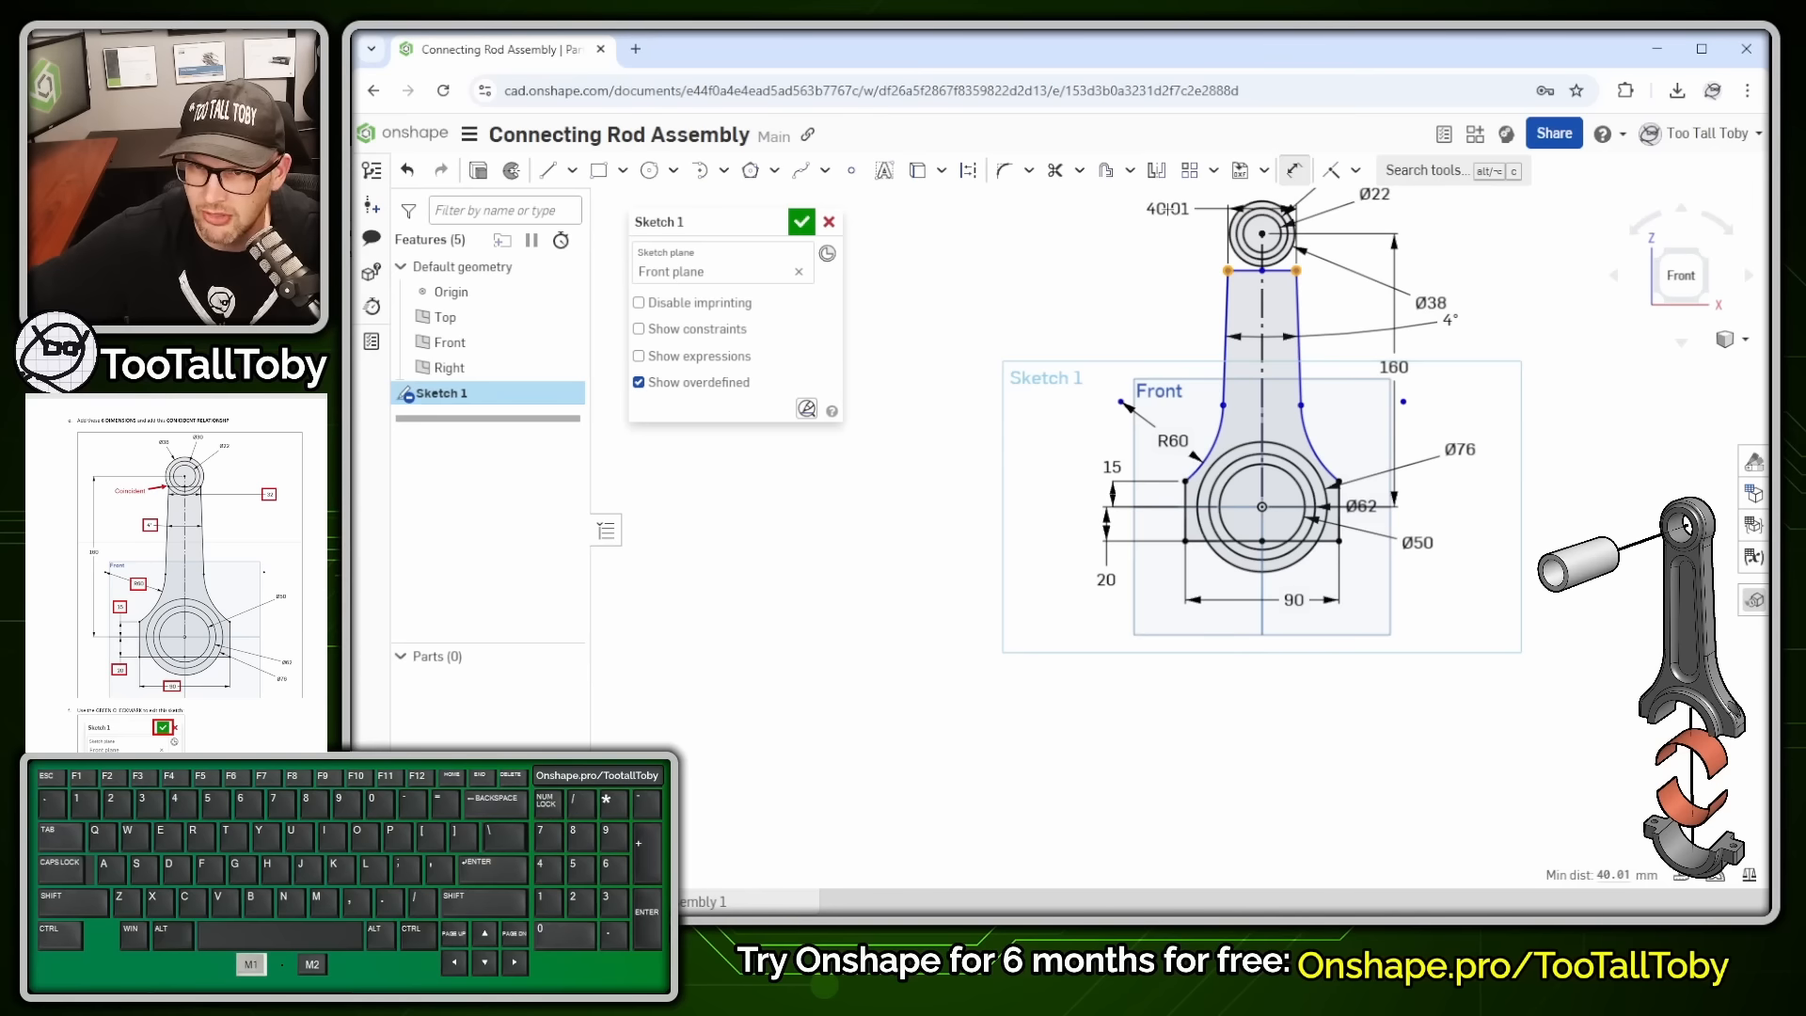
left_click(1167, 210)
type("32")
key("Return")
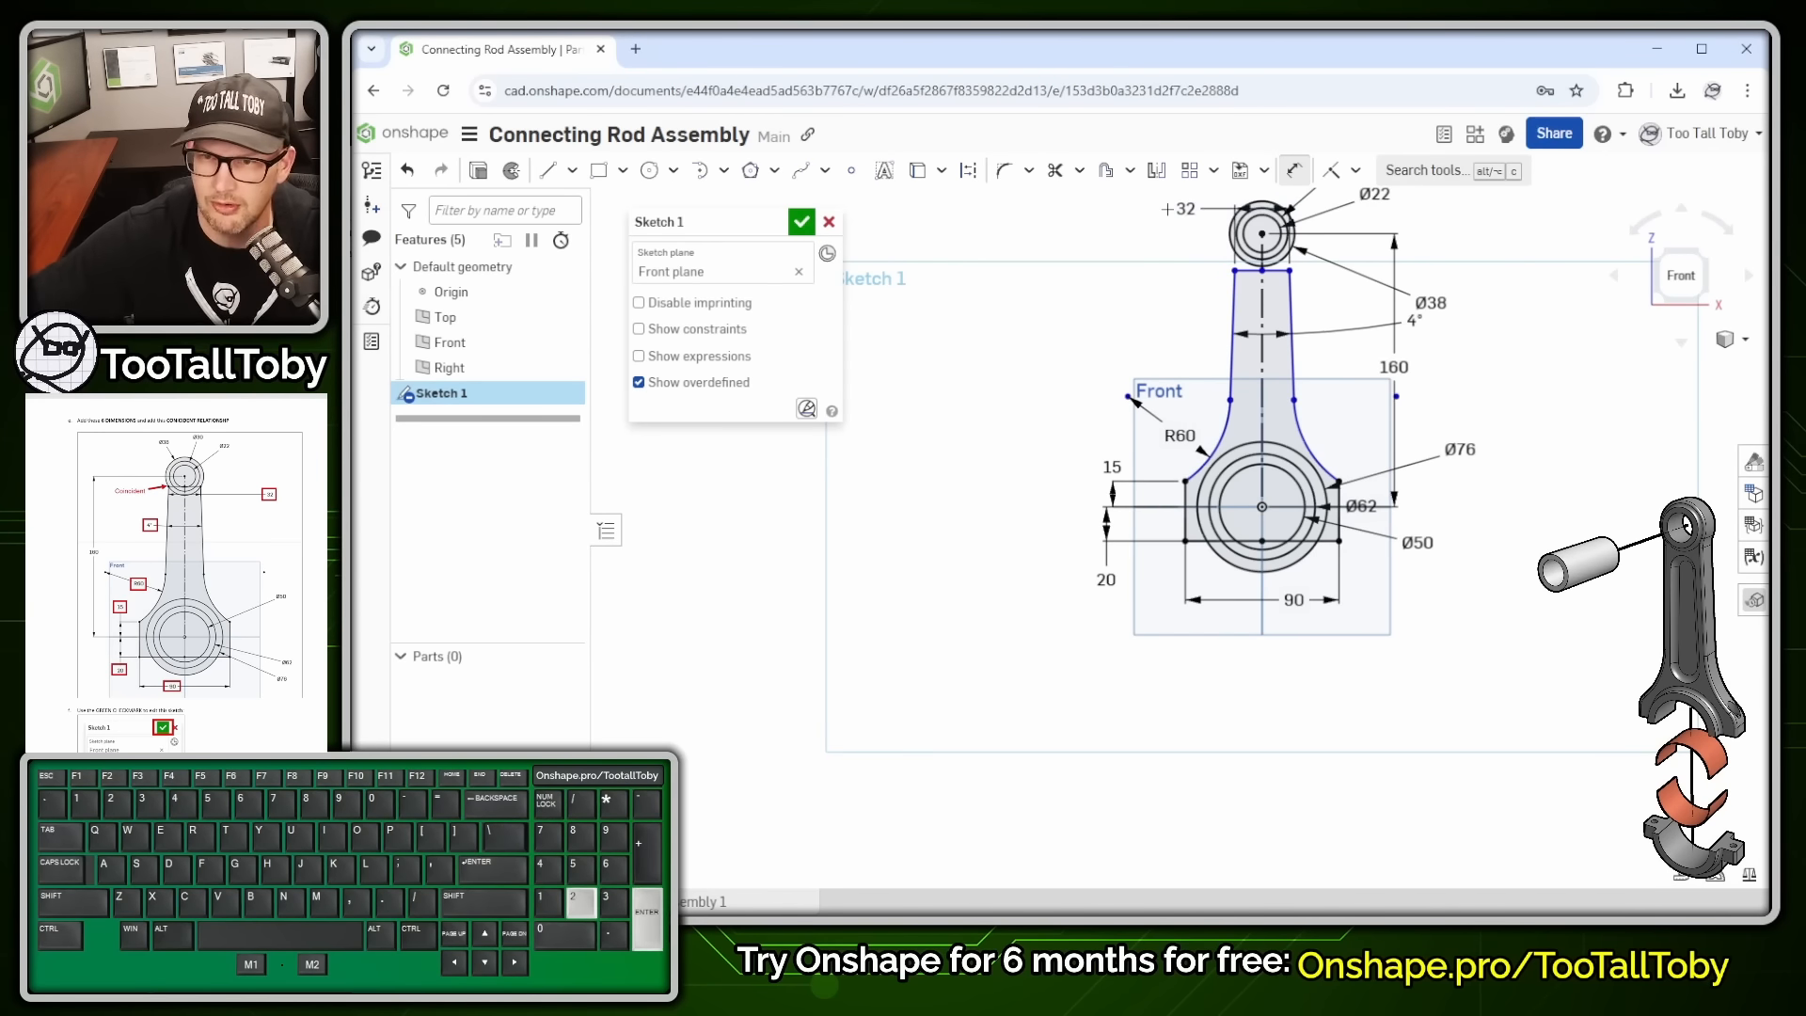
scroll(1310, 229, "up", 5)
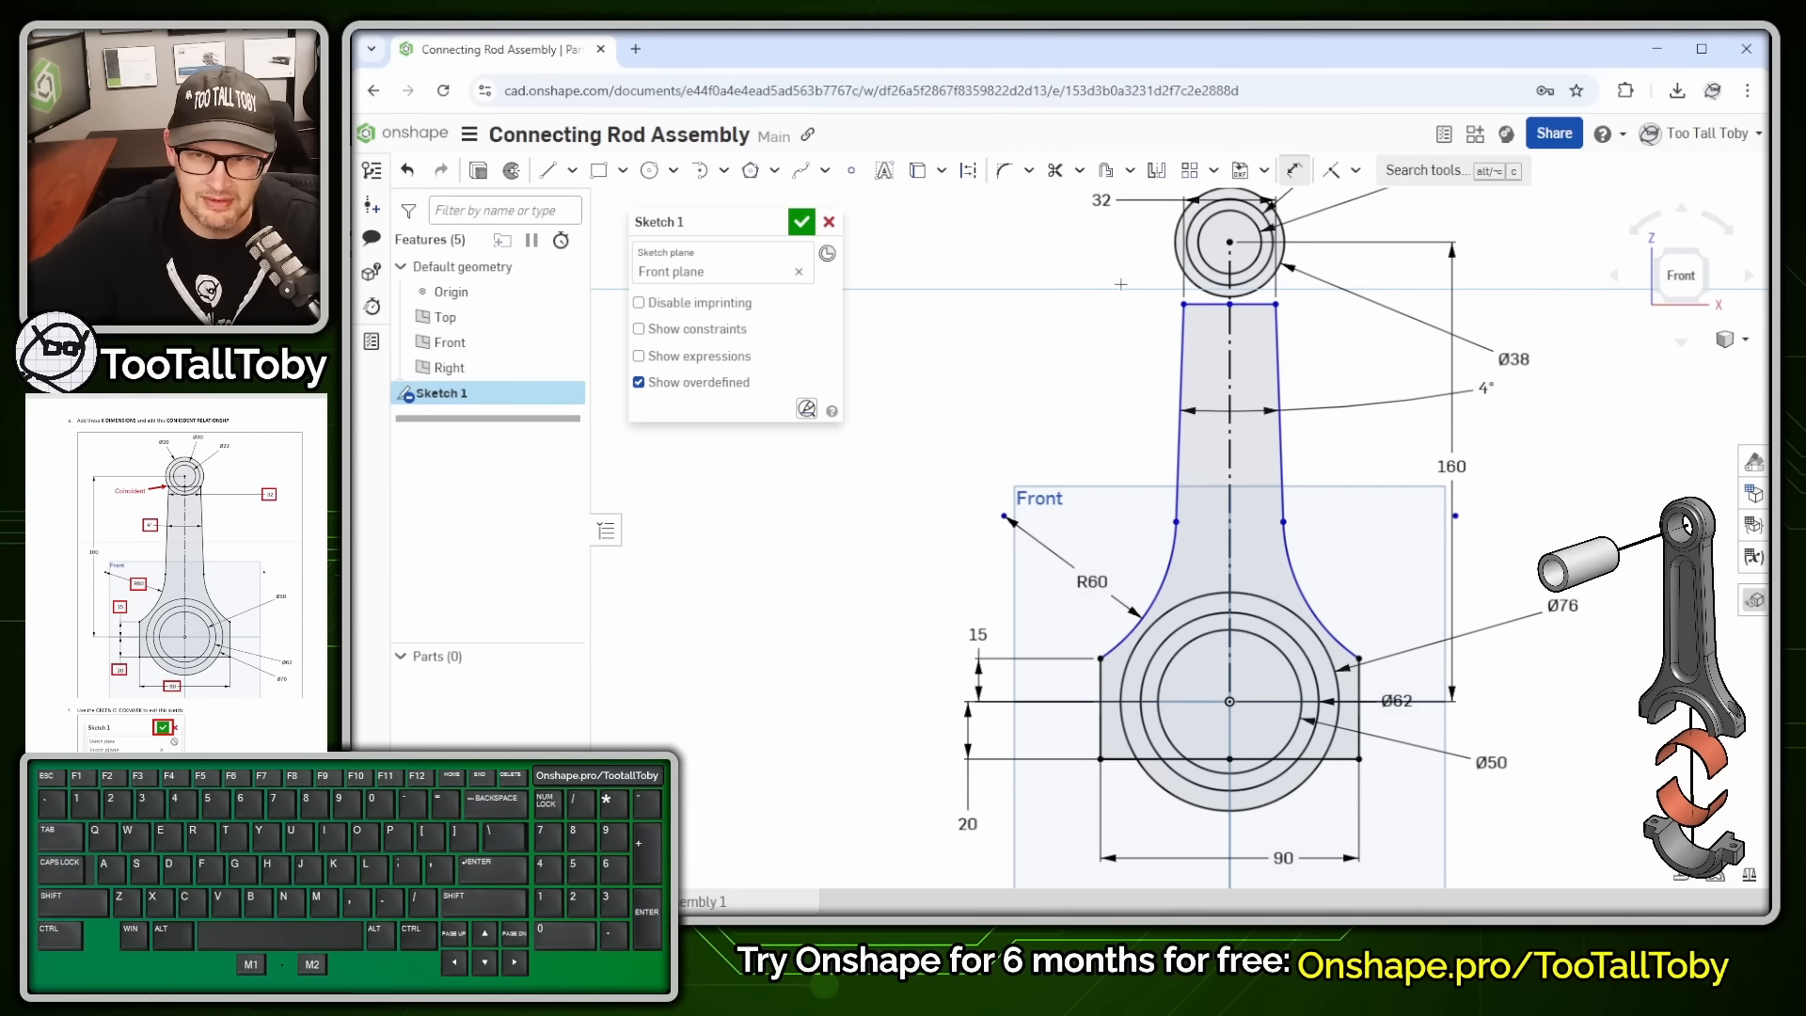
scroll(1189, 271, "up", 2)
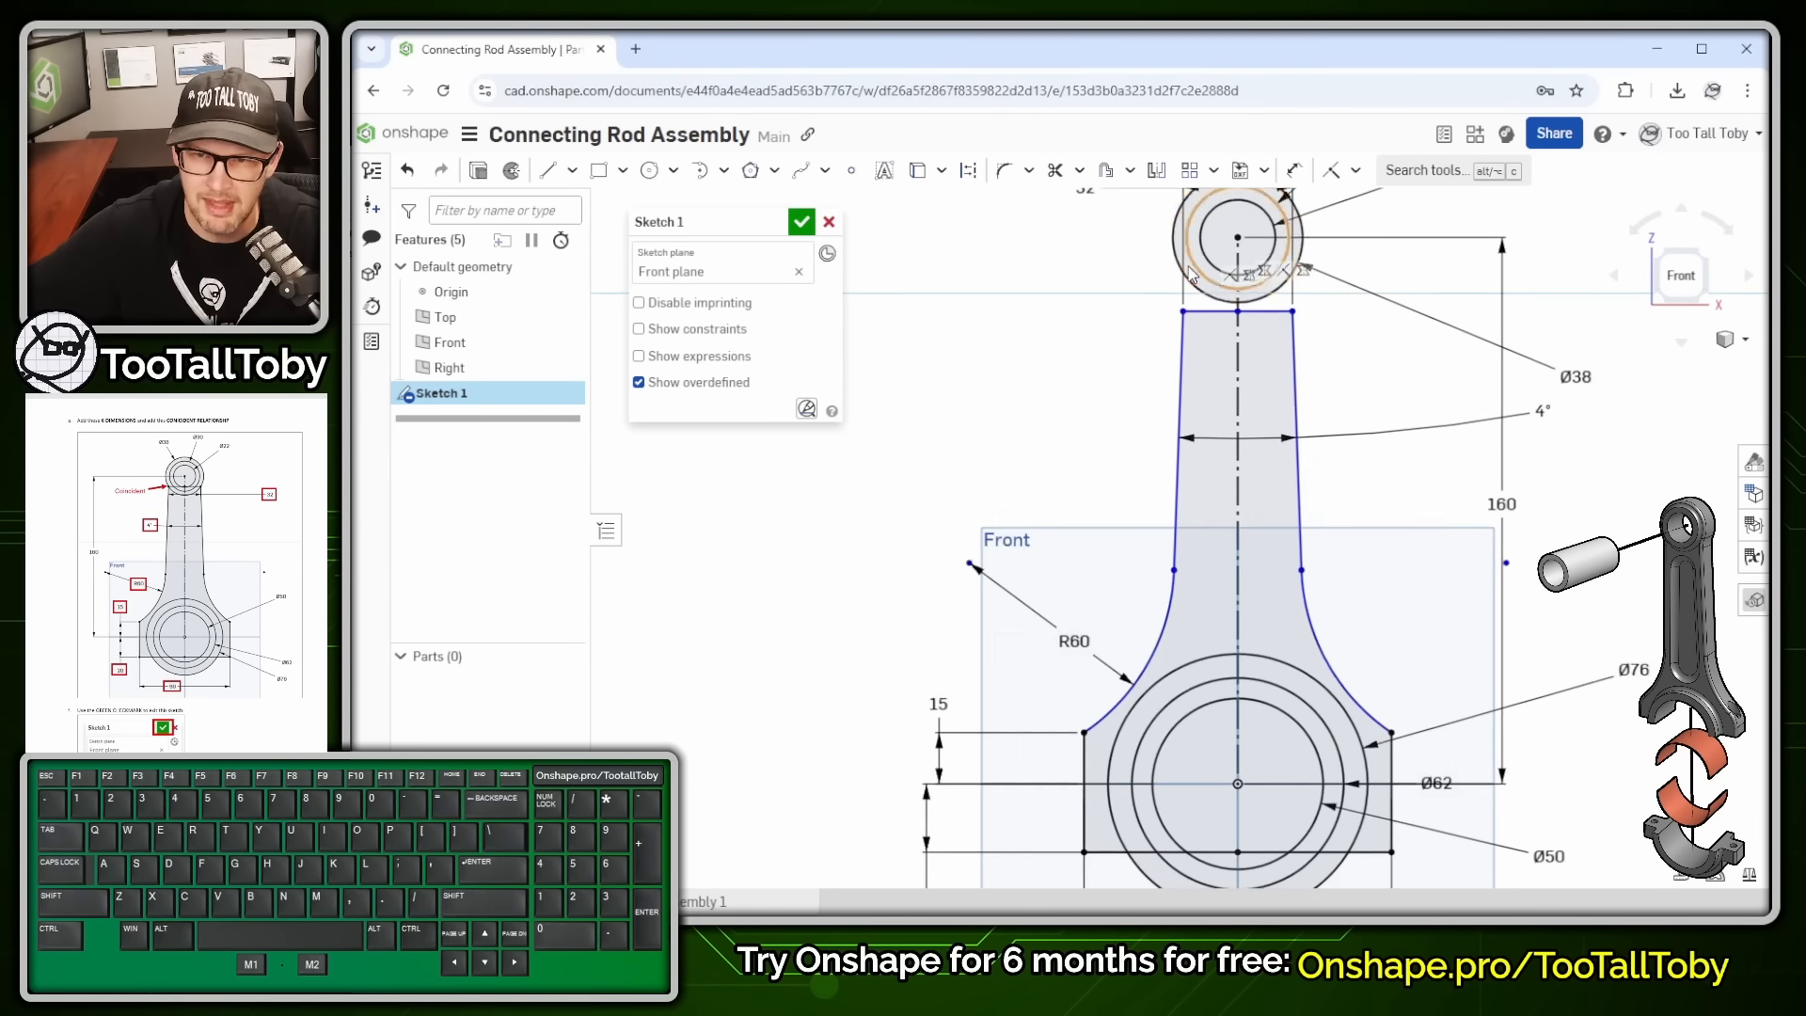
scroll(1189, 272, "up", 2)
left_click(1204, 306)
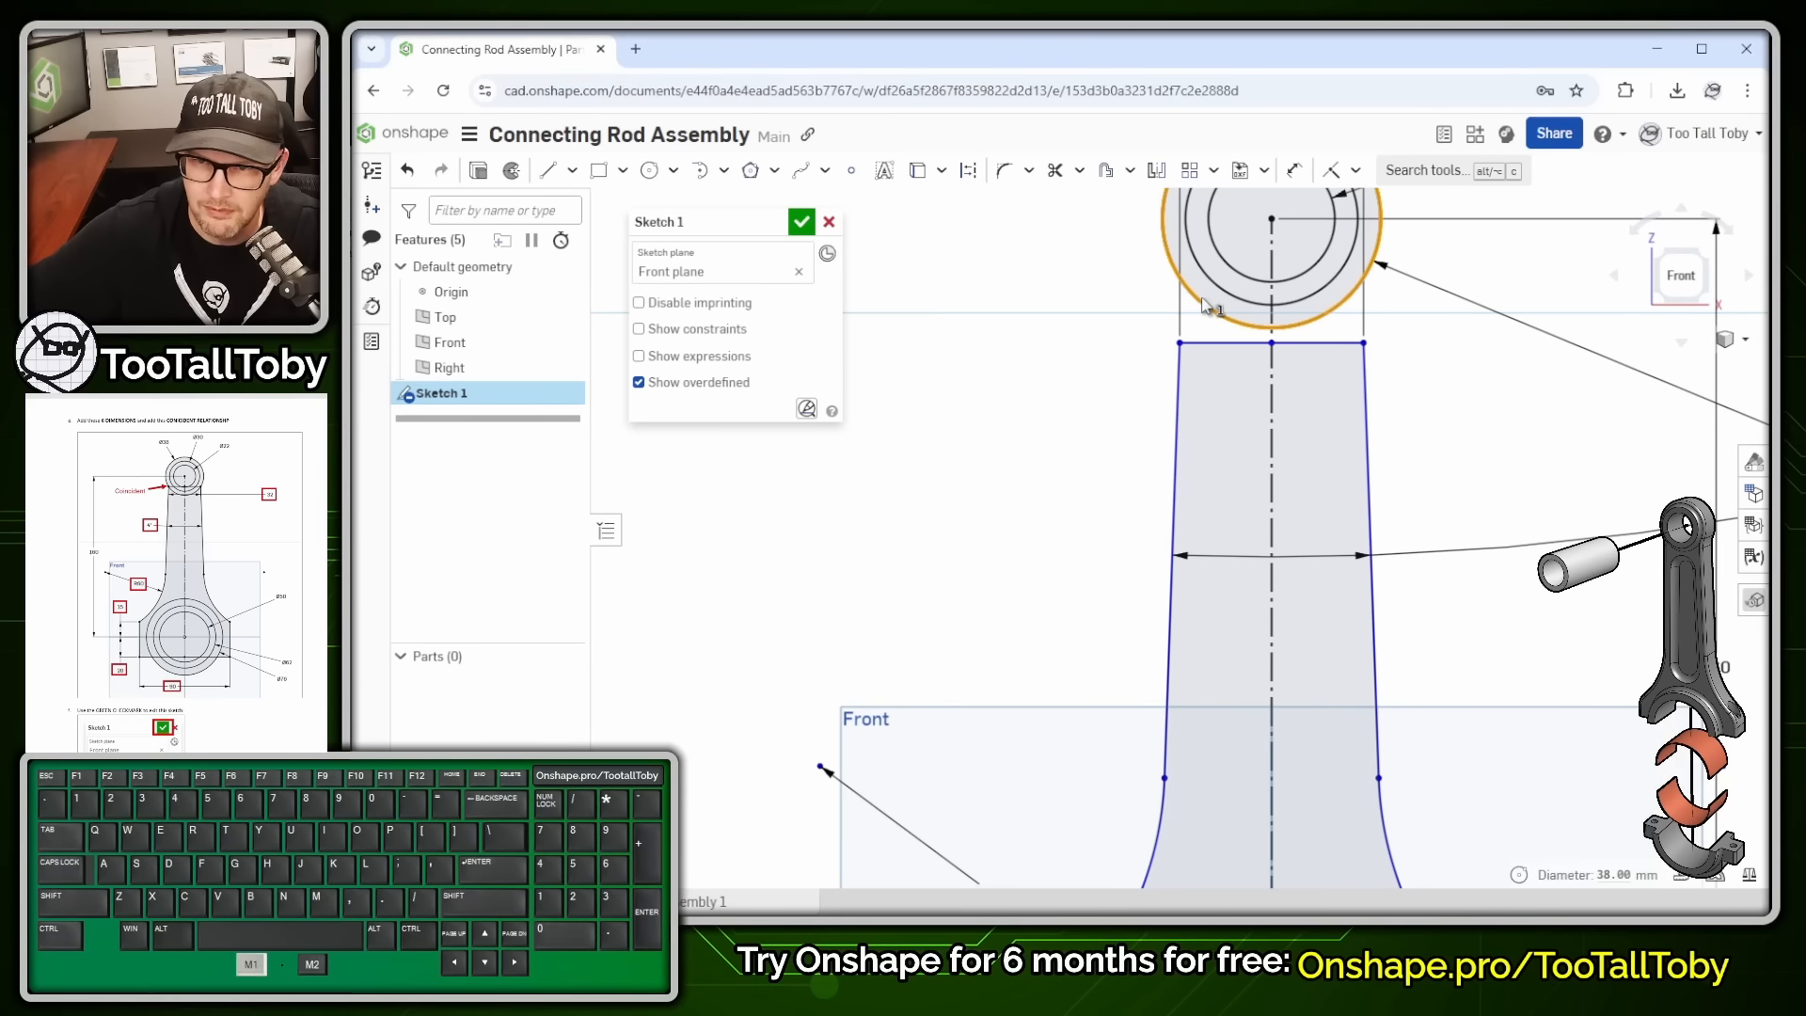
left_click(1179, 343)
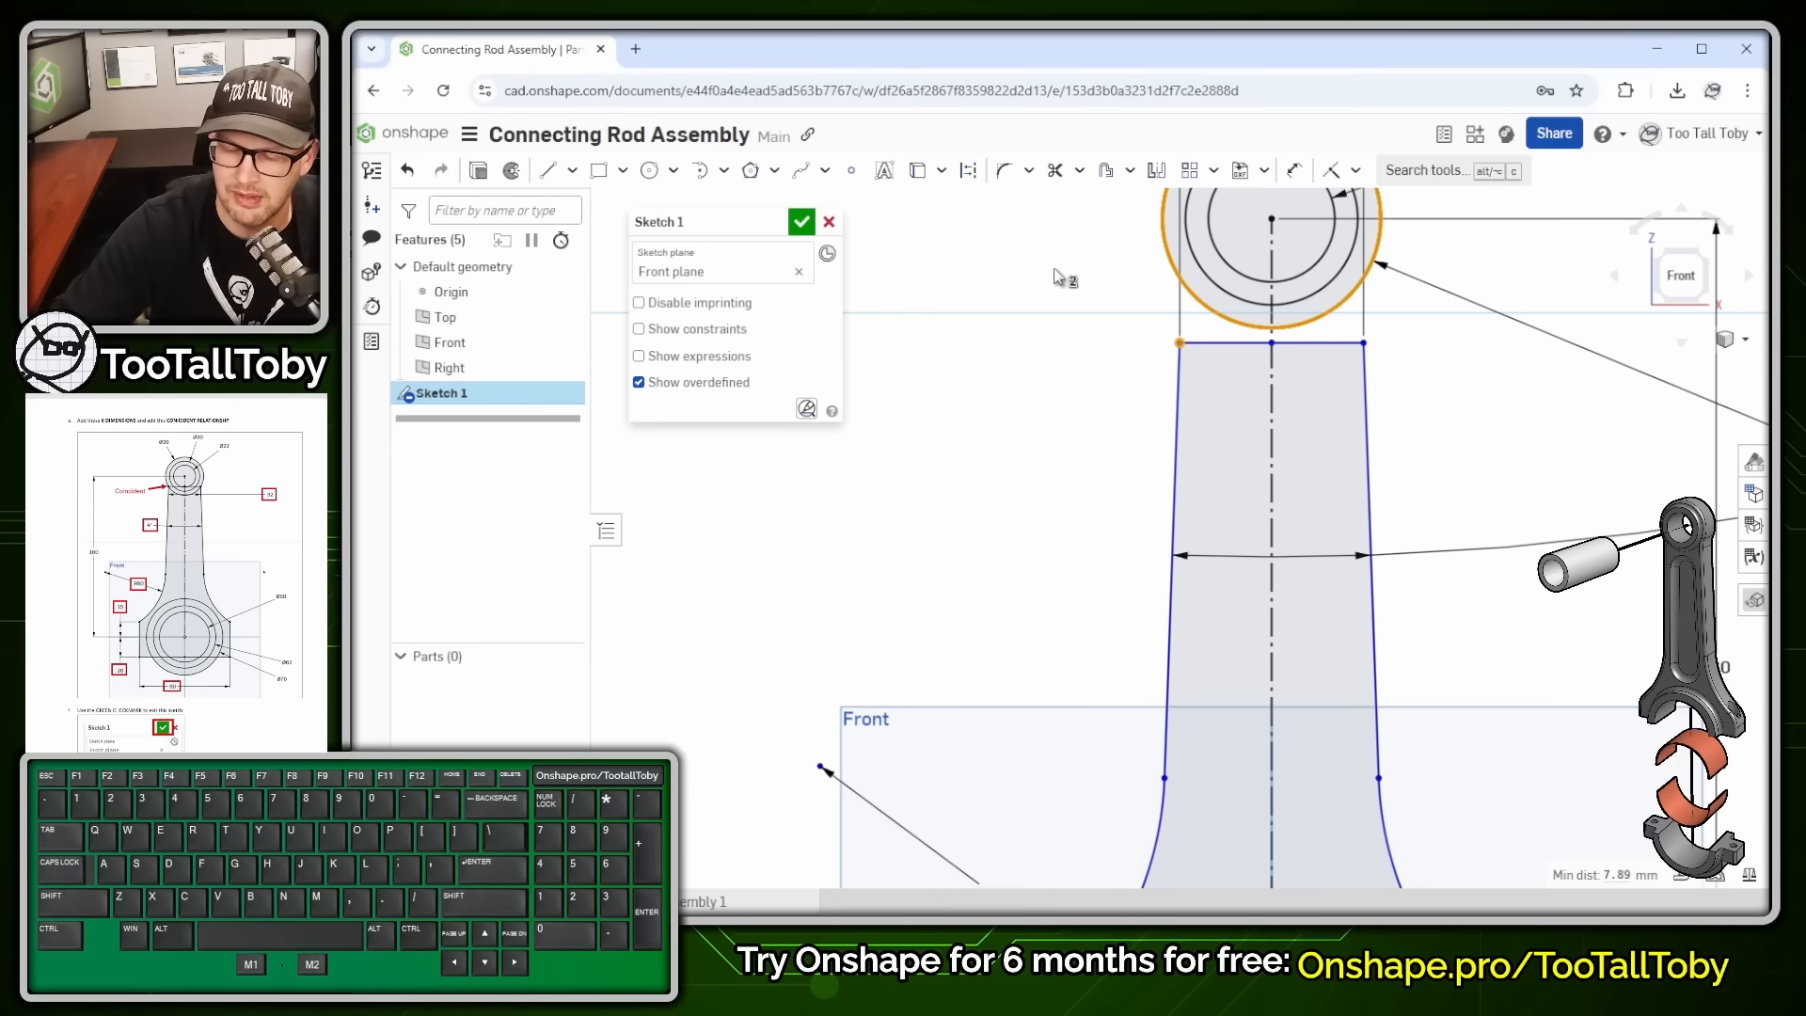
key("Escape")
scroll(1593, 420, "down", 3)
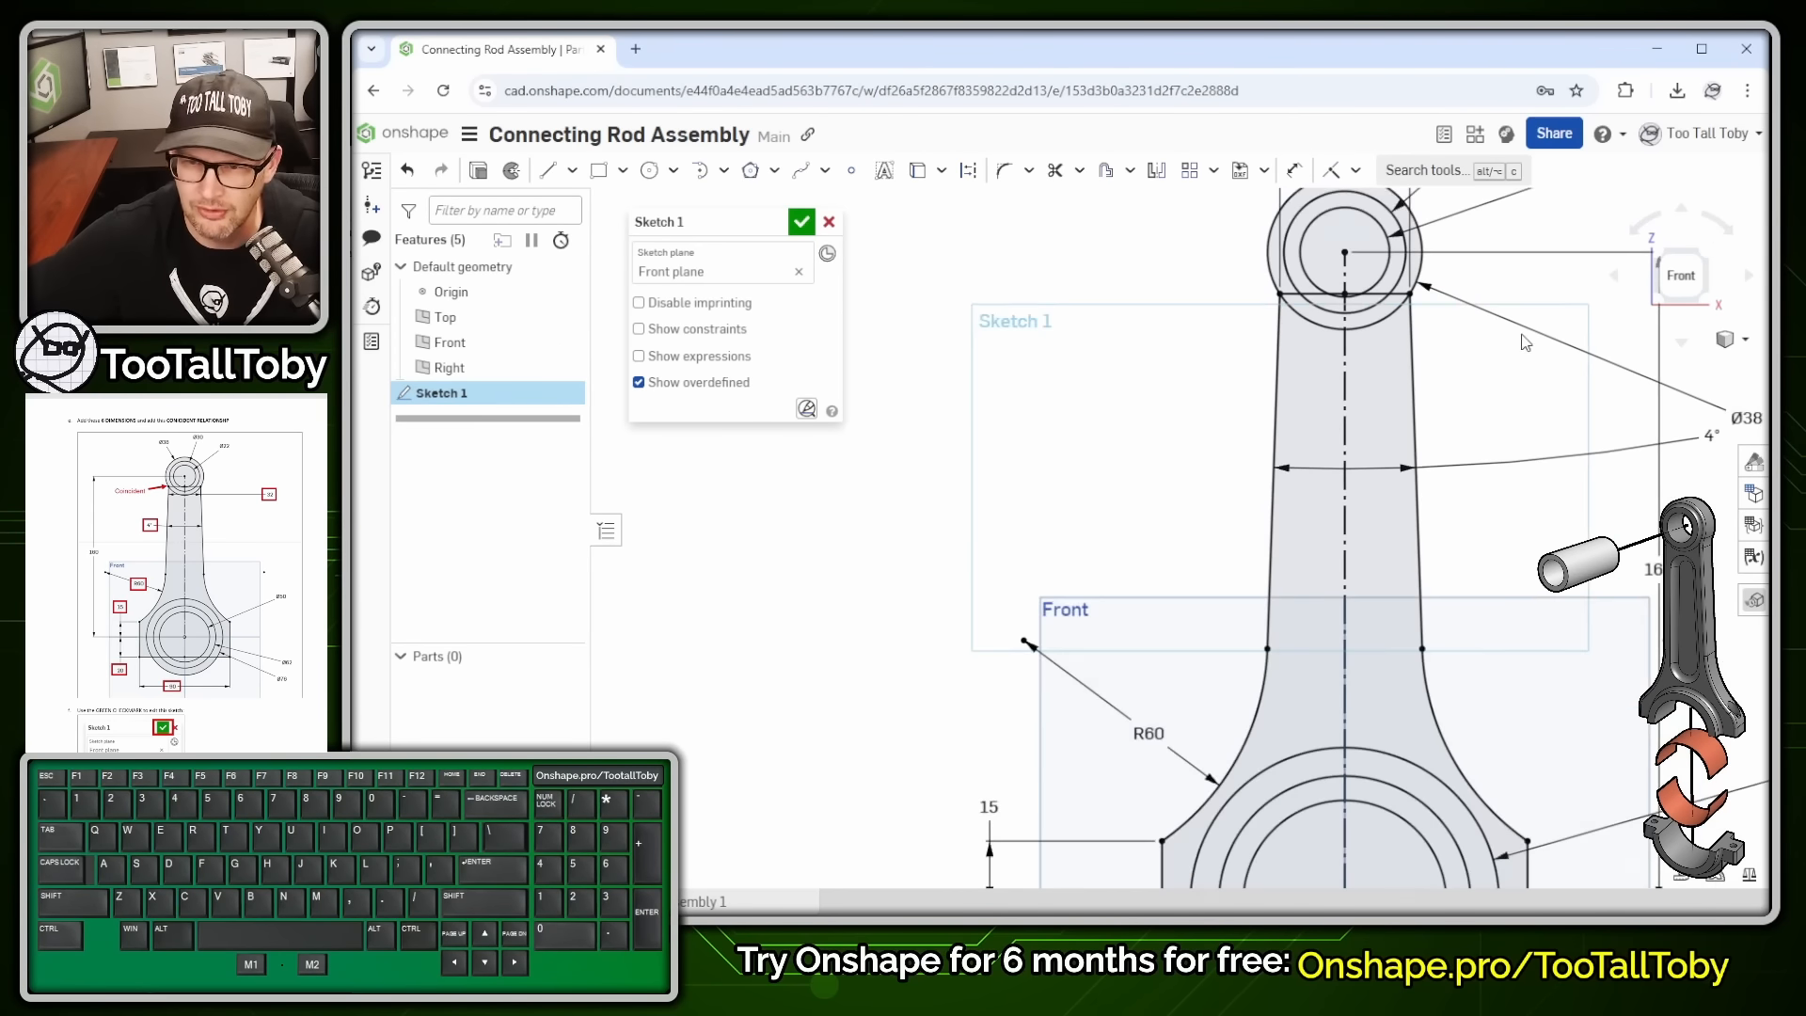
- Delete the existing R60 radius dimension on the left fillet arc
scroll(1496, 531, "down", 1)
scroll(1515, 652, "down", 1)
right_click_drag(1566, 669, 1343, 558, "ctrl")
scroll(1295, 301, "up", 1)
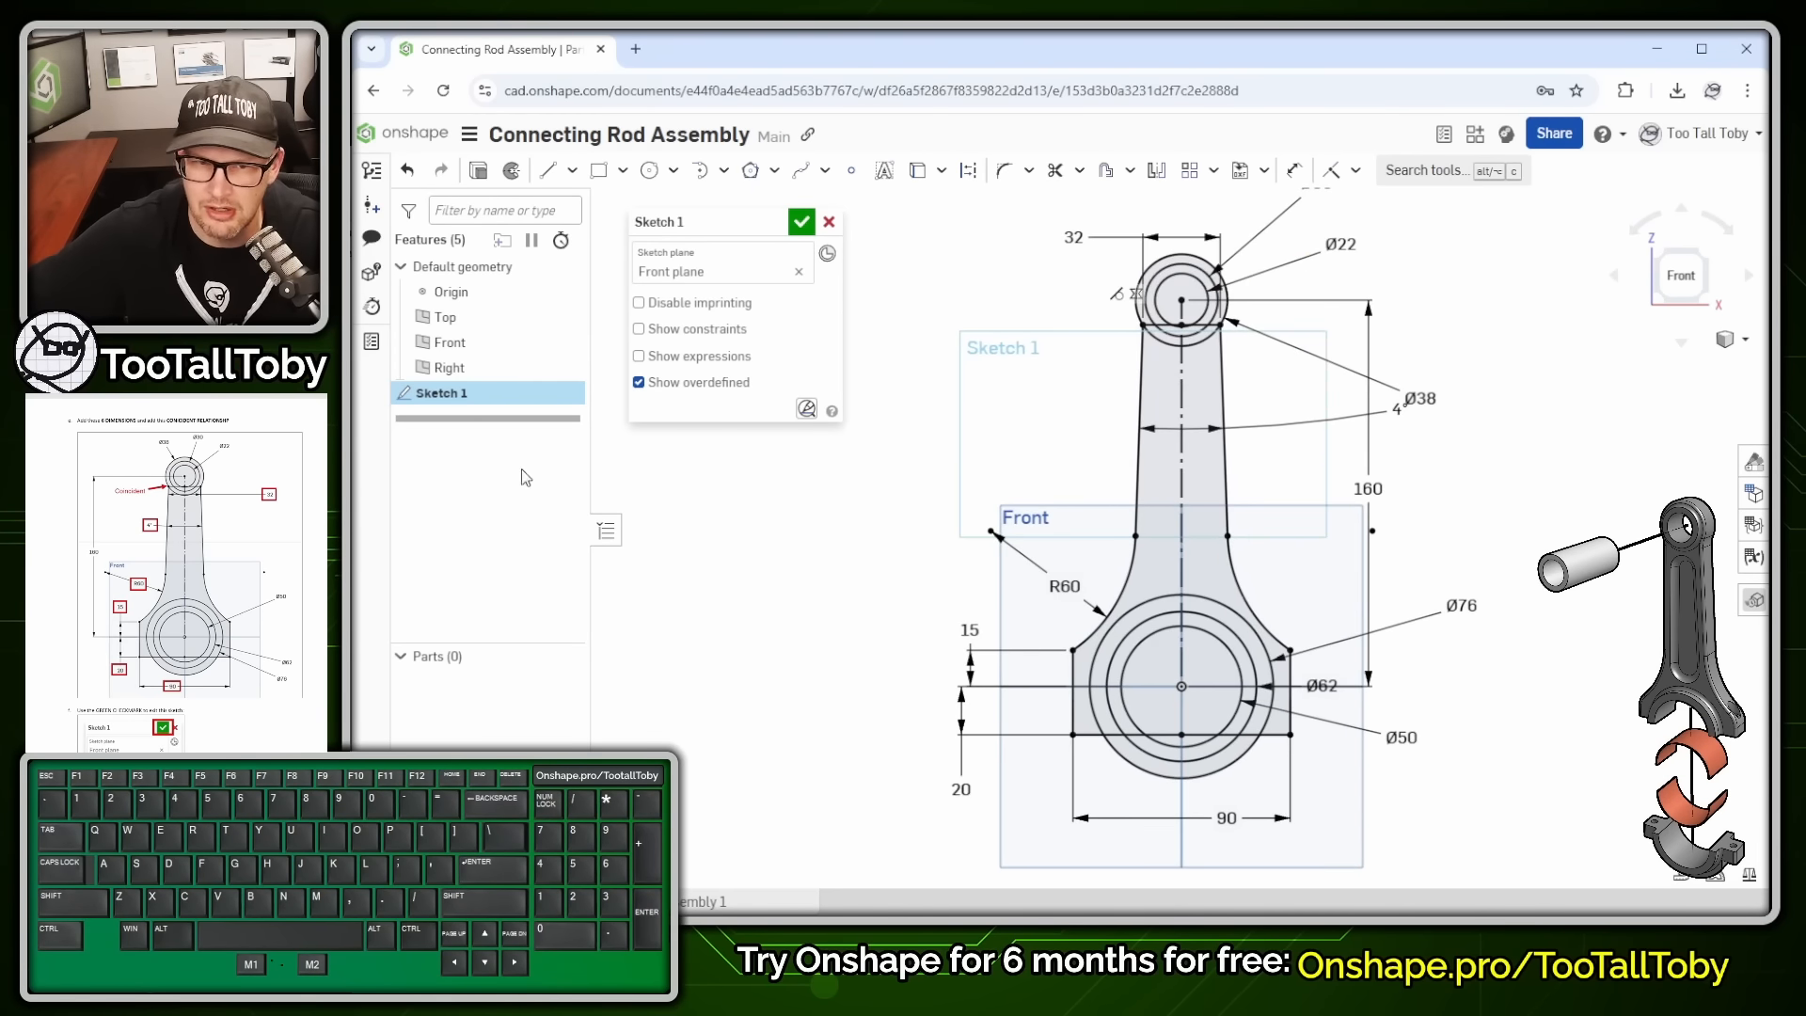
key("alt+1")
left_click(420, 419)
left_click_drag(415, 408, 500, 510, "ctrl+shift")
key("alt+1")
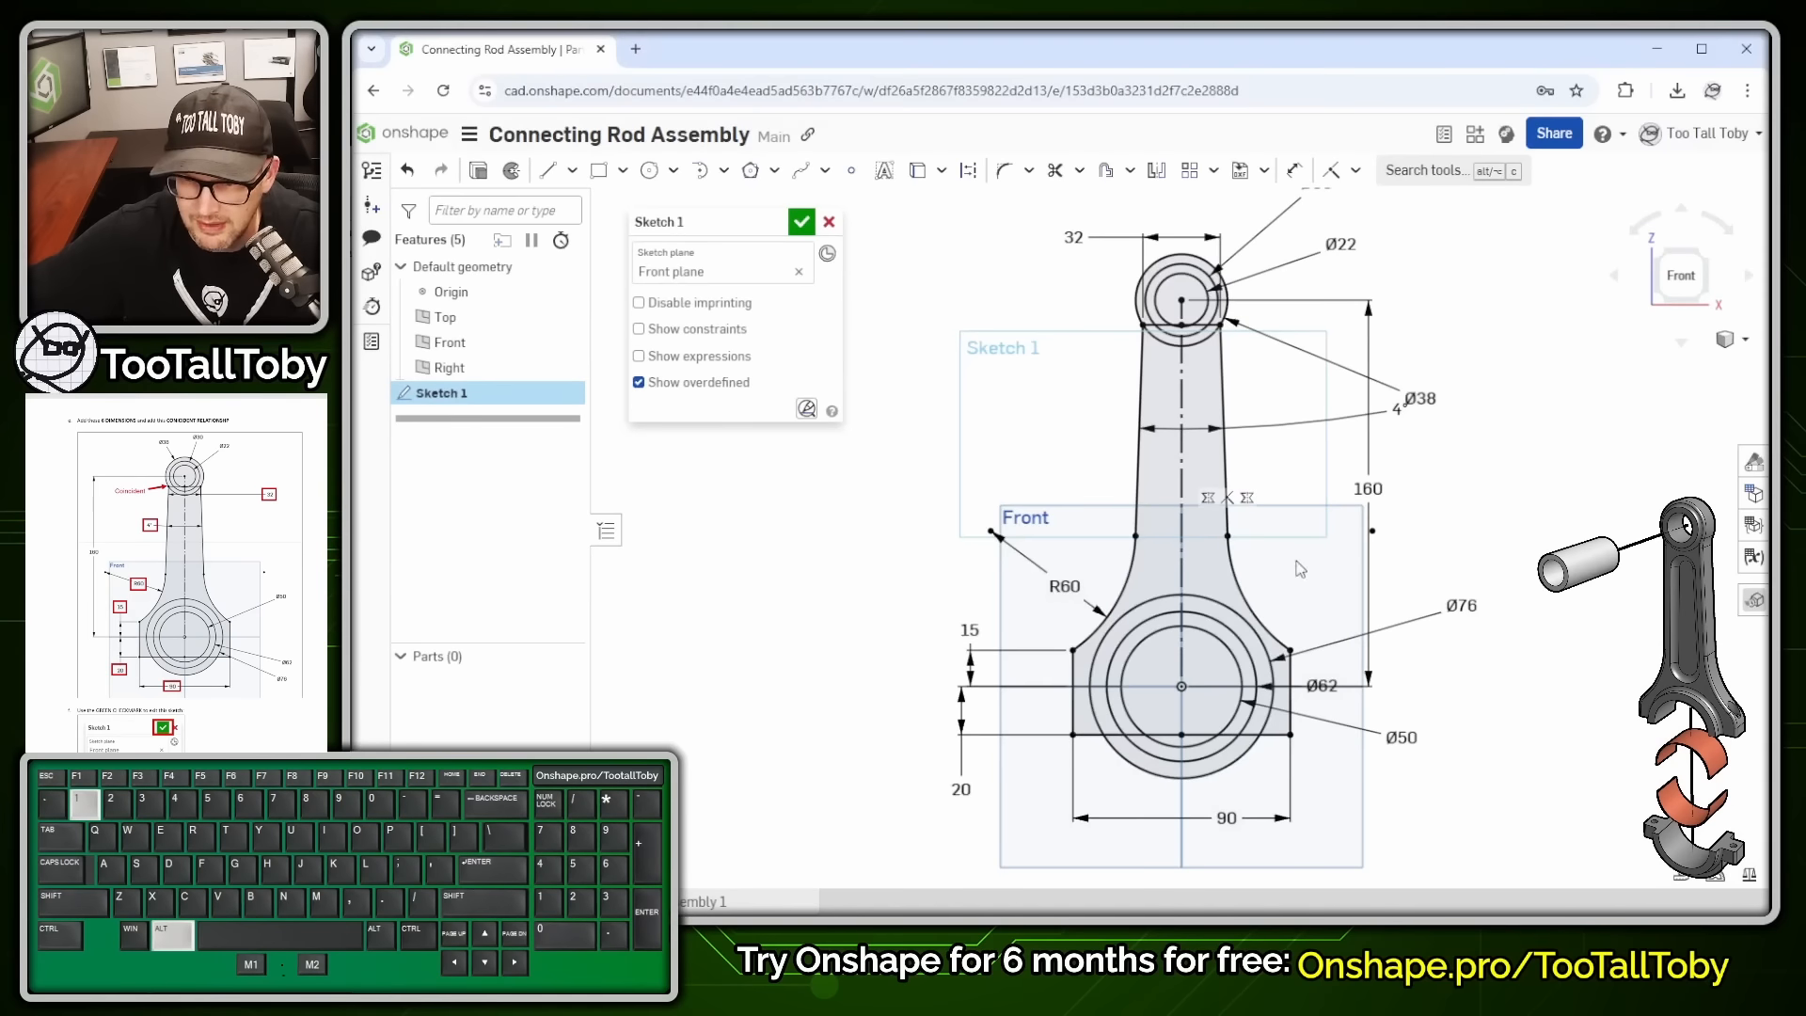
key("Escape")
left_click(1065, 586)
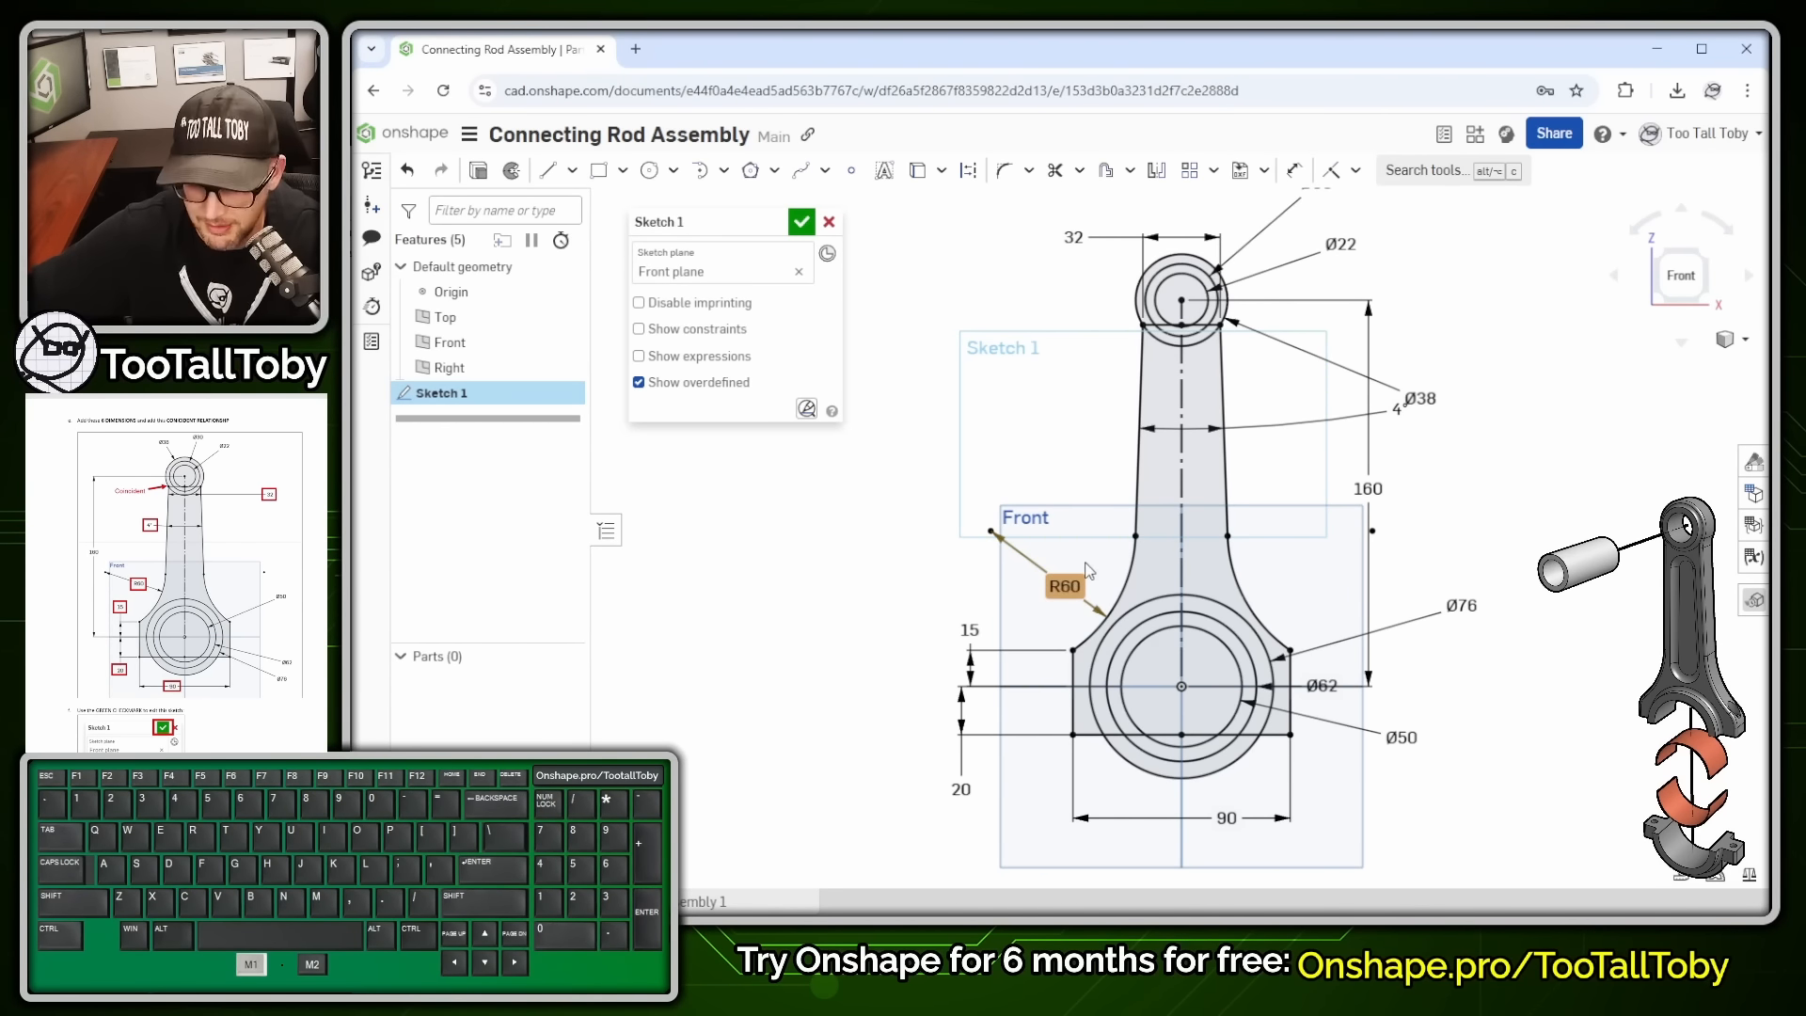
key("Delete")
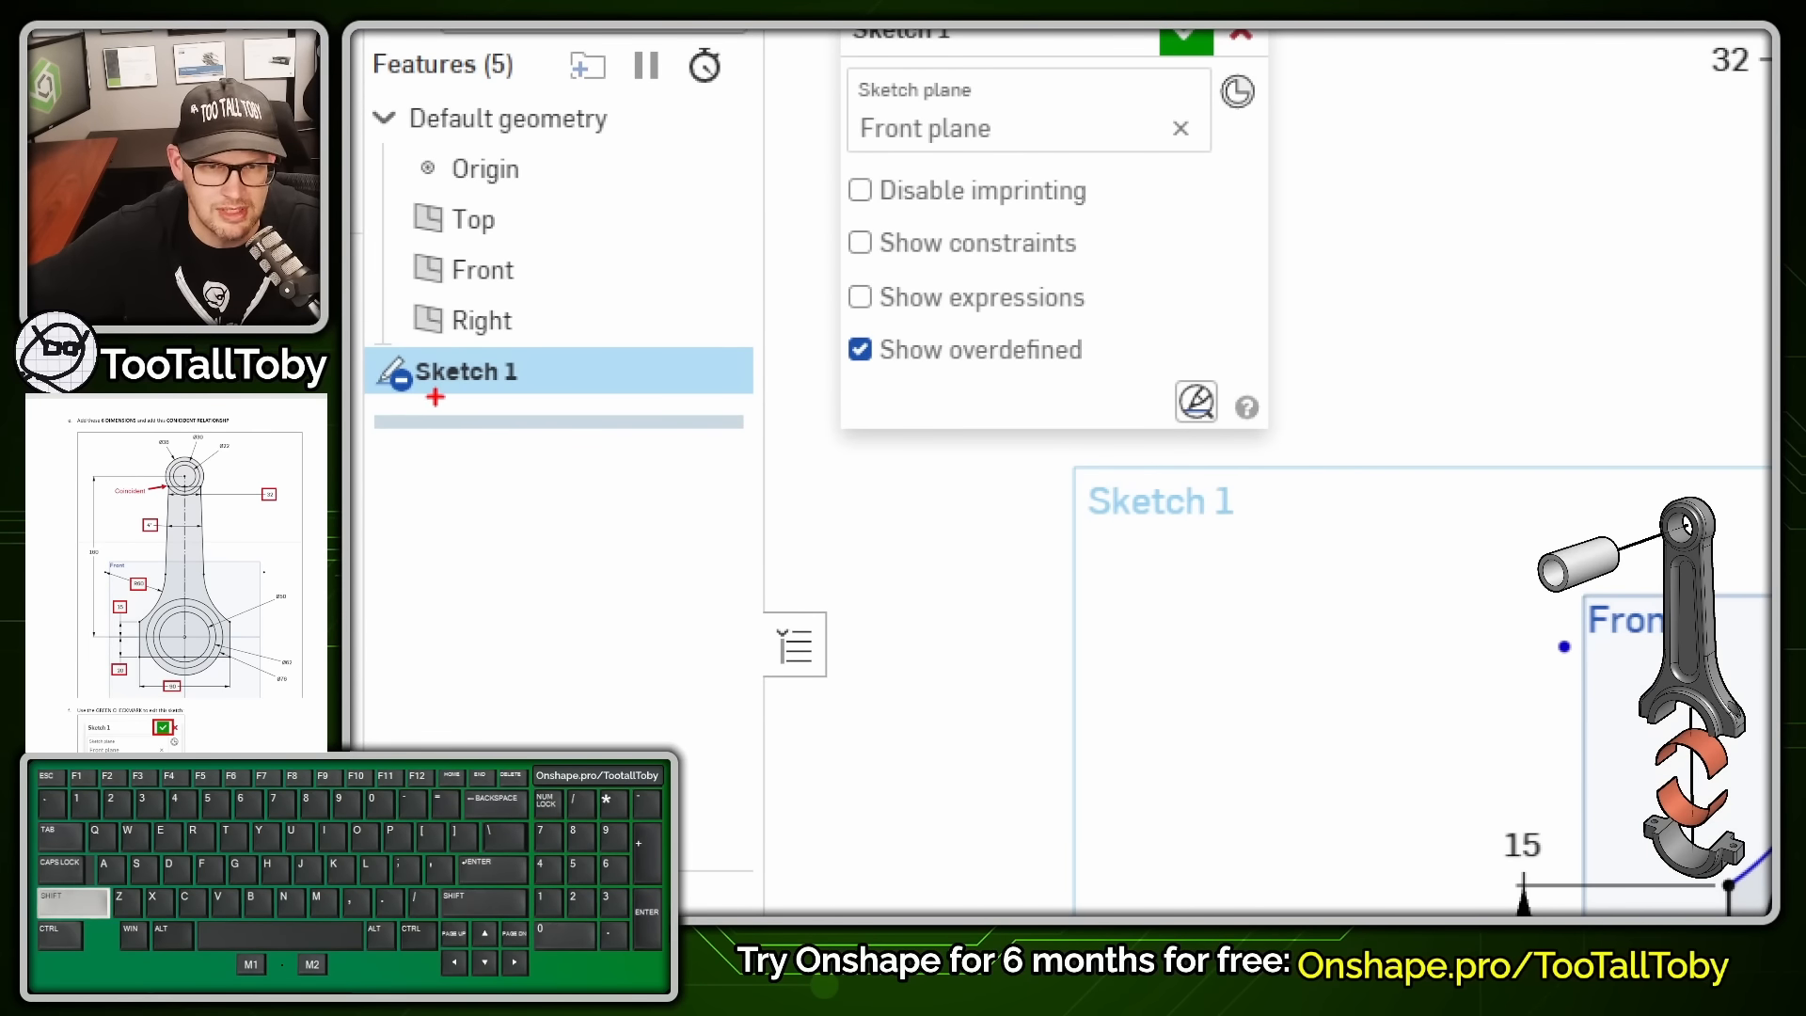
- Re-dimension the left fillet arc with a 60 mm radius
left_click_drag(411, 404, 475, 491, "ctrl+shift")
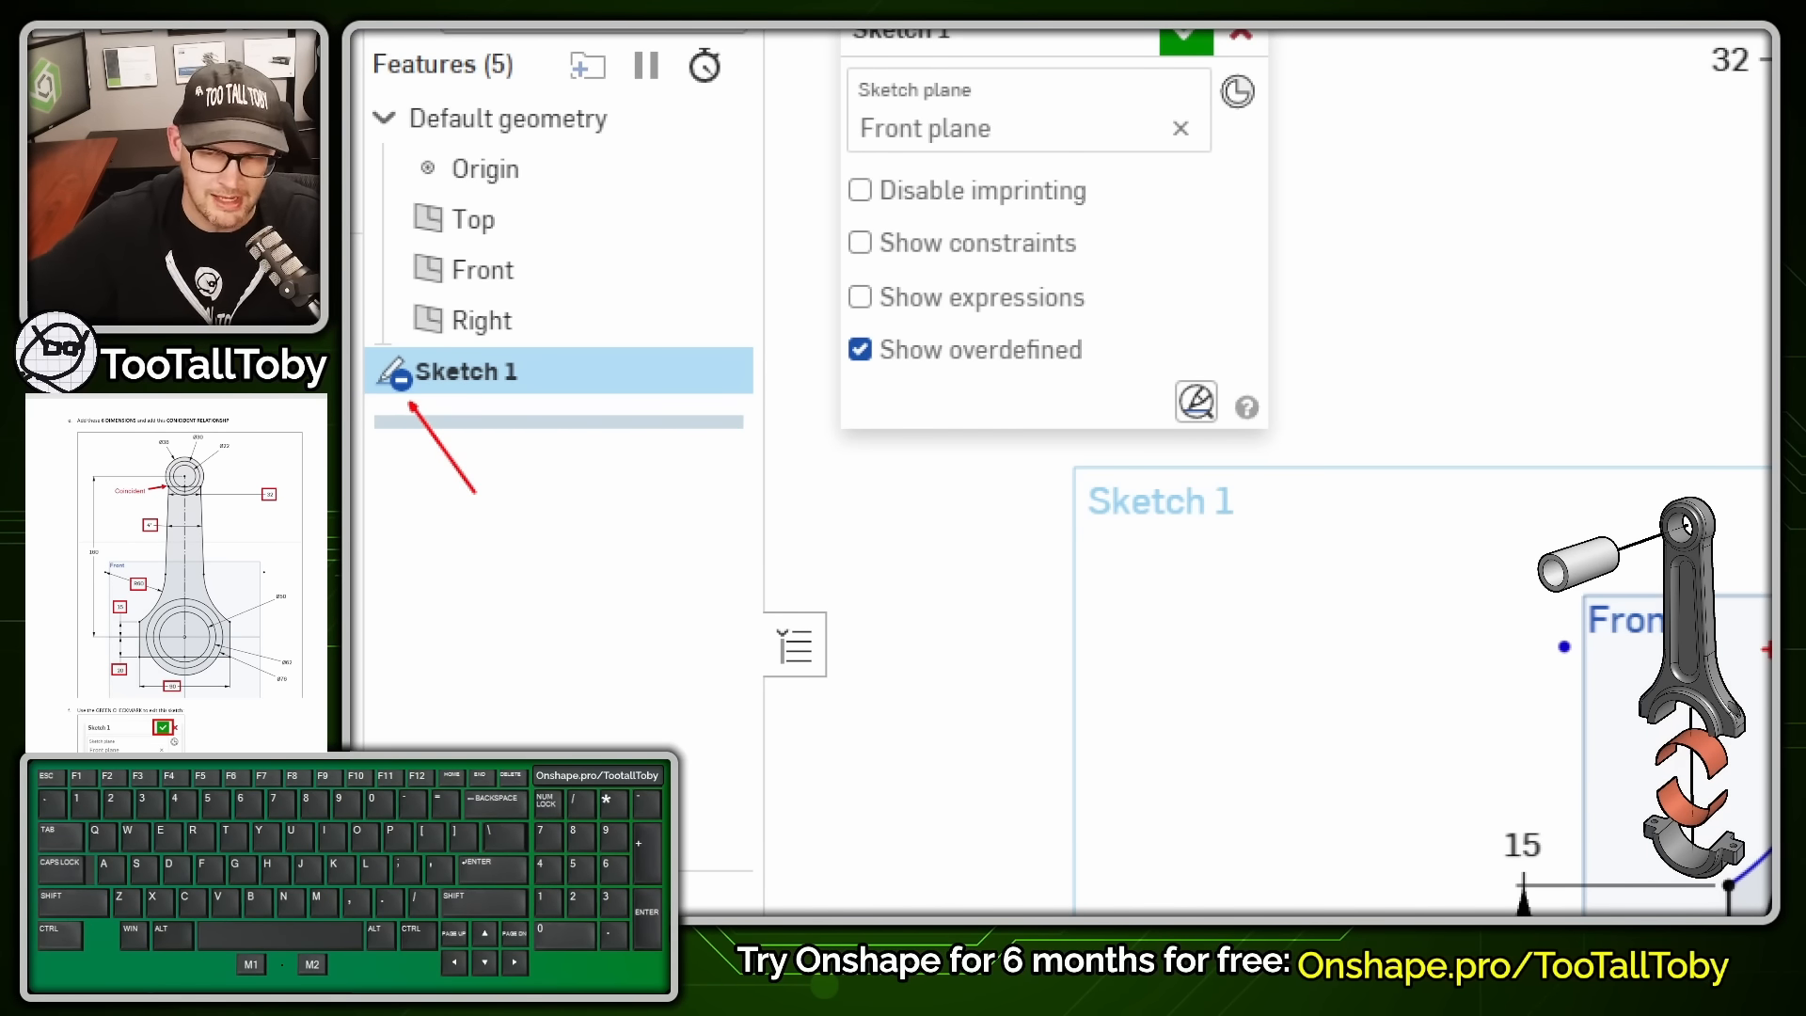
key("alt+1")
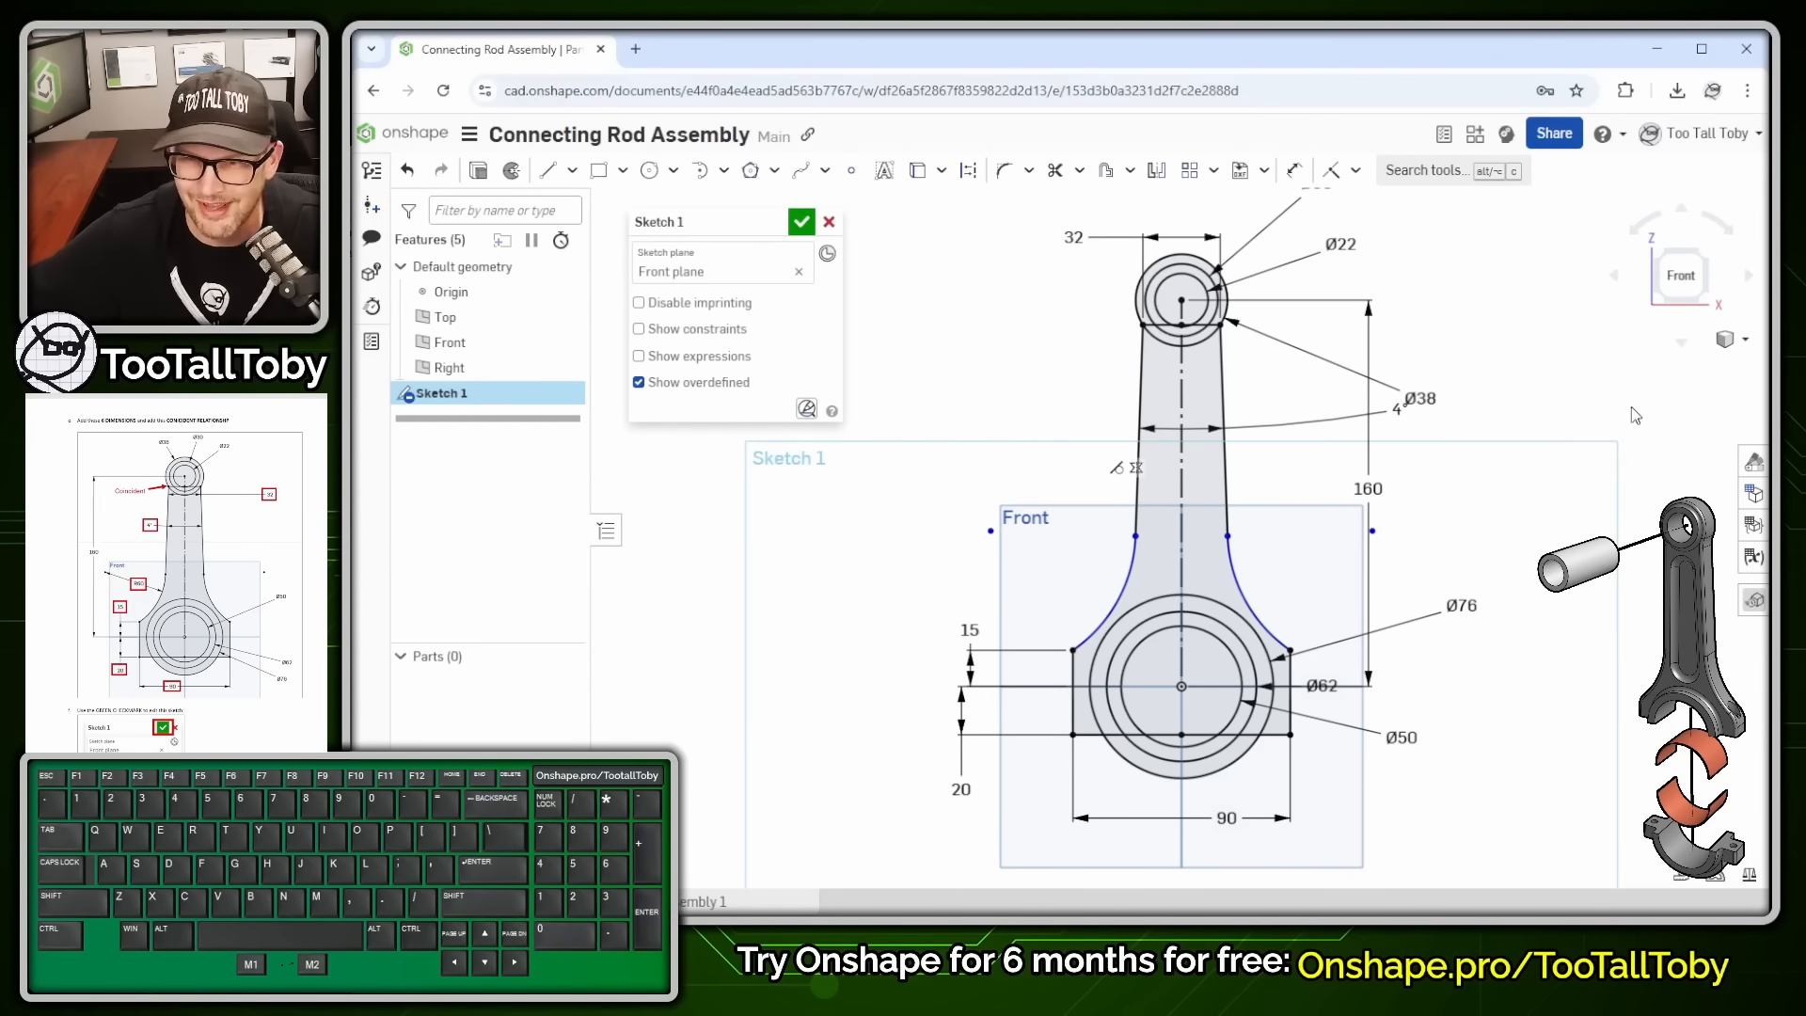
left_click(1294, 170)
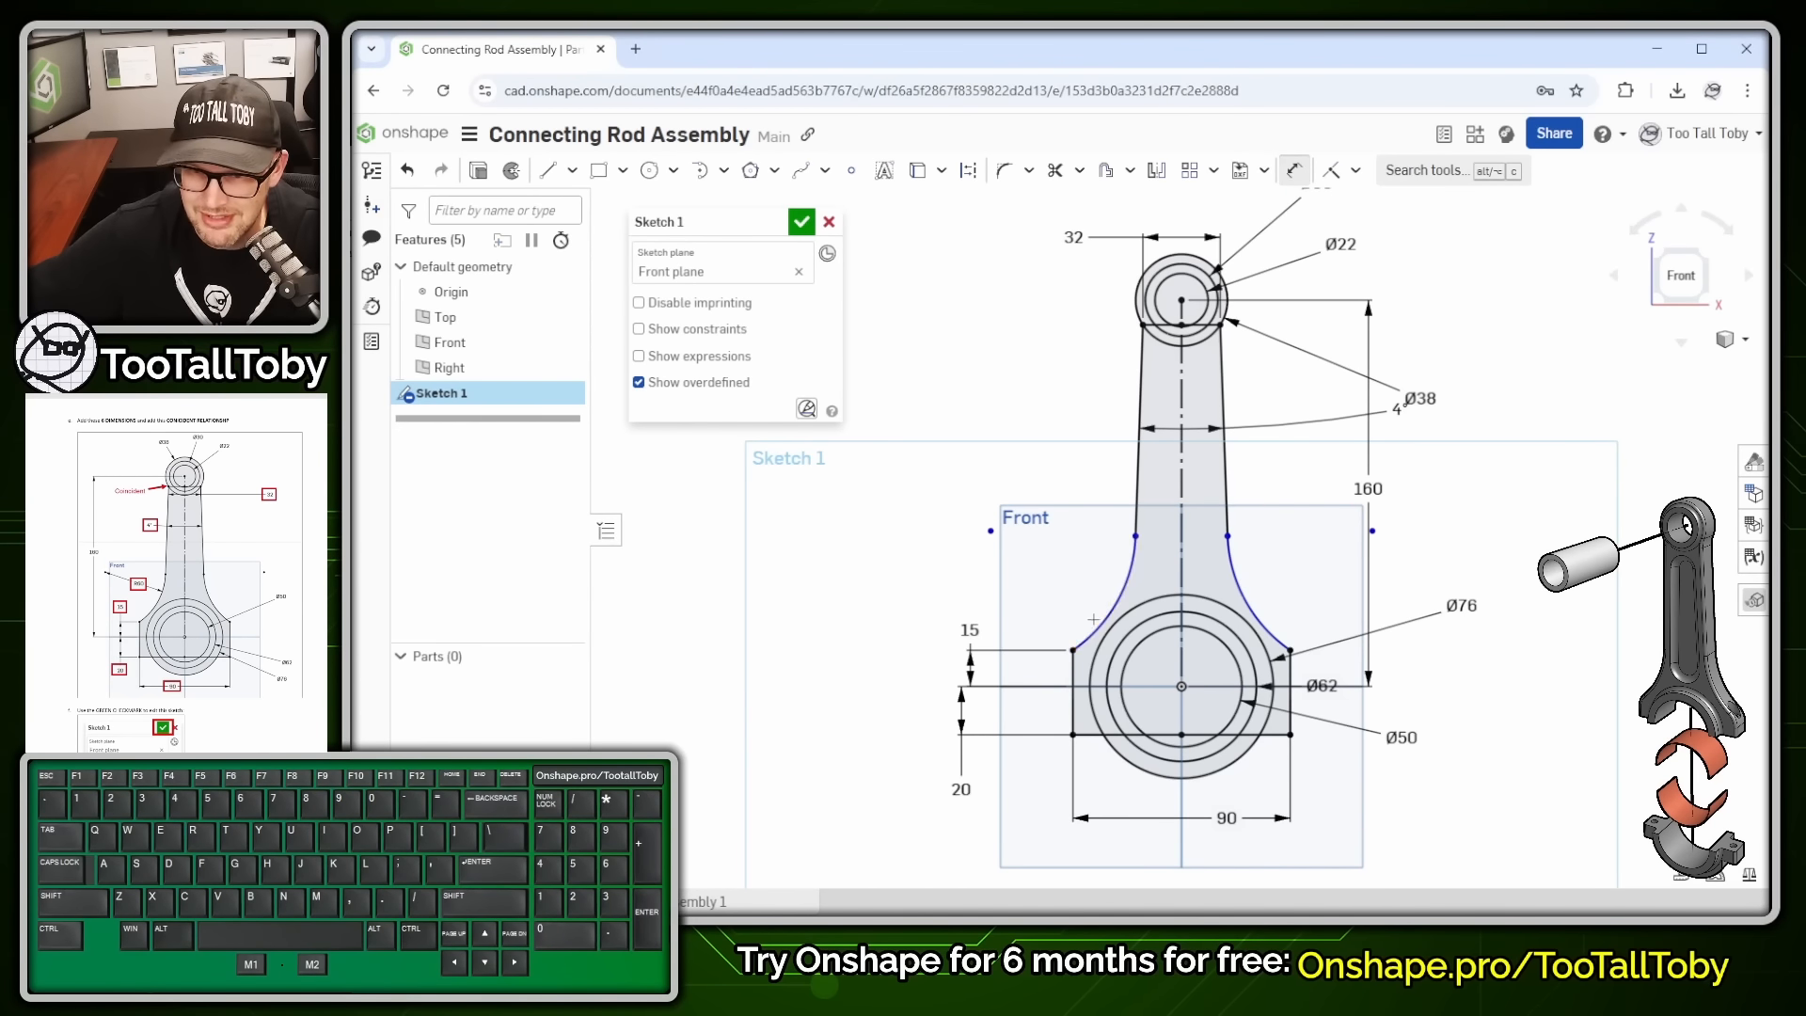
left_click_drag(1093, 619, 1067, 588)
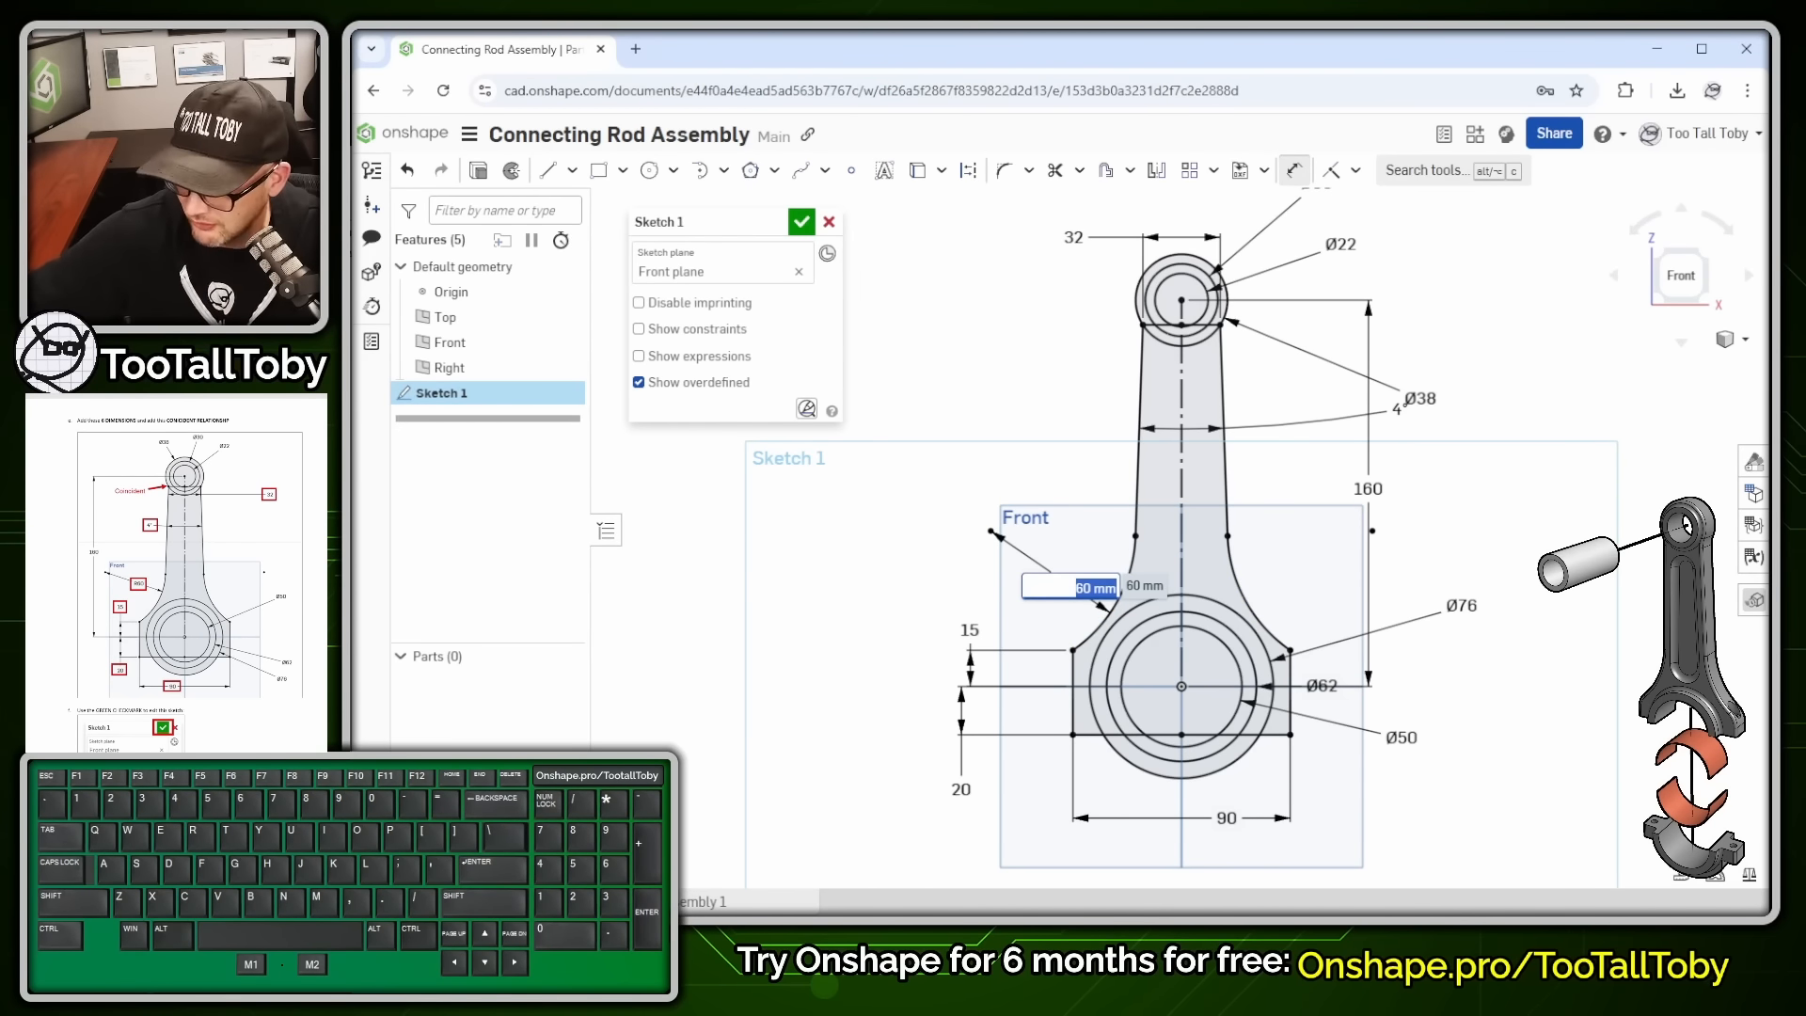
type("60")
key("Return")
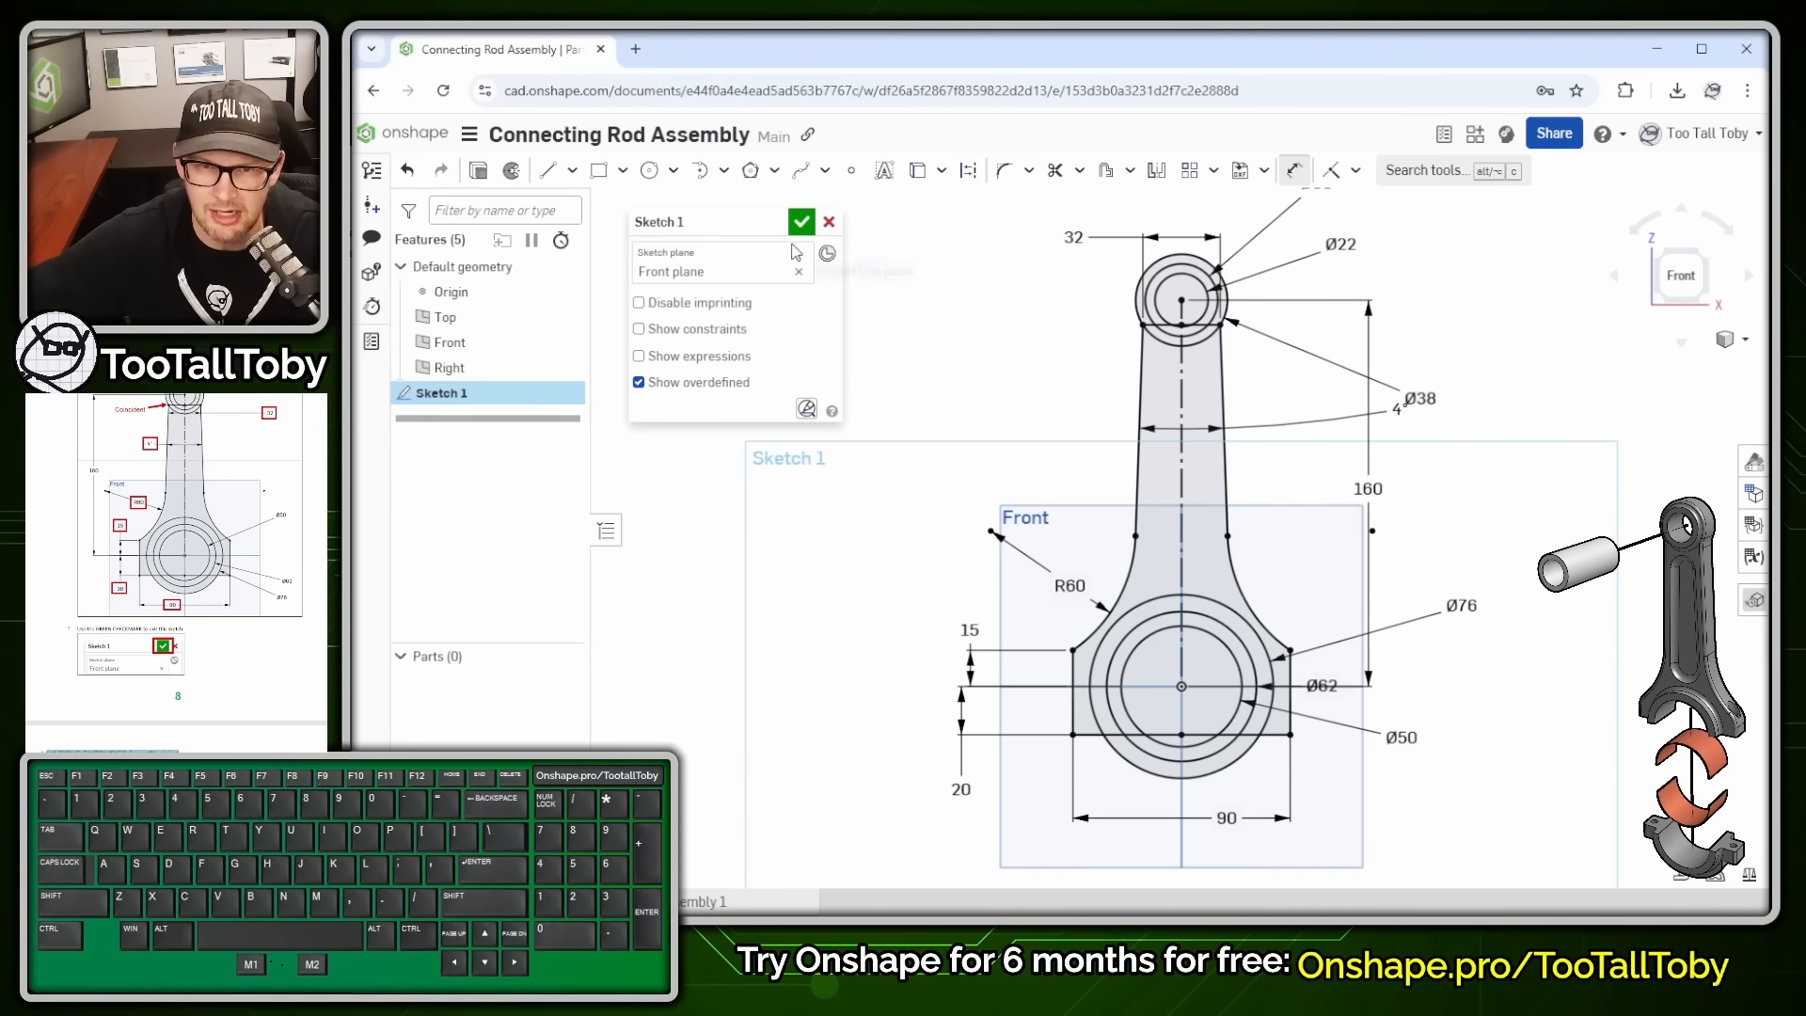
- Accept Sketch 1 to close it with the connecting-rod profile
left_click(800, 224)
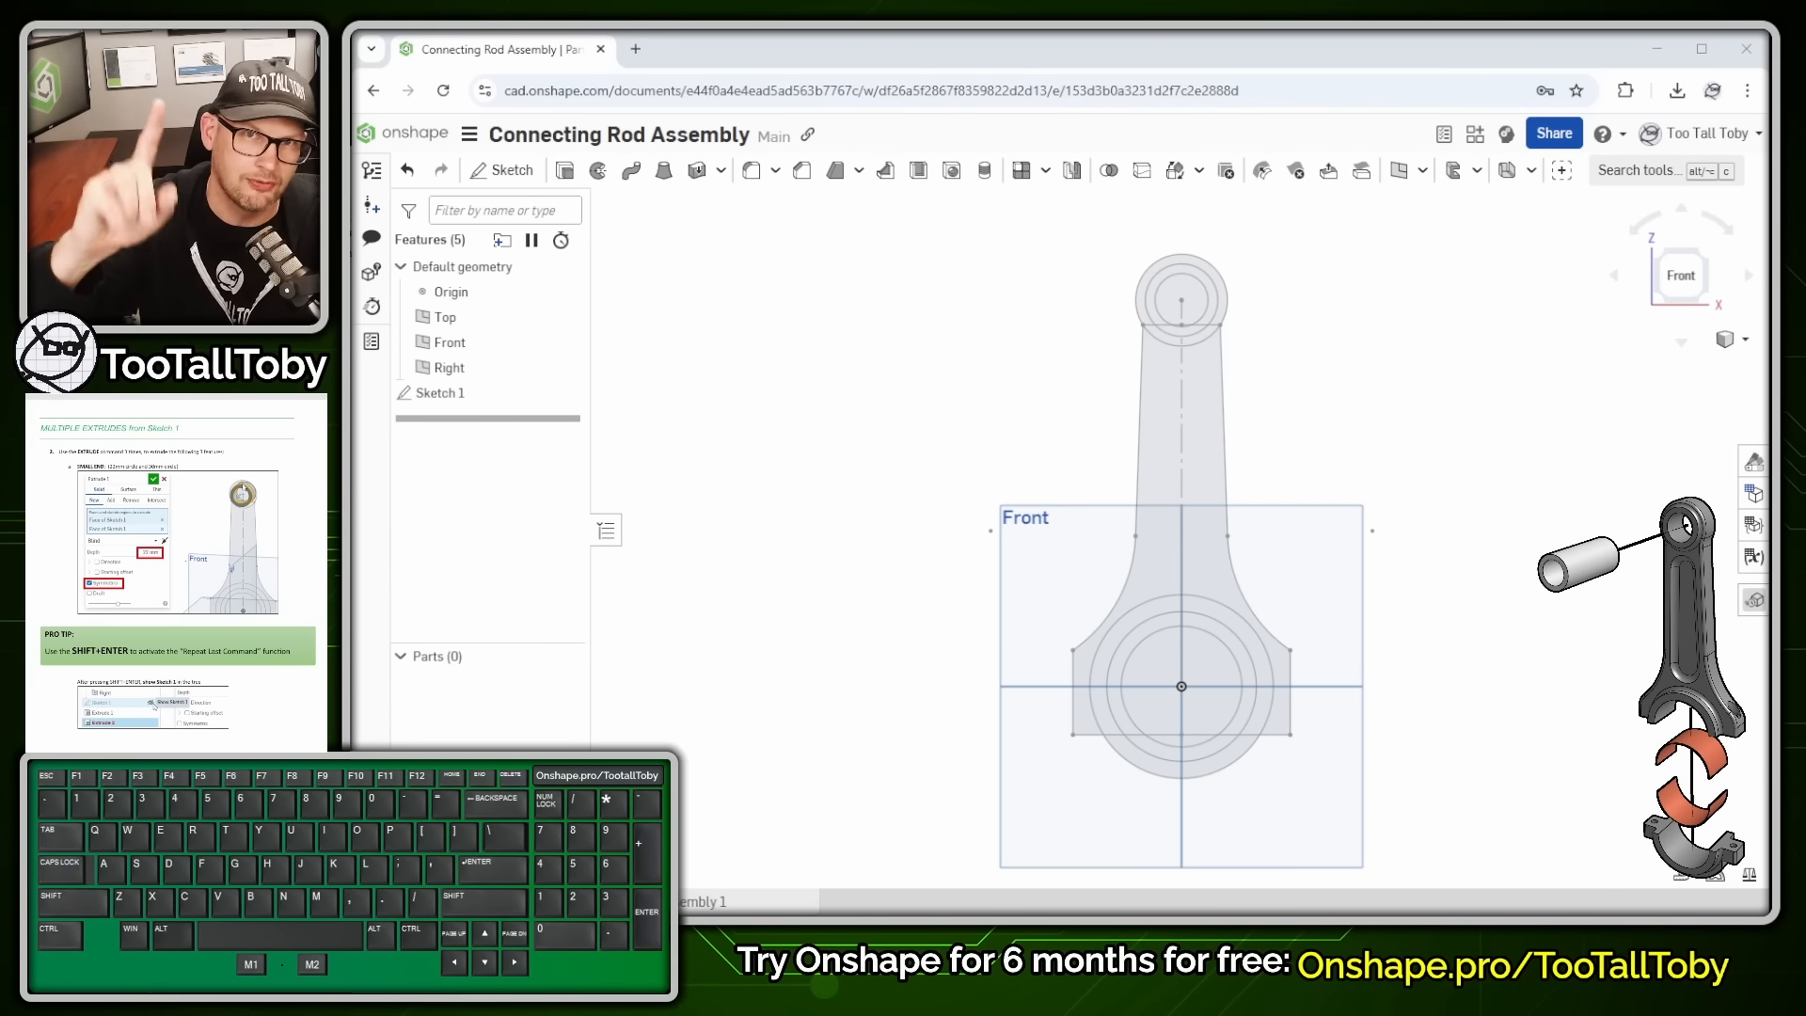
- Start a solid extrude and select the two regions forming the small-end ring
scroll(954, 470, "down", 1)
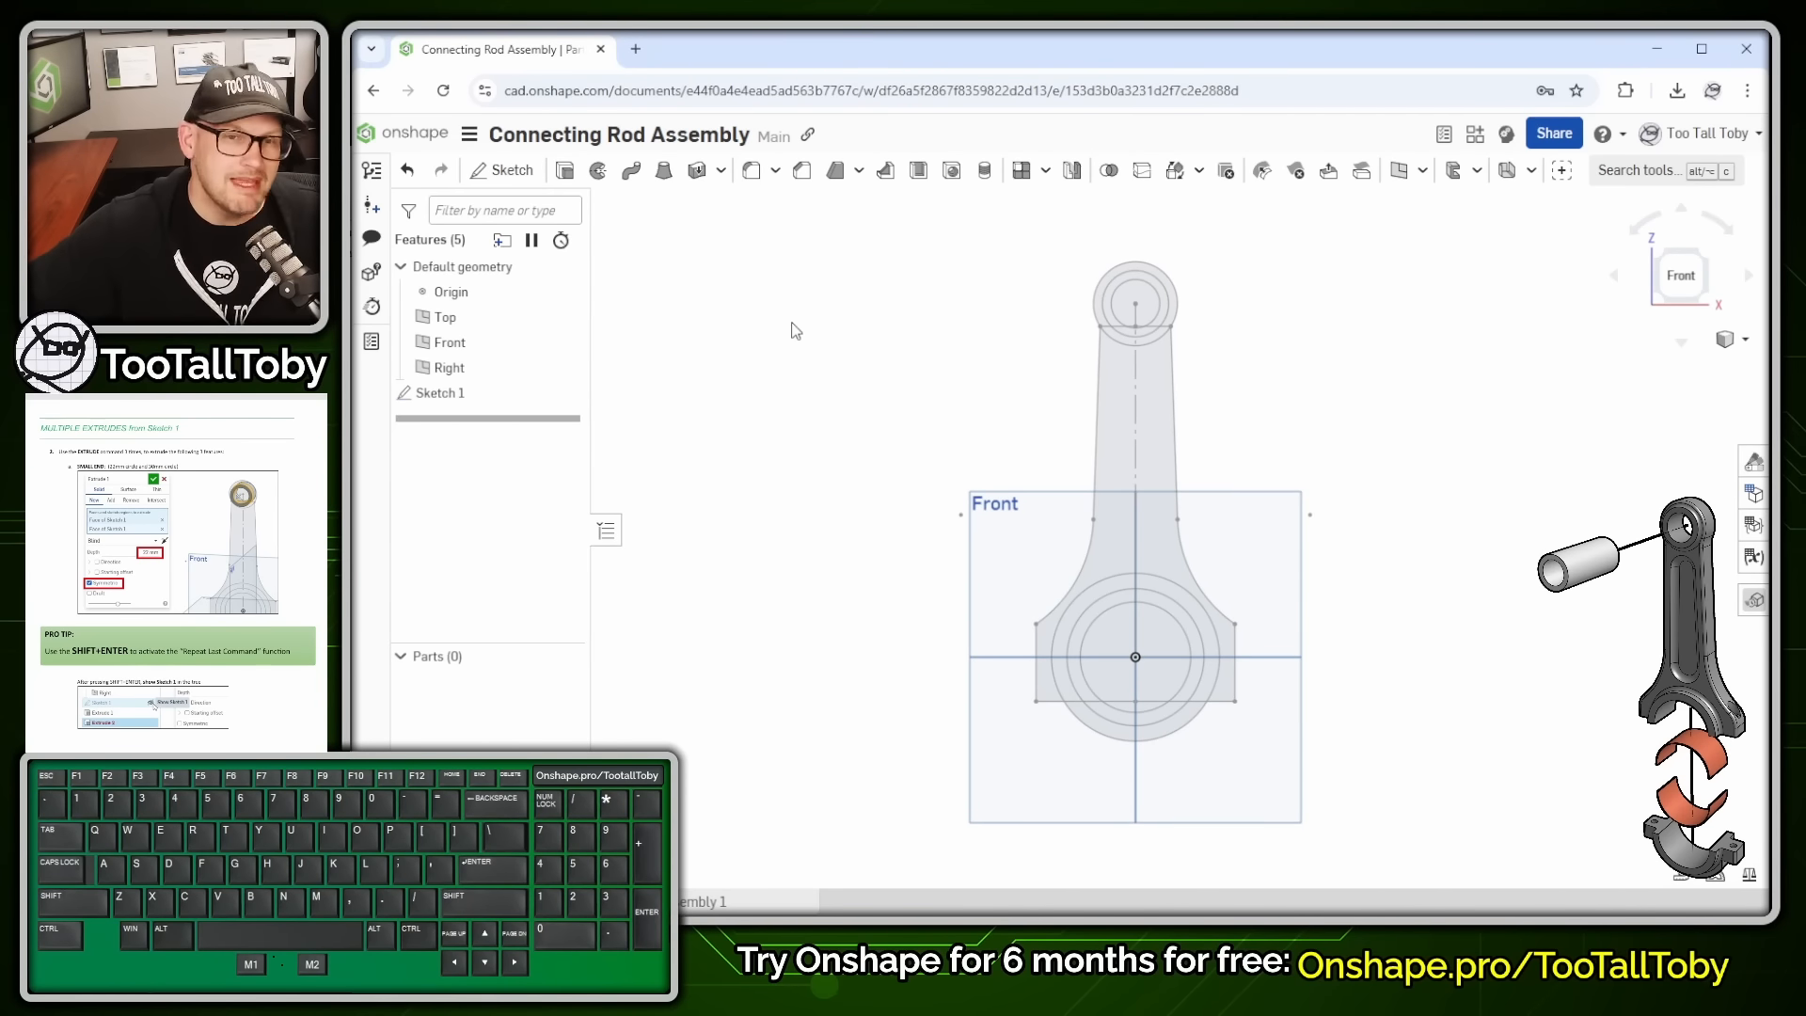
left_click(564, 170)
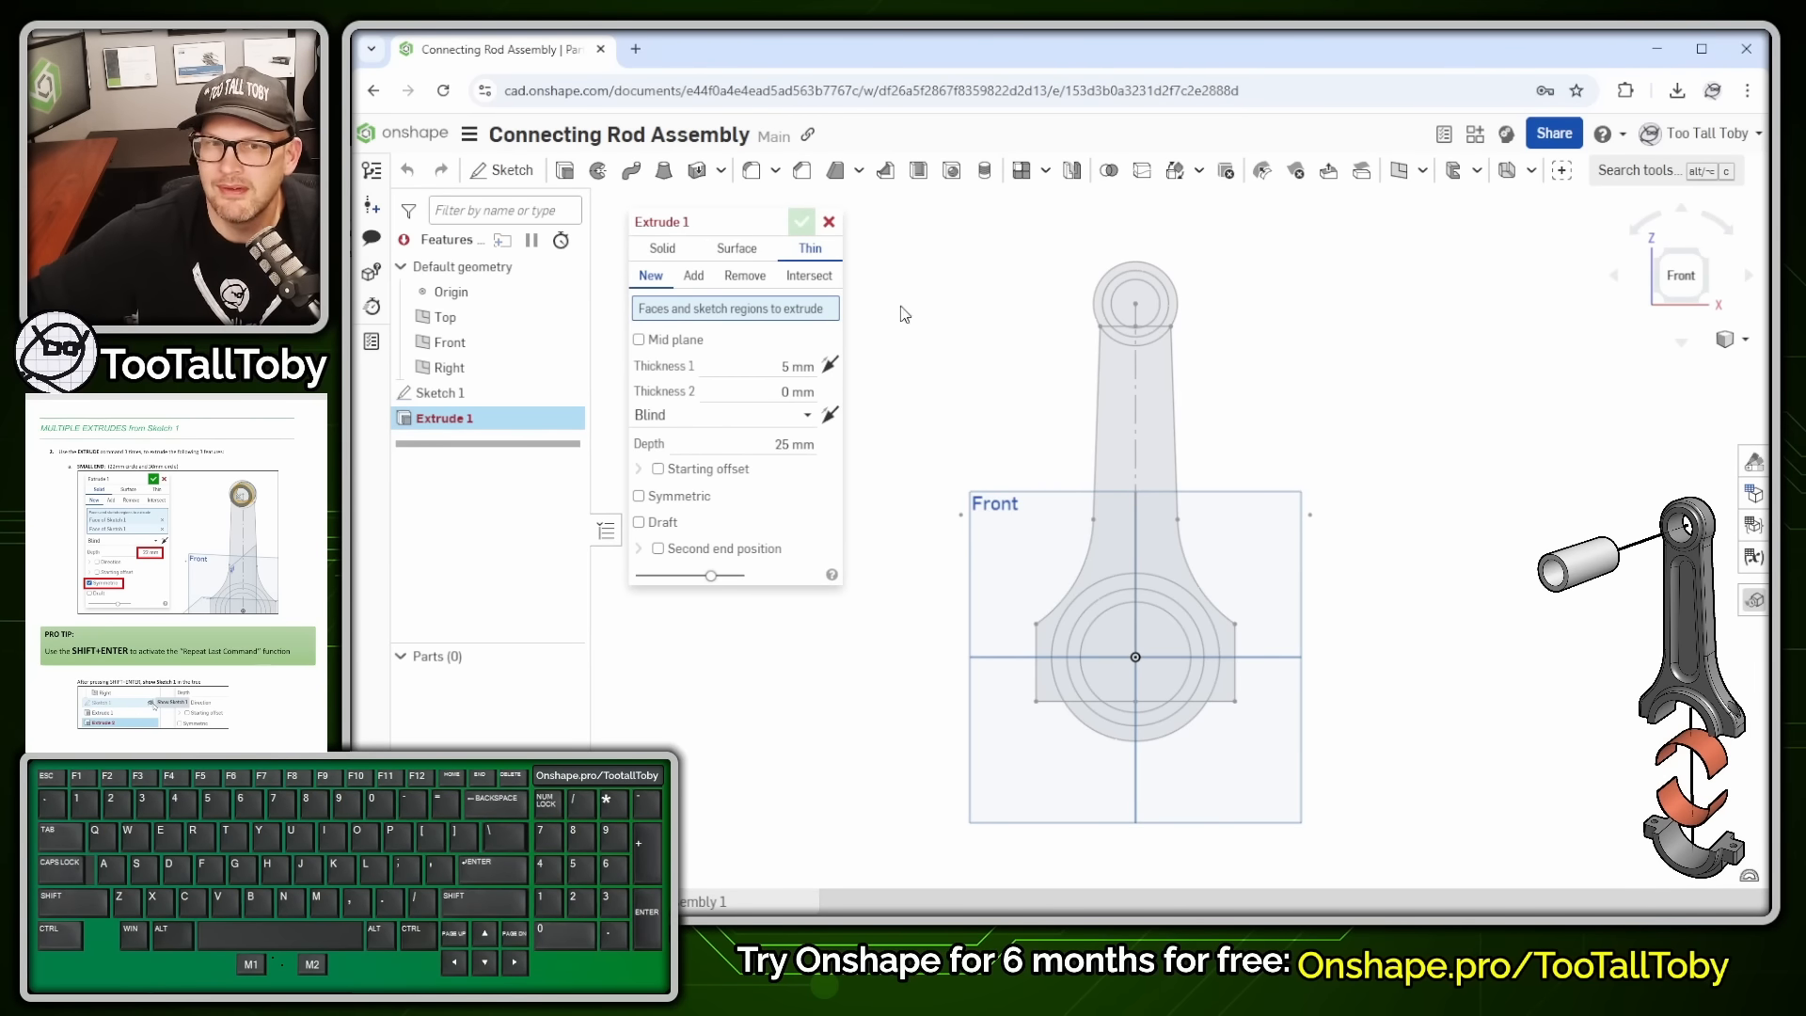
left_click(659, 250)
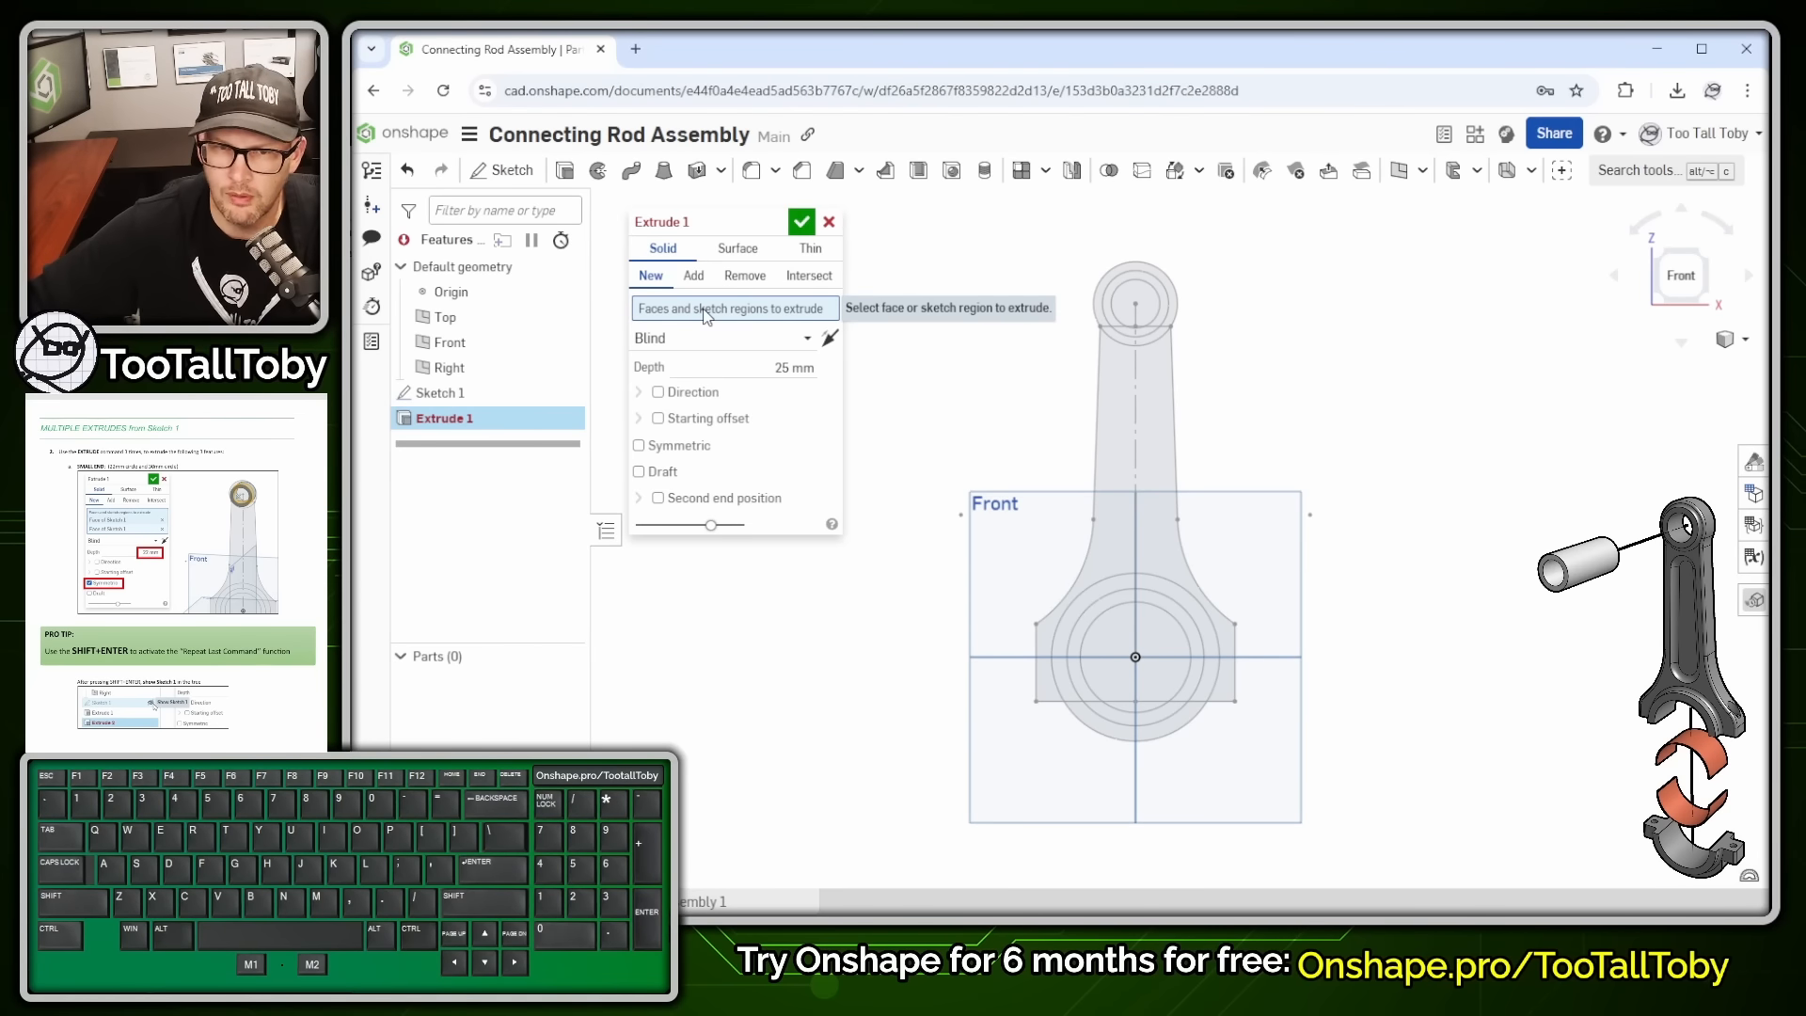
scroll(1132, 269, "up", 8)
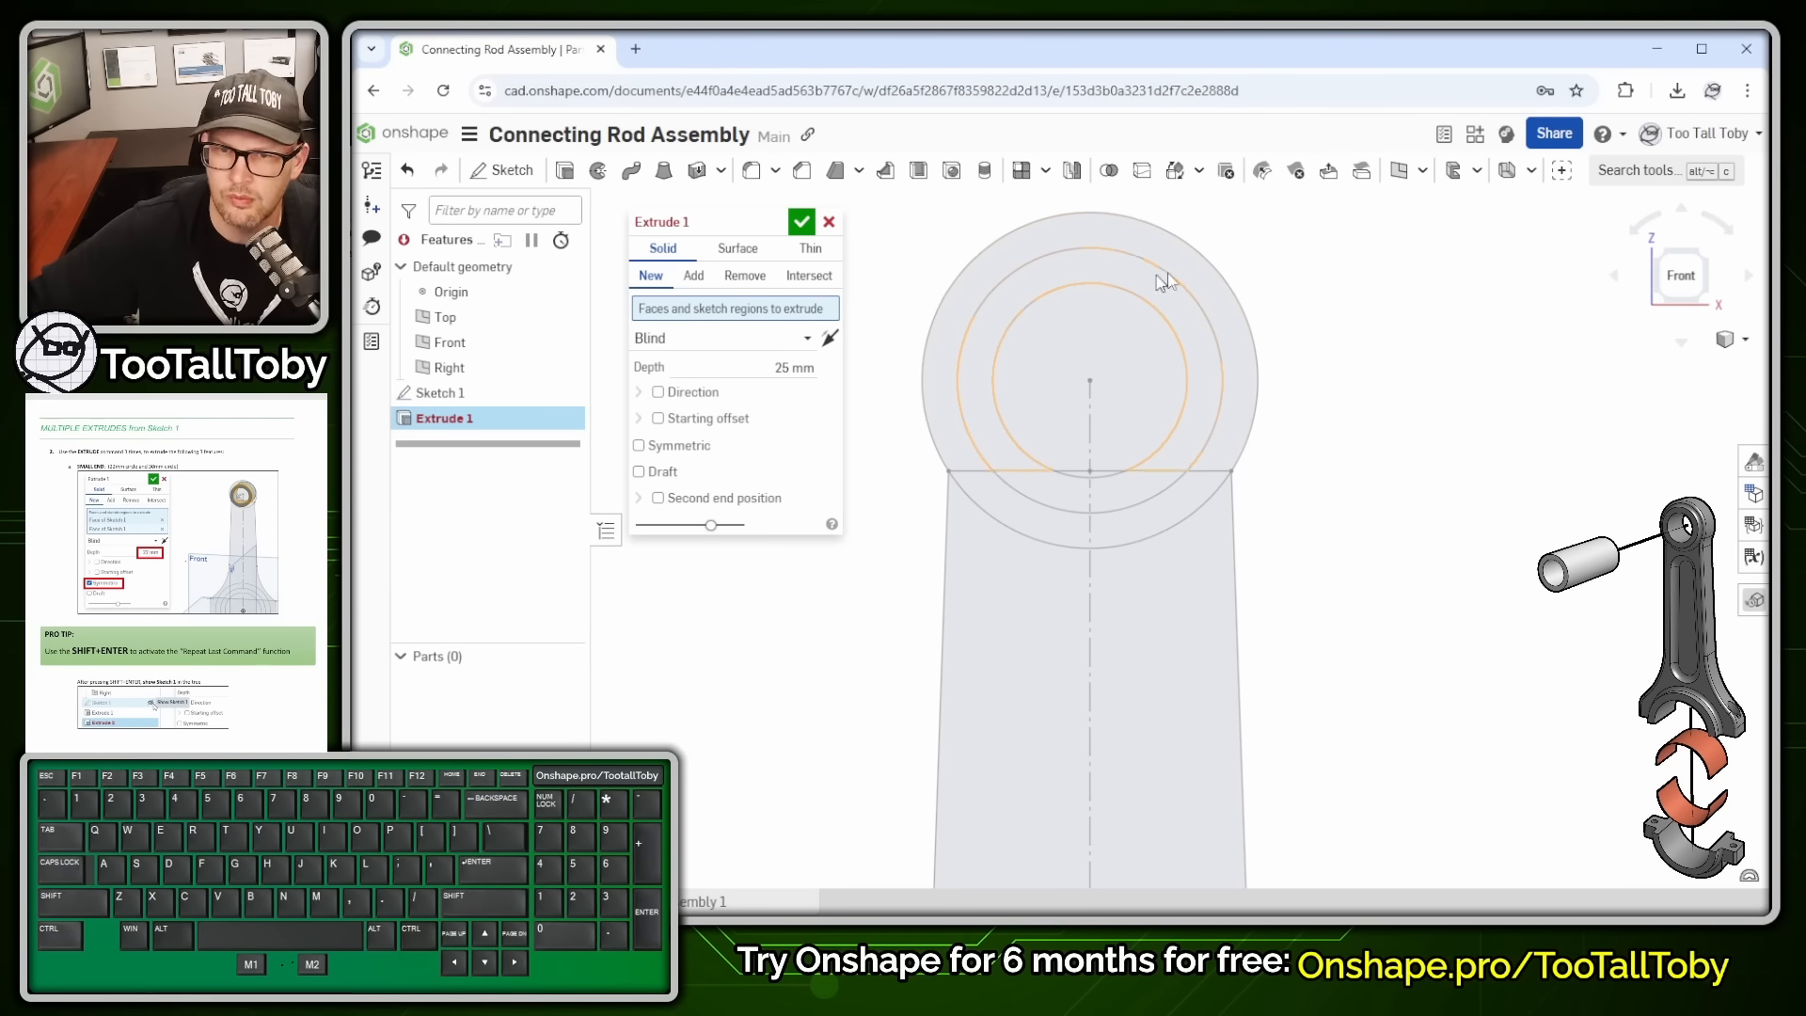
left_click(1172, 295)
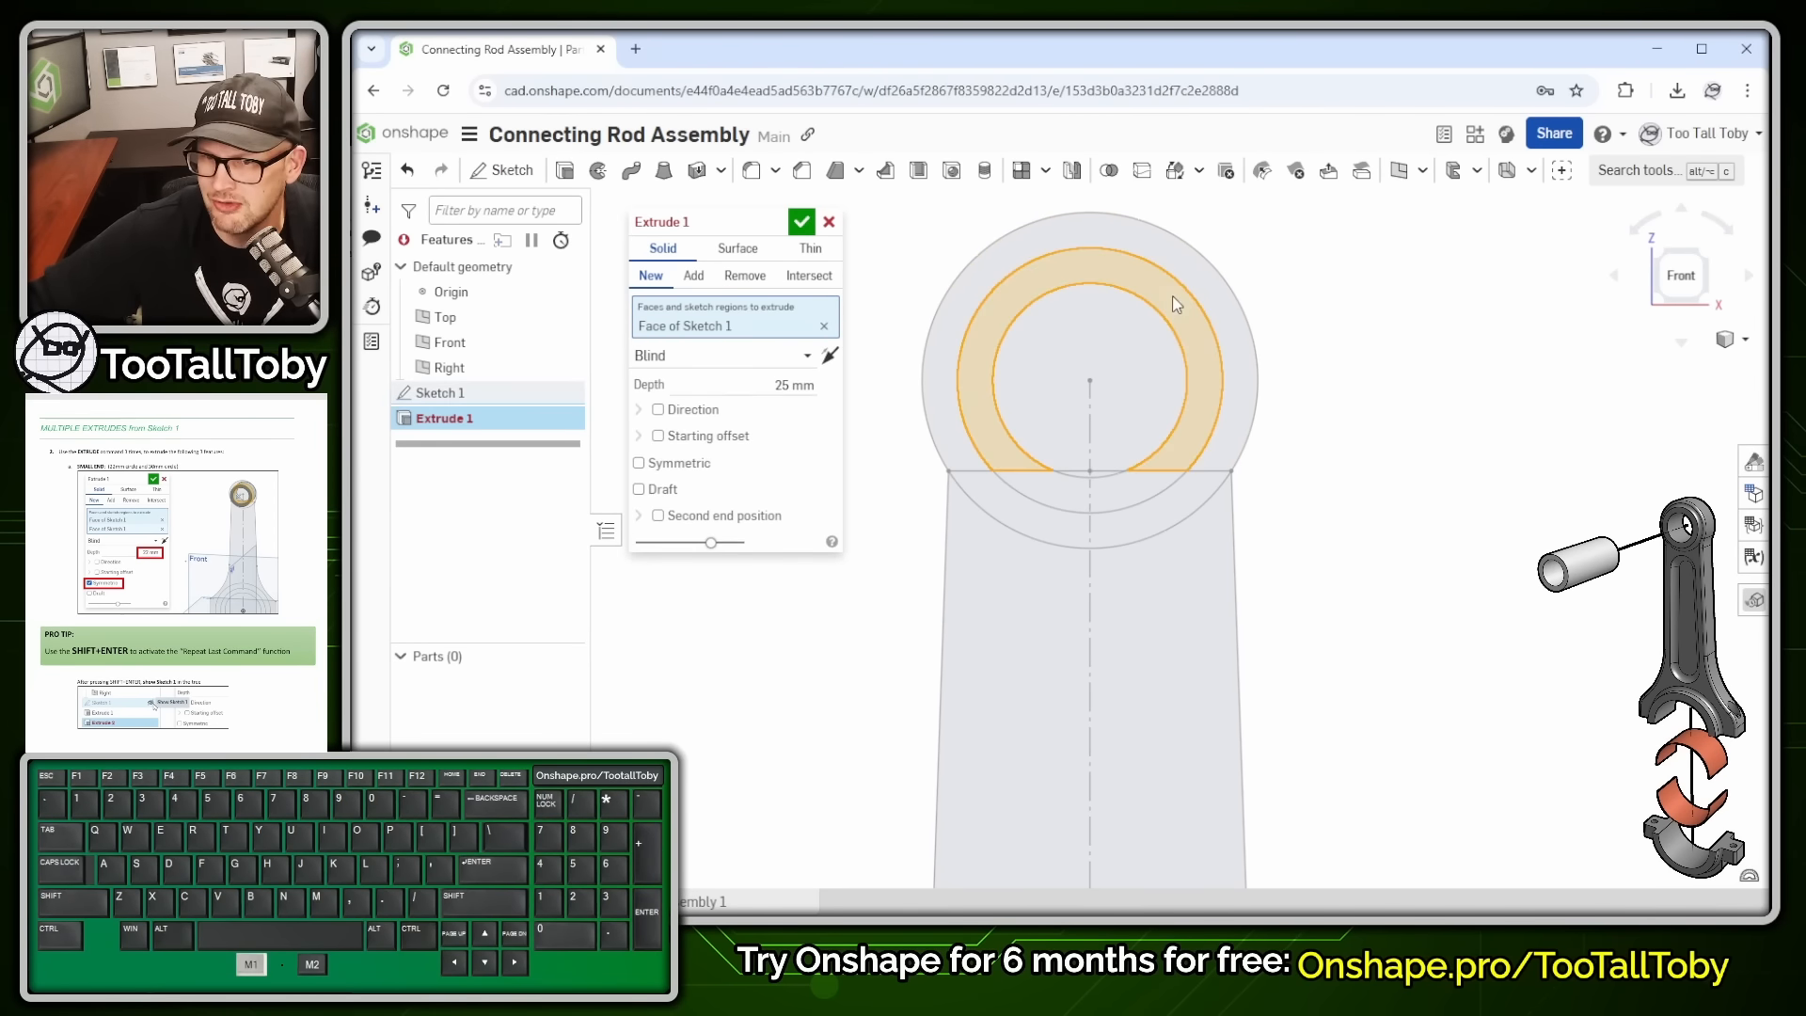
left_click(1134, 501)
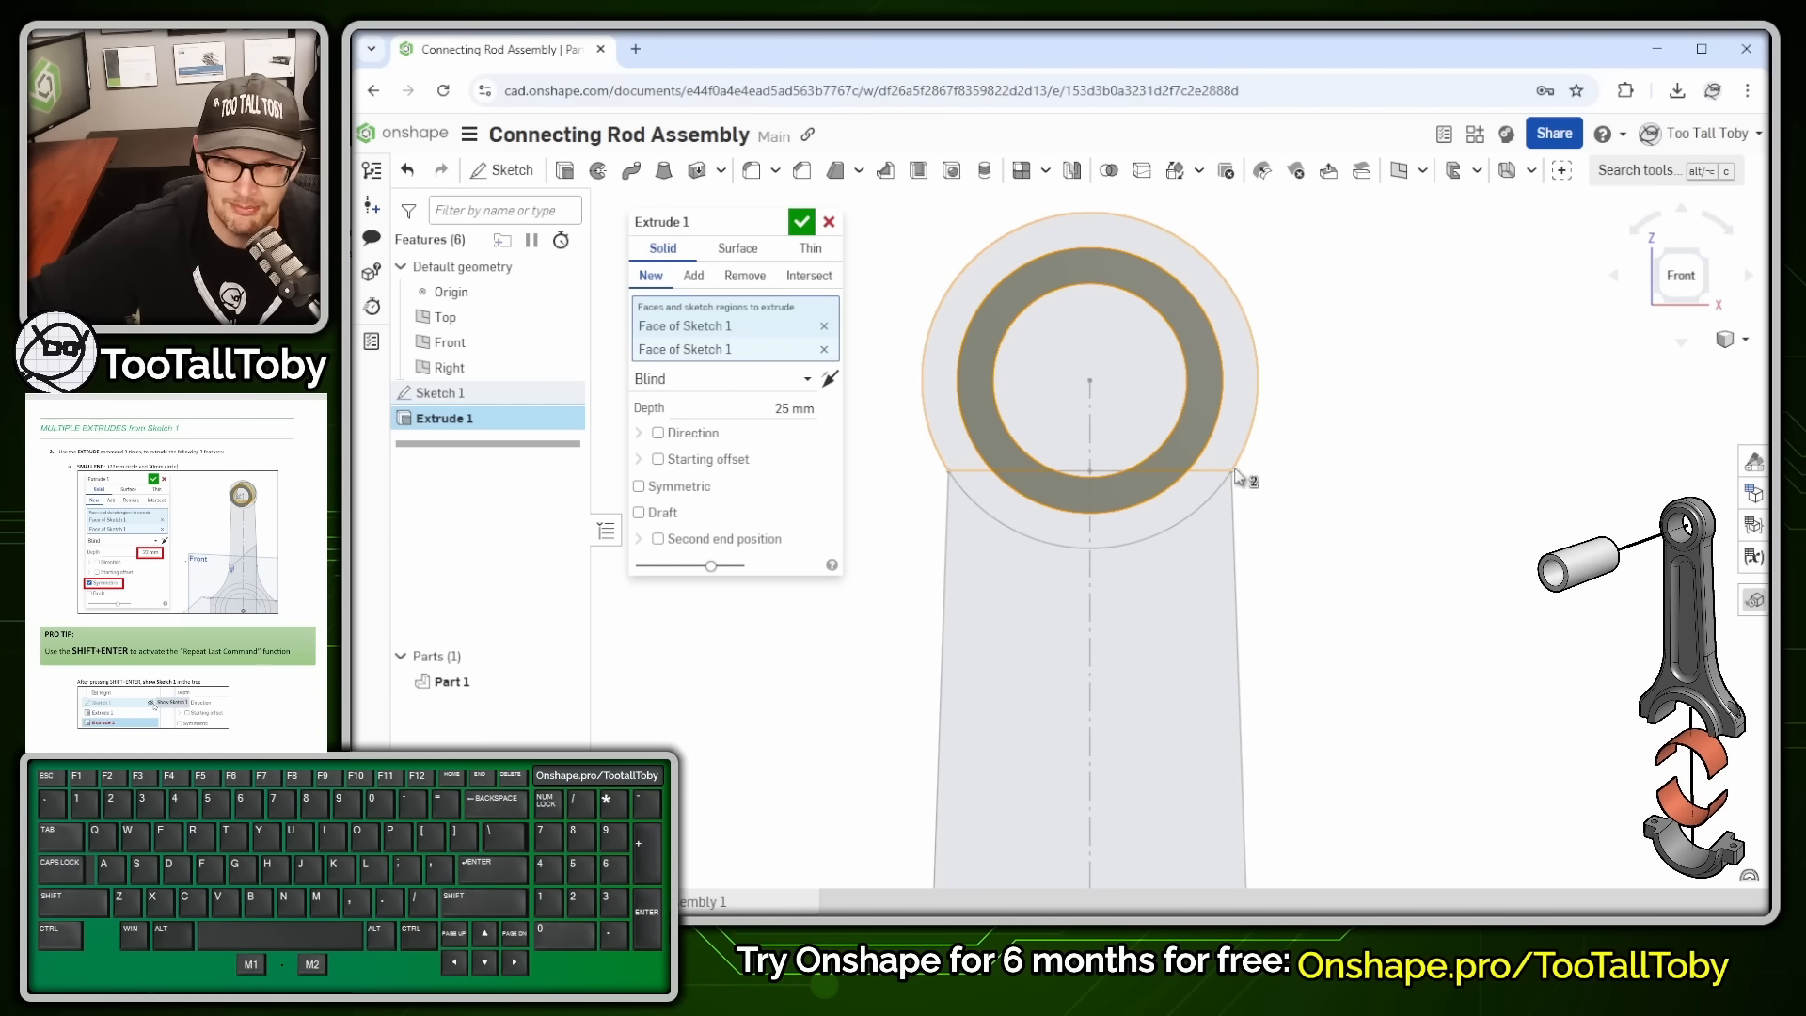
- Set the small-end boss depth to 22 mm, symmetric about the Front plane
right_click_drag(1230, 526, 915, 455)
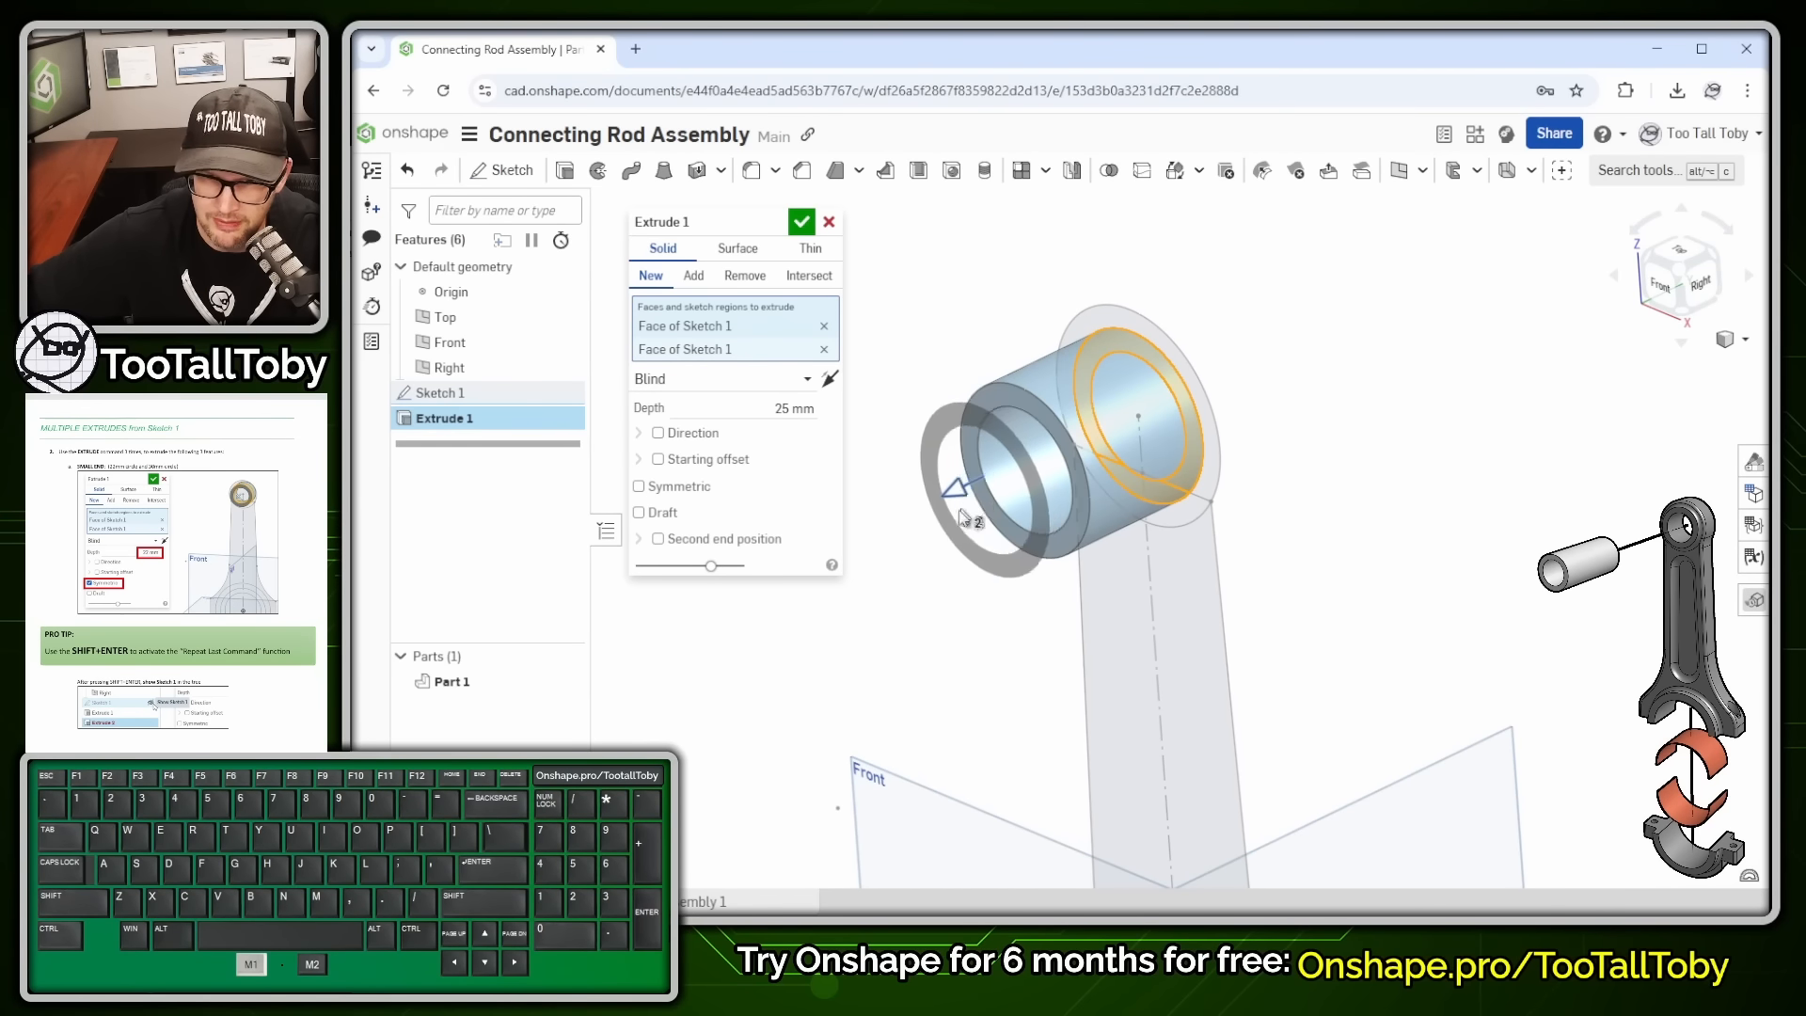
left_click_drag(961, 517, 865, 494)
left_click(784, 409)
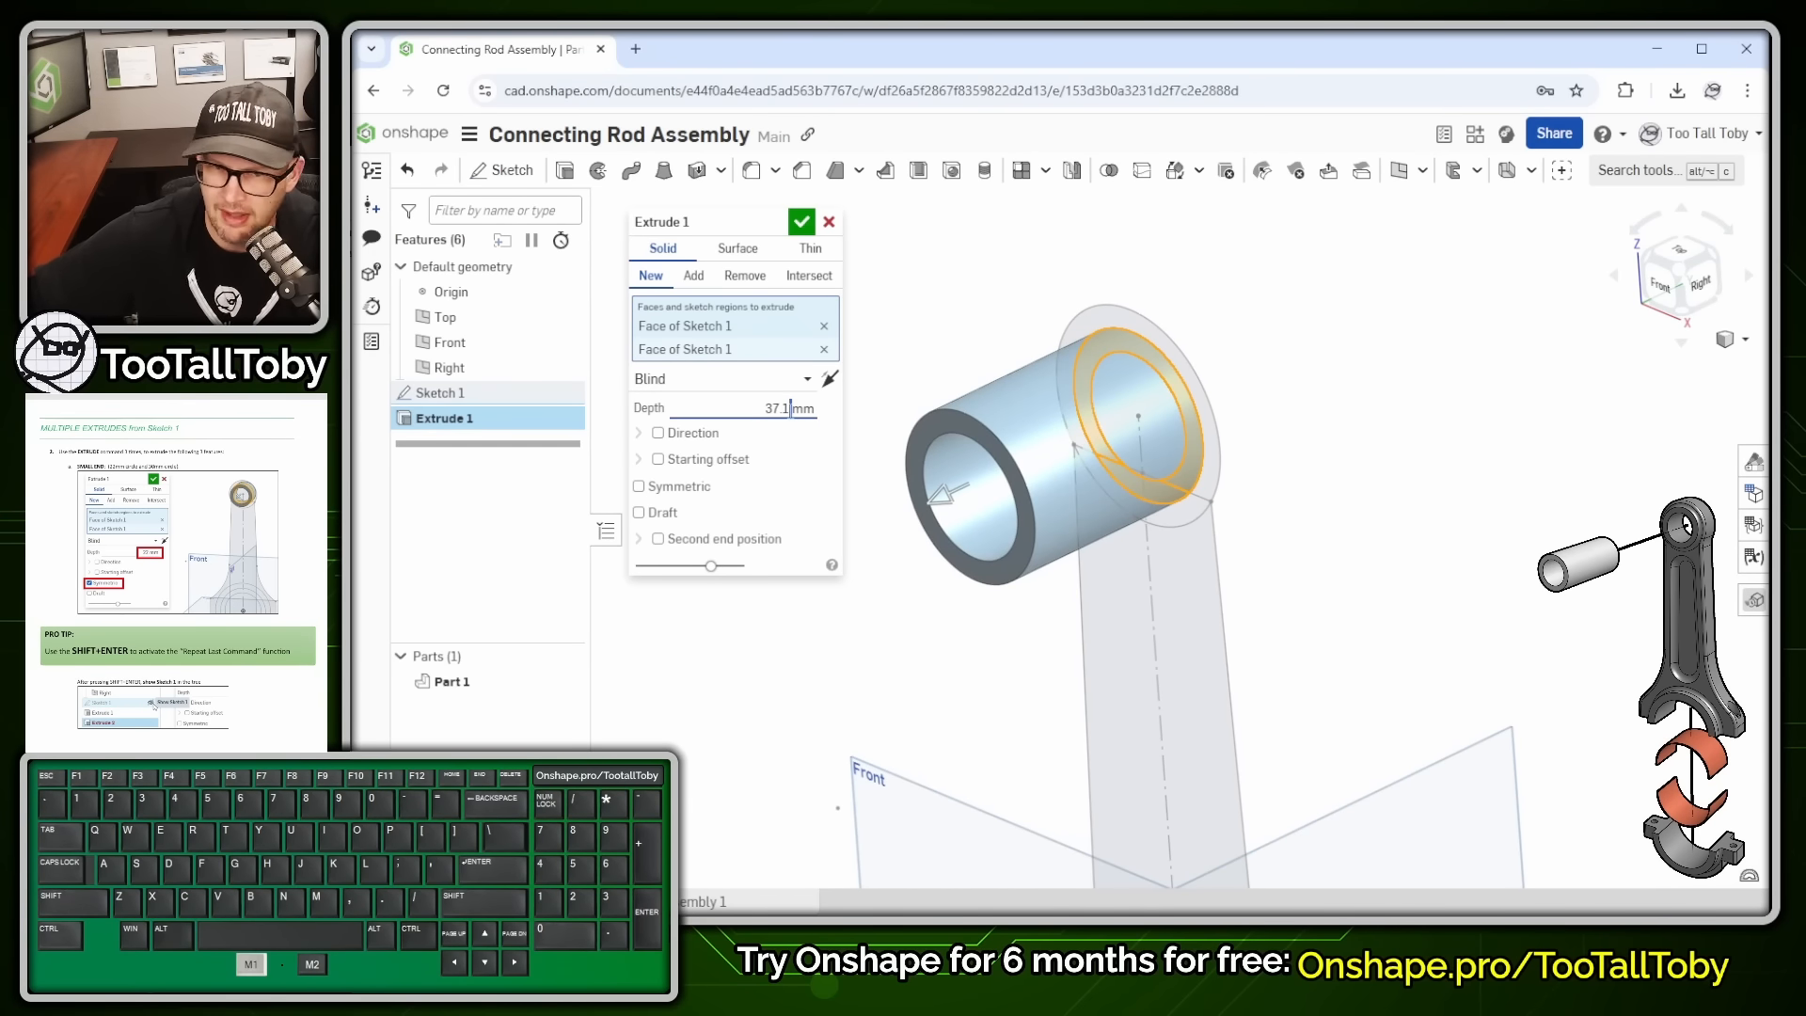
double_click(791, 408)
type("22")
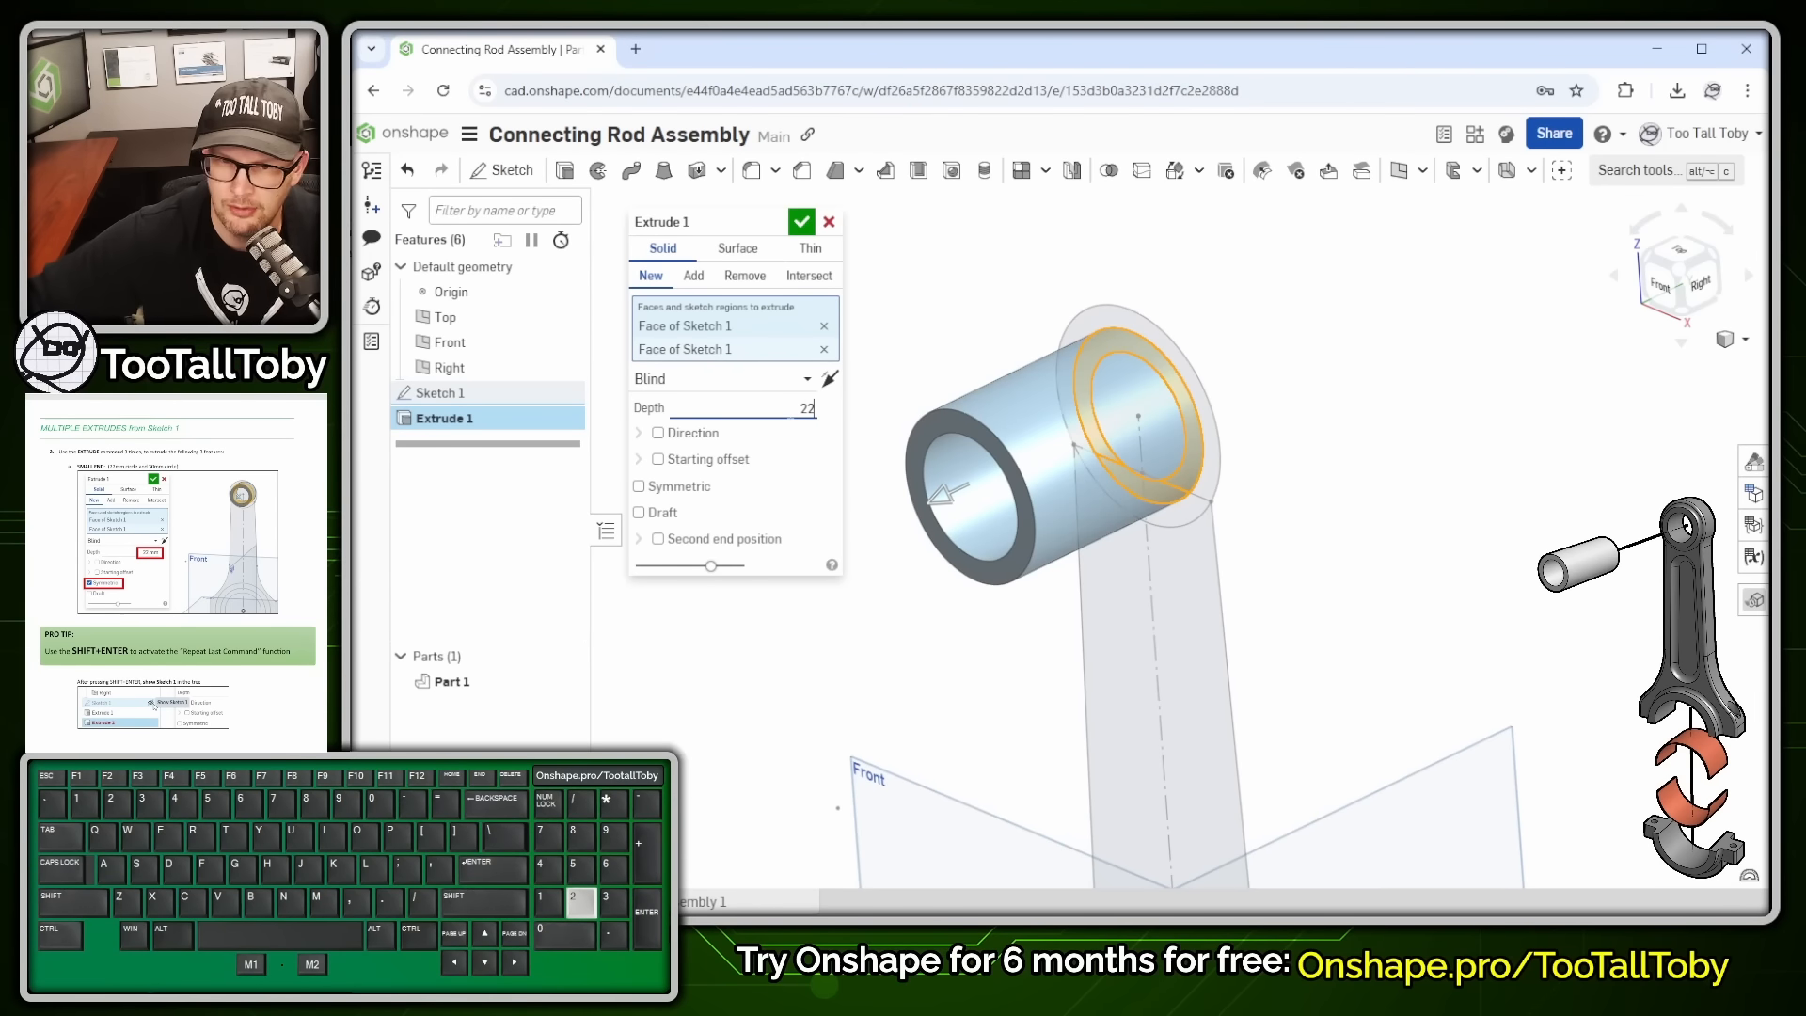
left_click(664, 491)
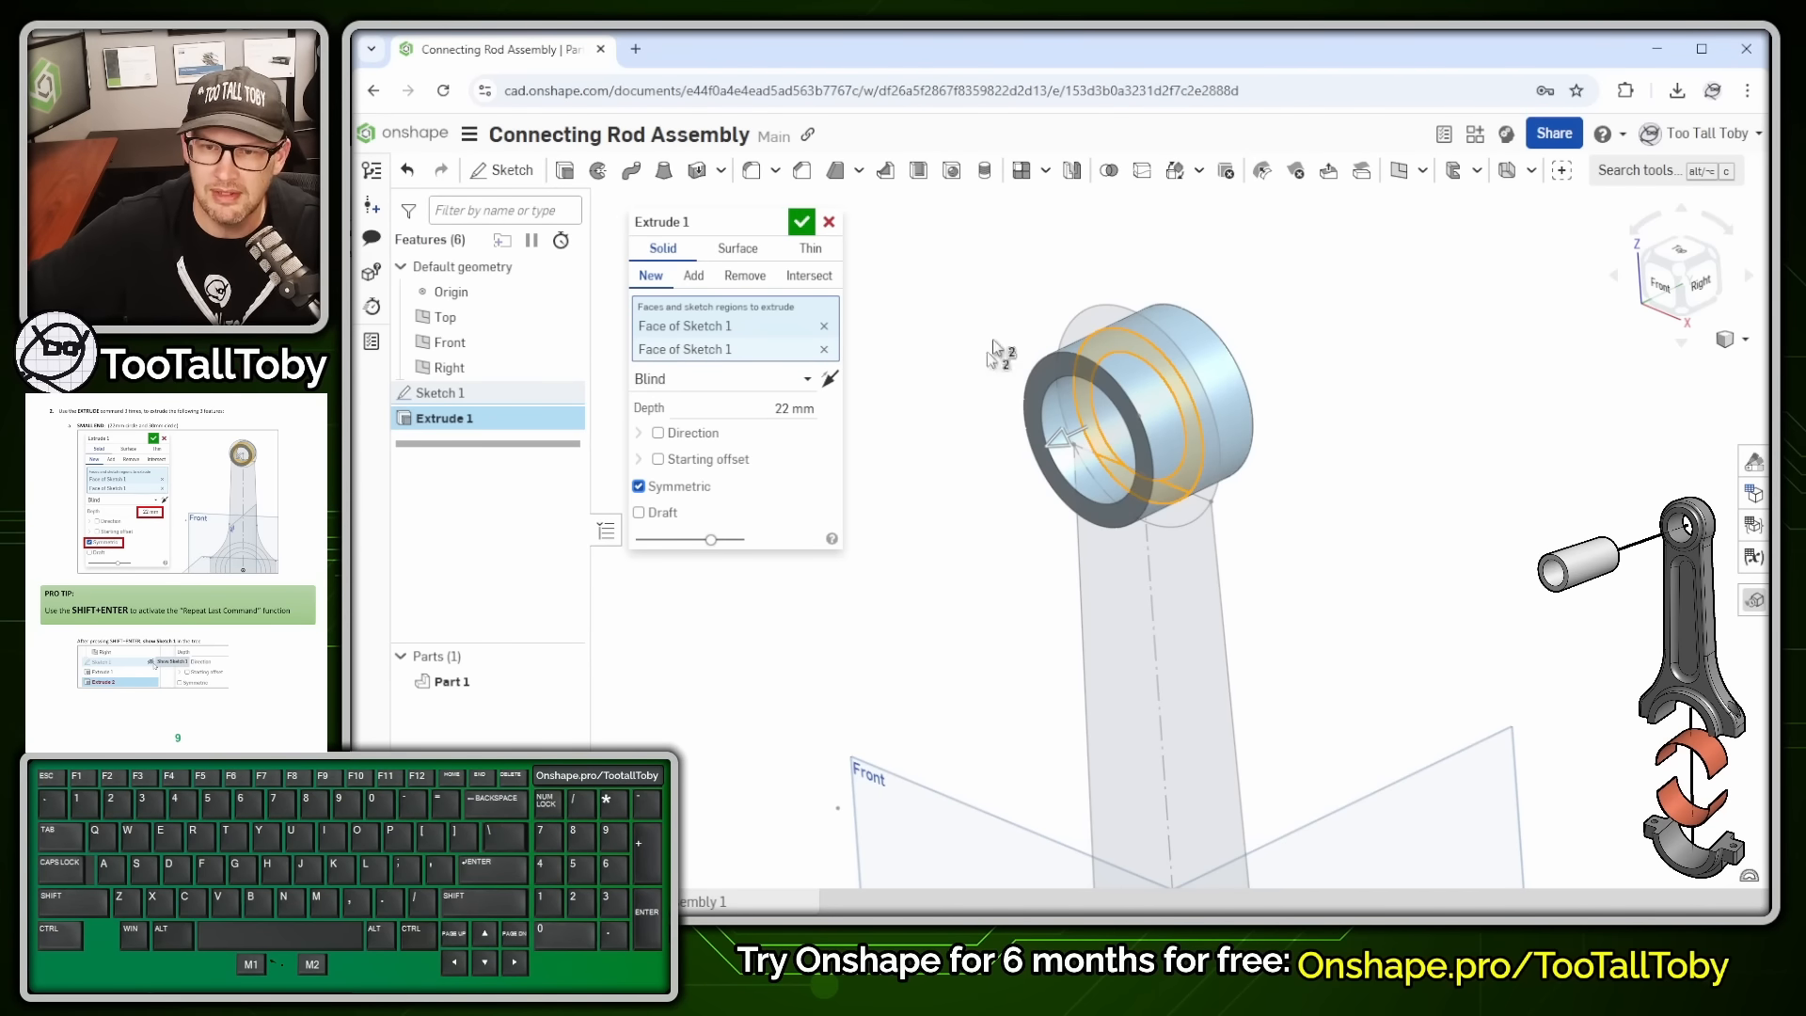
left_click(802, 460)
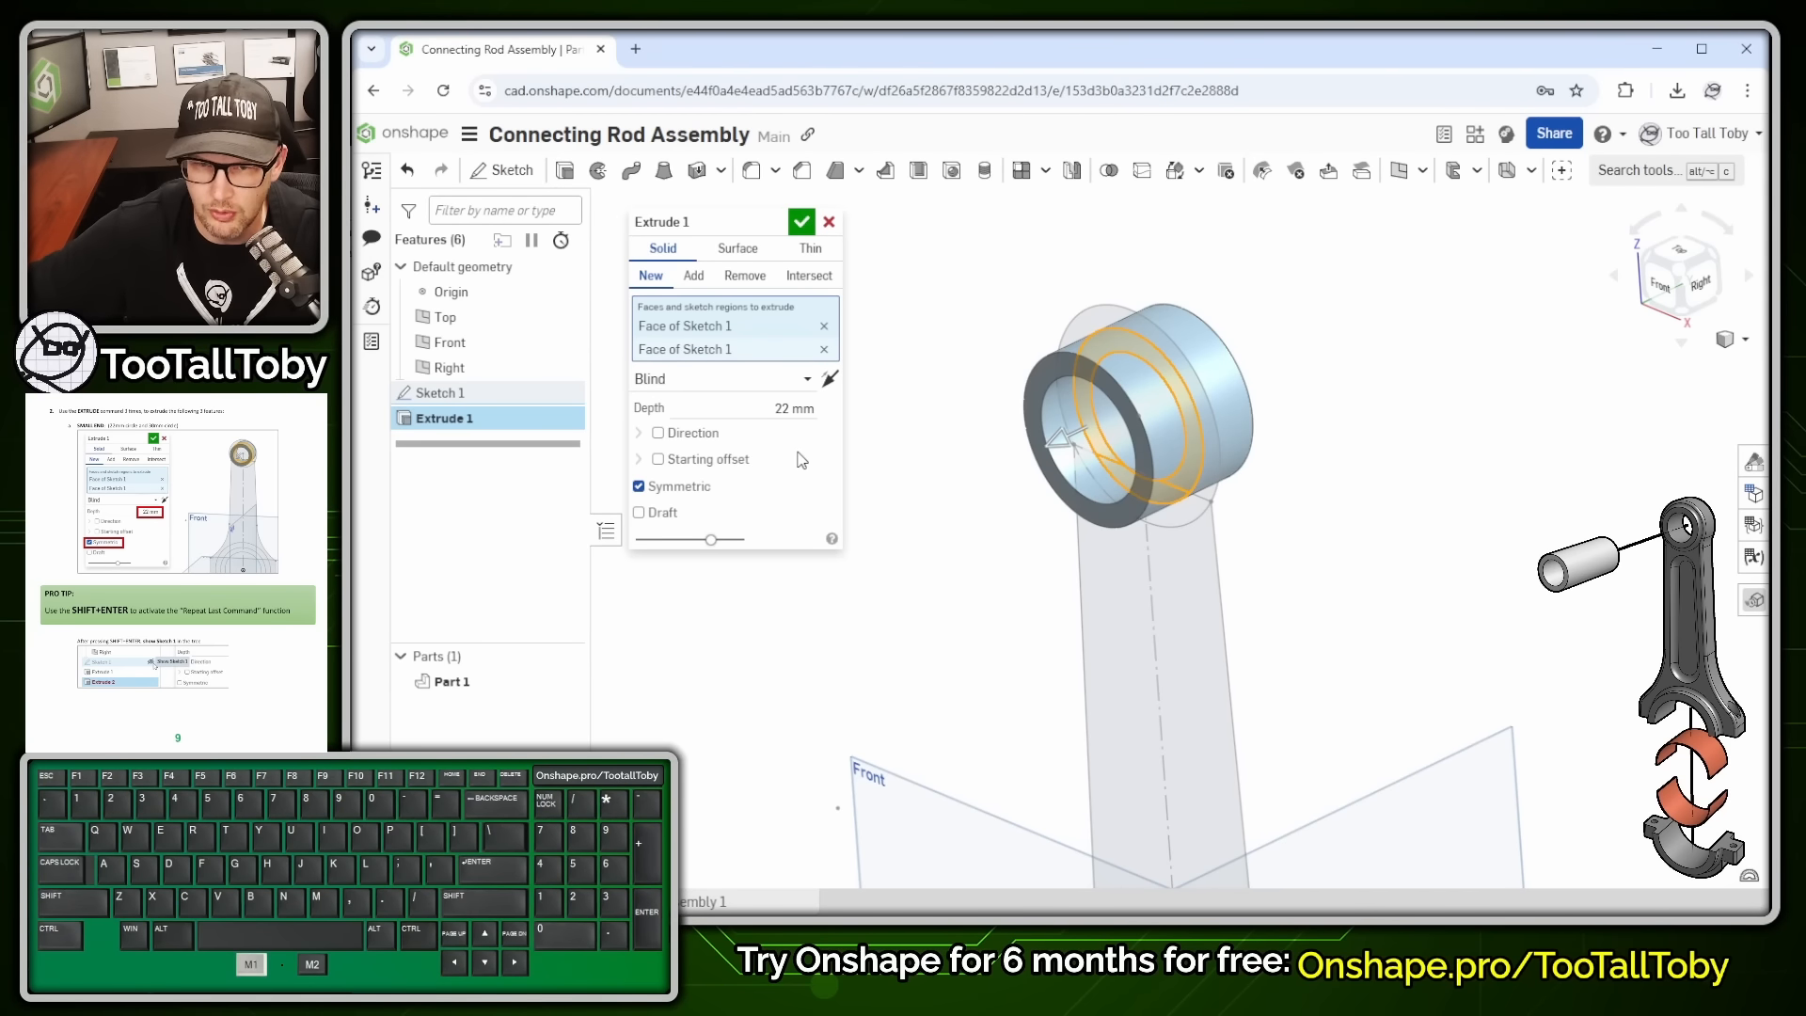
- Commit Extrude 1, show Sketch 1 again and select both big-end ring regions
key("shift+Return")
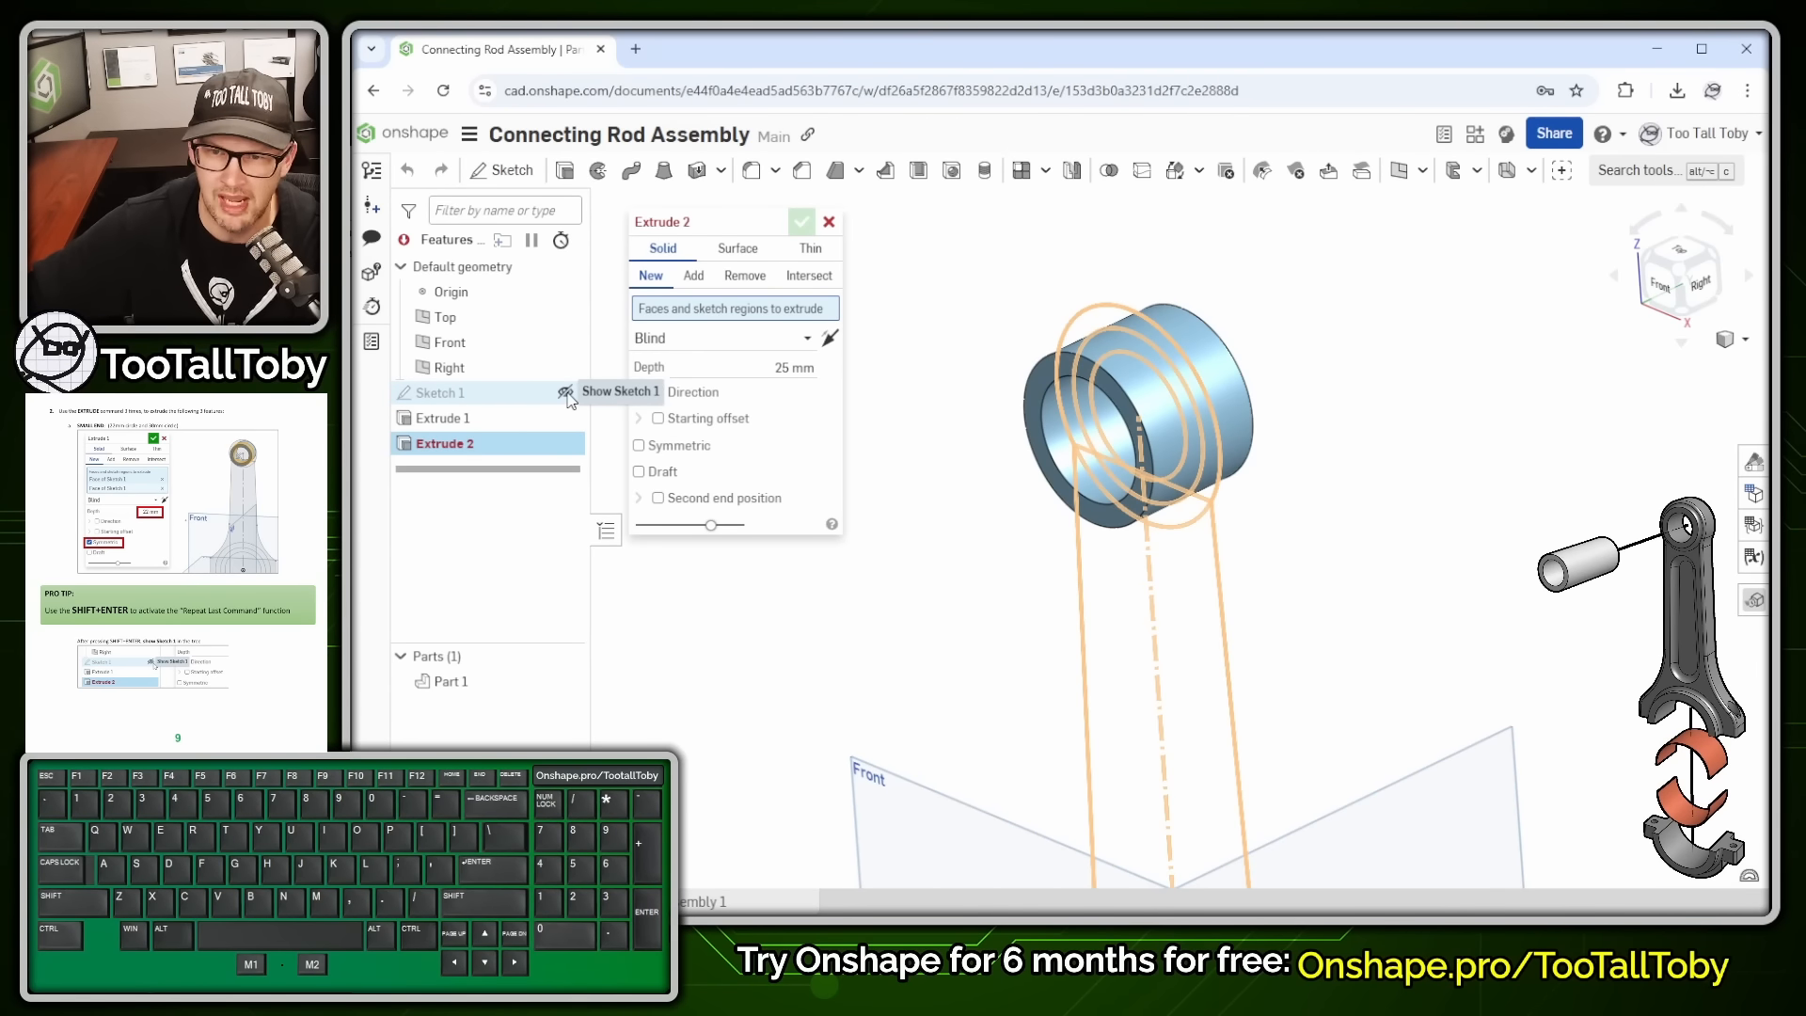
left_click(565, 393)
scroll(1357, 656, "down", 2)
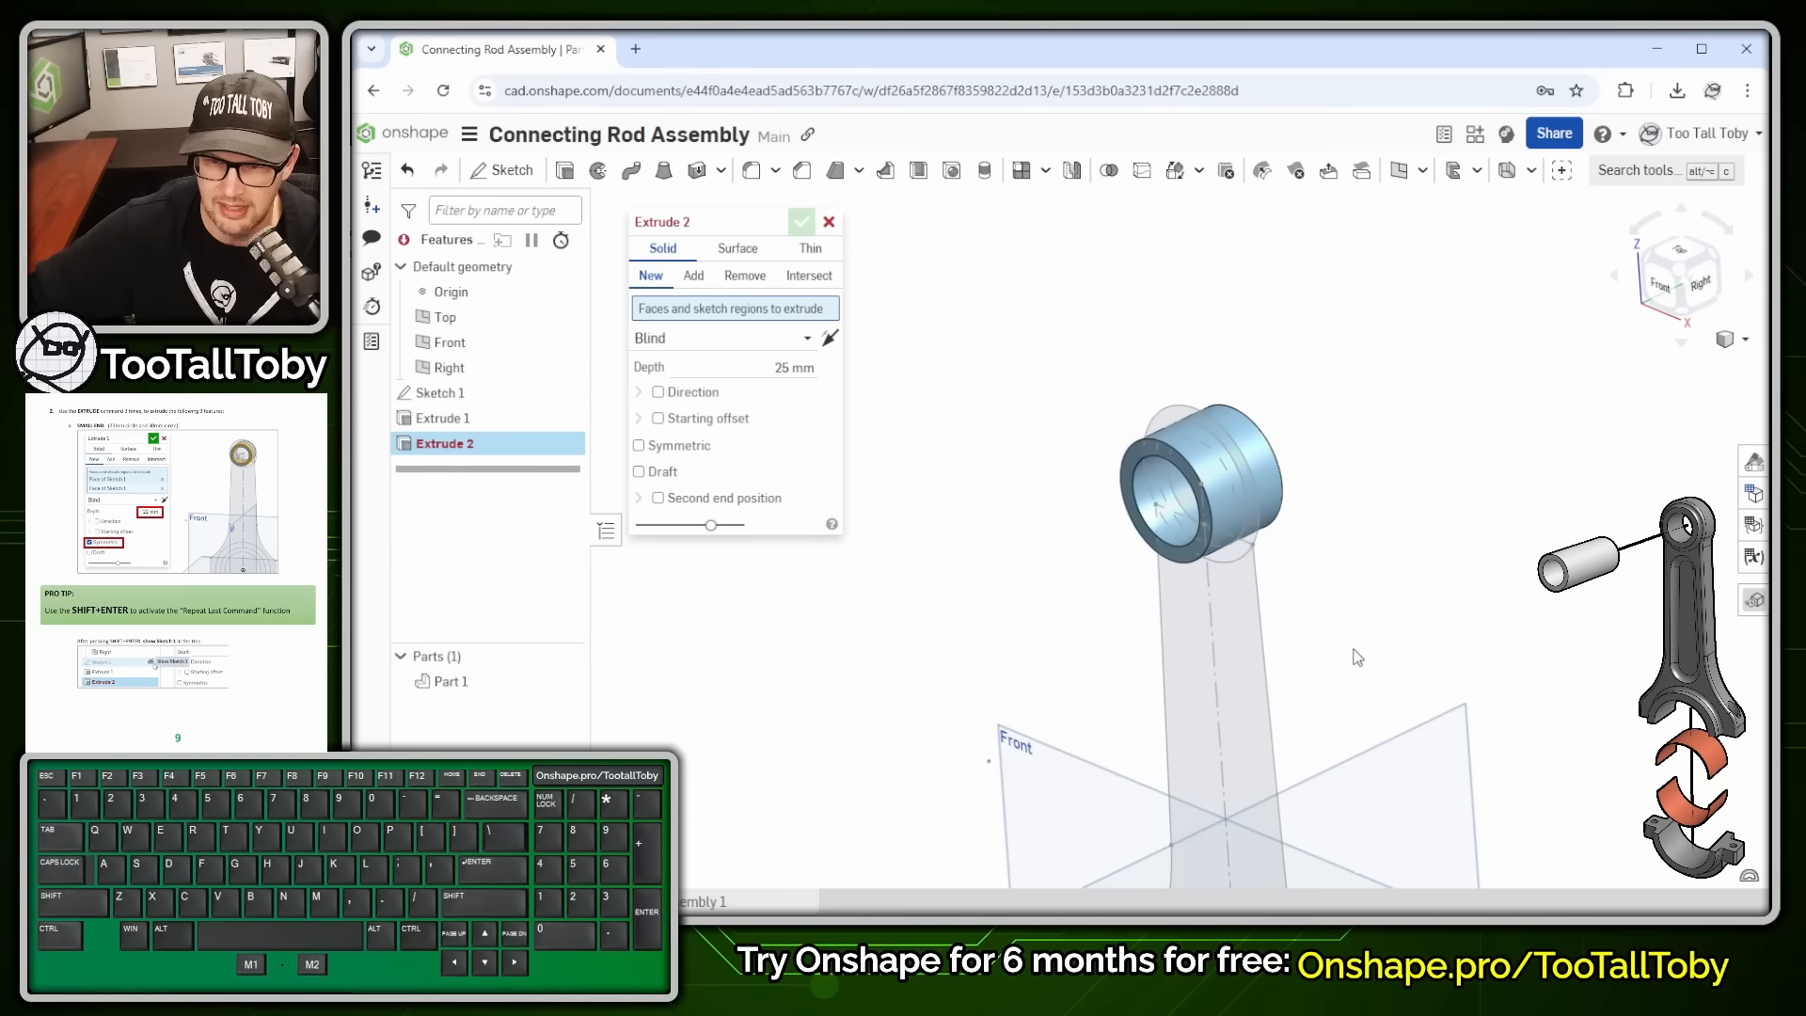
scroll(1378, 697, "down", 3)
scroll(1261, 566, "up", 6)
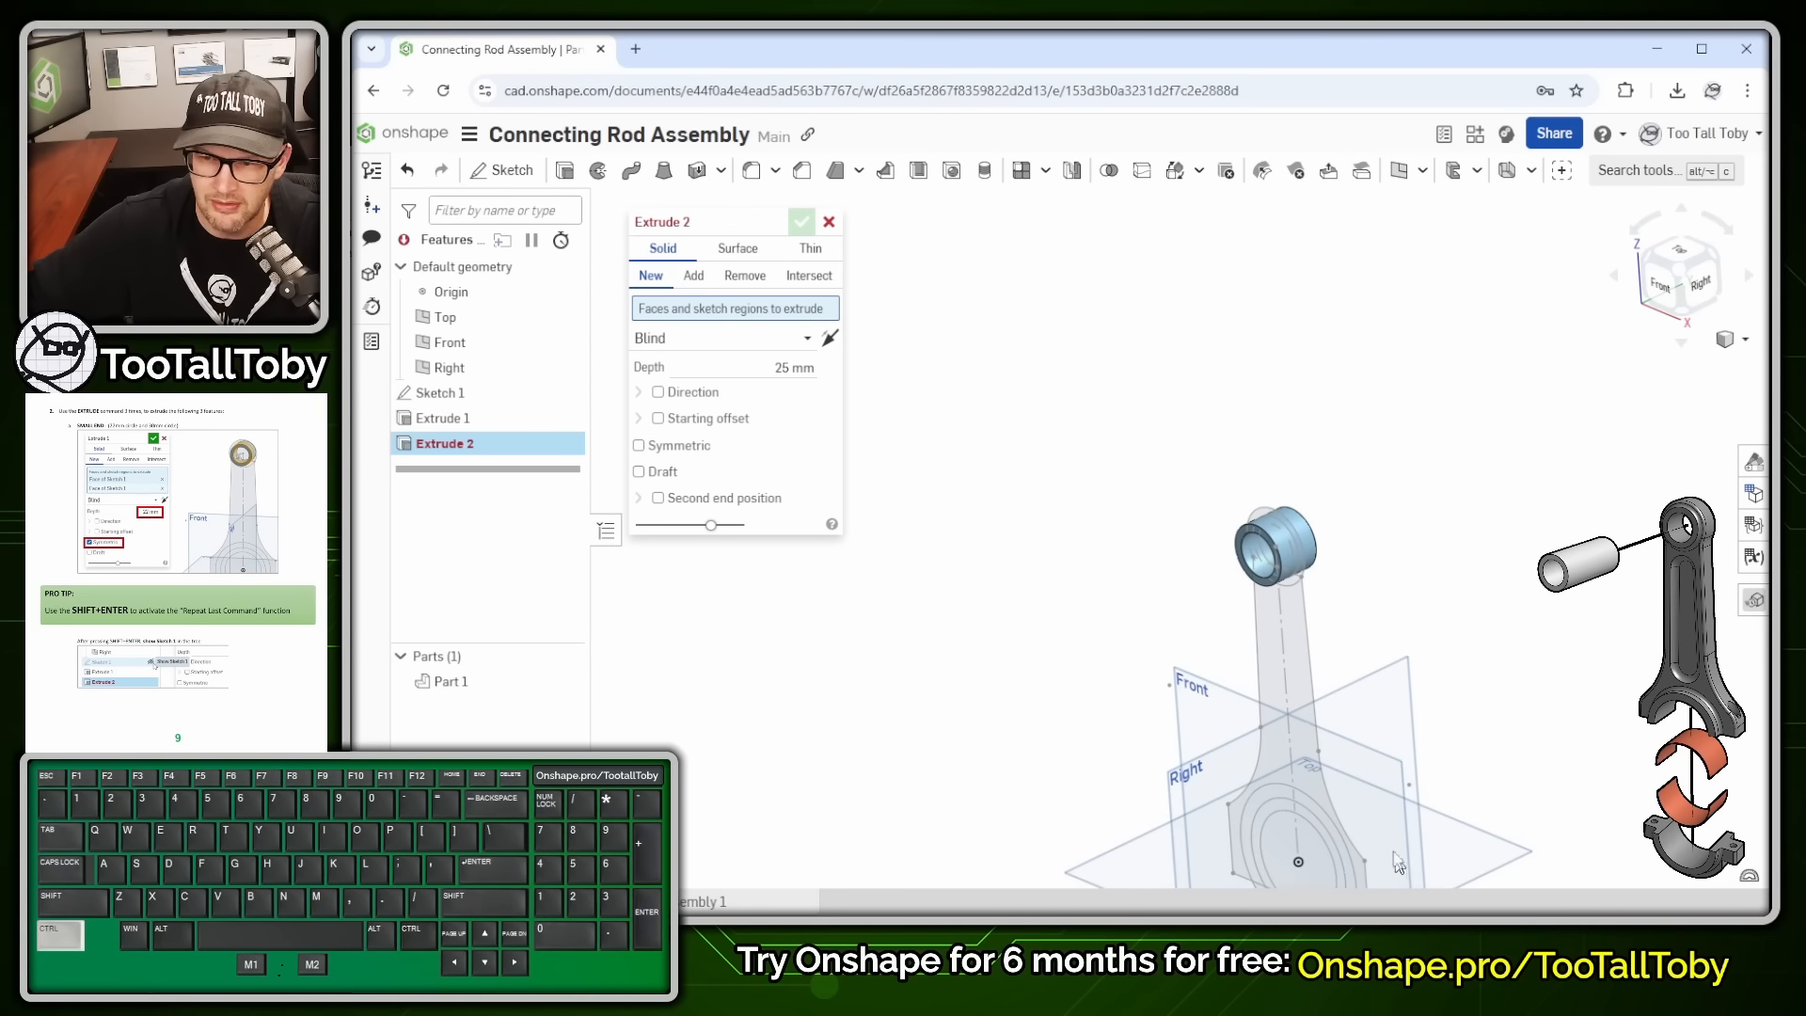
scroll(1260, 602, "up", 3)
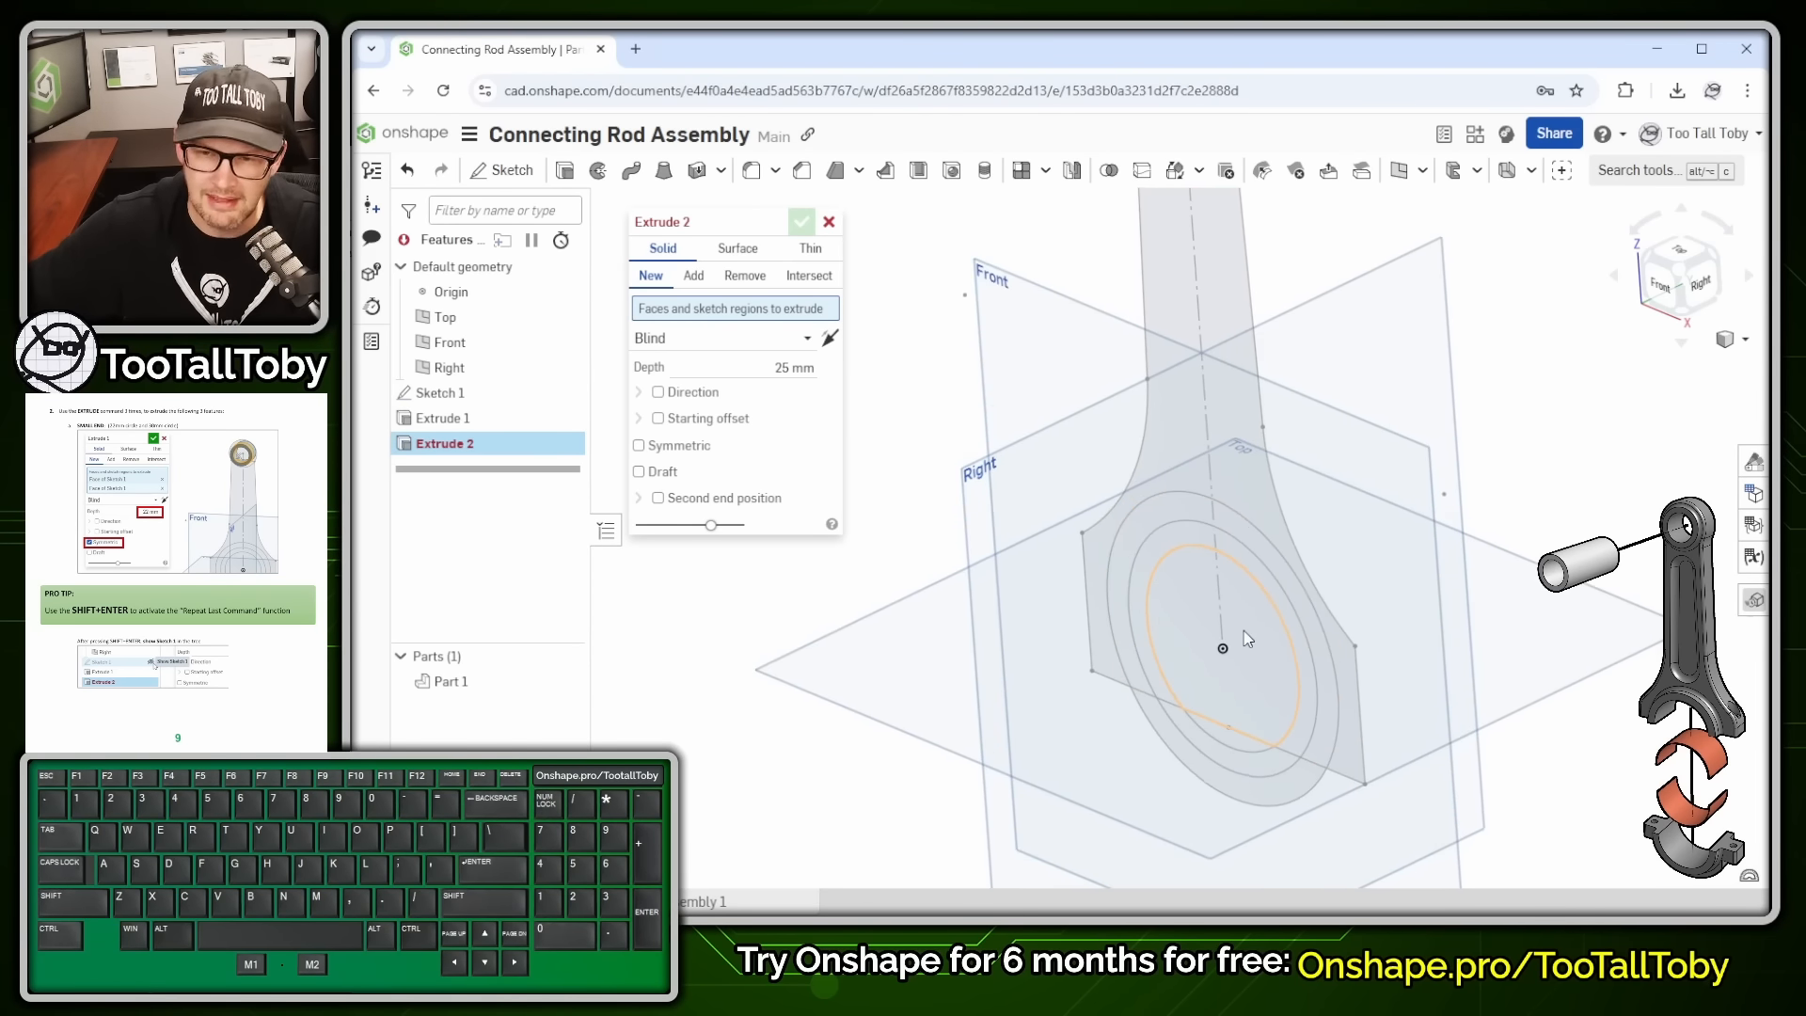
scroll(1402, 779, "up", 2)
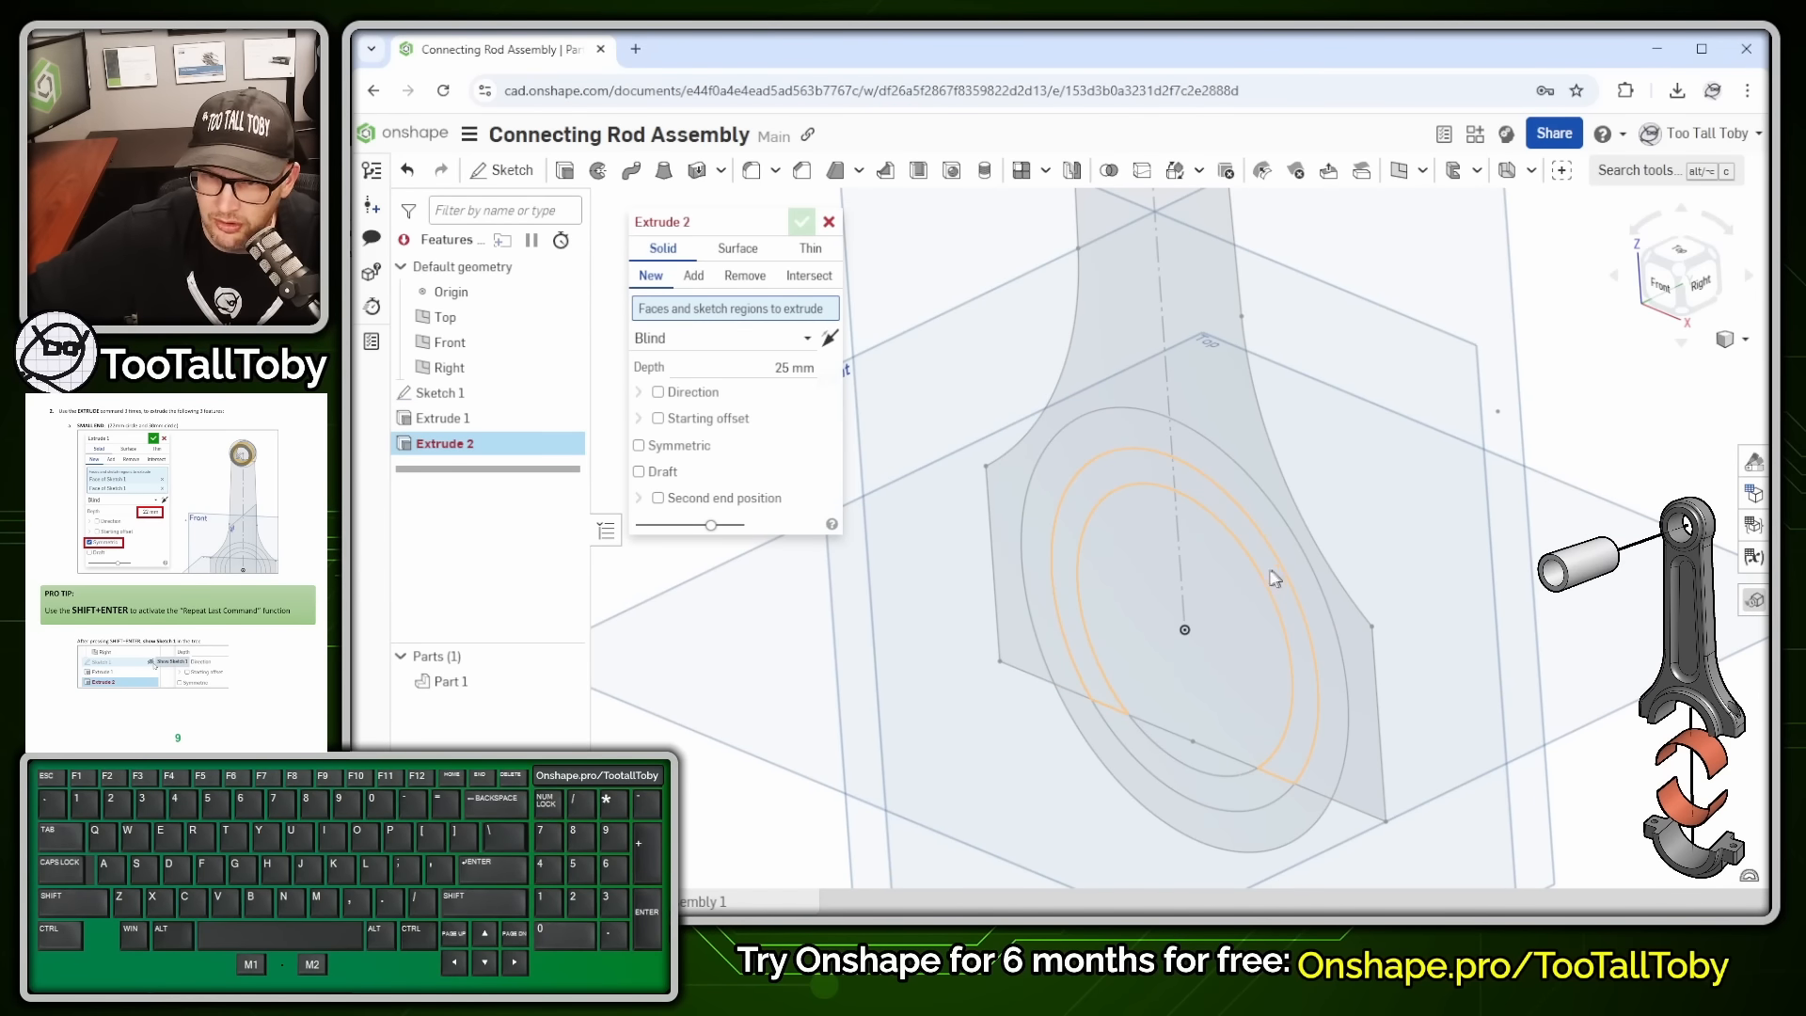
left_click(1209, 499)
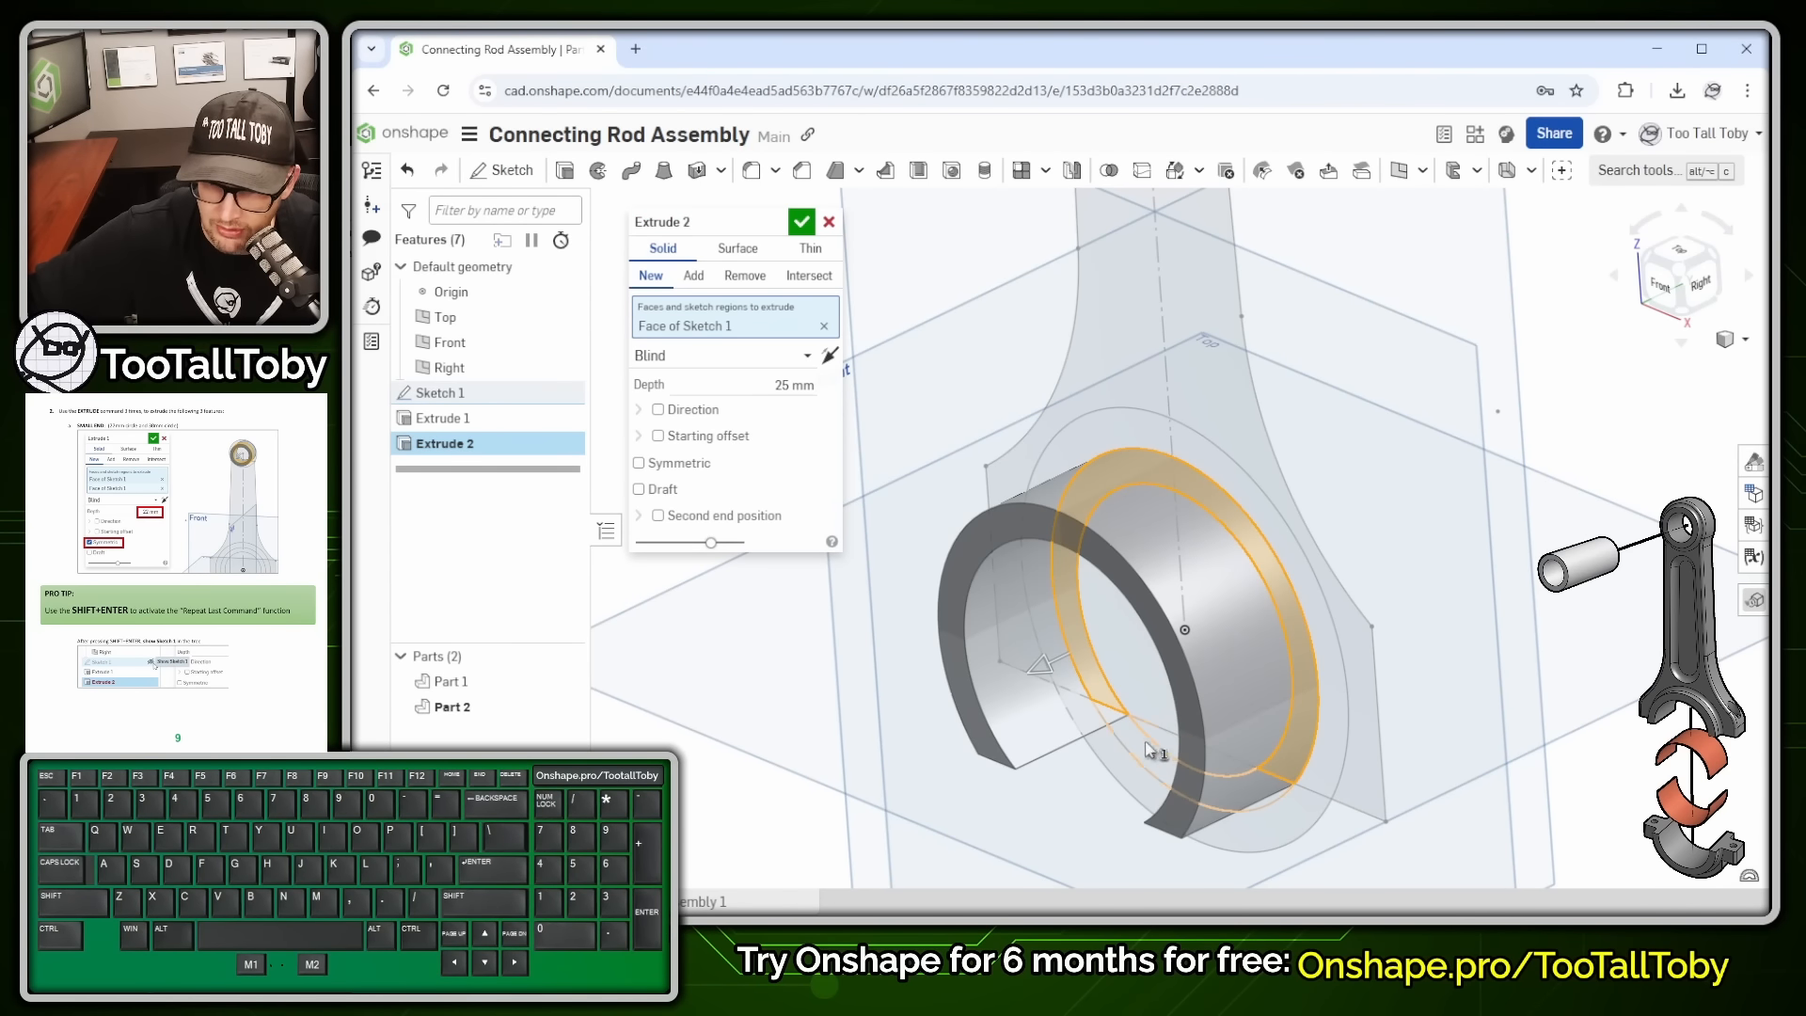
left_click(1137, 747)
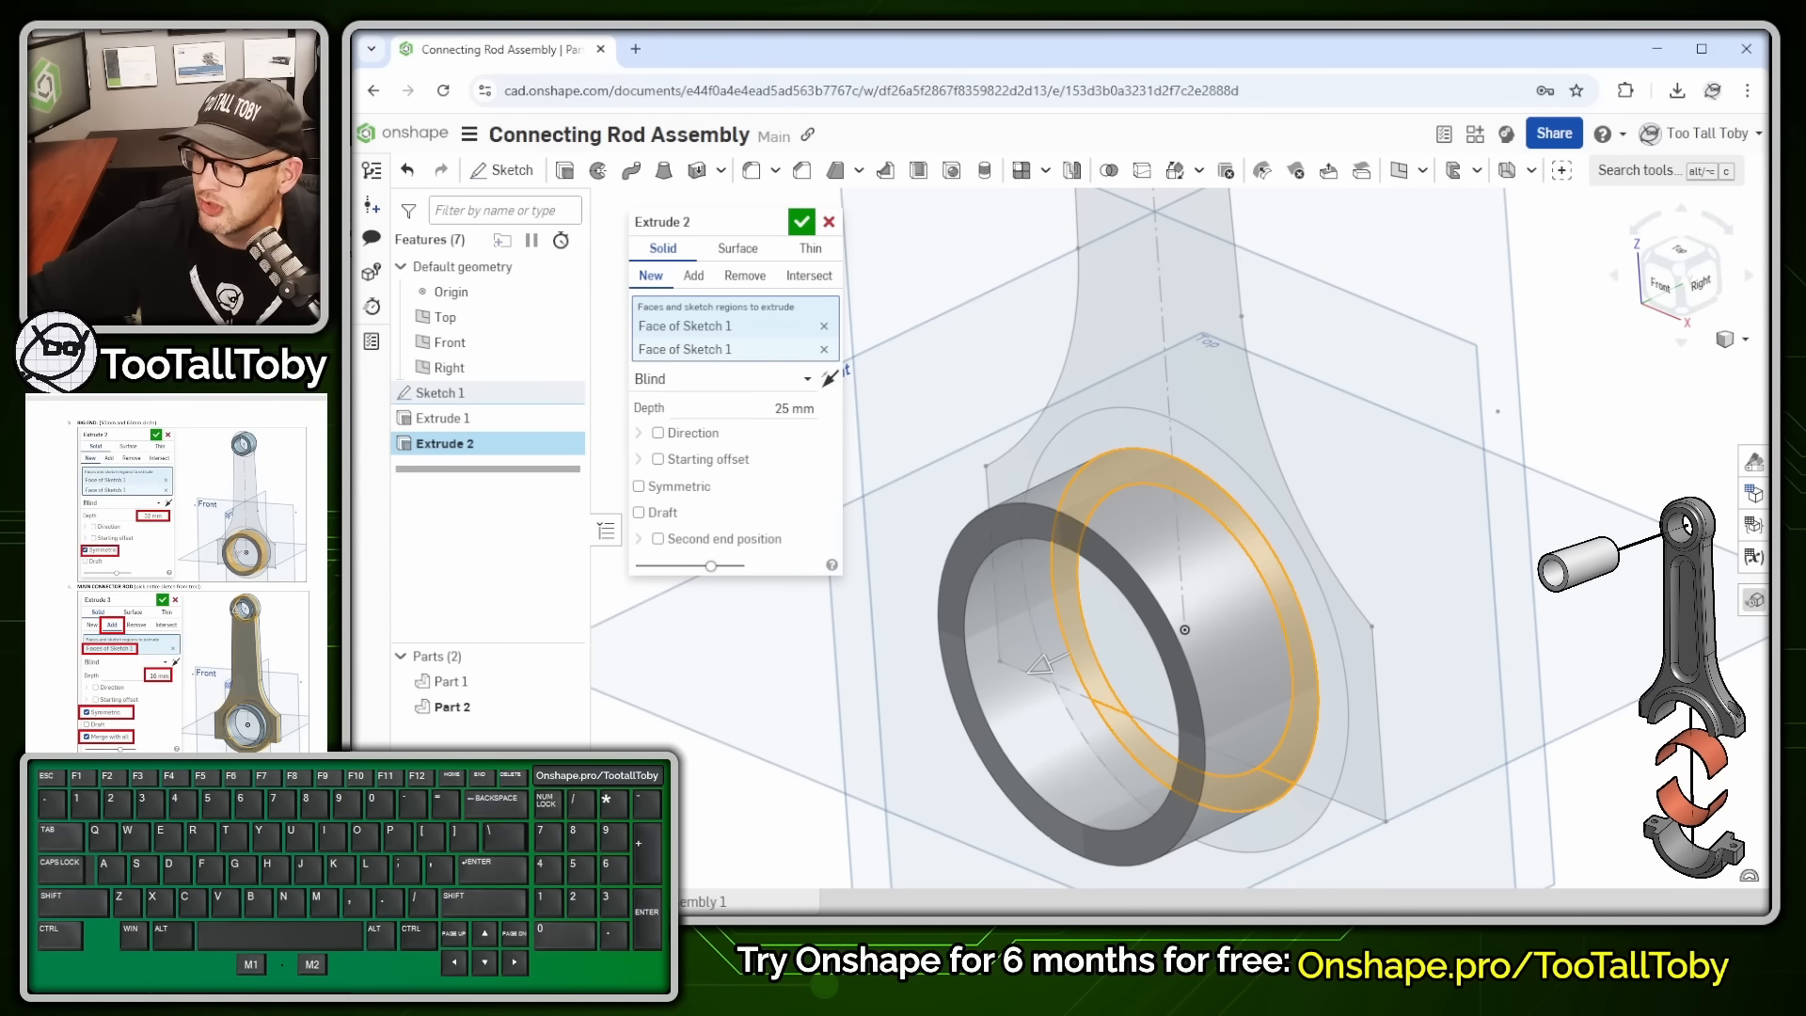
- Extrude the big-end ring 32 mm symmetric and commit it
scroll(1384, 504, "down", 2)
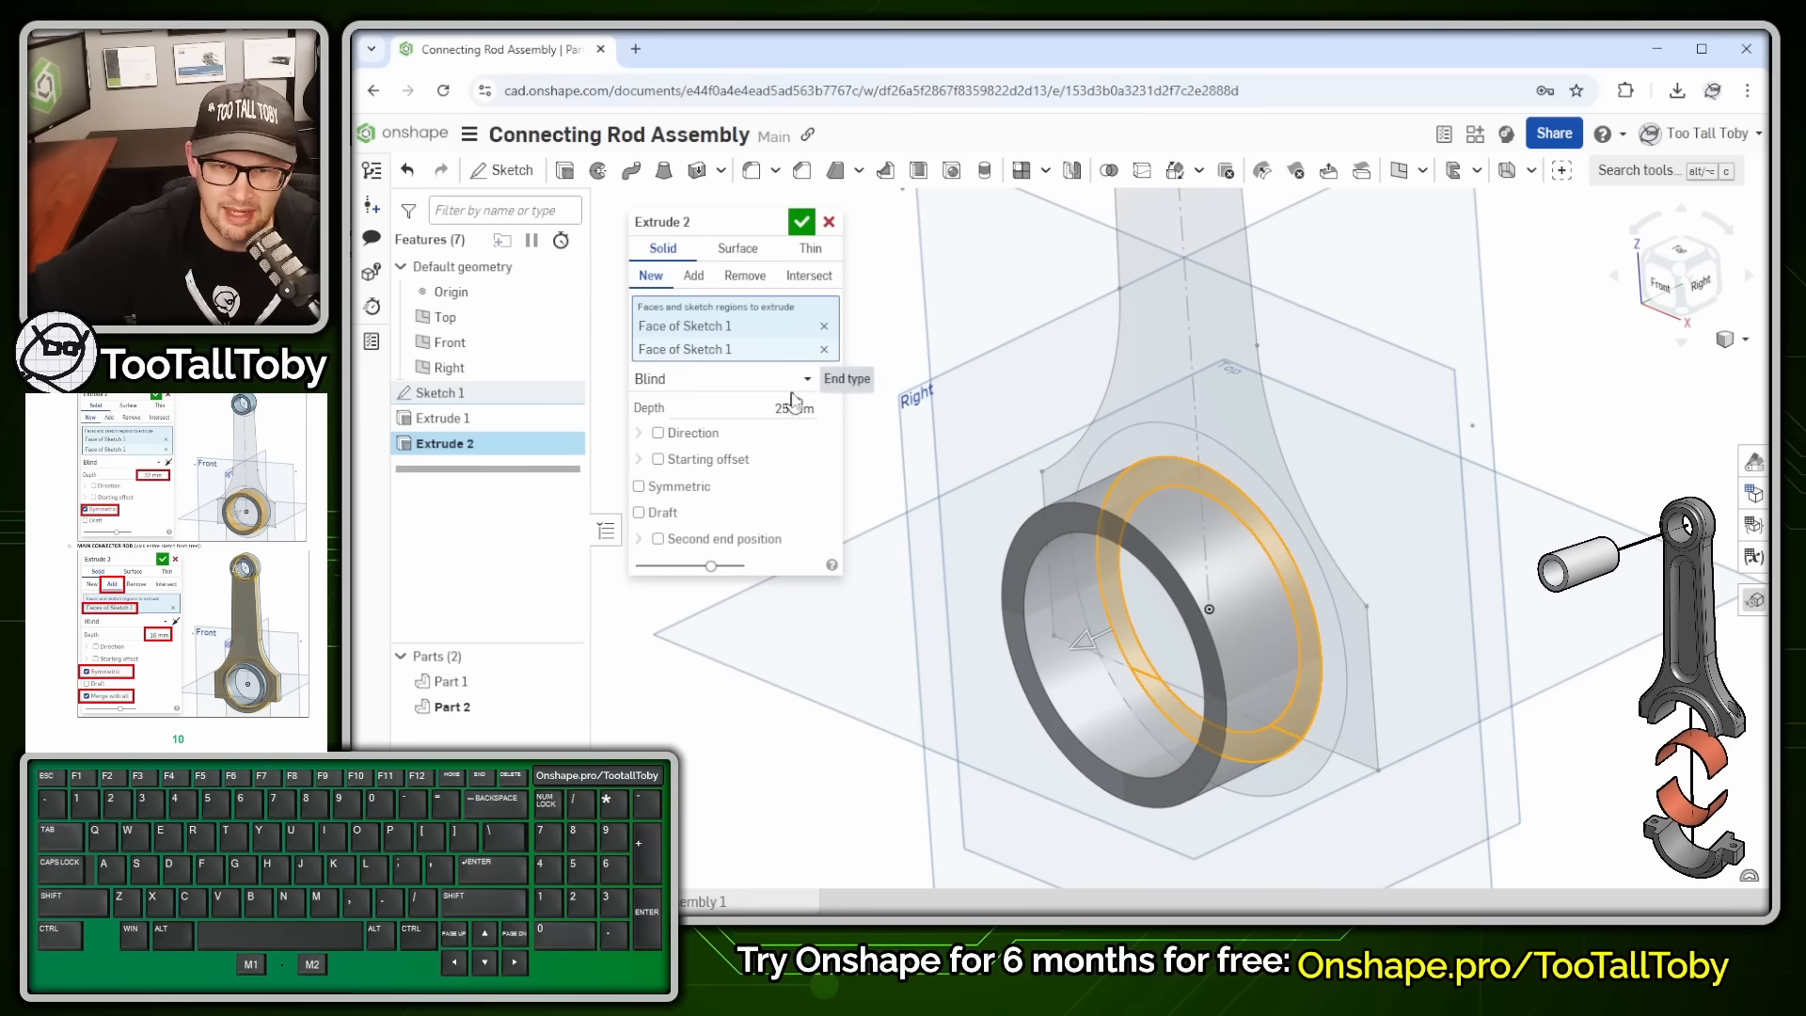
left_click(781, 408)
type("32")
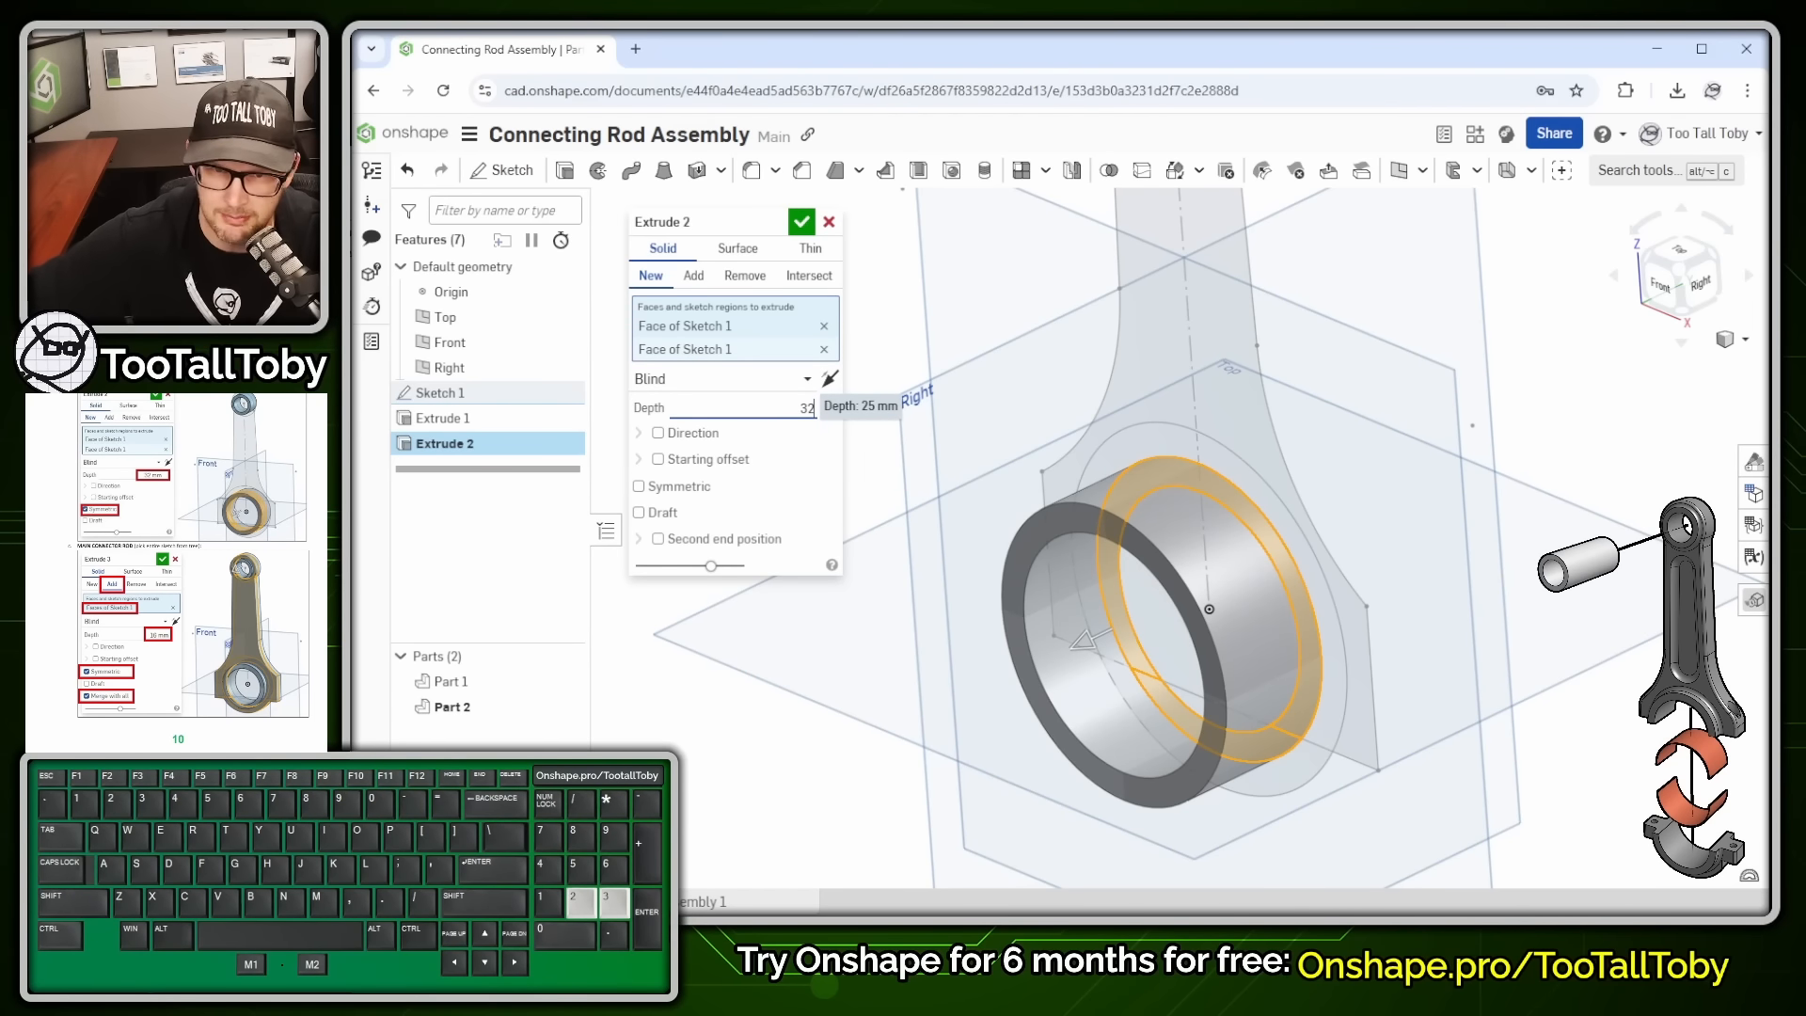
left_click(680, 495)
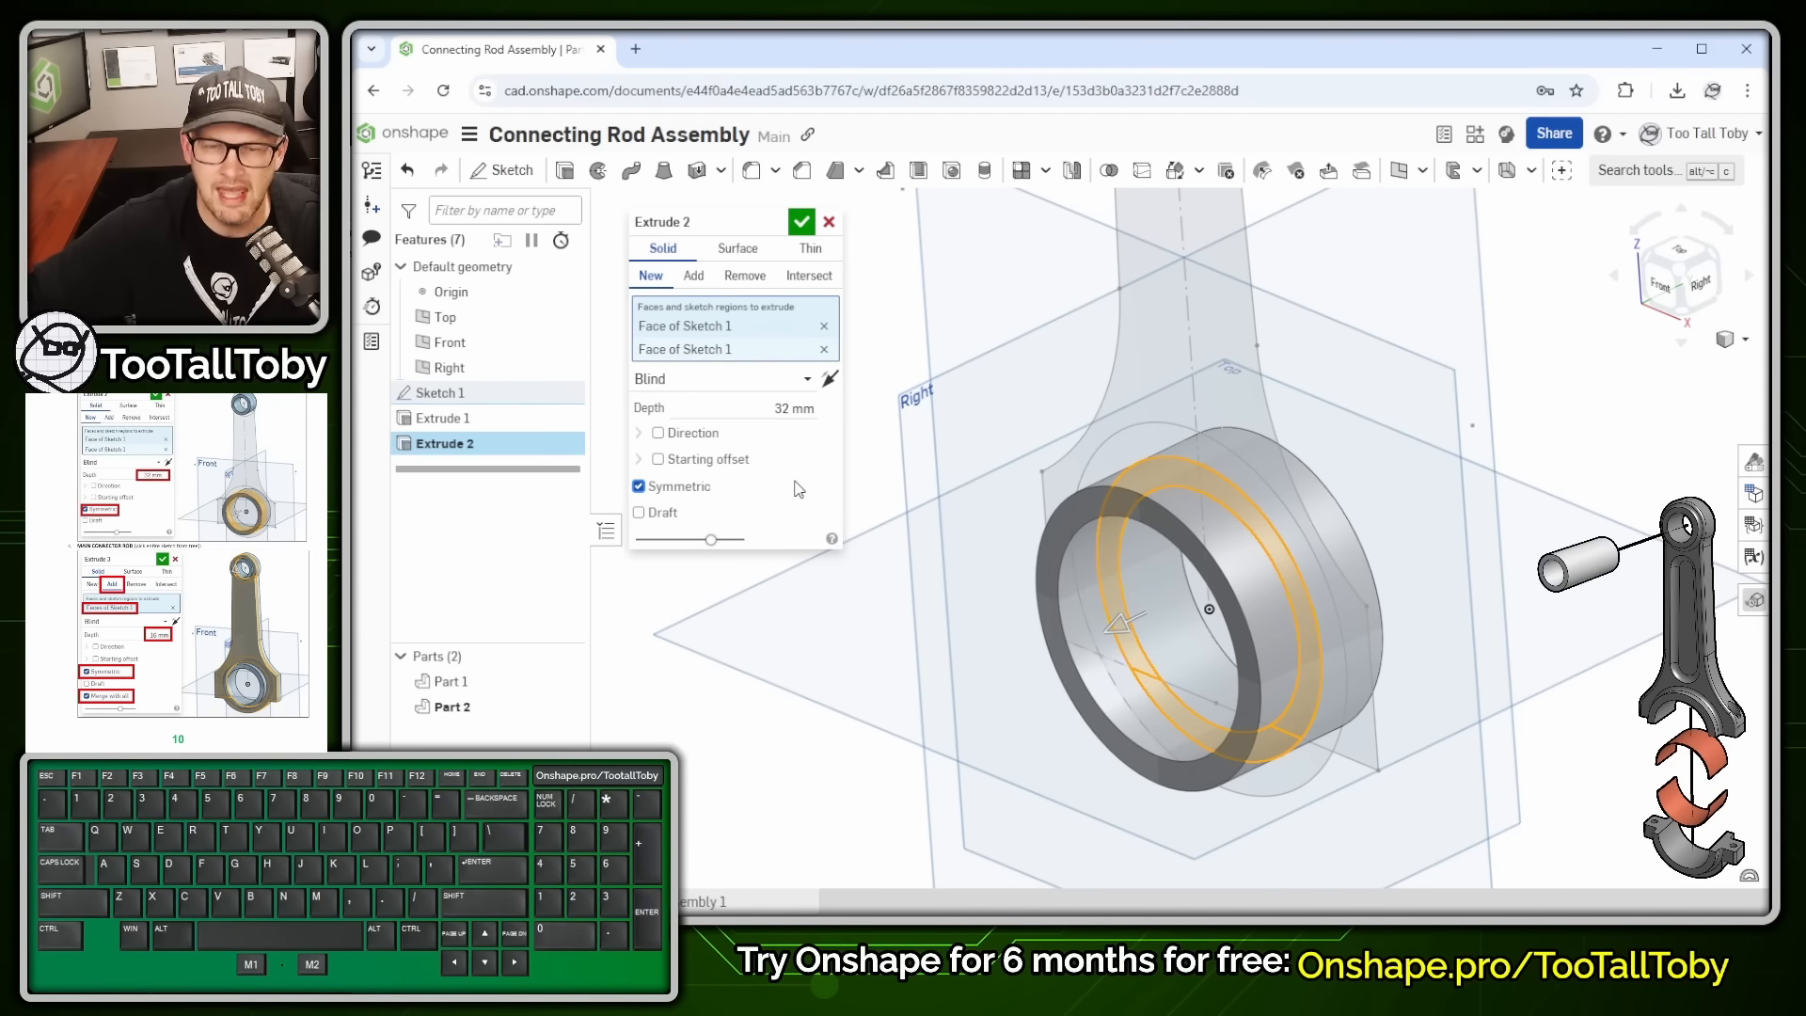
key("shift")
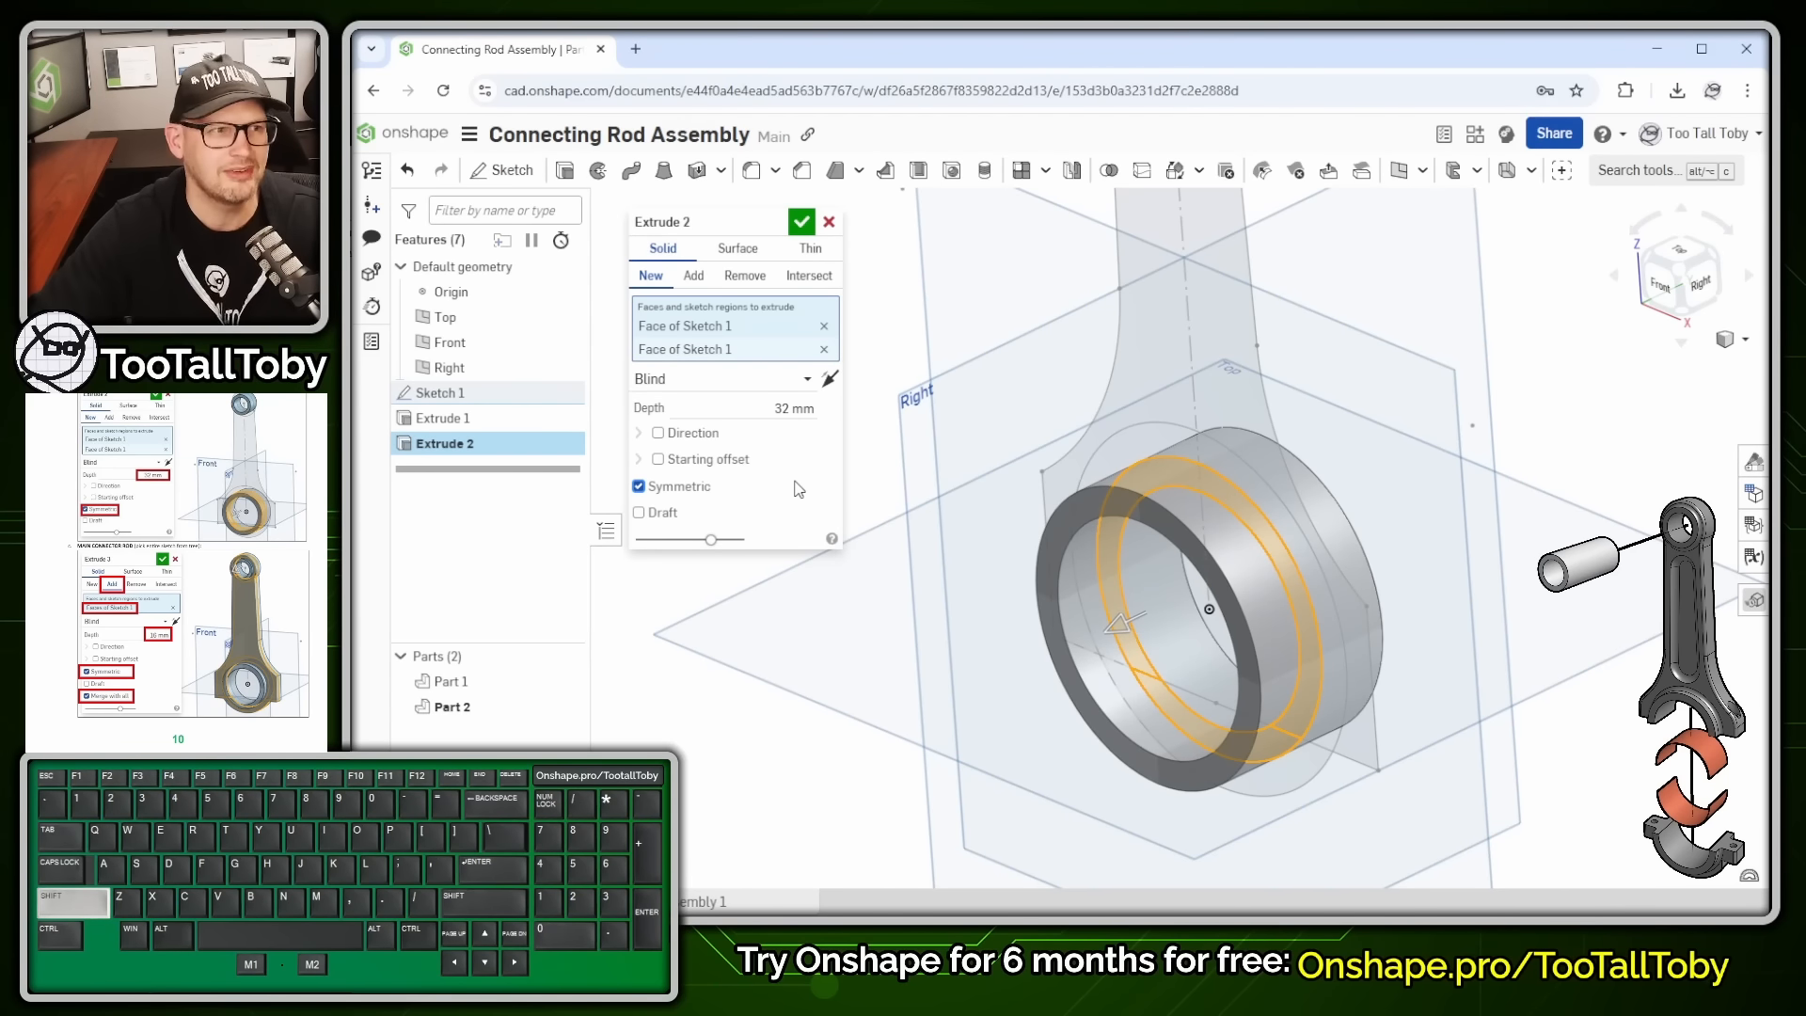
key("Return")
key("shift+e")
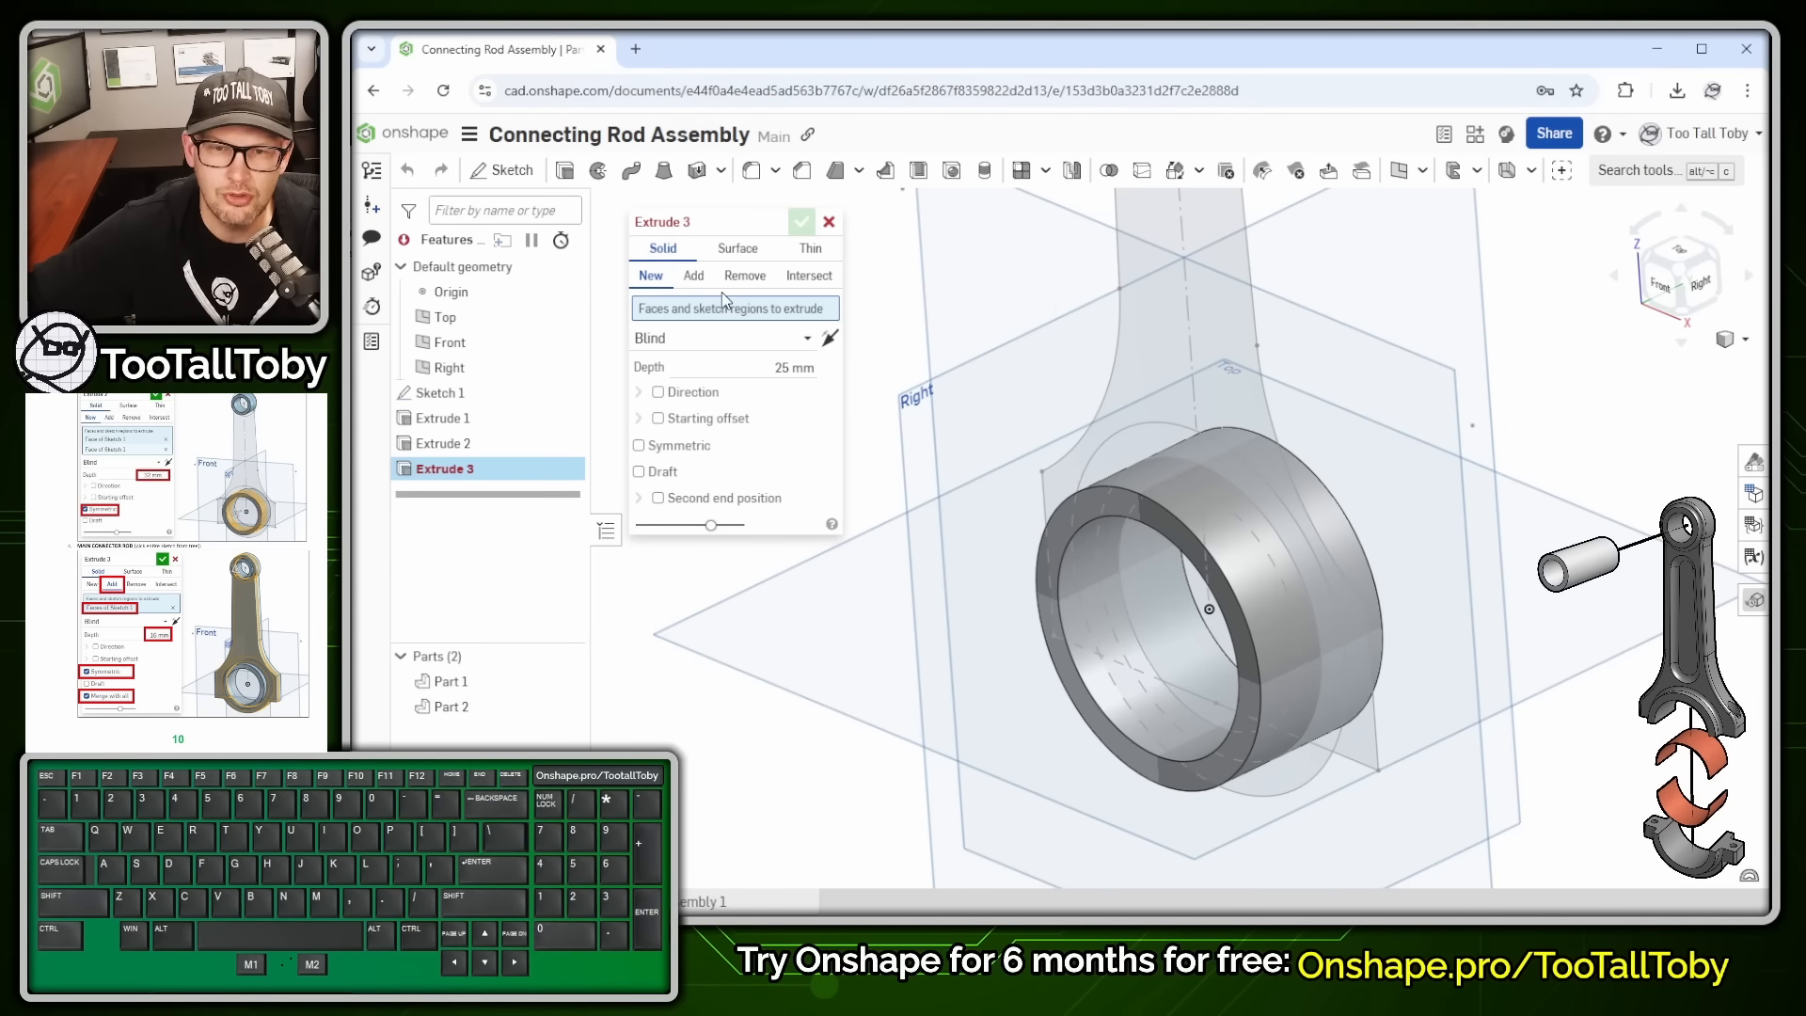
- Extrude all Sketch 1 regions as Add, merging with all existing parts
left_click(716, 319)
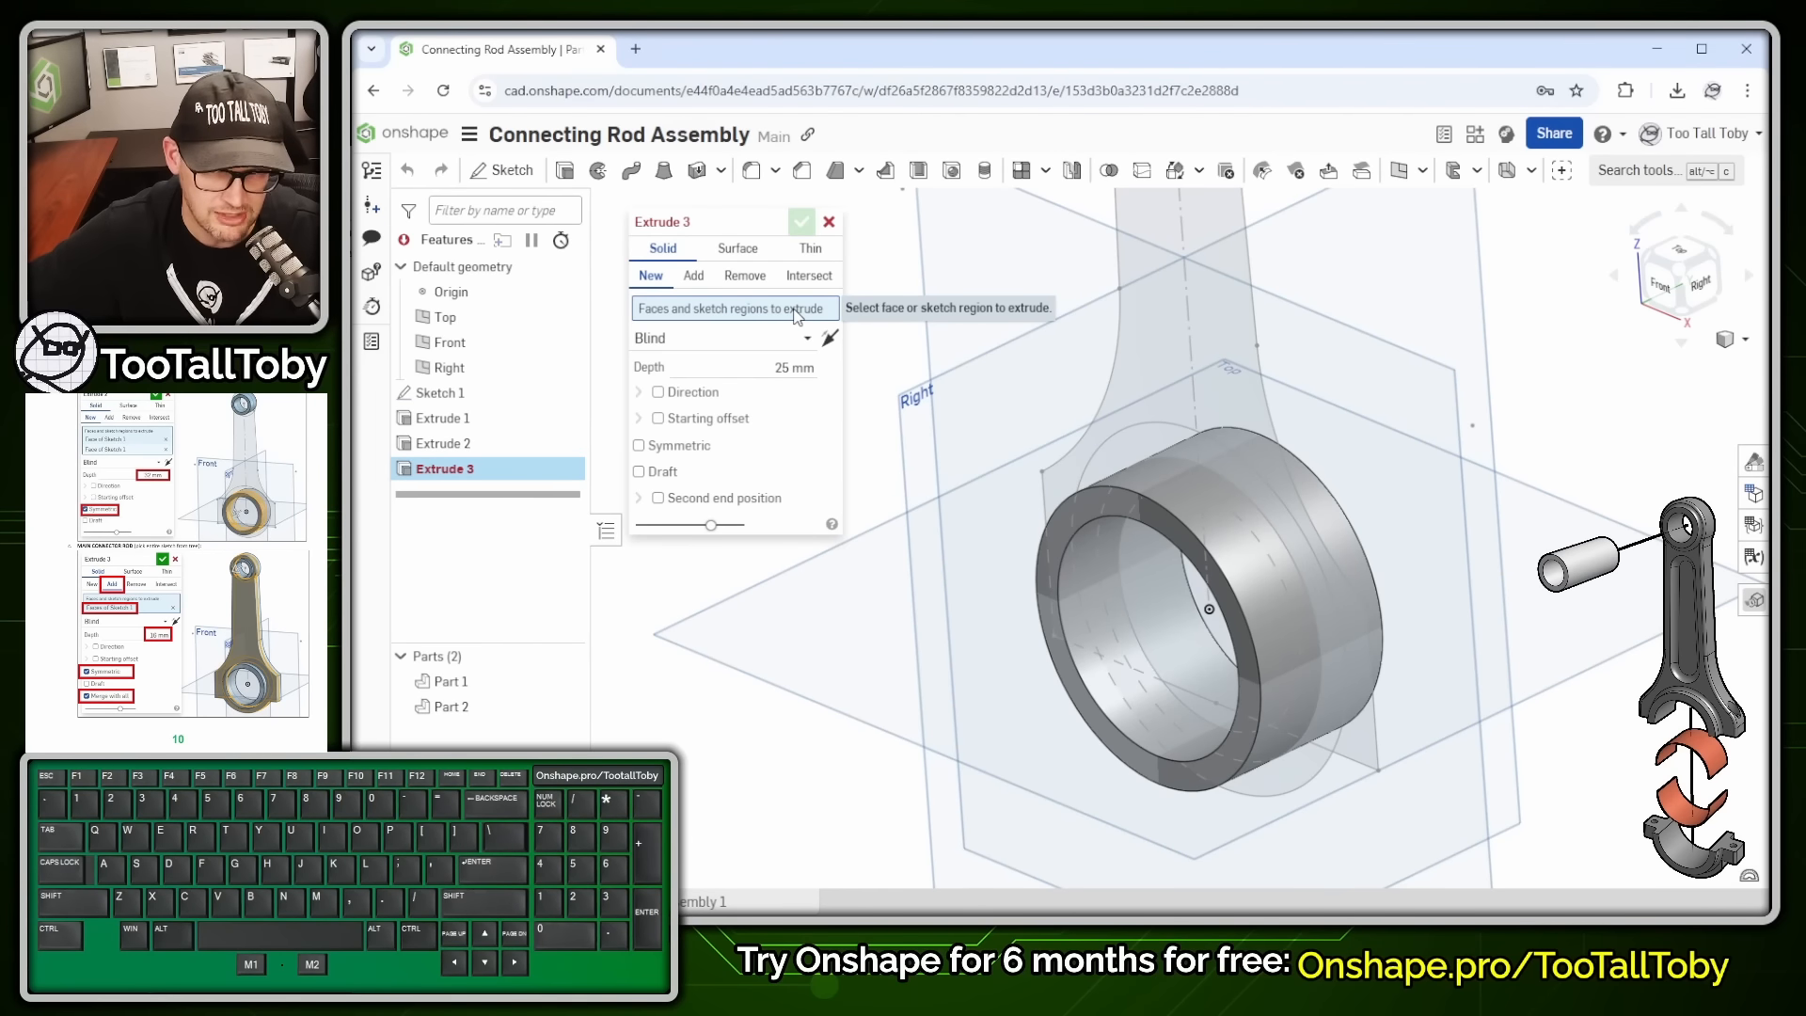
scroll(1291, 628, "down", 2)
middle_click_drag(1282, 475, 1303, 561, "ctrl")
scroll(1317, 551, "down", 1)
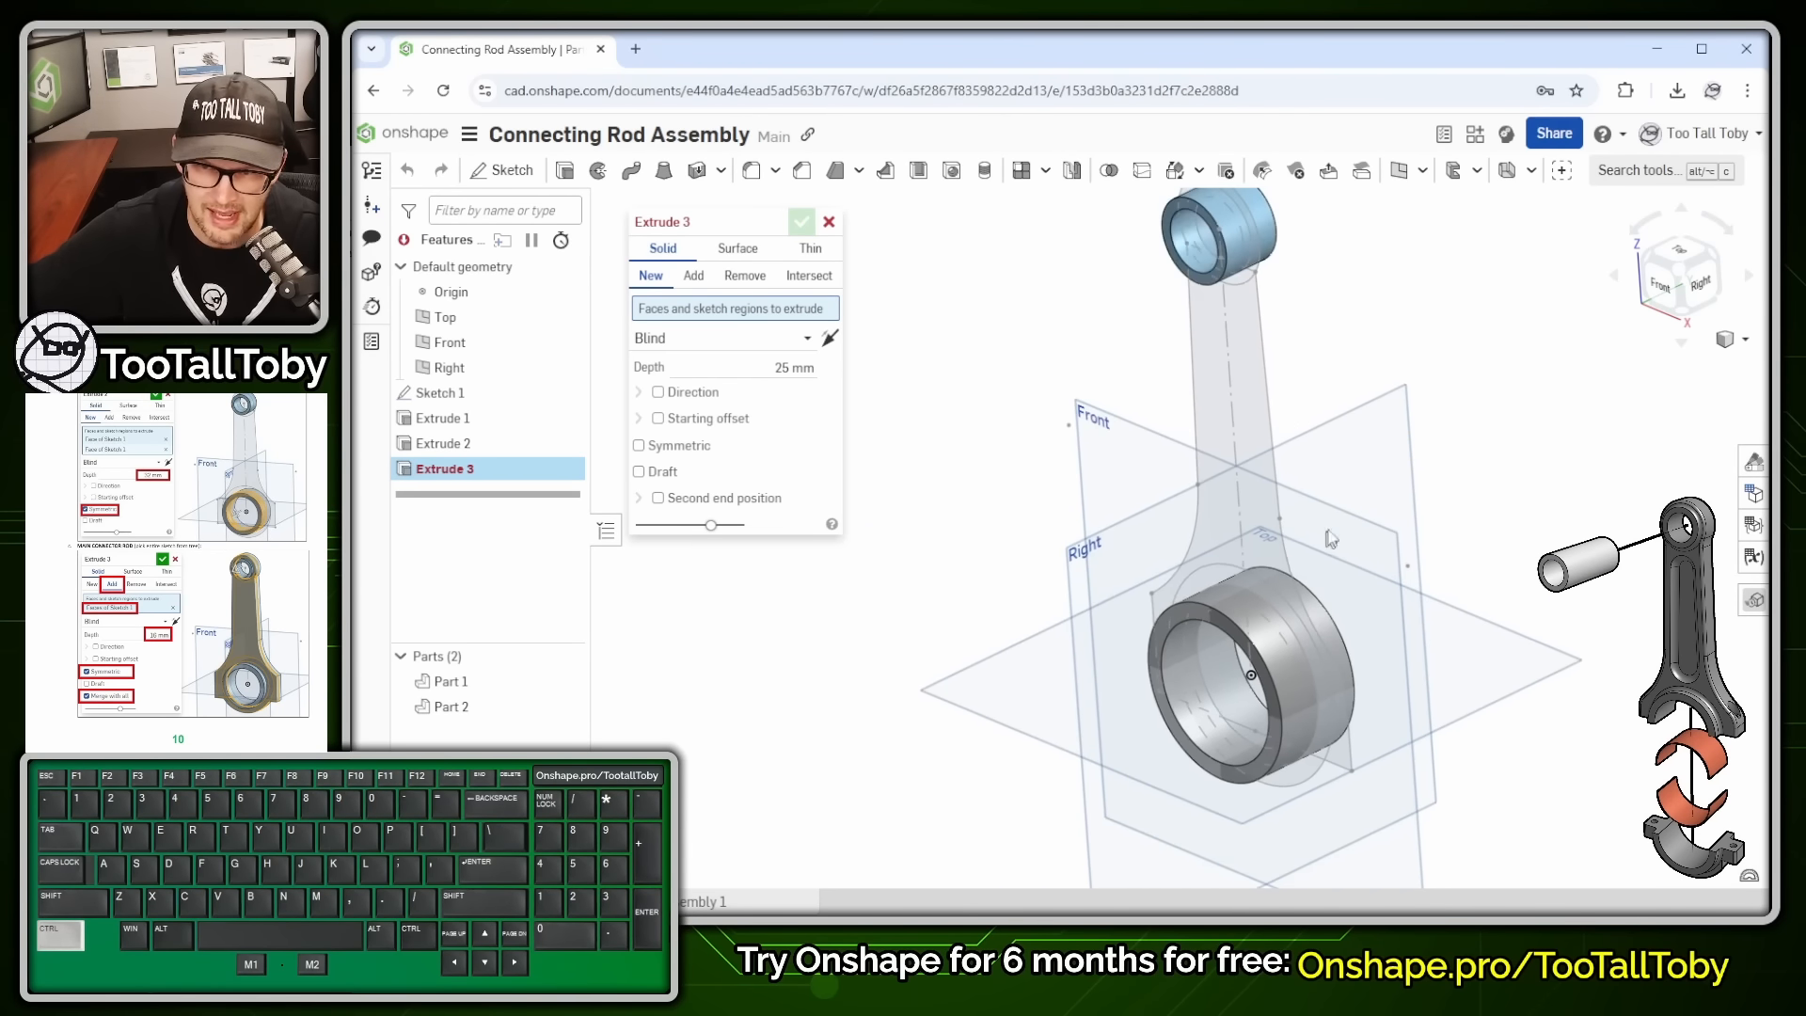
left_click(450, 402)
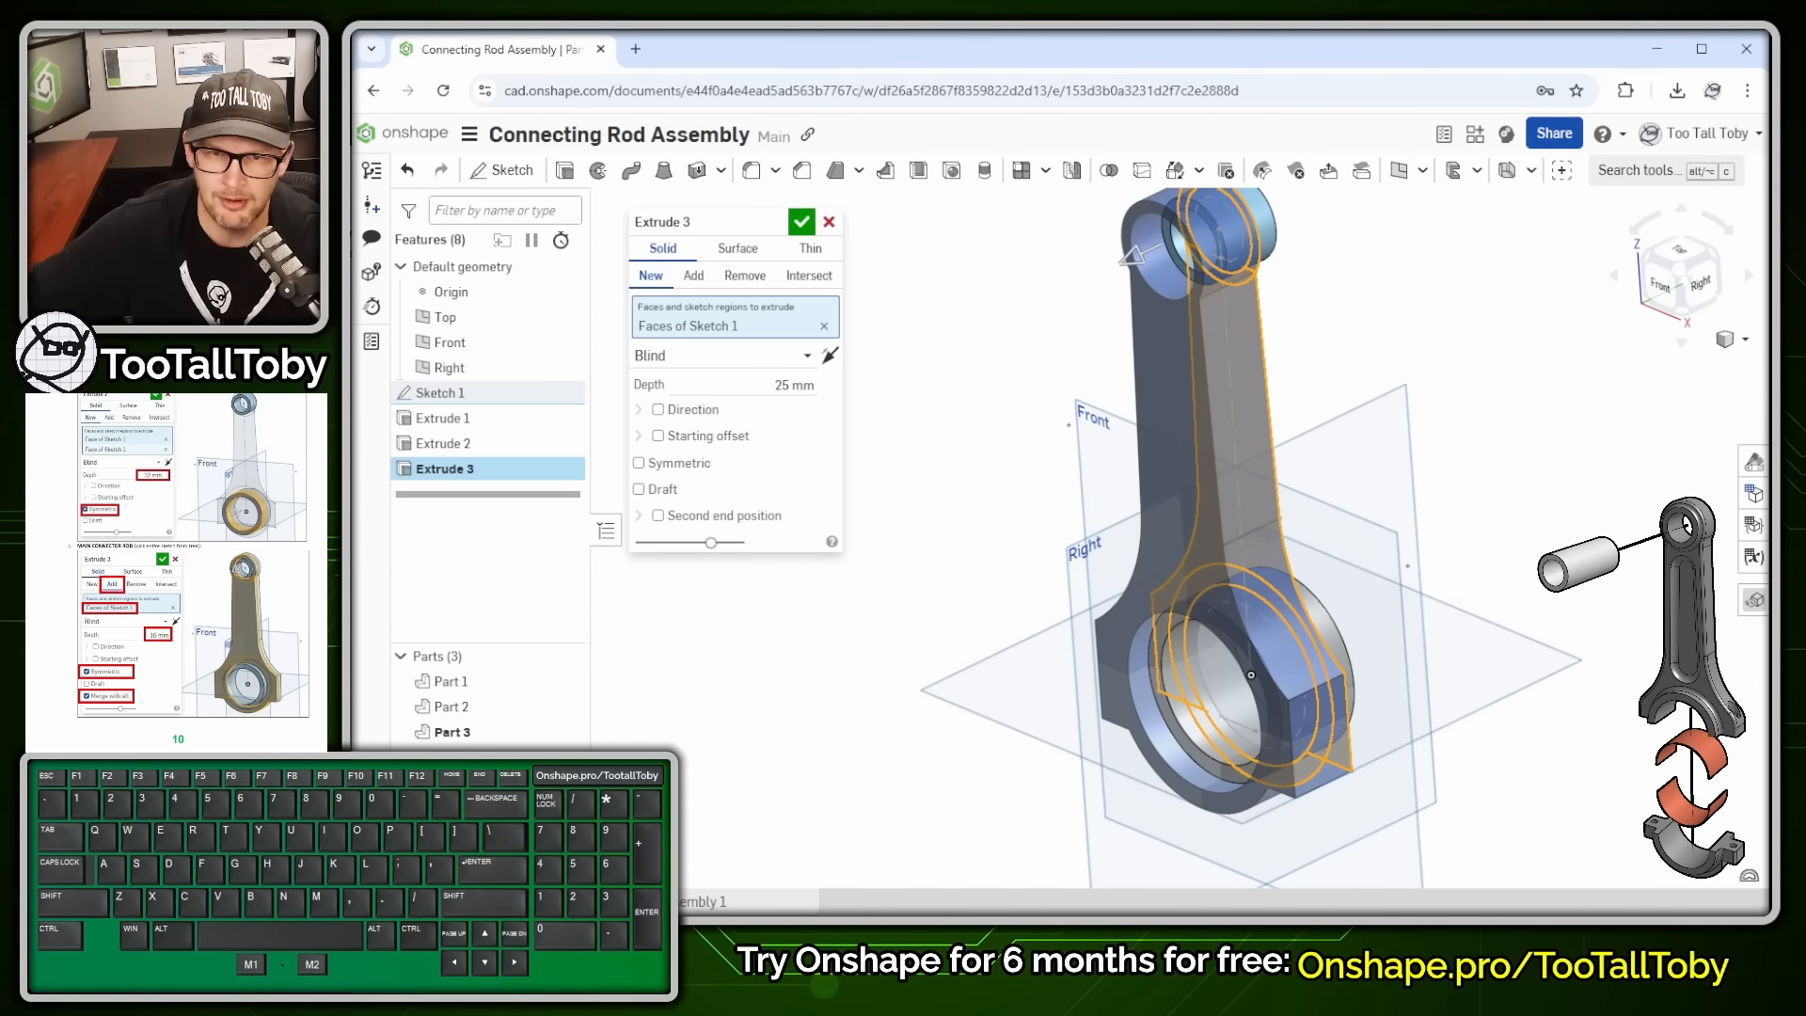
left_click(698, 285)
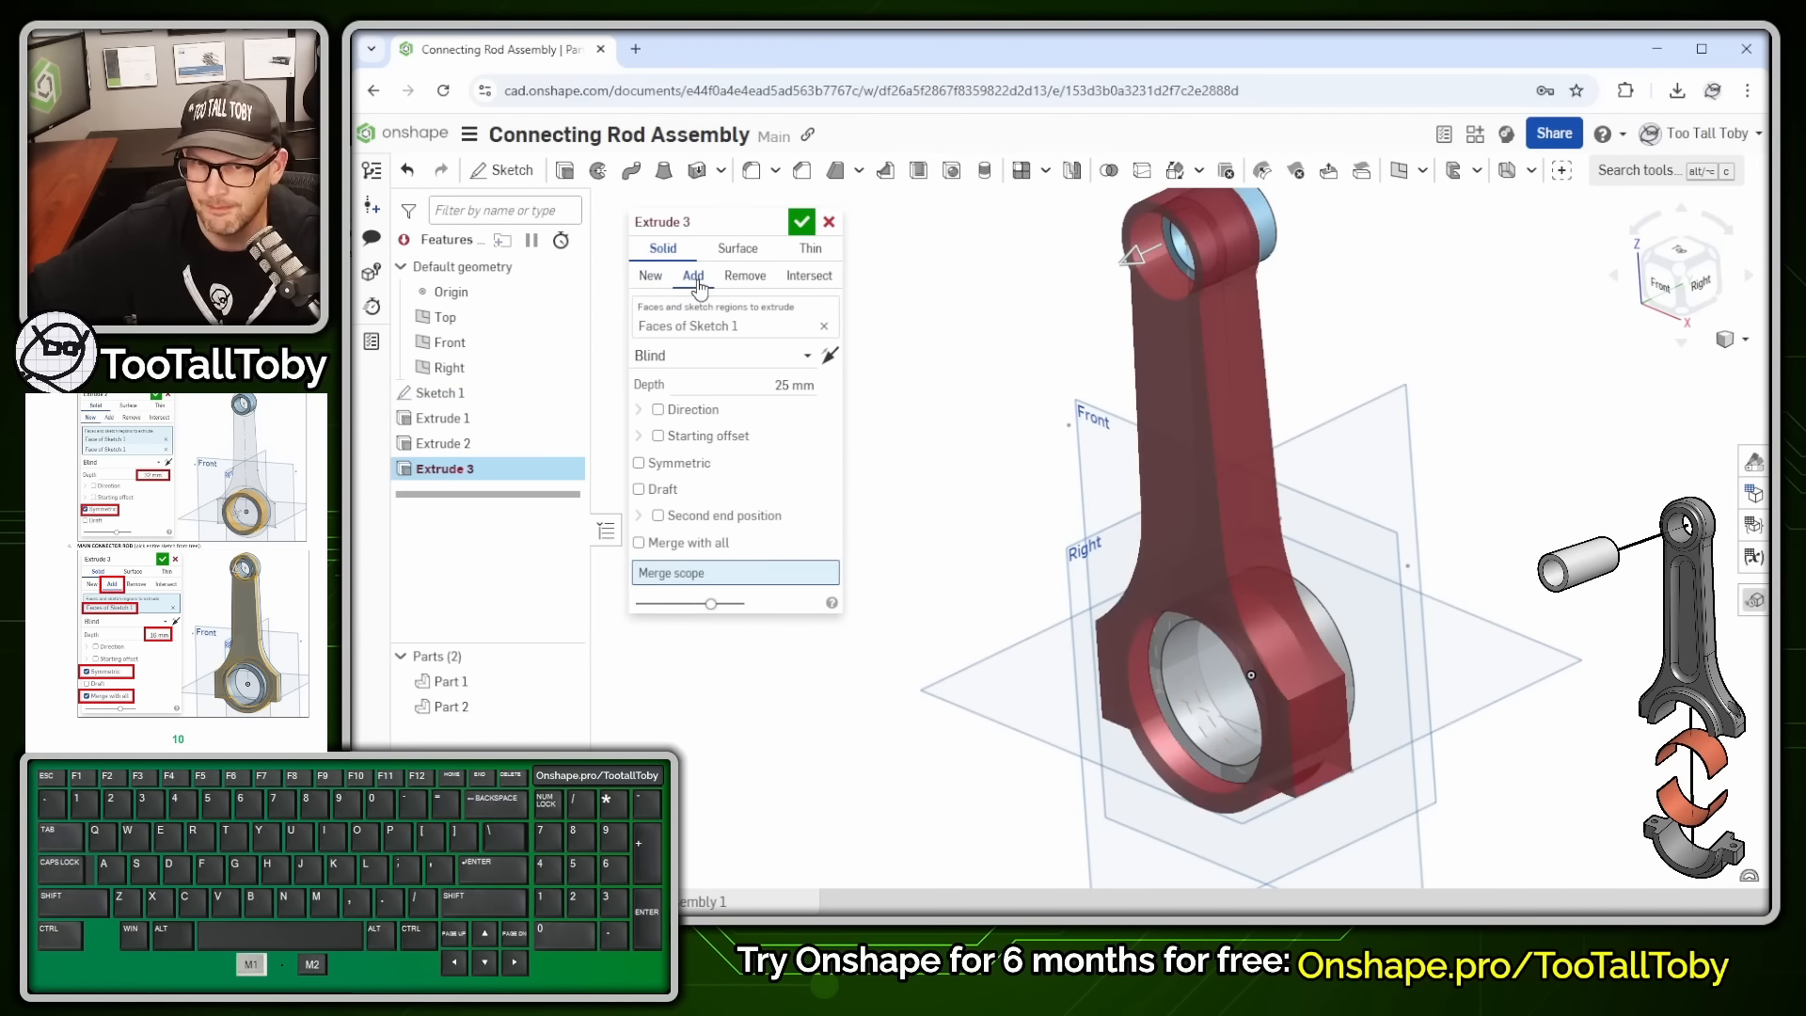
left_click(680, 545)
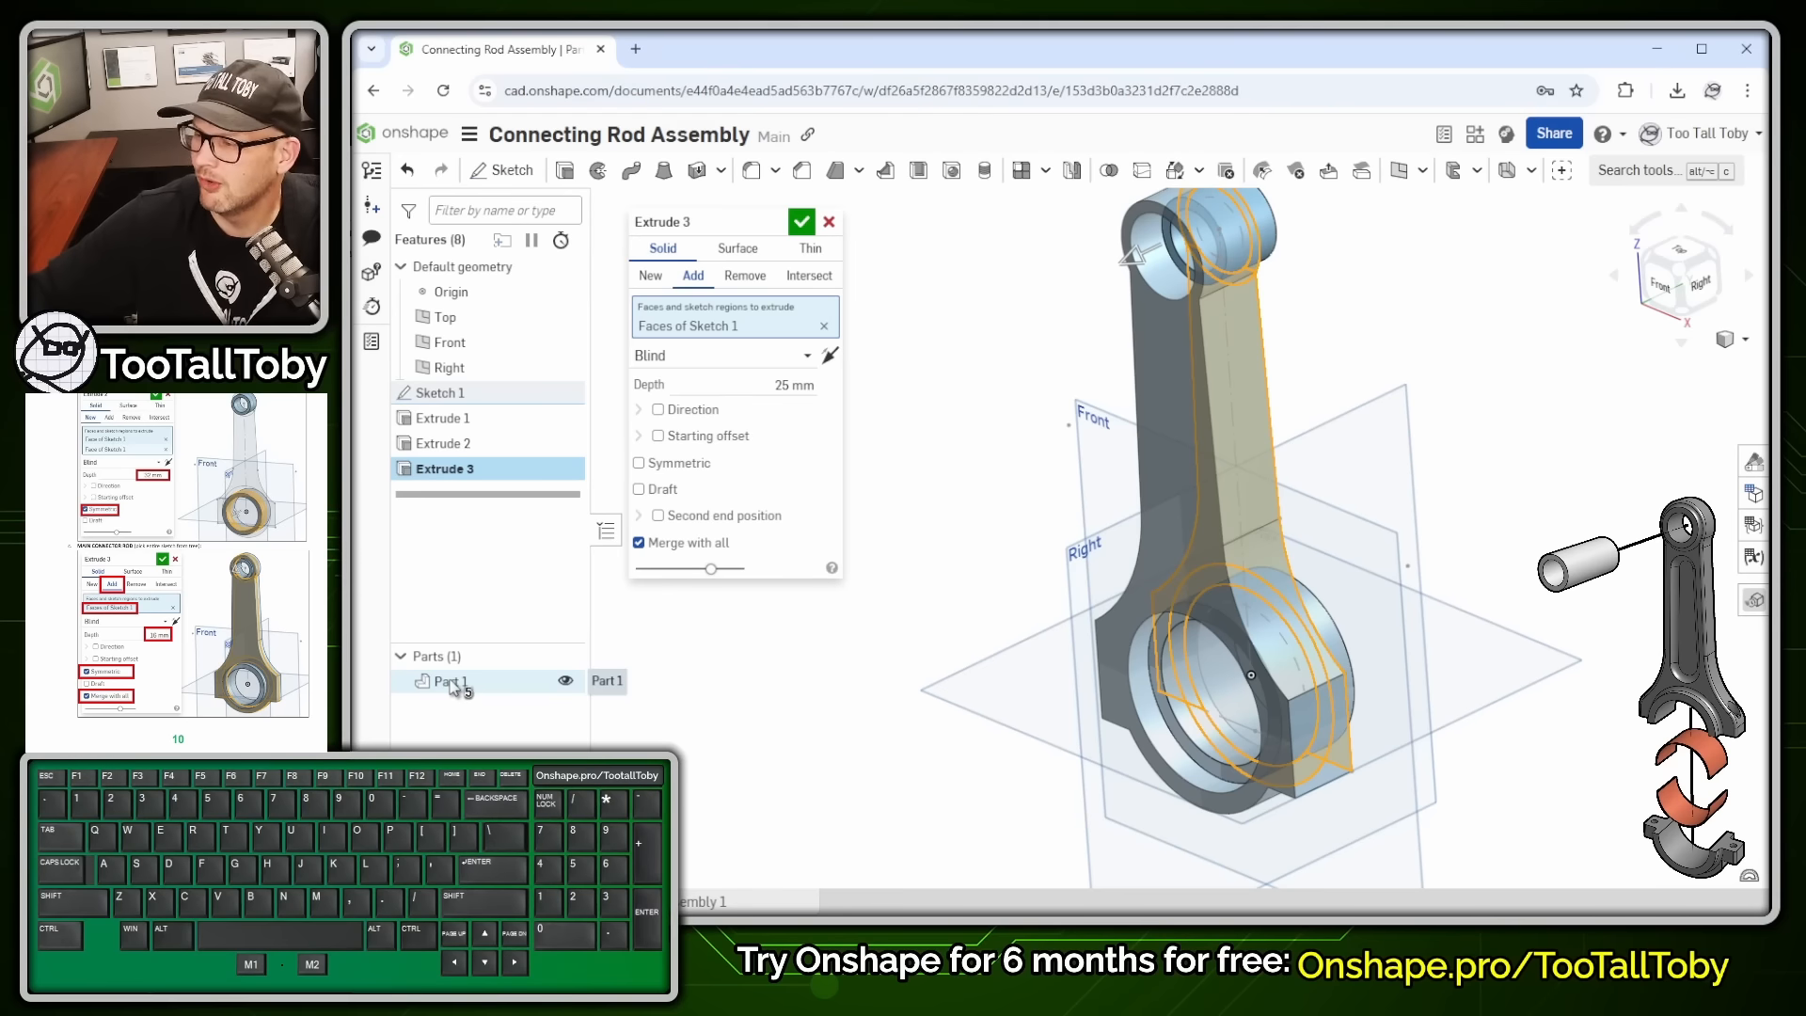
- Set the rod body depth to 16 mm symmetric and accept the extrusion
left_click(795, 385)
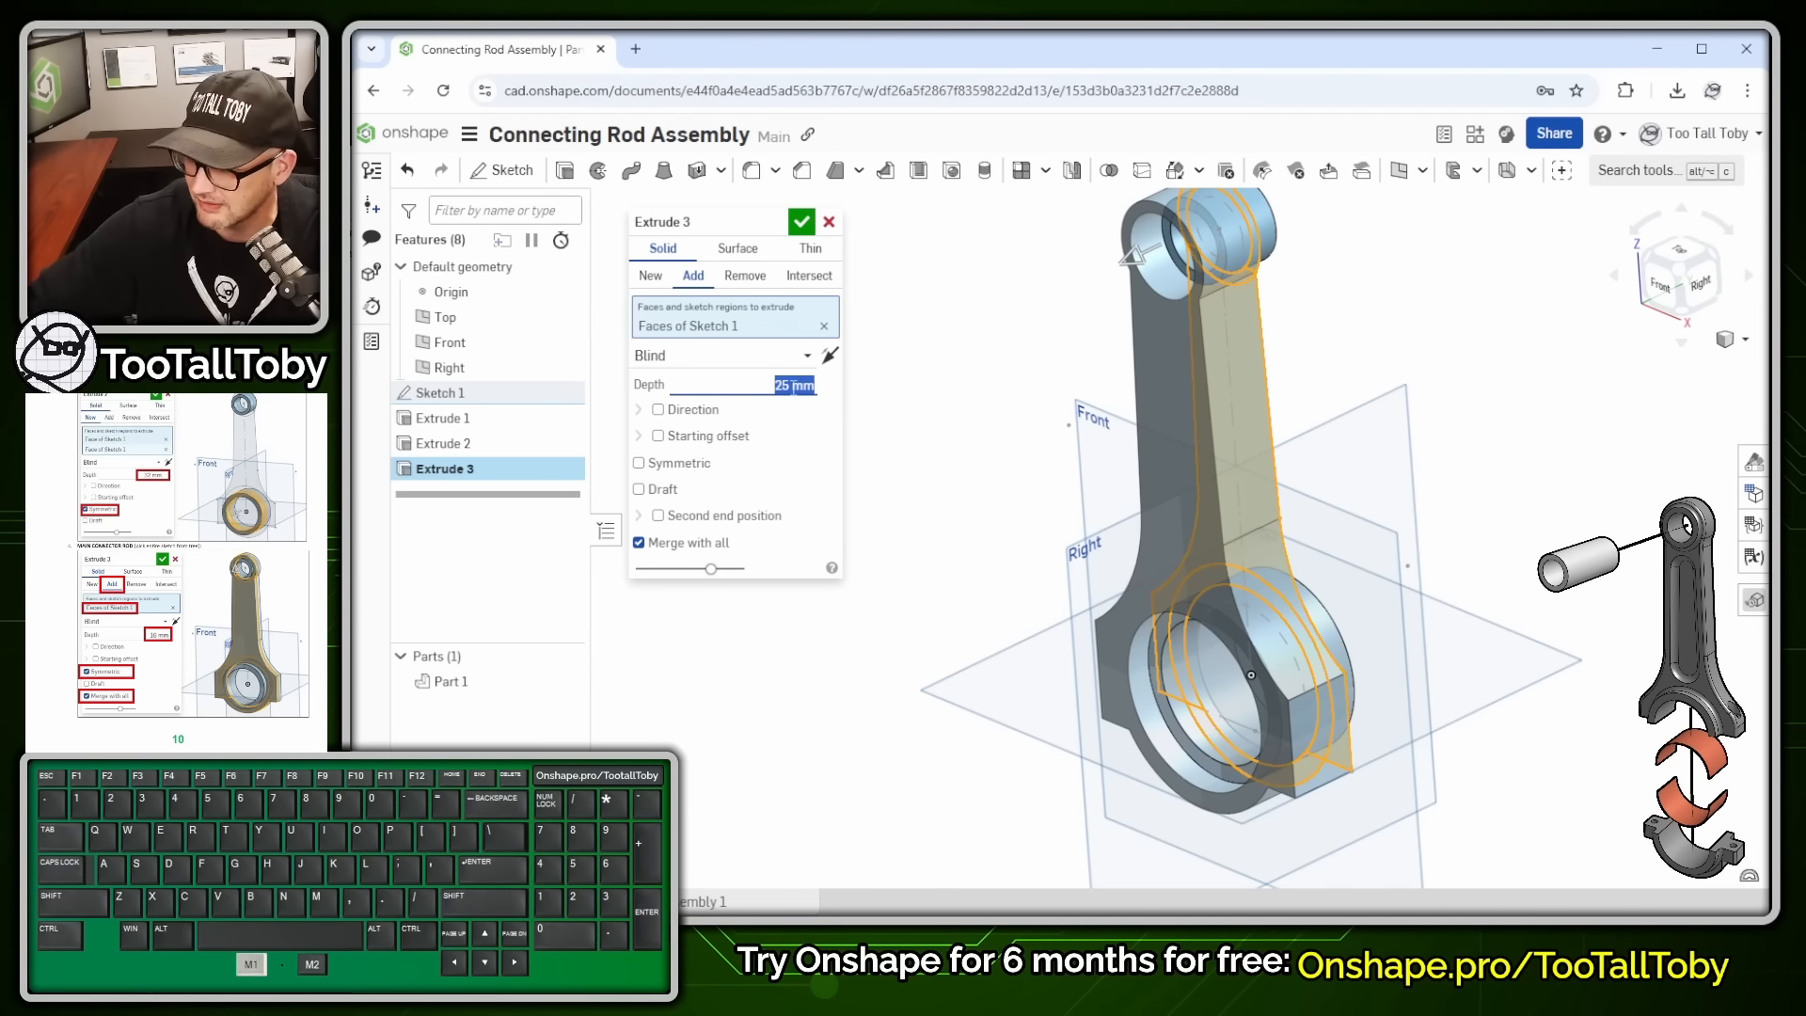
type("16")
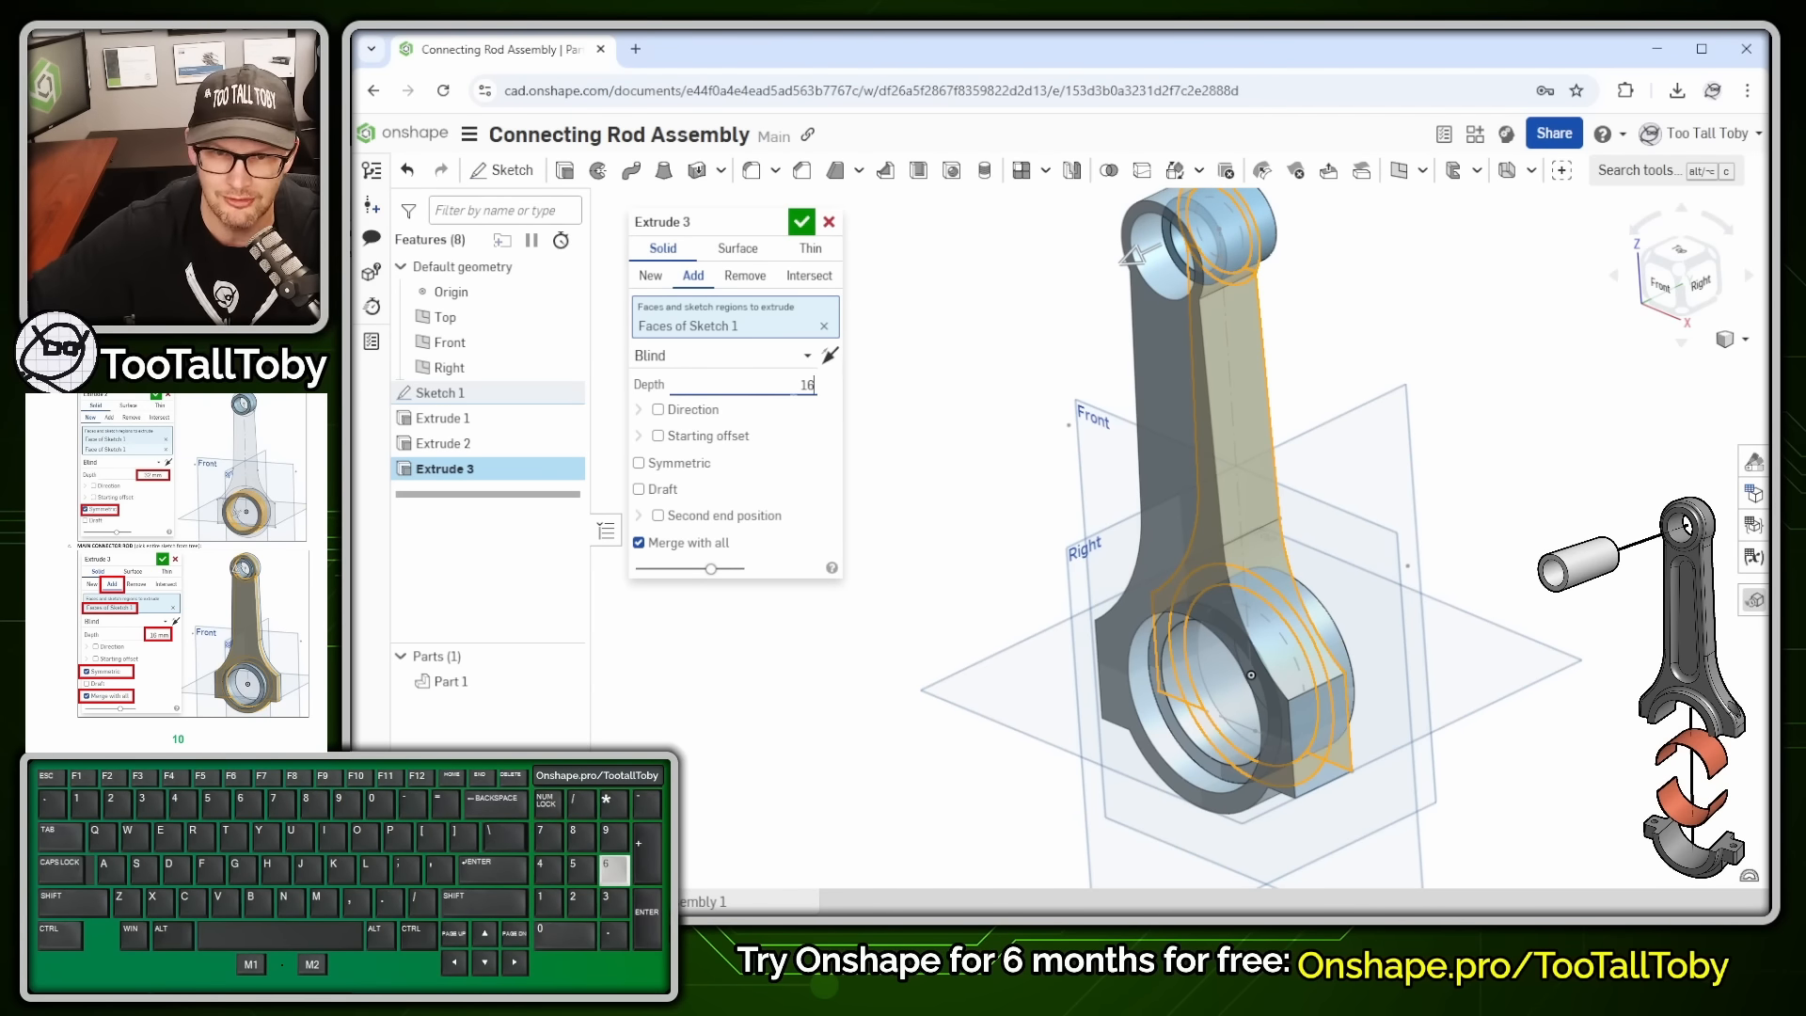
left_click(675, 464)
middle_click_drag(1330, 495, 1378, 485)
right_click_drag(1378, 490, 1340, 511)
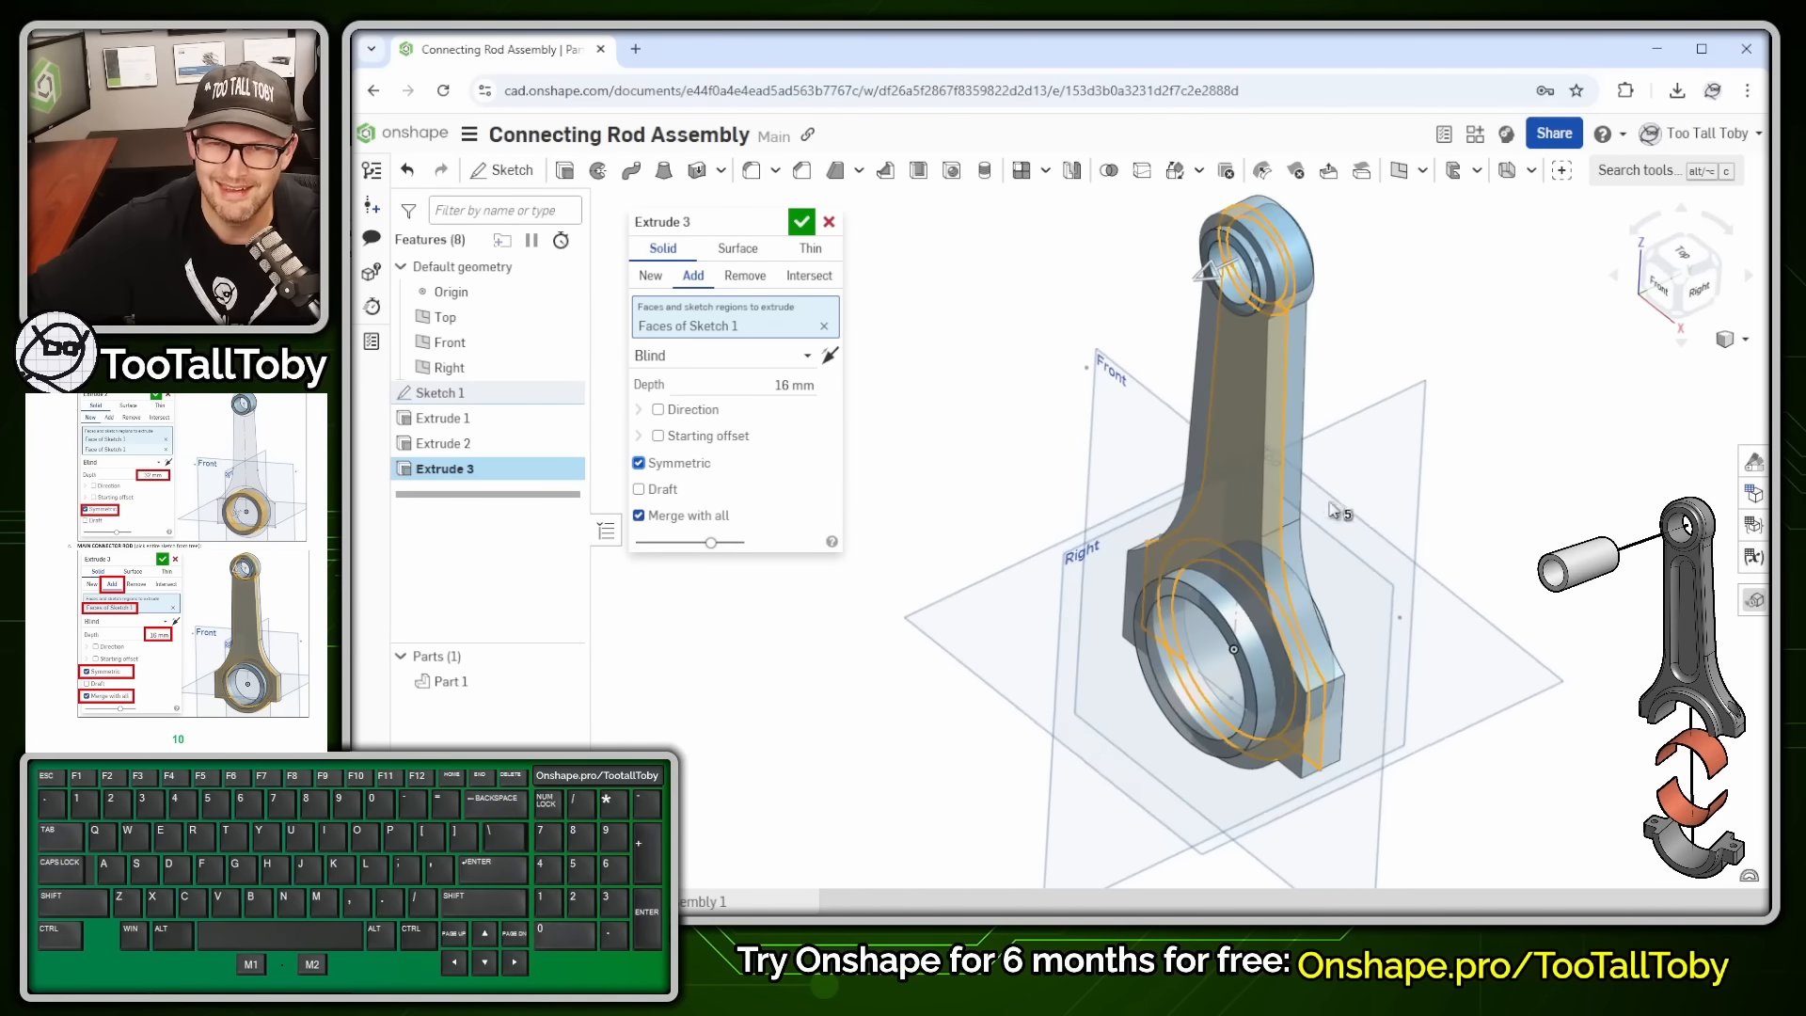
left_click(801, 222)
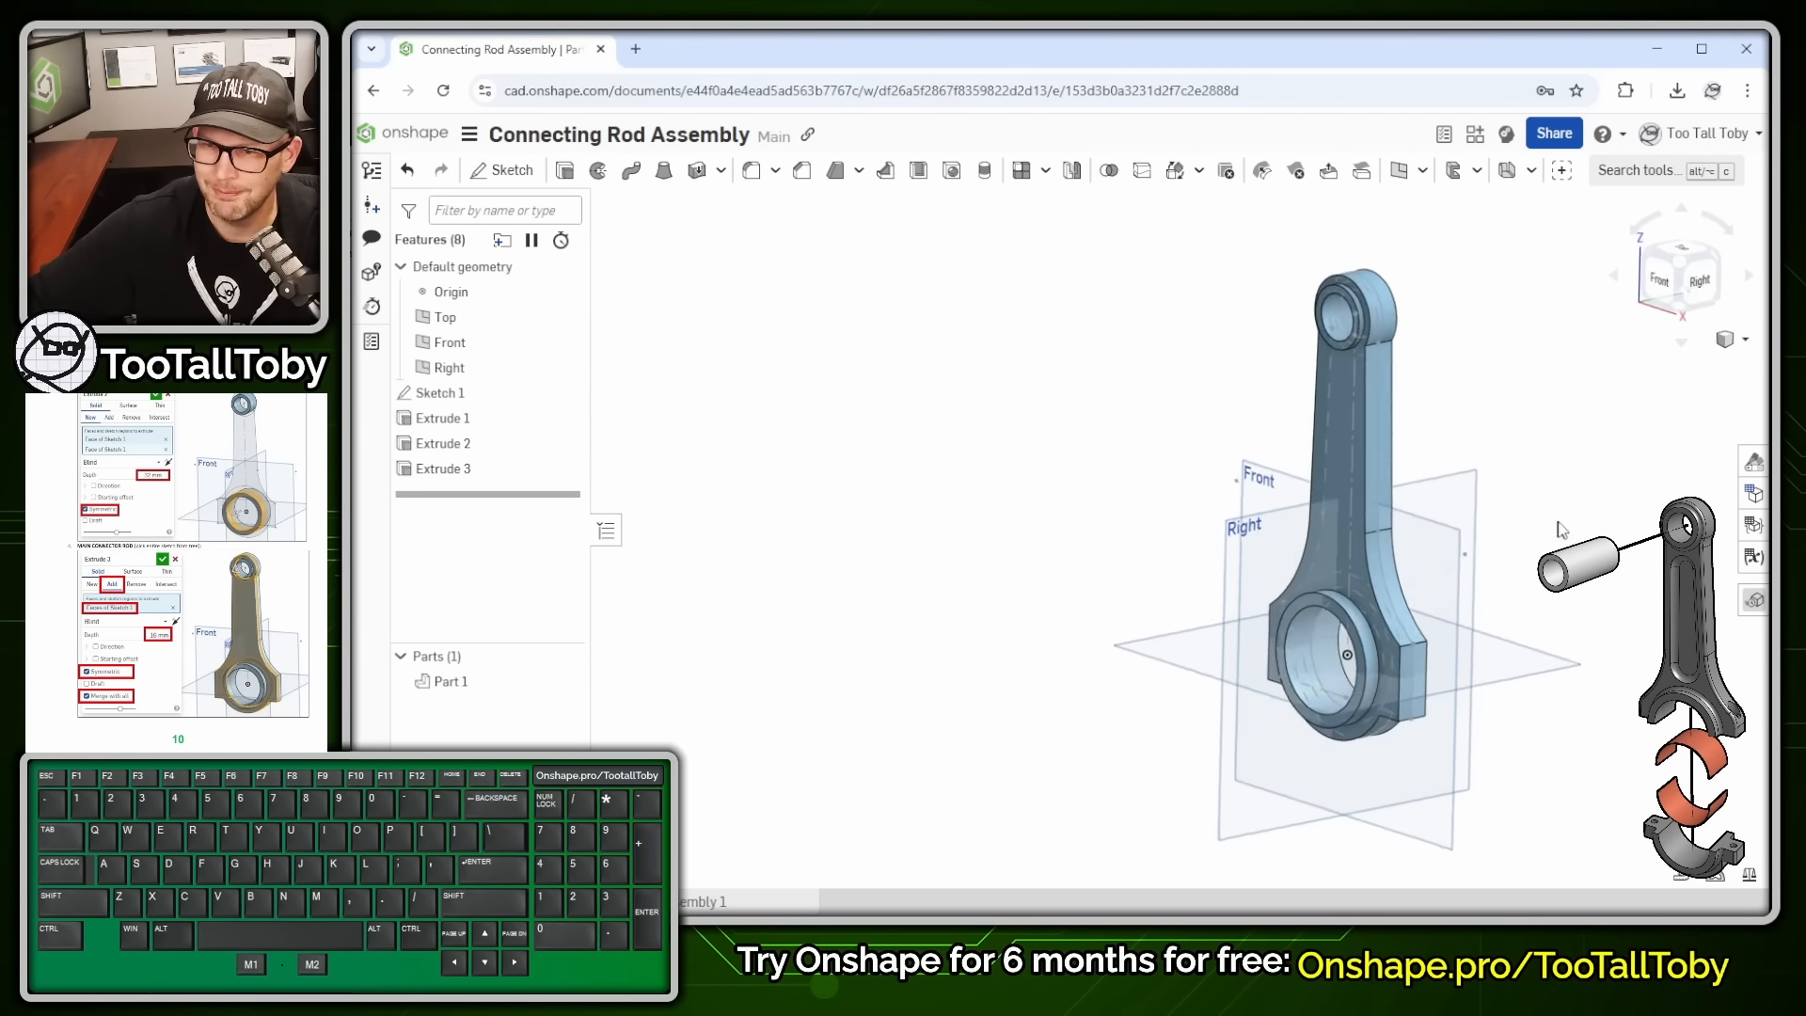
- Give Part 1 the grey #999999 appearance
right_click_drag(1631, 564, 1386, 528)
scroll(1583, 532, "up", 1)
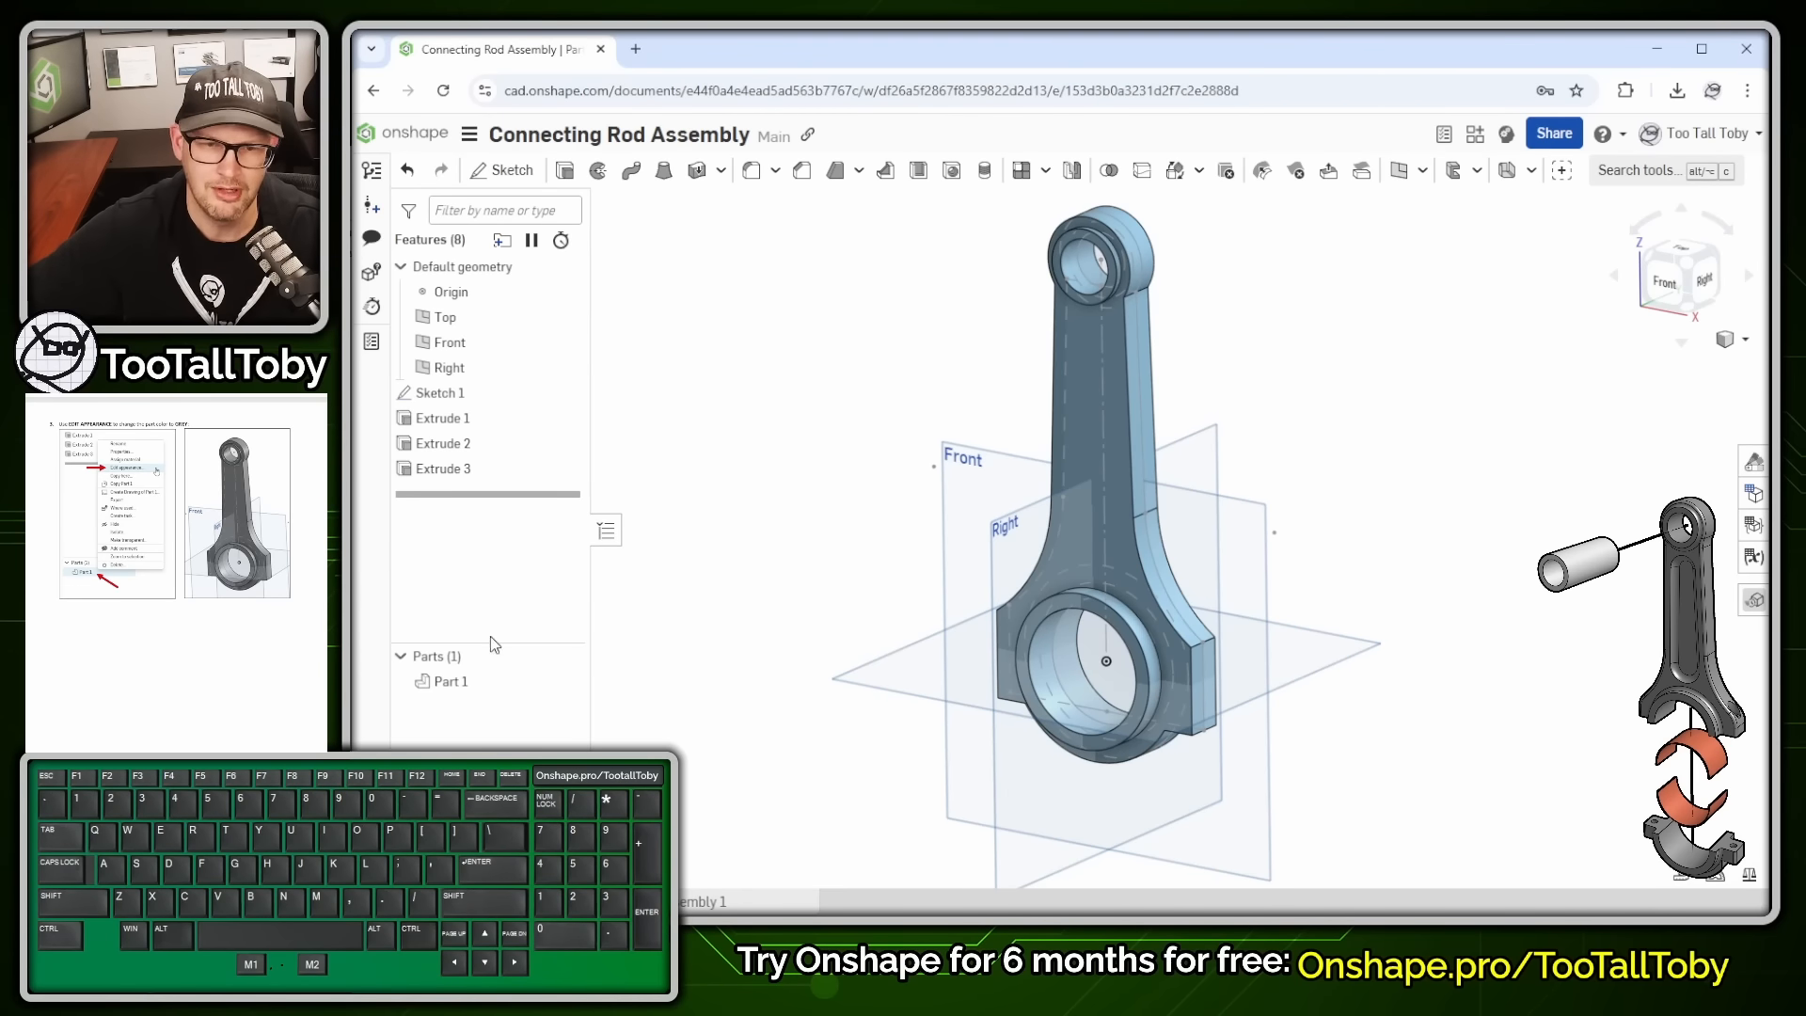
right_click(461, 679)
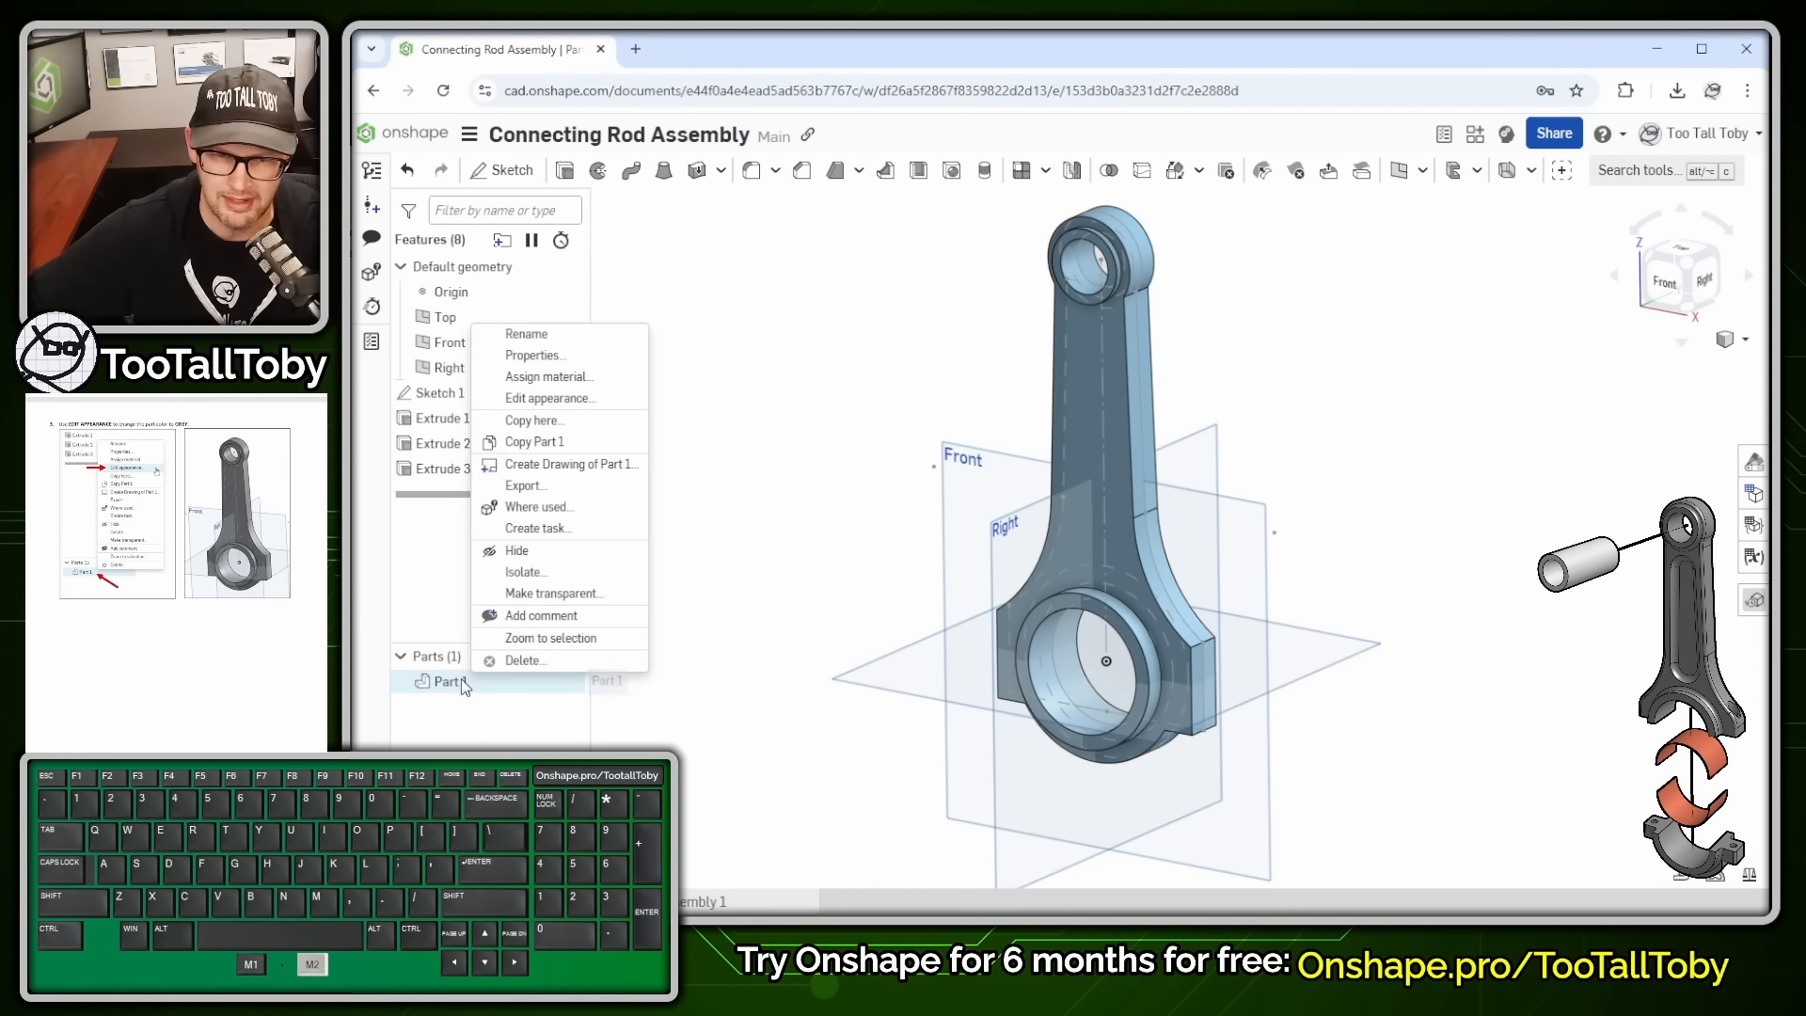
left_click(616, 403)
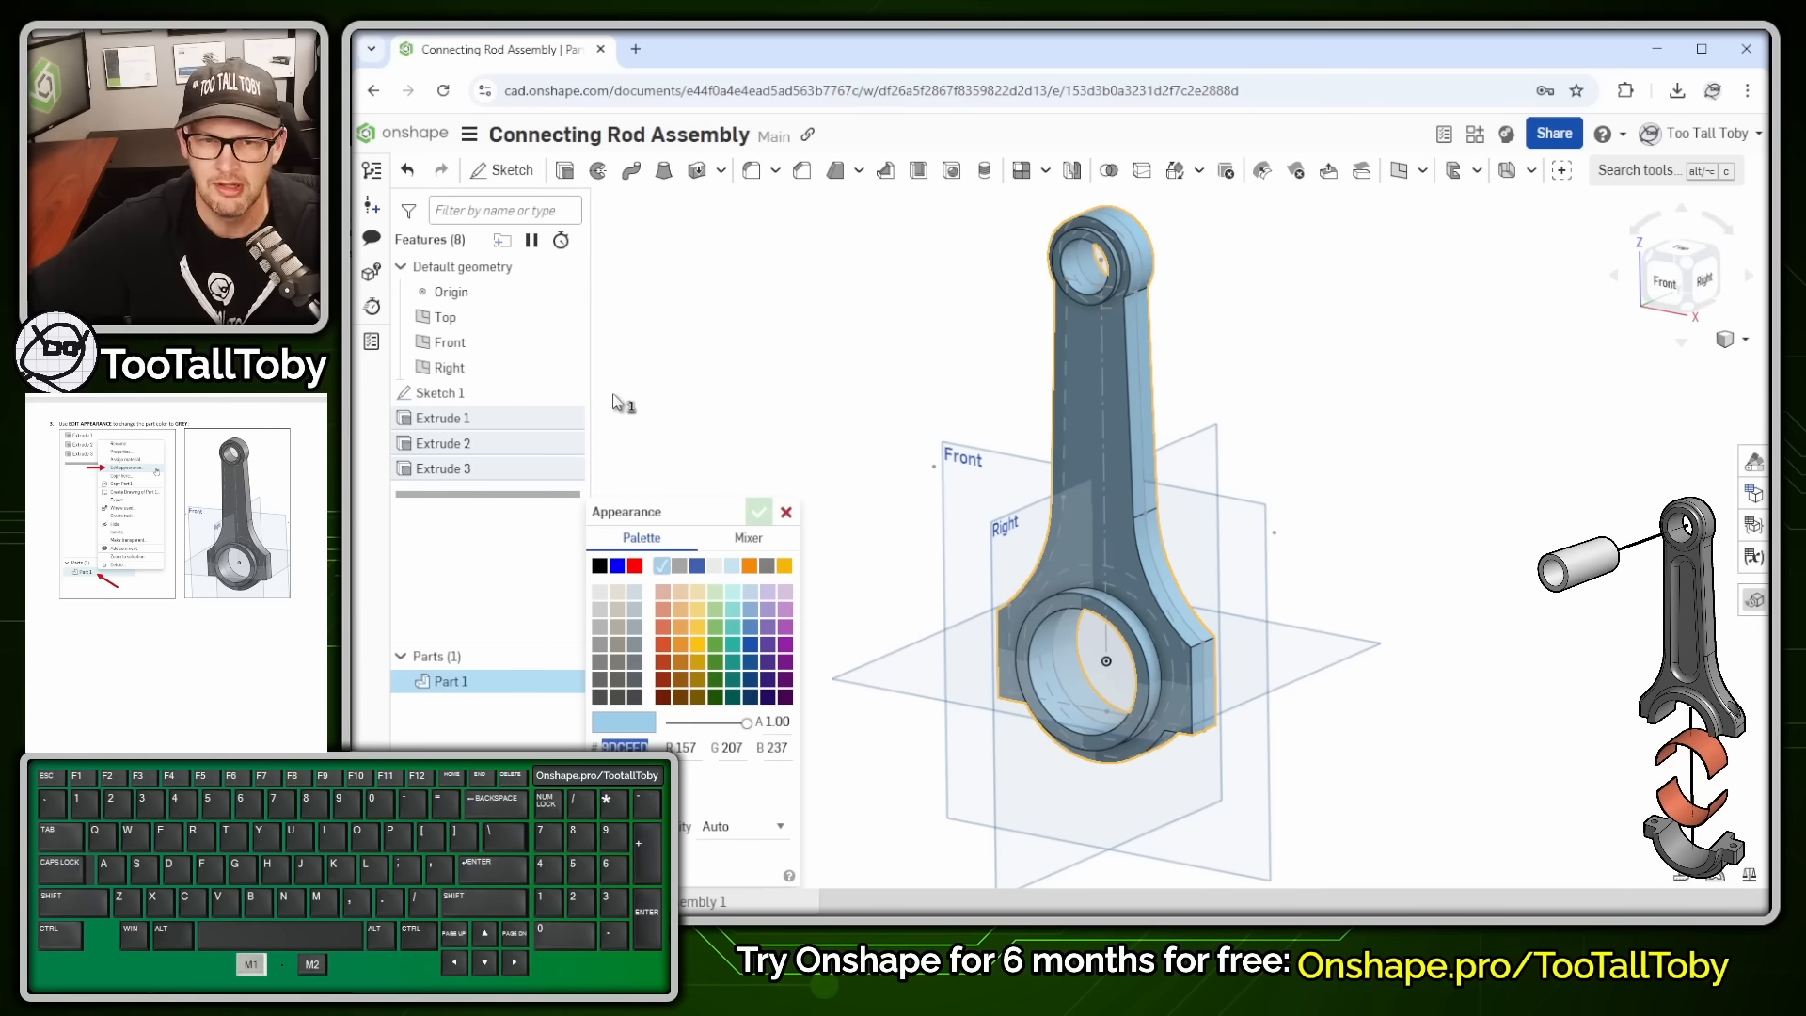
left_click_drag(663, 371, 740, 214)
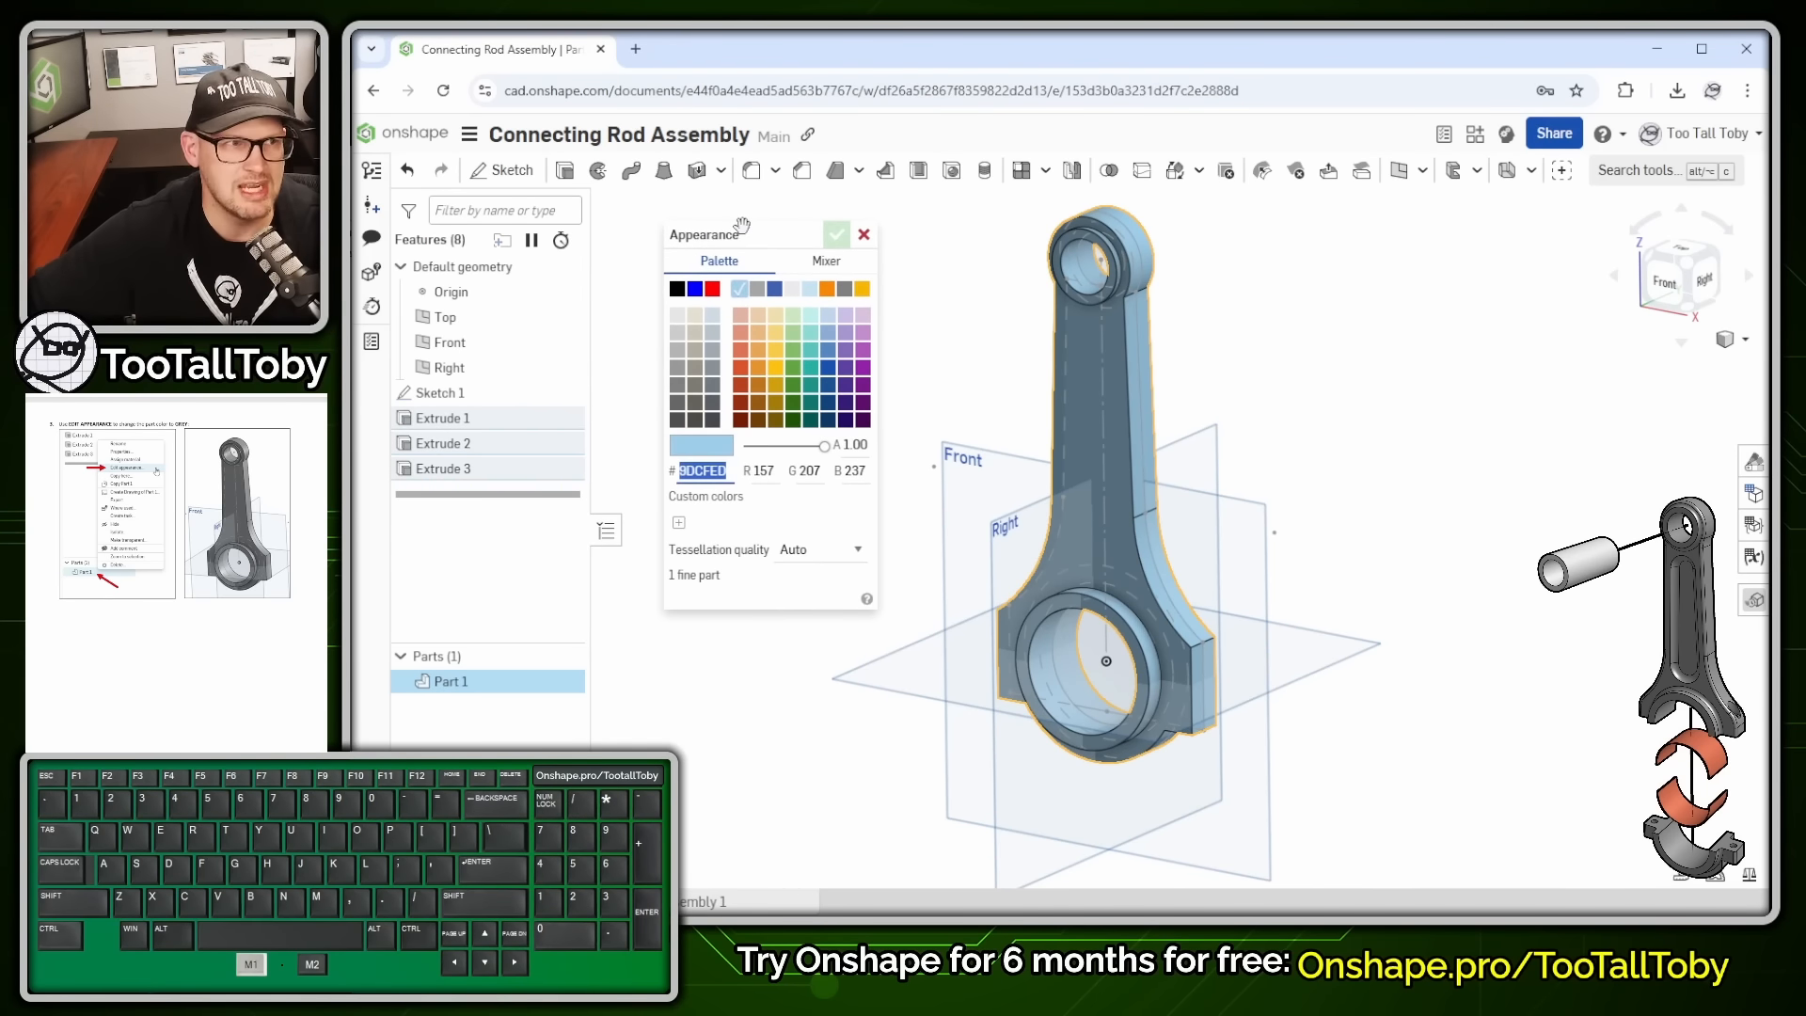
left_click(677, 367)
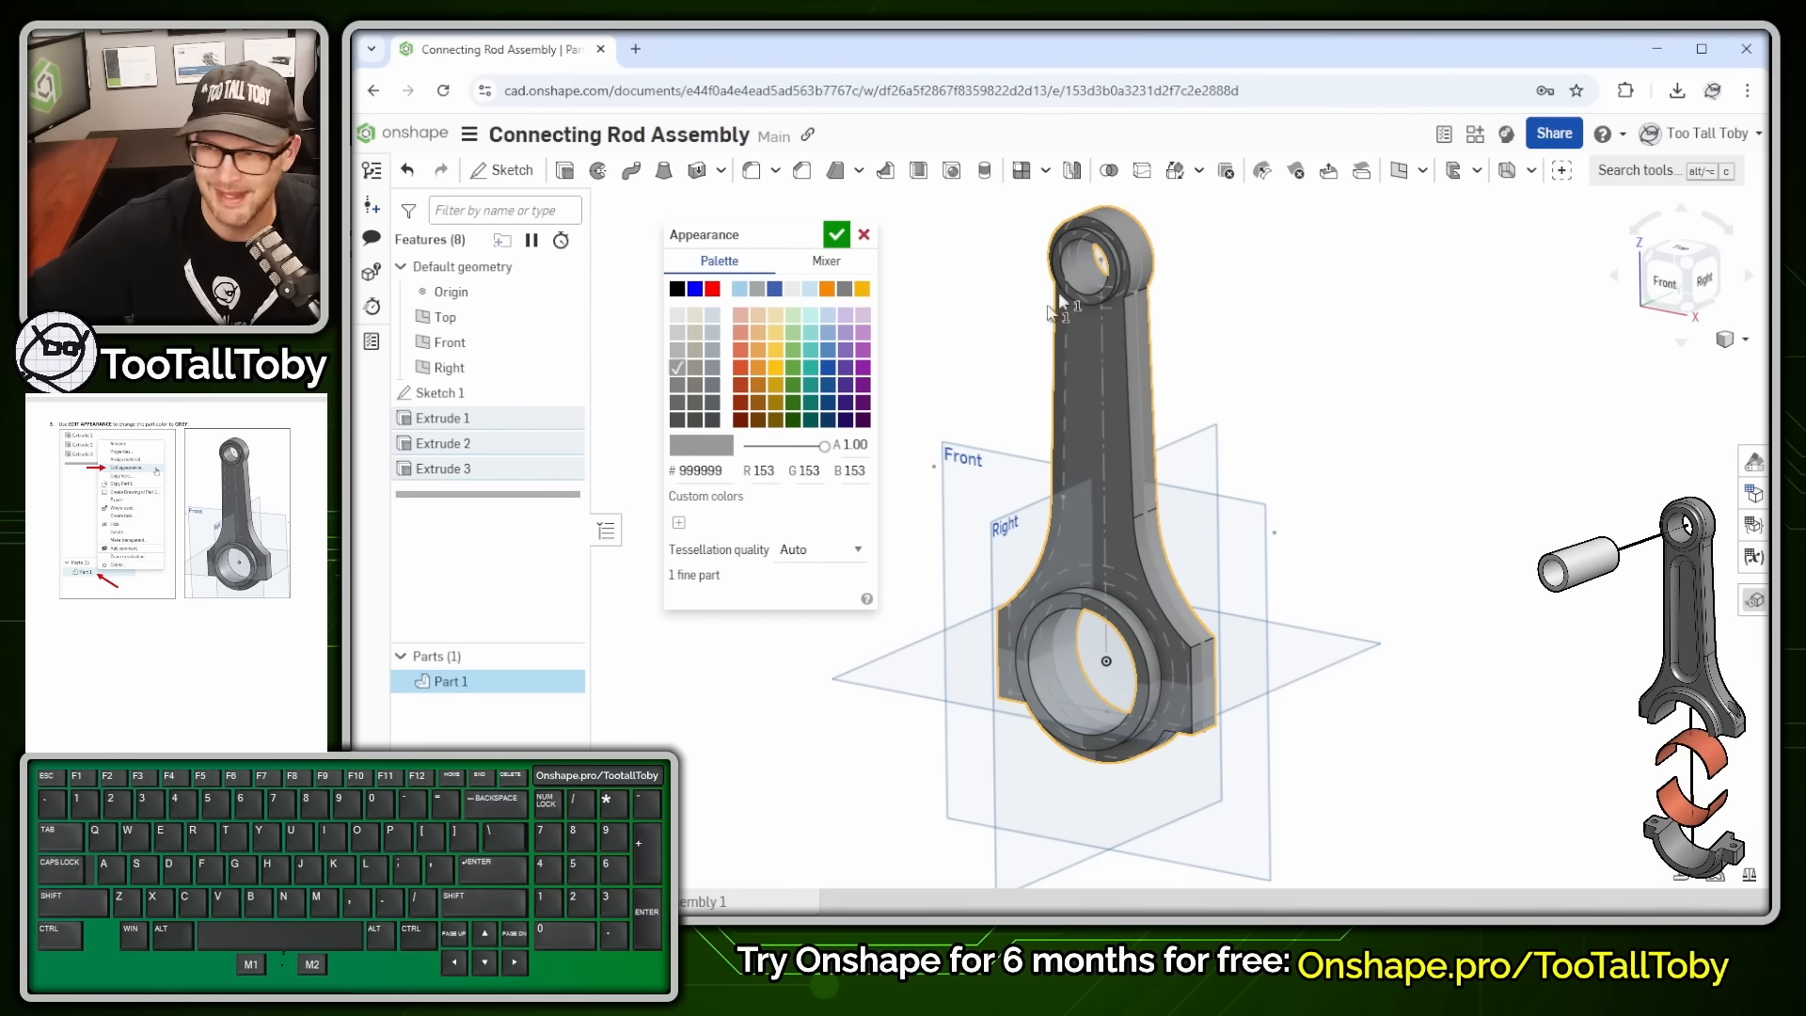
left_click(836, 235)
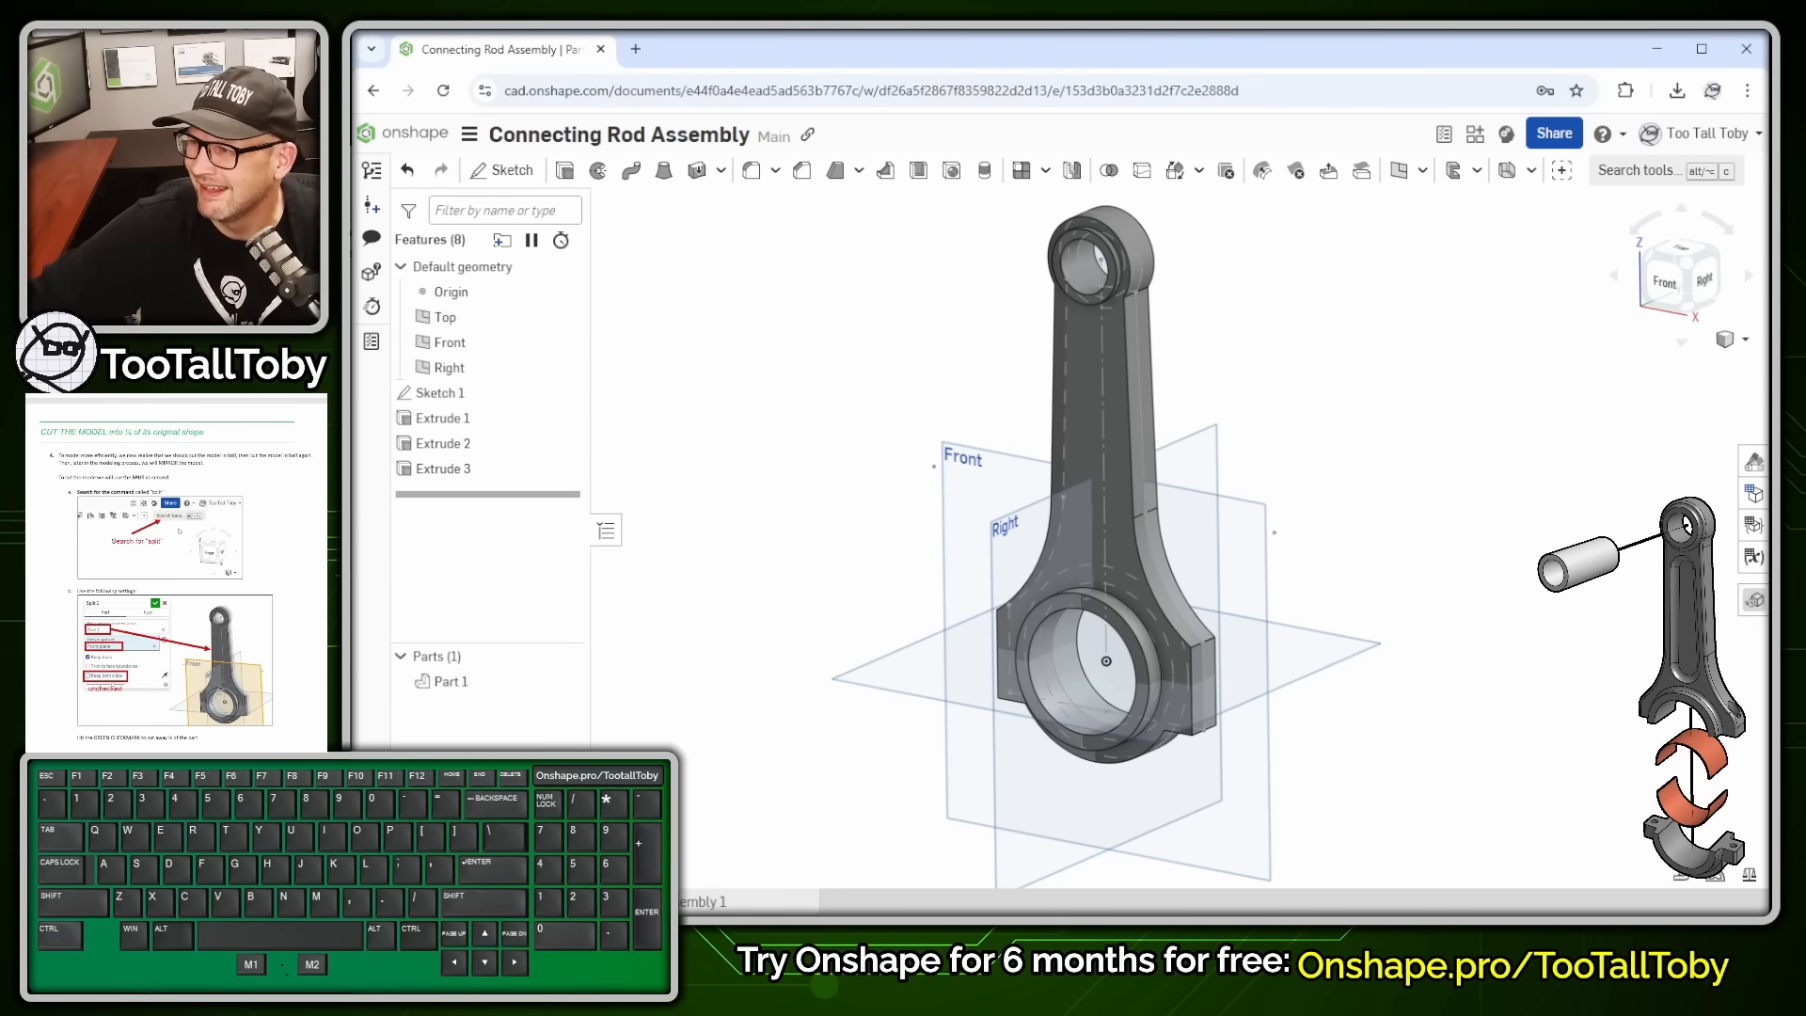
left_click(202, 432)
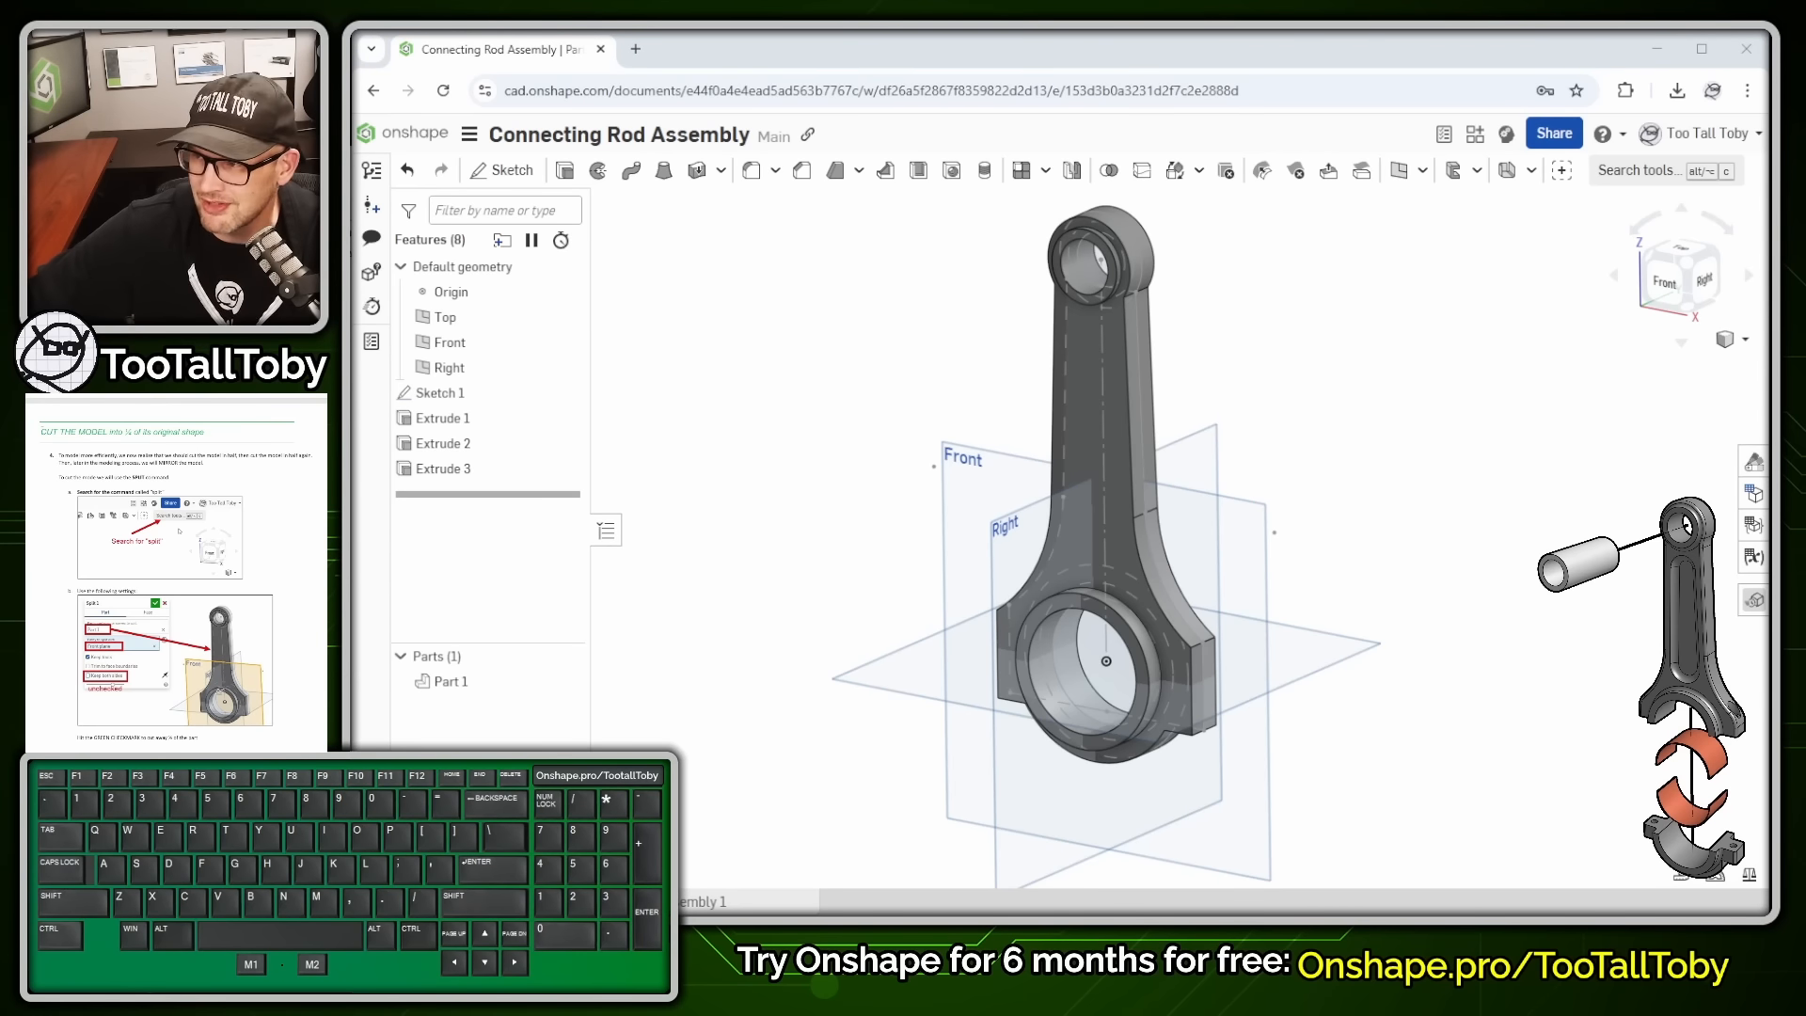
left_click_drag(41, 432, 186, 434)
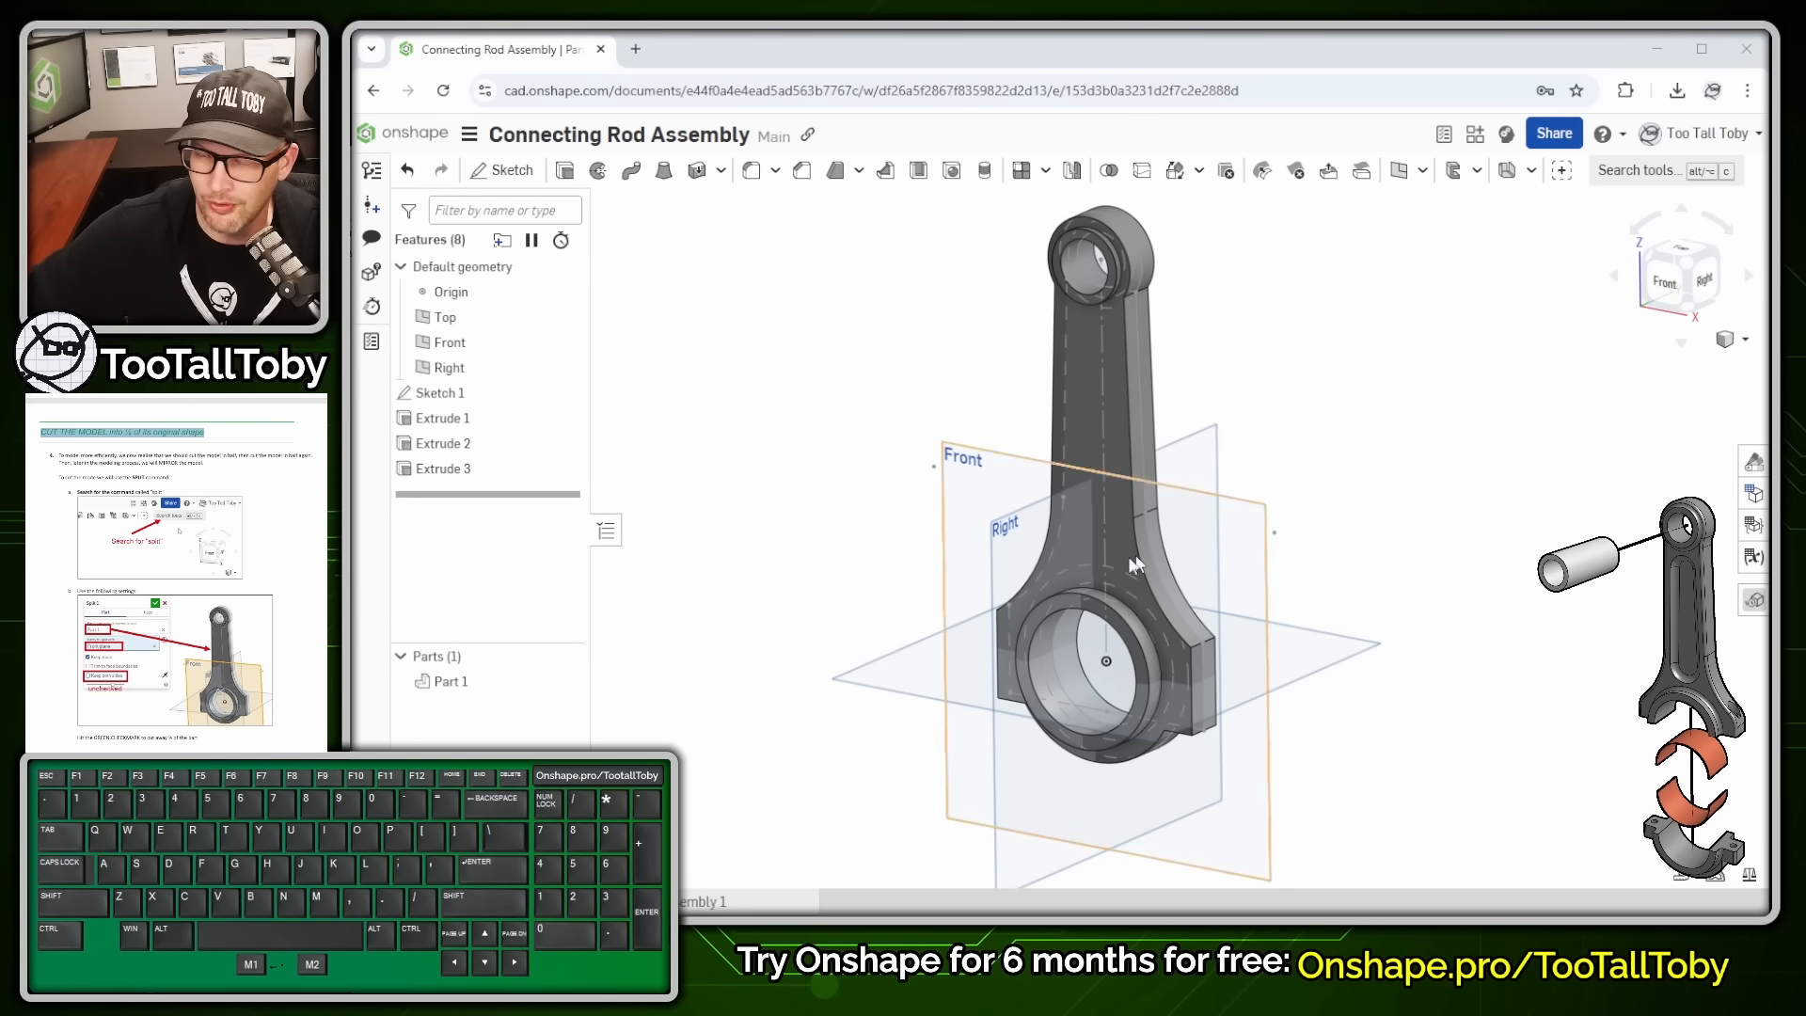
left_click(1523, 465)
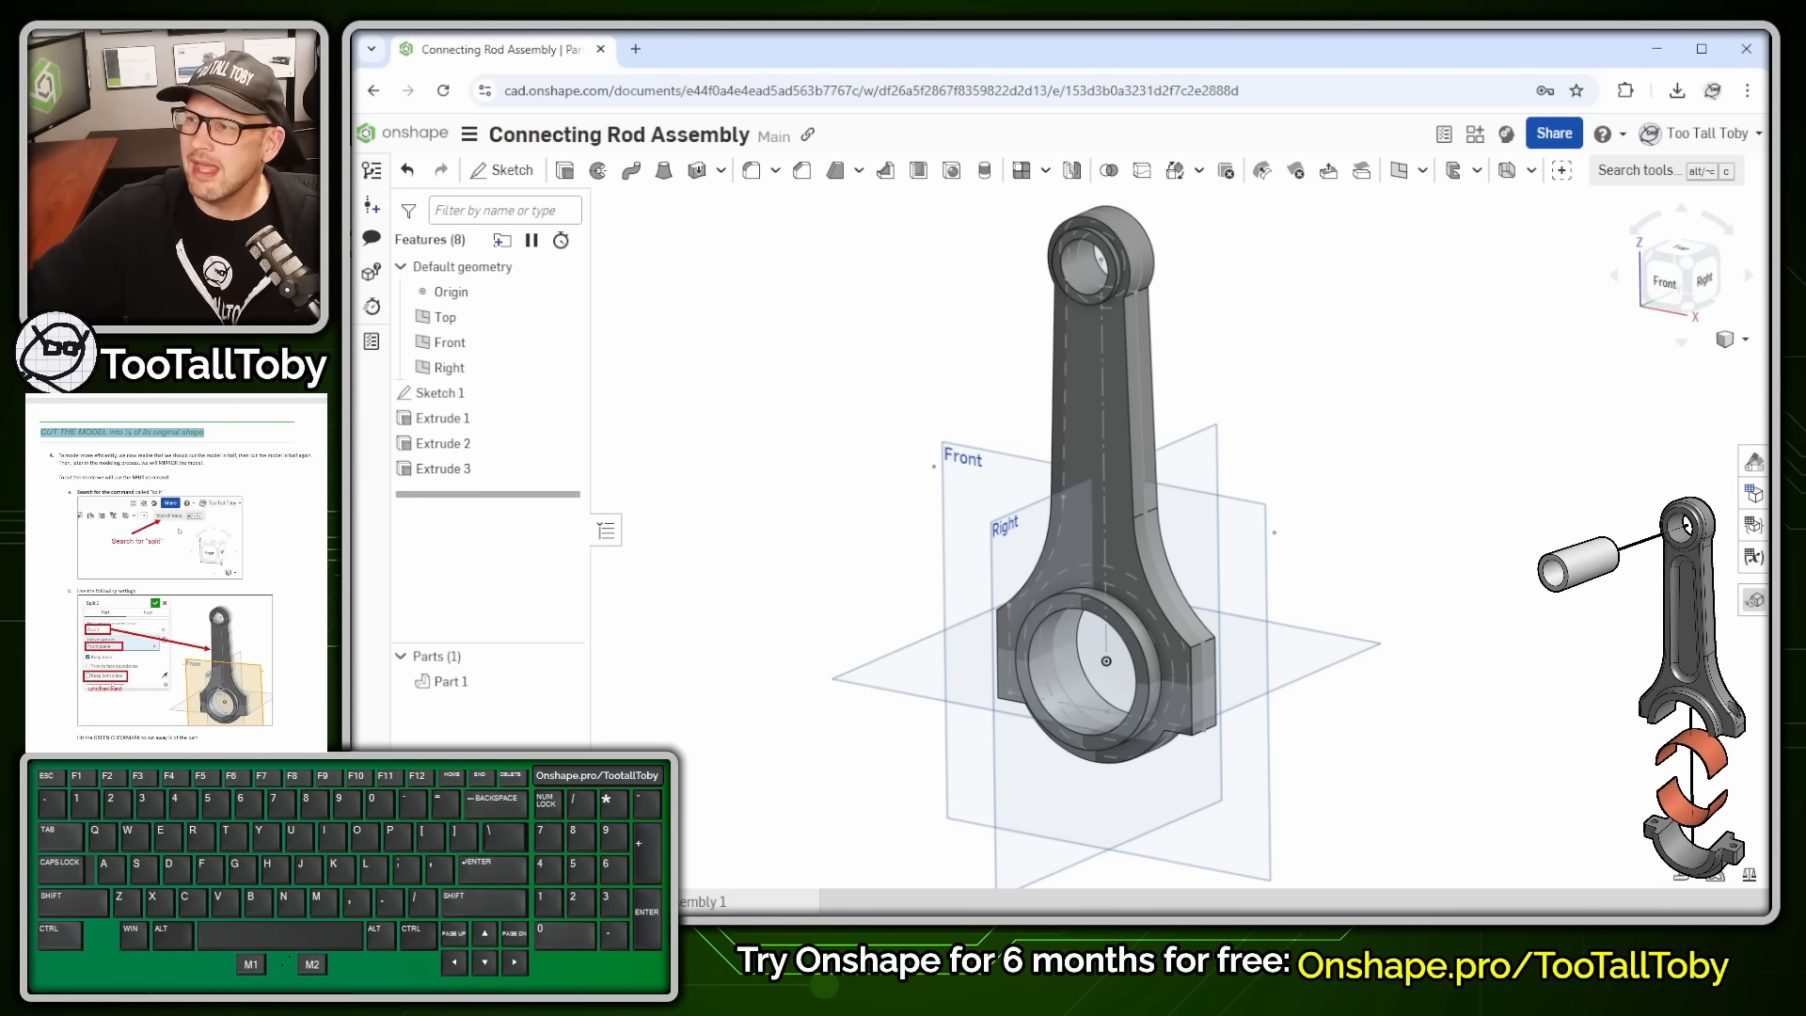
left_click(246, 449)
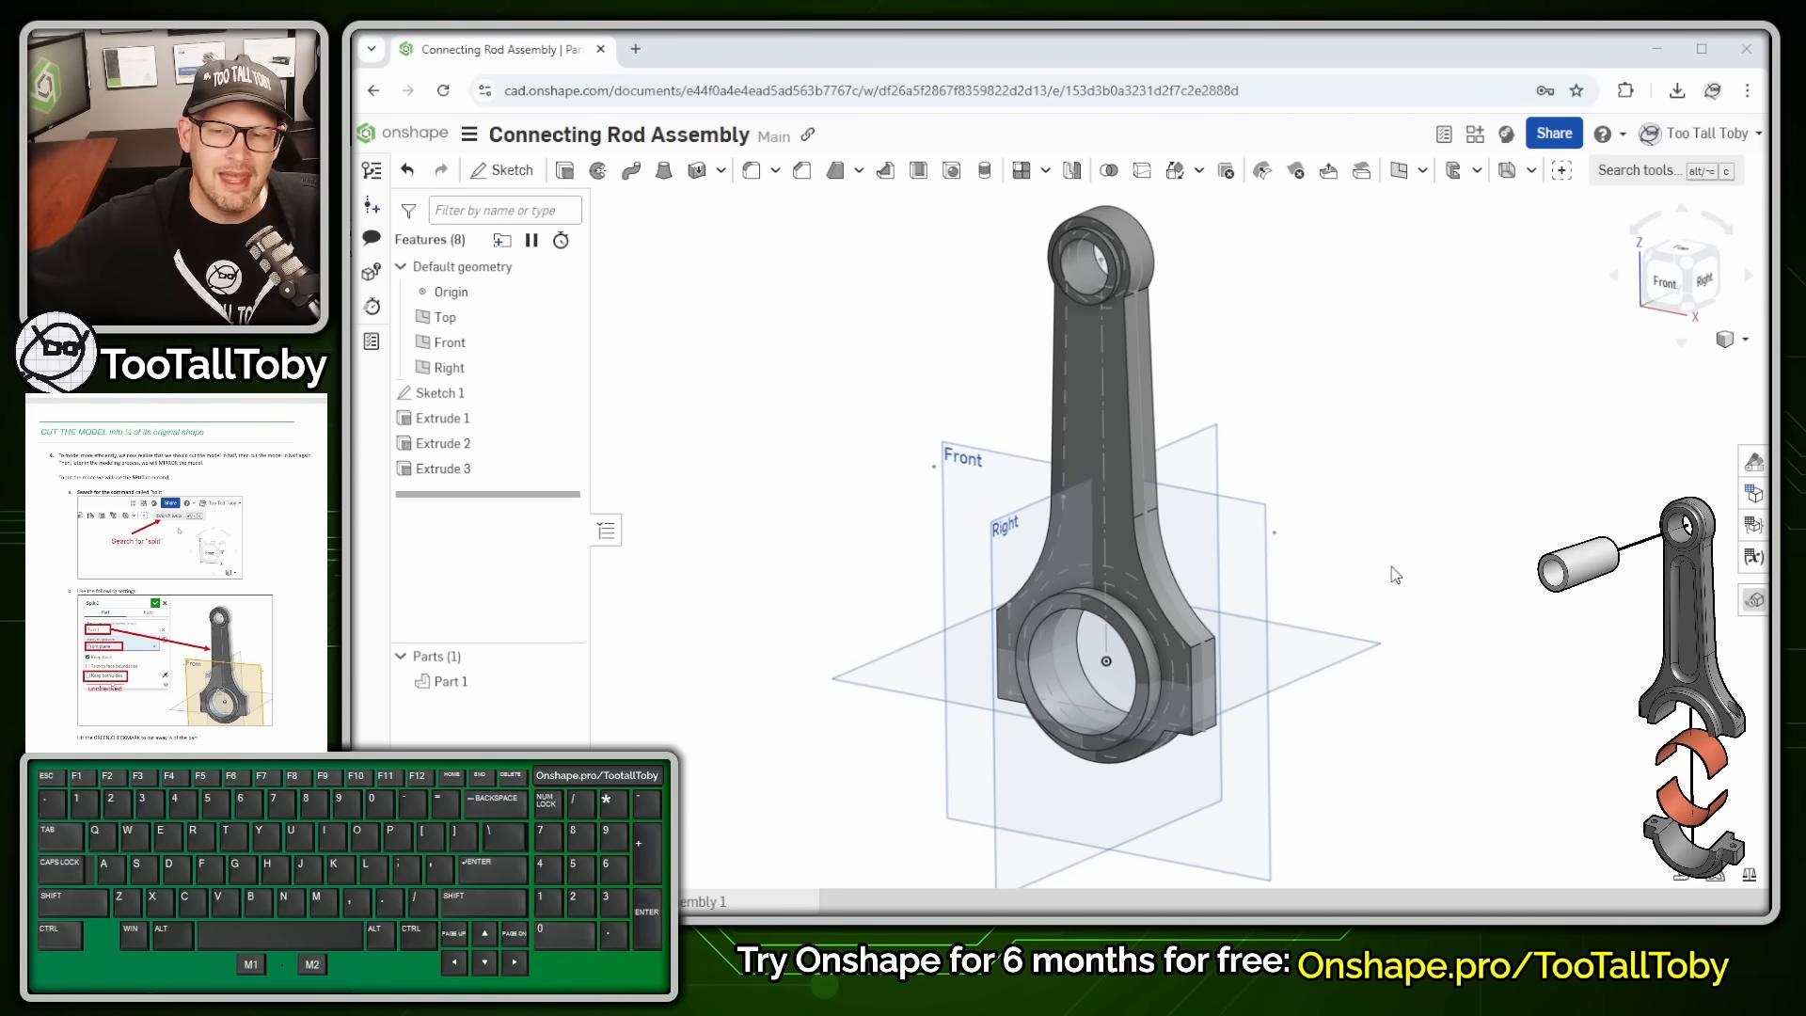
scroll(905, 503, "up", 1)
key("alt+1")
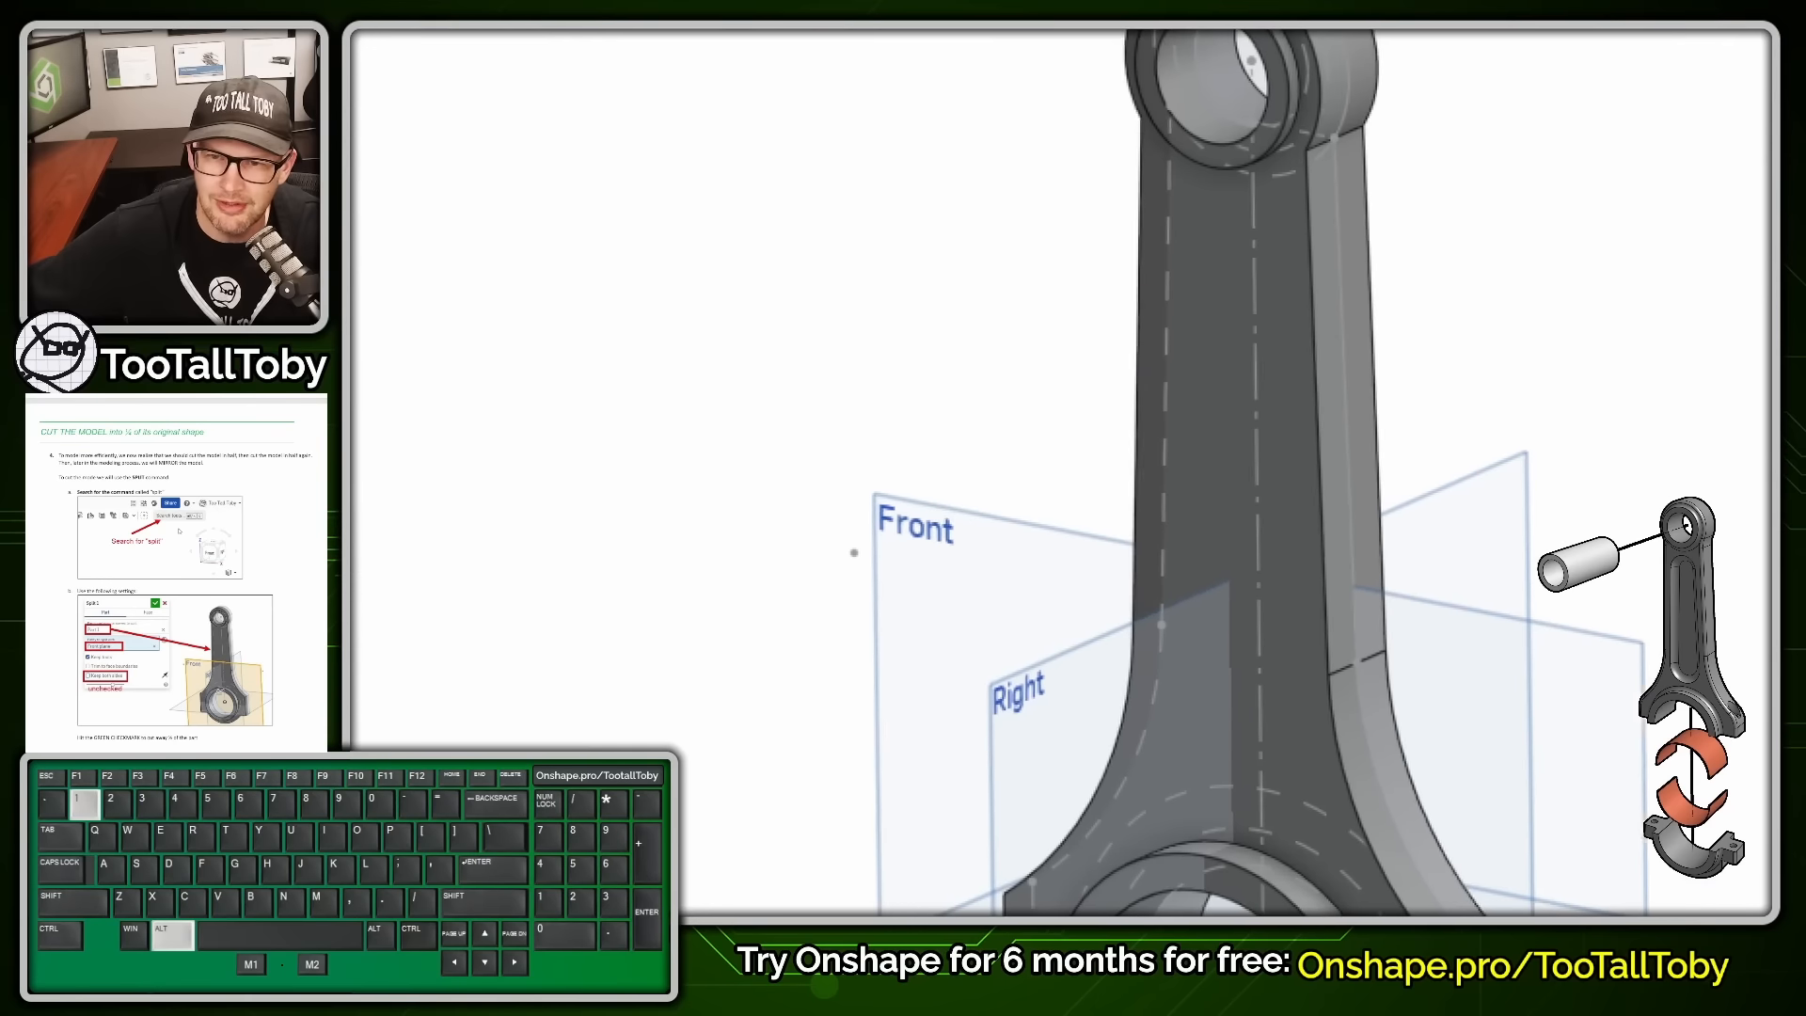
left_click(1141, 268)
mouse_move(1163, 253)
left_mouse_down()
mouse_move(1118, 446)
mouse_move(1134, 739)
mouse_move(1232, 694)
mouse_move(1315, 461)
mouse_move(1101, 256)
left_mouse_up()
mouse_move(1326, 355)
left_mouse_down()
mouse_move(1499, 393)
mouse_move(1449, 329)
mouse_move(1486, 322)
left_mouse_up()
mouse_move(1263, 810)
right_mouse_down()
mouse_move(1049, 401)
mouse_move(1009, 659)
mouse_move(1075, 675)
right_mouse_up()
right_click_drag(979, 639, 971, 630)
left_click(970, 630)
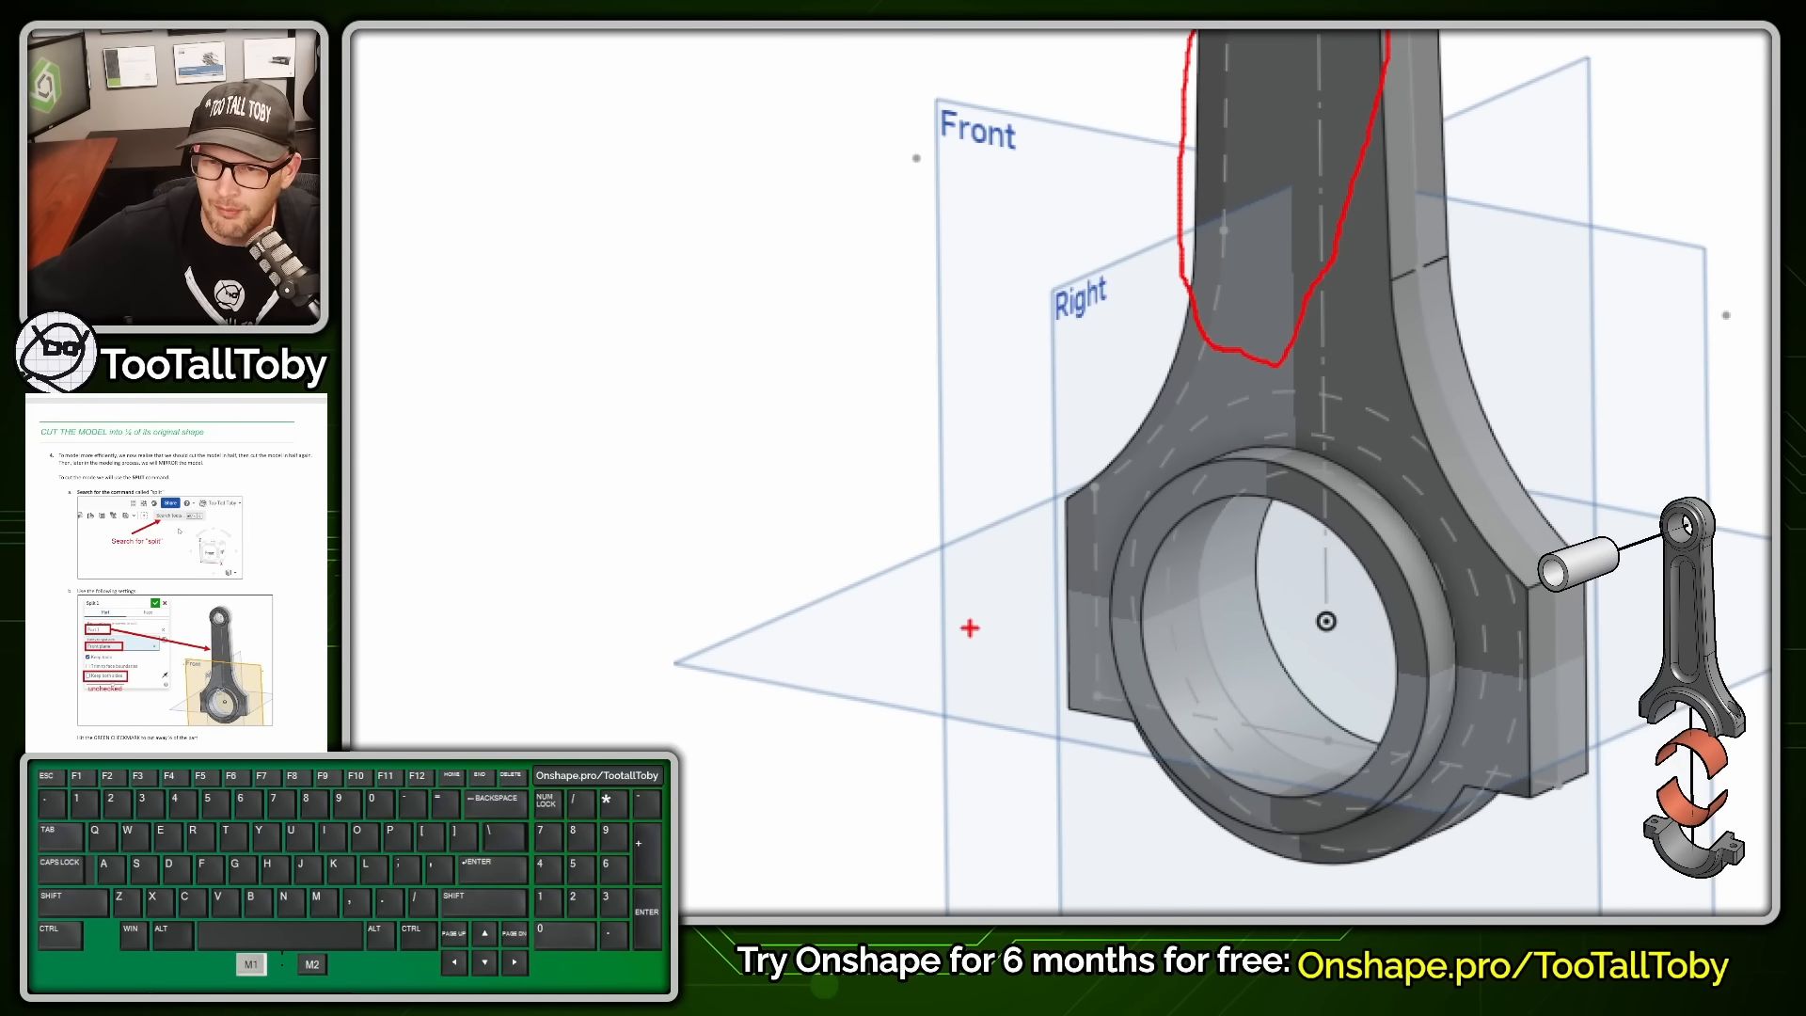
left_click_drag(1078, 442, 1068, 715)
left_click_drag(1141, 431, 1094, 705)
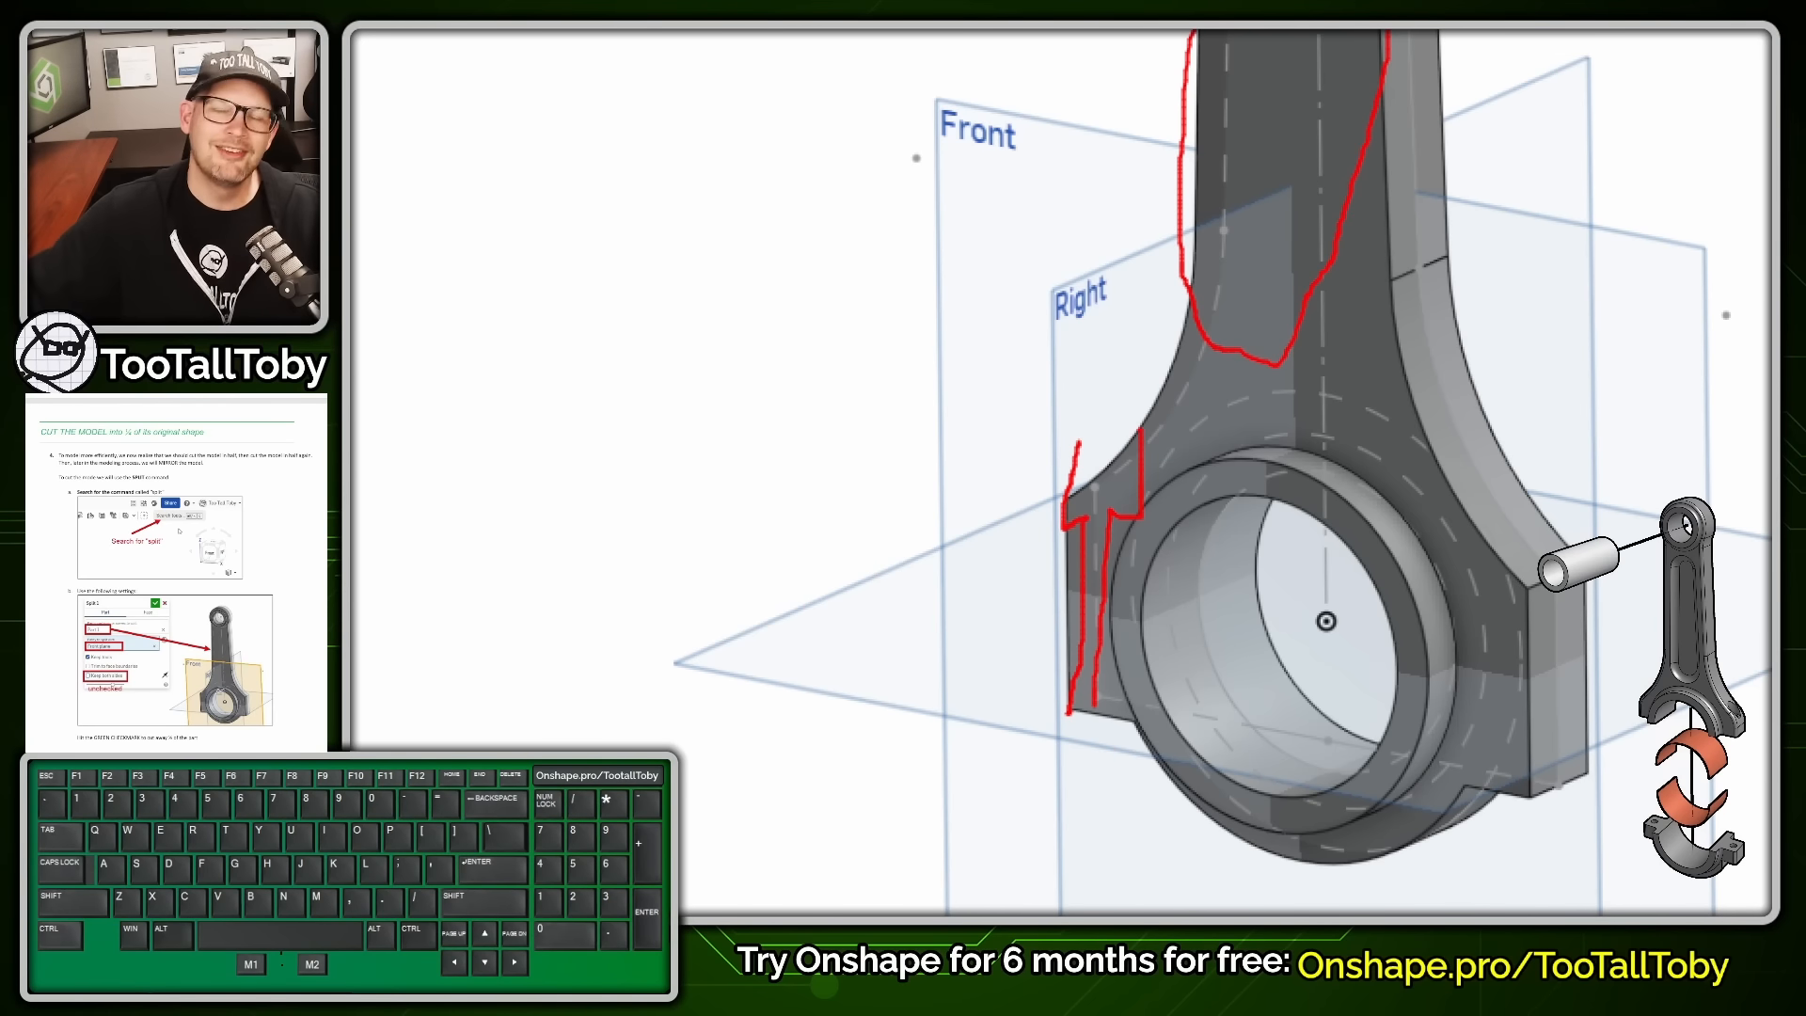
mouse_move(1226, 453)
left_mouse_down()
mouse_move(1416, 414)
mouse_move(1557, 498)
mouse_move(1563, 547)
left_mouse_up()
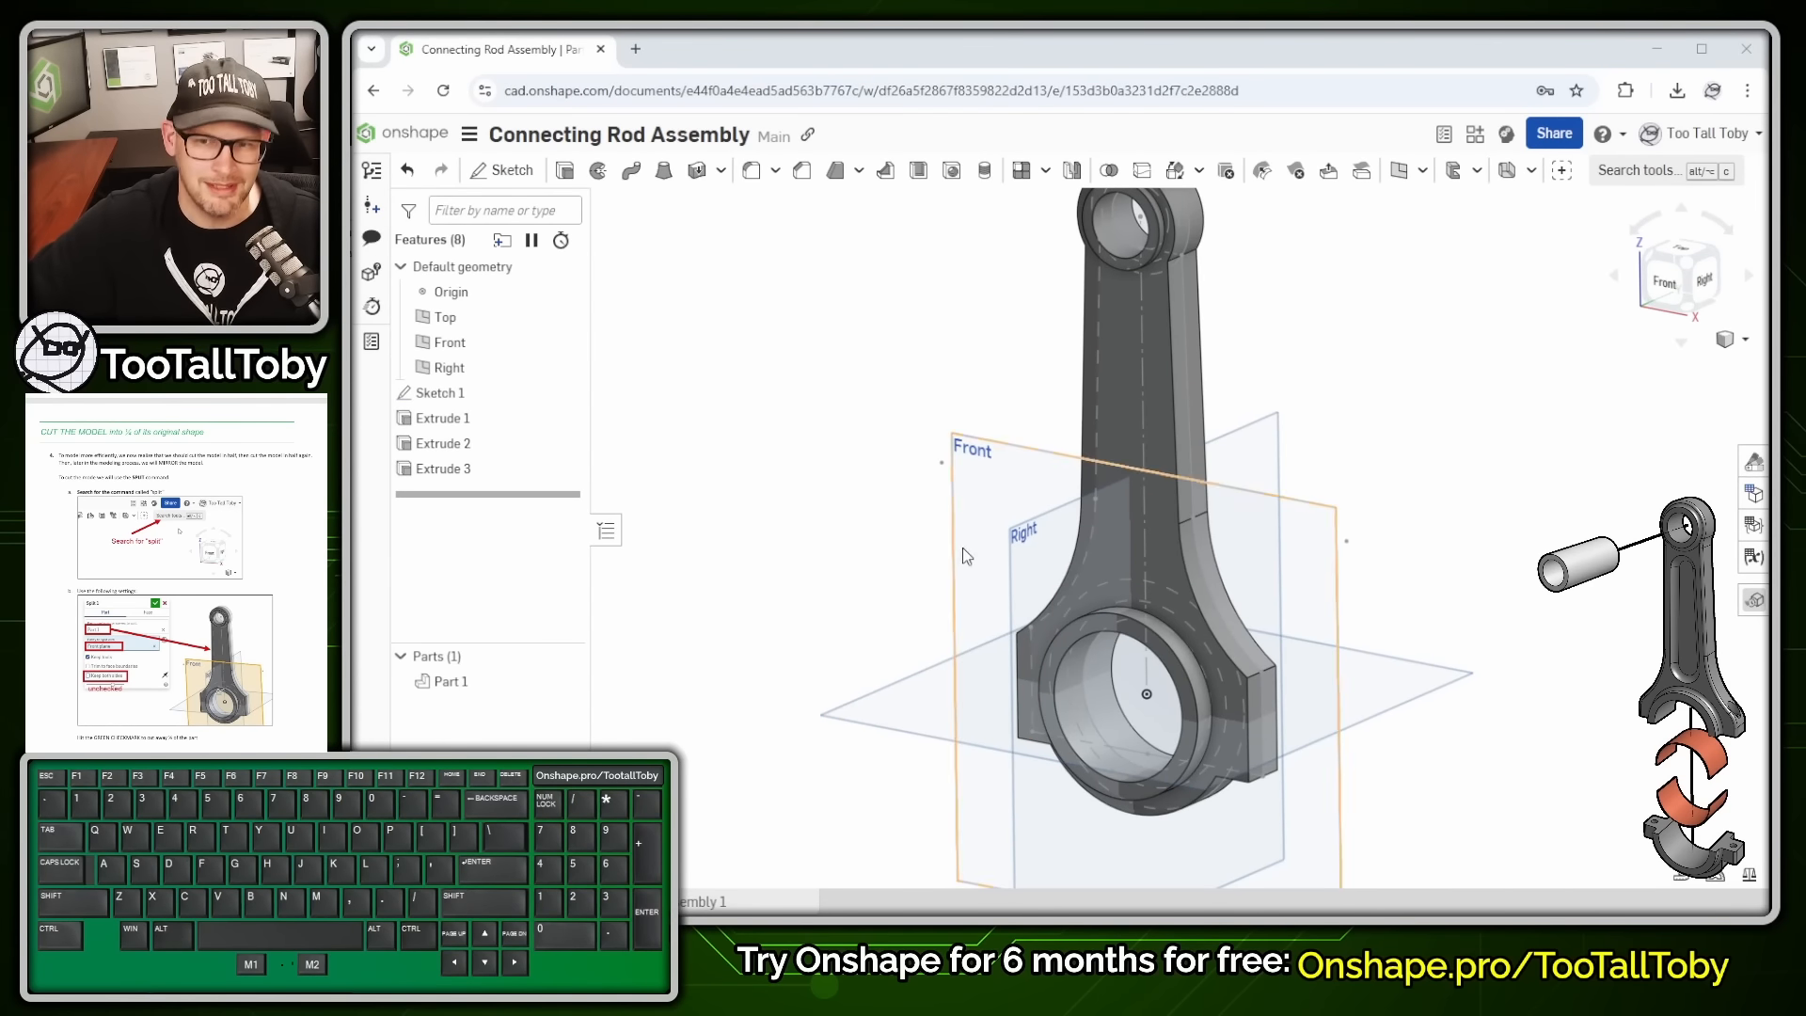
- Start a Split feature that cuts Part 1 with the Front plane
scroll(1439, 505, "up", 2)
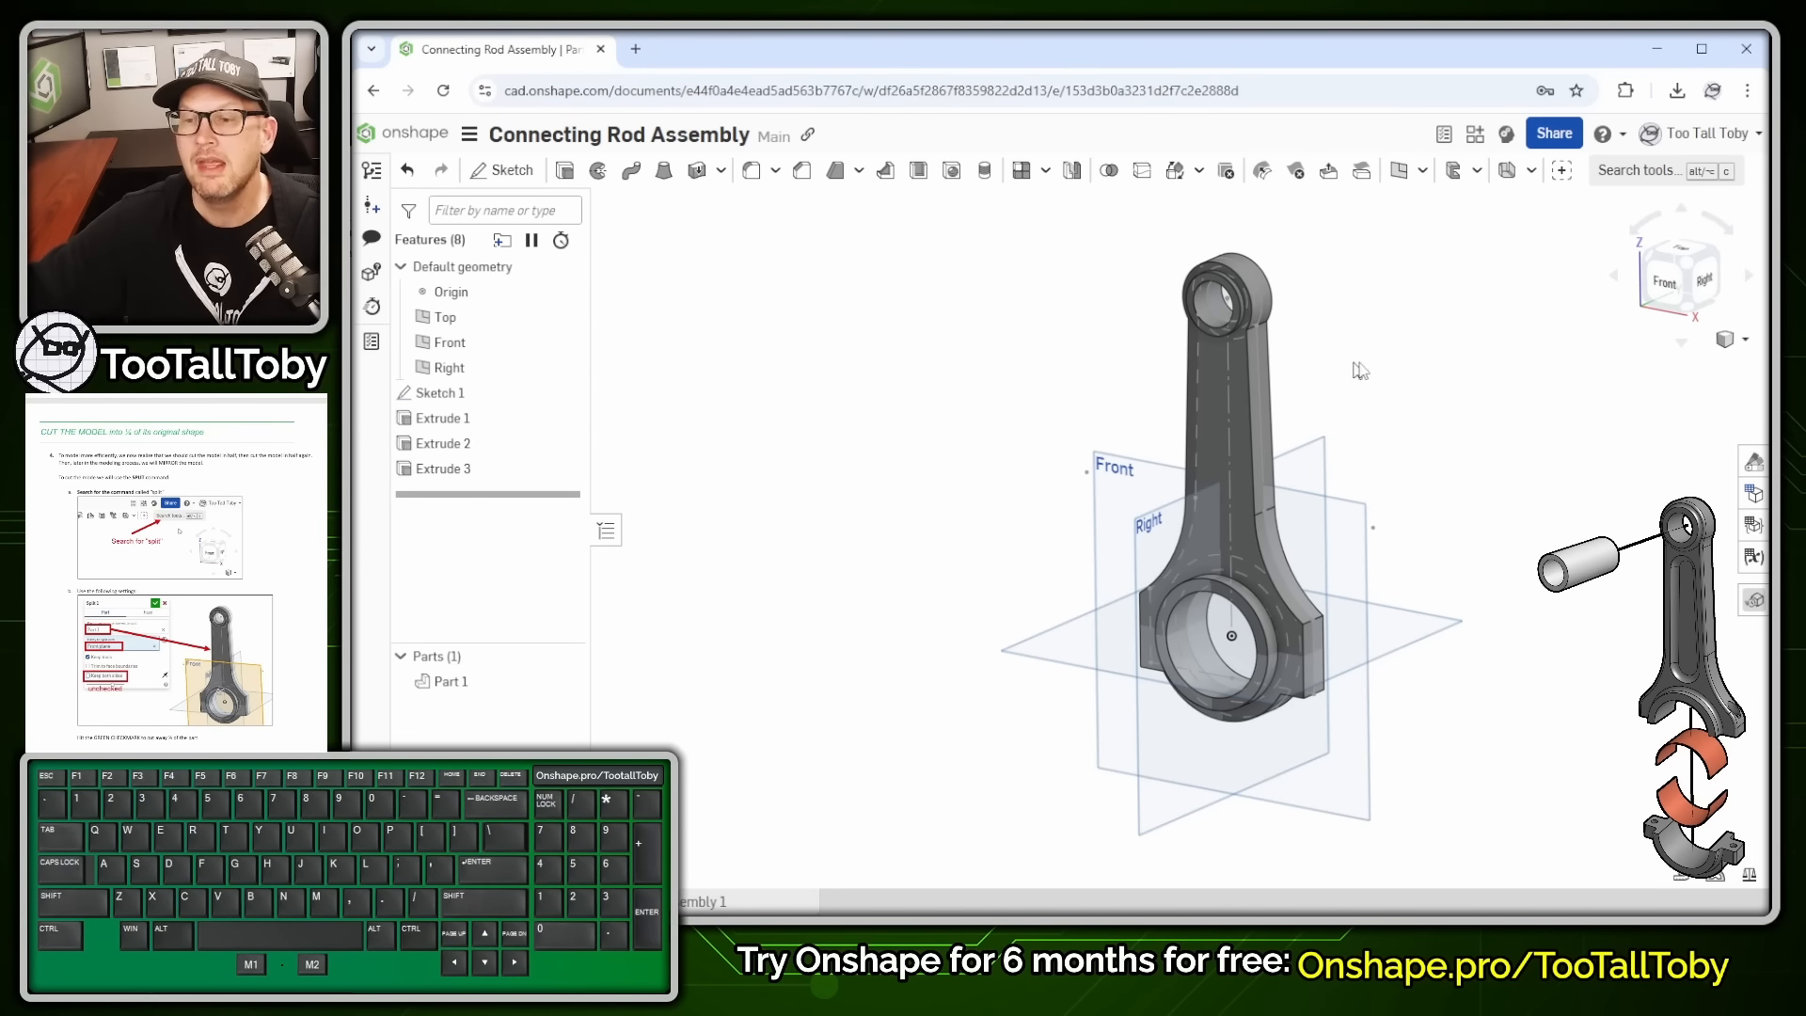
left_click(1630, 178)
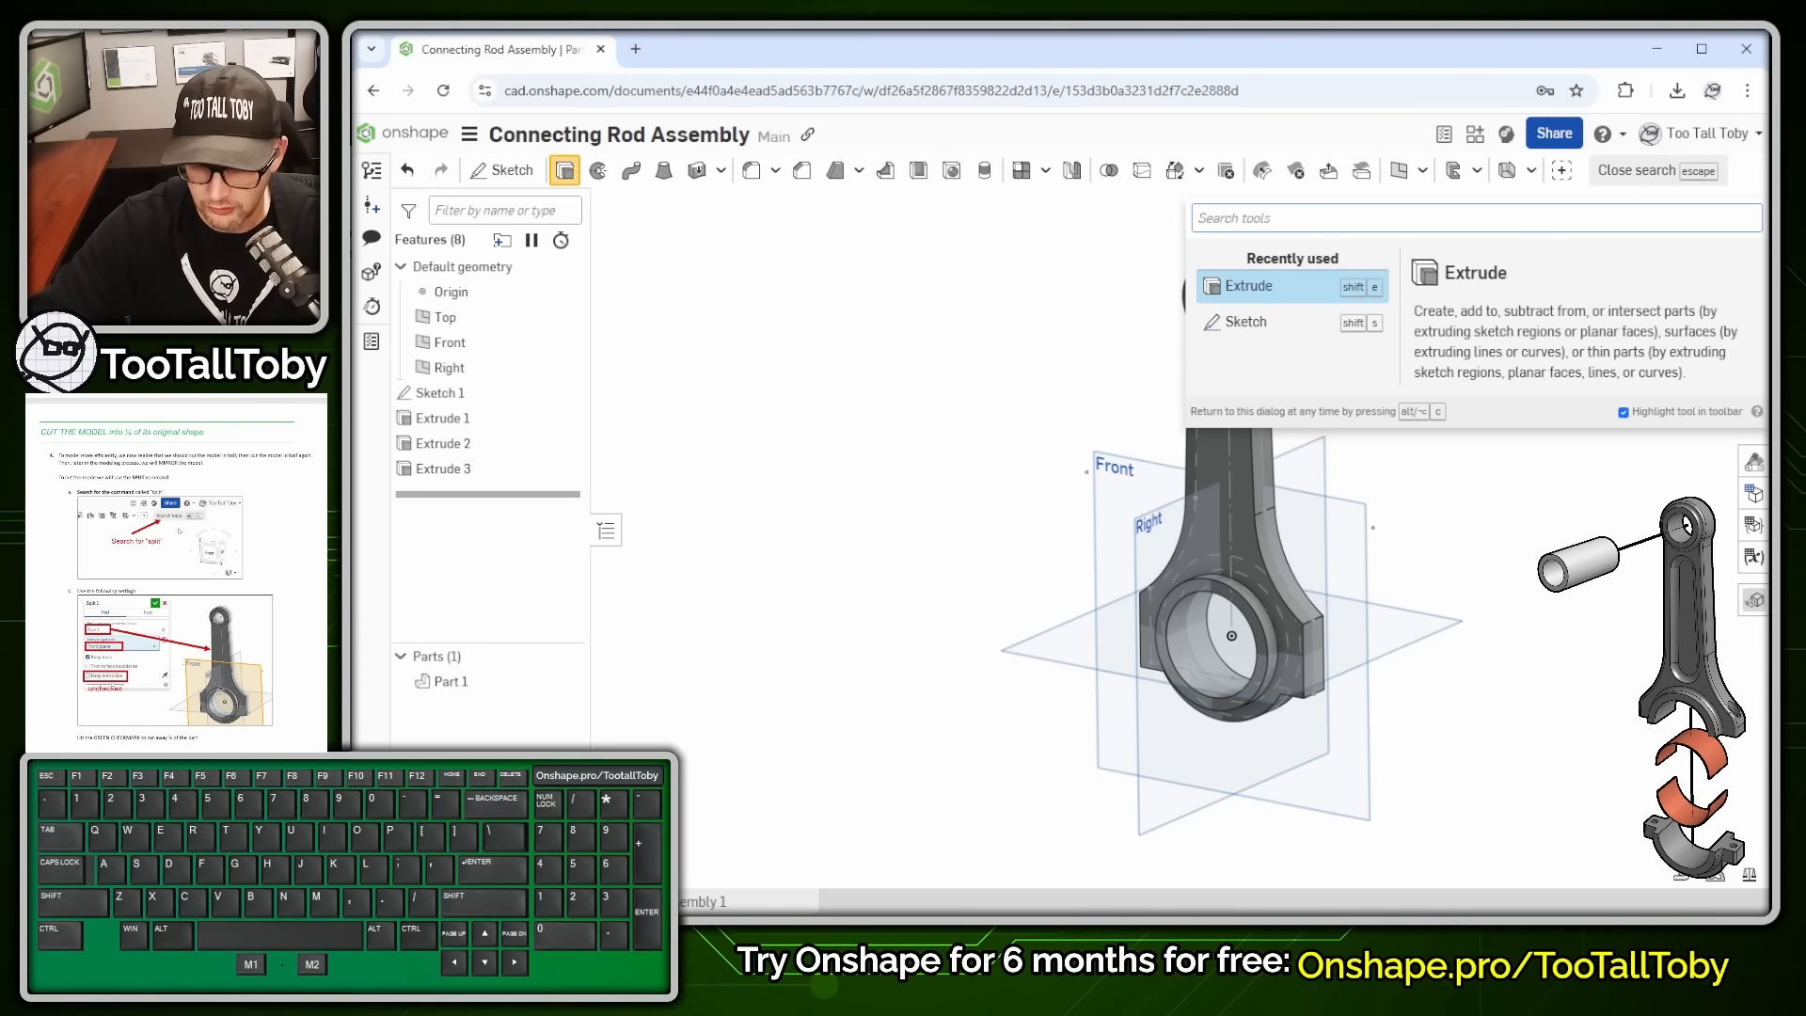
type("split")
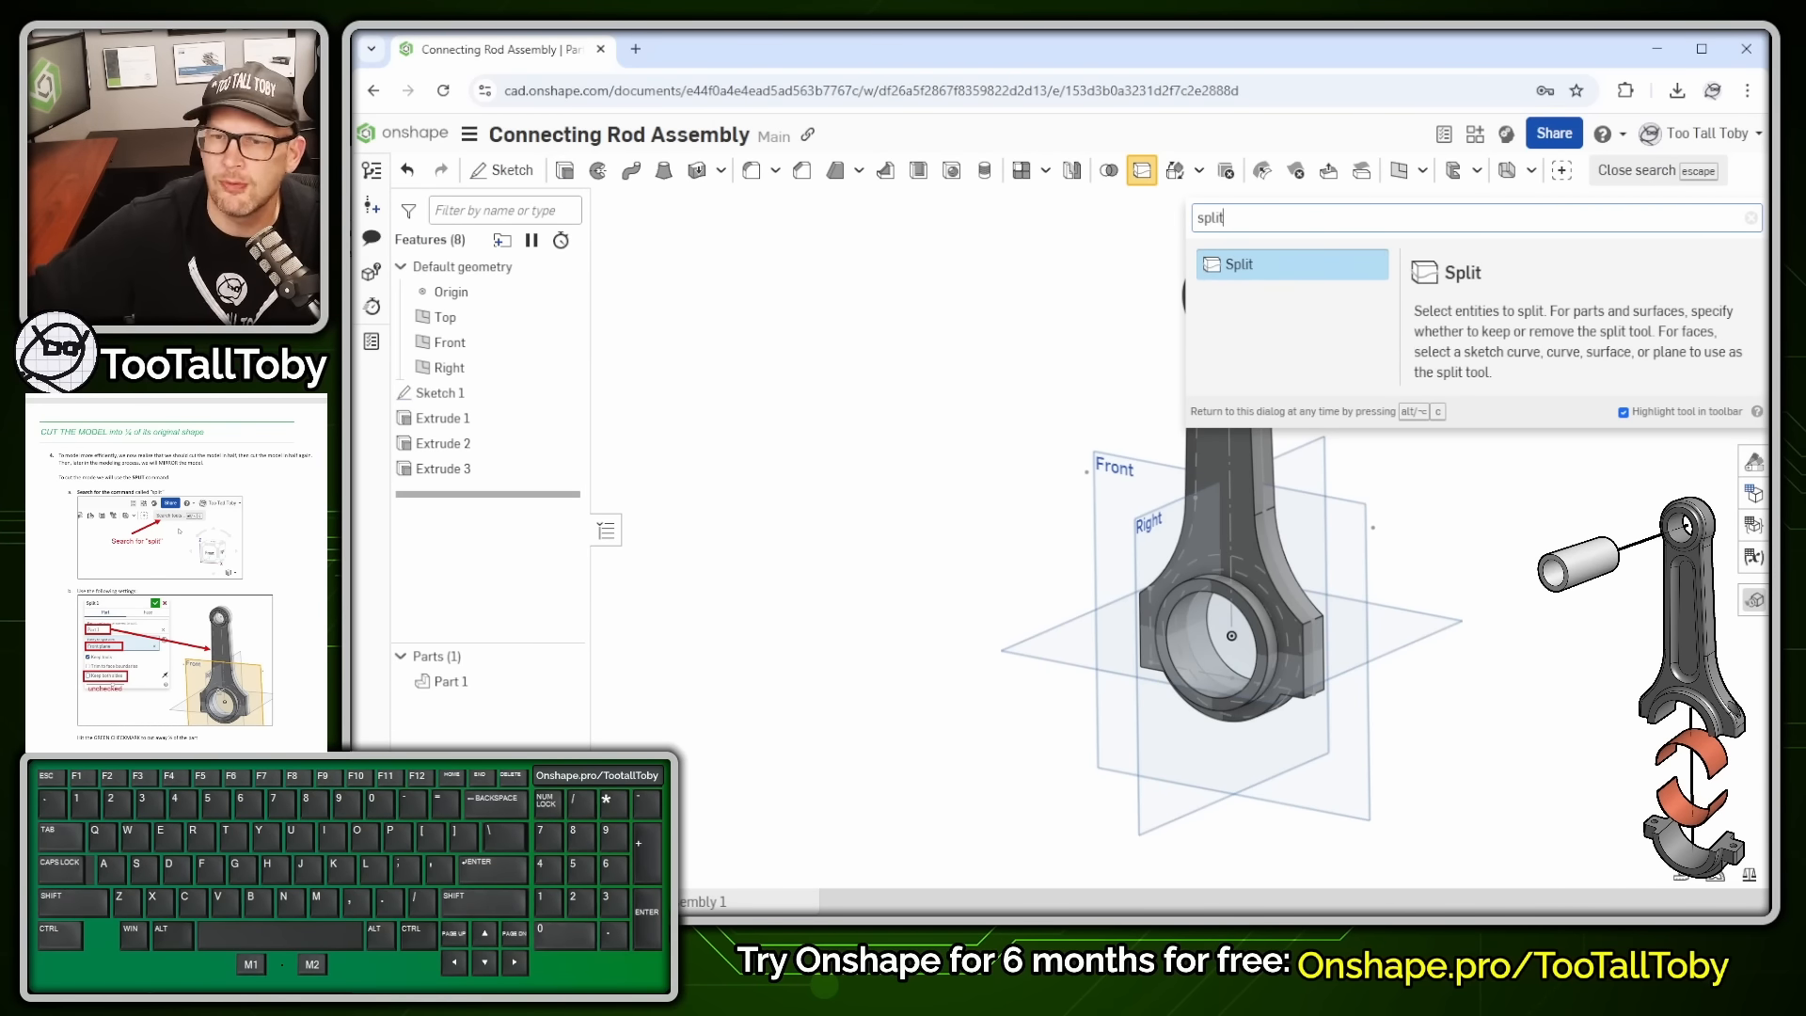
left_click(1234, 270)
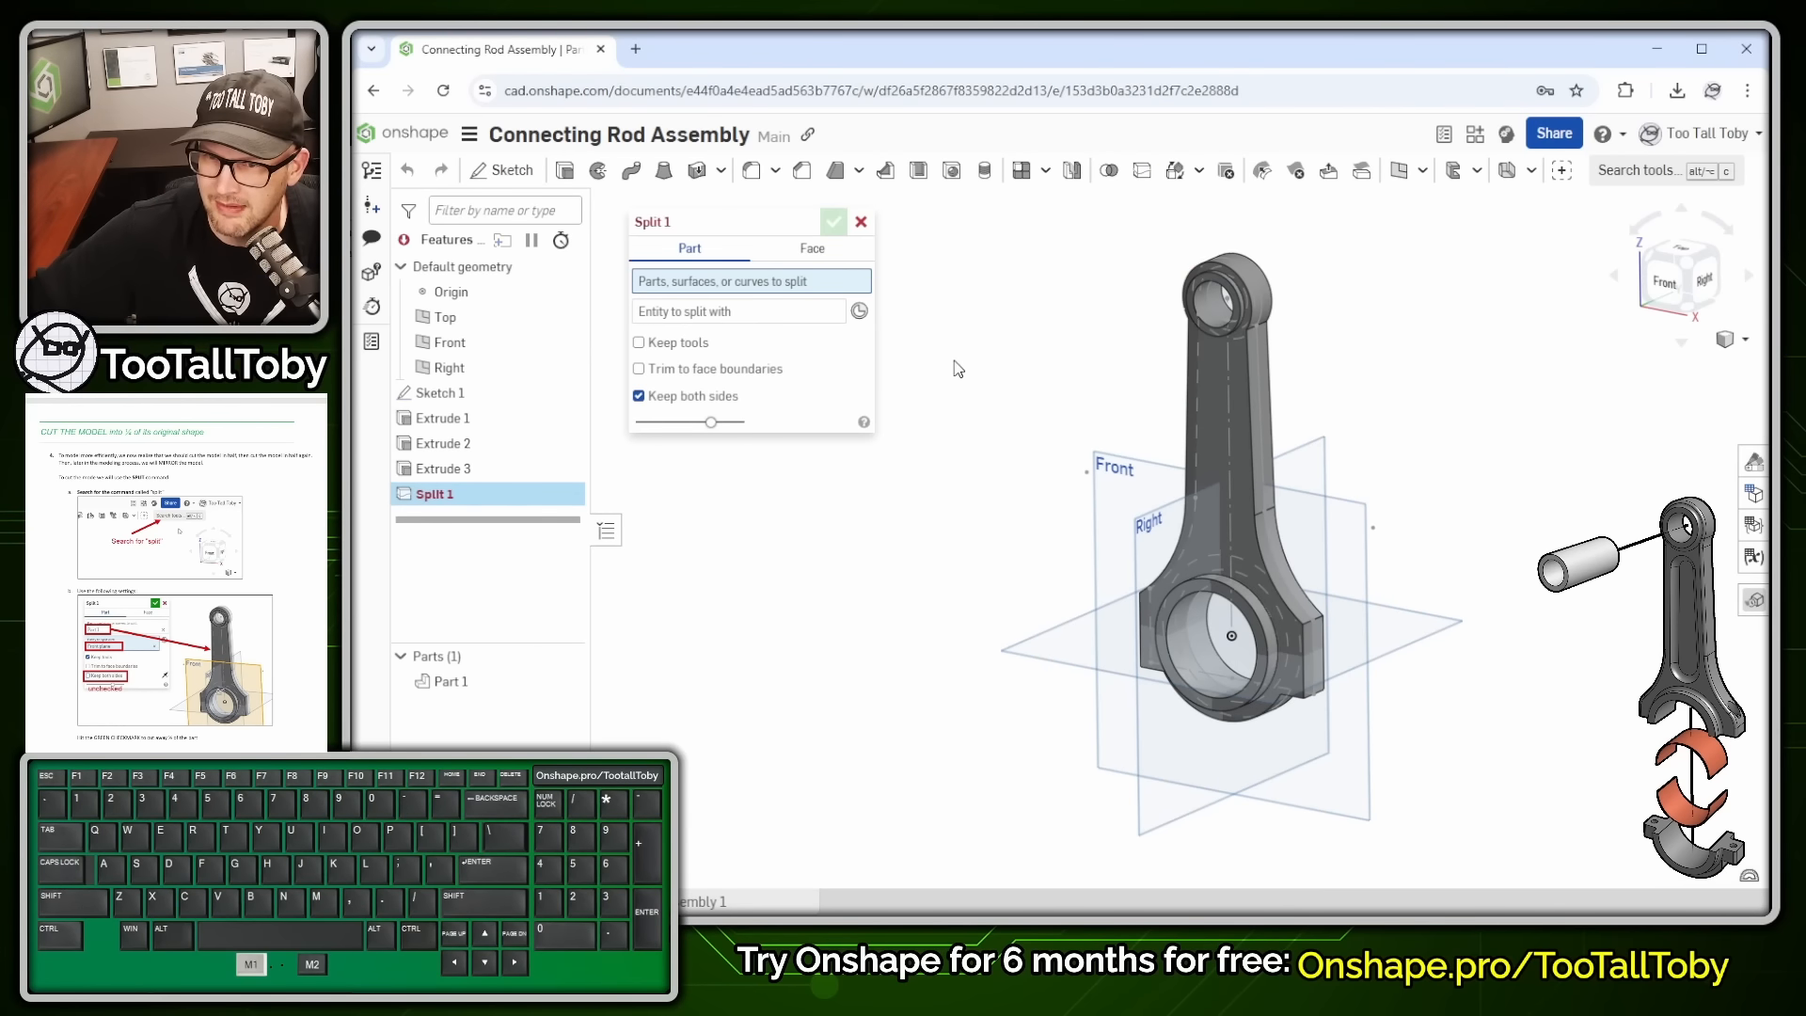
left_click(726, 285)
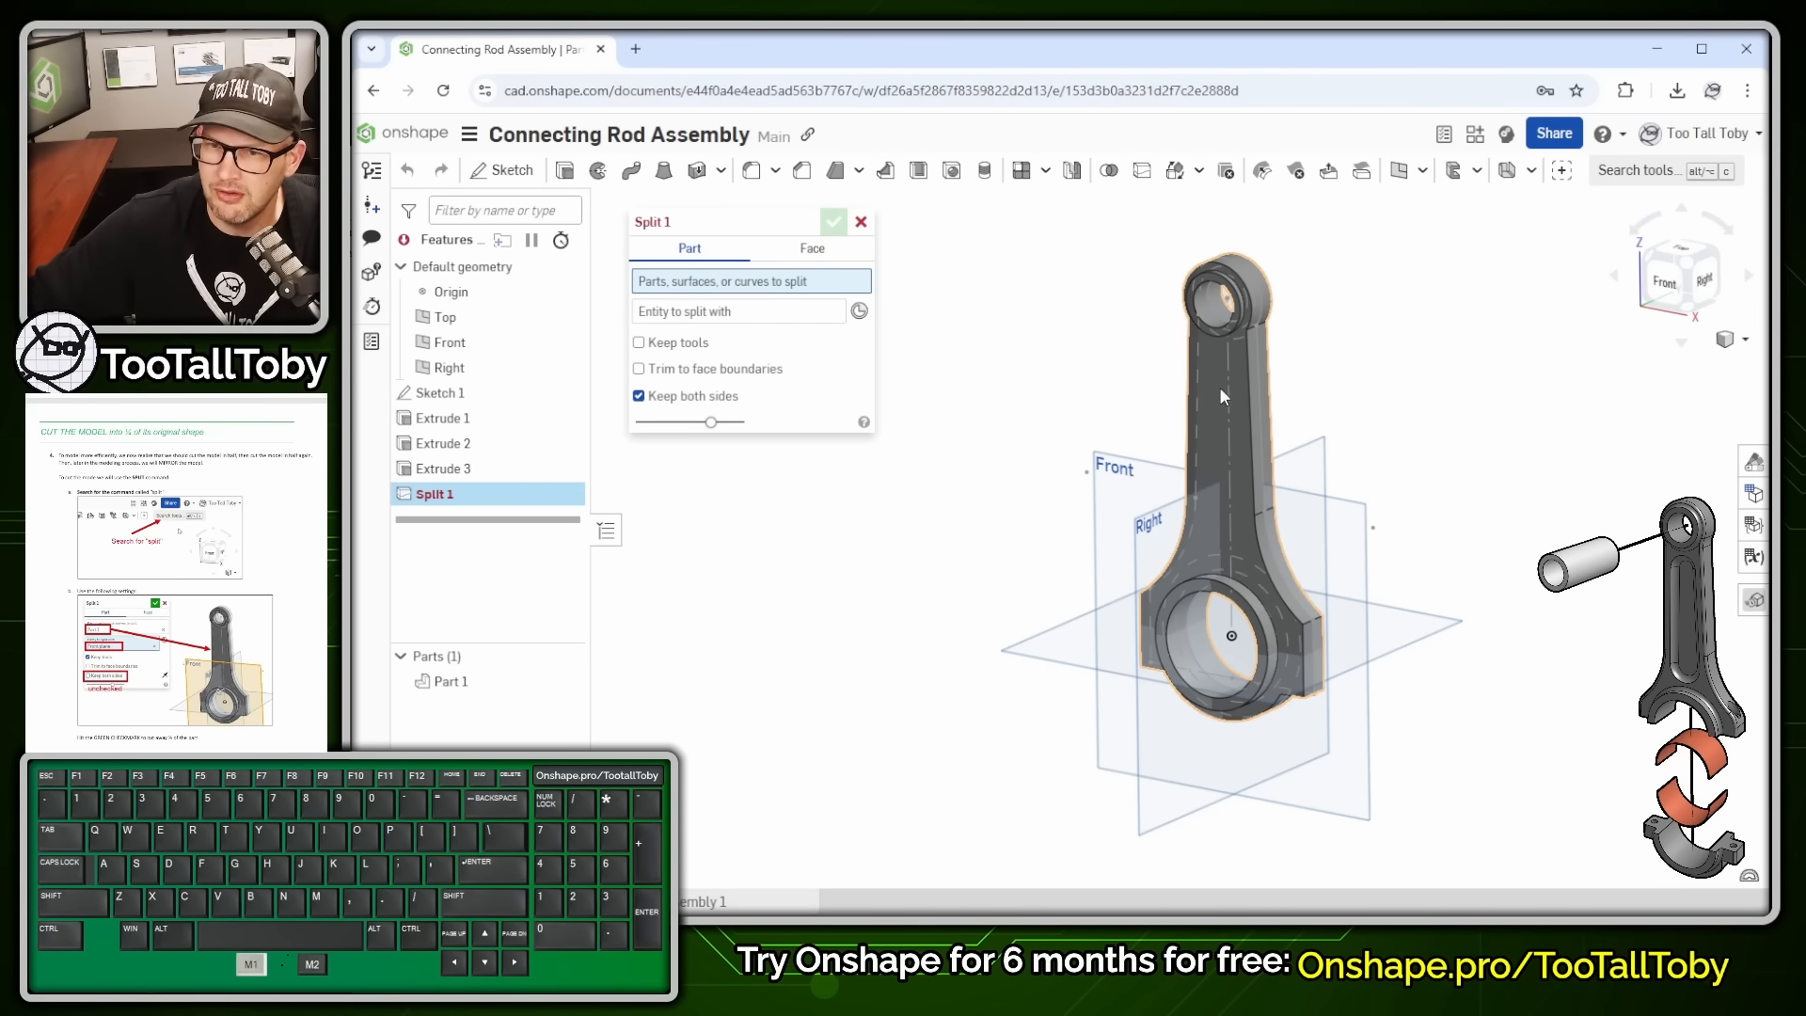
left_click(1243, 422)
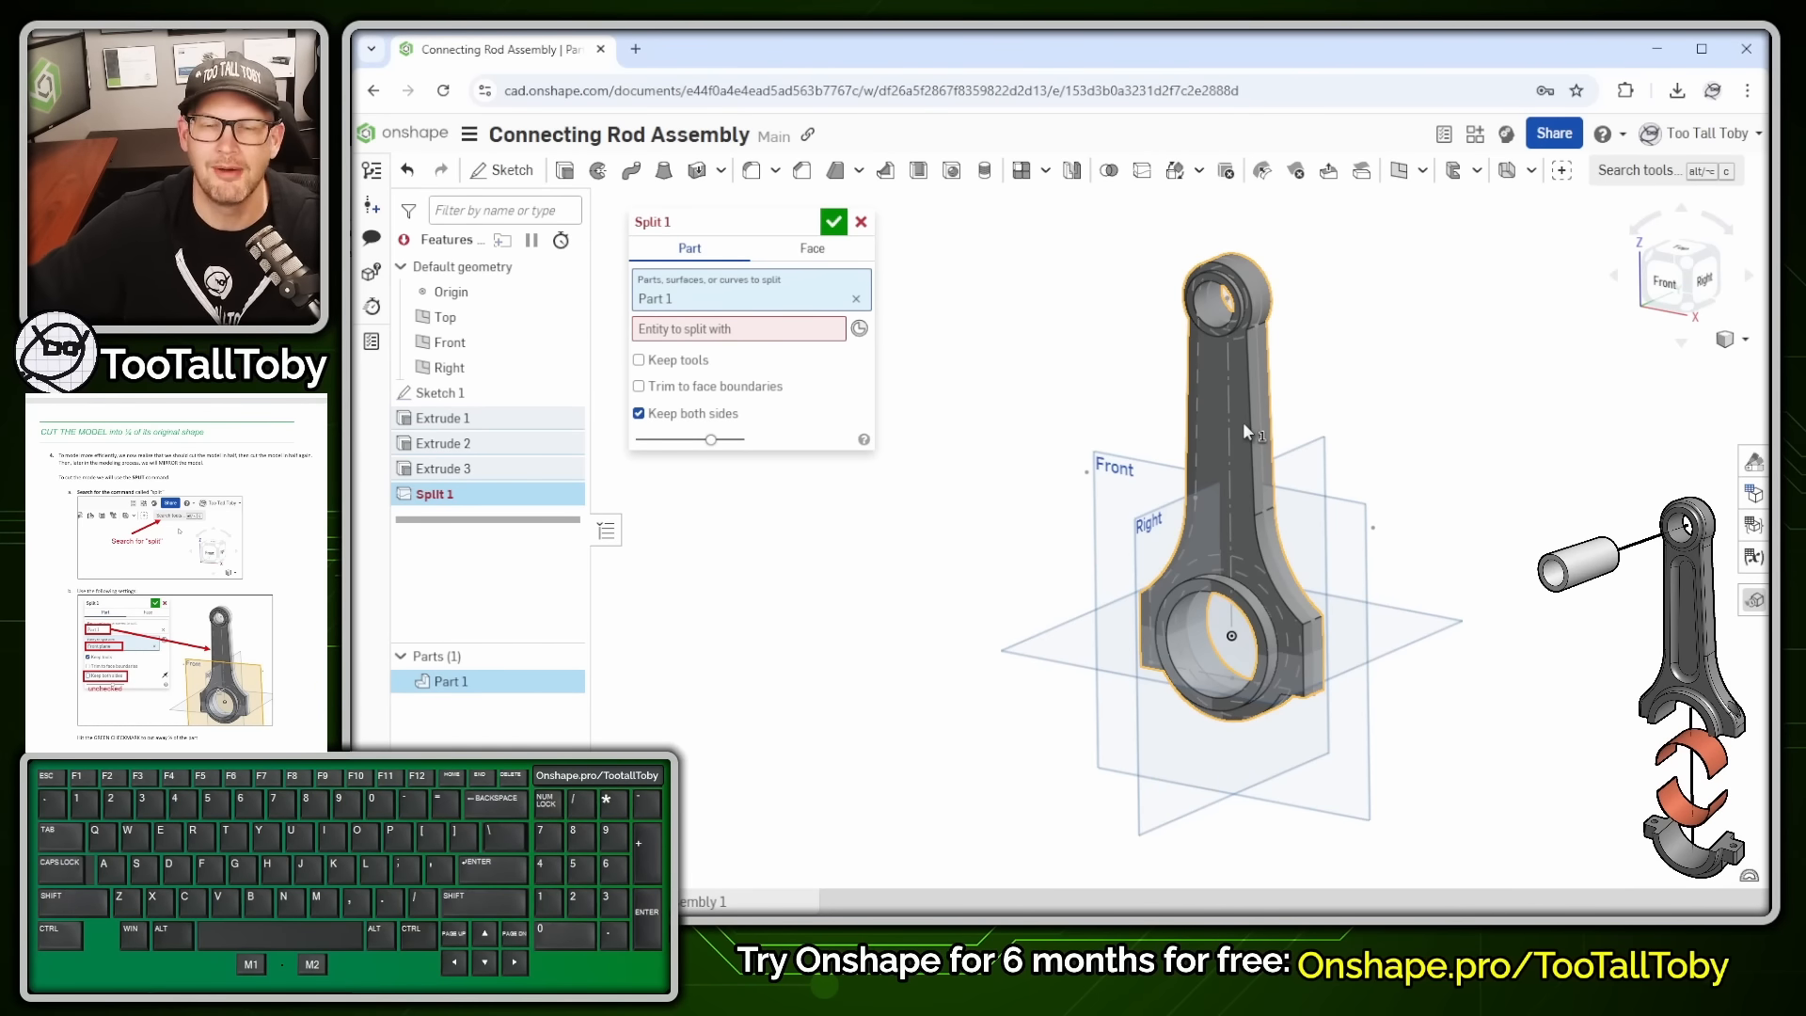
left_click(717, 331)
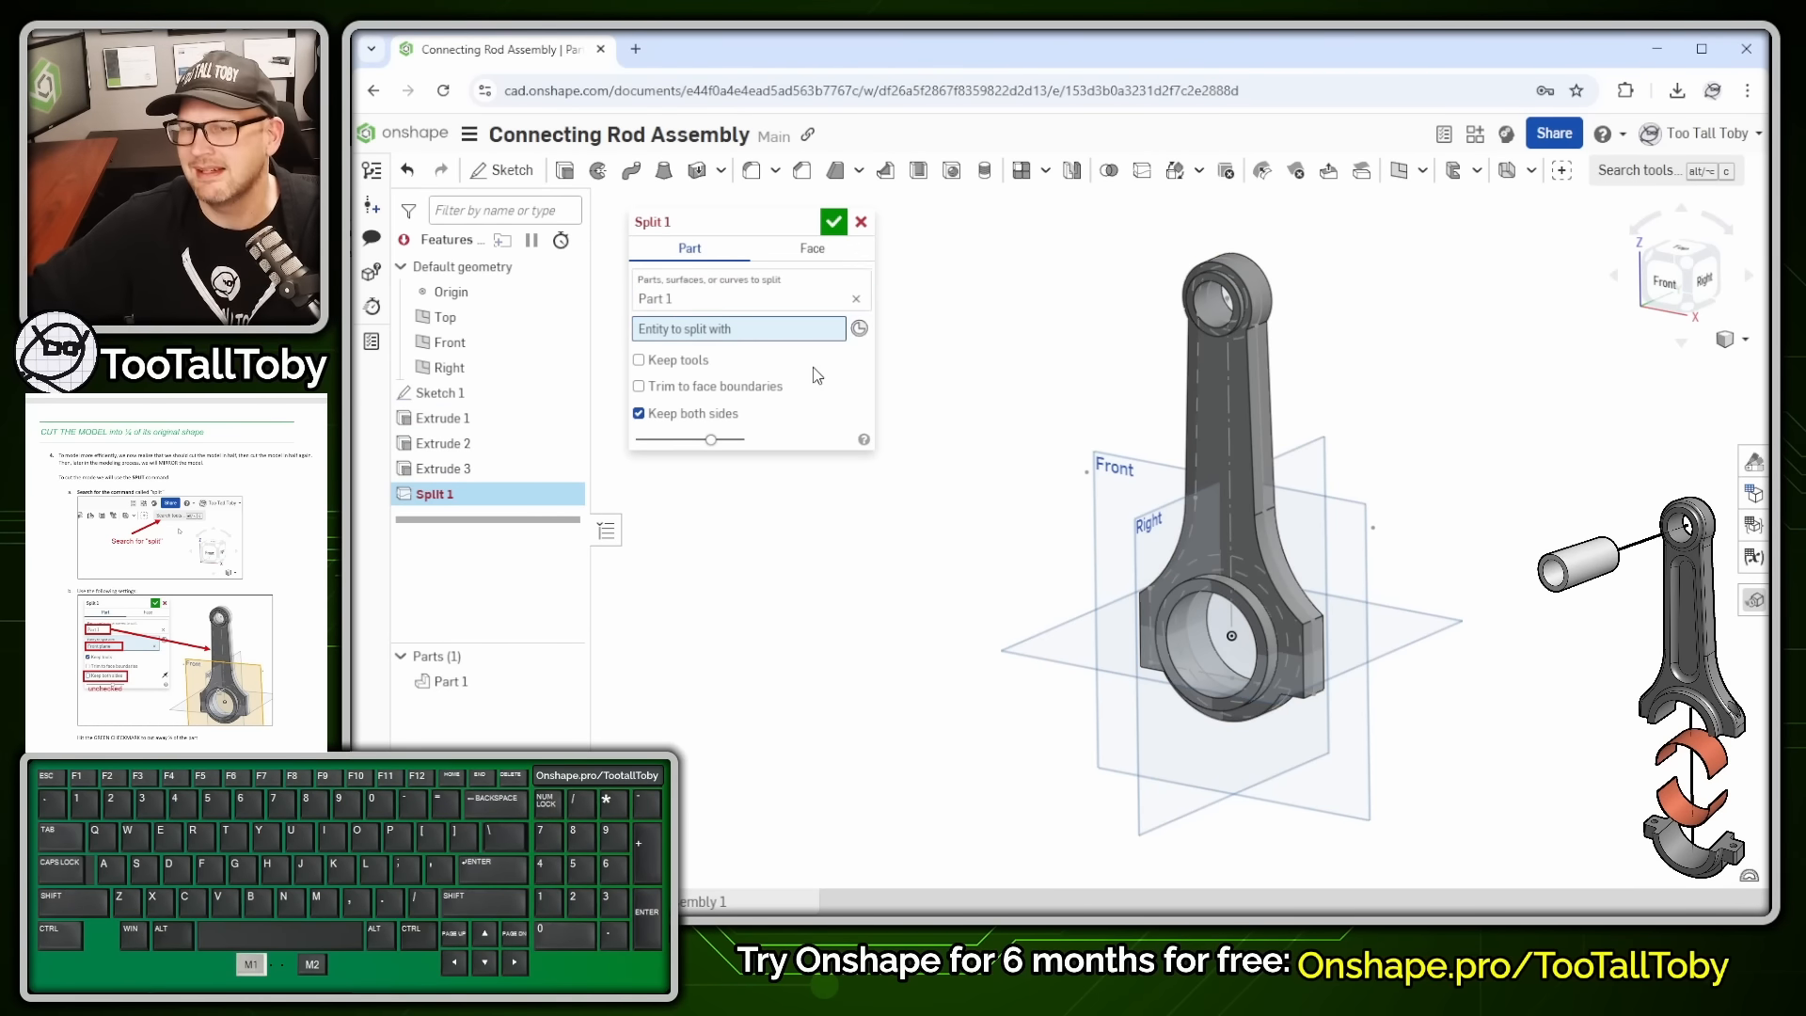
left_click(1152, 478)
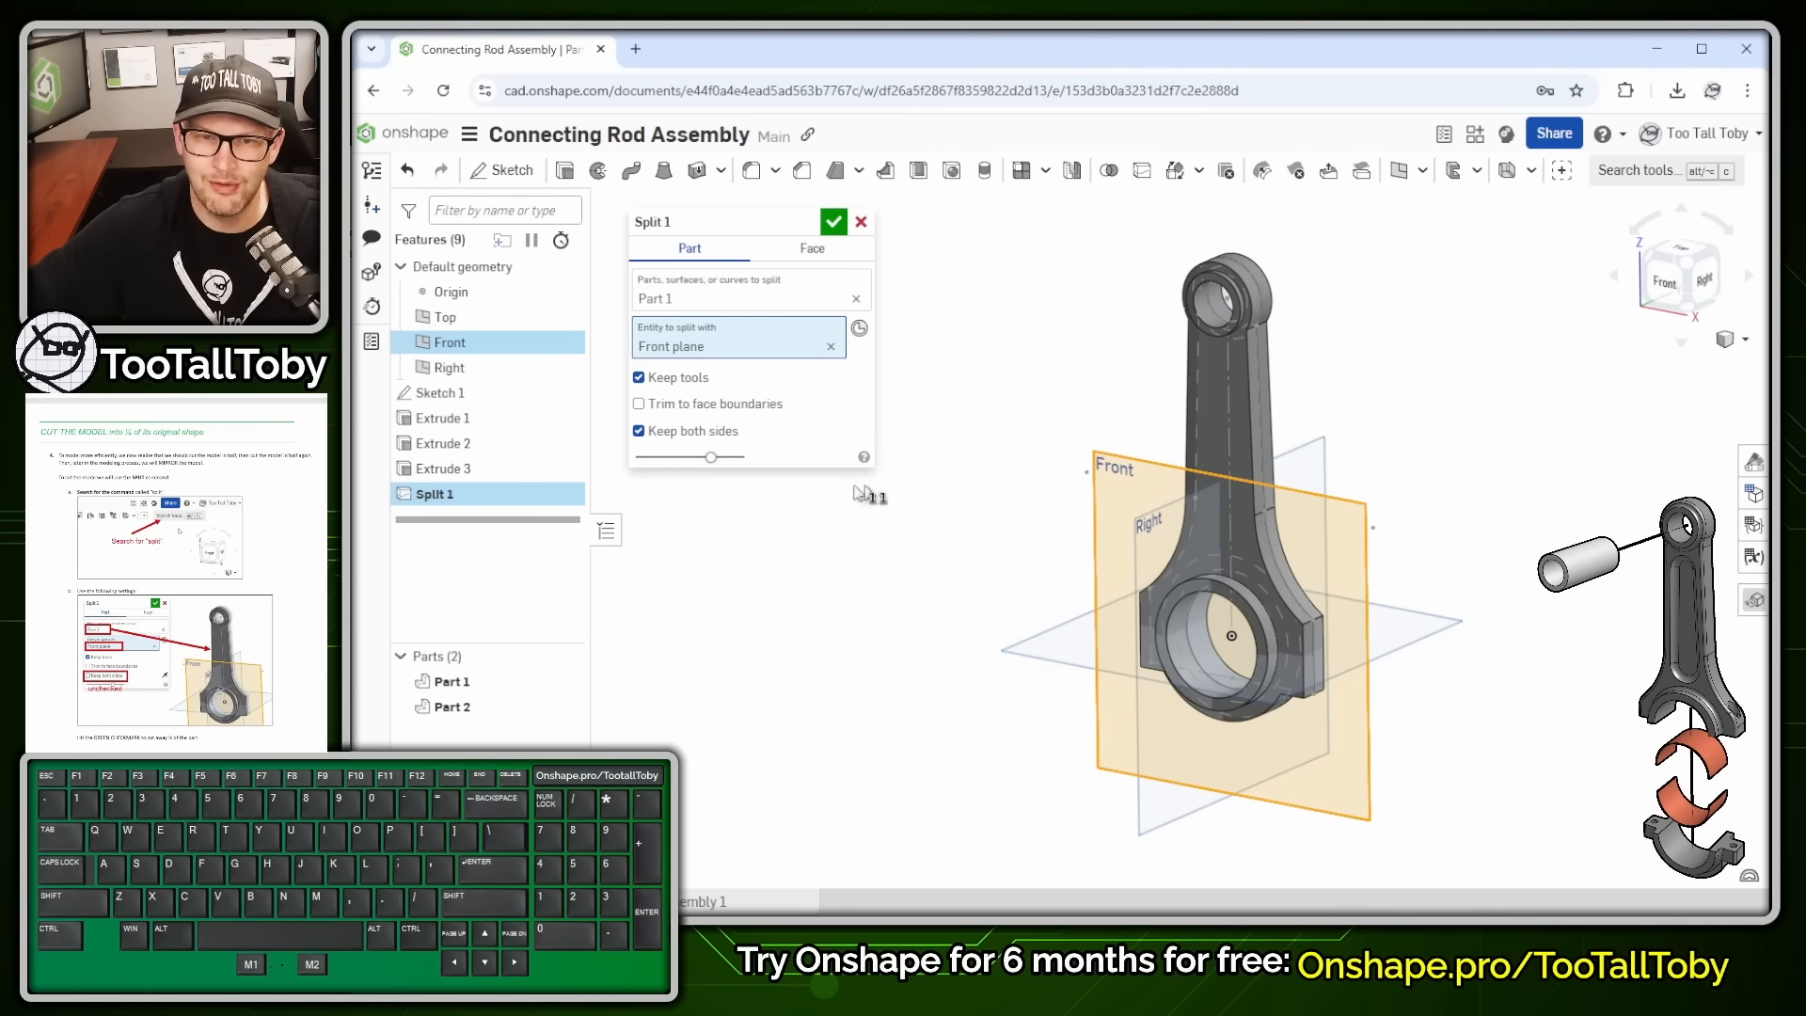
- Keep only one side of the split, check the kept half, and confirm Split 1
left_click(689, 441)
left_click(861, 431)
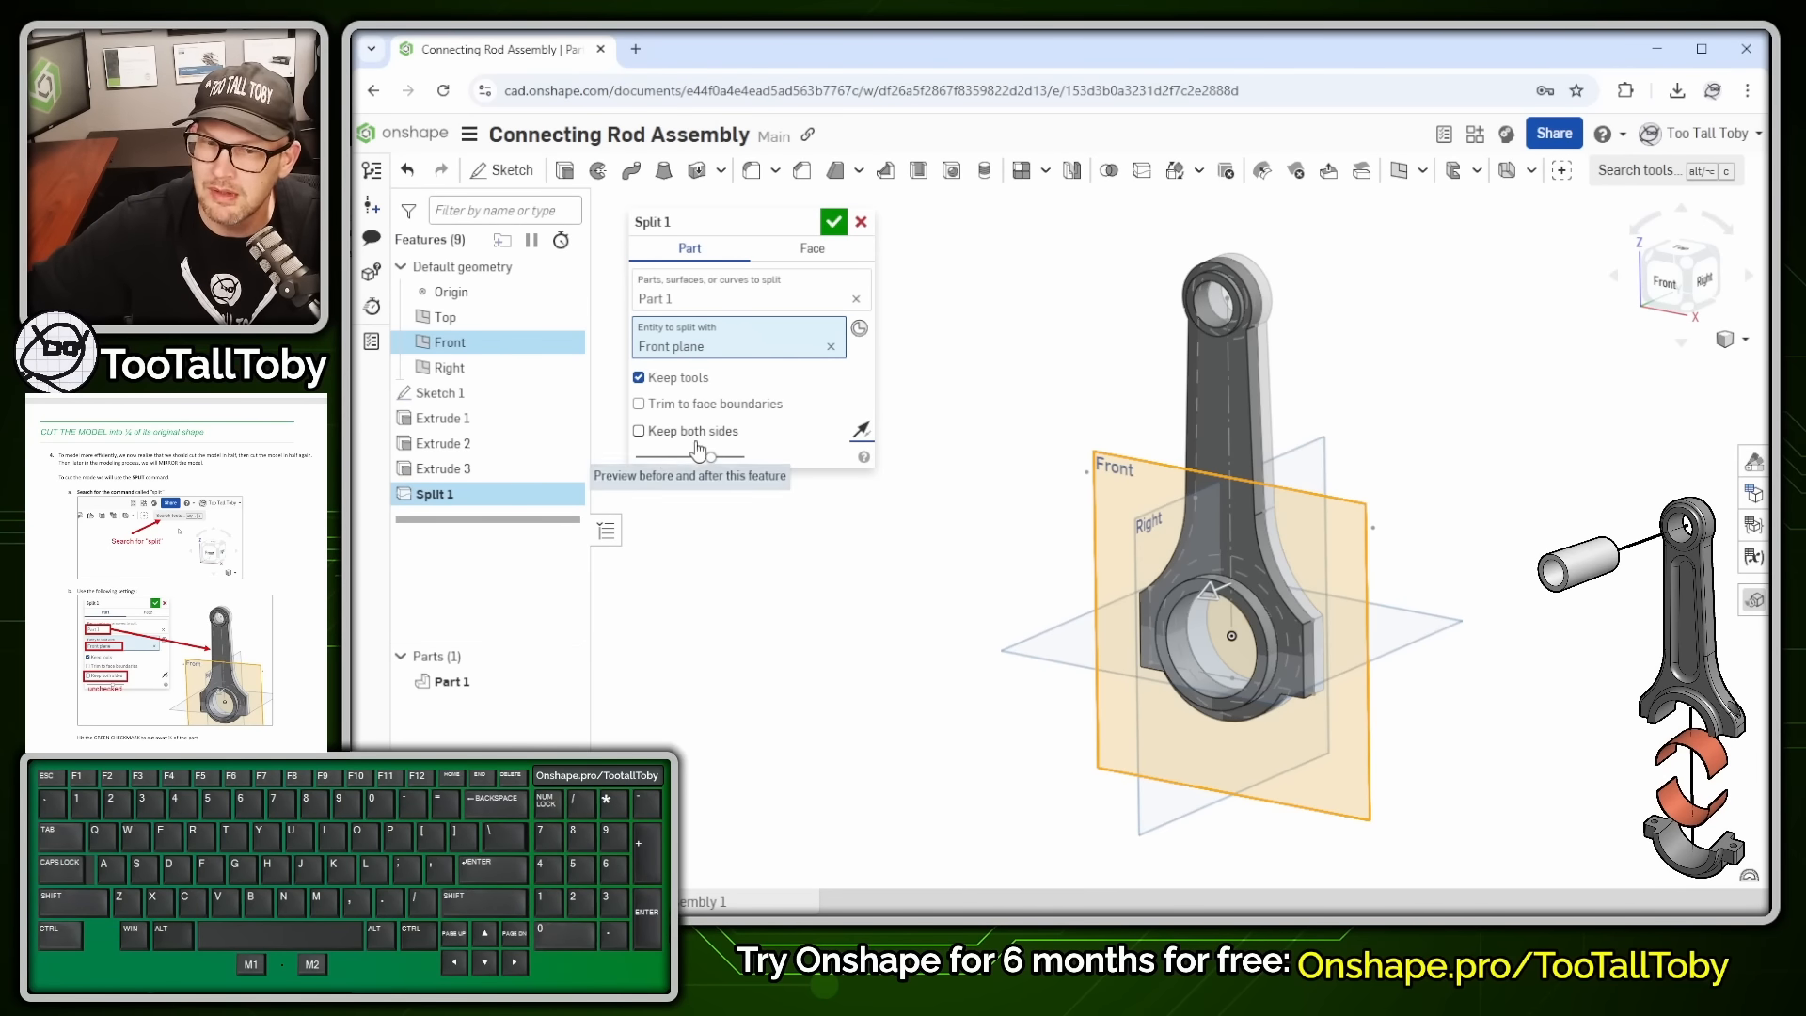
left_click(863, 434)
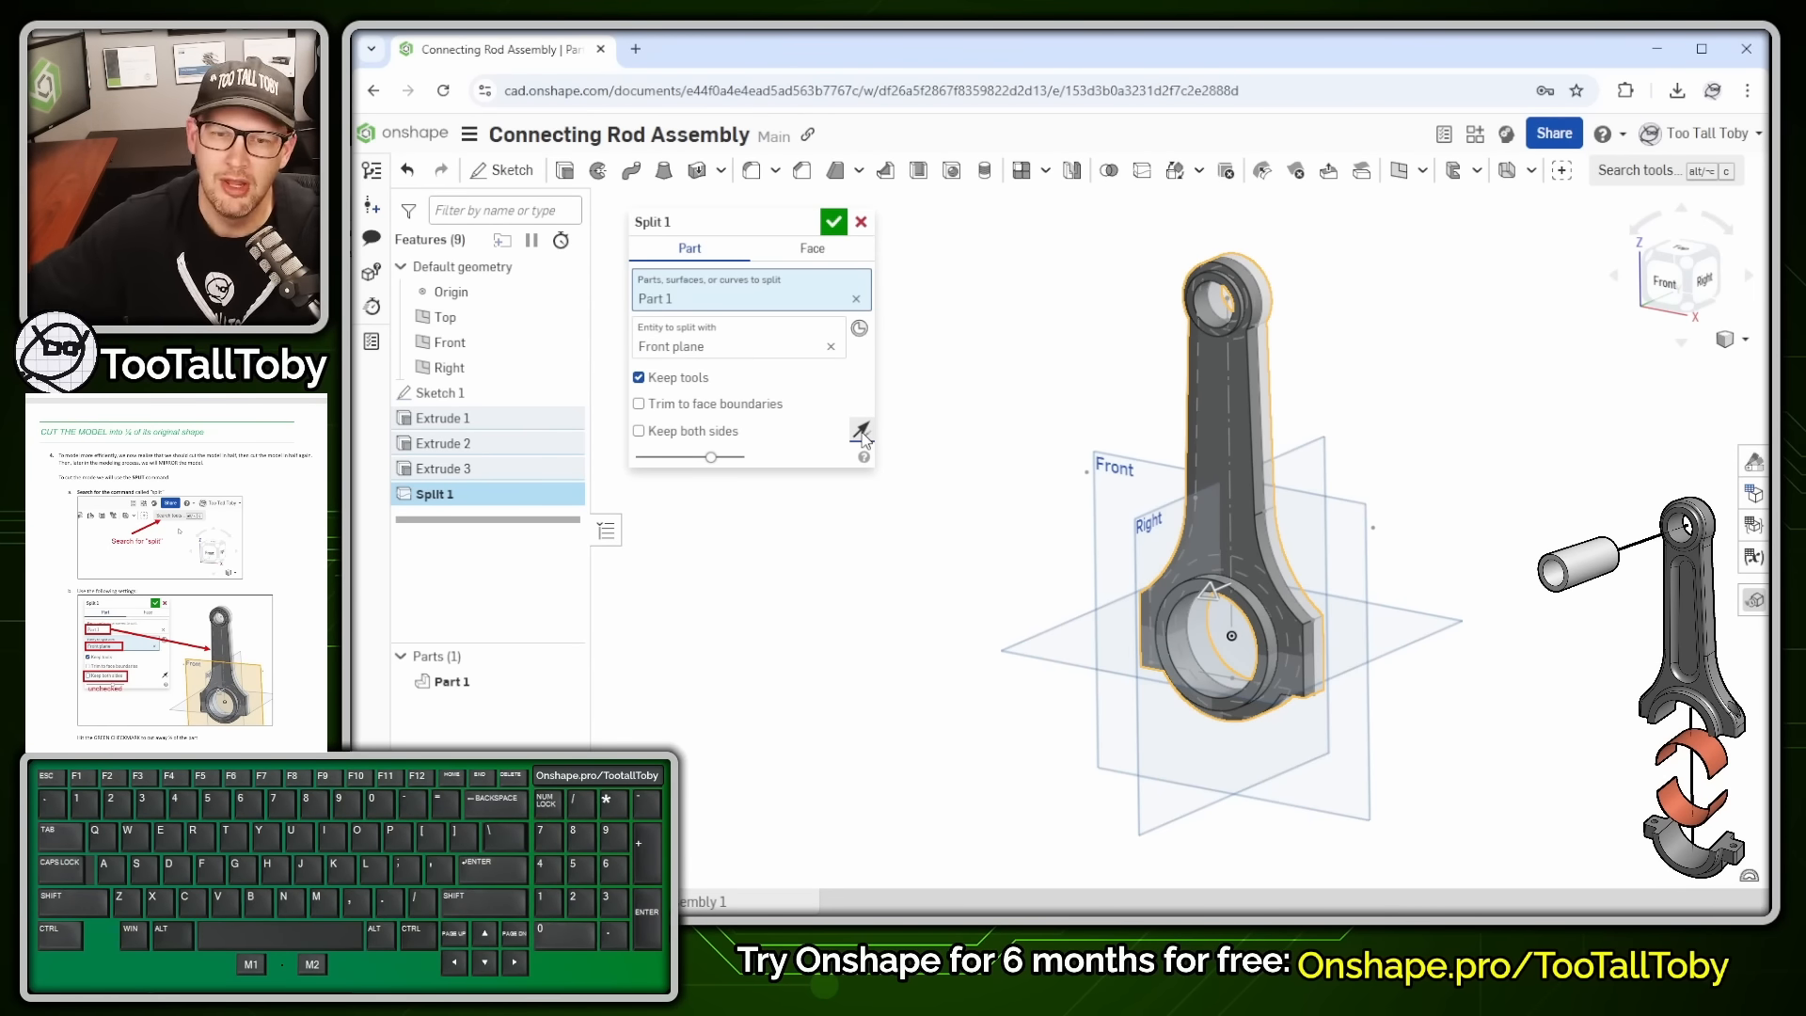
left_click(864, 435)
left_click(864, 435)
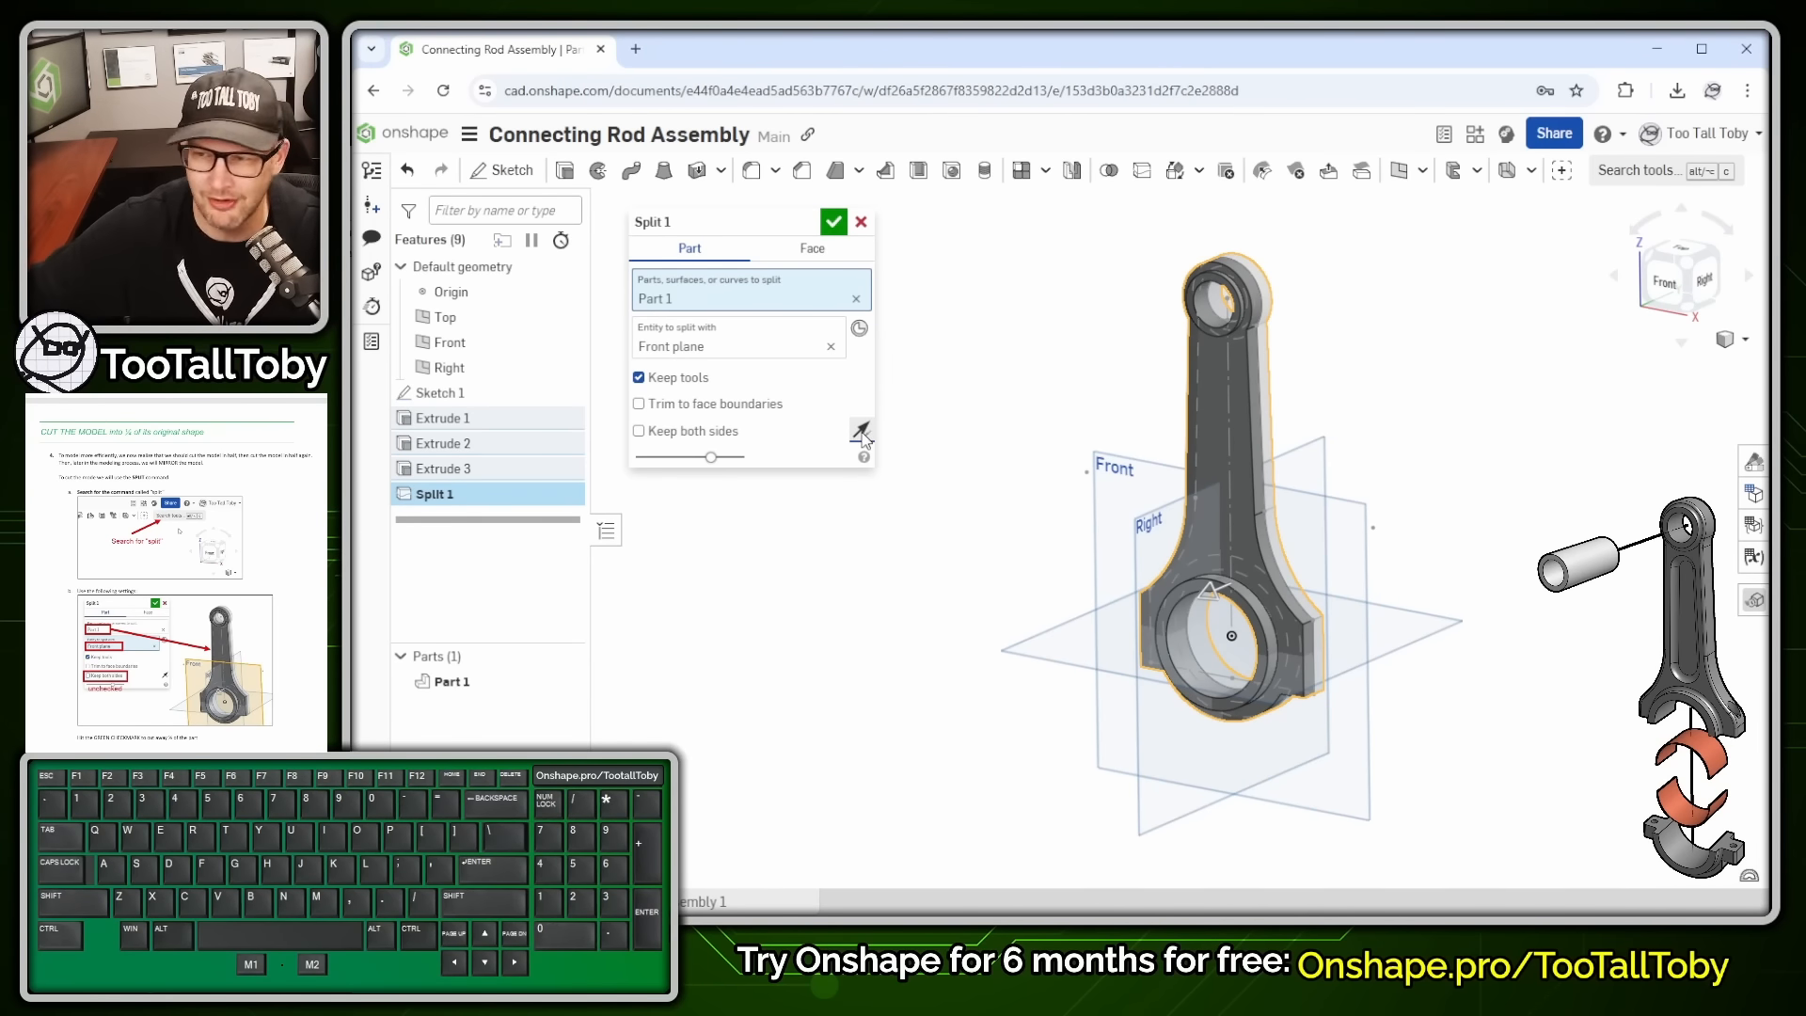
left_click(833, 222)
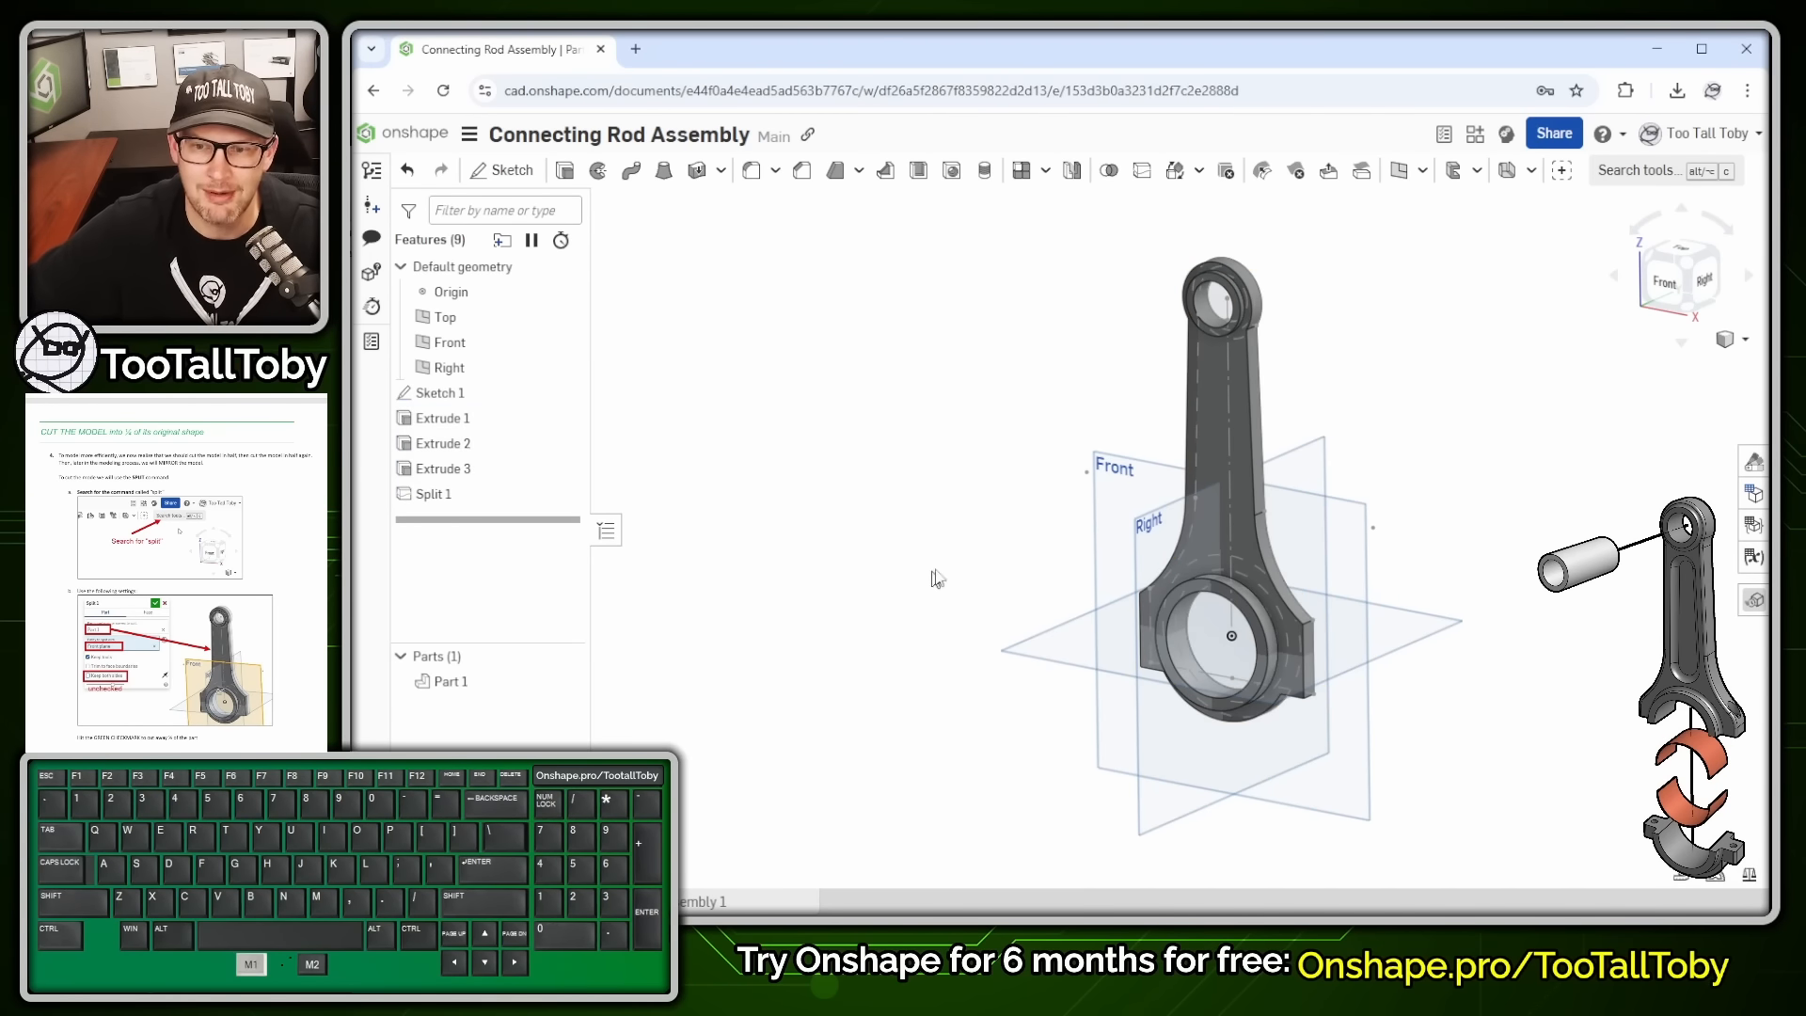
left_click(437, 499)
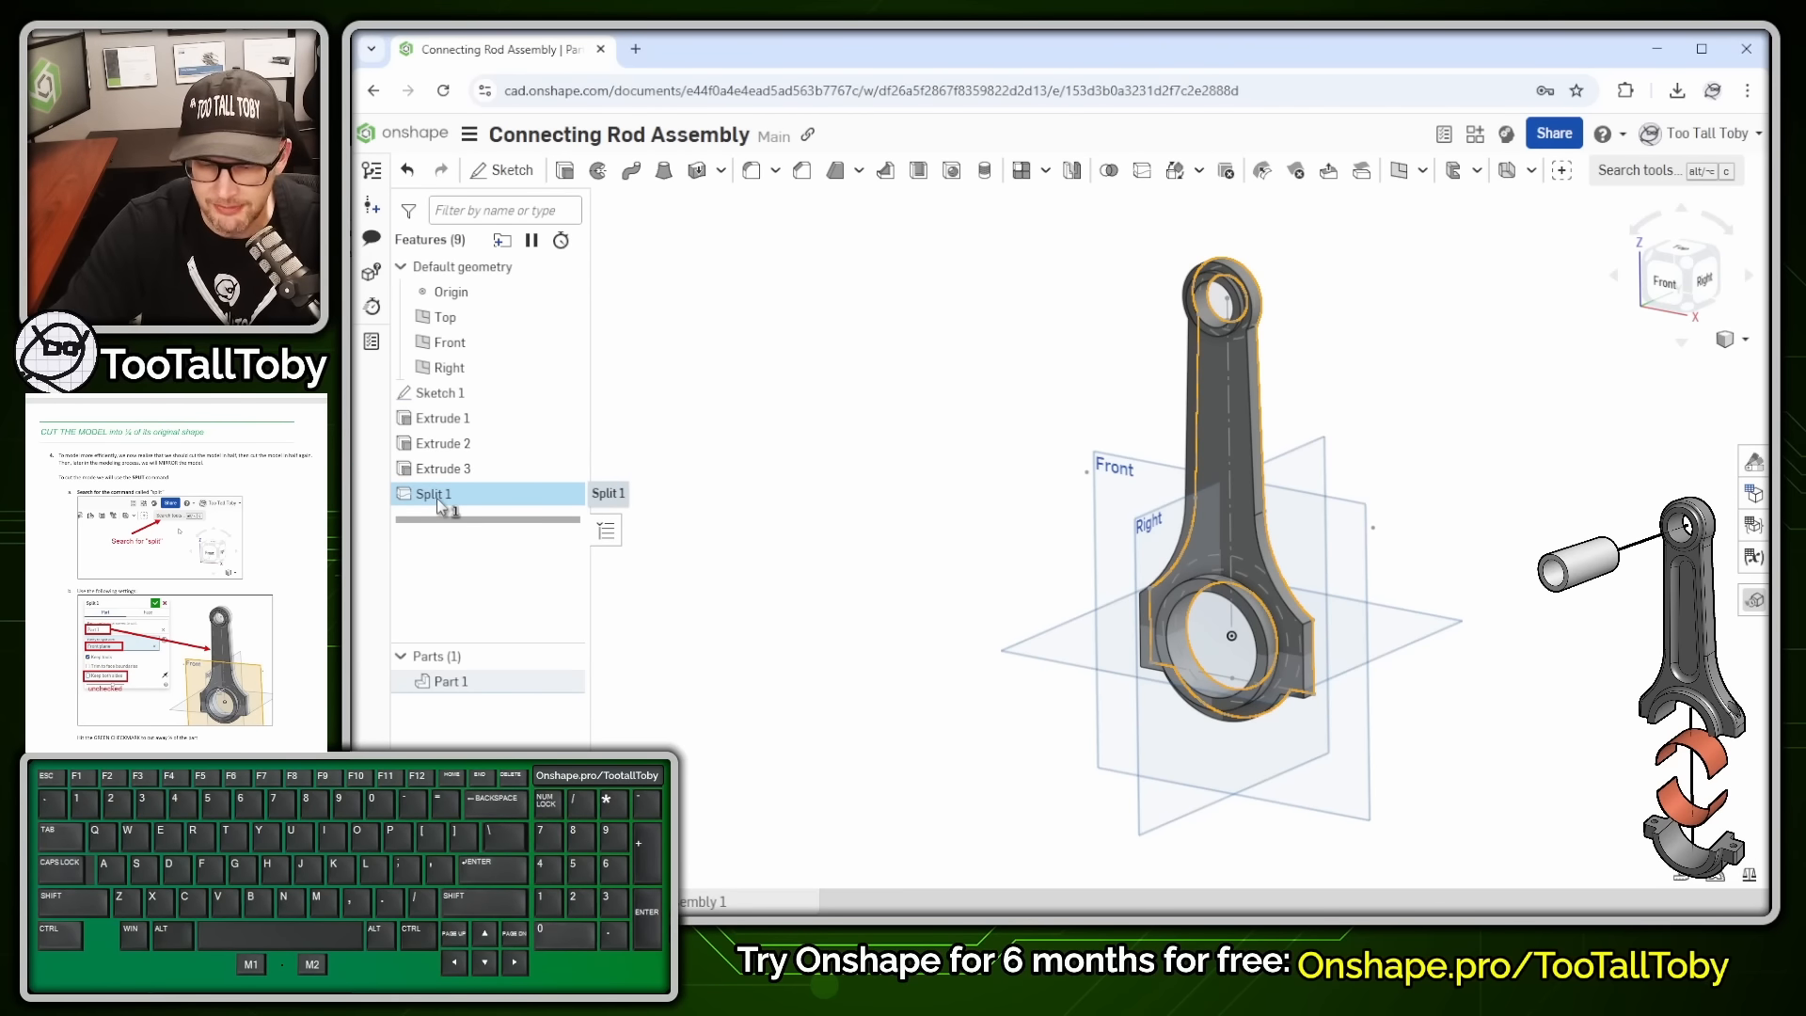
key("shift+n")
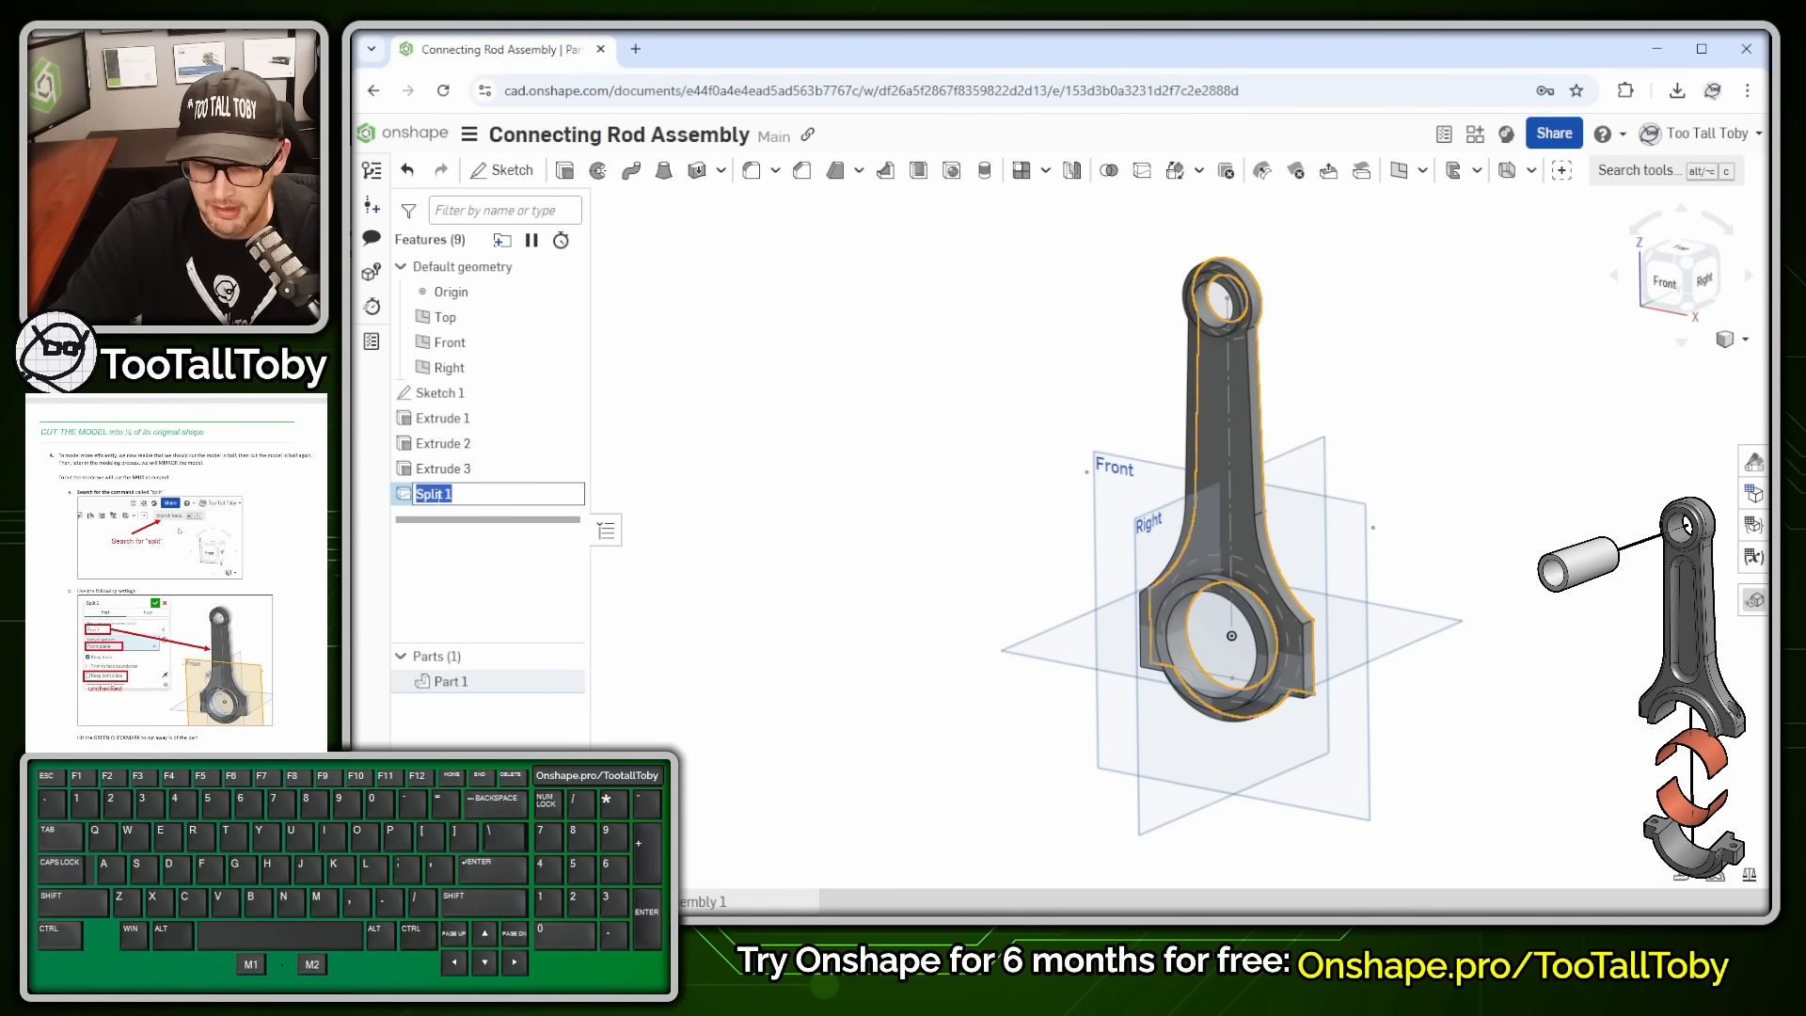
type("CUT IN HA")
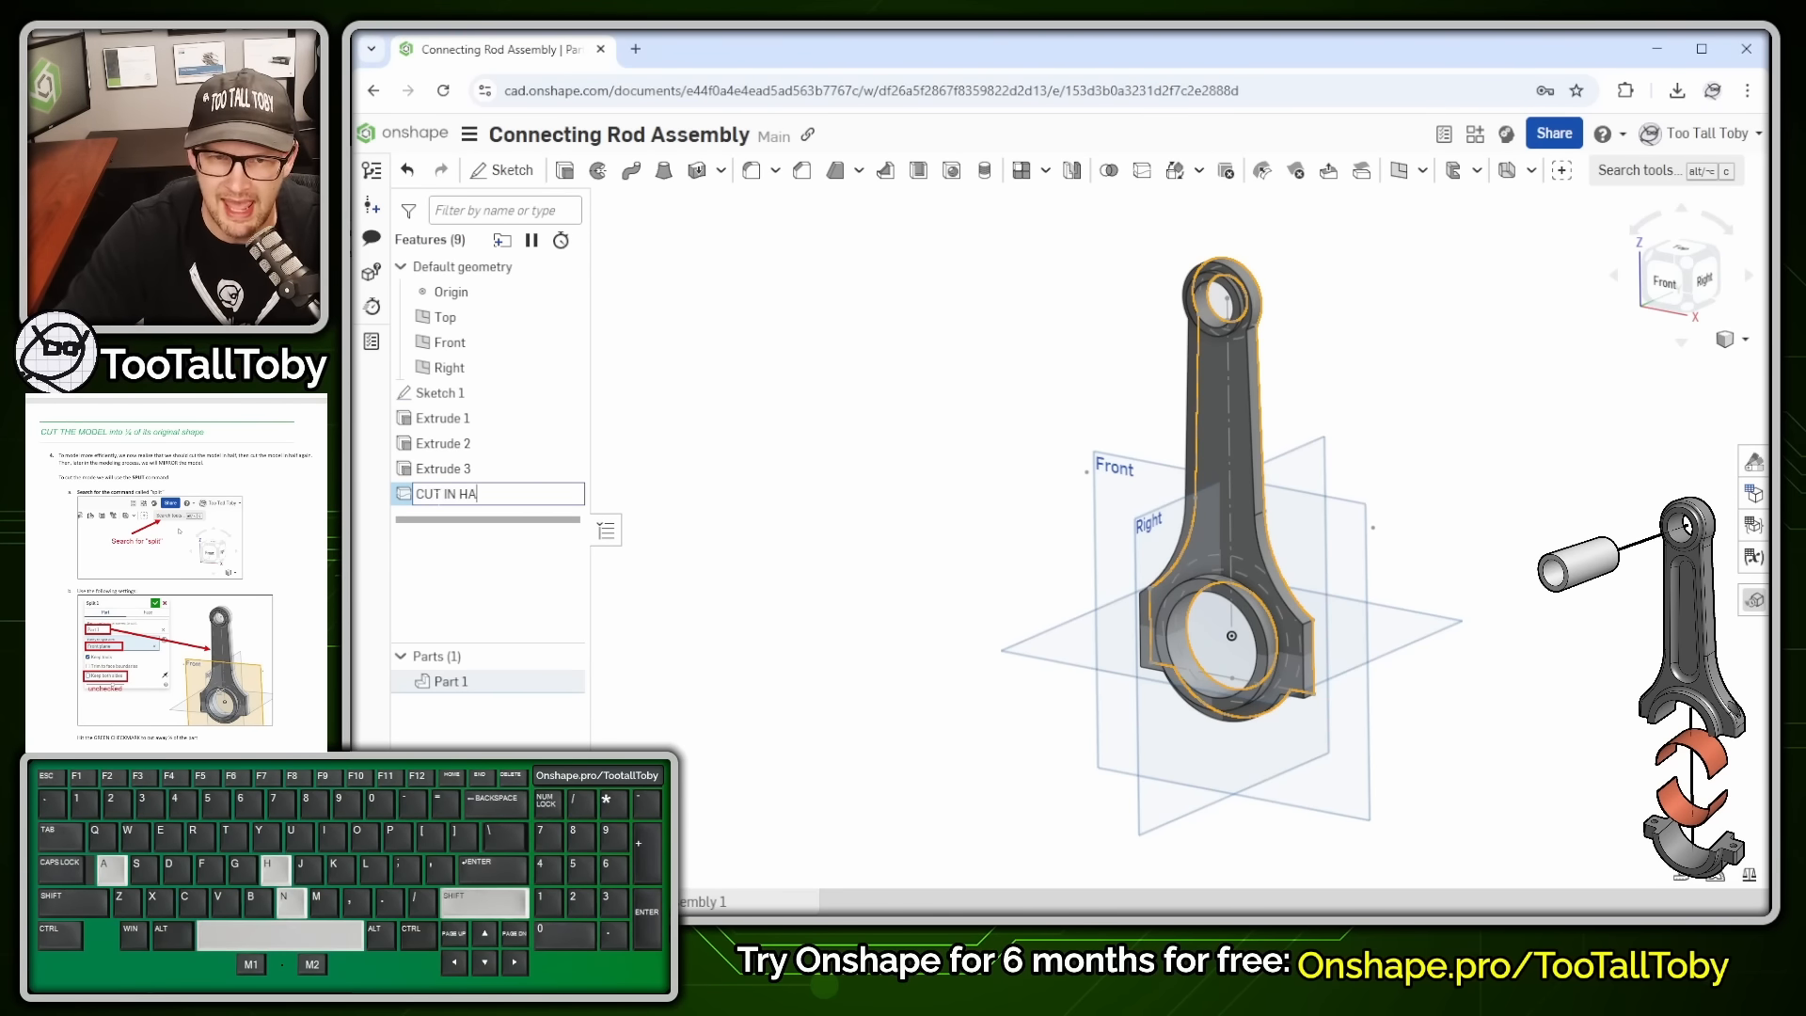
type("LF - Frn")
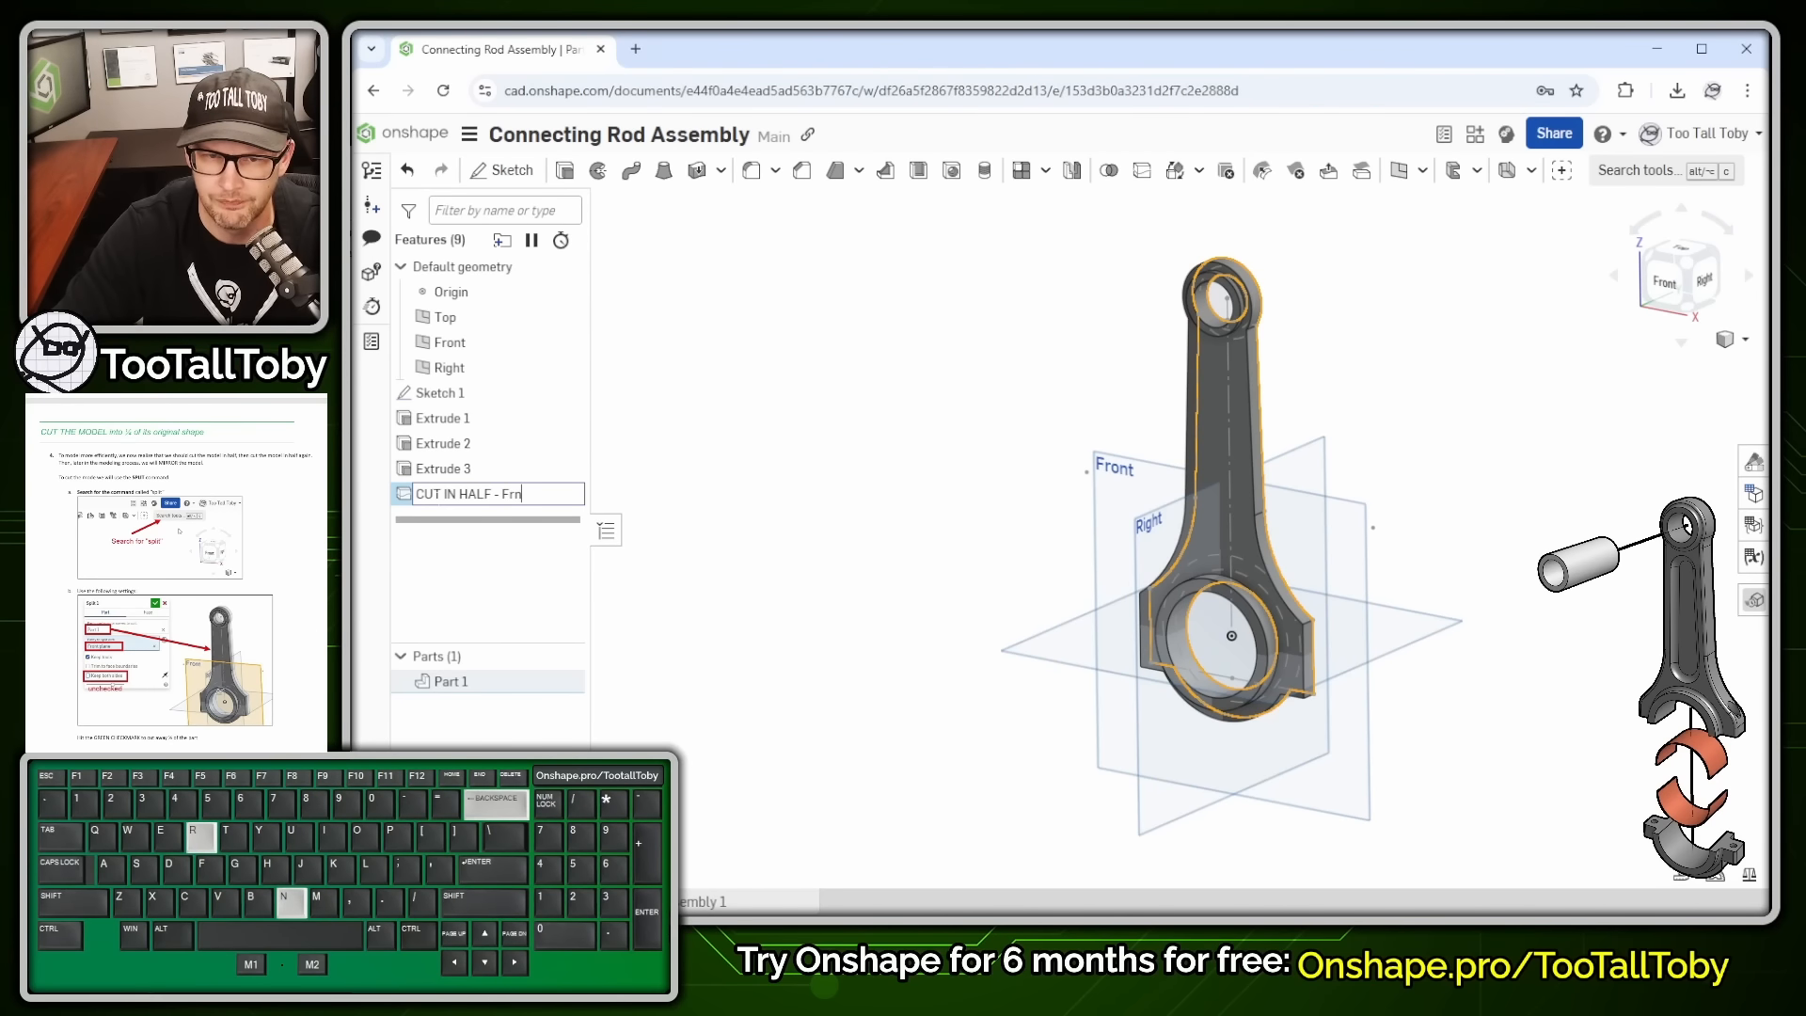
key("BackSpace")
type("ont")
key("Return")
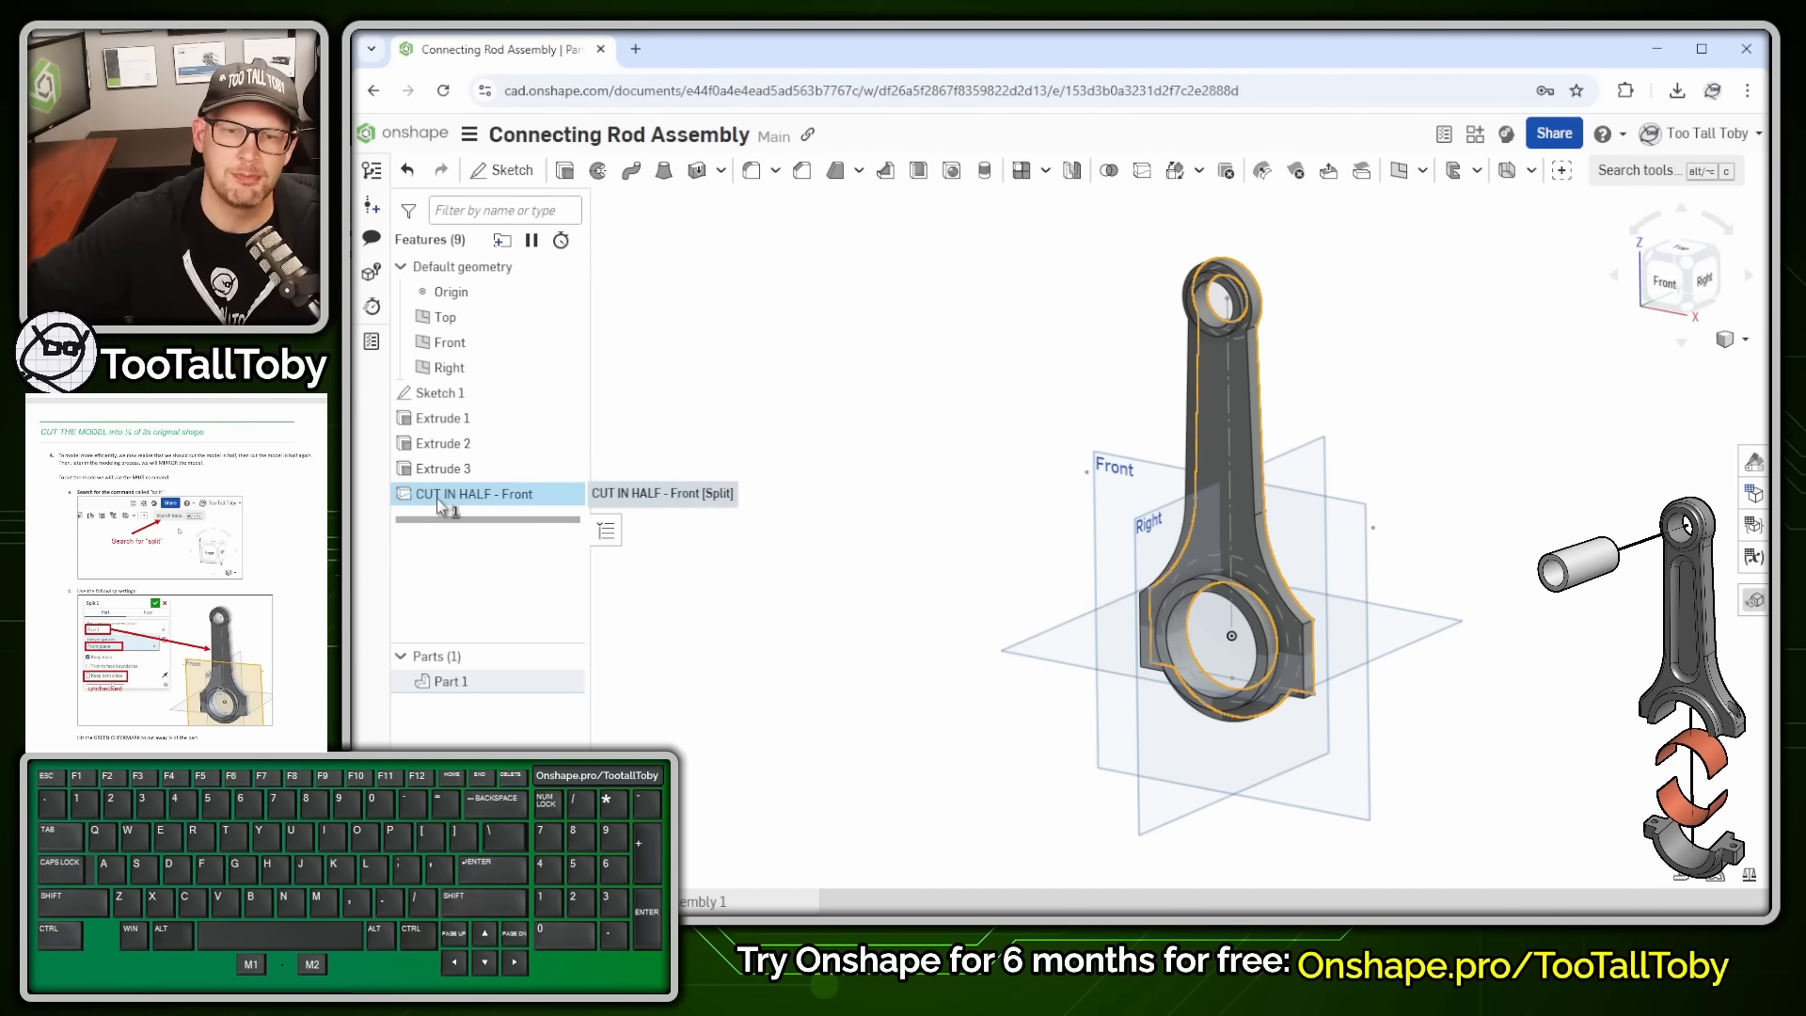
left_click(924, 395)
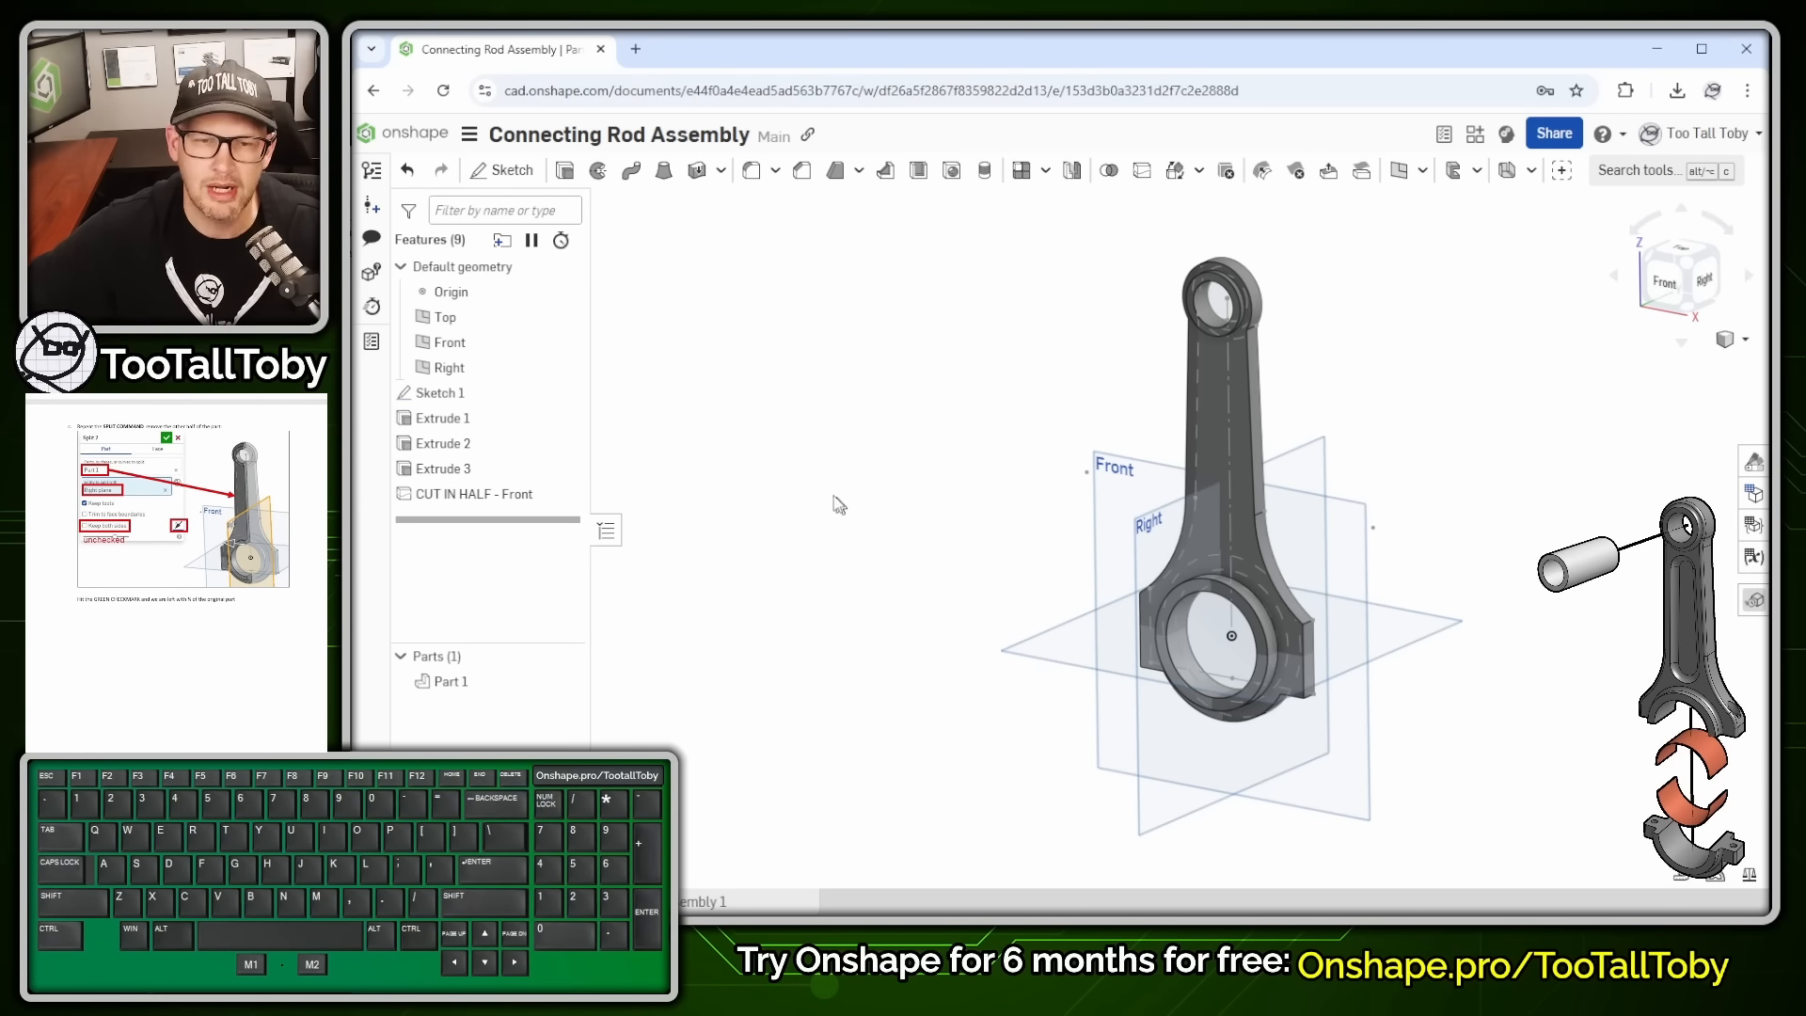
- Split Part 1 with the Right plane, keeping the plane as a tool and only one half
left_click(1627, 177)
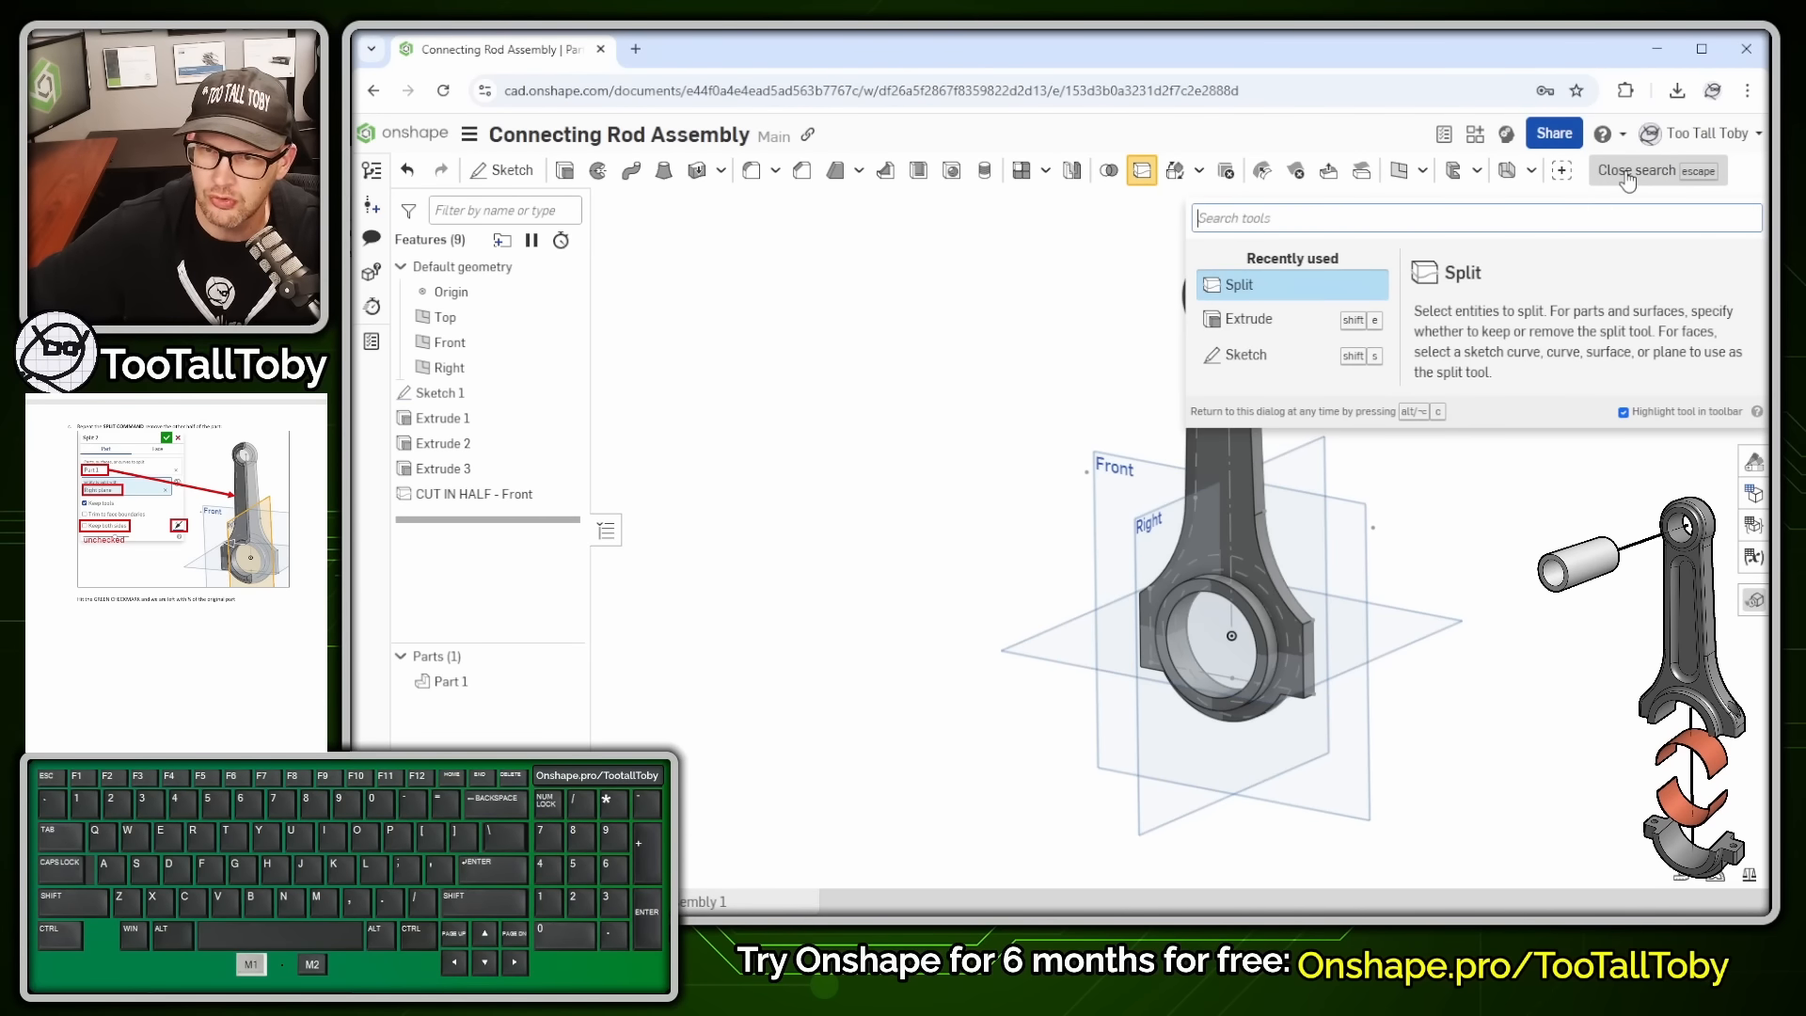
left_click(1238, 288)
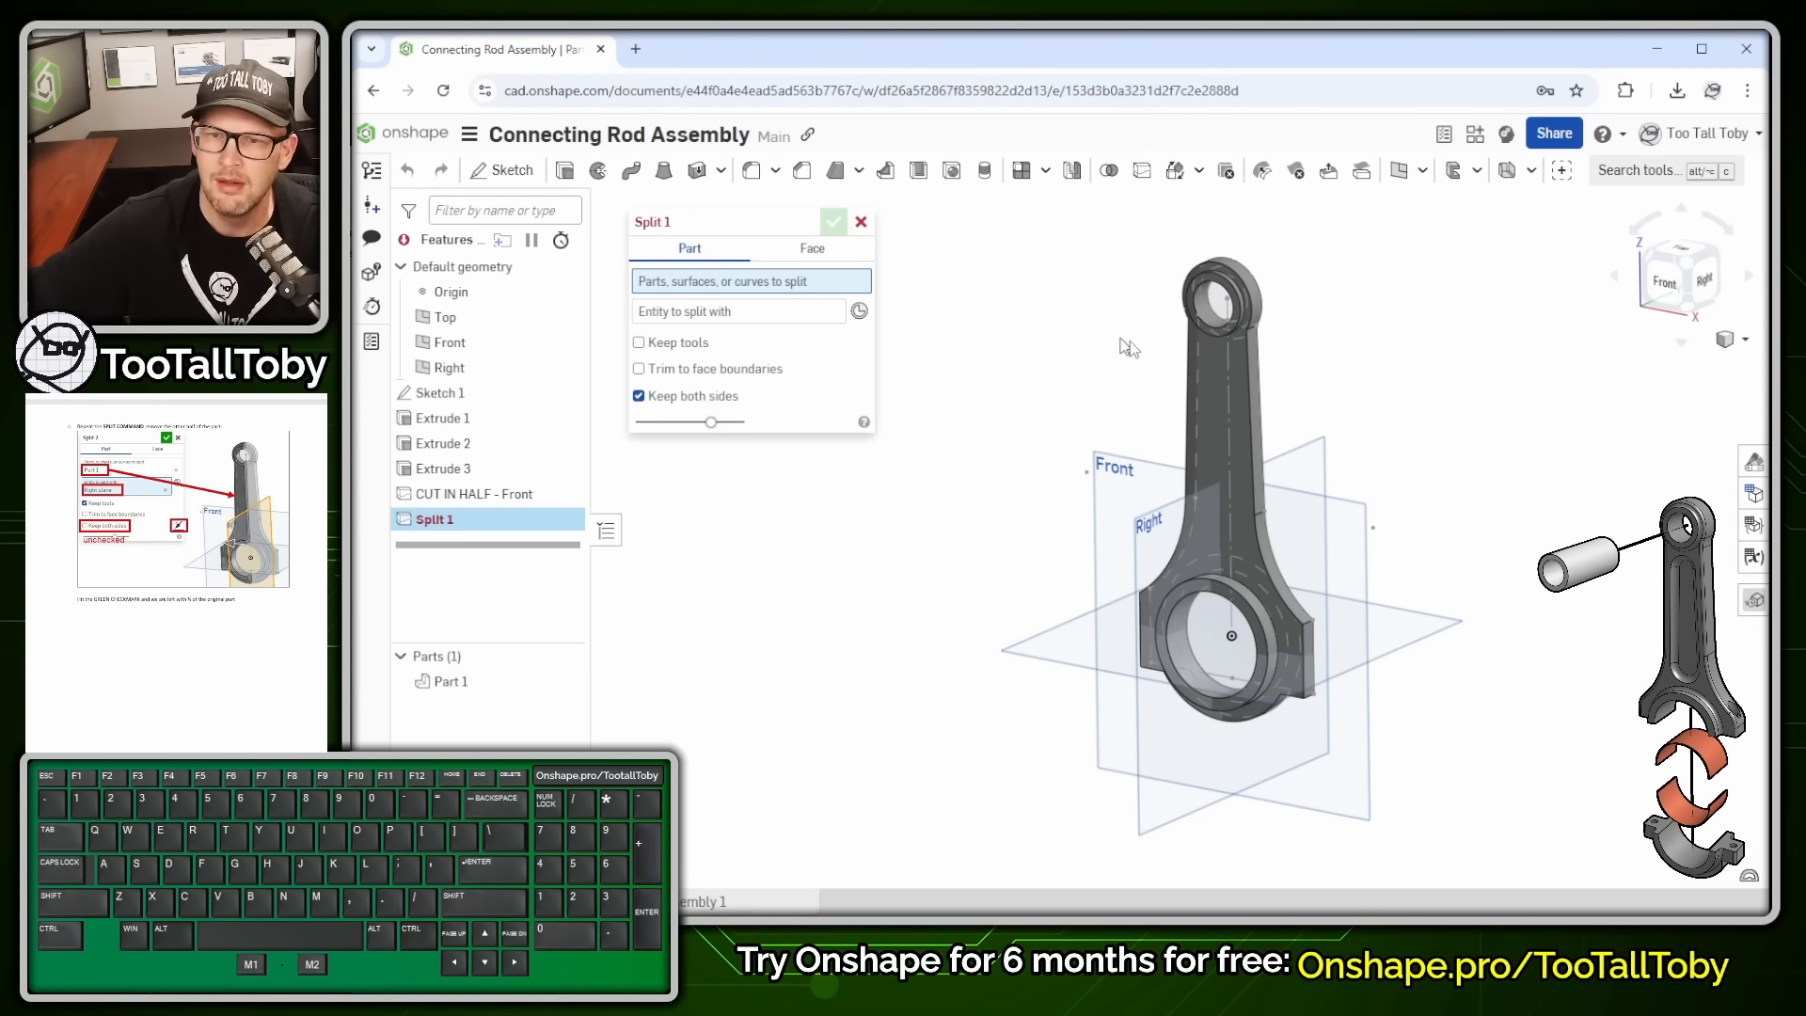
left_click(1215, 420)
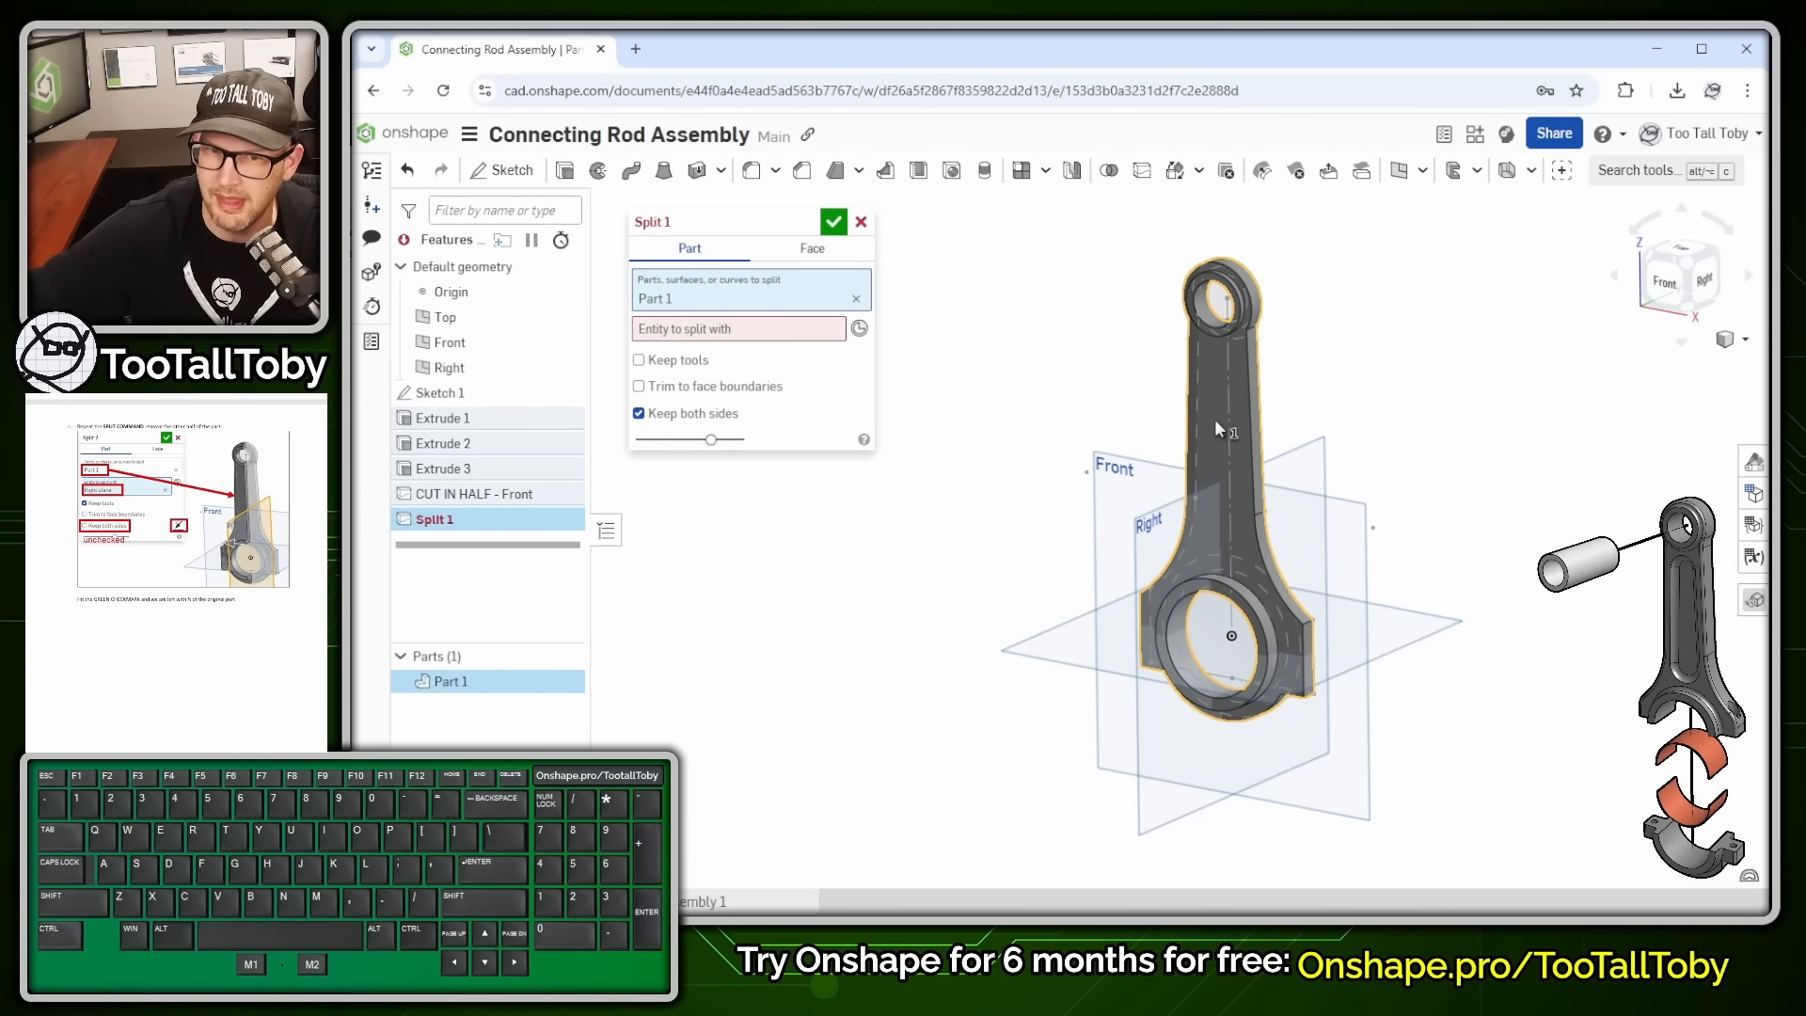
left_click(1310, 447)
left_click(639, 377)
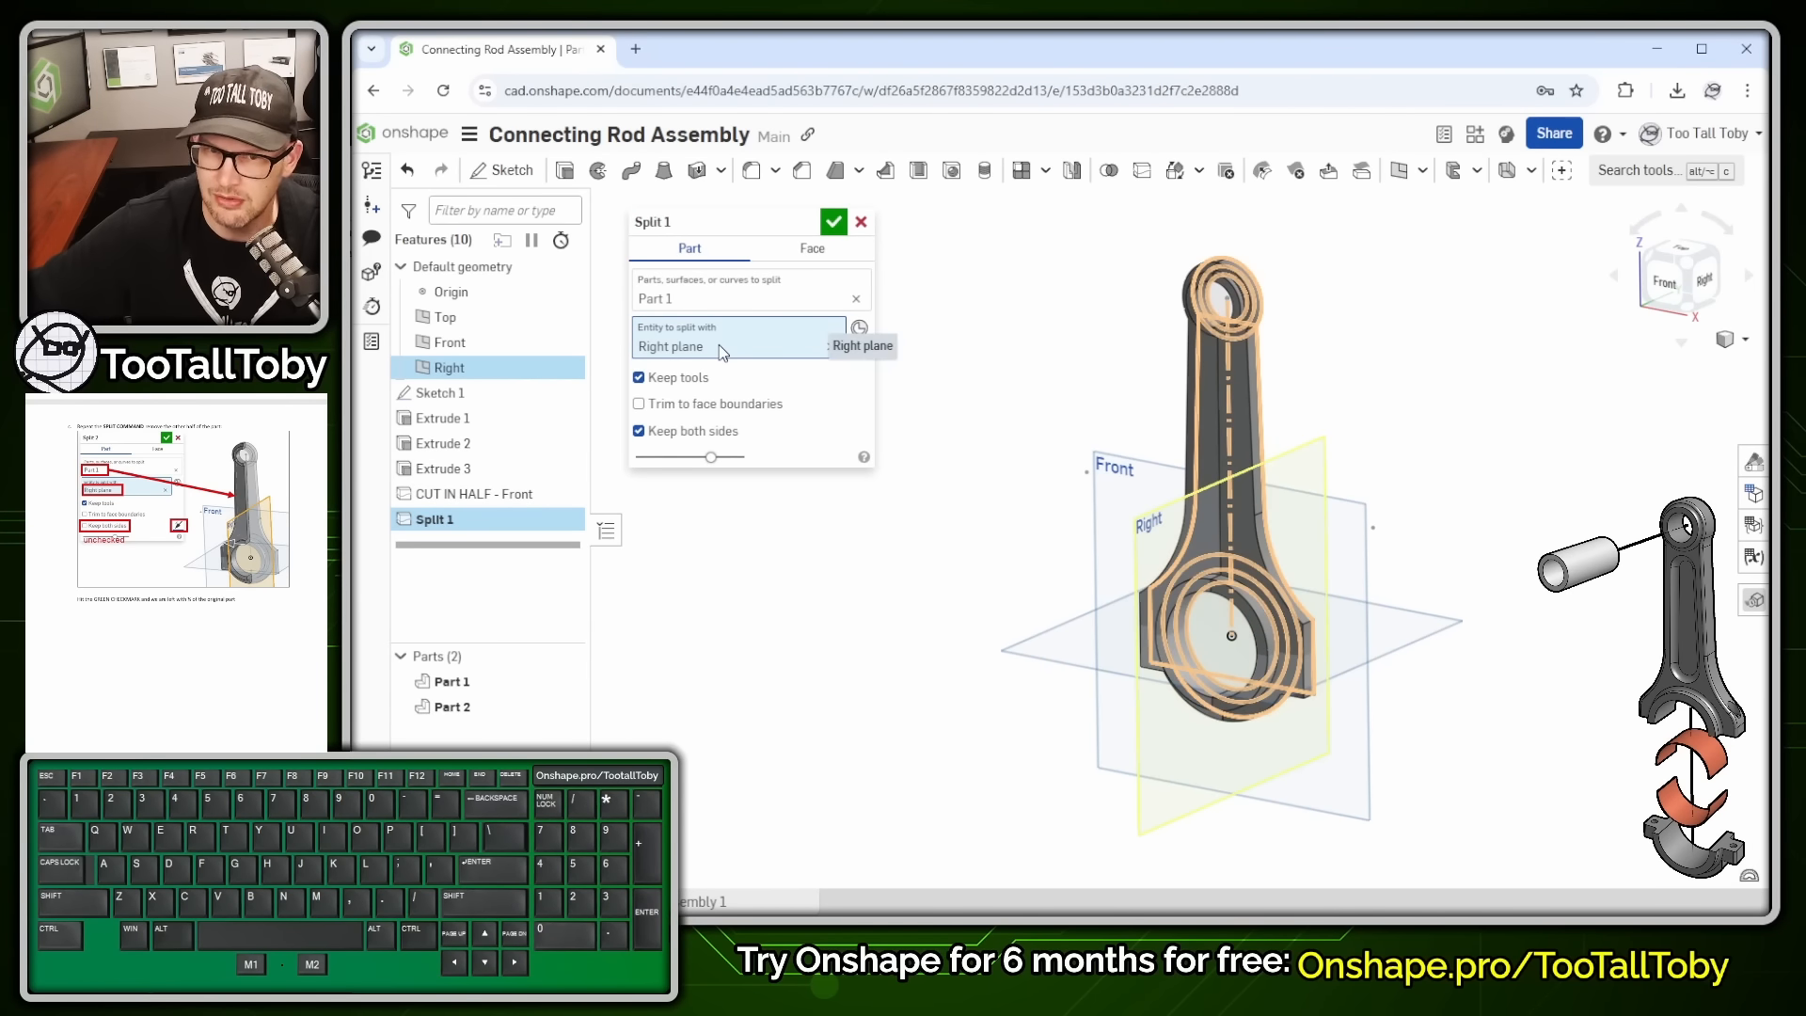
left_click(686, 437)
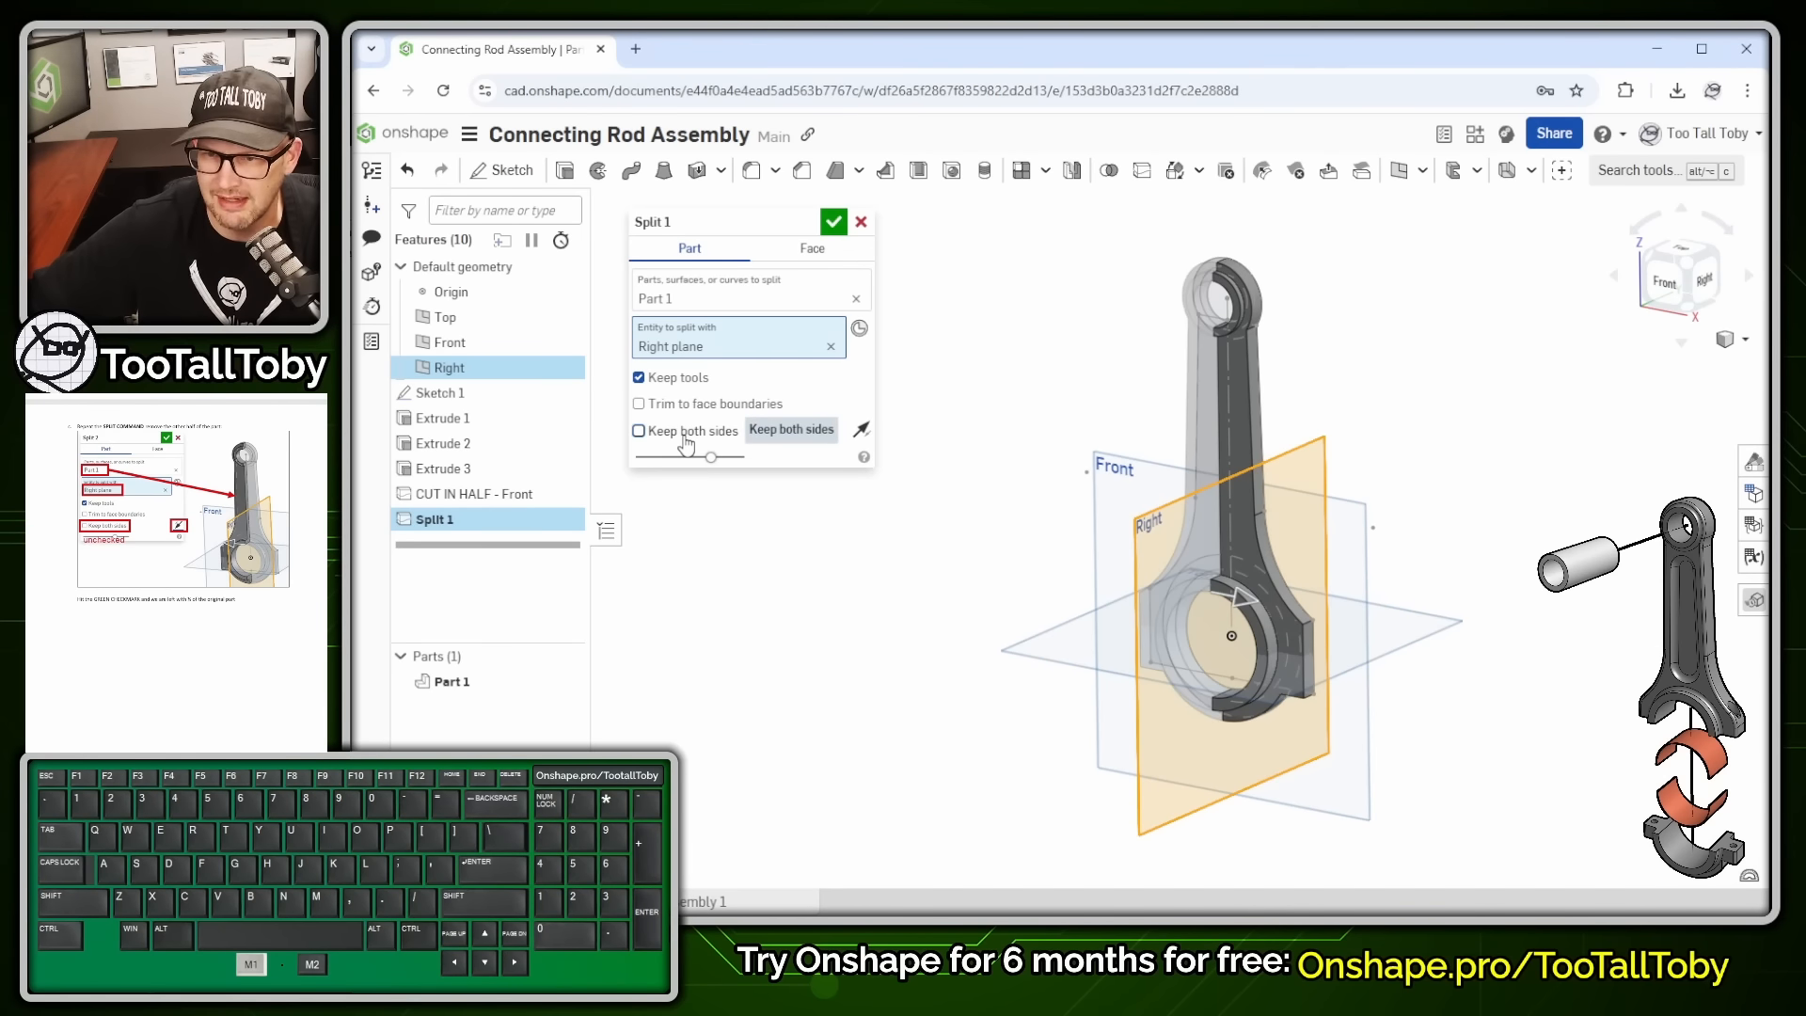
left_click(861, 429)
left_click(862, 430)
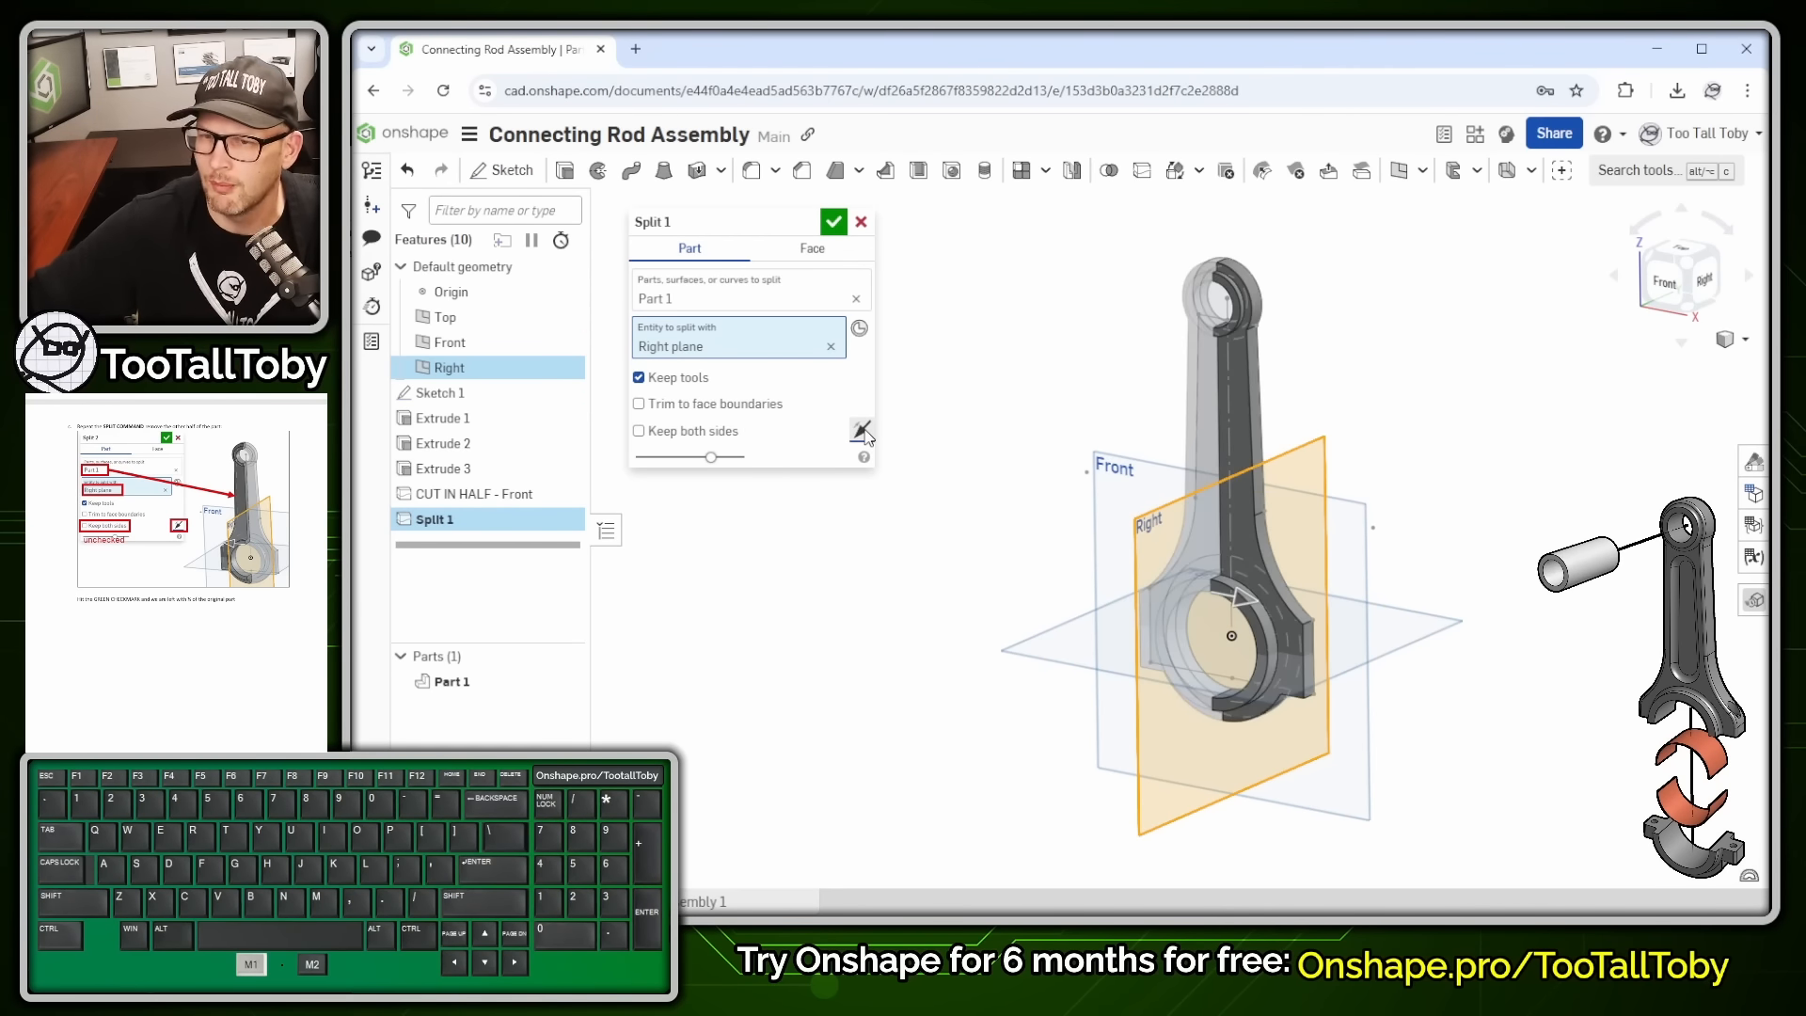
left_click(863, 432)
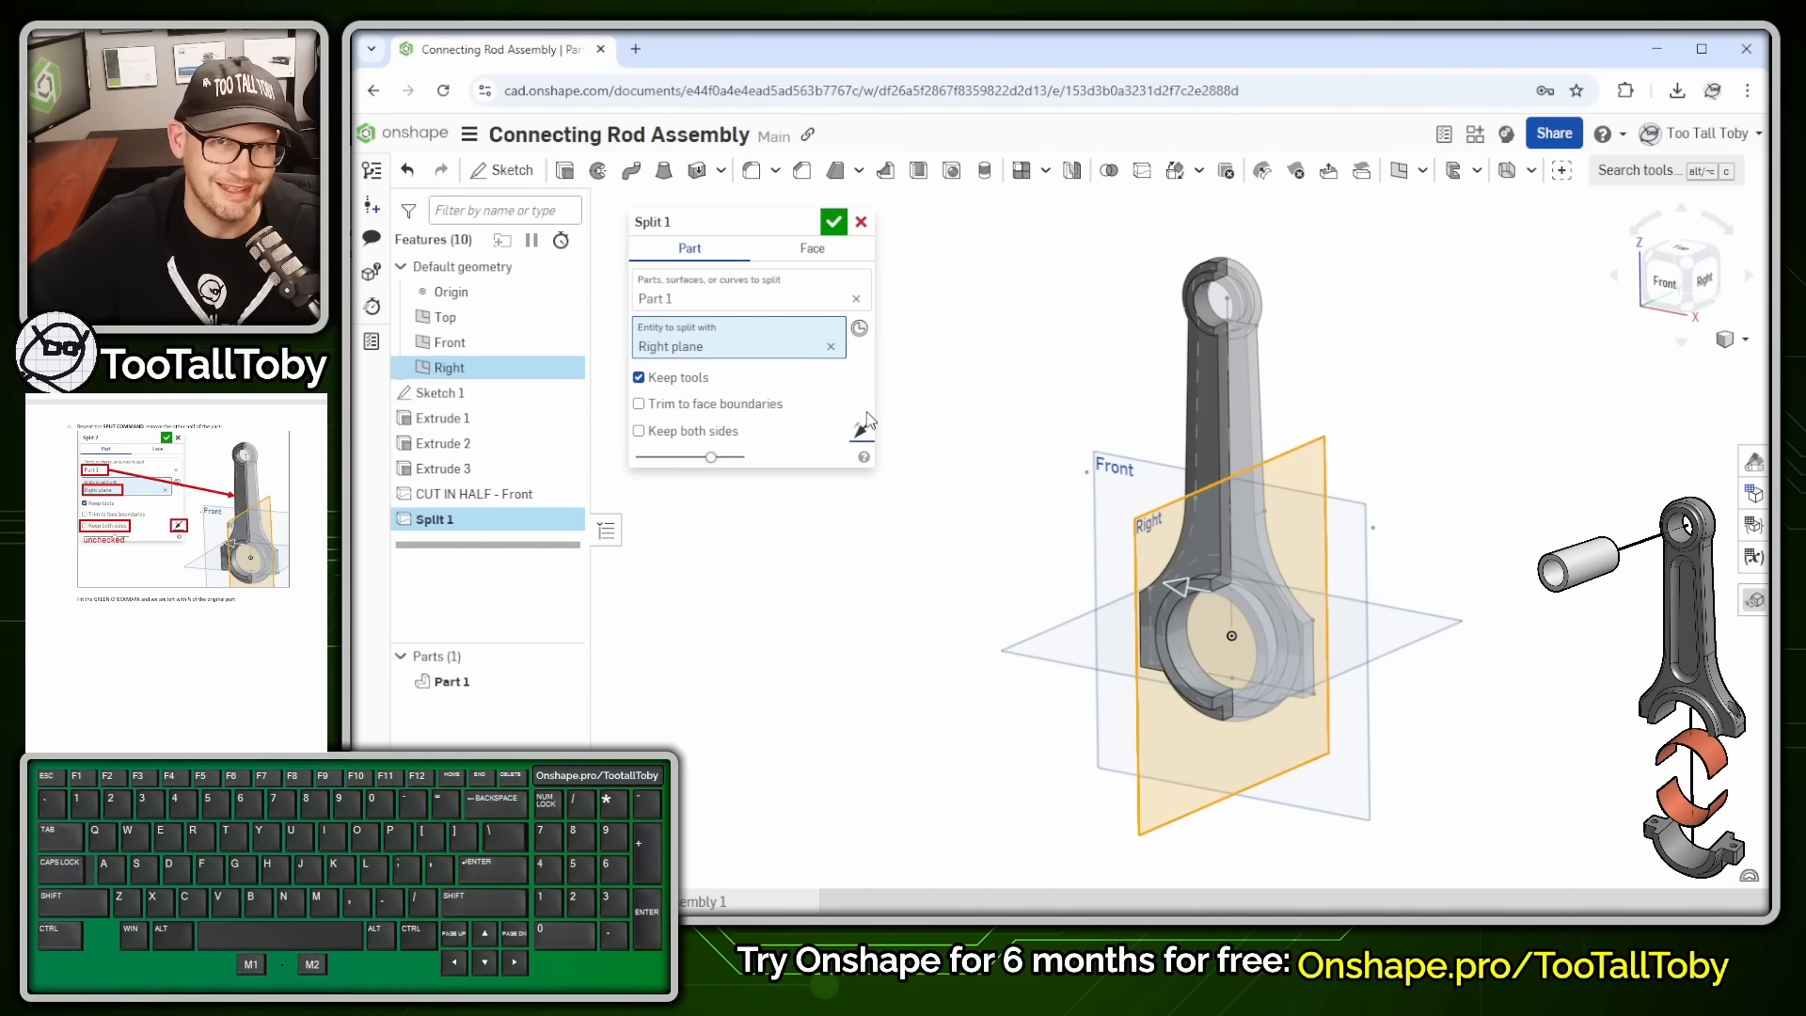
left_click(836, 226)
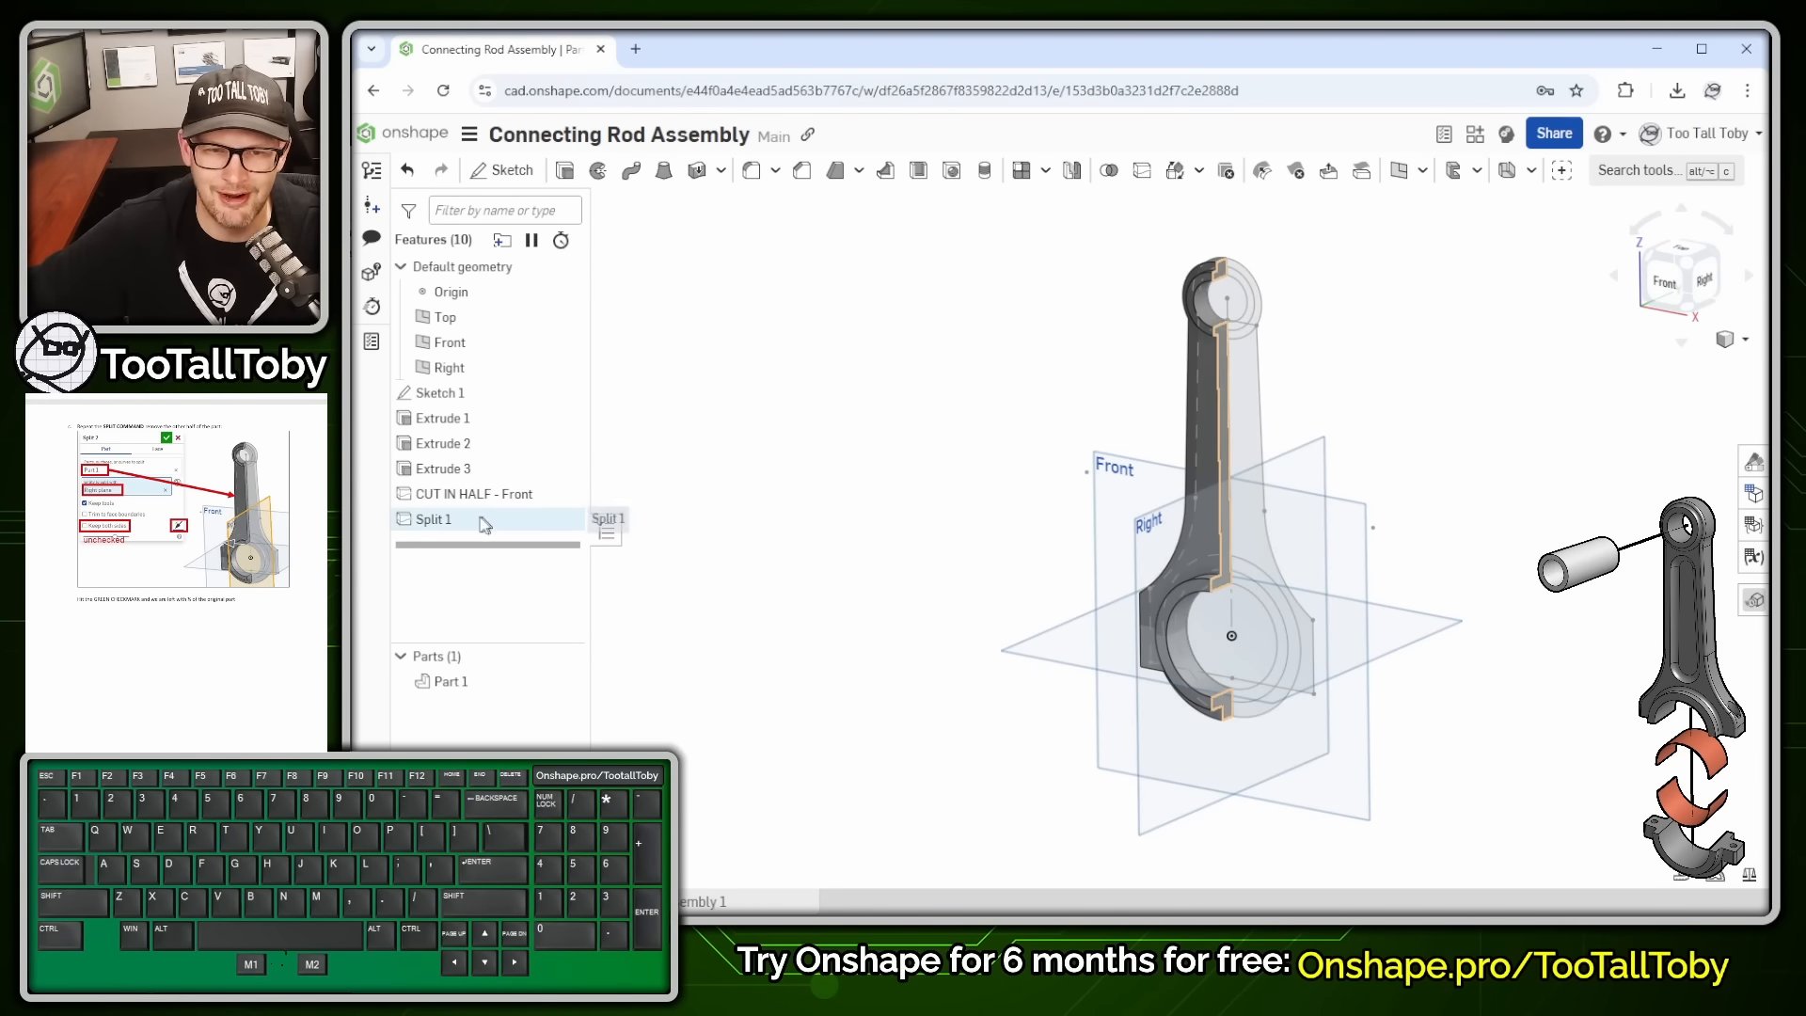
- Rename the second split feature to 'CUT IN HALF - Right'
left_click(443, 523)
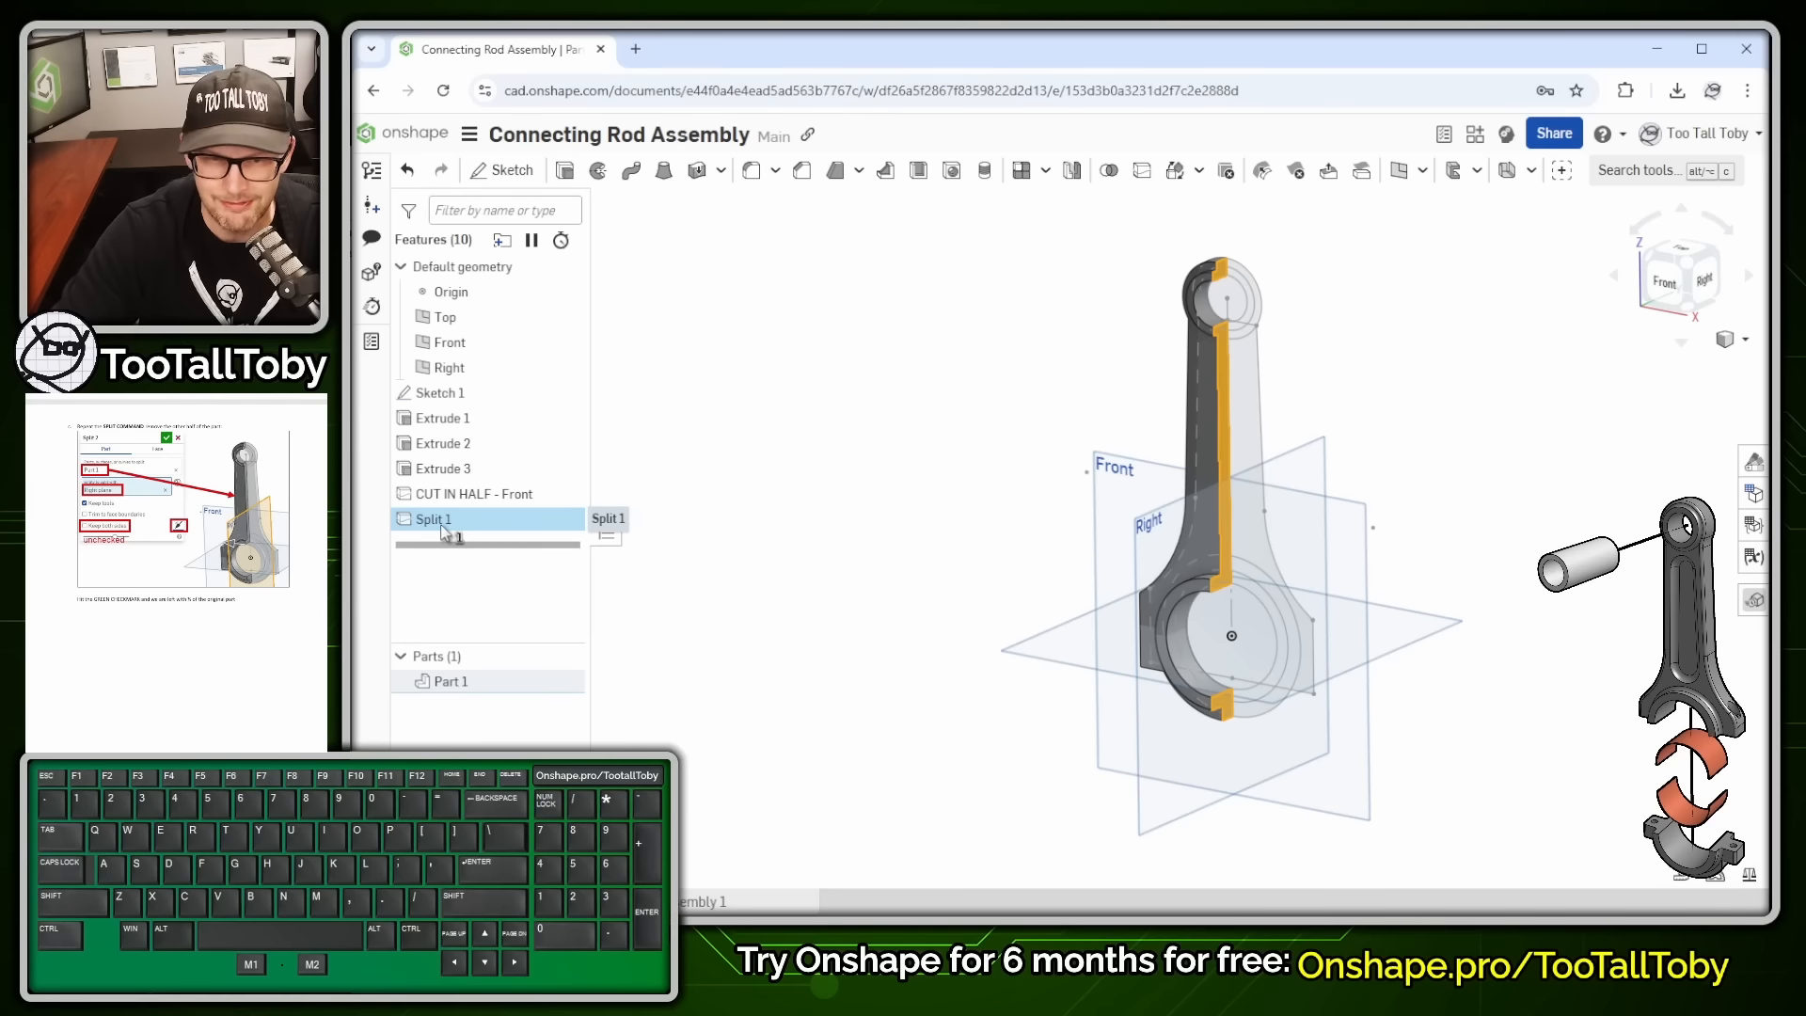
key("shift+n")
type("CUT IN")
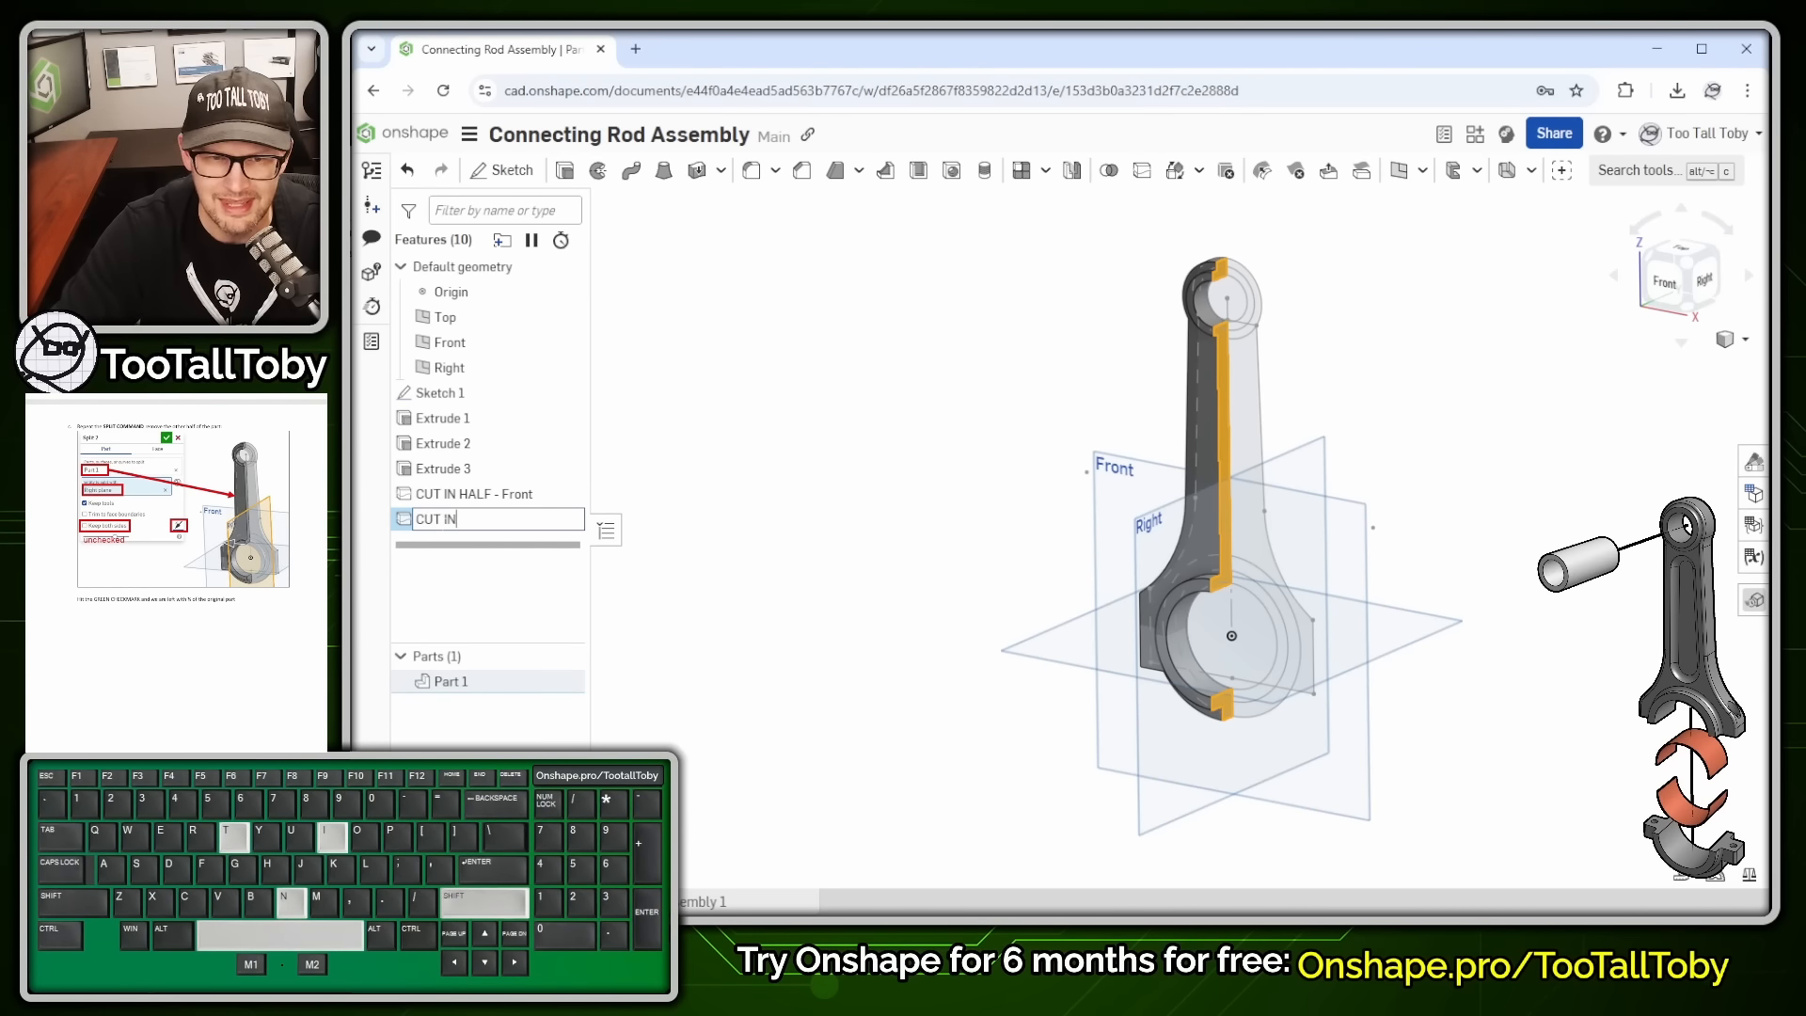
type(" HALF - Right")
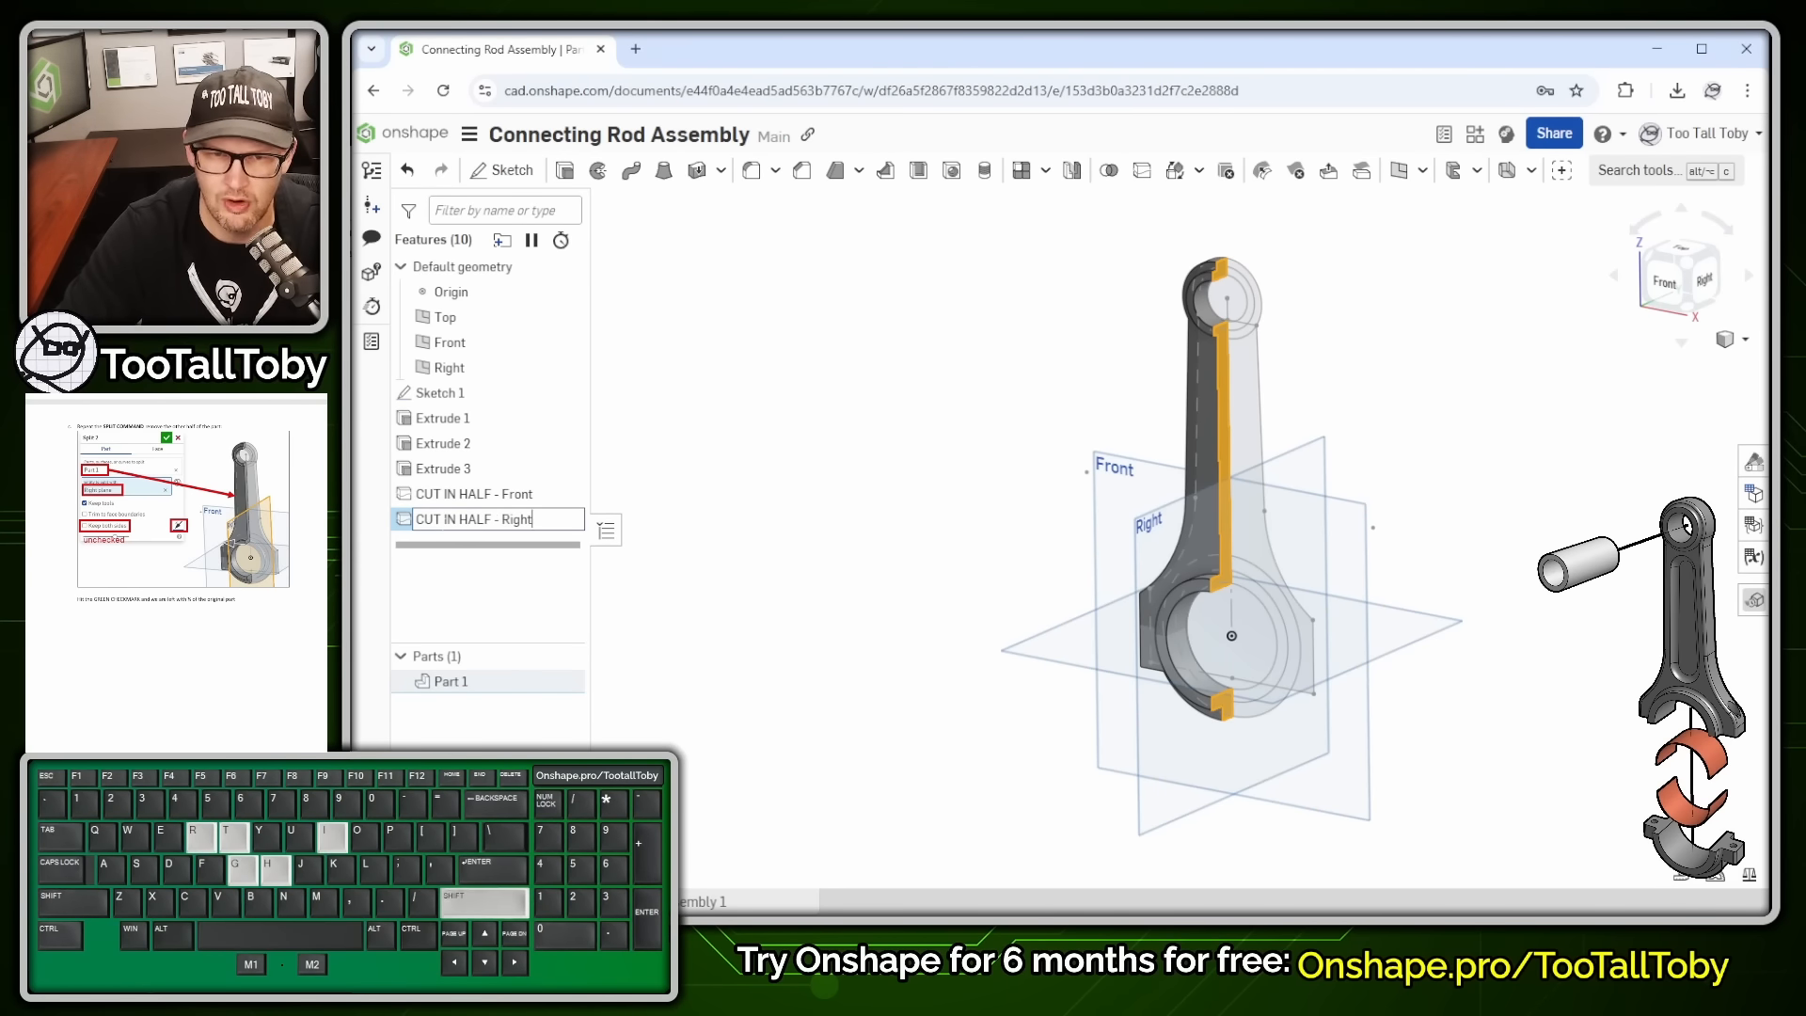
key("Return")
left_click(960, 383)
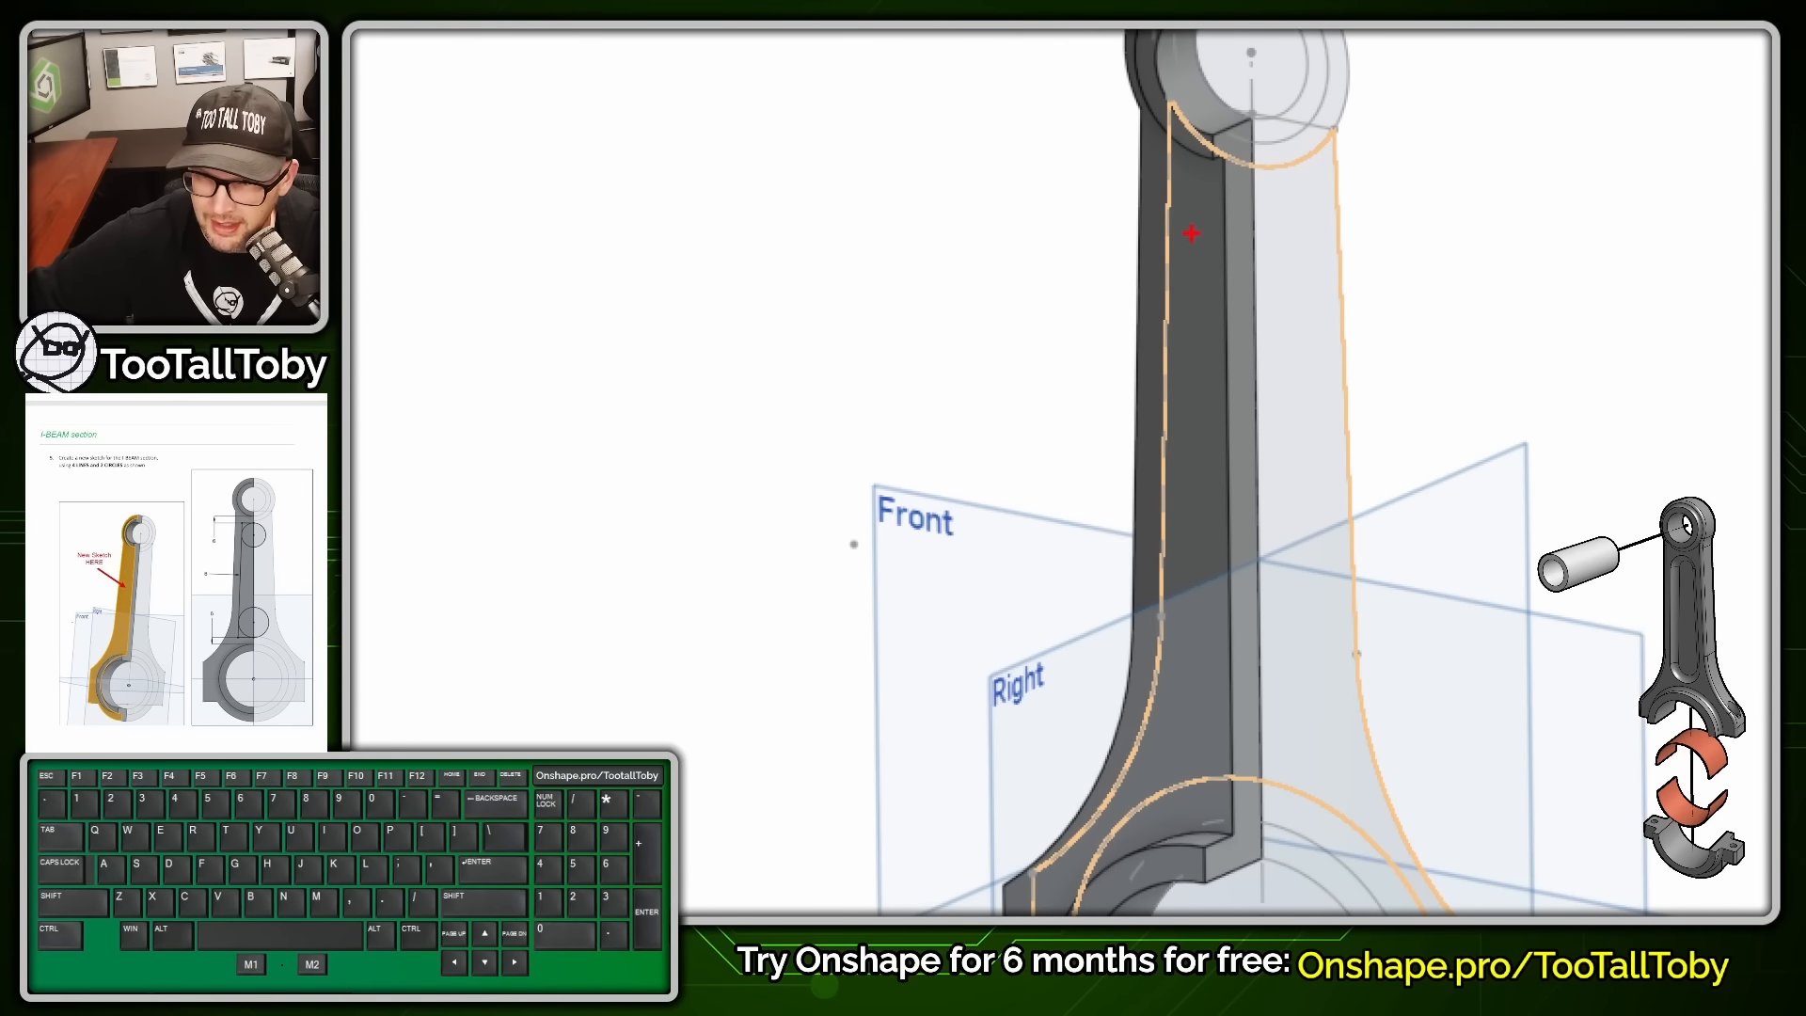
left_click_drag(1178, 234, 1171, 288)
mouse_move(1164, 396)
left_mouse_down()
mouse_move(1159, 559)
mouse_move(1195, 698)
mouse_move(1287, 541)
mouse_move(1303, 282)
mouse_move(1225, 201)
mouse_move(1178, 235)
left_mouse_up()
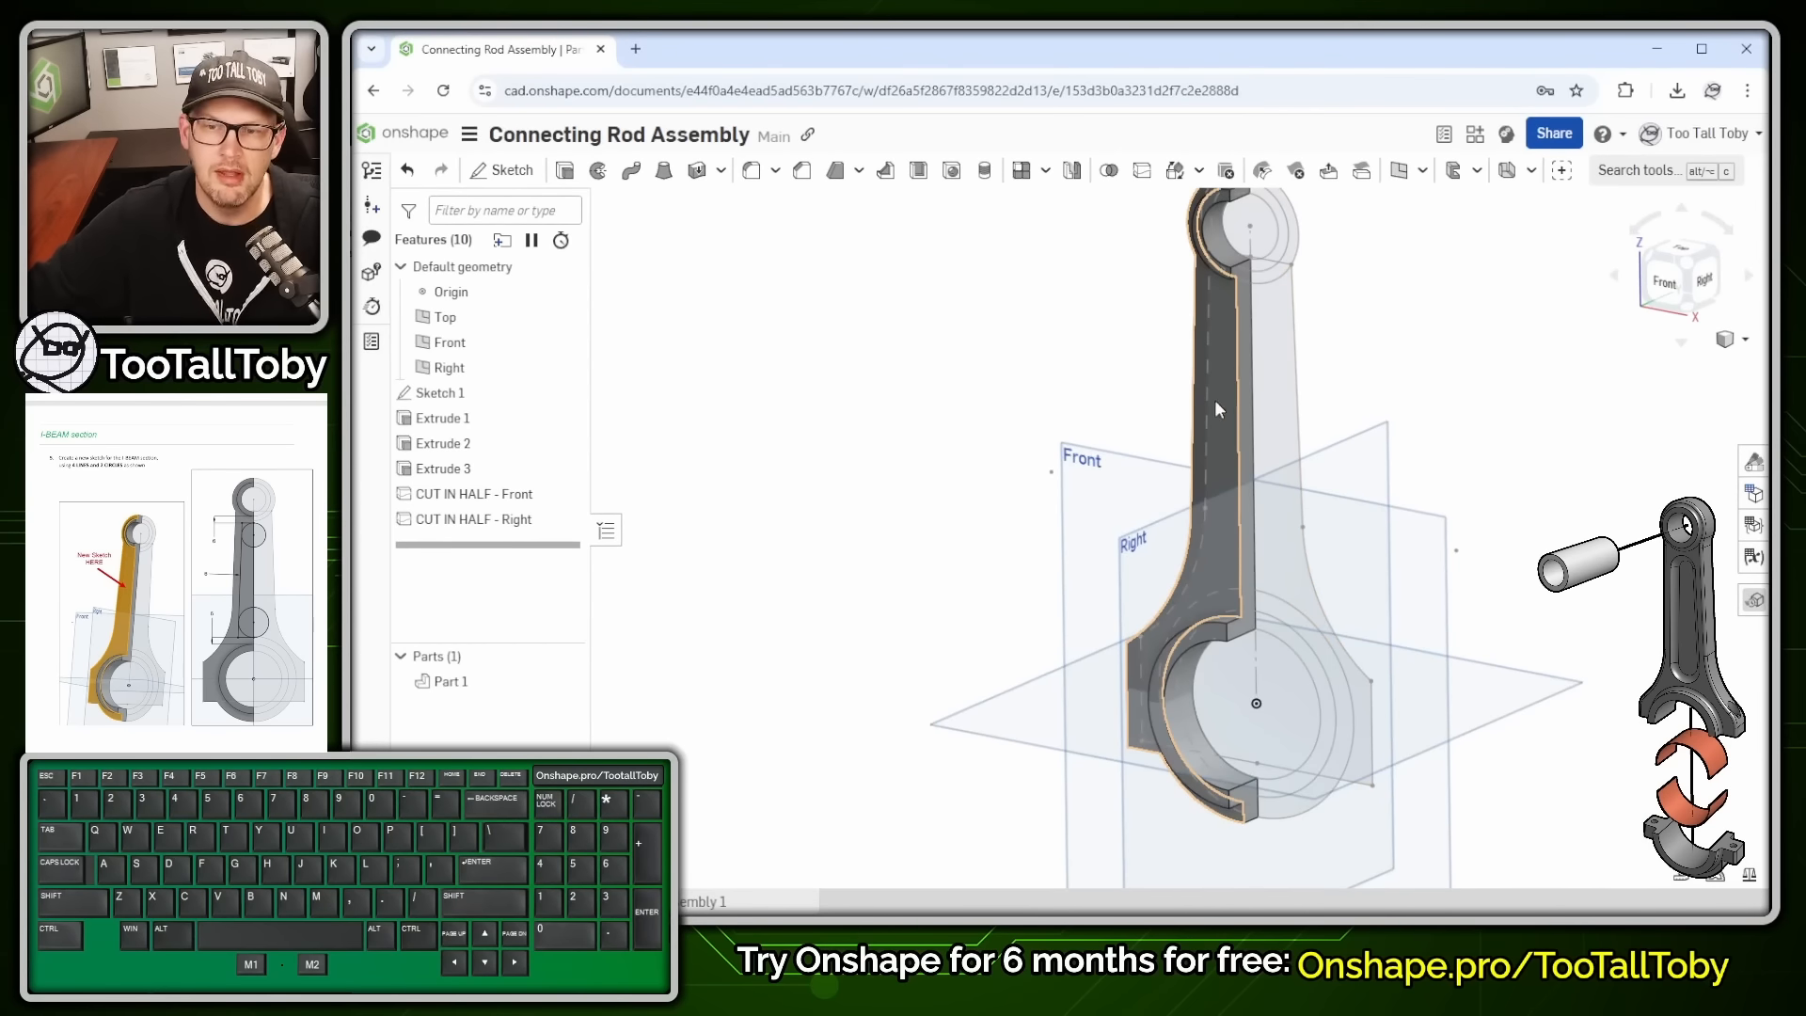
- Start Sketch 2 on the rod's beam face and view it straight on
left_click(1227, 399)
key("s")
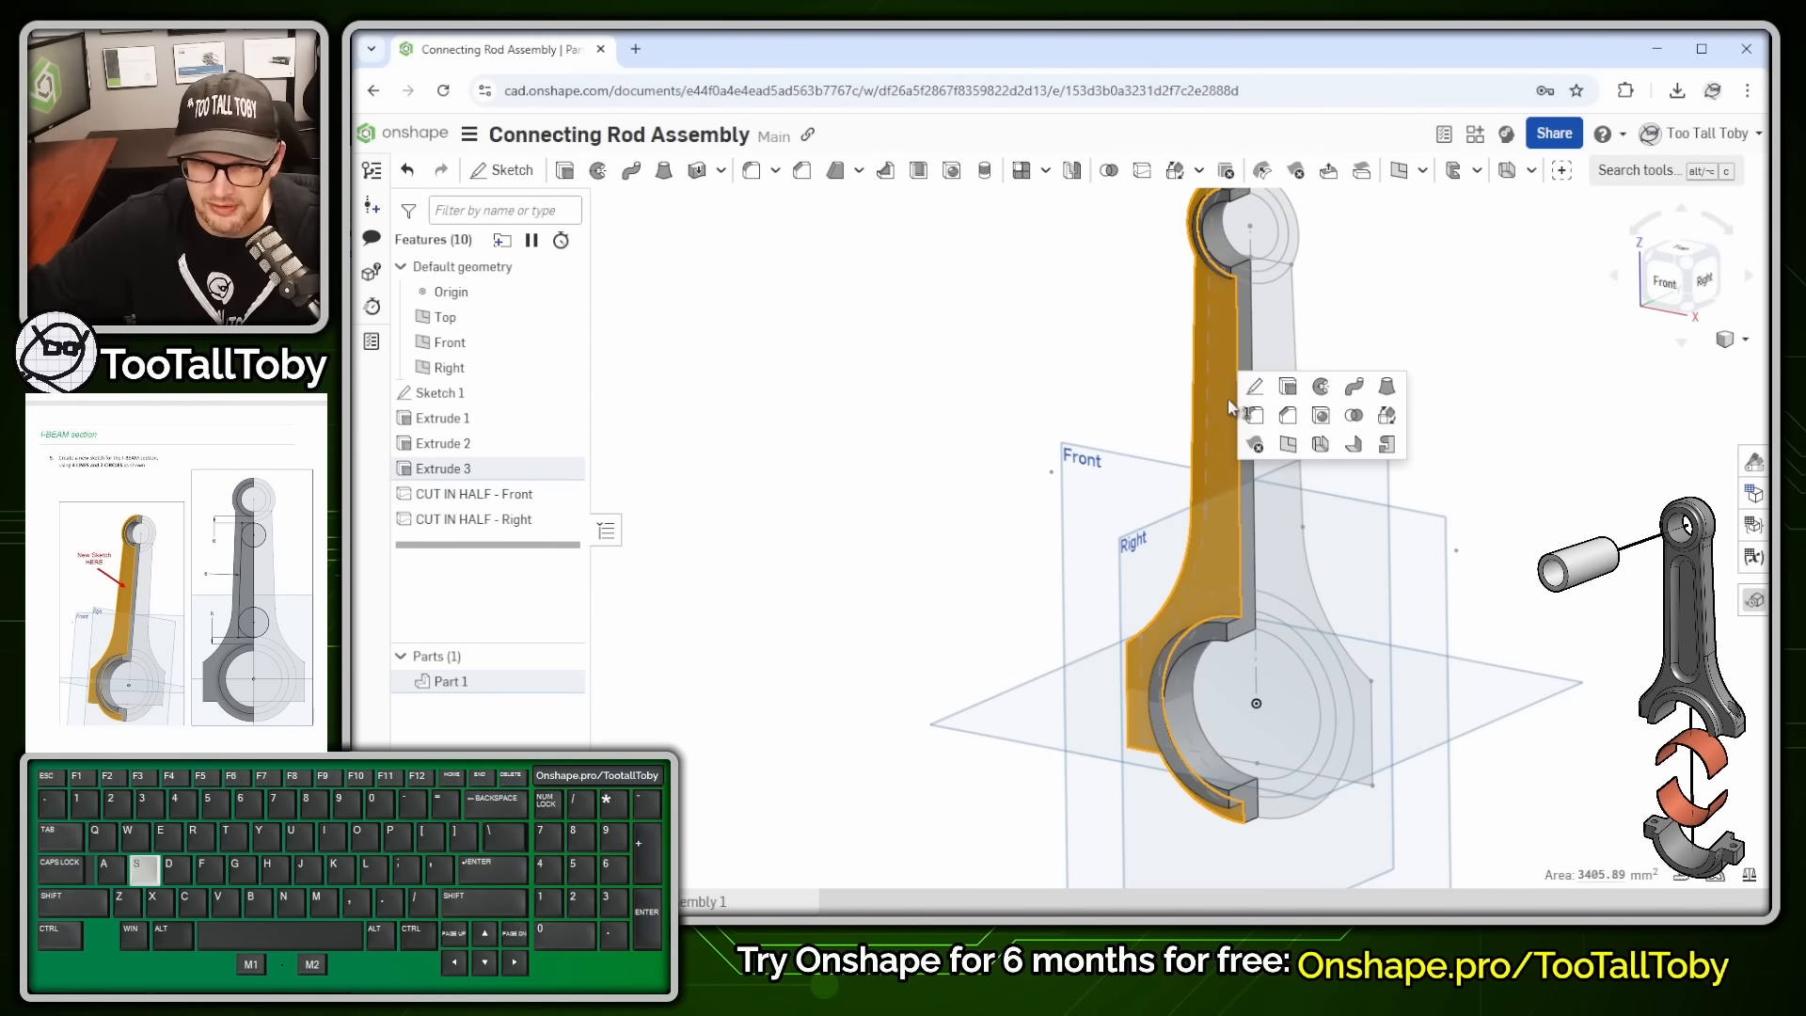
left_click(1256, 390)
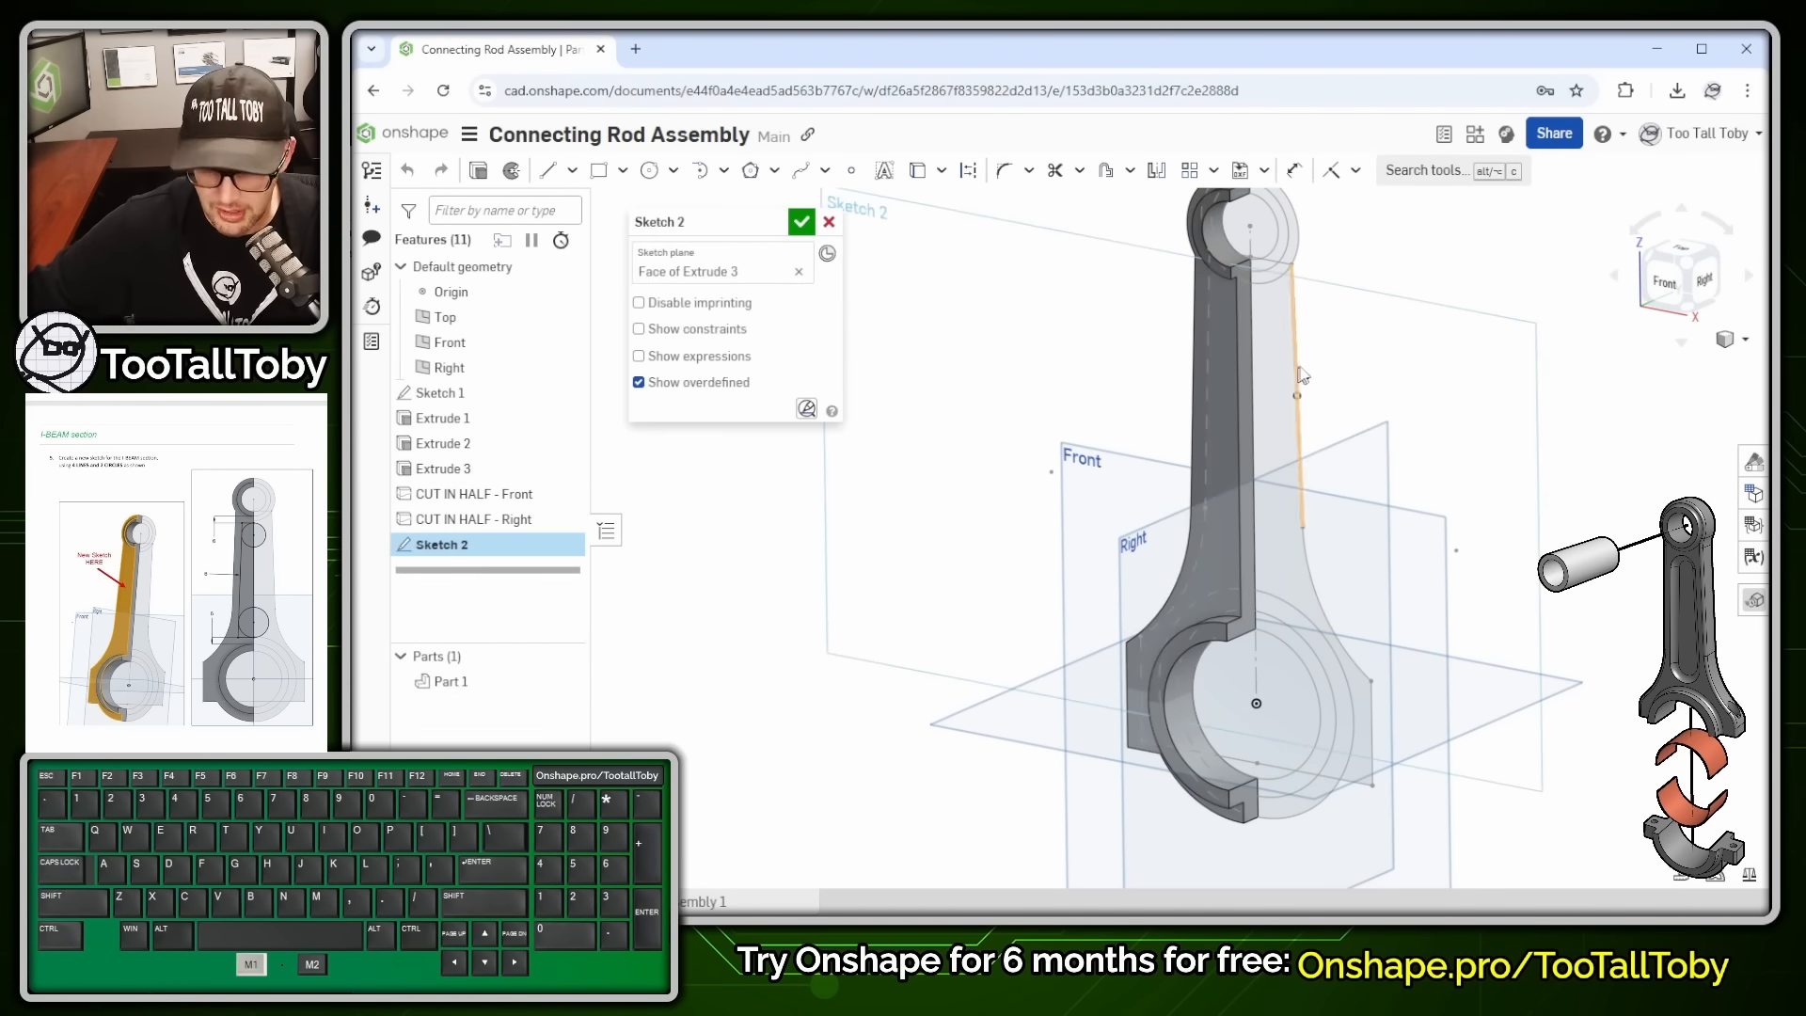
key("n")
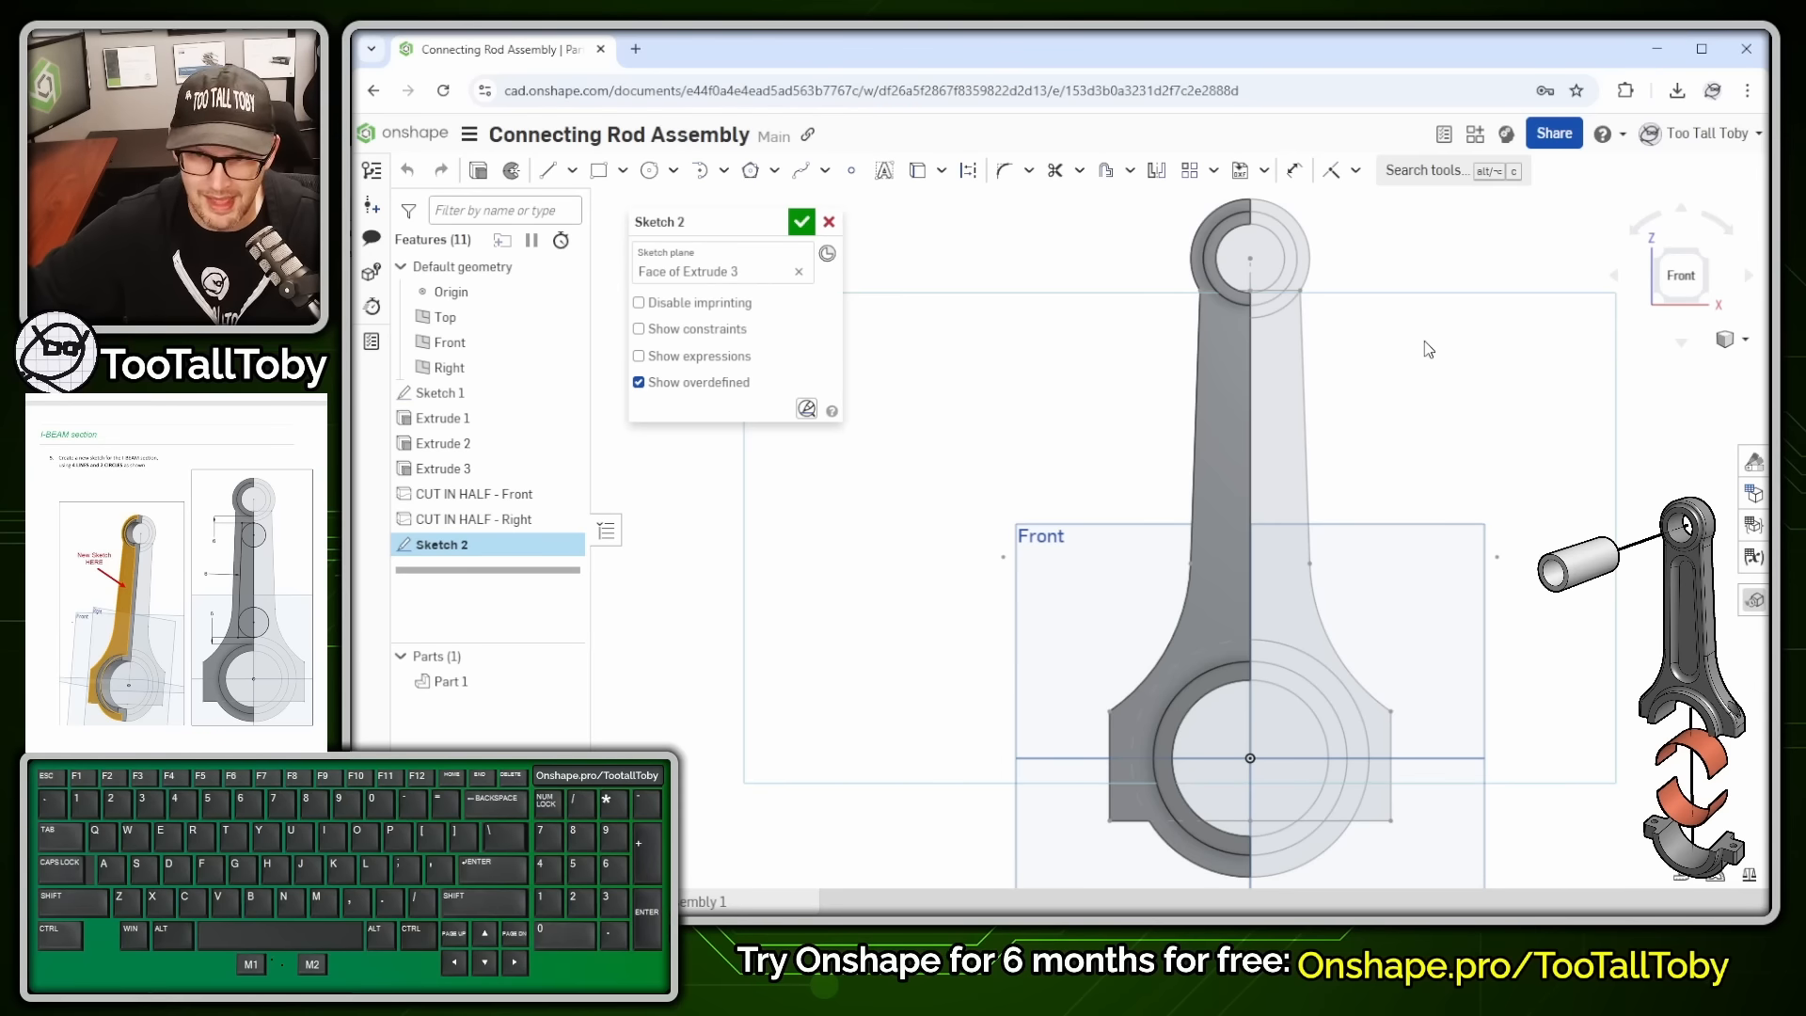
scroll(1211, 342, "up", 5)
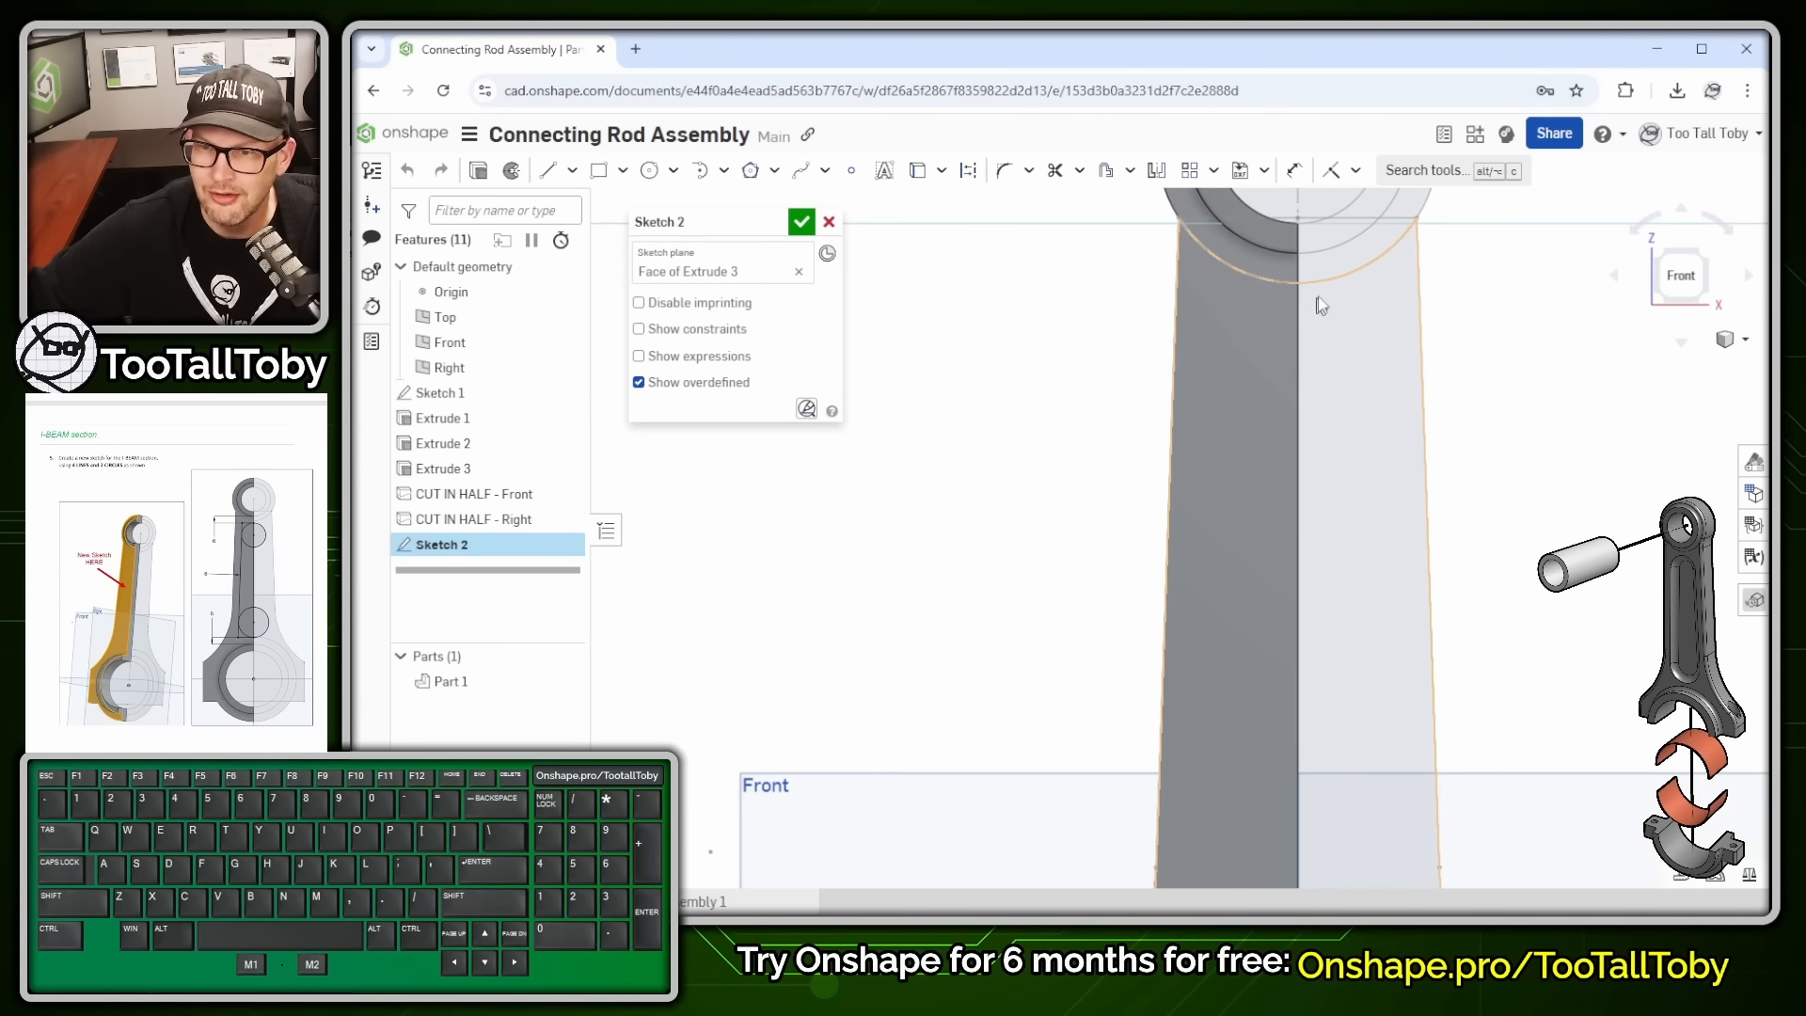
- Draw a closed four-sided line outline down the left half of the shank
key("s")
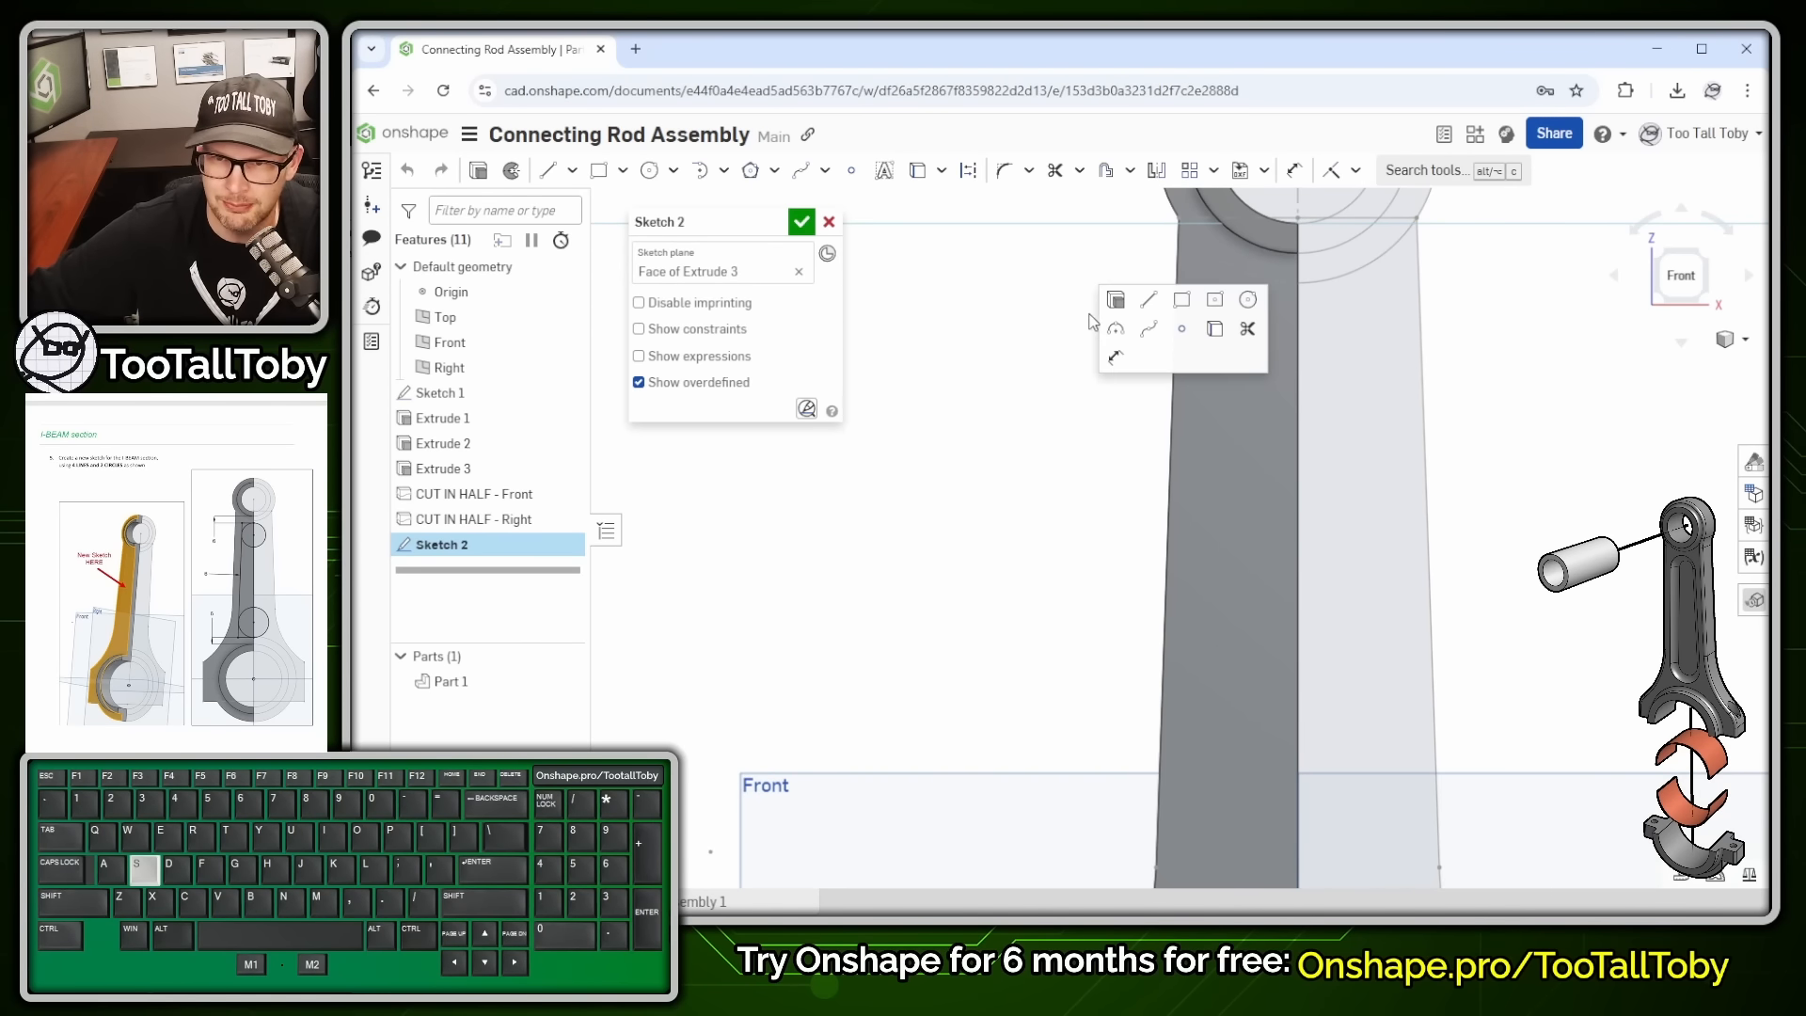
left_click(1146, 311)
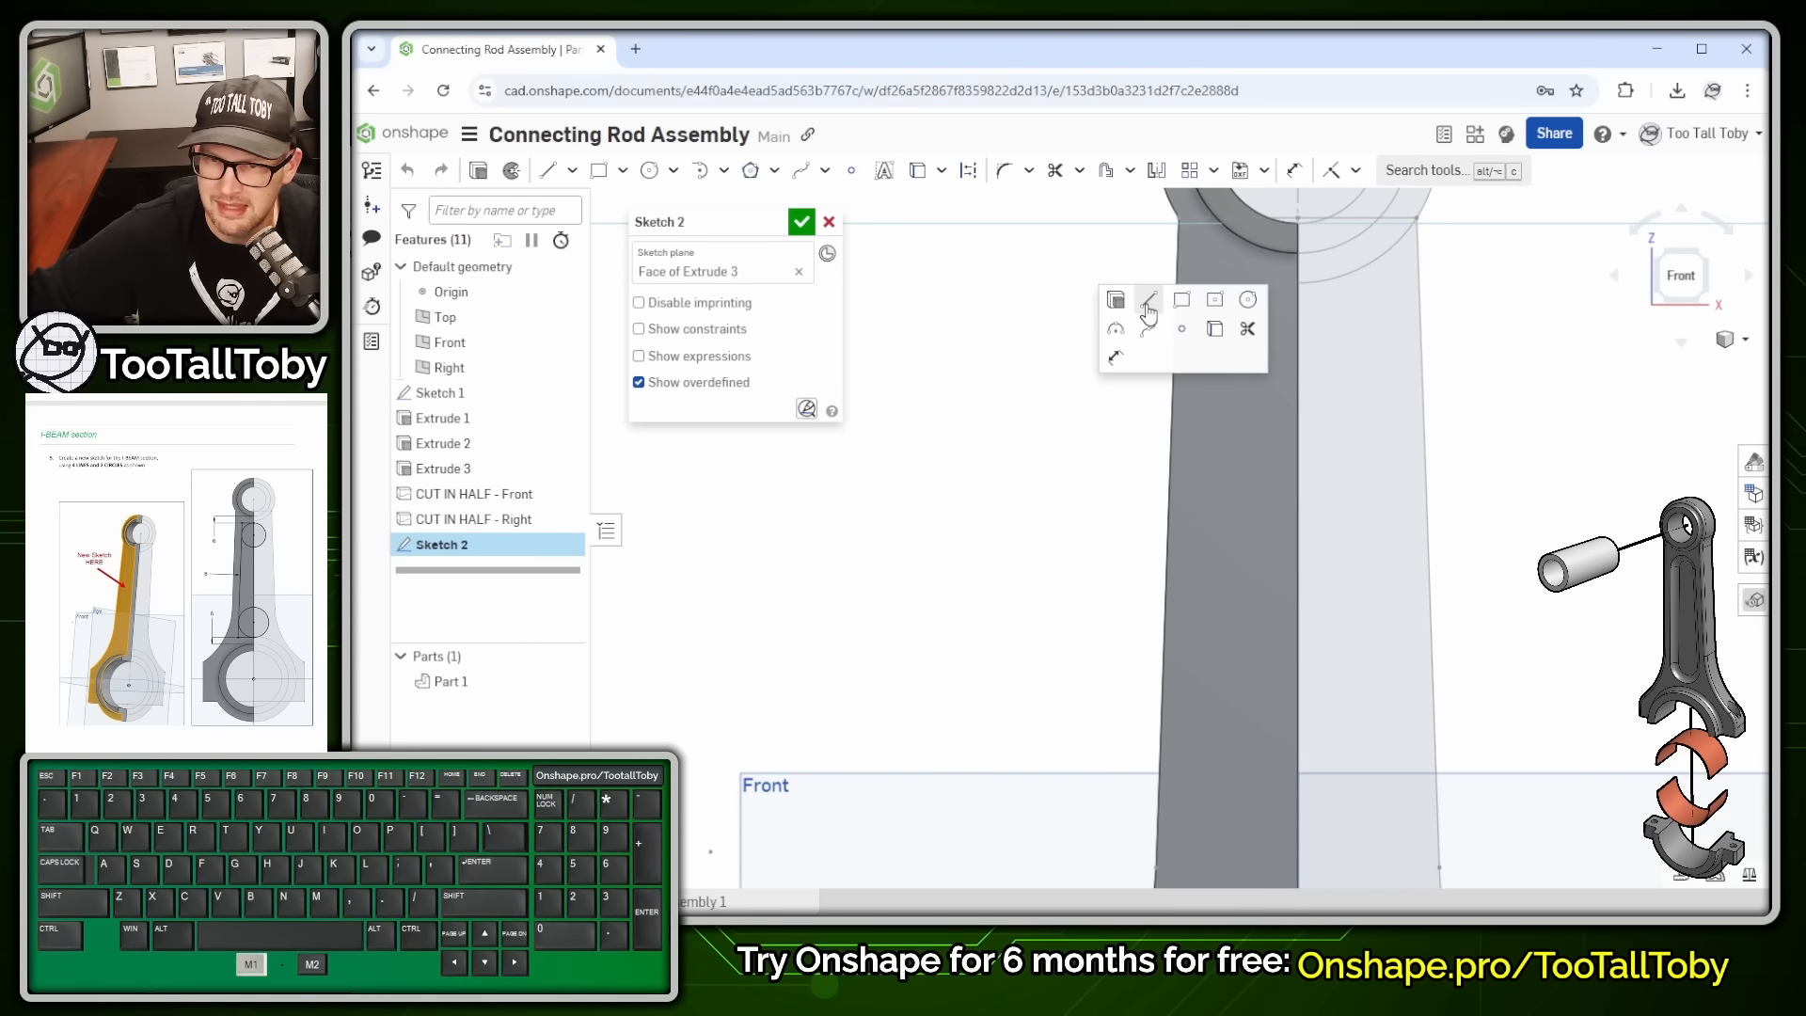
left_click(1298, 368)
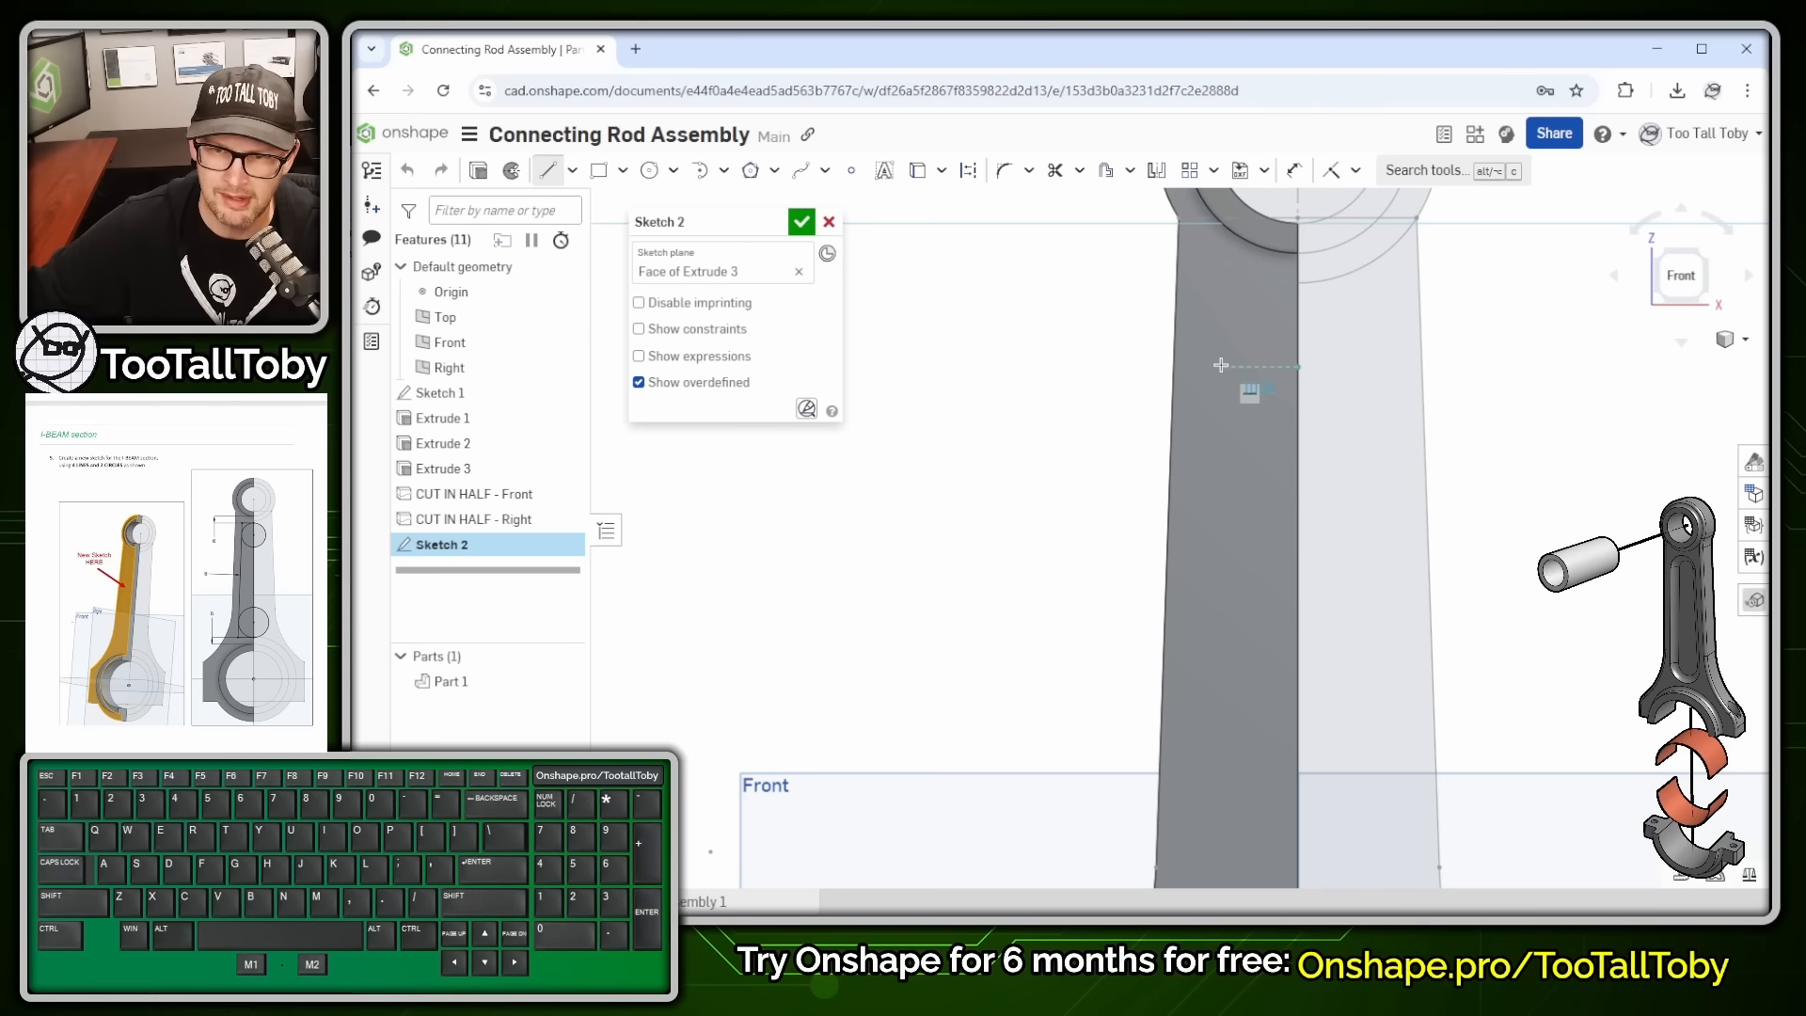
left_click(1221, 366)
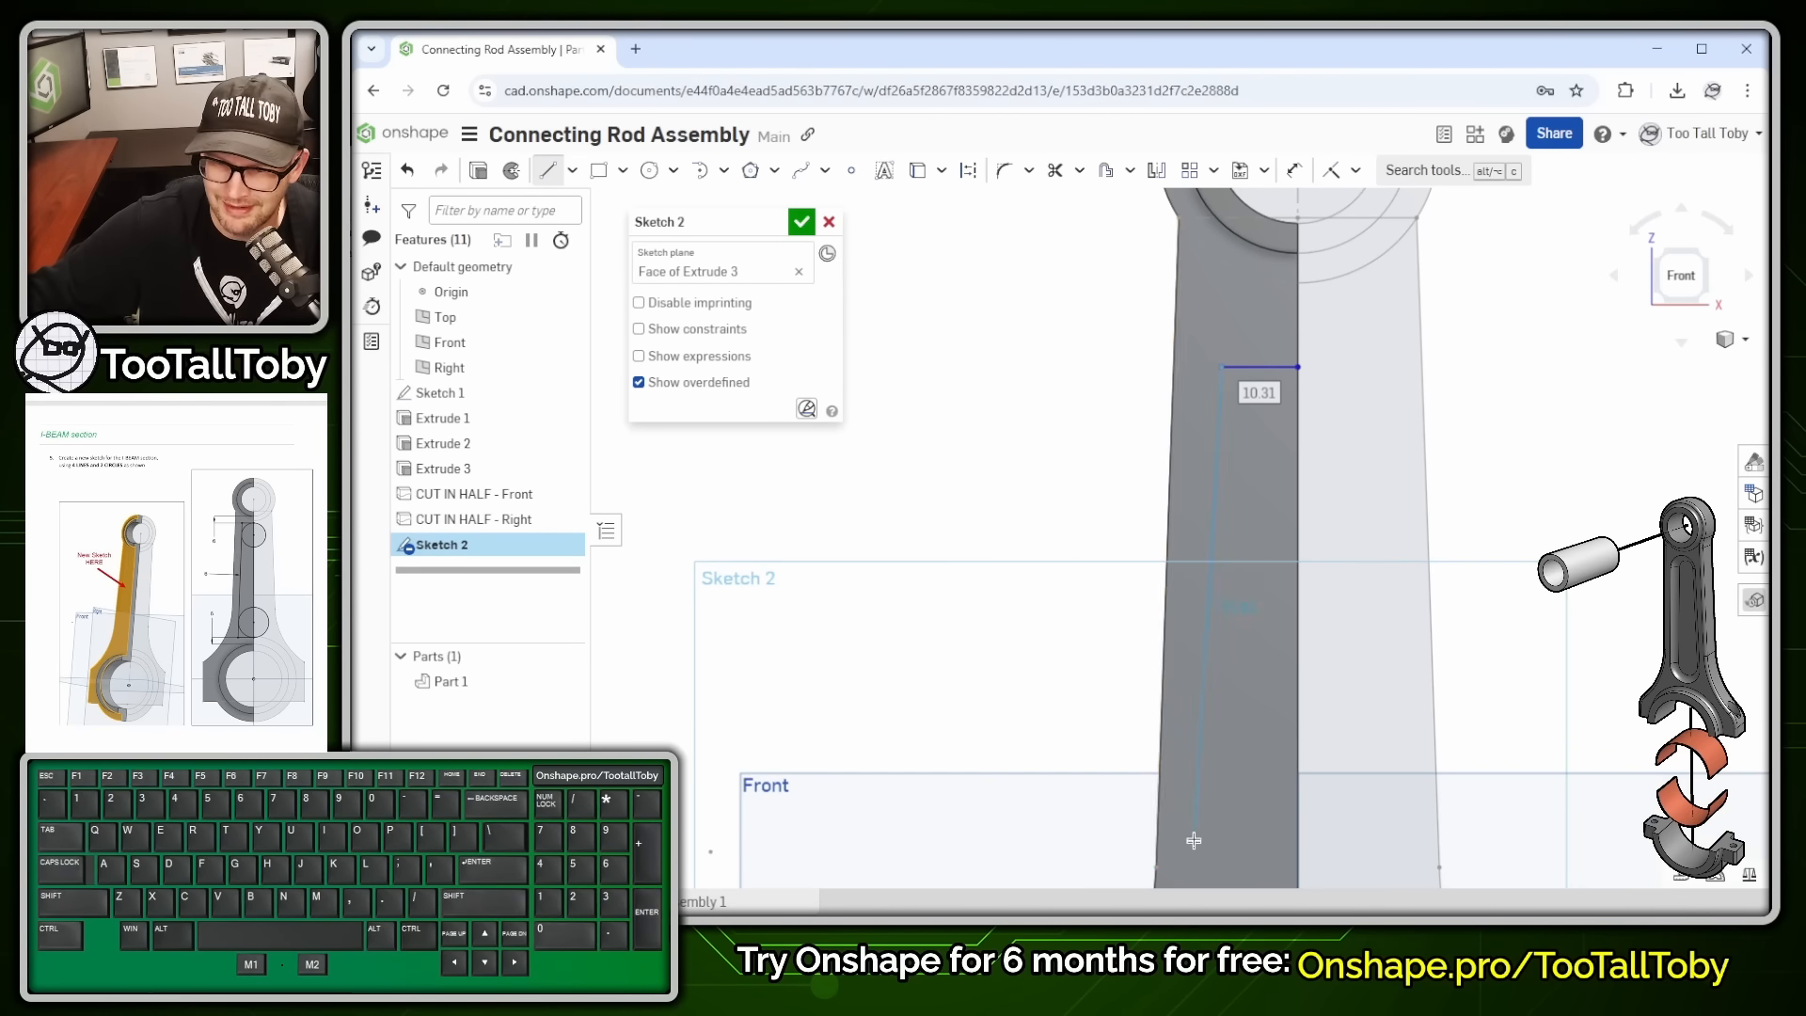
left_click(1205, 809)
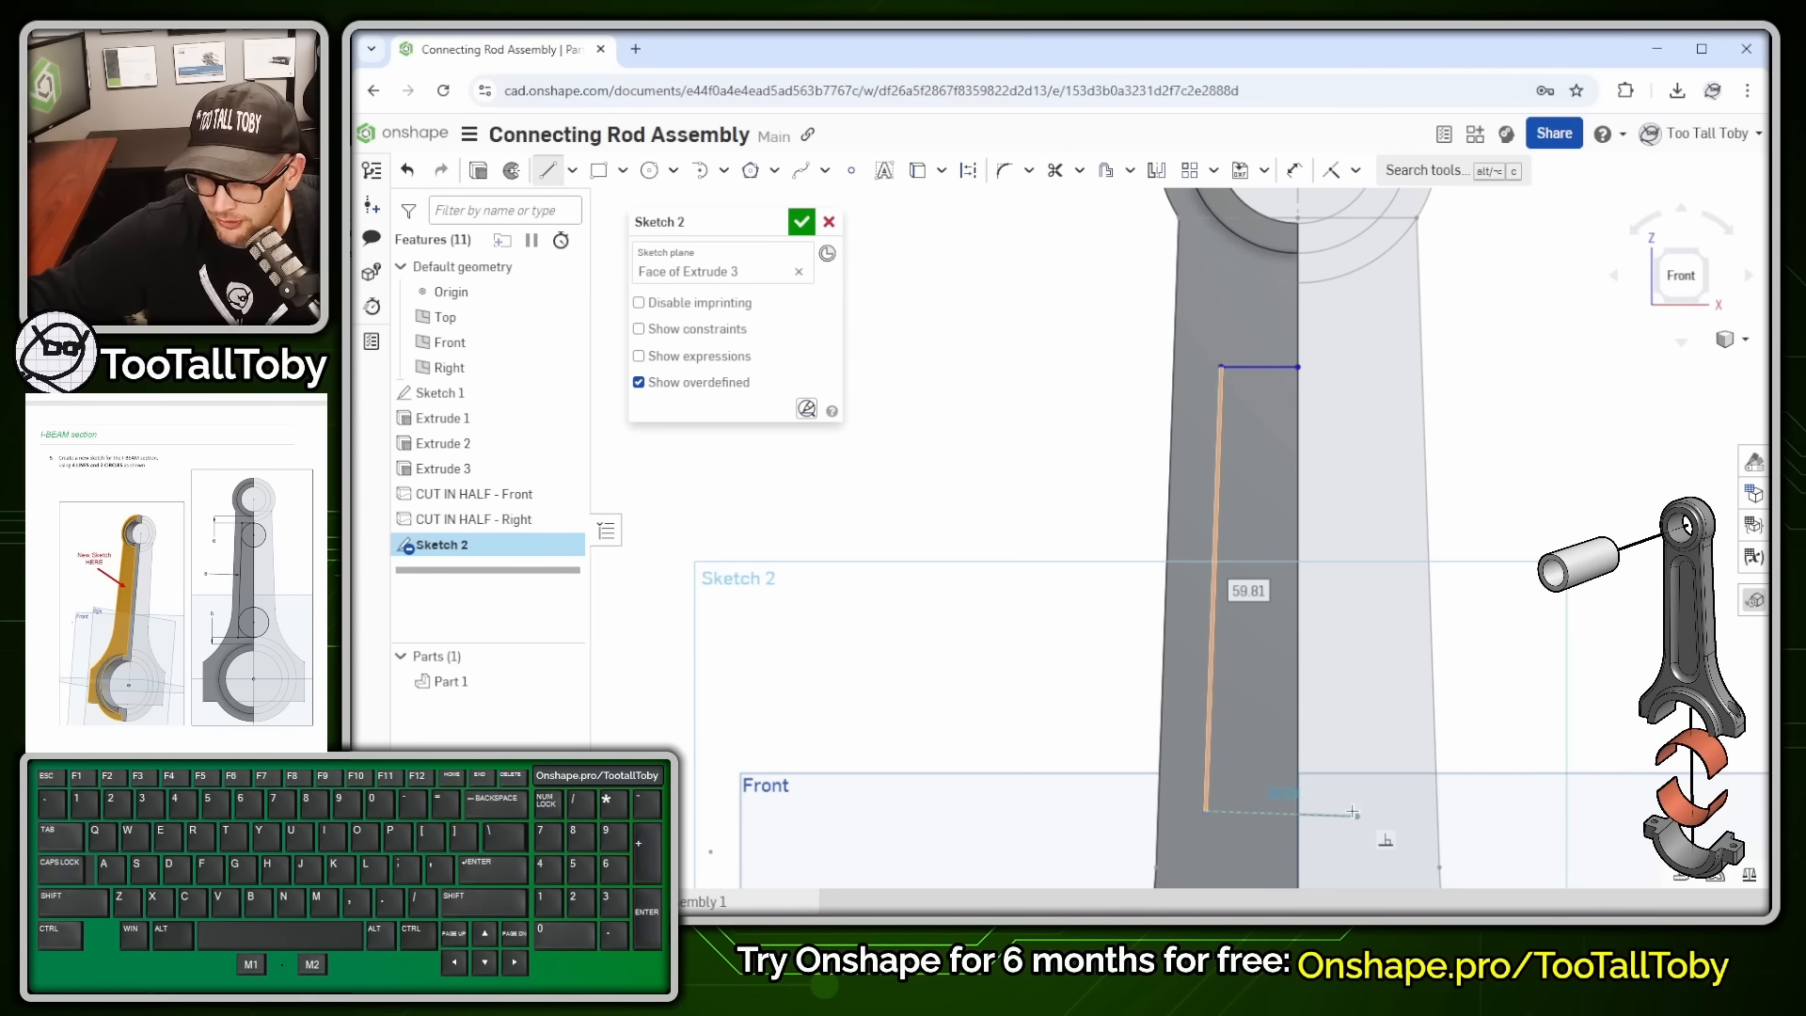
left_click(1296, 806)
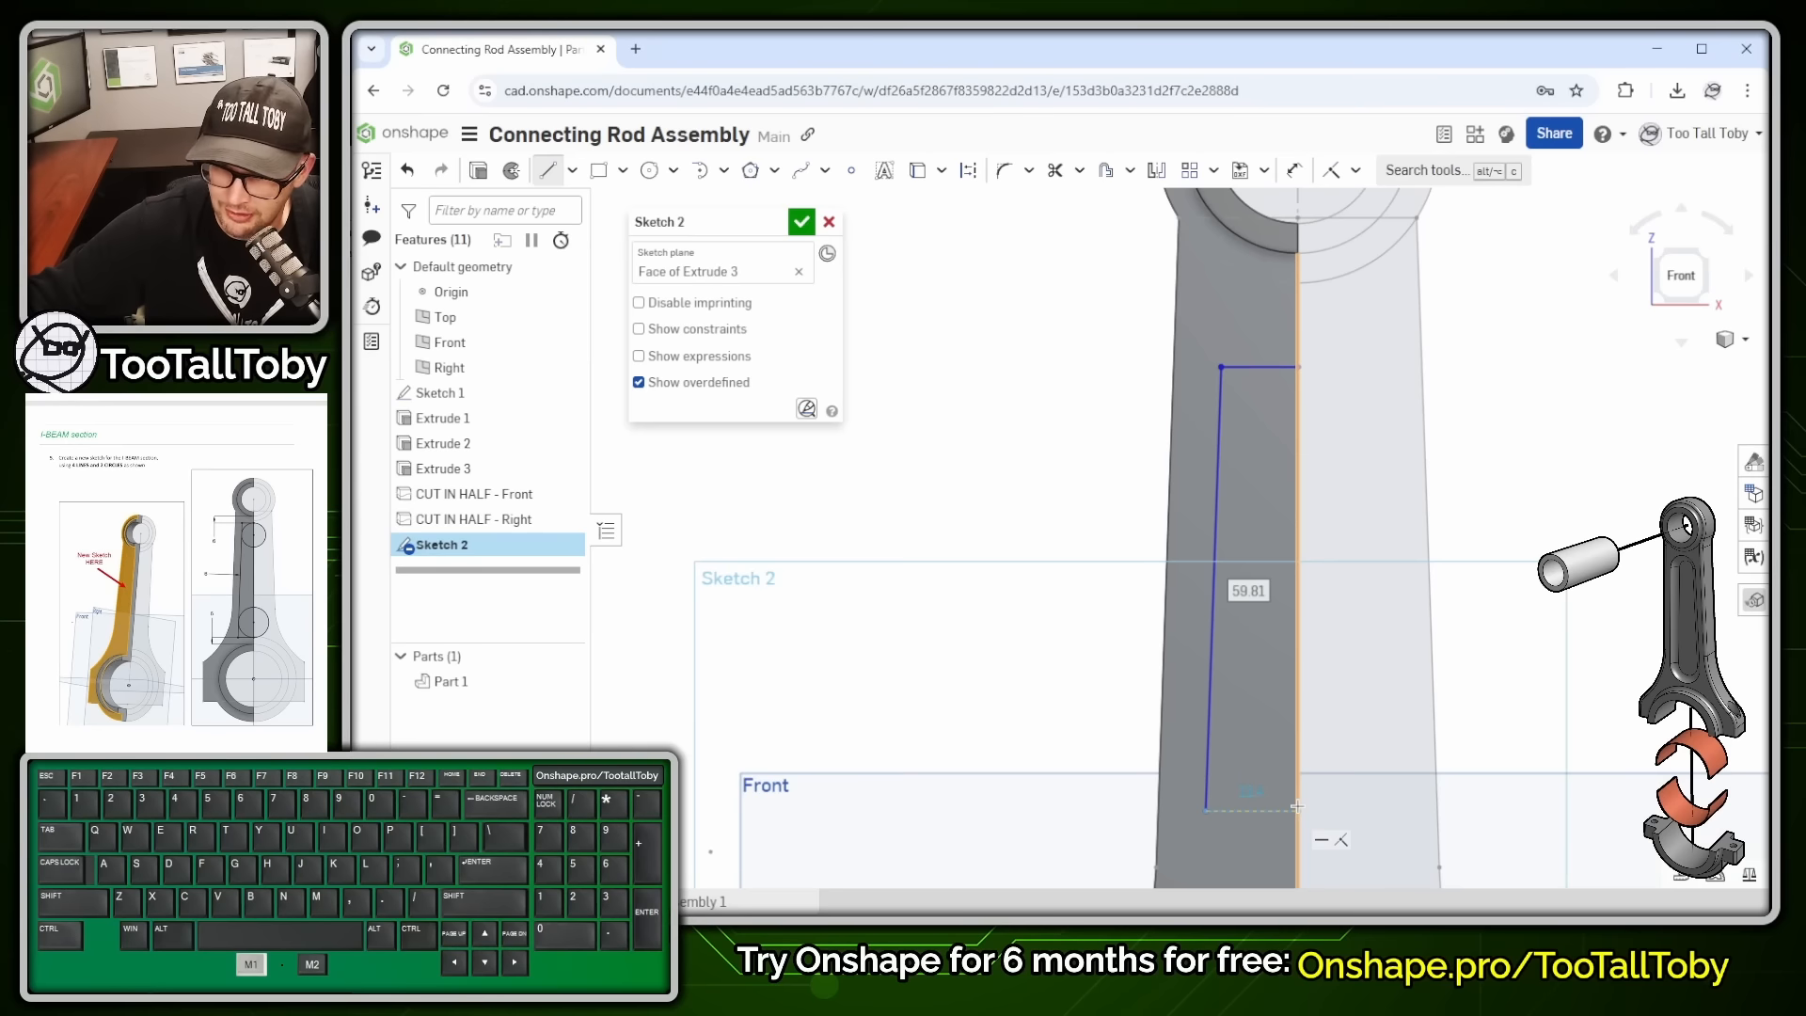
left_click(1298, 366)
left_click(1298, 367)
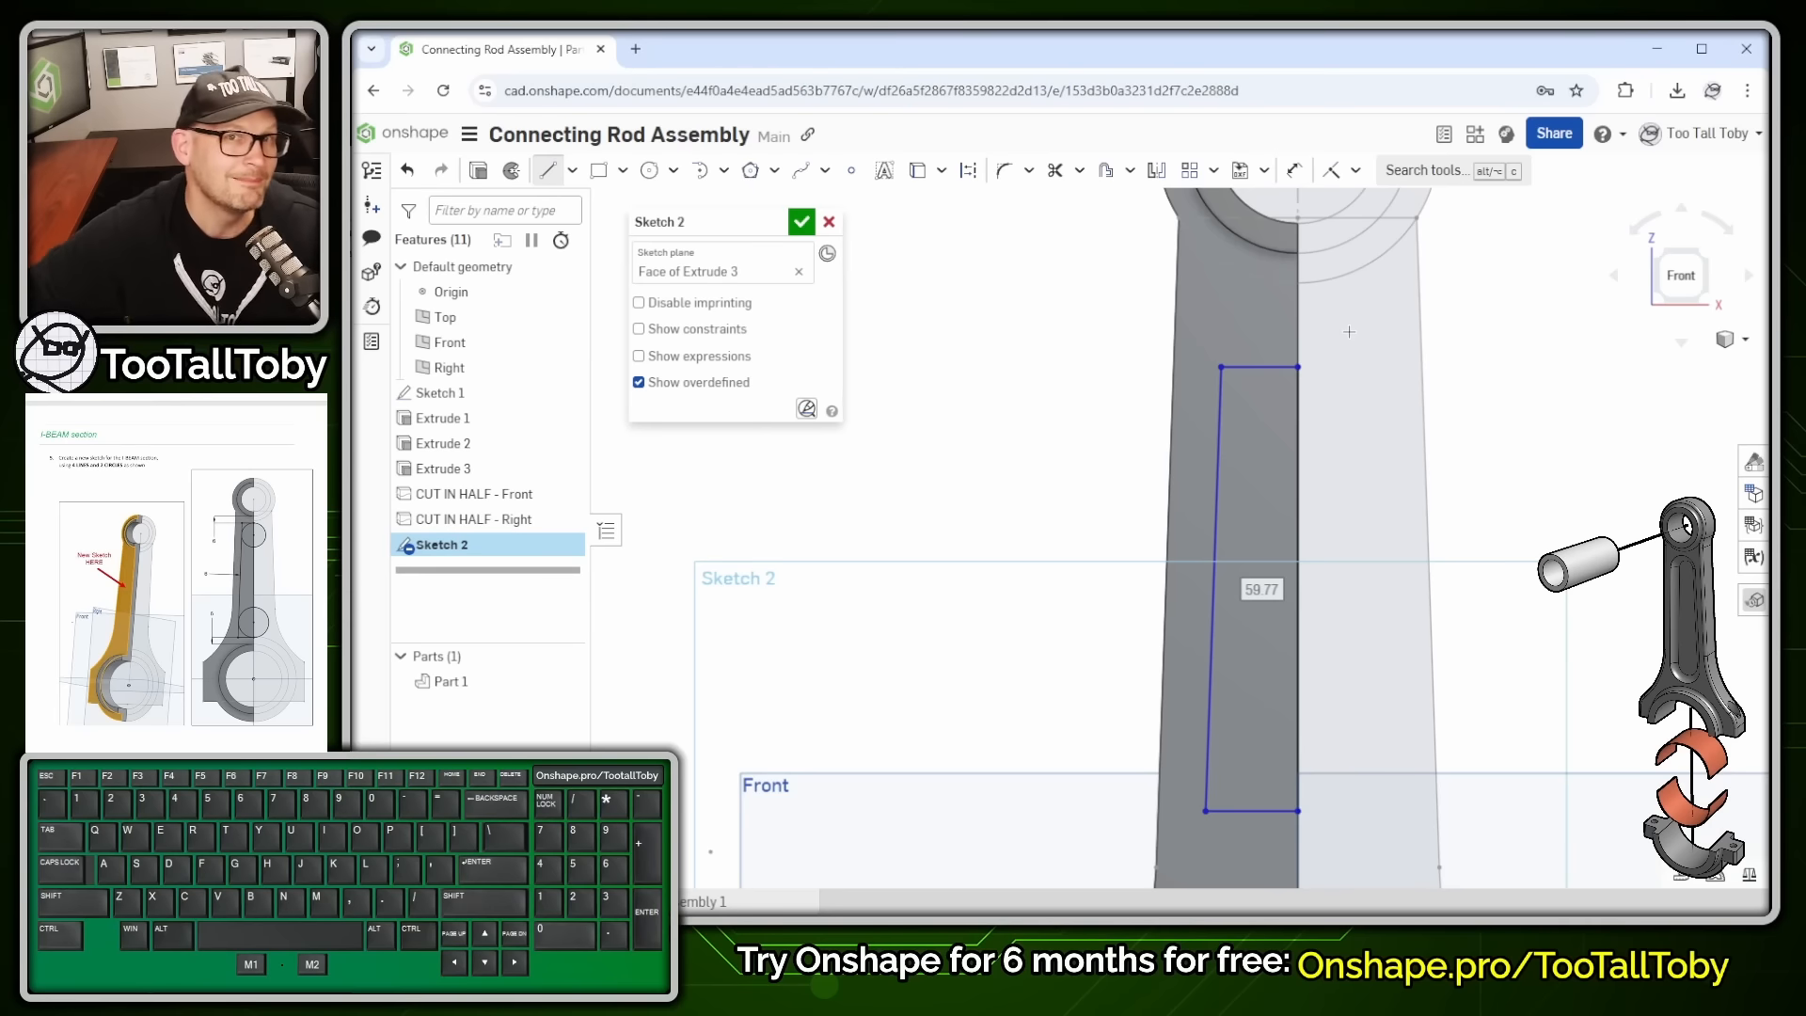
key("Escape")
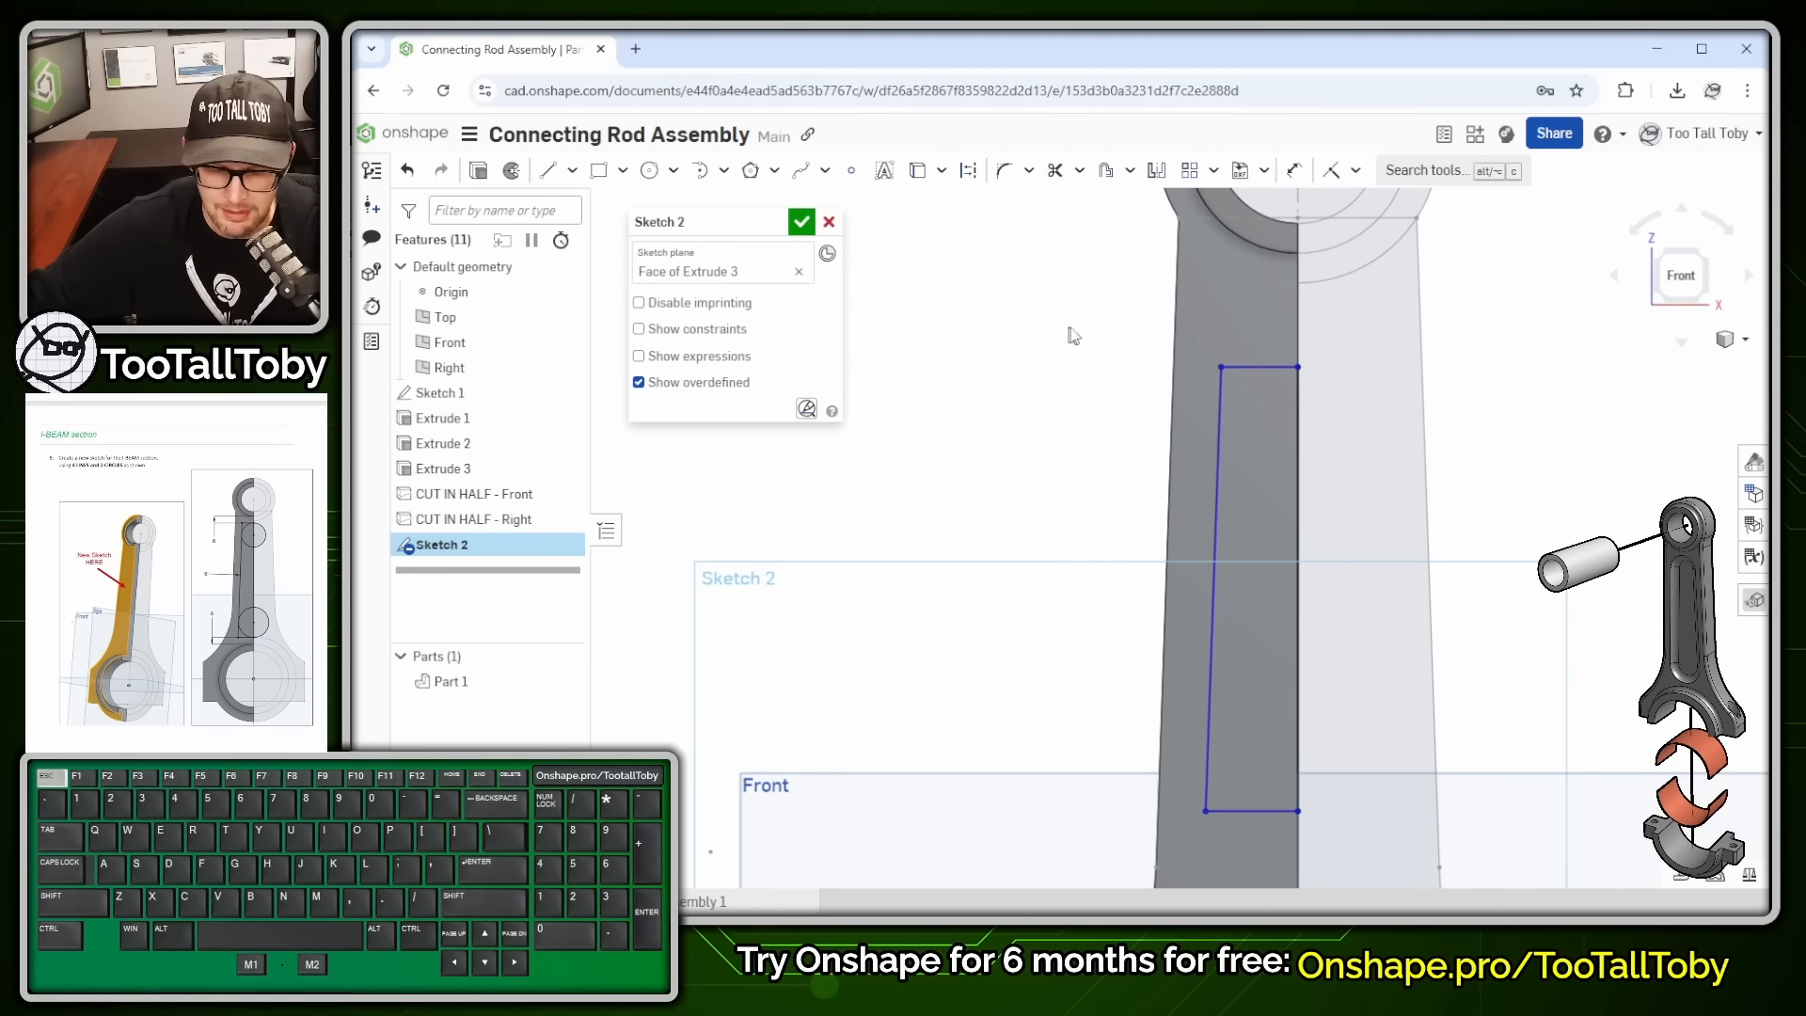
- Dimension the outline's top edge 6 mm from the small-end arc and inner line 6 mm in
key("s")
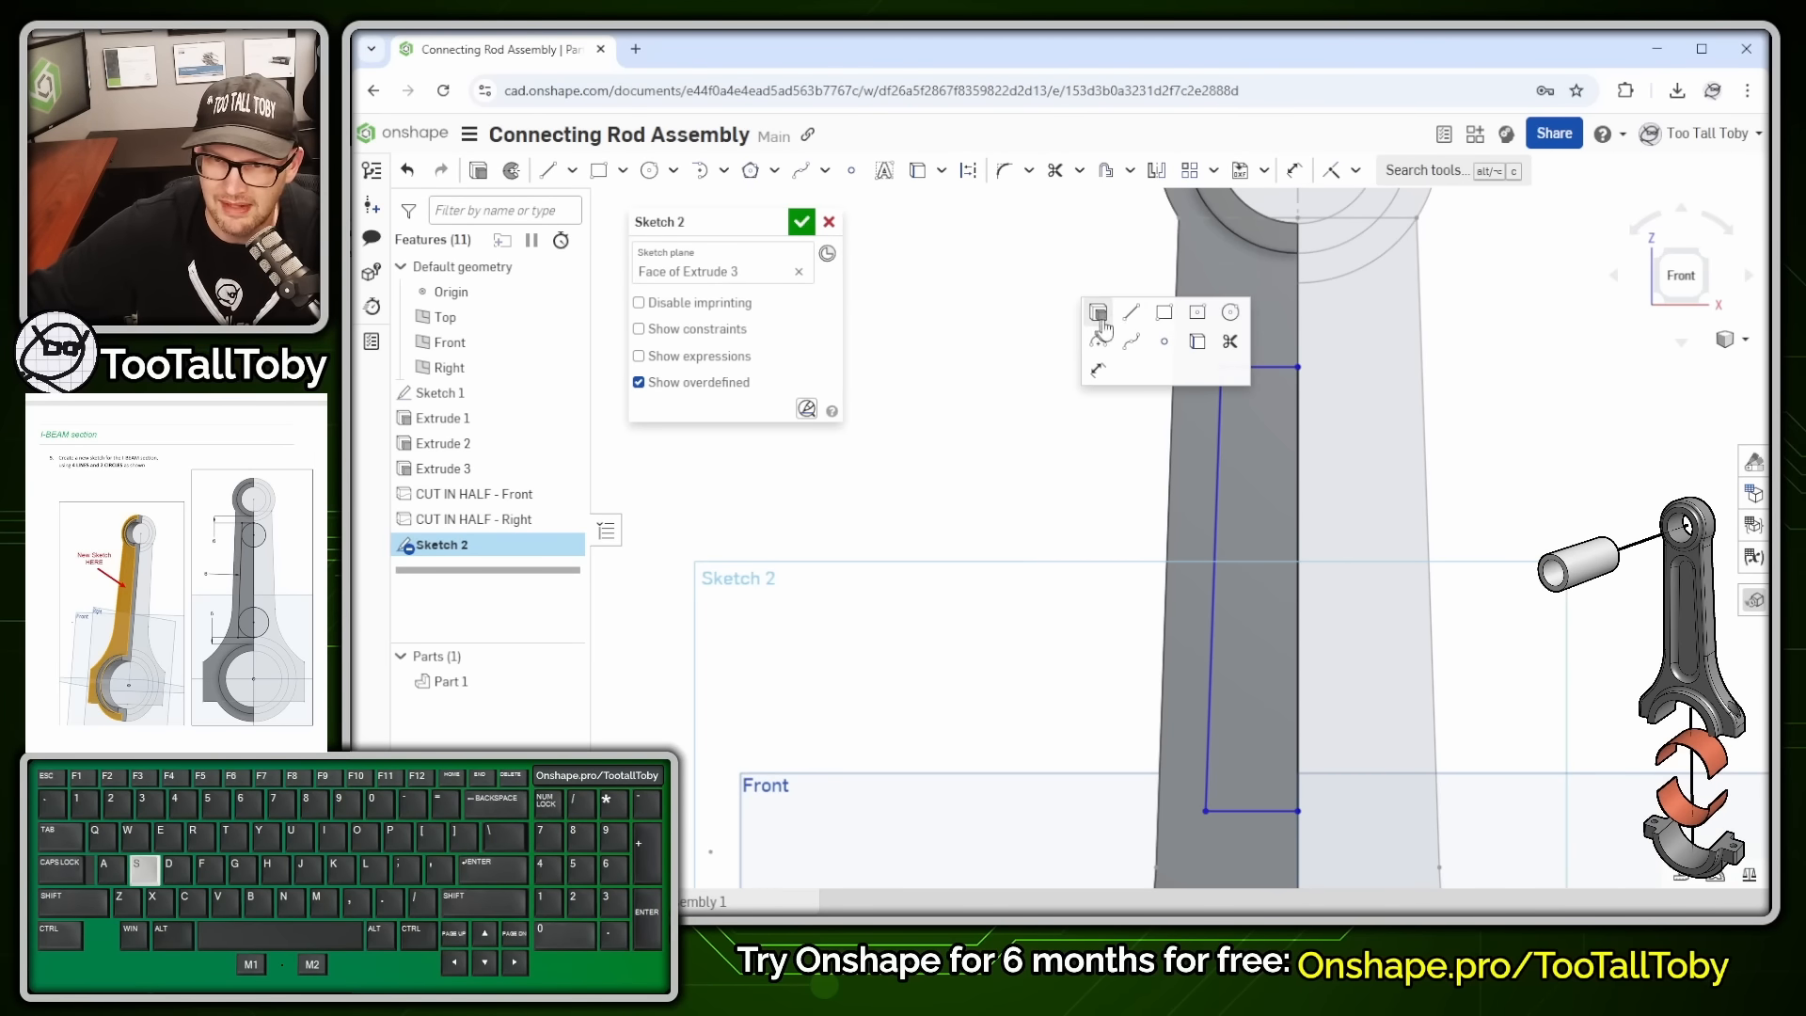
left_click(1096, 372)
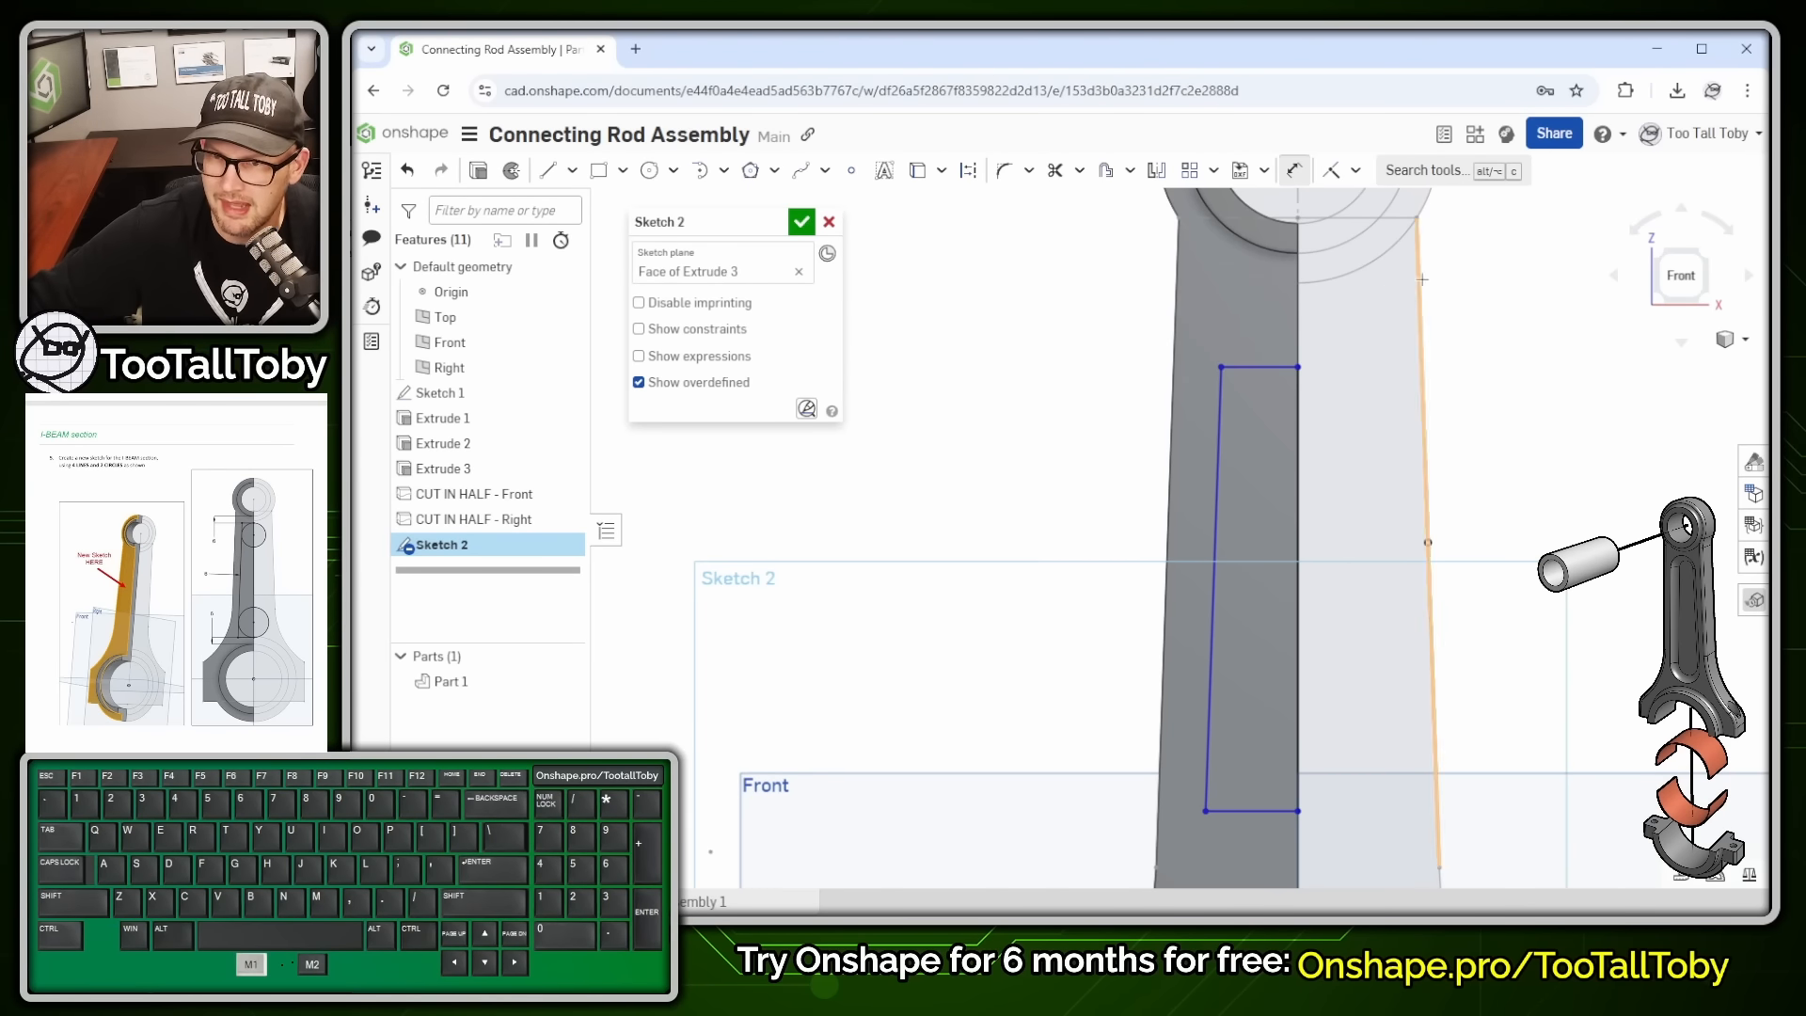
left_click(1304, 251)
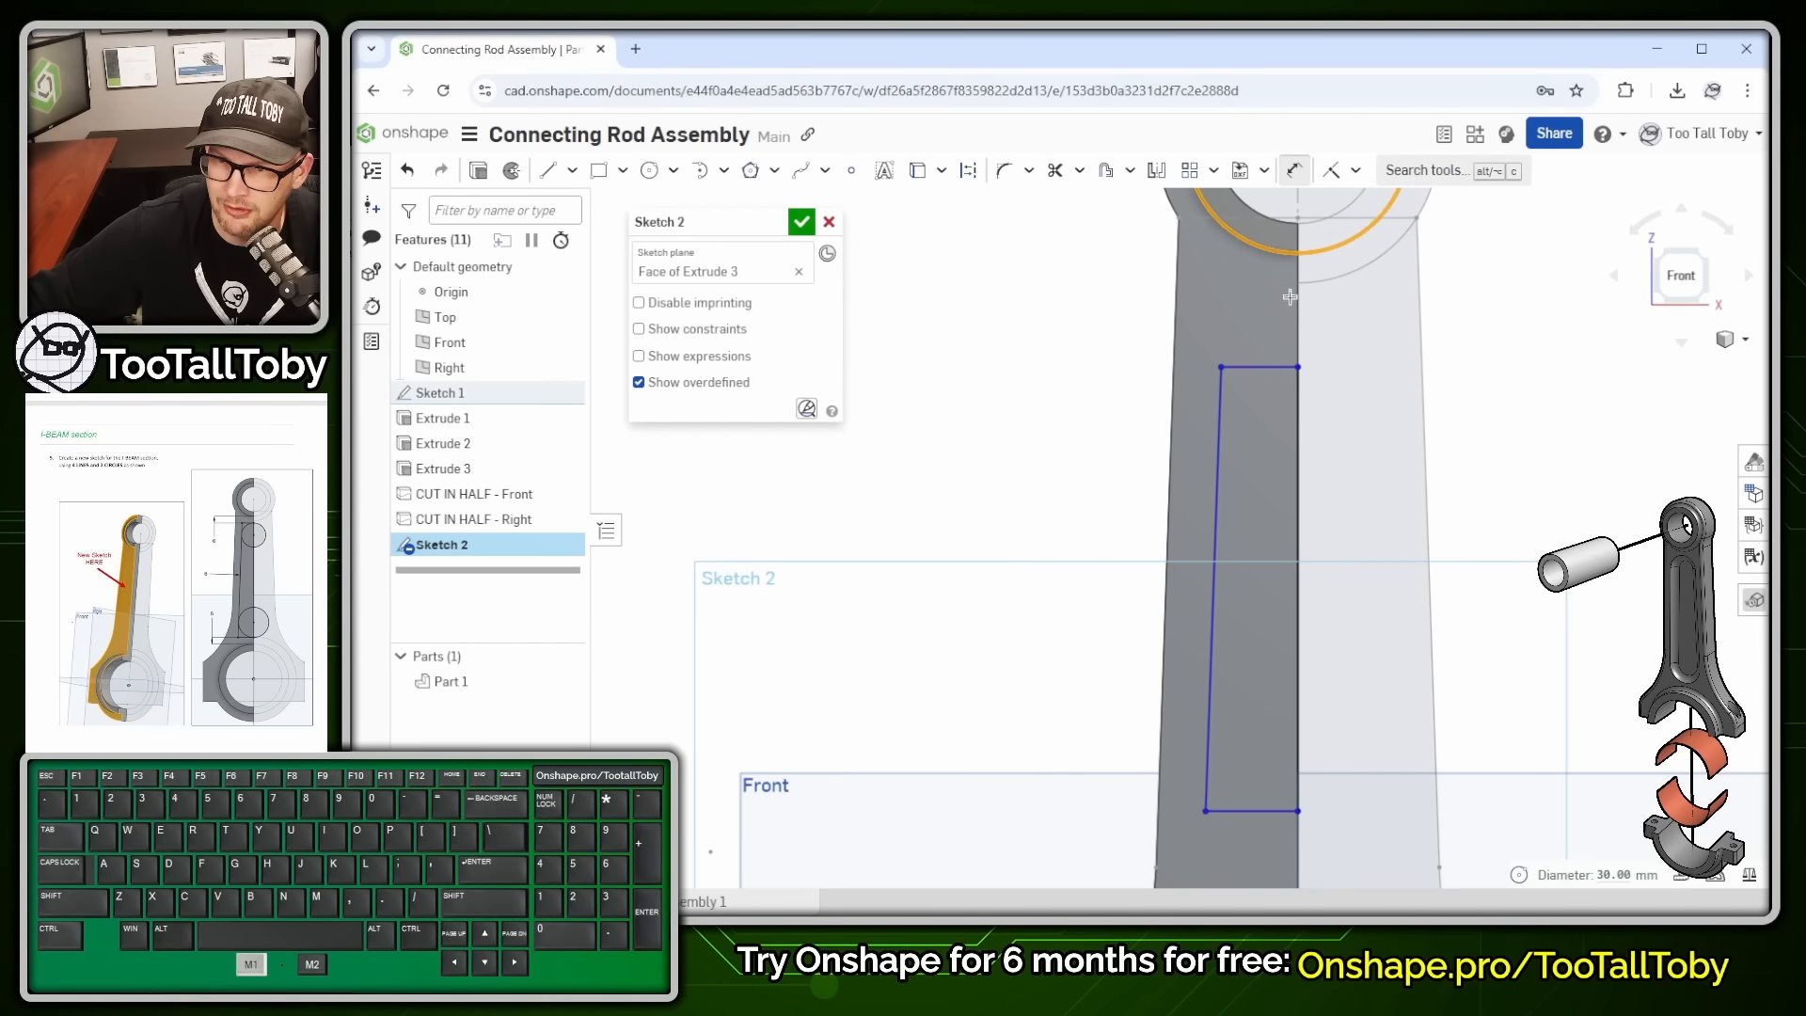
left_click(1261, 367)
left_click(1096, 295)
type("6")
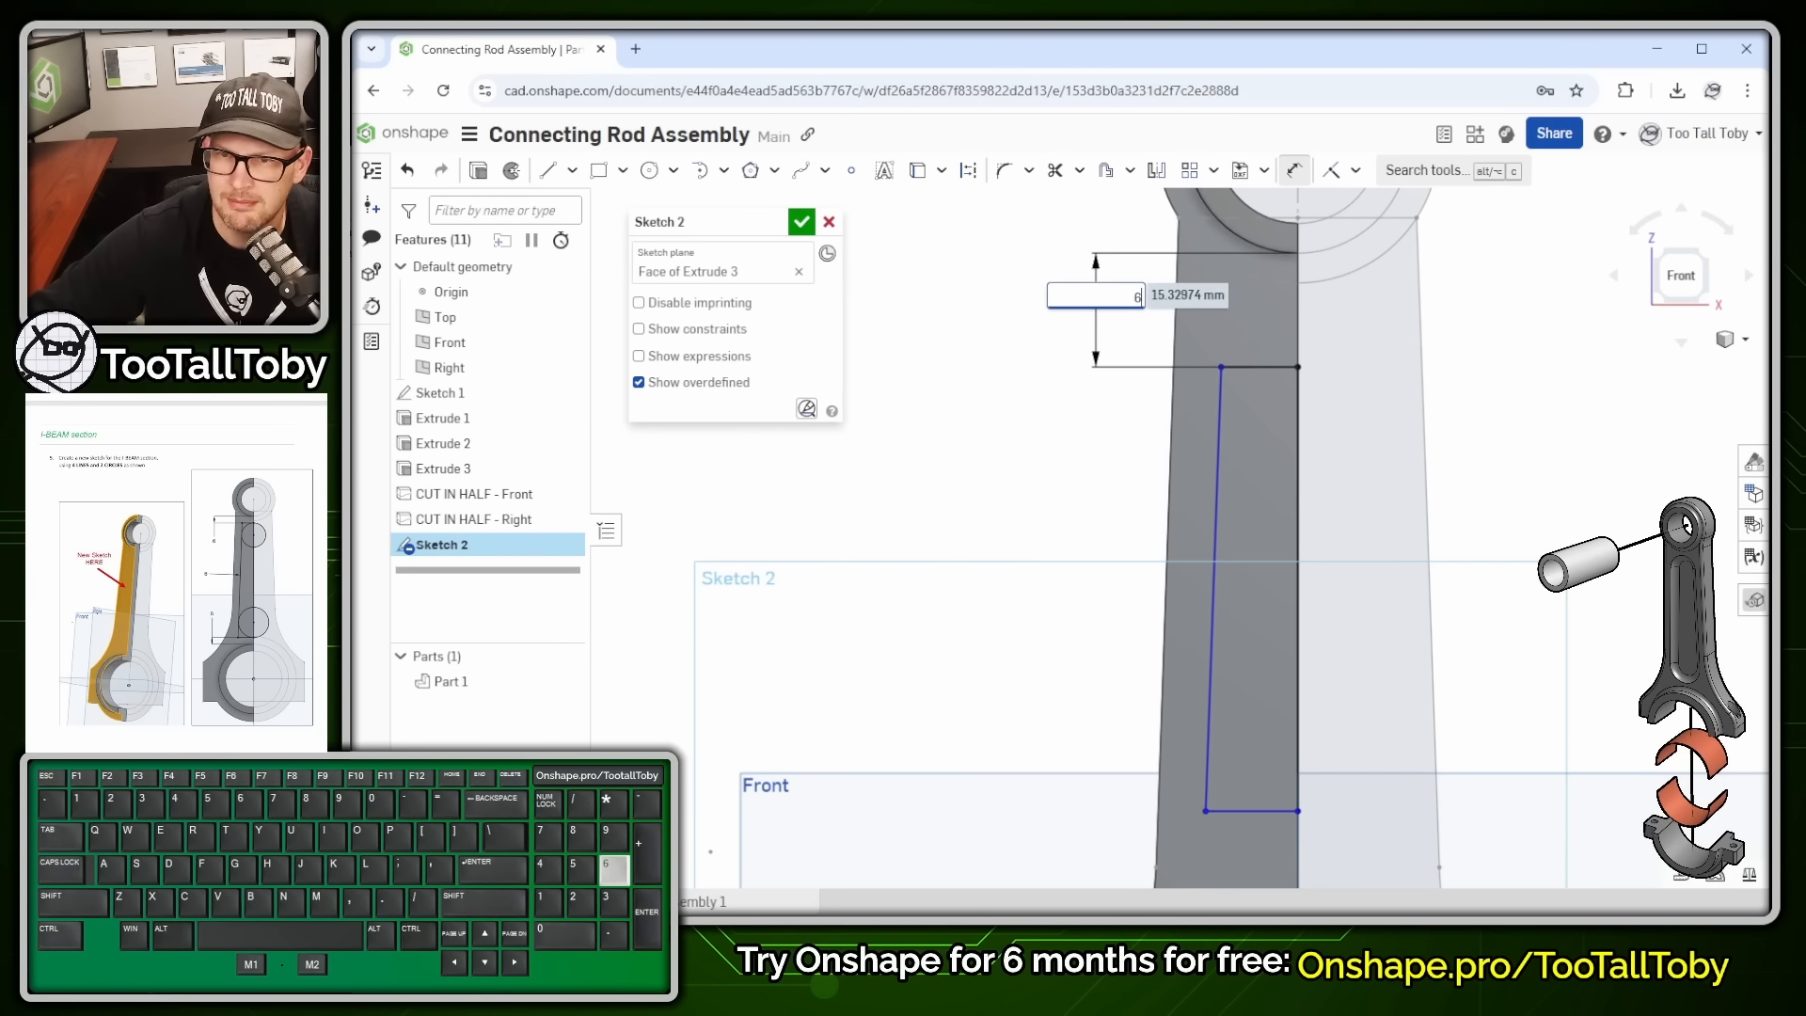
key("Return")
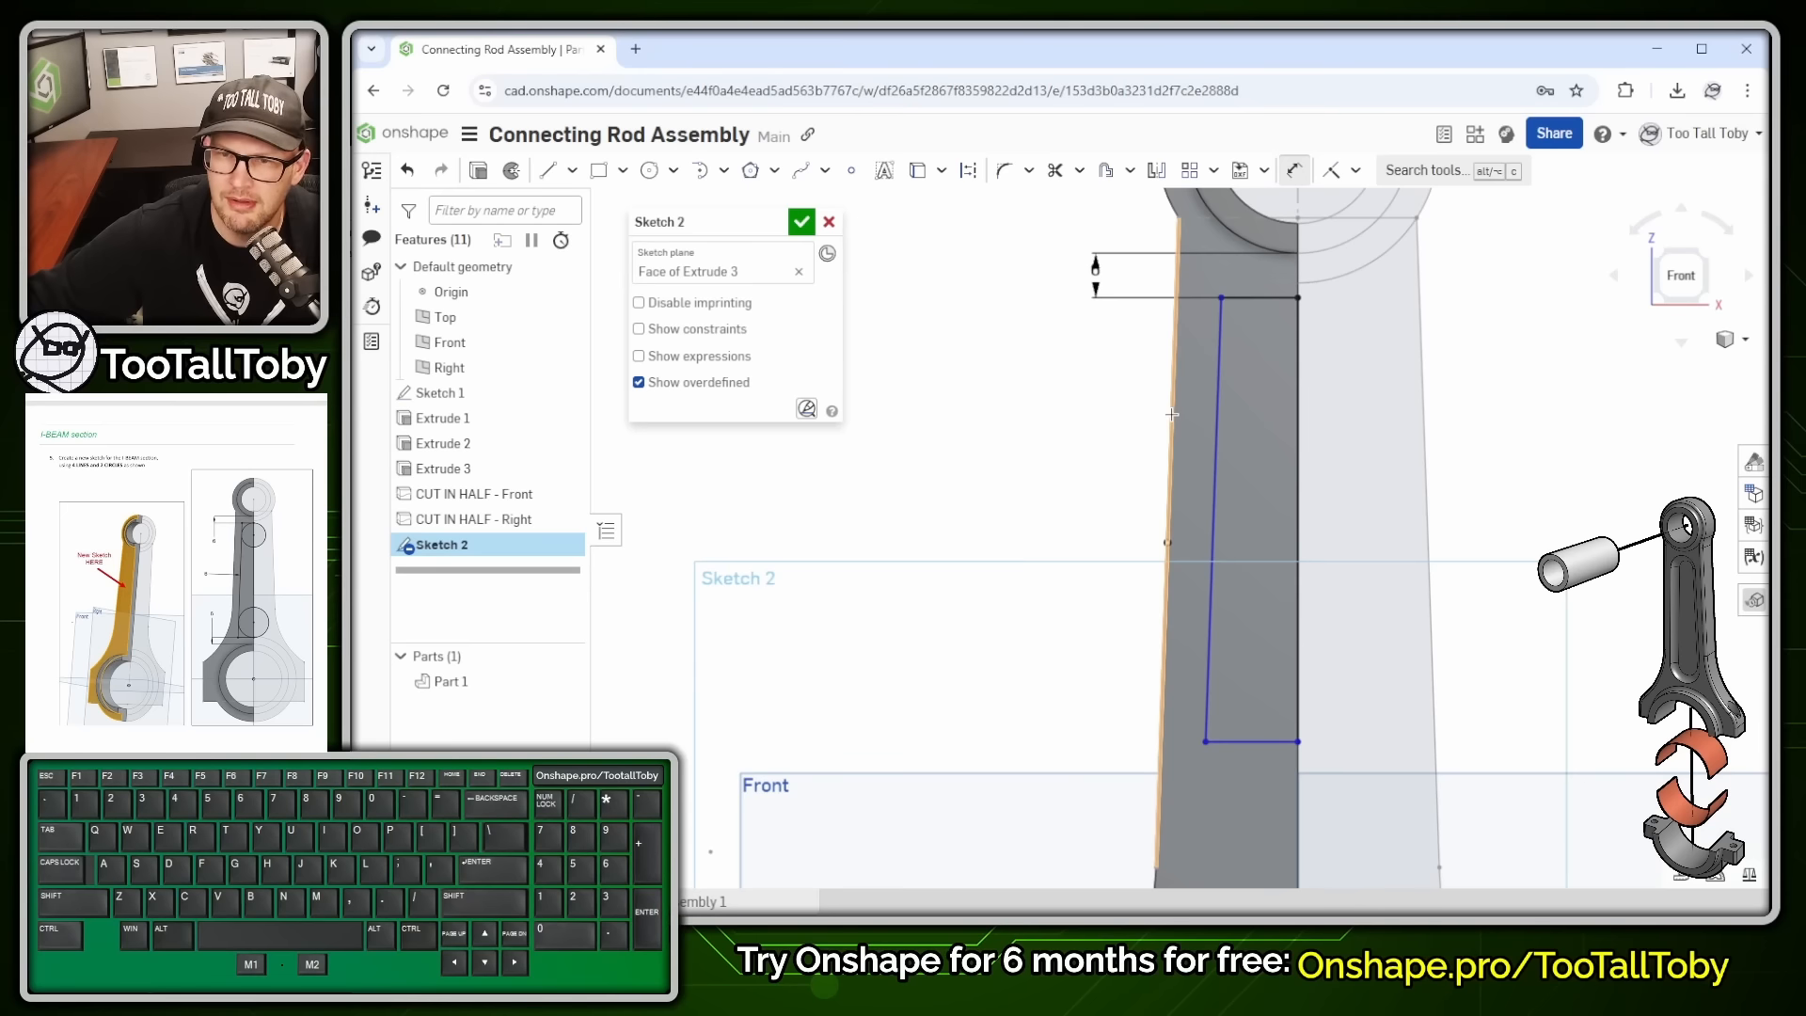
left_click(1197, 417)
left_click(1214, 420)
left_click(1052, 425)
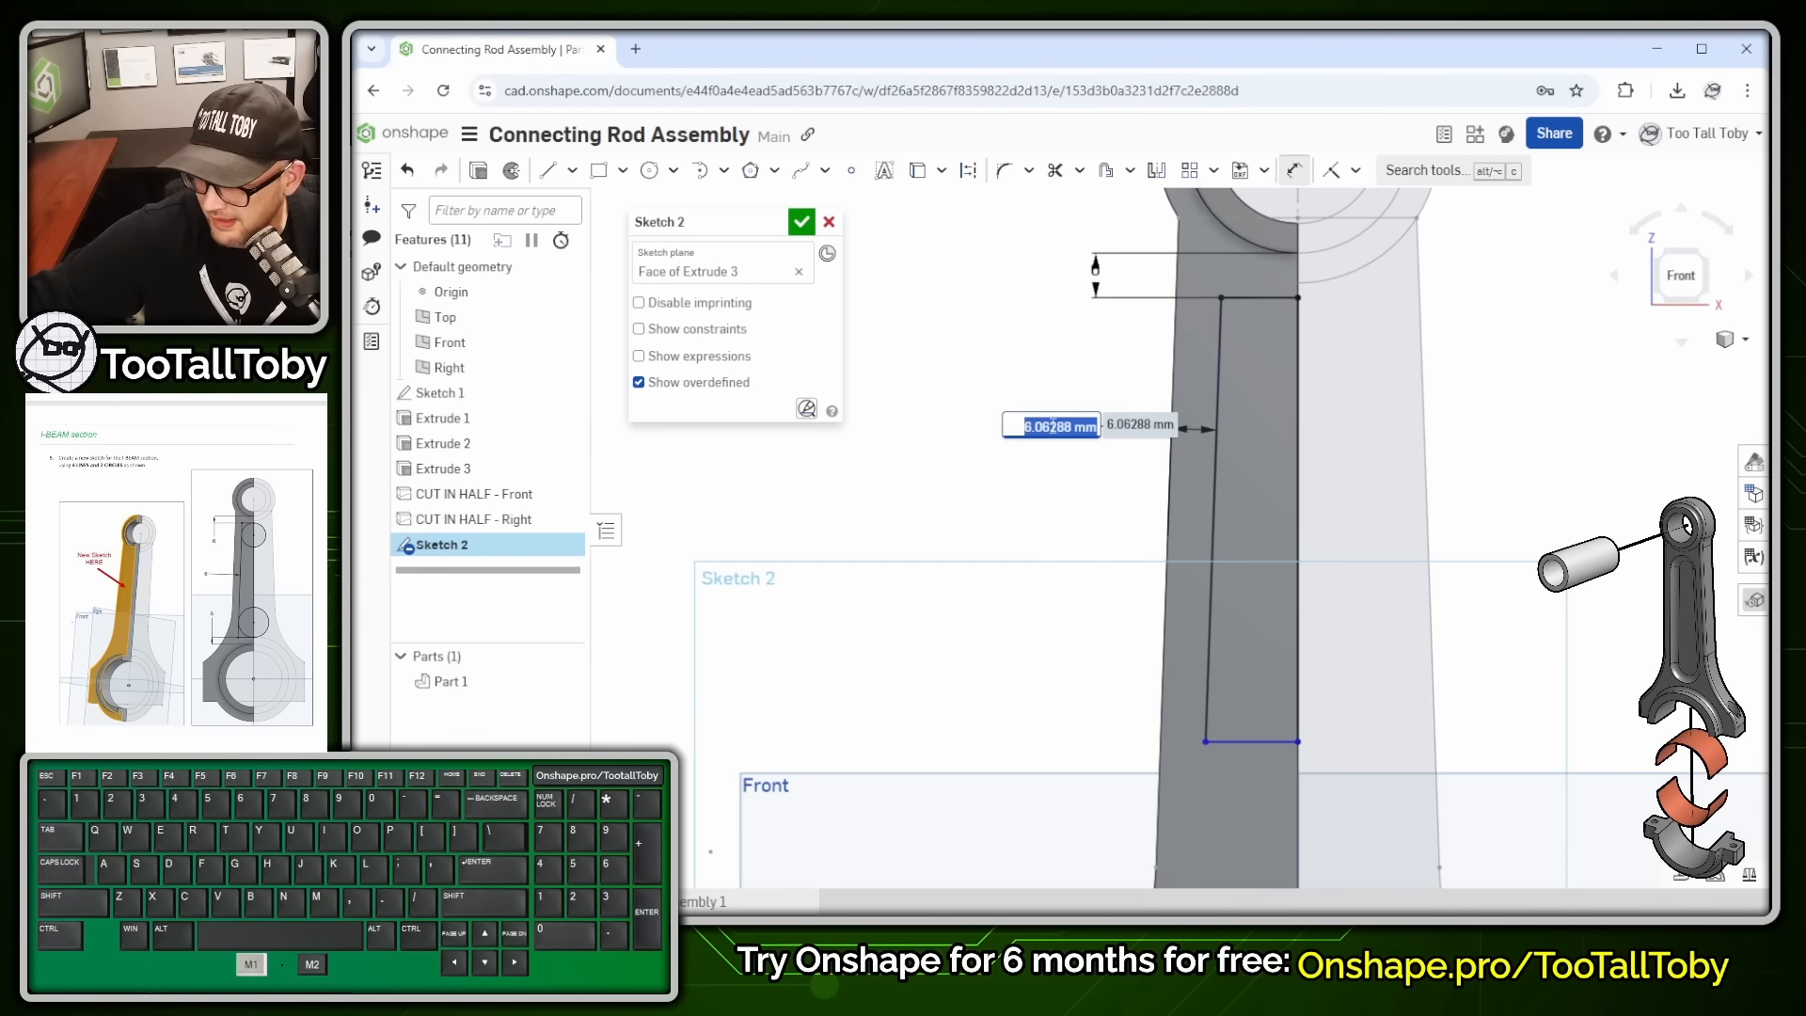
type("6")
key("Return")
- Set the bottom line 6 mm above the big-end bore and tidy the dimension labels
scroll(1403, 618, "down", 2)
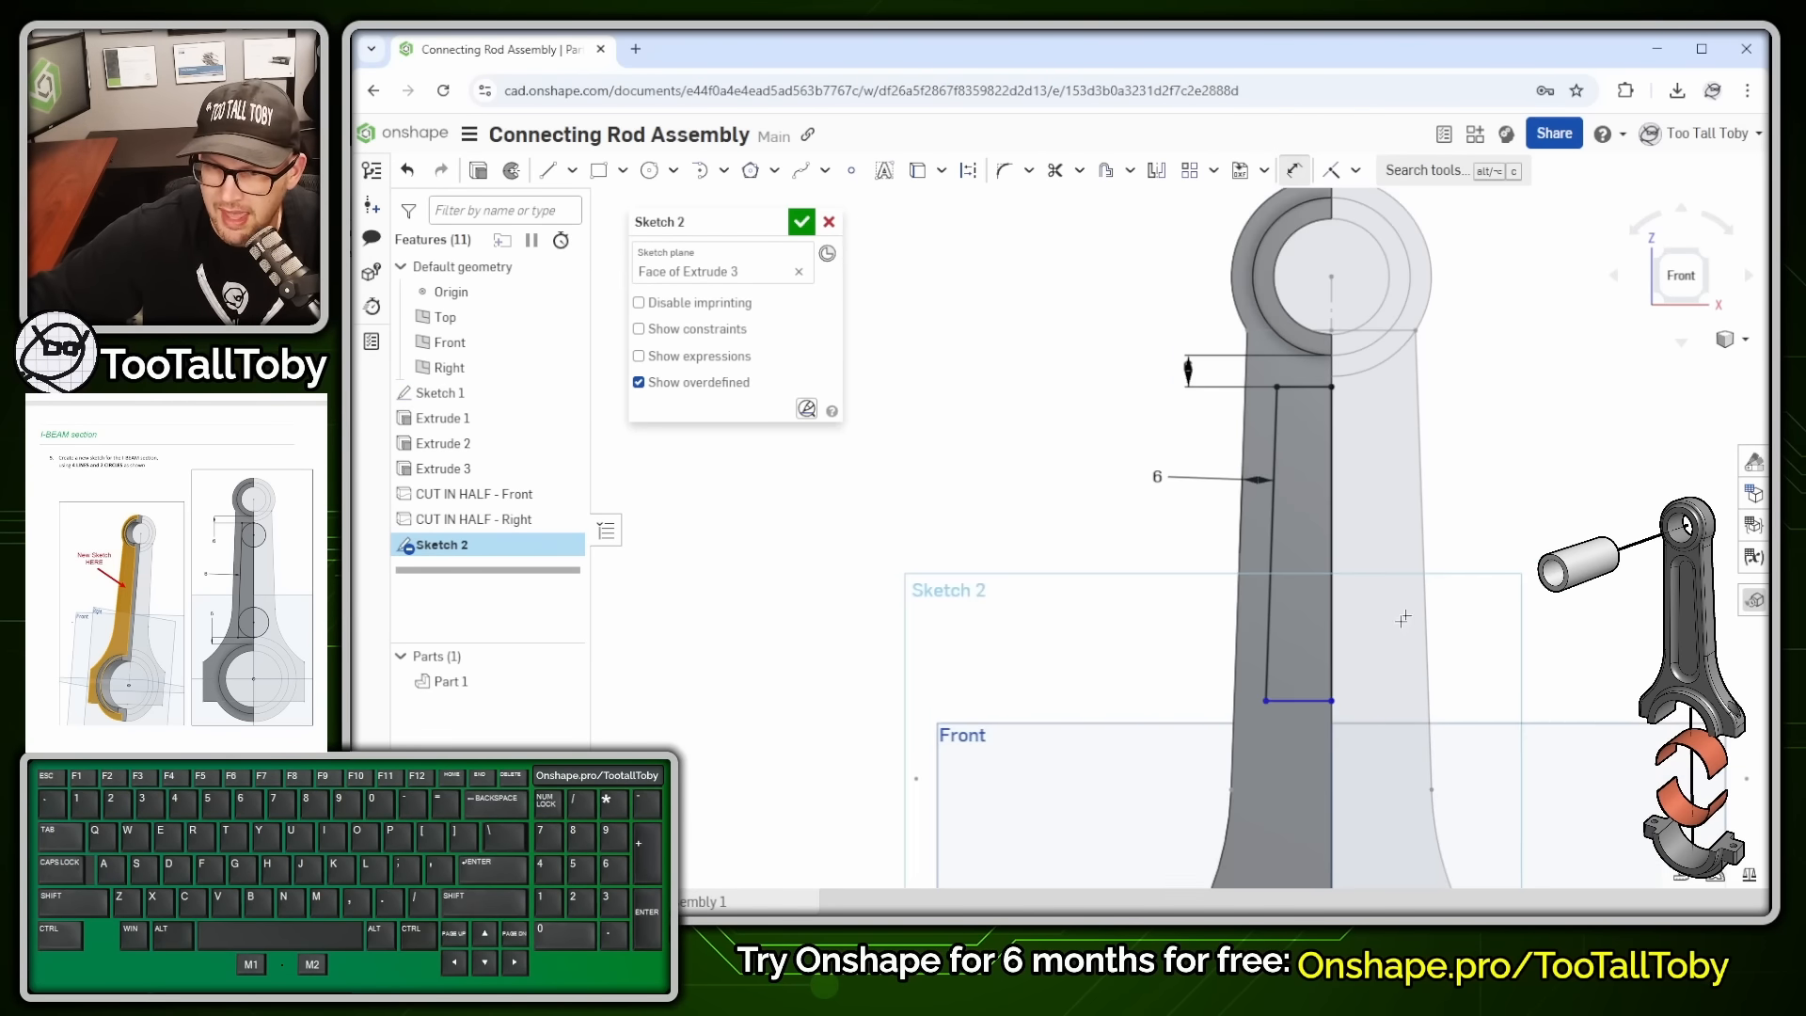
scroll(1523, 697, "down", 1)
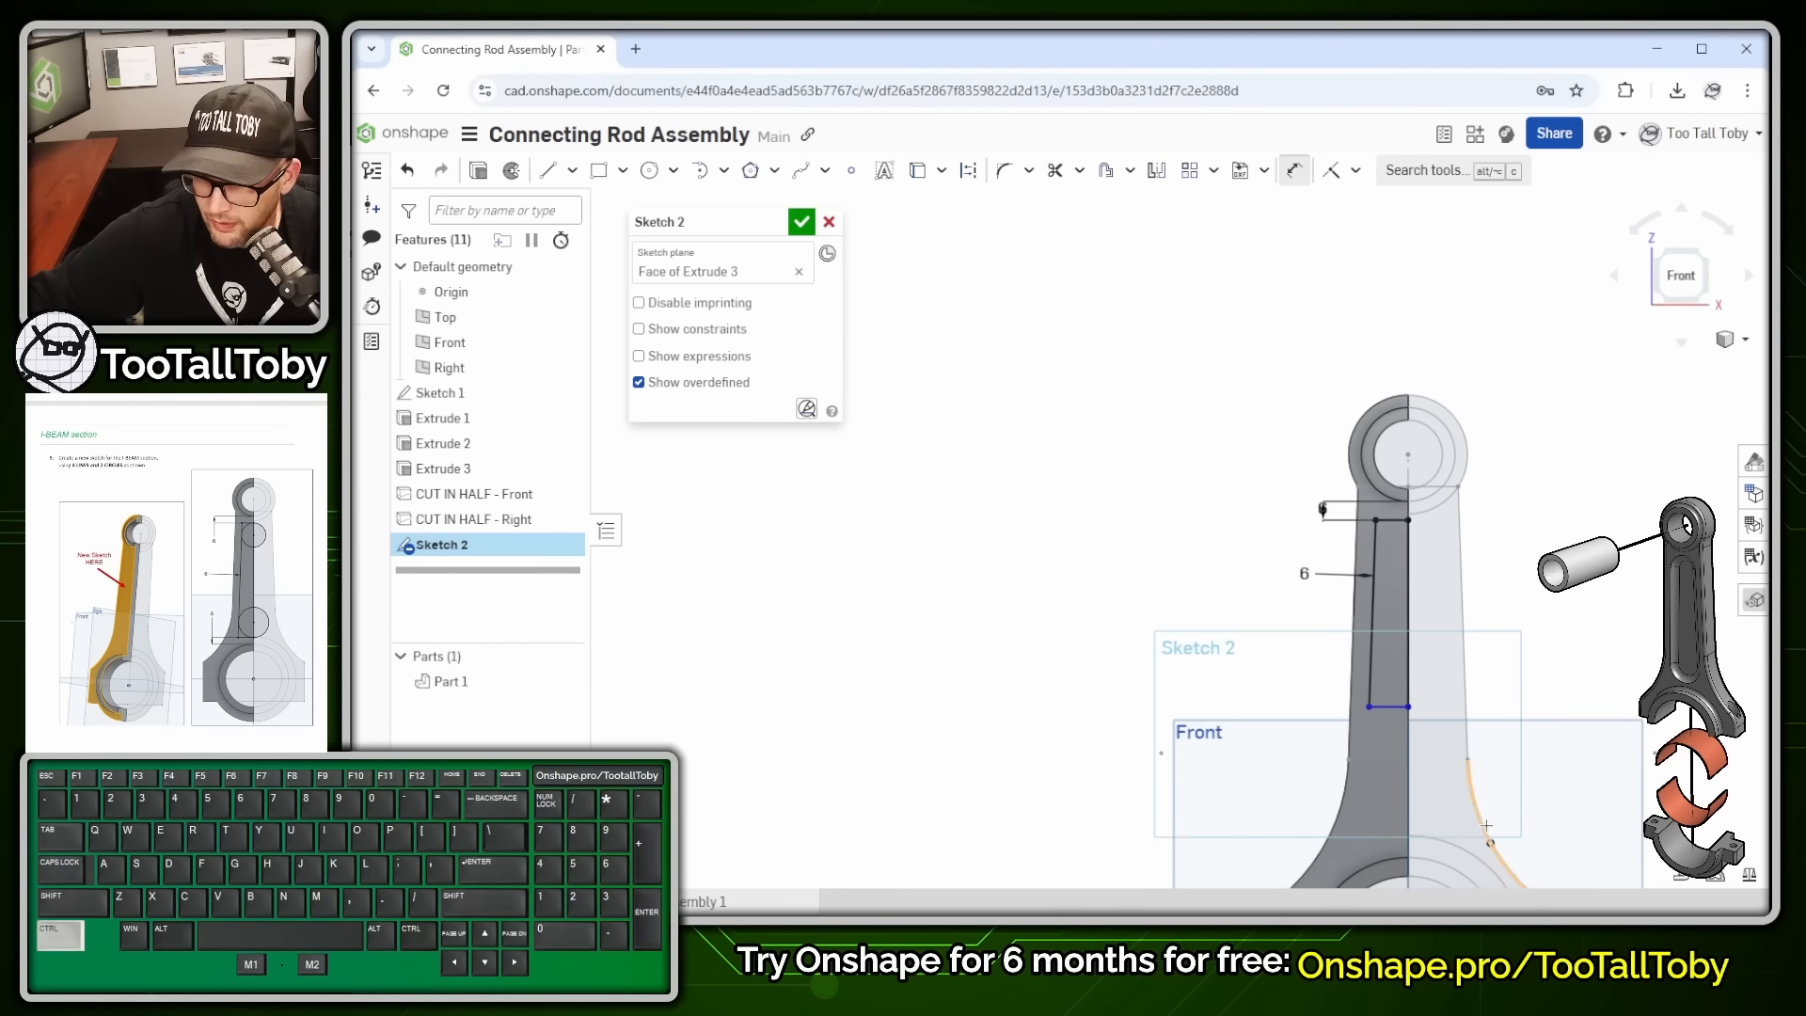
middle_click_drag(1486, 828, 1400, 526, "ctrl")
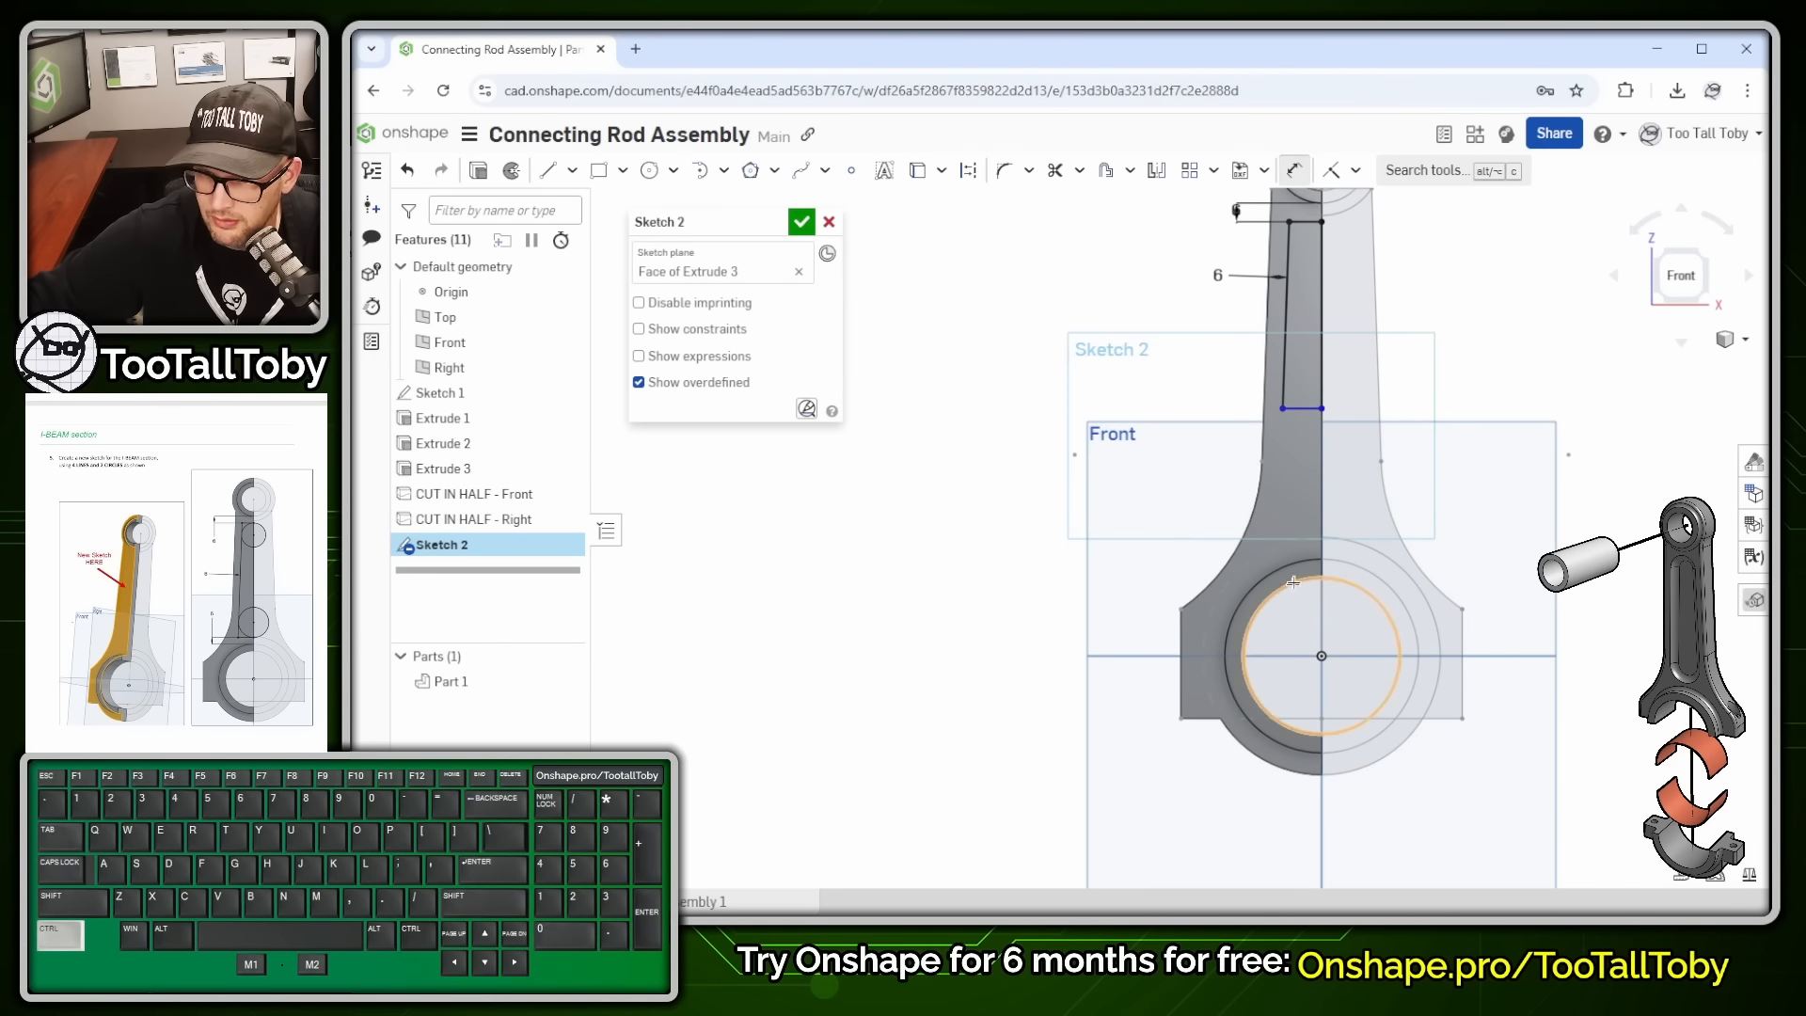
left_click(1350, 559)
left_click(1302, 407)
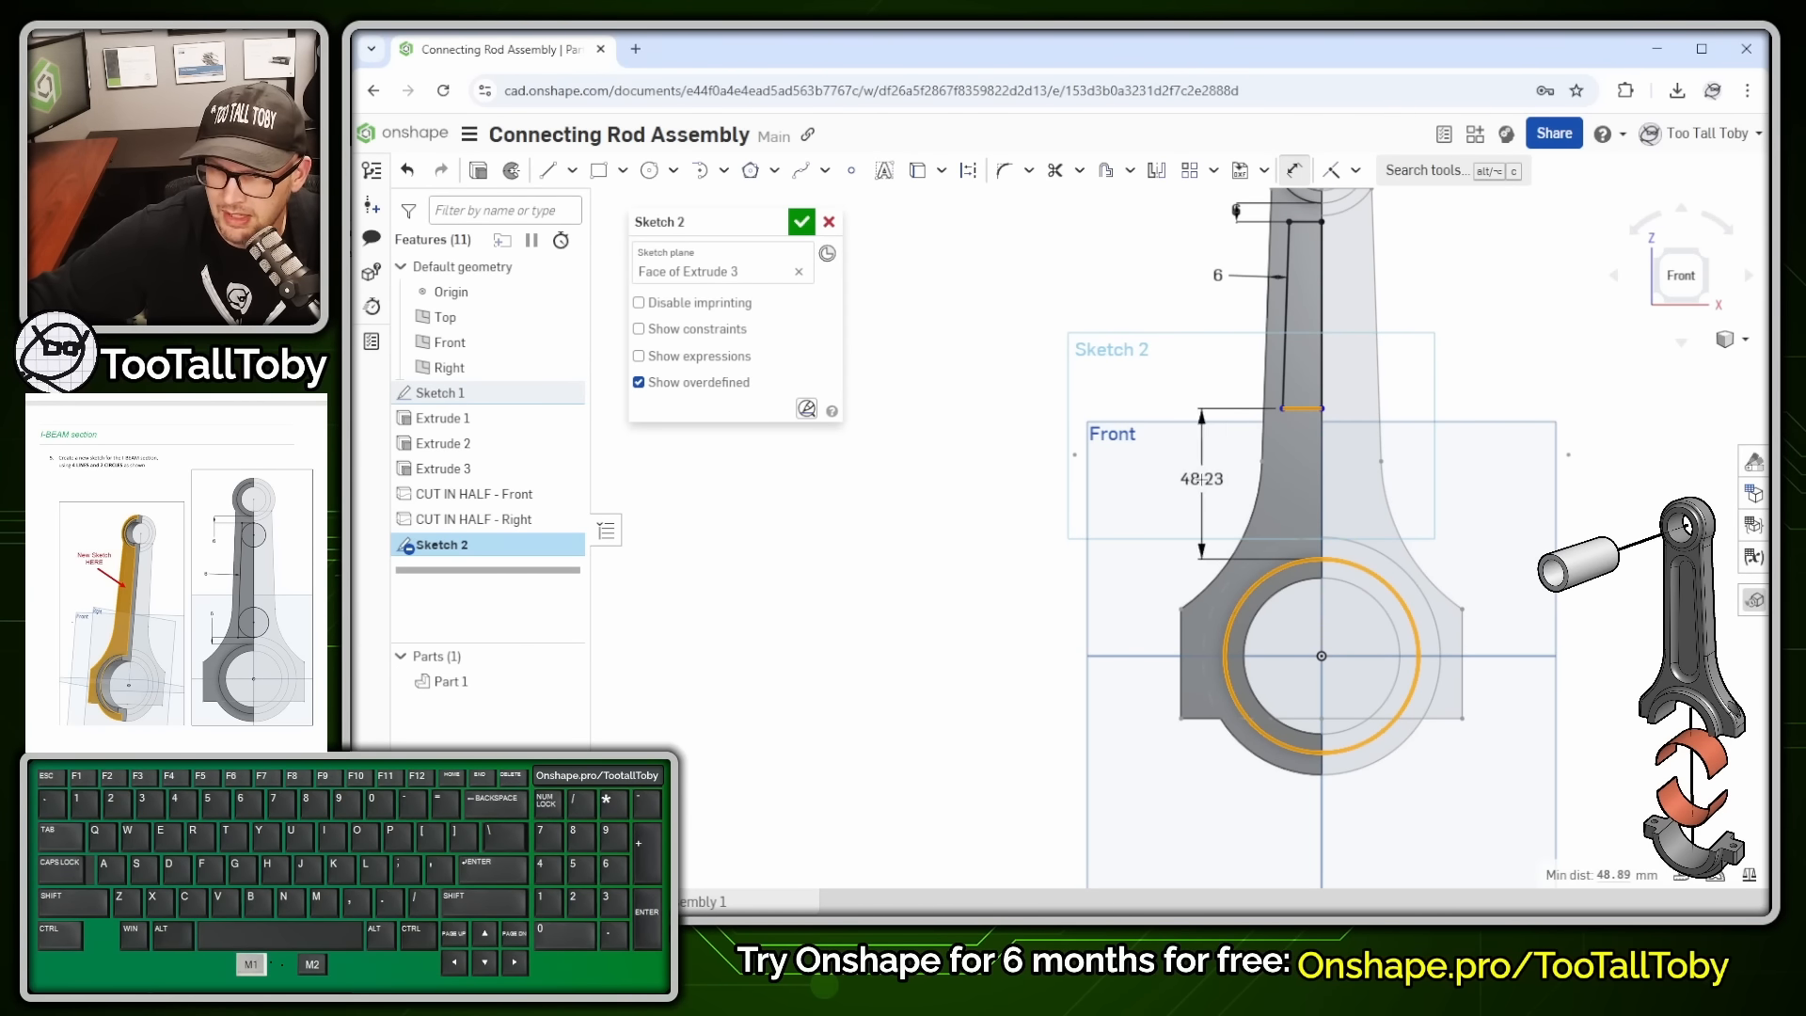
left_click(1191, 483)
type("6")
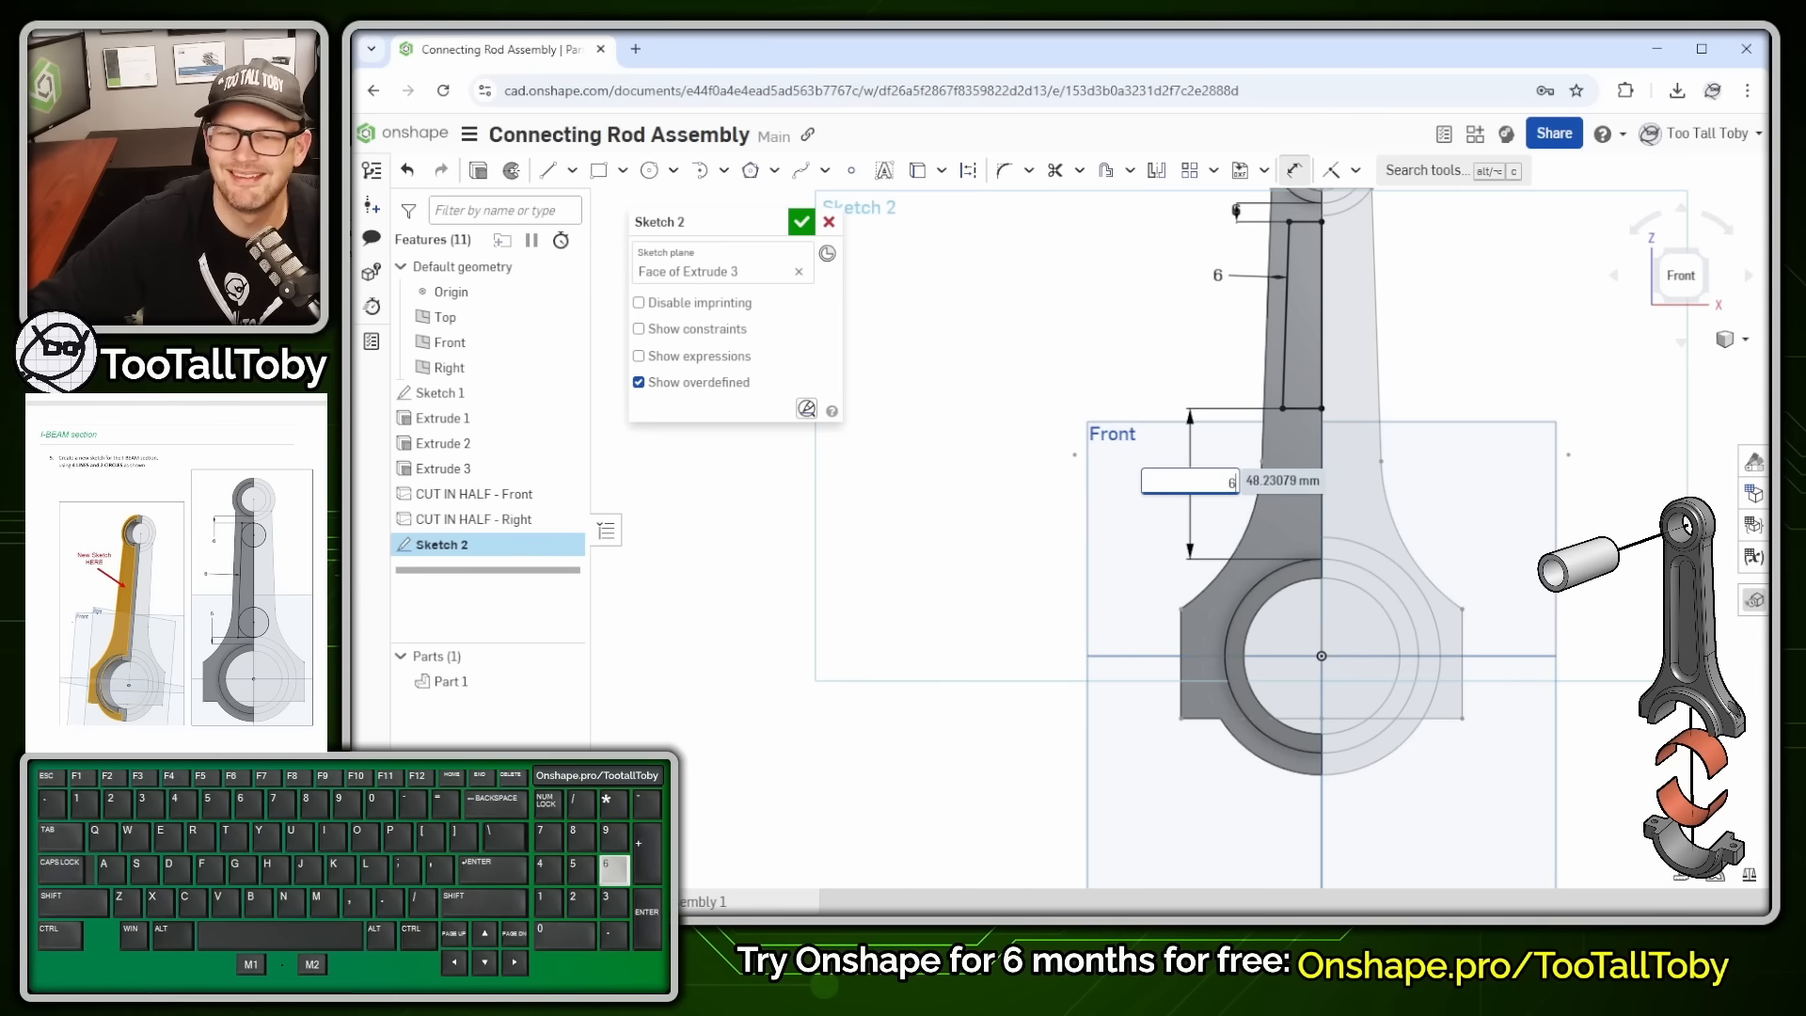
key("Return")
scroll(1285, 360, "down", 2)
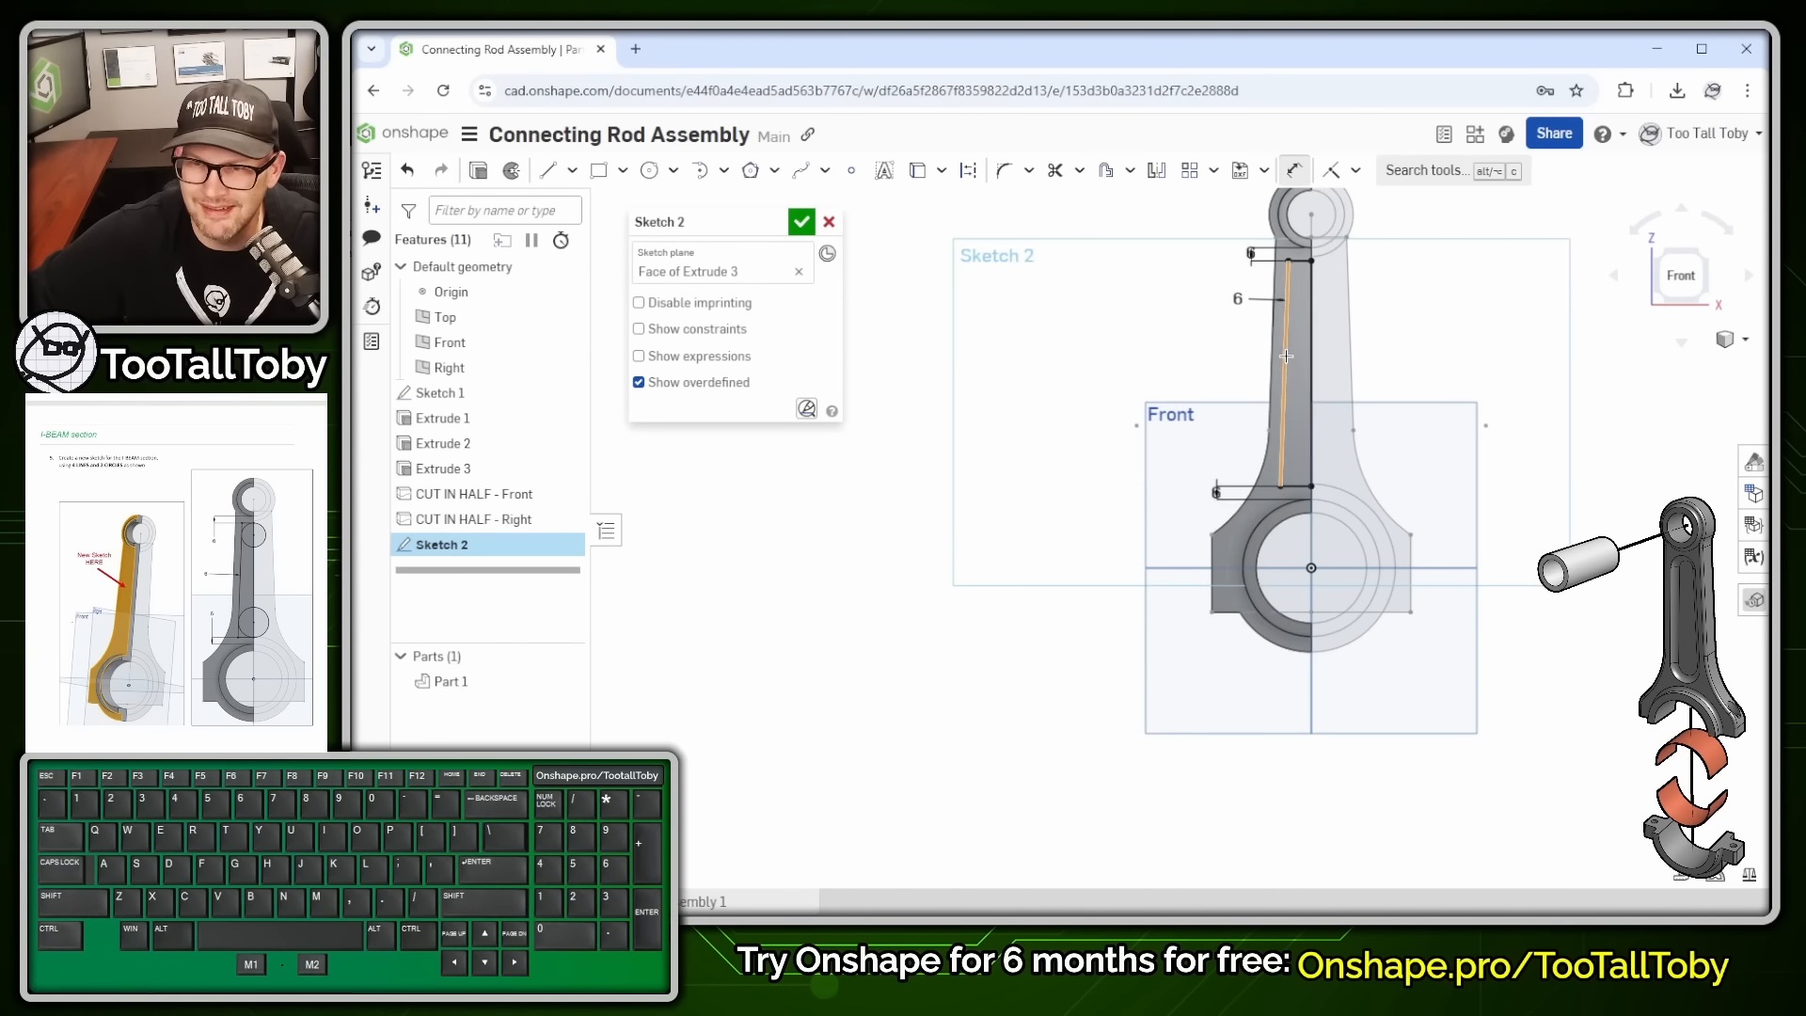
middle_click_drag(1303, 350, 1303, 386, "ctrl")
scroll(1287, 288, "up", 1)
key("Escape")
left_click_drag(1243, 290, 1227, 250)
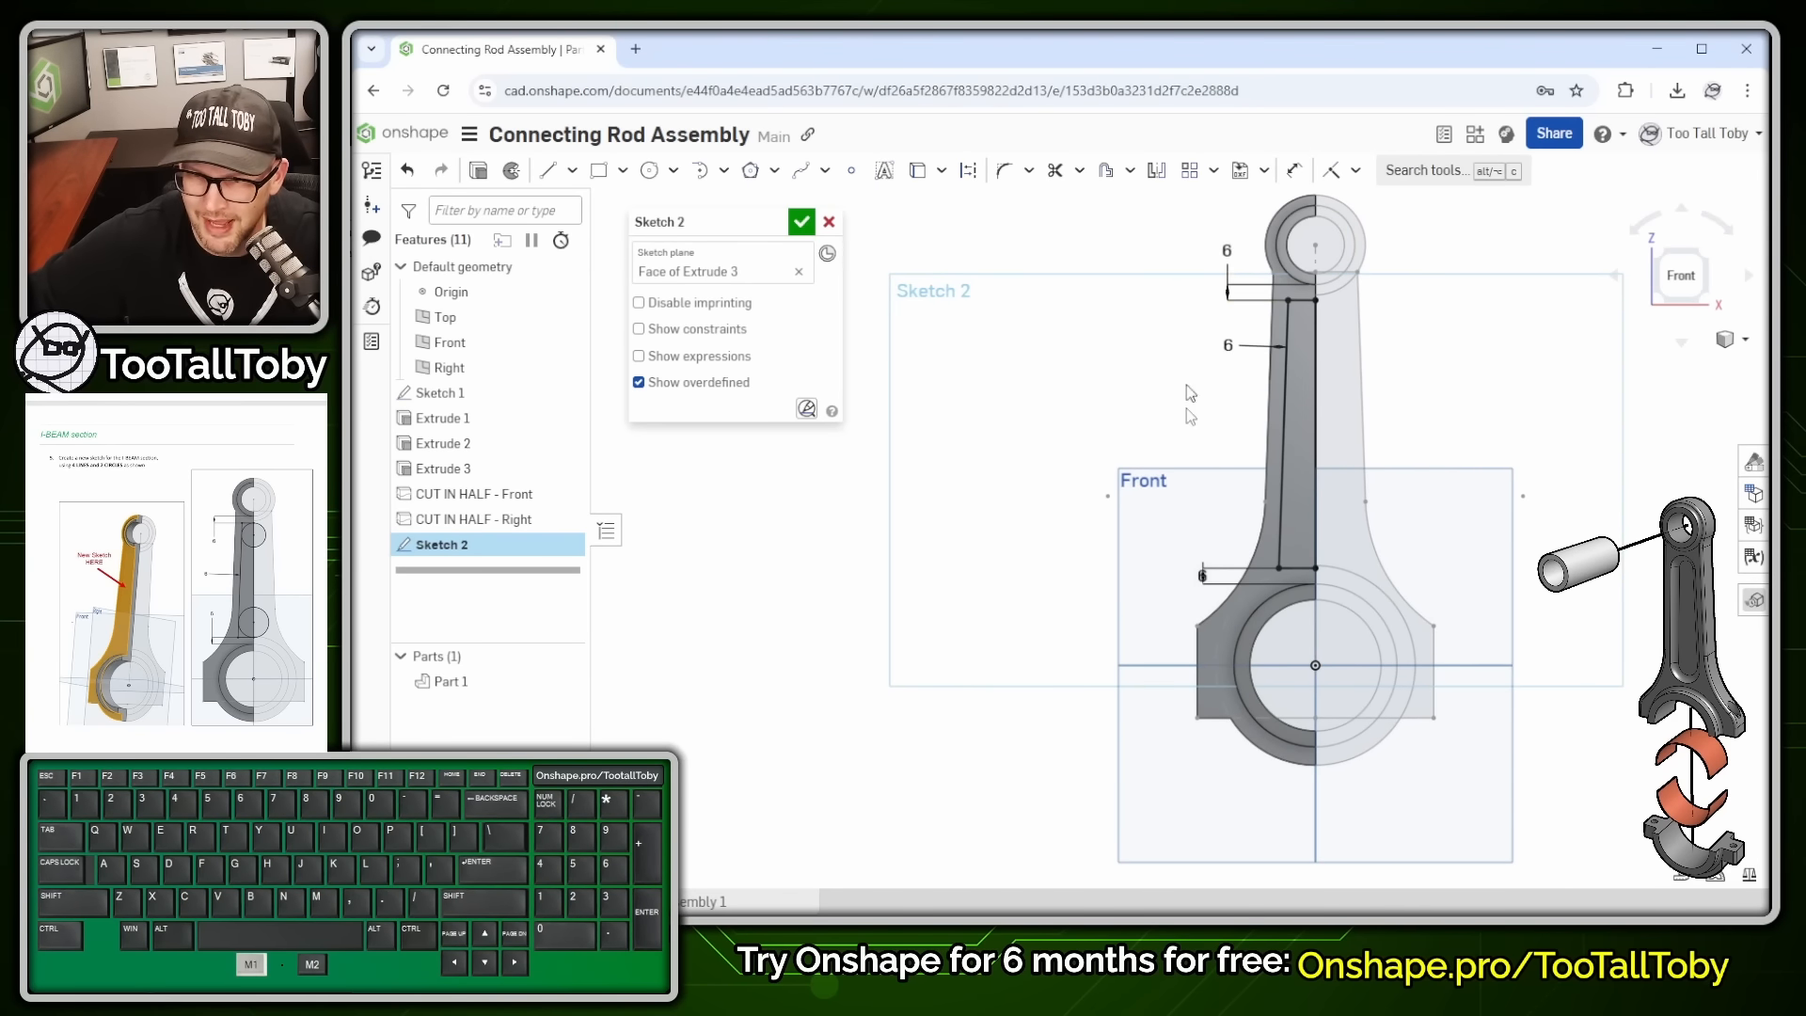
left_click_drag(1201, 576, 1169, 597)
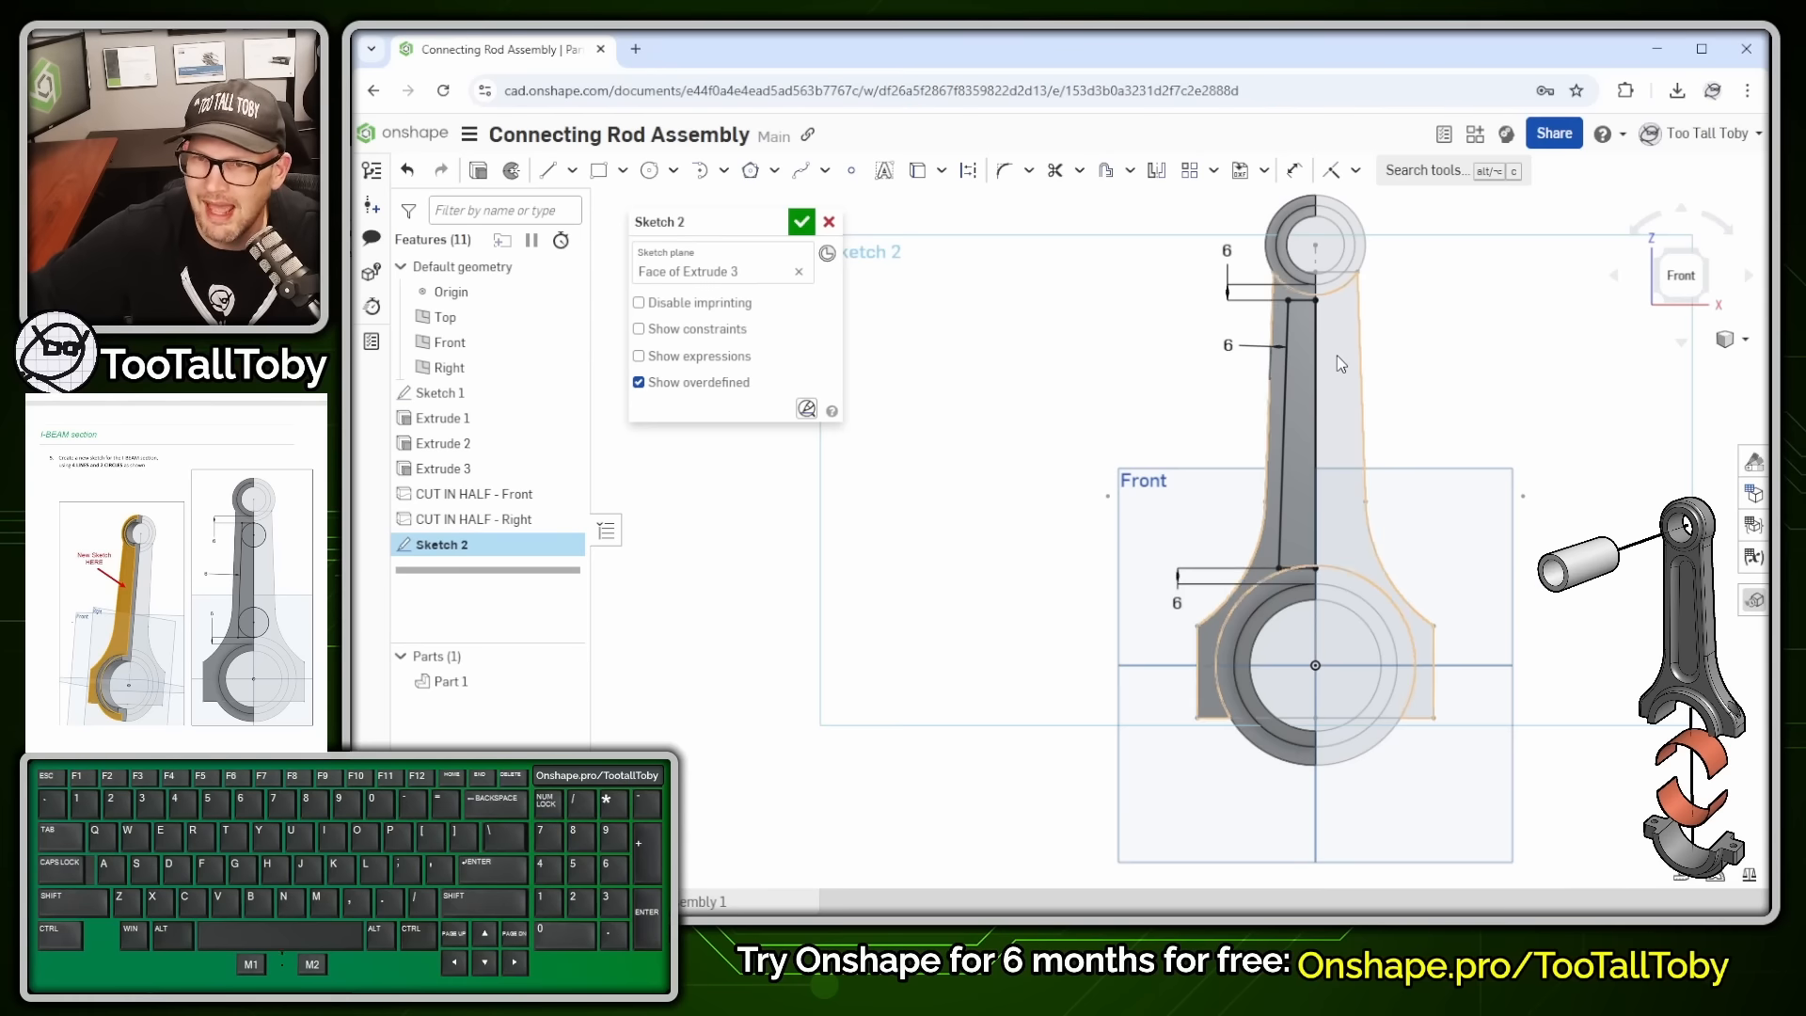
scroll(1294, 302, "up", 4)
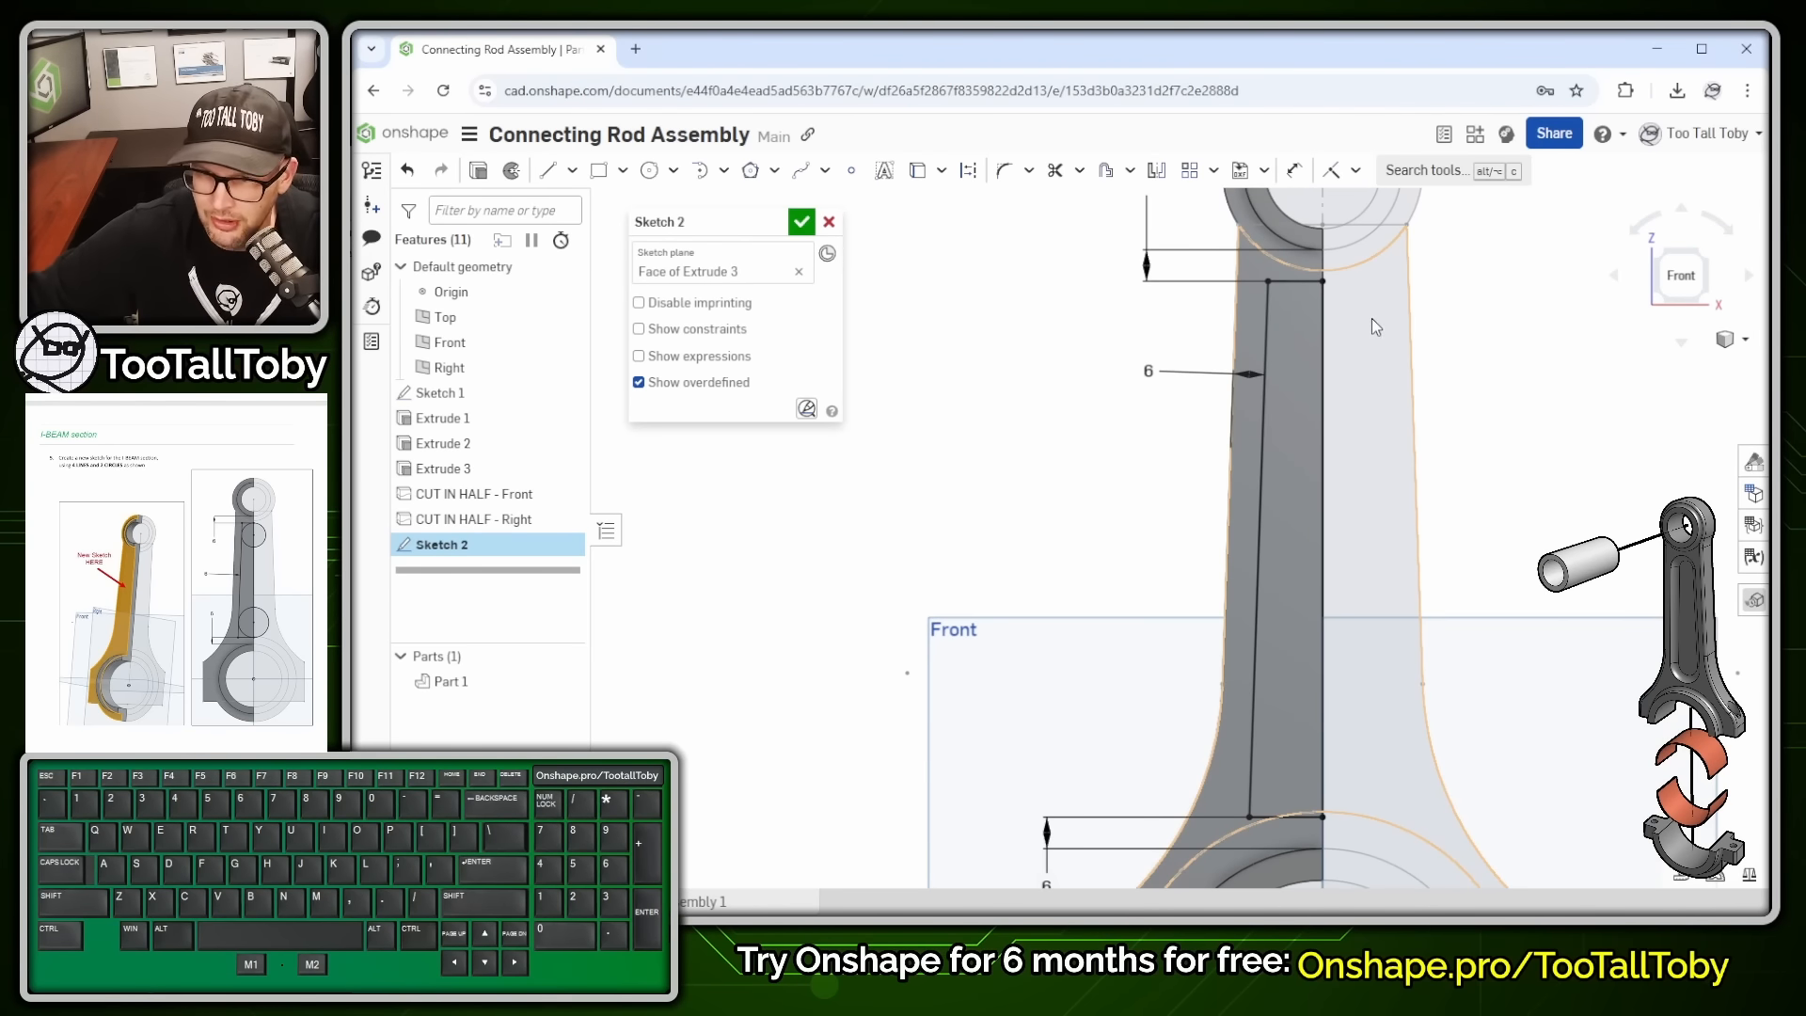
- Draw two circles centred on the rod's centre edge, then select the lower circle with the inner line
key("s")
left_click(1535, 313)
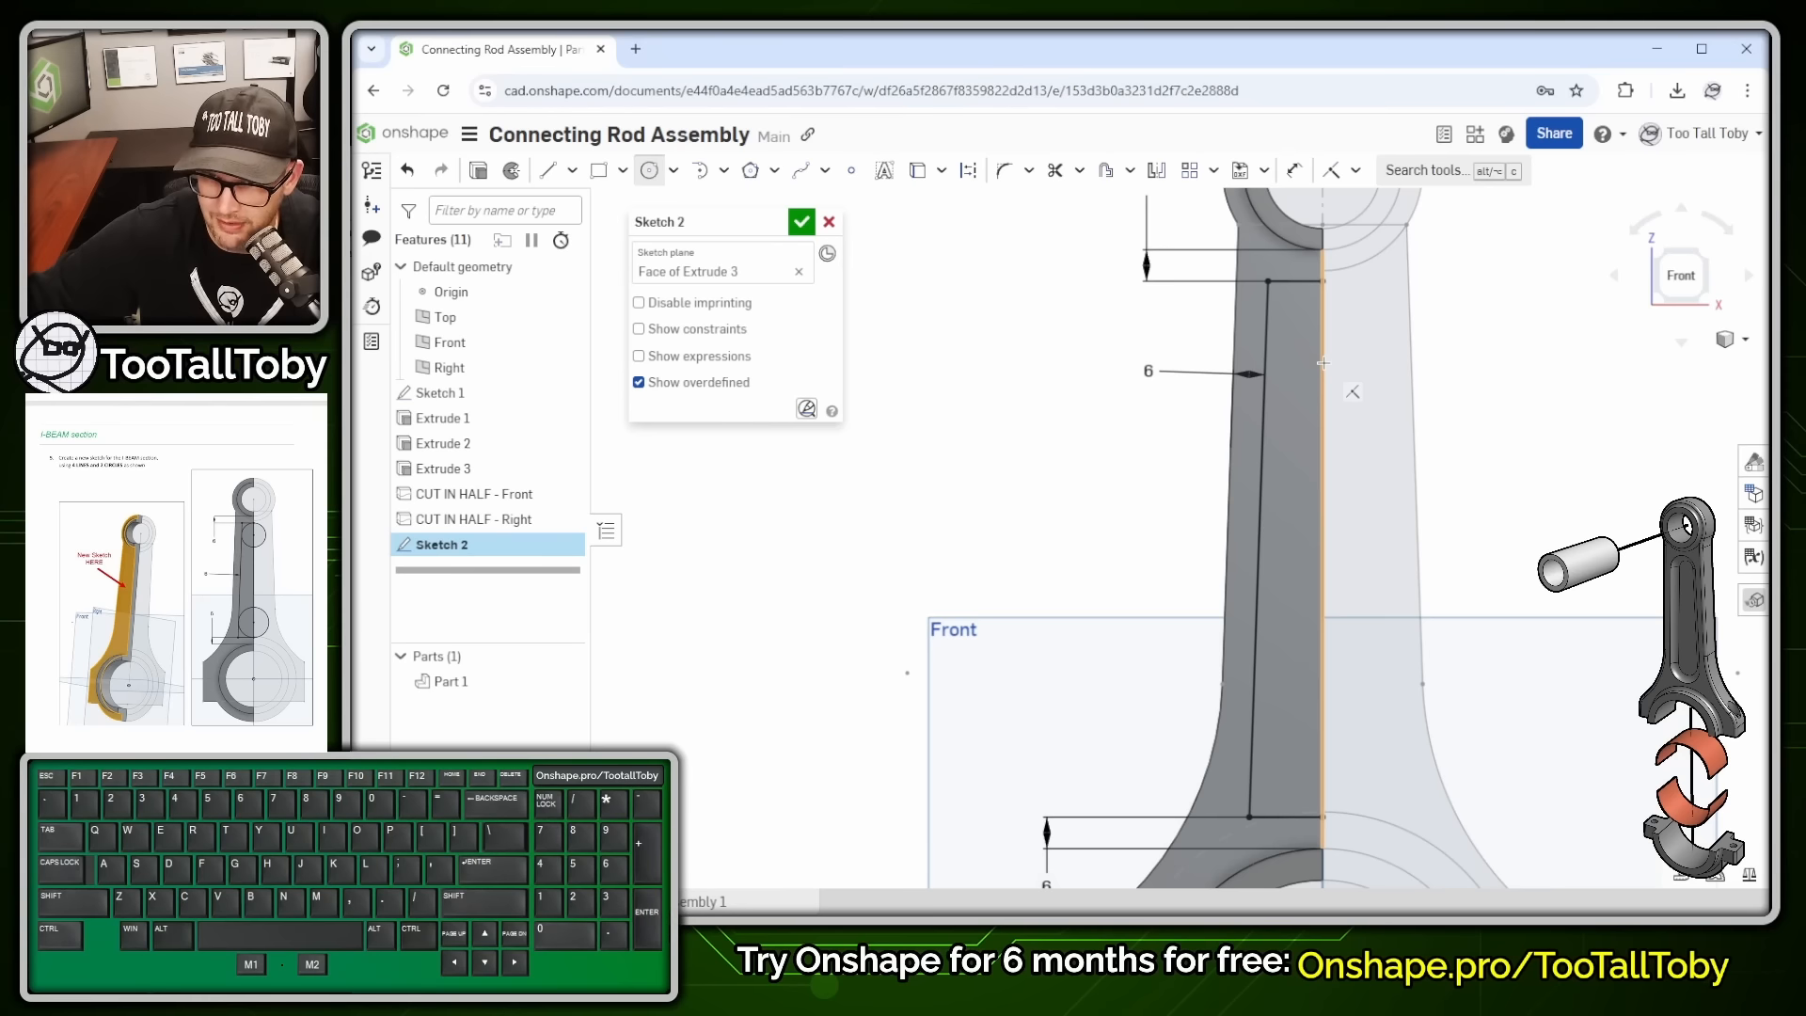
left_click_drag(1324, 362, 1322, 280)
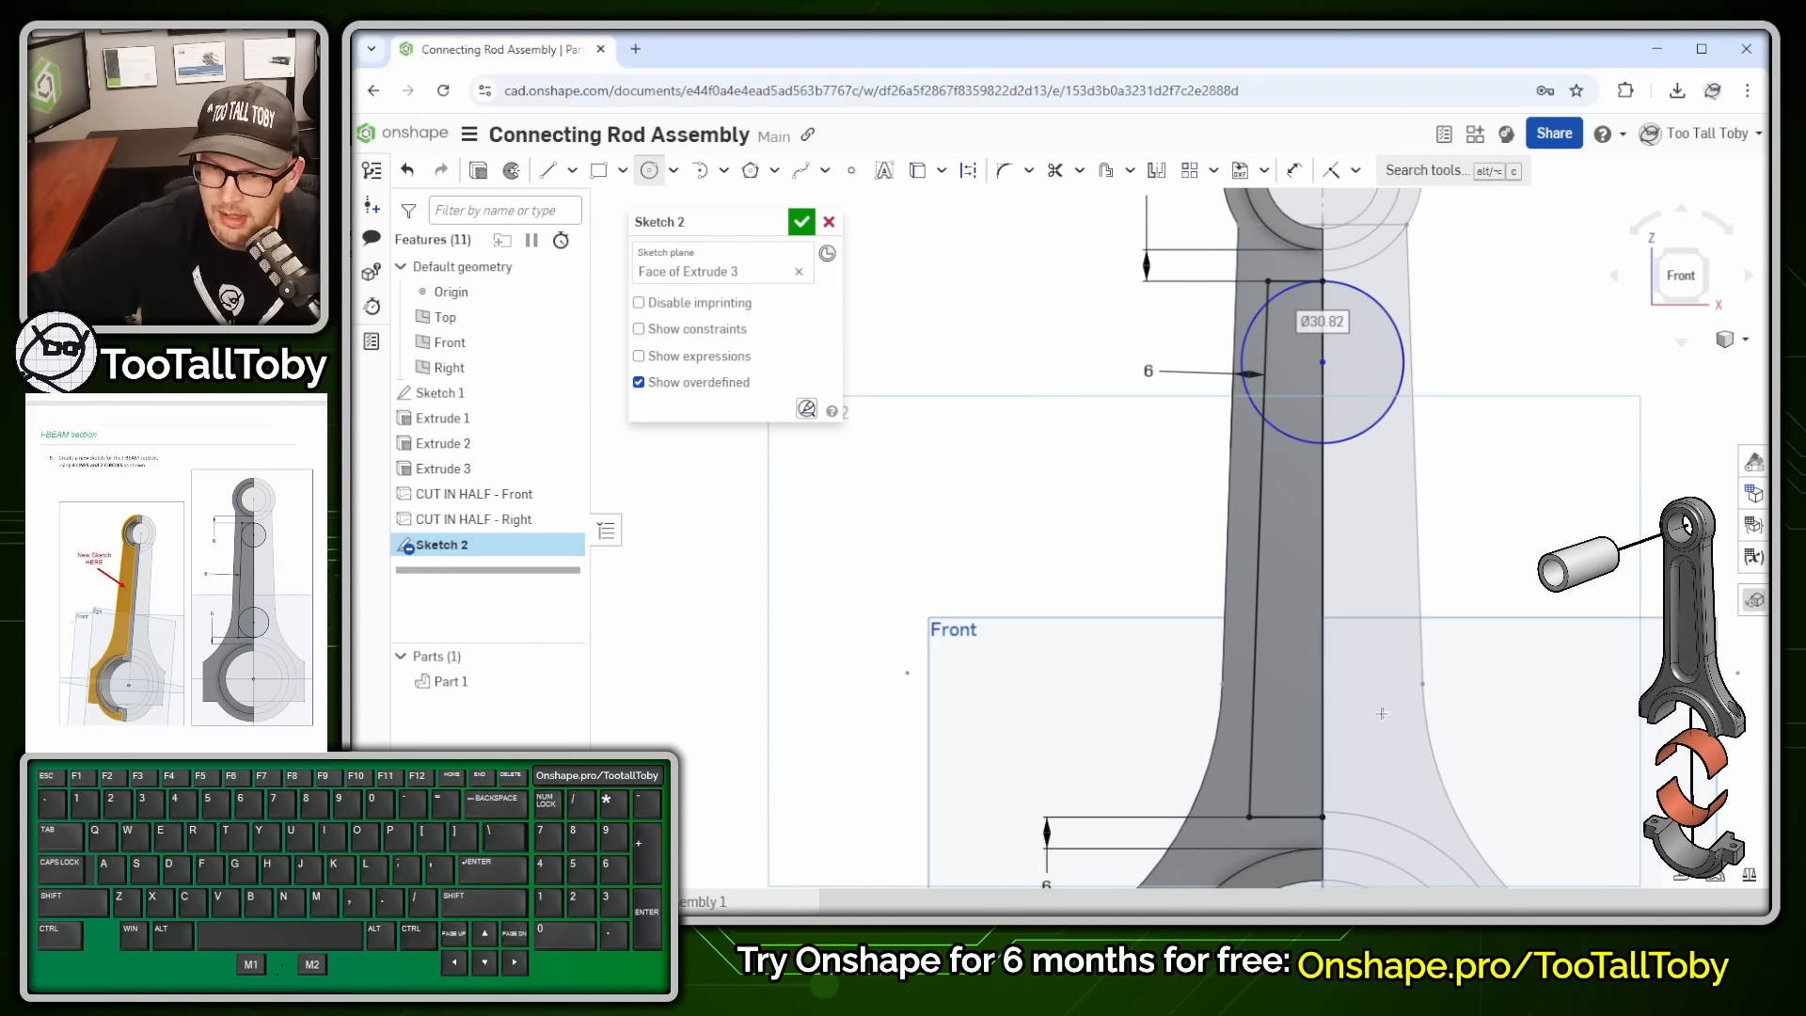
left_click(1322, 710)
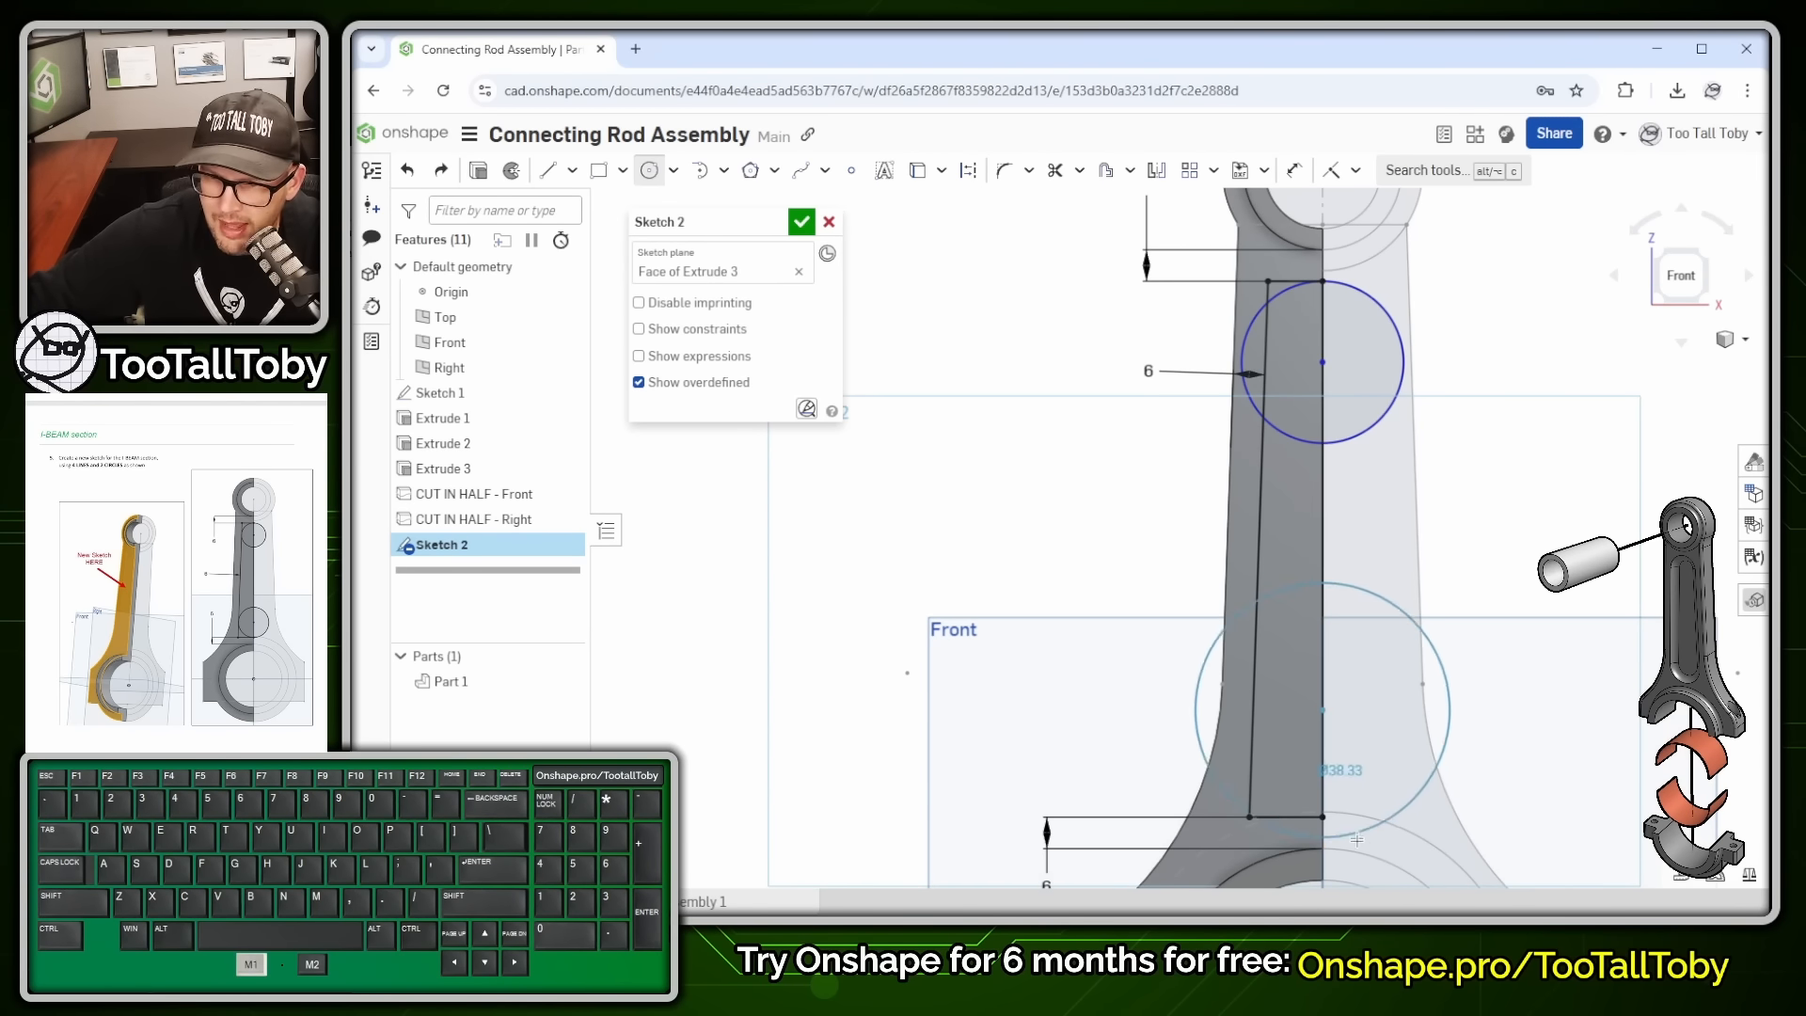
scroll(1311, 810, "up", 5)
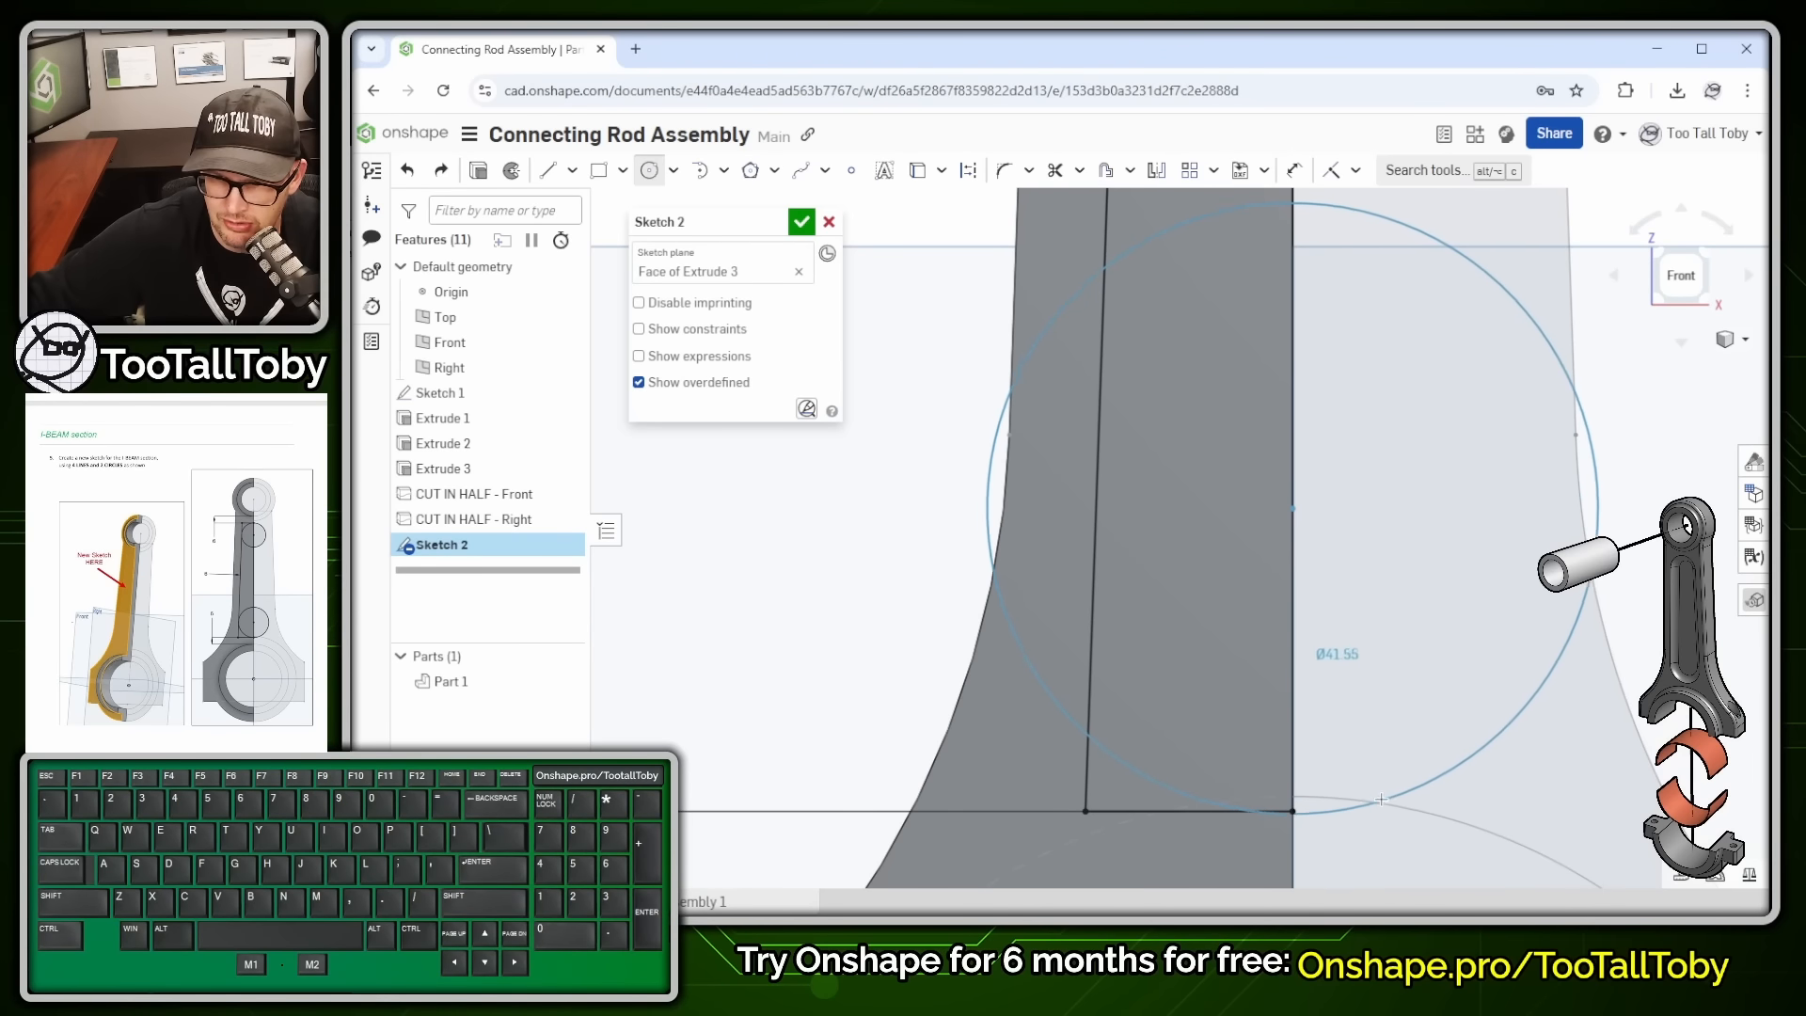
left_click(1291, 812)
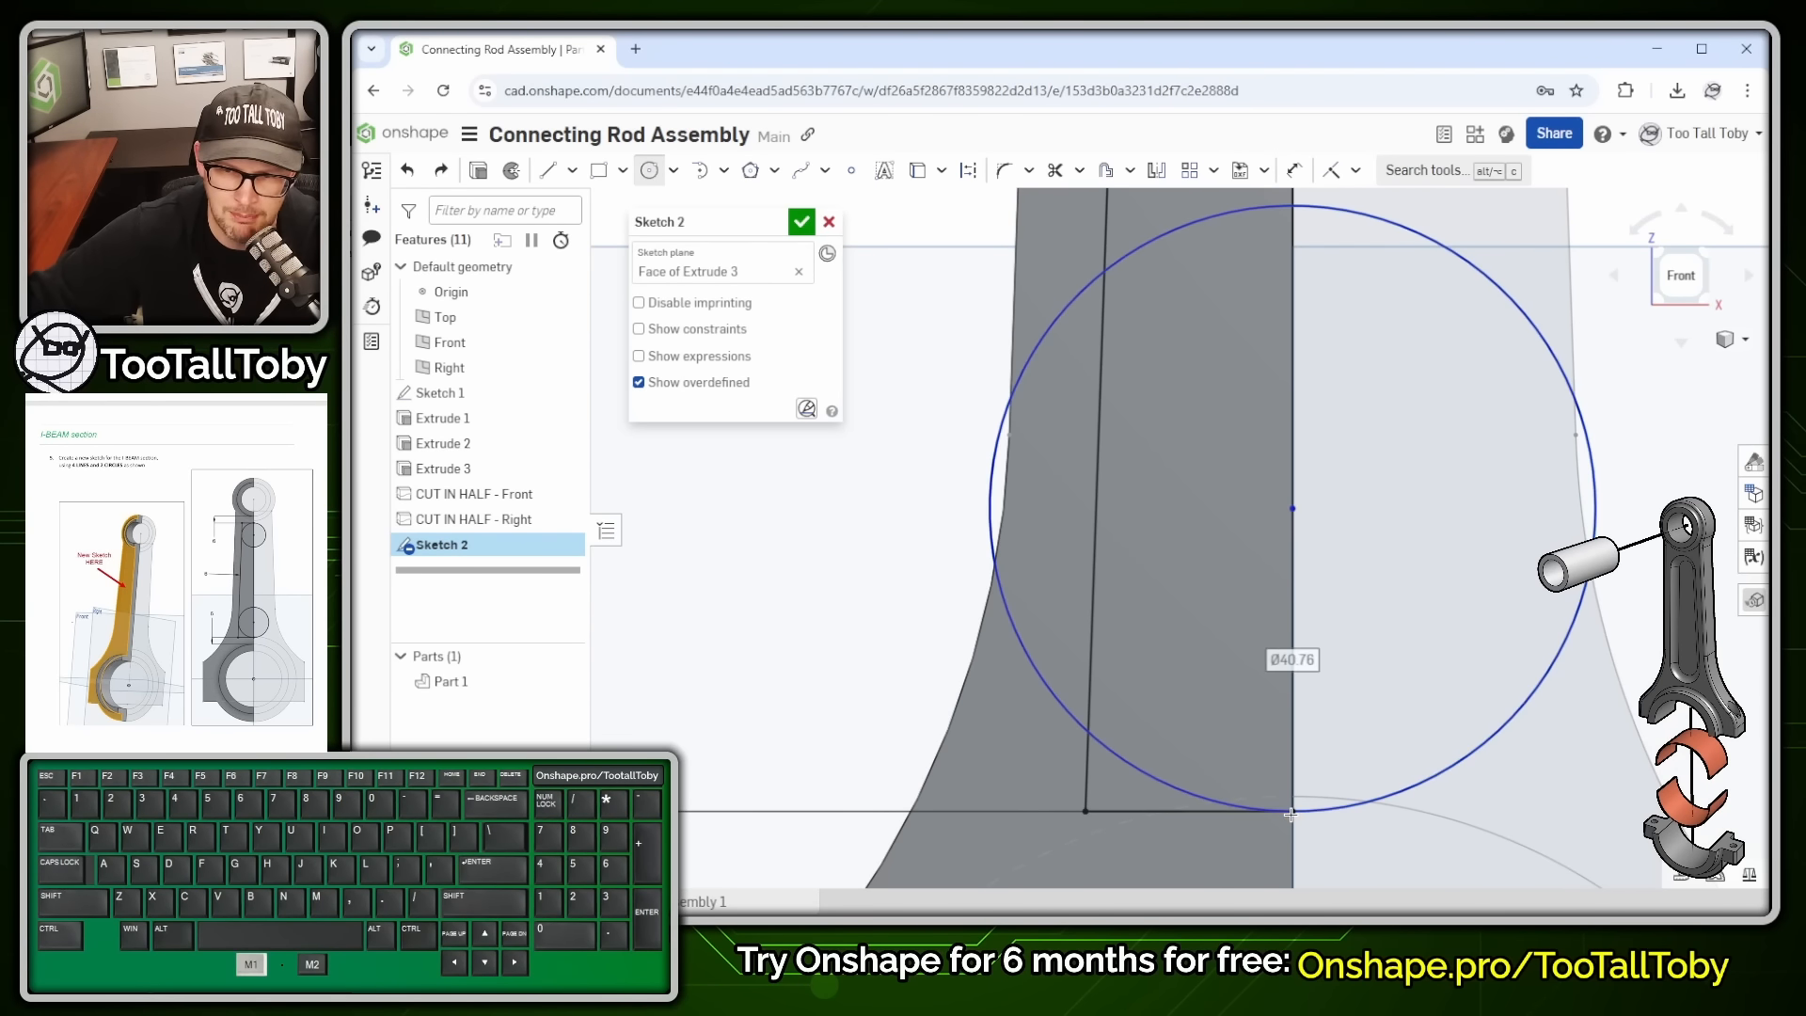
scroll(1336, 587, "down", 5)
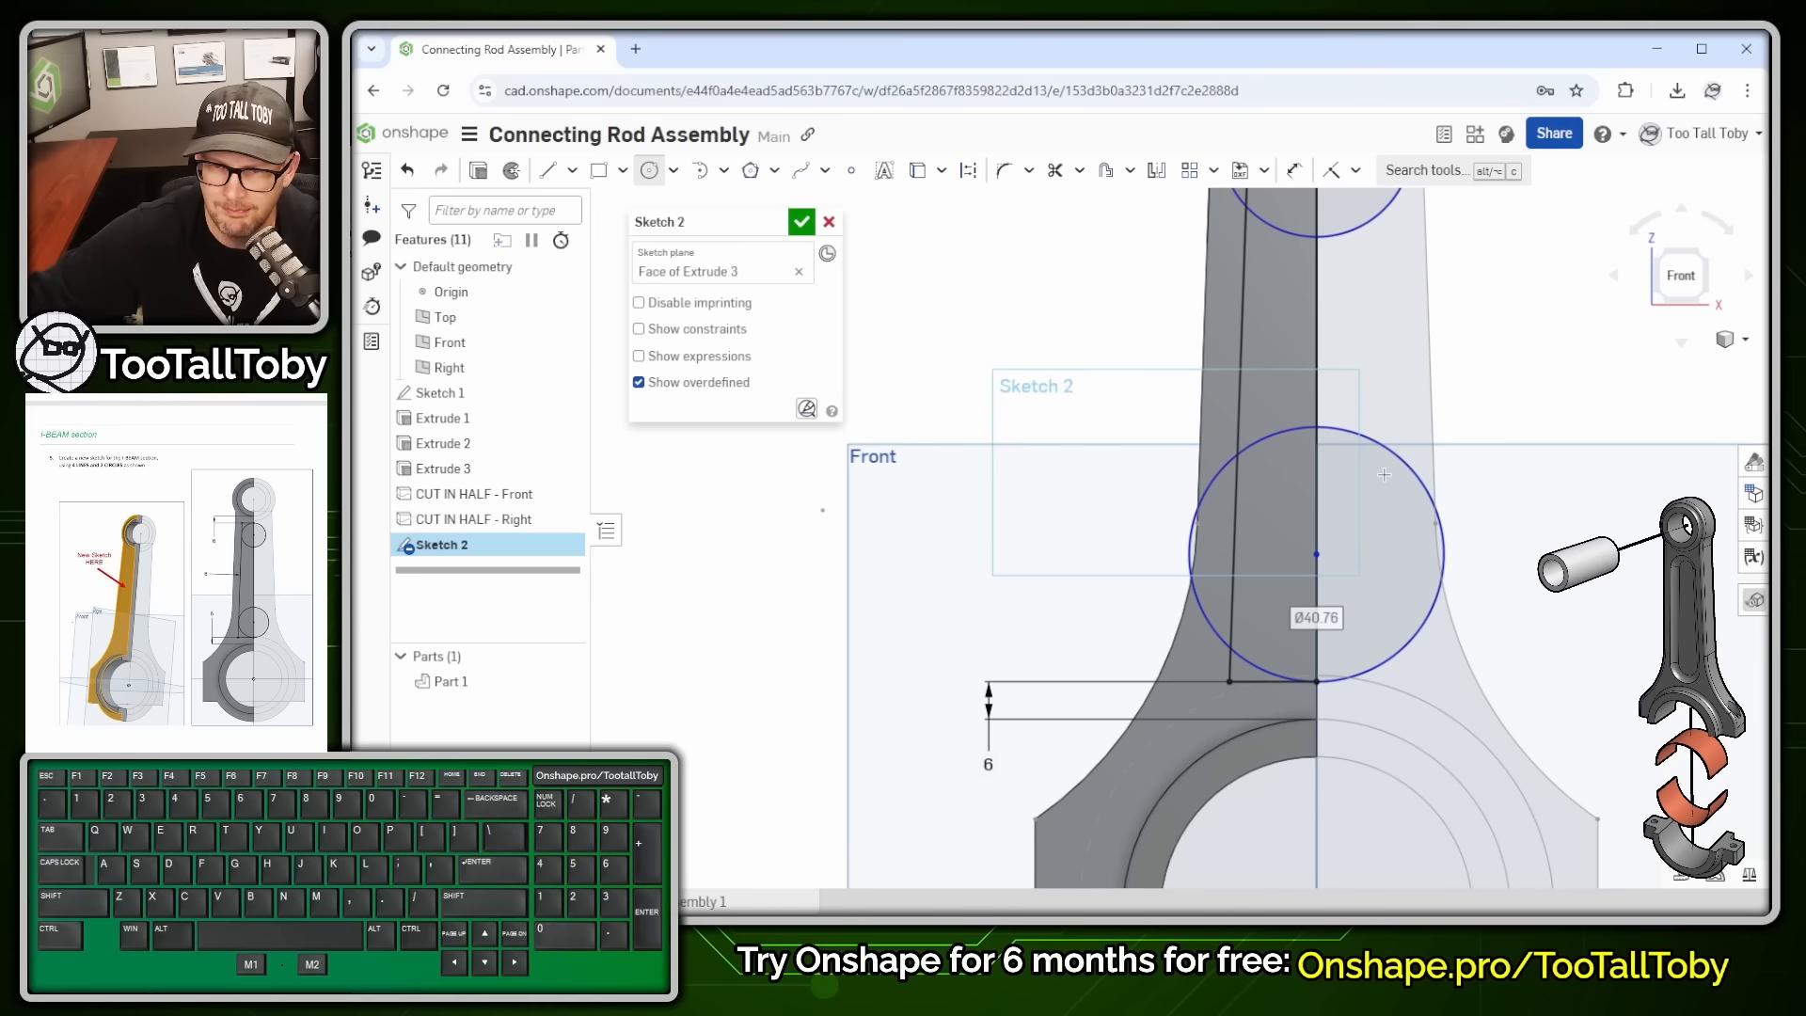
key("Escape")
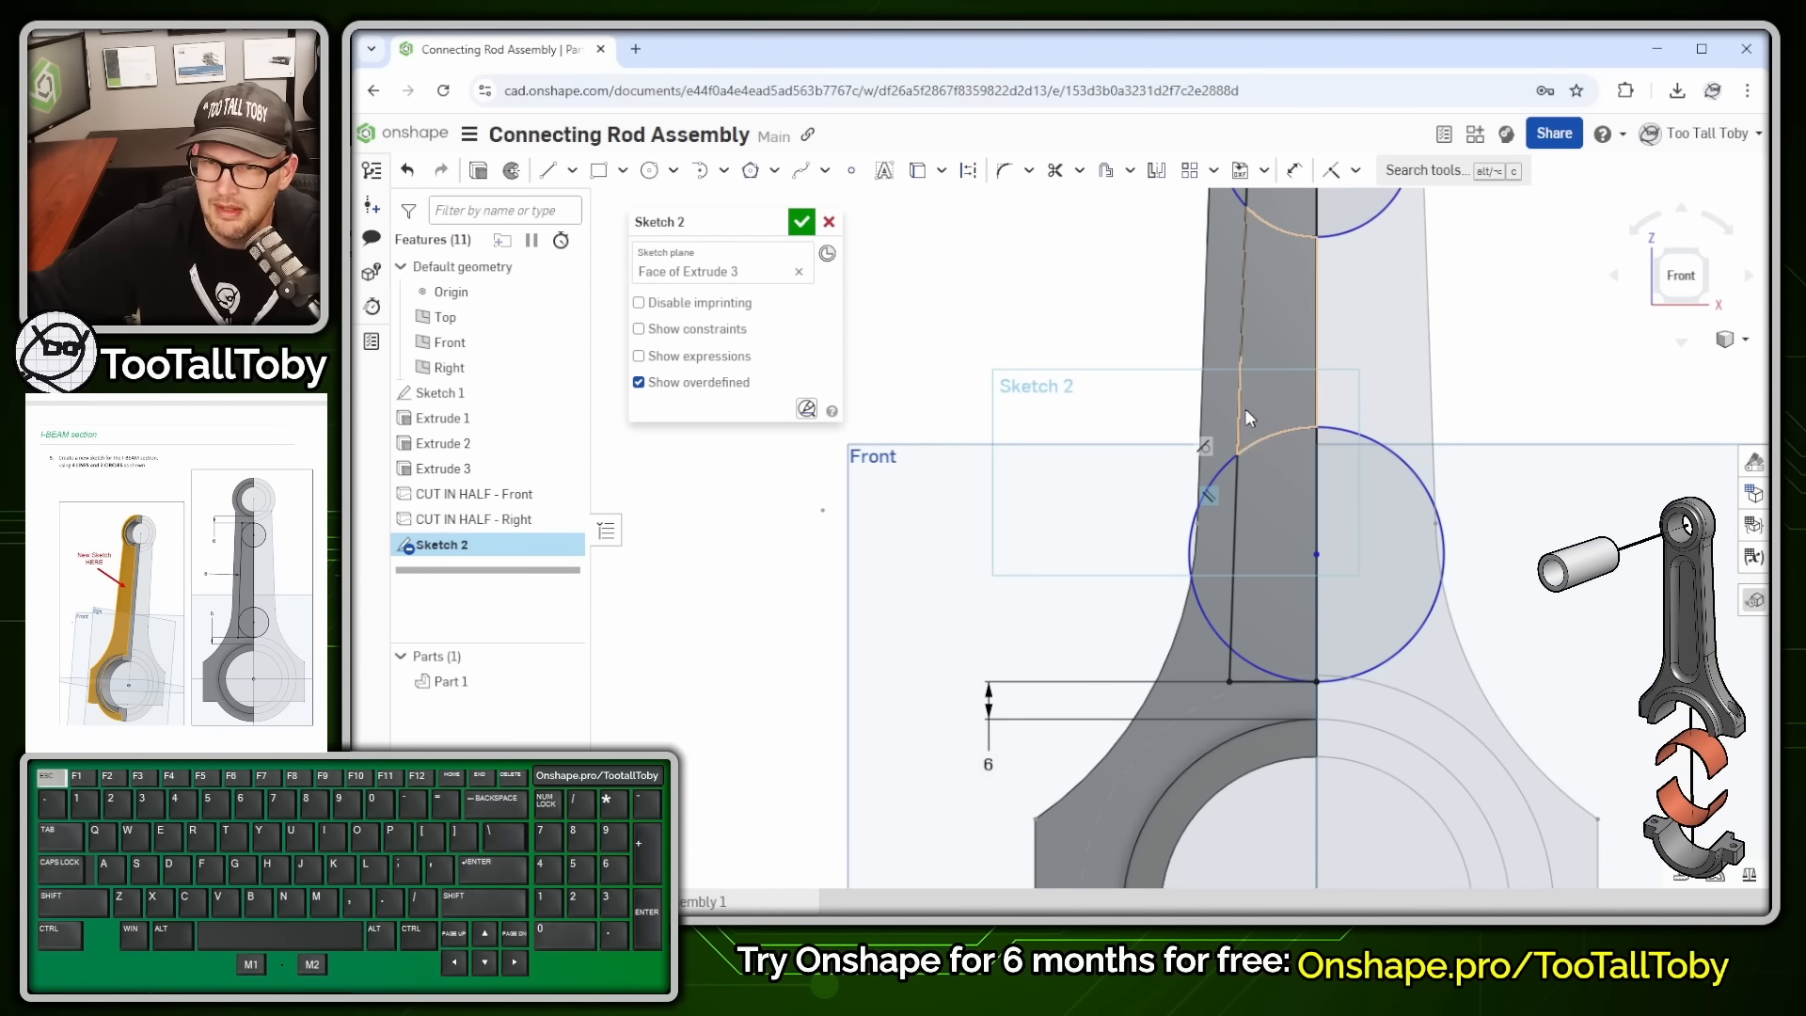
left_click(1236, 510)
left_click(1191, 544)
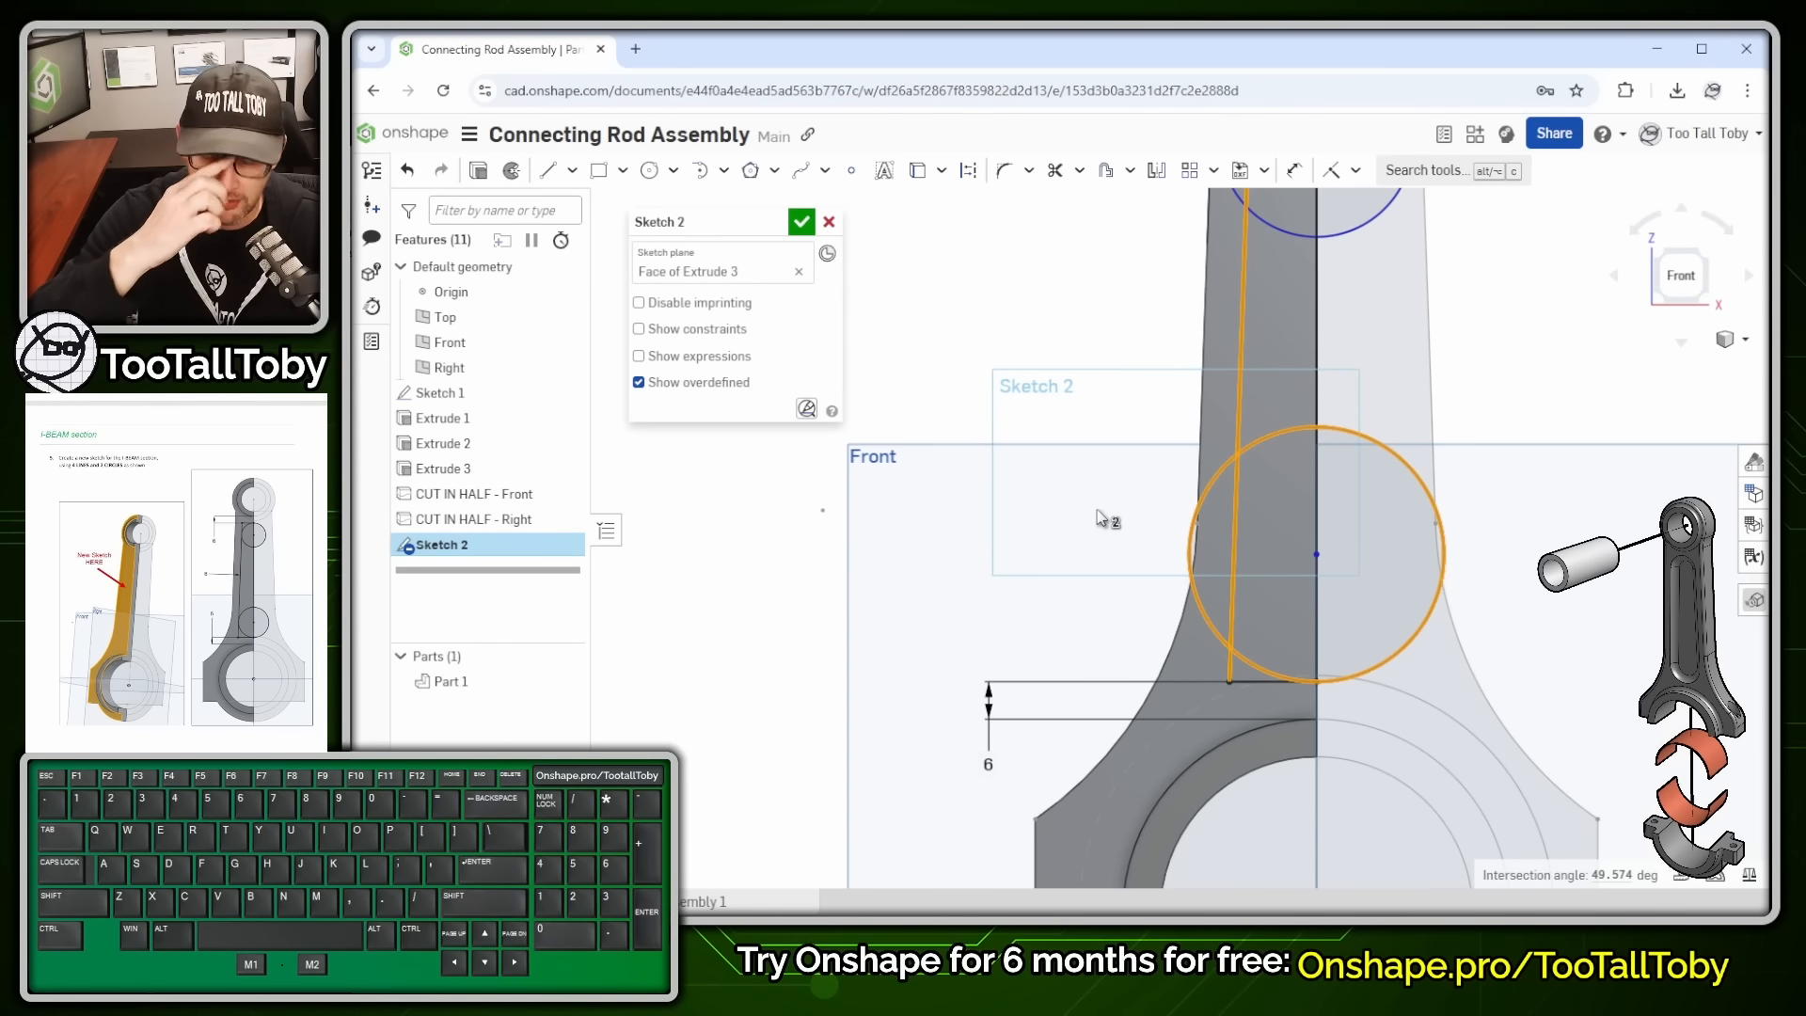
- Make both the lower and upper circles tangent to the inner vertical line
key("t")
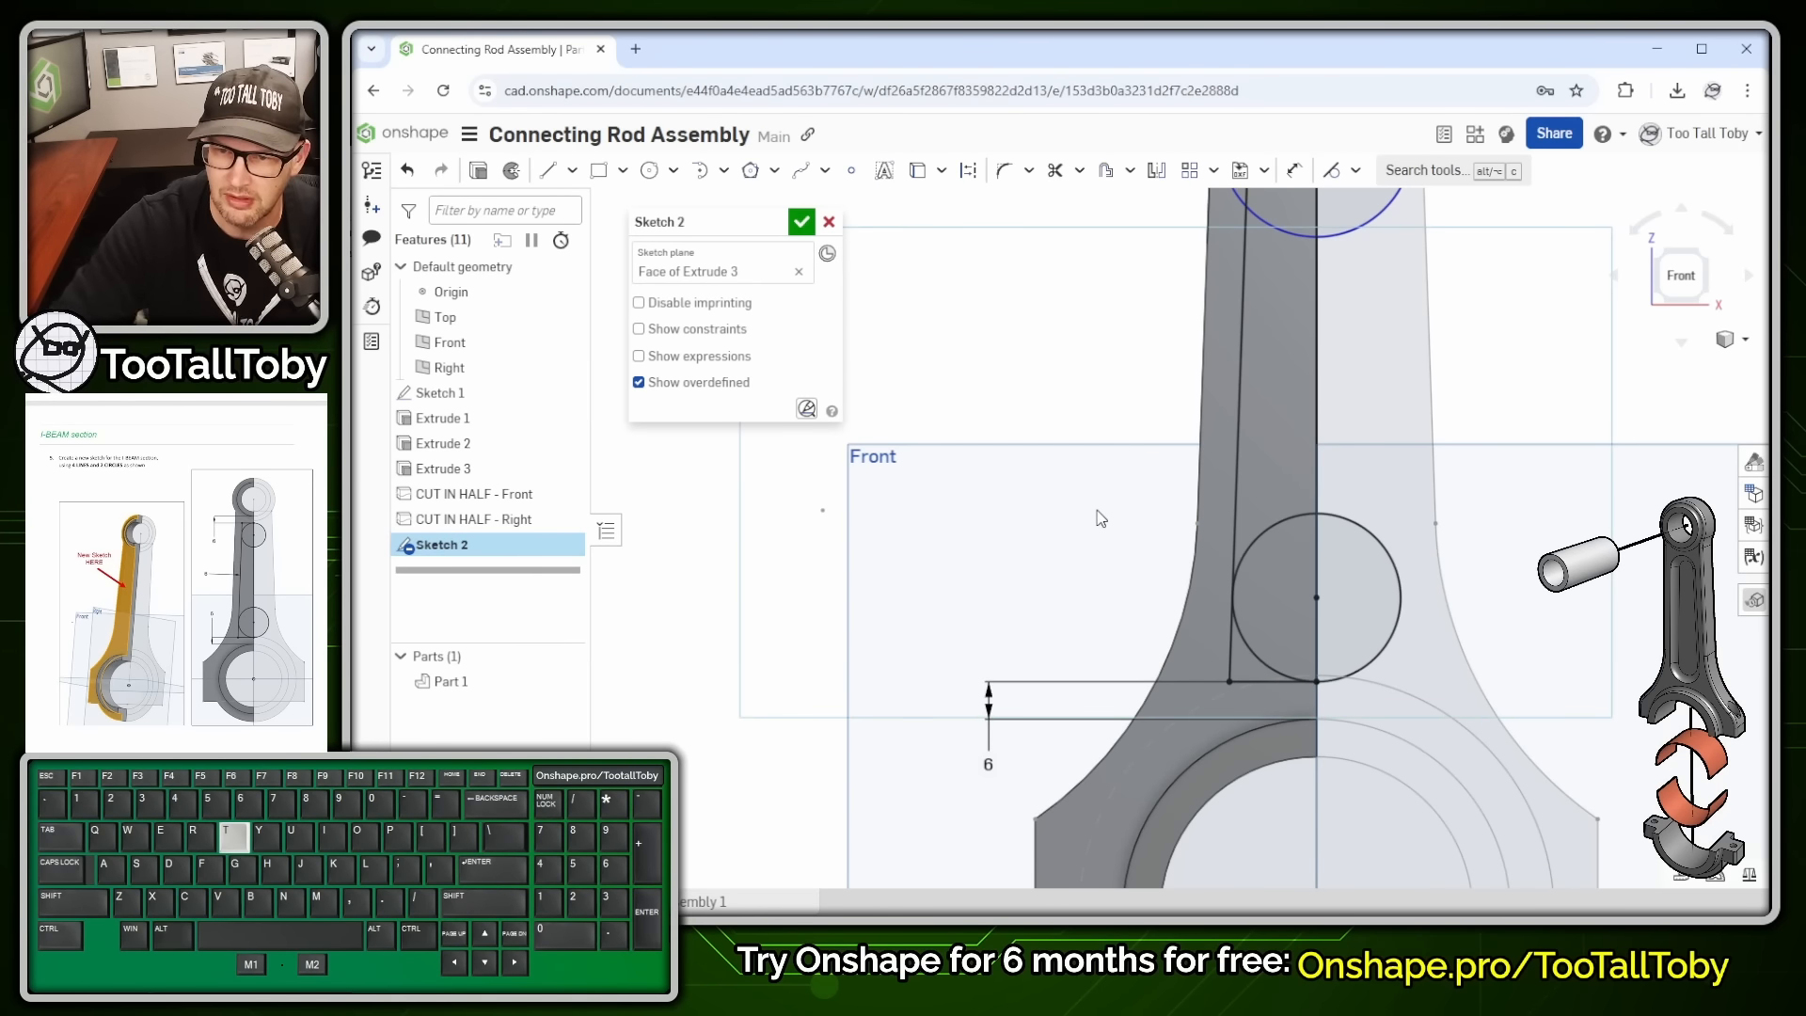
scroll(1270, 410, "down", 3)
right_click_drag(1200, 336, 1190, 495, "ctrl")
scroll(1265, 365, "up", 3)
left_click(1217, 345)
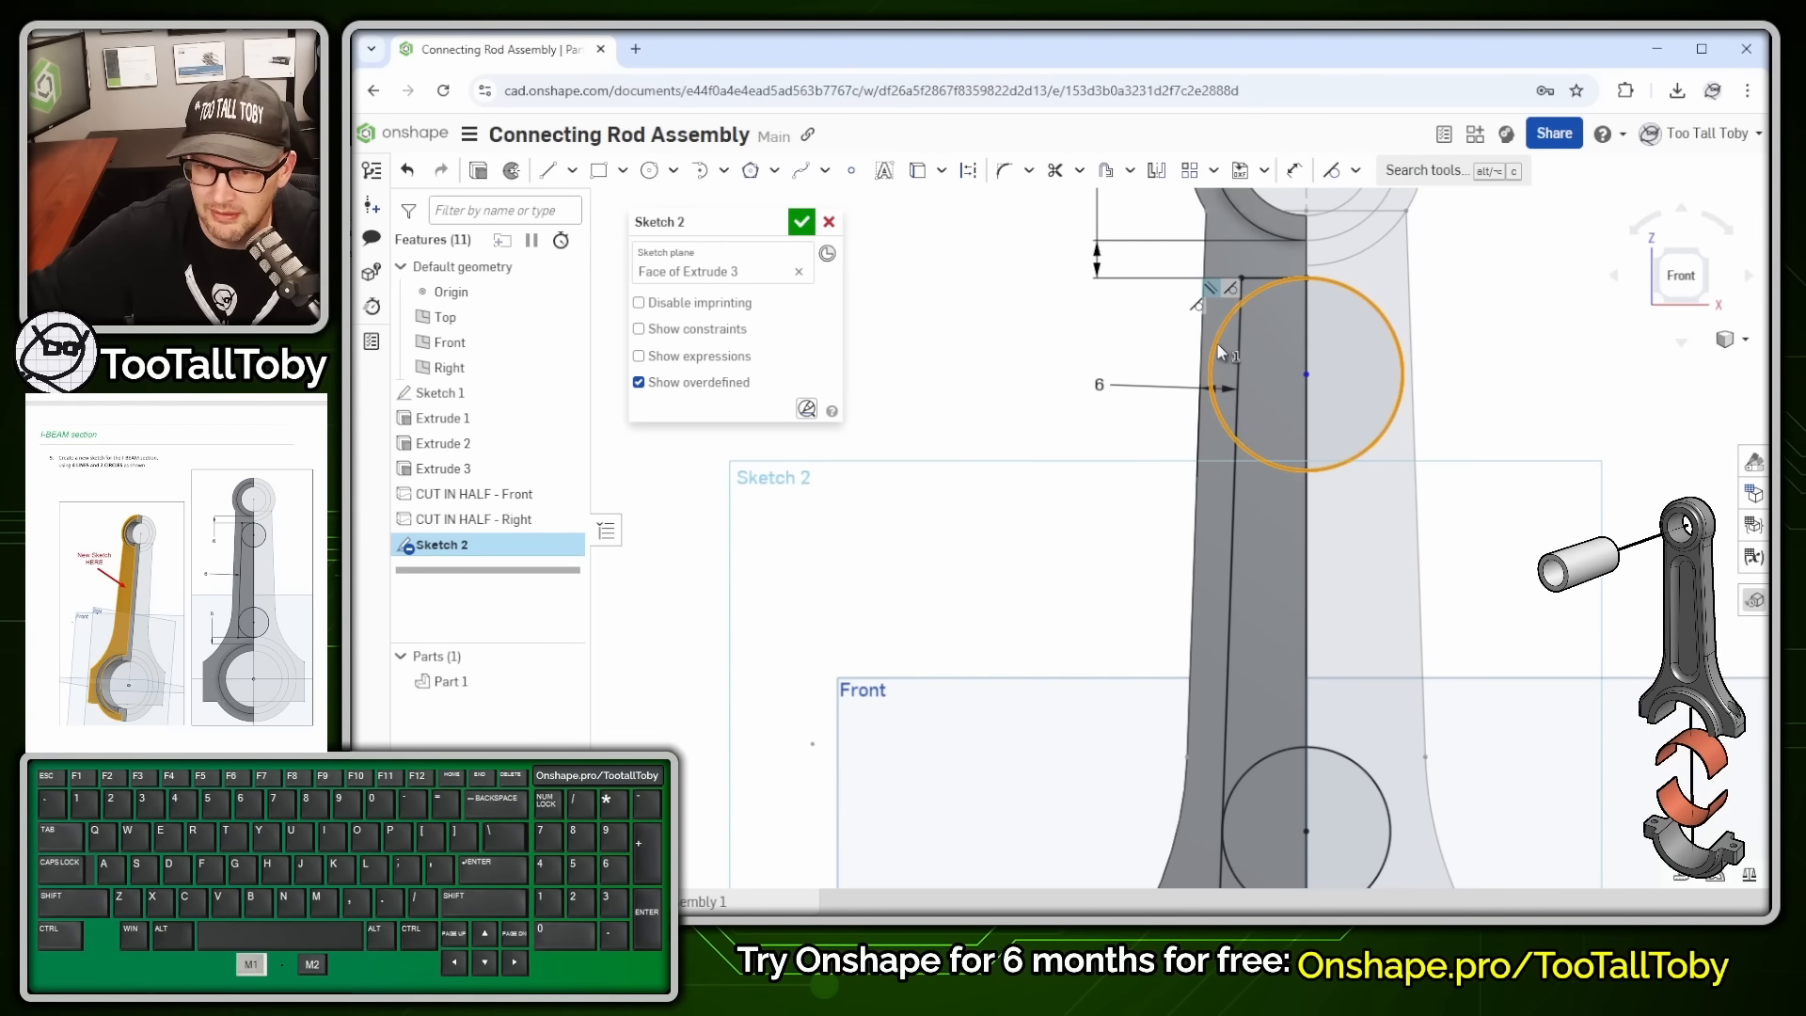
left_click(1233, 495)
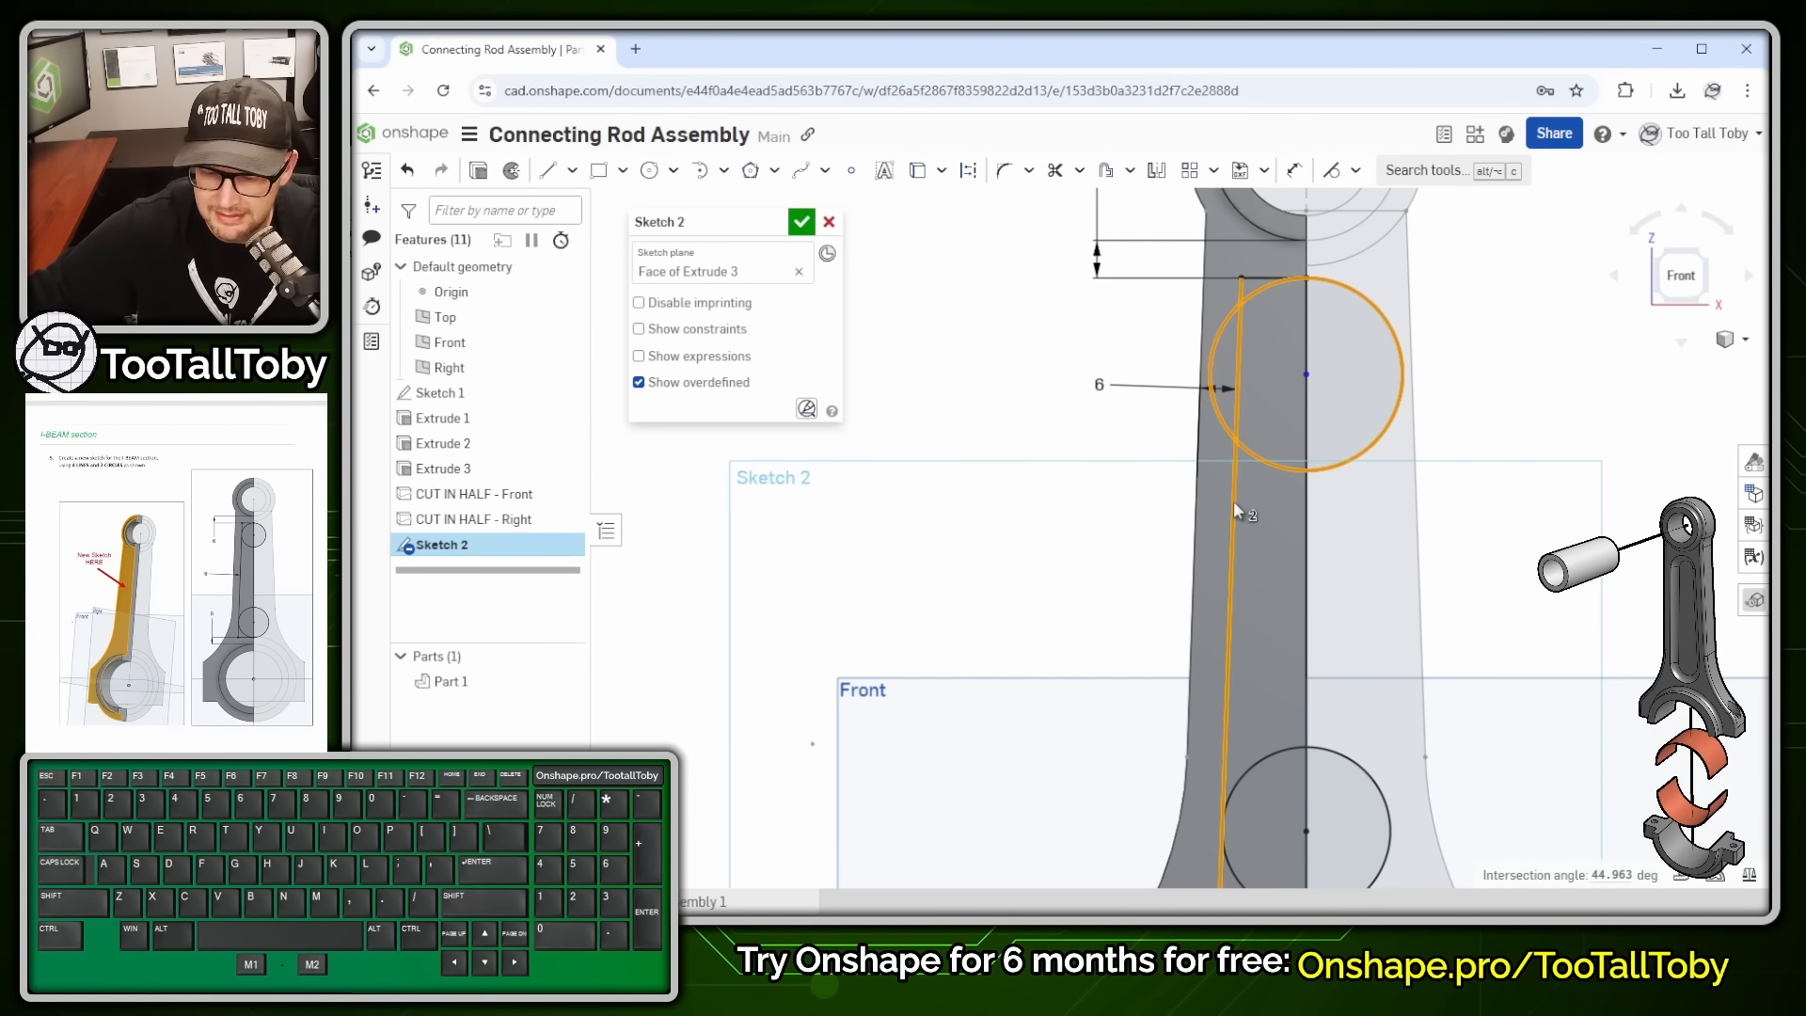
key("t")
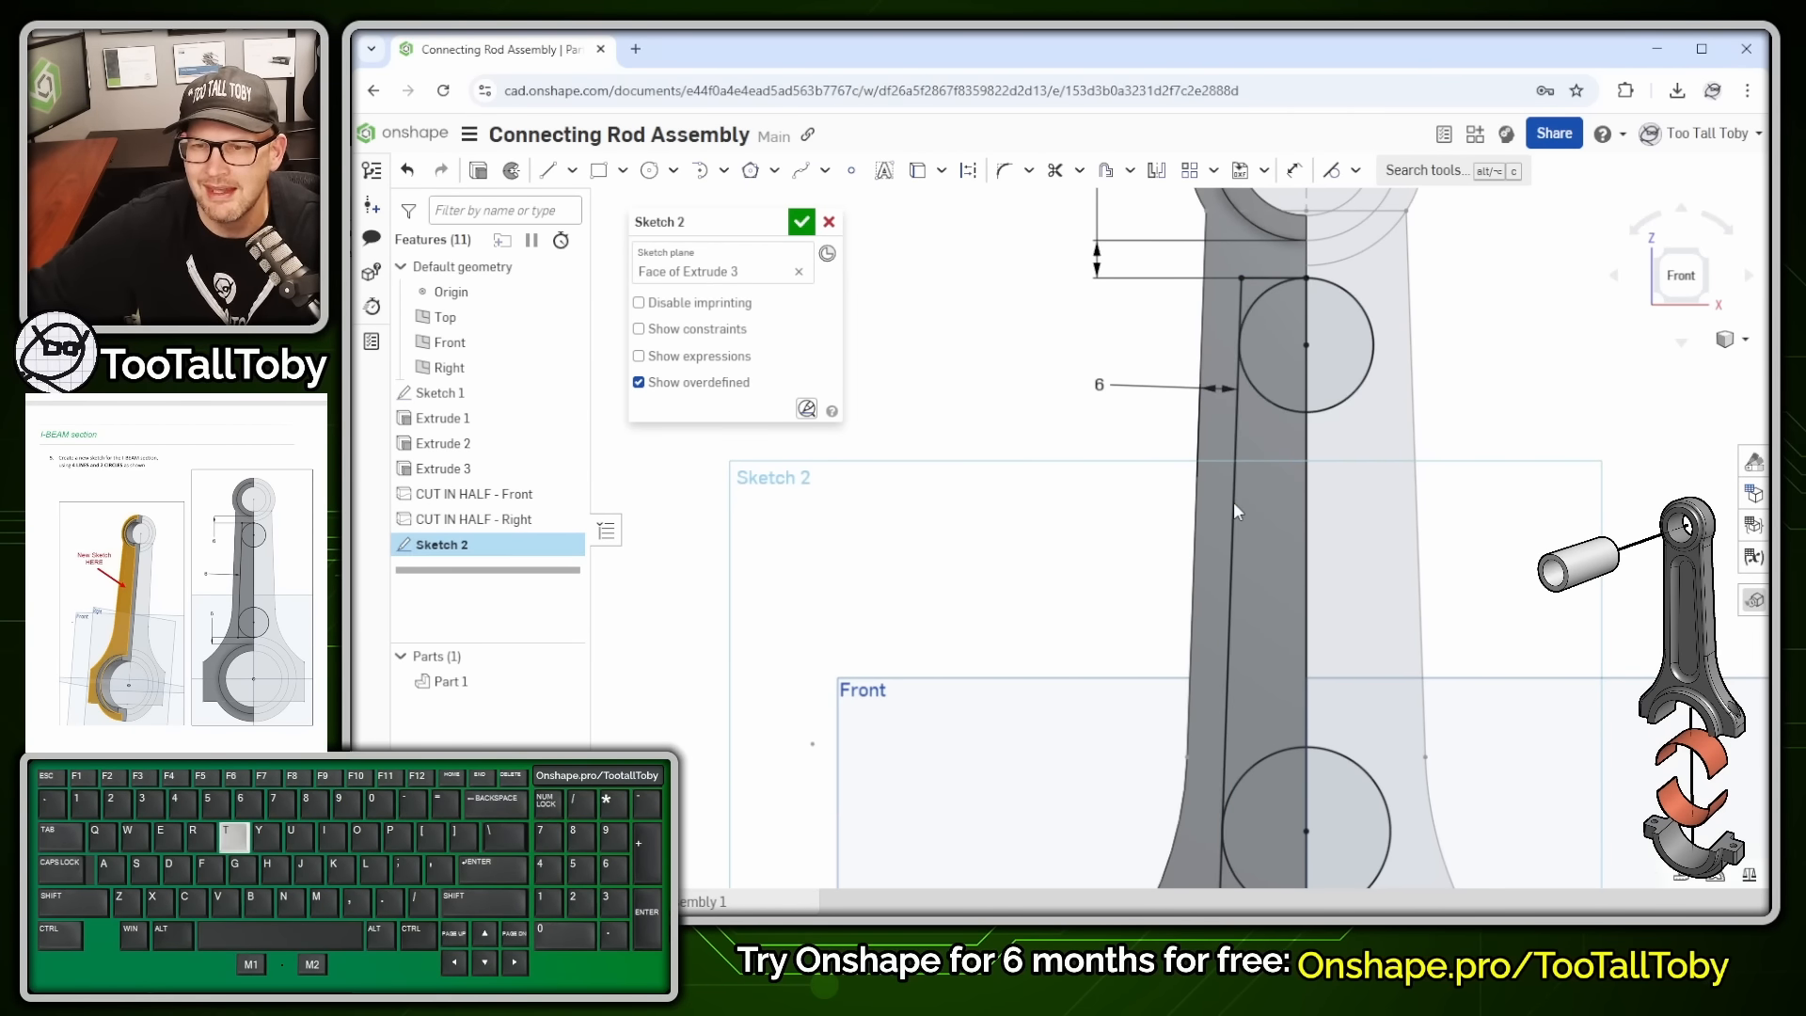
scroll(1378, 470, "down", 4)
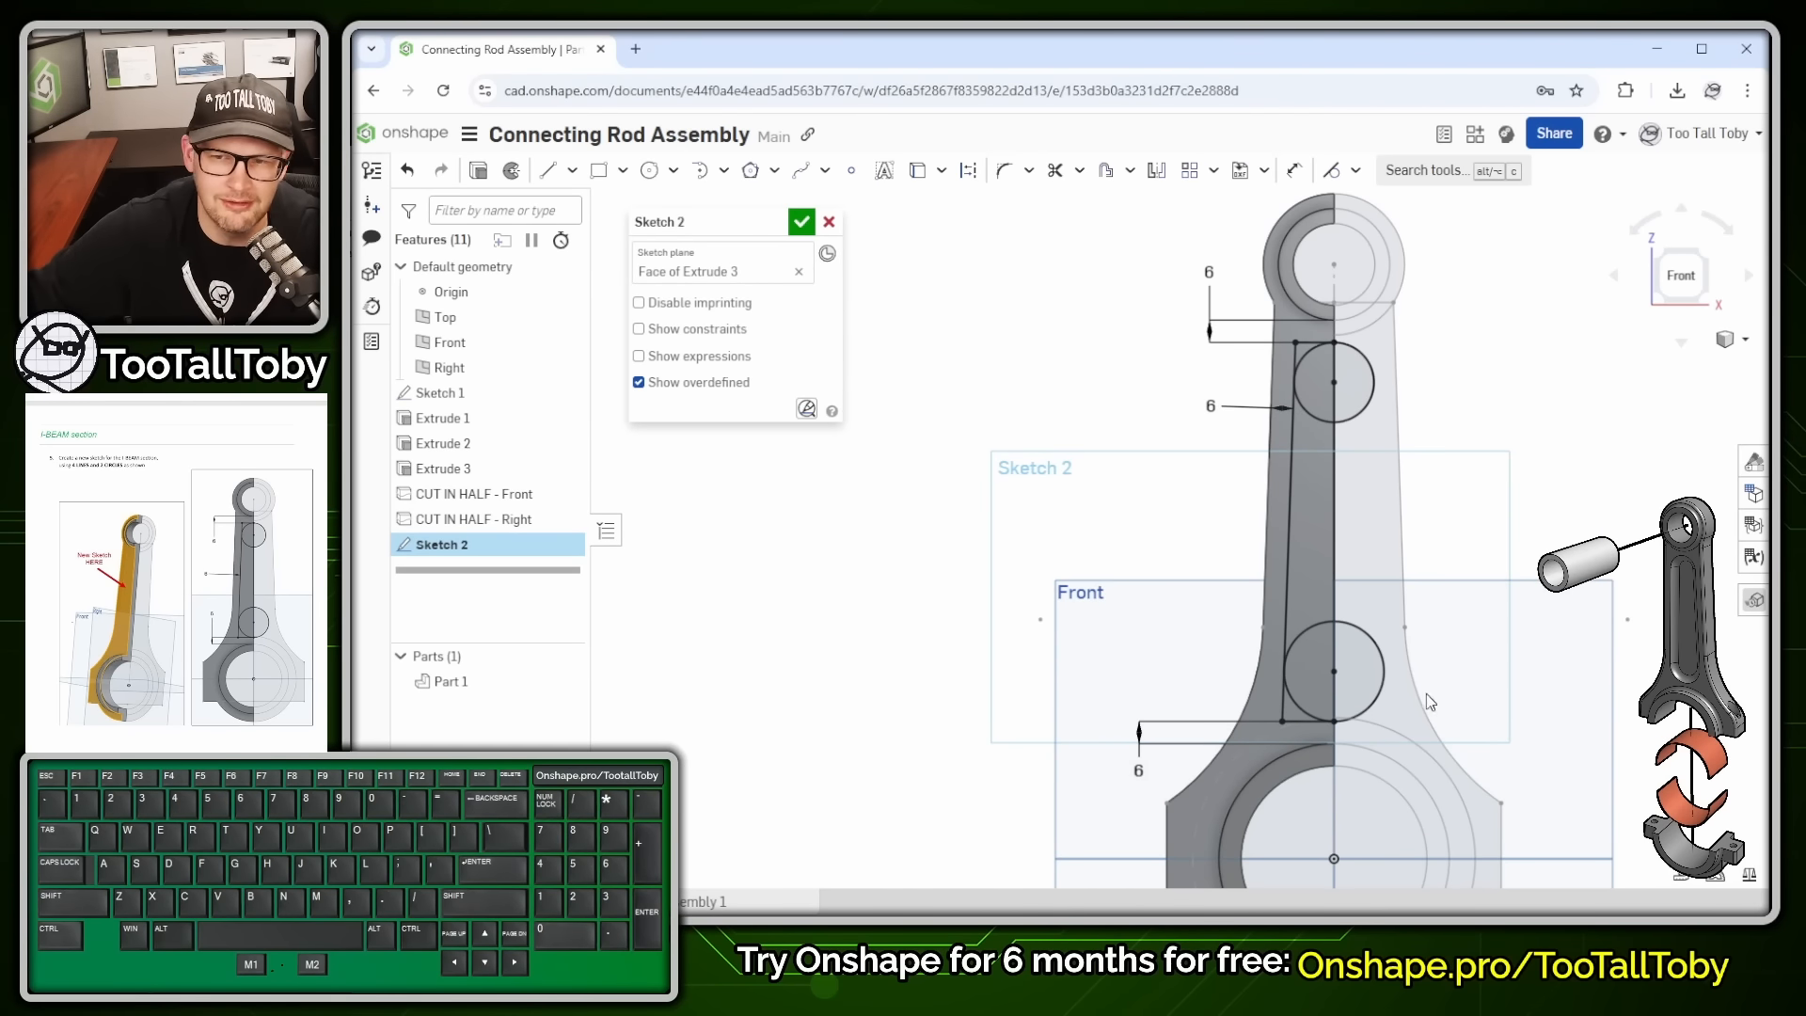
mouse_move(1430, 702)
right_mouse_down()
mouse_move(1292, 701)
mouse_move(1284, 738)
right_mouse_up()
scroll(1585, 718, "up", 4)
right_click_drag(1585, 719, 1508, 600, "ctrl")
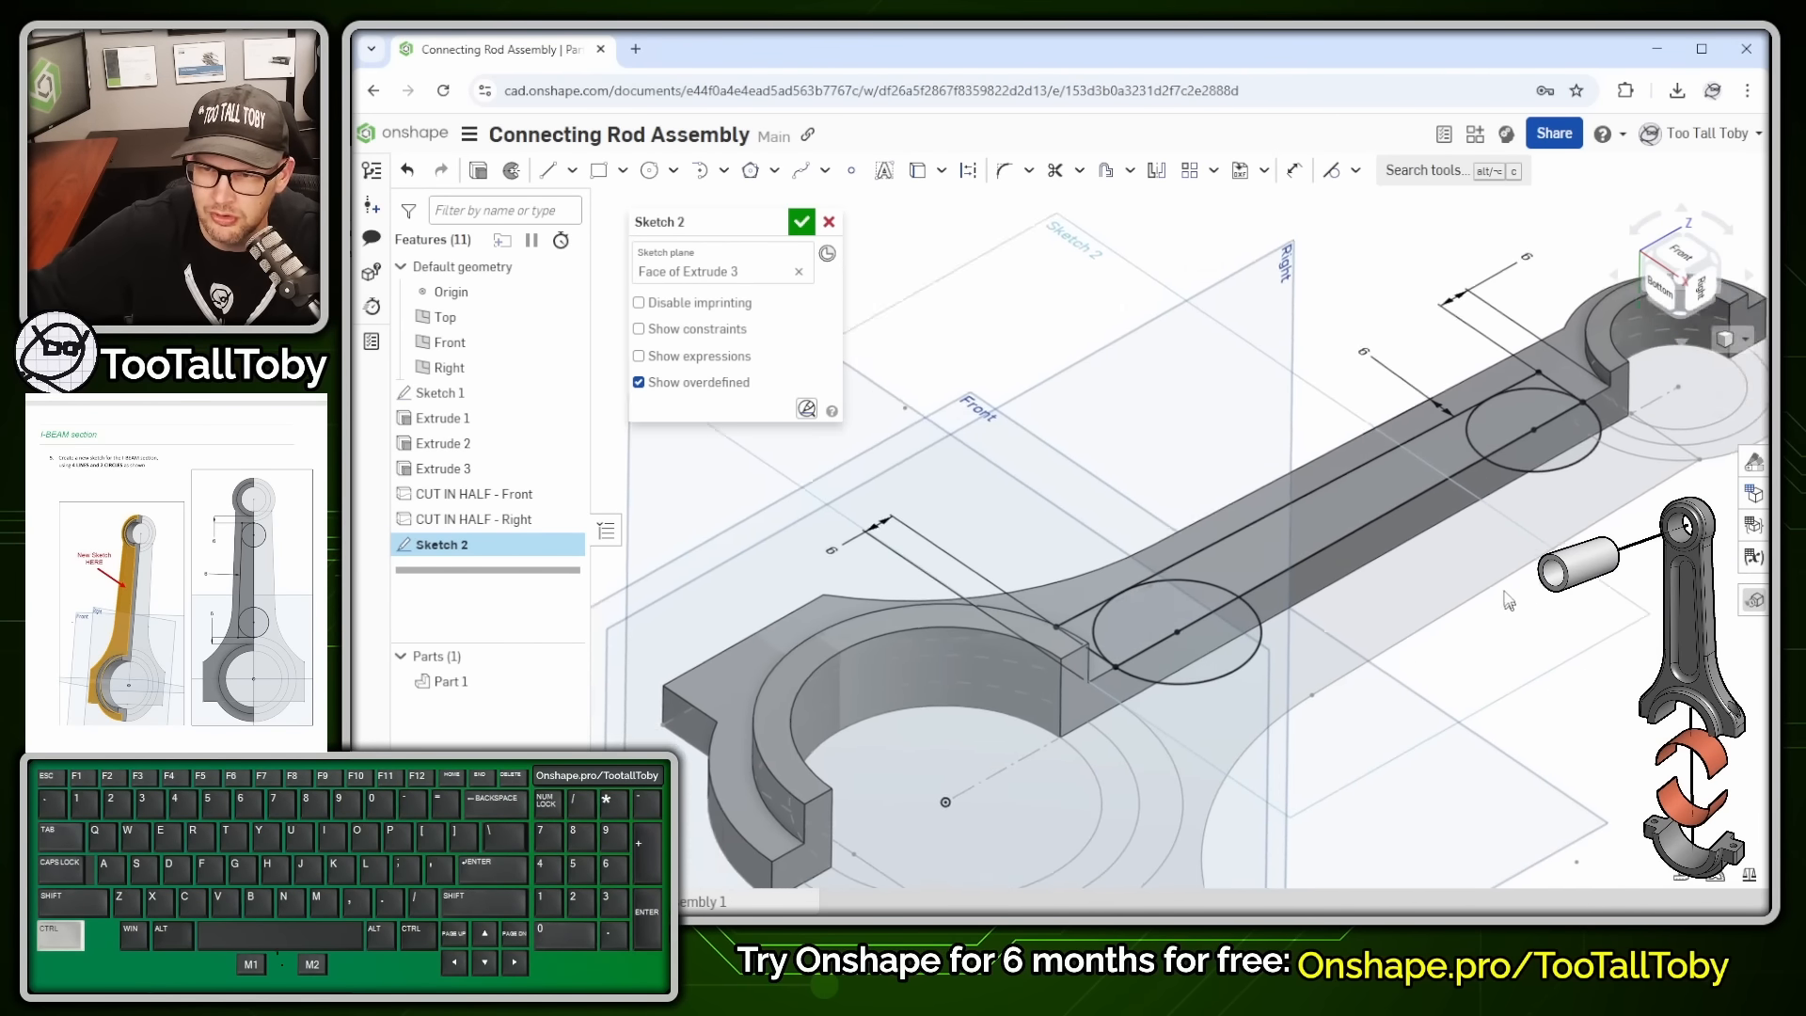
- Mark the beam web with two arrows, then close Sketch 2 and extrude it 25 mm blind
middle_click_drag(1508, 600, 1469, 529, "ctrl")
key("alt+1")
left_click(1345, 472)
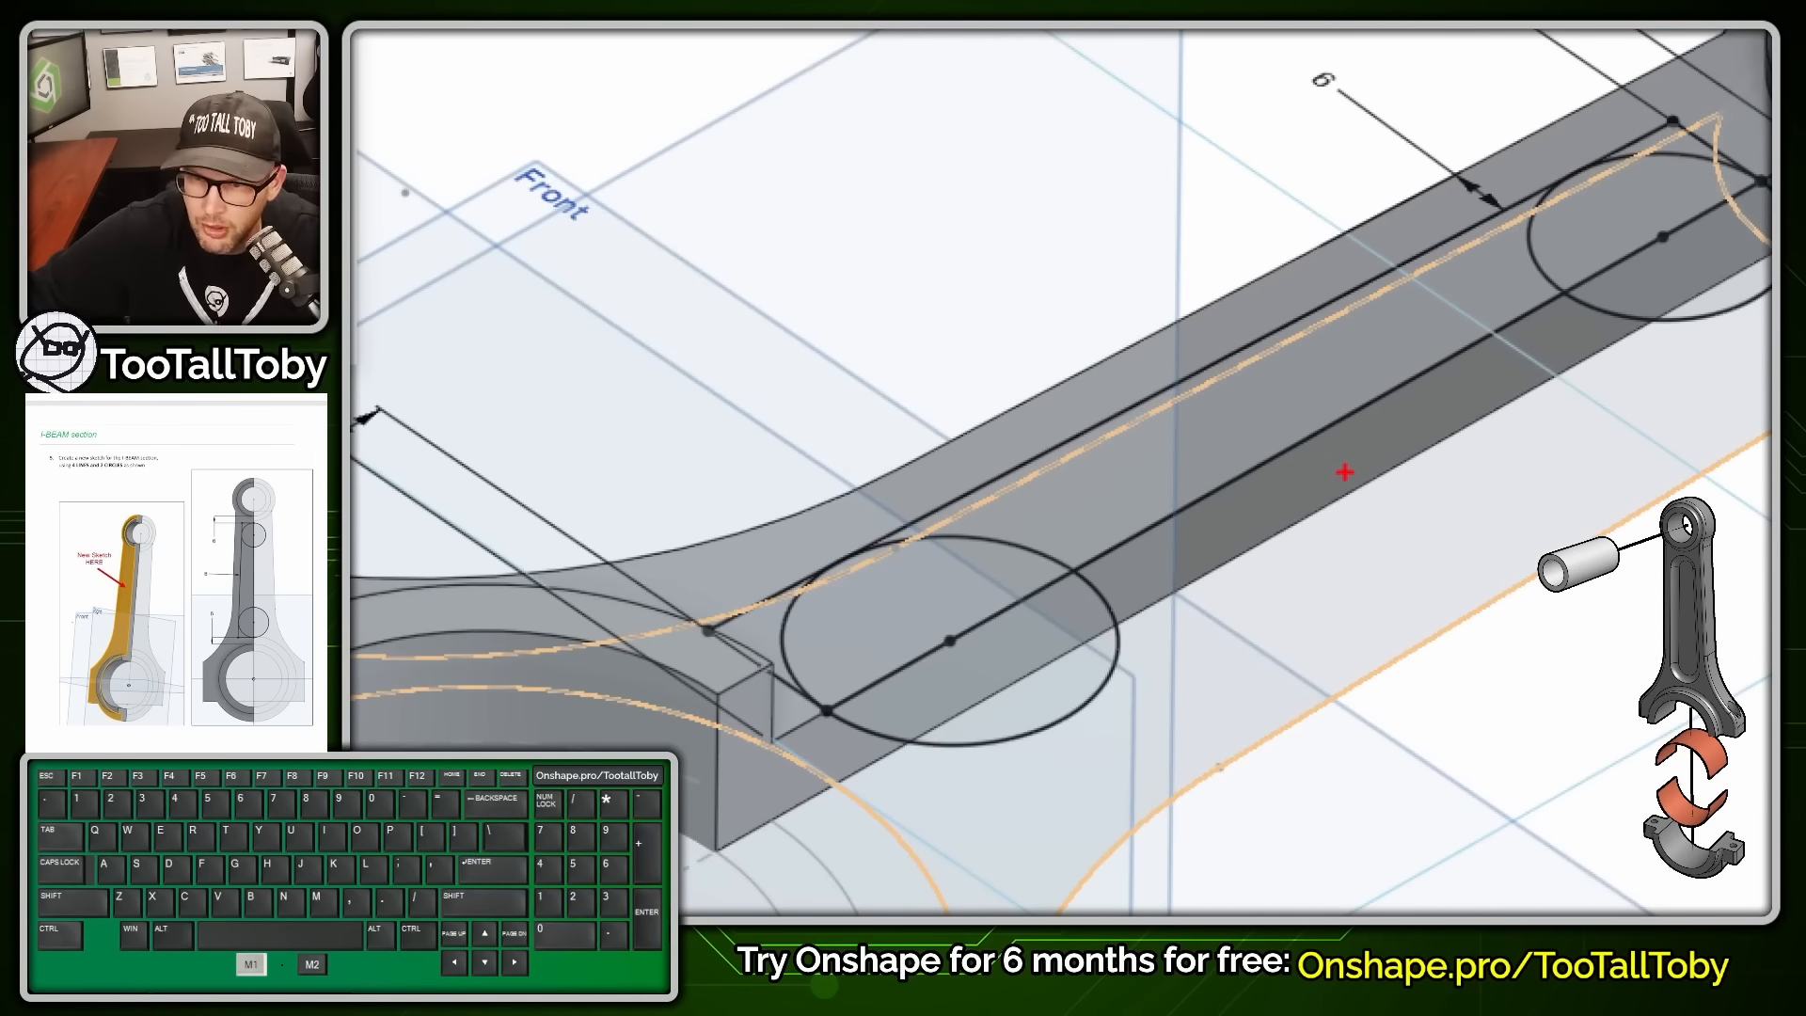
left_click_drag(1349, 468, 1353, 328, "ctrl+shift")
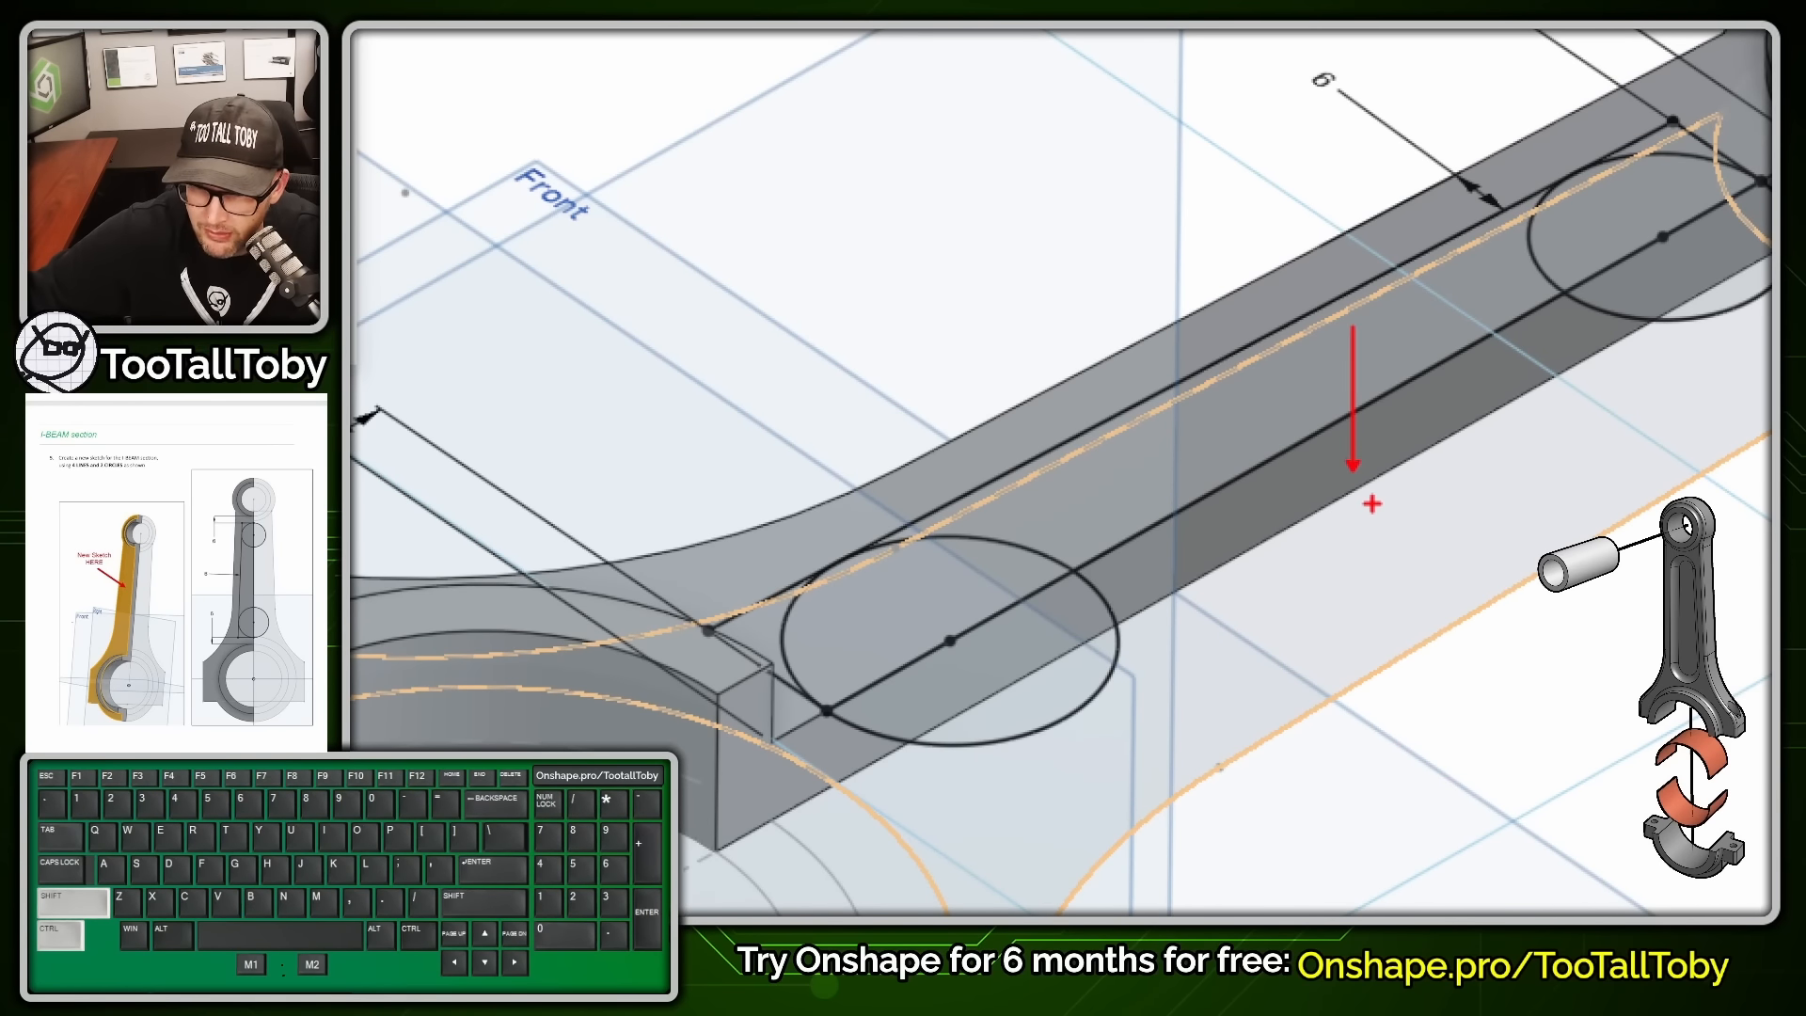
left_click_drag(1358, 491, 1358, 612, "ctrl+shift")
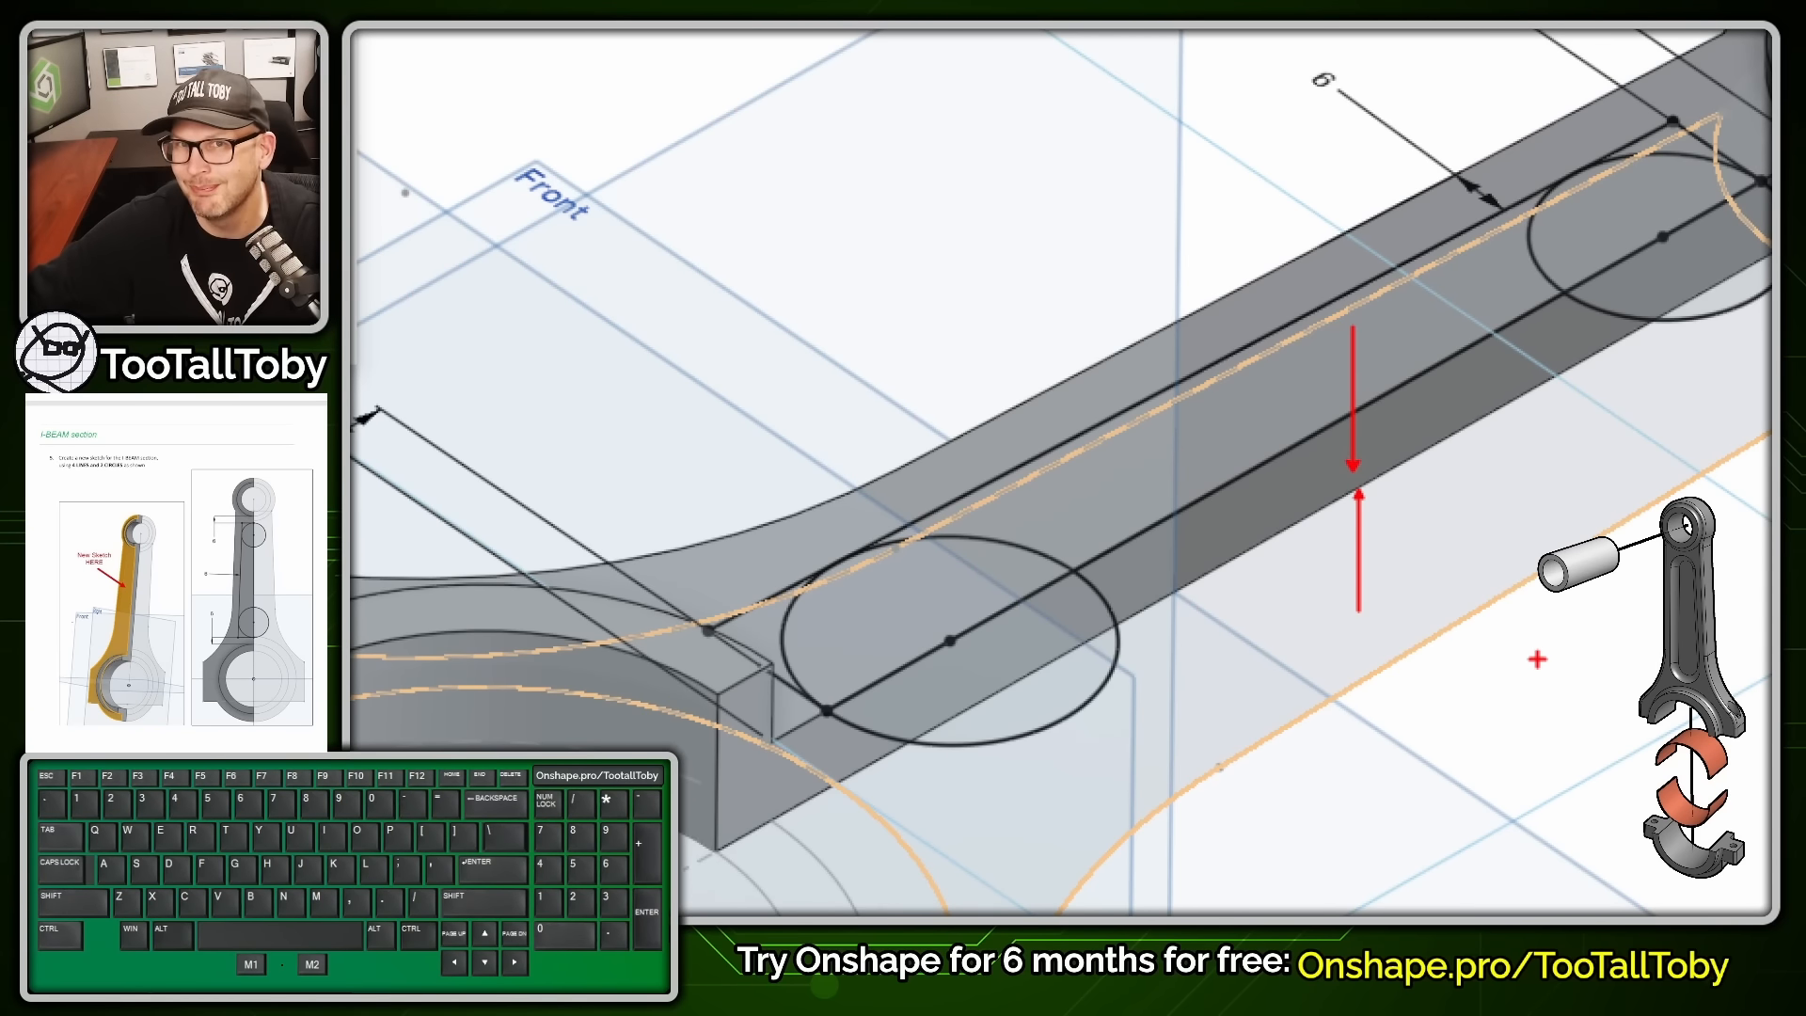
key("alt+1")
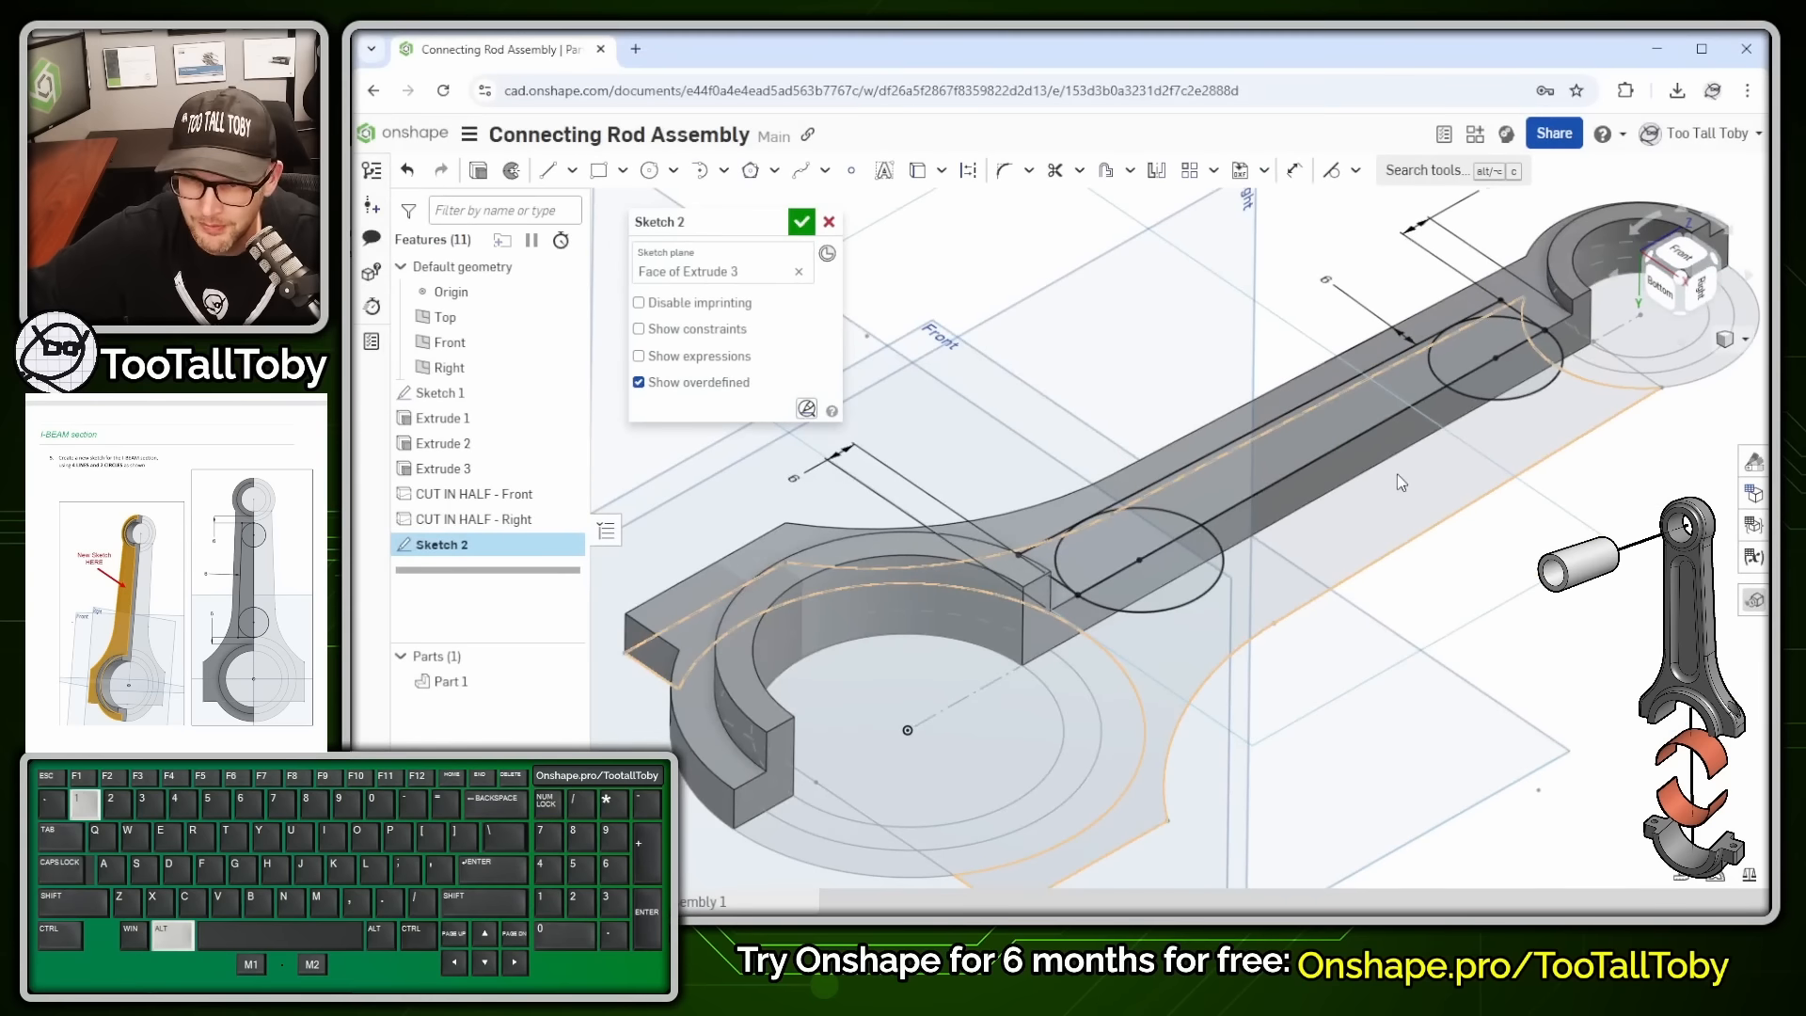
left_click(486, 172)
key("e")
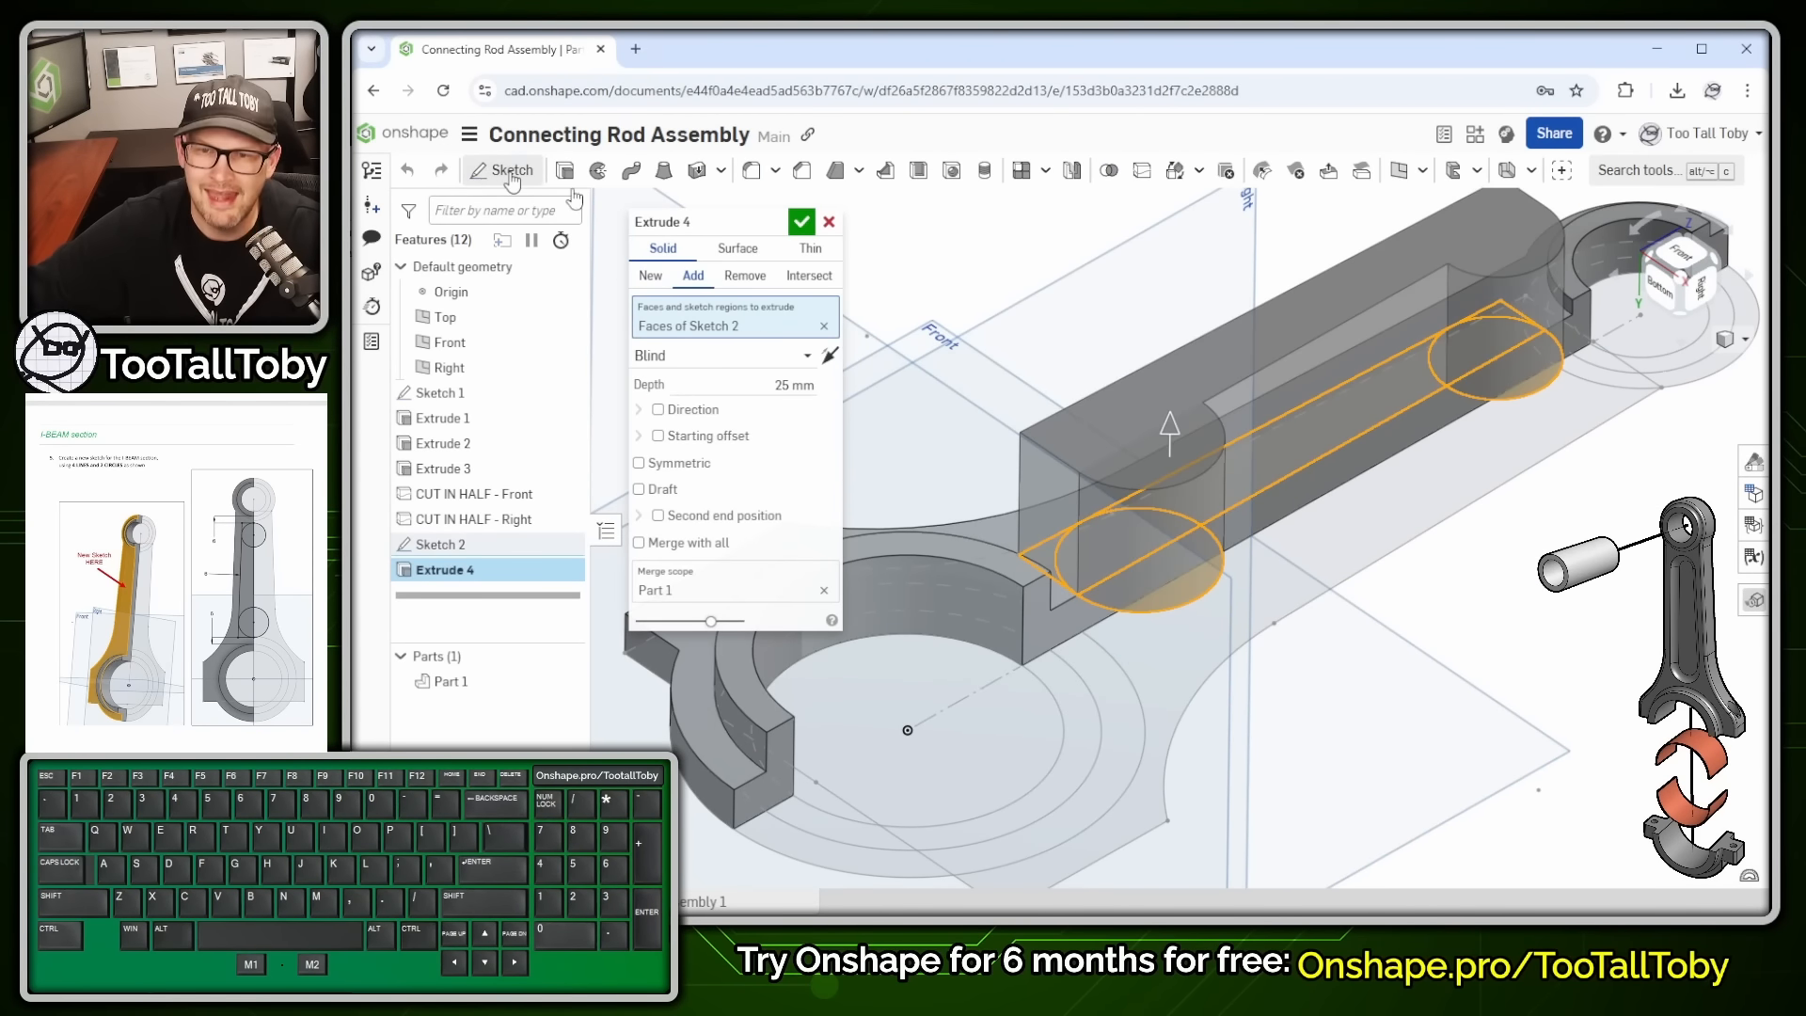
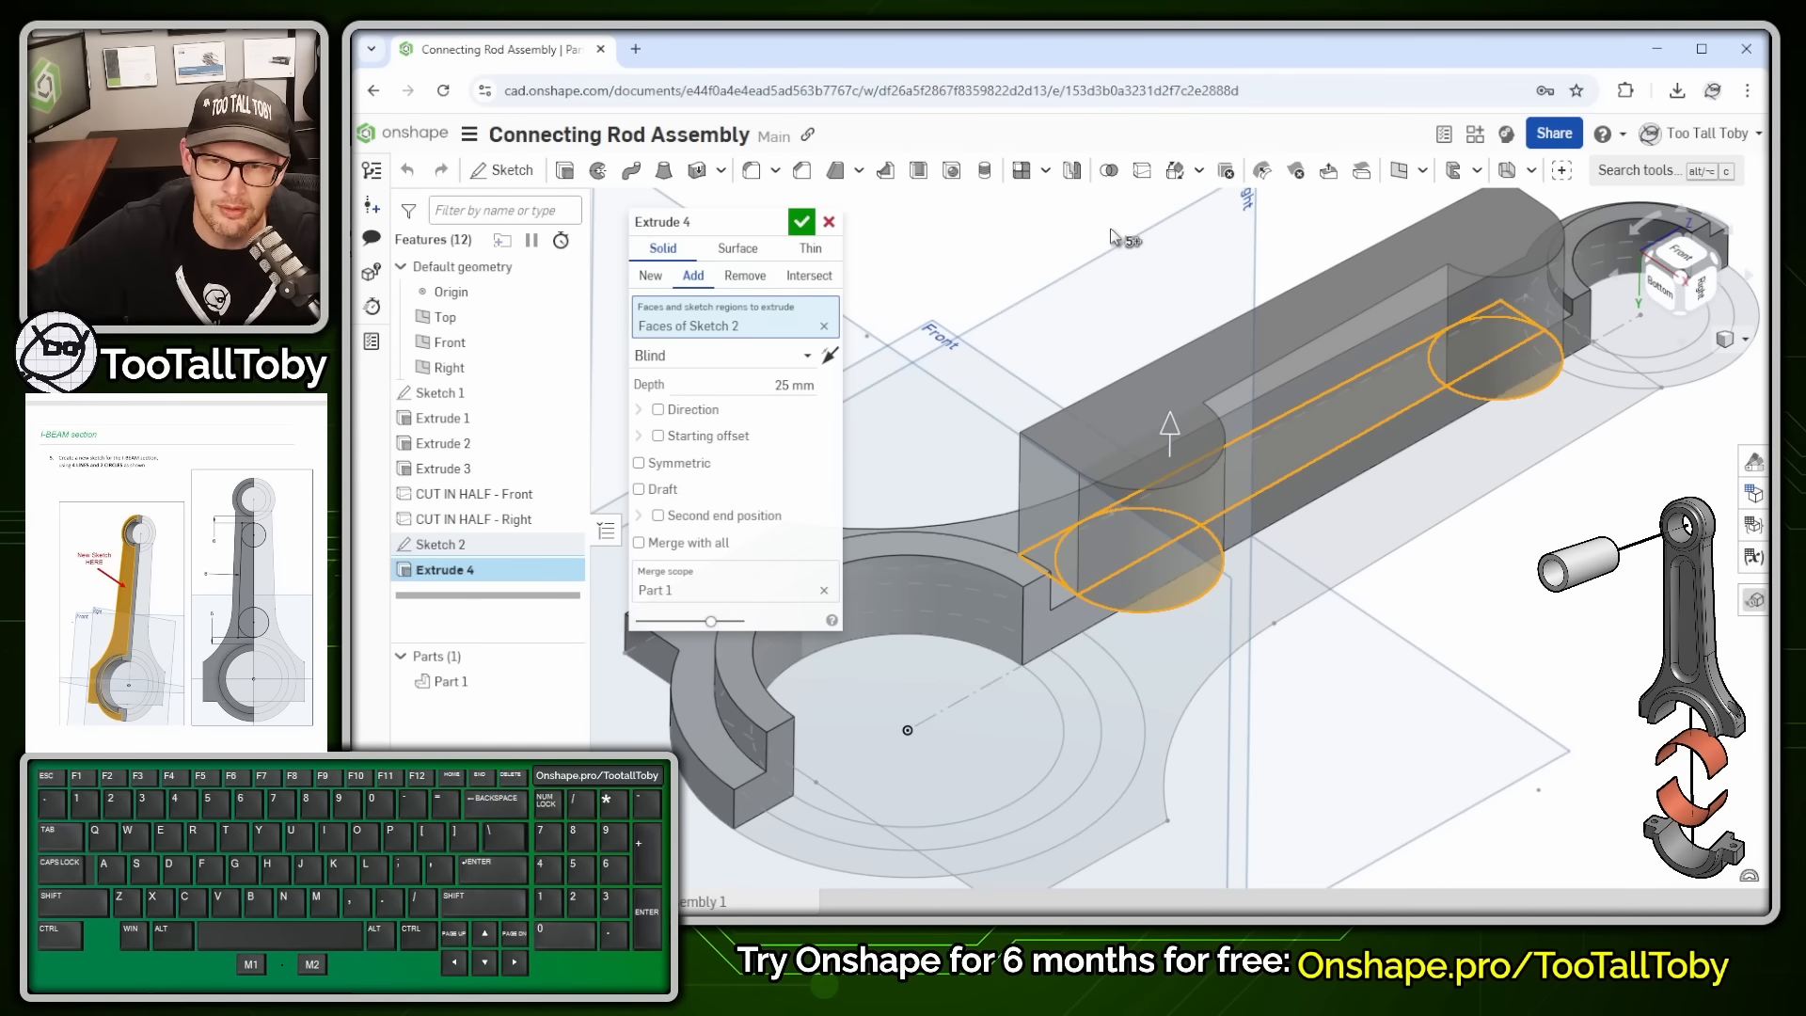
- Re-pick the two half-circle regions and the rectangular region of Sketch 2, and switch Extrude 4 to Remove
key("space")
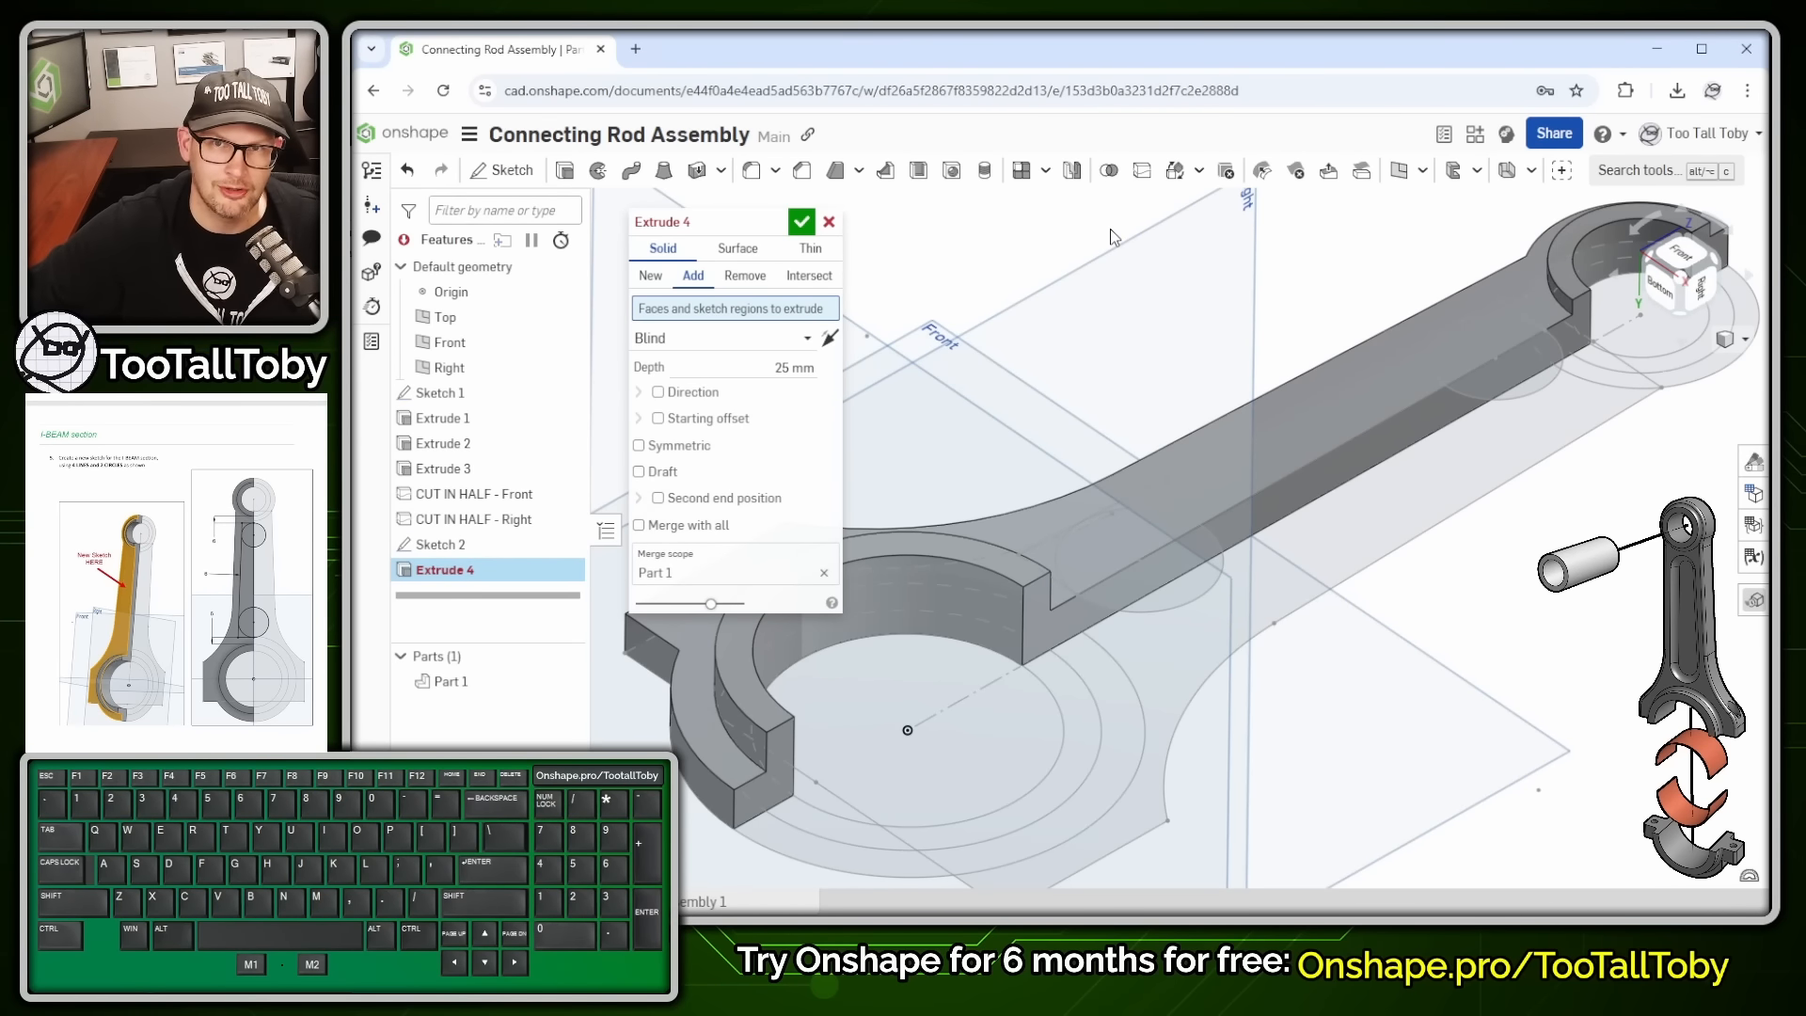
left_click(1470, 351)
left_click(1363, 423)
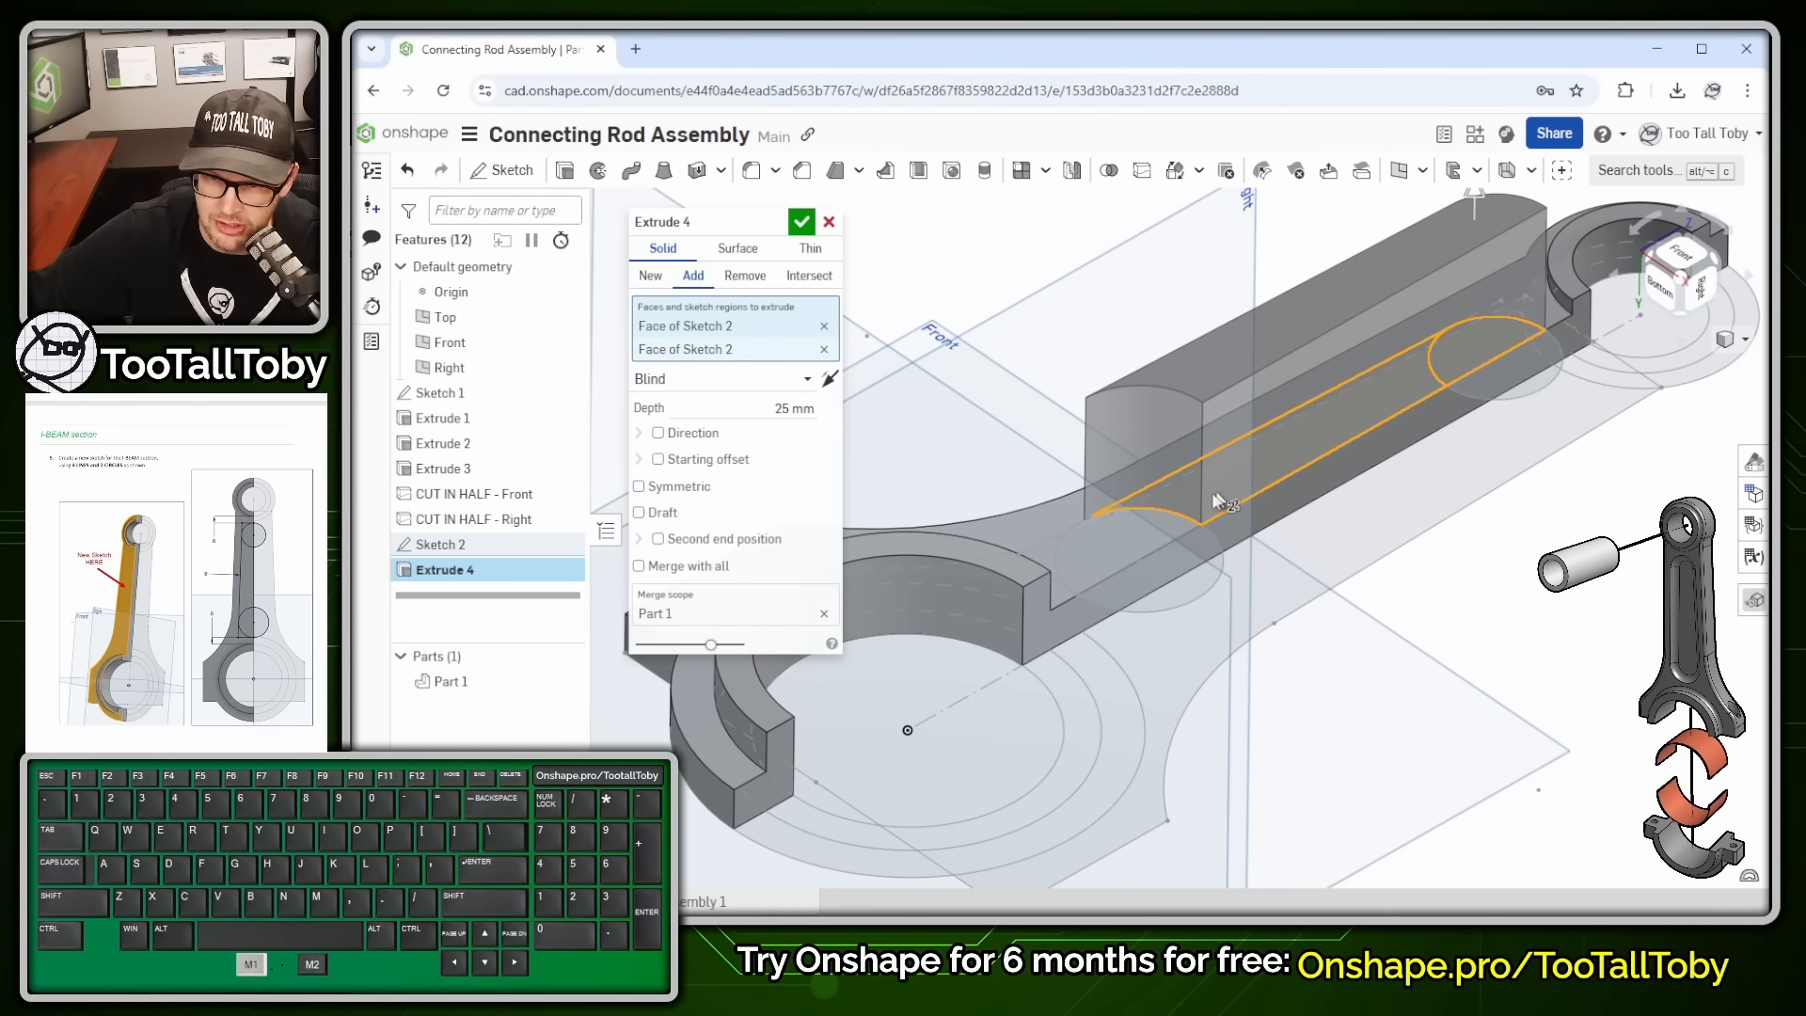
left_click(1142, 537)
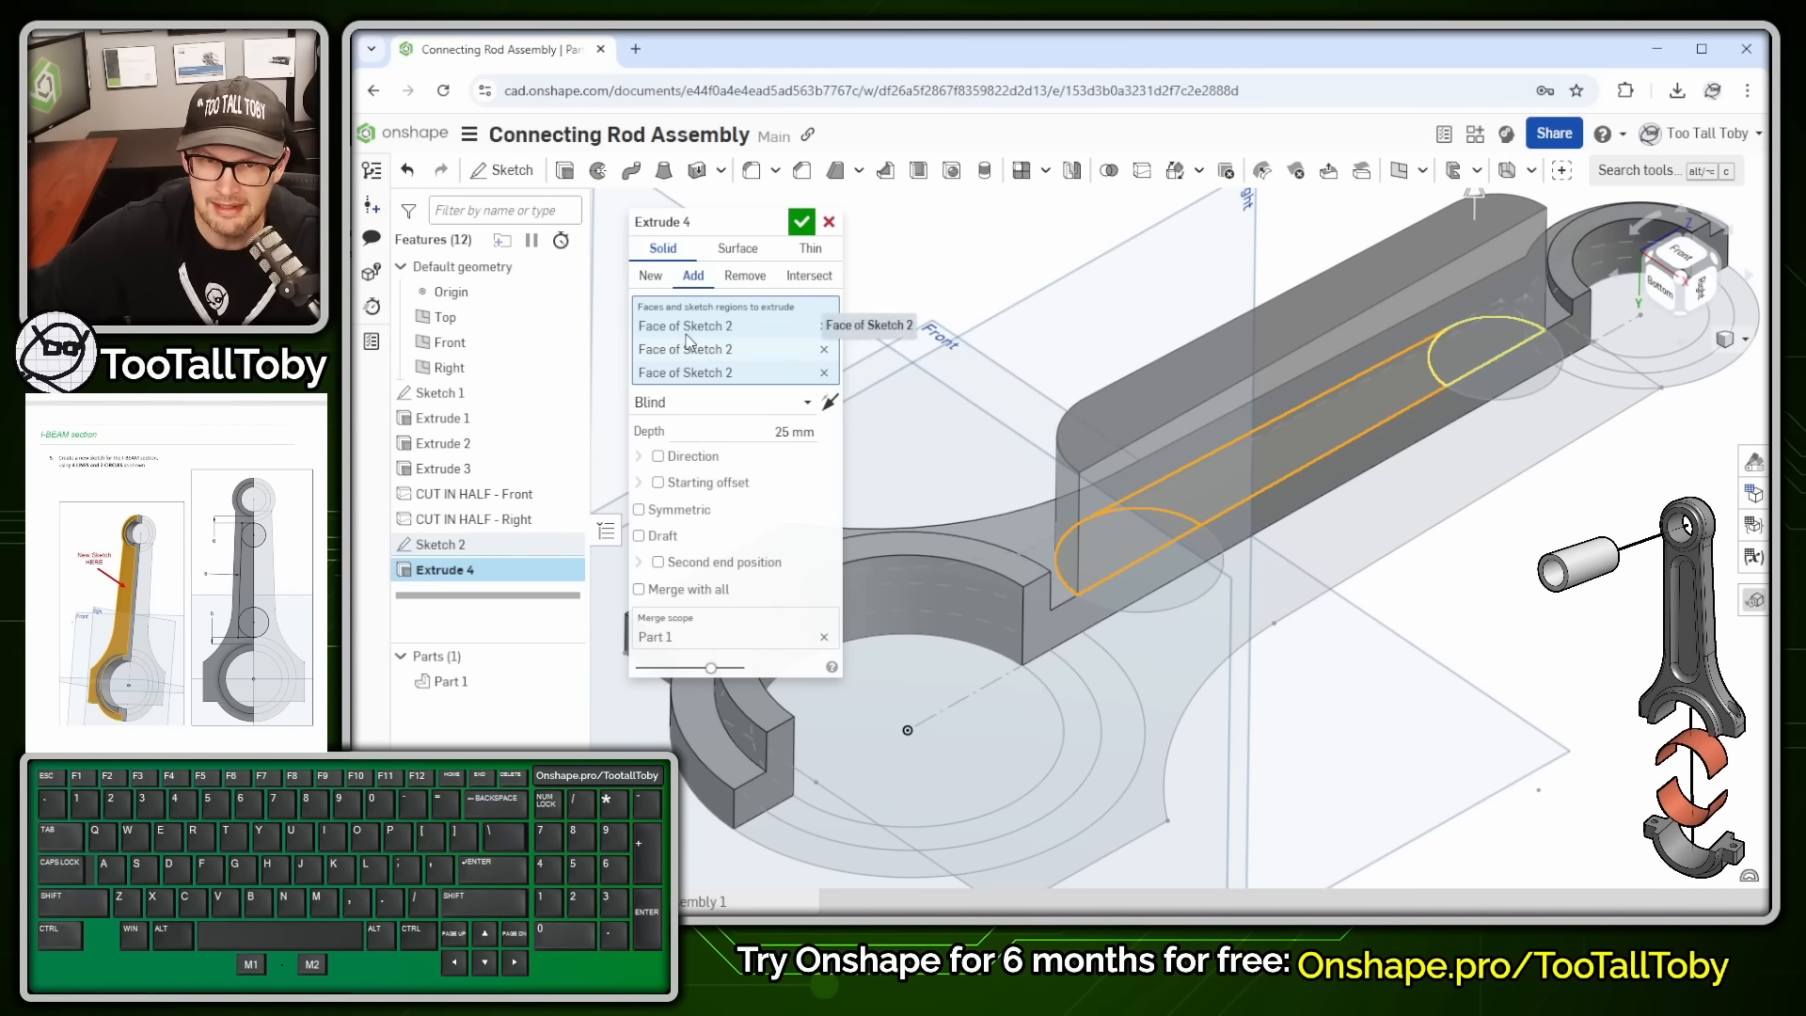
left_click(745, 277)
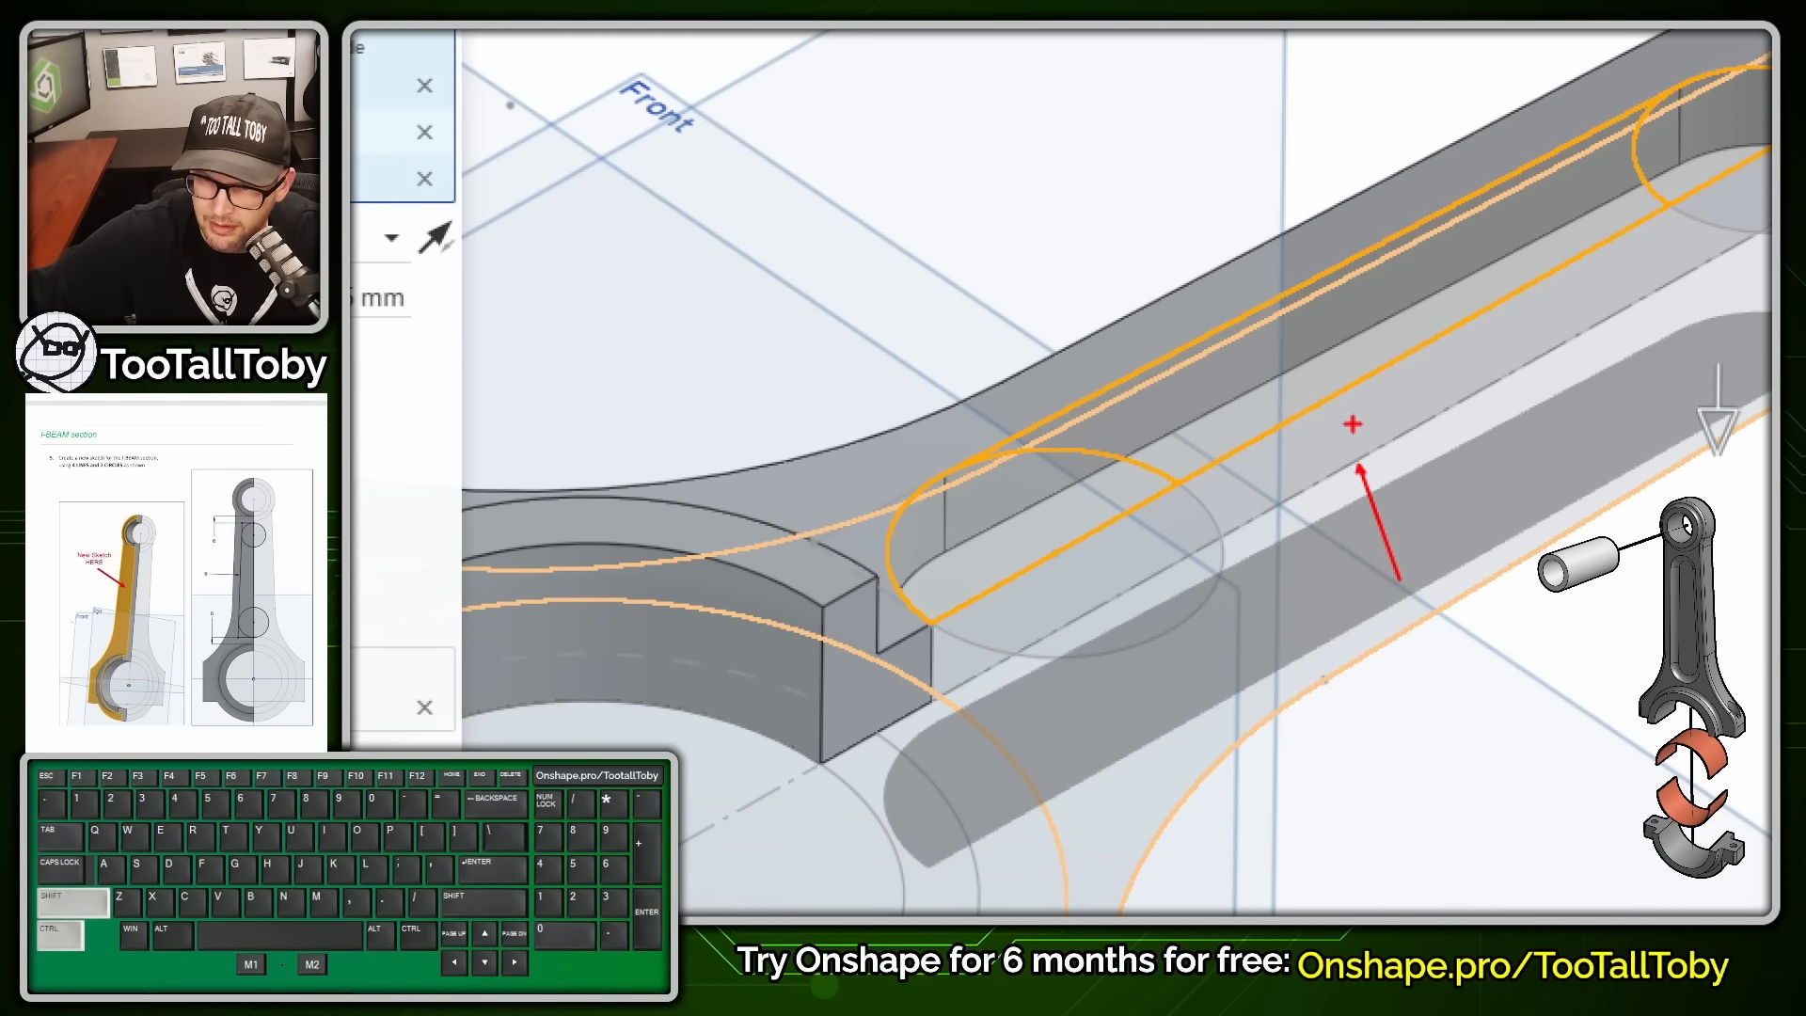
left_click_drag(1352, 425, 1328, 226, "ctrl+shift")
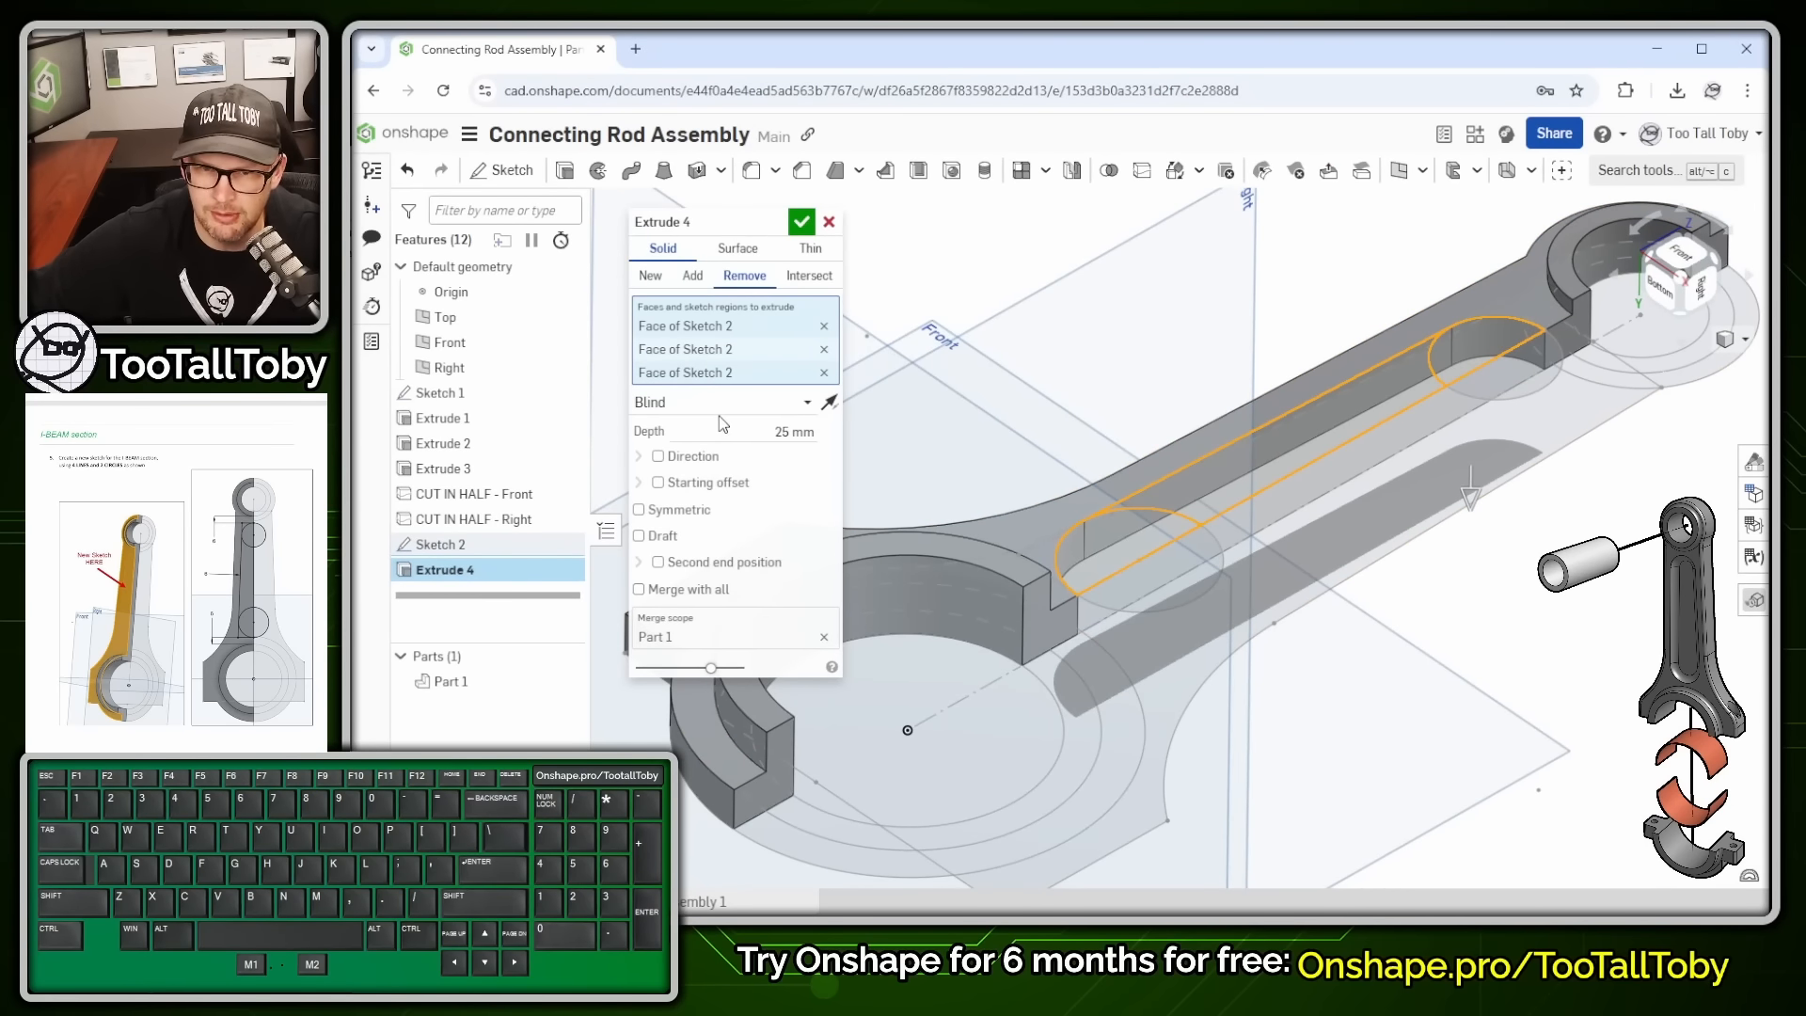
- End Extrude 4 up to the CUT IN HALF - Front face with a 3 mm offset and accept it
left_click(738, 403)
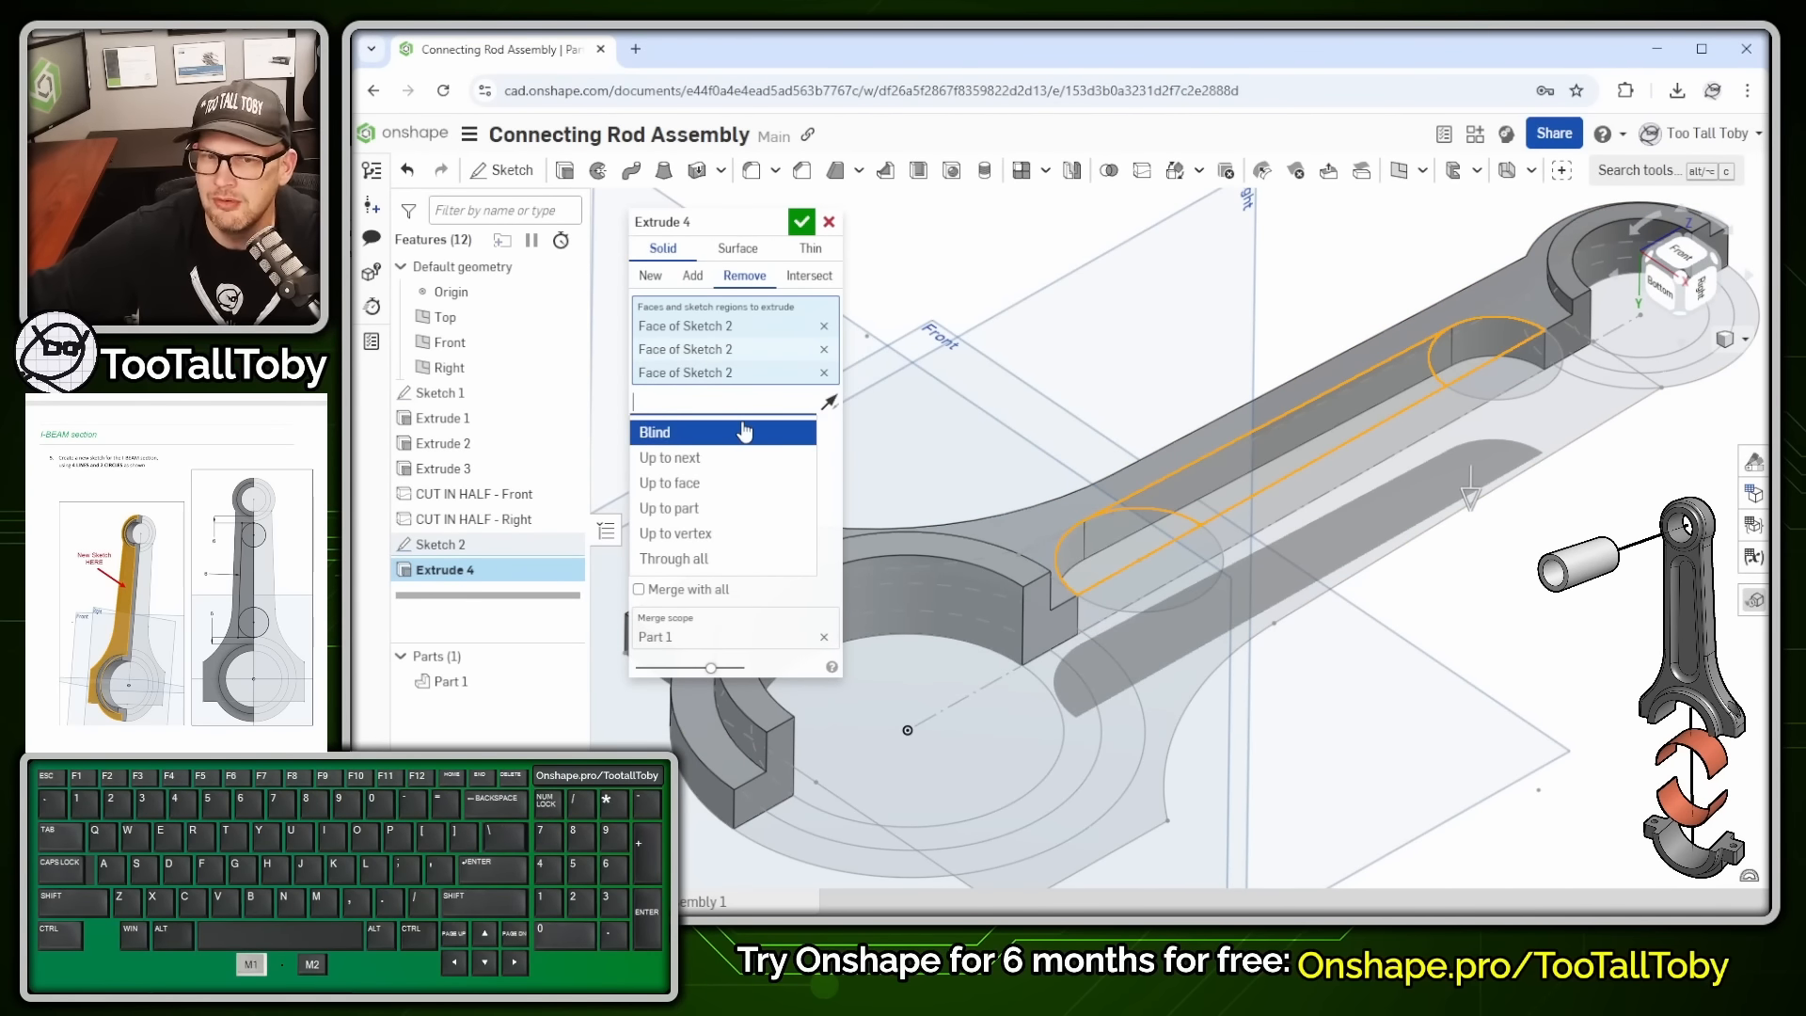
left_click(696, 486)
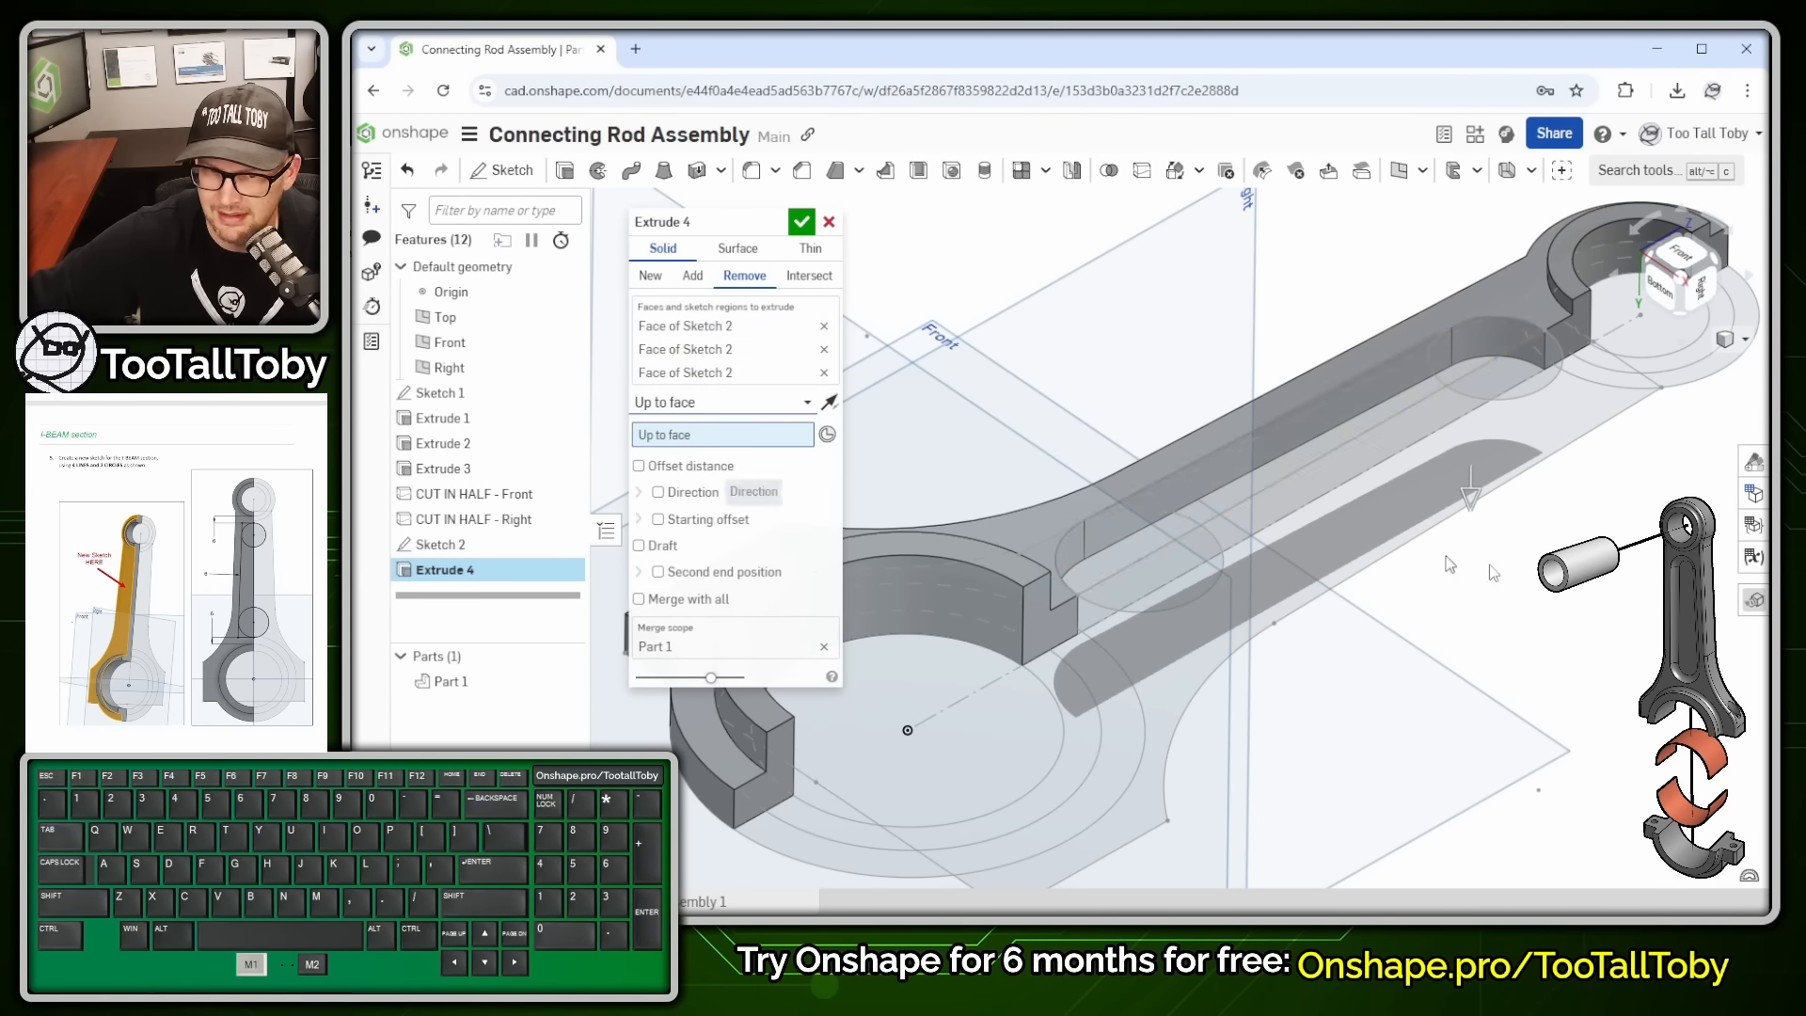
middle_click_drag(1409, 614, 1354, 649)
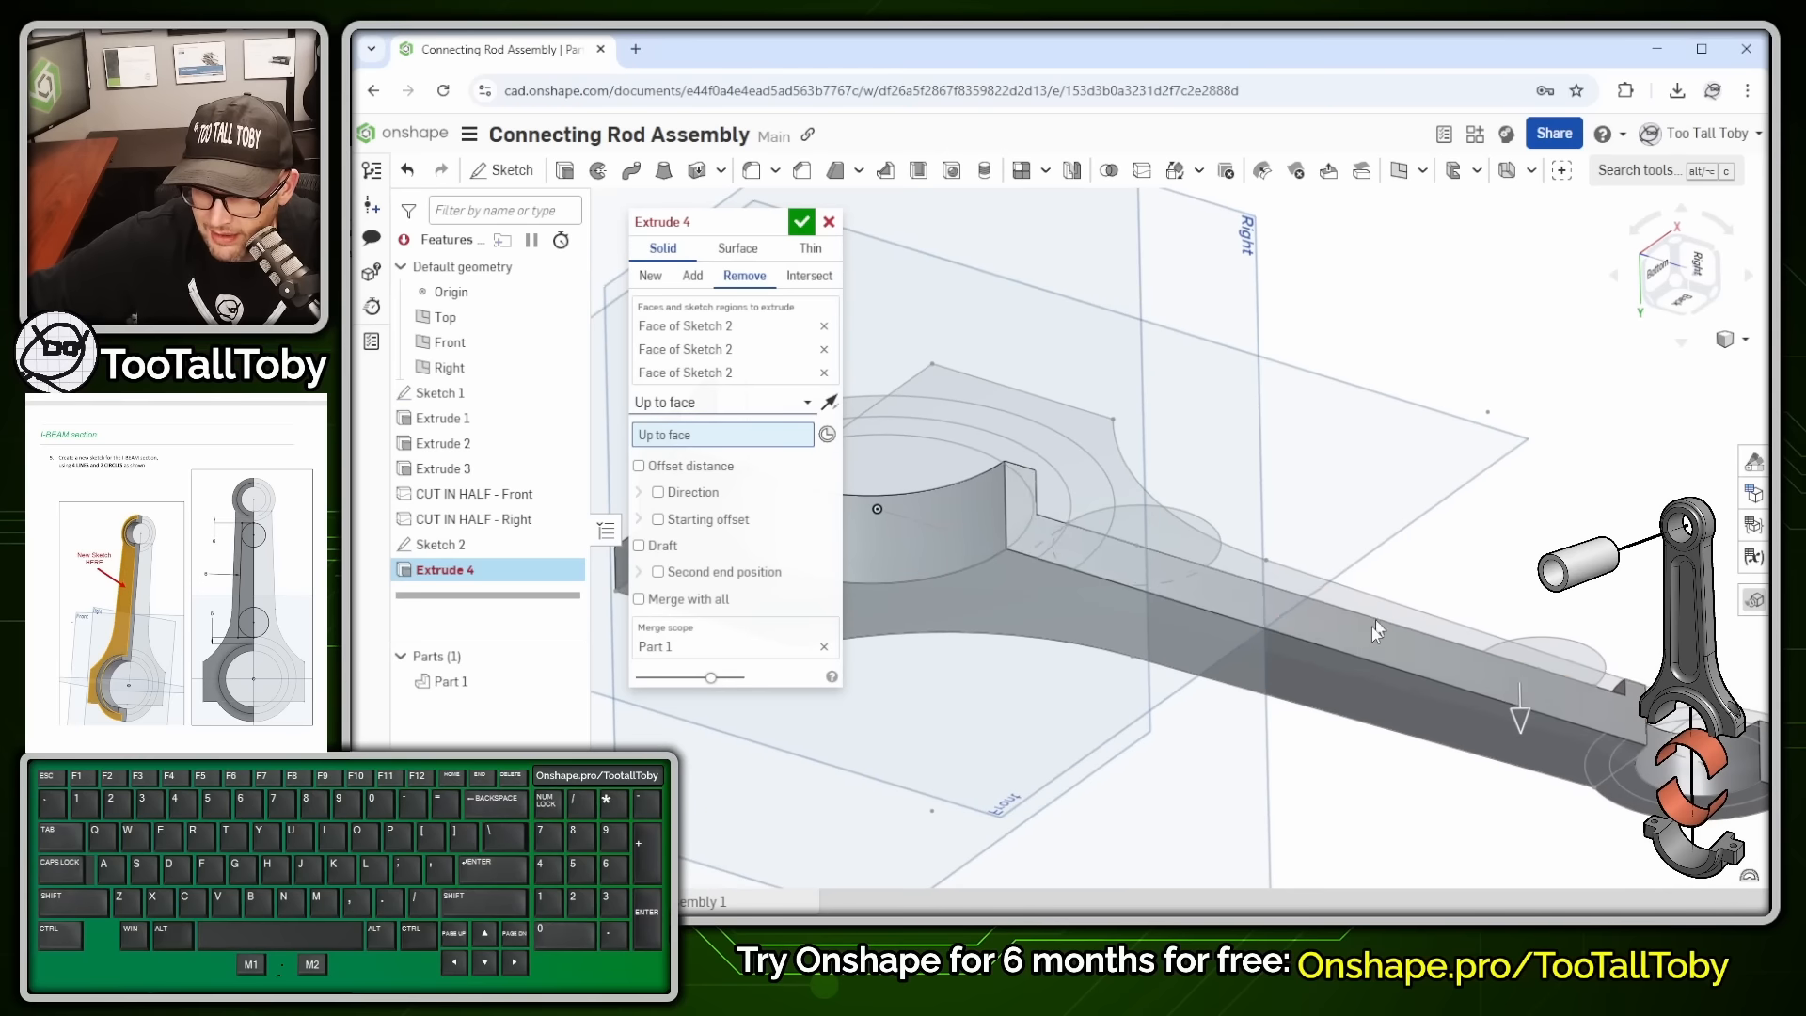
left_click(1337, 683)
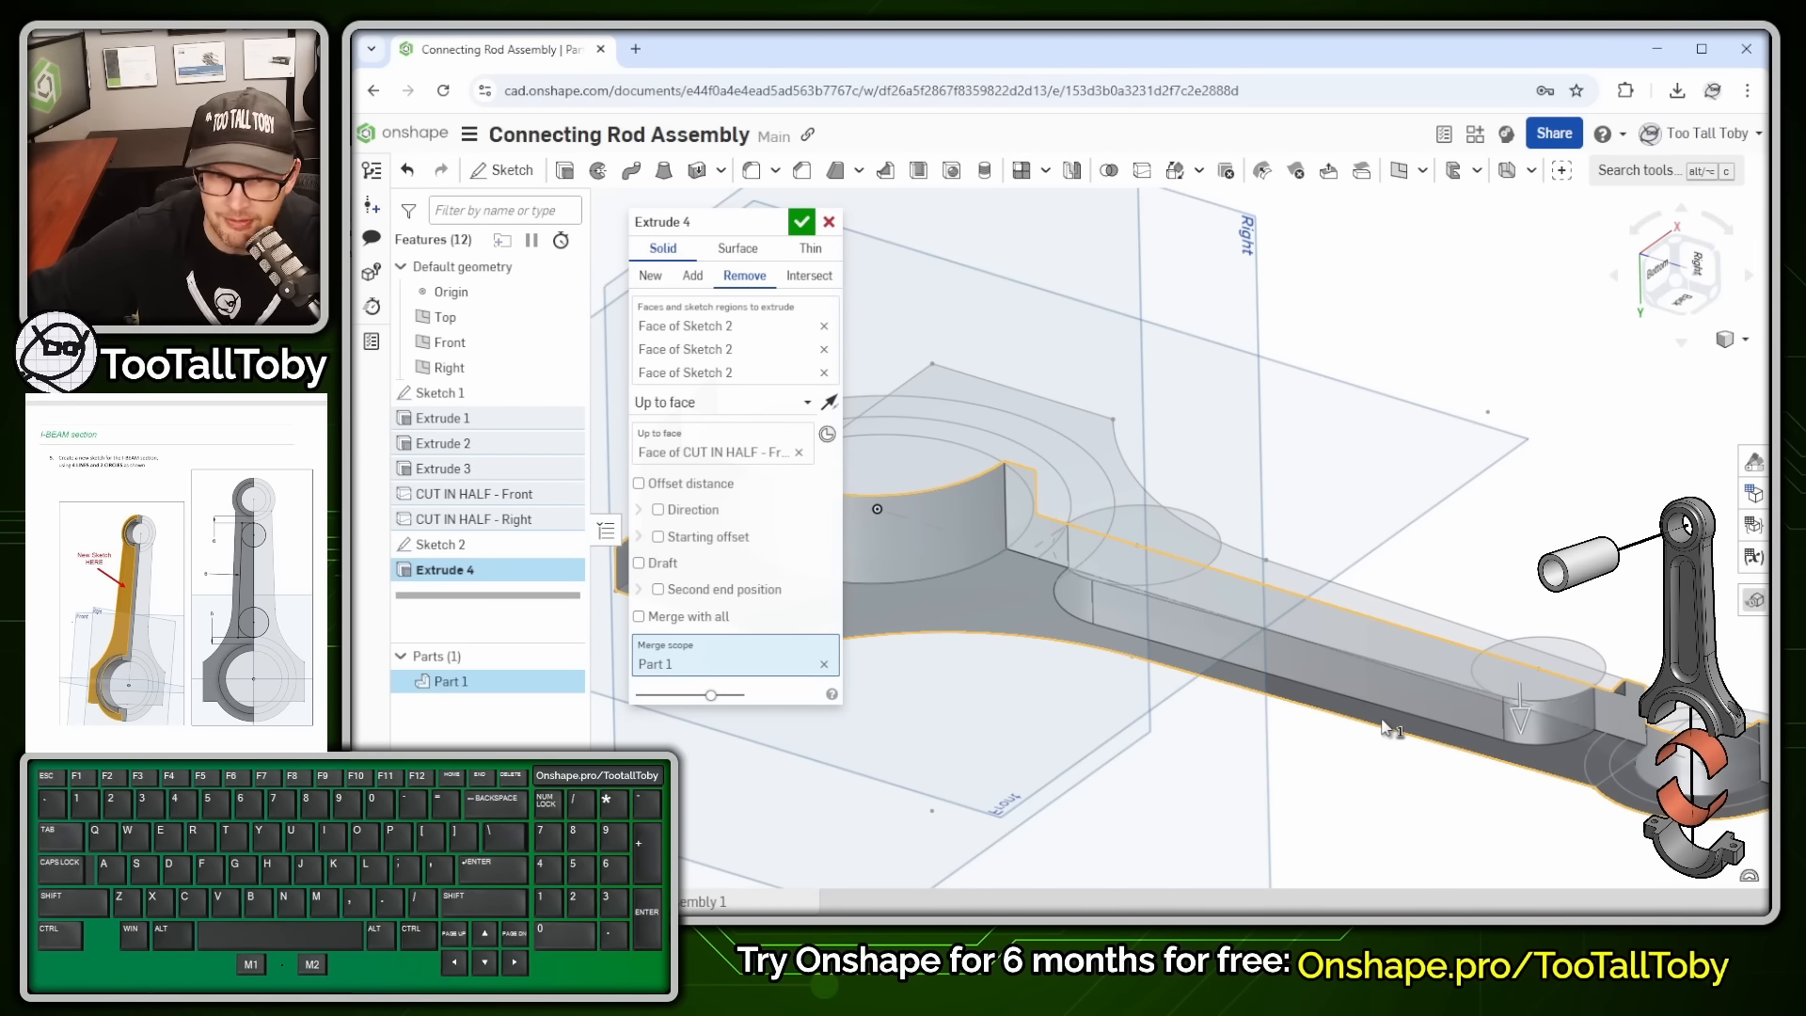
left_click(676, 493)
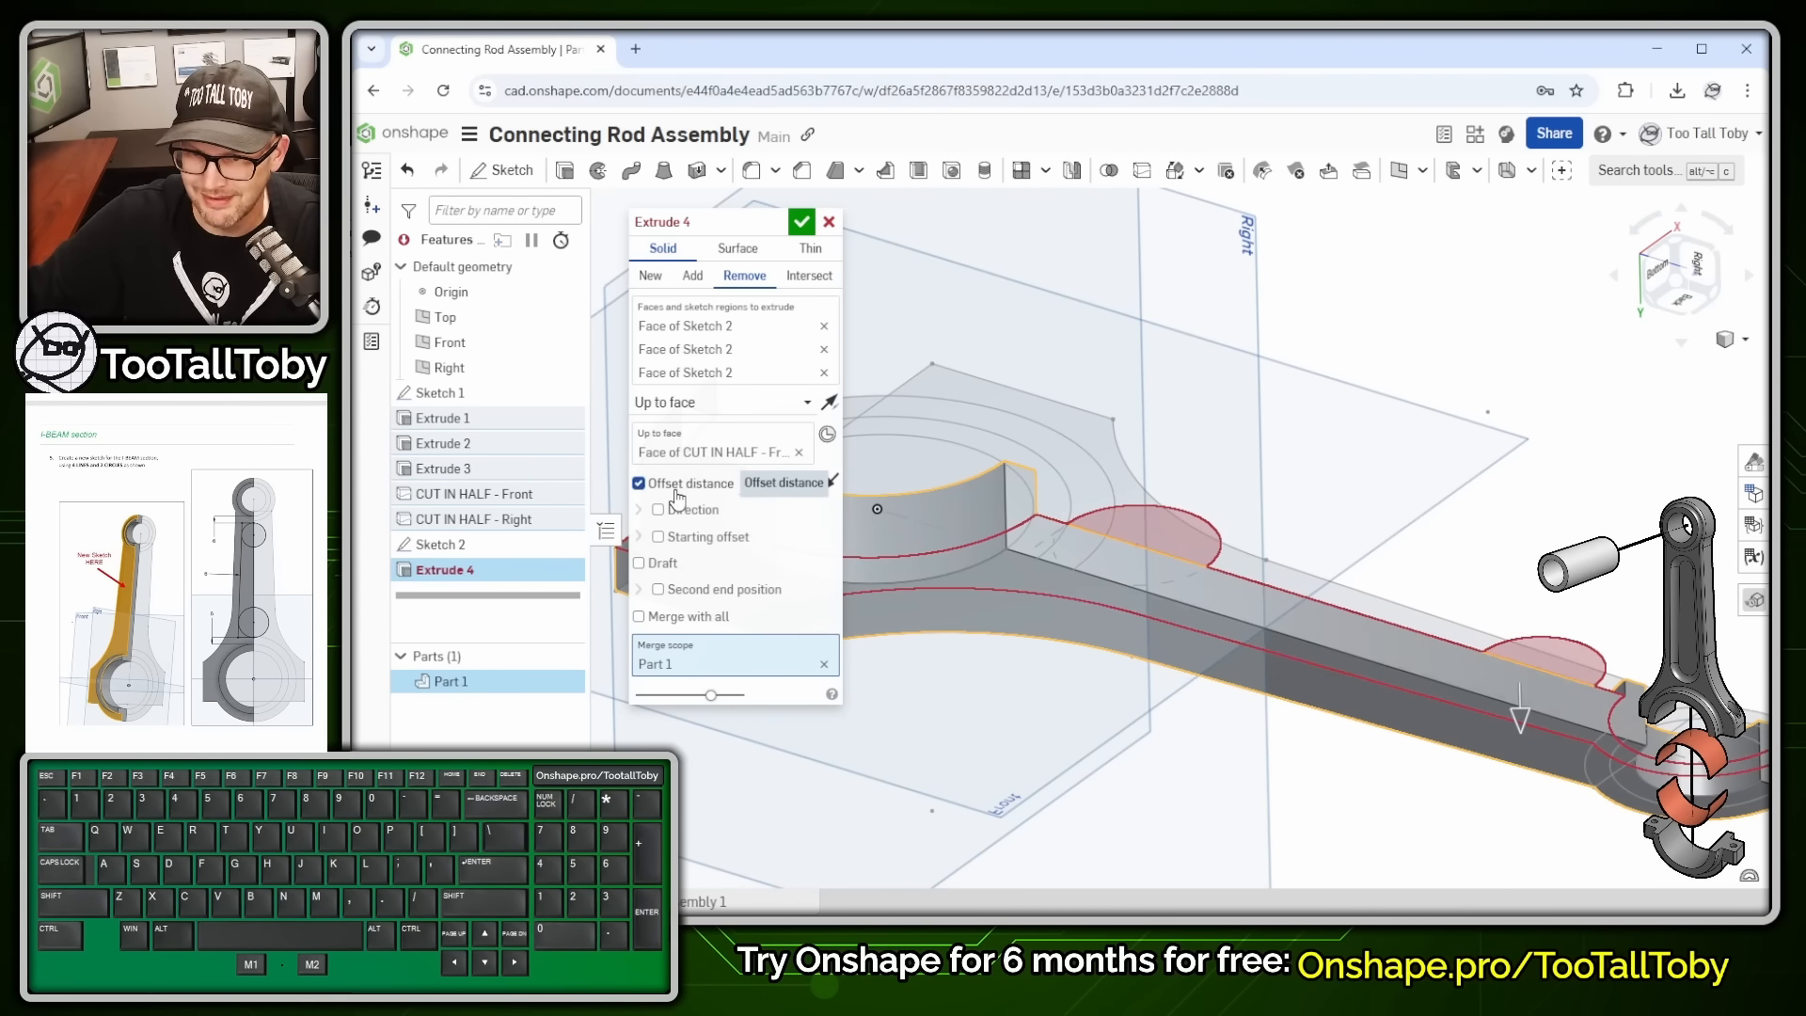
left_click(795, 483)
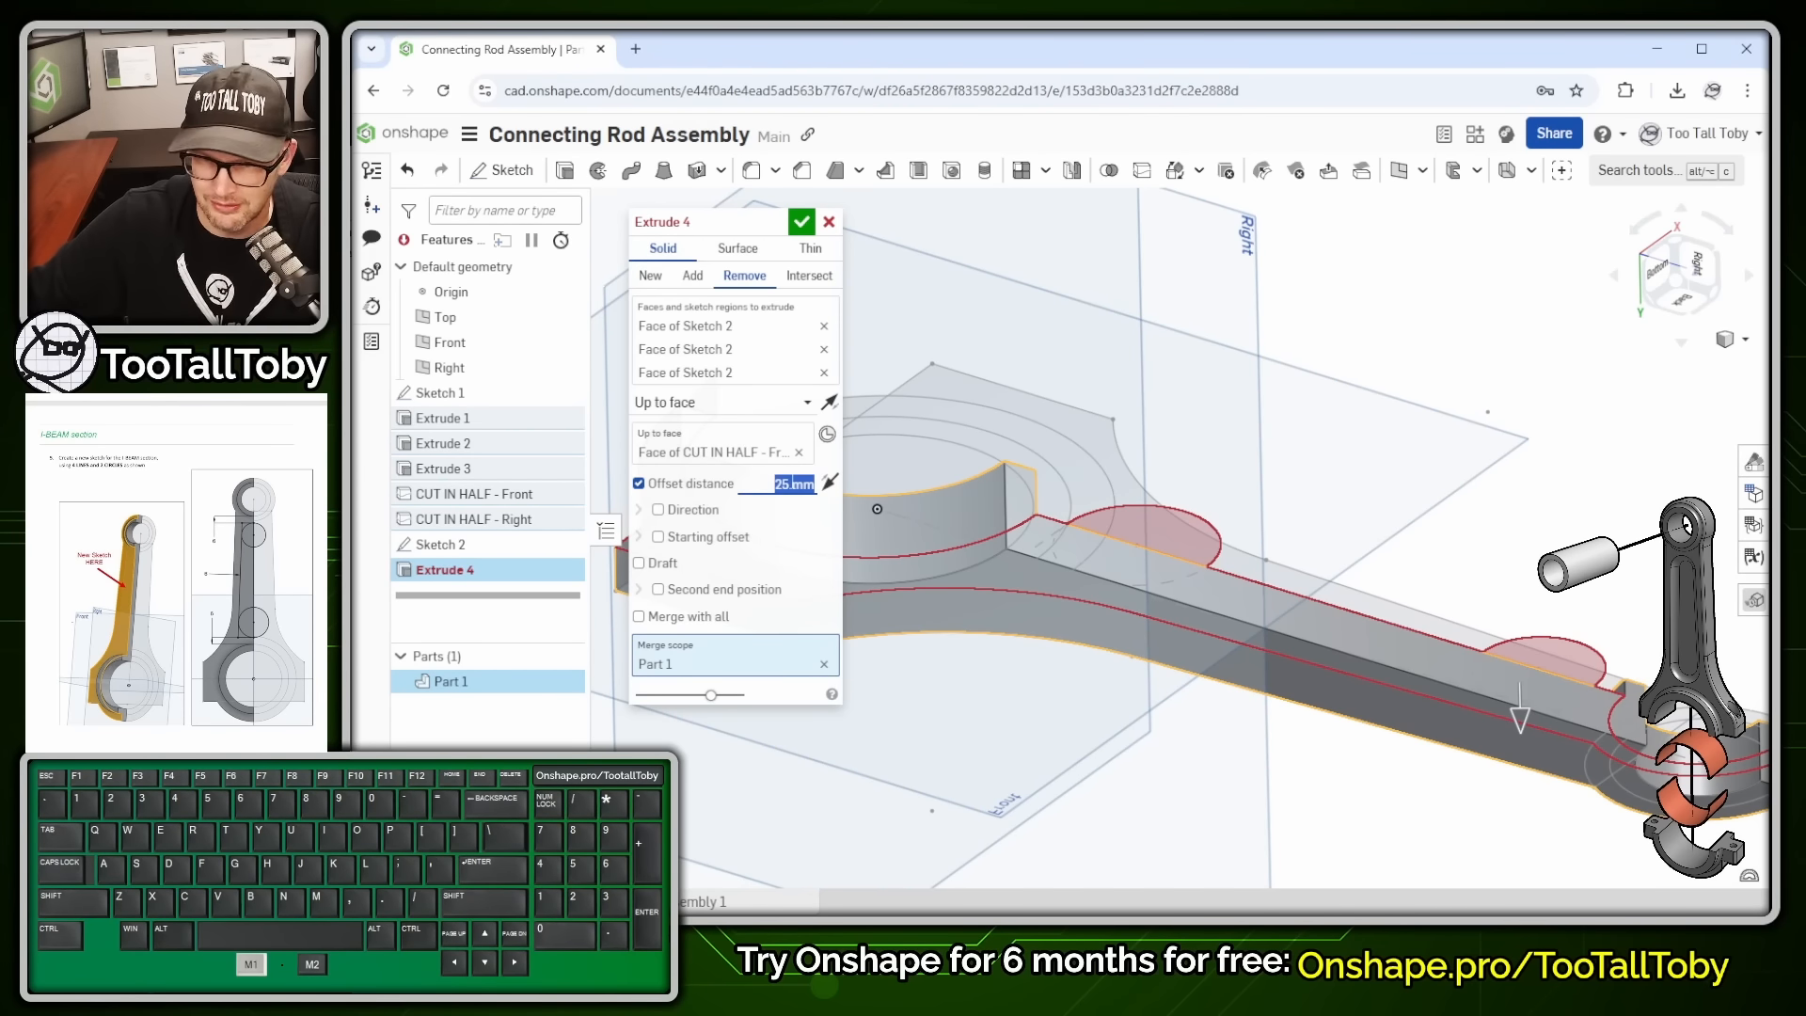
type("3")
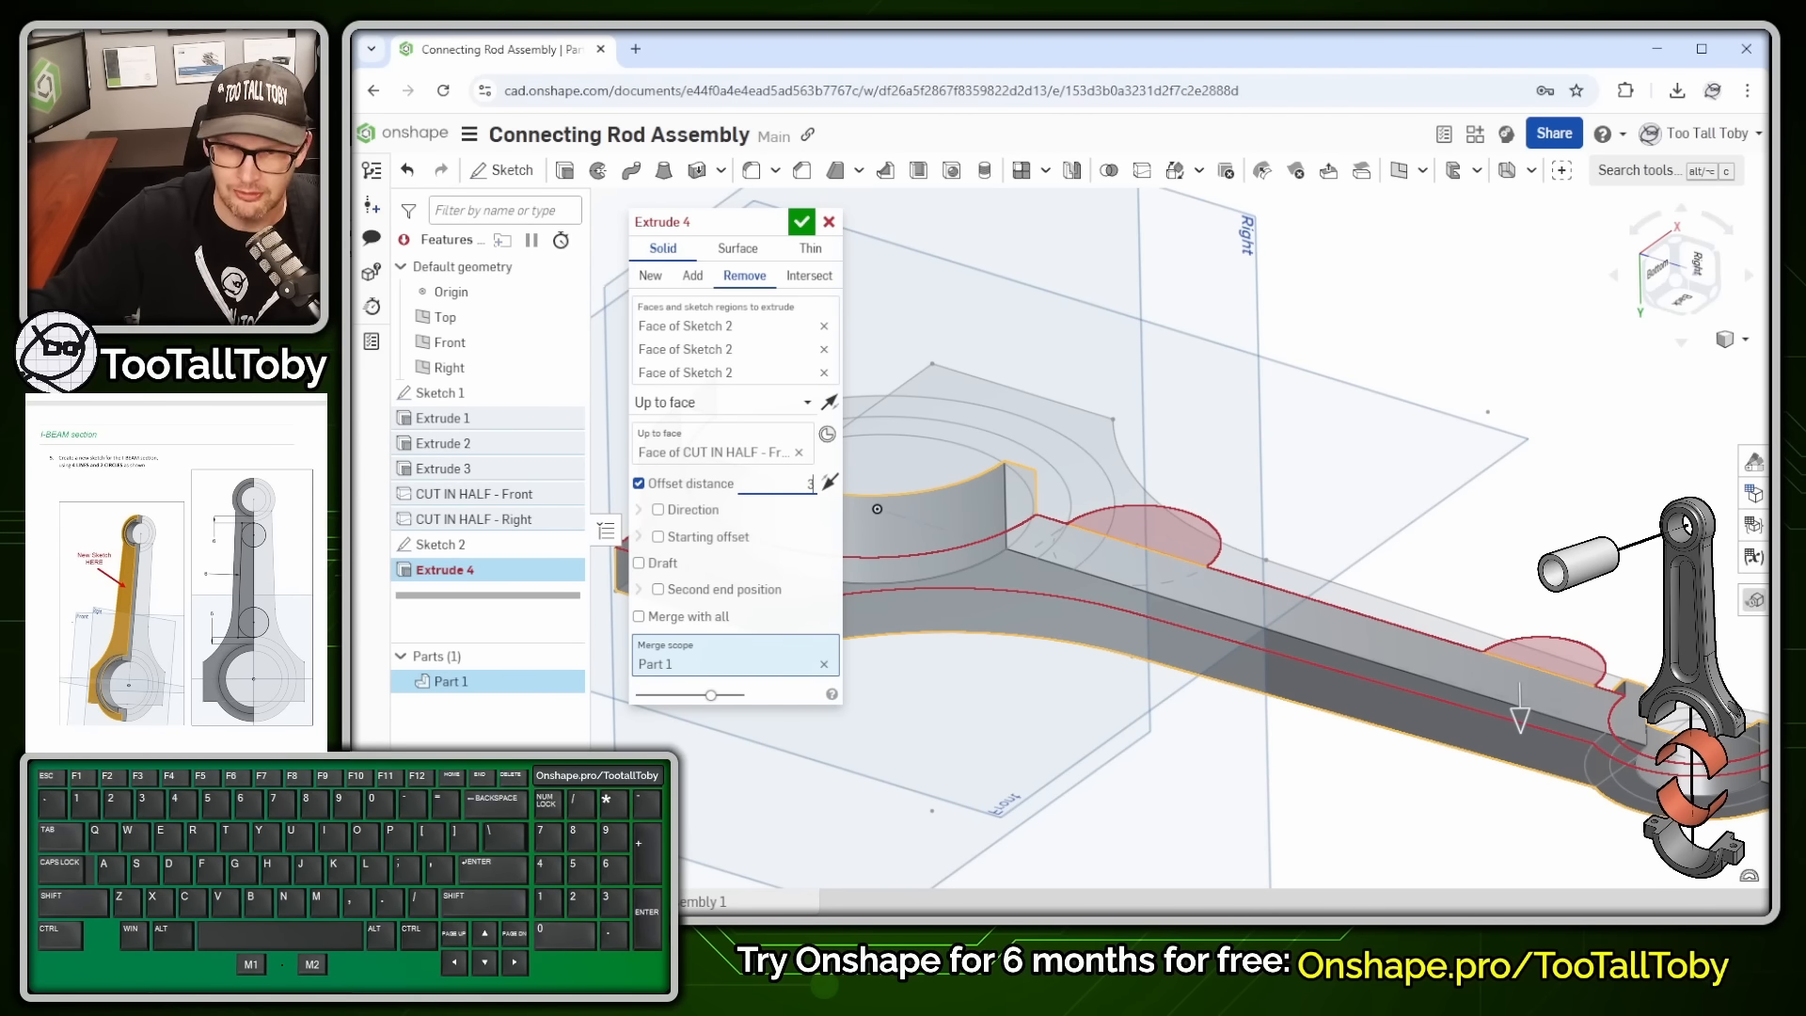
key("Return")
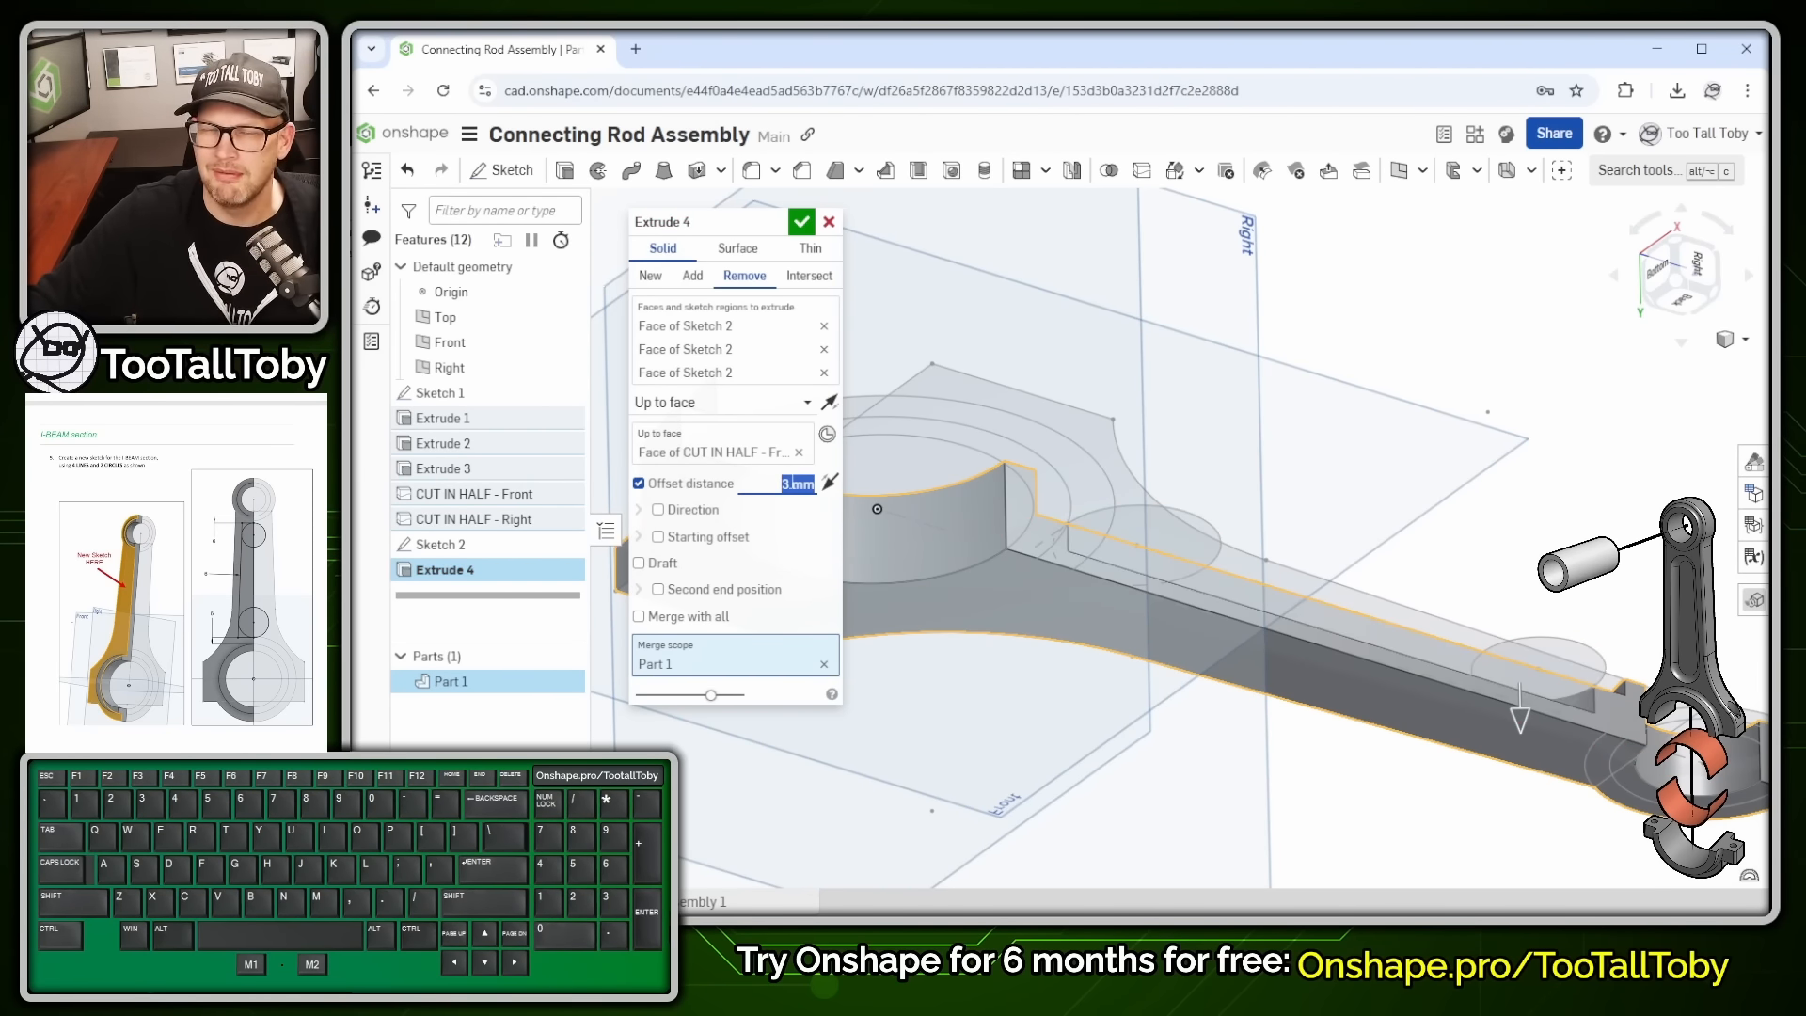
key("Return")
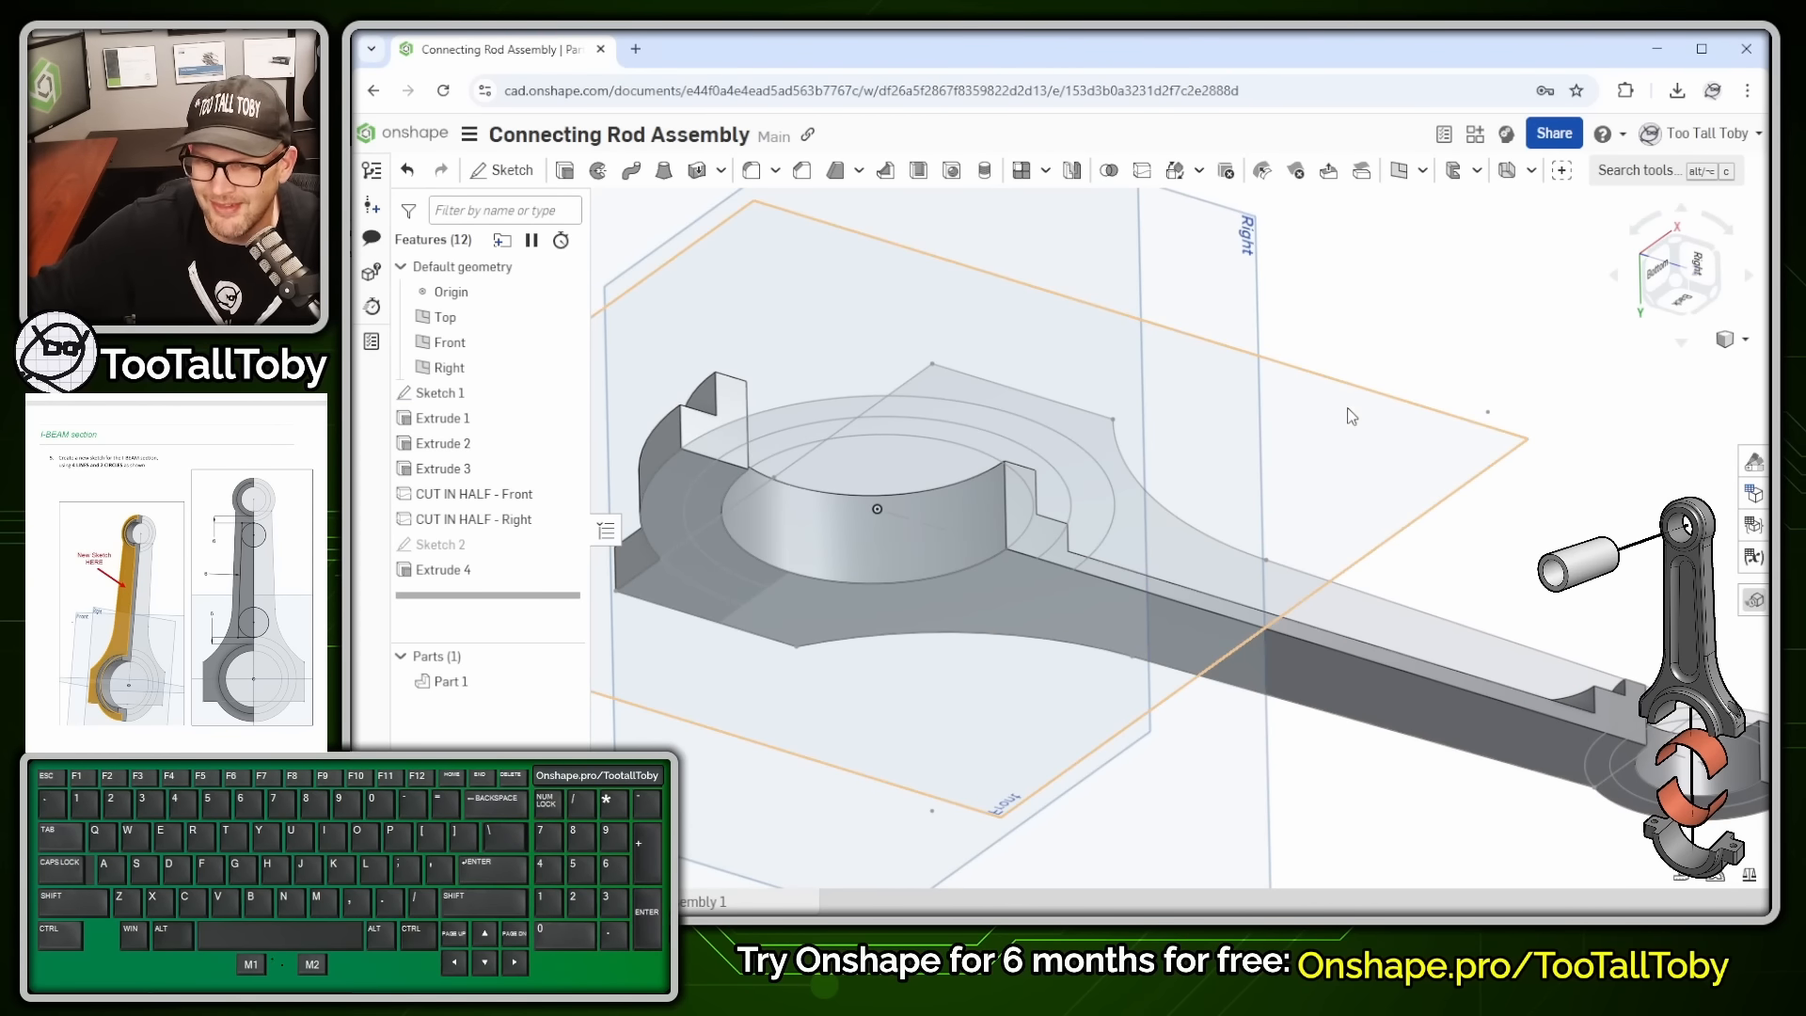
- Round the pocket's bottom edge with a 5 mm fillet
middle_click_drag(1347, 408, 1355, 509)
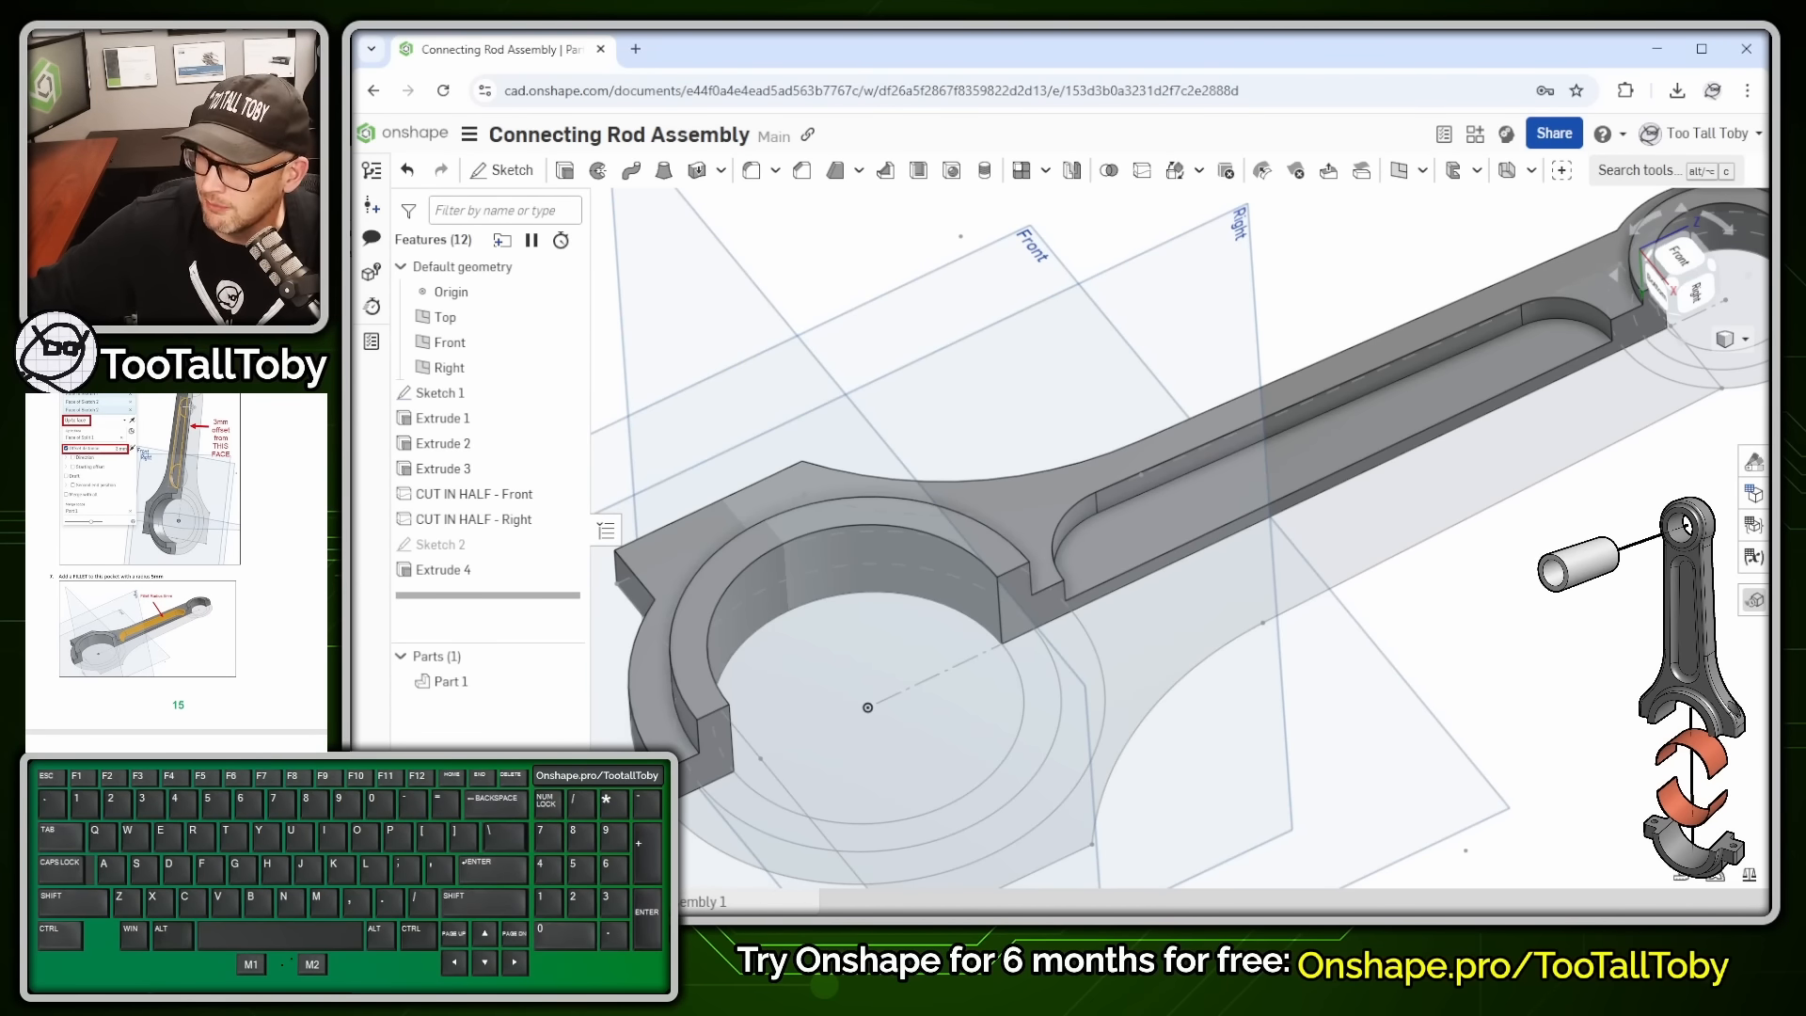
right_click_drag(1526, 459, 1542, 426)
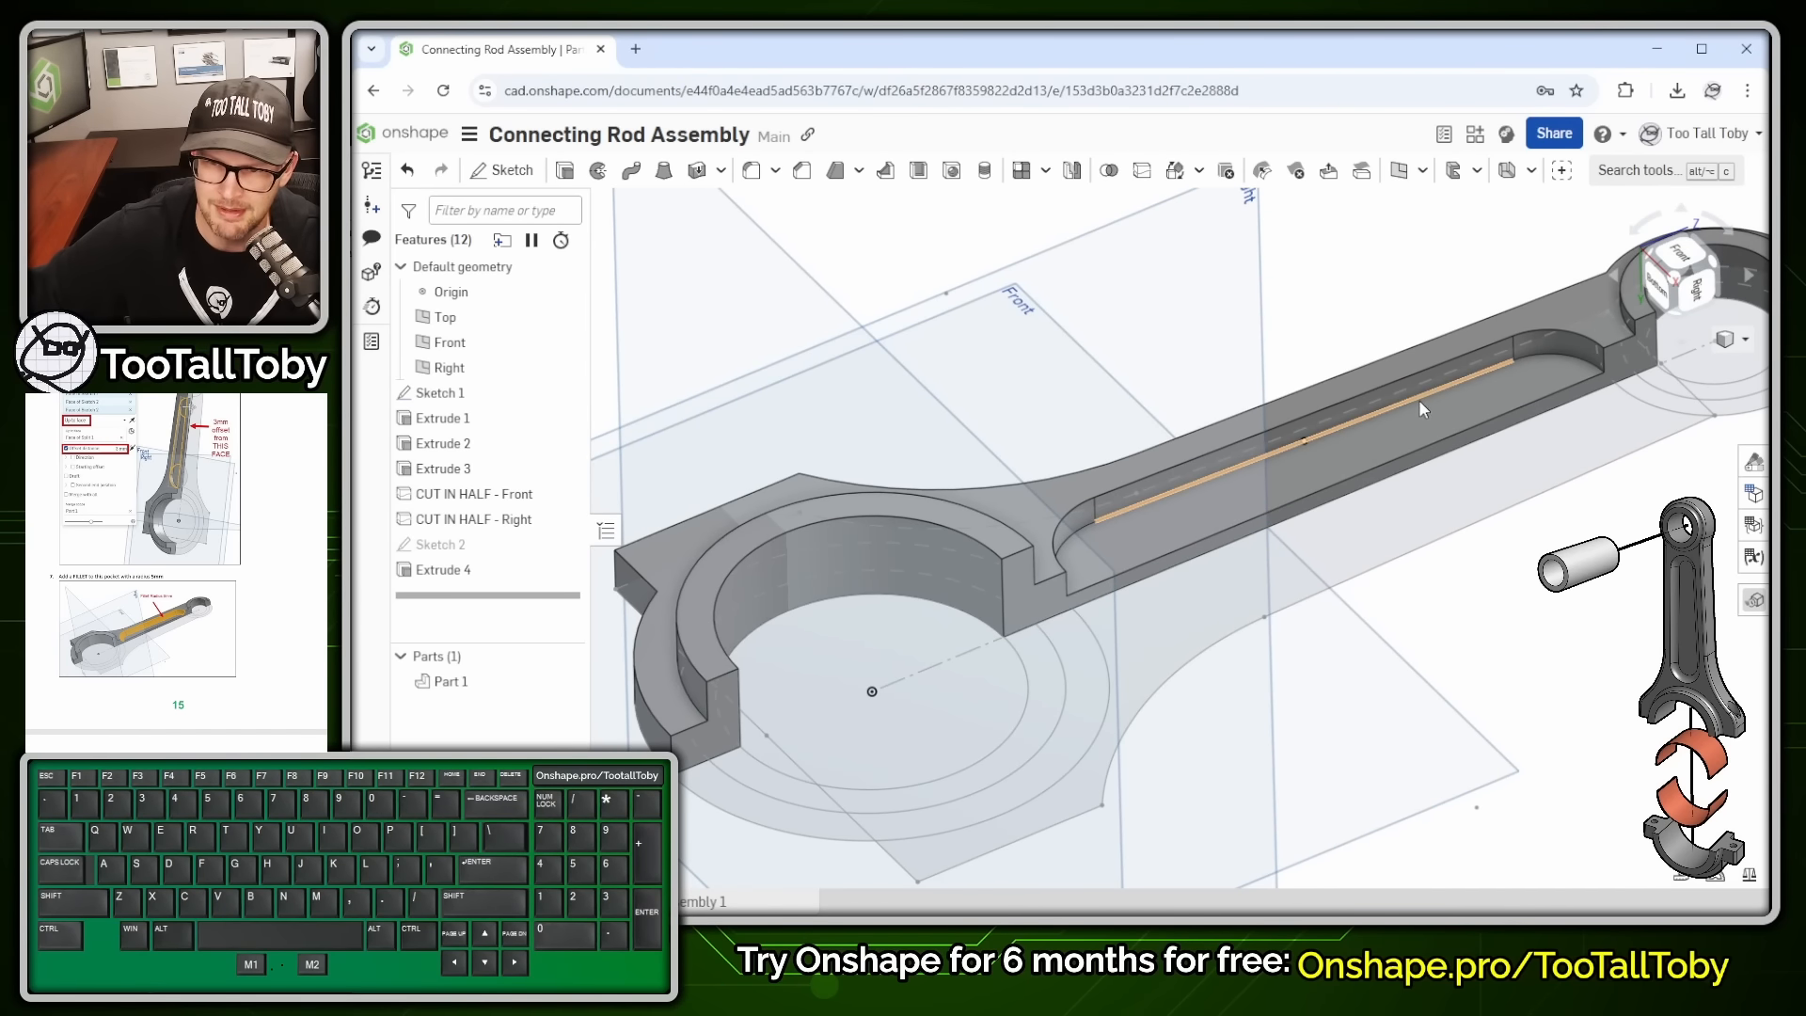
key("s")
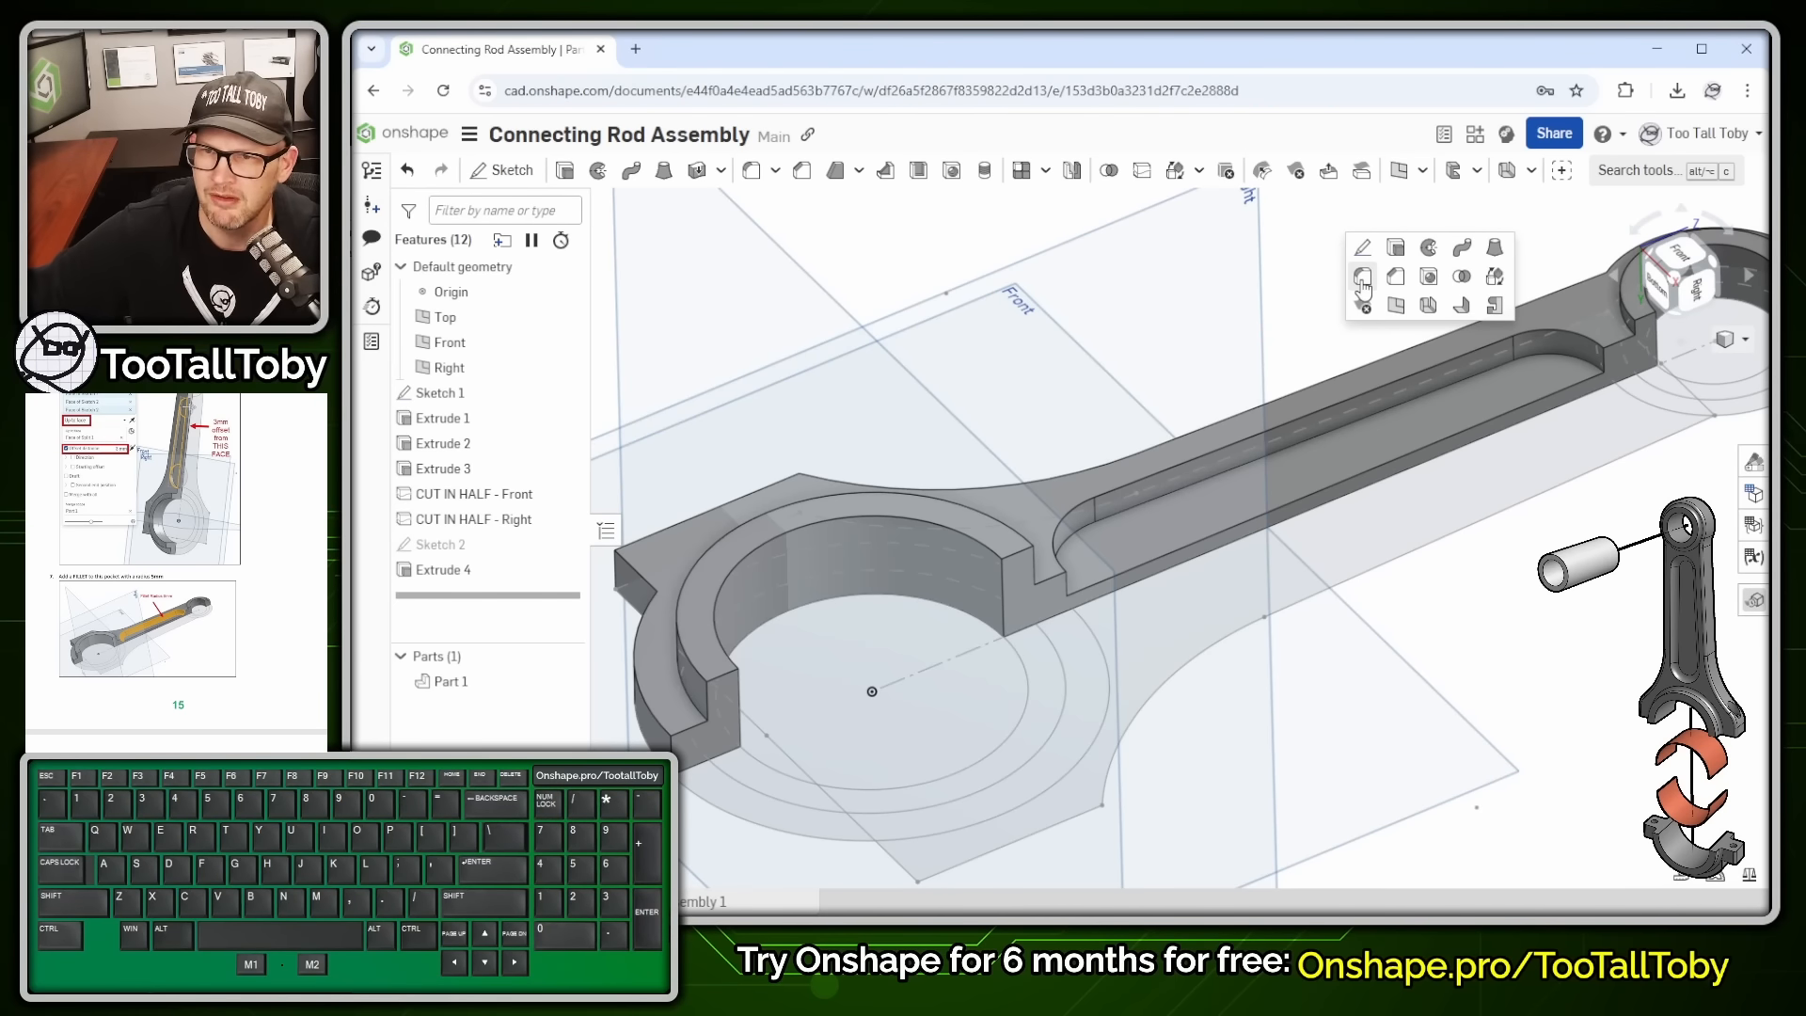
left_click(1363, 291)
left_click(799, 394)
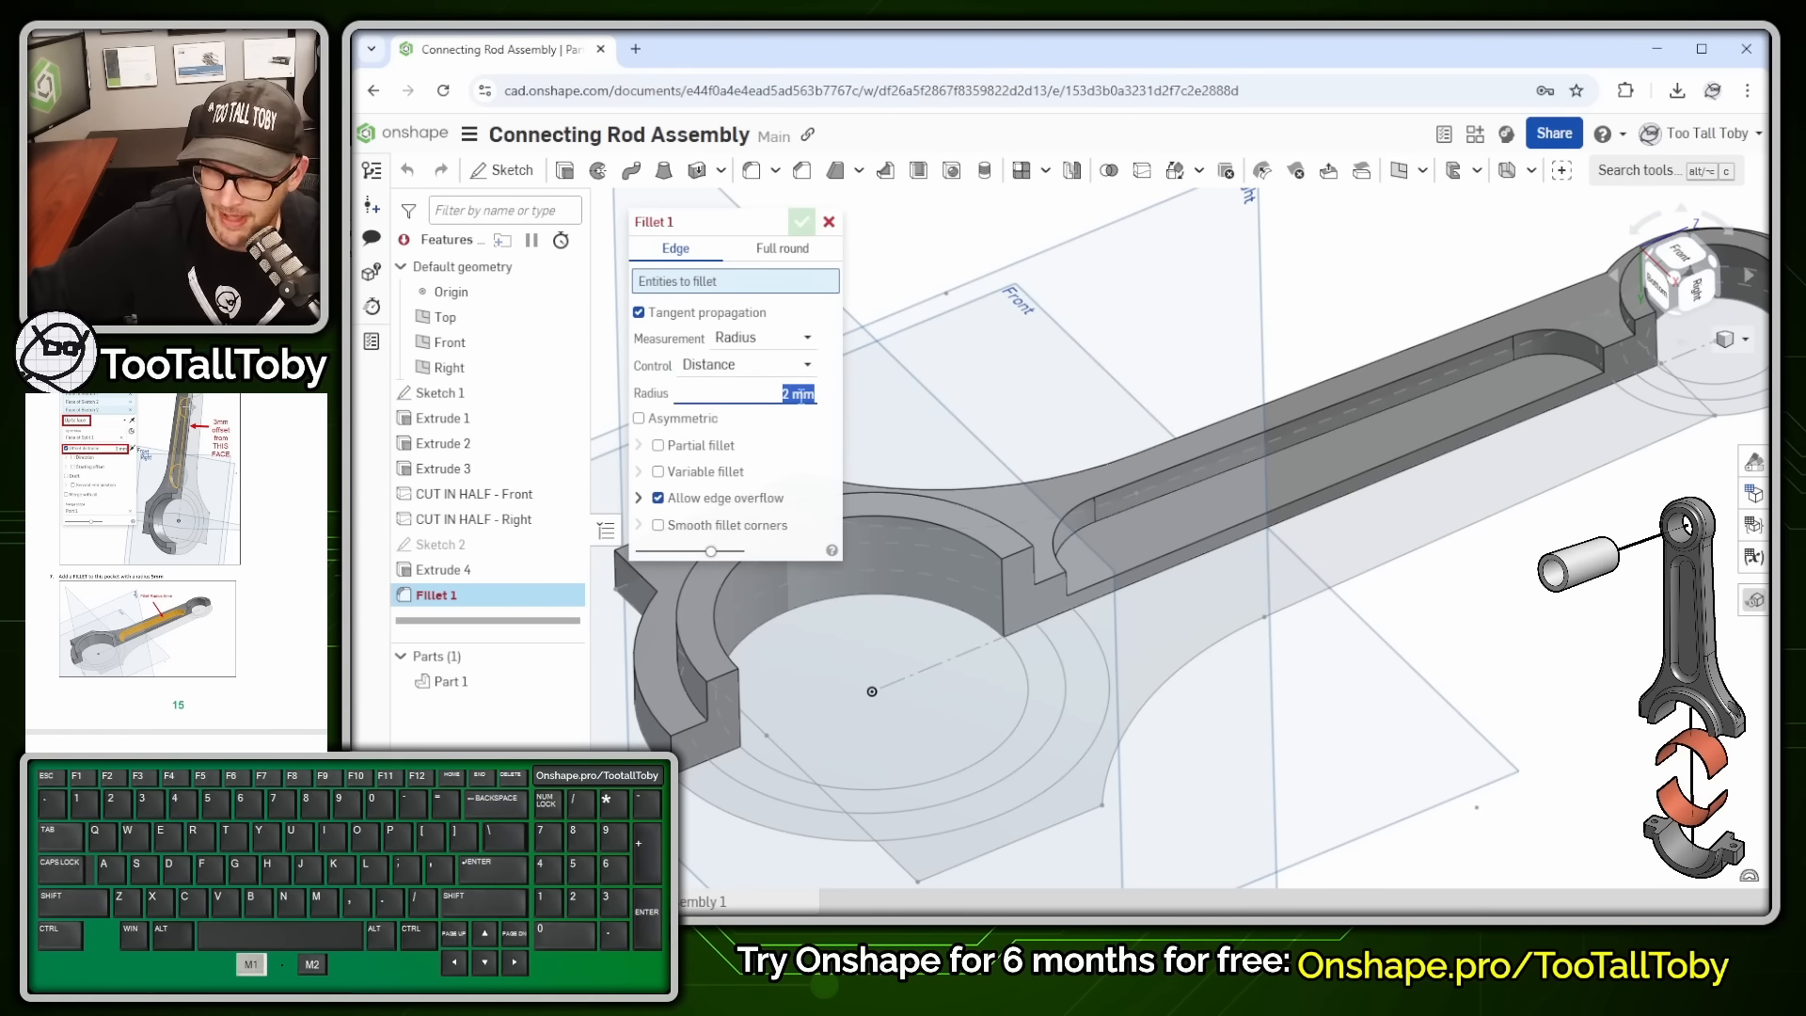
type("5")
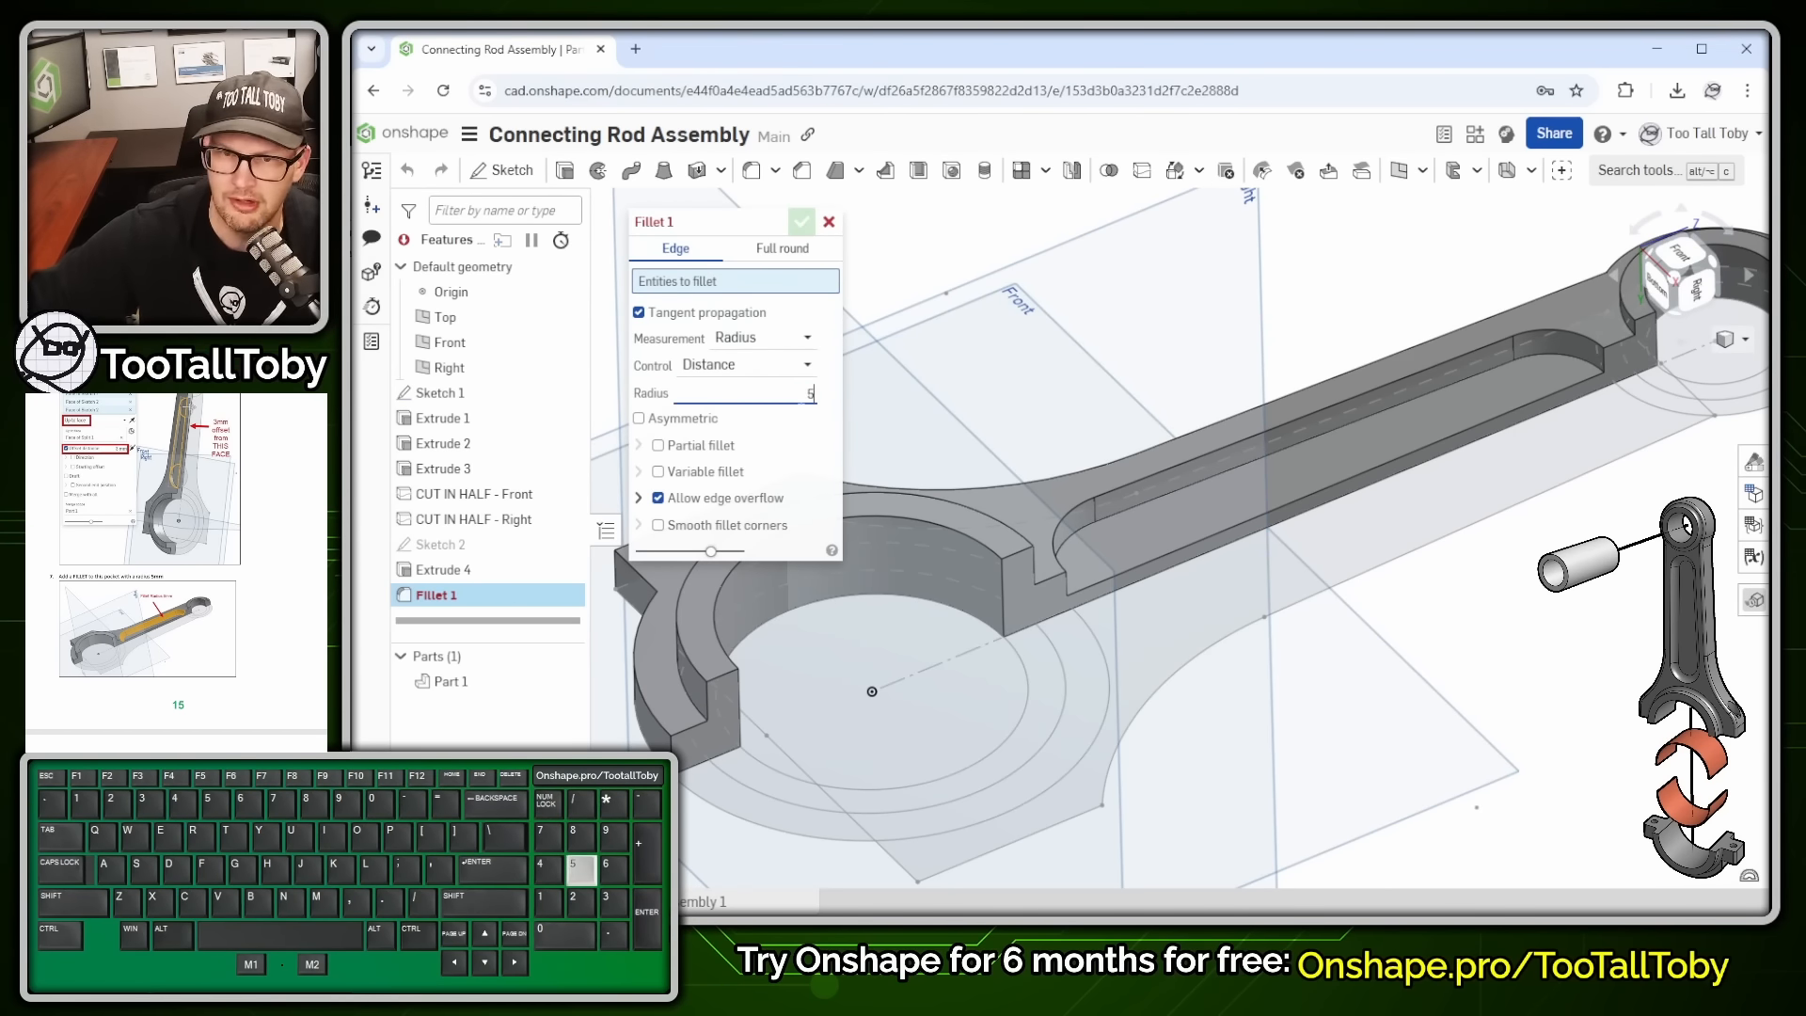
left_click(1320, 436)
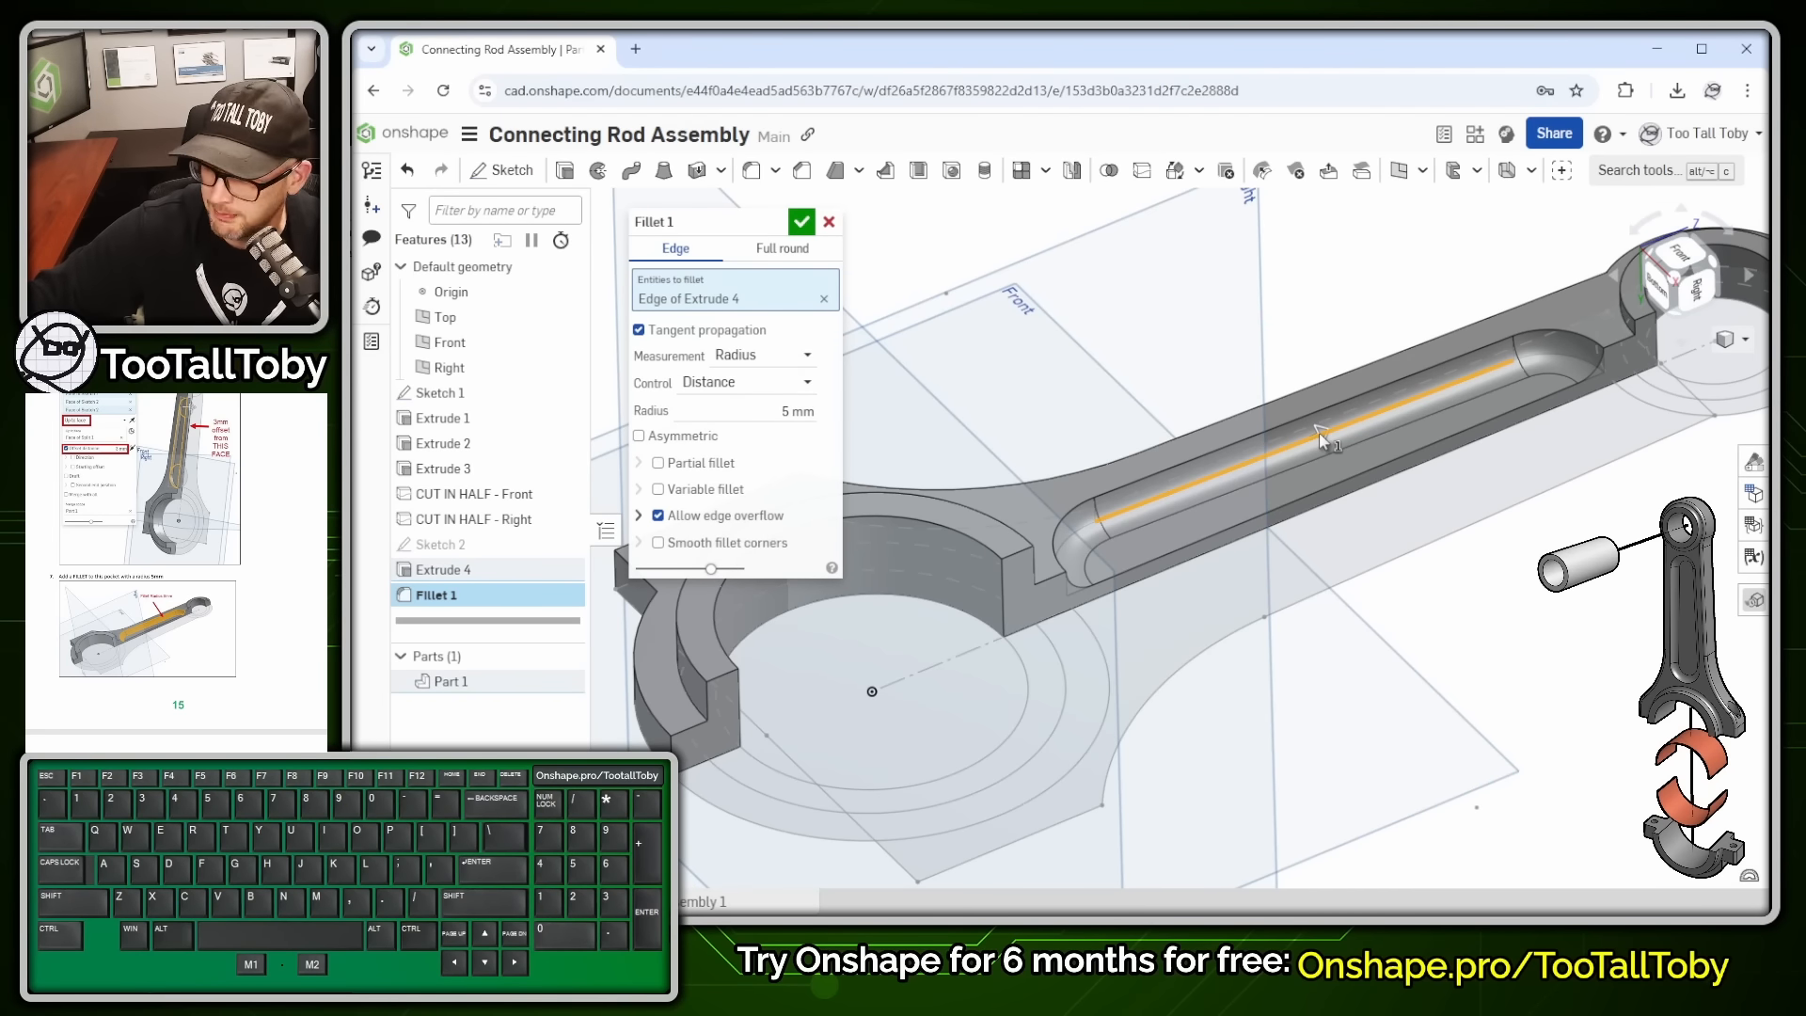
key("Return")
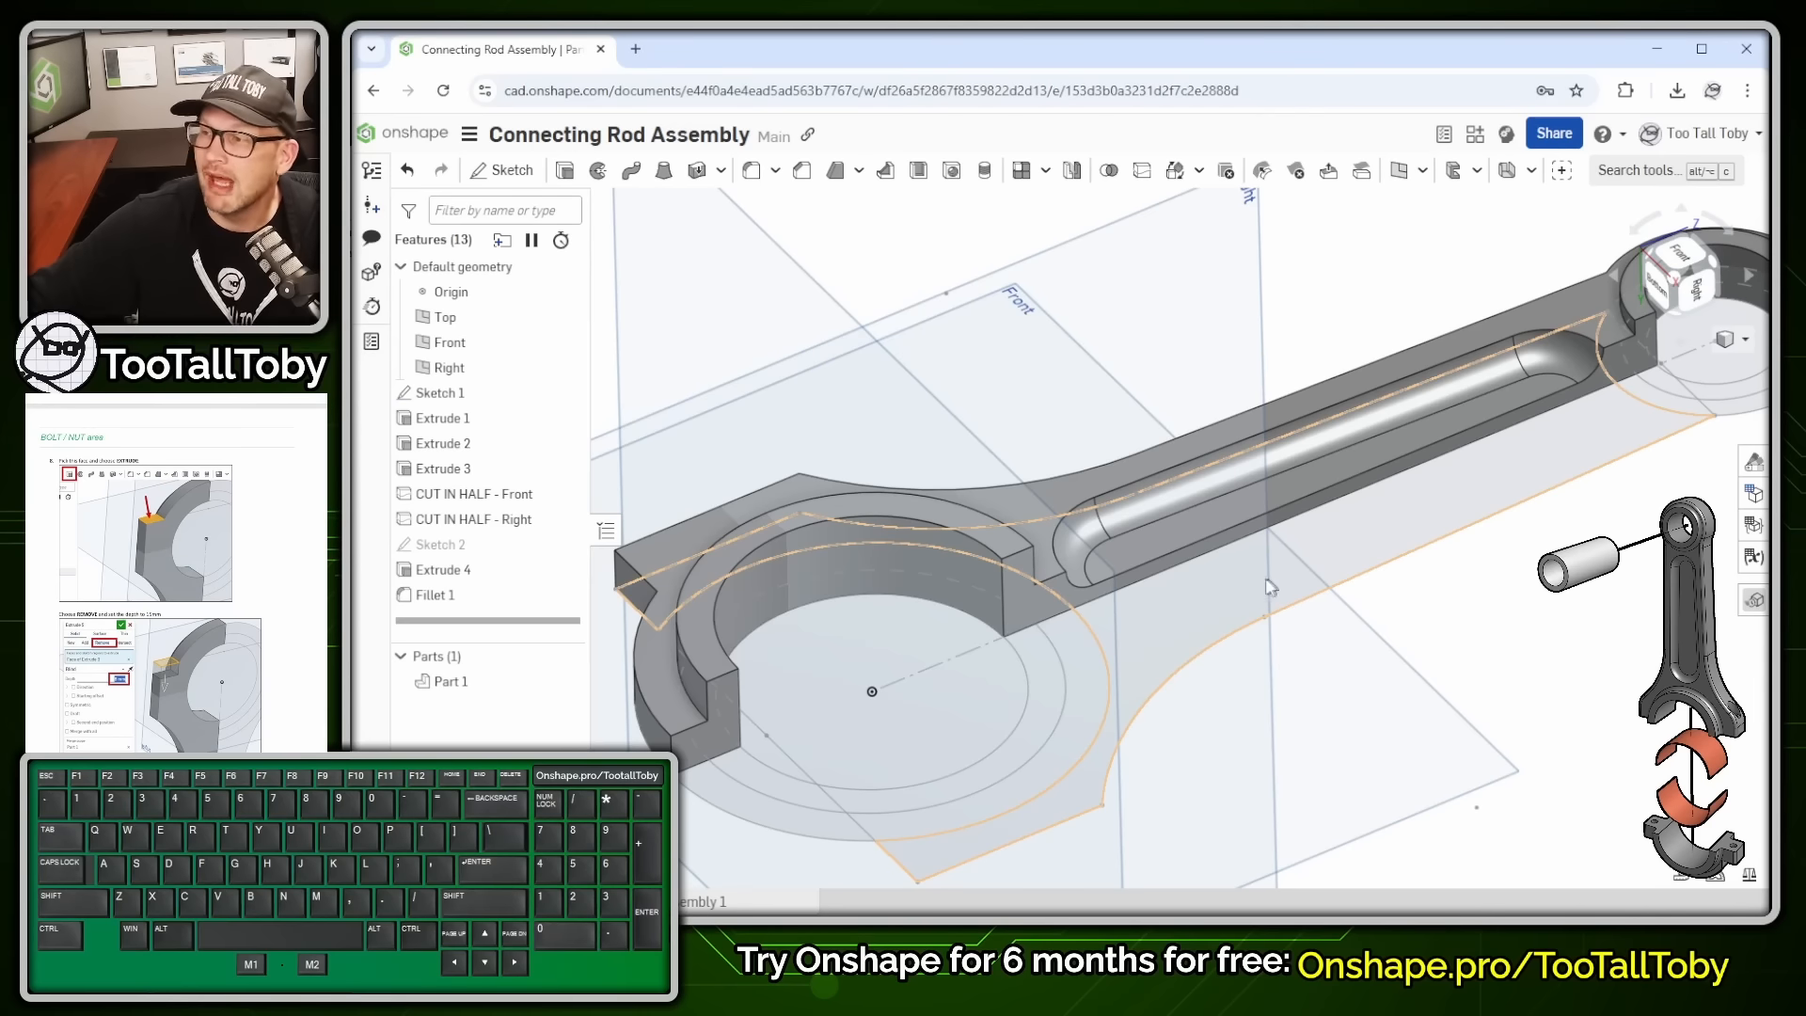
- Stand the rod upright and start an extrude from the big-end boss's top face
key("f")
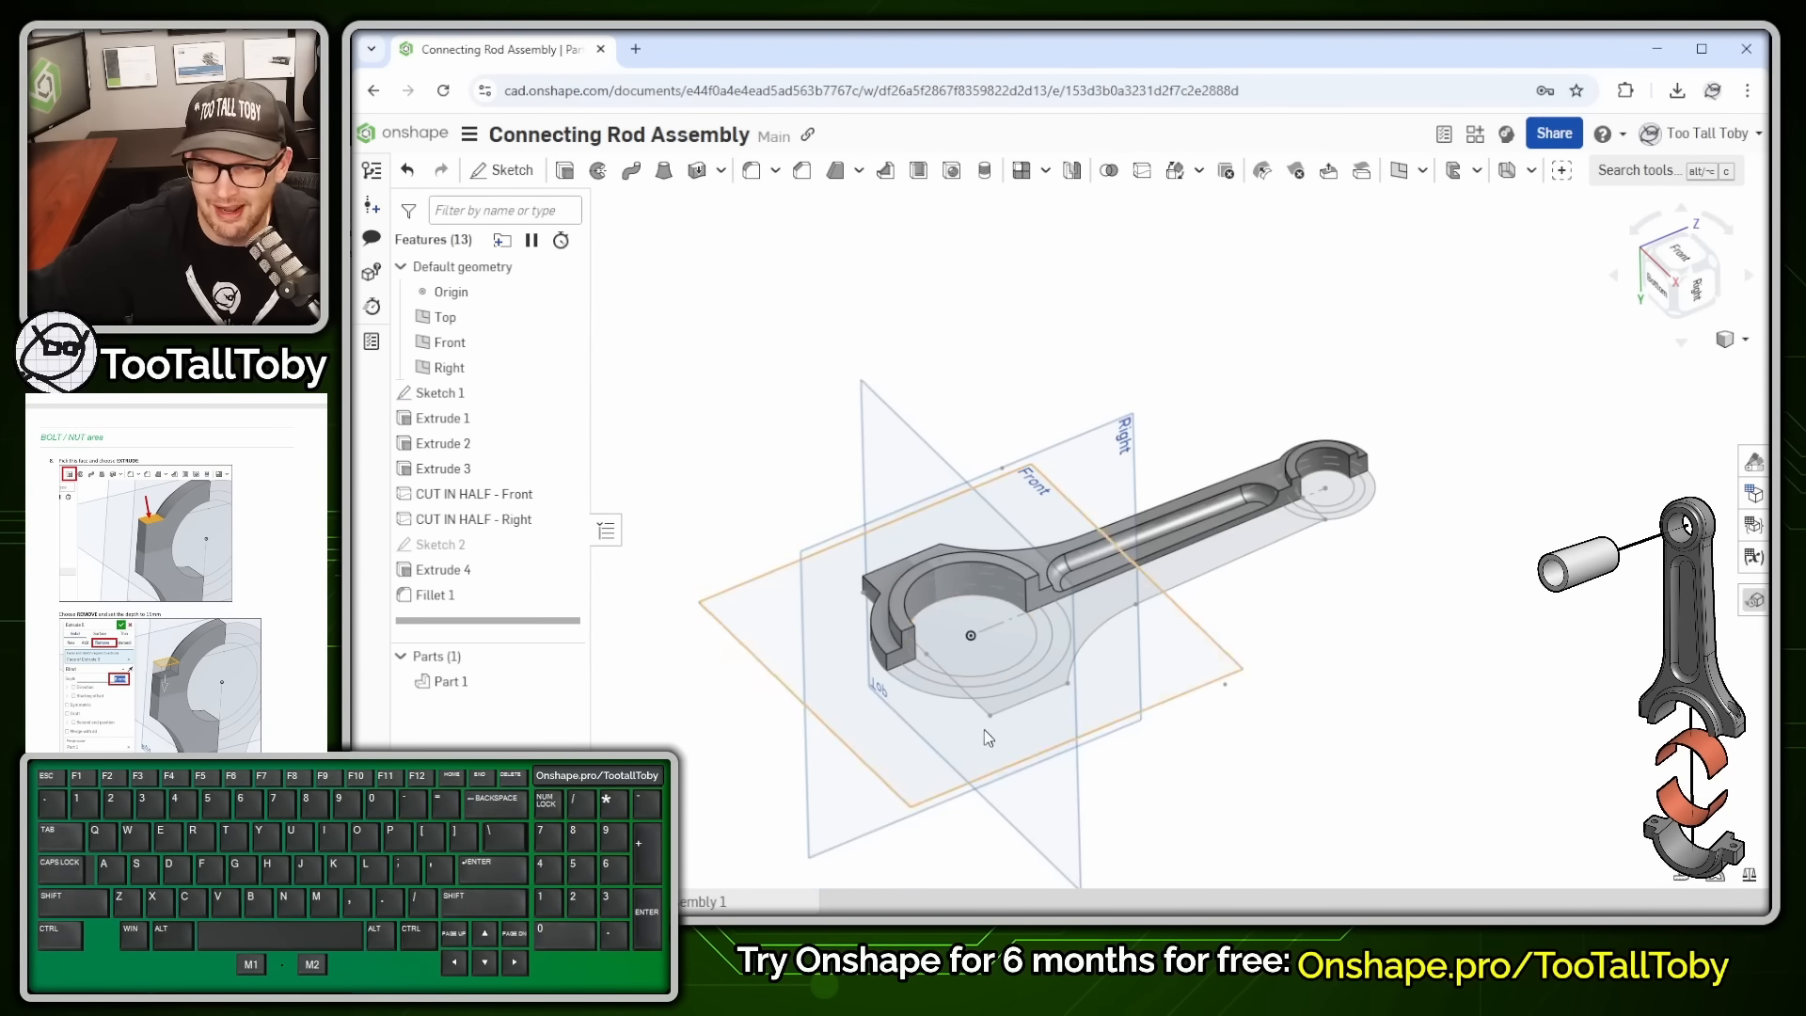
right_click_drag(984, 730, 1080, 568)
scroll(1024, 556, "up", 6)
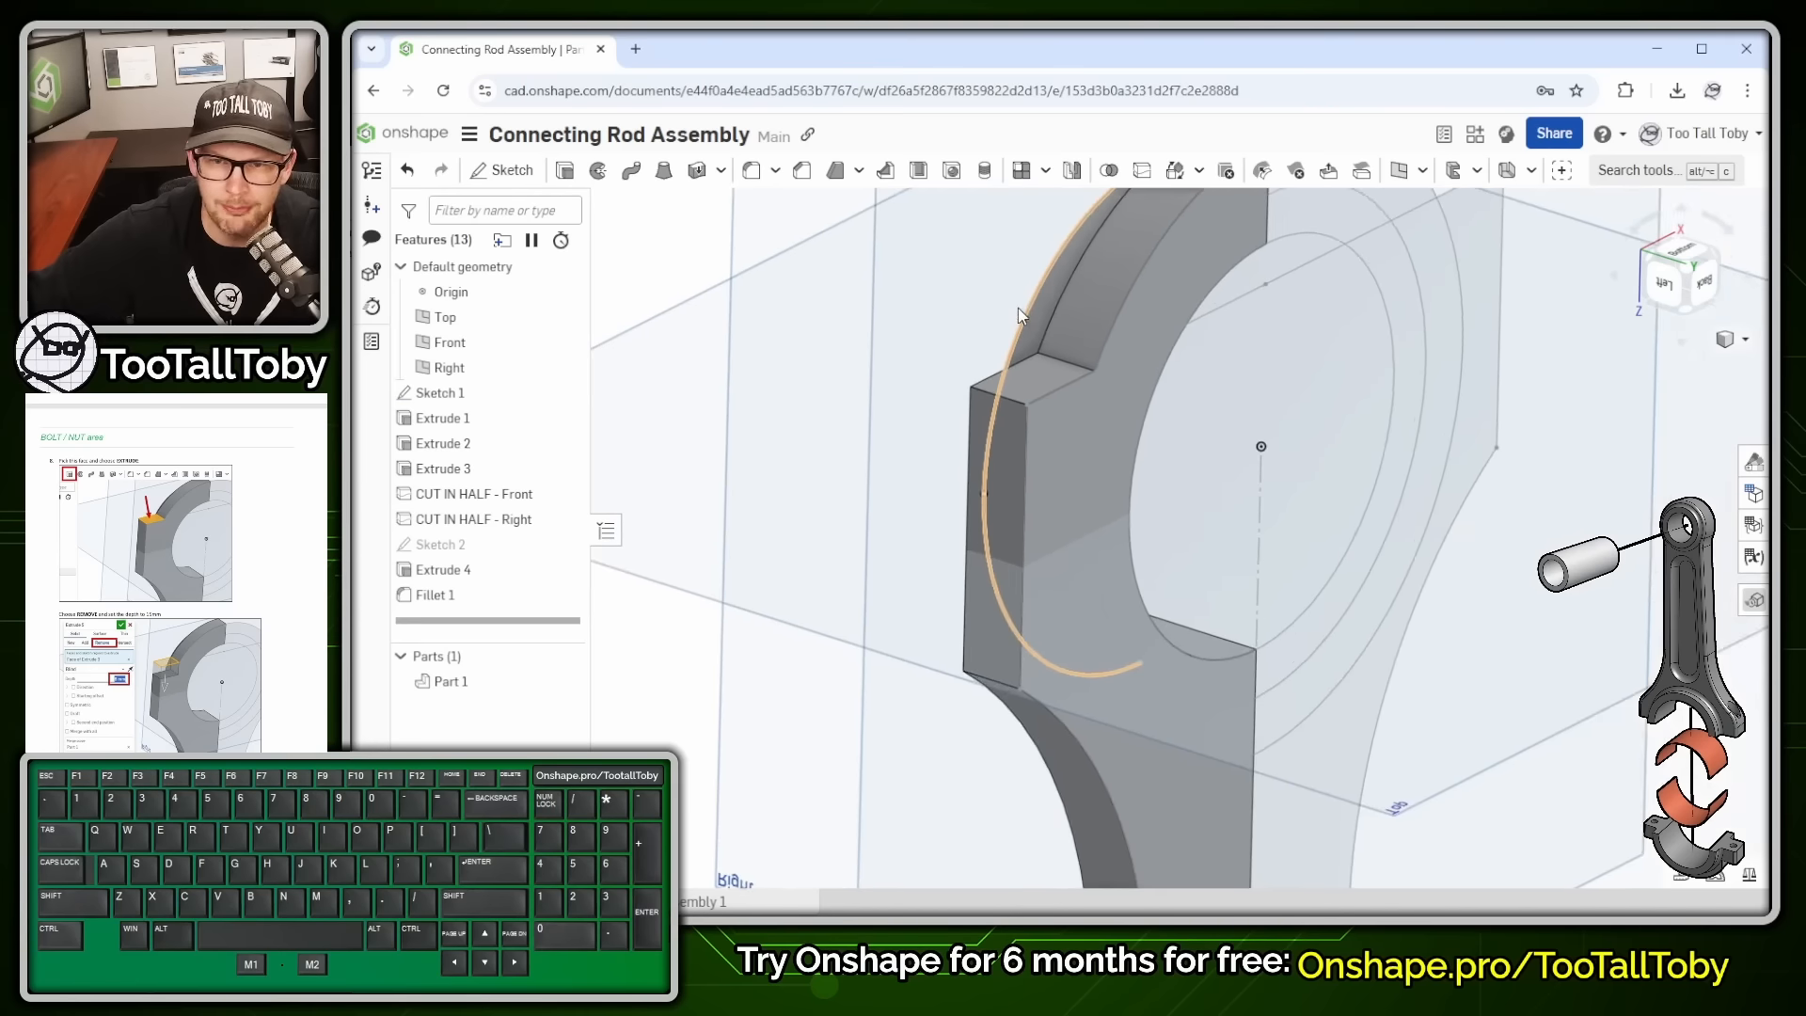
scroll(1018, 308, "up", 1)
left_click(1029, 407)
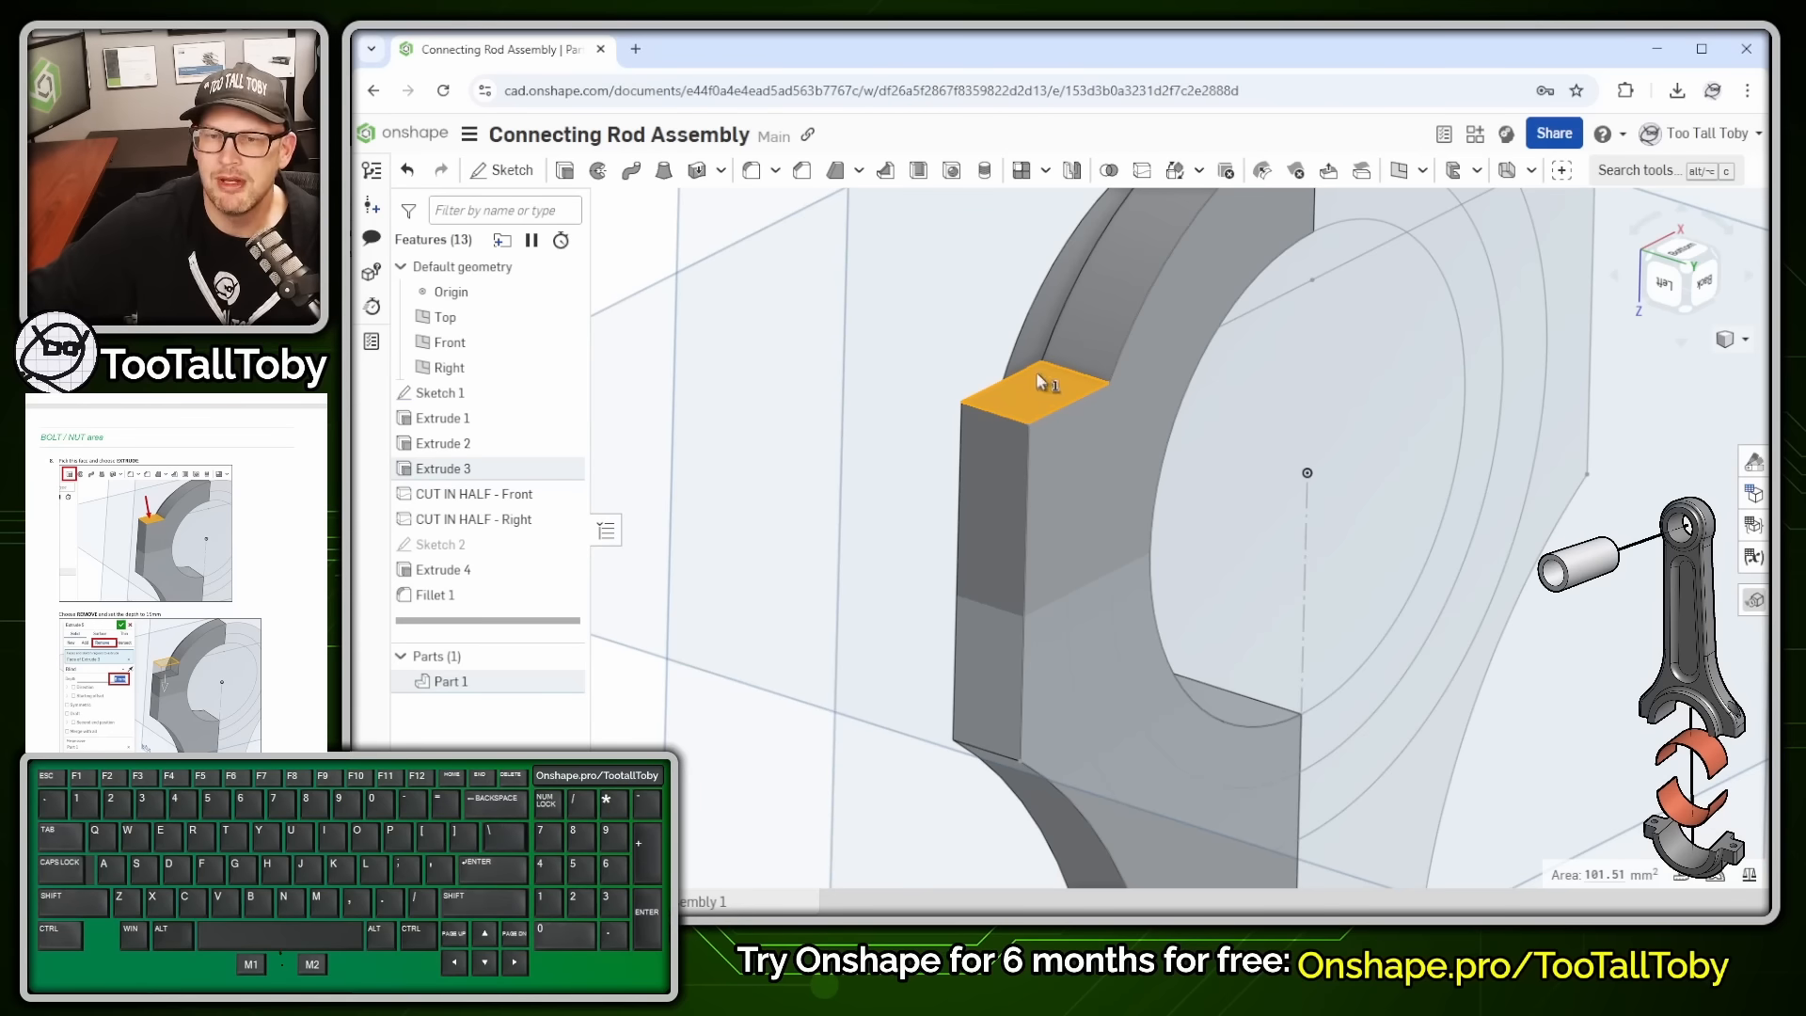
left_click(663, 170)
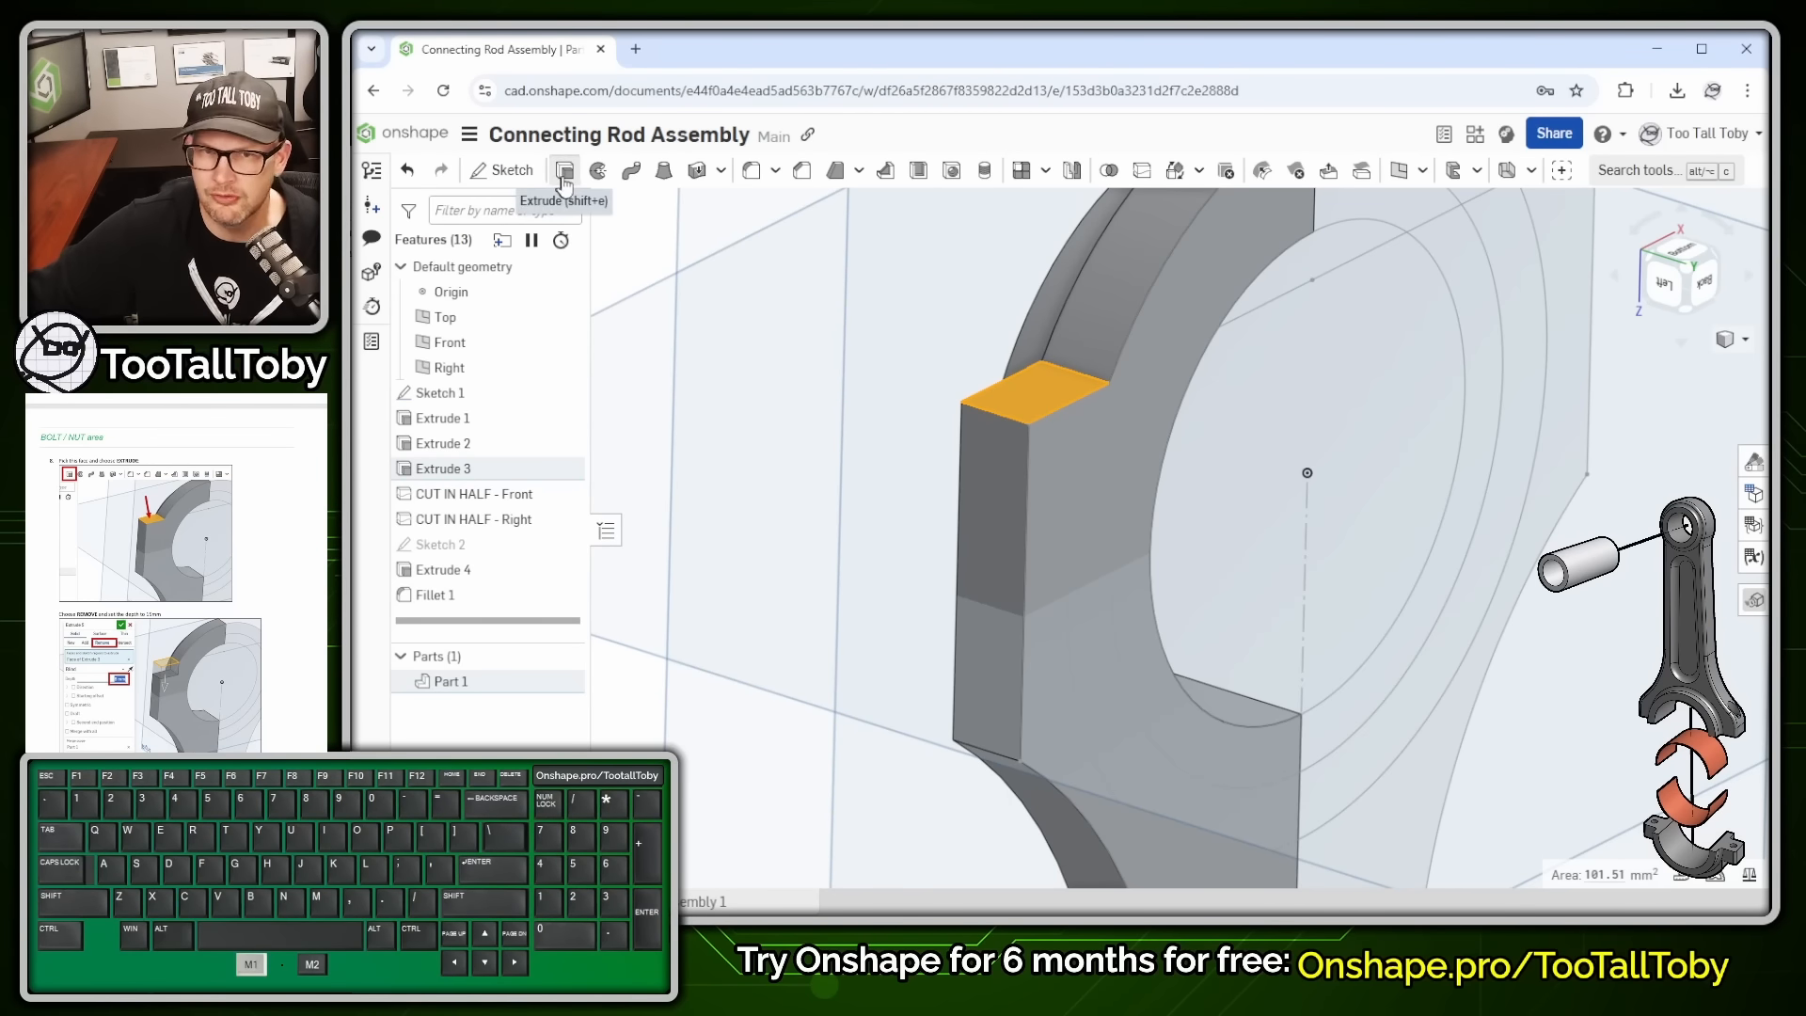
- Make the extrude a Remove cut 8 mm deep and accept it
scroll(1046, 500, "down", 4)
scroll(1048, 407, "up", 3)
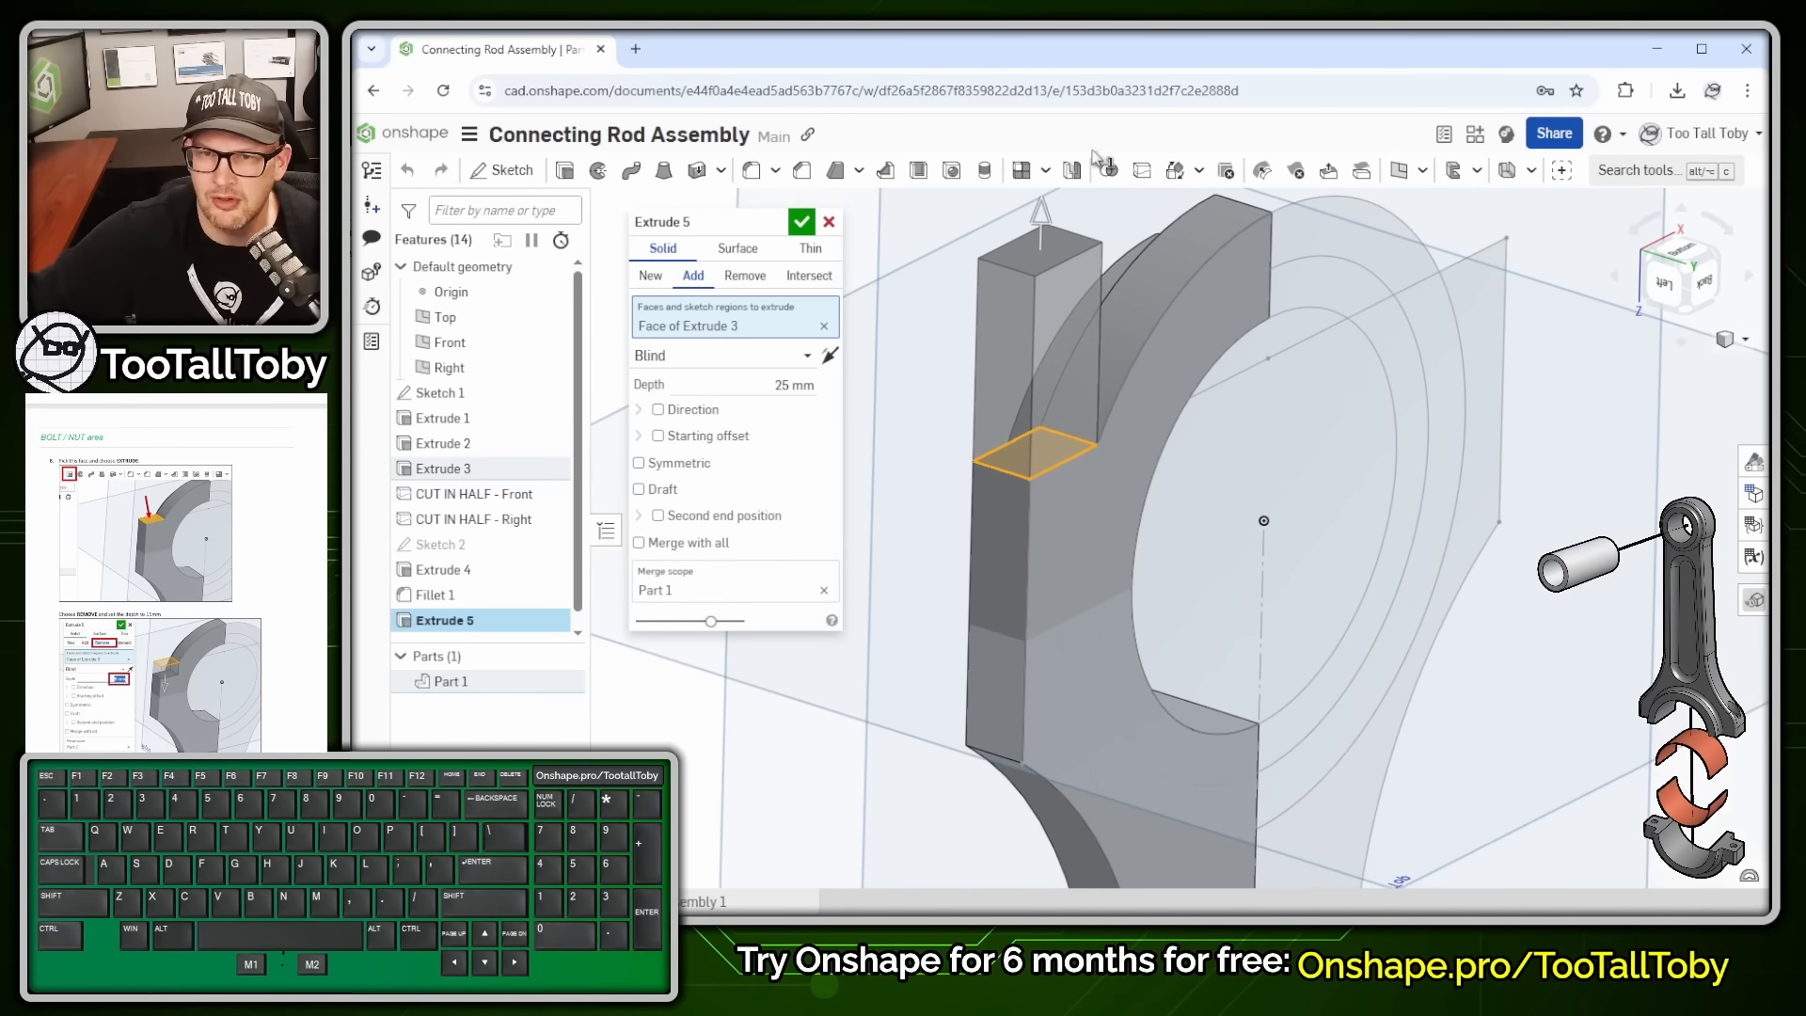
mouse_move(1040, 218)
left_mouse_down()
mouse_move(1048, 315)
mouse_move(1044, 246)
left_mouse_up()
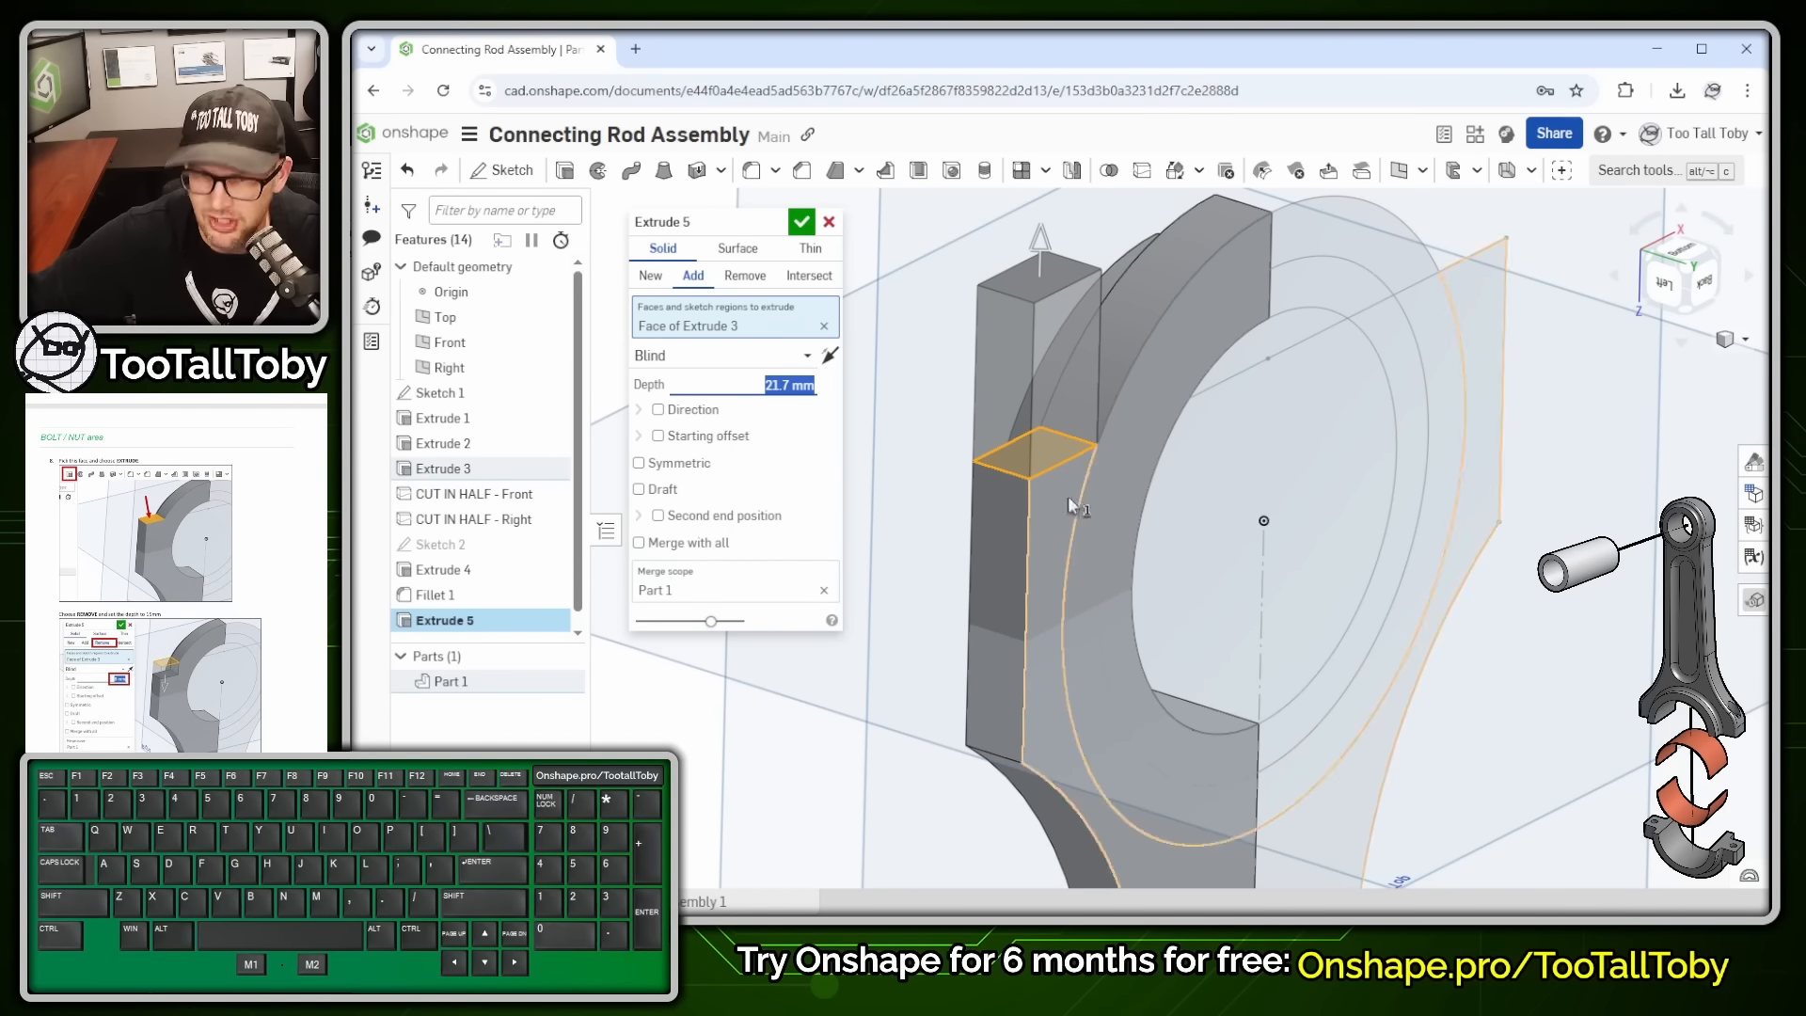
left_click(743, 277)
left_click(777, 385)
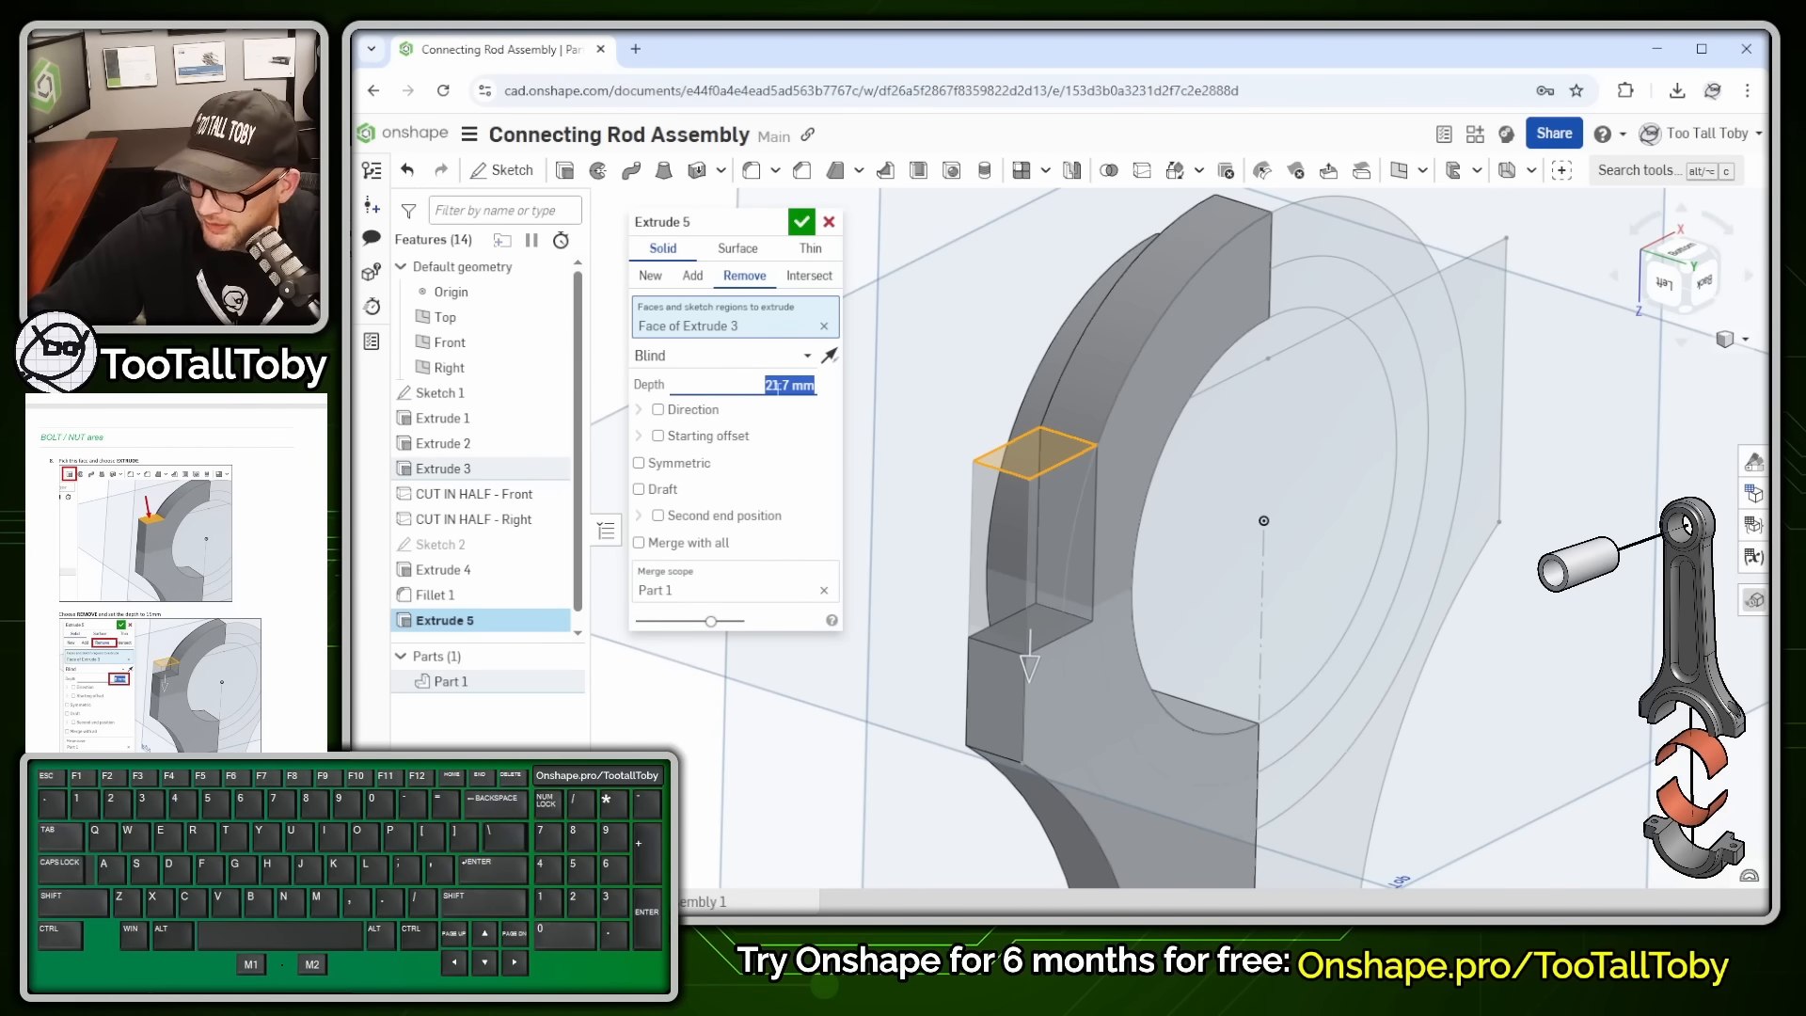
type("8")
key("Return")
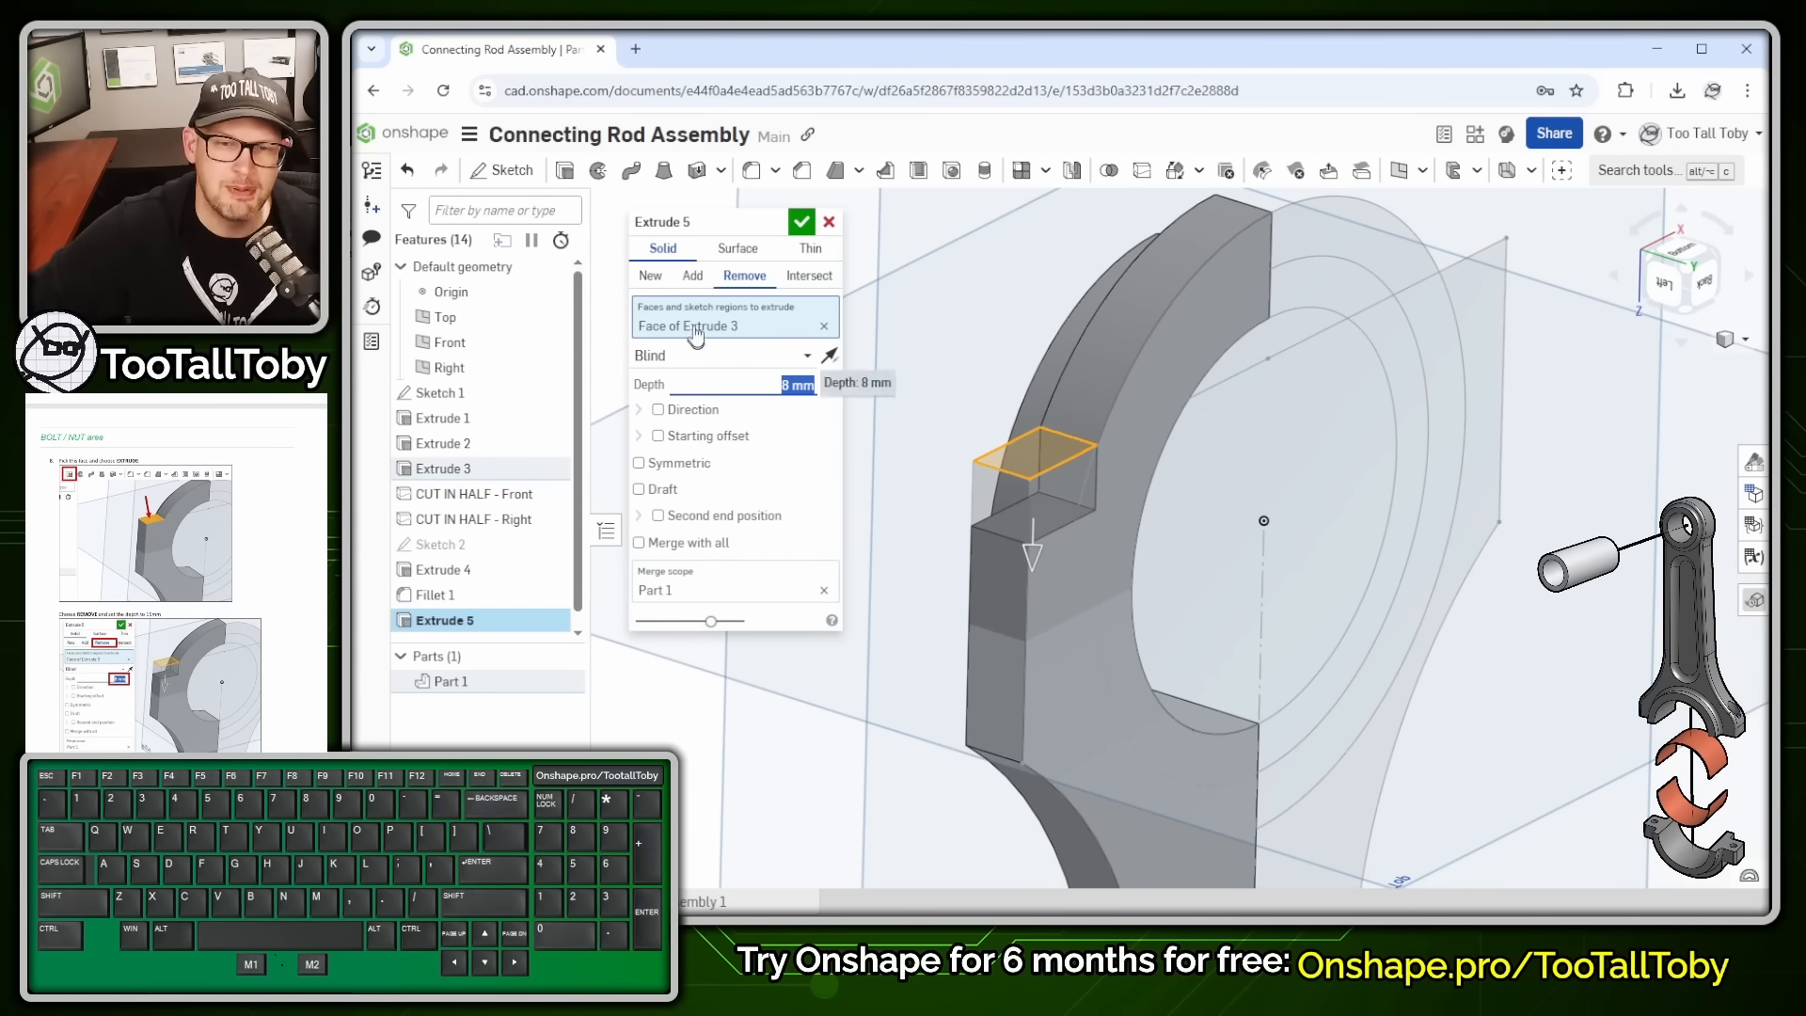
left_click(802, 224)
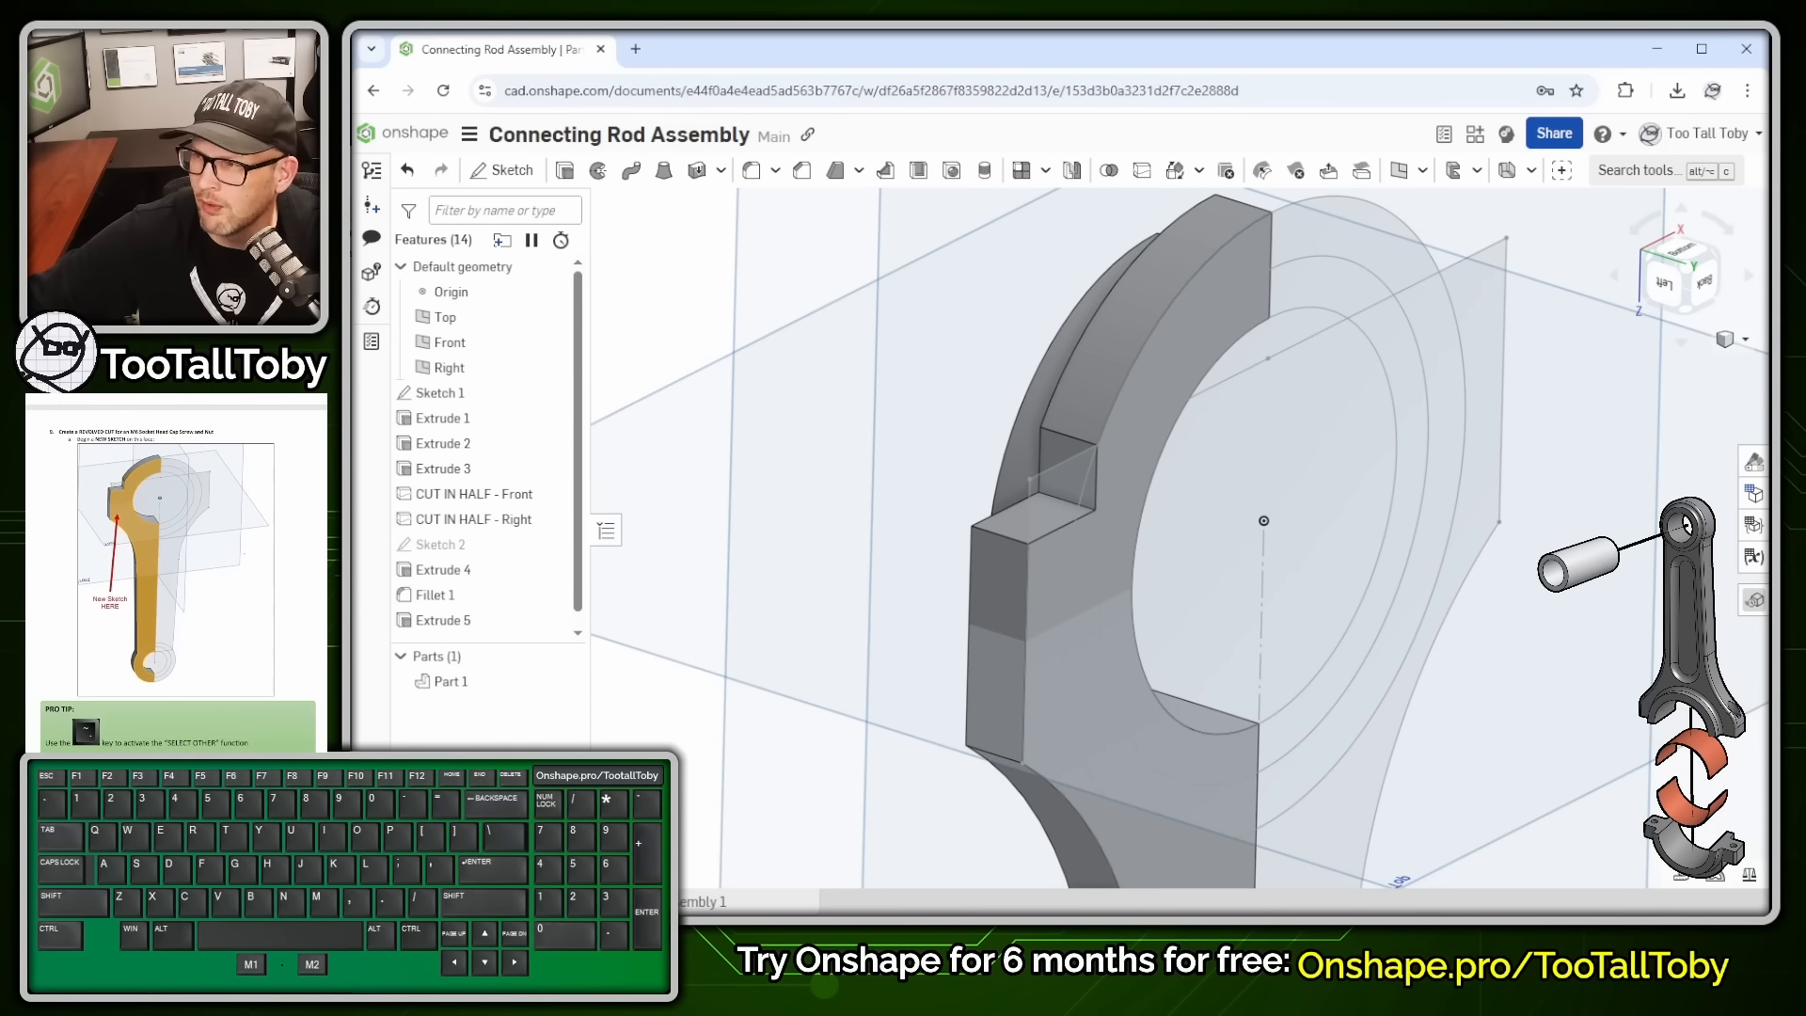
right_click_drag(1070, 708, 1040, 689)
scroll(1044, 691, "down", 1)
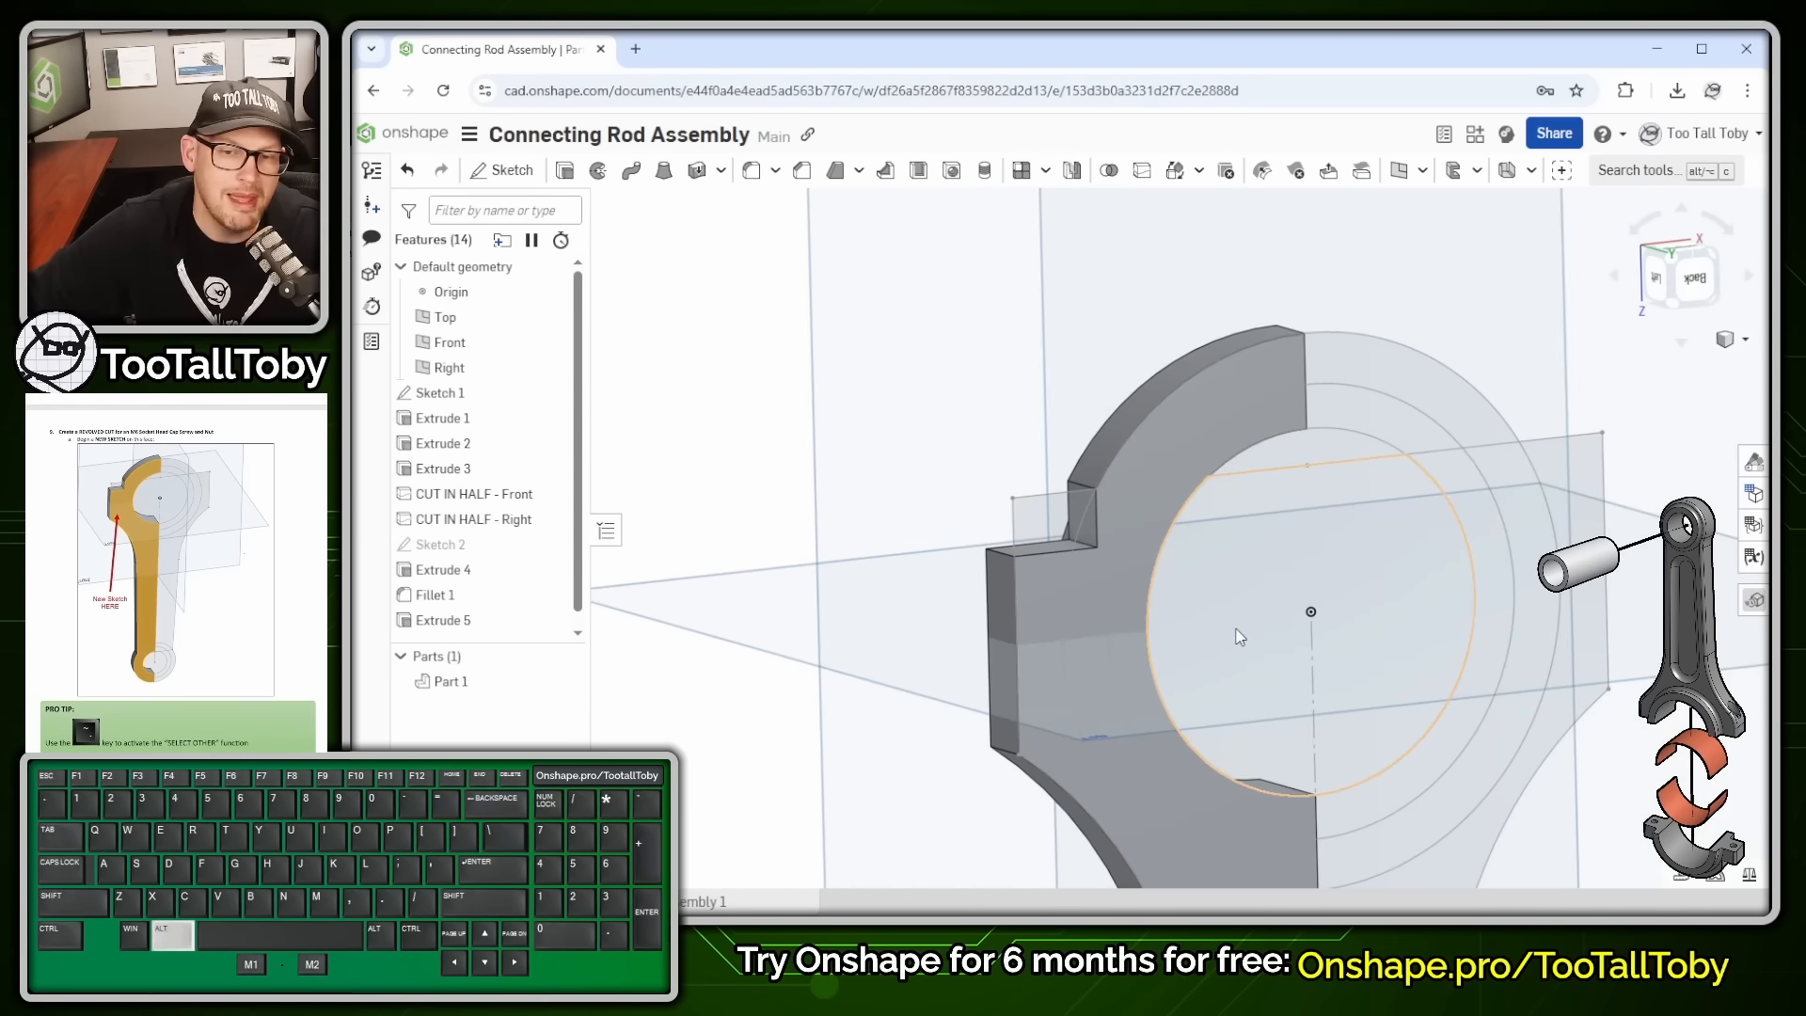
key("alt+1")
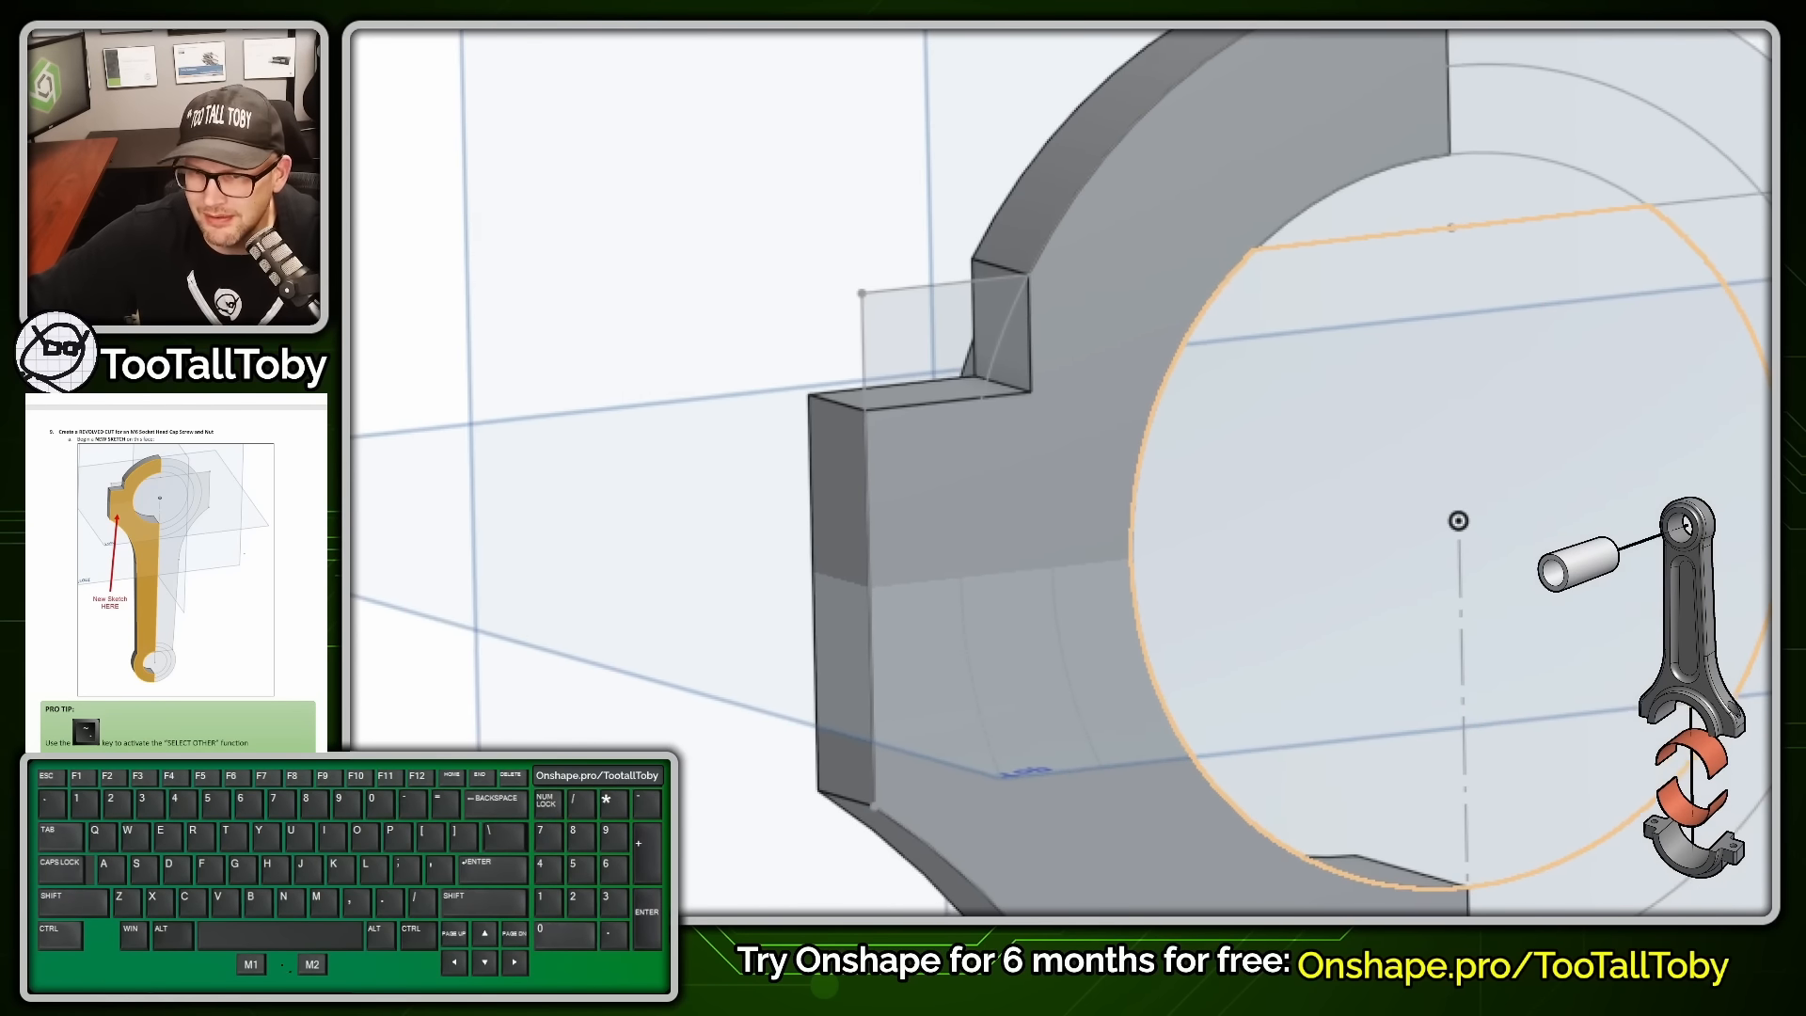
left_click(898, 428)
left_click_drag(881, 329, 867, 330)
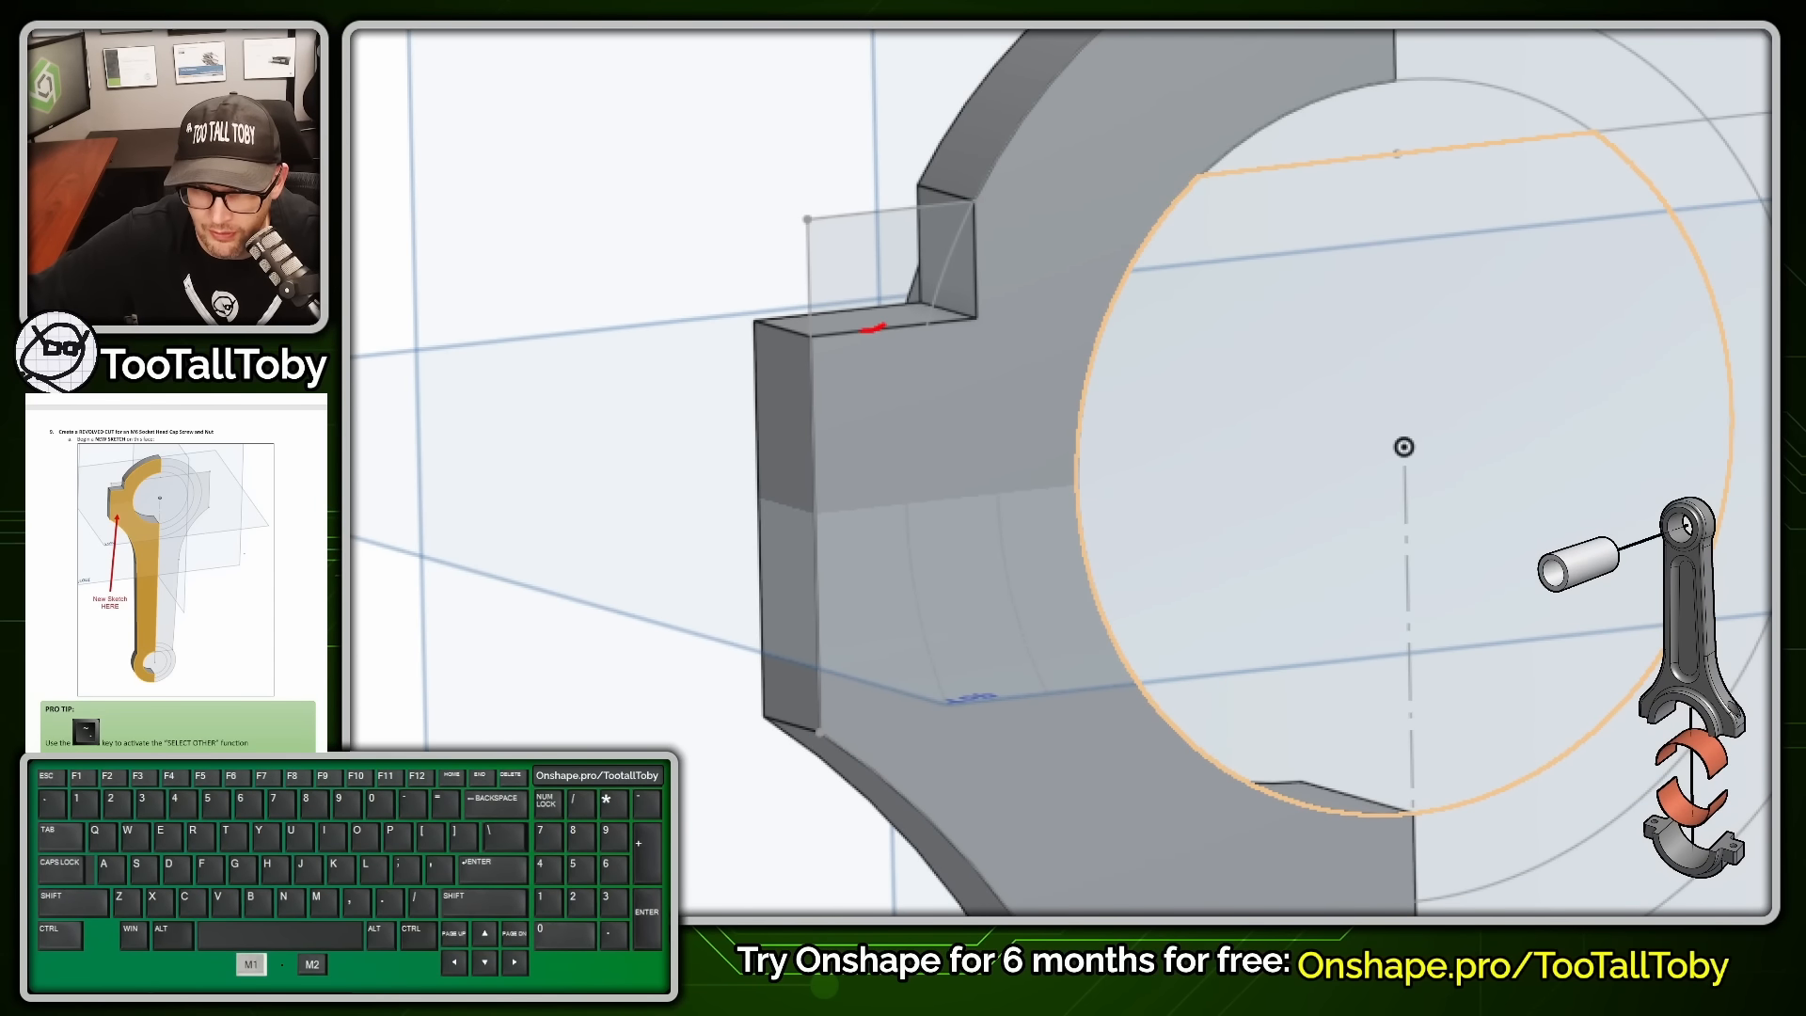
mouse_move(744, 271)
left_mouse_down()
mouse_move(717, 72)
mouse_move(912, 68)
mouse_move(1008, 32)
mouse_move(1035, 285)
left_mouse_up()
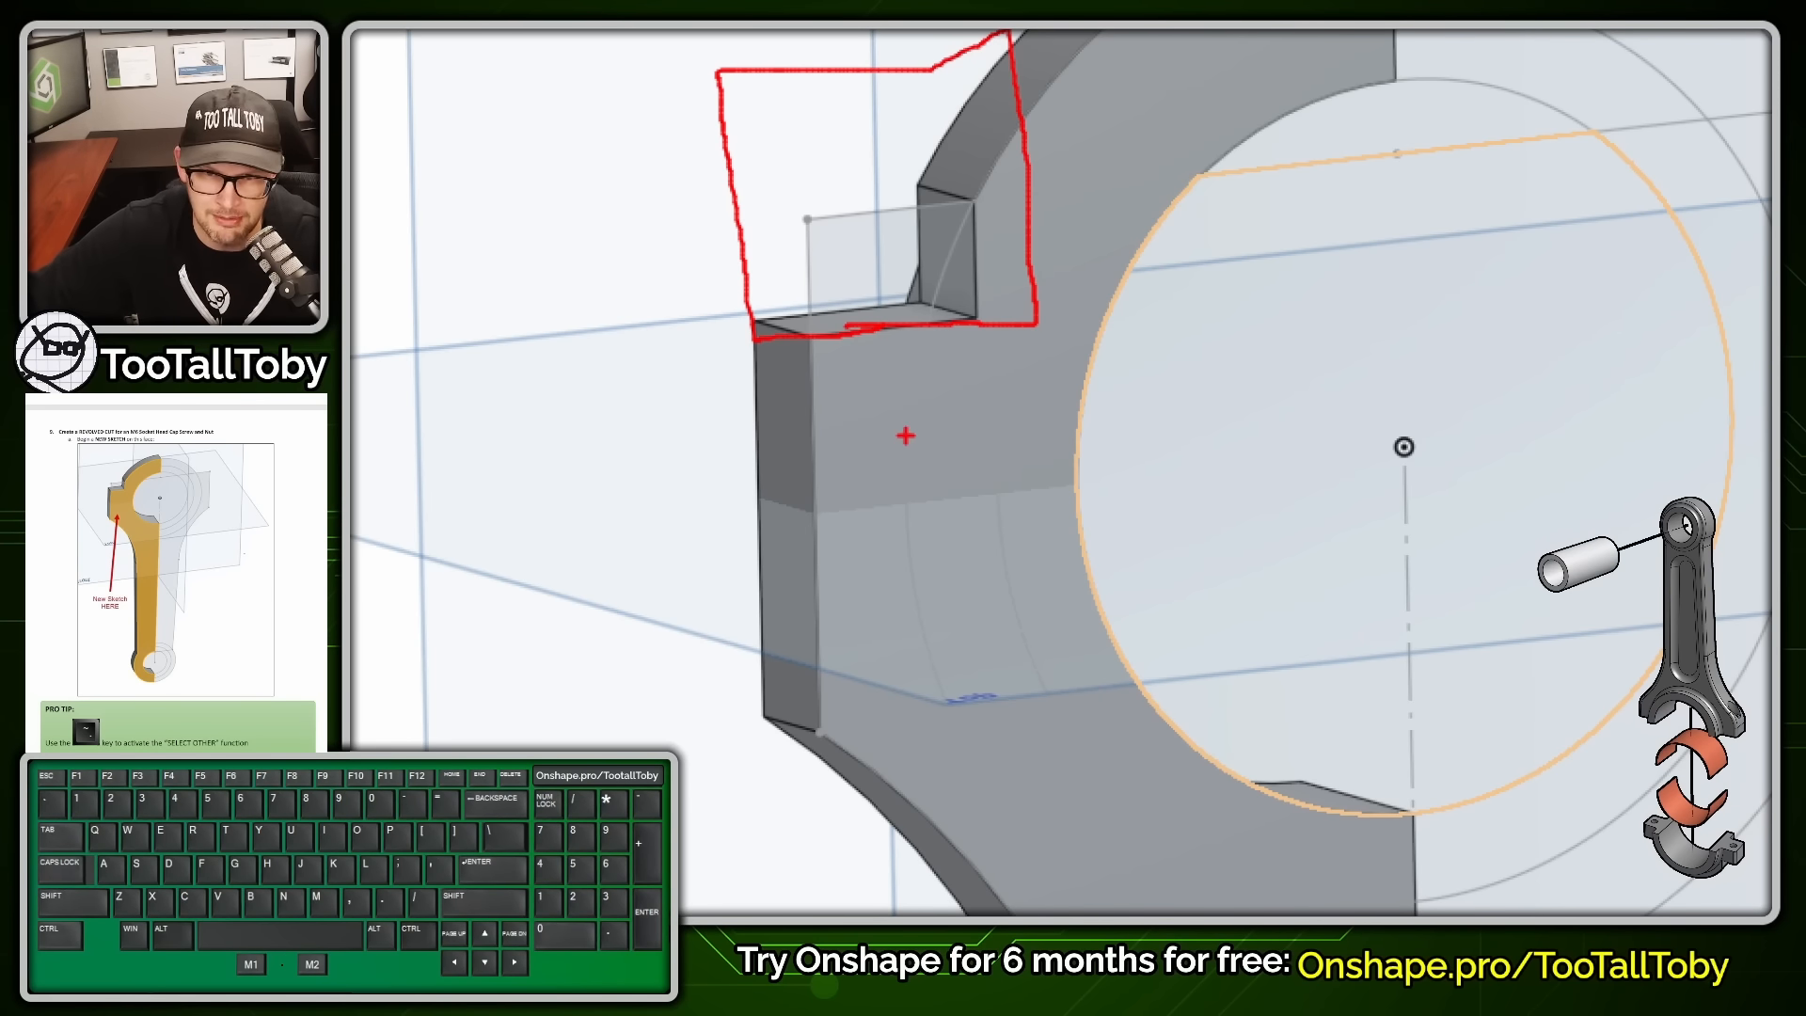
left_click_drag(858, 328, 884, 743)
left_click_drag(910, 331, 928, 729)
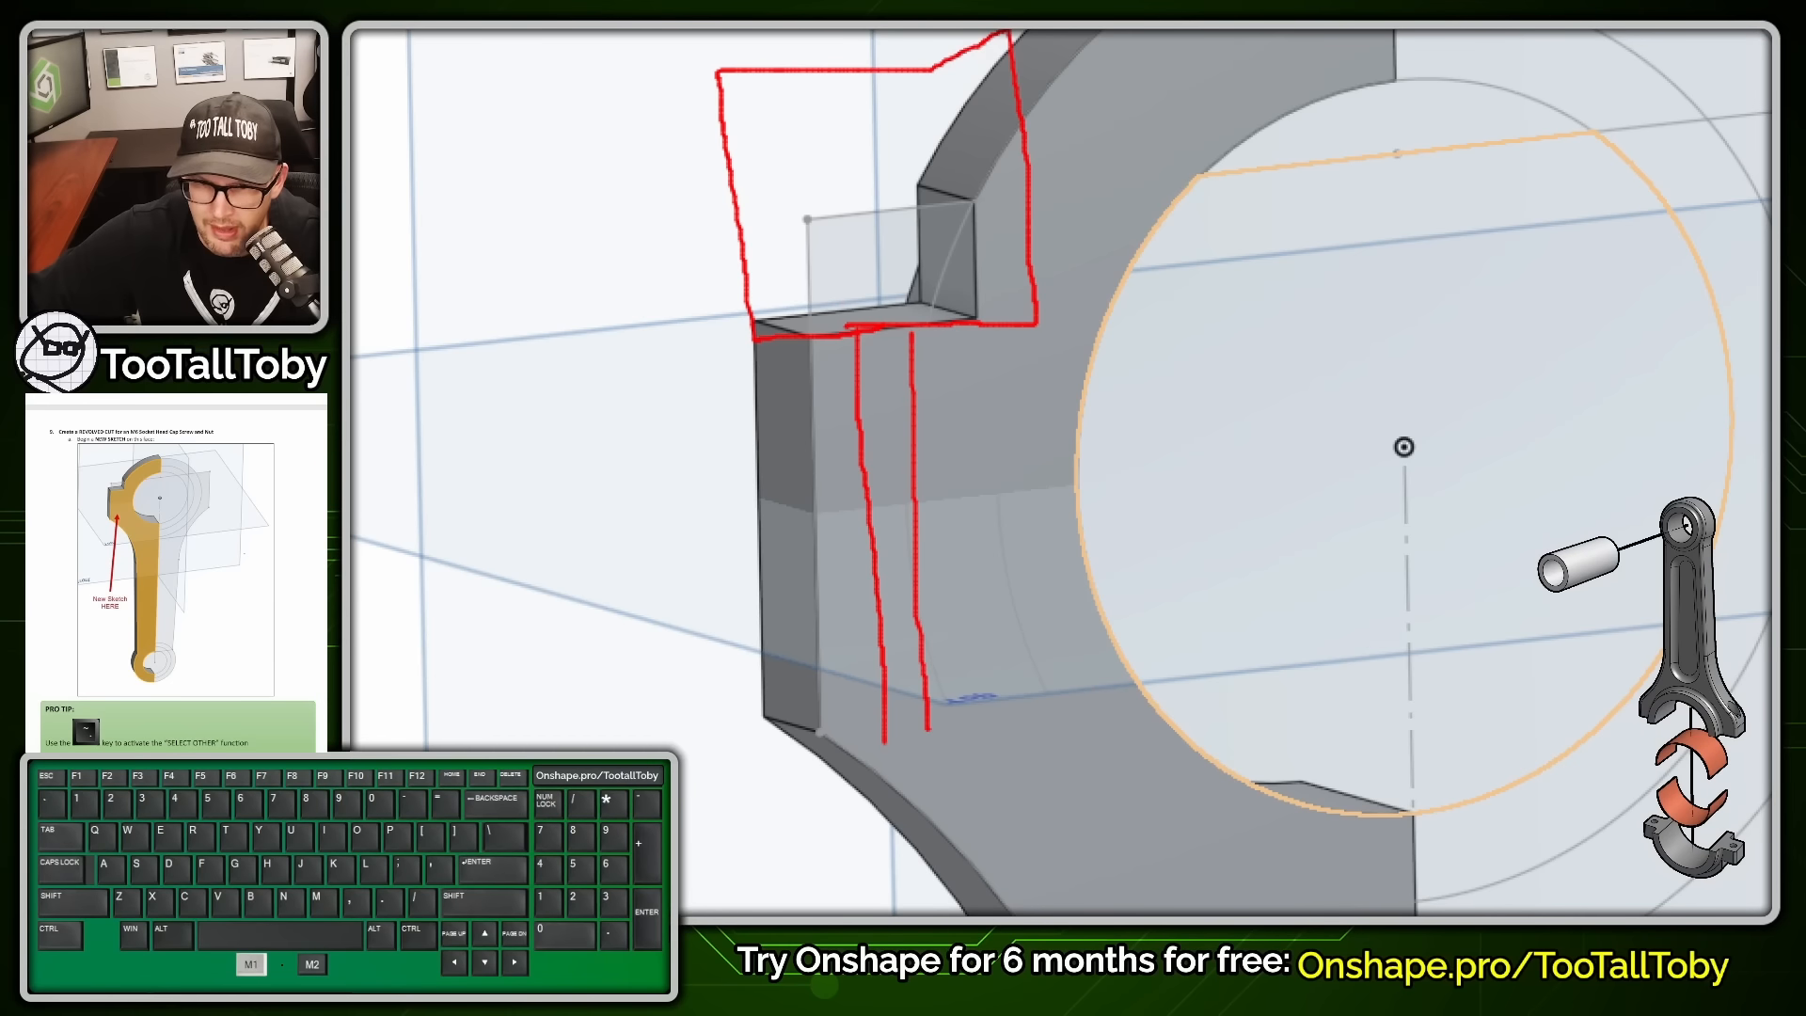
left_click_drag(833, 698, 847, 697)
left_click_drag(967, 686, 984, 912)
left_click_drag(840, 700, 864, 883)
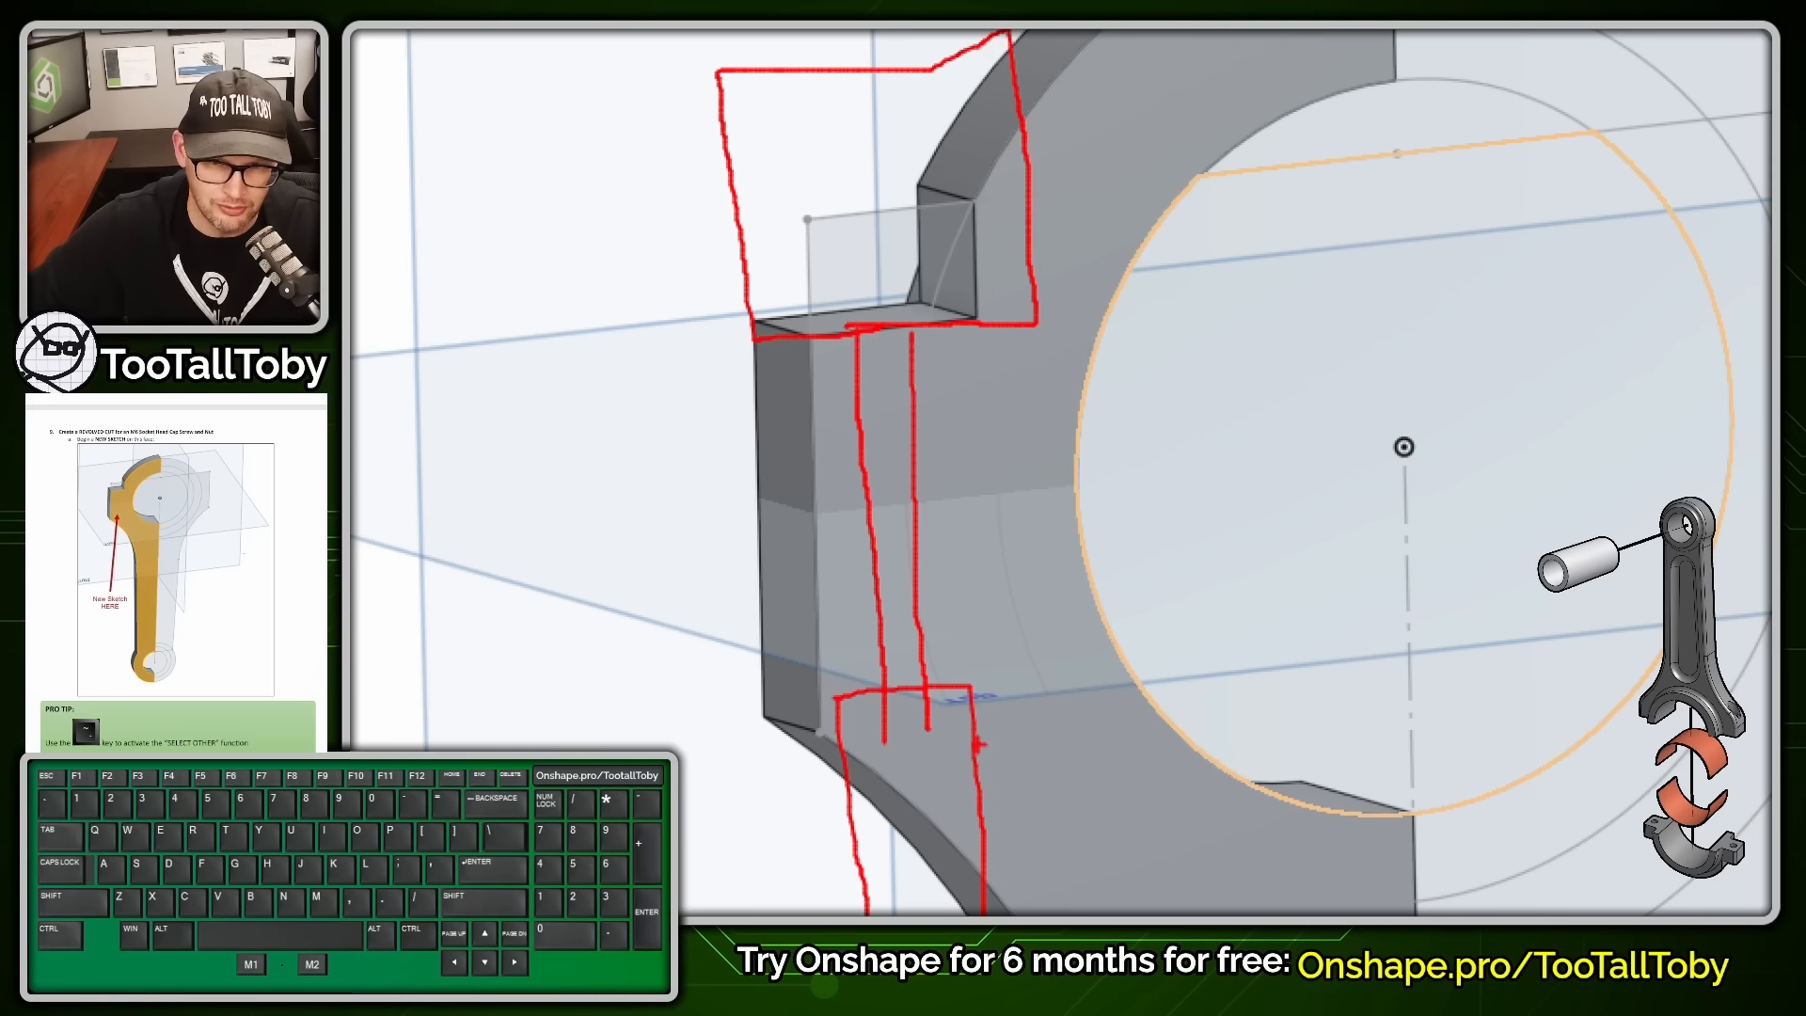
key("b")
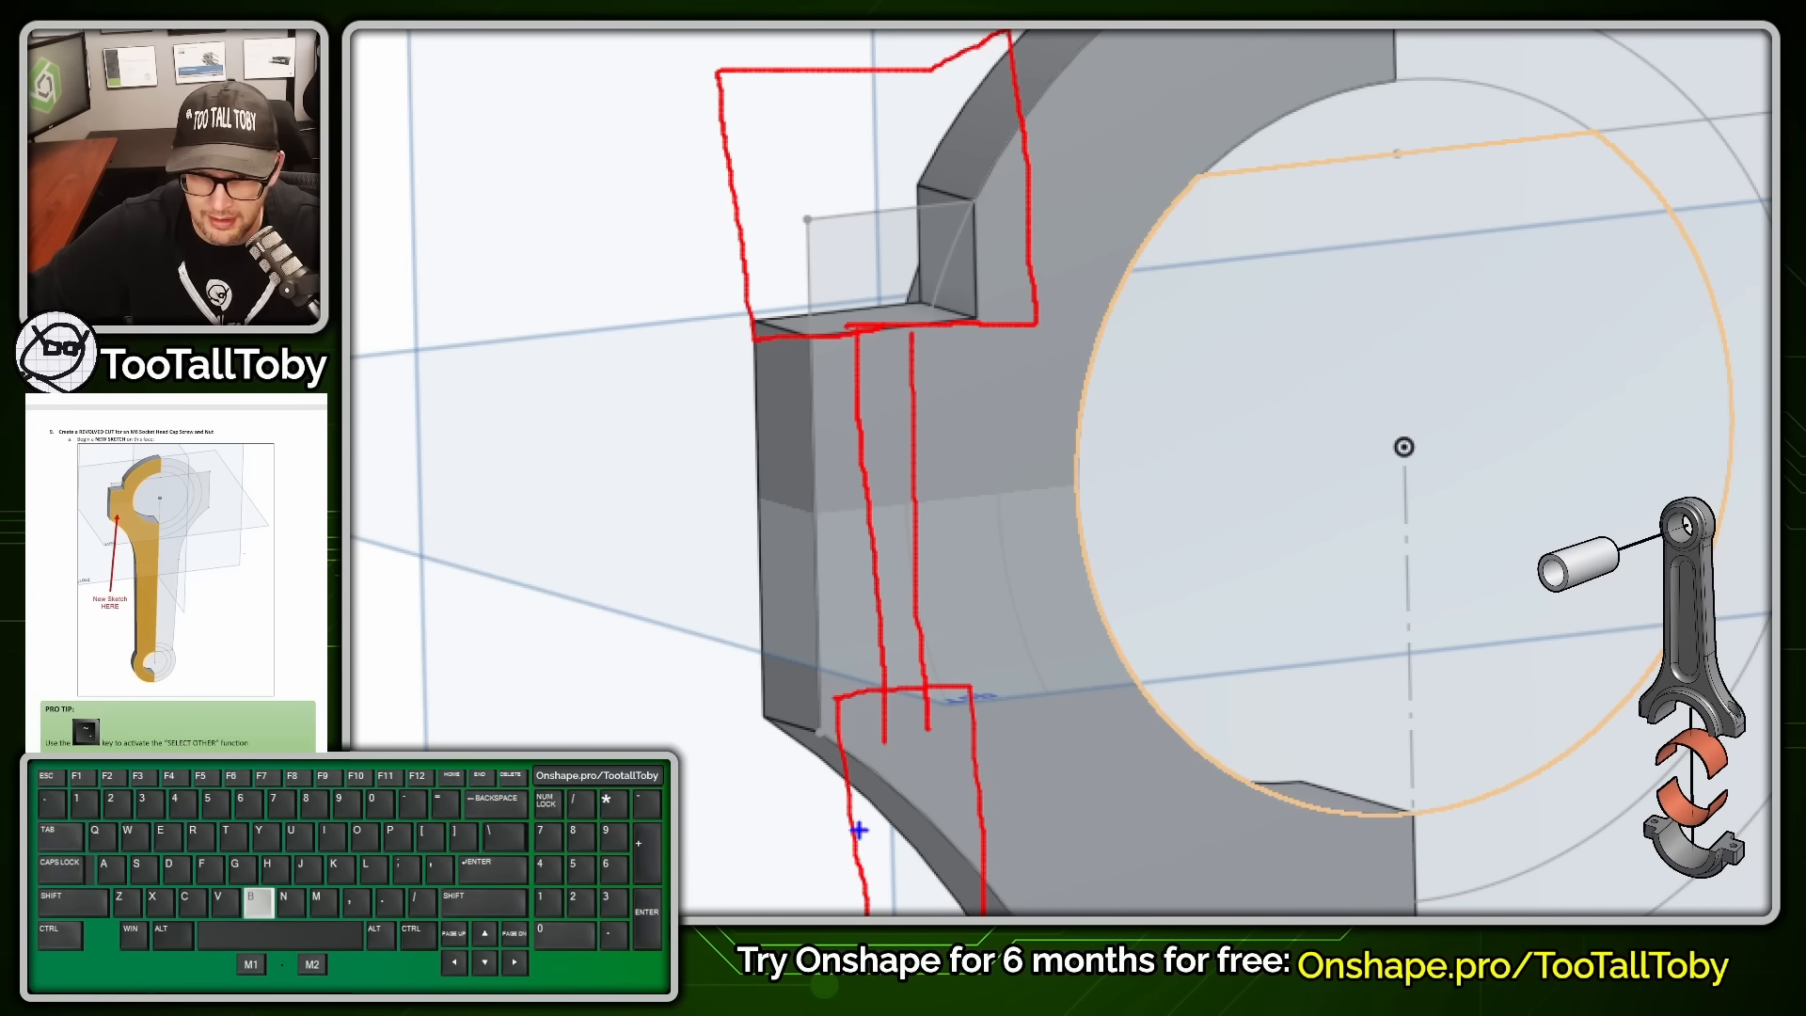
mouse_move(855, 831)
left_mouse_down()
mouse_move(945, 827)
mouse_move(959, 695)
left_mouse_up()
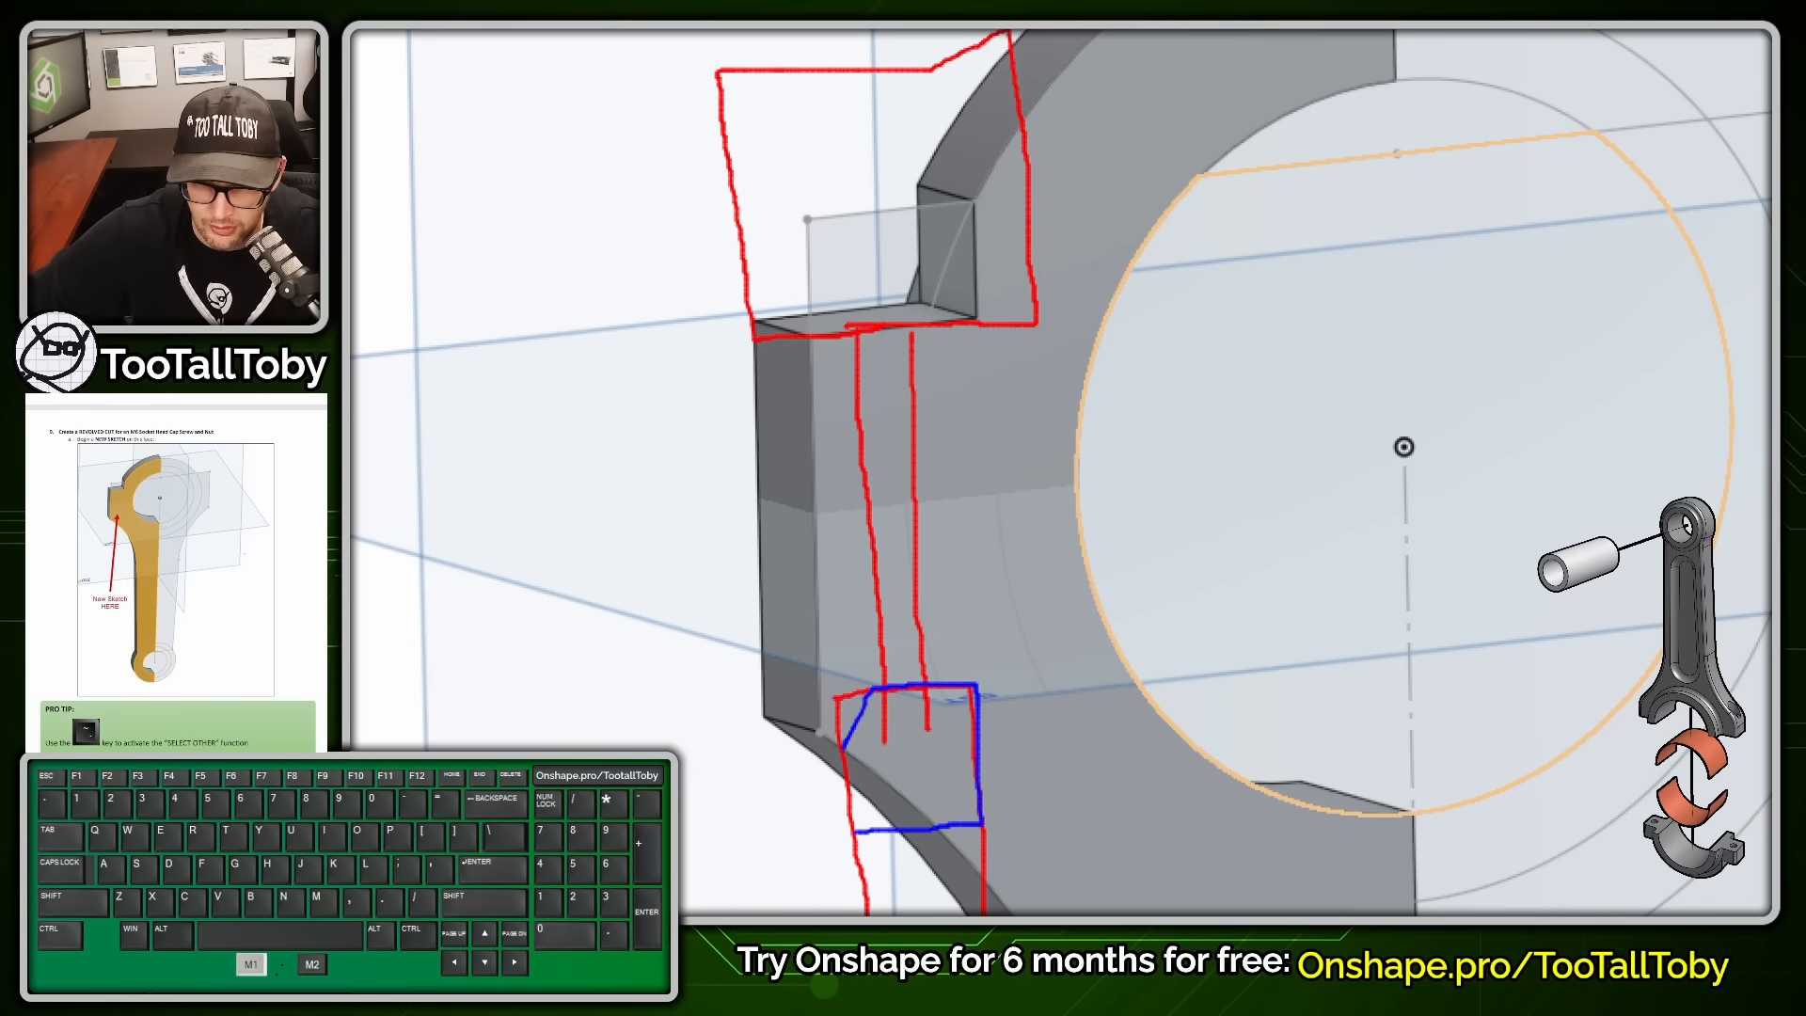
left_click_drag(842, 752, 849, 804)
left_click_drag(888, 684, 851, 353)
left_click_drag(920, 659, 911, 331)
mouse_move(811, 334)
left_mouse_down()
mouse_move(806, 249)
mouse_move(903, 219)
mouse_move(1004, 325)
mouse_move(802, 343)
left_mouse_up()
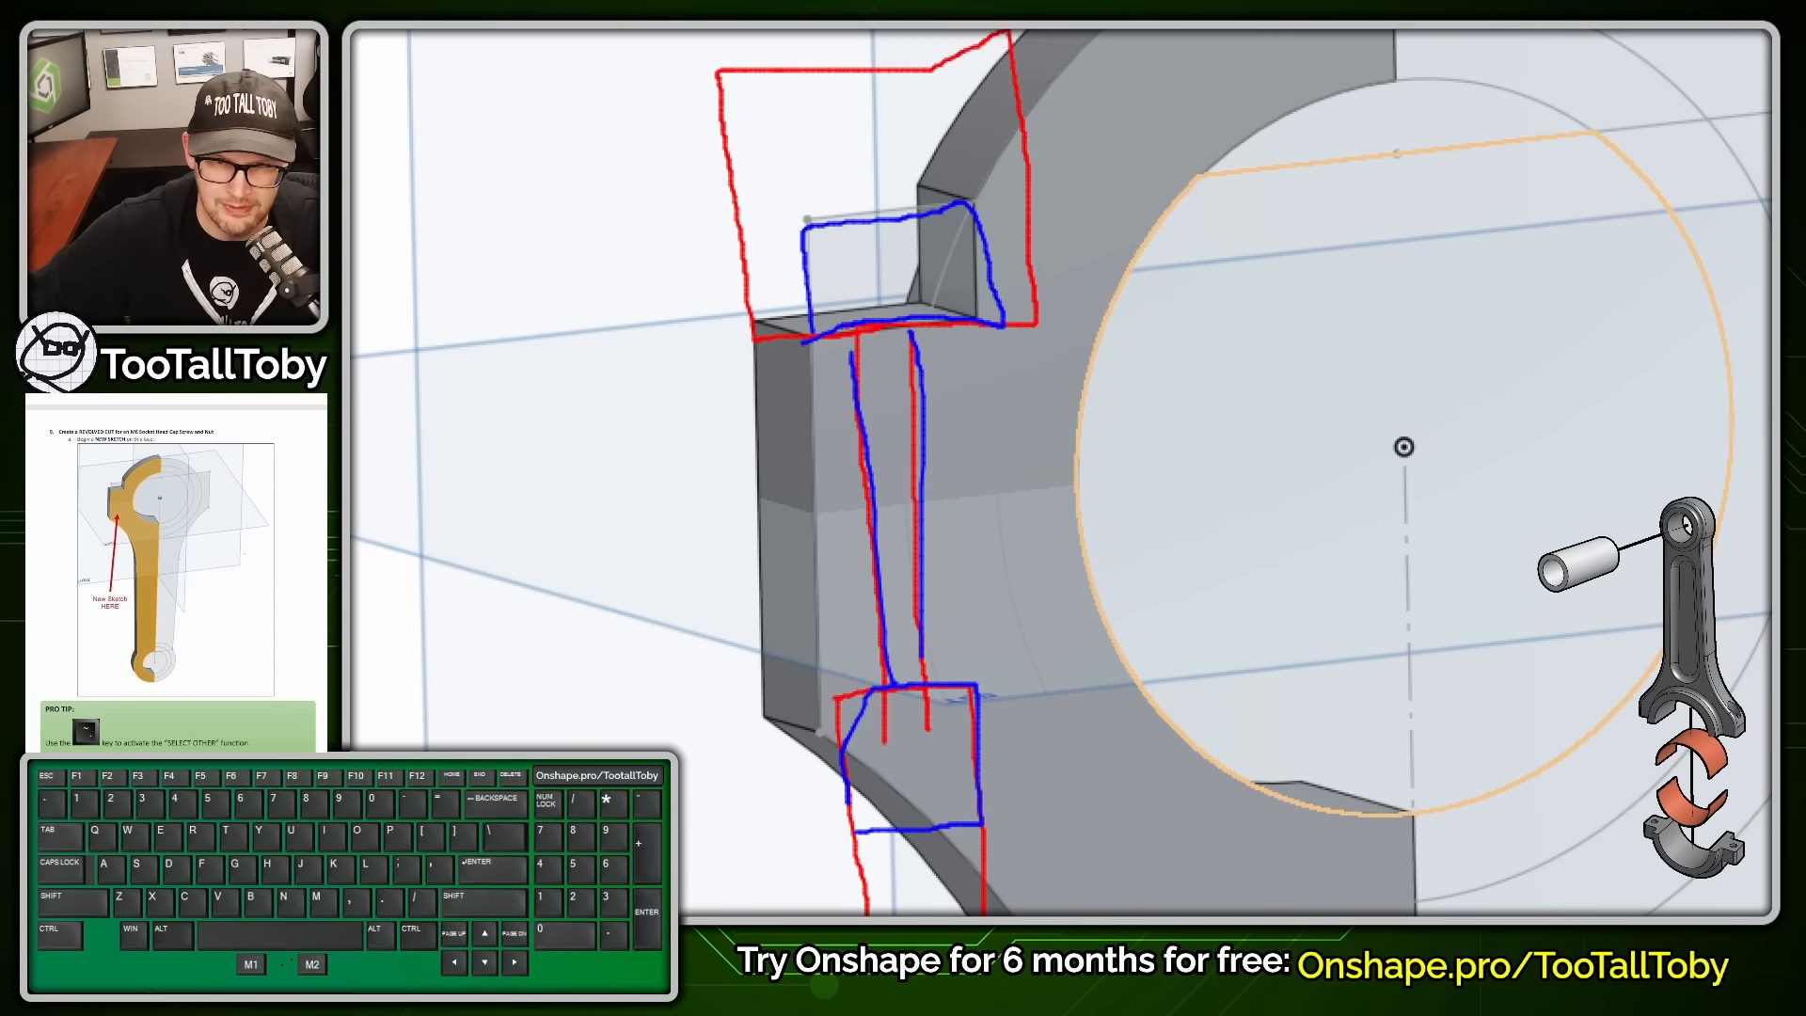
key("alt+1")
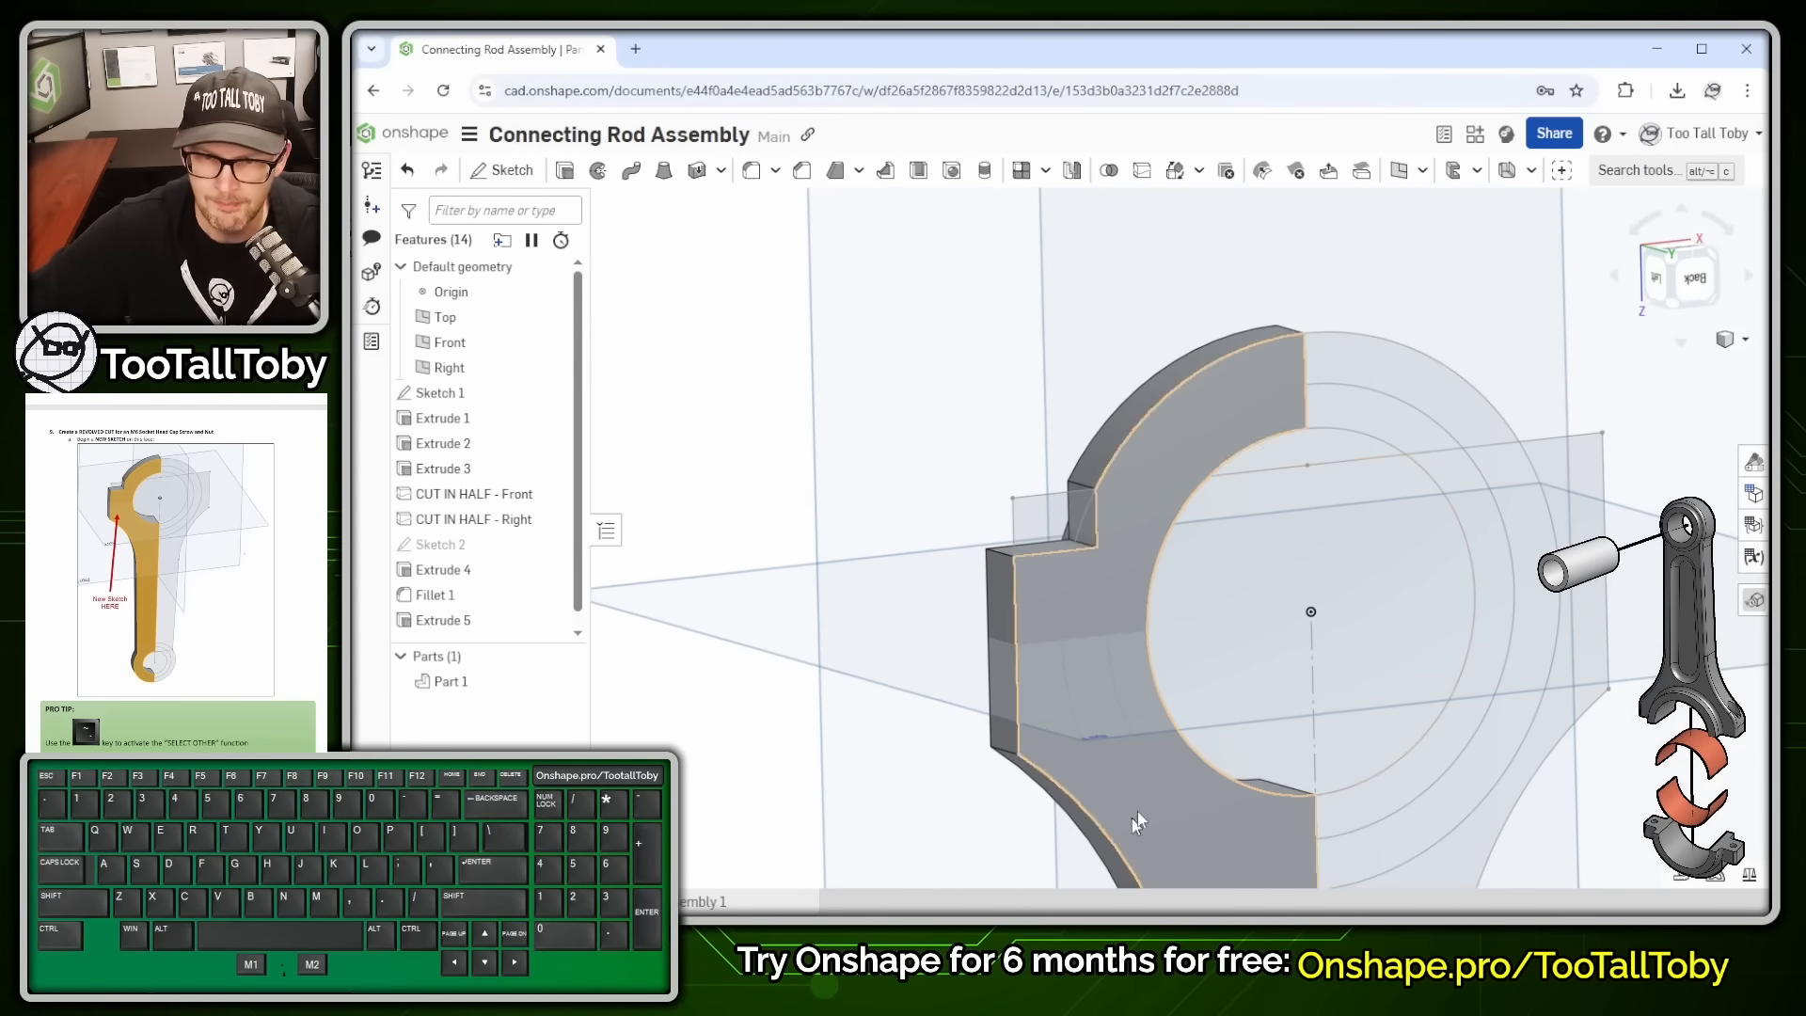
- Try selecting the rod's front face, ring face, Sketch 1 face and big-end edge, then clear them
left_click(1040, 613)
scroll(1172, 717, "down", 5)
left_click(1227, 790)
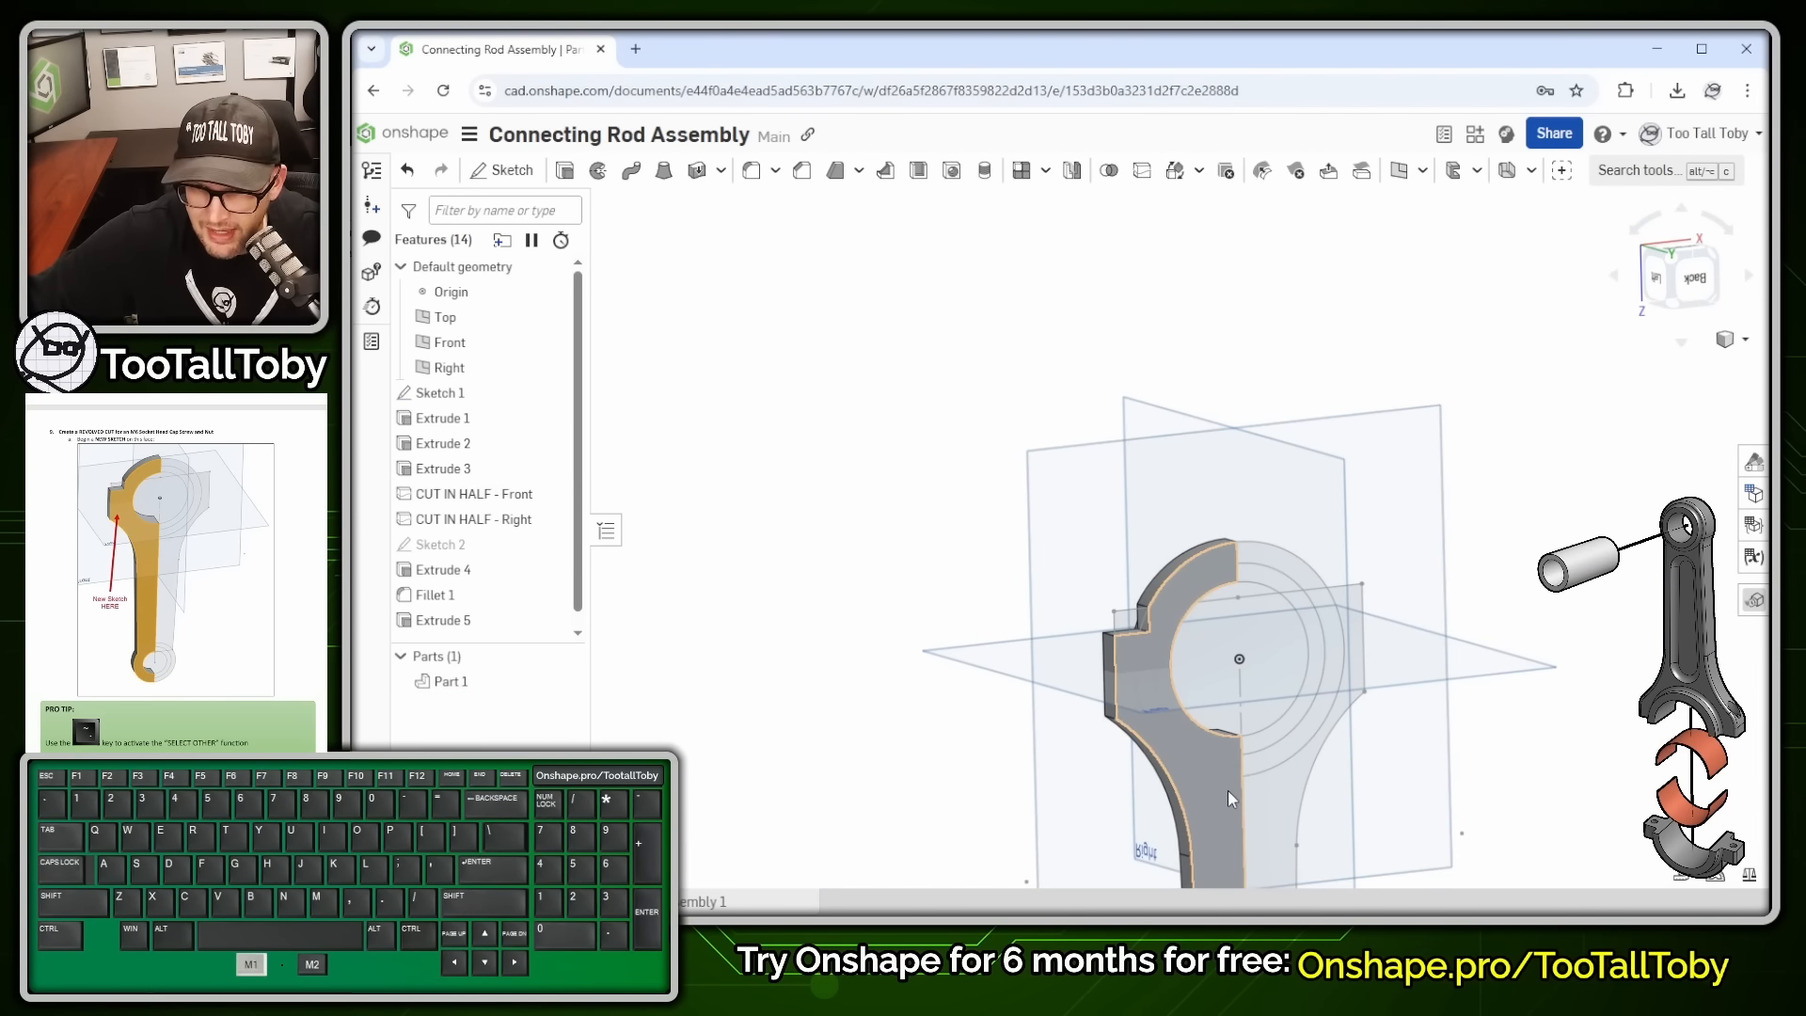
left_click(1249, 747)
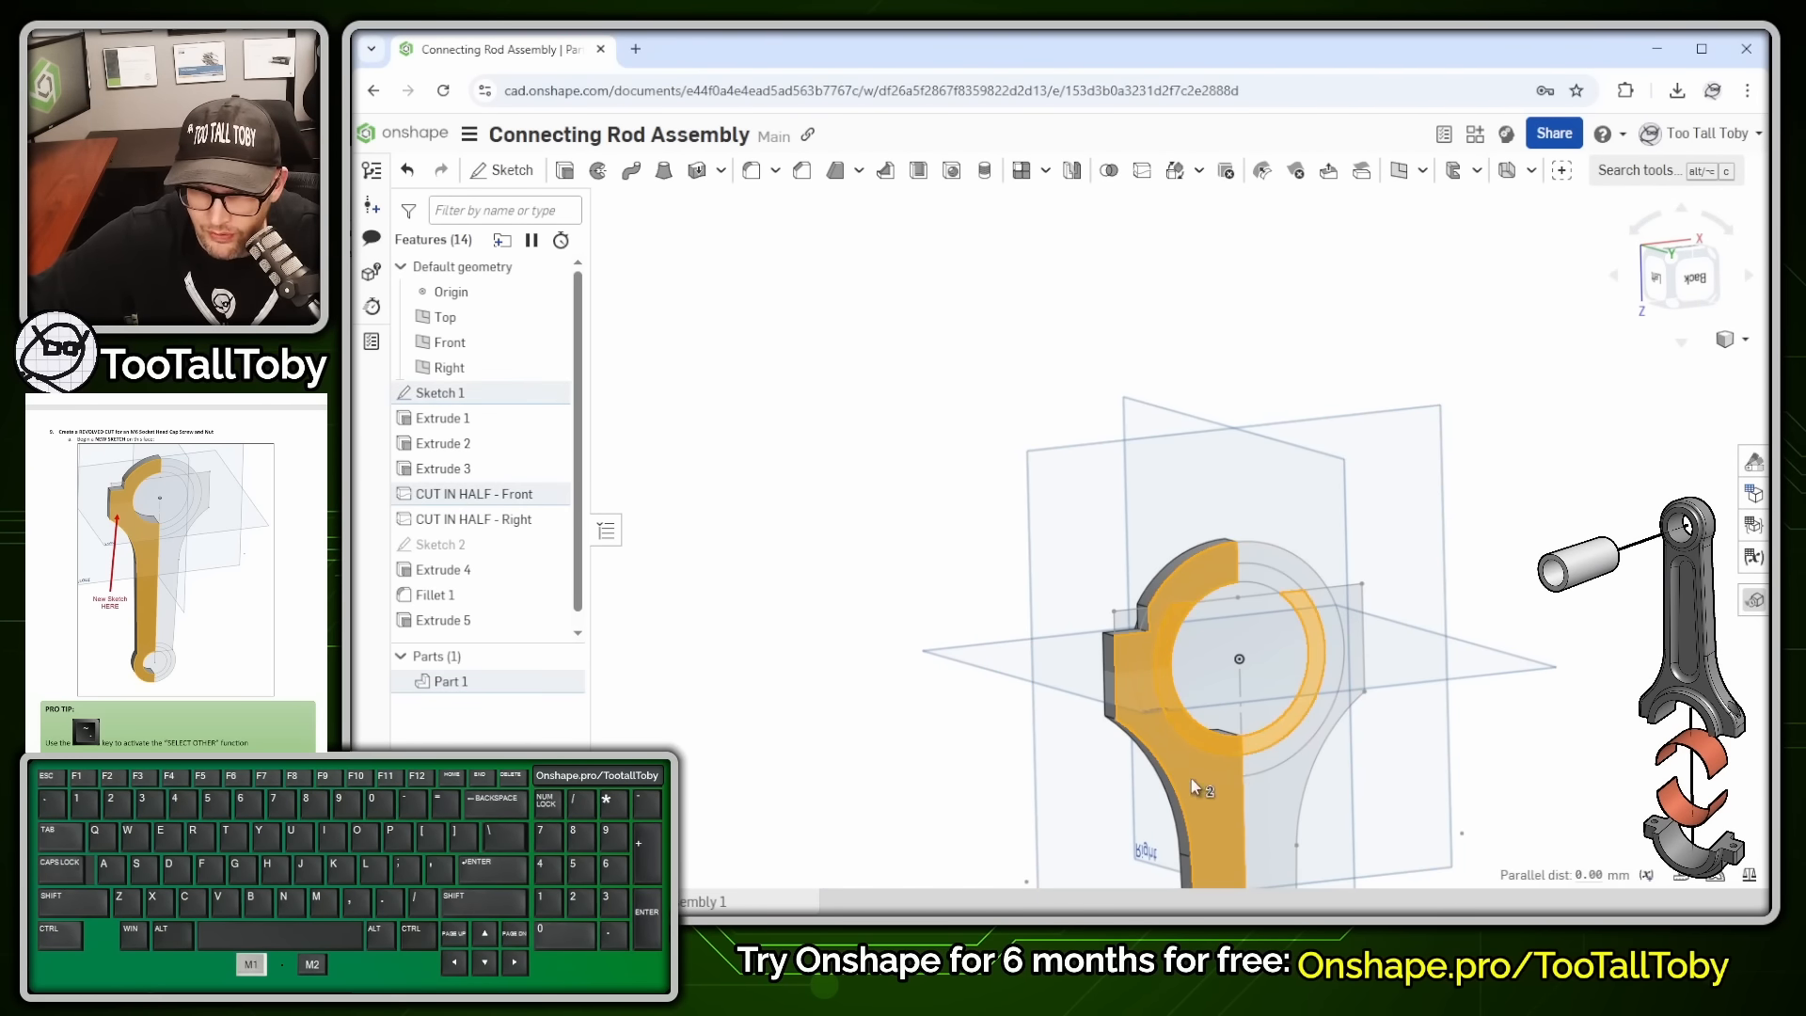
left_click(1193, 779)
left_click(1218, 783)
left_click(1211, 802)
left_click(924, 718)
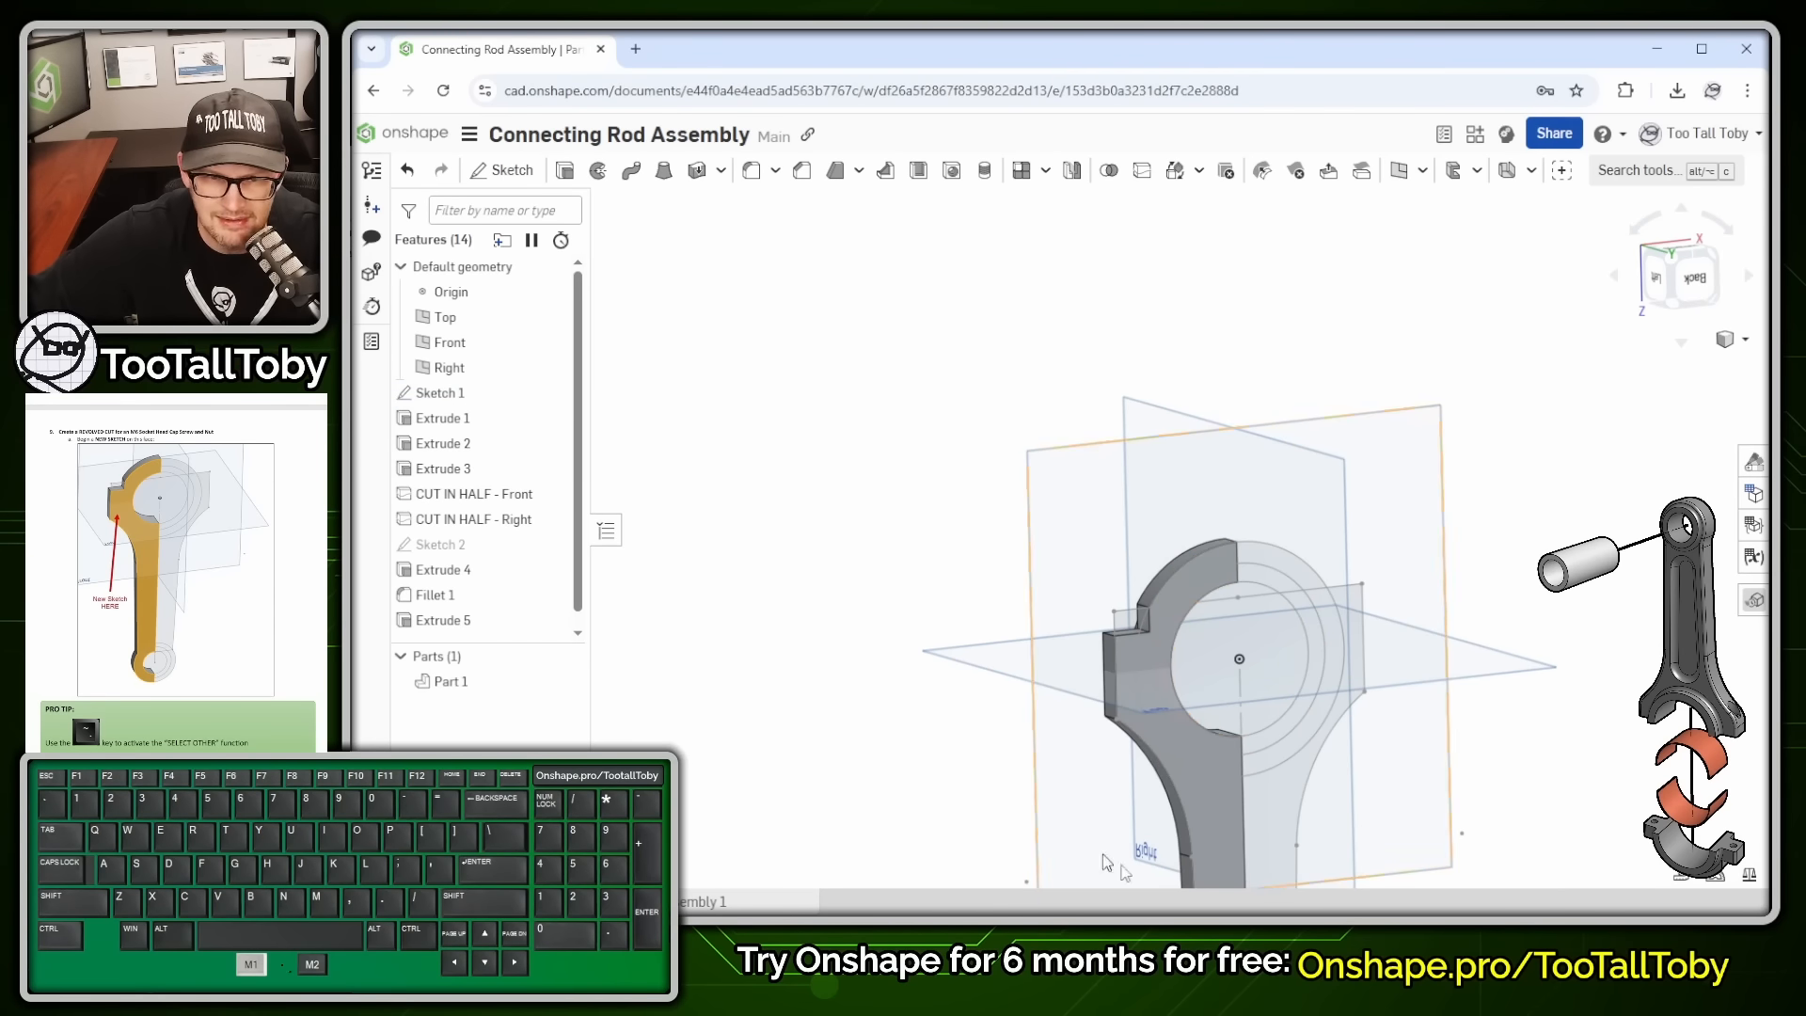
scroll(1227, 809, "up", 2)
scroll(1232, 792, "down", 3)
middle_click_drag(1262, 826, 1109, 488, "ctrl")
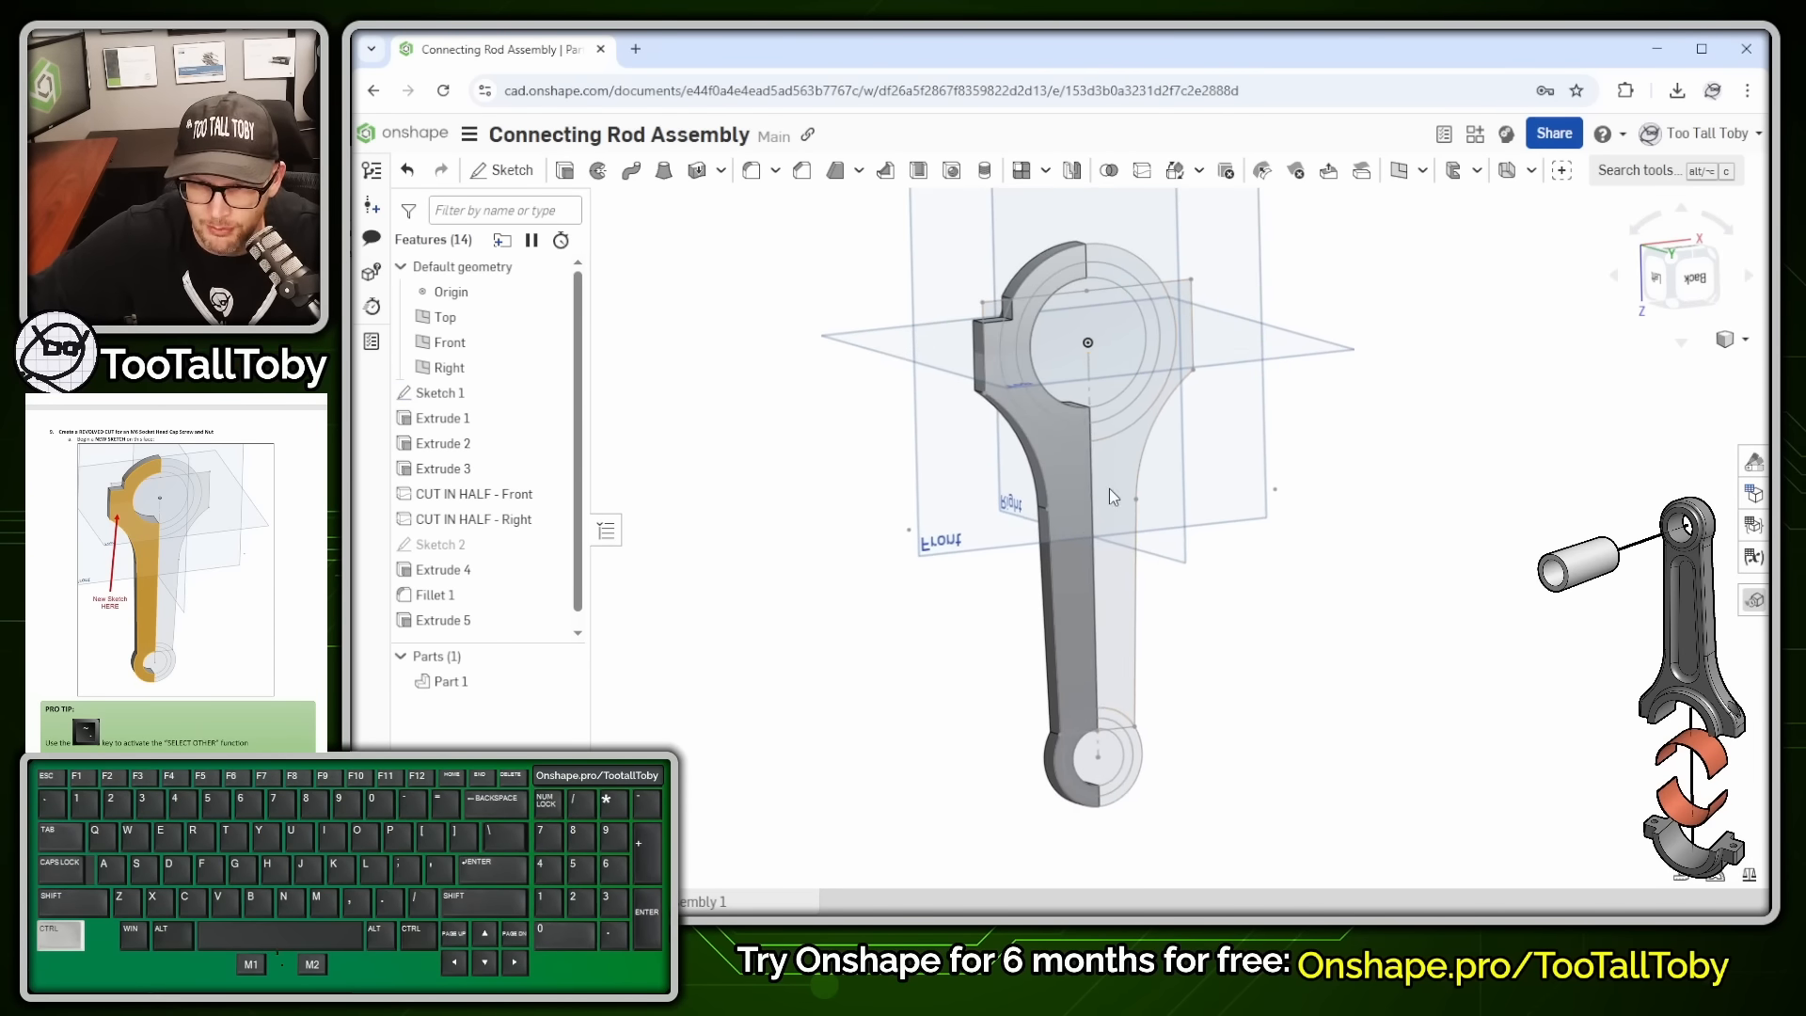
left_click(1109, 488, "ctrl")
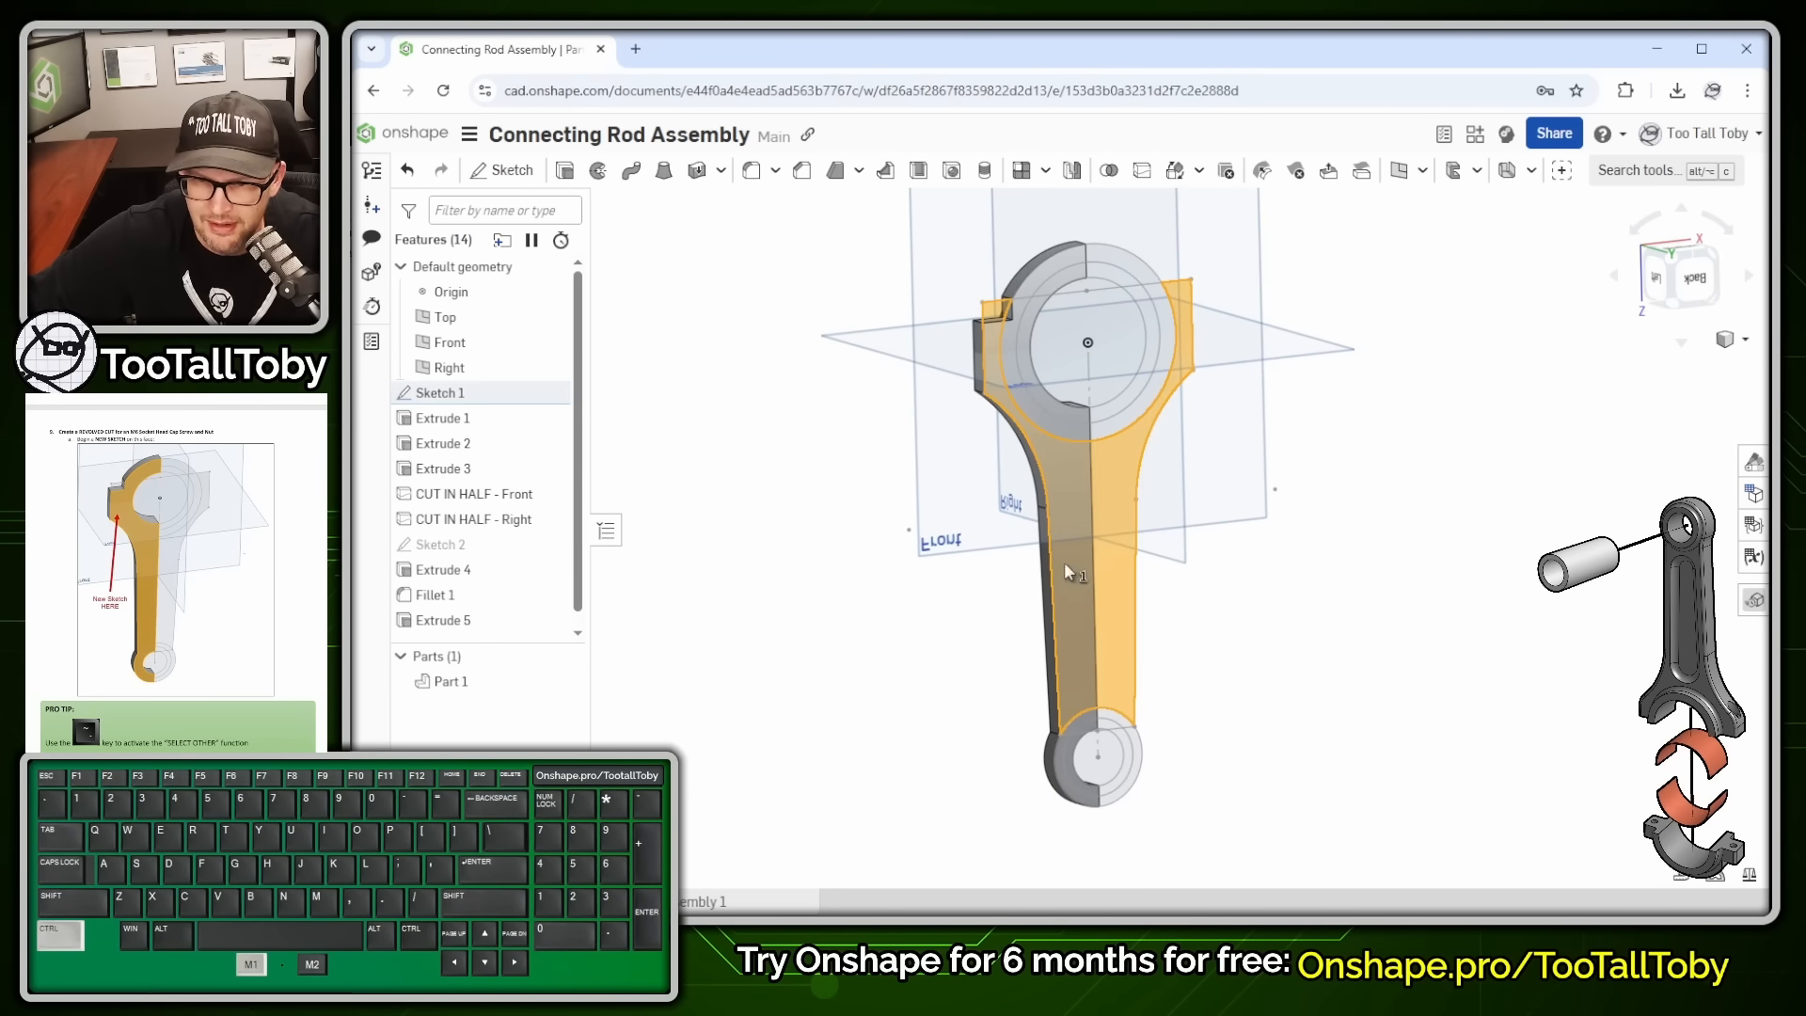
left_click(1074, 434)
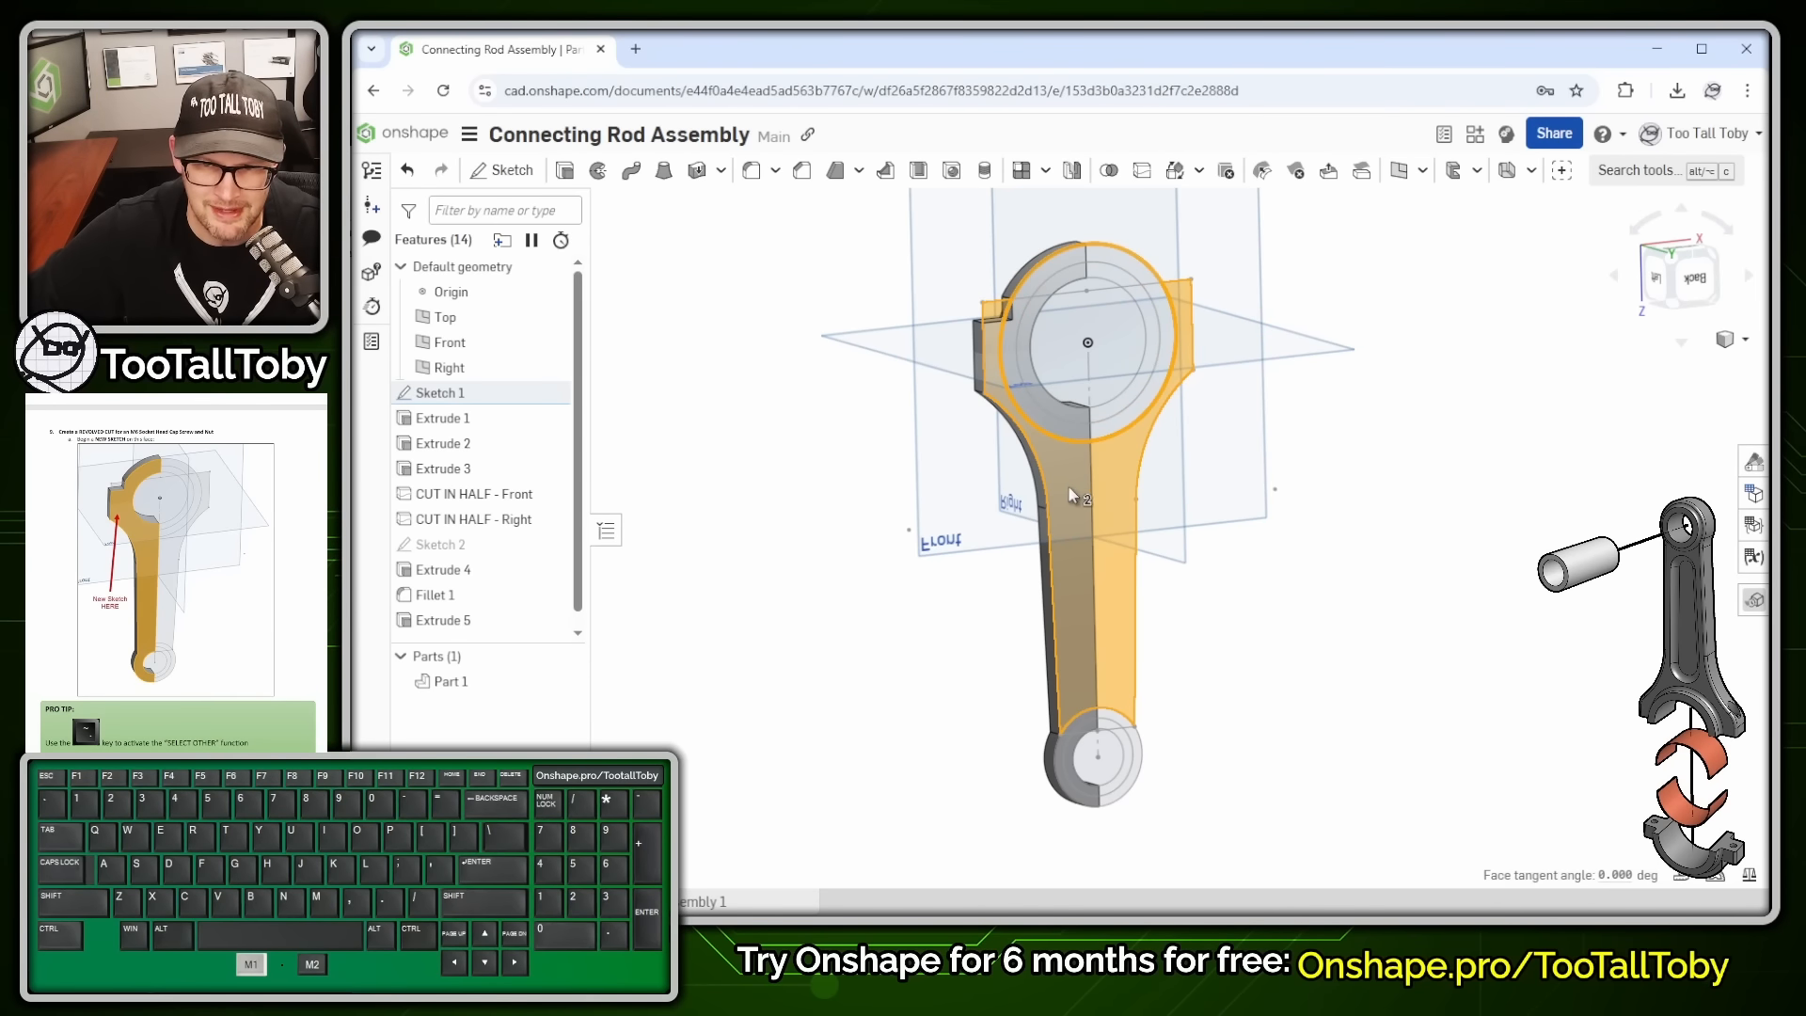
left_click(871, 494)
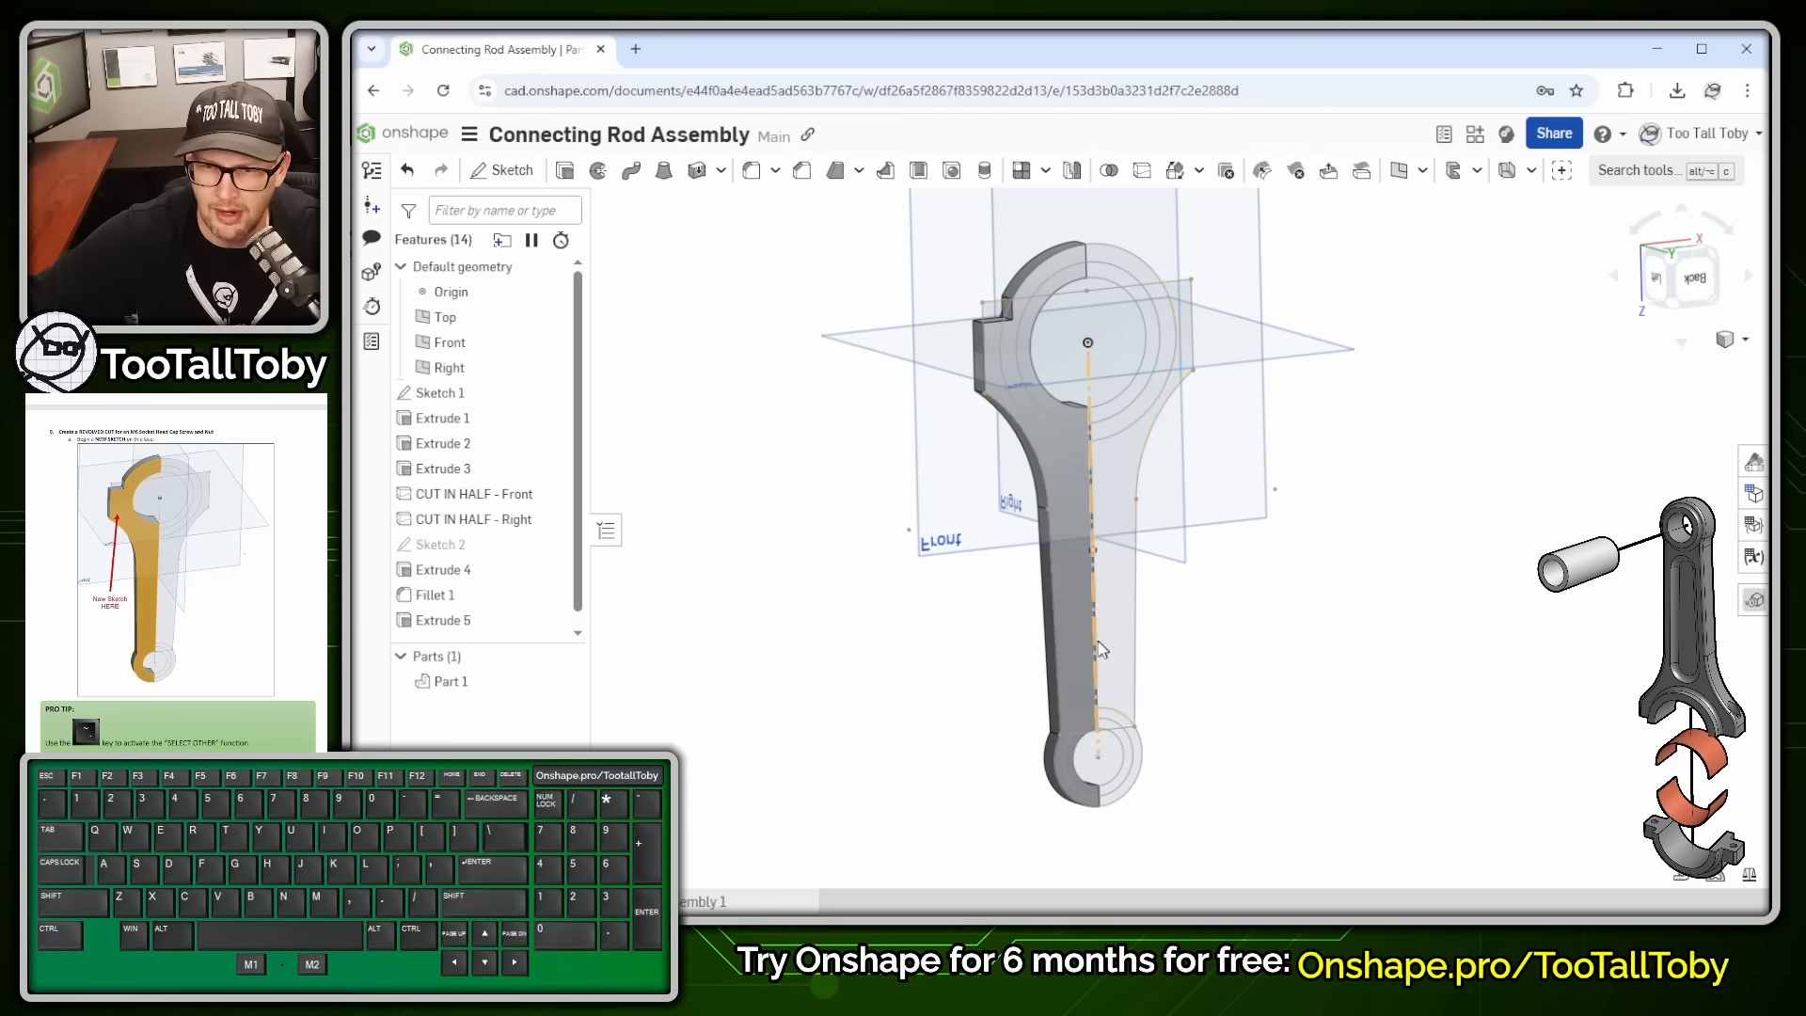
- Browse overlapping faces with the ` key, trying Face of Fillet 1 and the Sketch 1 face
scroll(1059, 514, "up", 3)
key("grave")
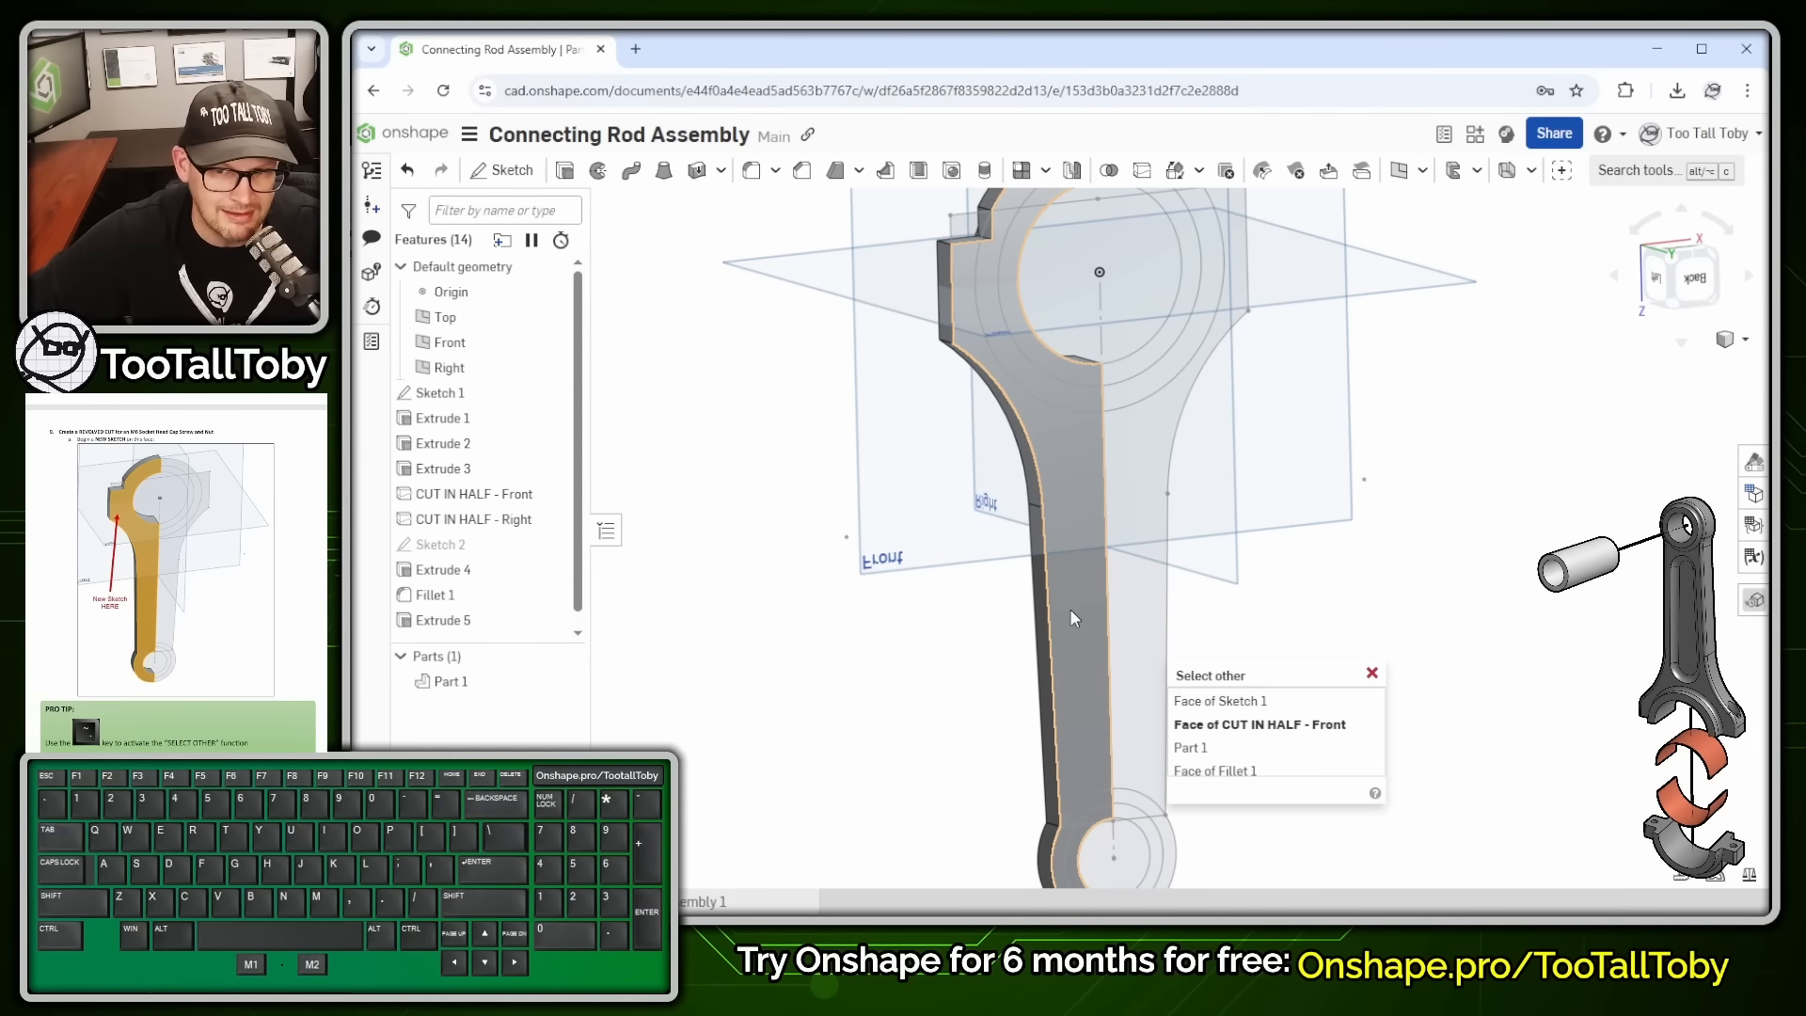
key("grave")
key("grave")
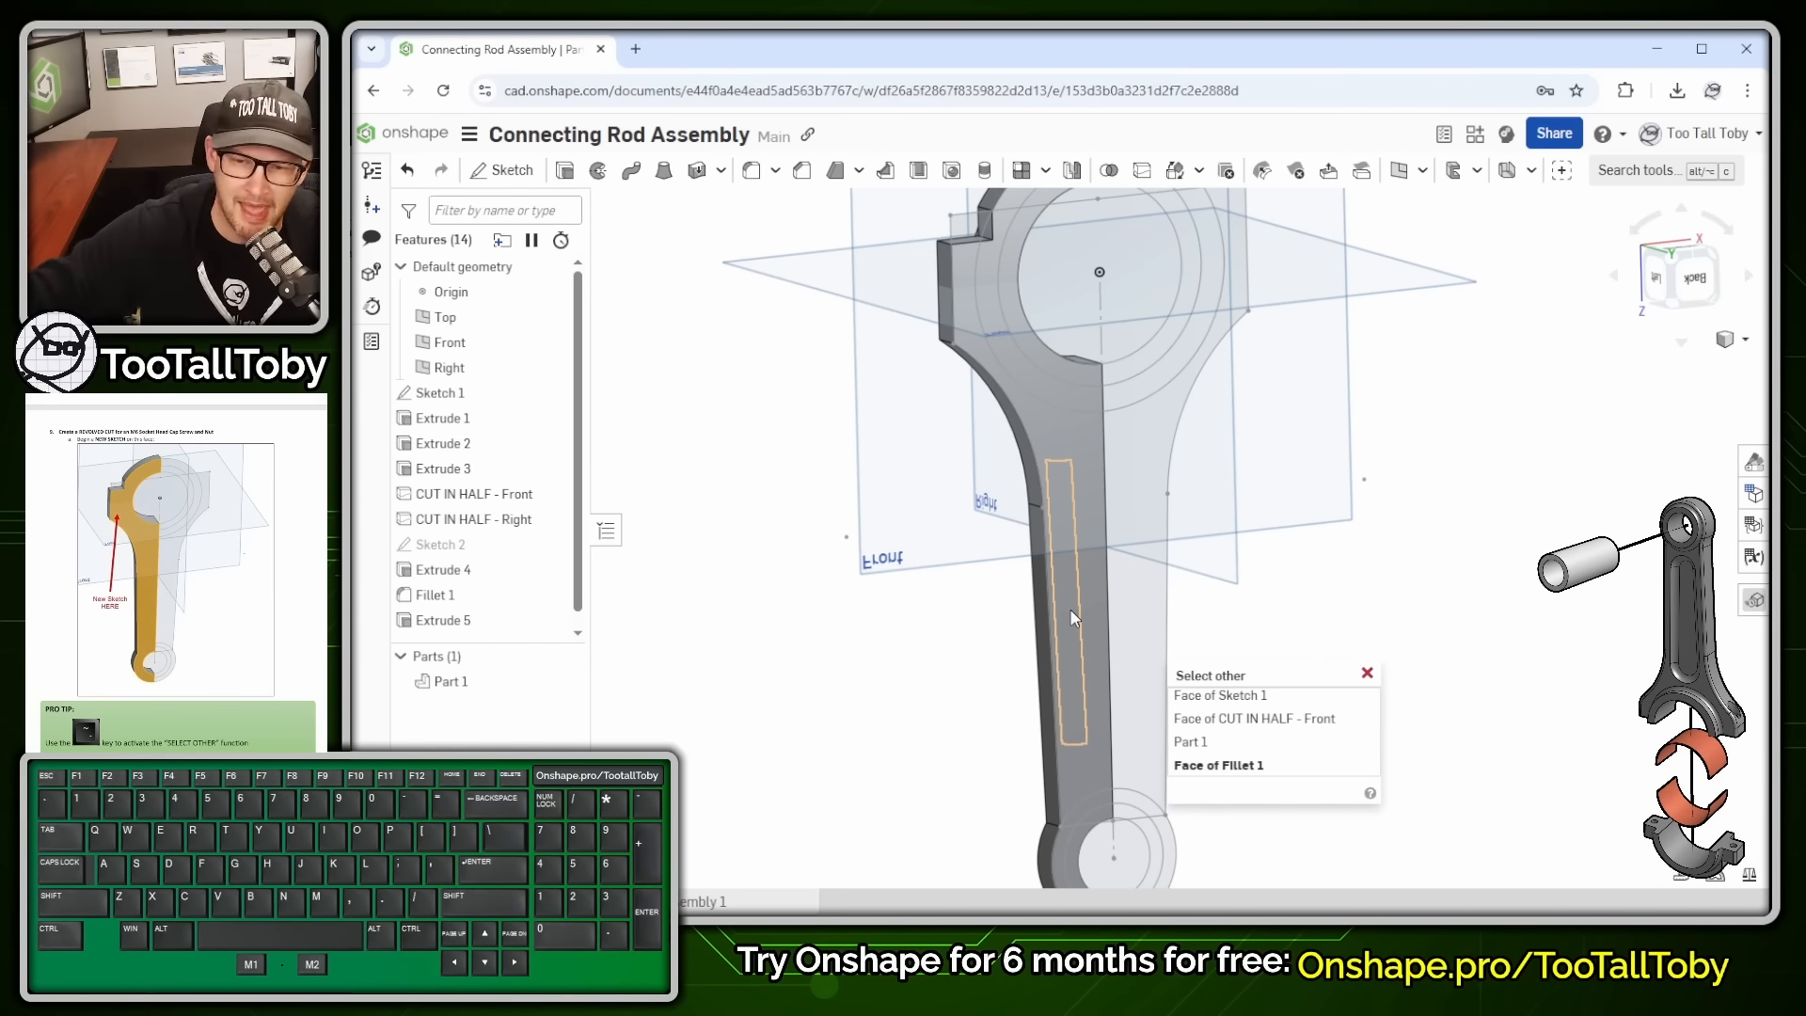
left_click(1070, 609)
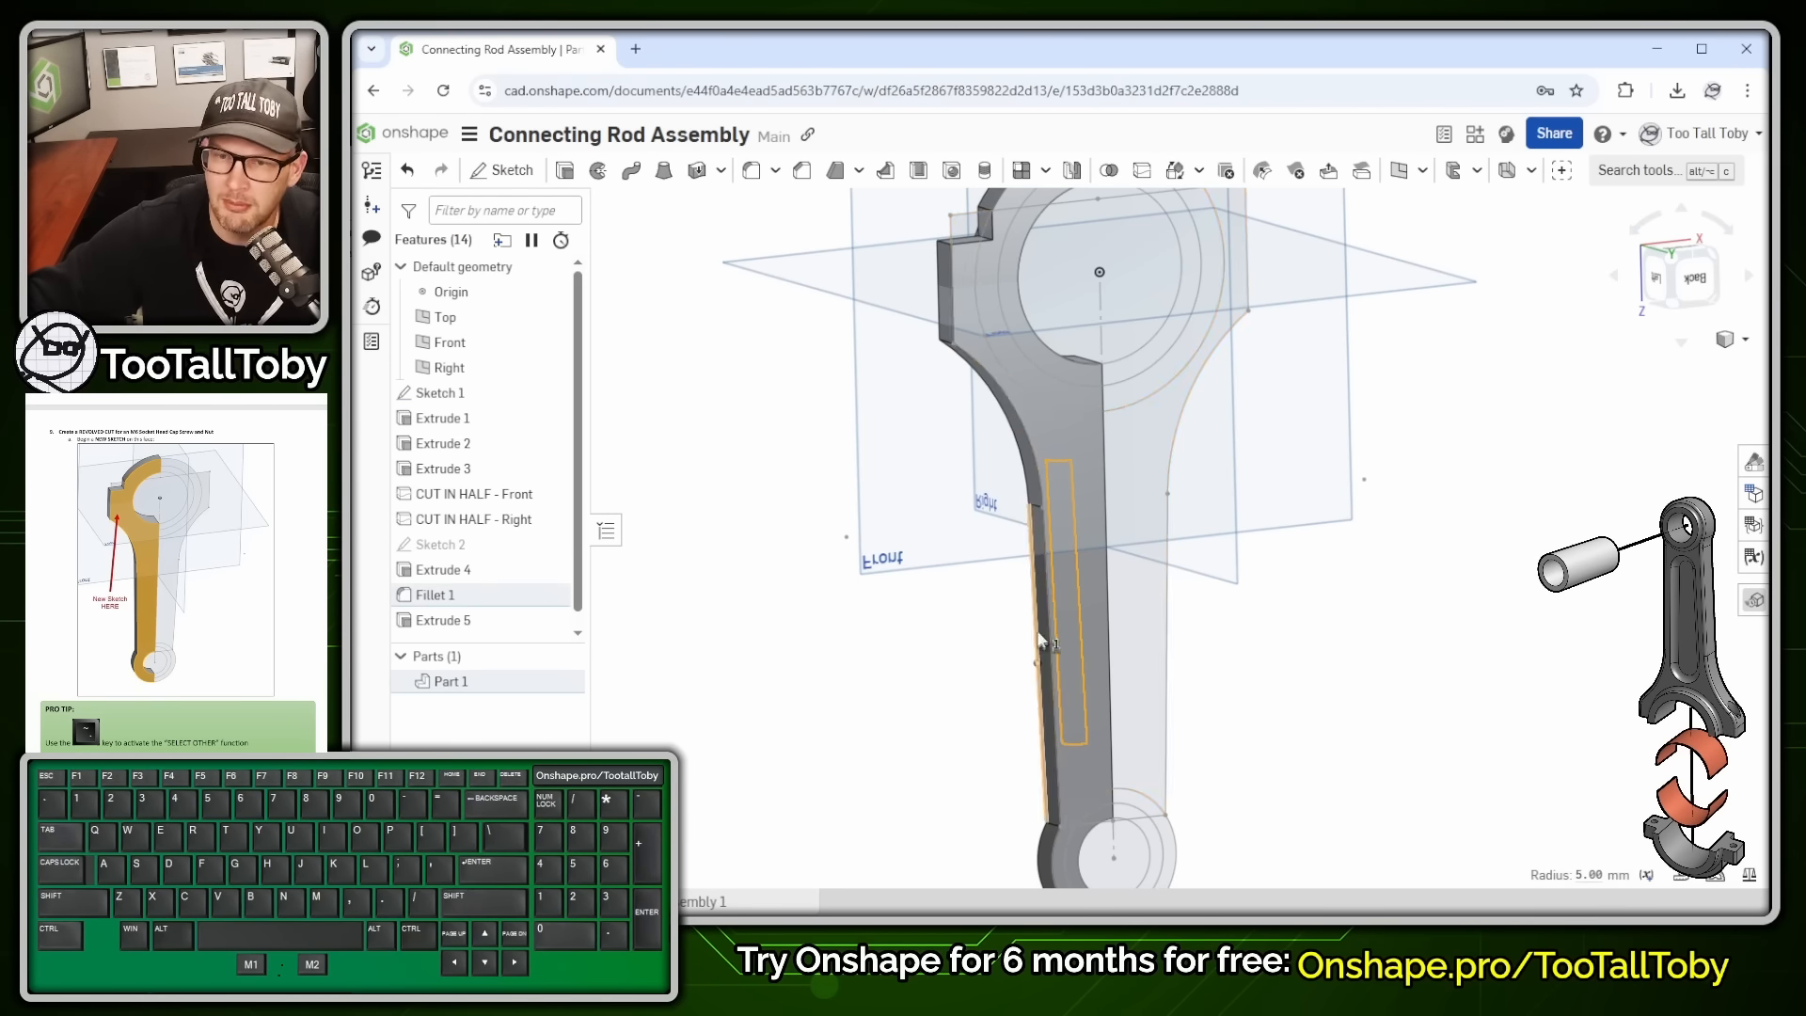
mouse_move(1016, 721)
right_mouse_down()
mouse_move(1286, 737)
mouse_move(1011, 767)
right_mouse_up()
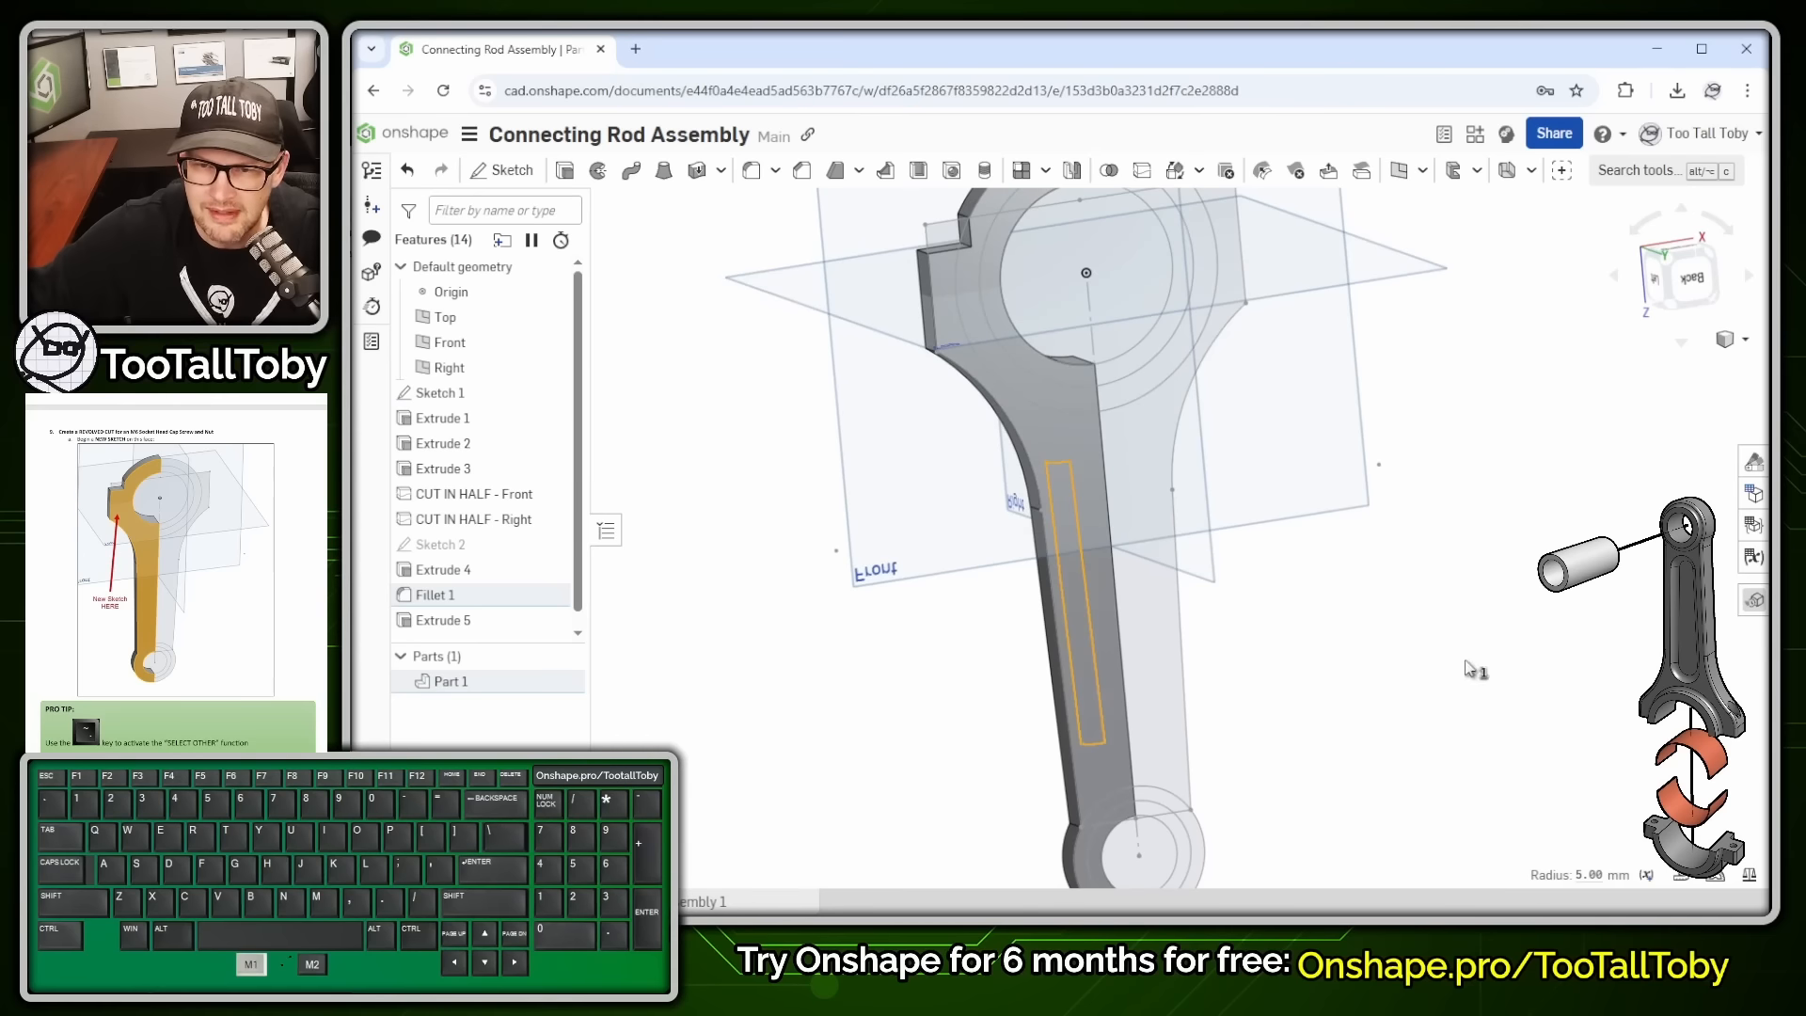
left_click(1053, 480)
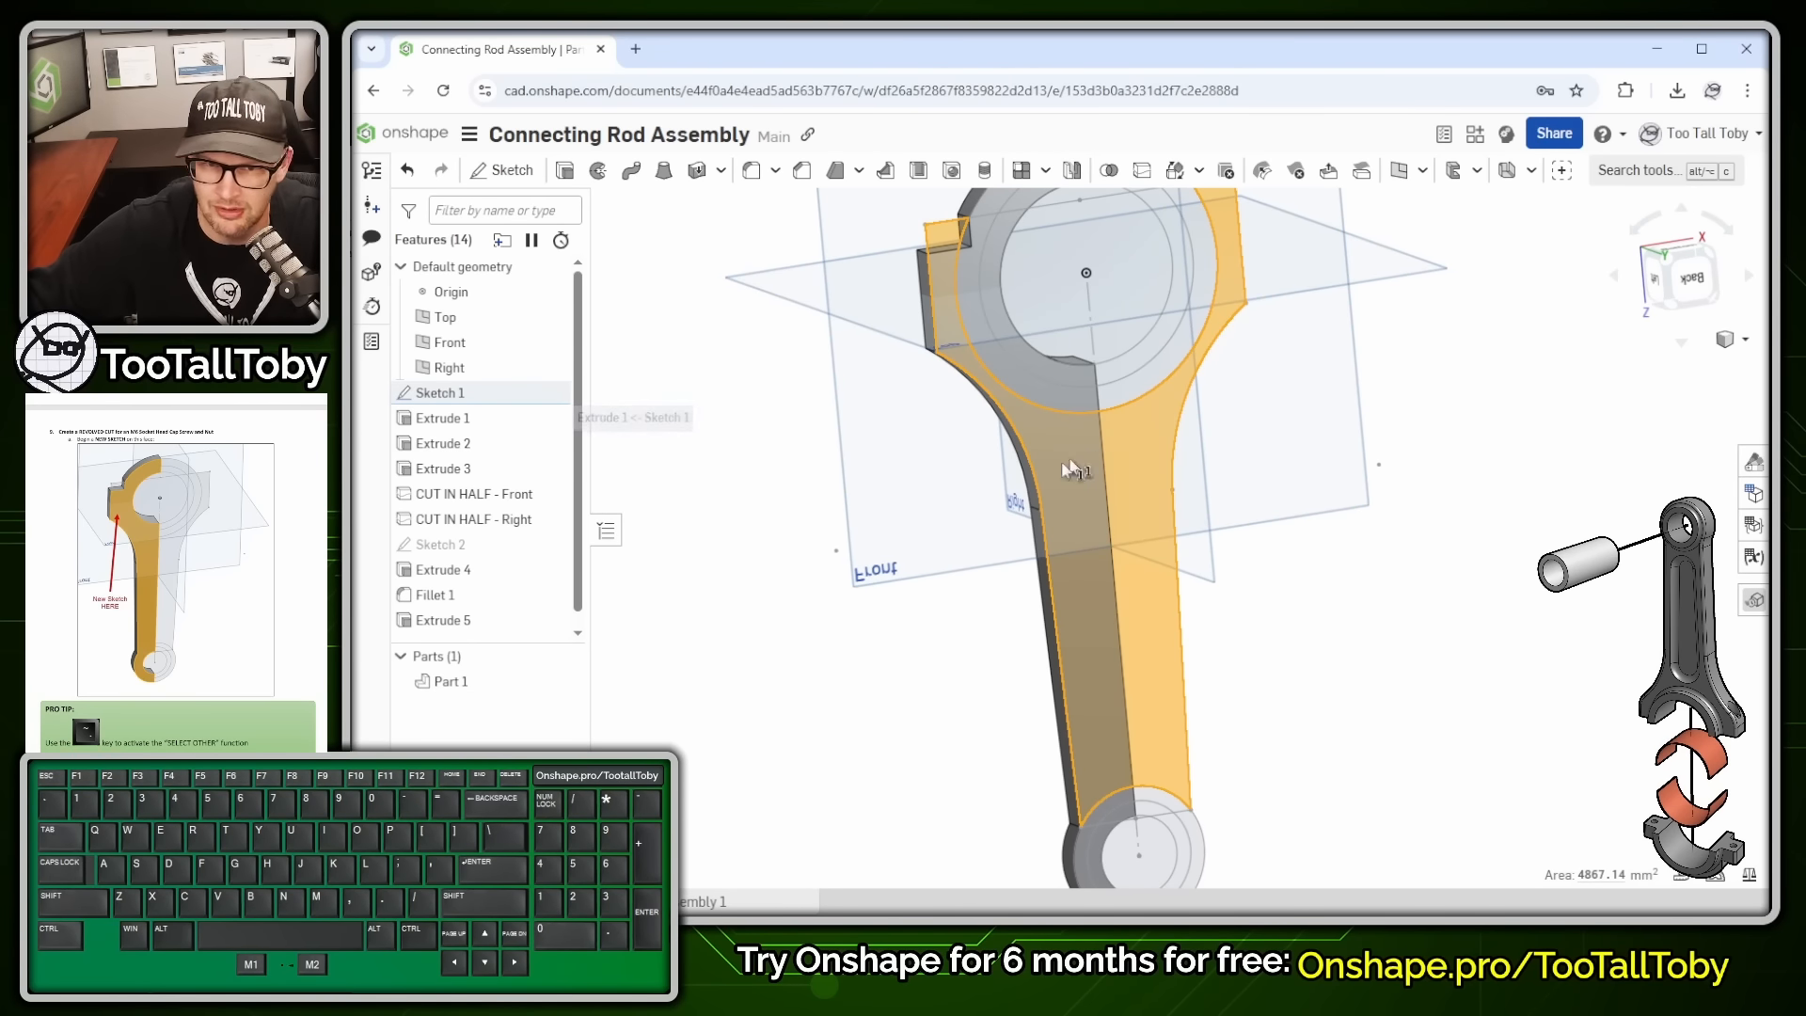
left_click(1324, 578)
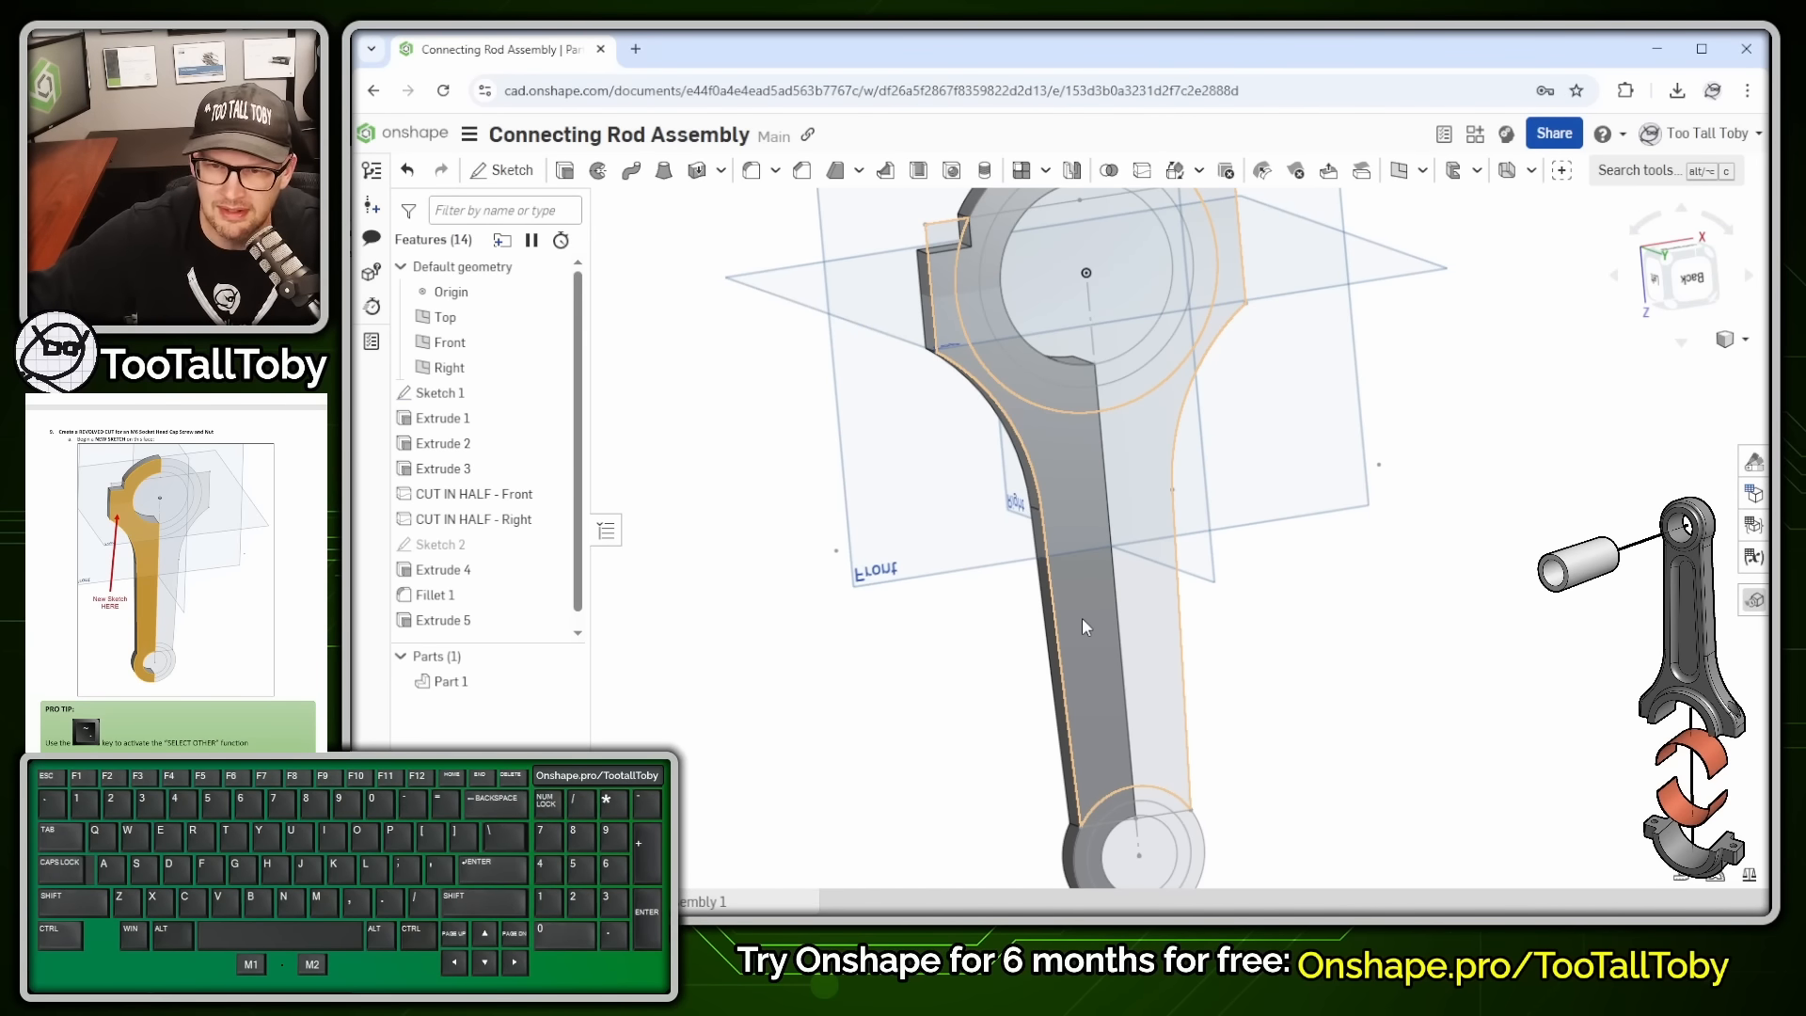
key("grave")
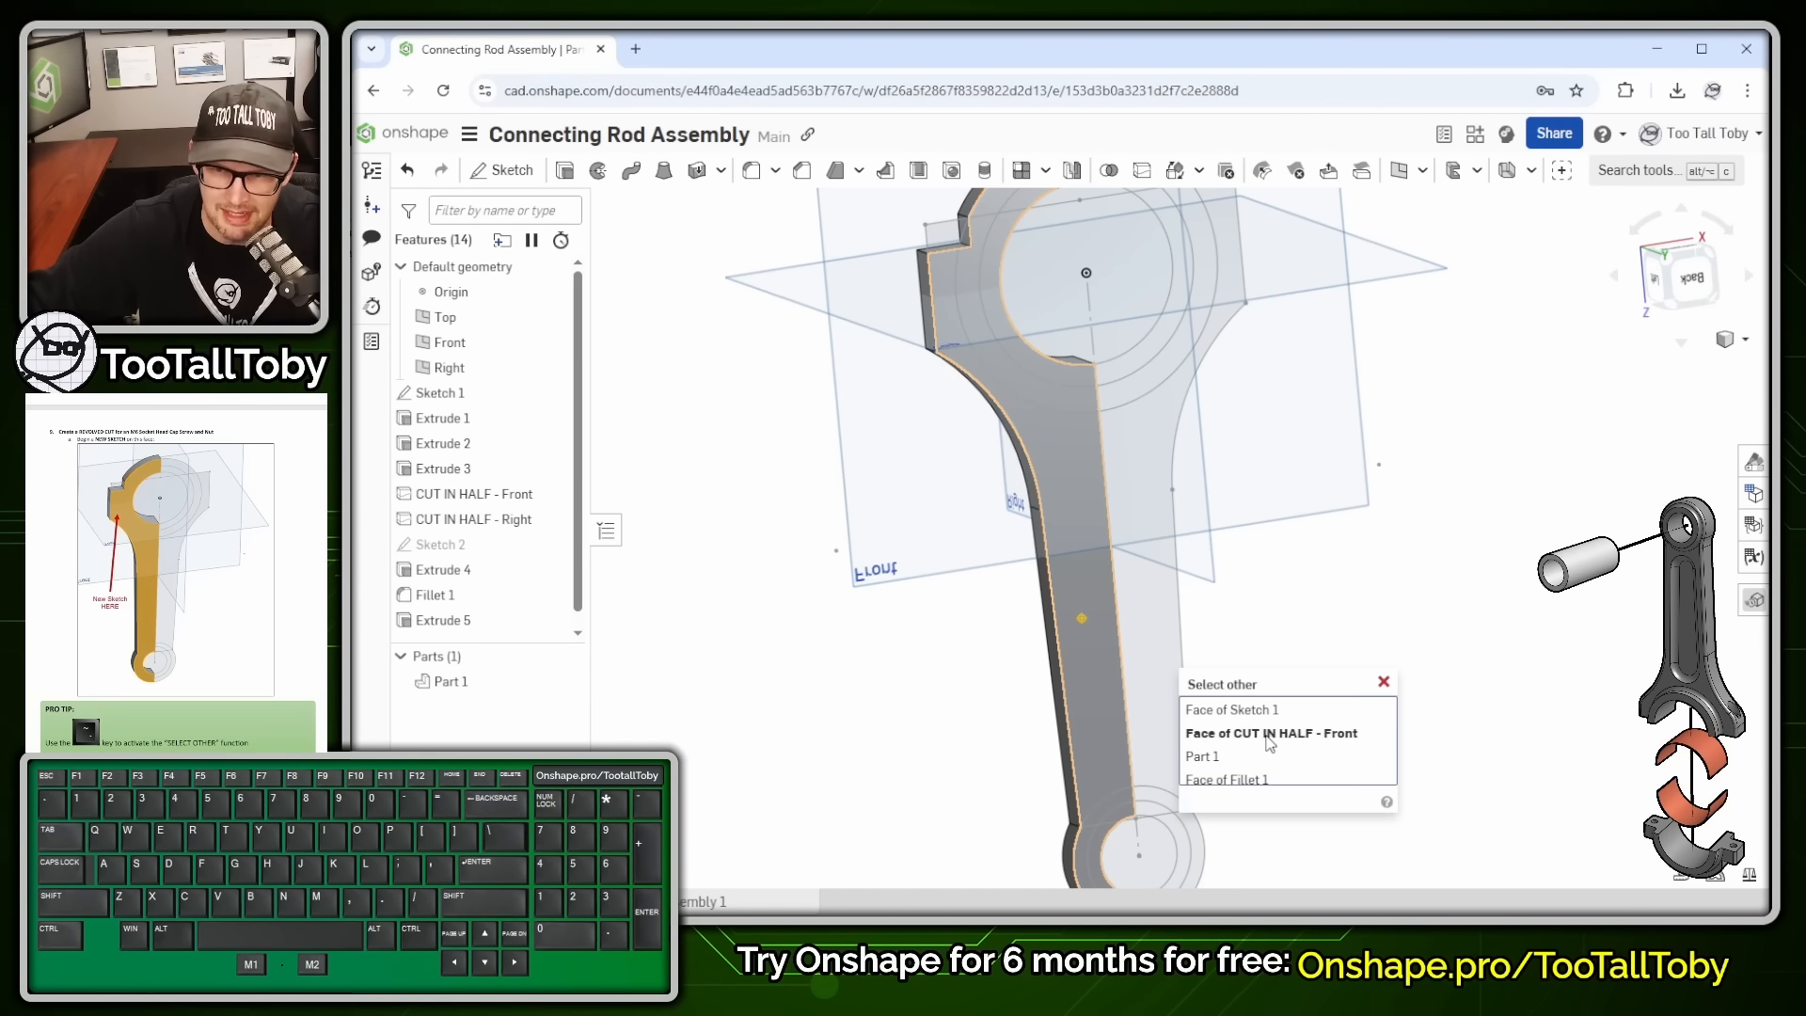
key("Escape")
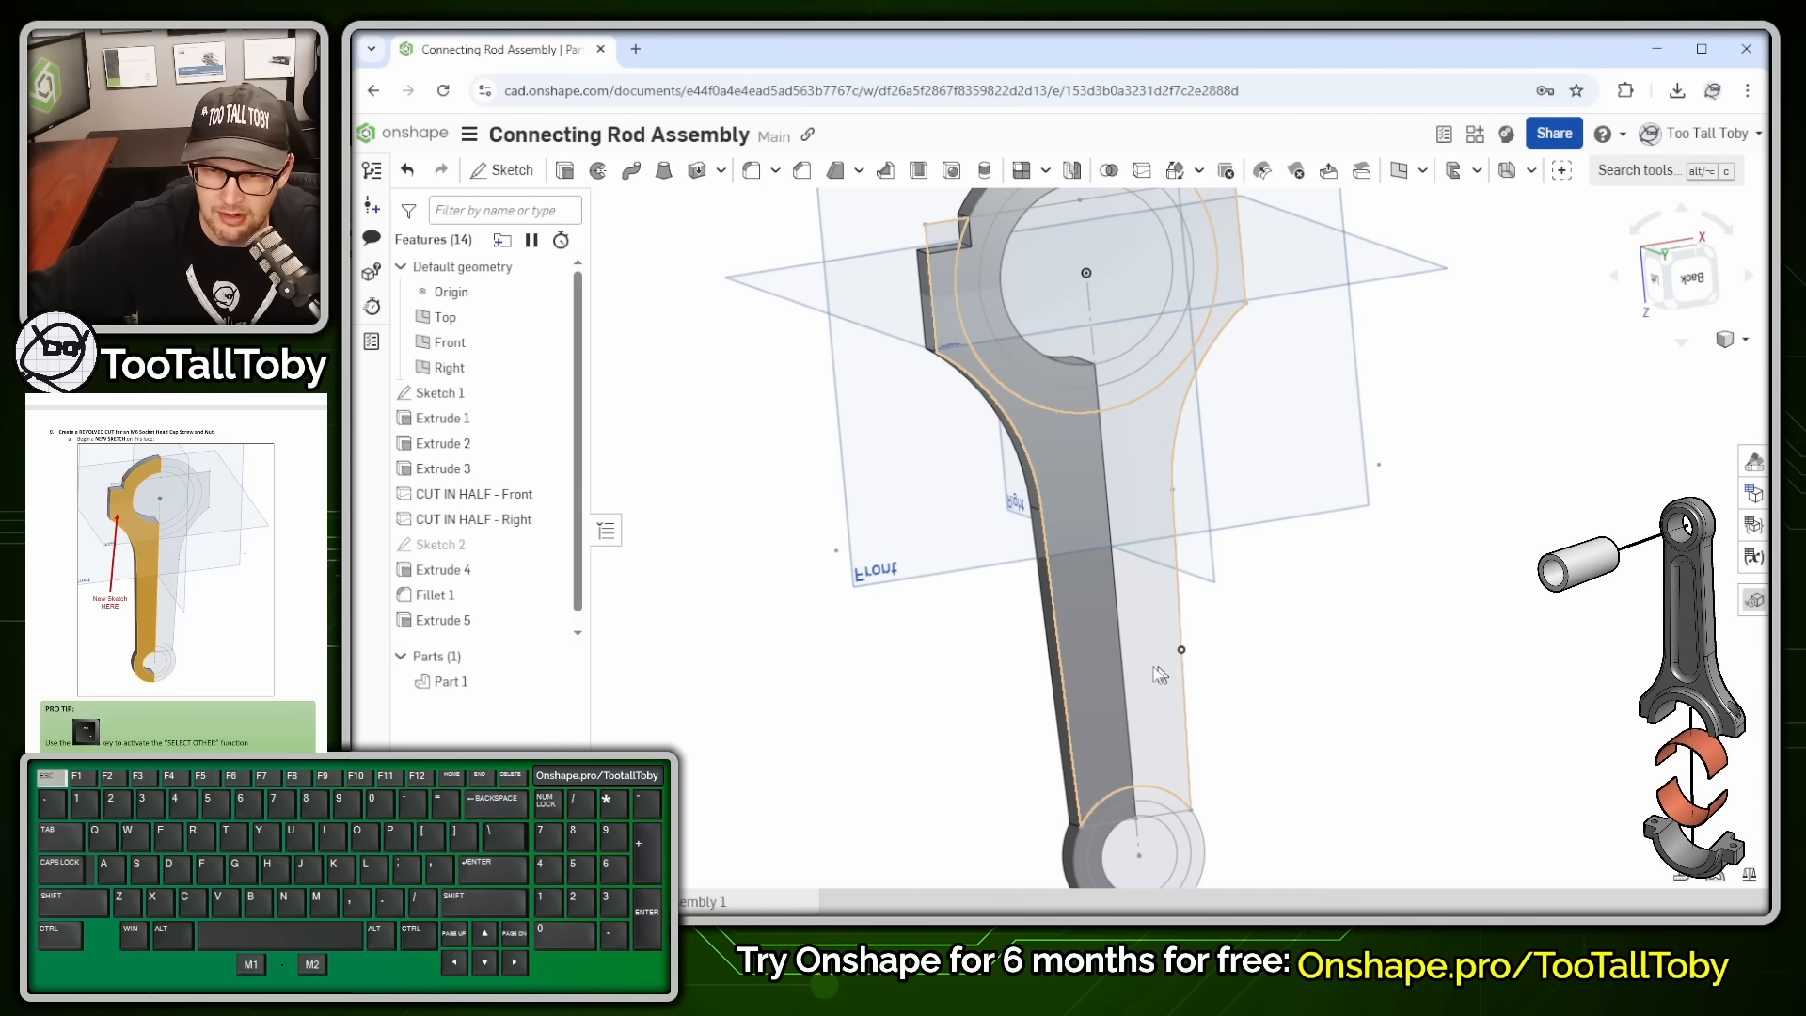
left_click(933, 666)
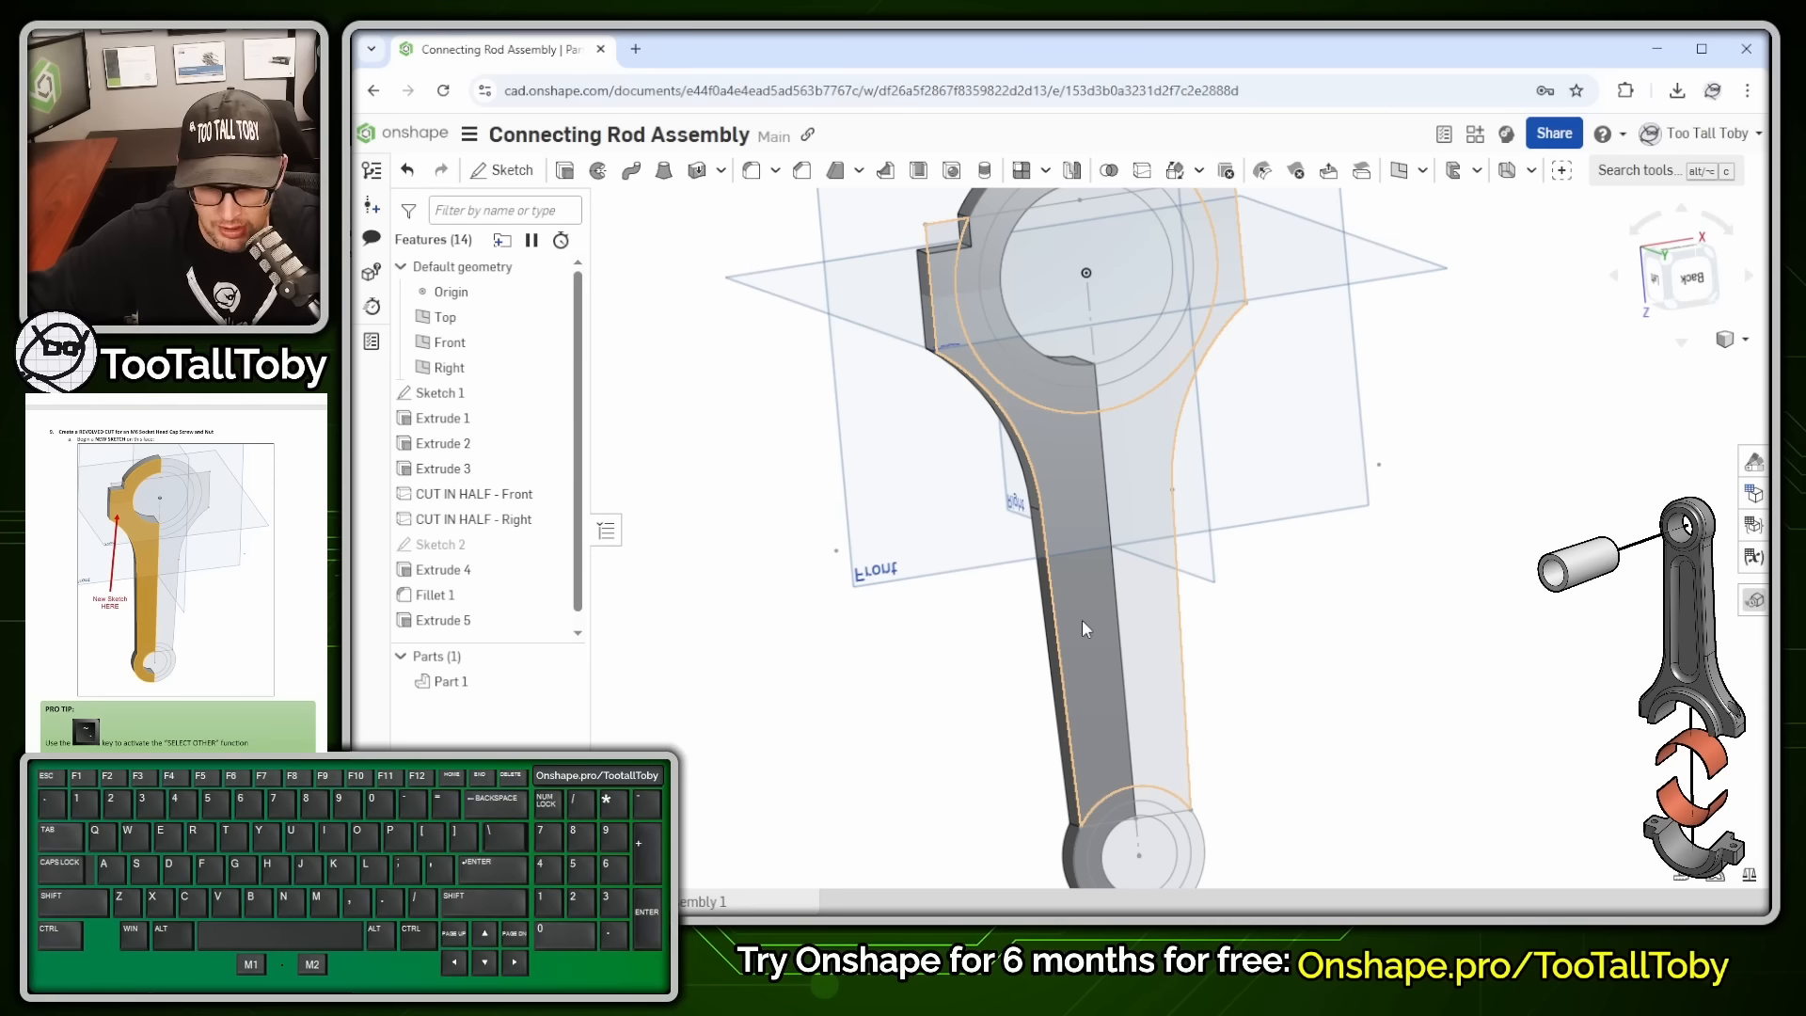
- Pick the CUT IN HALF - Front face from the overlap list and start Sketch 3 on it
key("grave")
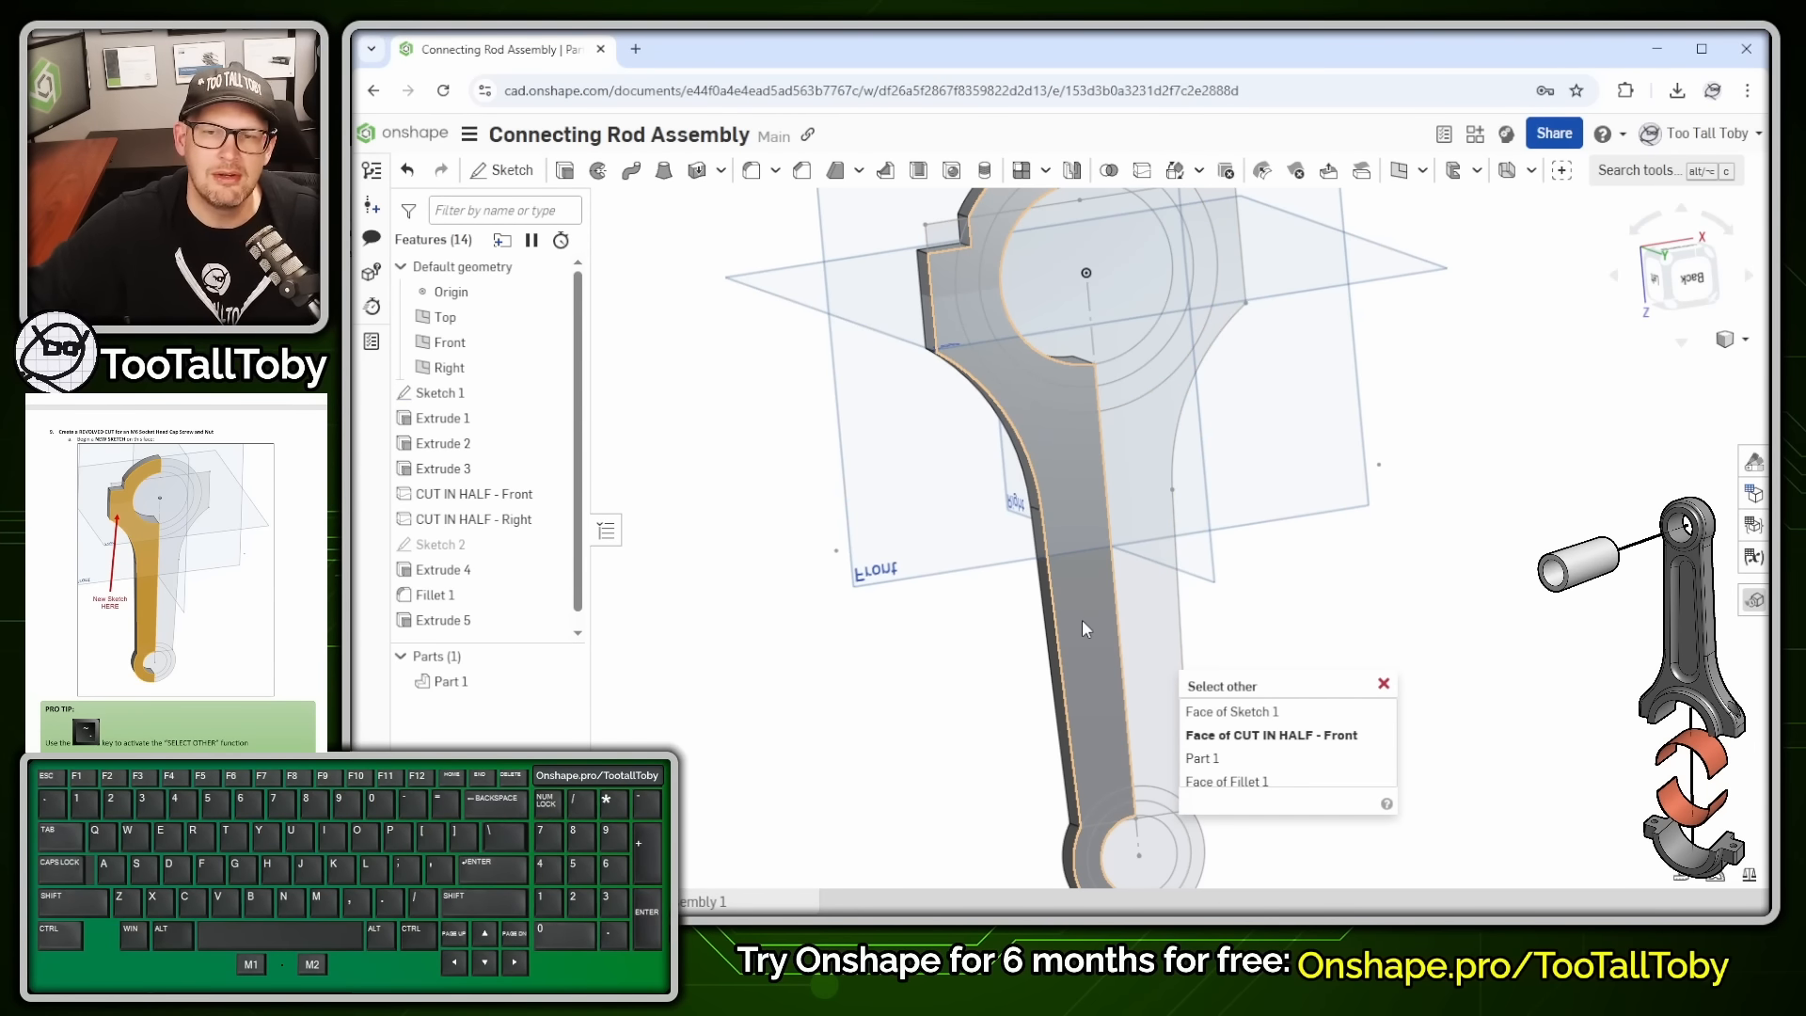
left_click(1081, 619)
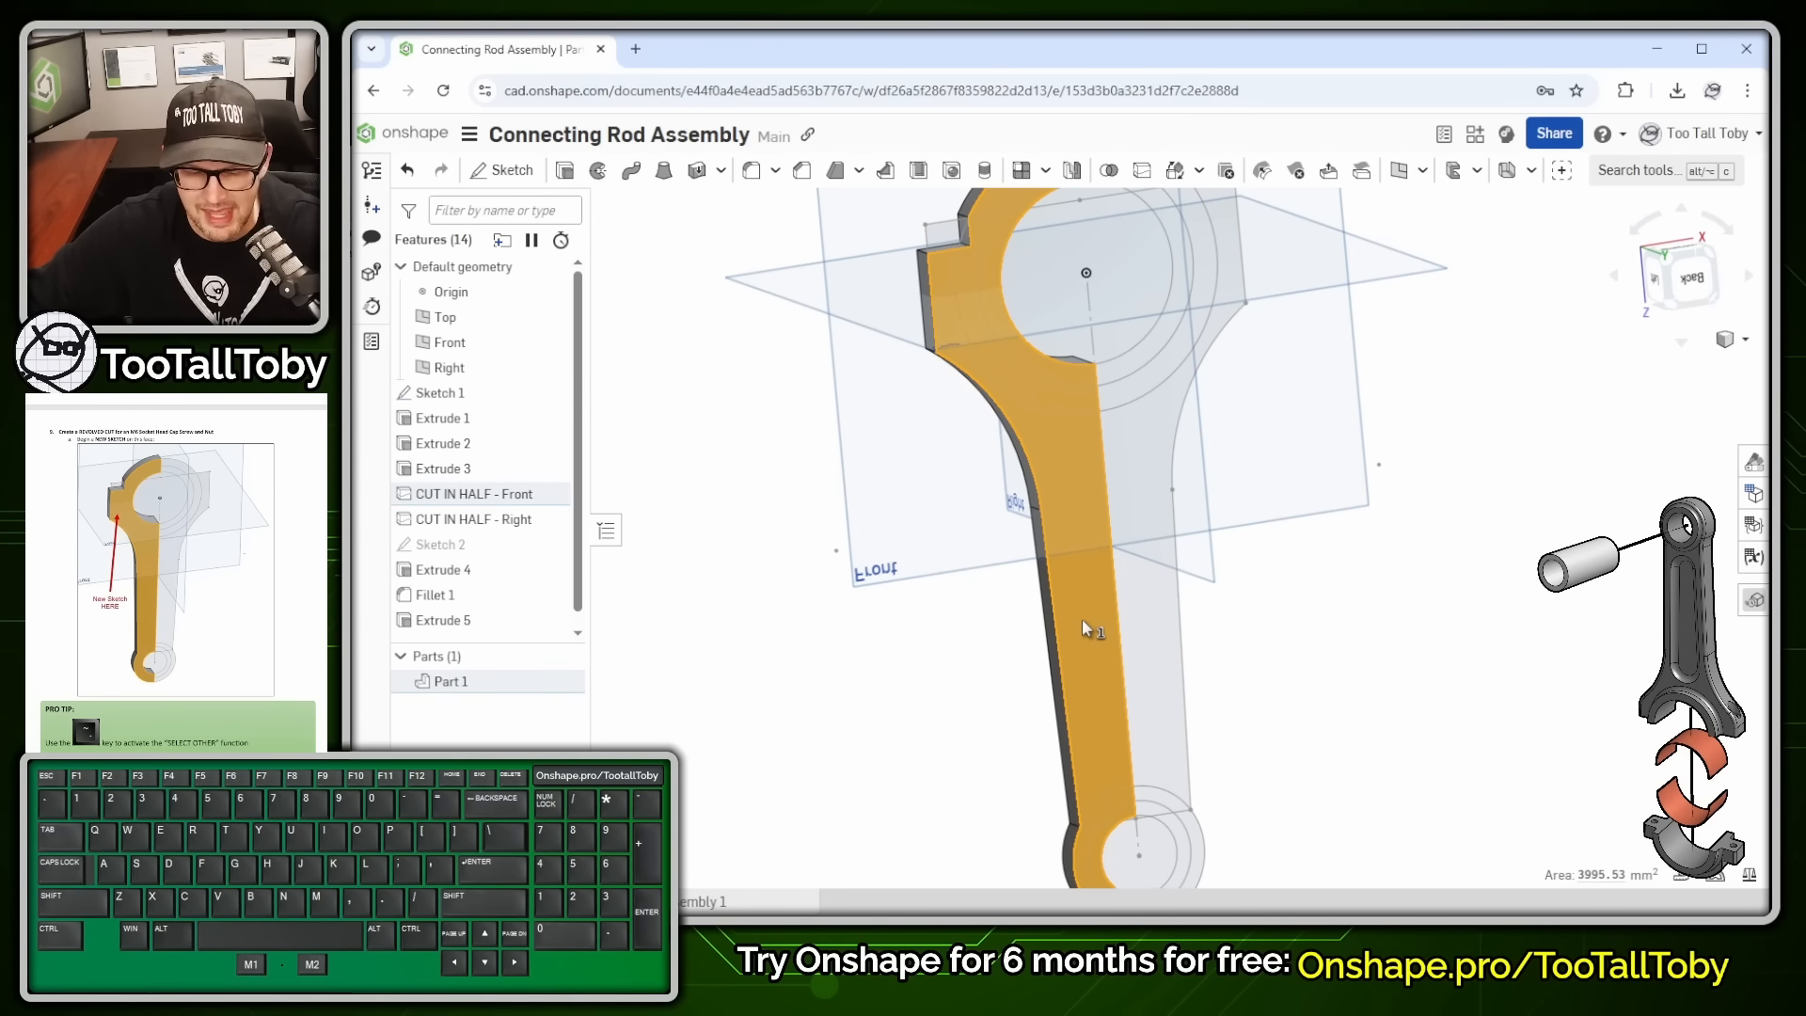
key("s")
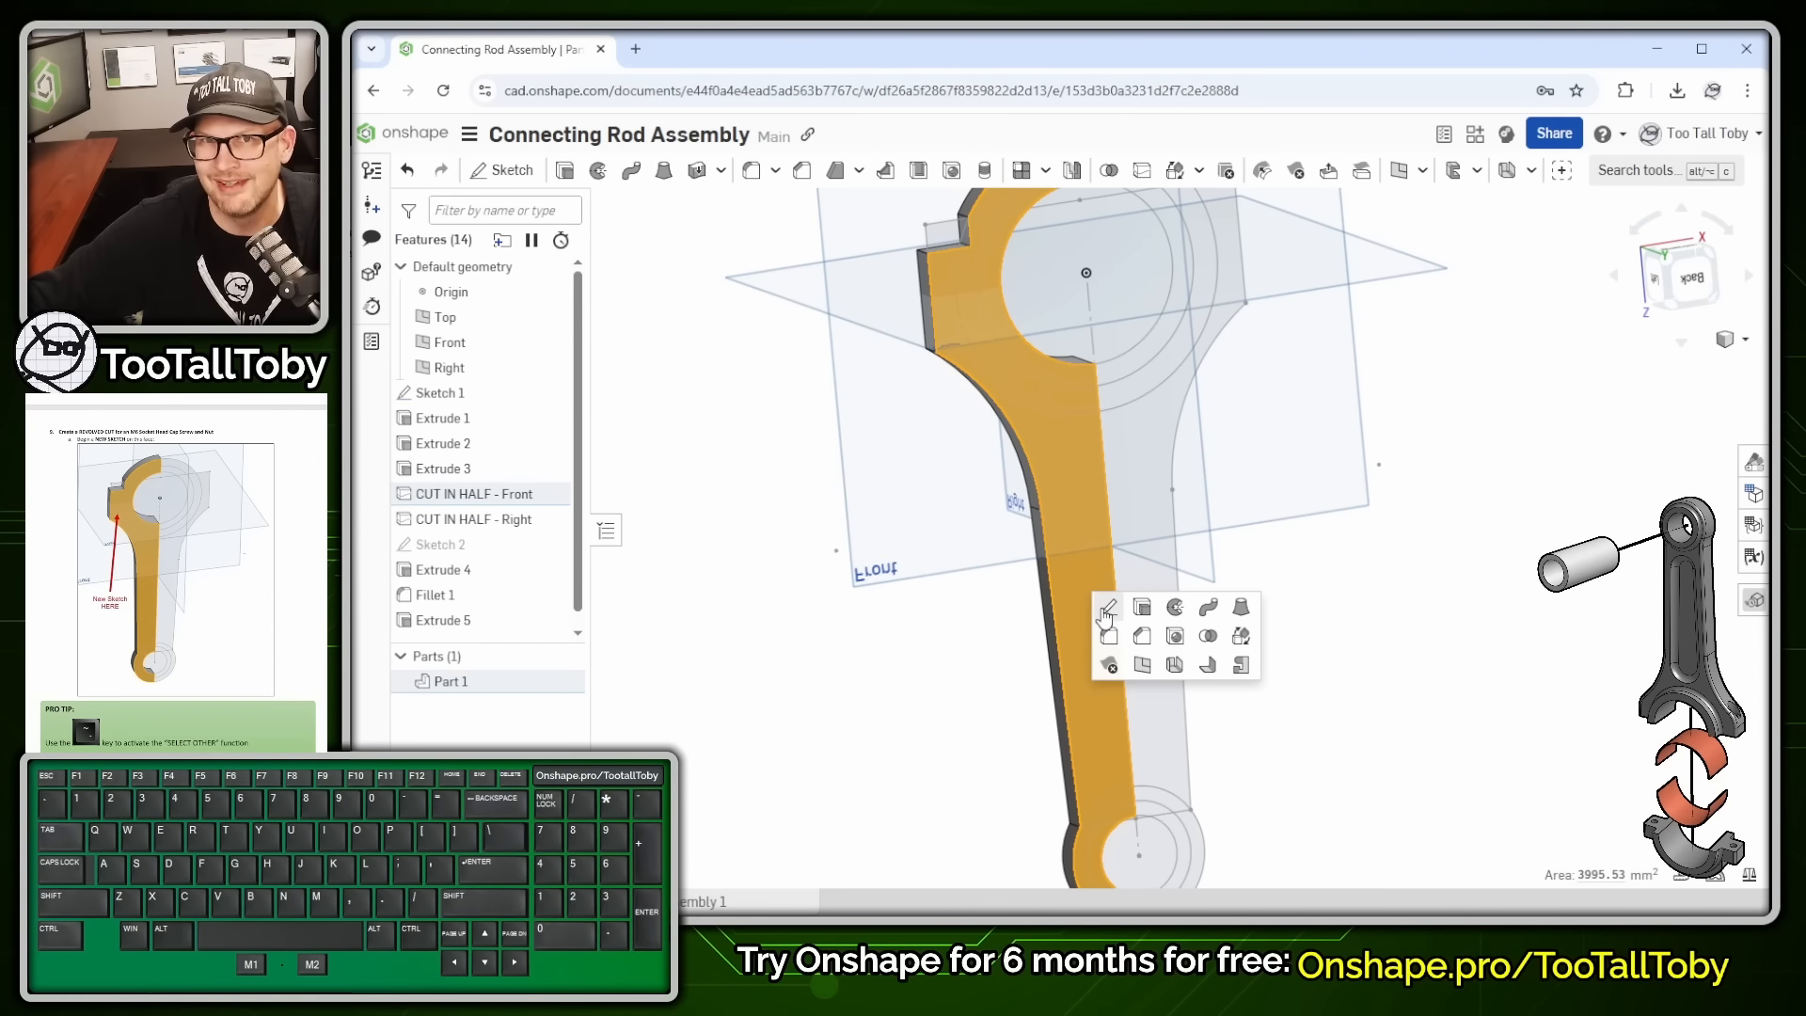
left_click(1110, 610)
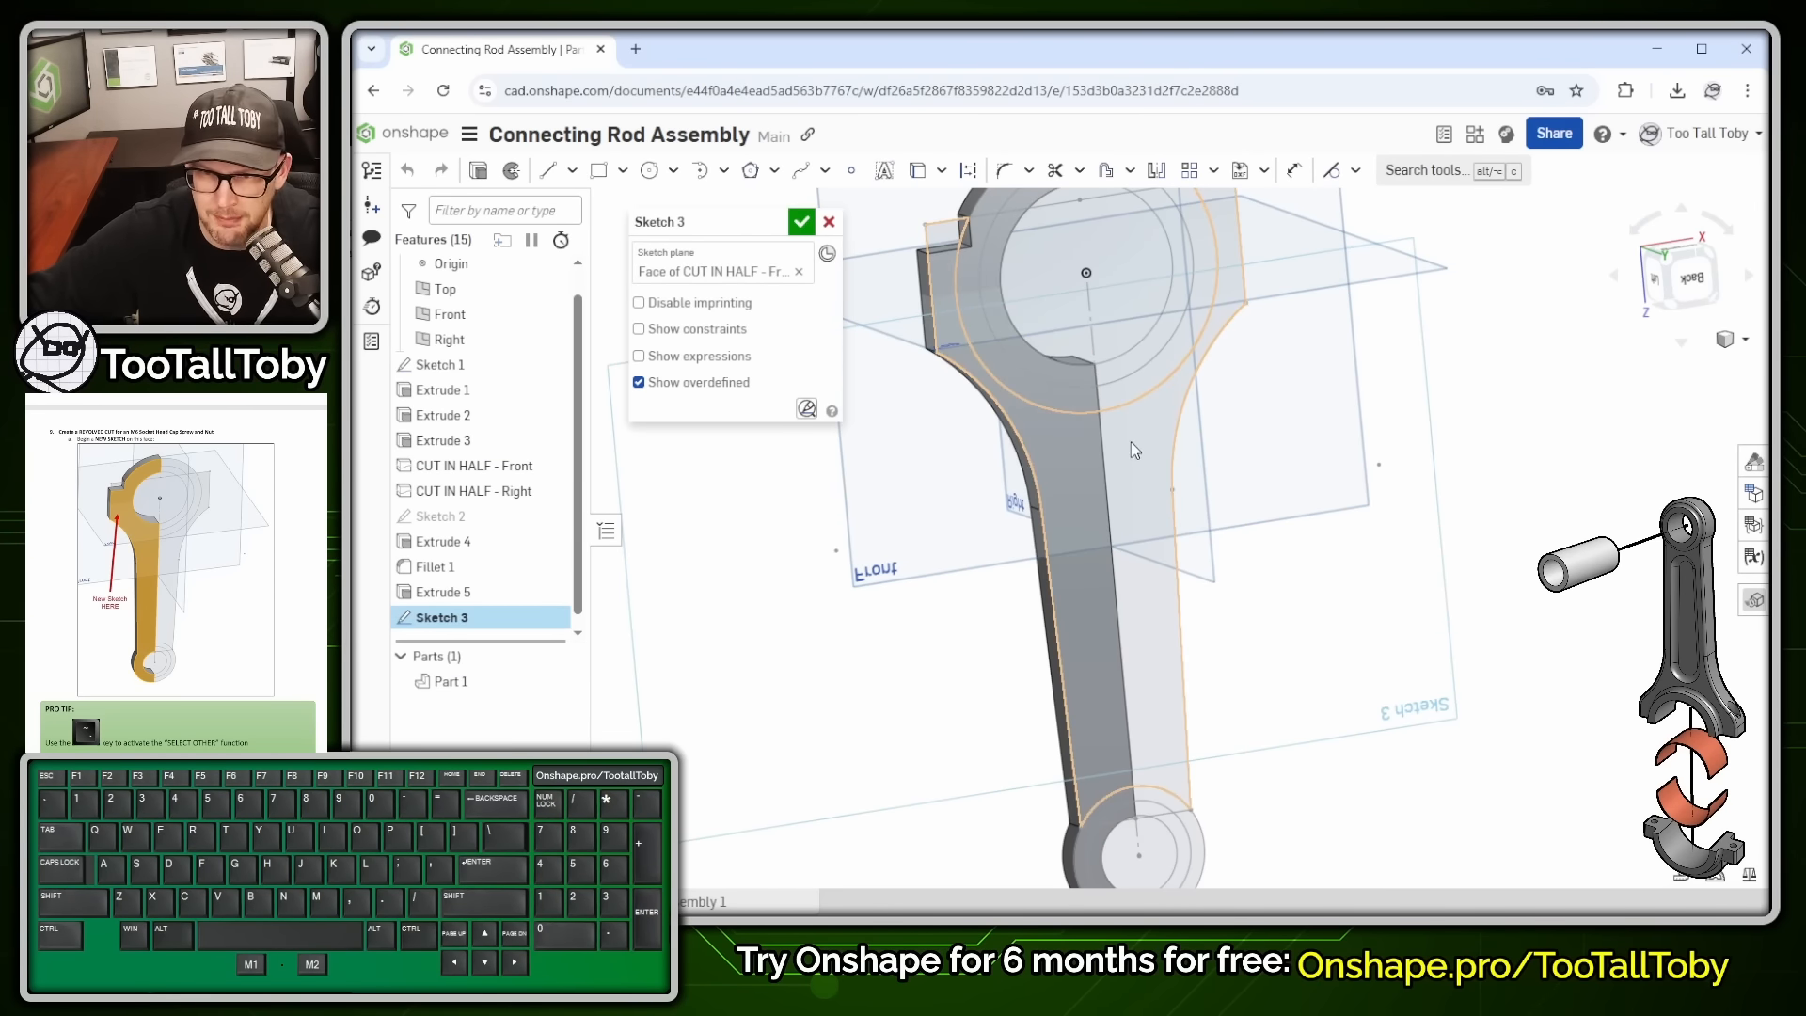
- View the sketch plane head-on and draw a vertical construction line up from the origin
key("n")
scroll(1053, 374, "up", 6)
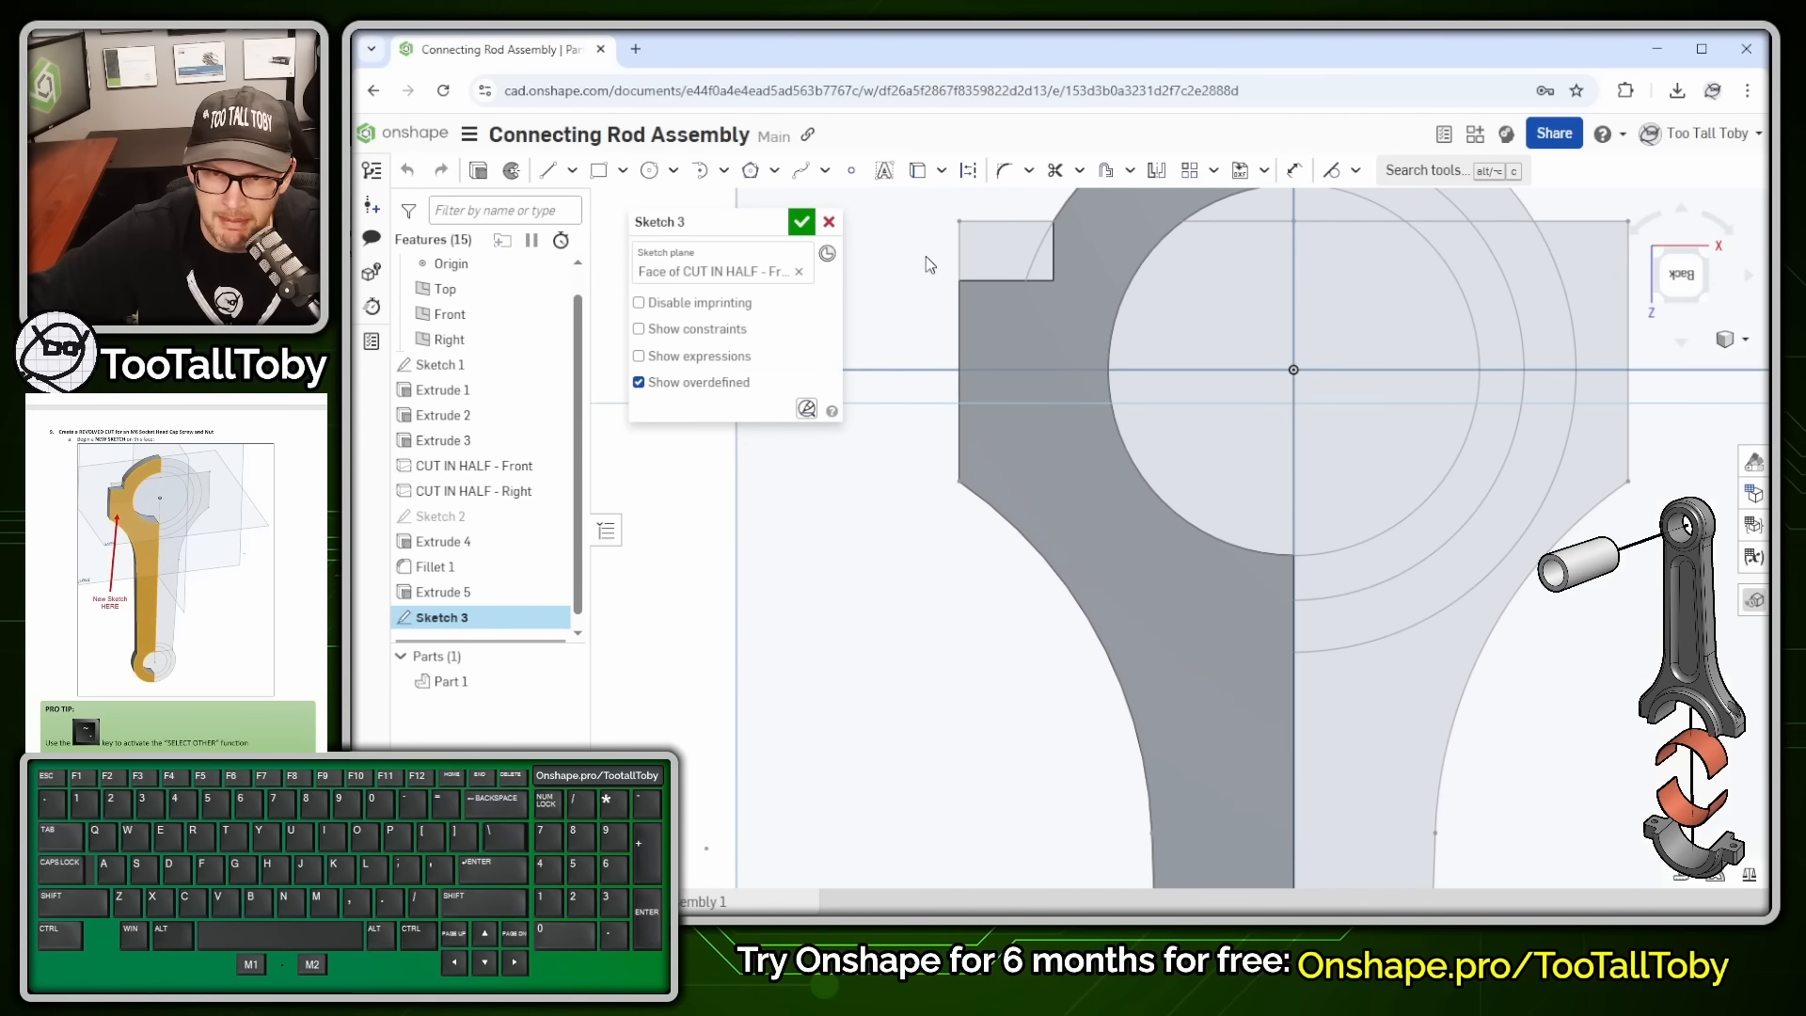
scroll(931, 256, "up", 2)
right_click_drag(985, 318, 1052, 435, "ctrl")
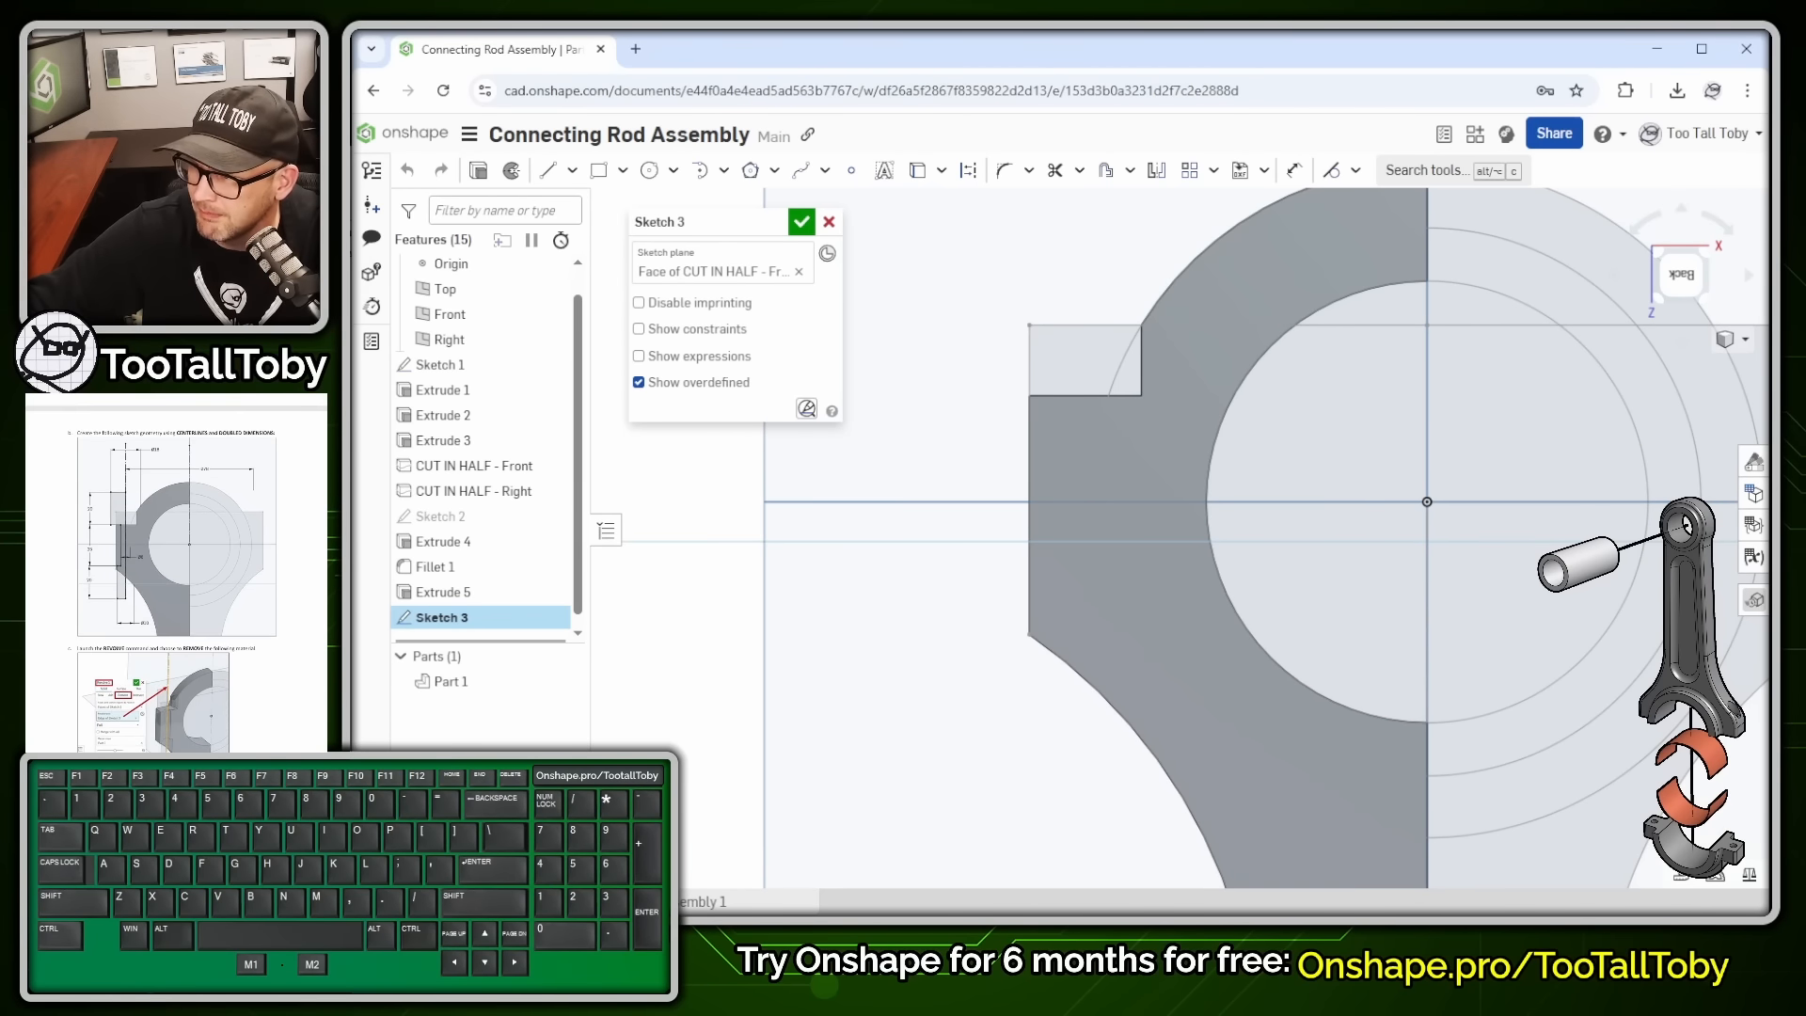
key("s")
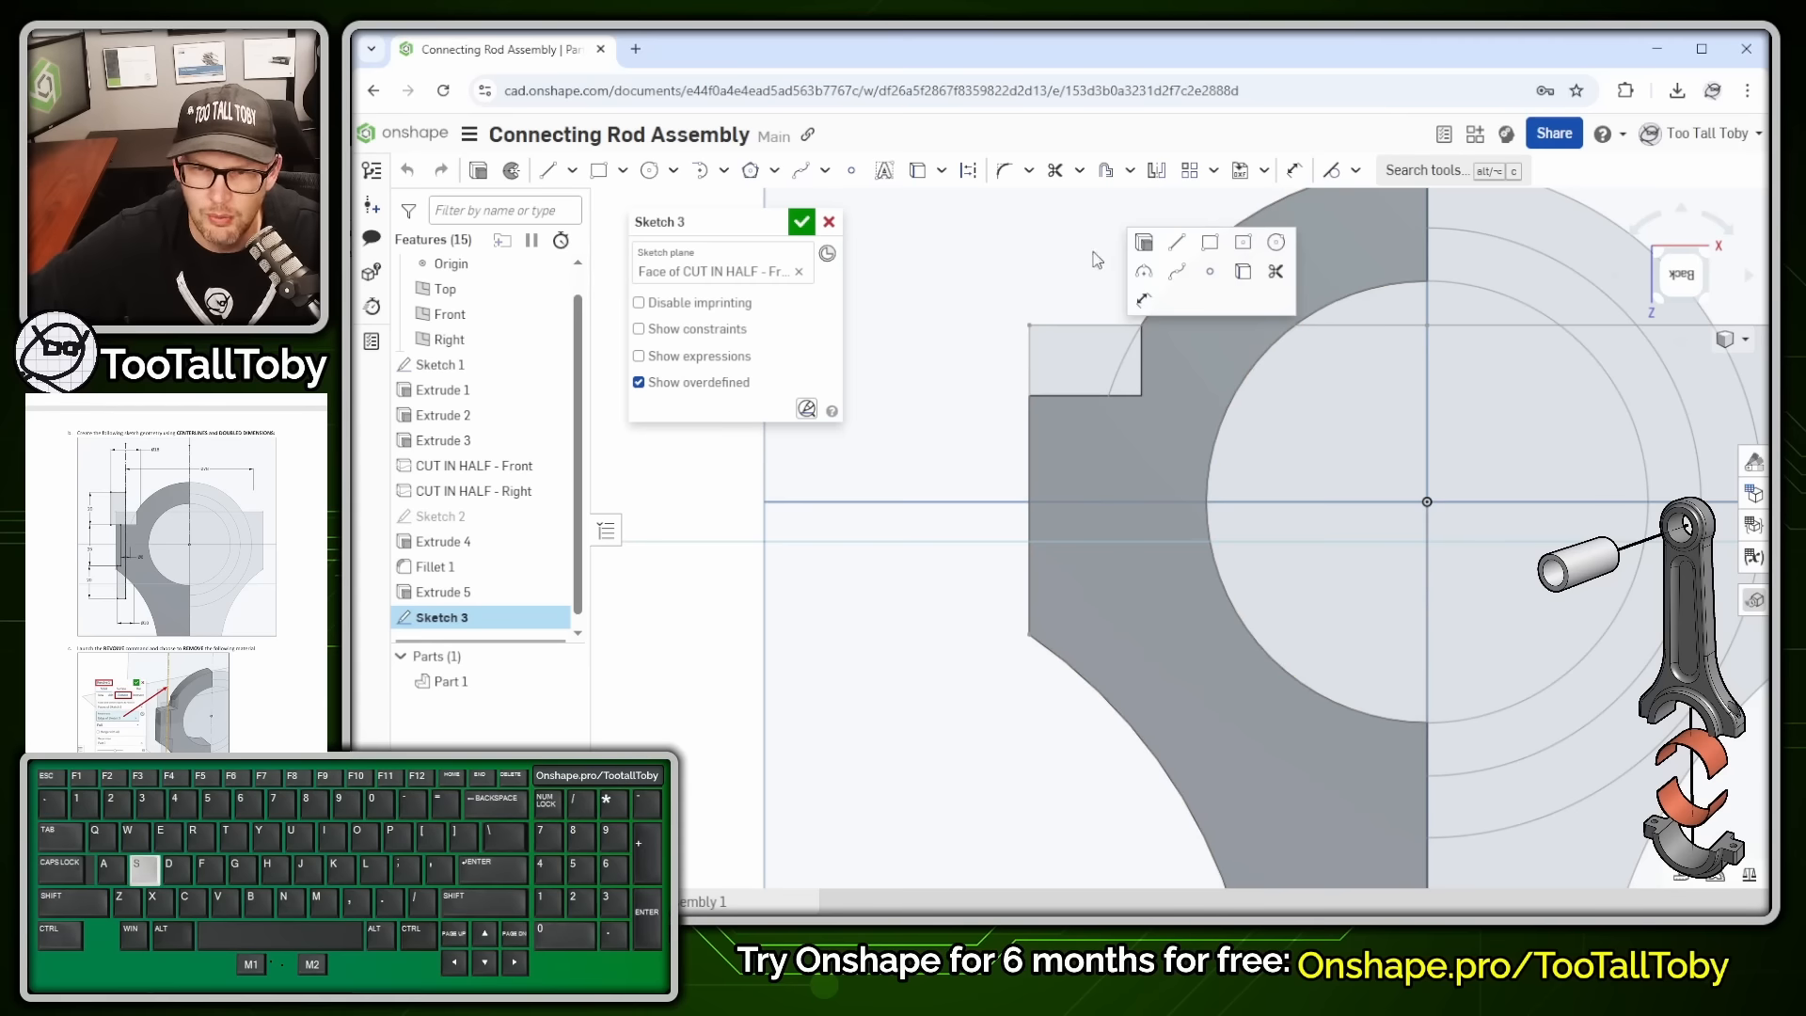
left_click(1177, 245)
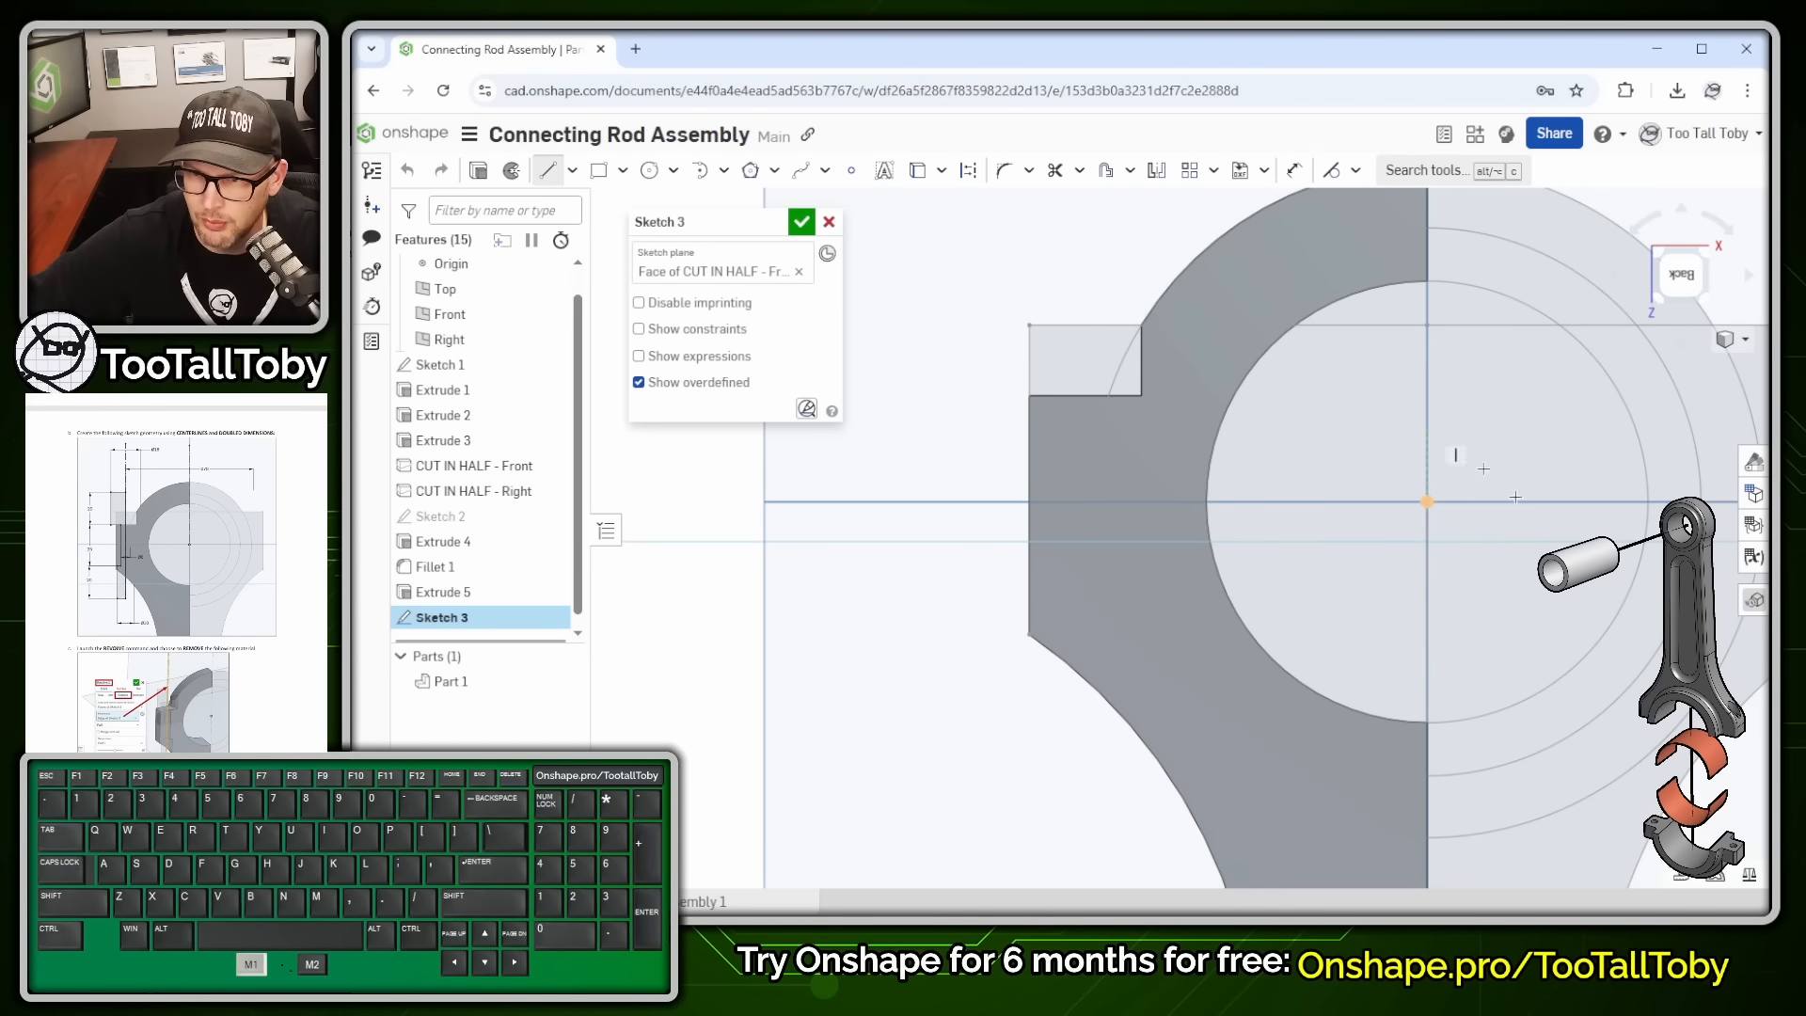
left_click(1427, 502)
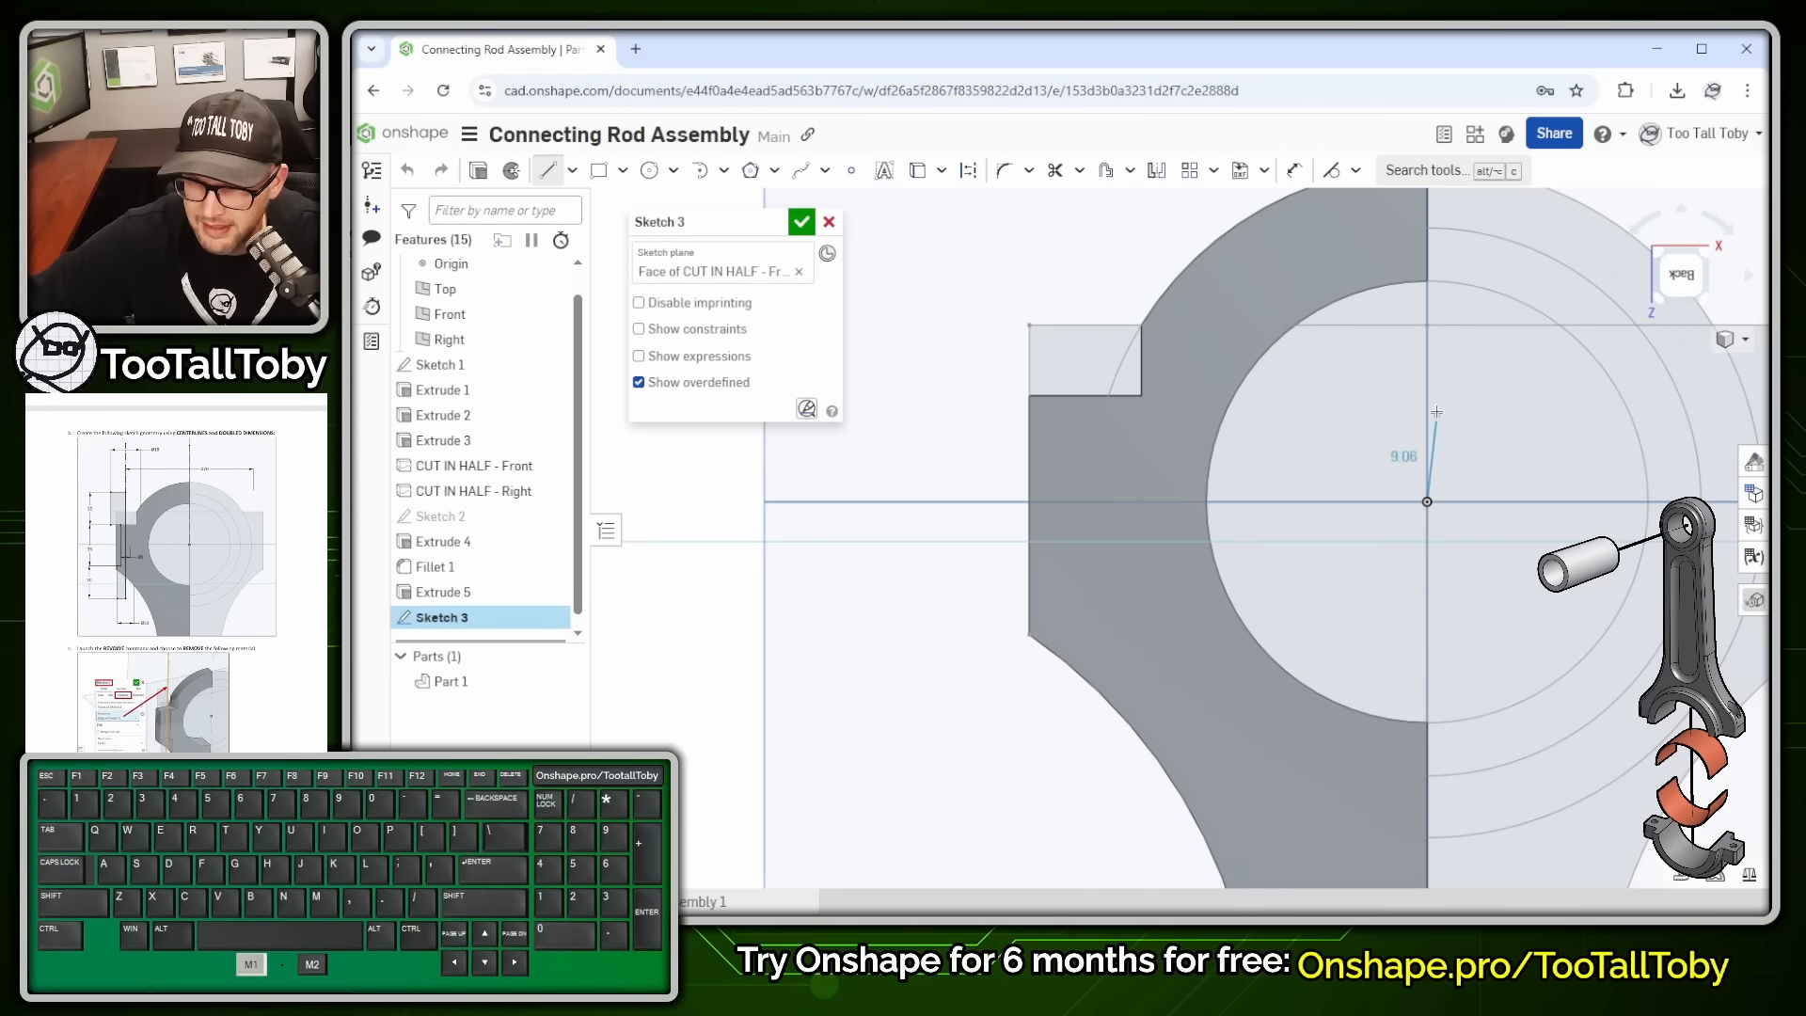
key("q")
left_click(1426, 359)
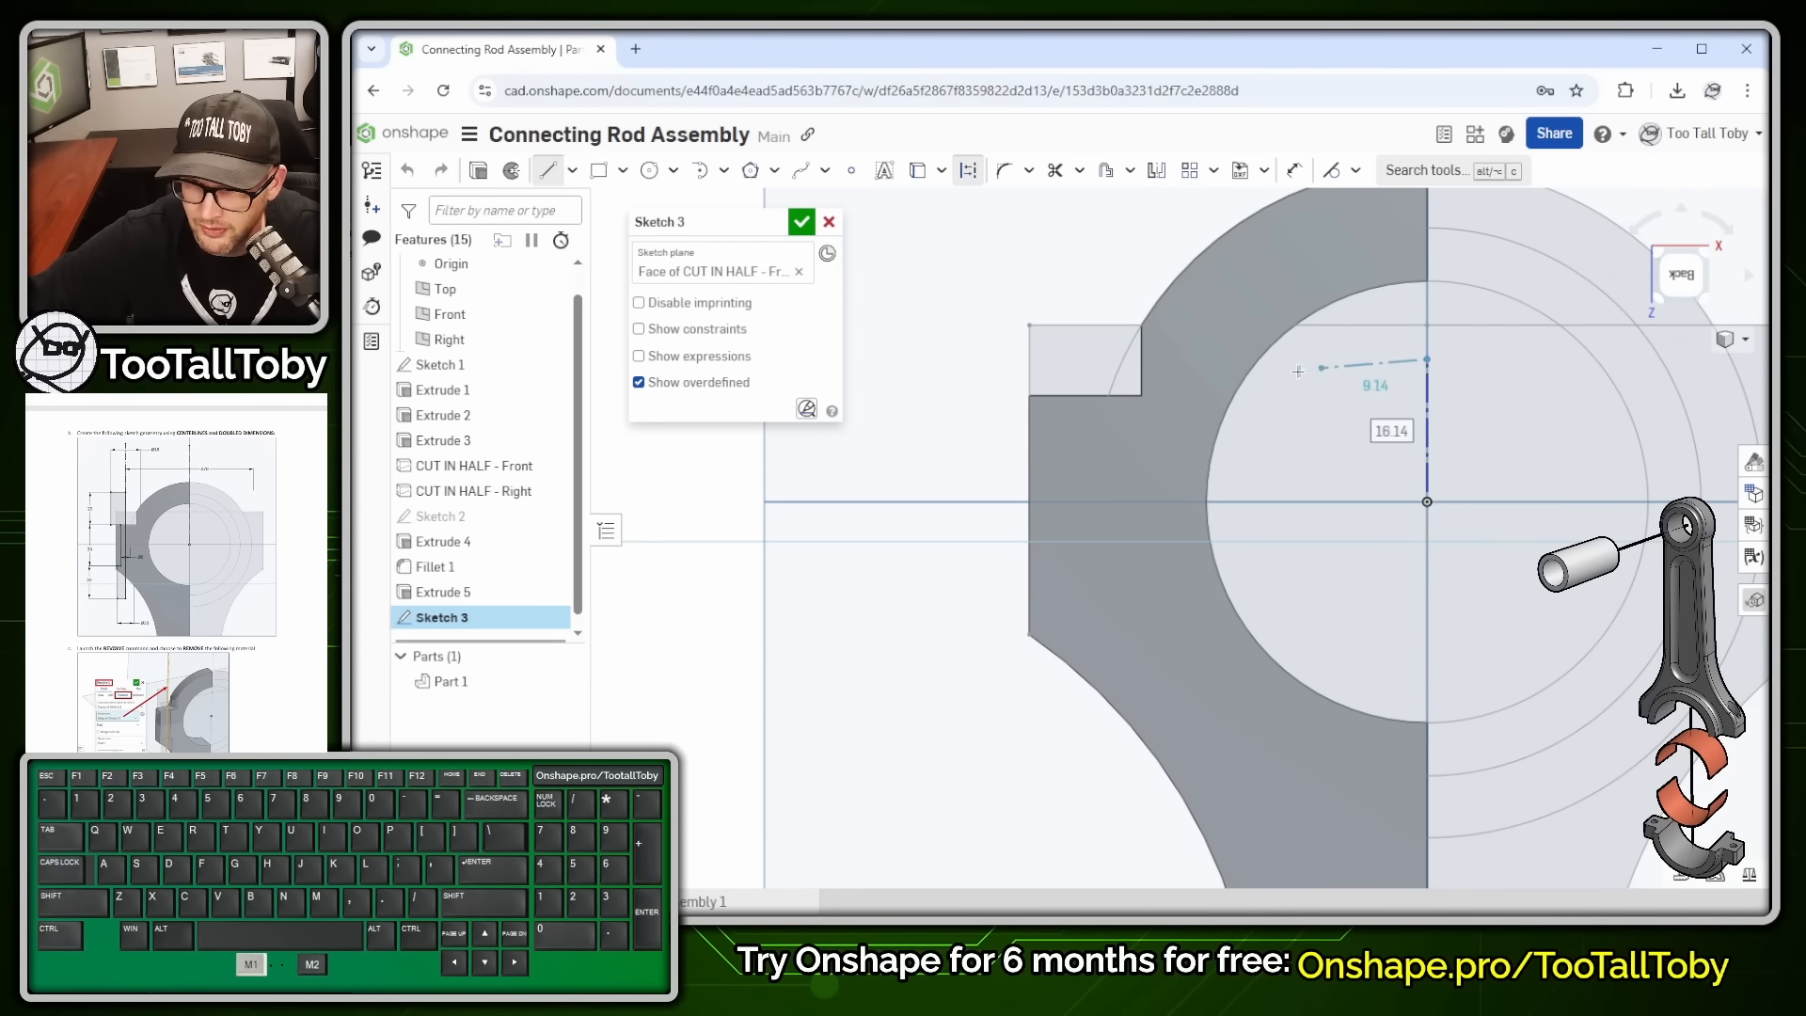
key("Escape")
- Draw a second vertical construction line up from the left shelf edge
key("s")
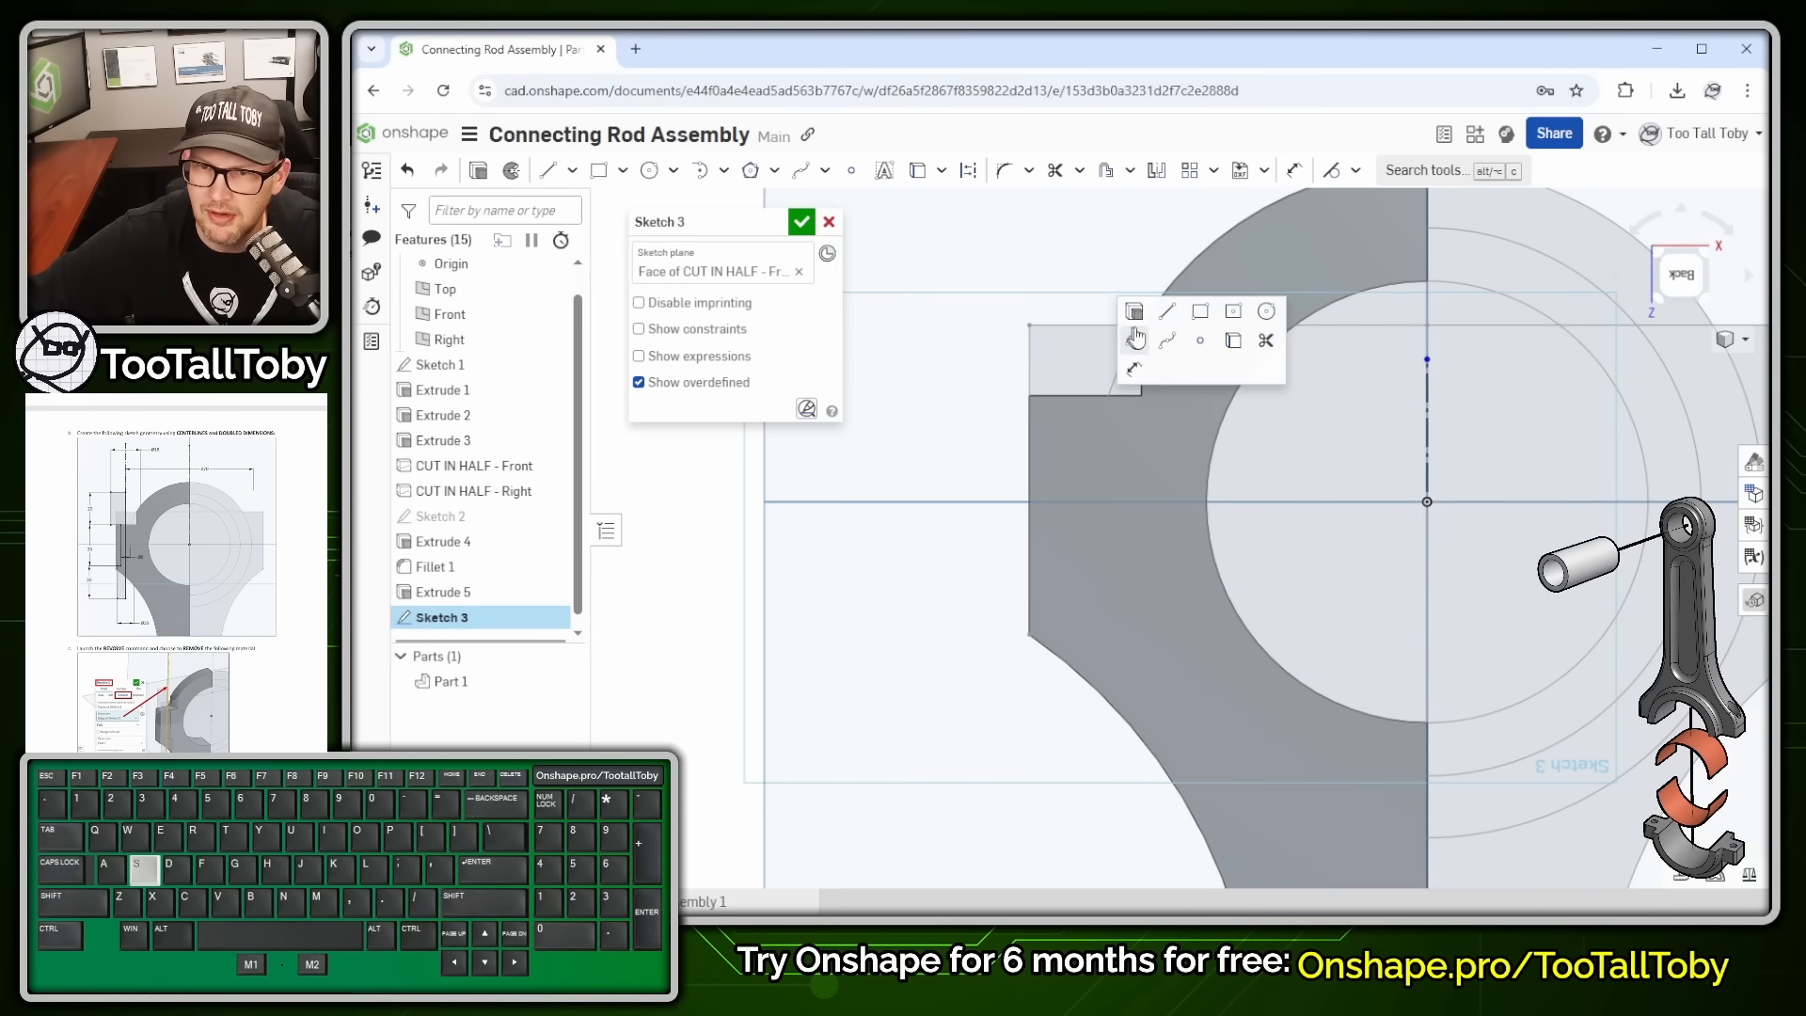
left_click(1160, 317)
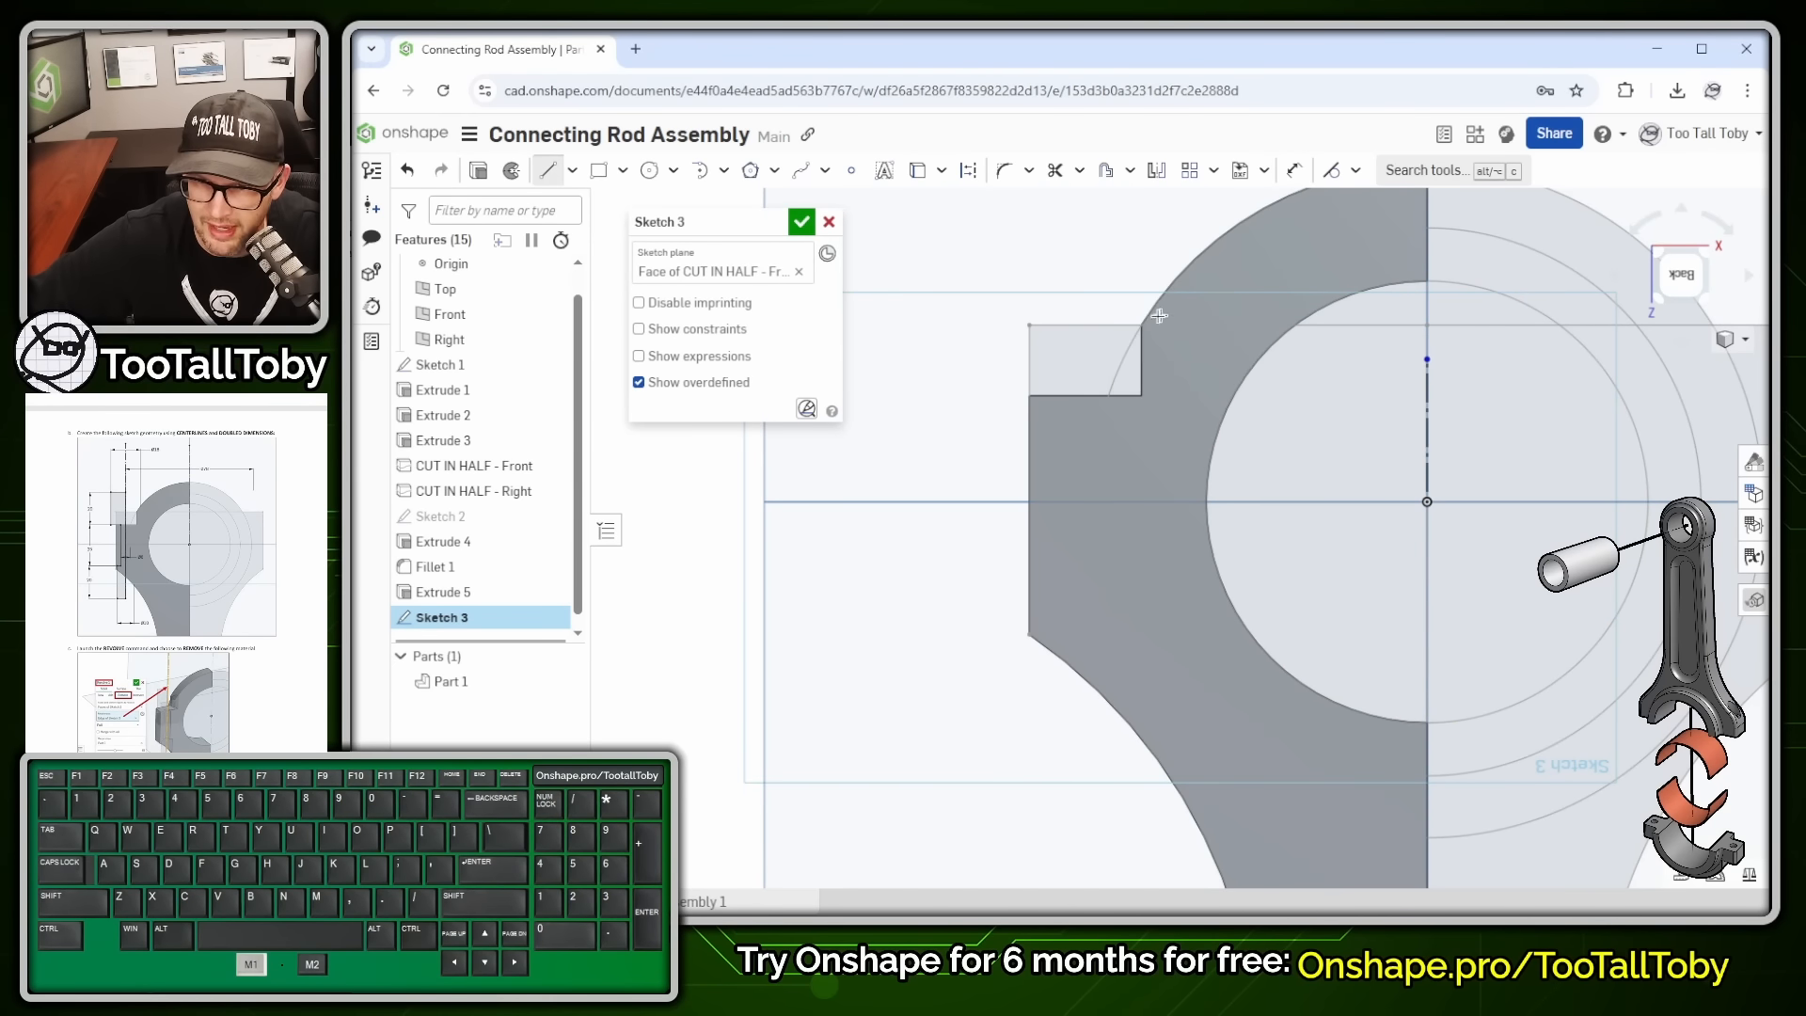
left_click(1064, 394)
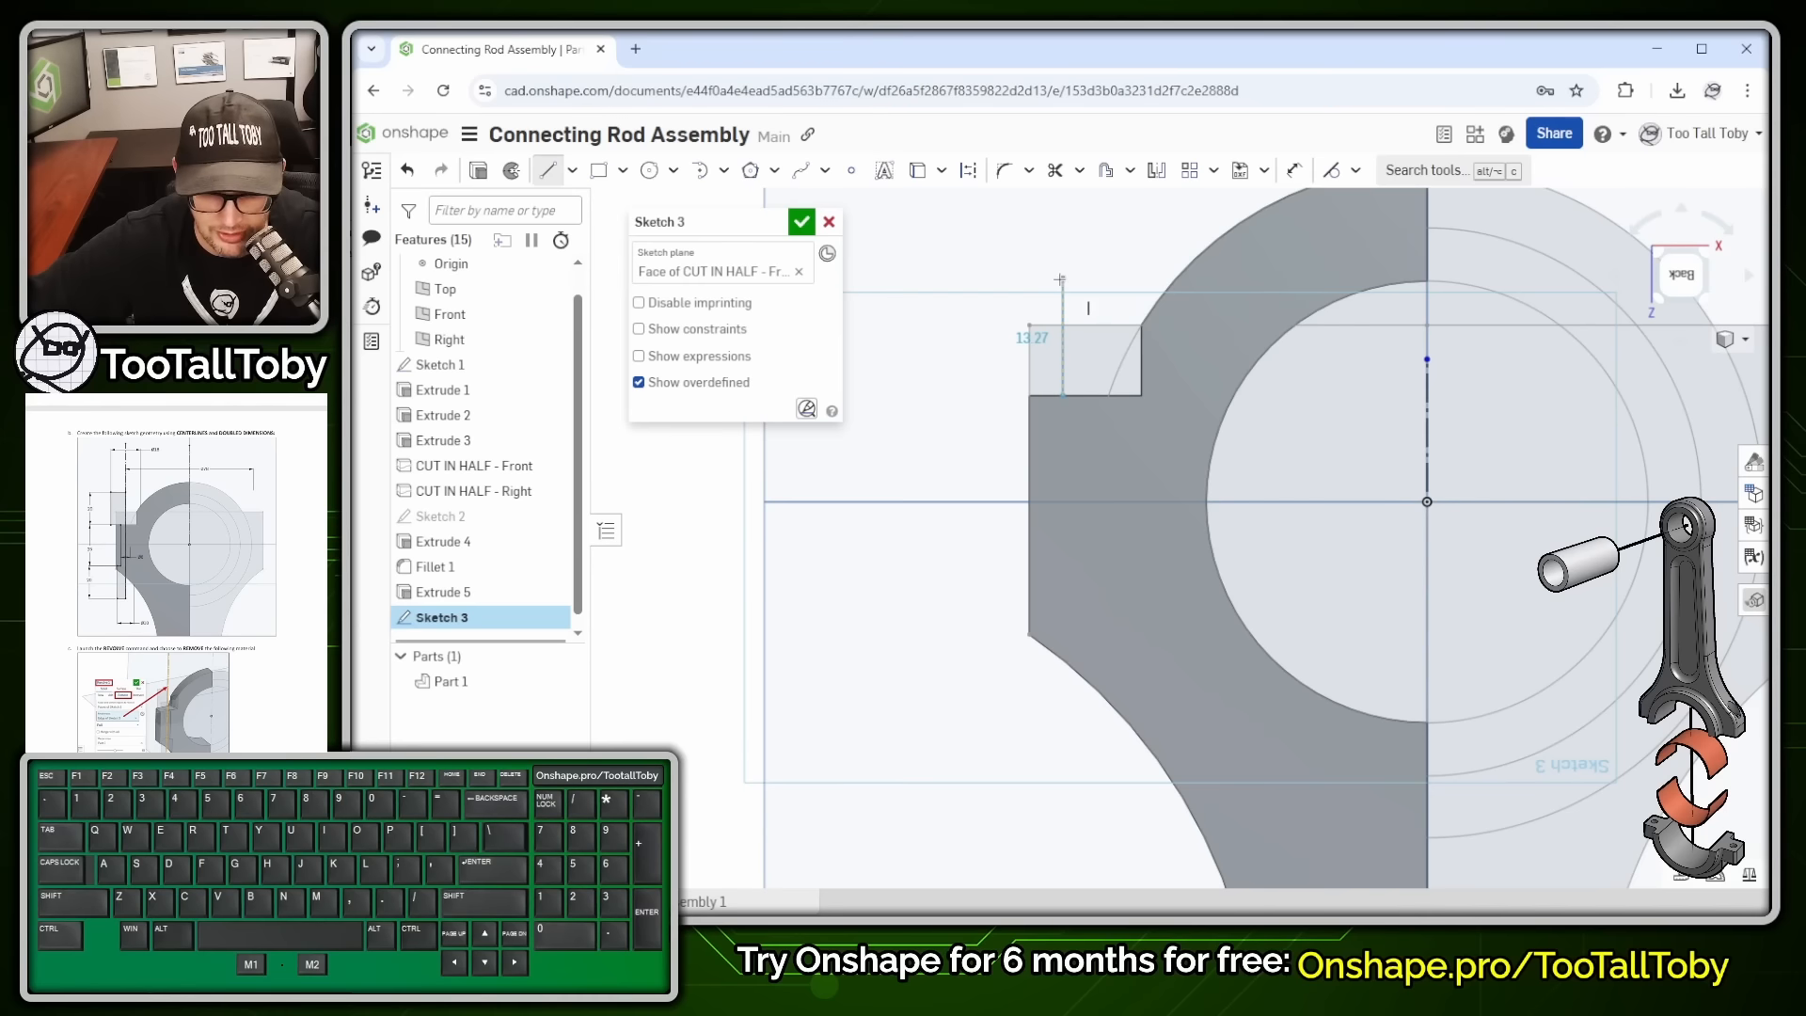
key("q")
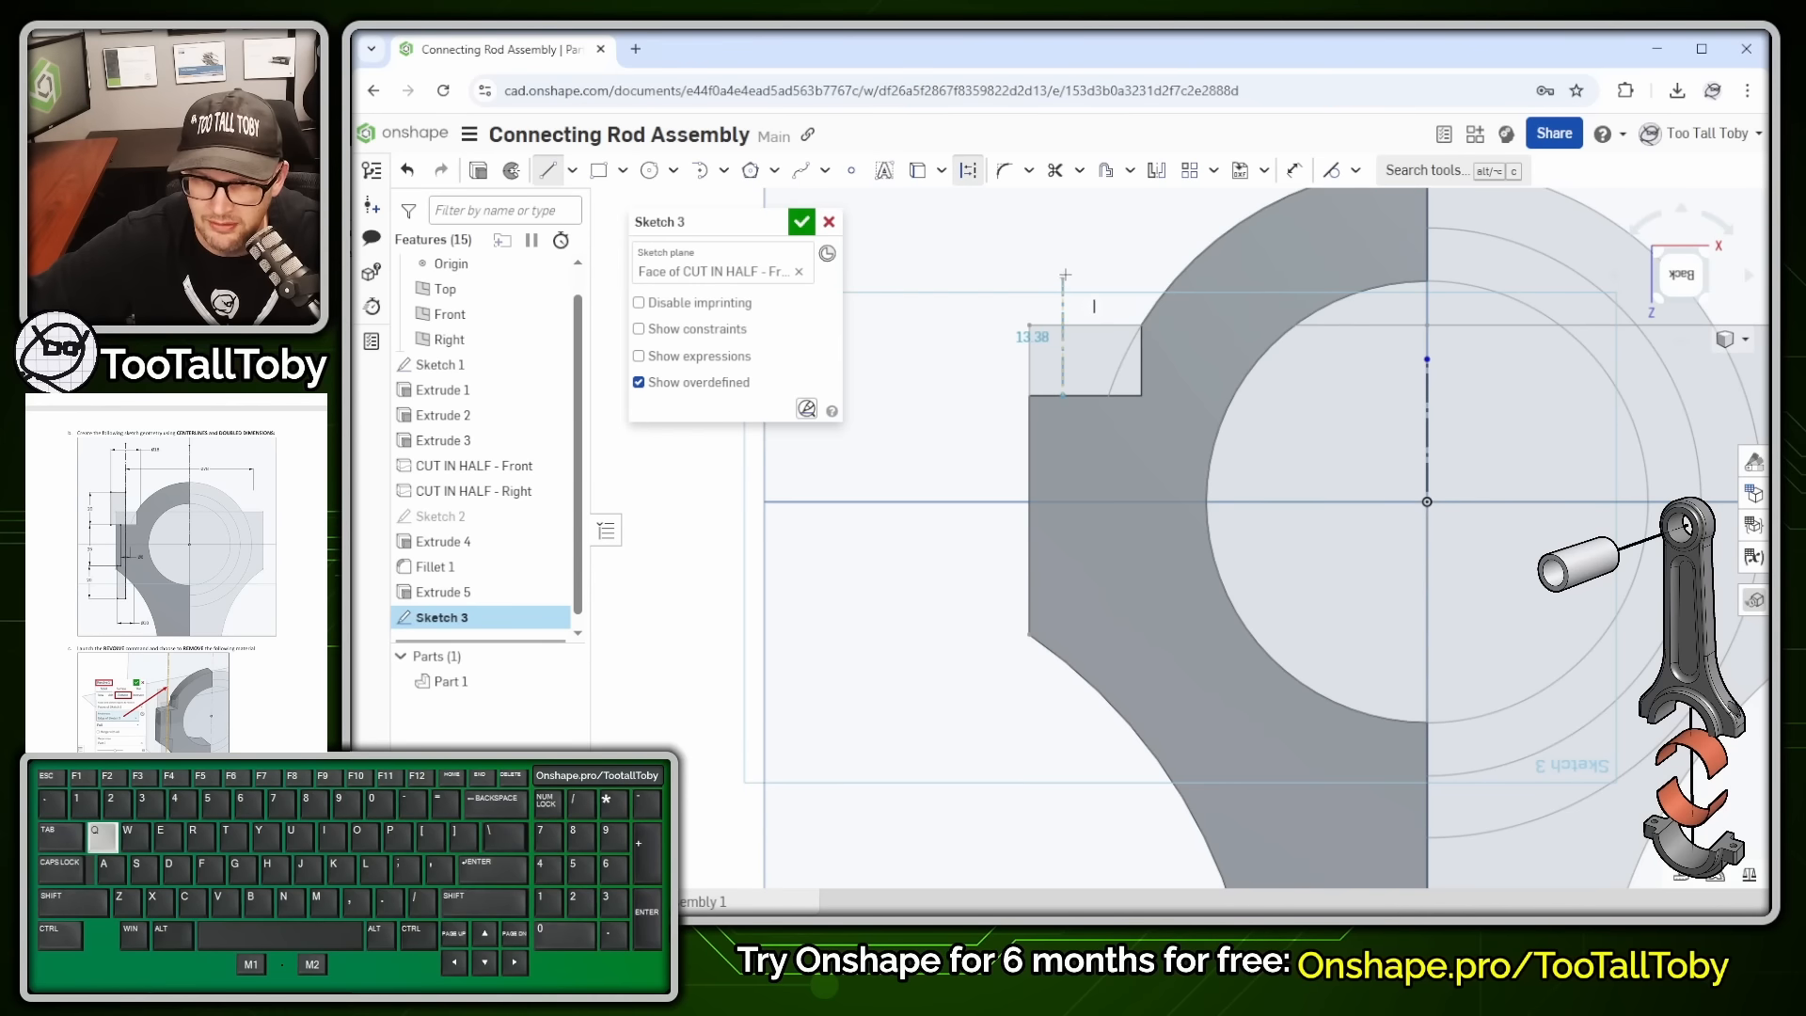
left_click(1062, 215)
key("Escape")
- Lengthen the left construction line upward and begin dimensioning it
scroll(1147, 264, "down", 1)
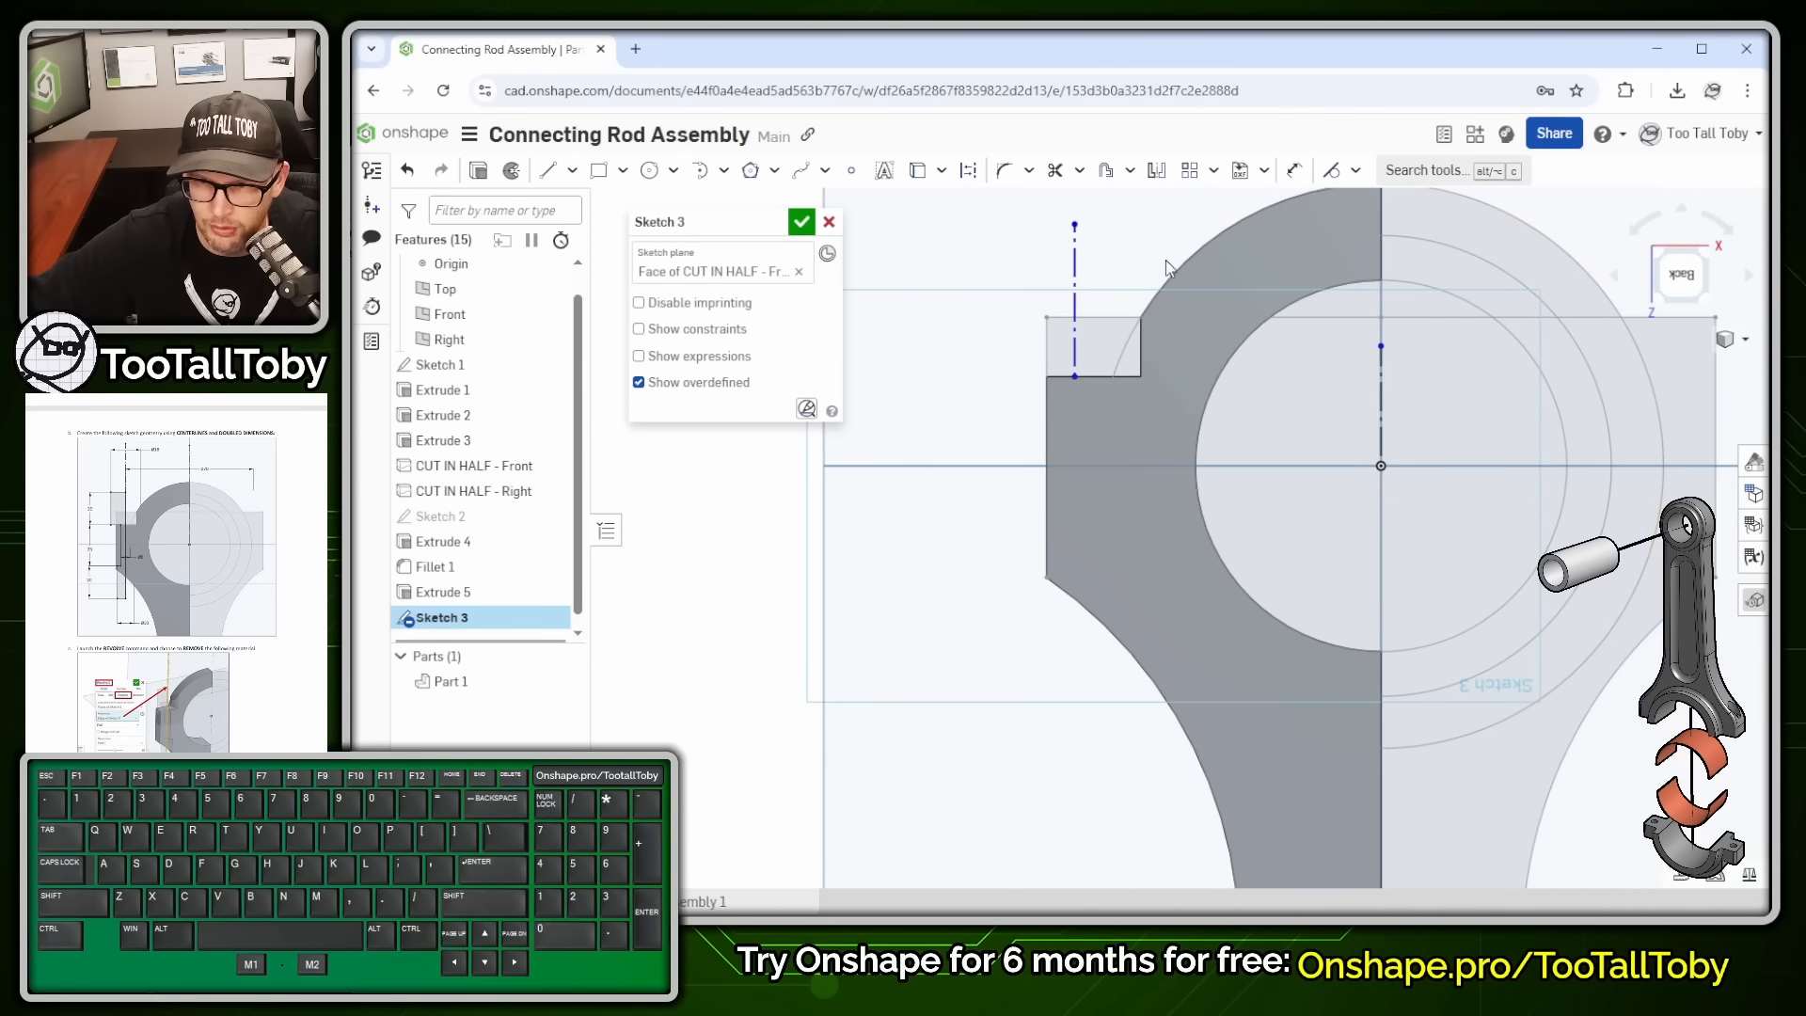
scroll(1194, 263, "down", 2)
middle_click_drag(1223, 268, 1223, 456)
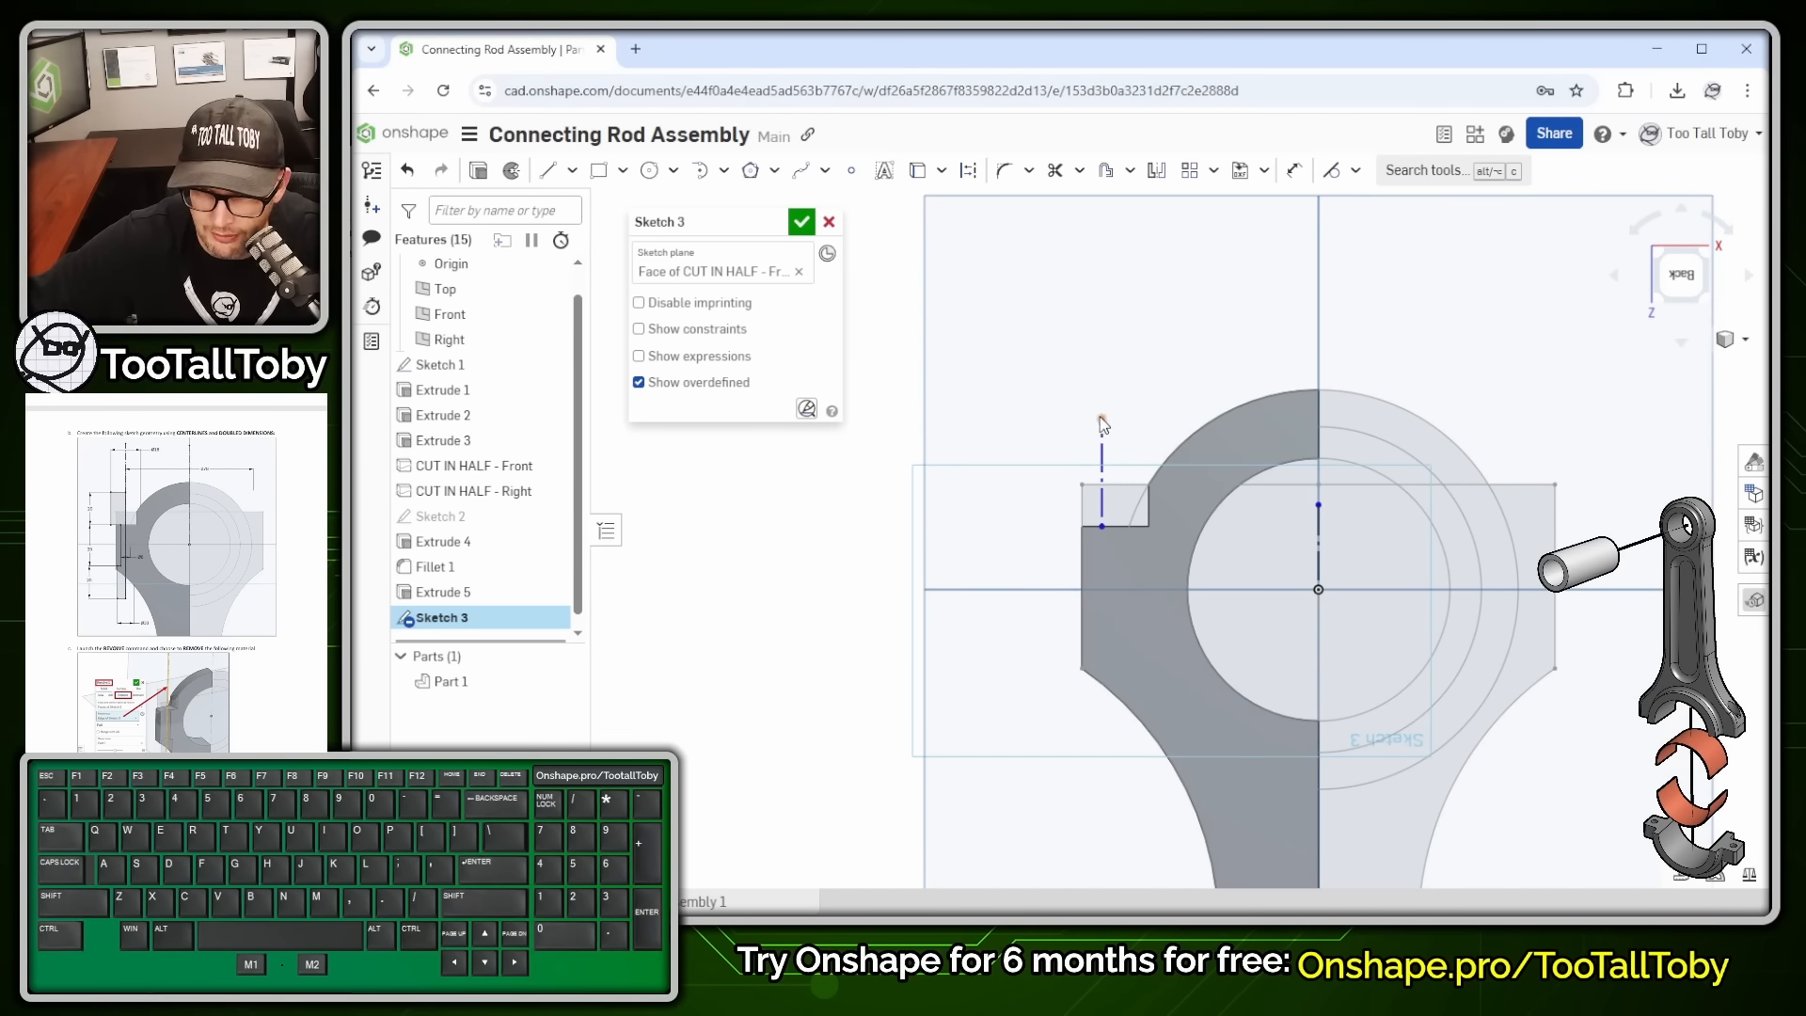
left_click_drag(1104, 425, 1106, 304)
key("s")
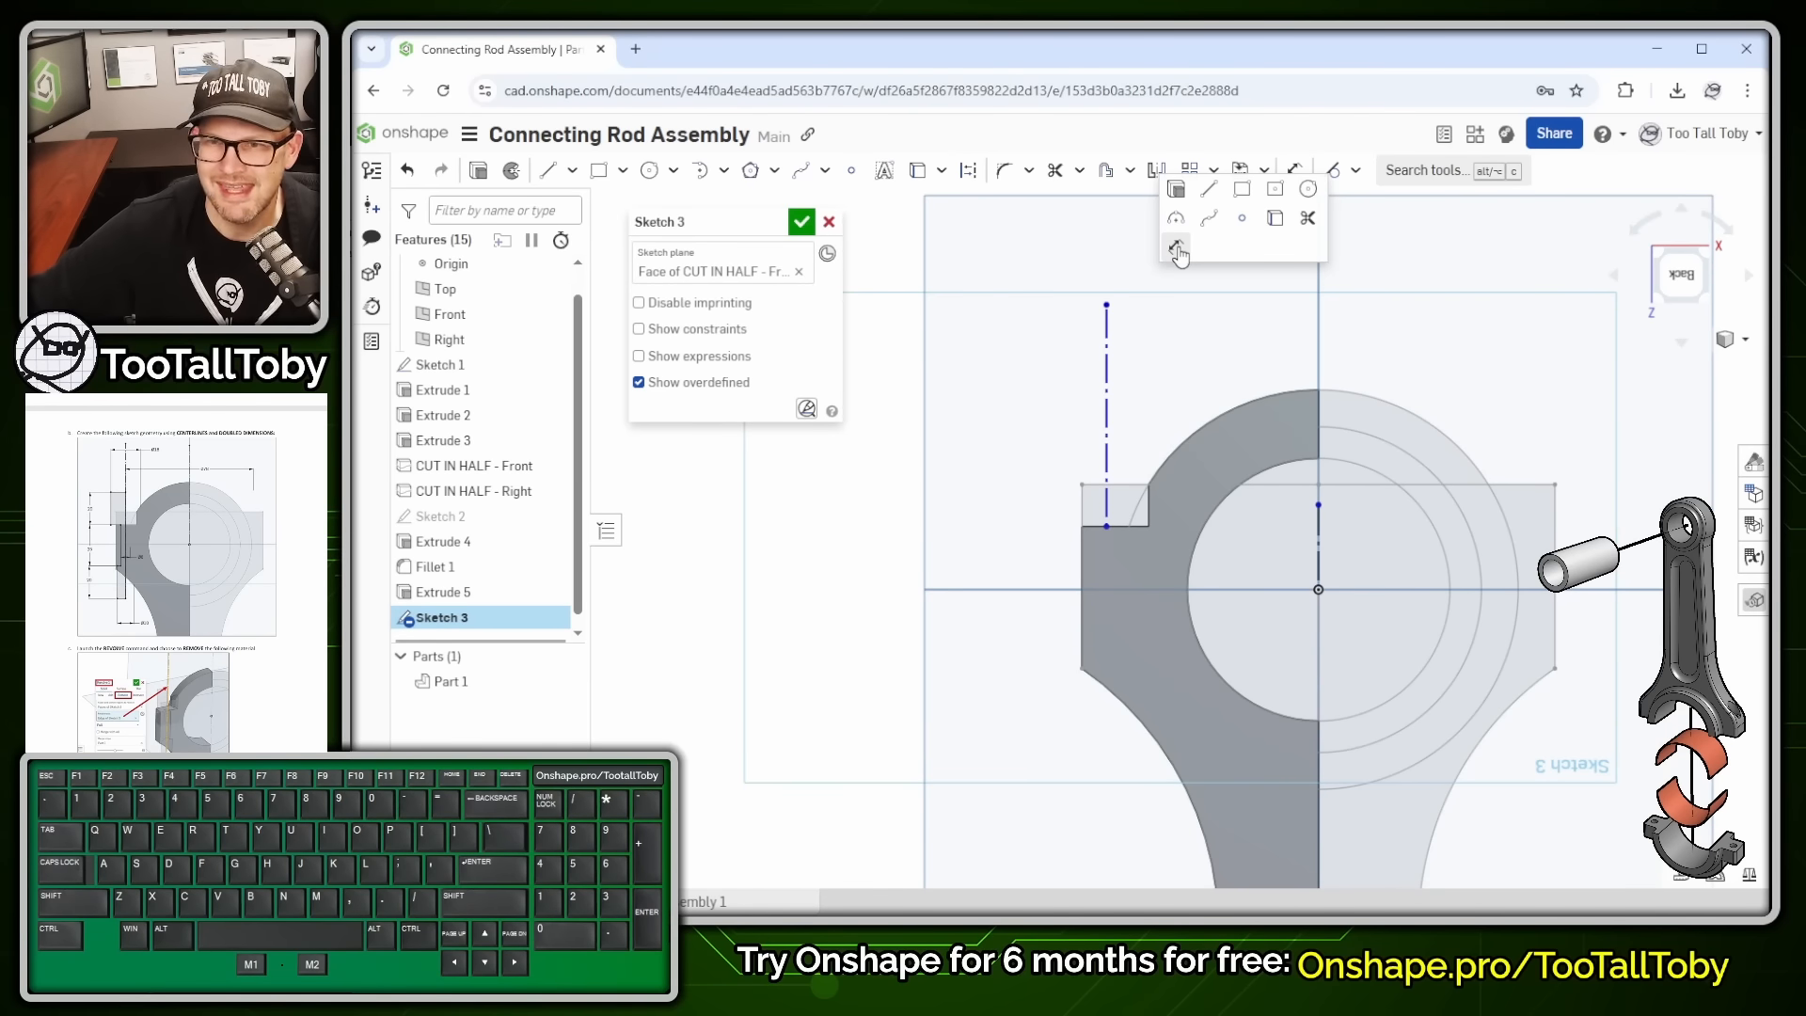
left_click(1176, 248)
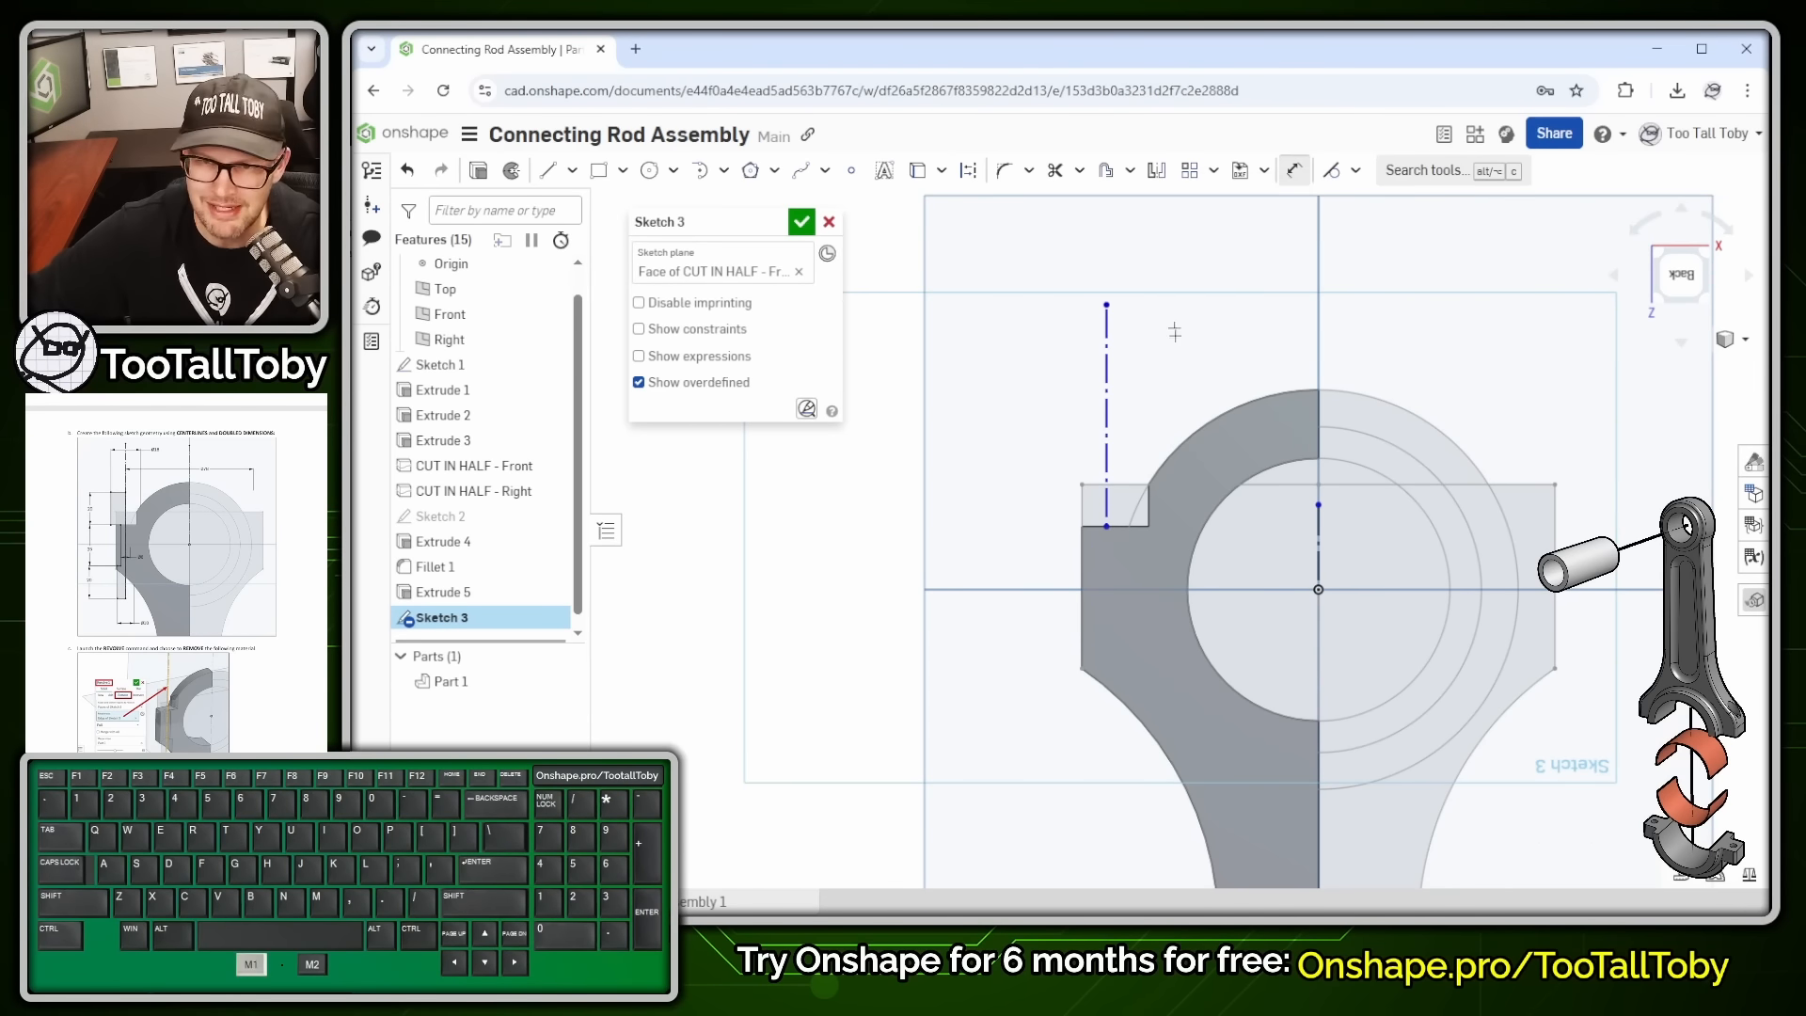
left_click(1106, 518)
- Dimension the left construction line Ø78 about the centre line
left_click(1318, 555)
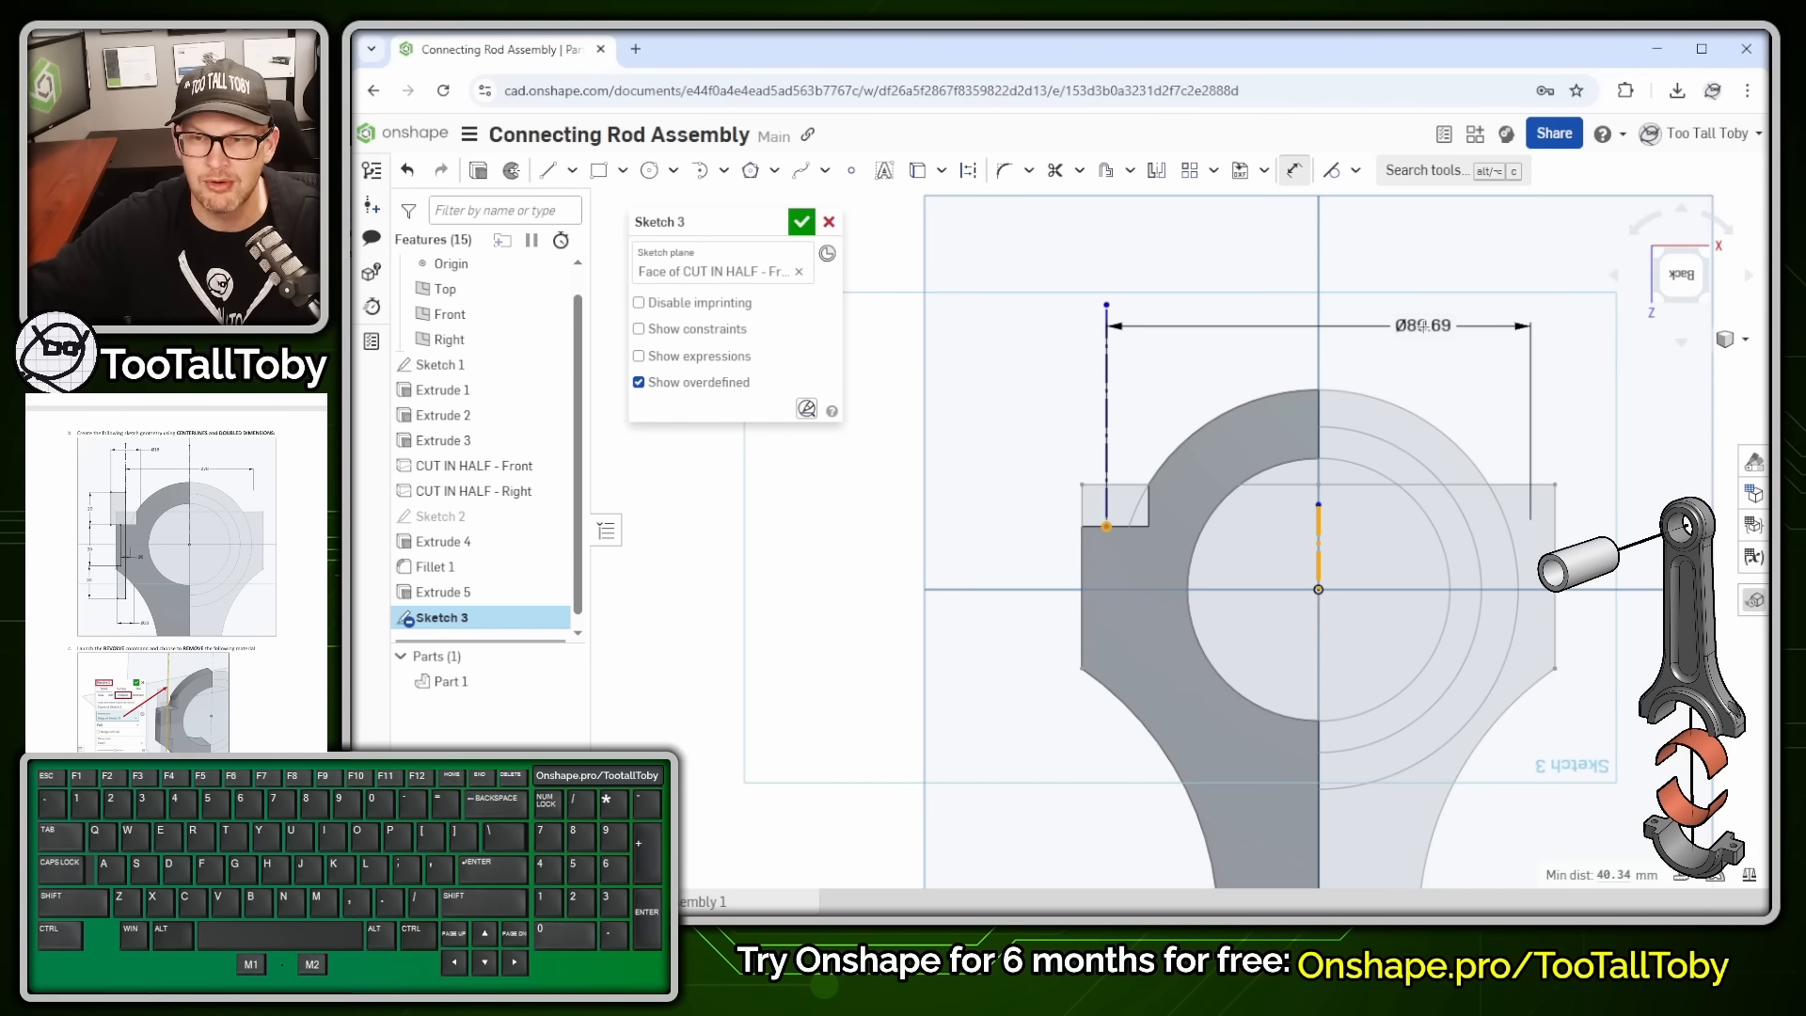
left_click(1424, 326)
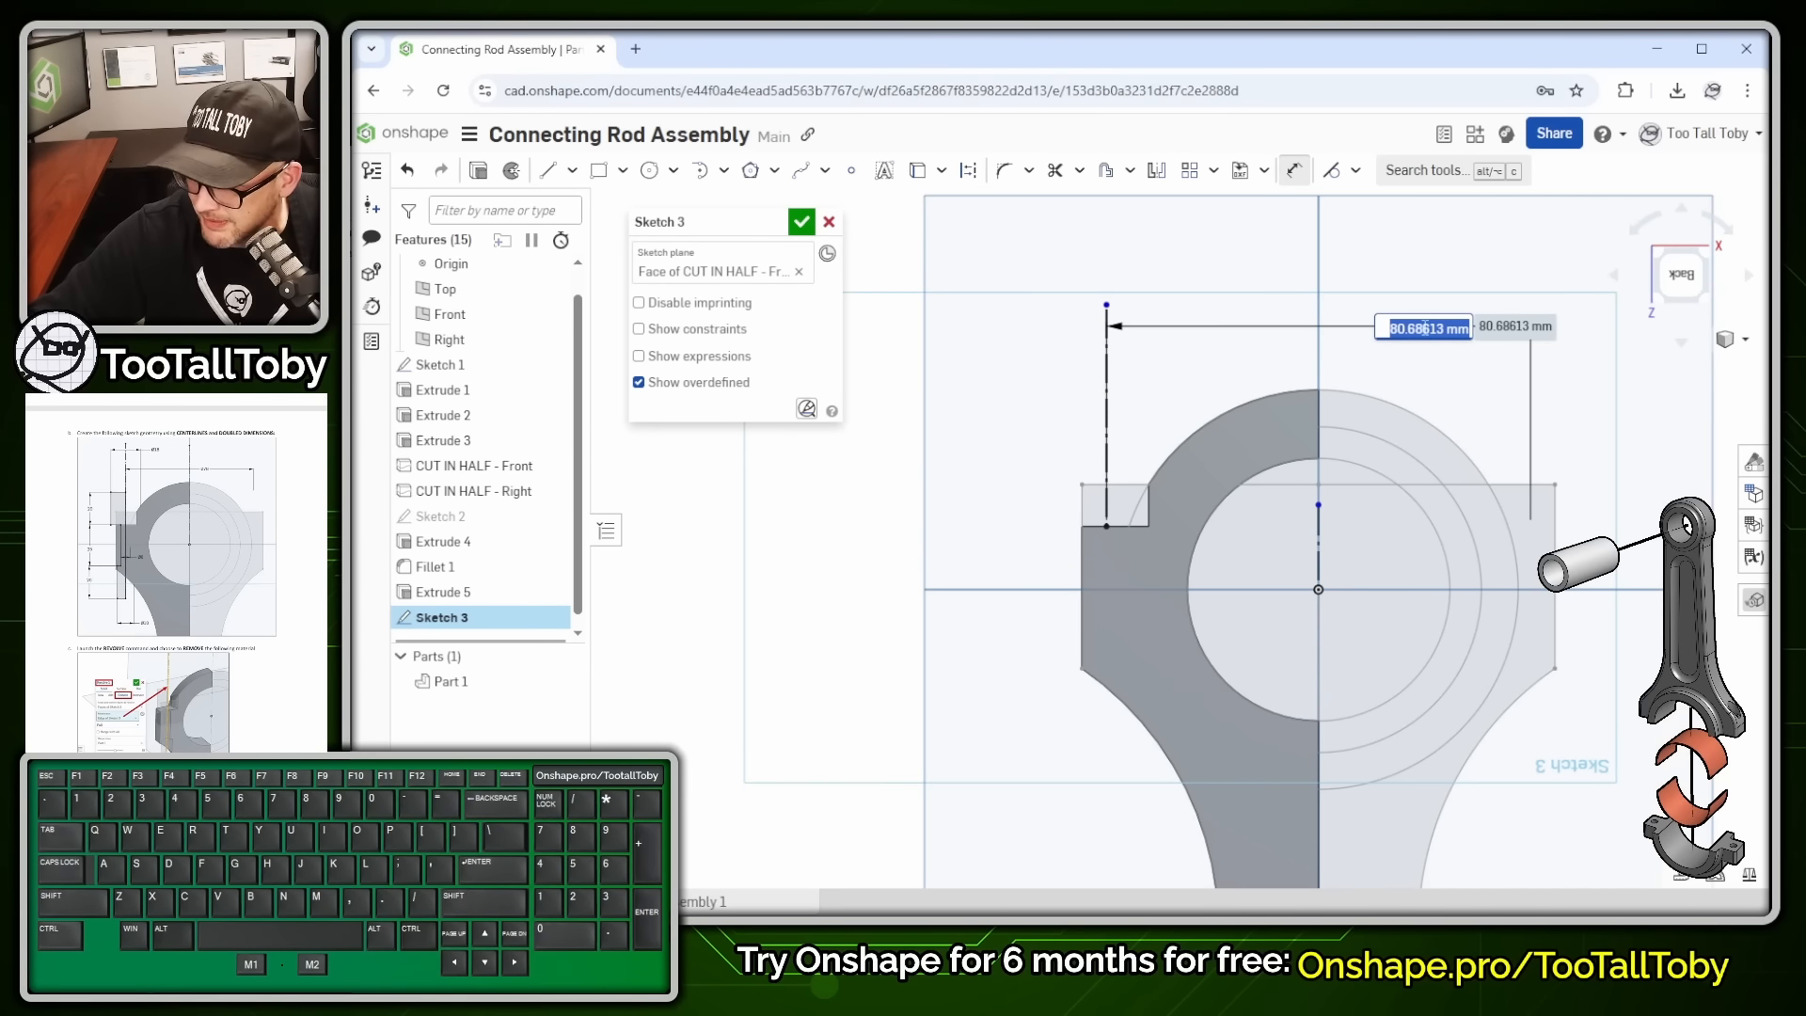
type("78")
key("Return")
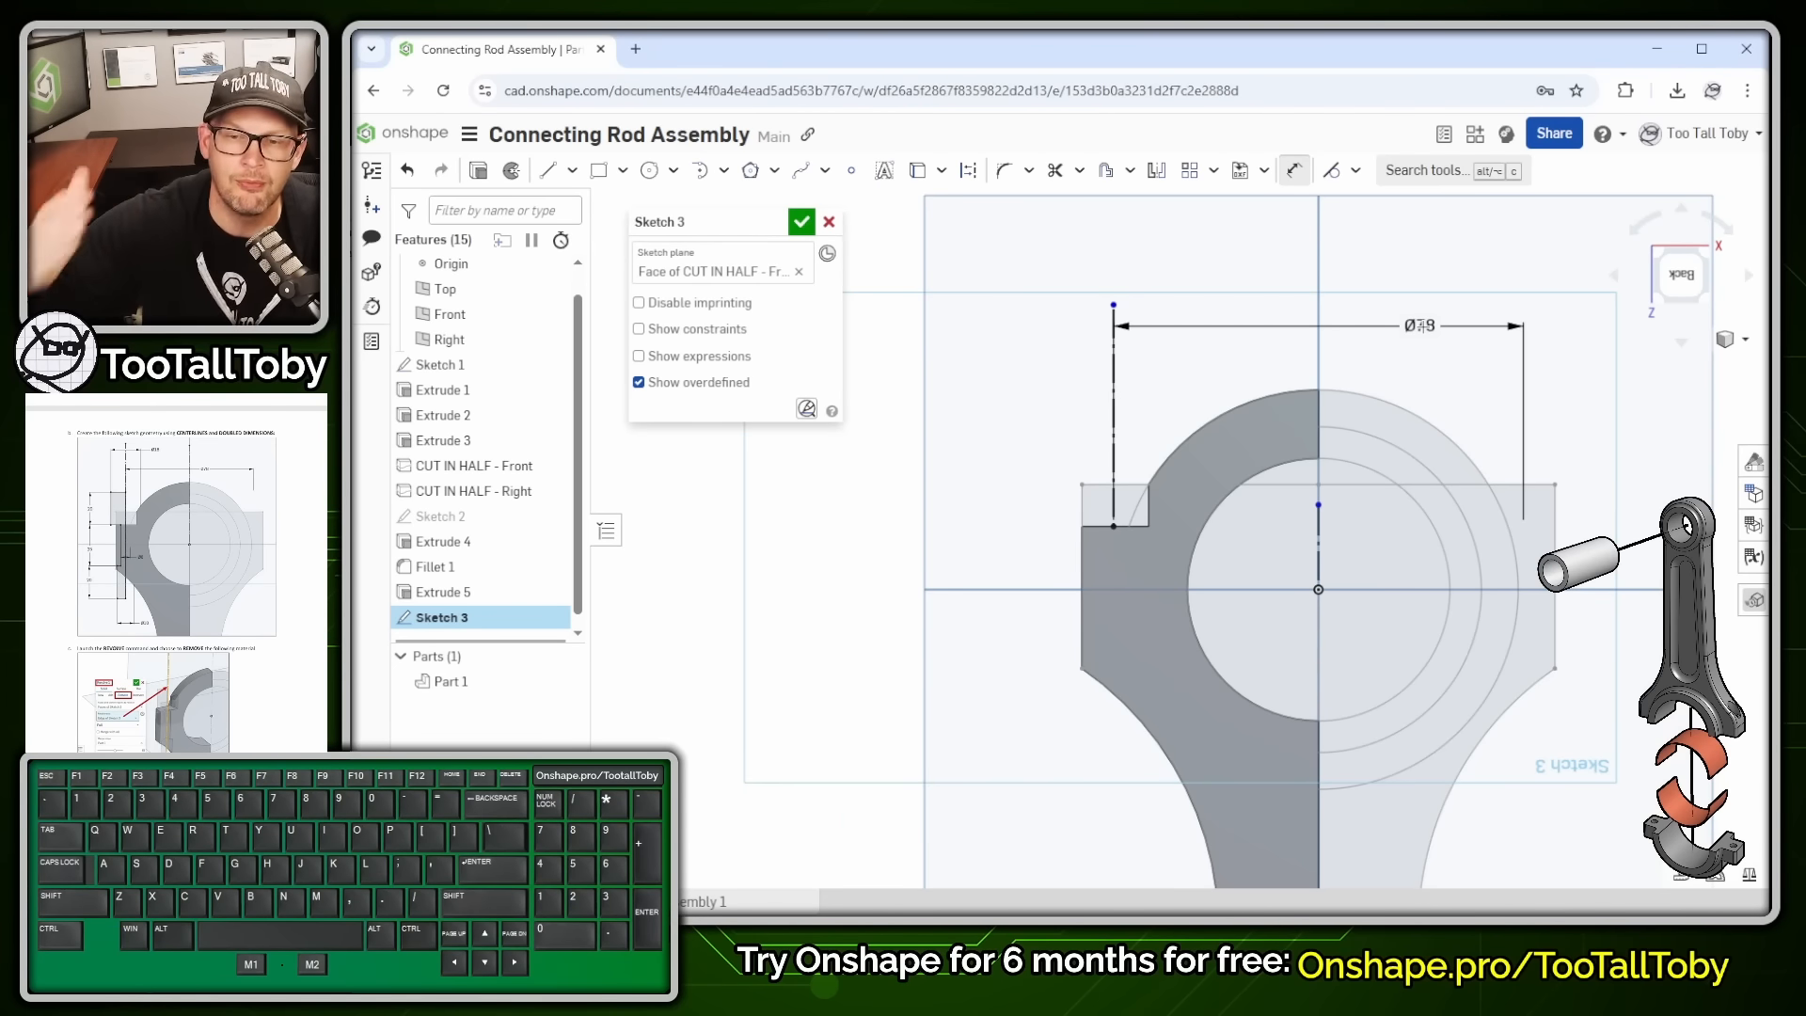
scroll(1047, 562, "up", 3)
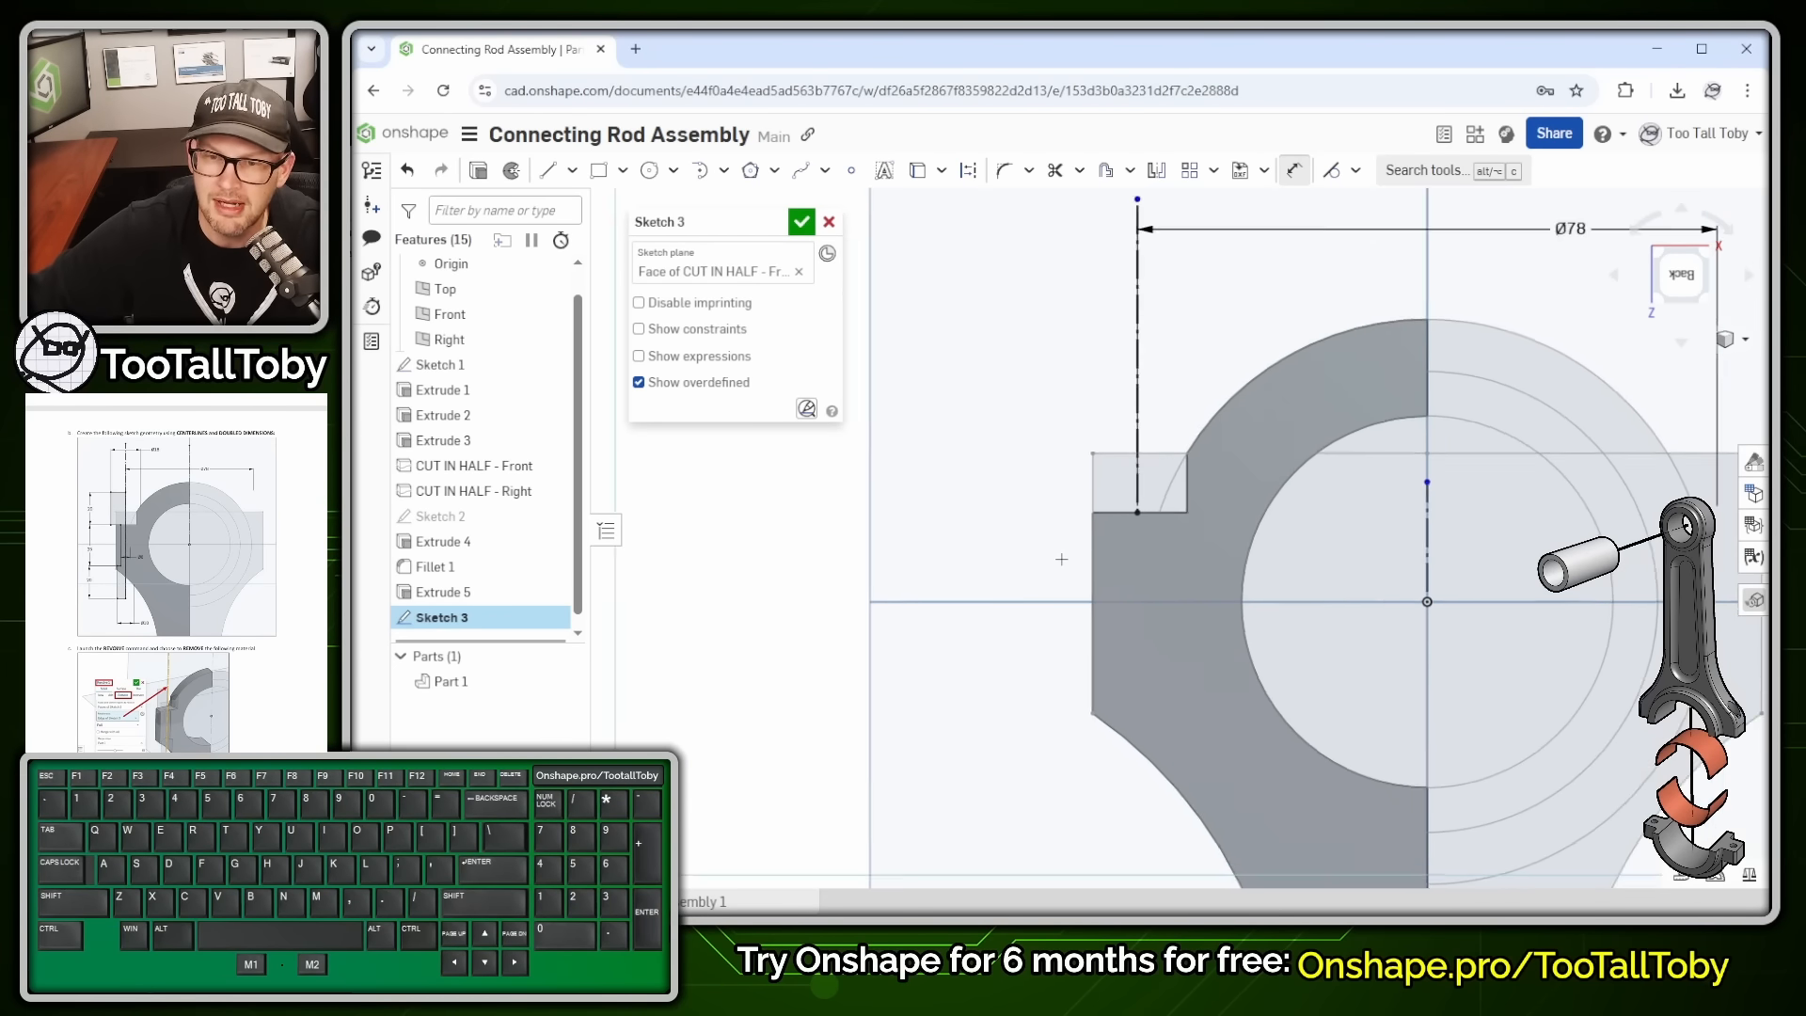
key("s")
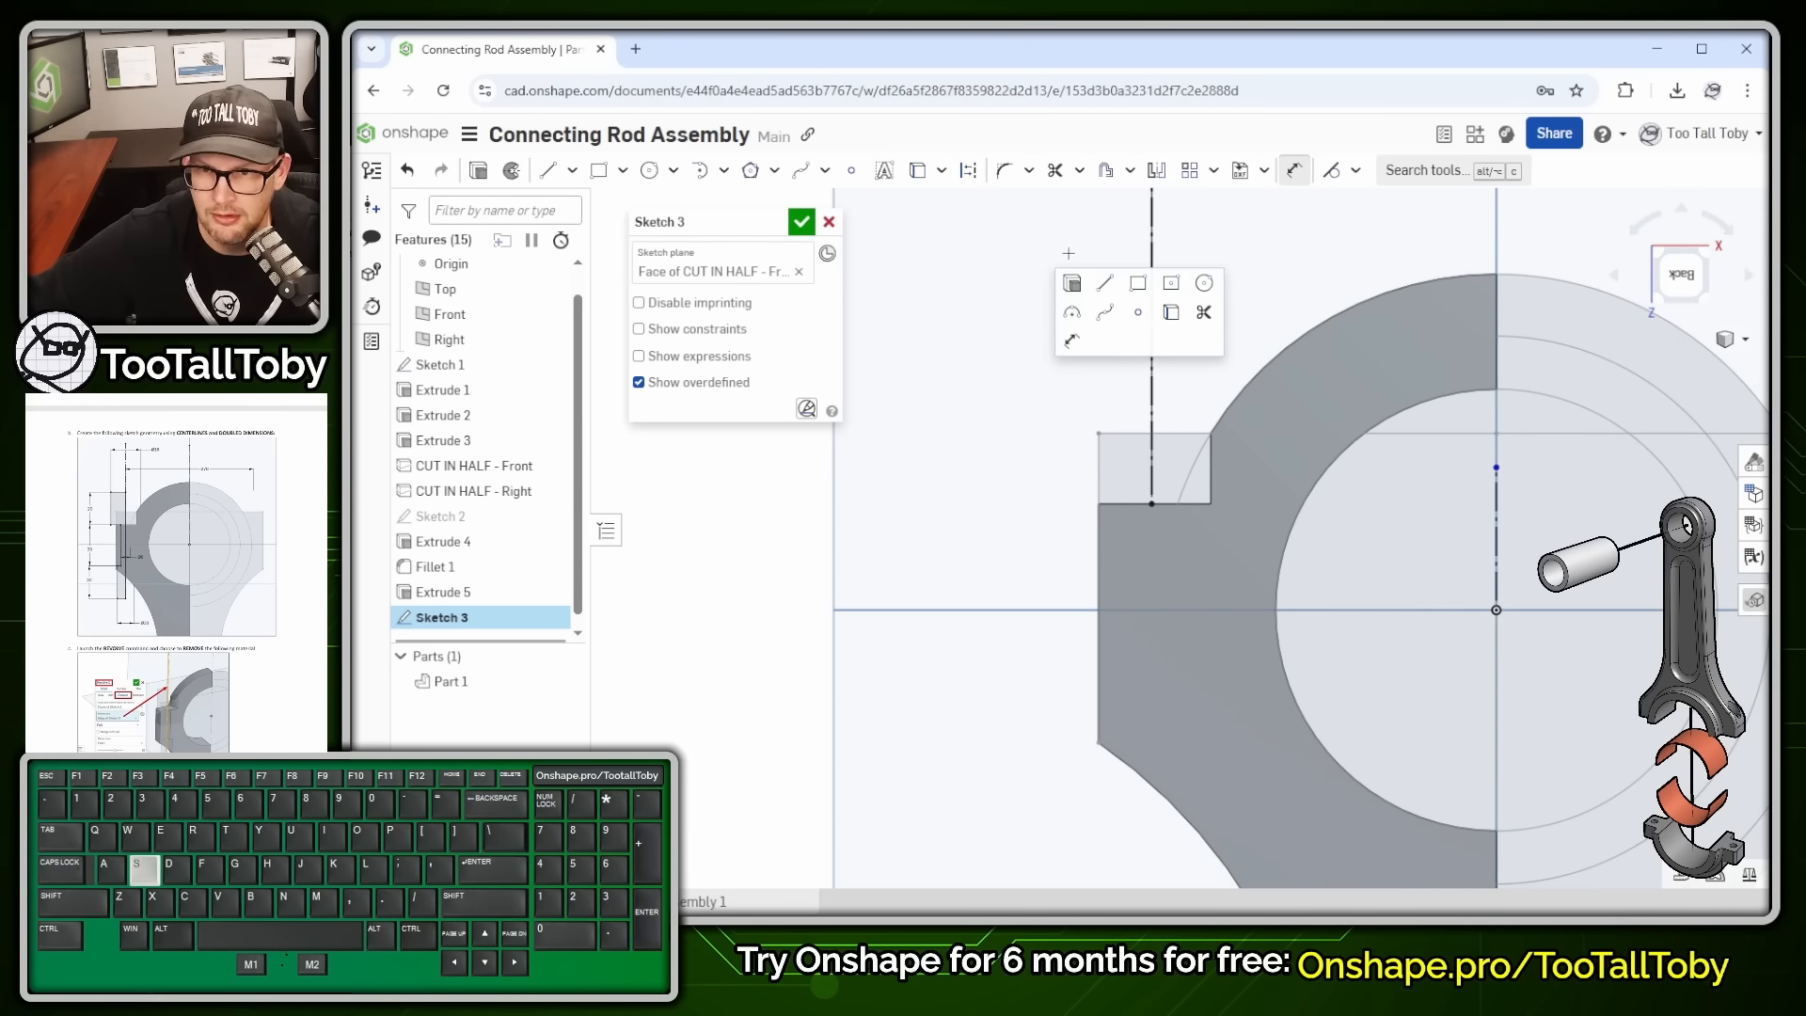
- Draw a closed stepped line profile beside the centreline, down the part's big end
left_click(1105, 287)
left_click(1152, 505)
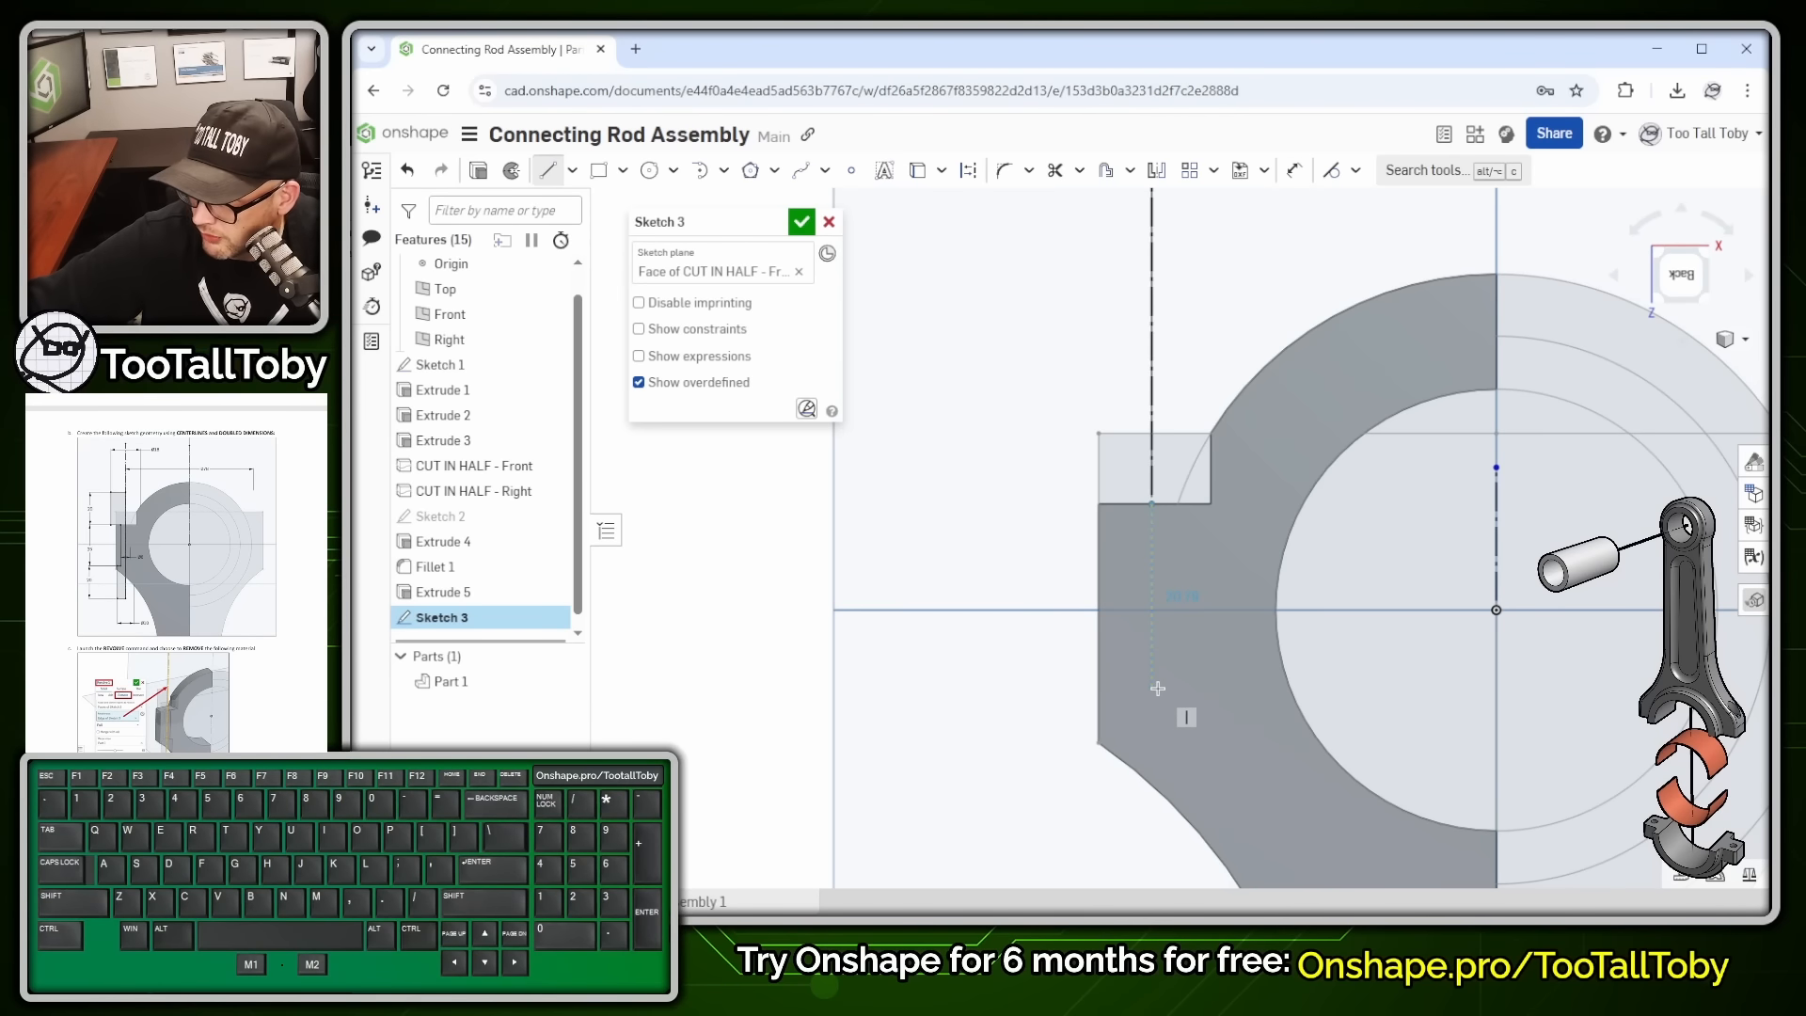
left_click(1151, 874)
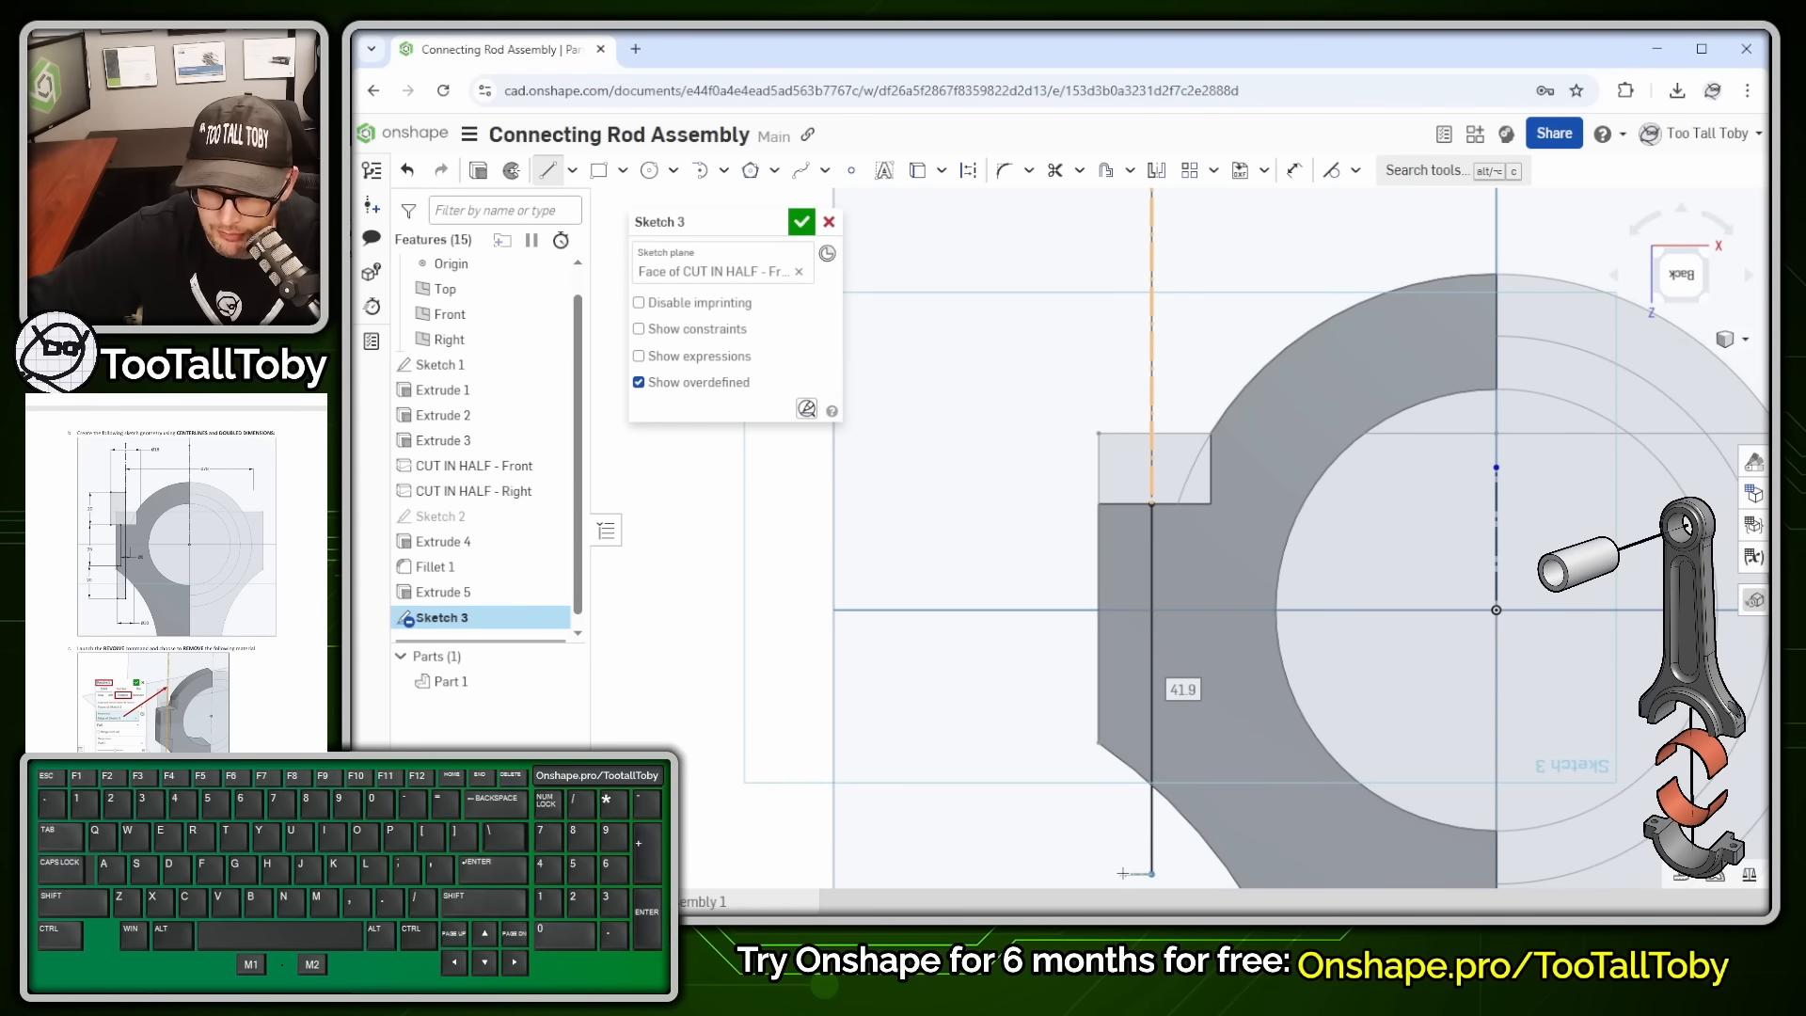
left_click(1110, 874)
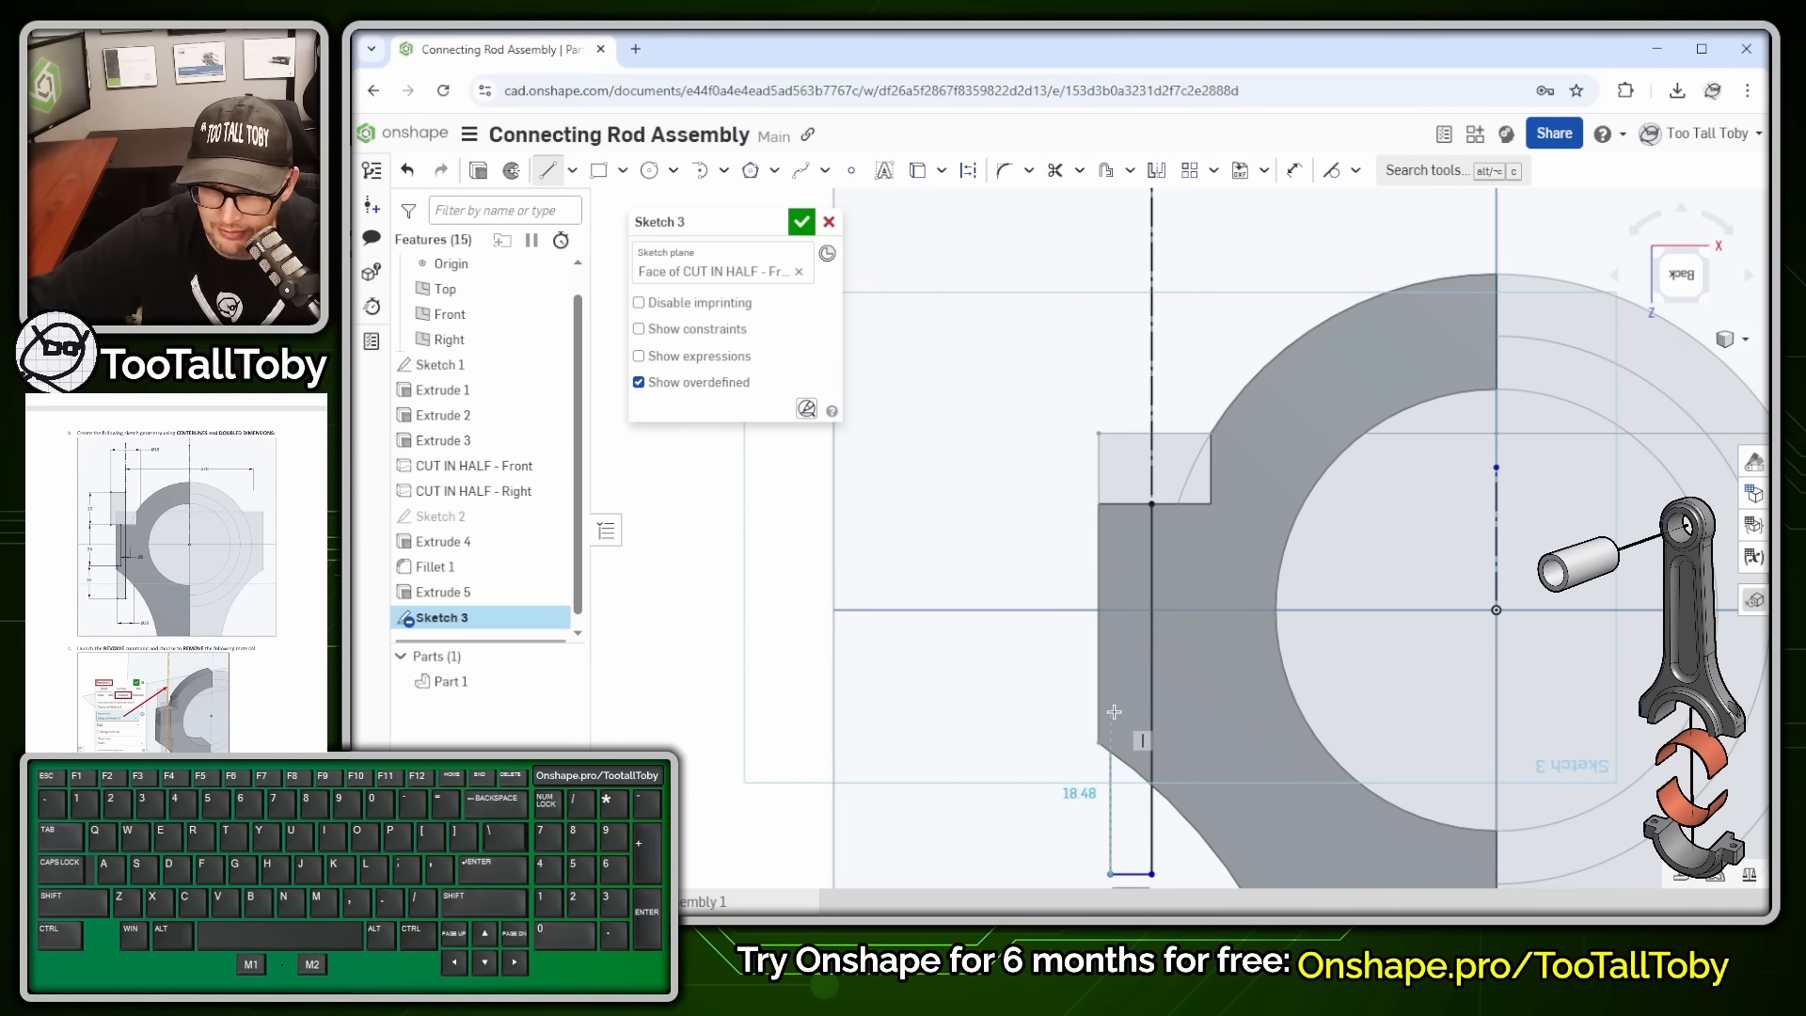
left_click(1113, 711)
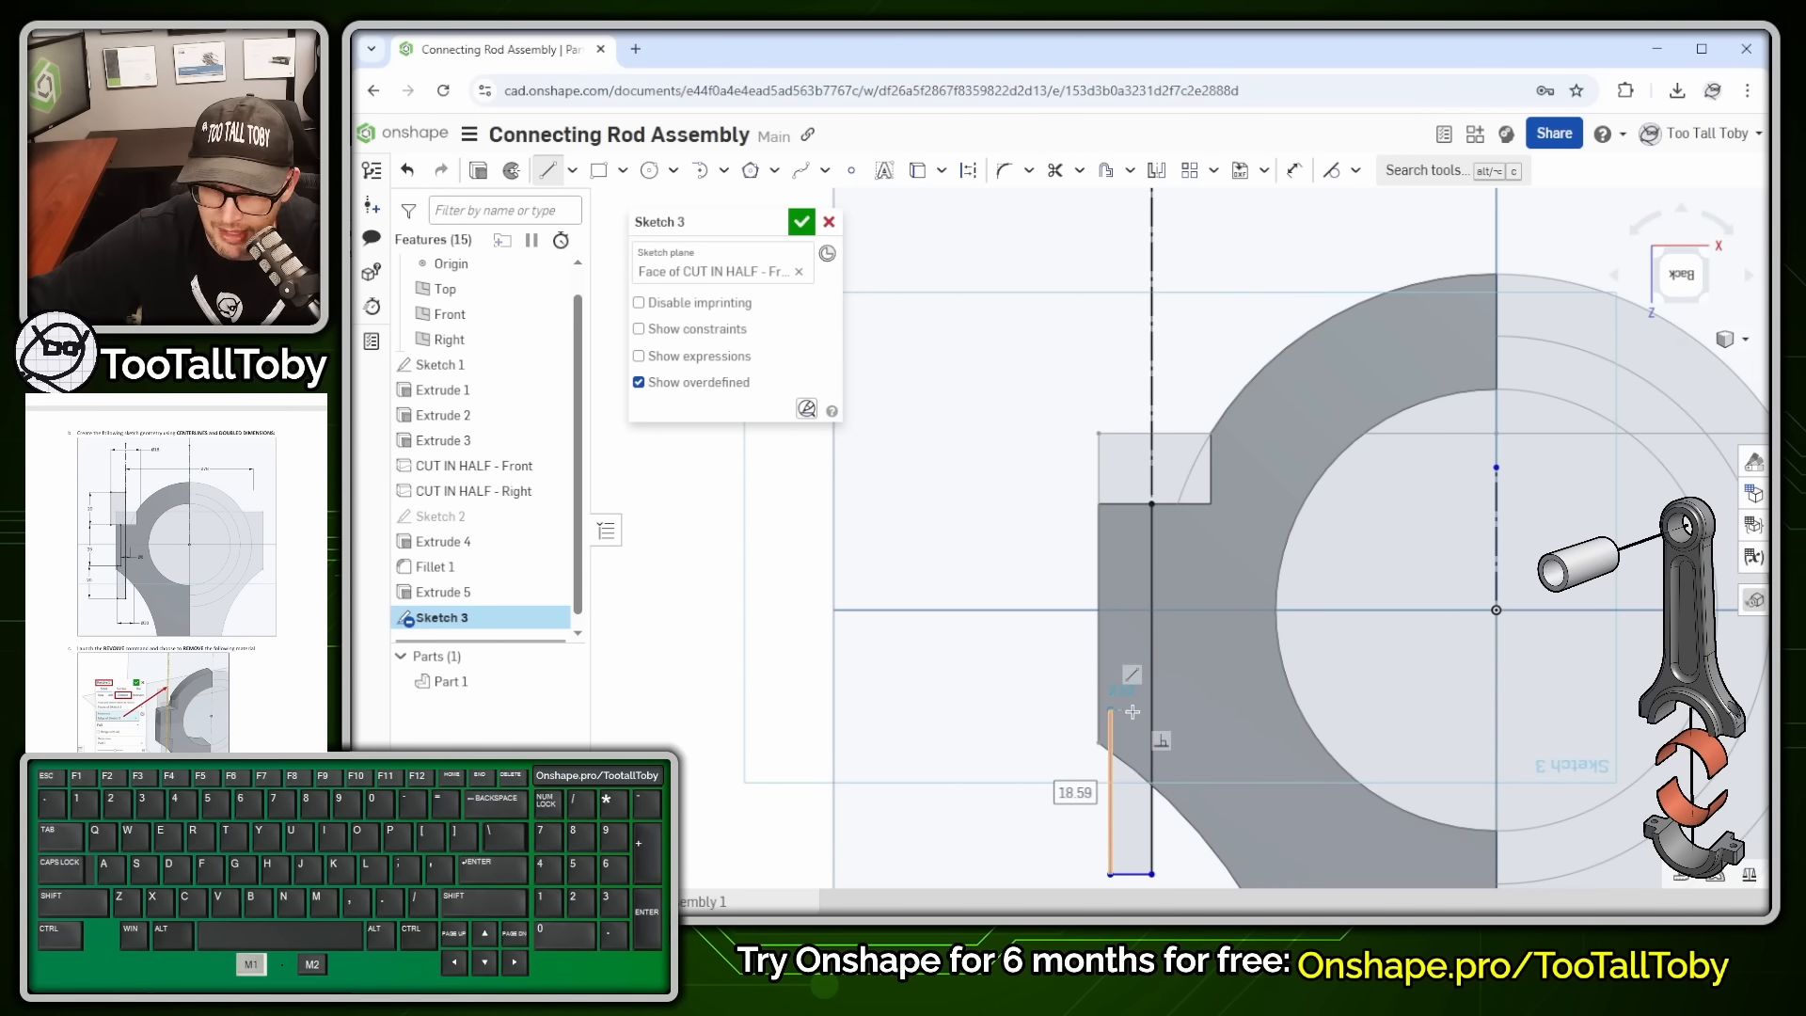
left_click(1133, 712)
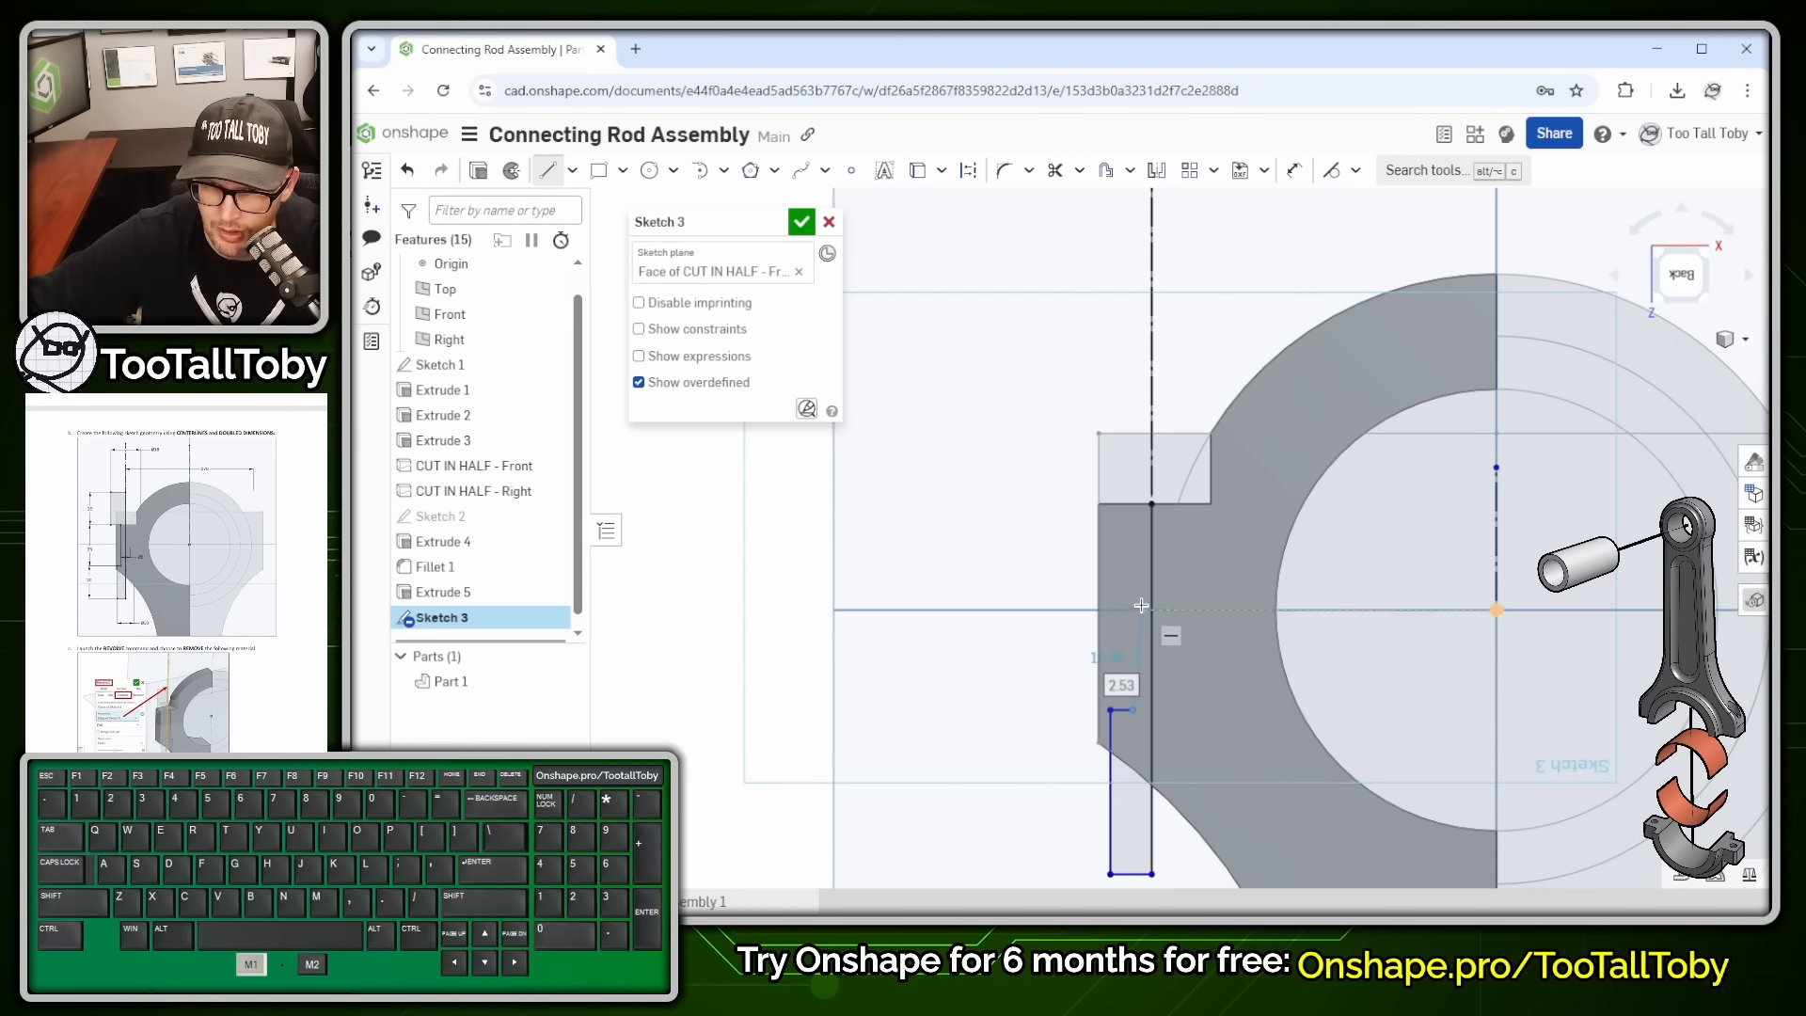
left_click(1132, 503)
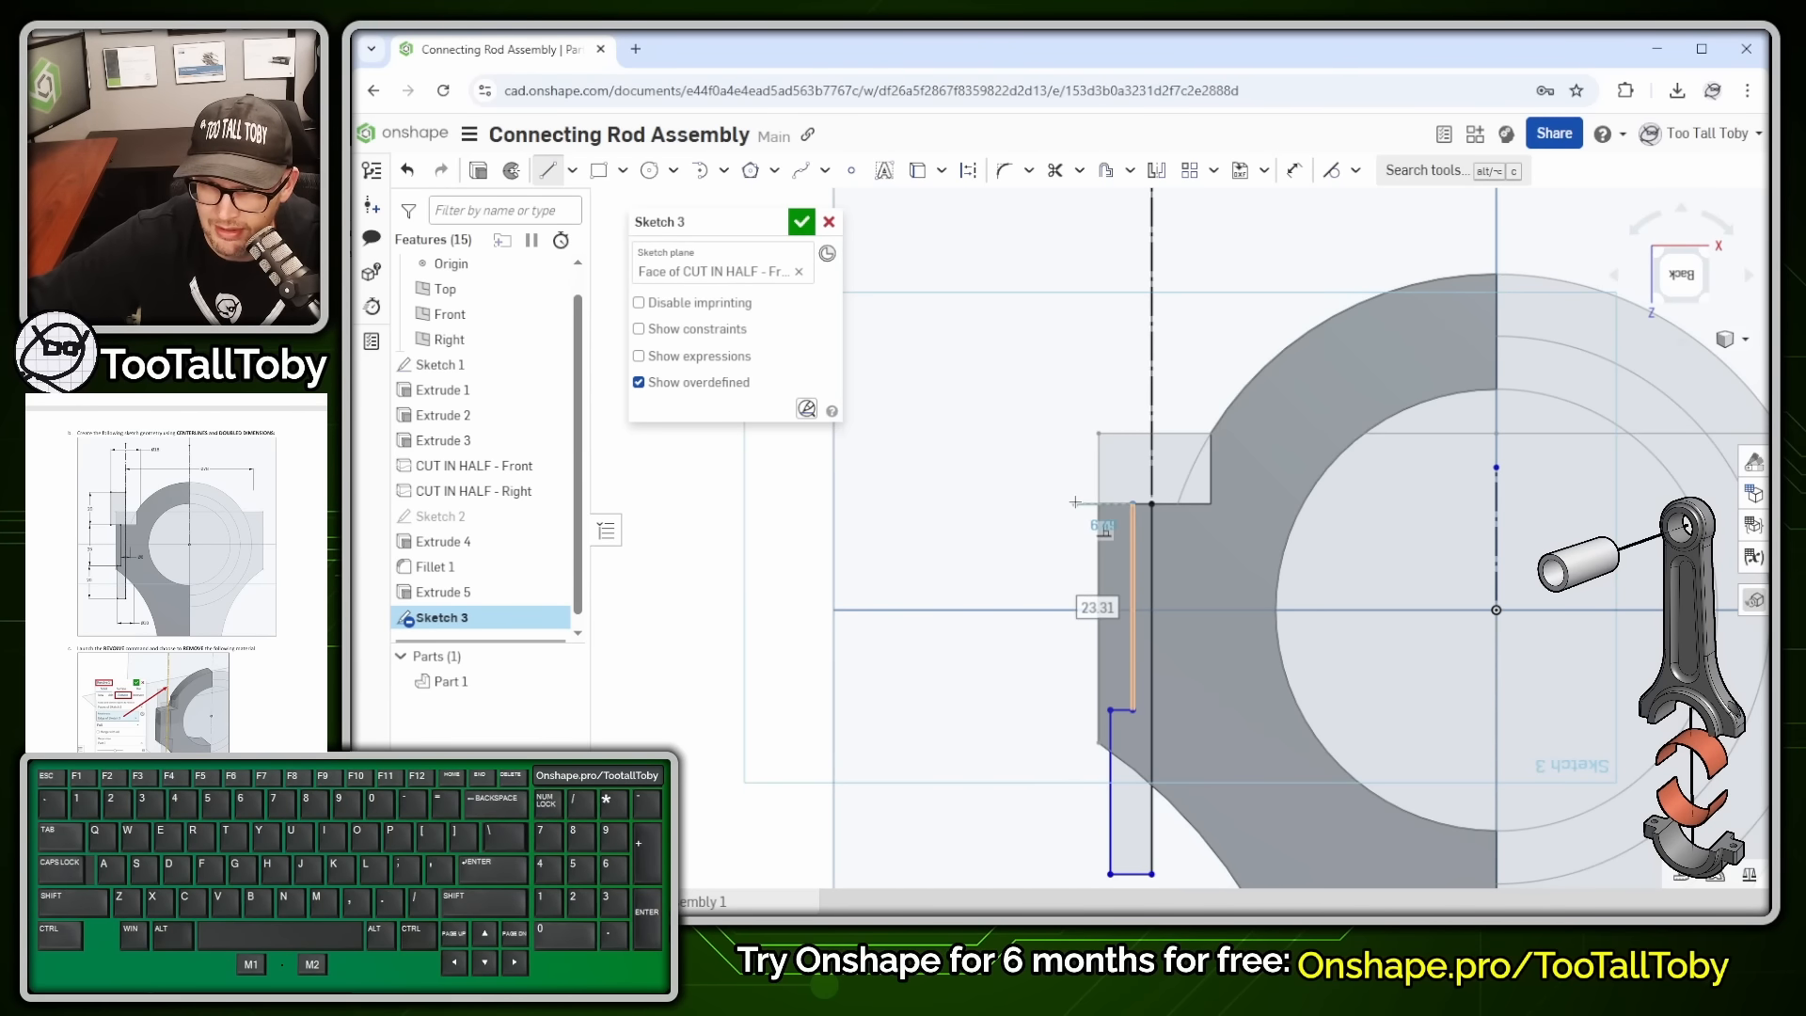
left_click(1075, 504)
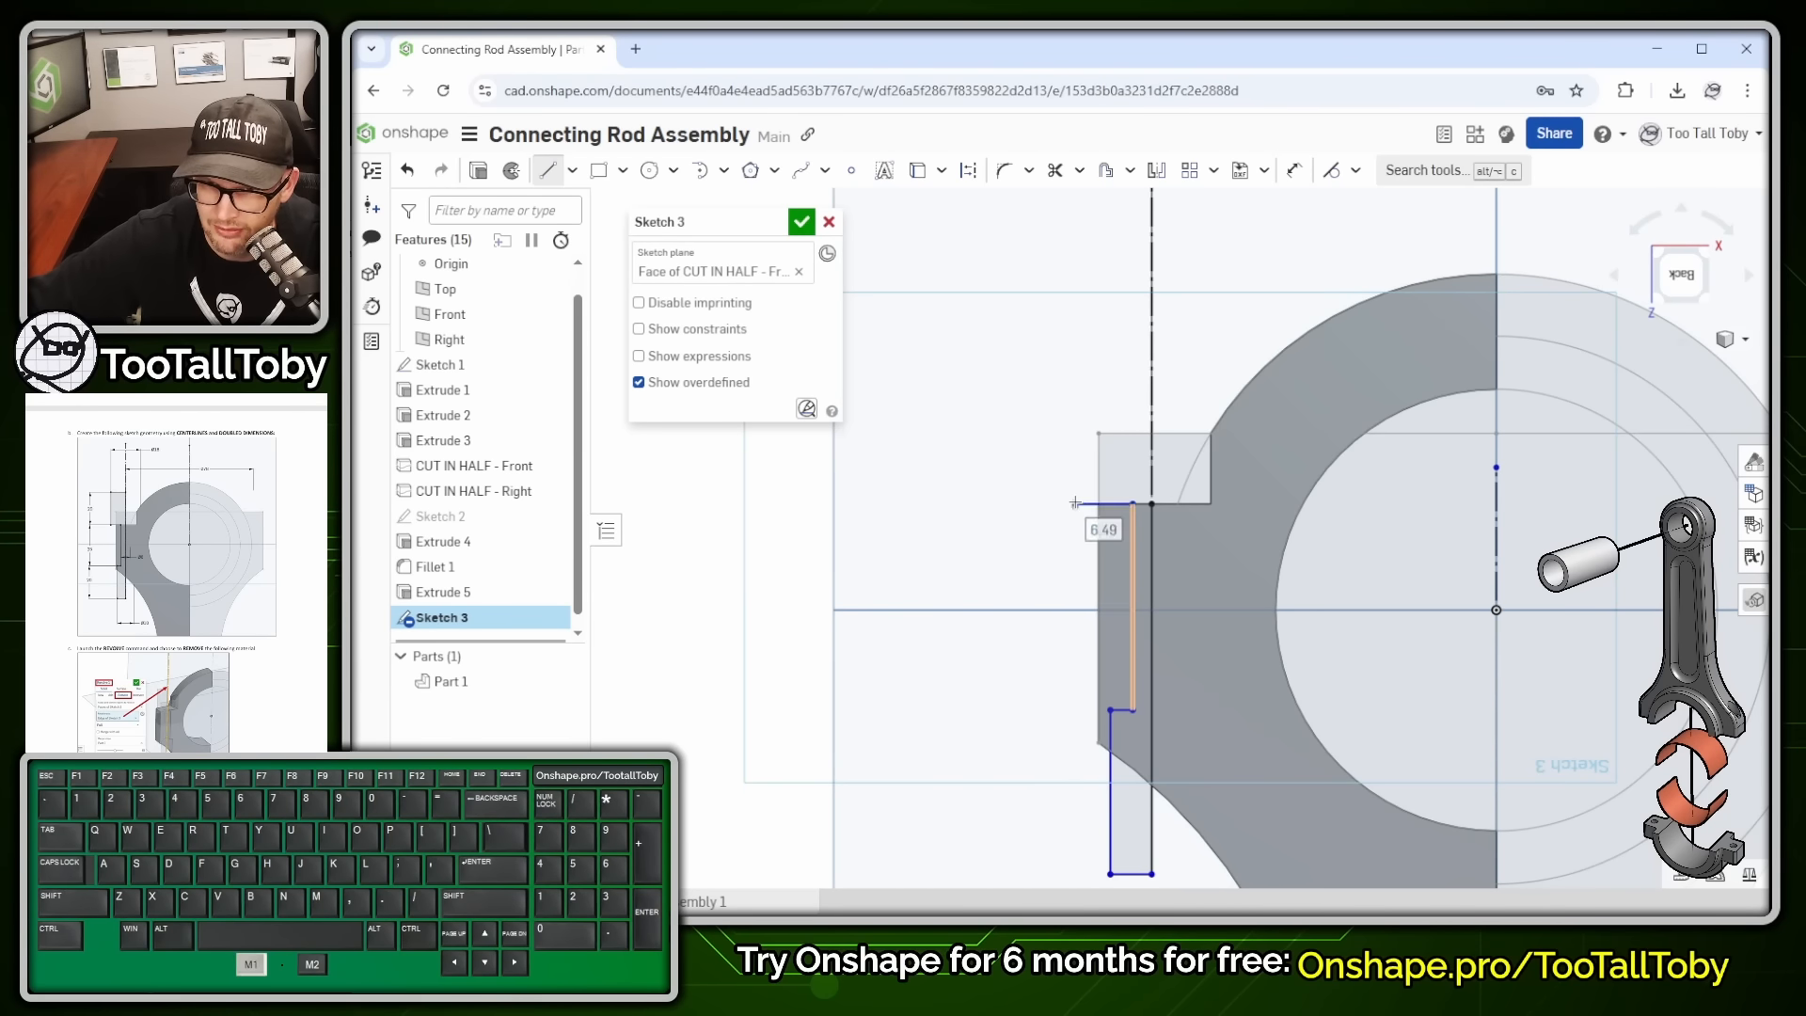
left_click(1075, 288)
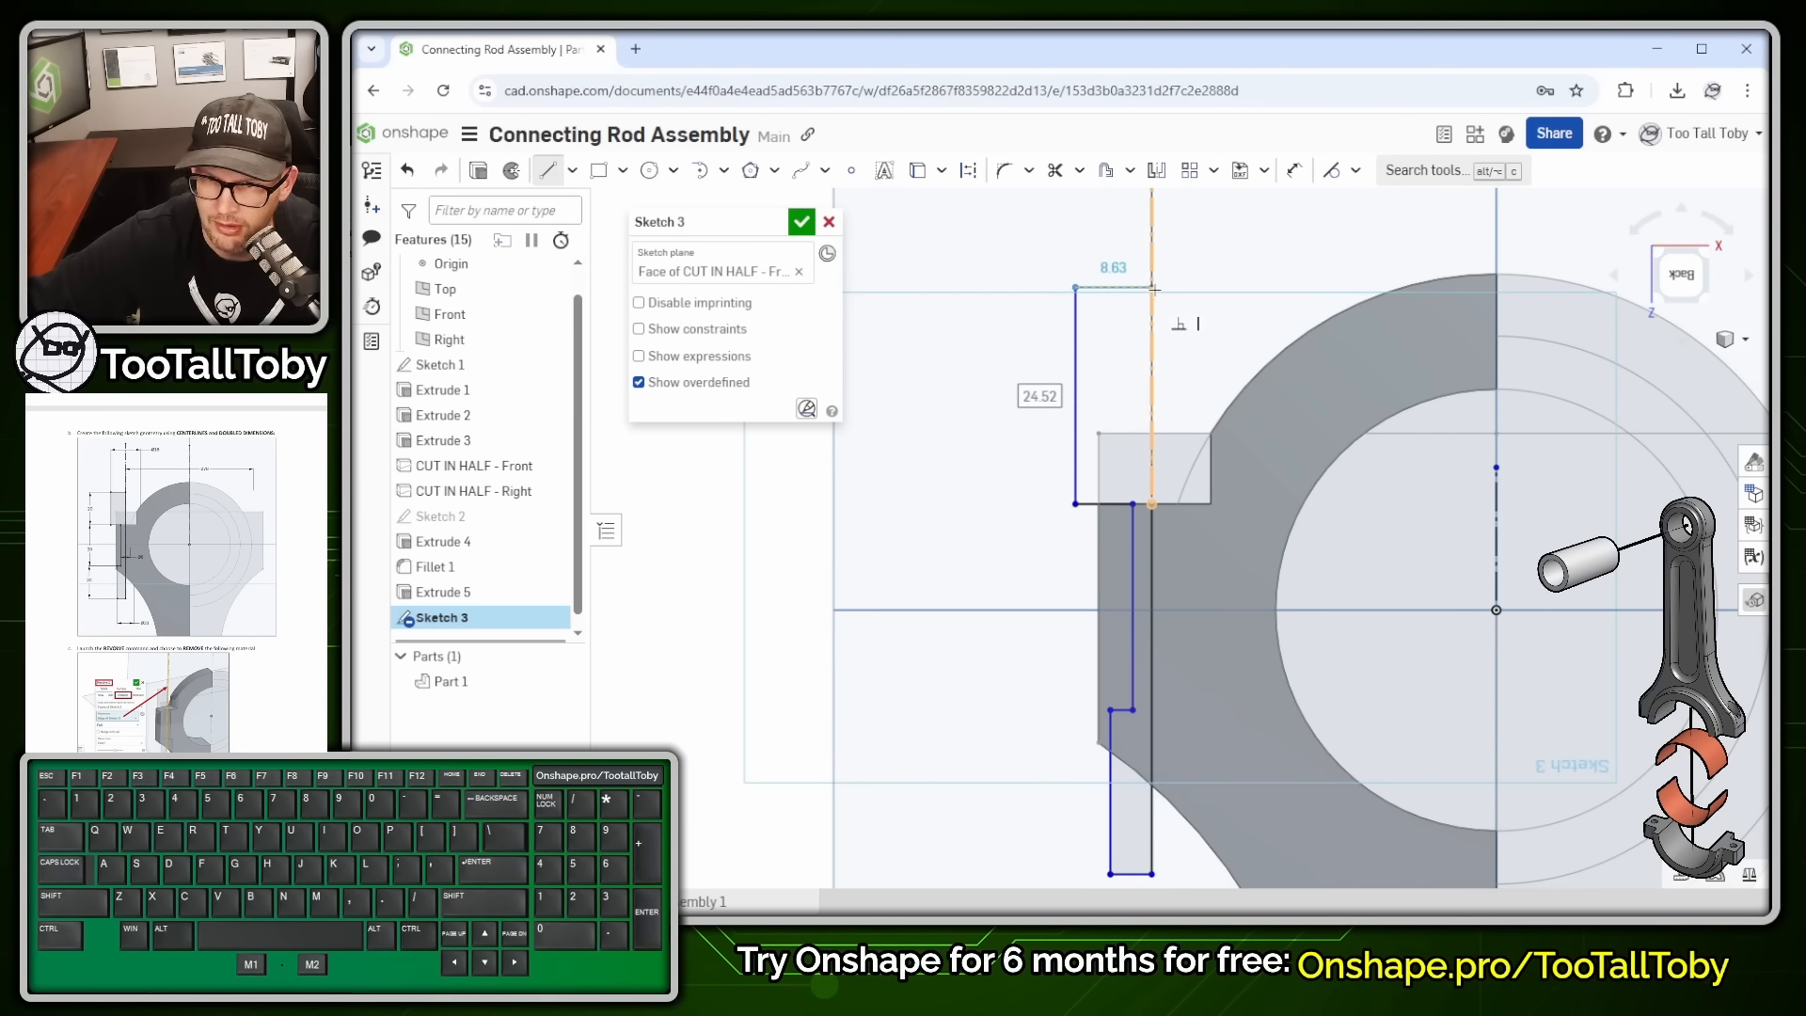
left_click(1154, 288)
left_click(1151, 503)
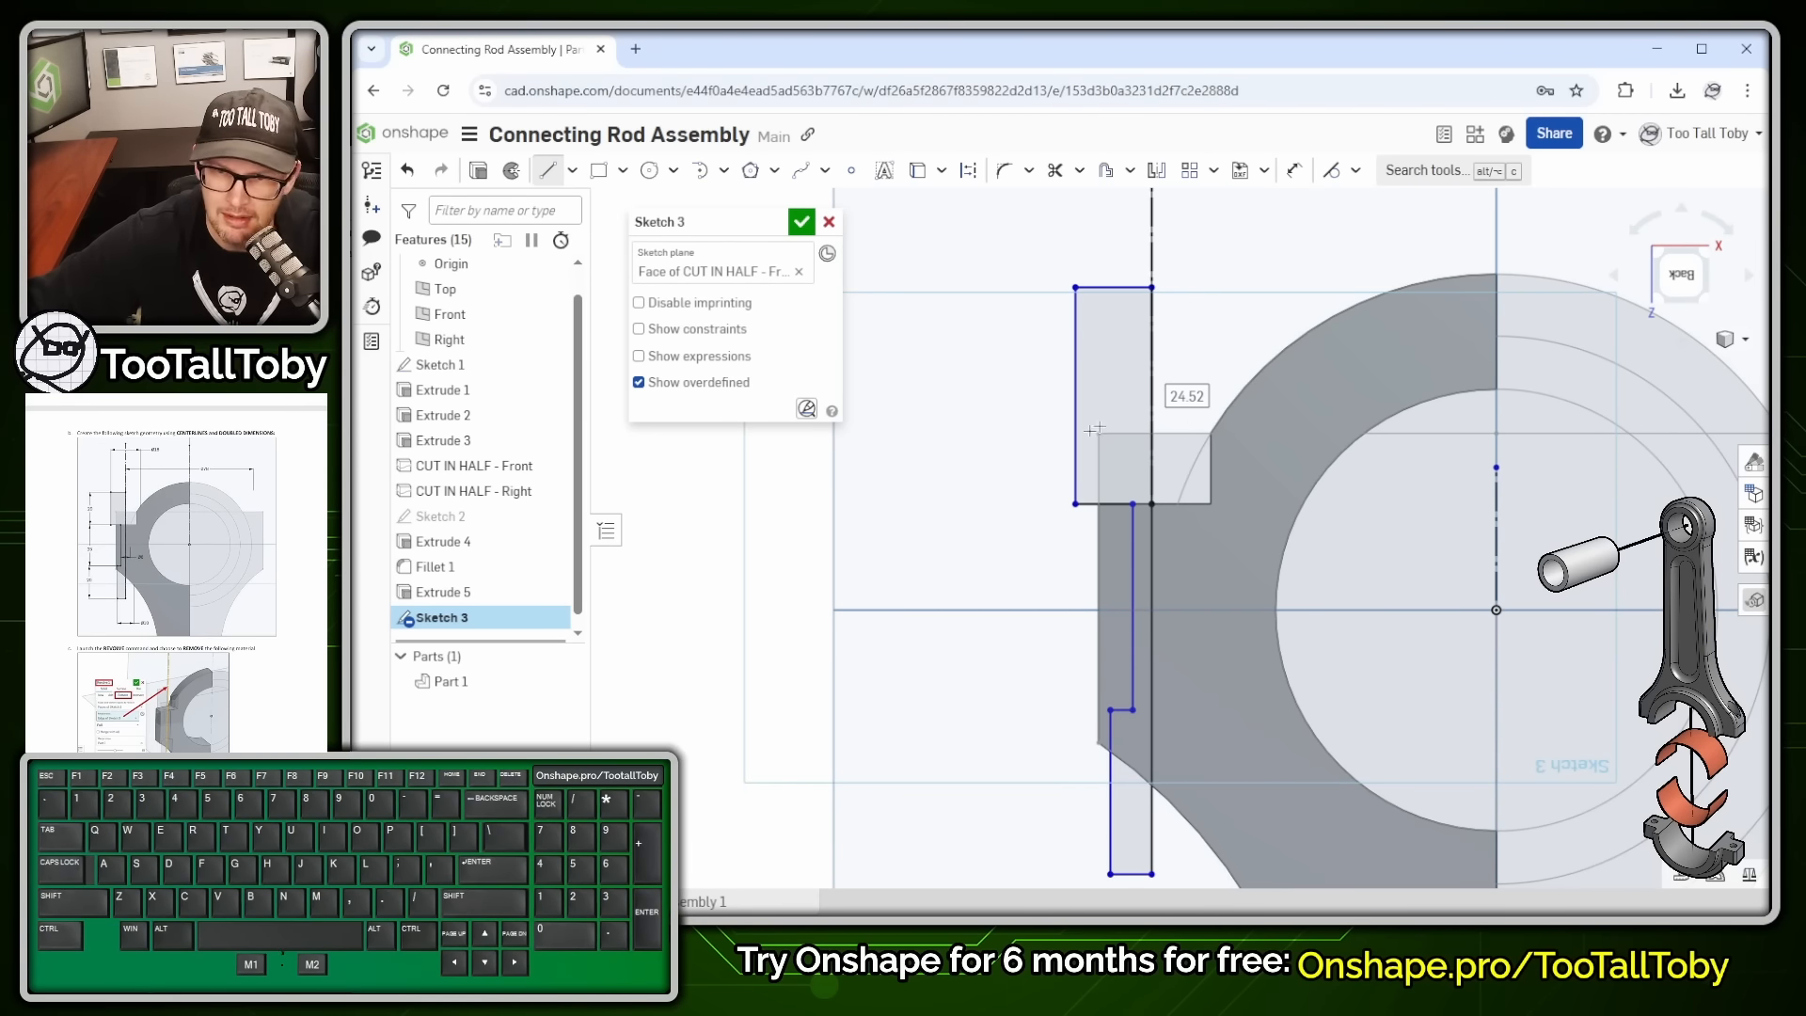
key("Escape")
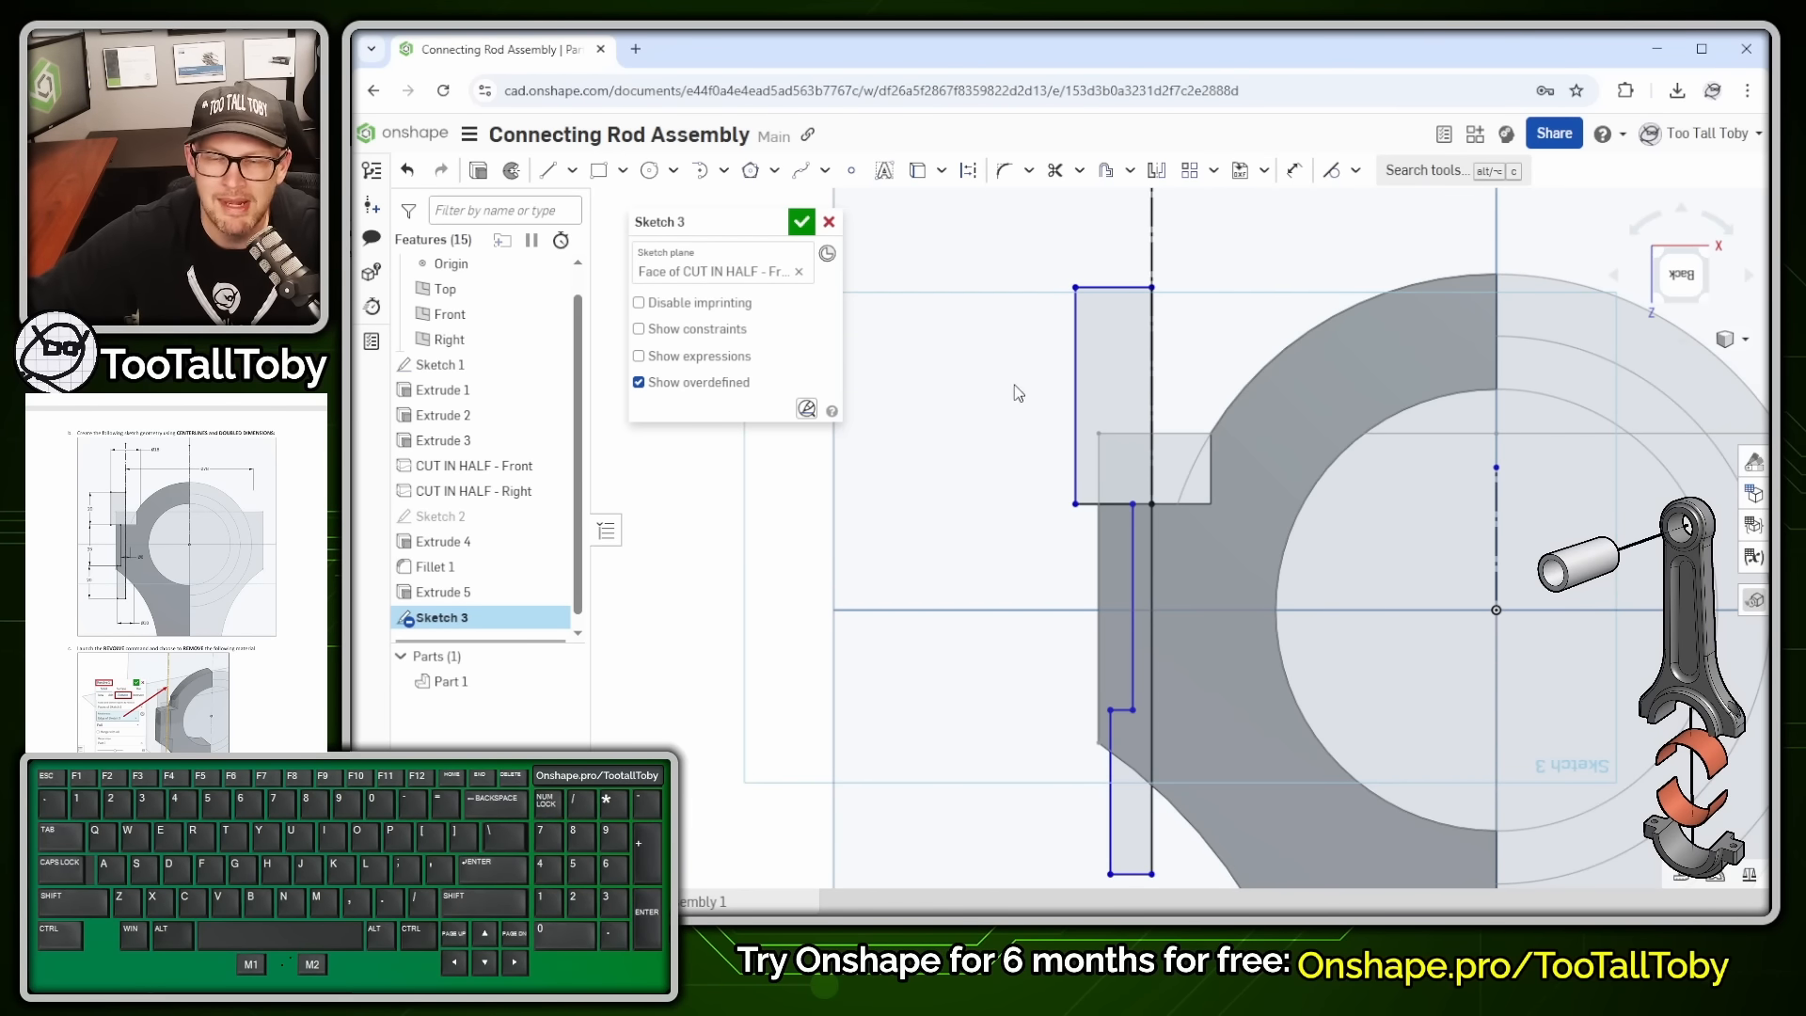
- Dimension the profile's vertical lines to the centreline as diameters 18, 6 and 10
key("s")
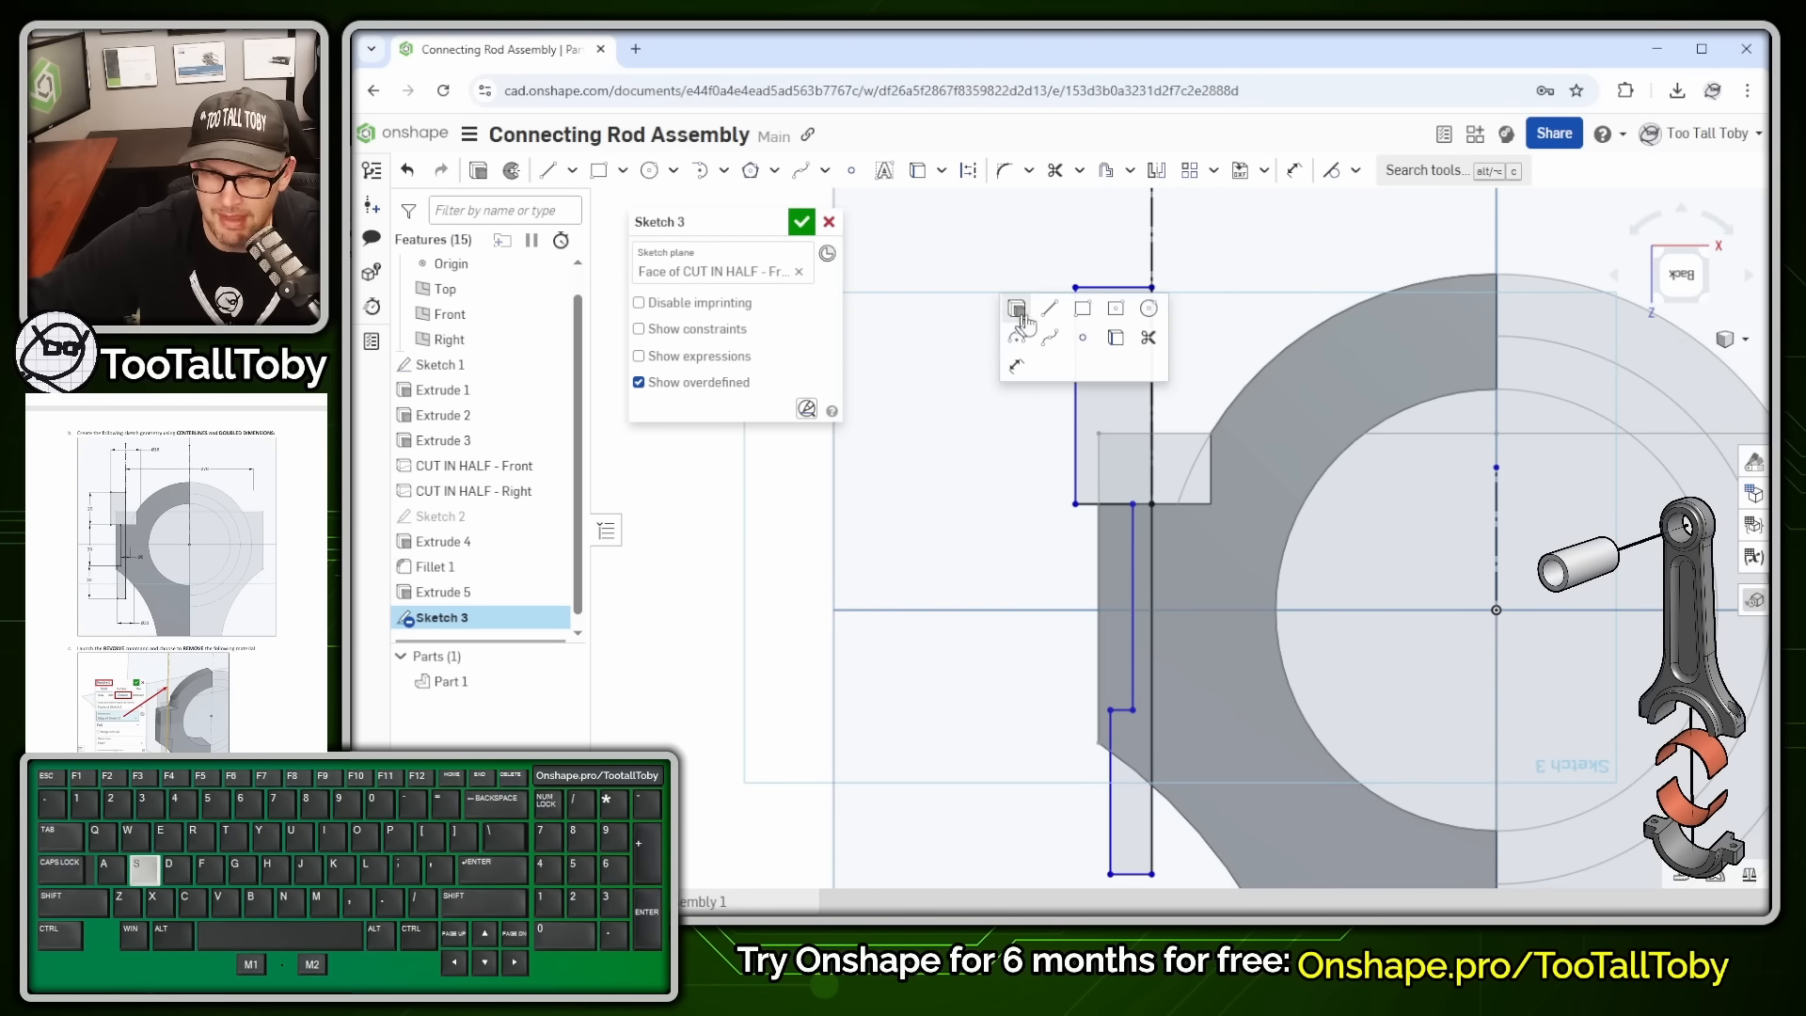
left_click(1018, 374)
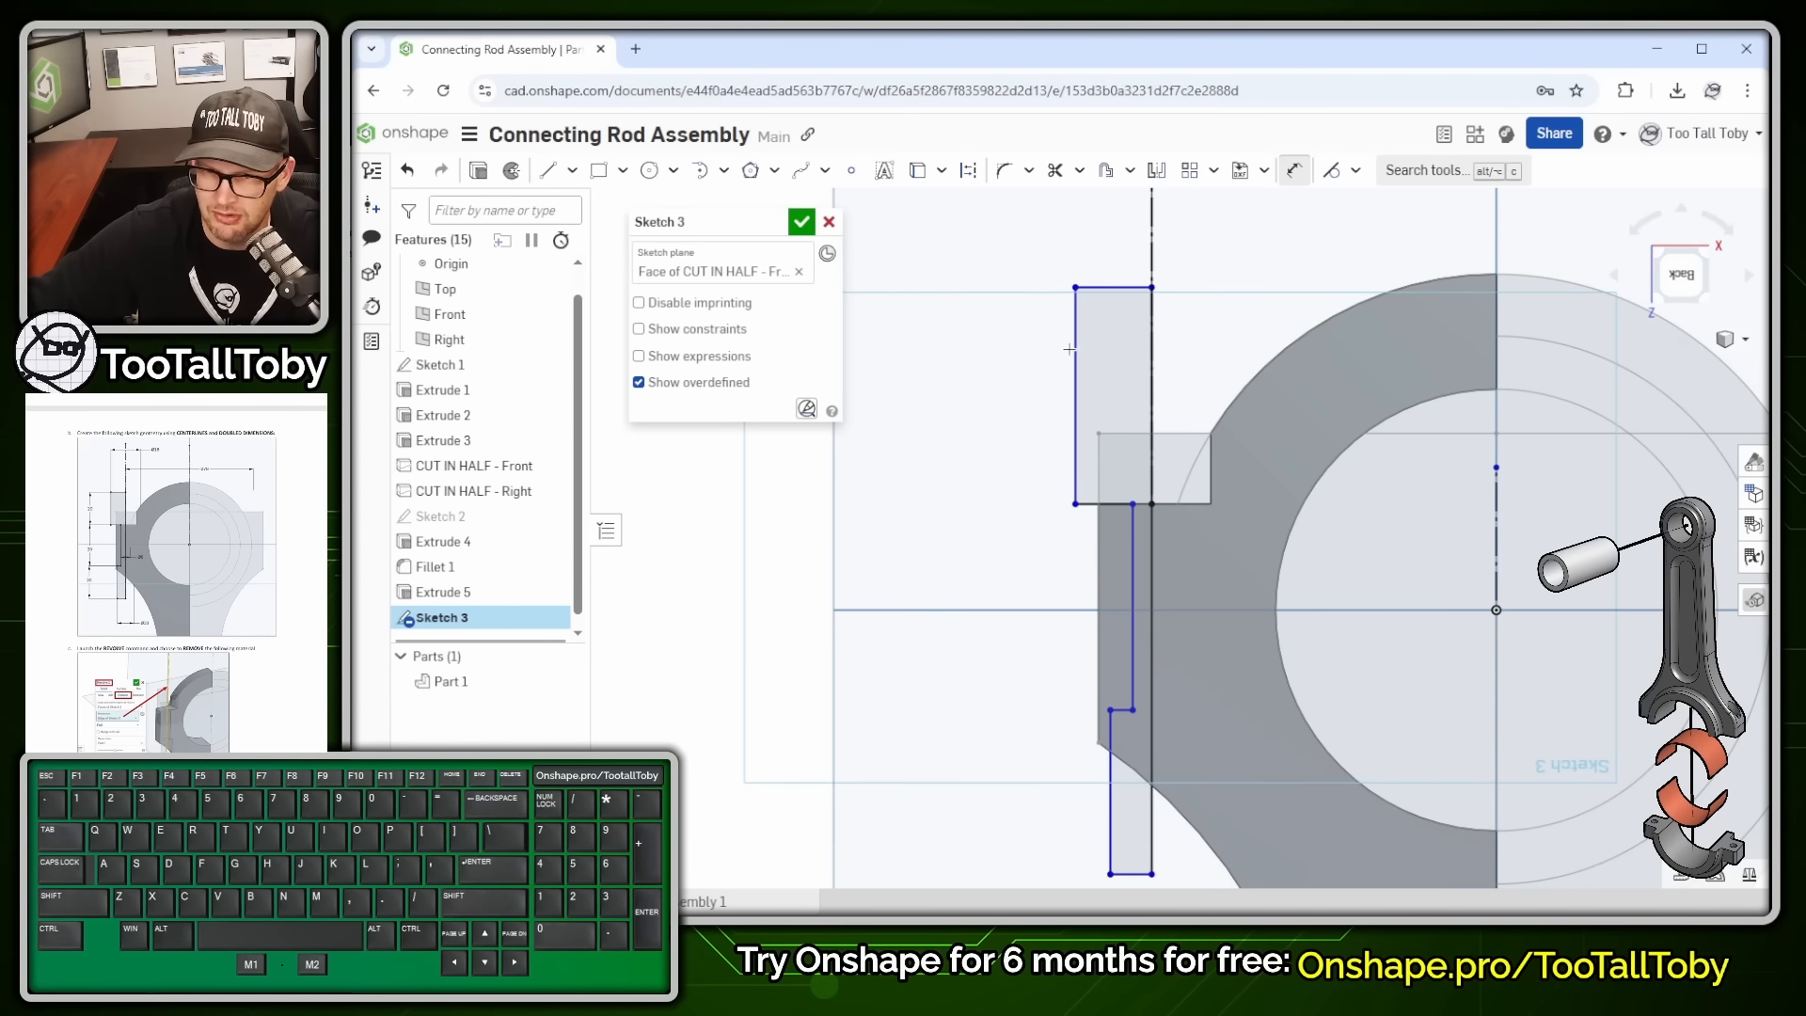
left_click(1074, 349)
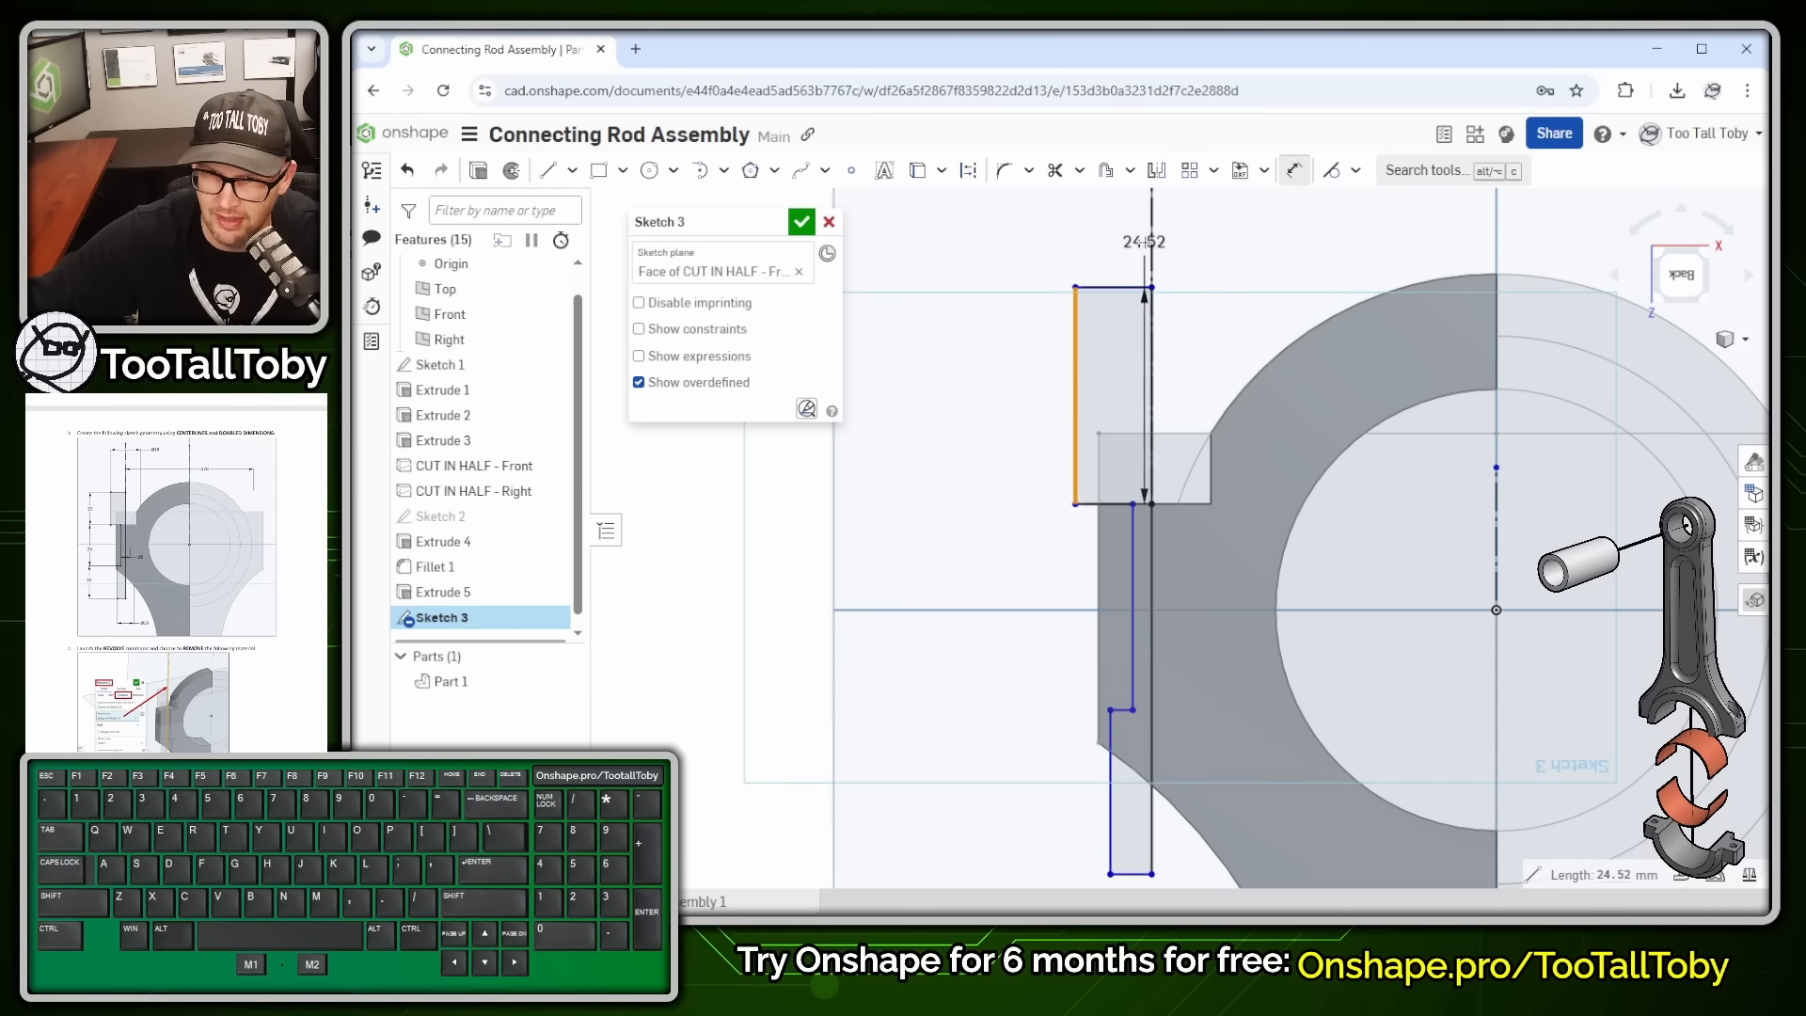
left_click(1151, 247)
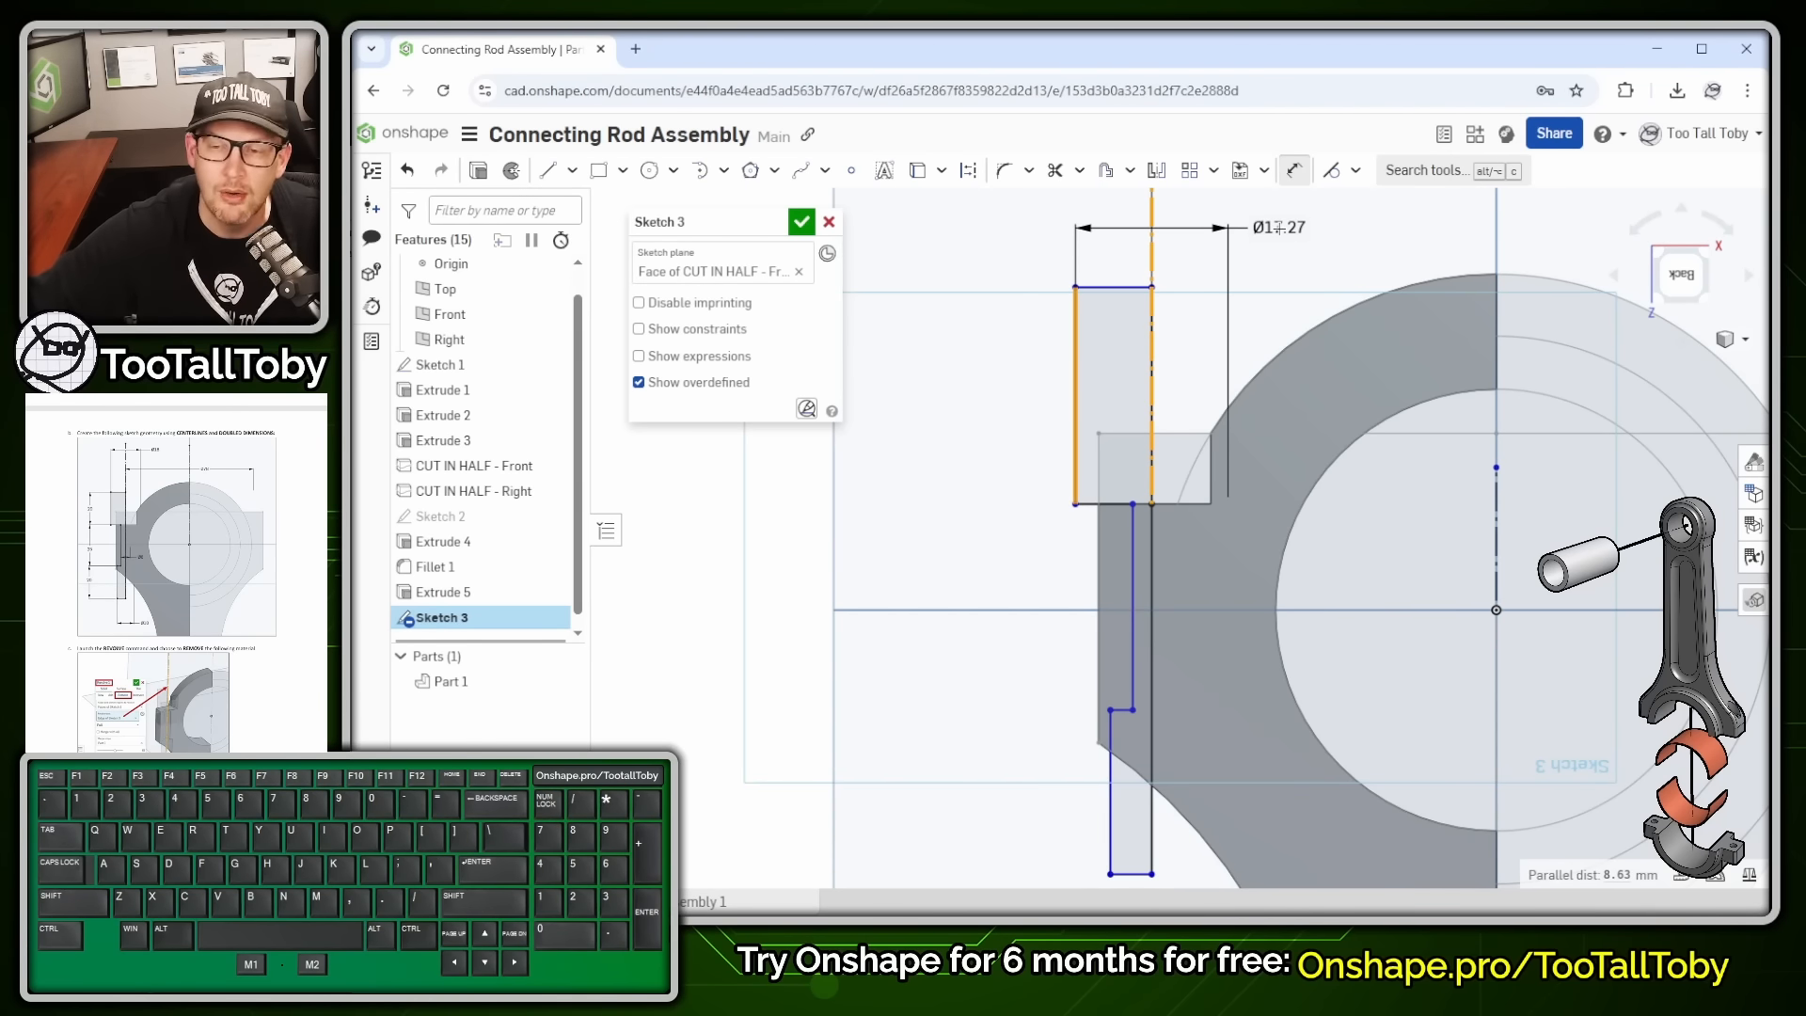
left_click(1277, 226)
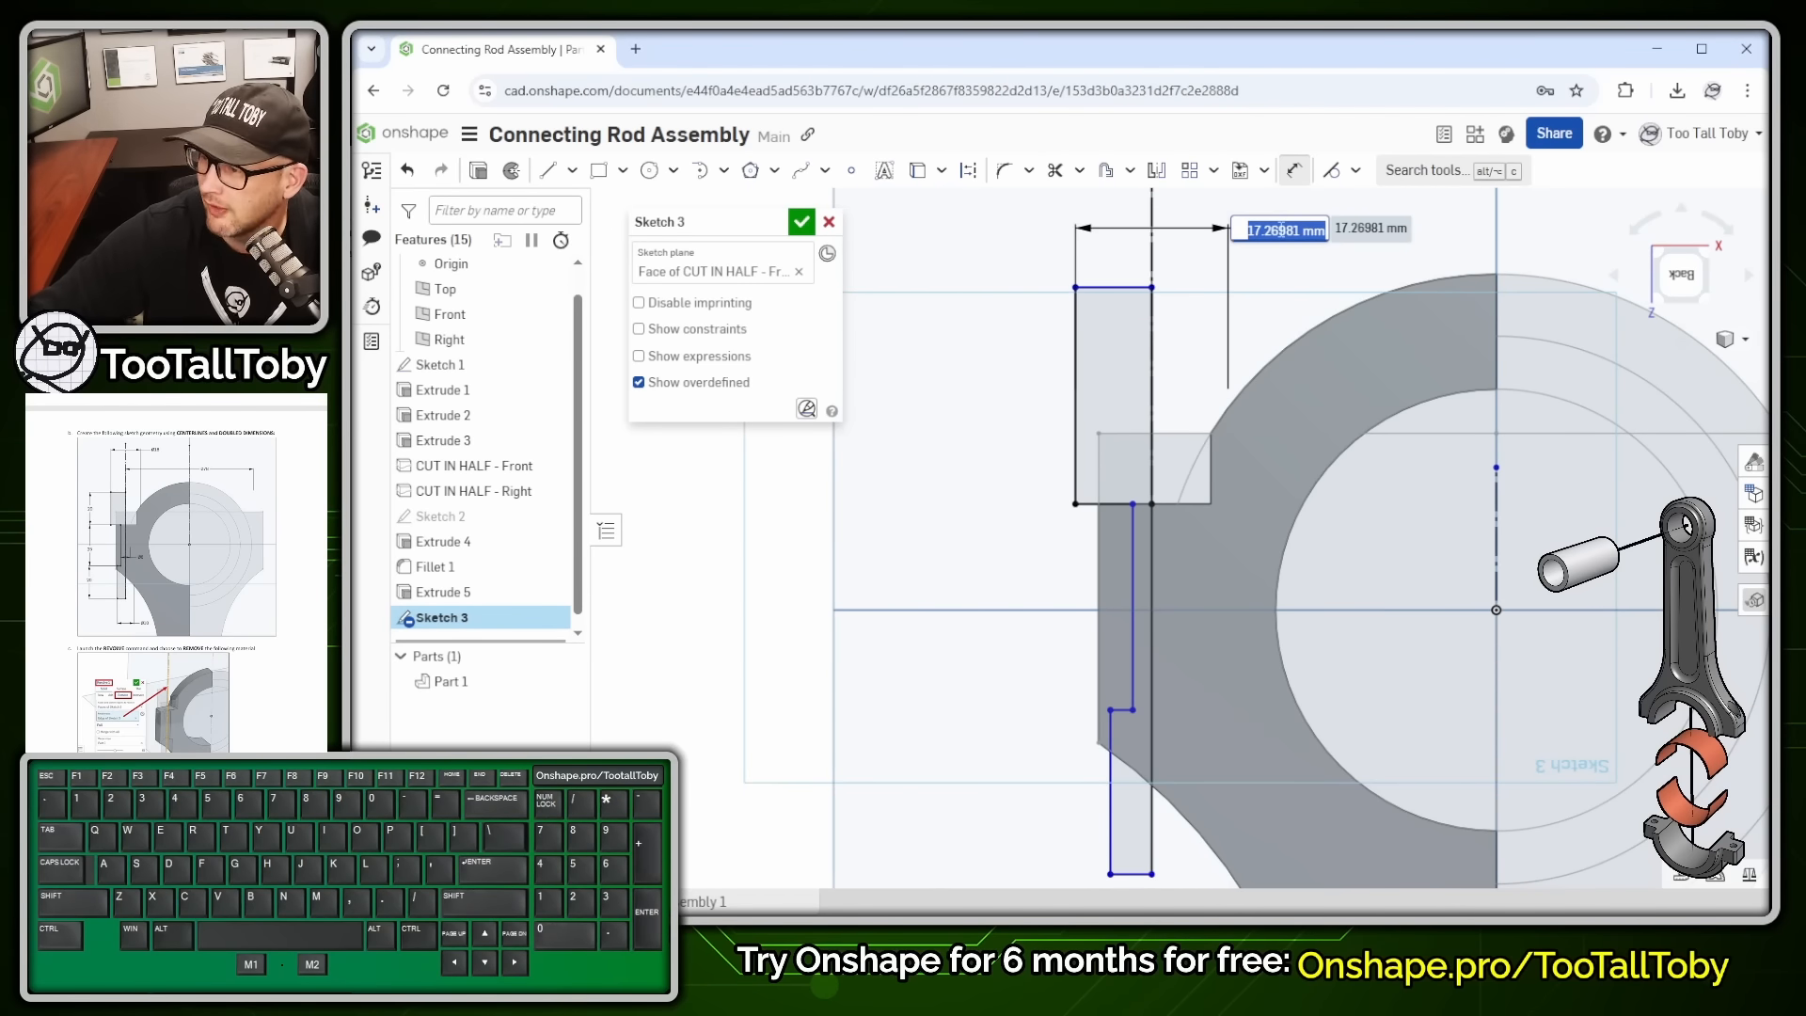
type("18")
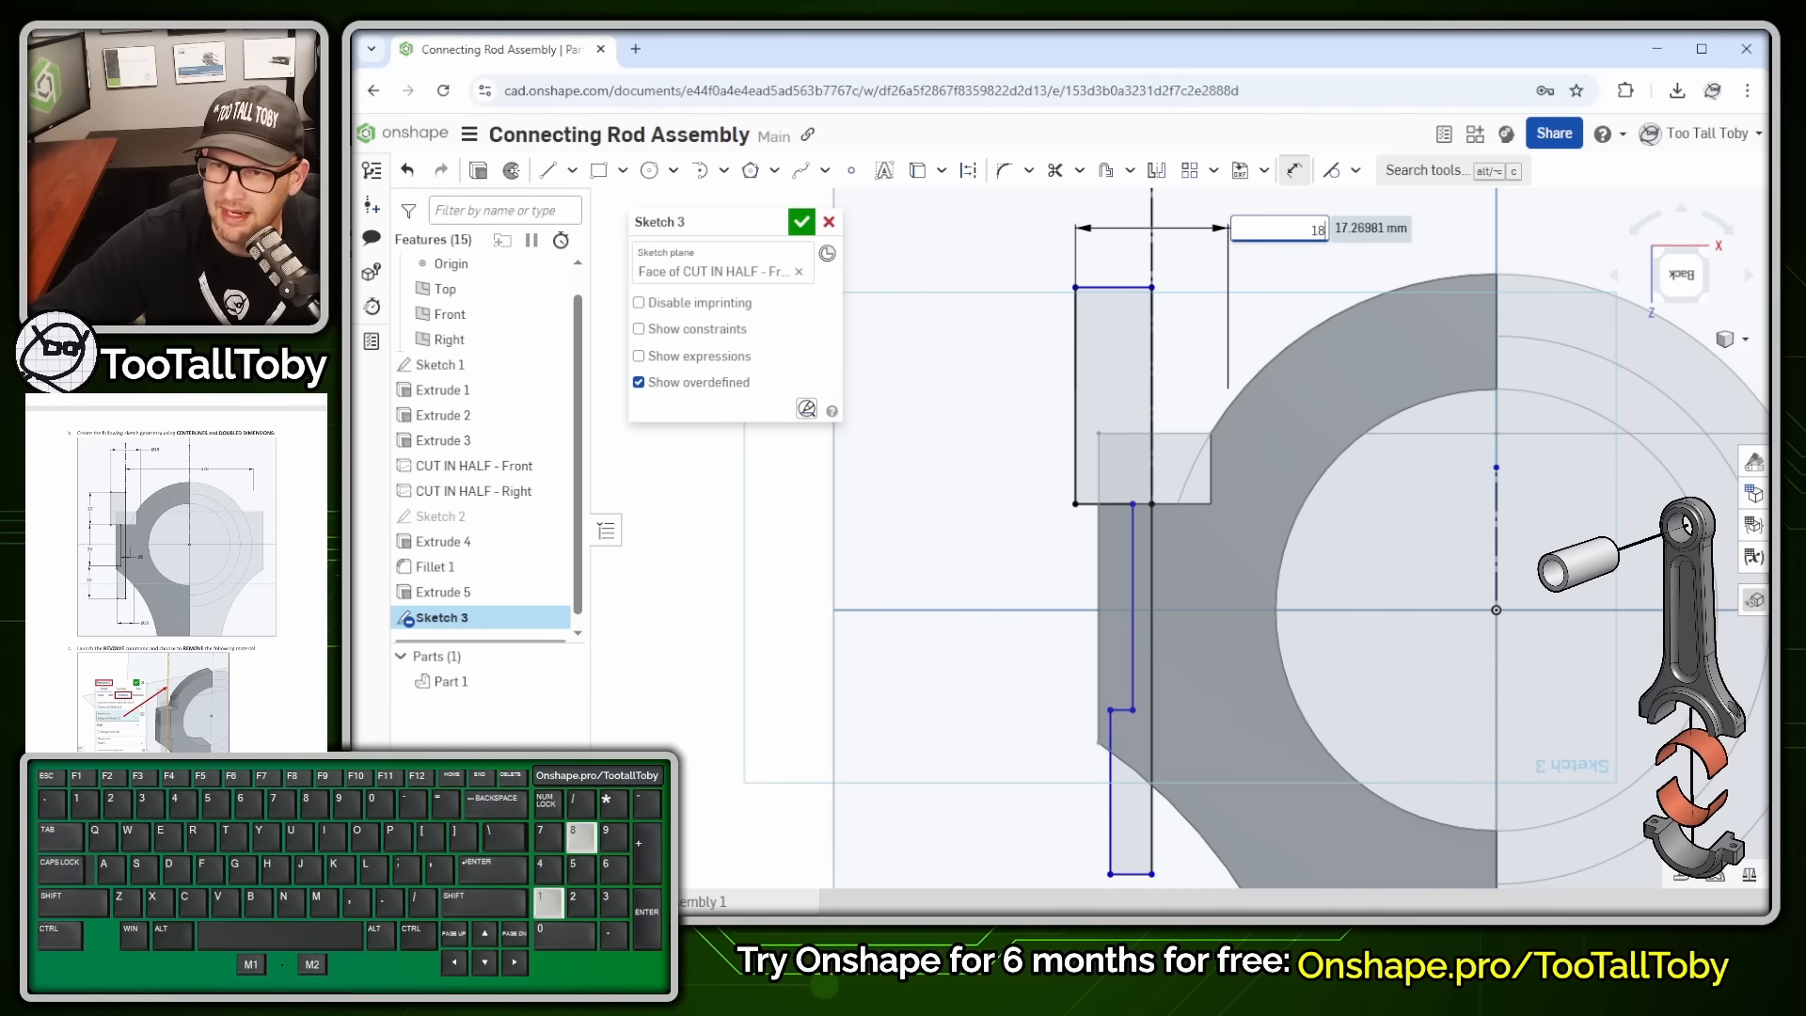
key("Return")
left_click(1133, 616)
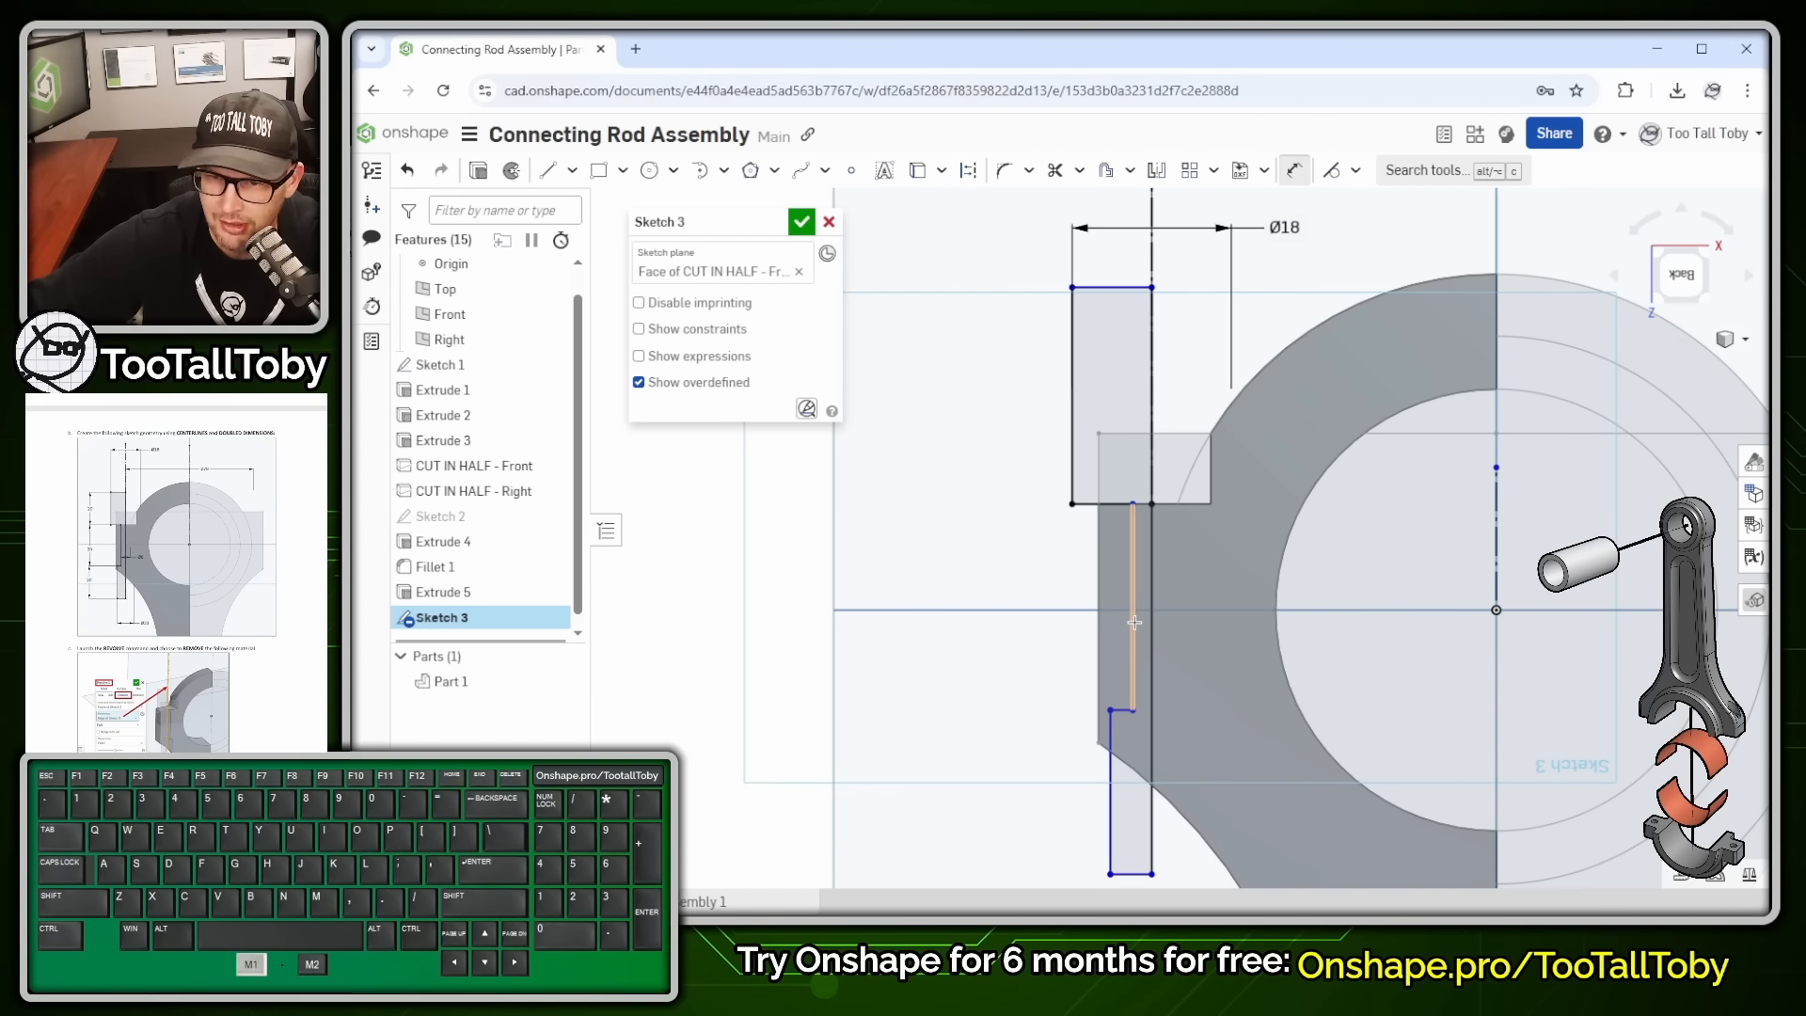
left_click(1152, 246)
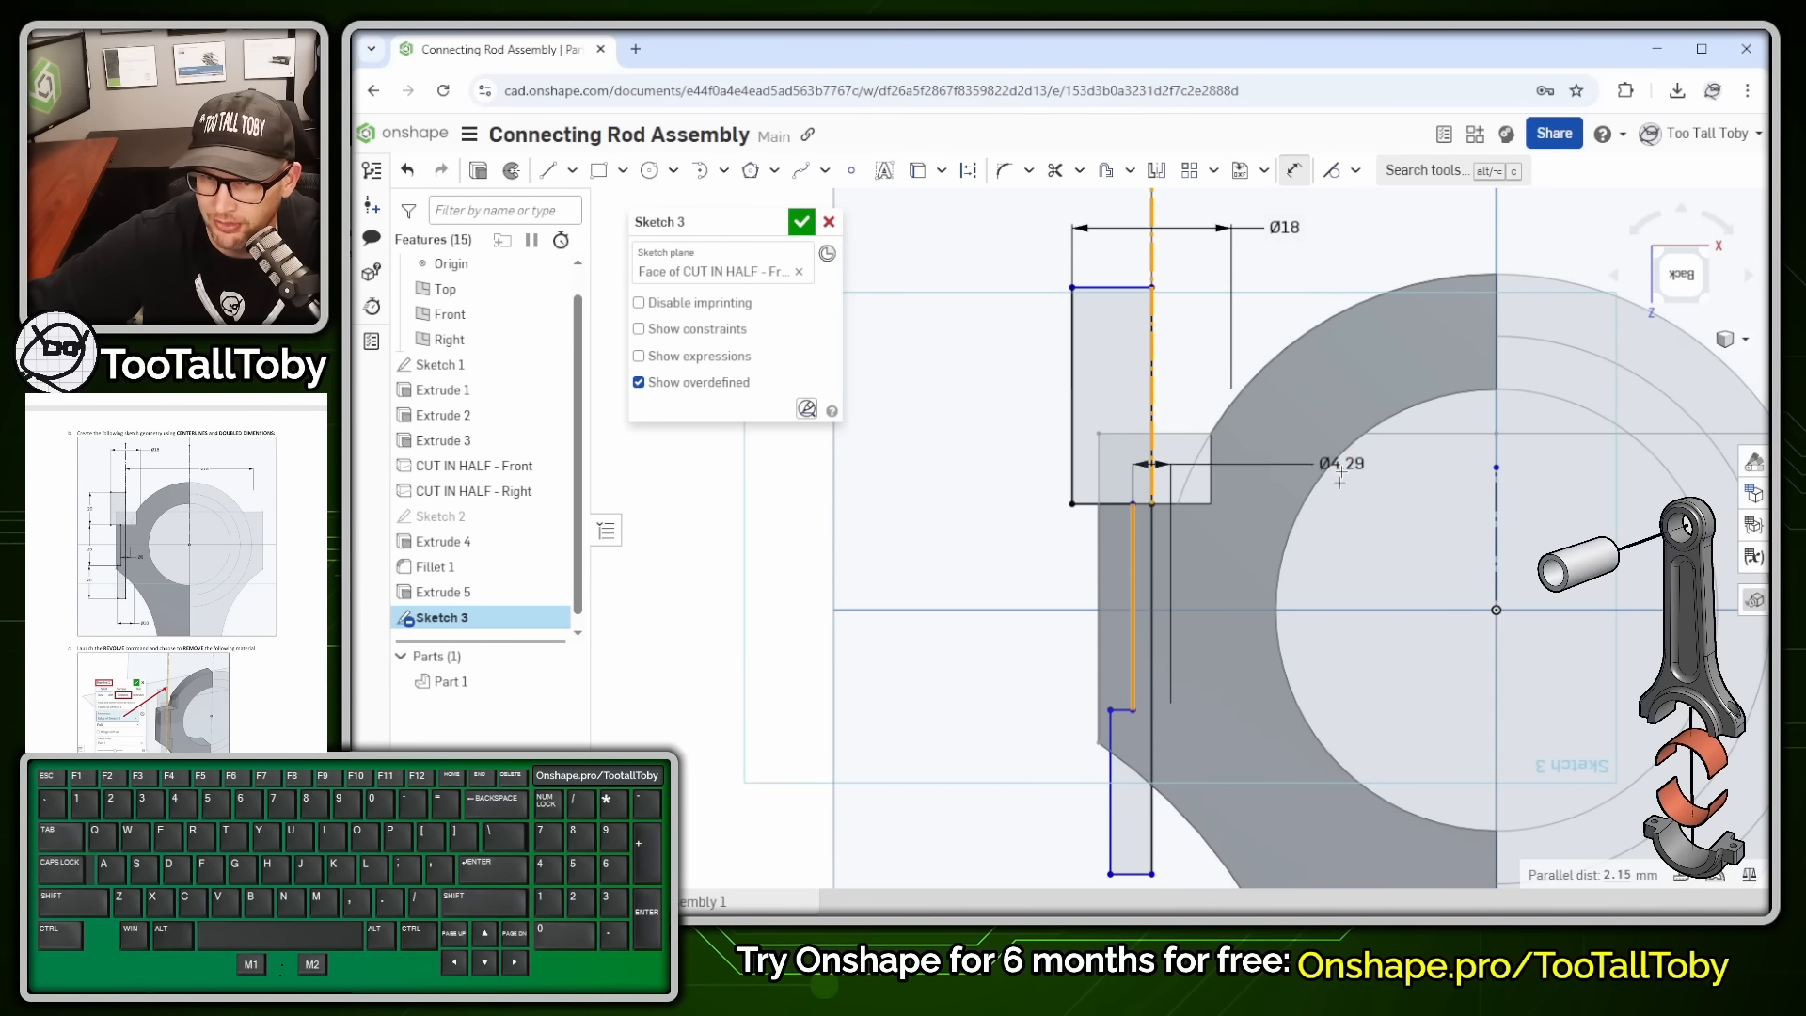
left_click(1371, 555)
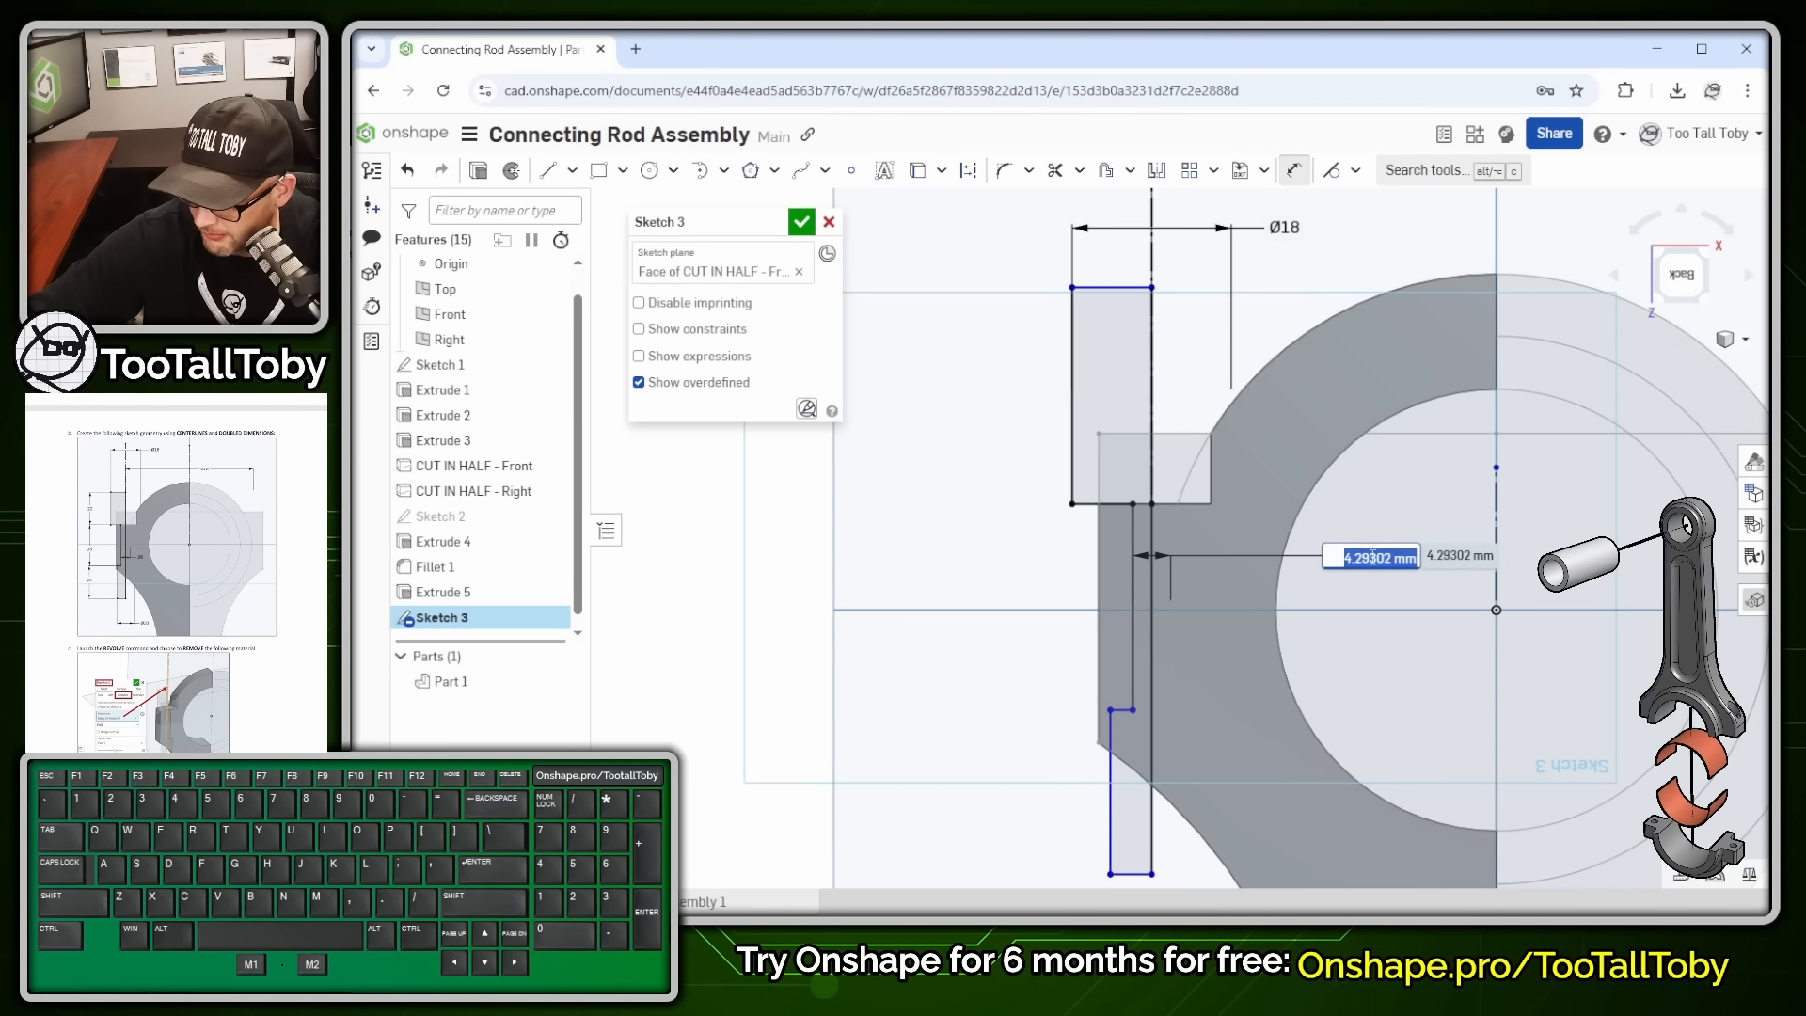
type("6")
key("Return")
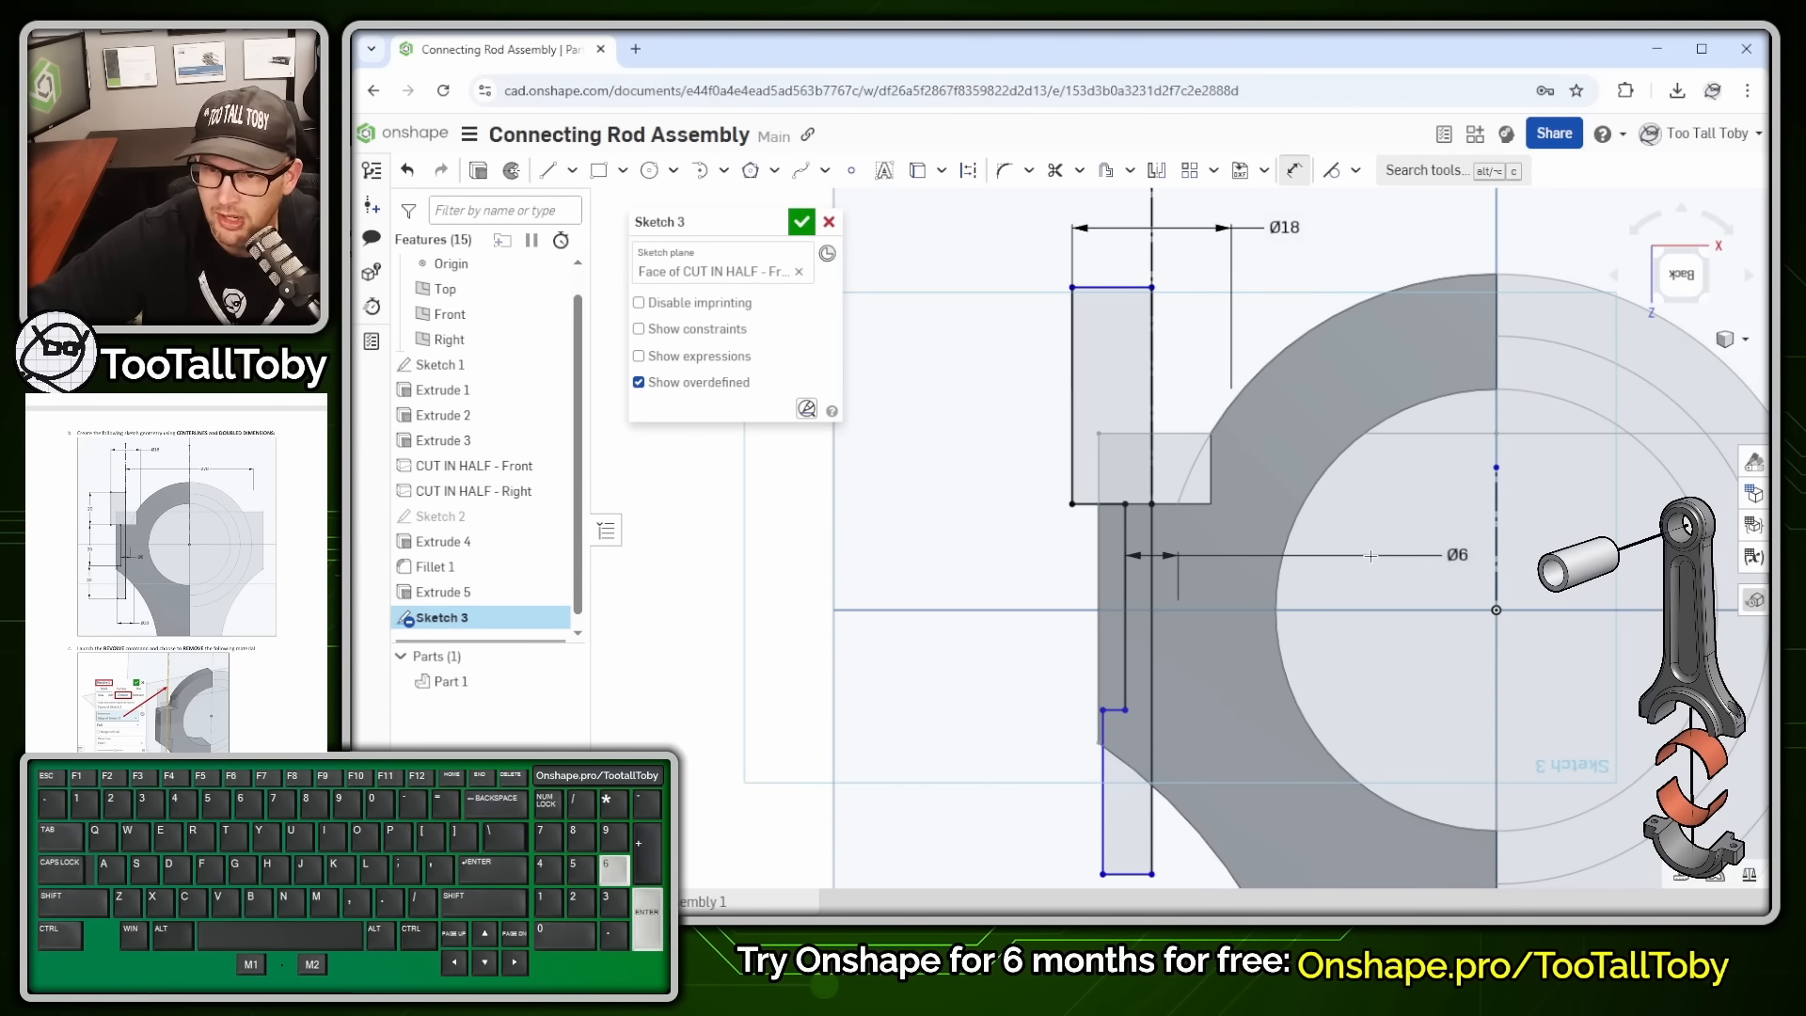
left_click(1103, 840)
left_click(1151, 252)
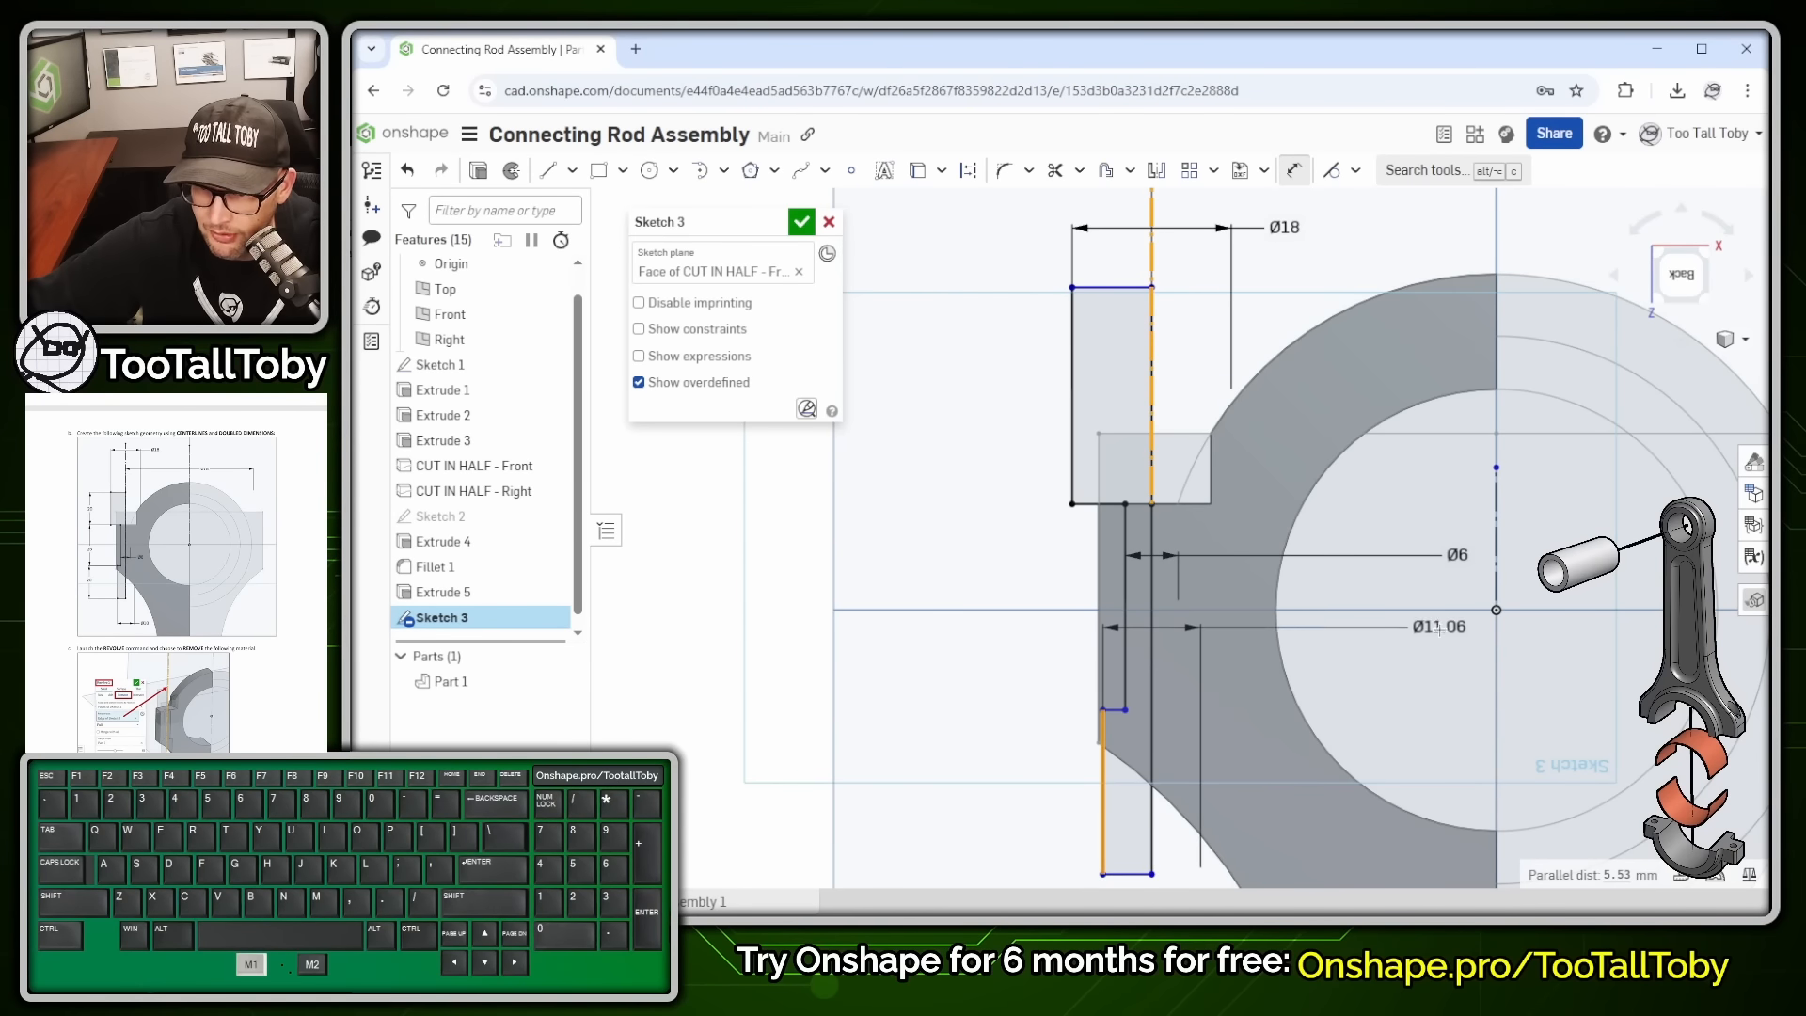
left_click(1432, 693)
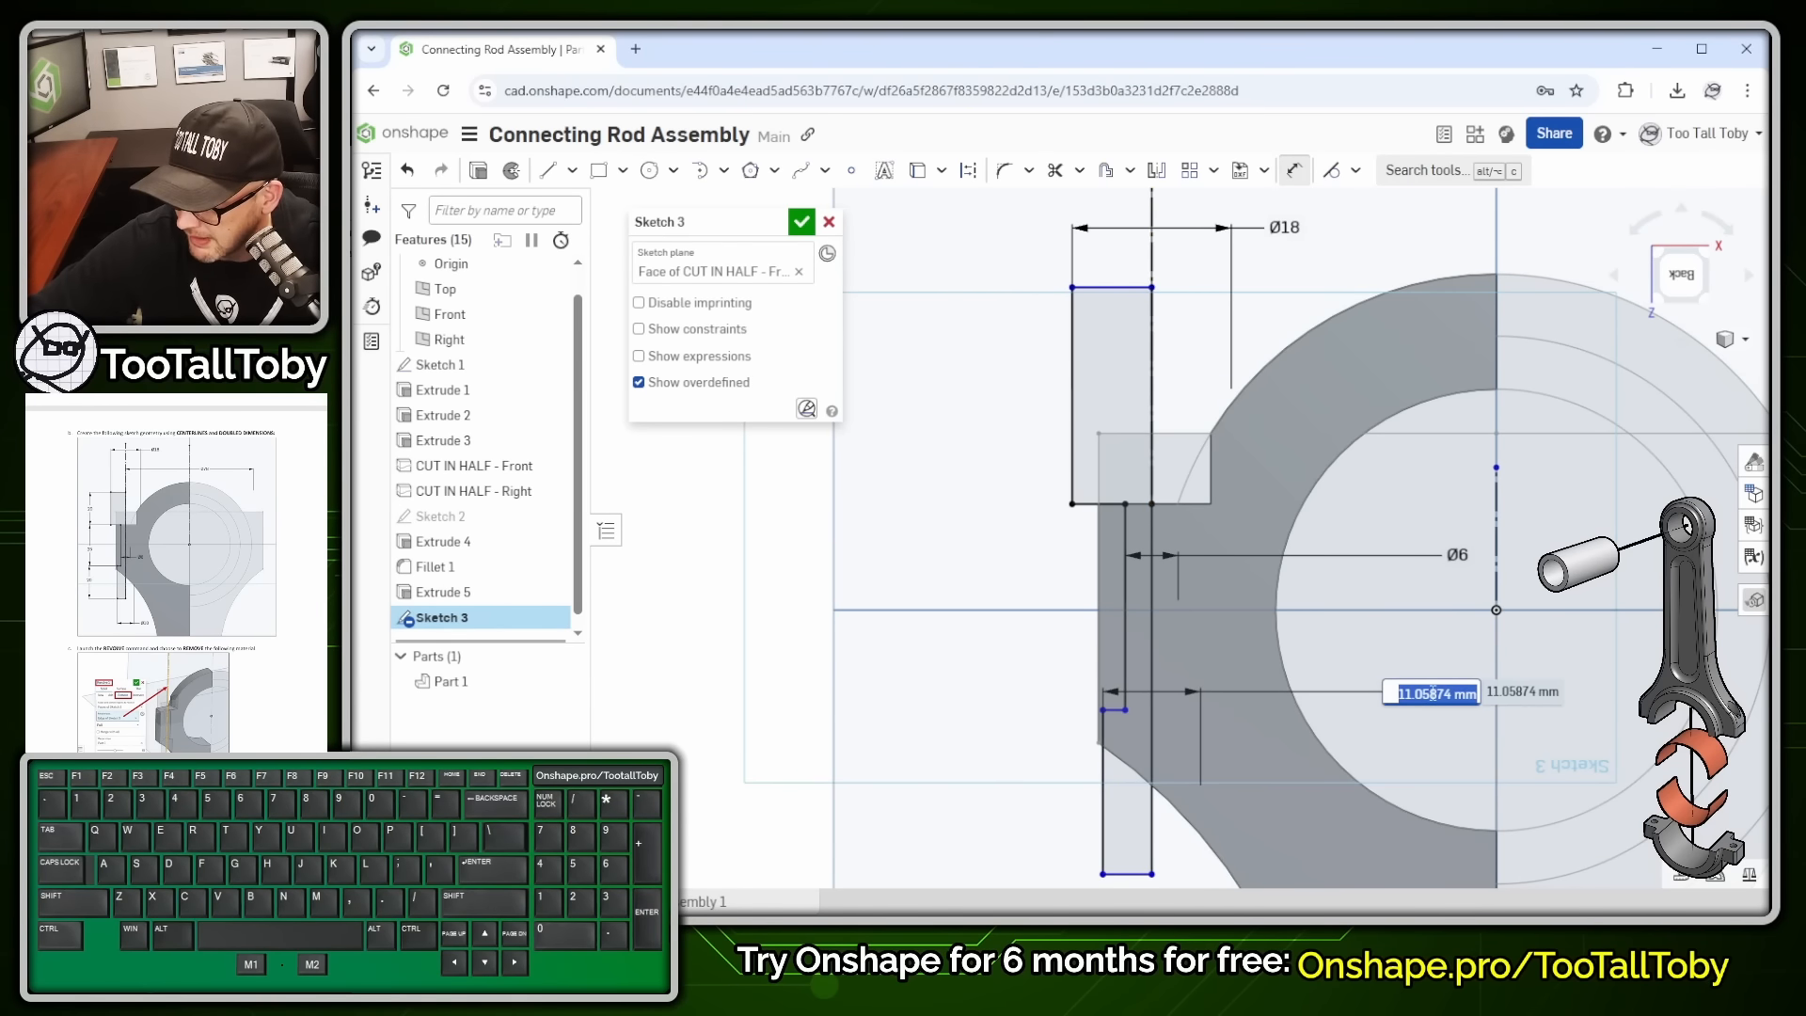
type("10")
key("Return")
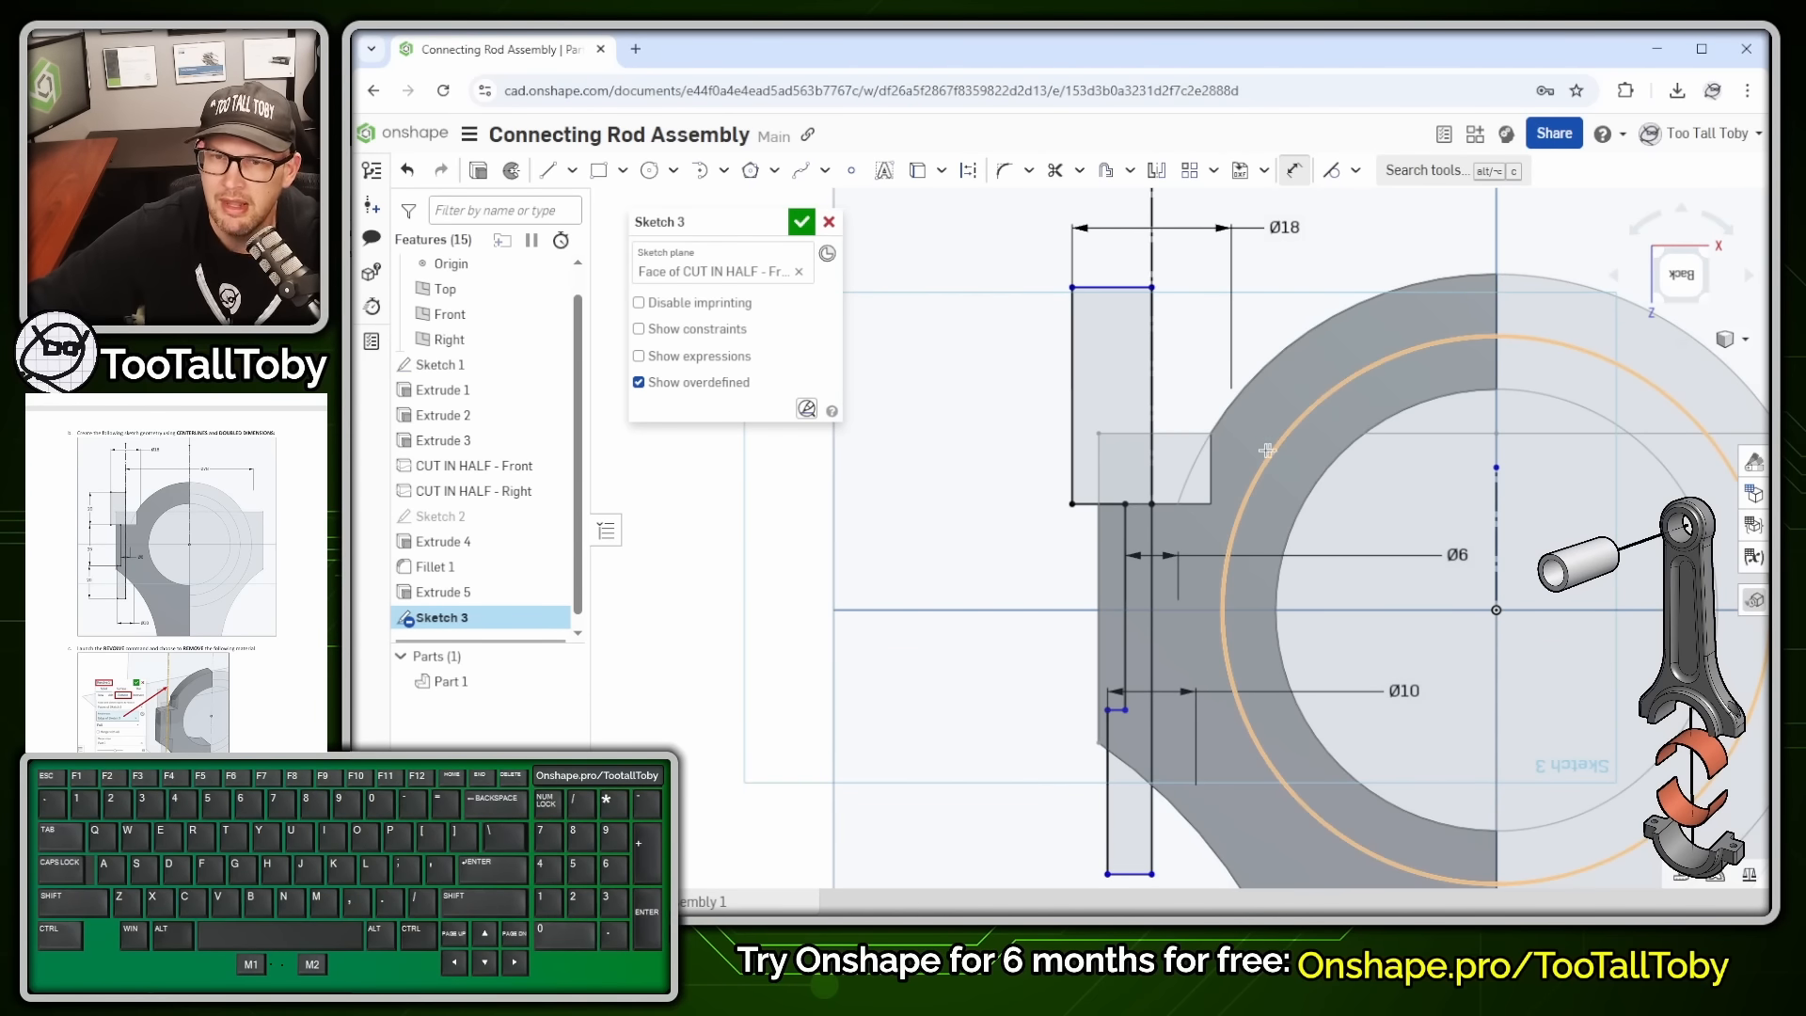
- Add vertical length dimensions of 20 (upper), 20 (lower) and 25 (middle)
scroll(1108, 481, "down", 1)
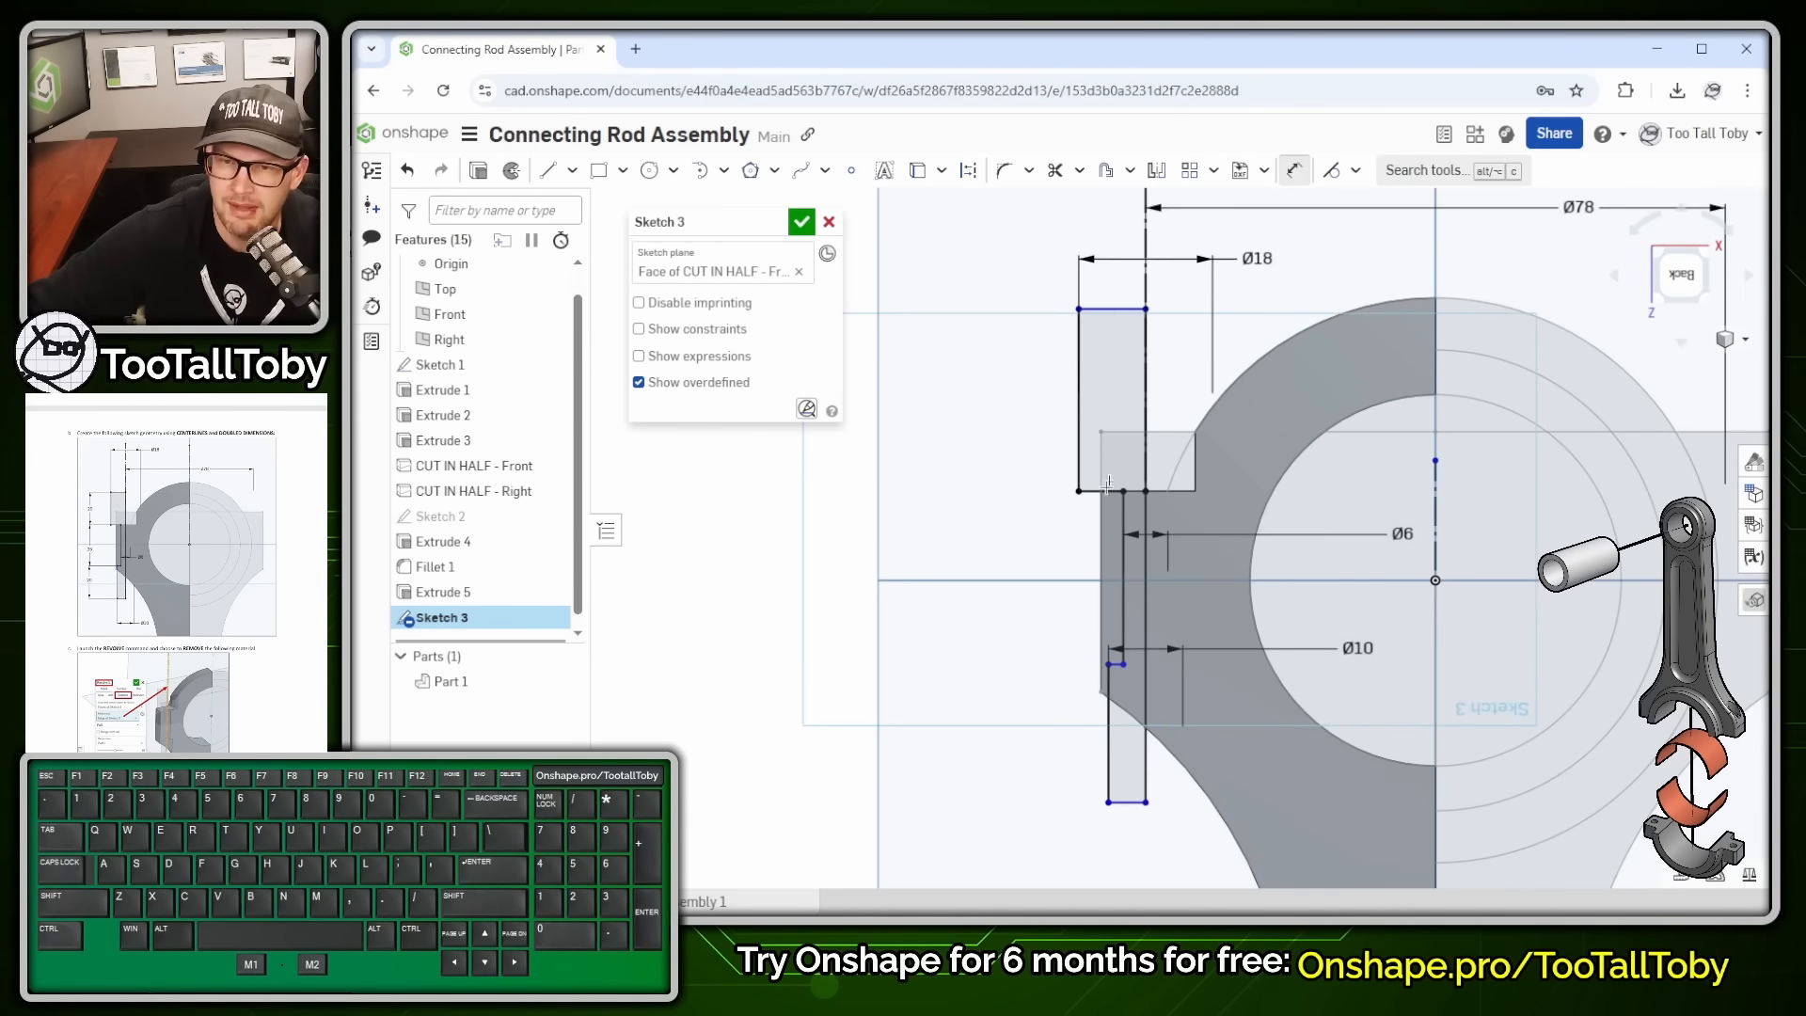
left_click(1079, 427)
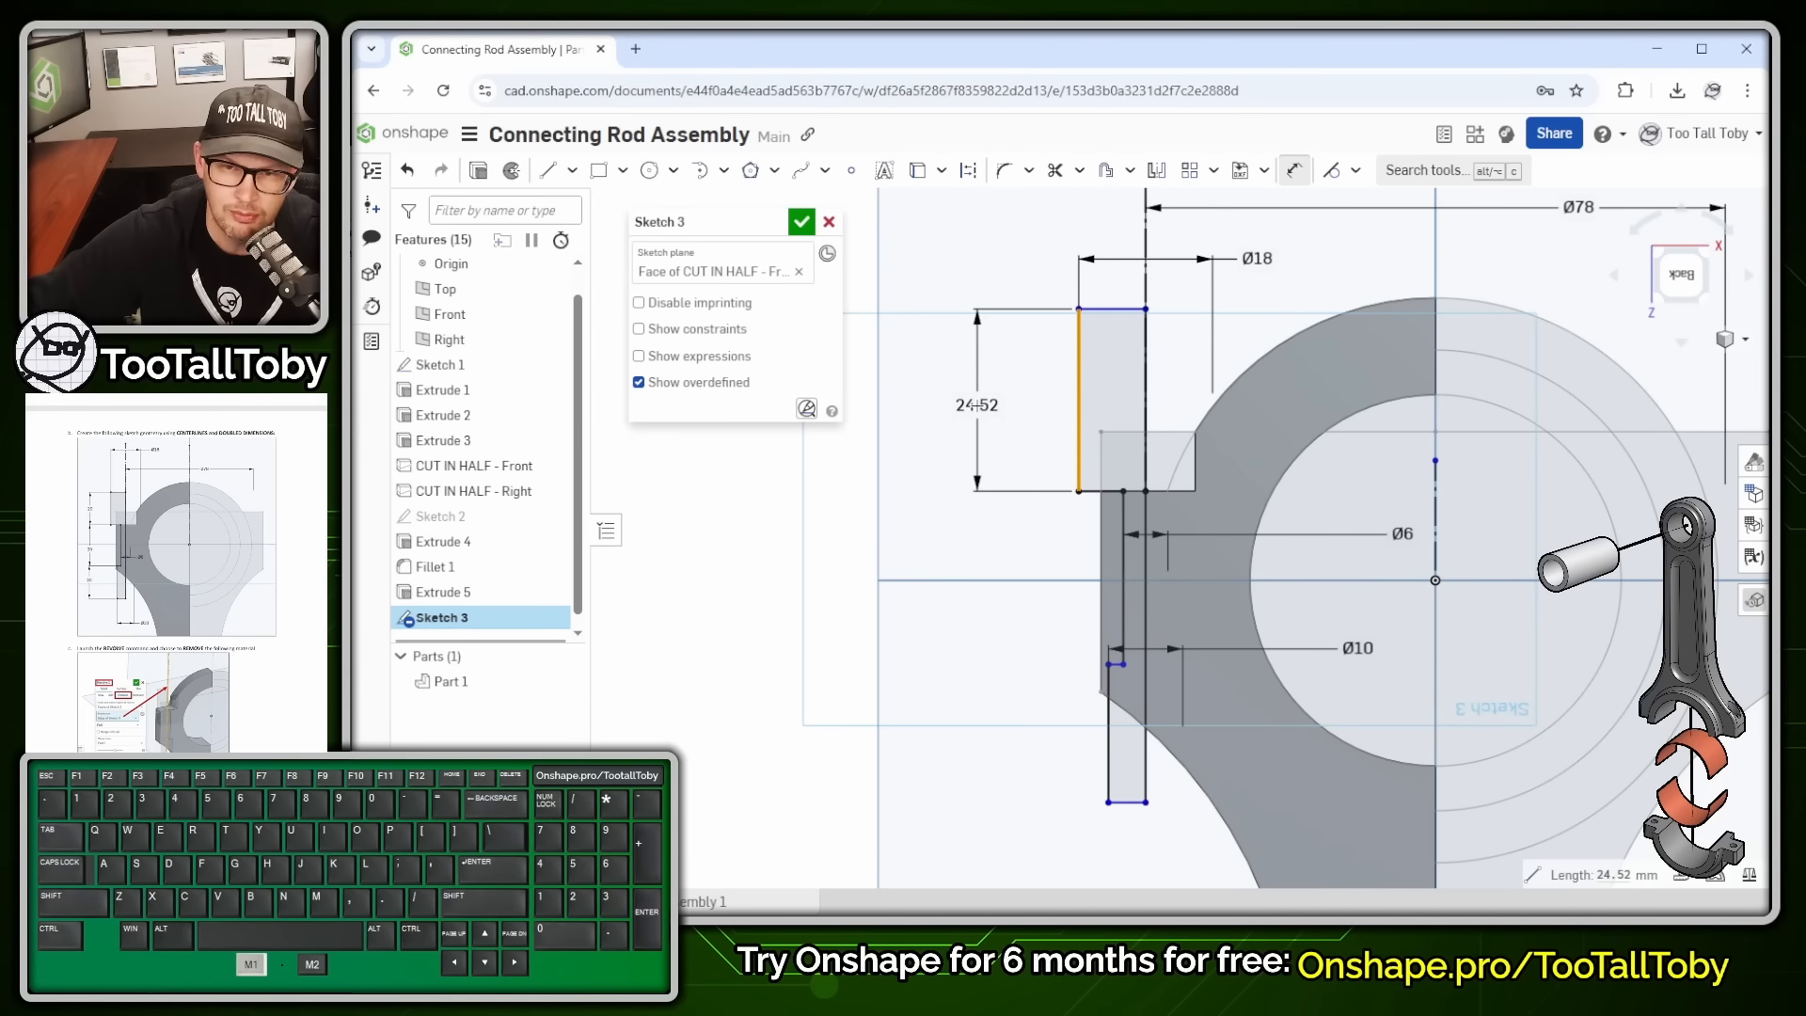
left_click(976, 404)
type("20")
key("Return")
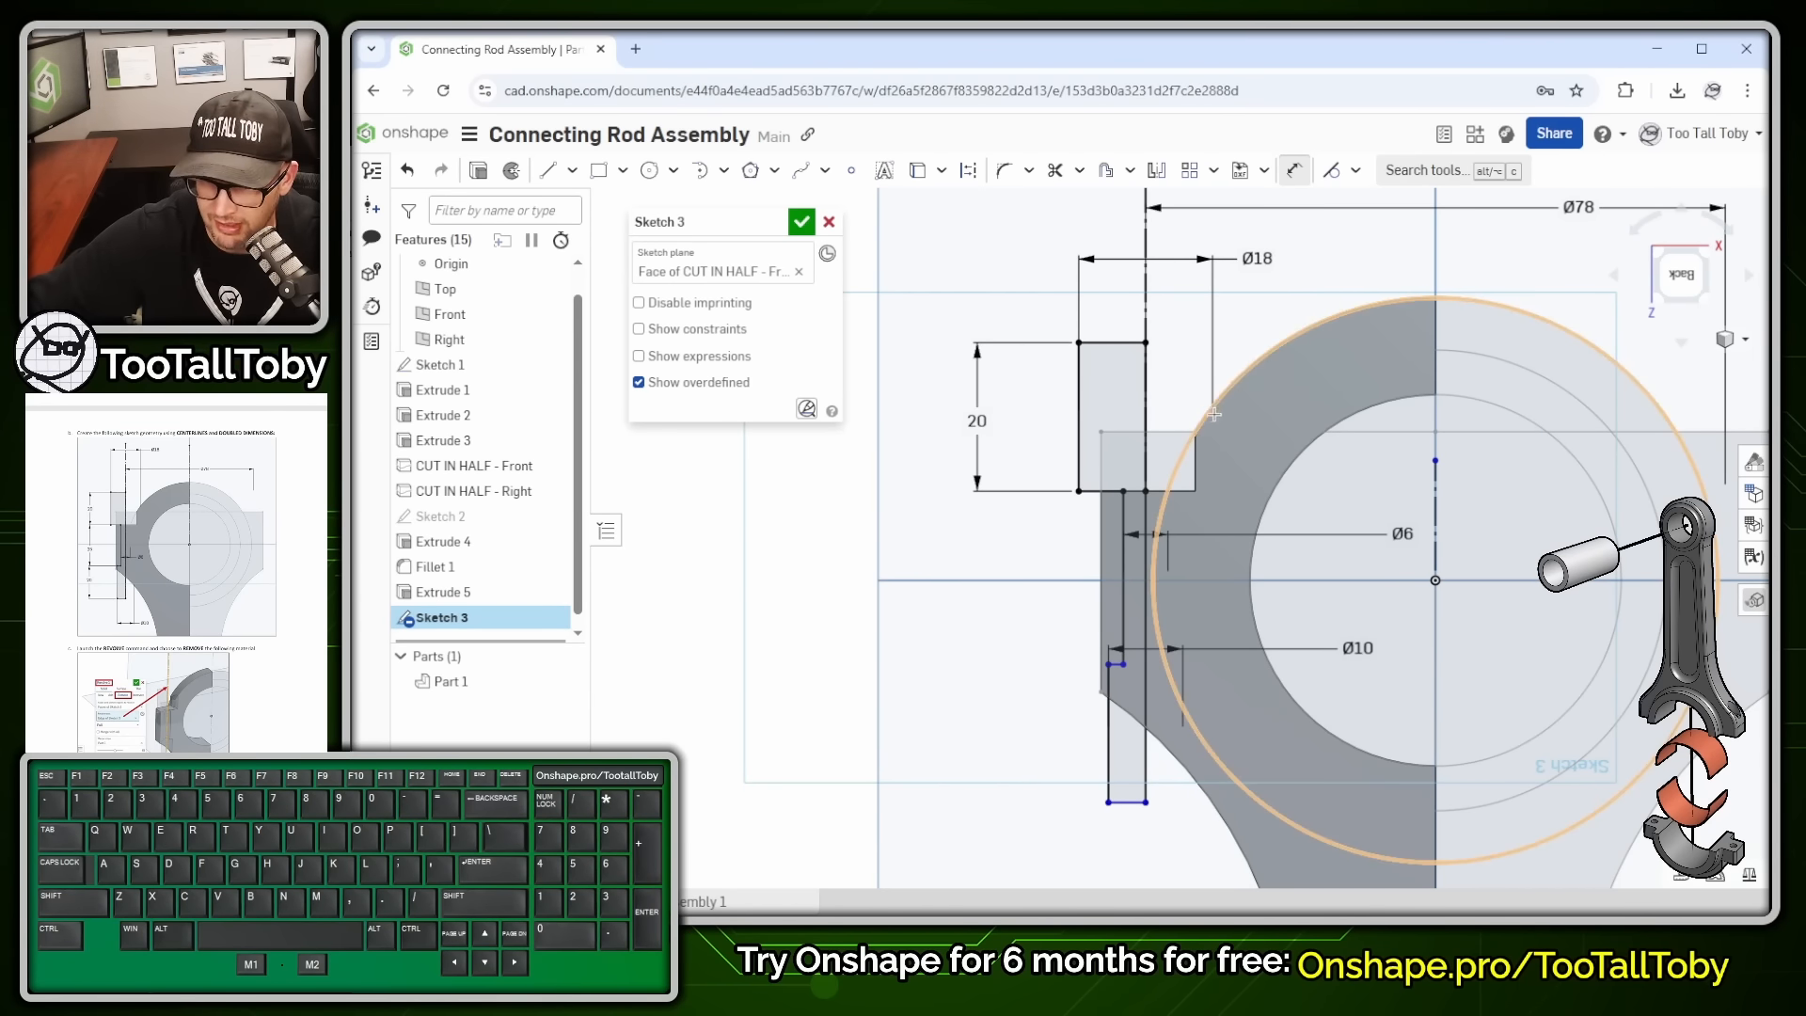
left_click(1109, 753)
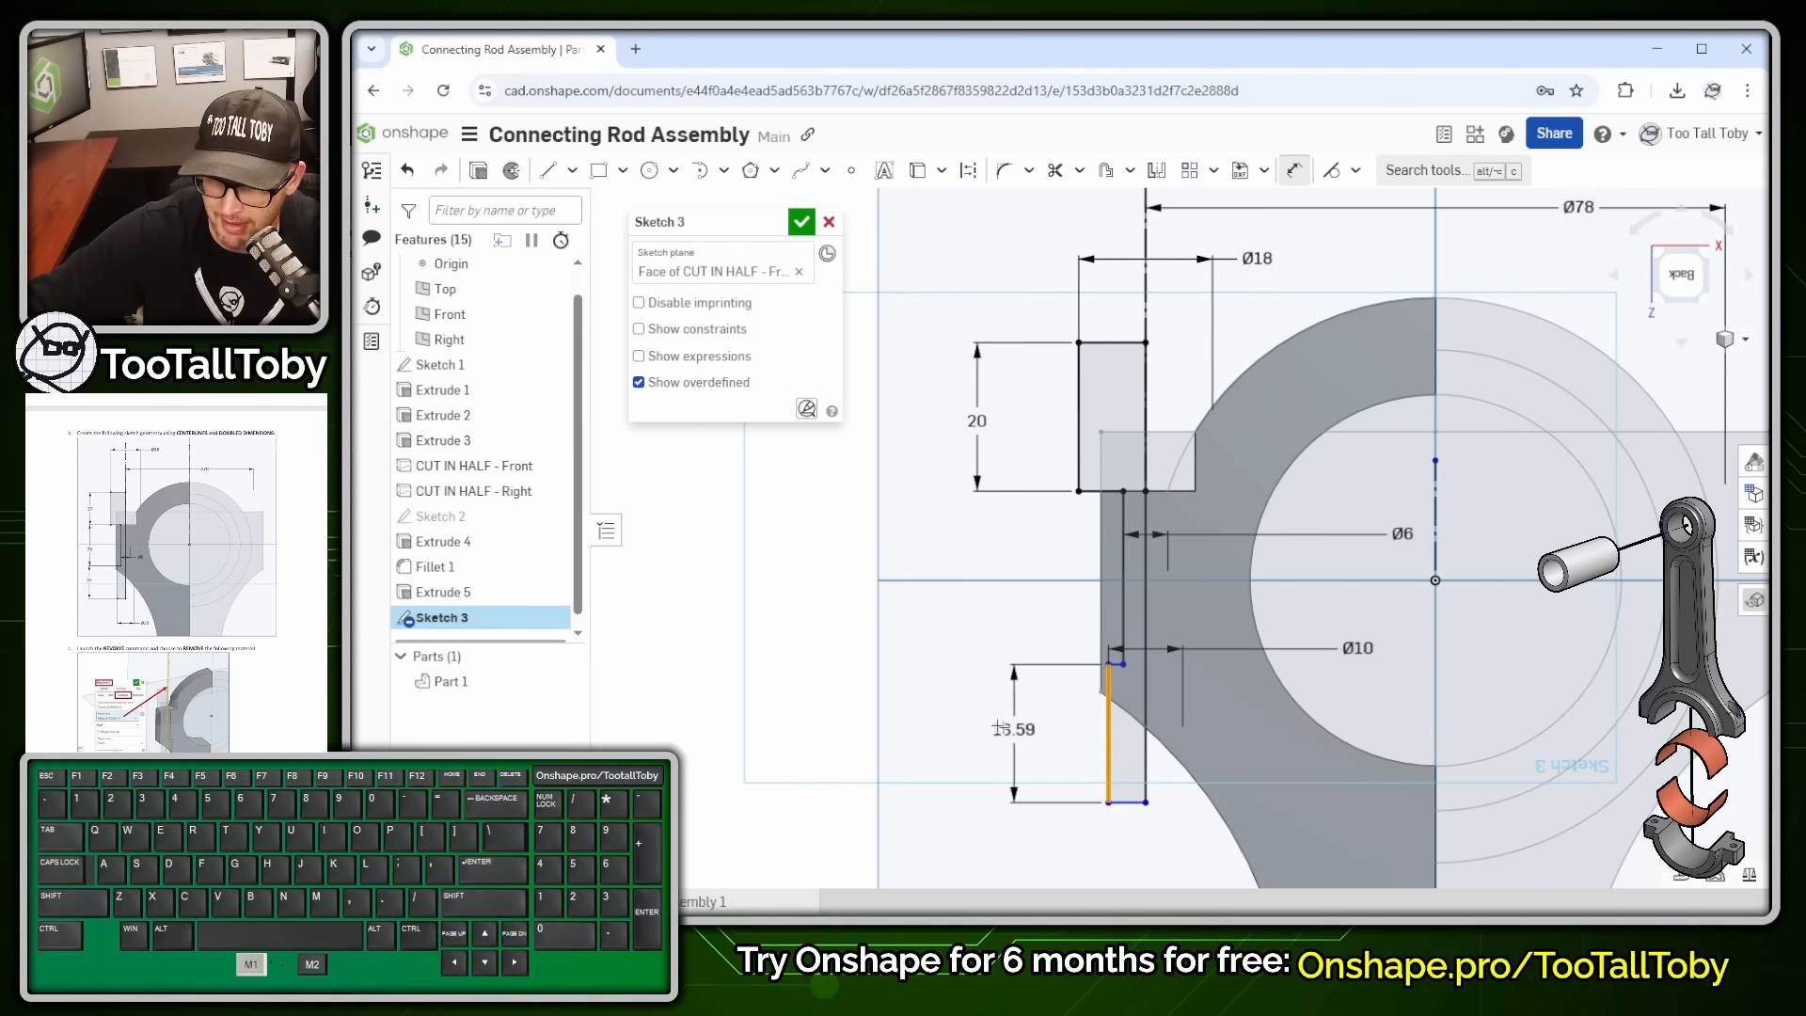
left_click(975, 733)
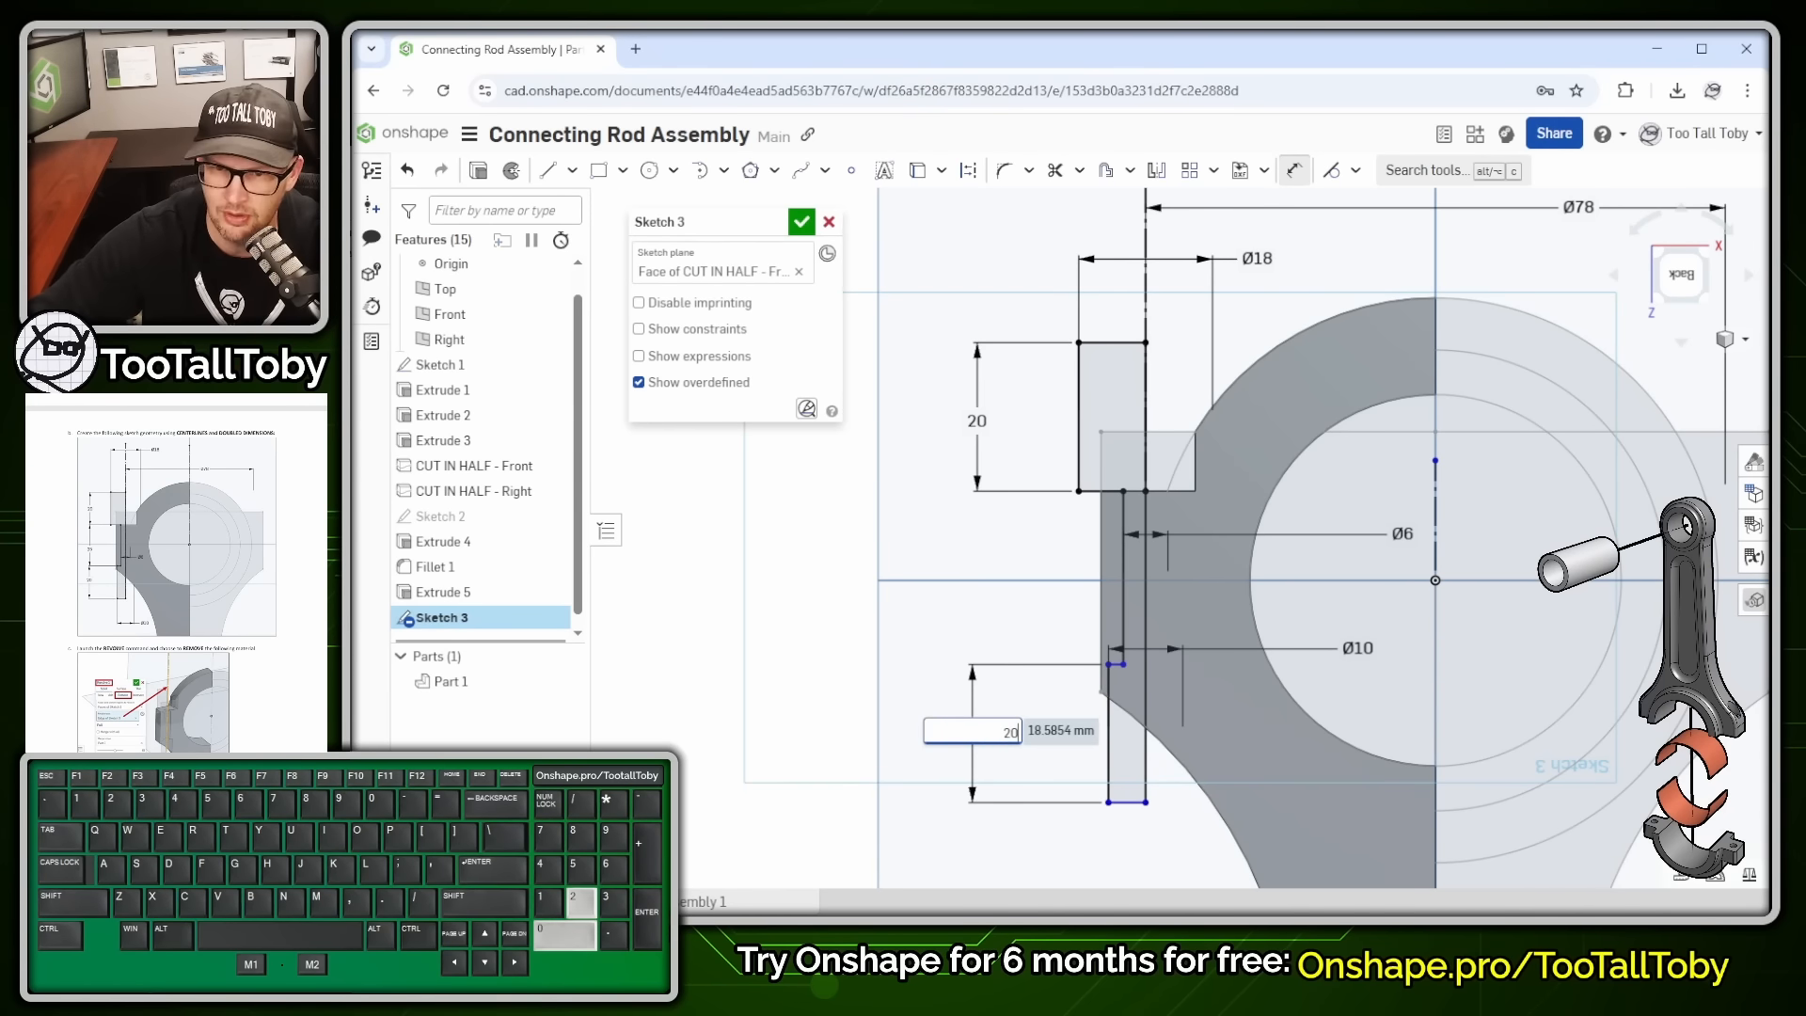
type("20")
key("Return")
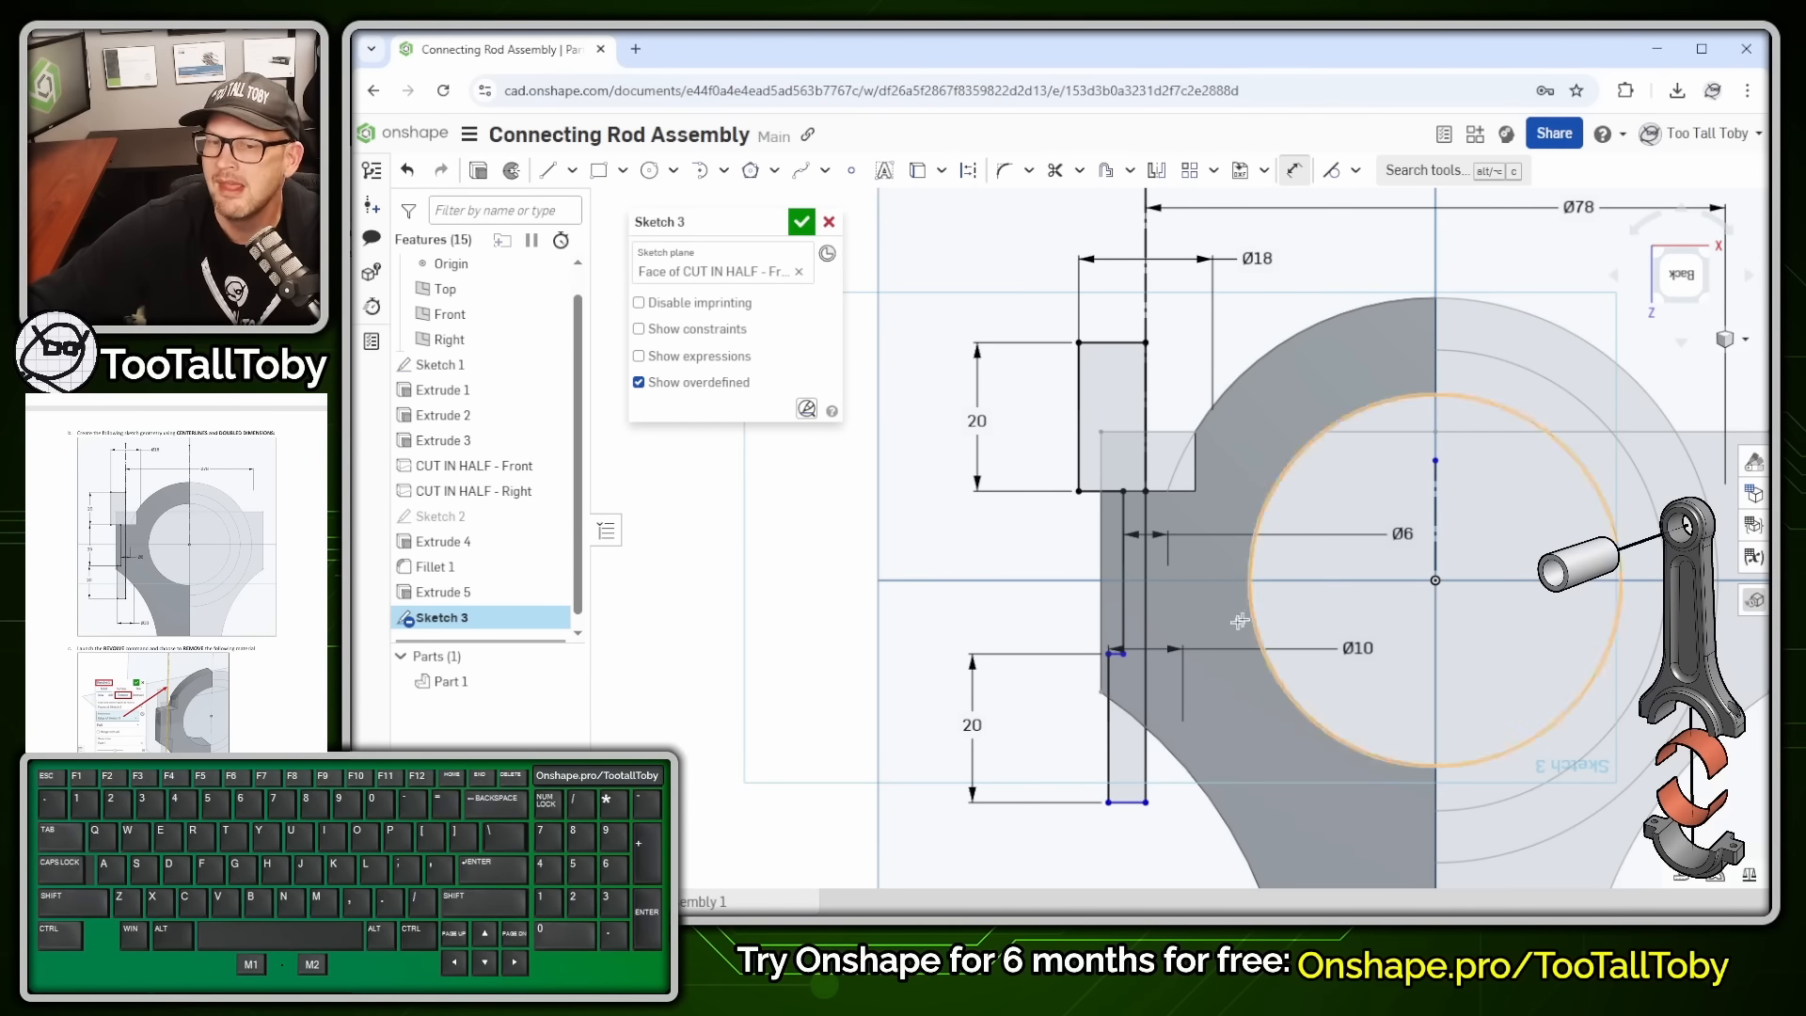
left_click(1125, 589)
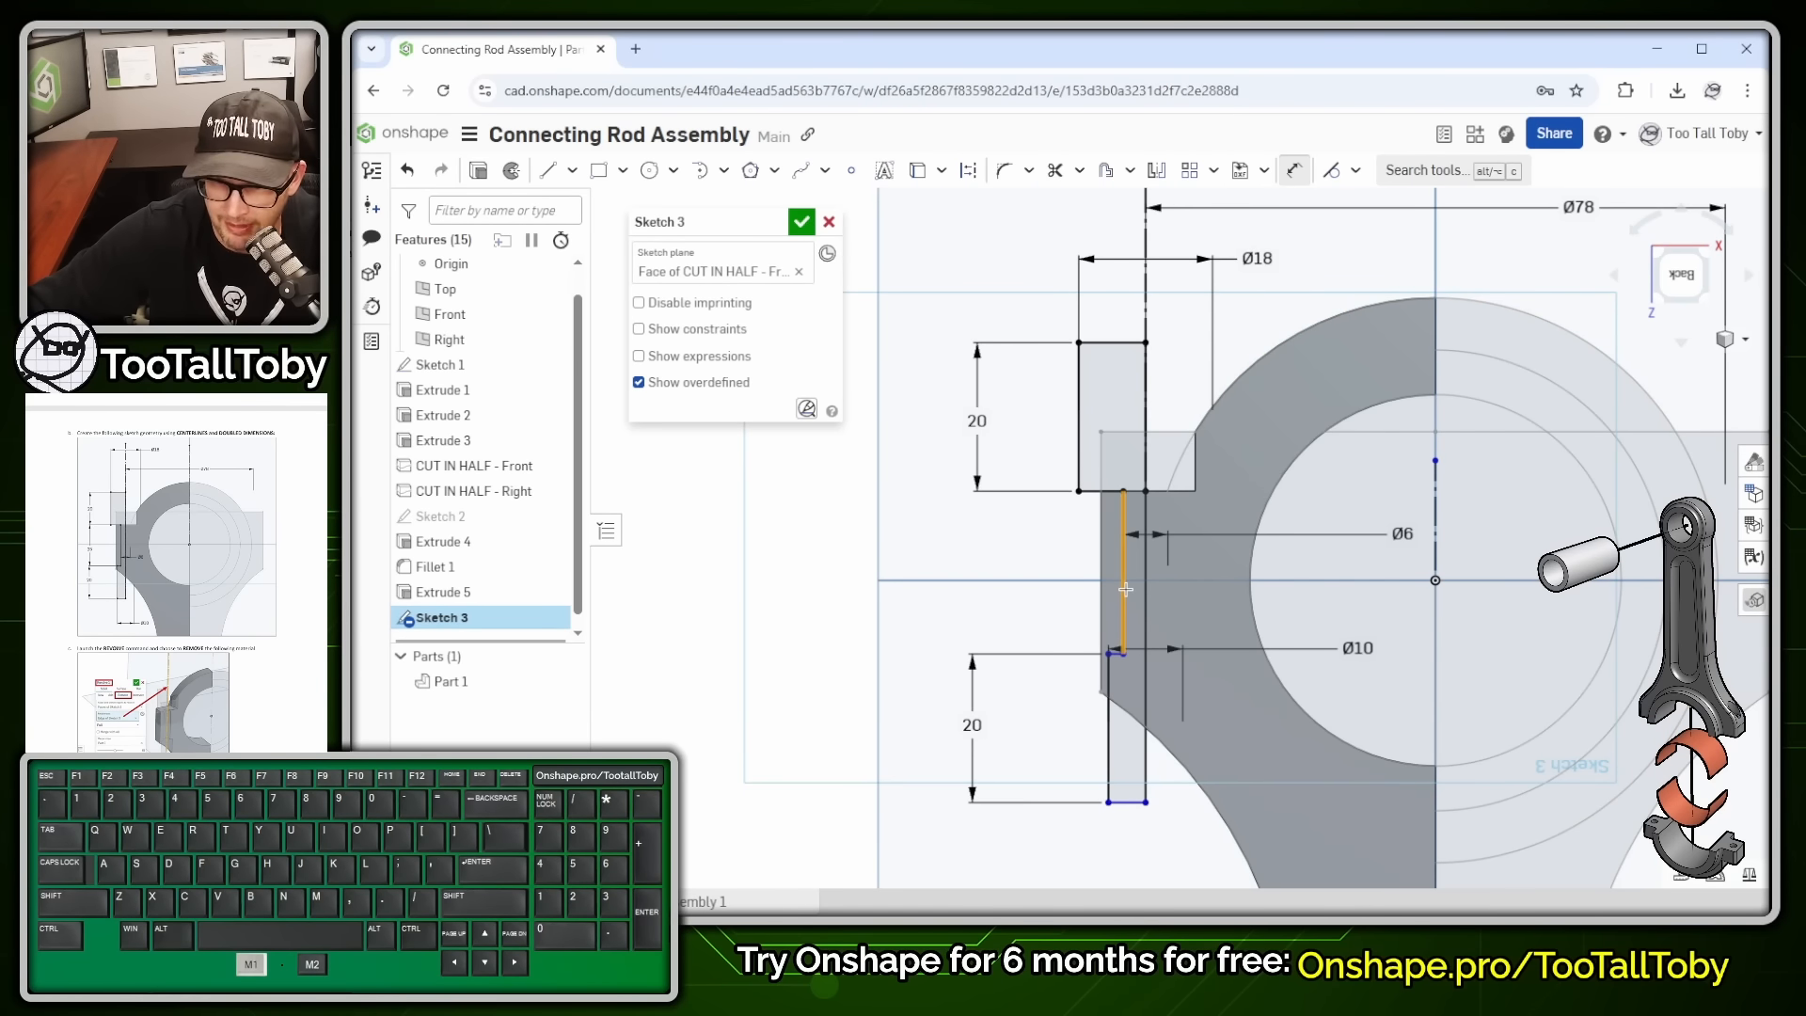
left_click(971, 565)
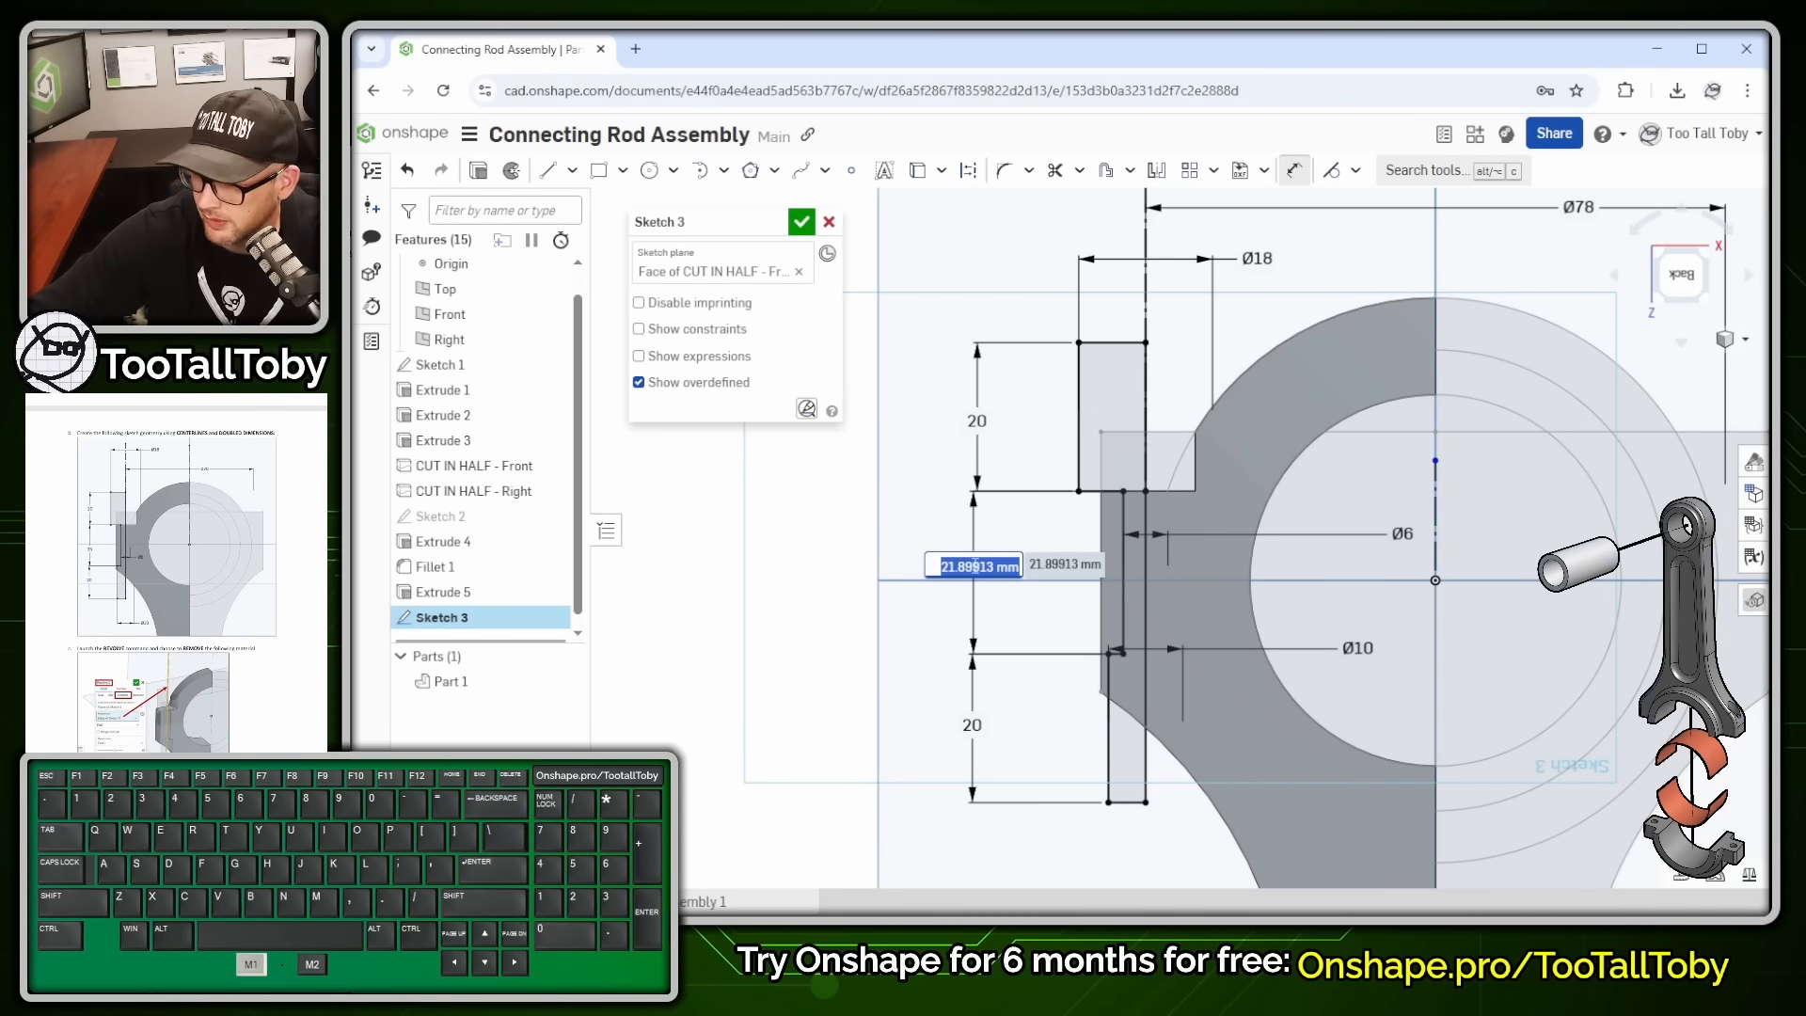
type("25")
key("Return")
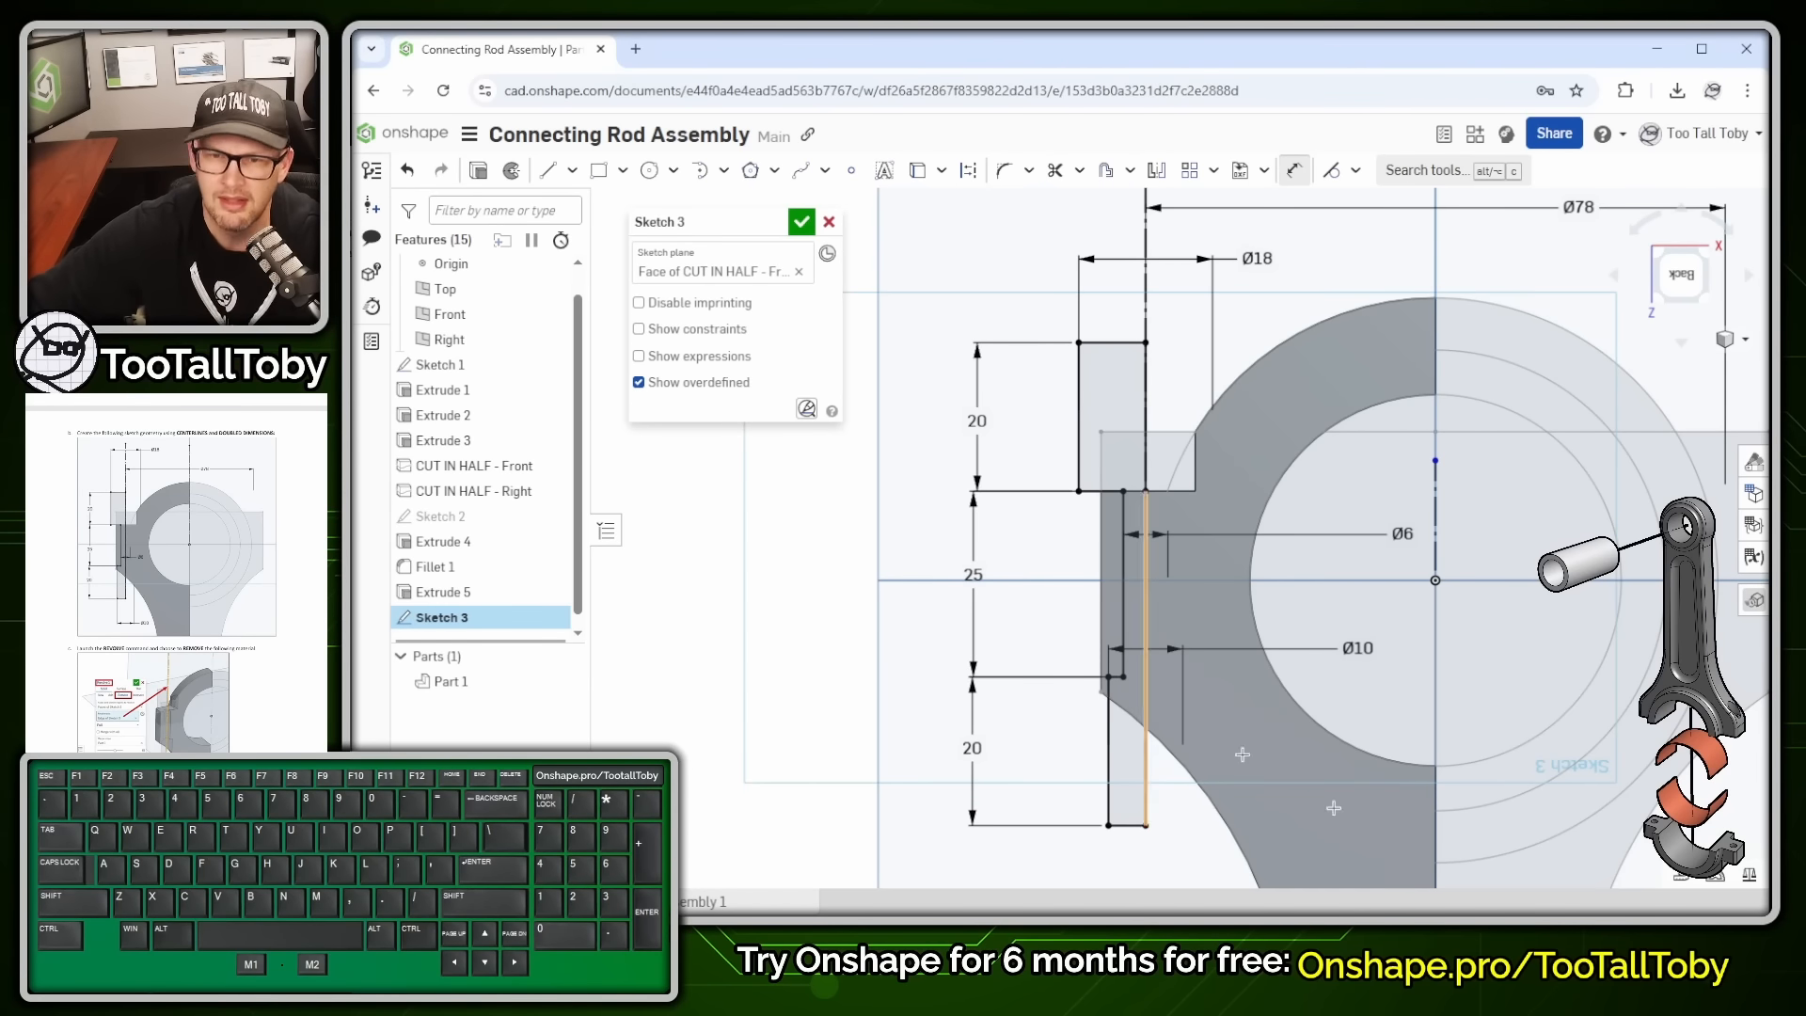
- Orbit the rod out of the sketch plane into a 3D view
scroll(1337, 405, "down", 1)
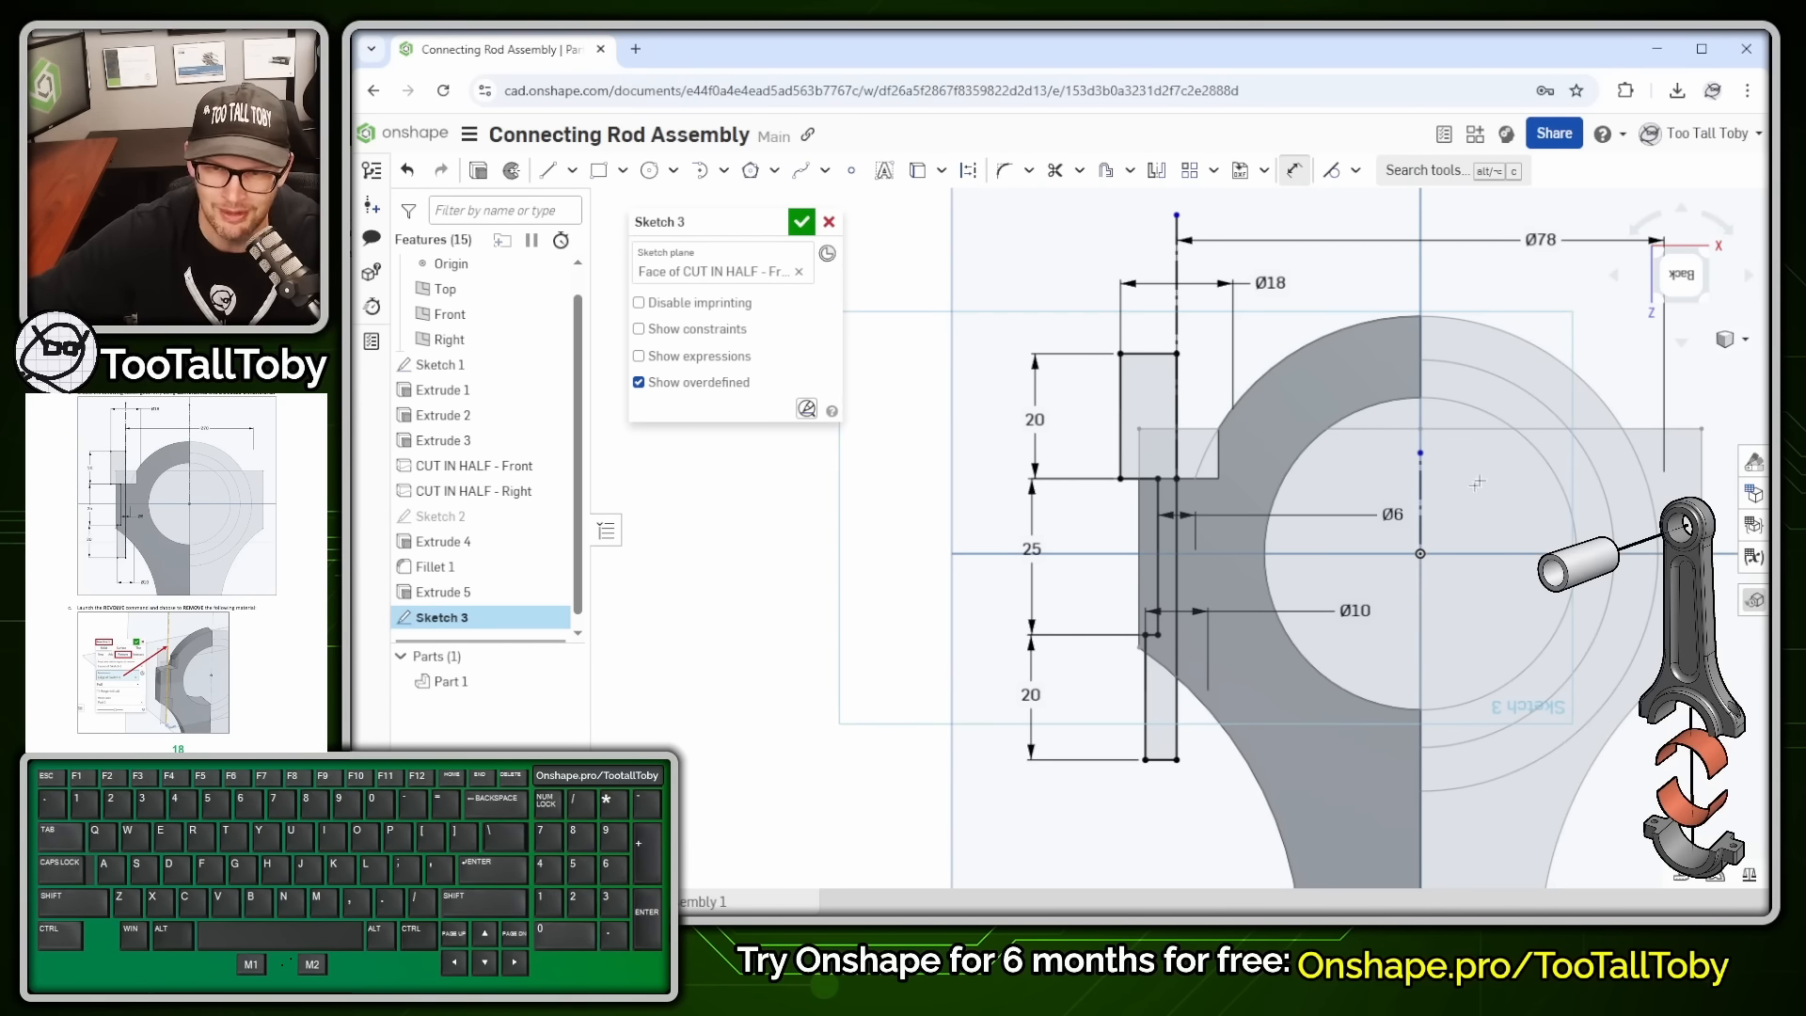
scroll(1368, 406, "down", 2)
scroll(1443, 445, "down", 3)
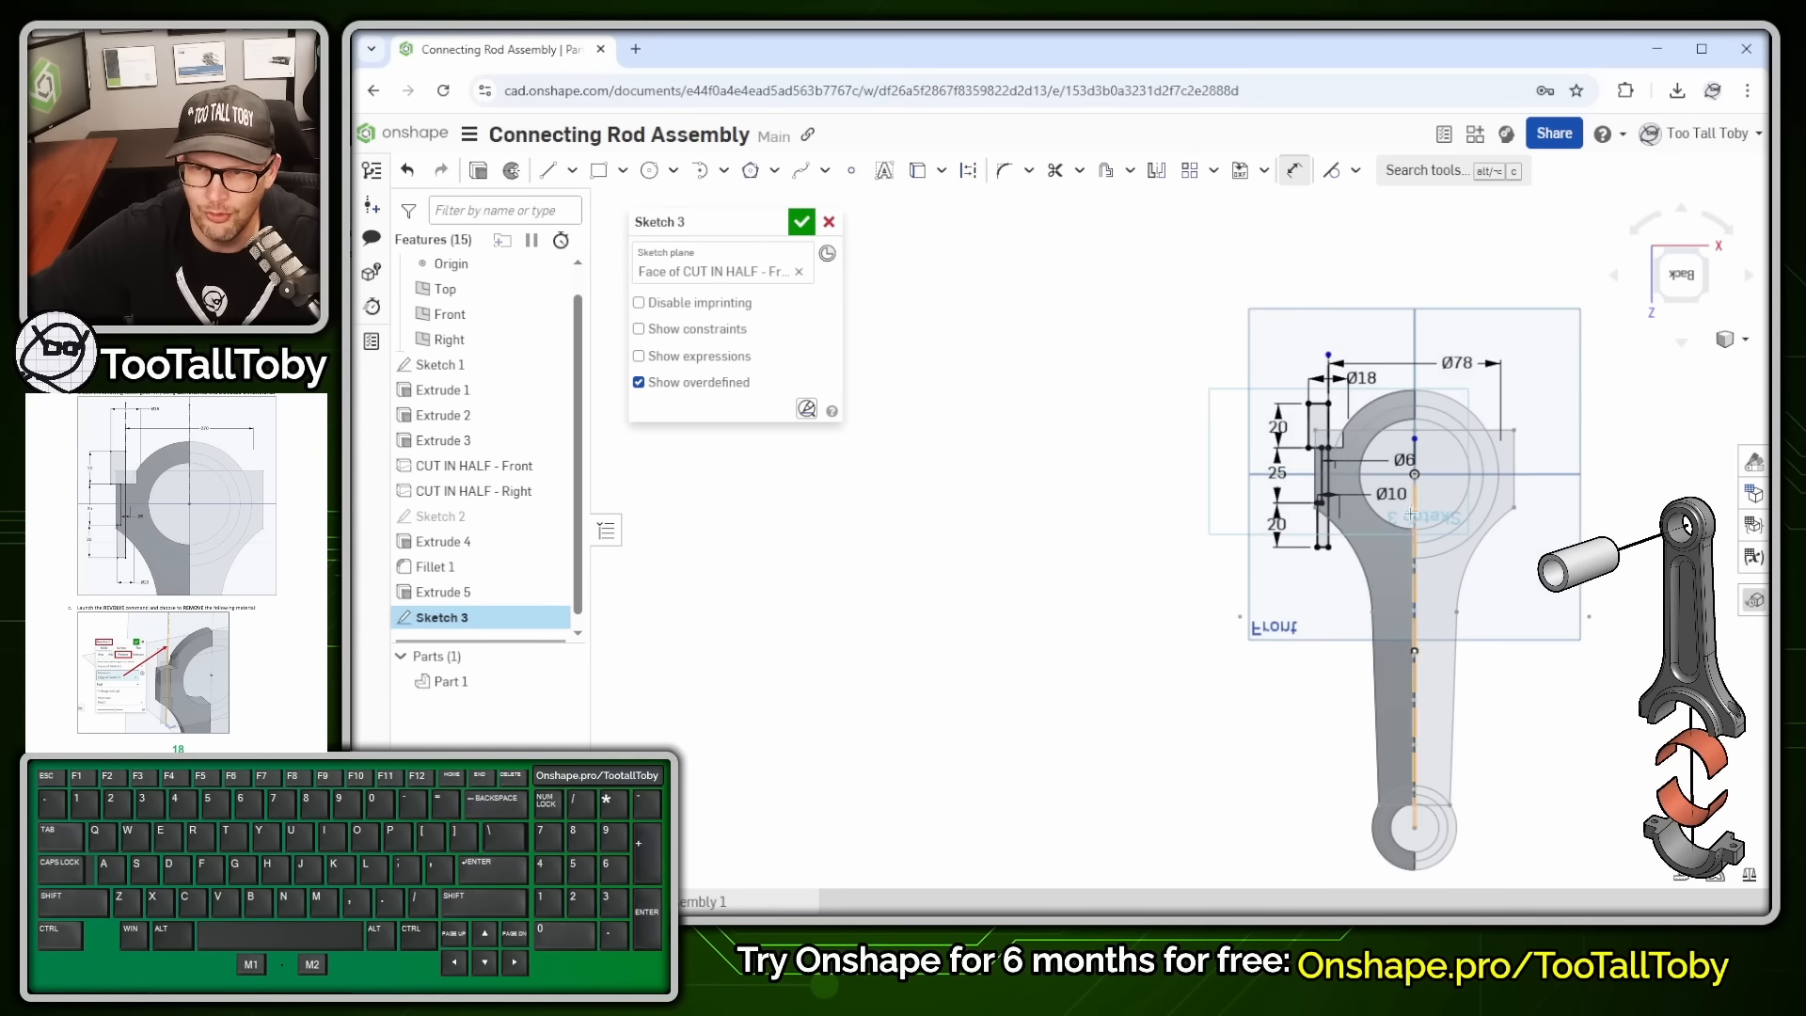
mouse_move(1443, 445)
middle_mouse_down()
mouse_move(1599, 572)
mouse_move(1276, 537)
middle_mouse_up()
scroll(1152, 443, "up", 1)
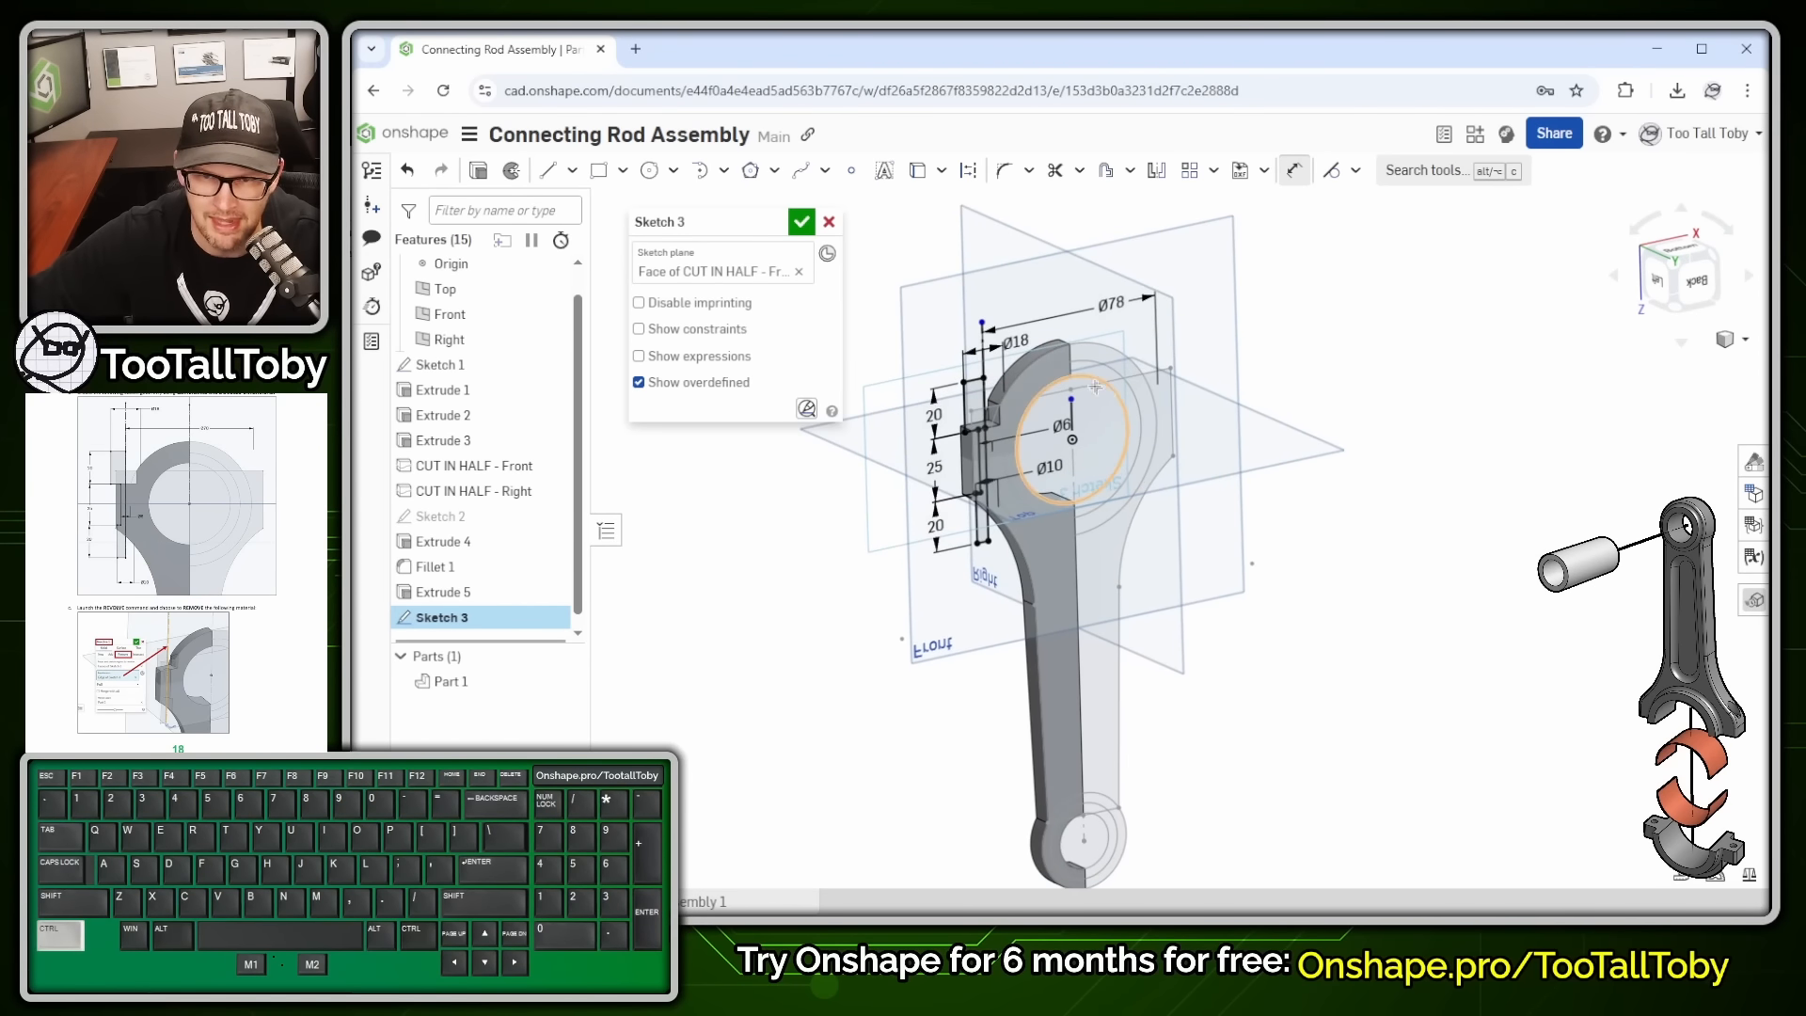
key("ctrl+1")
- Revolve Sketch 3 about its axis line as a Remove cut, boring a stepped hole through the big end
left_click(540, 141)
mouse_move(539, 141)
left_mouse_down()
mouse_move(486, 231)
mouse_move(517, 137)
left_mouse_up()
key("alt+1")
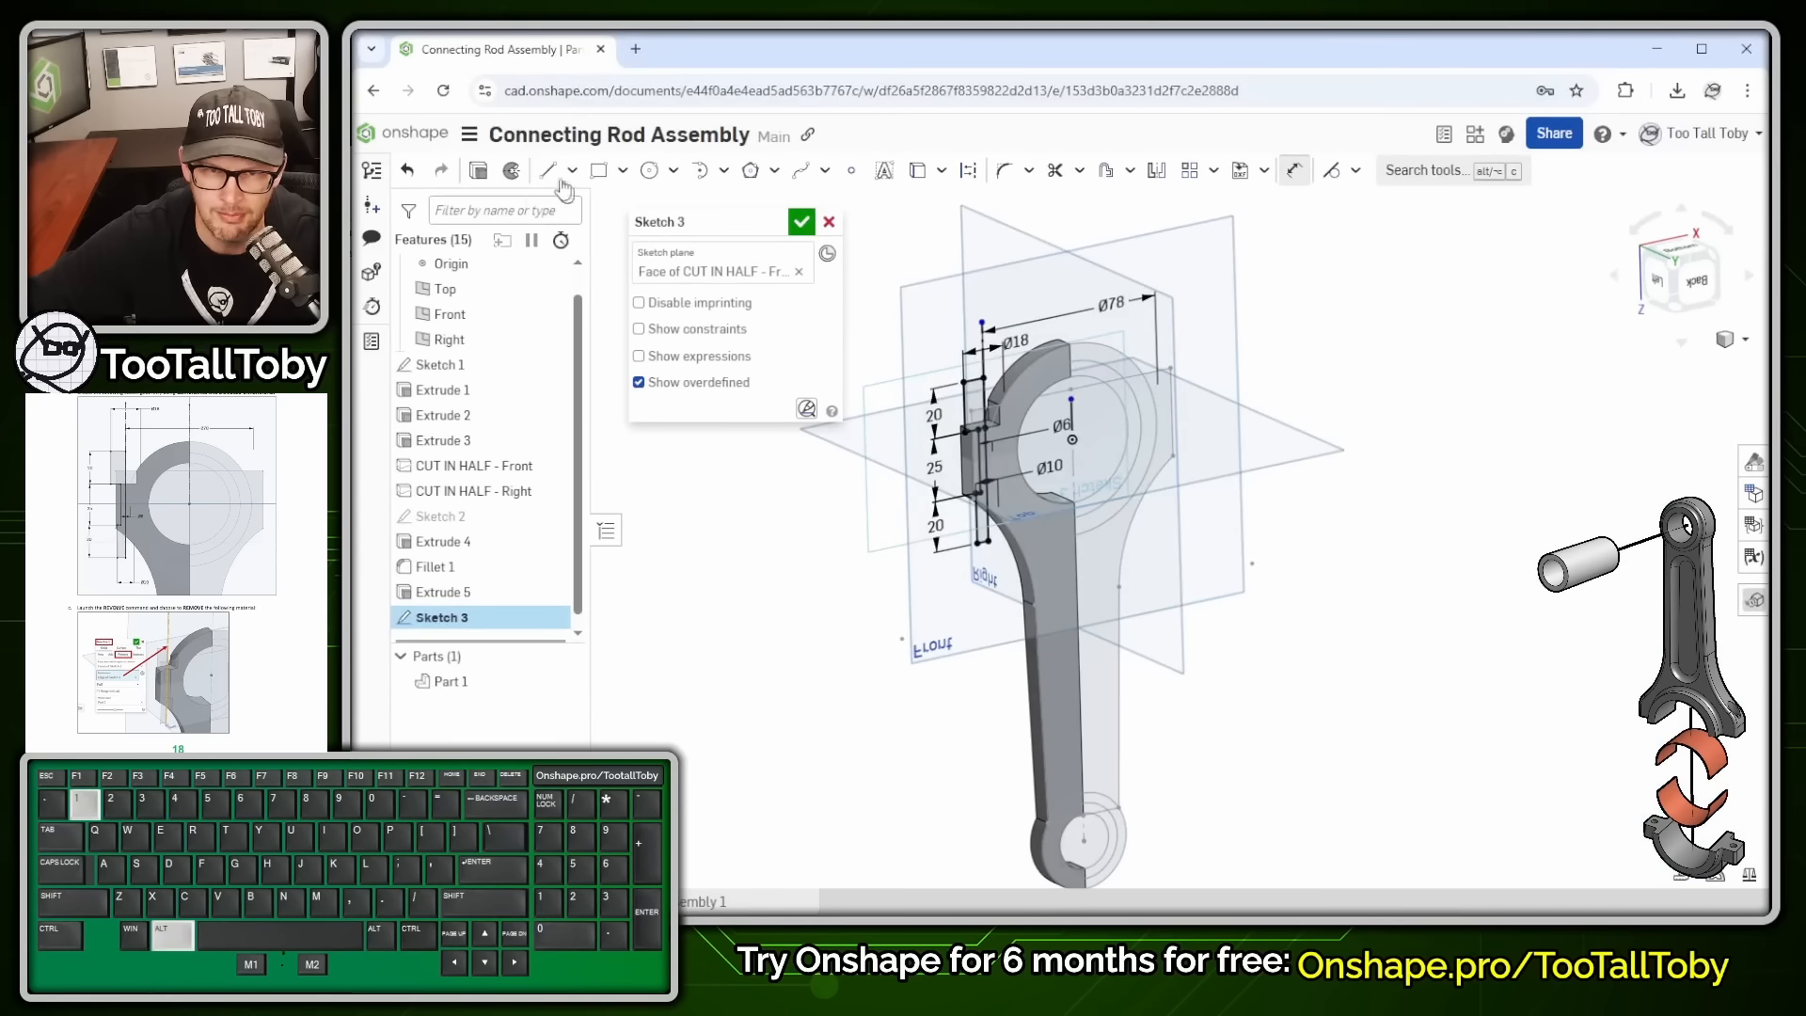
left_click(513, 172)
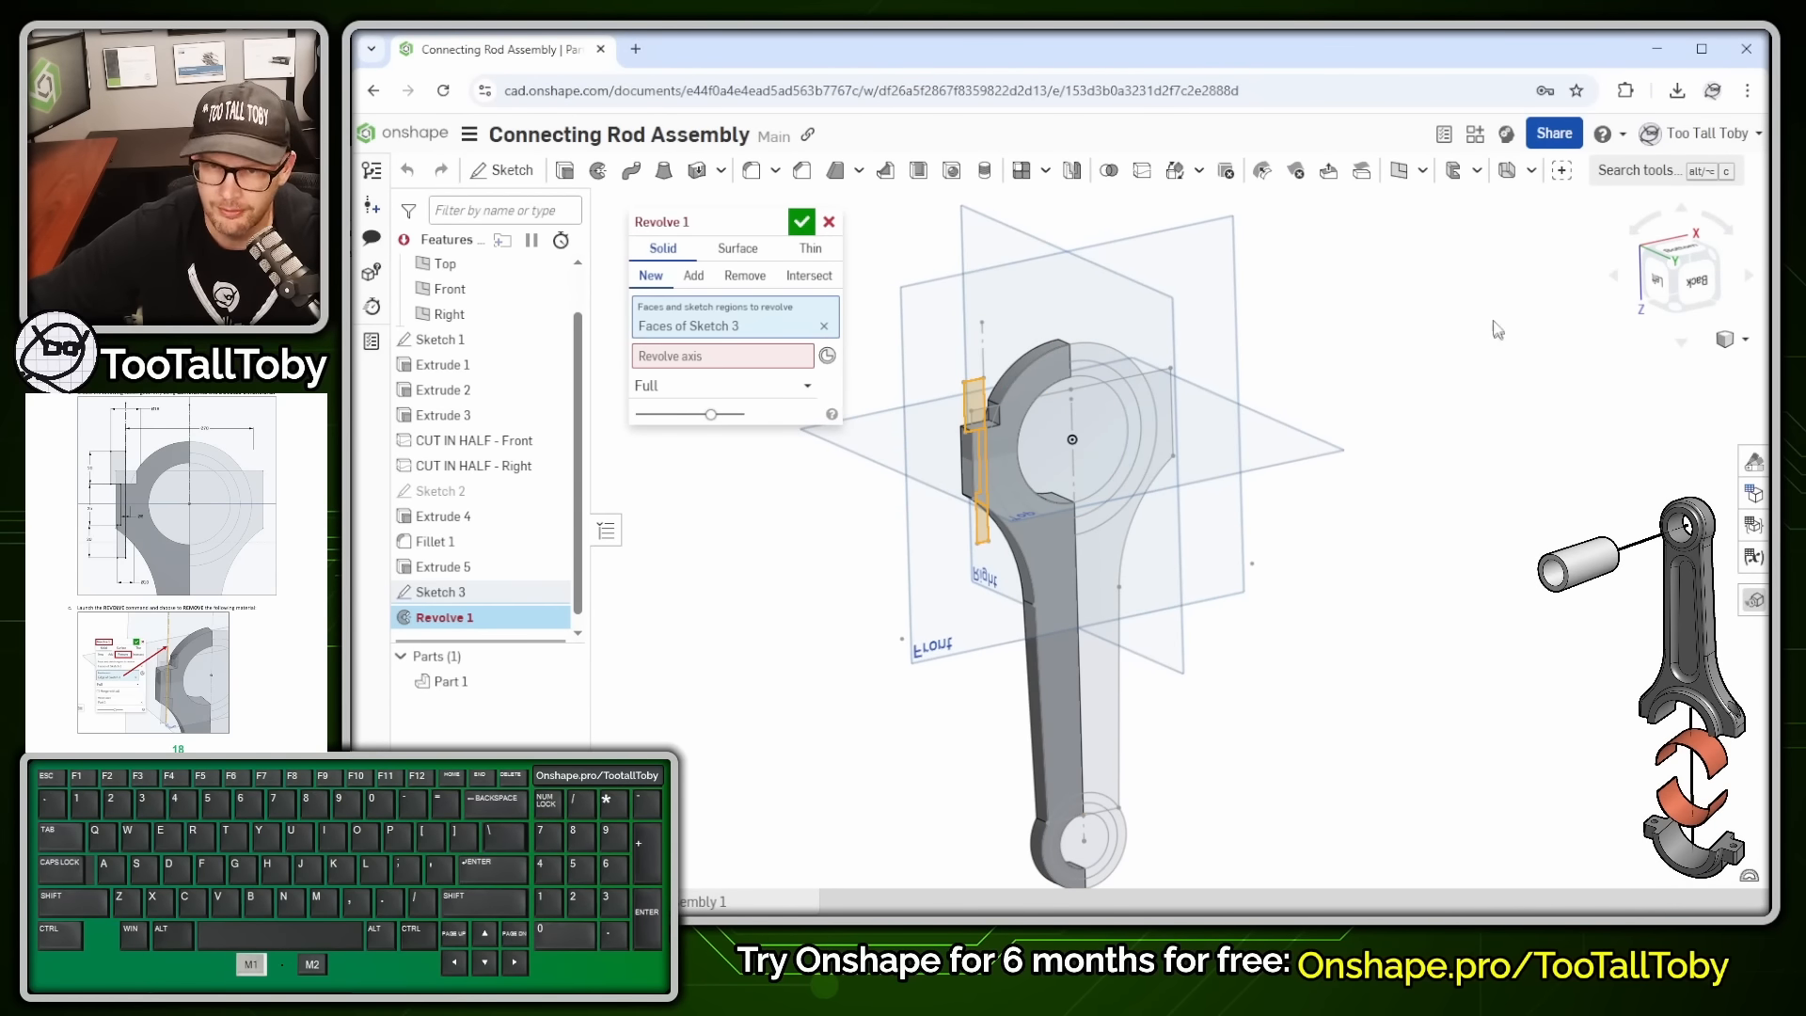
left_click(696, 359)
scroll(993, 375, "up", 3)
scroll(994, 376, "up", 2)
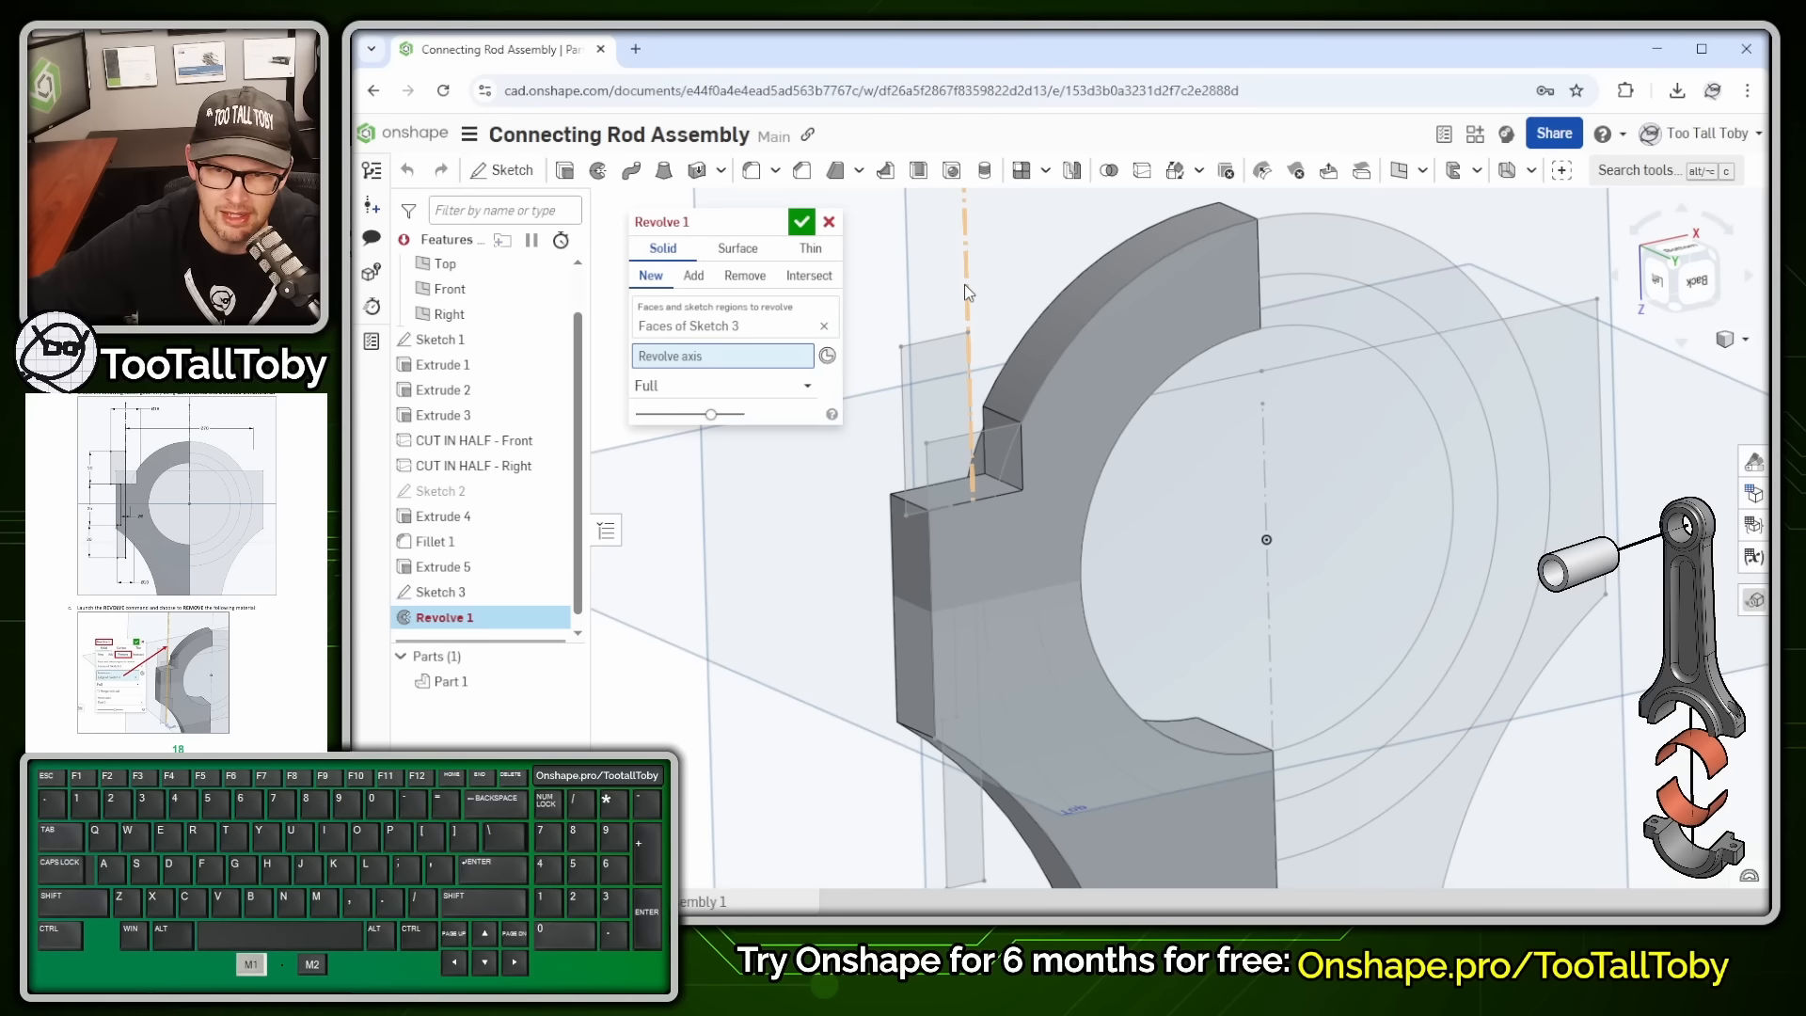
left_click(965, 287)
scroll(988, 818, "down", 3)
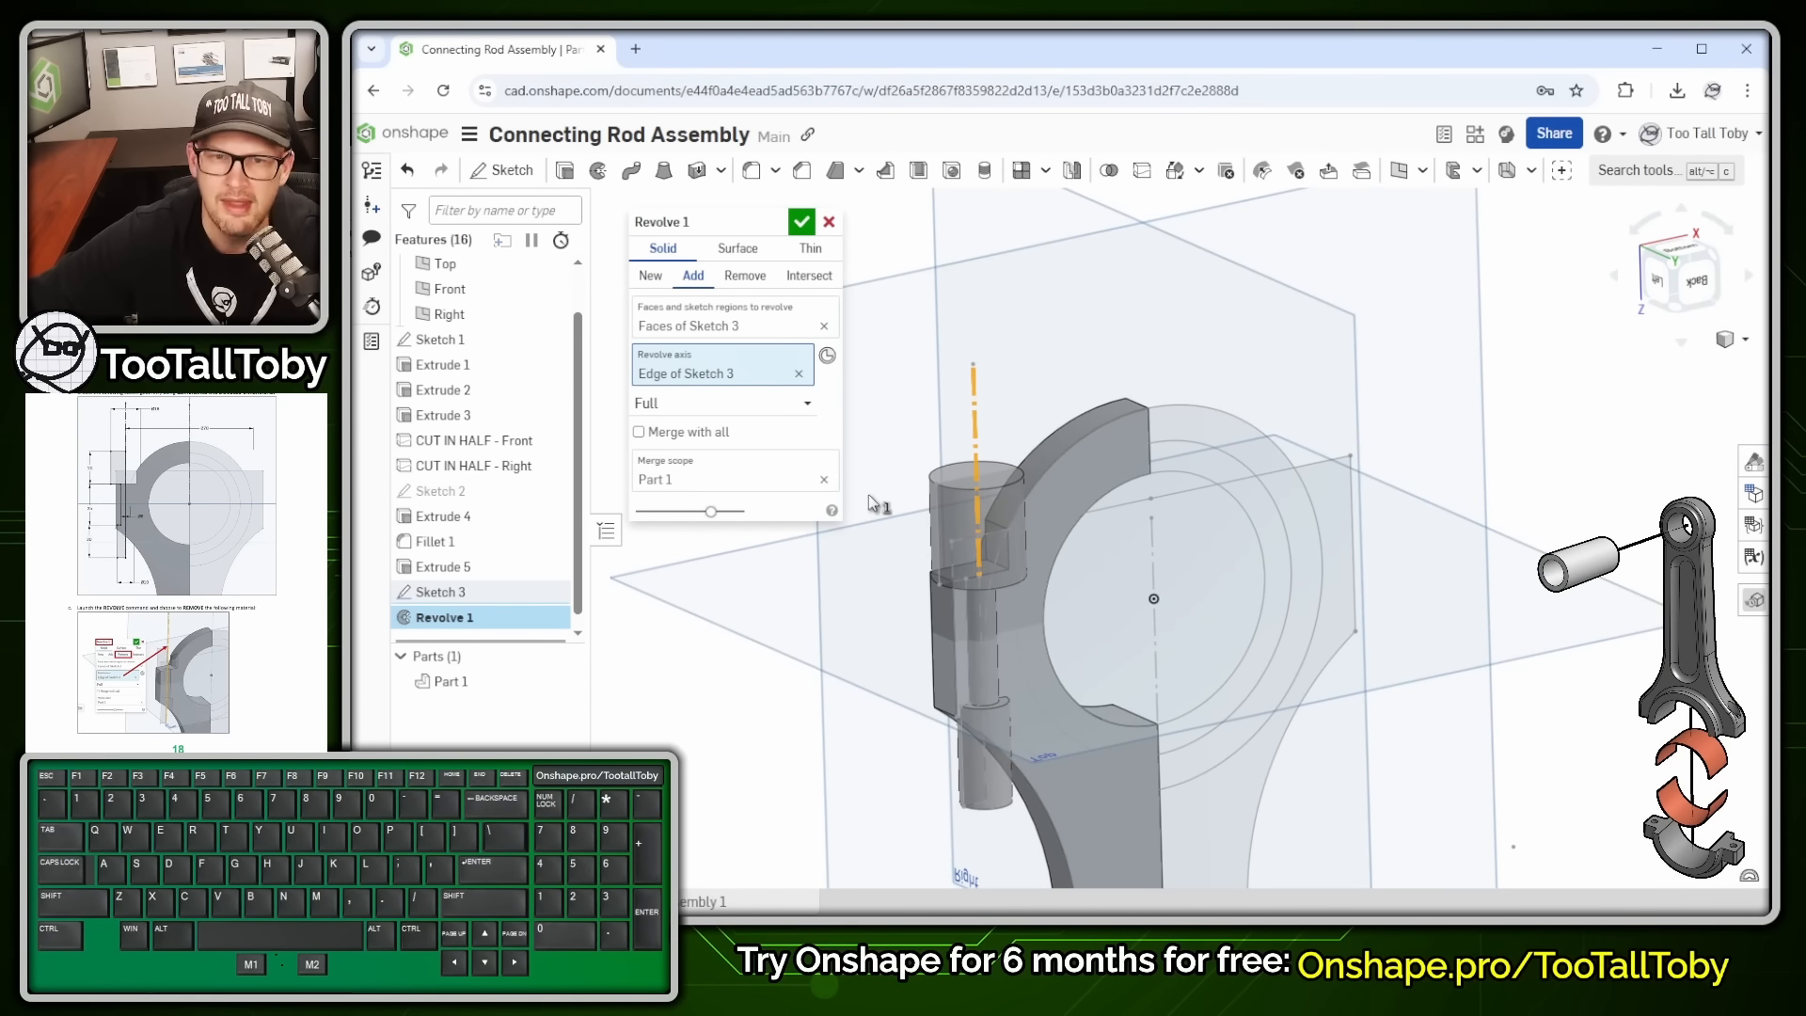
left_click(745, 276)
scroll(1007, 676, "up", 3)
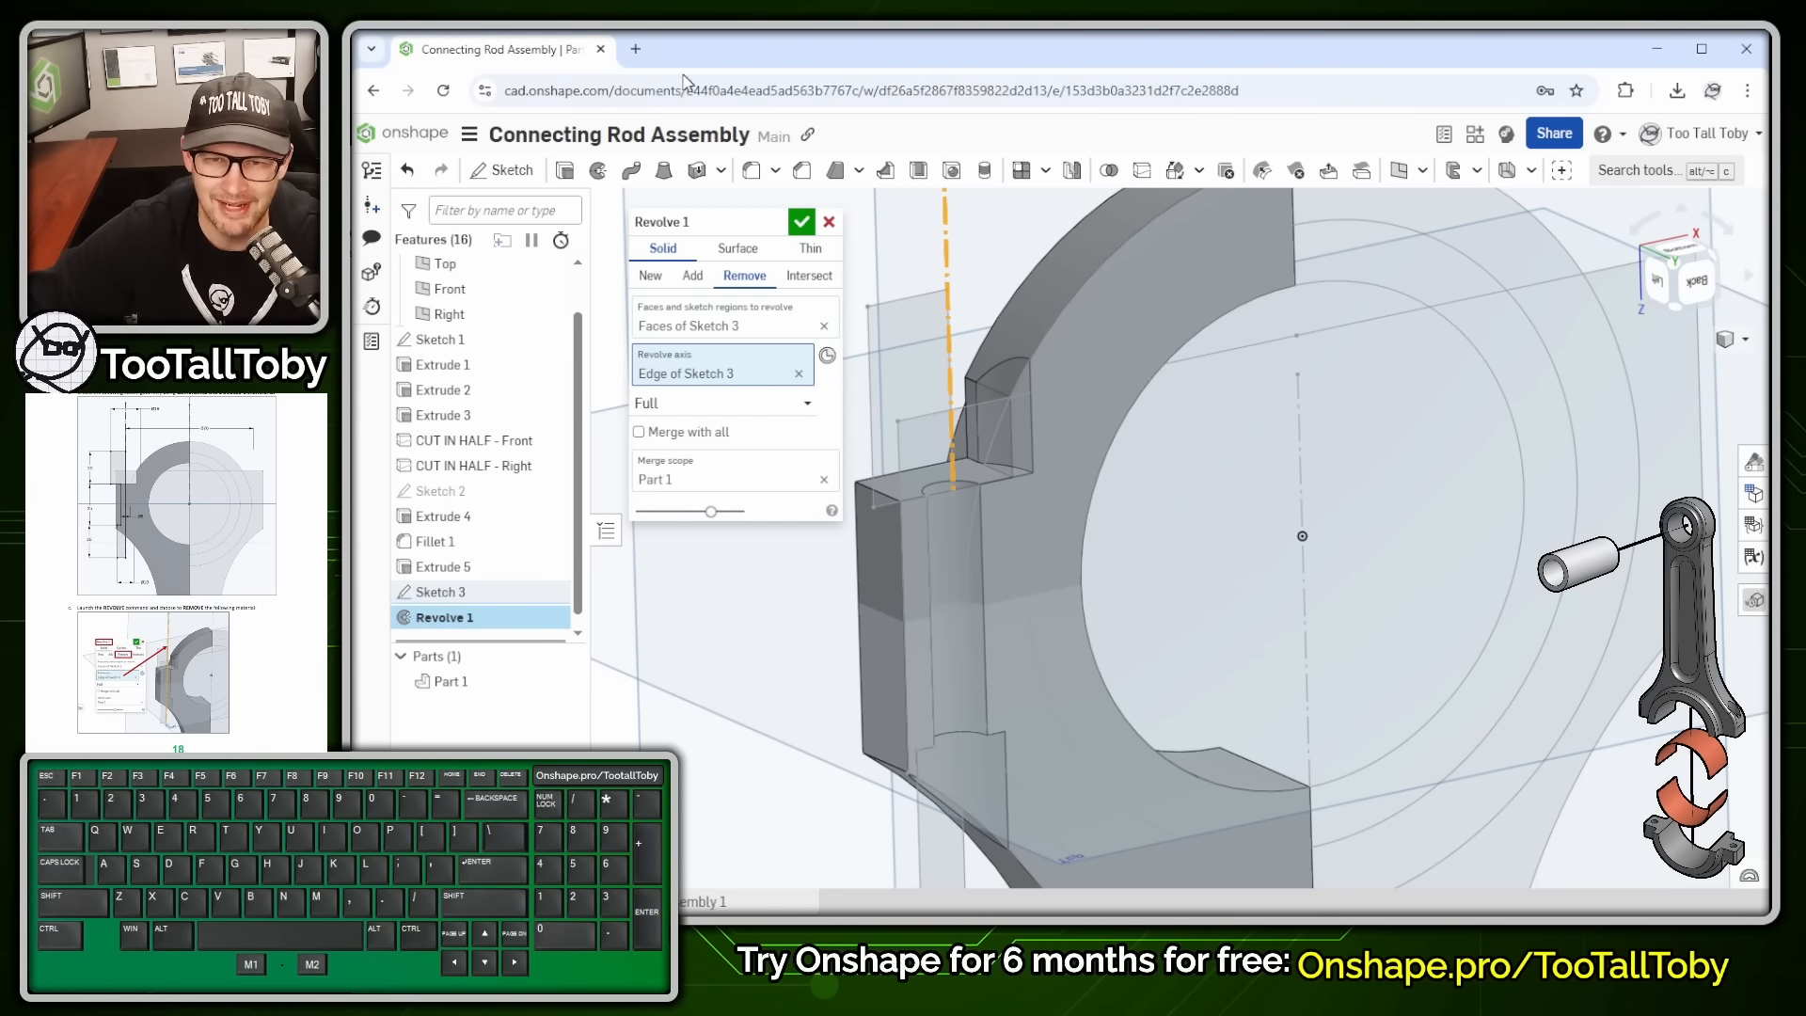
left_click(800, 221)
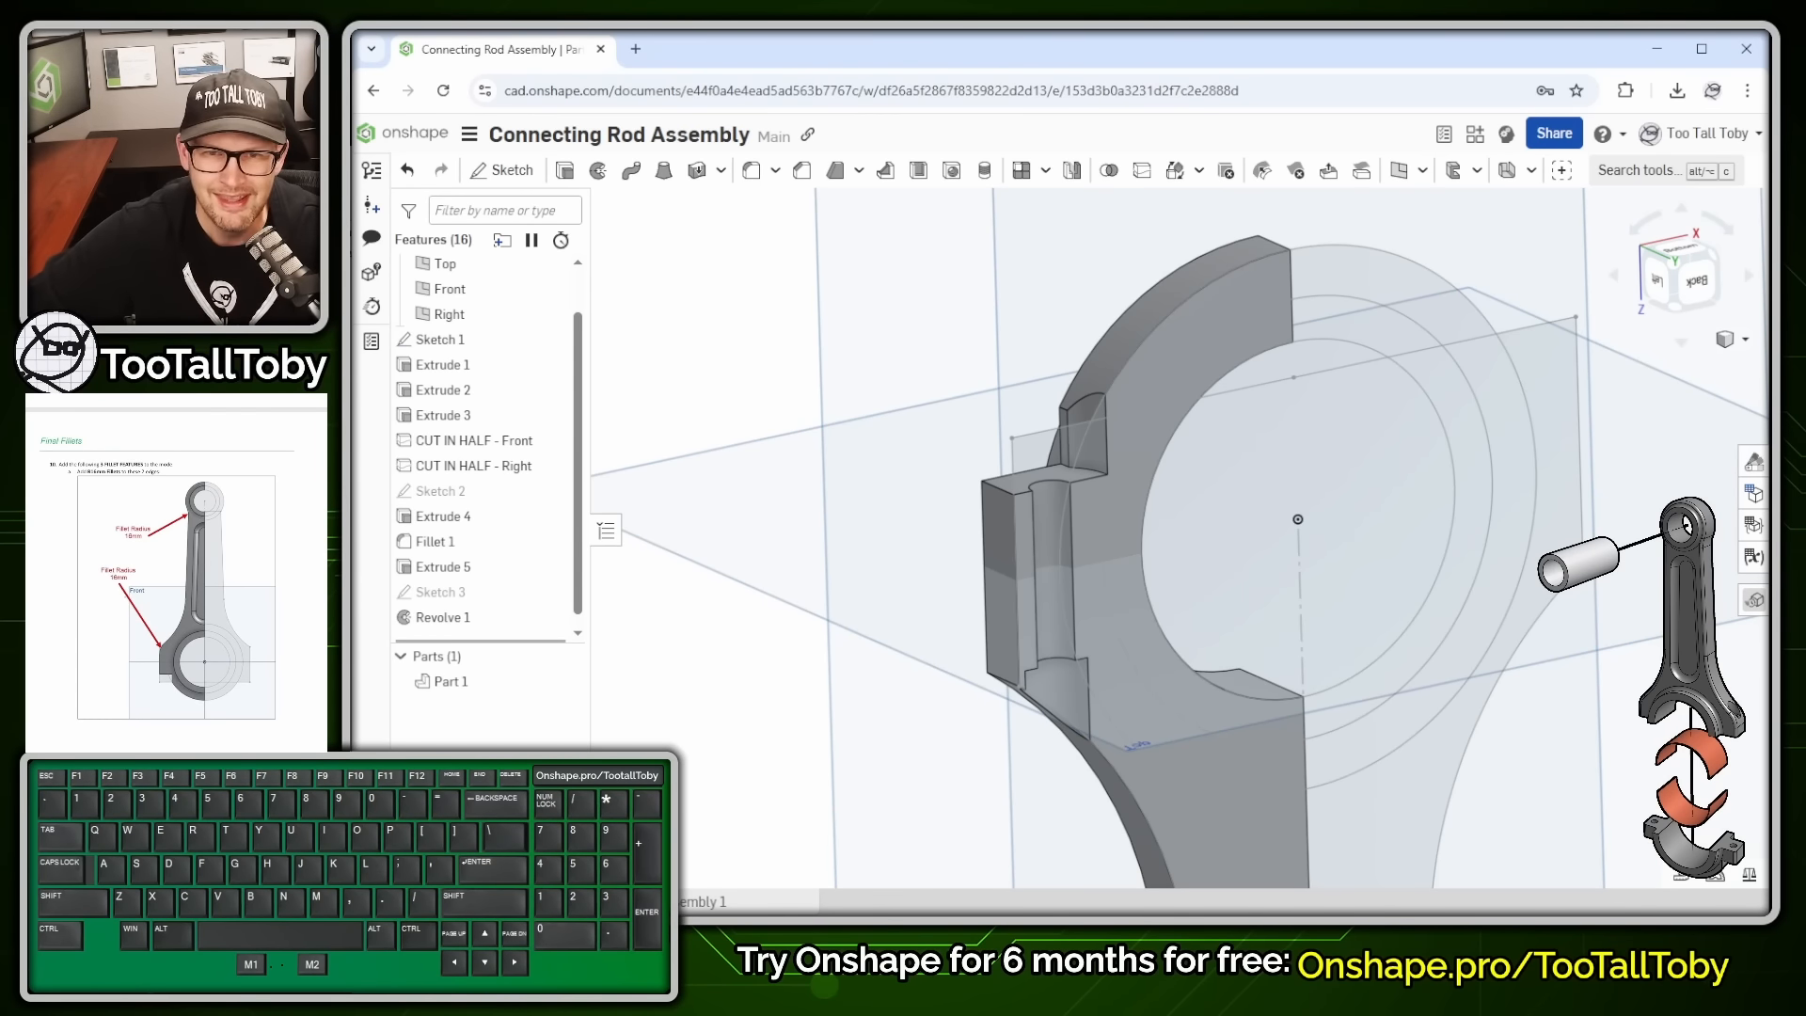
left_click(688, 306)
- Fillet the slot edge and the matching lower edge with a 16 mm radius
key("s")
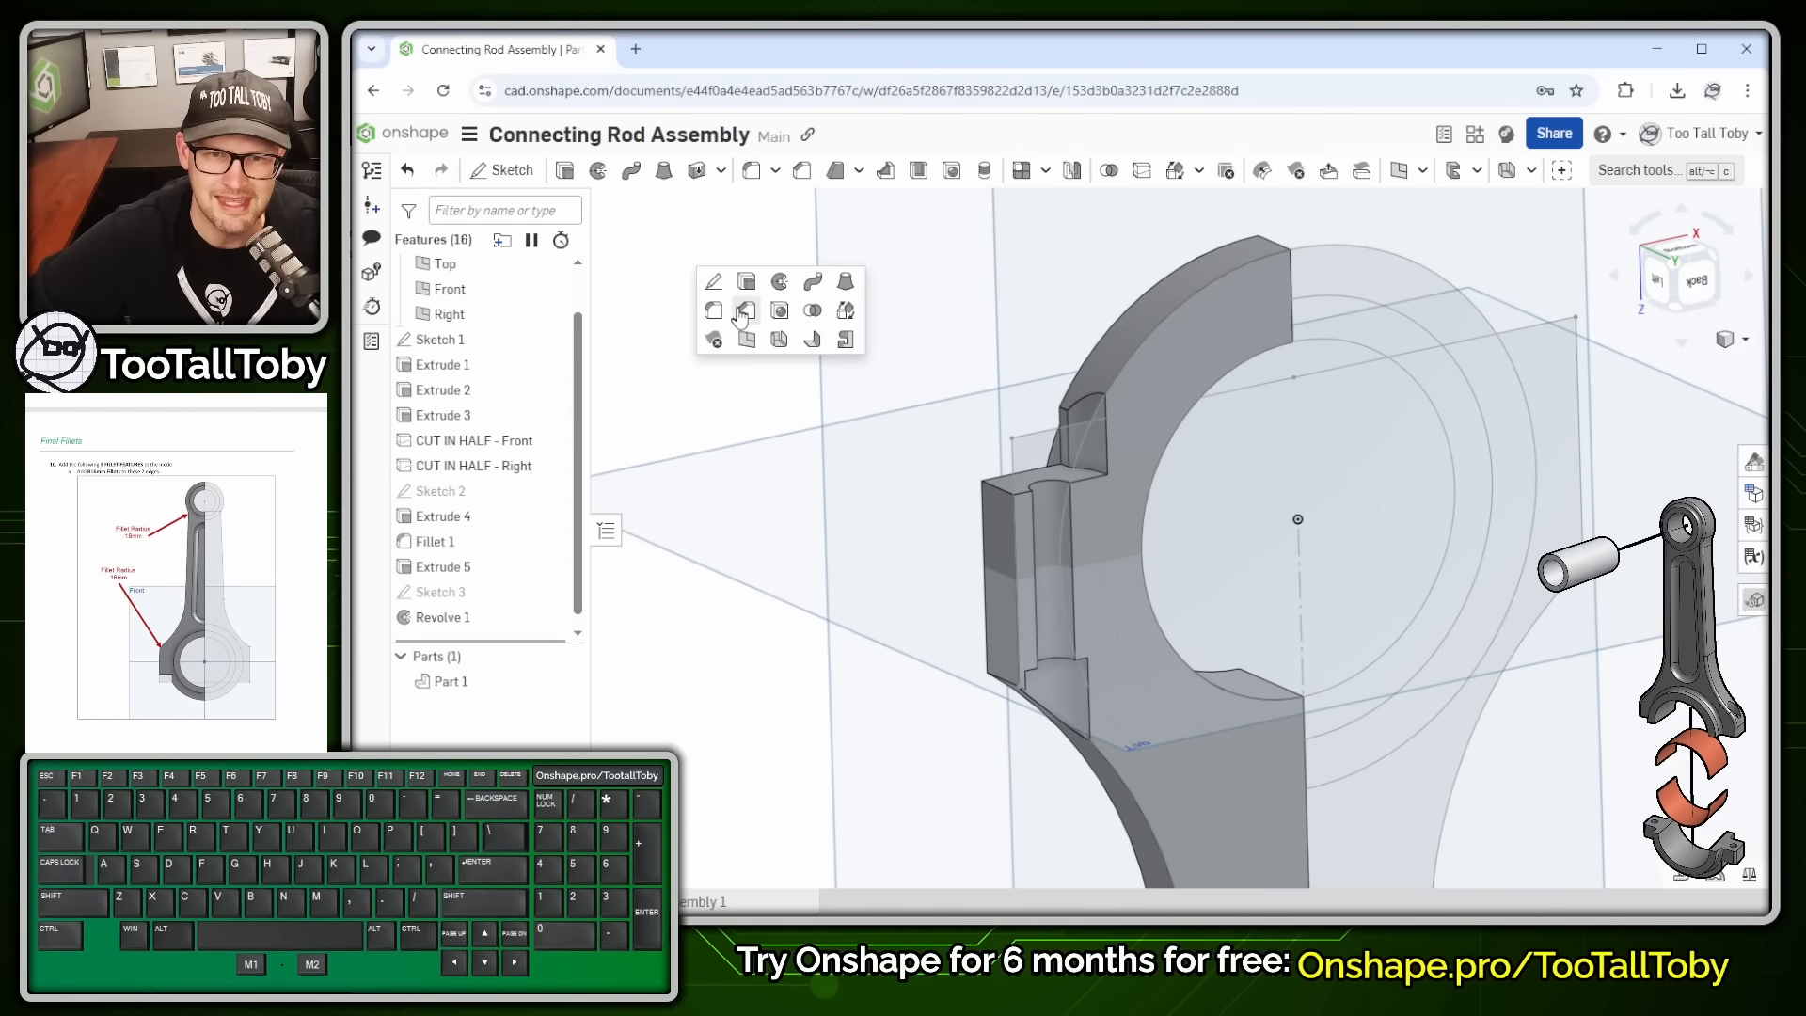
left_click(743, 314)
left_click(729, 394)
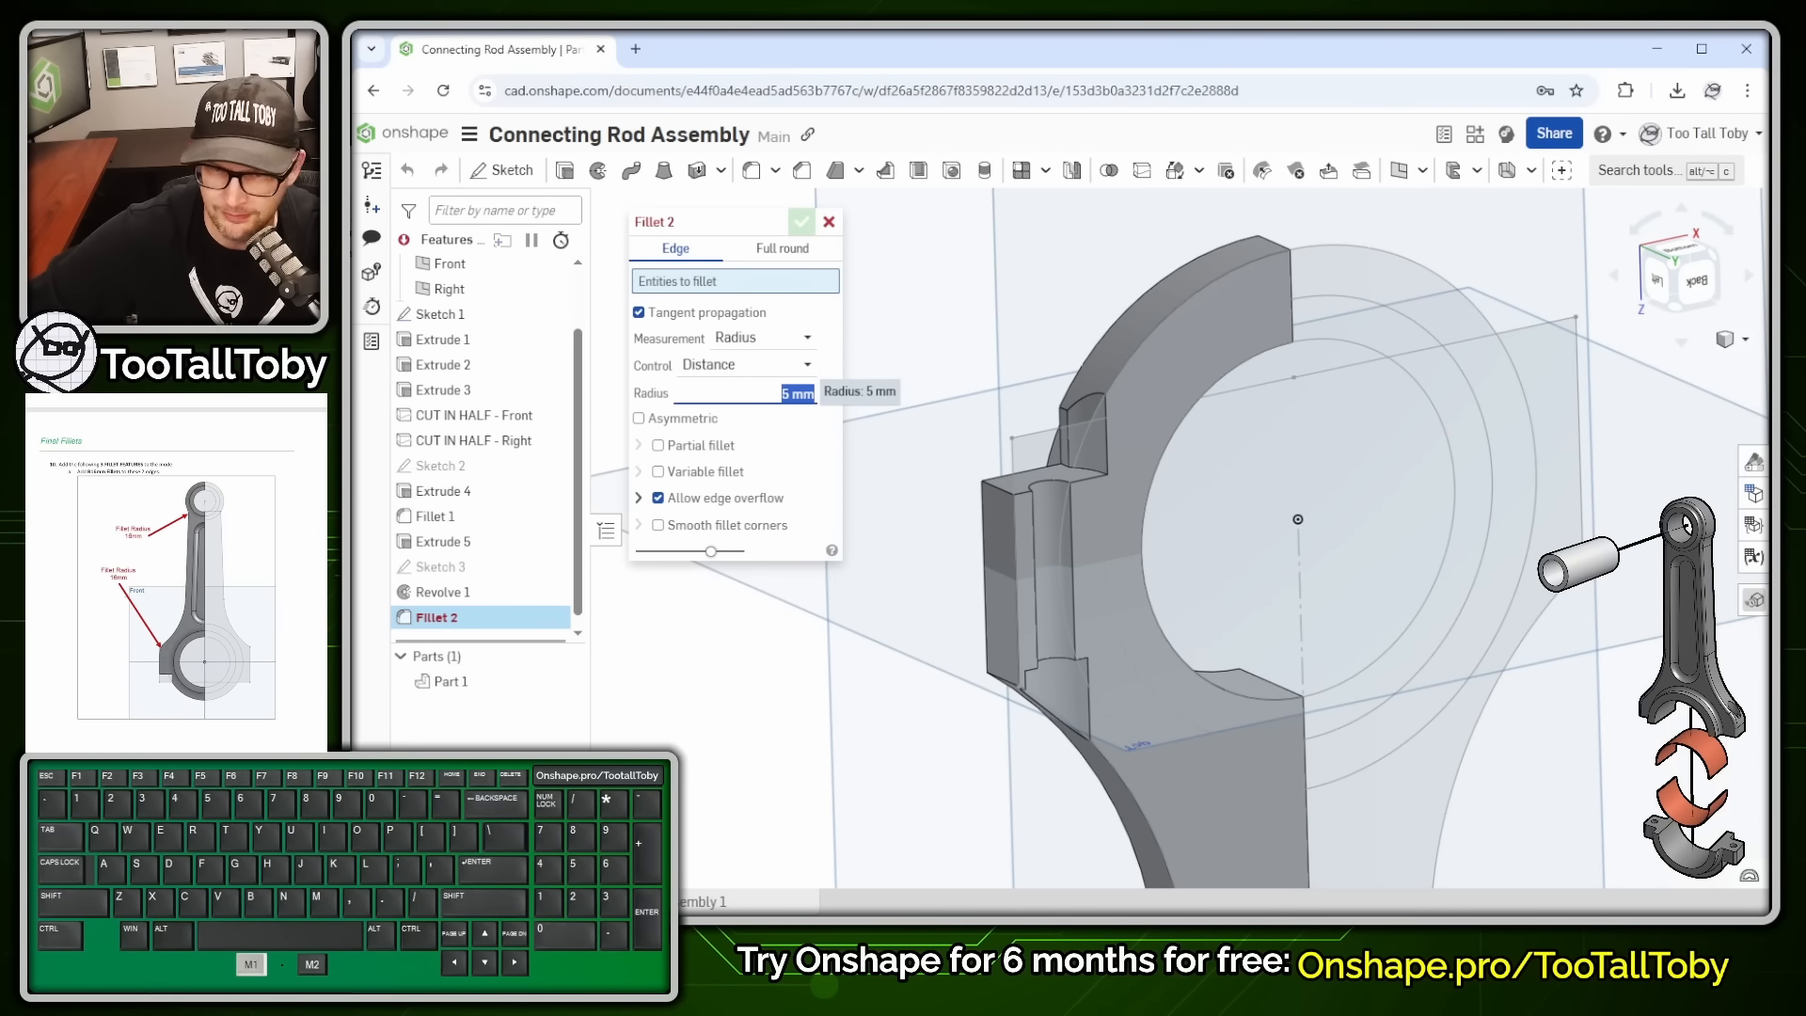
type("16")
scroll(1192, 649, "down", 2)
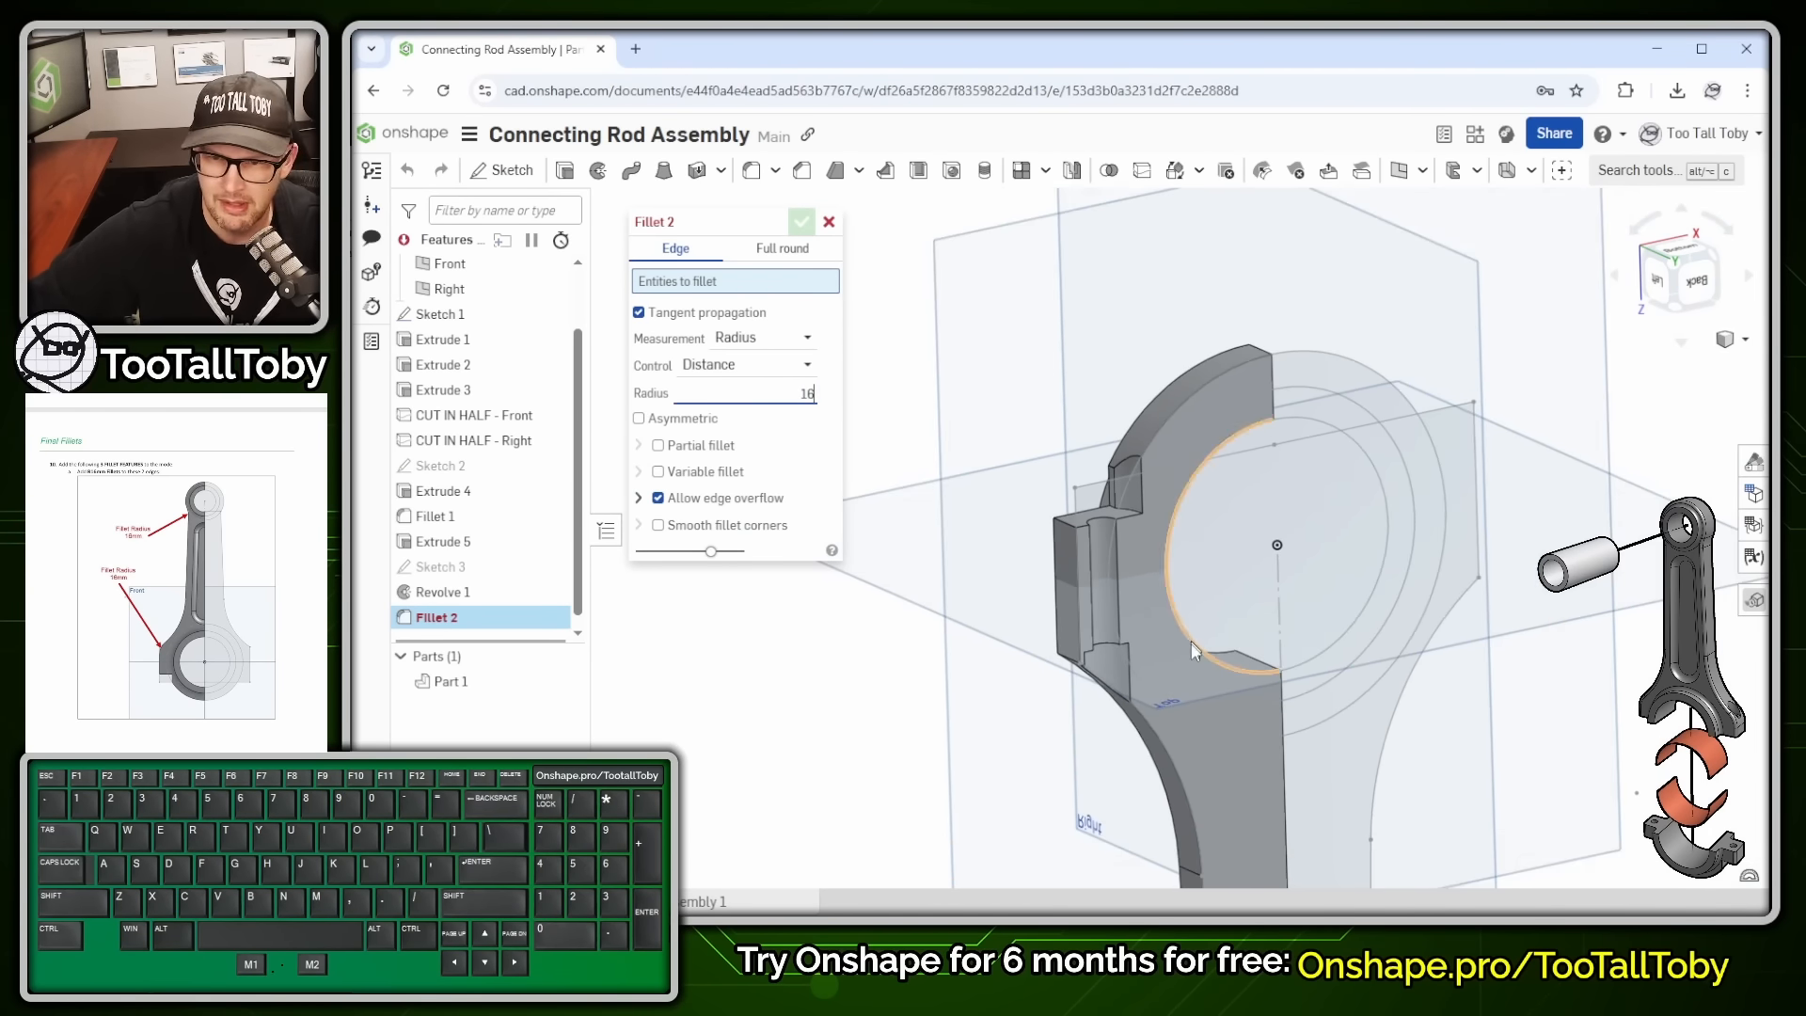
scroll(1193, 649, "down", 2)
middle_click_drag(1189, 822, 1230, 557, "ctrl")
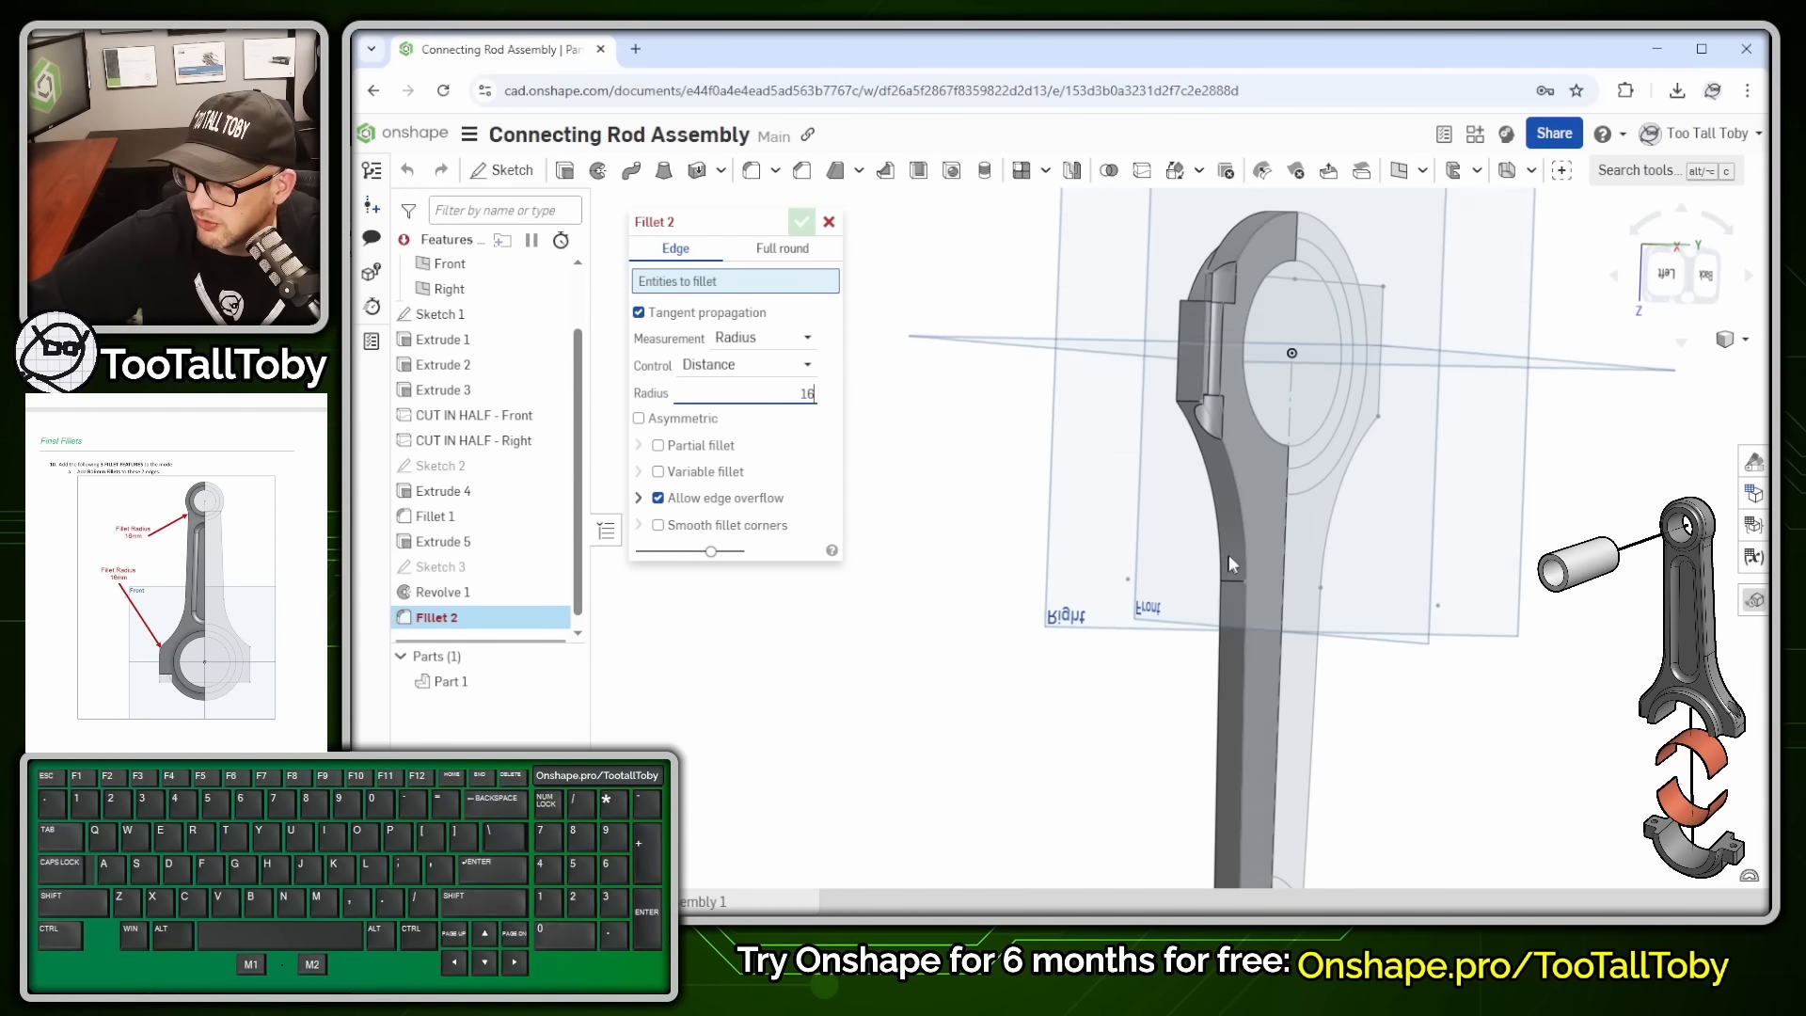
right_click_drag(1228, 555, 1251, 419)
scroll(1251, 419, "up", 3)
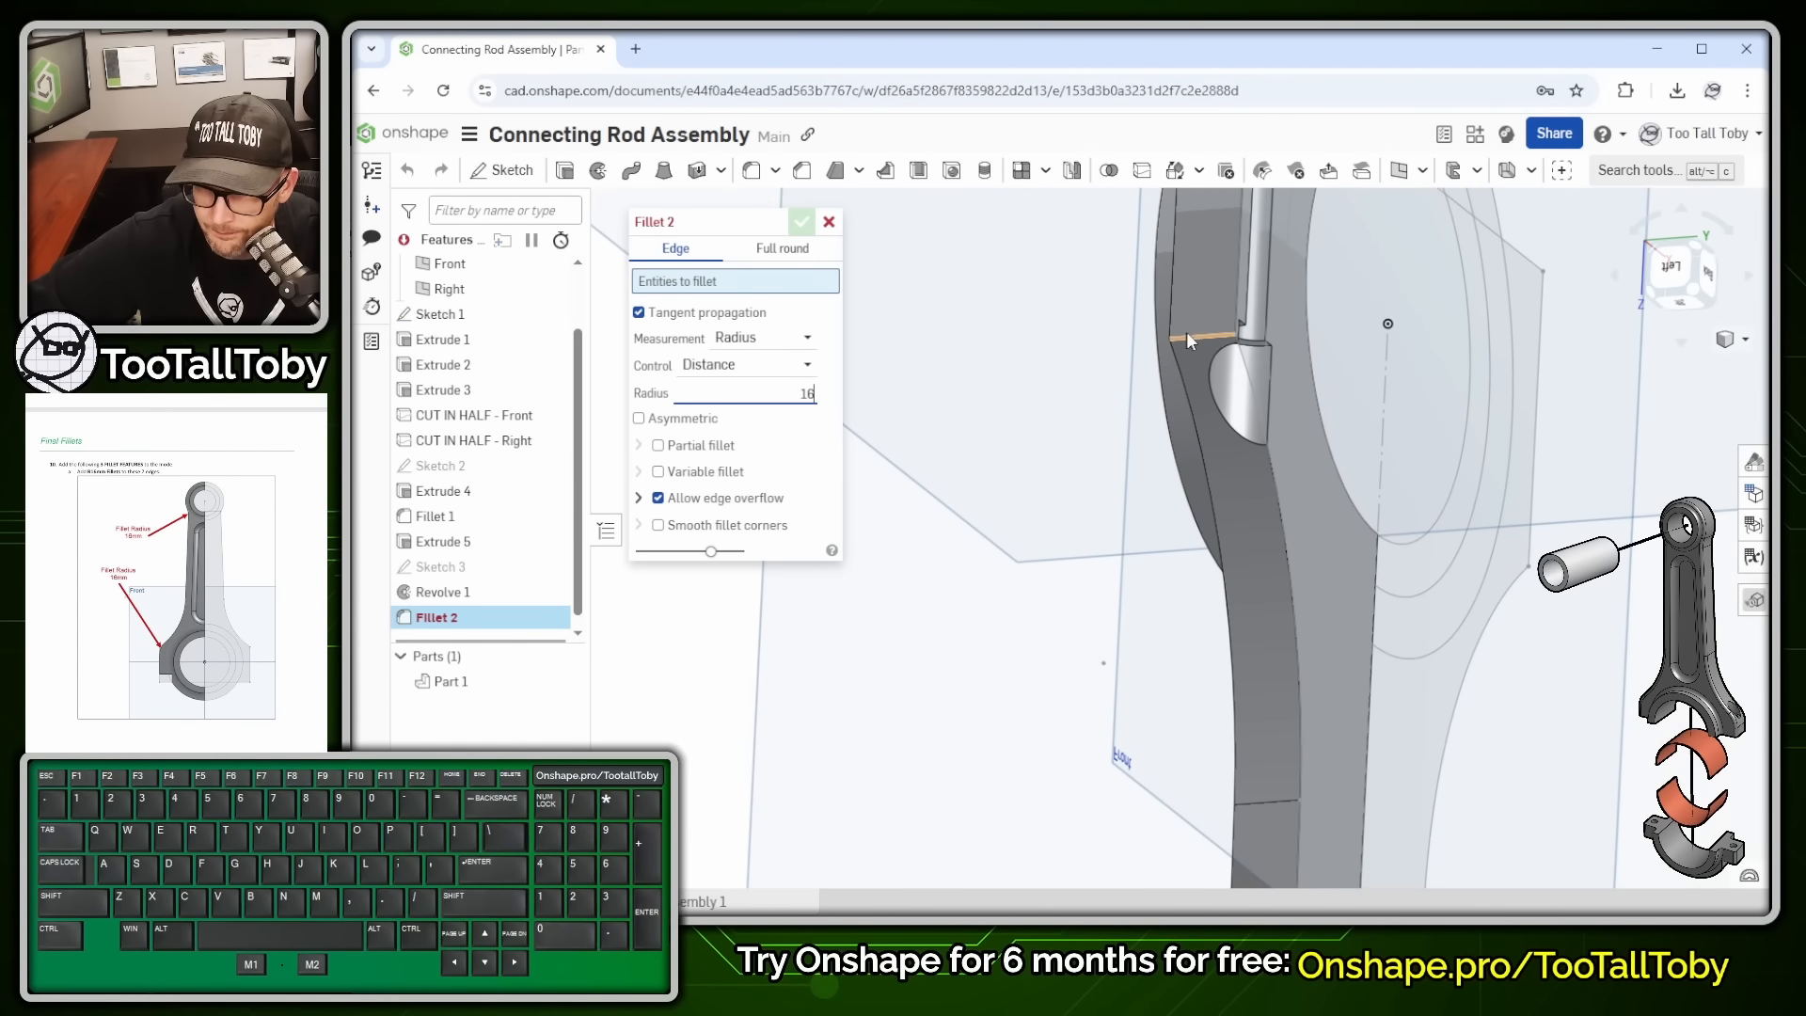
left_click(1189, 334)
scroll(1308, 576, "down", 4)
middle_click_drag(1291, 714, 1273, 357, "ctrl")
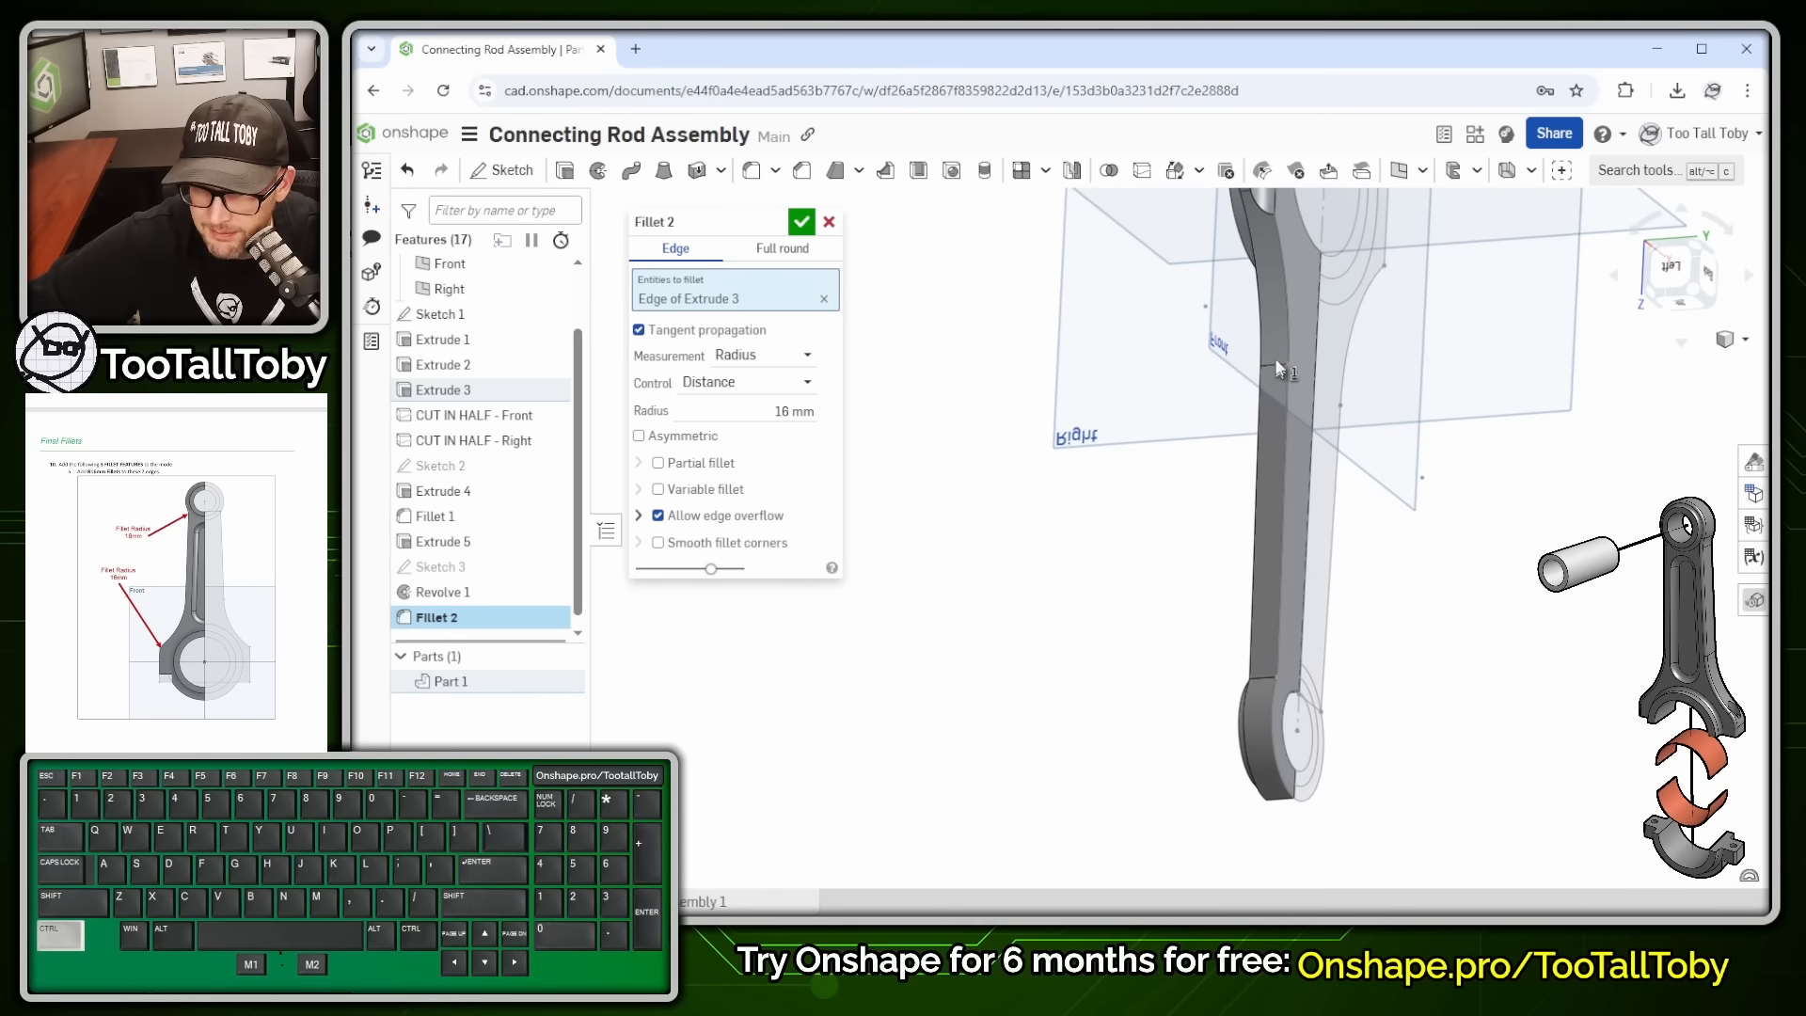
right_click_drag(1274, 675, 1258, 776)
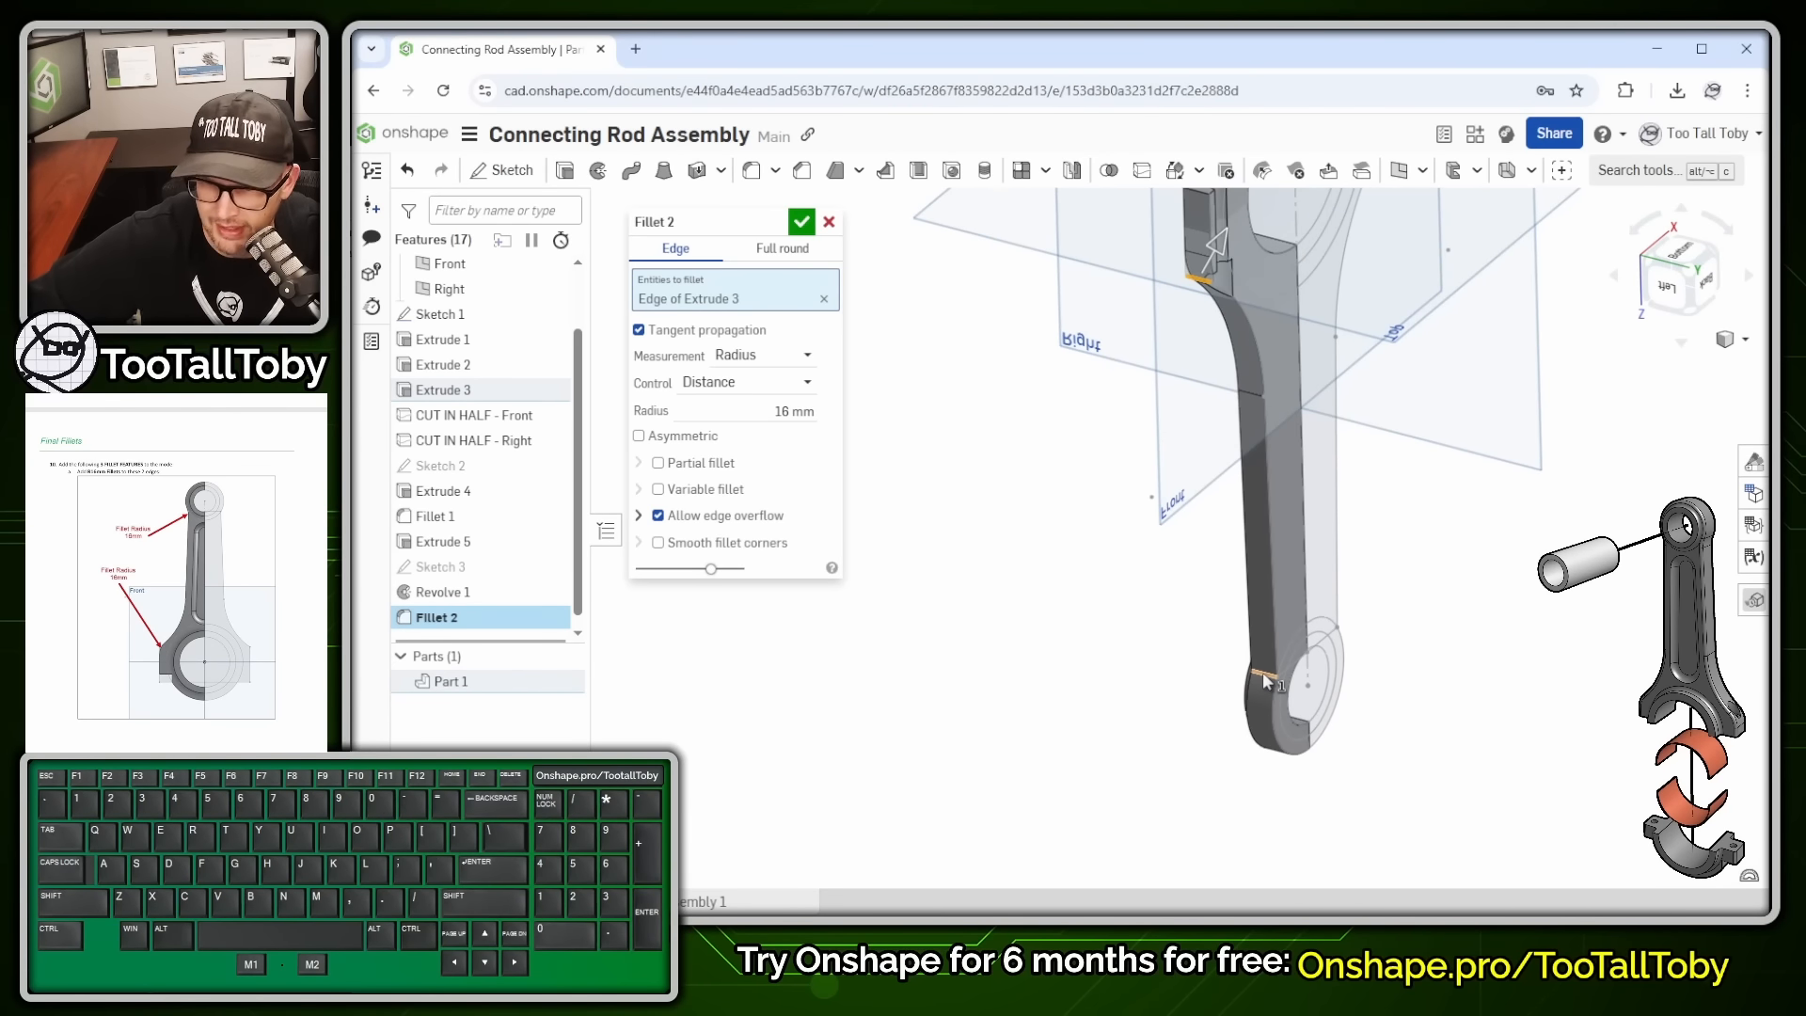
left_click(1262, 674)
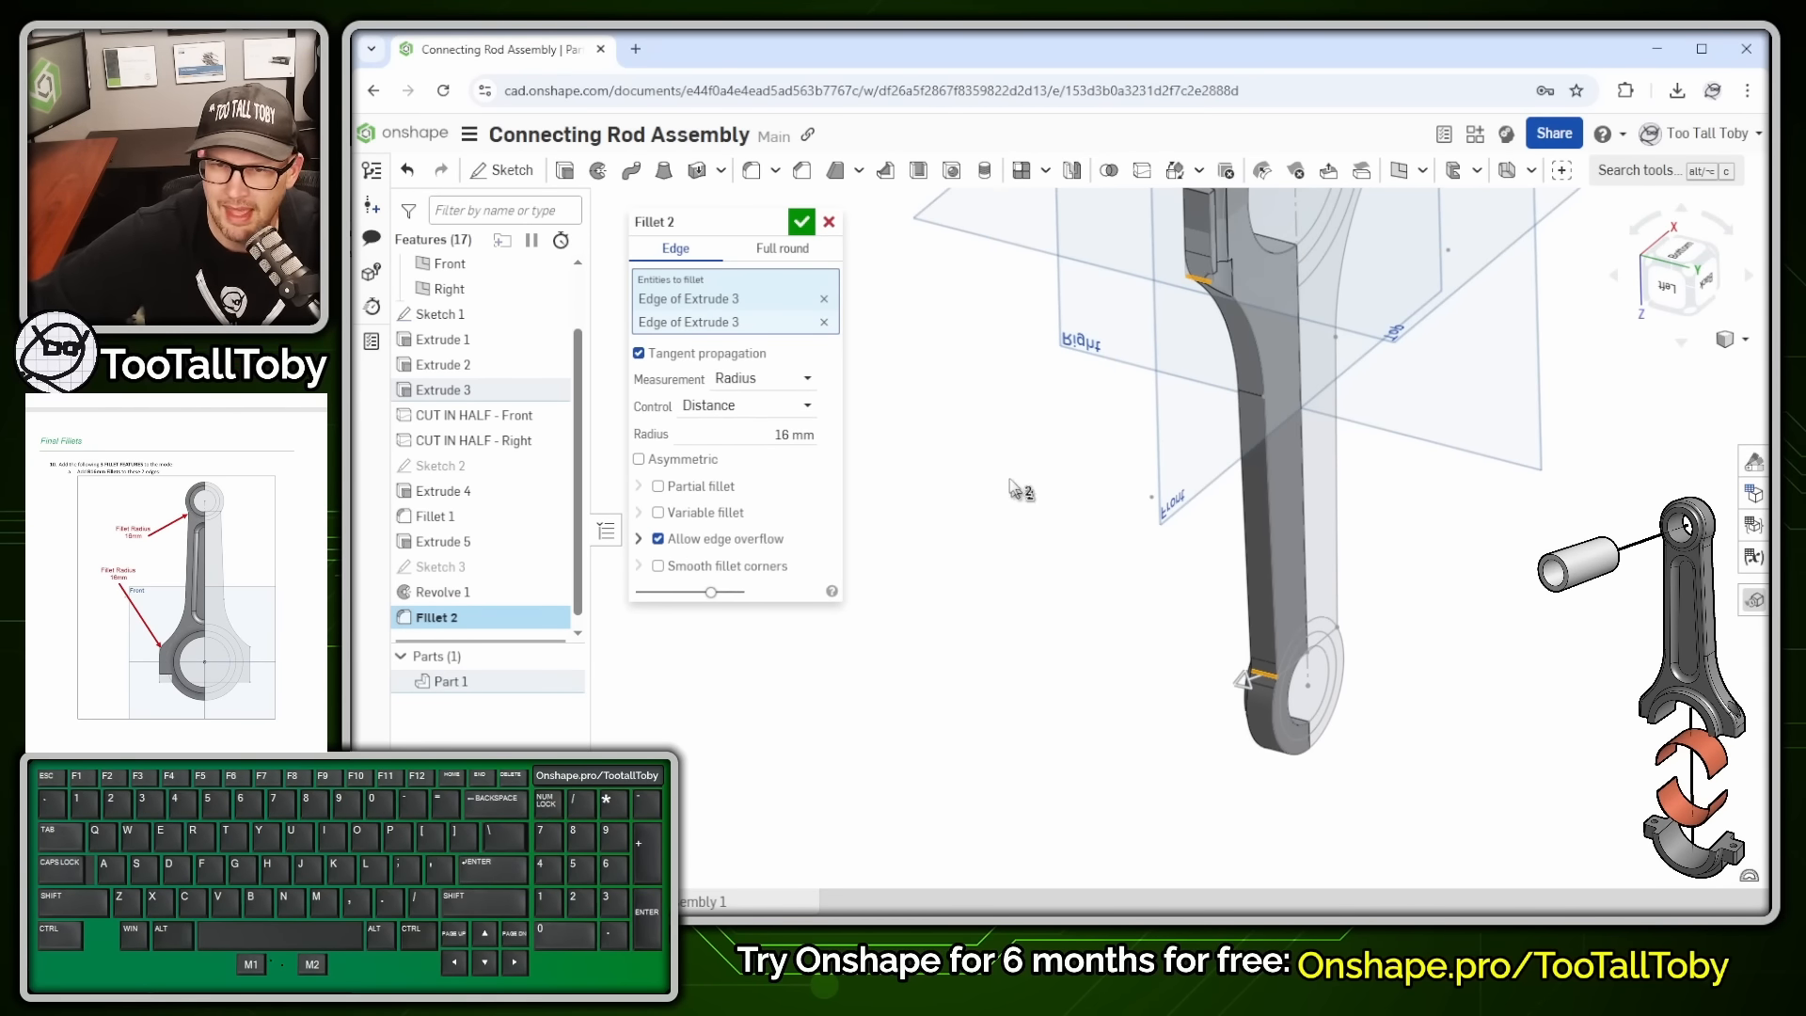
key("shift")
key("shift+Return")
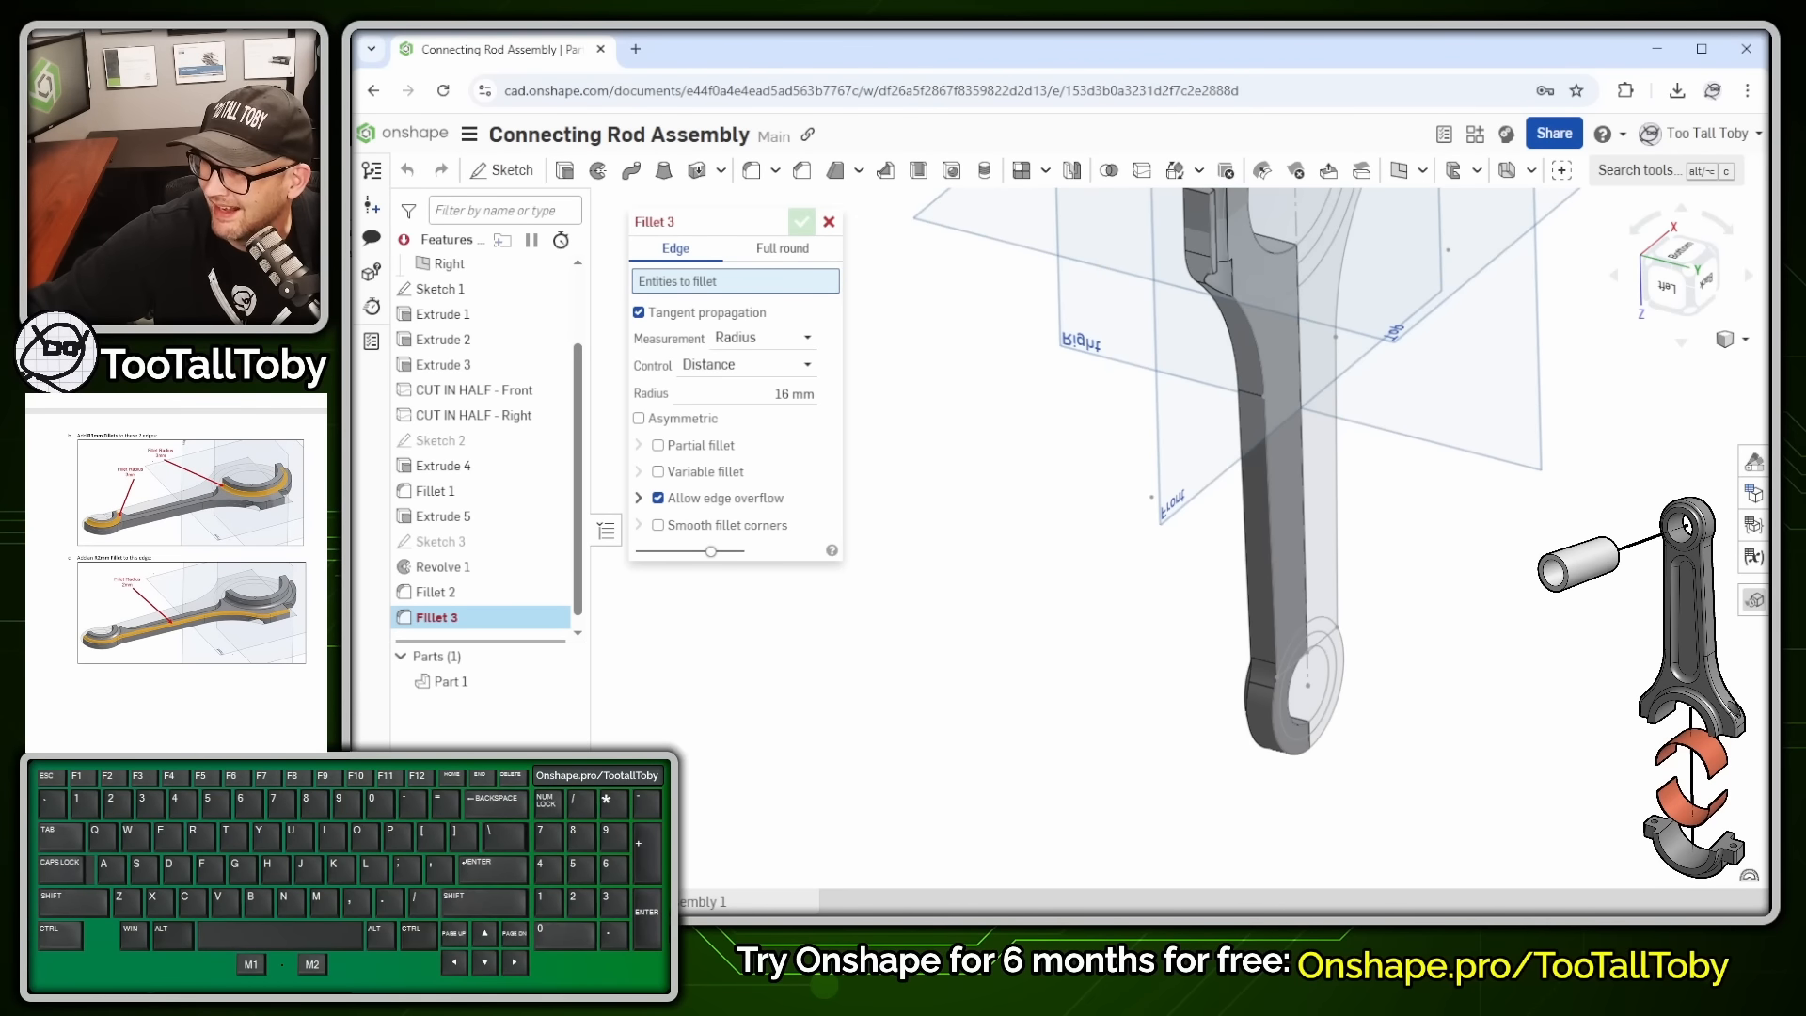
- Add a 3 mm fillet to the big-end and small-end edges
left_click(790, 394)
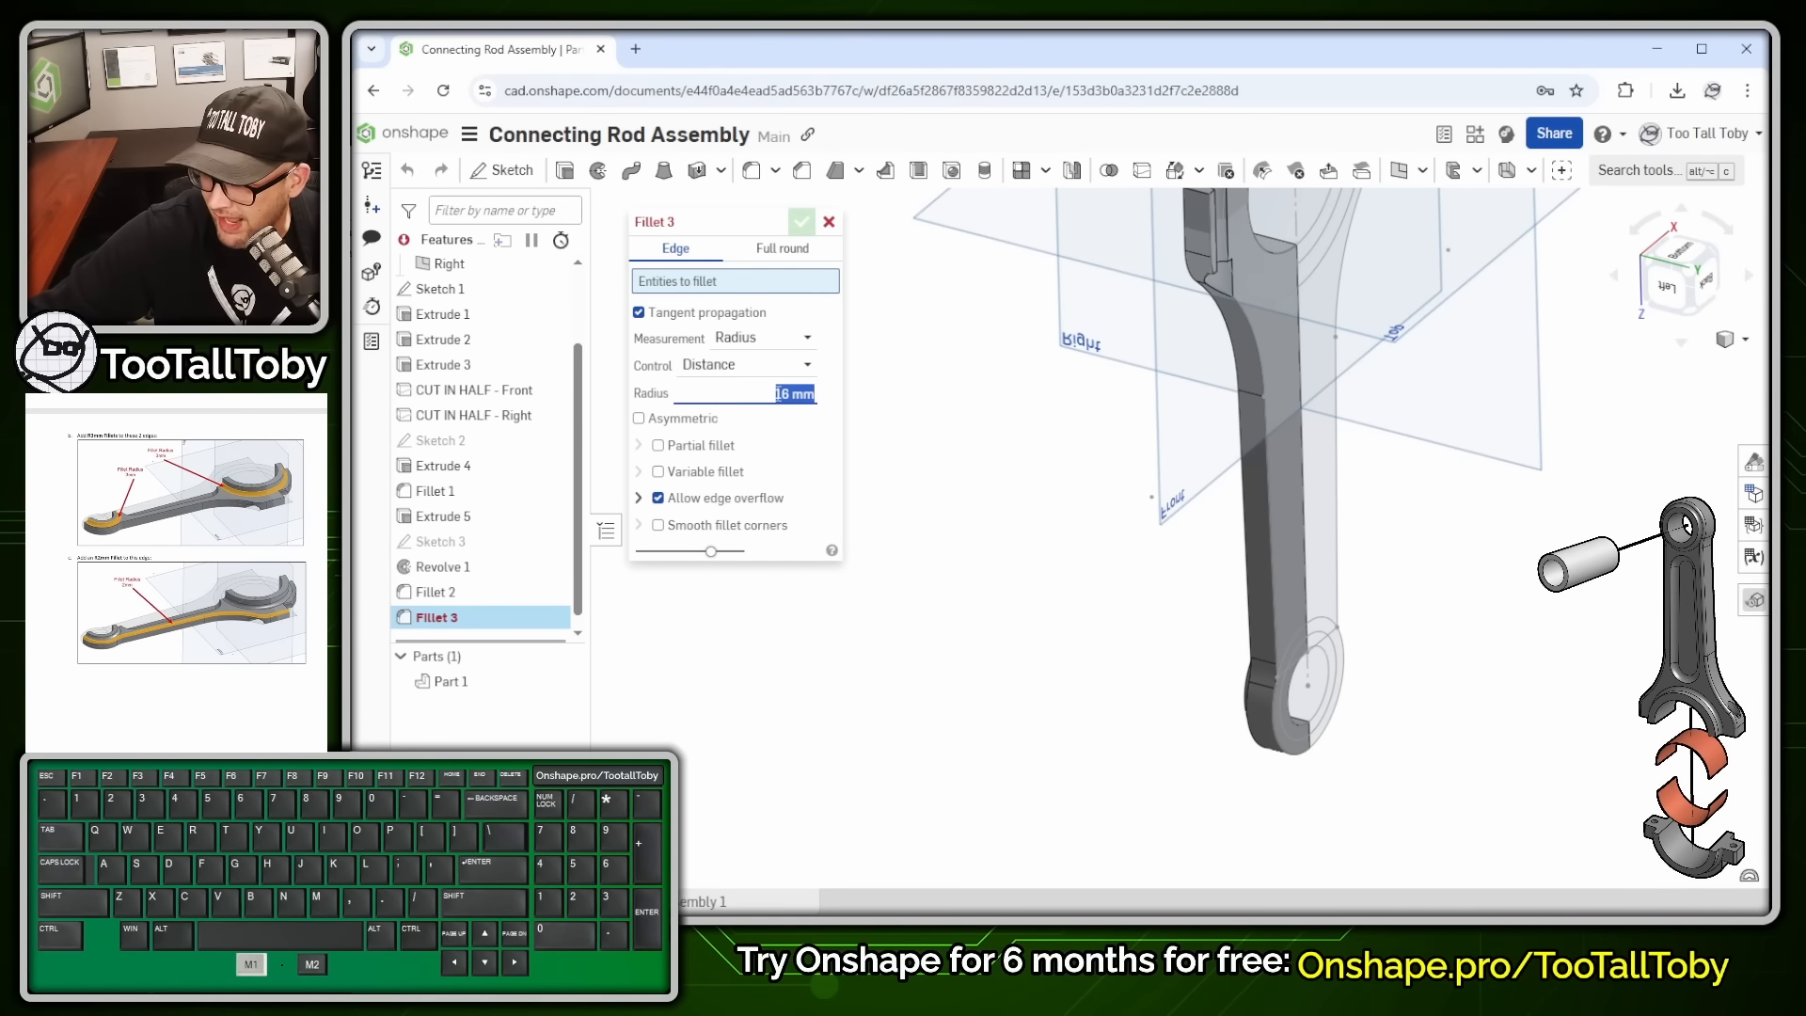
type("3")
right_click_drag(1035, 572, 1176, 526)
scroll(1334, 267, "down", 2)
scroll(1394, 319, "up", 3)
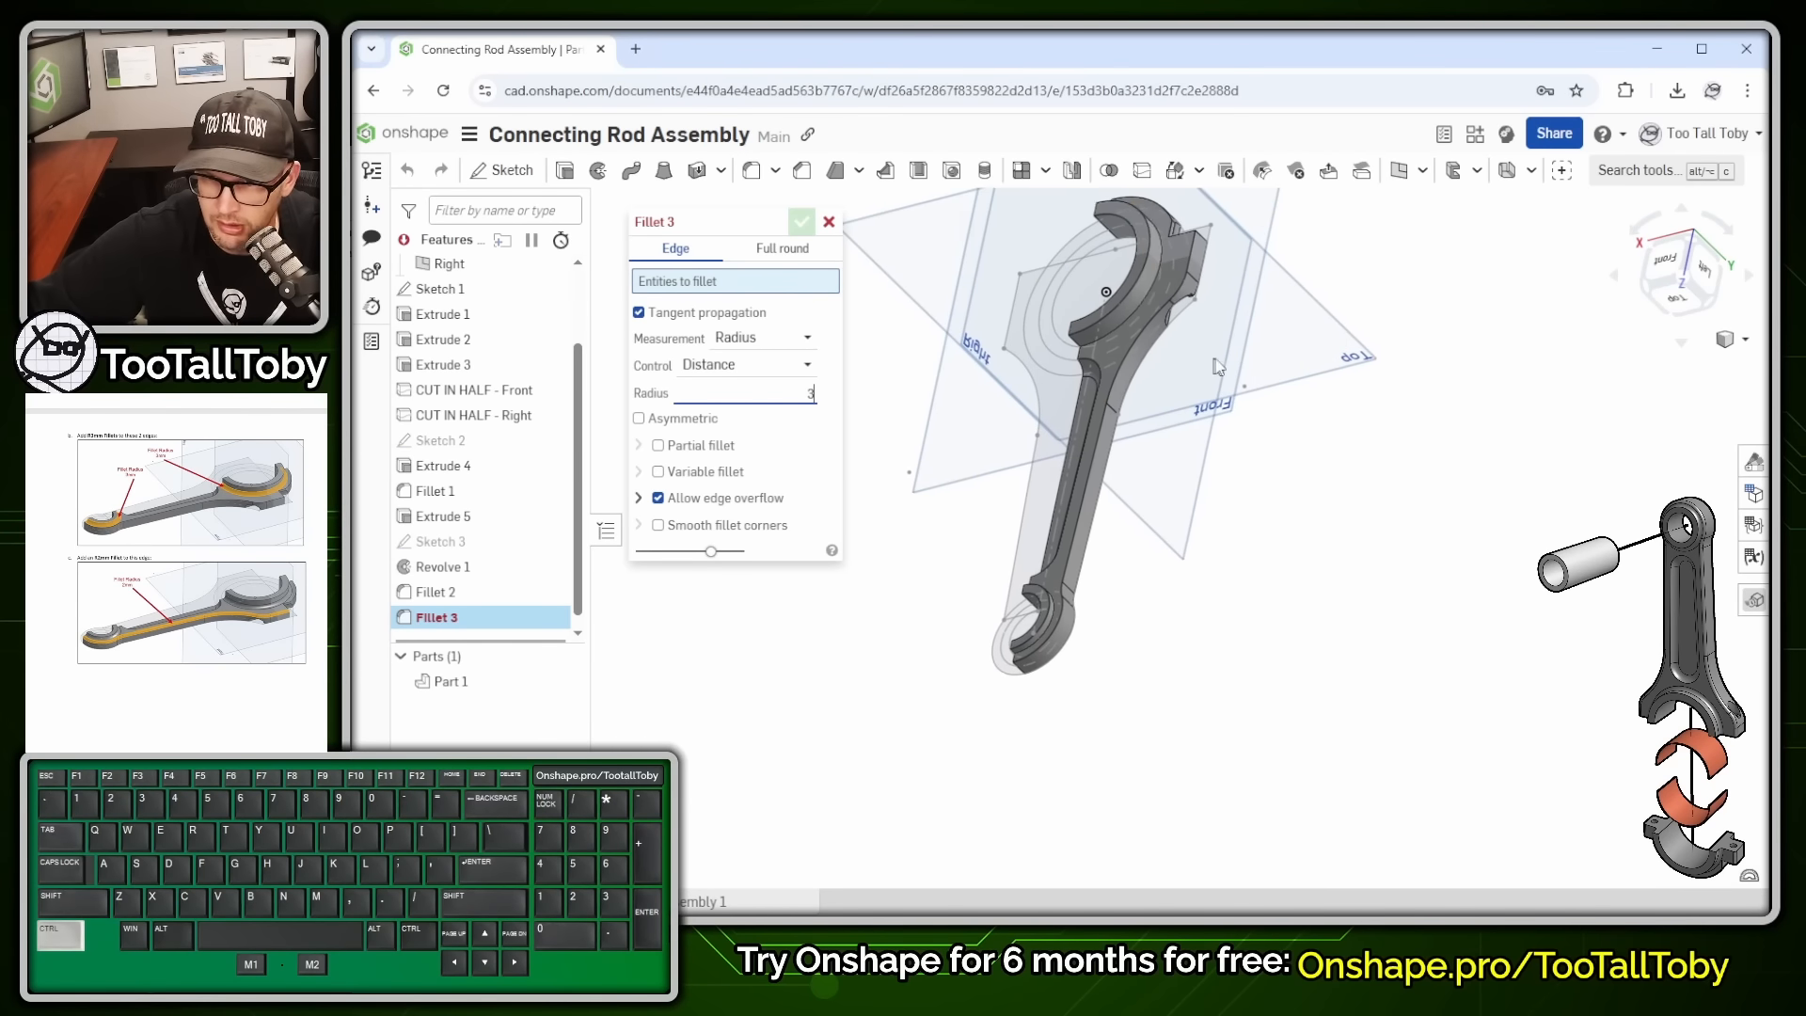
left_click(1110, 346)
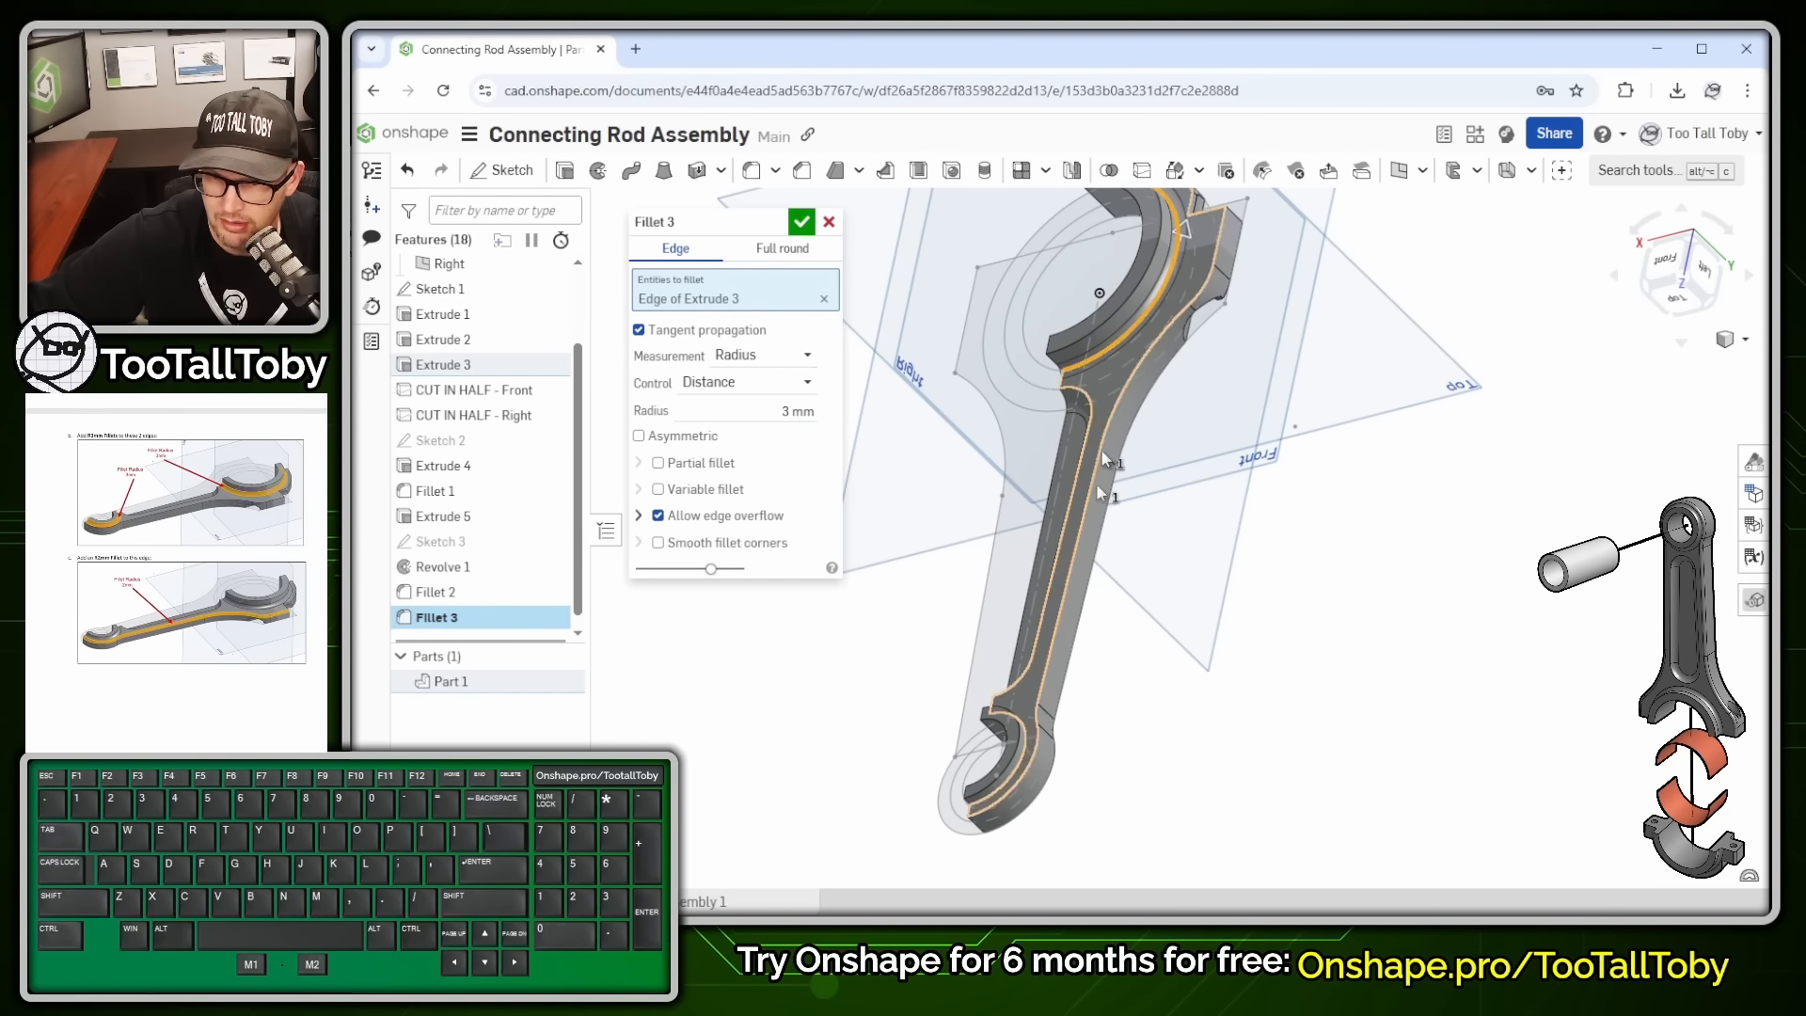
left_click(1020, 763)
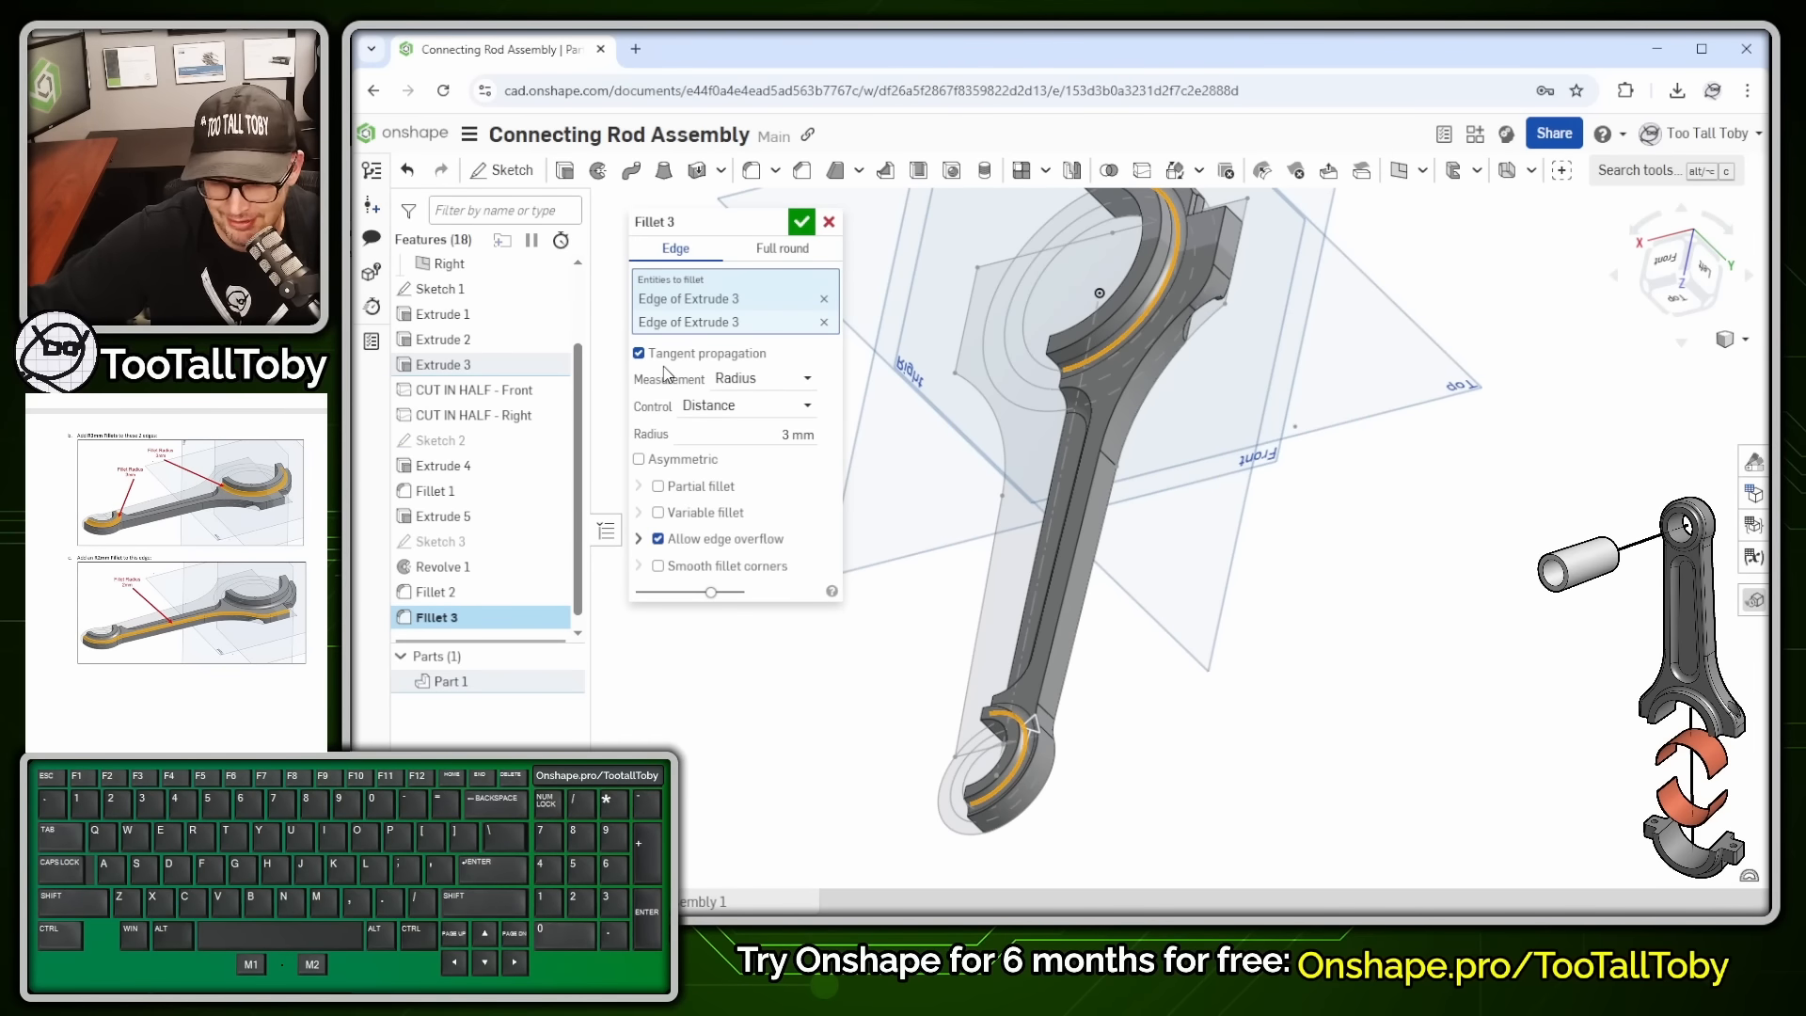
key("shift+Return")
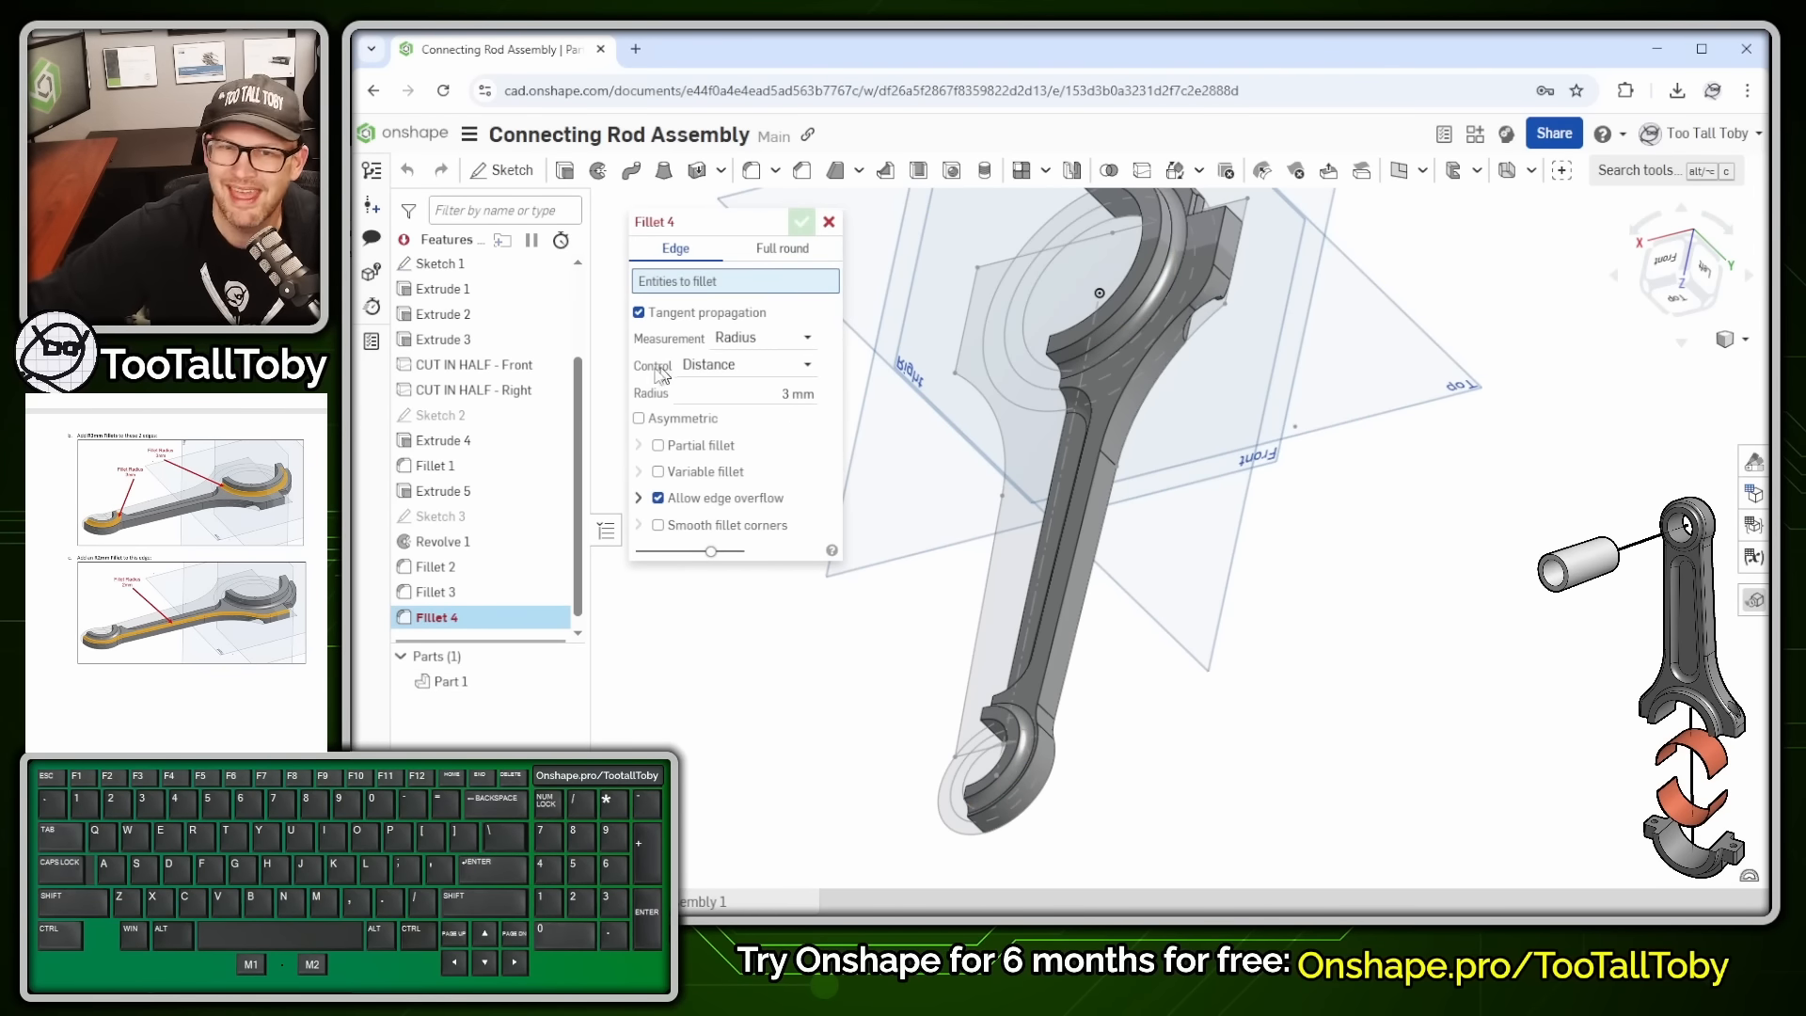
- Add a 2 mm fillet along the shank edge
left_click(795, 393)
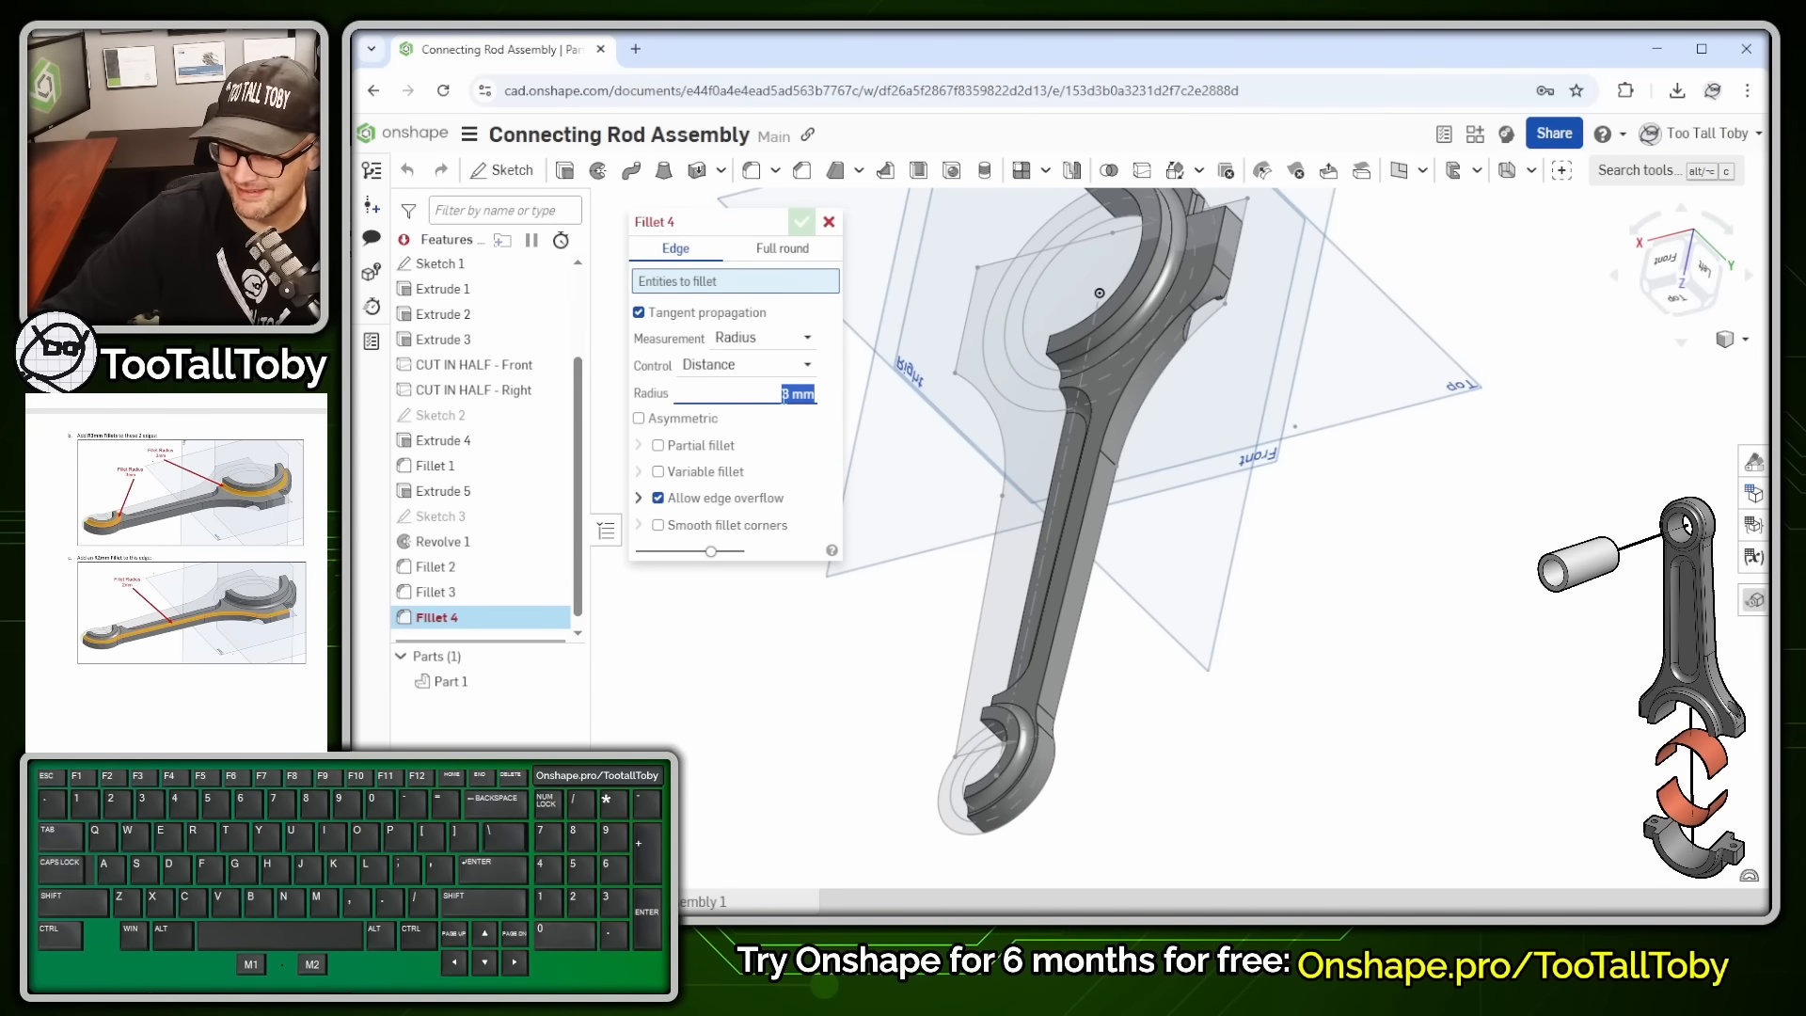
type("2")
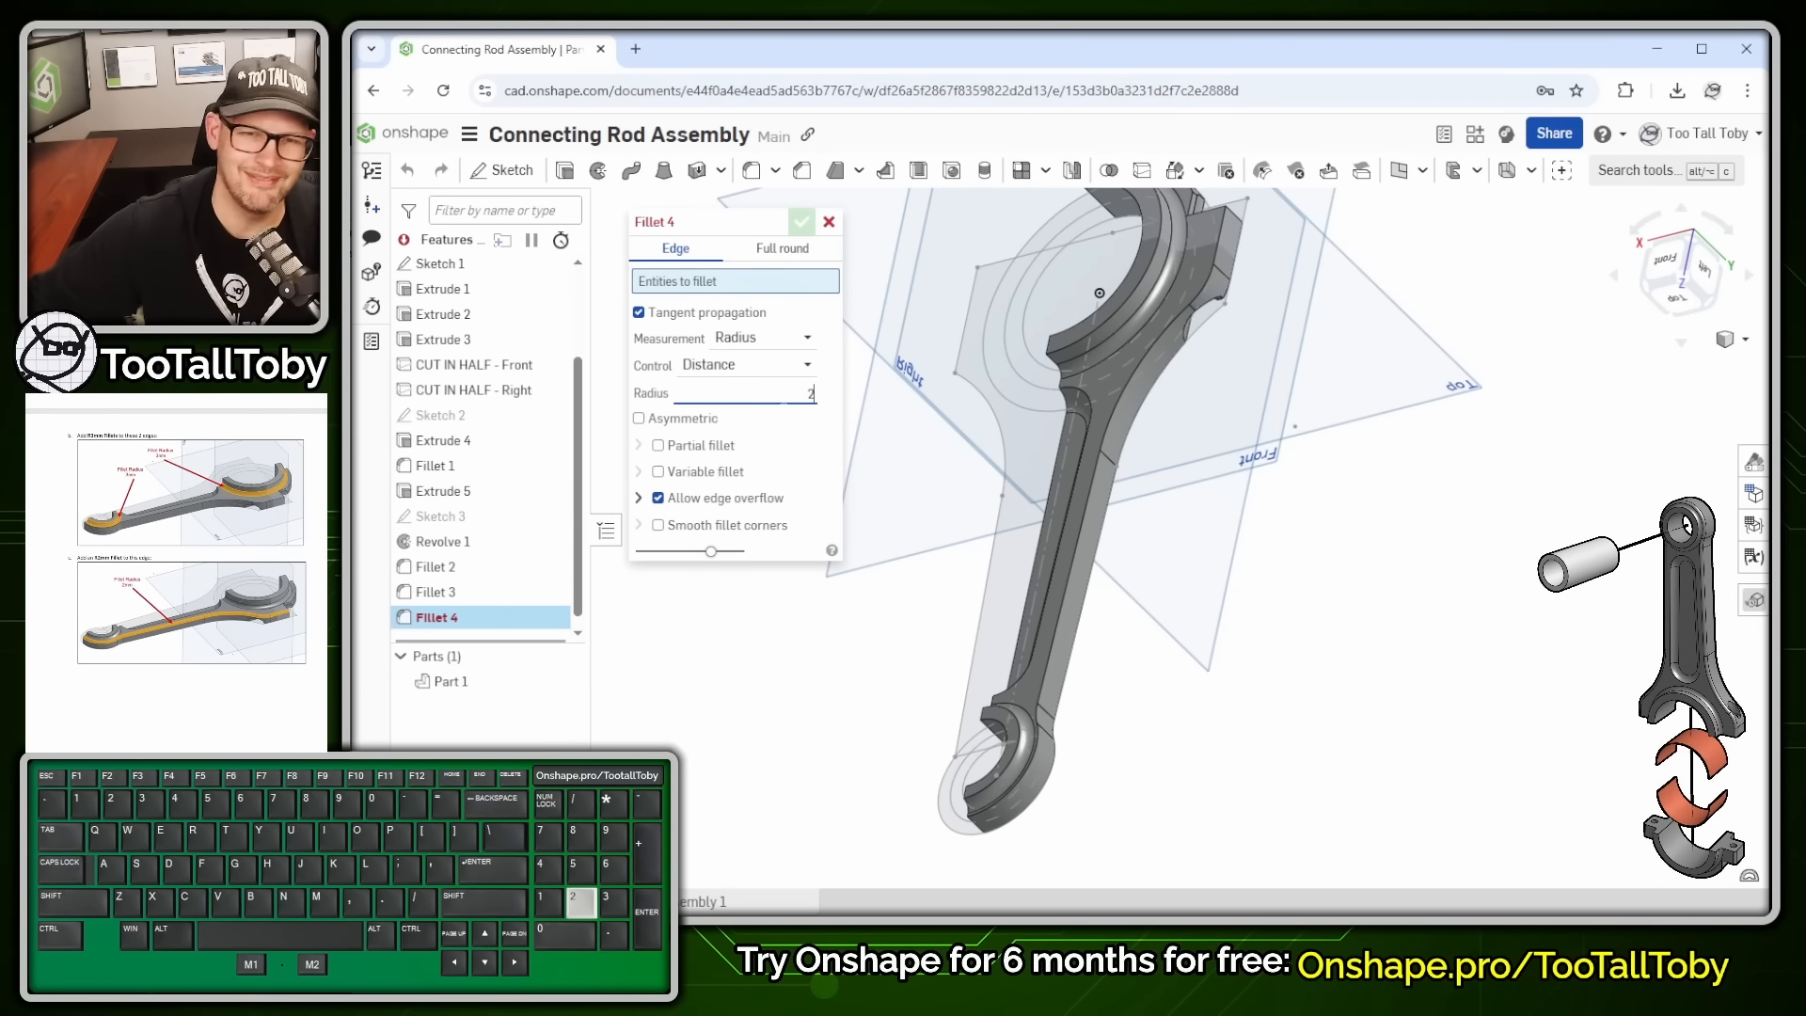
left_click(1056, 643)
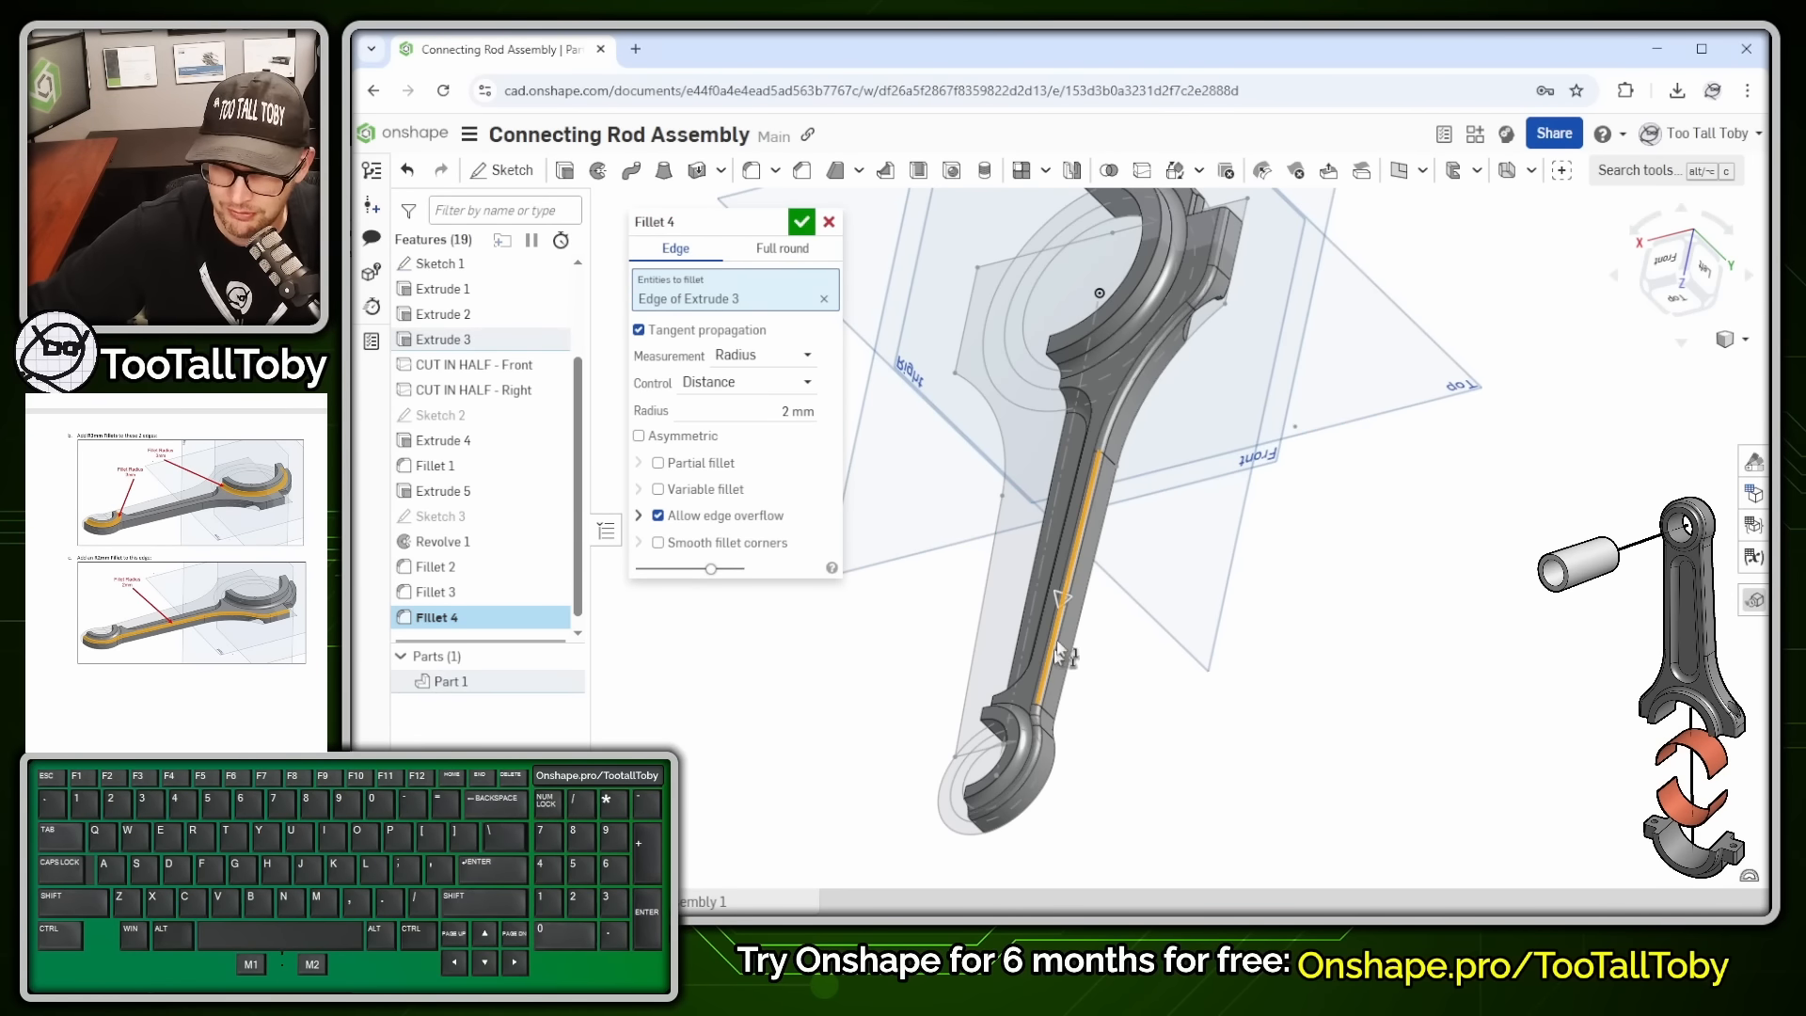
scroll(1230, 218, "down", 3)
middle_click_drag(1226, 258, 1271, 412)
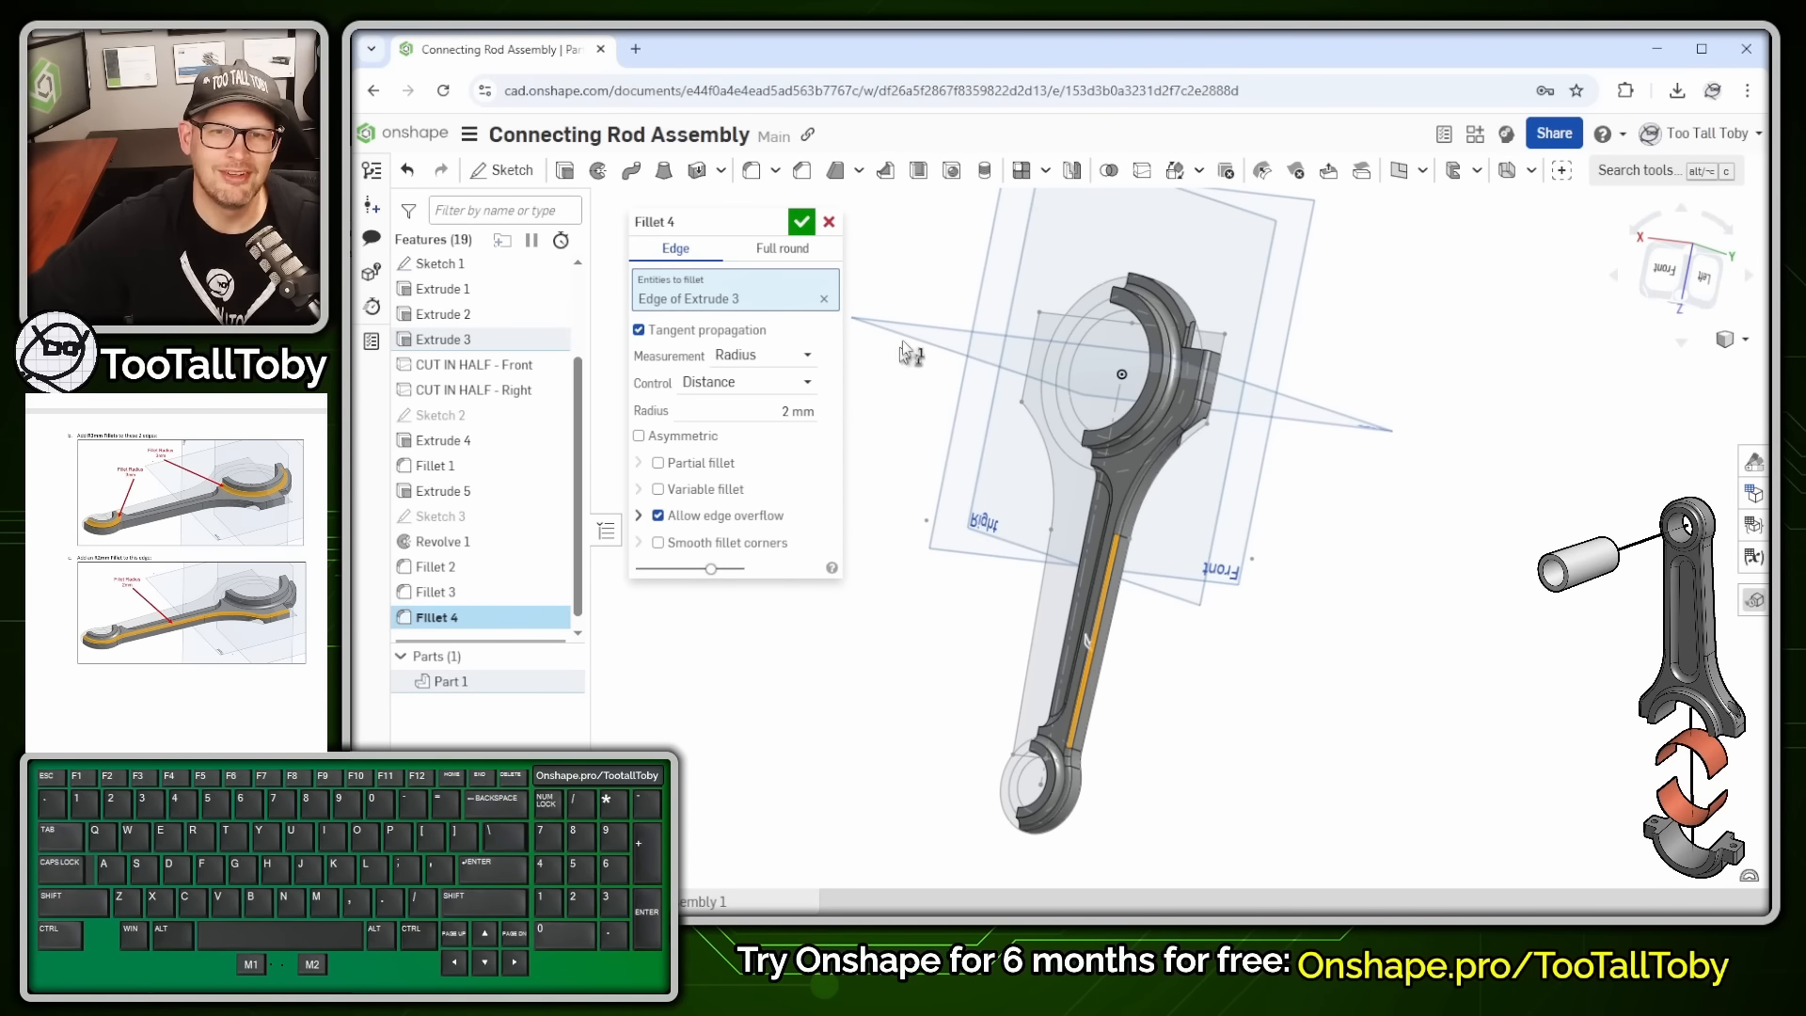
left_click(801, 221)
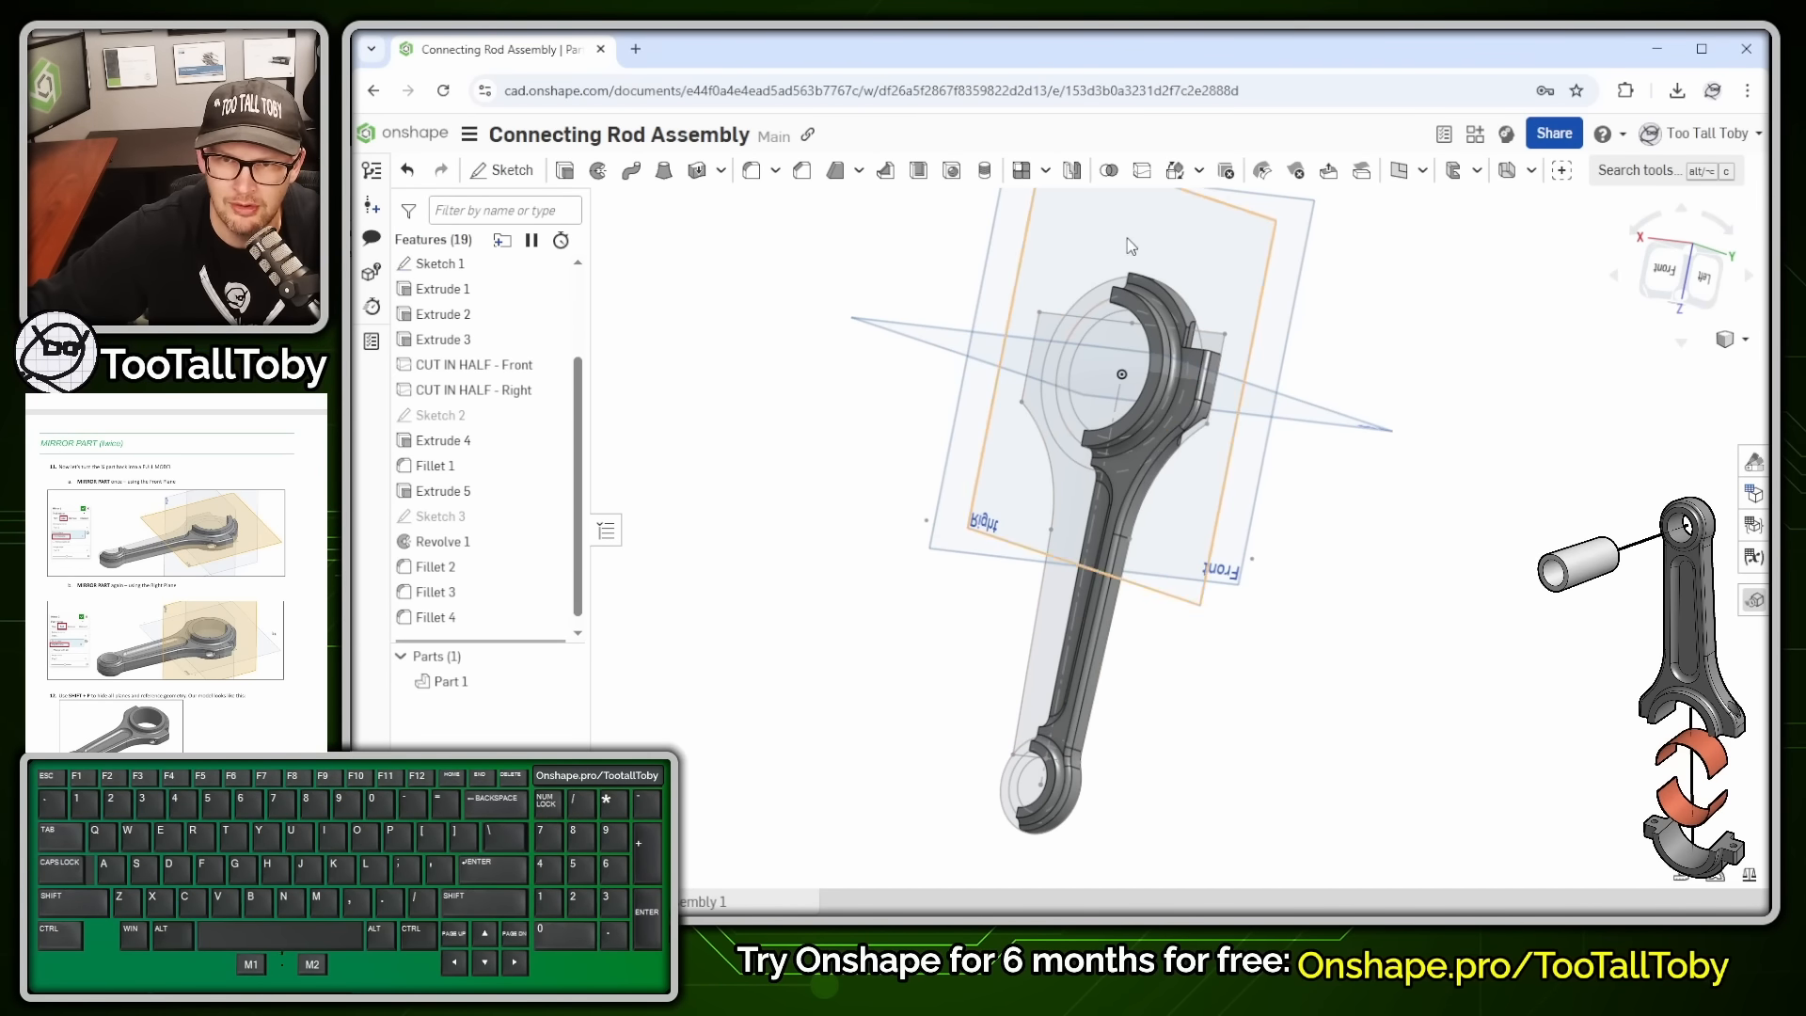
key("alt+1")
left_click_drag(1062, 156, 1117, 253, "ctrl+shift")
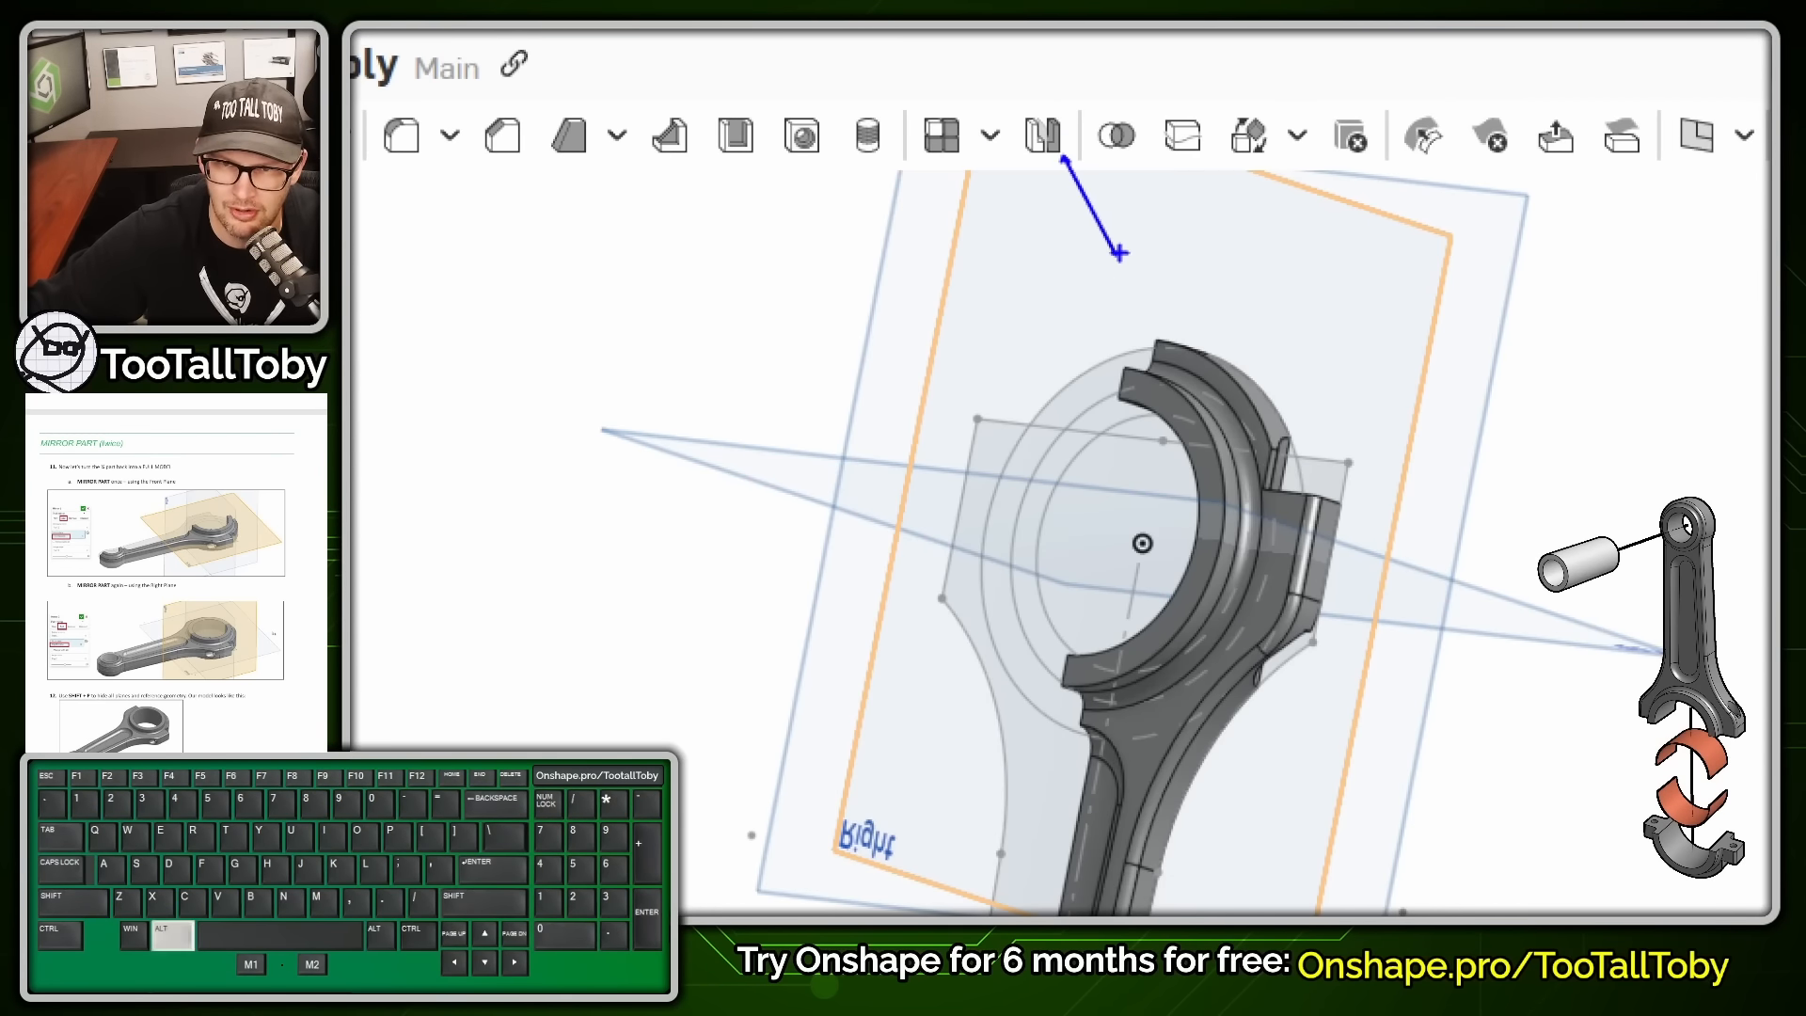
key("alt+1")
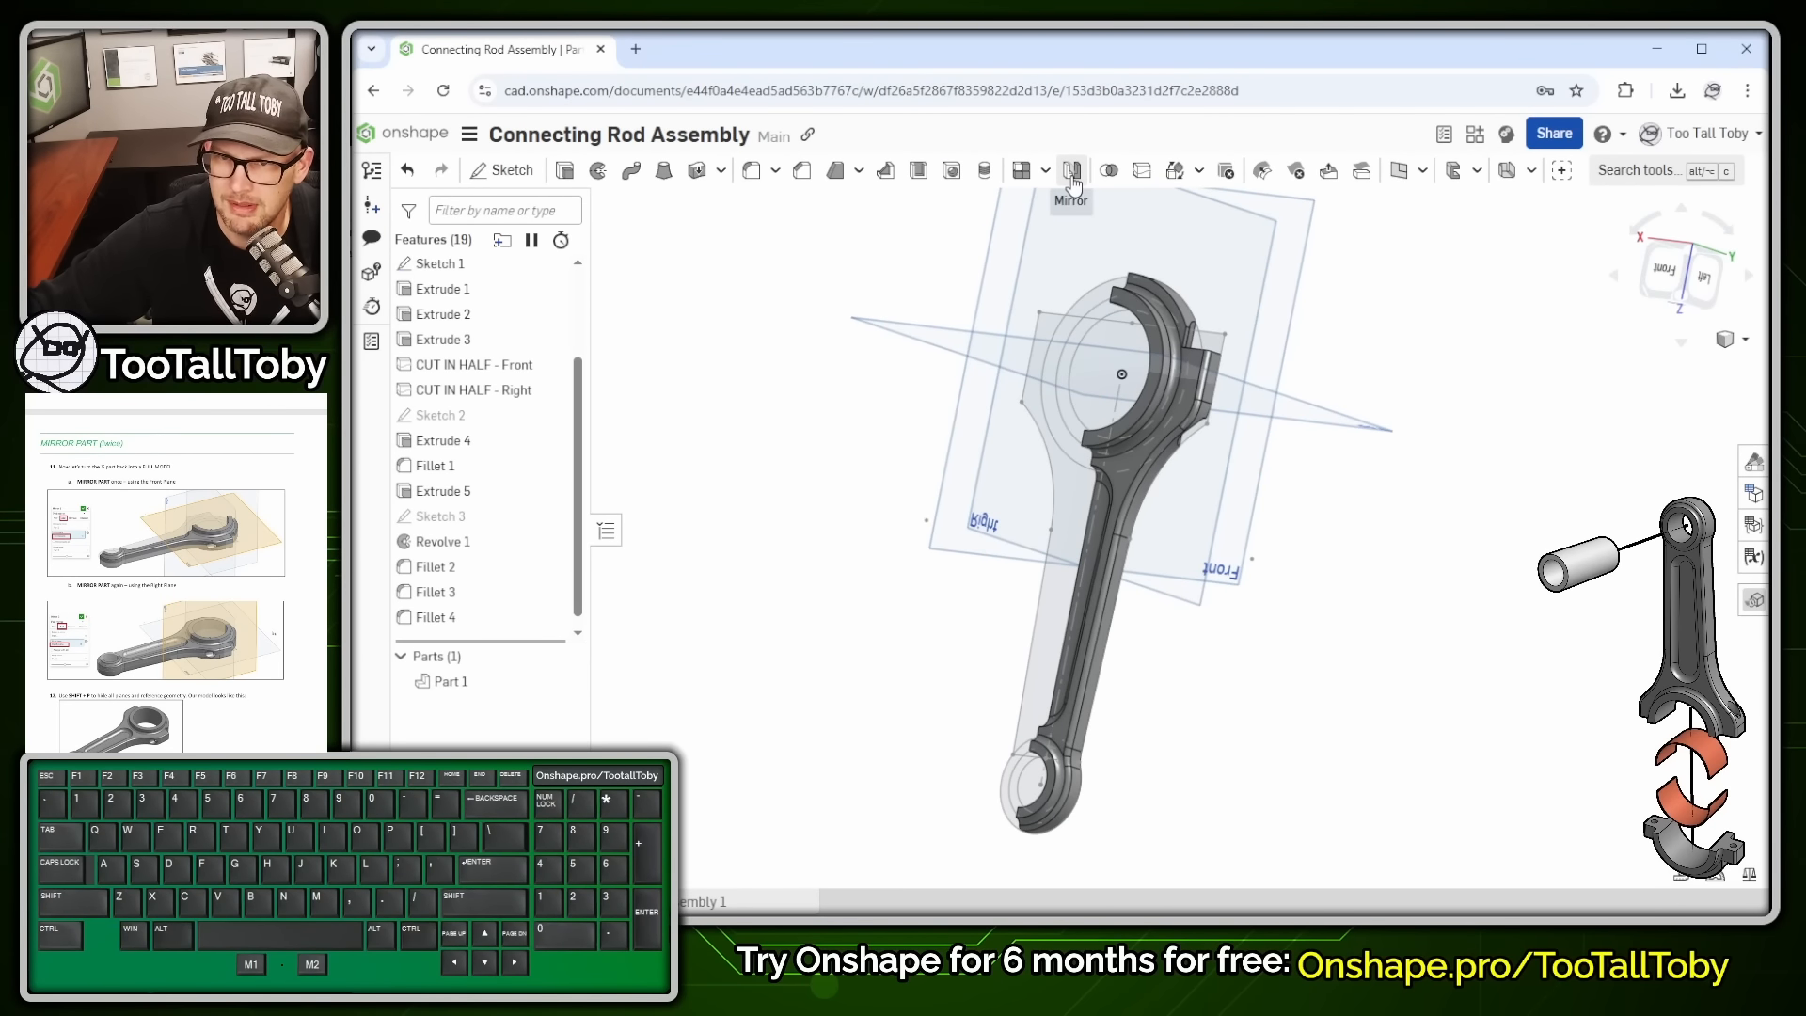
- Mirror Part 1 across the Front plane
left_click(1073, 172)
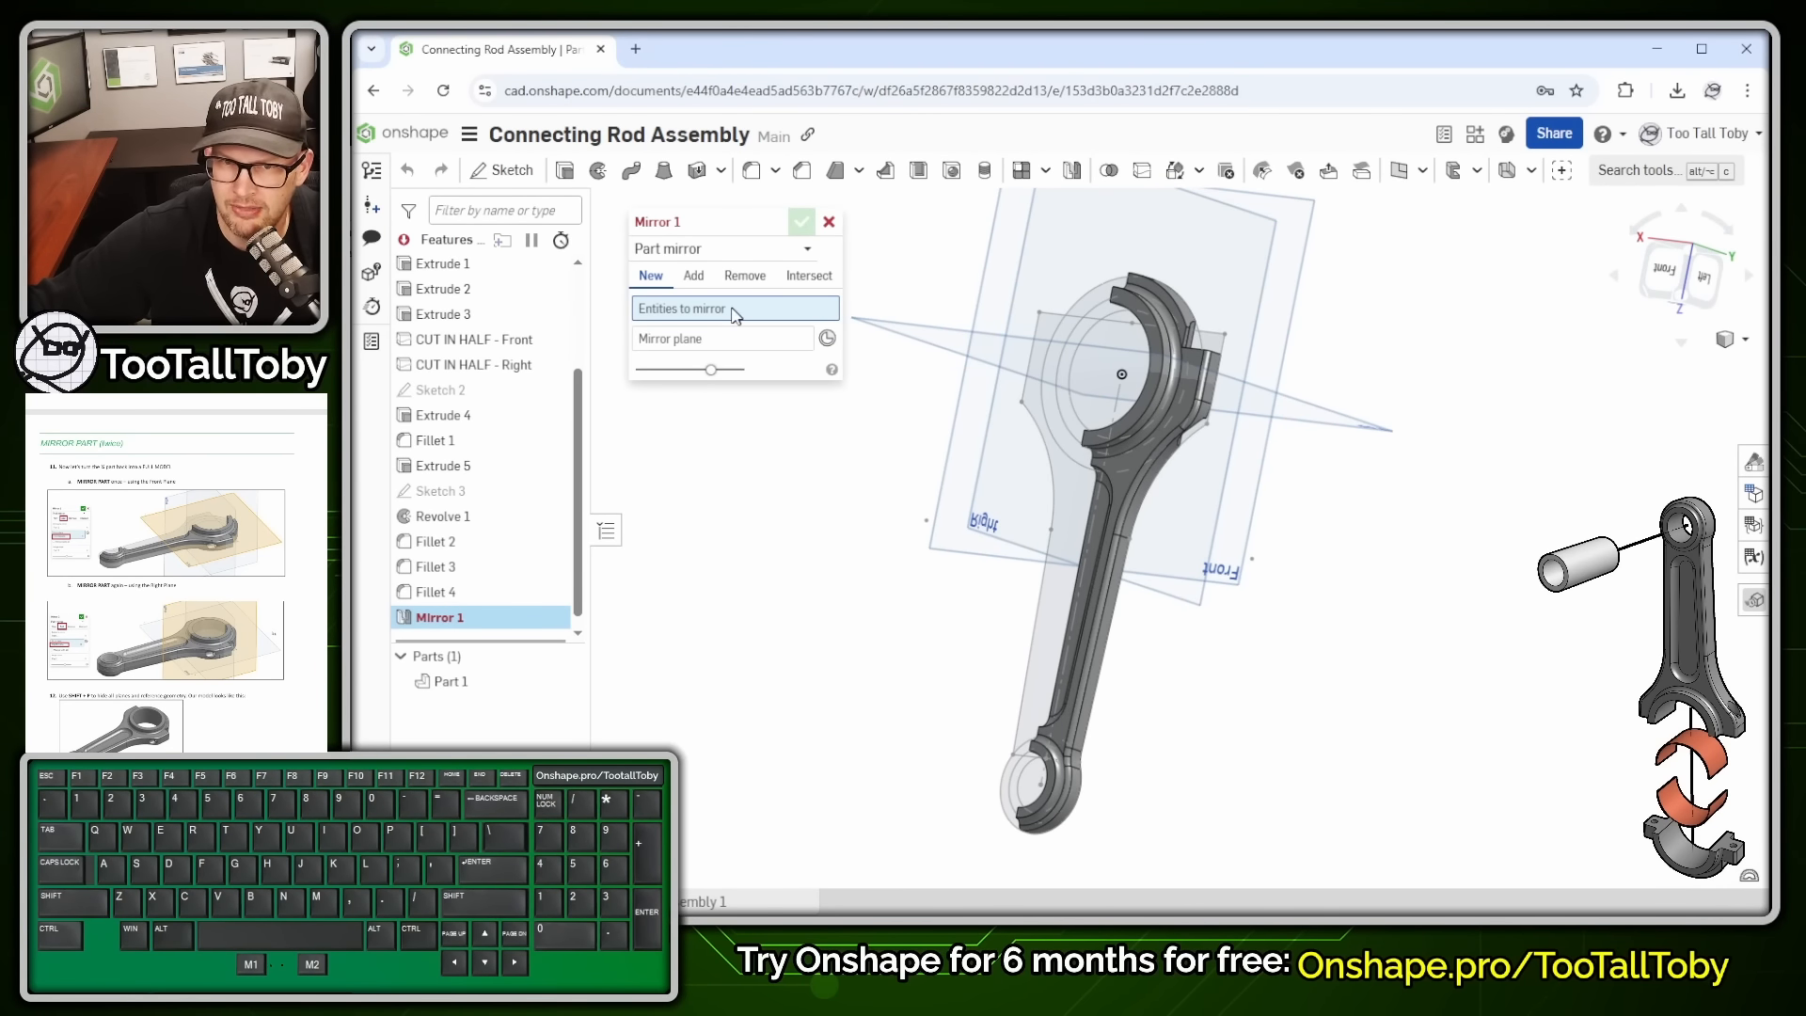
left_click(1130, 465)
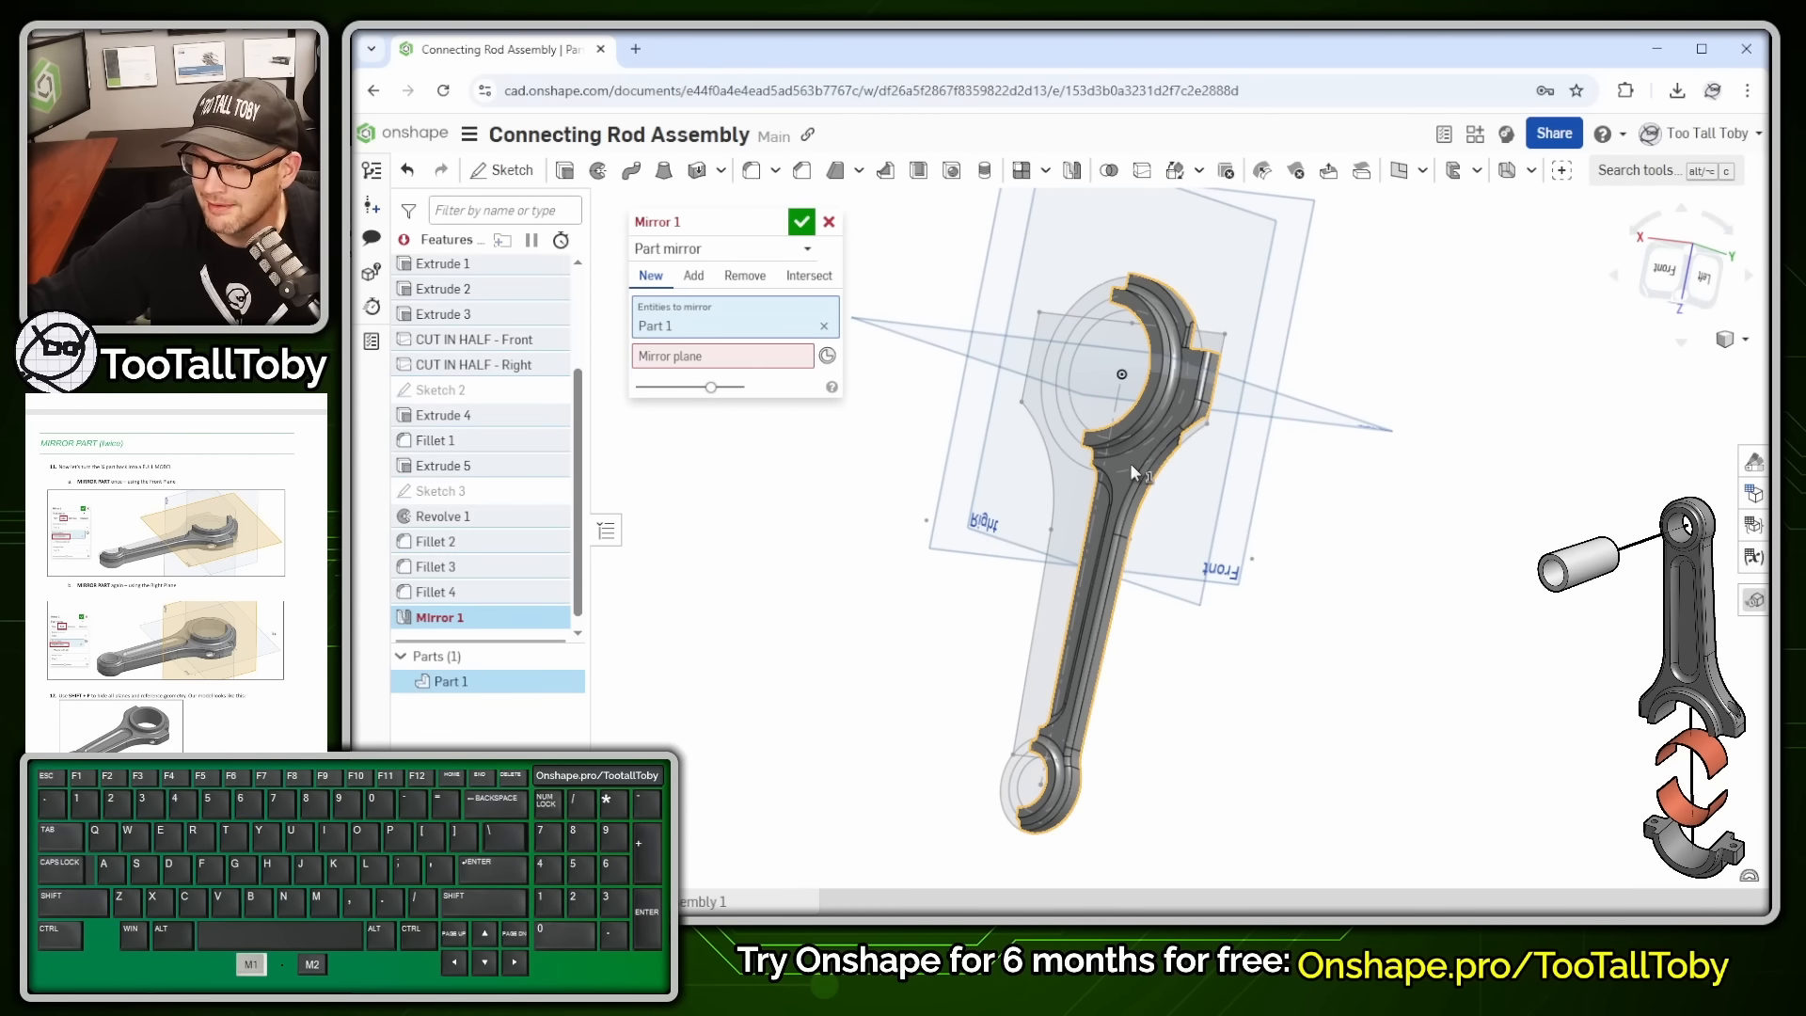
left_click(707, 368)
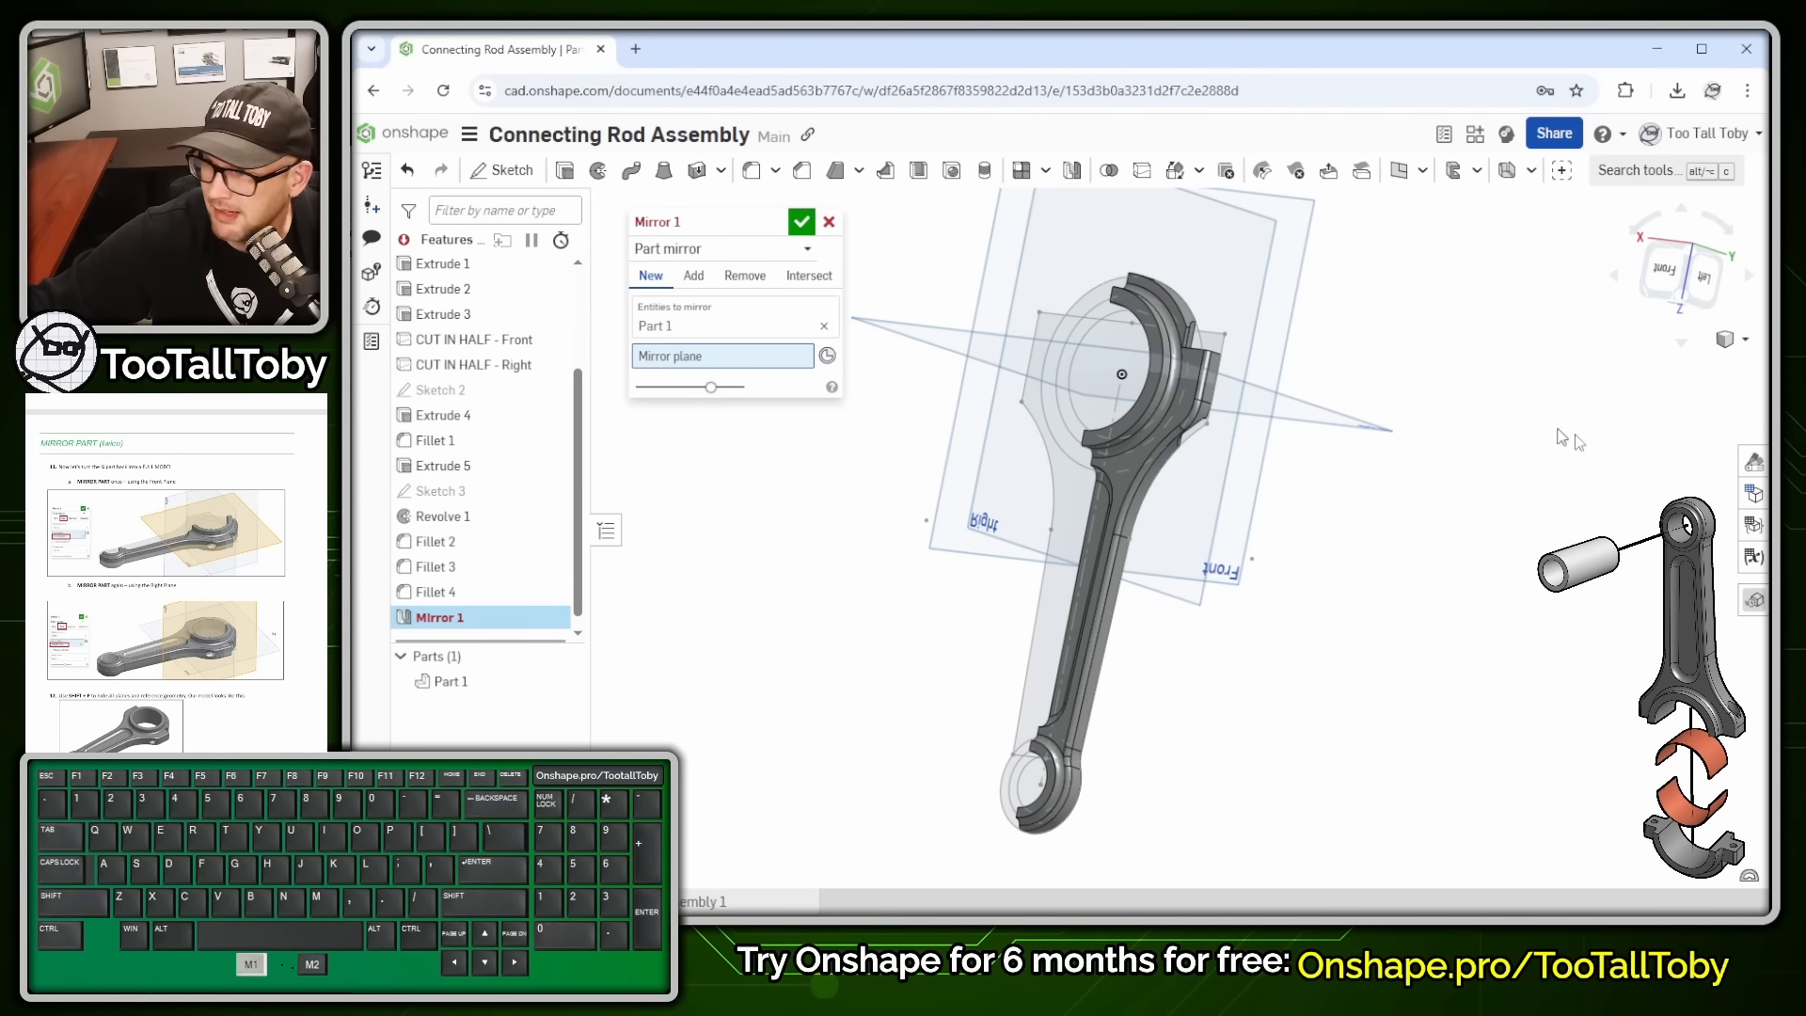
scroll(1298, 321, "down", 2)
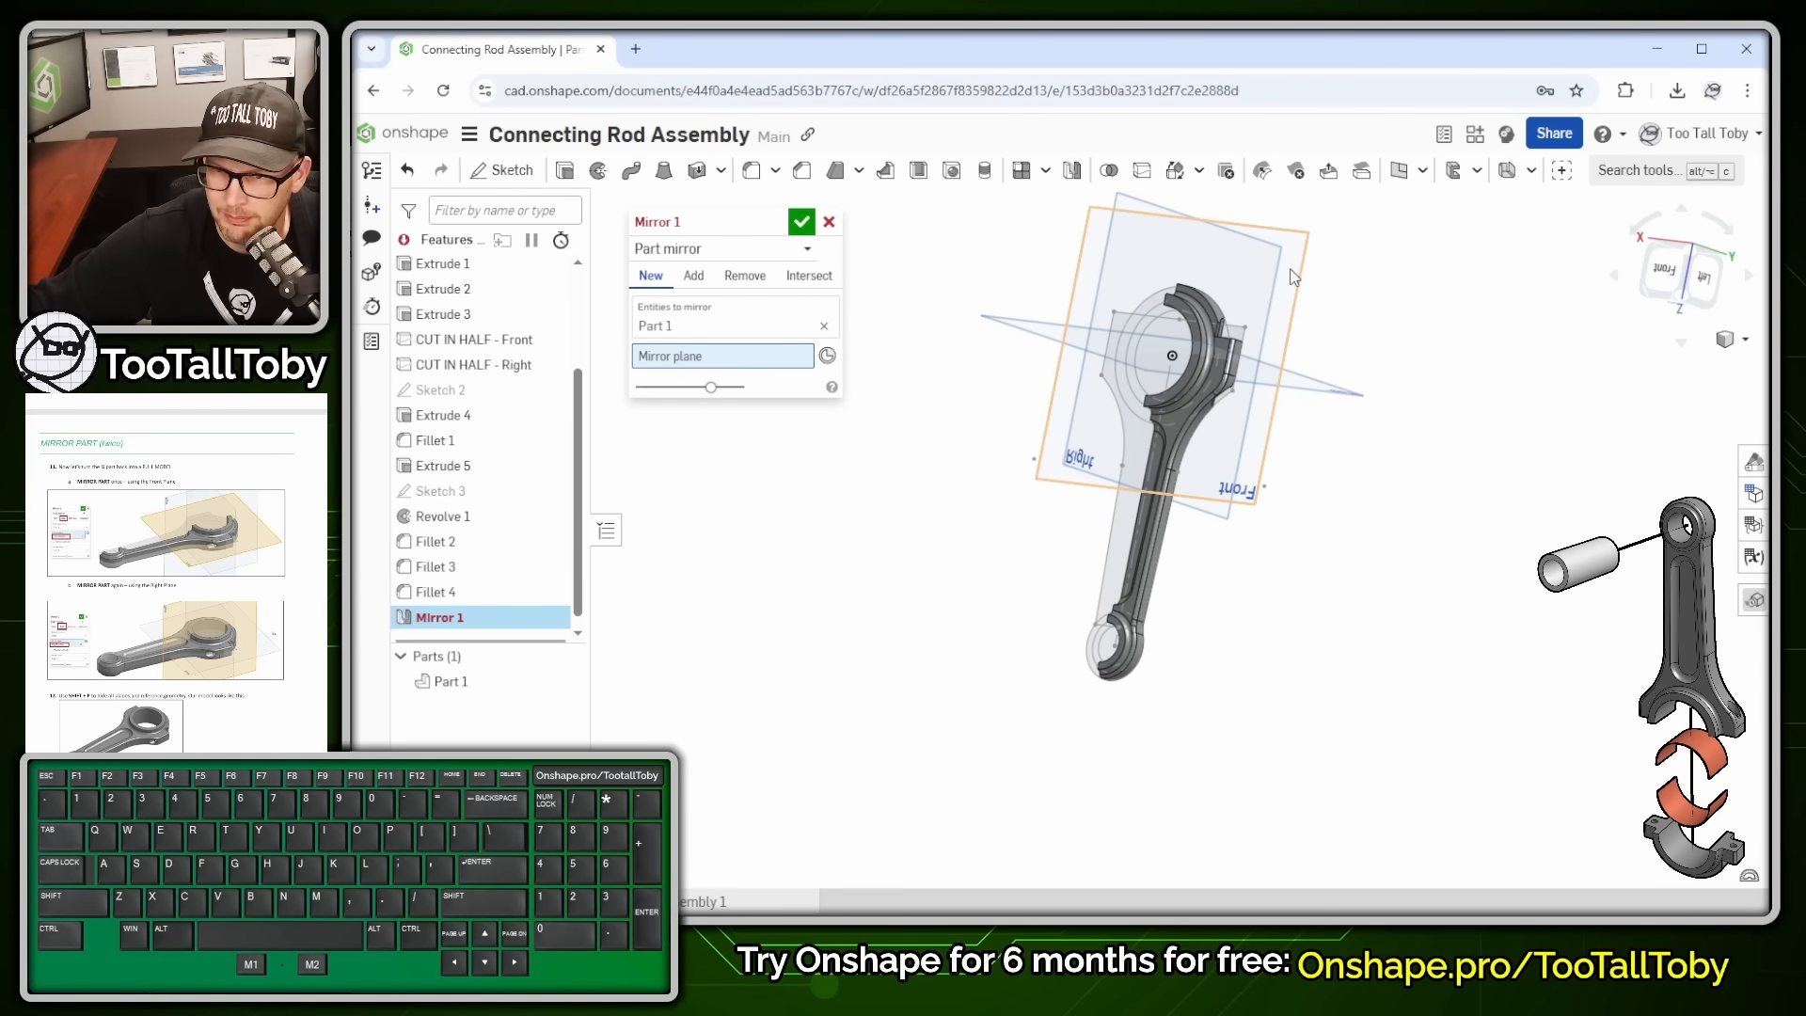
left_click(1294, 277)
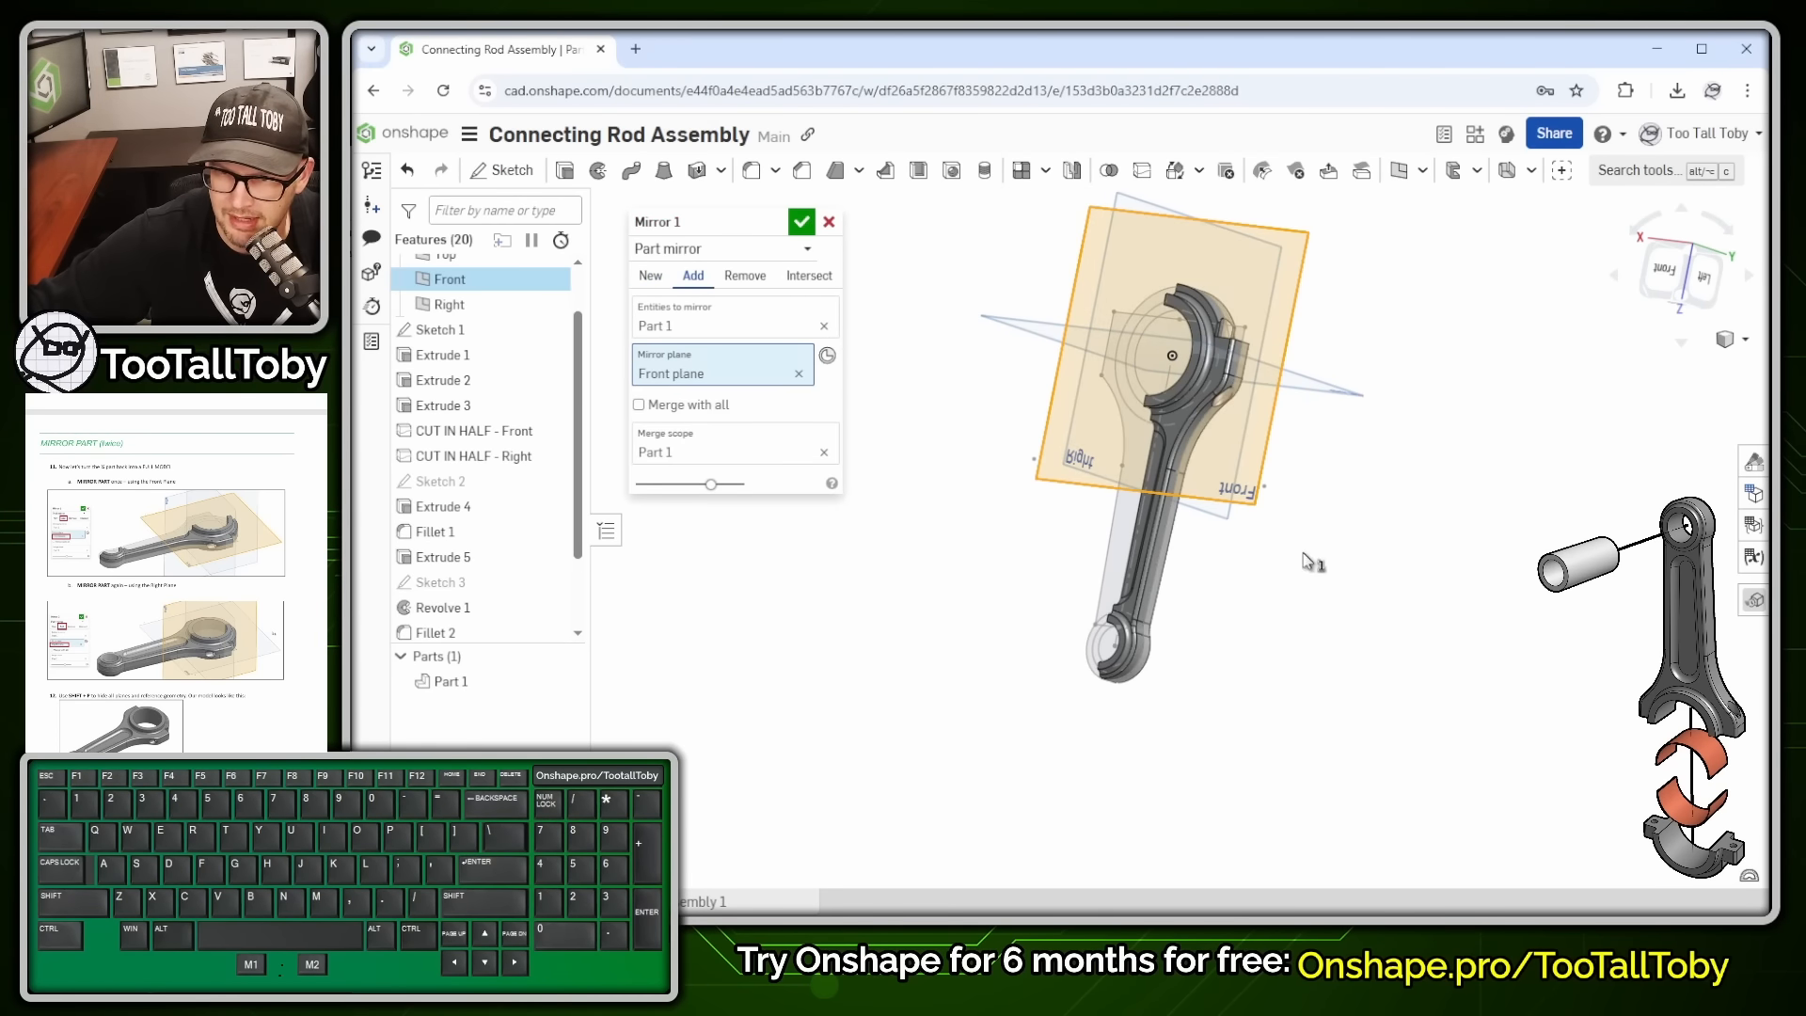
right_click_drag(1307, 561, 1307, 448)
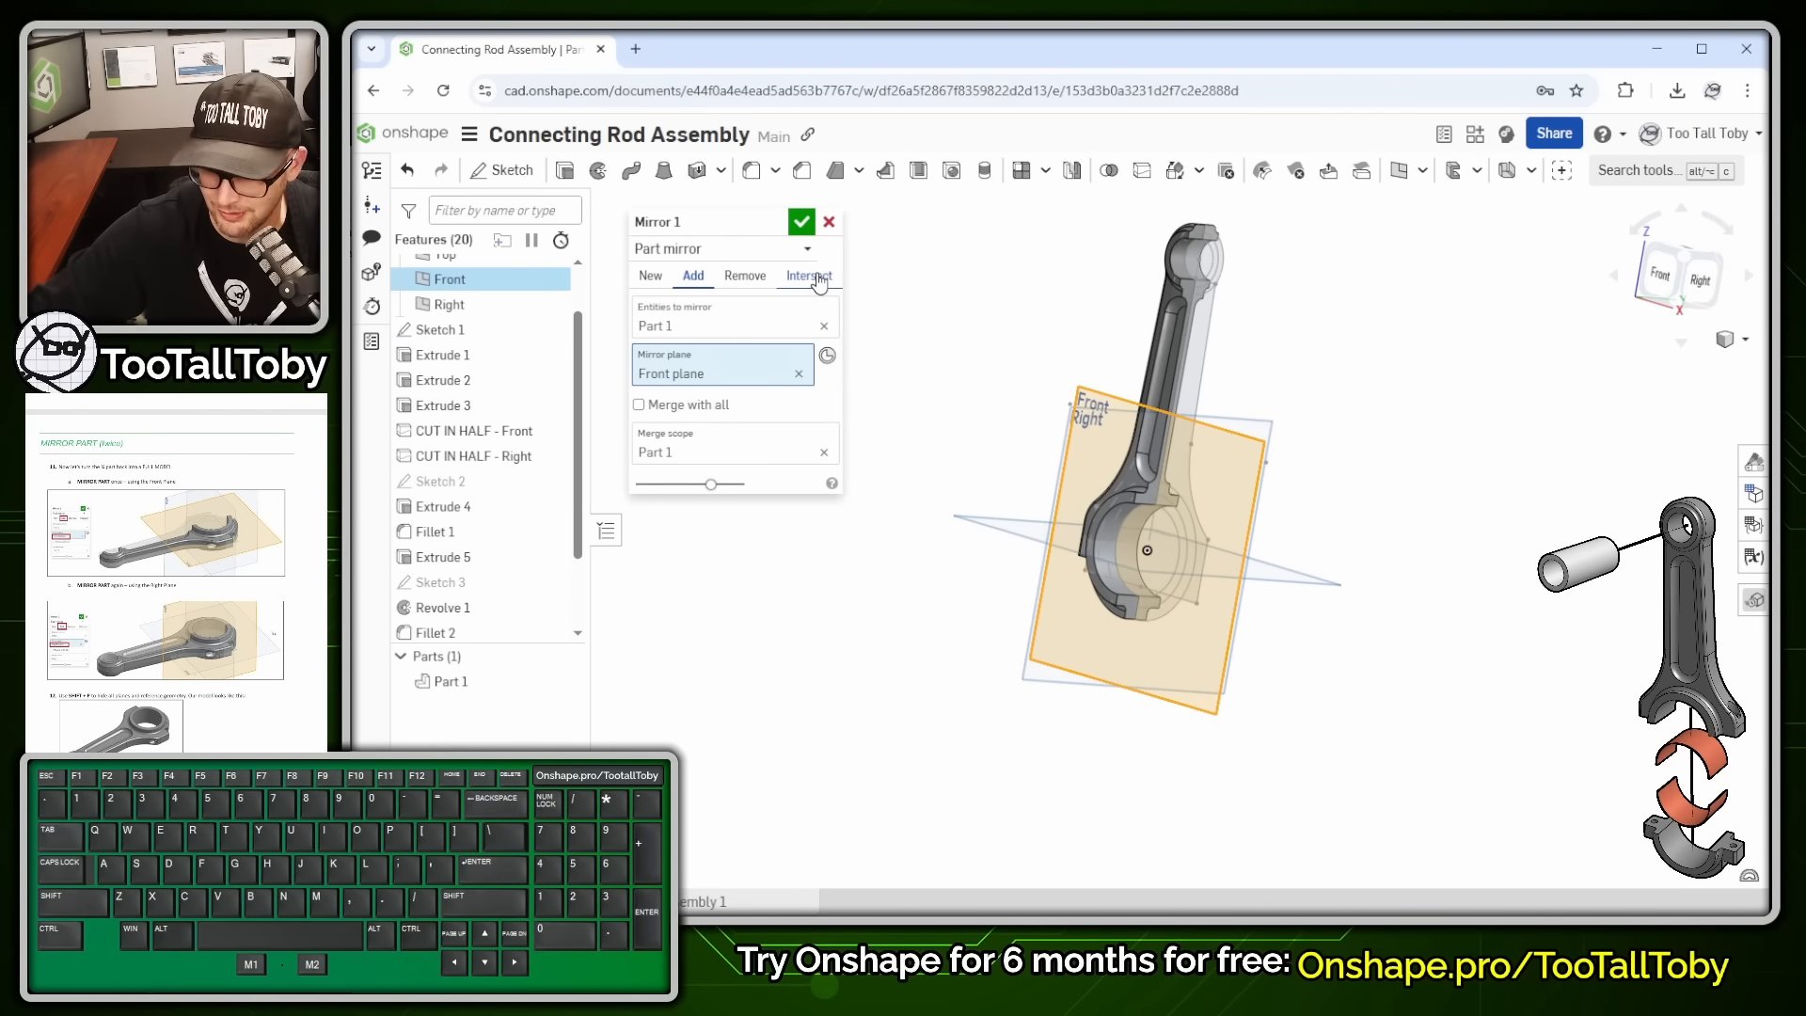
key("shift+Return")
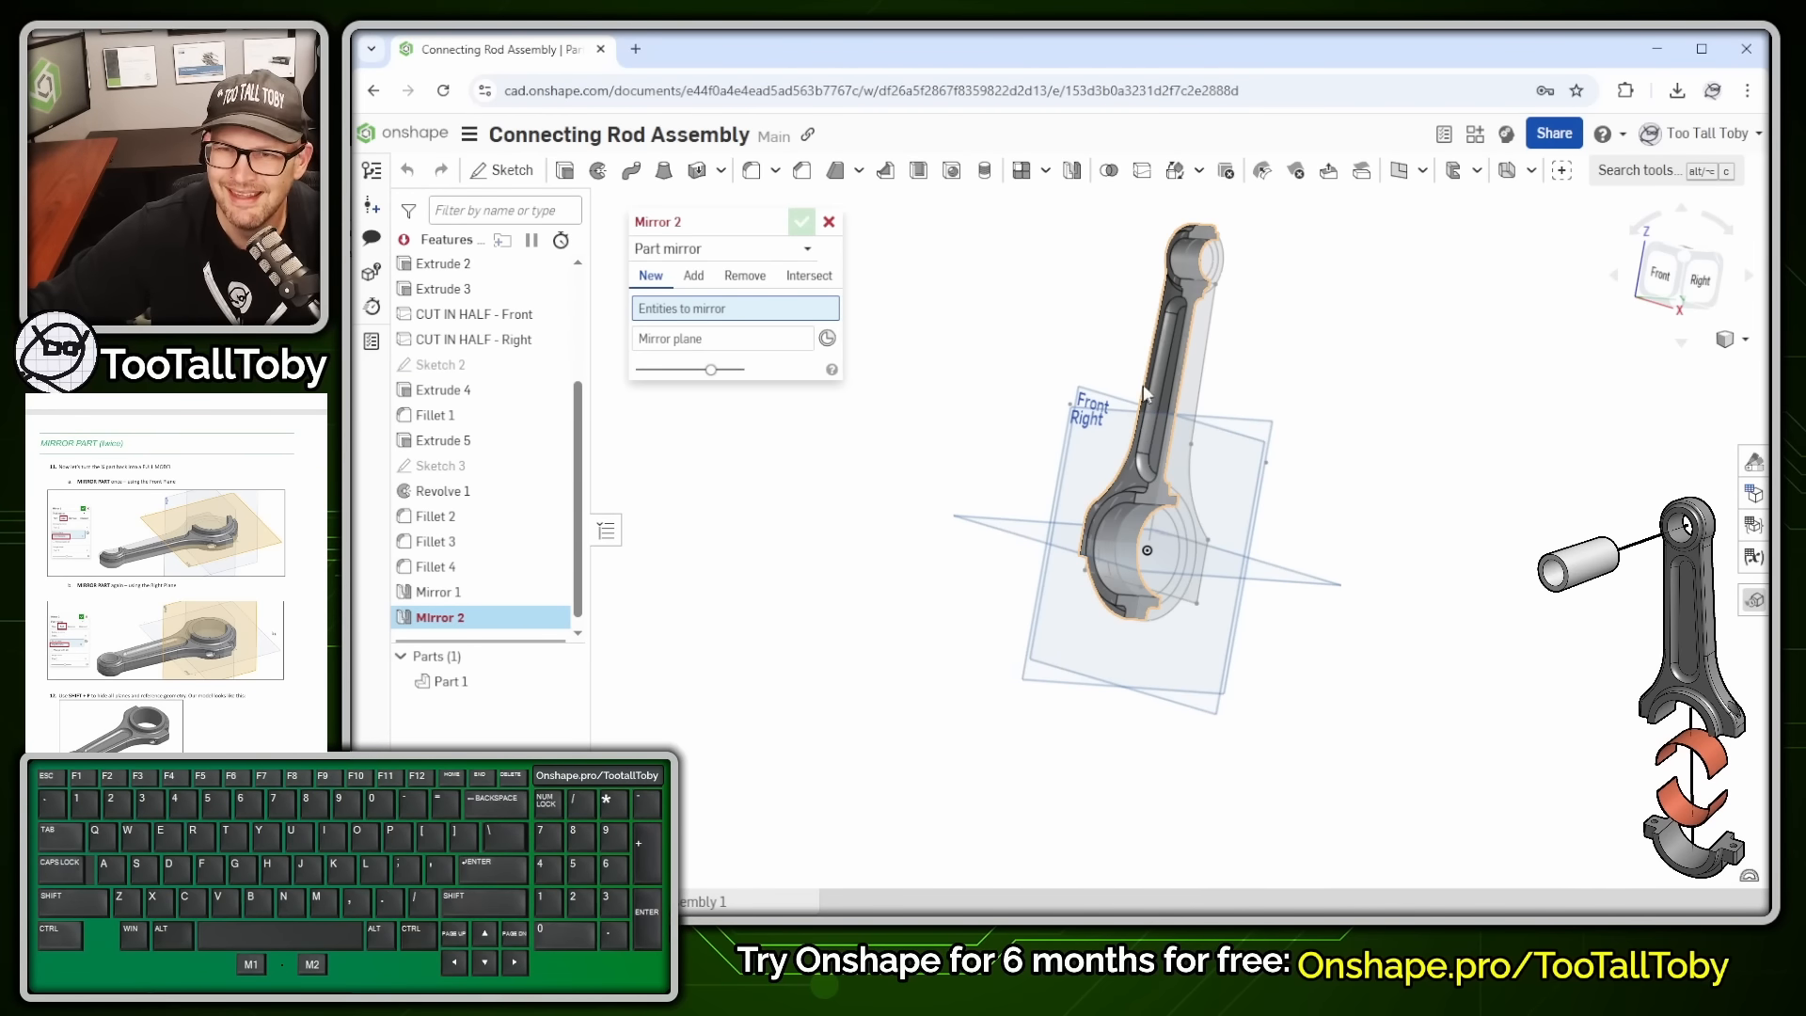
- Mirror Part 1 again across the Right plane
left_click(1166, 292)
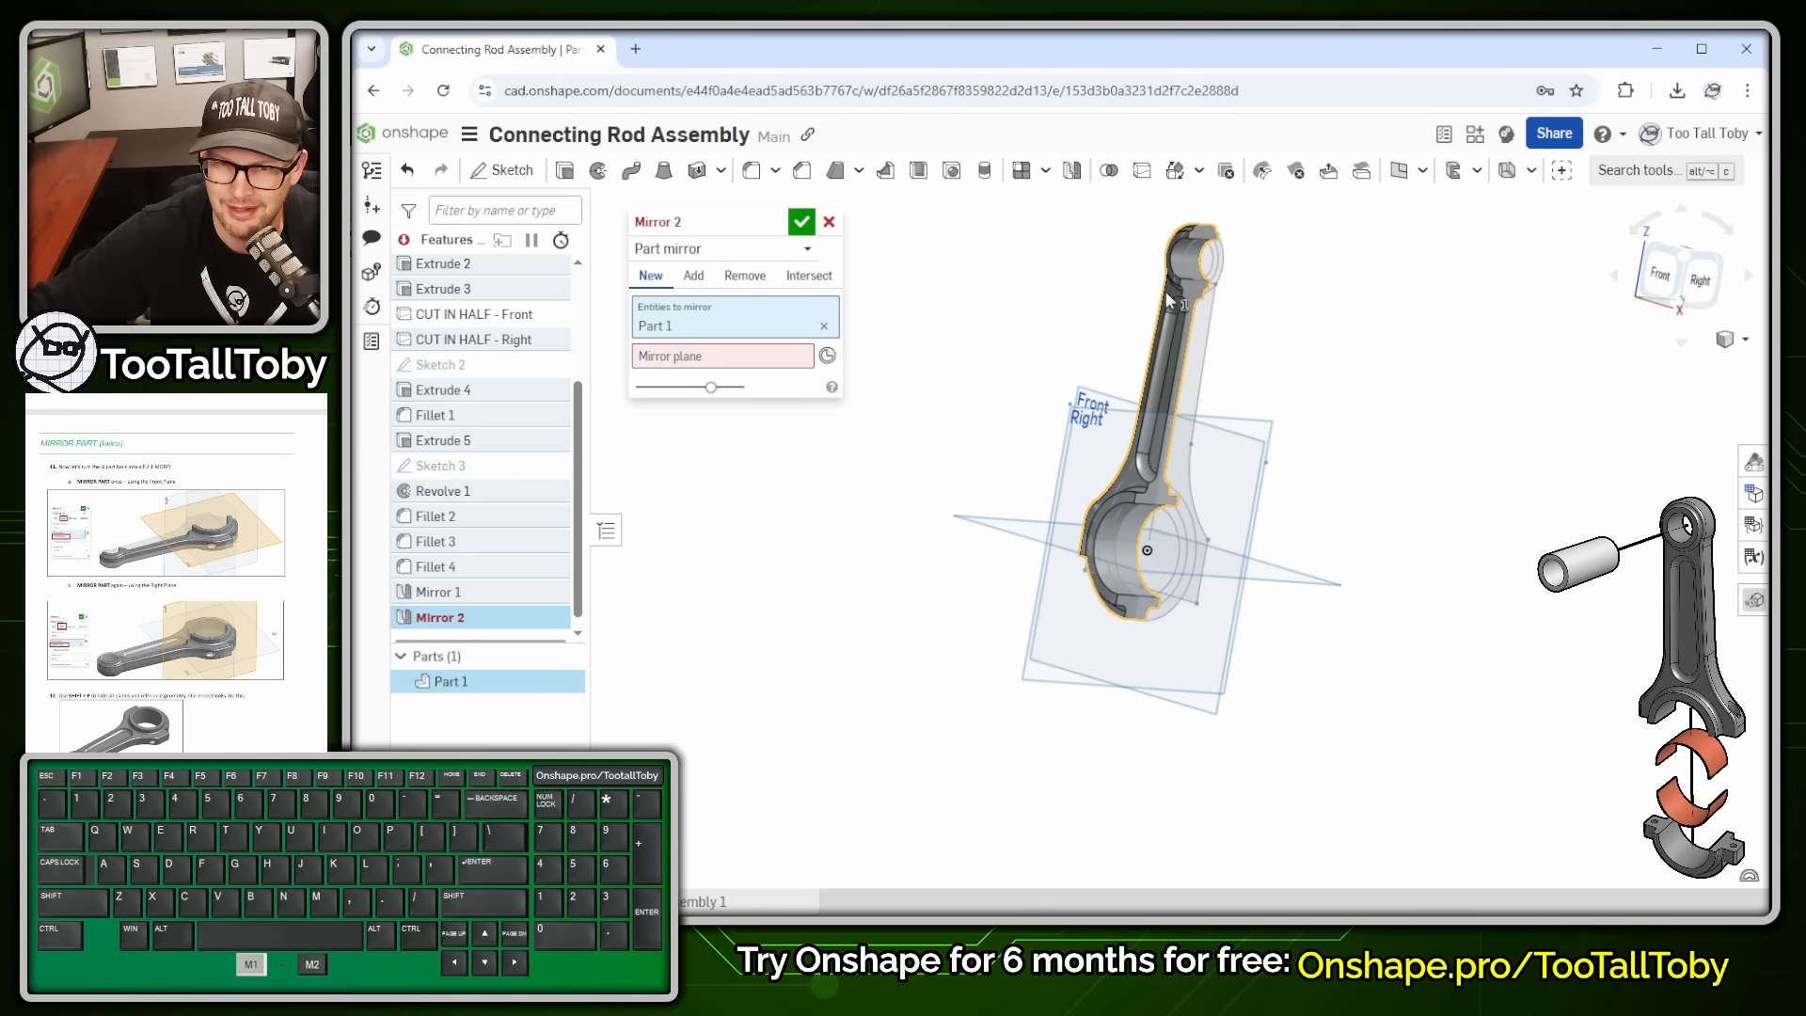
left_click(1256, 427)
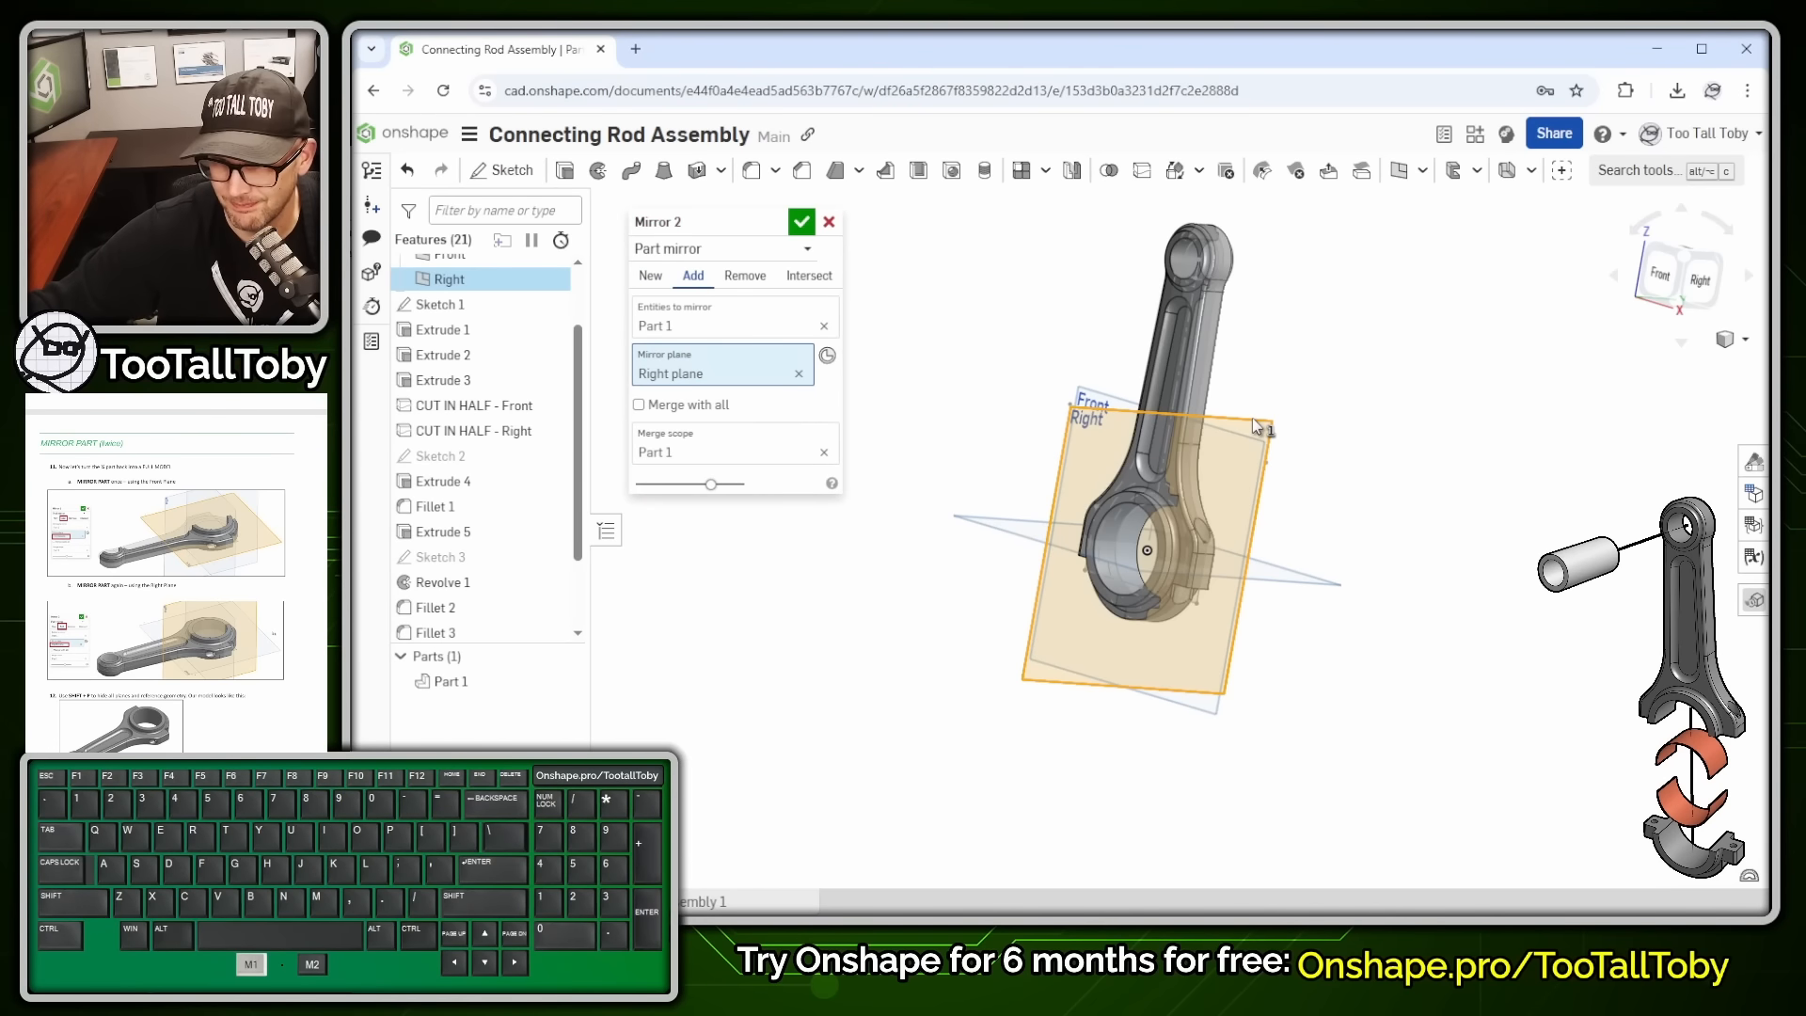
right_click_drag(1259, 435, 1197, 499)
left_click(800, 222)
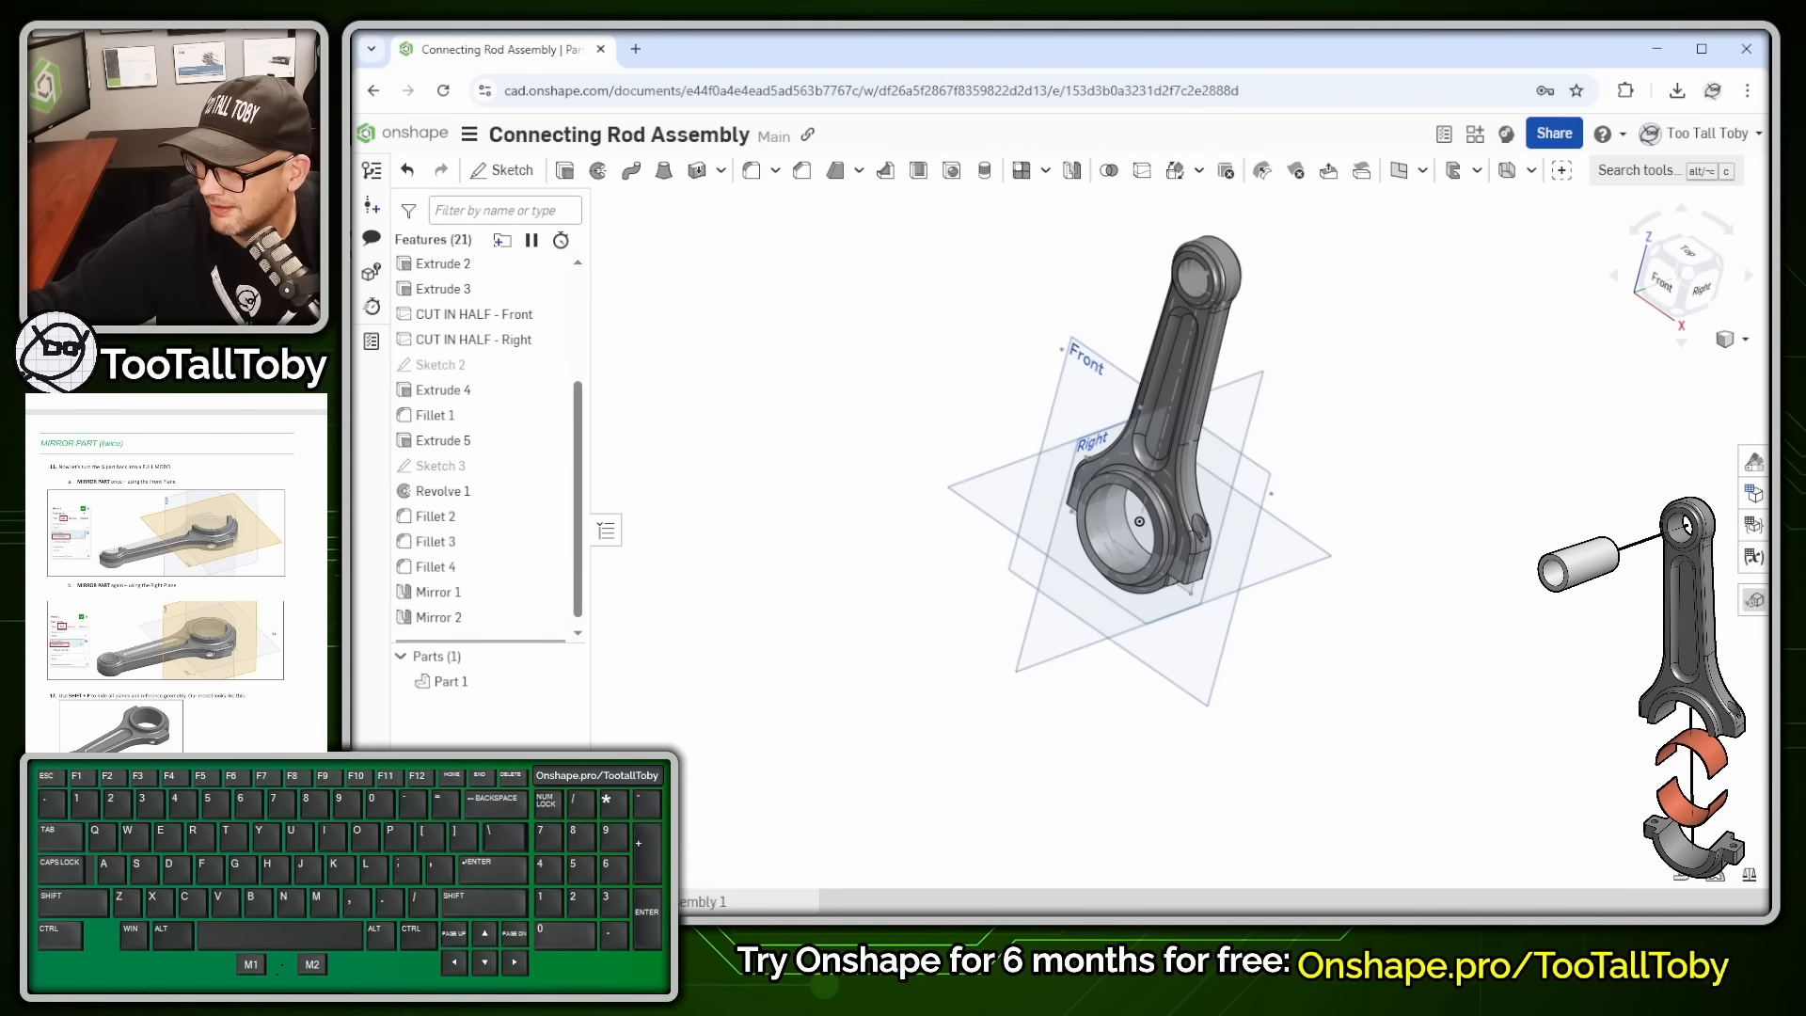
- Hide the Front, Right and Top planes with Shift+P and tilt the rod to an isometric view
right_click_drag(1422, 645, 1342, 431)
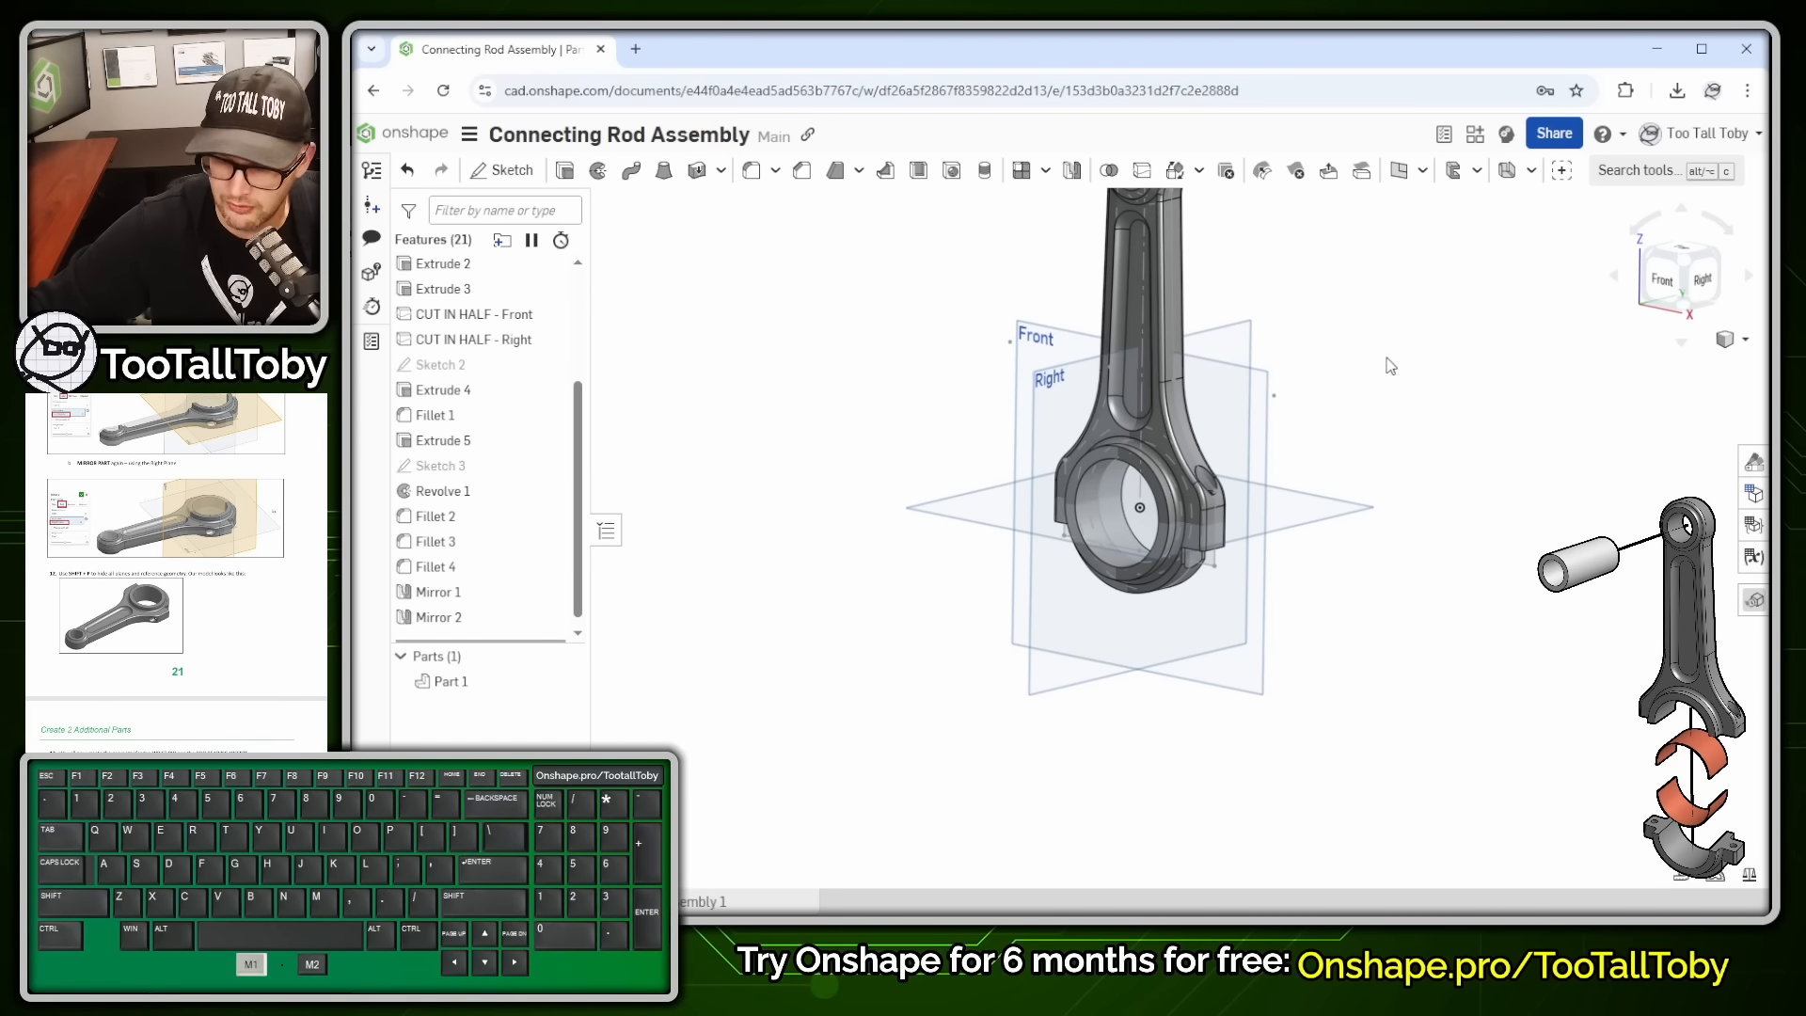
key("p")
key("p")
key("p")
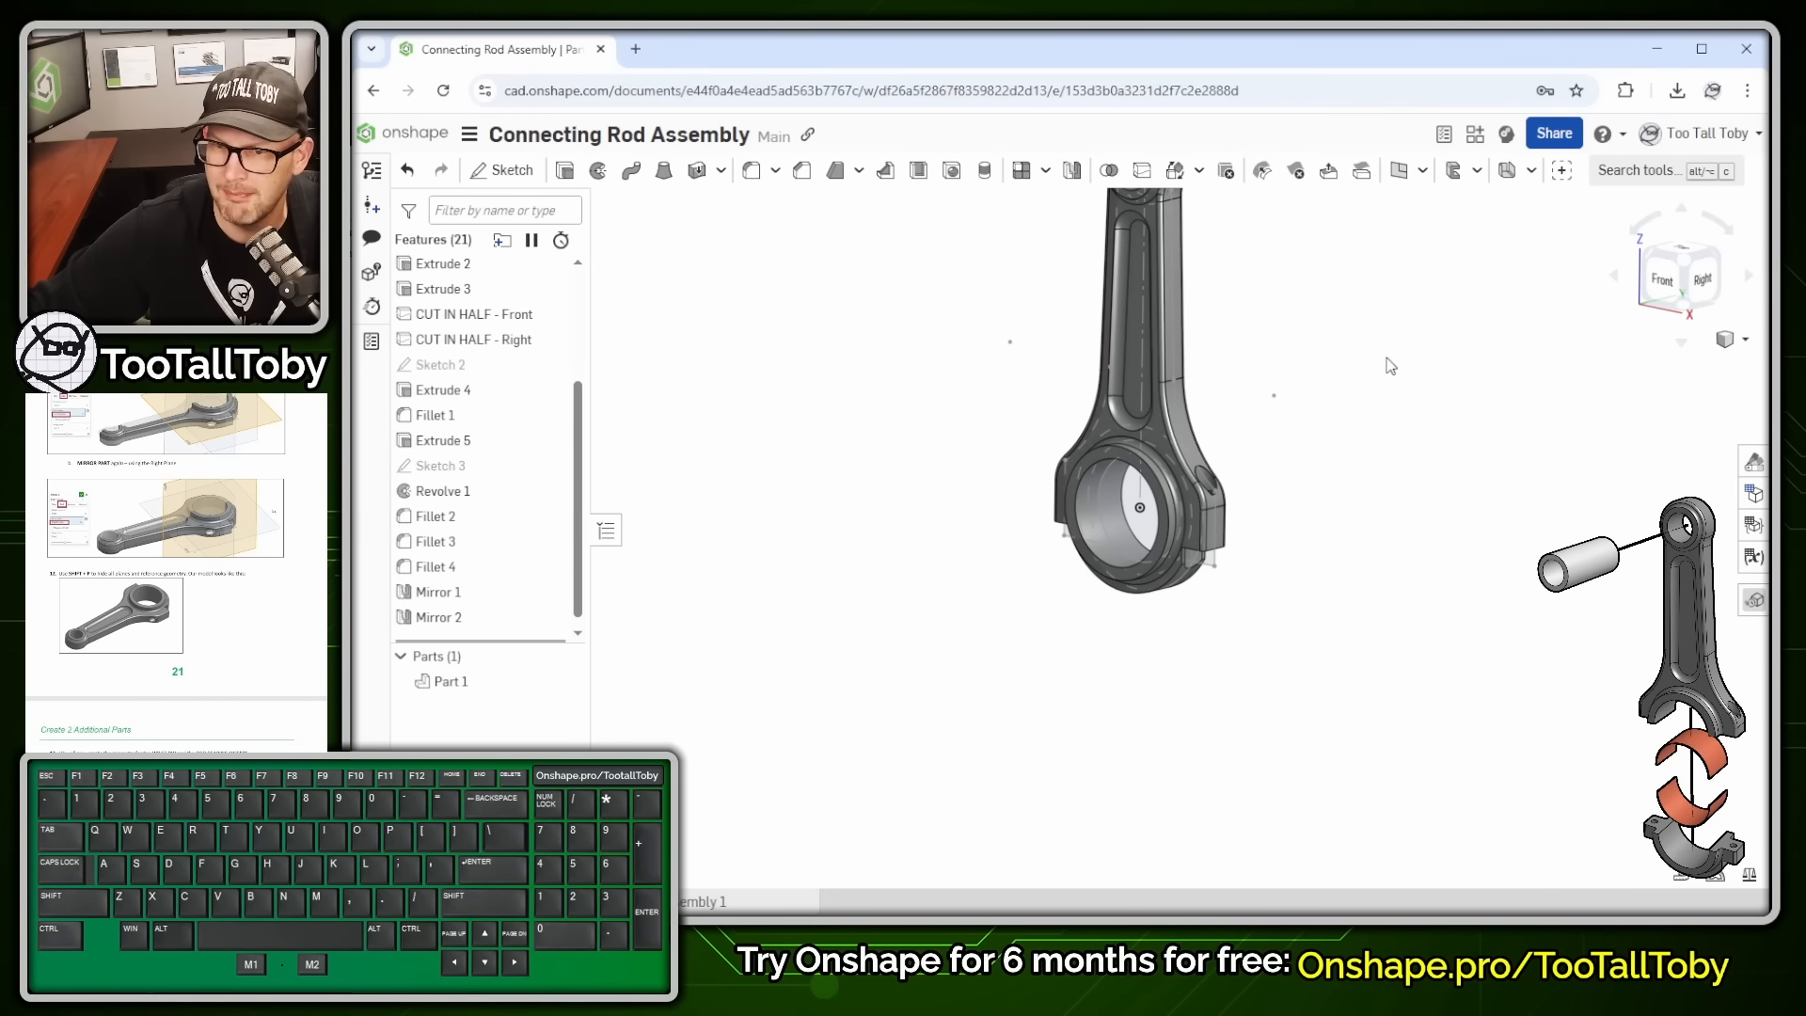
key("p")
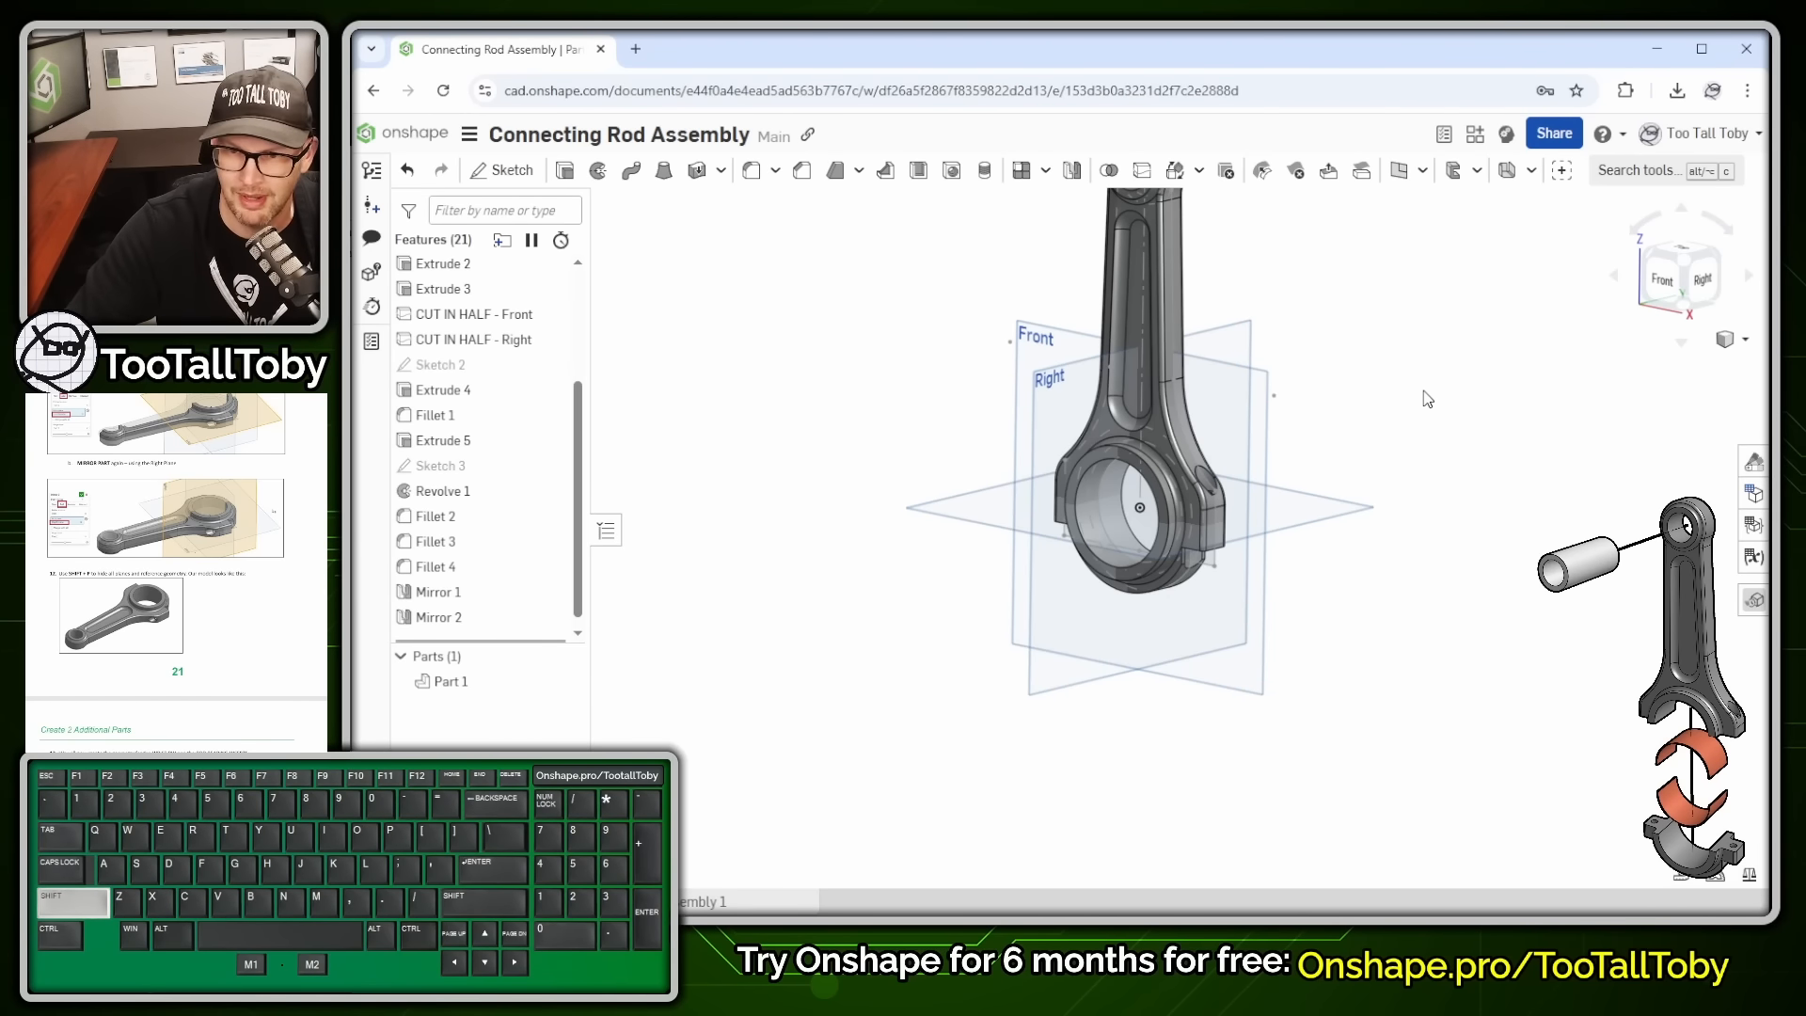
key("shift+p")
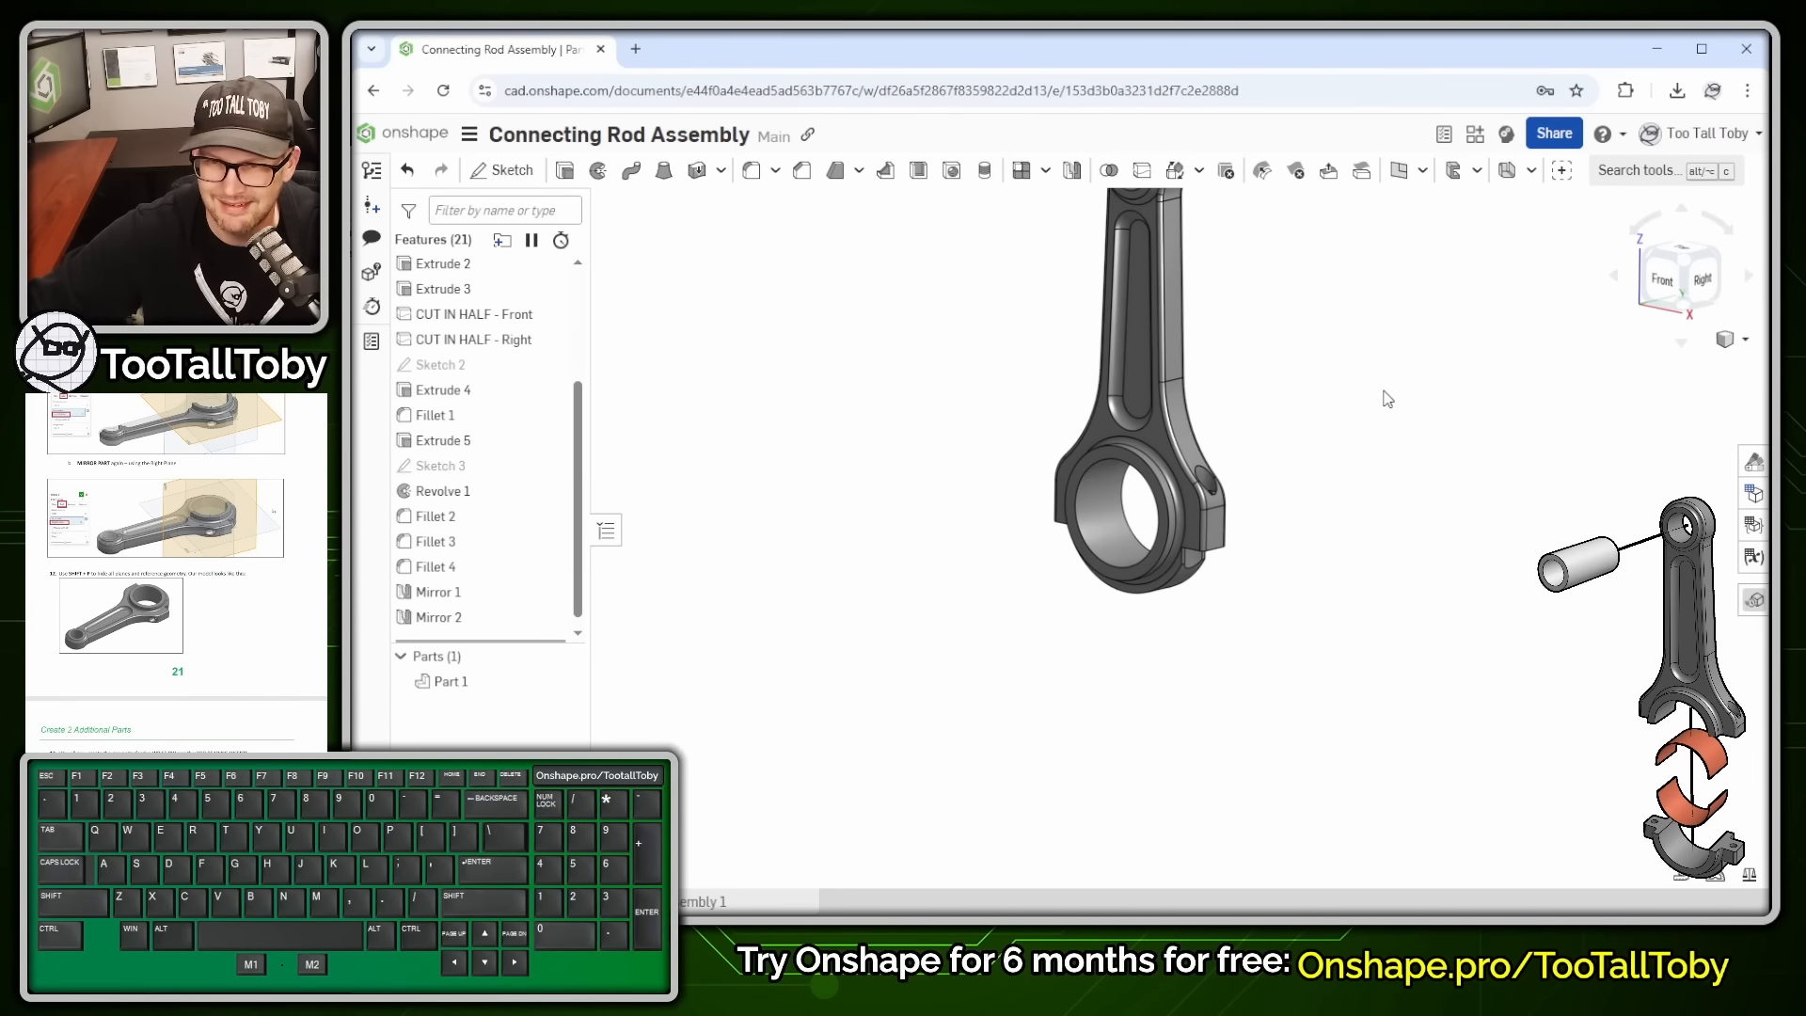
right_click_drag(1314, 323, 1025, 610)
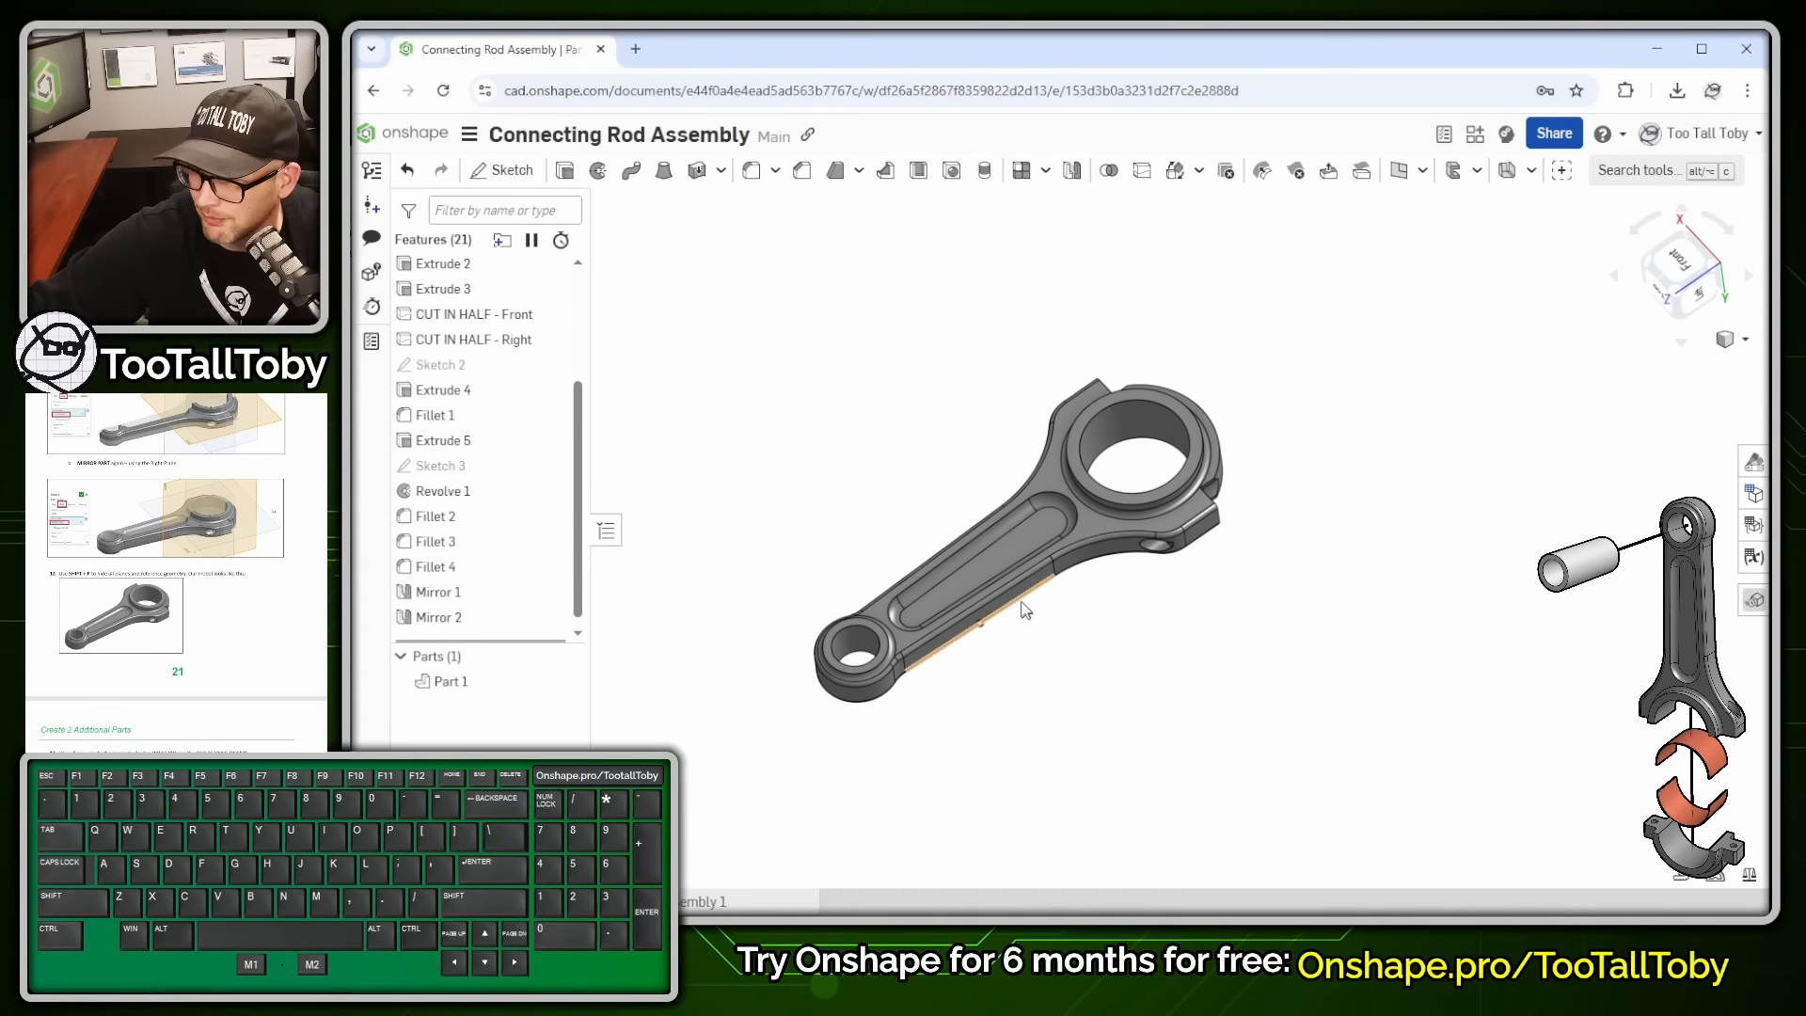
scroll(922, 715, "up", 3)
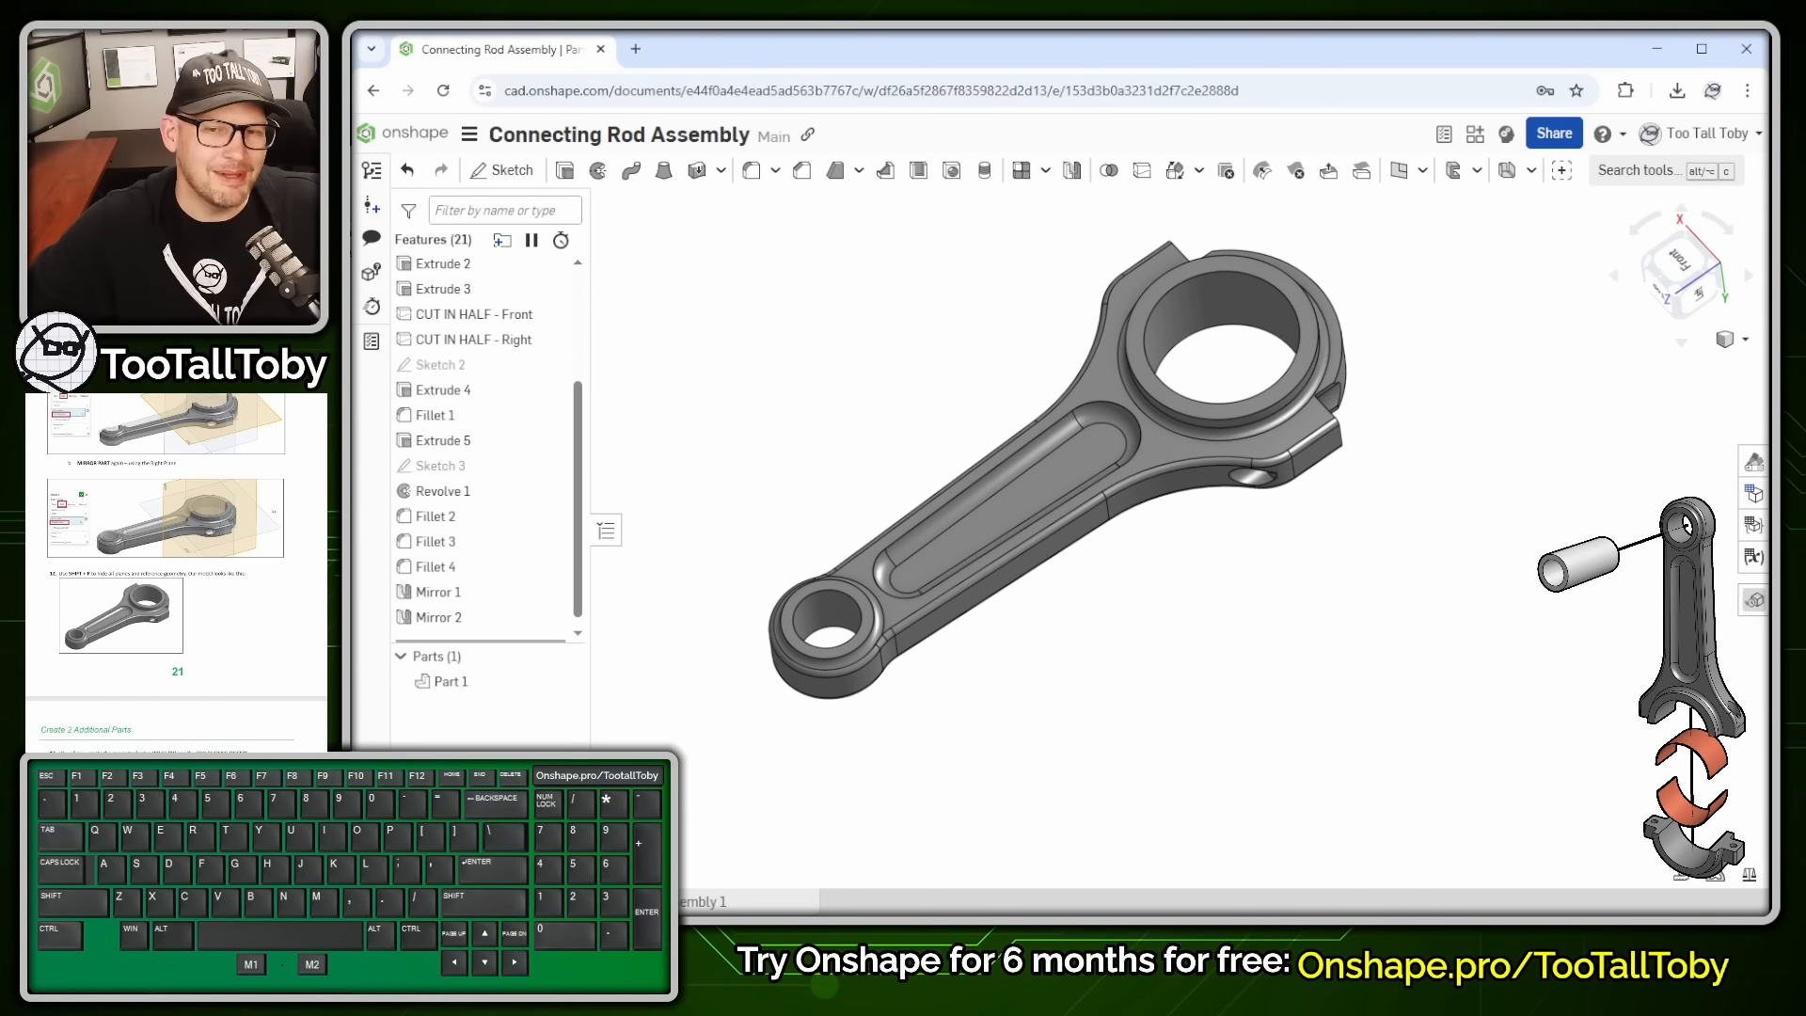
scroll(176, 572, "down", 5)
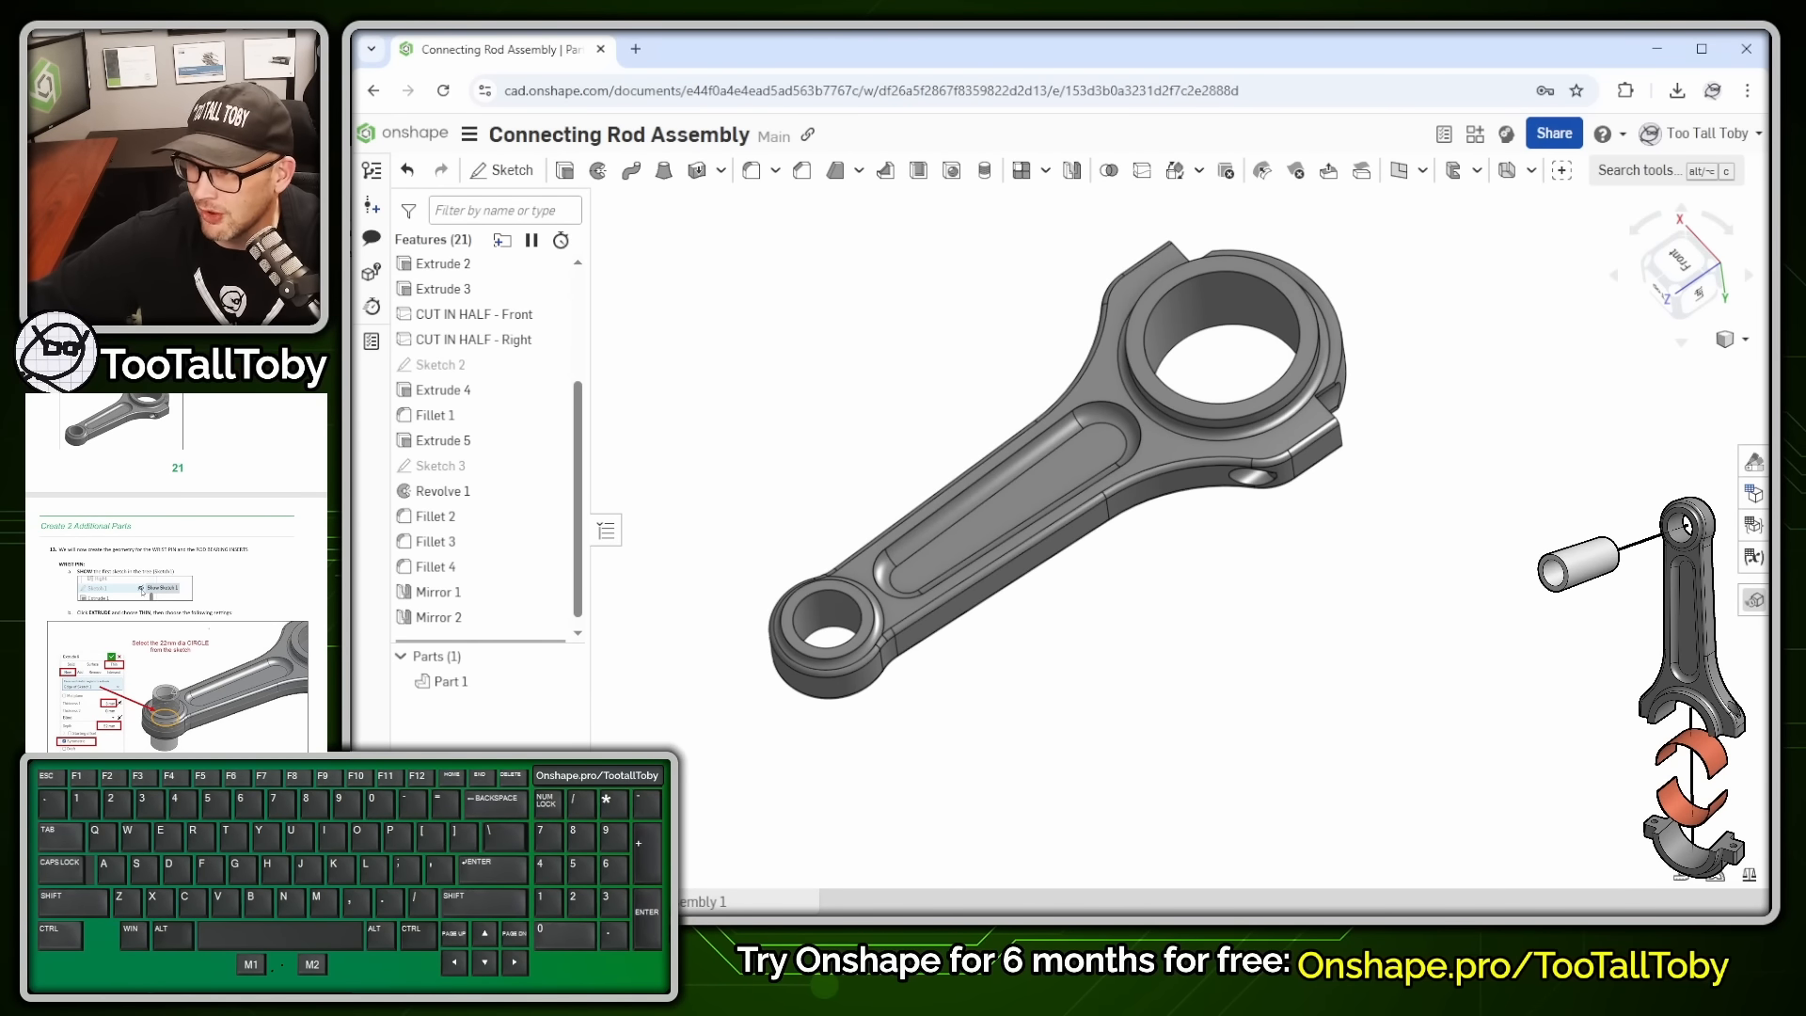
scroll(176, 572, "down", 2)
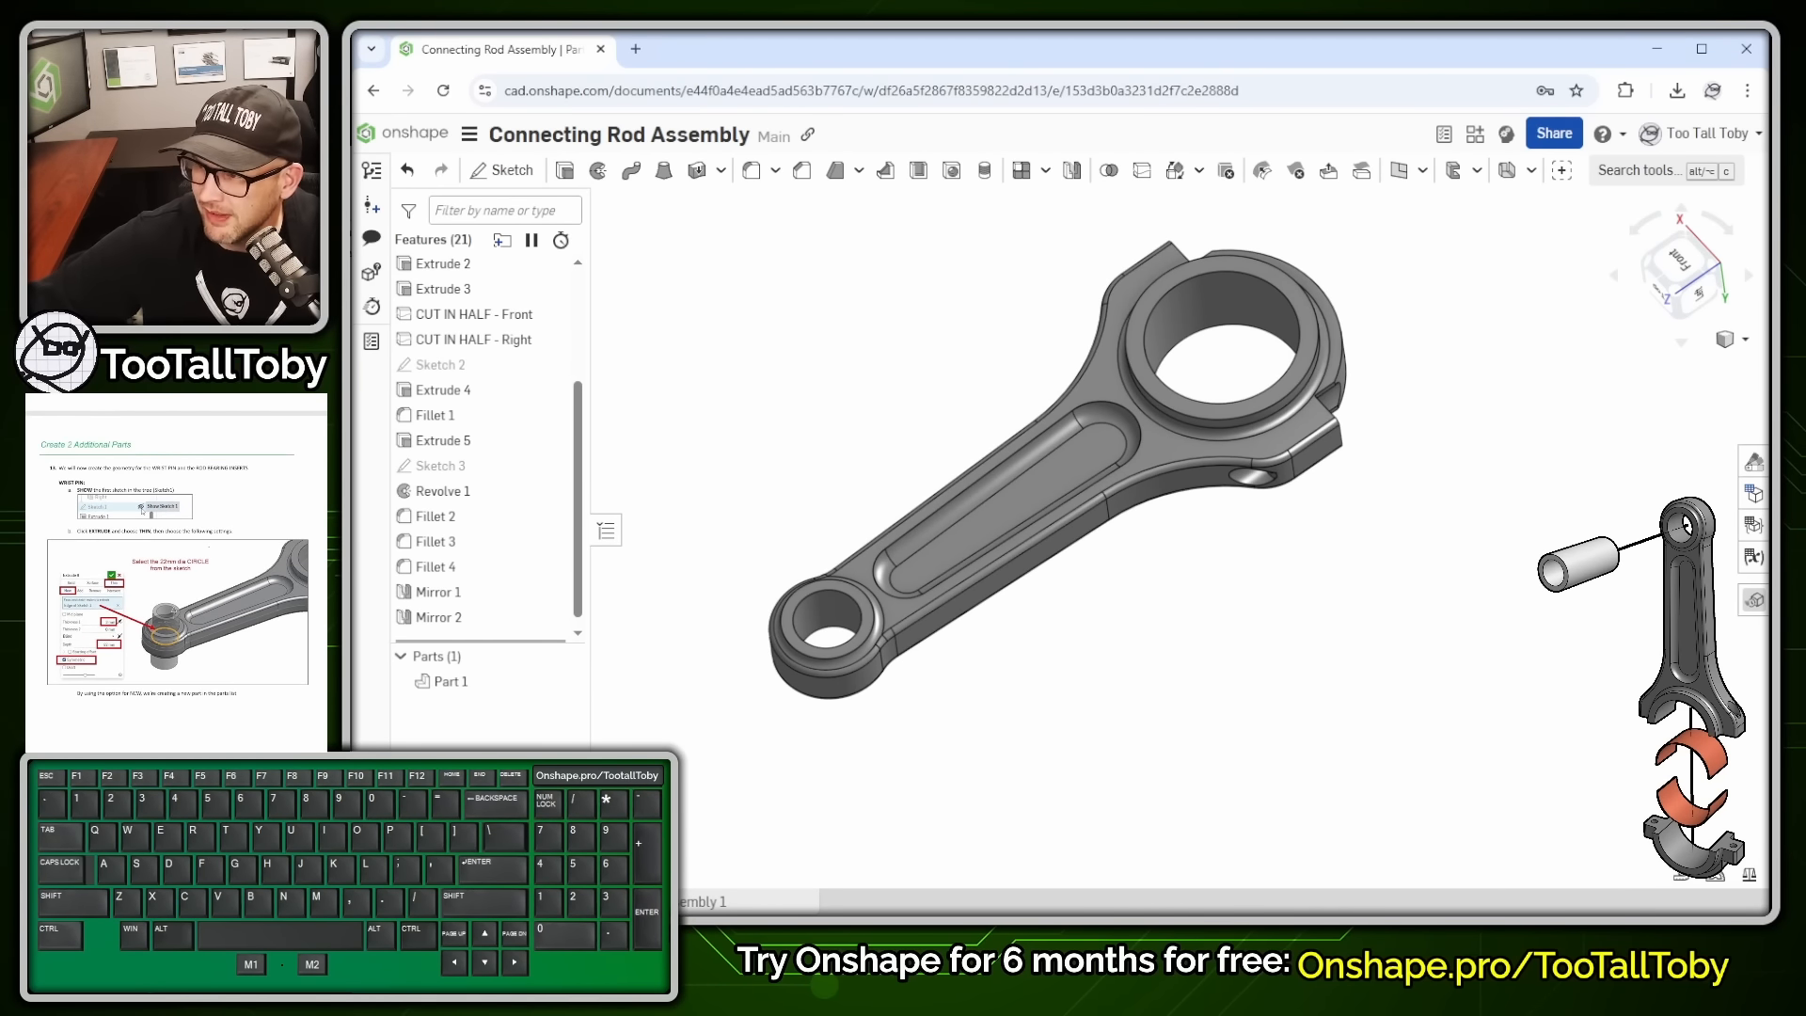
scroll(176, 571, "down", 7)
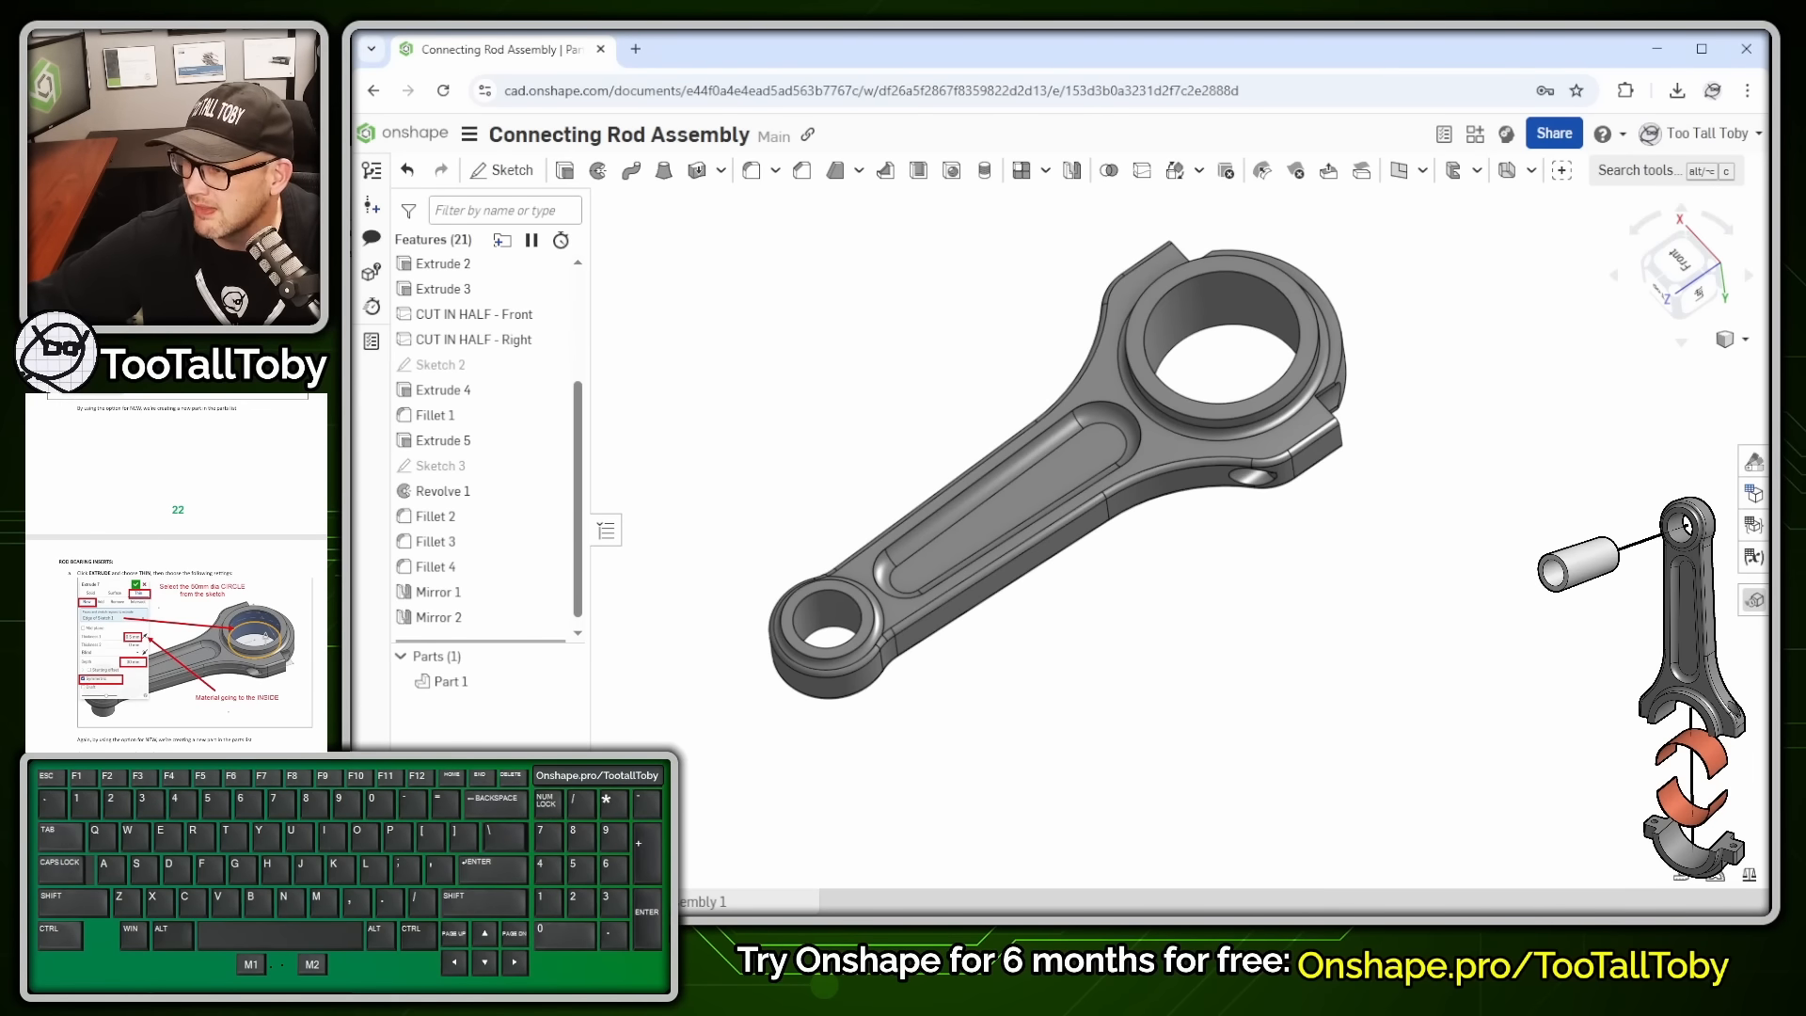
scroll(176, 572, "up", 8)
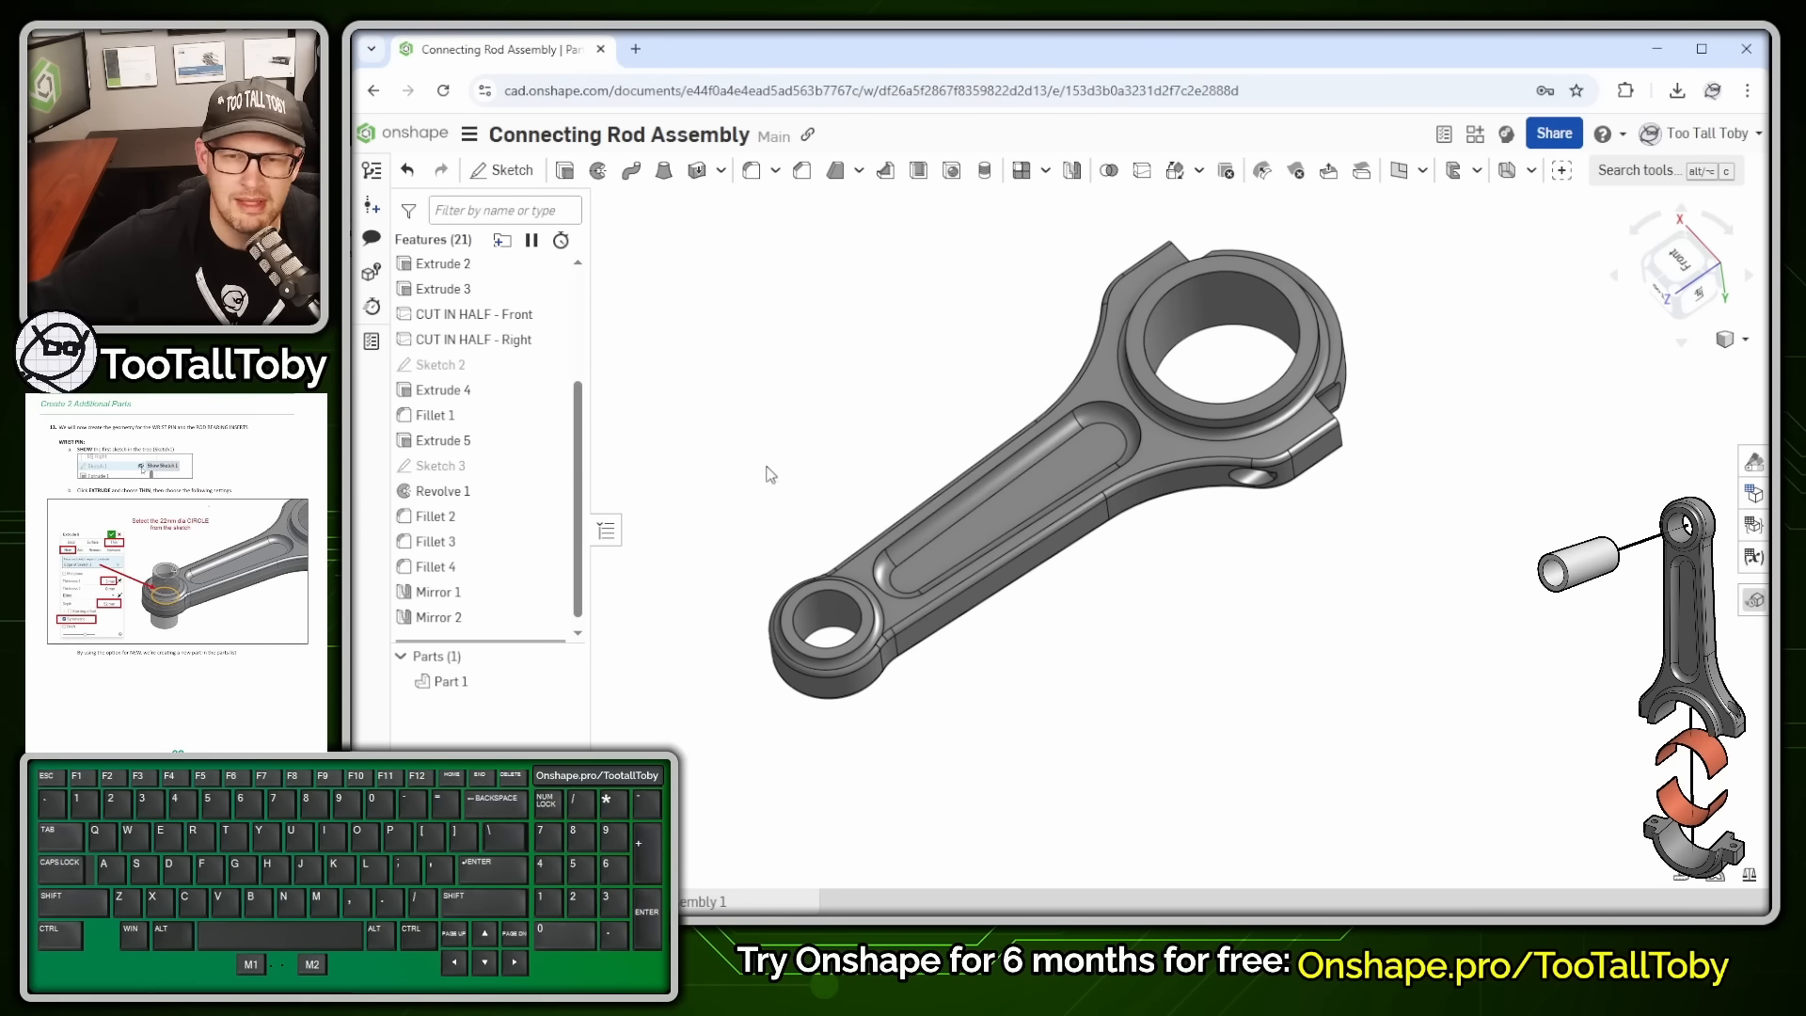
scroll(495, 380, "up", 3)
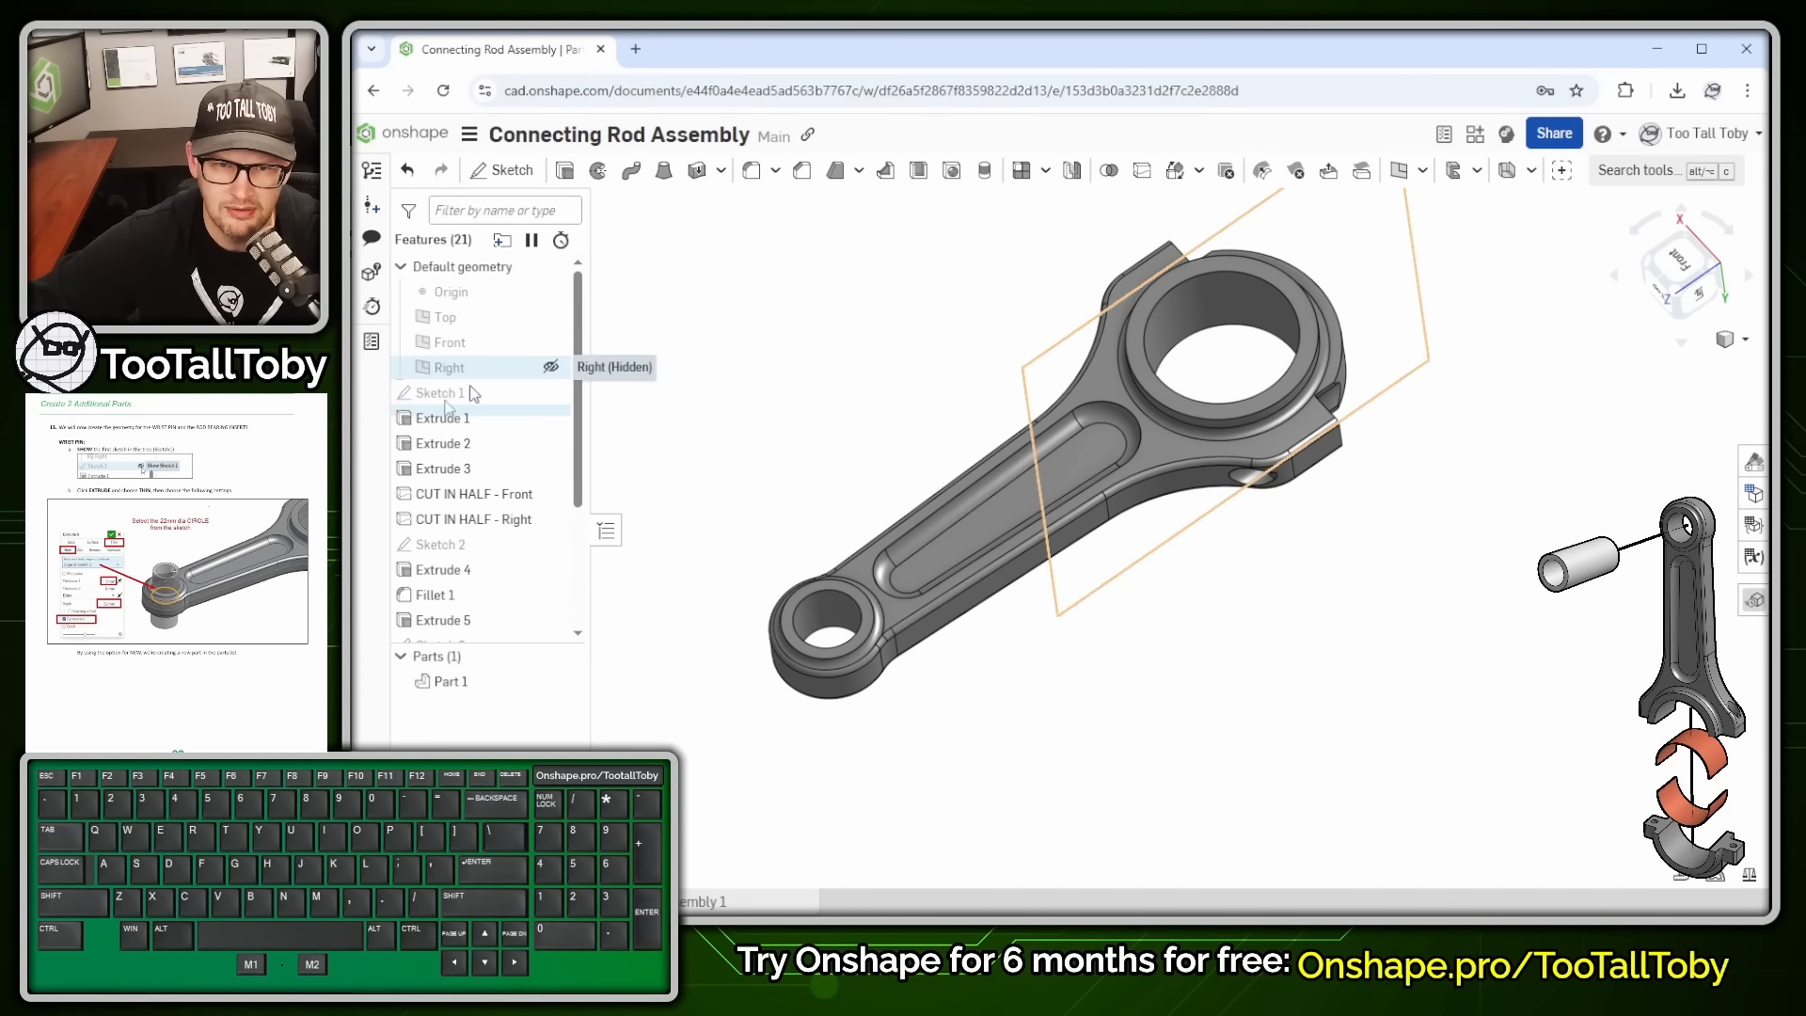
- Show Sketch 1 and start a thin extrude of the small-end circle with 3 mm wall thickness
left_click(553, 392)
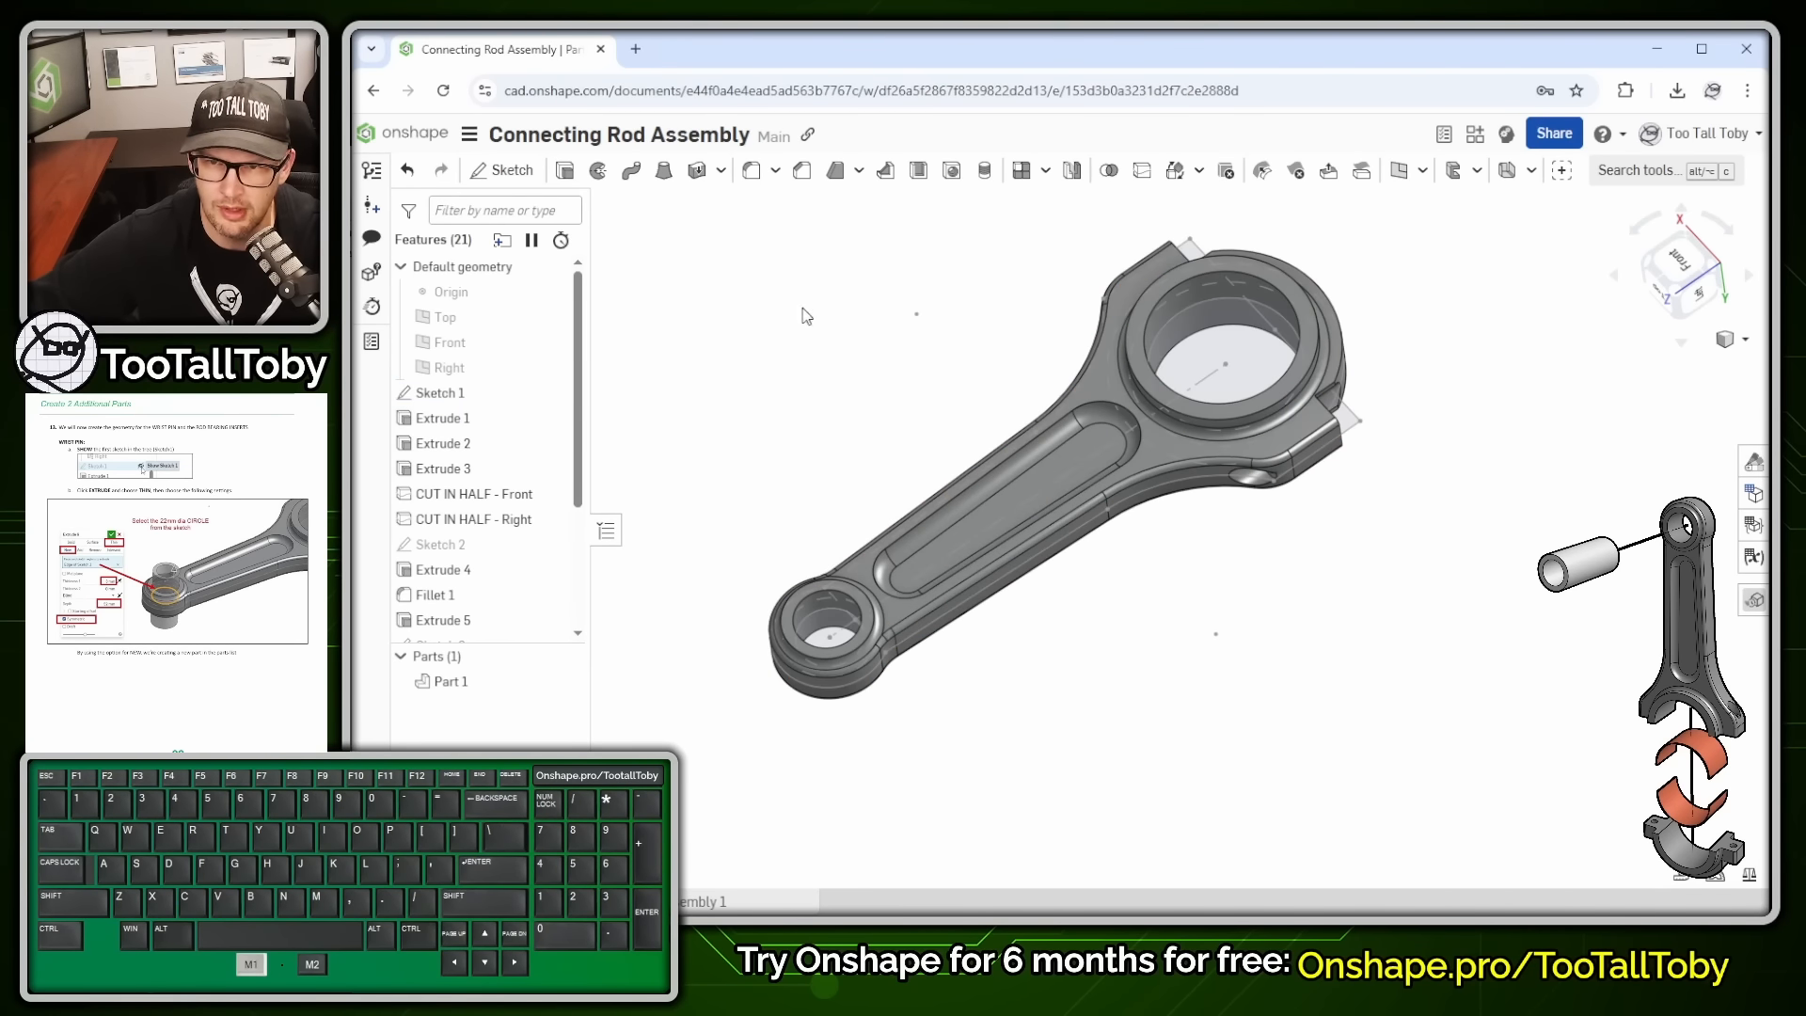
left_click(563, 172)
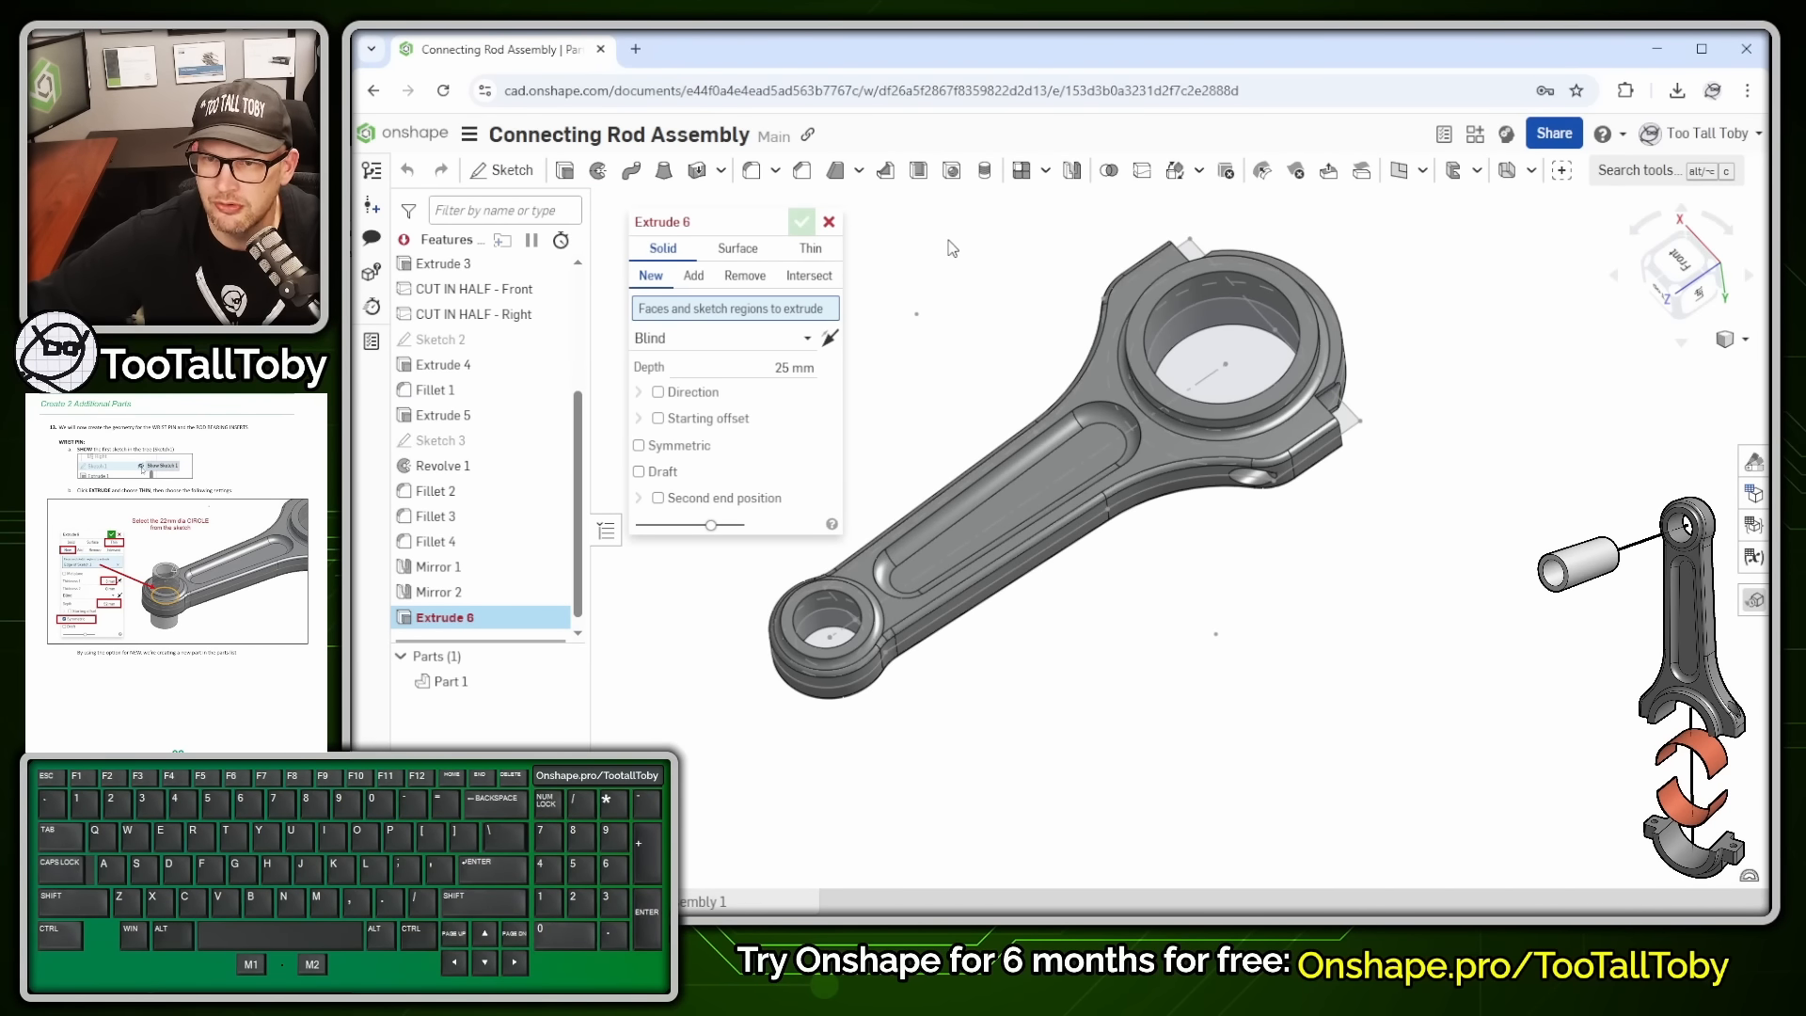
left_click(822, 261)
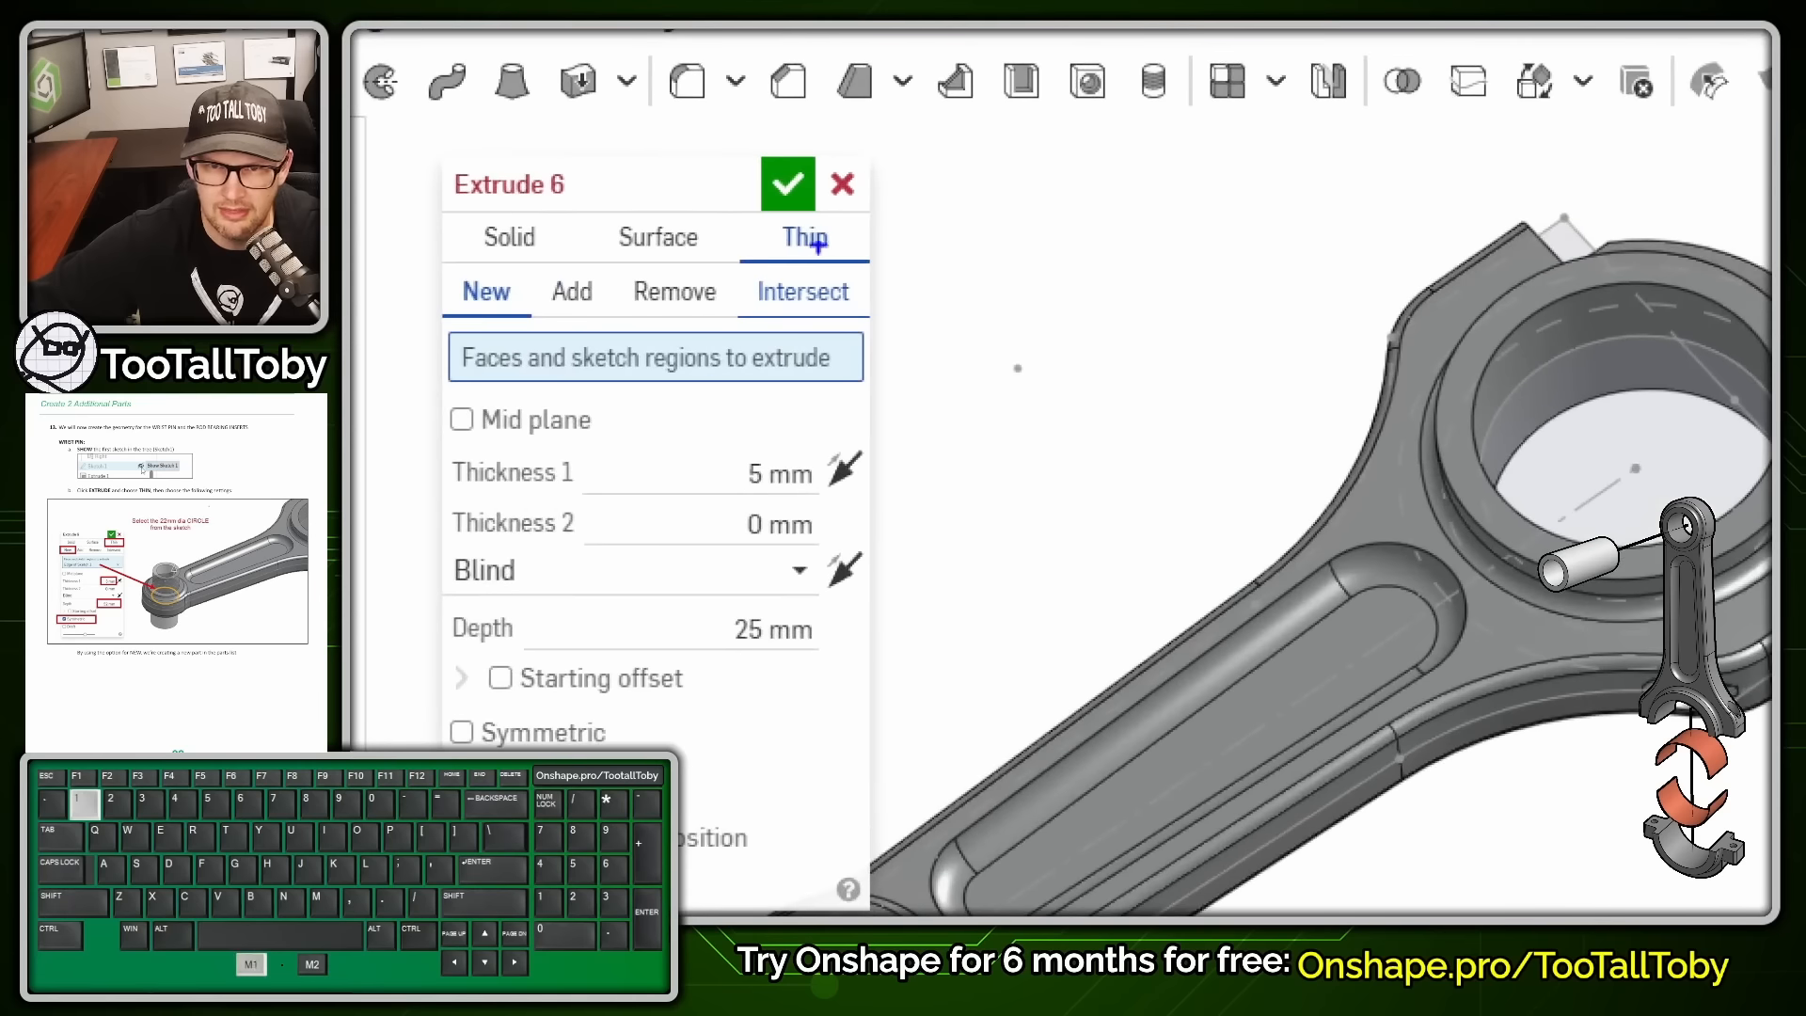
mouse_move(738, 216)
left_mouse_down()
mouse_move(753, 186)
mouse_move(737, 209)
left_mouse_up()
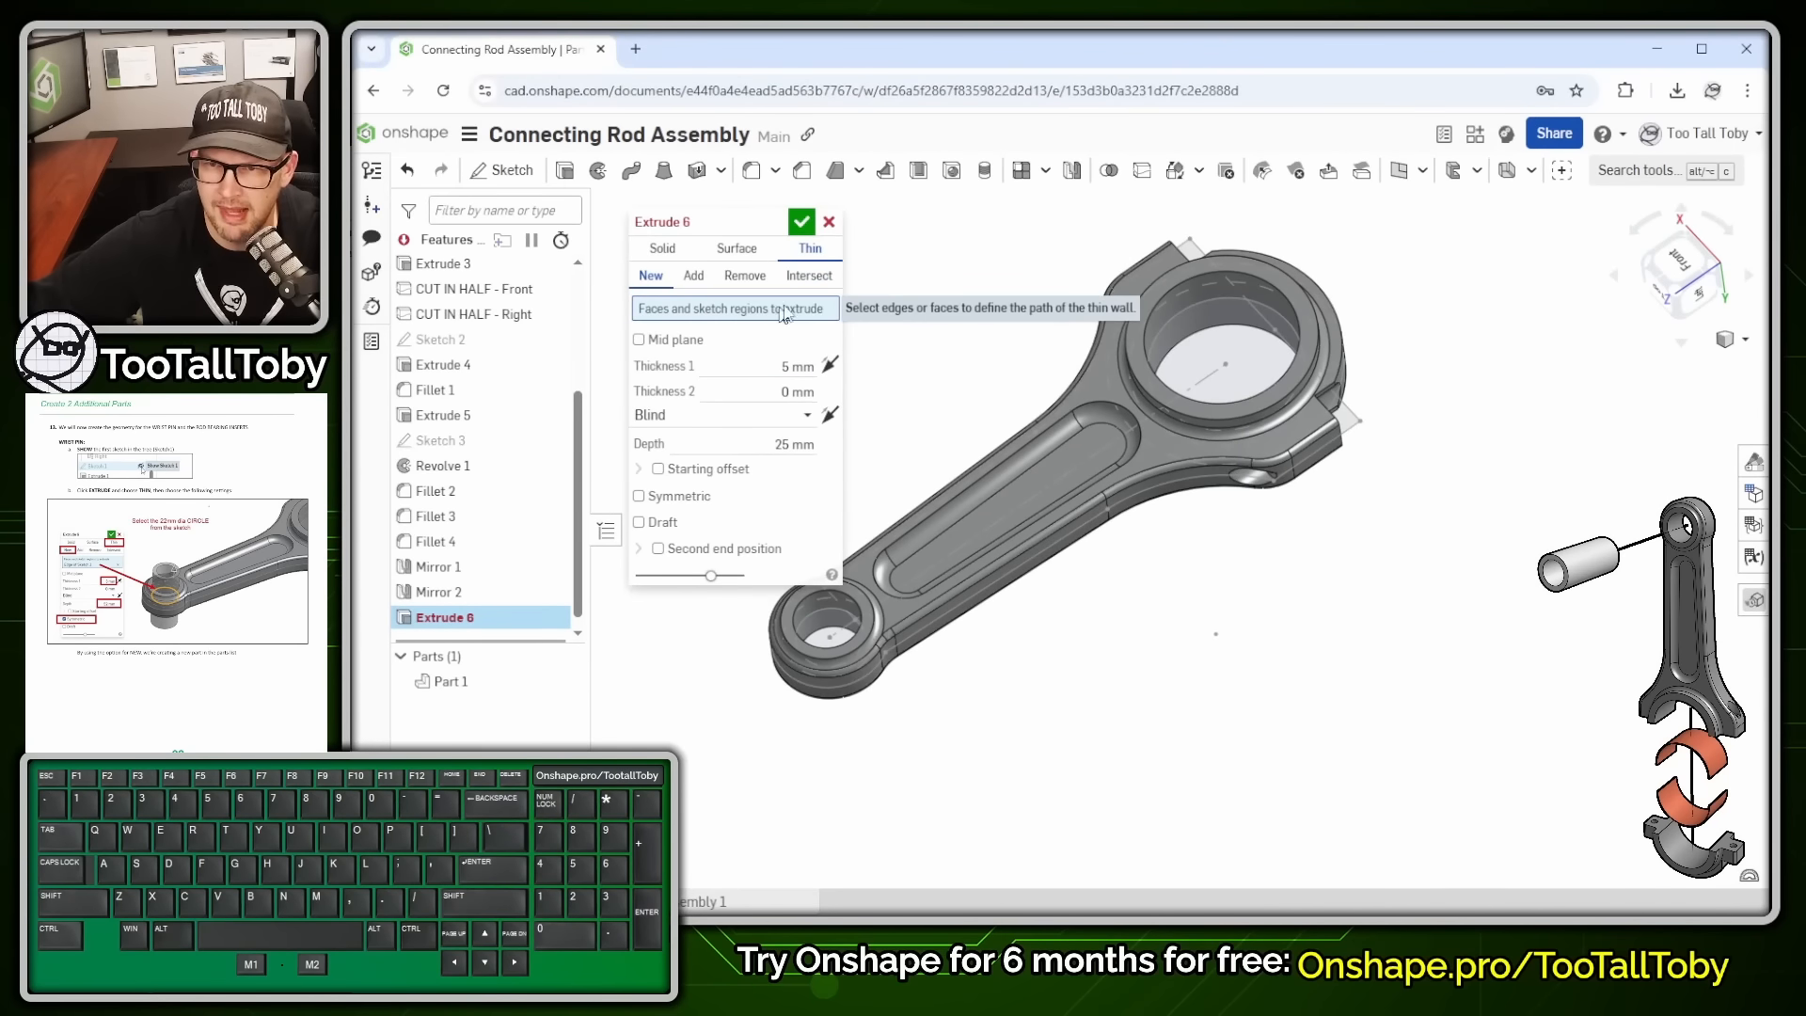
mouse_move(905, 639)
middle_mouse_down("ctrl")
mouse_move(982, 474)
mouse_move(1011, 369)
mouse_move(994, 355)
middle_mouse_up("ctrl")
scroll(978, 368, "up", 5)
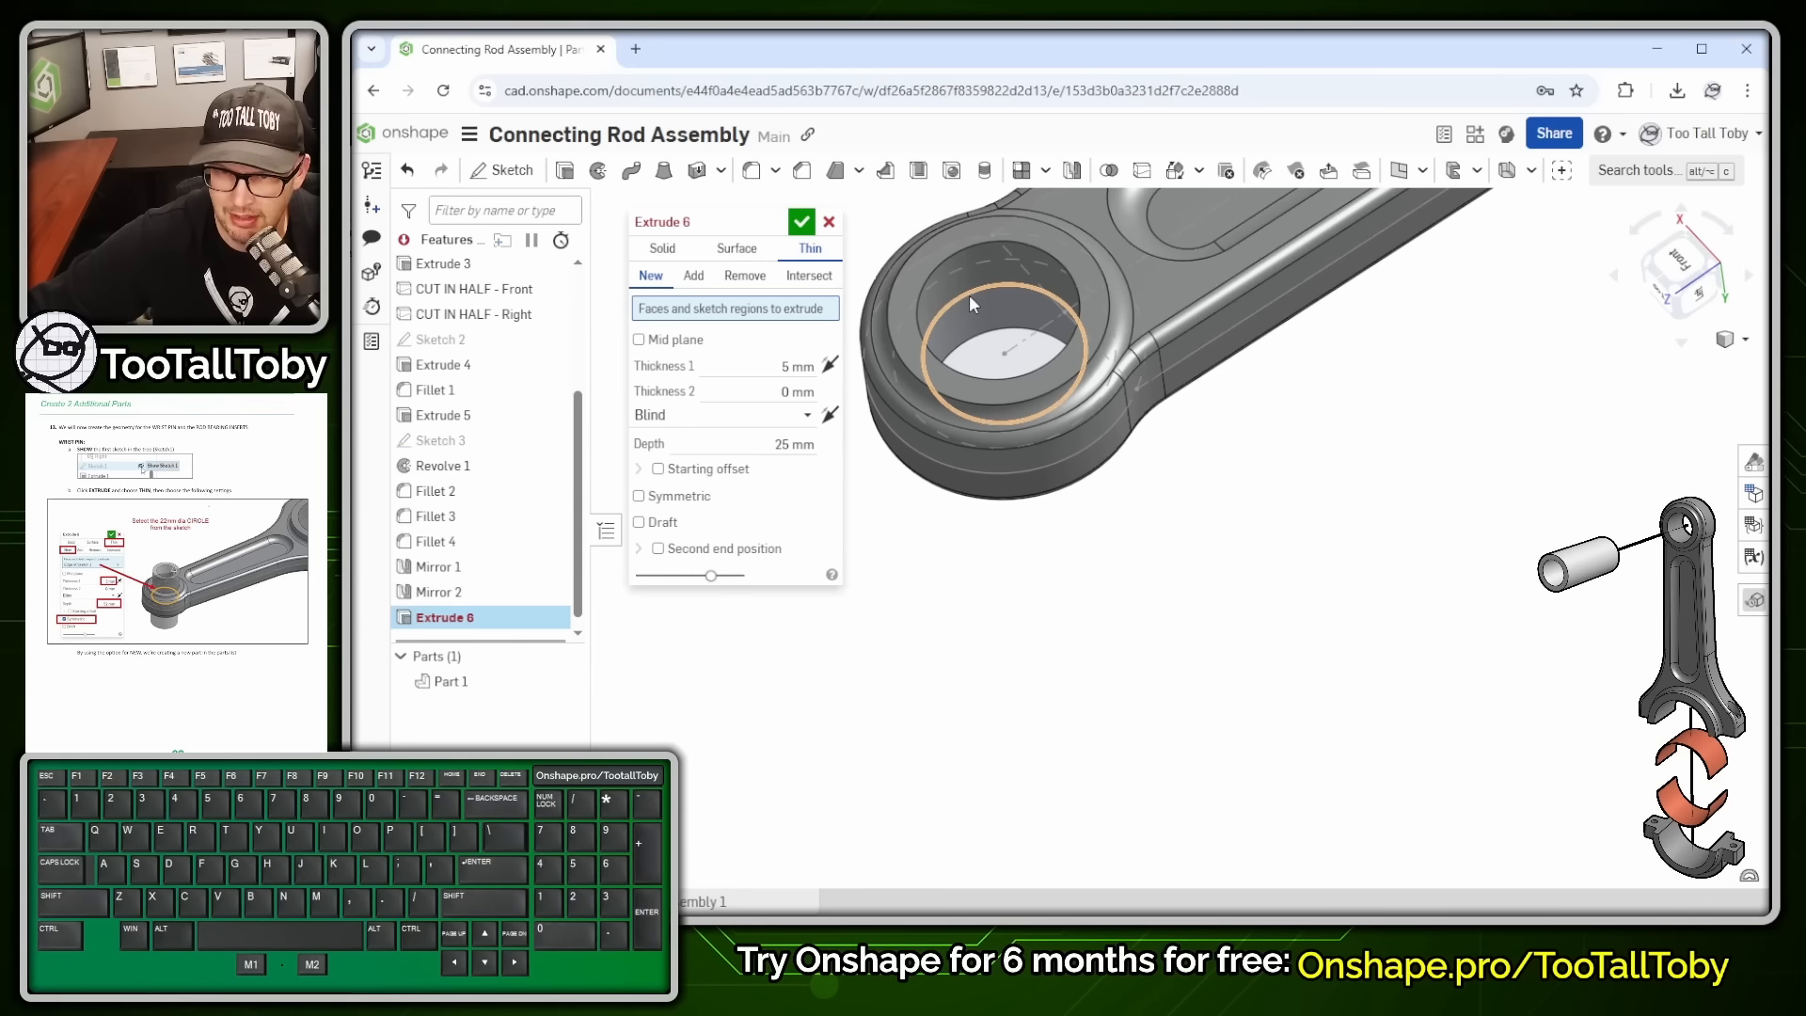
left_click(969, 295)
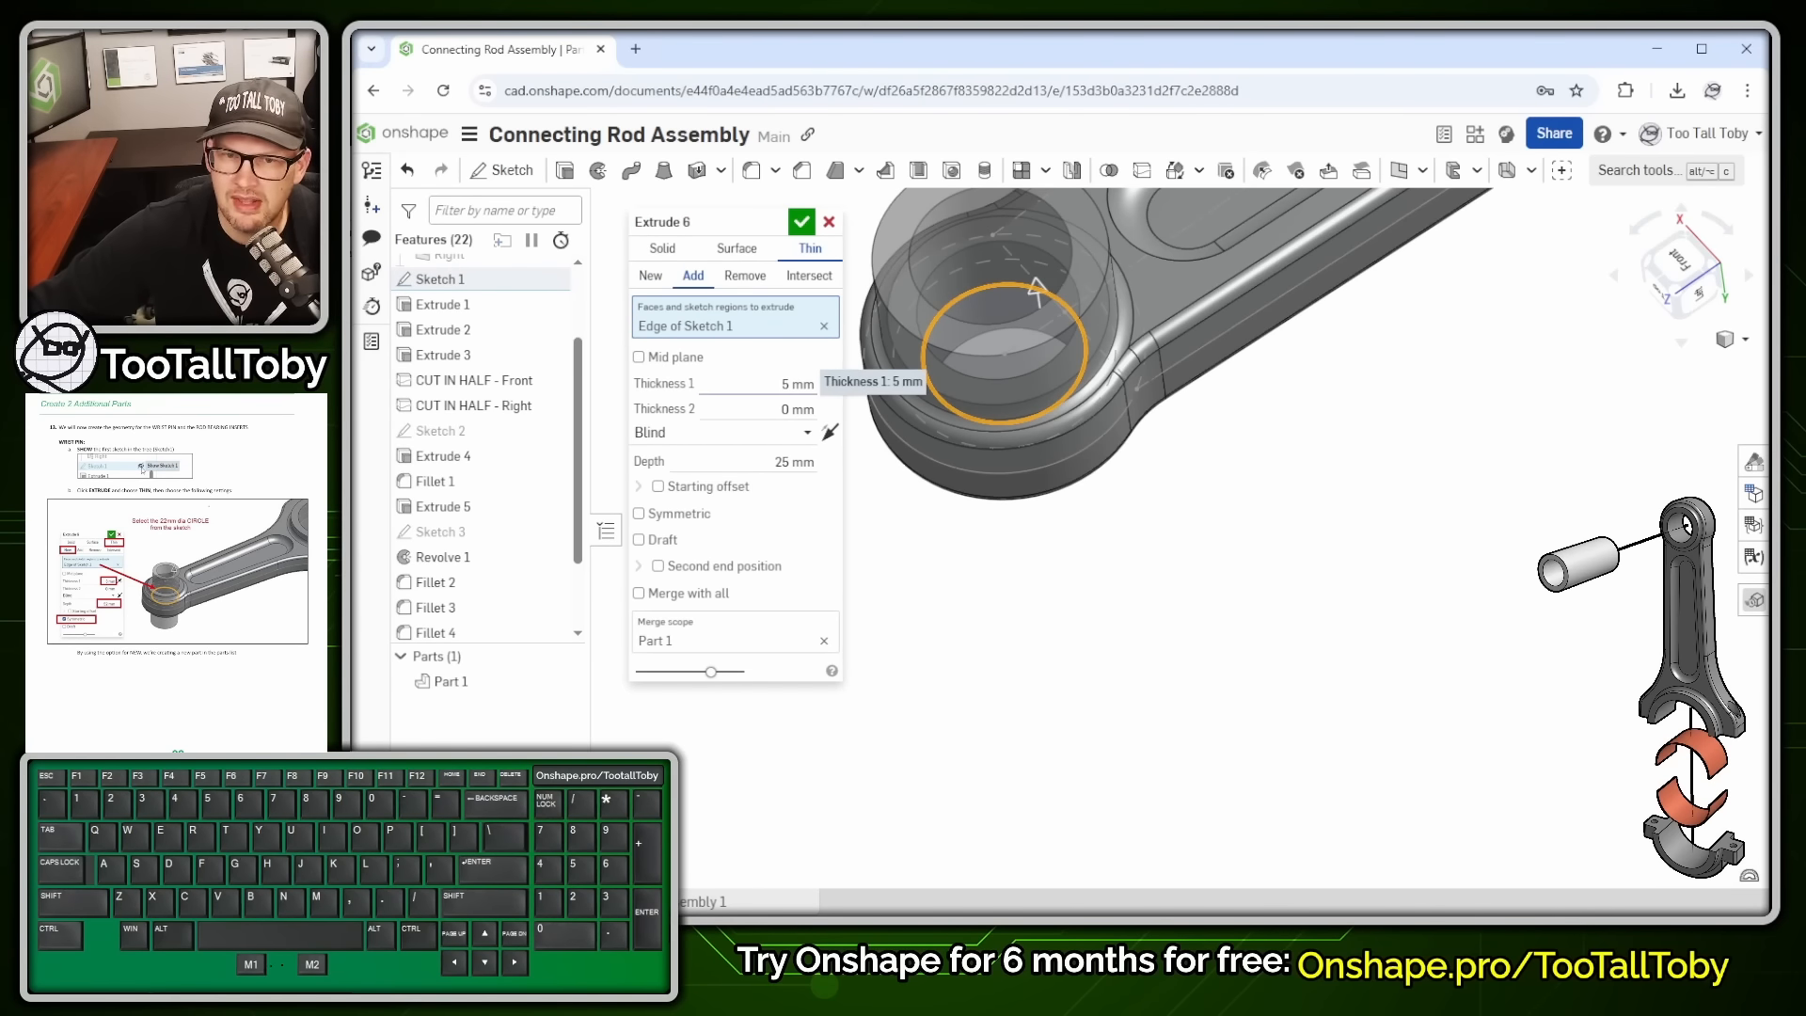
left_click(799, 383)
type("3")
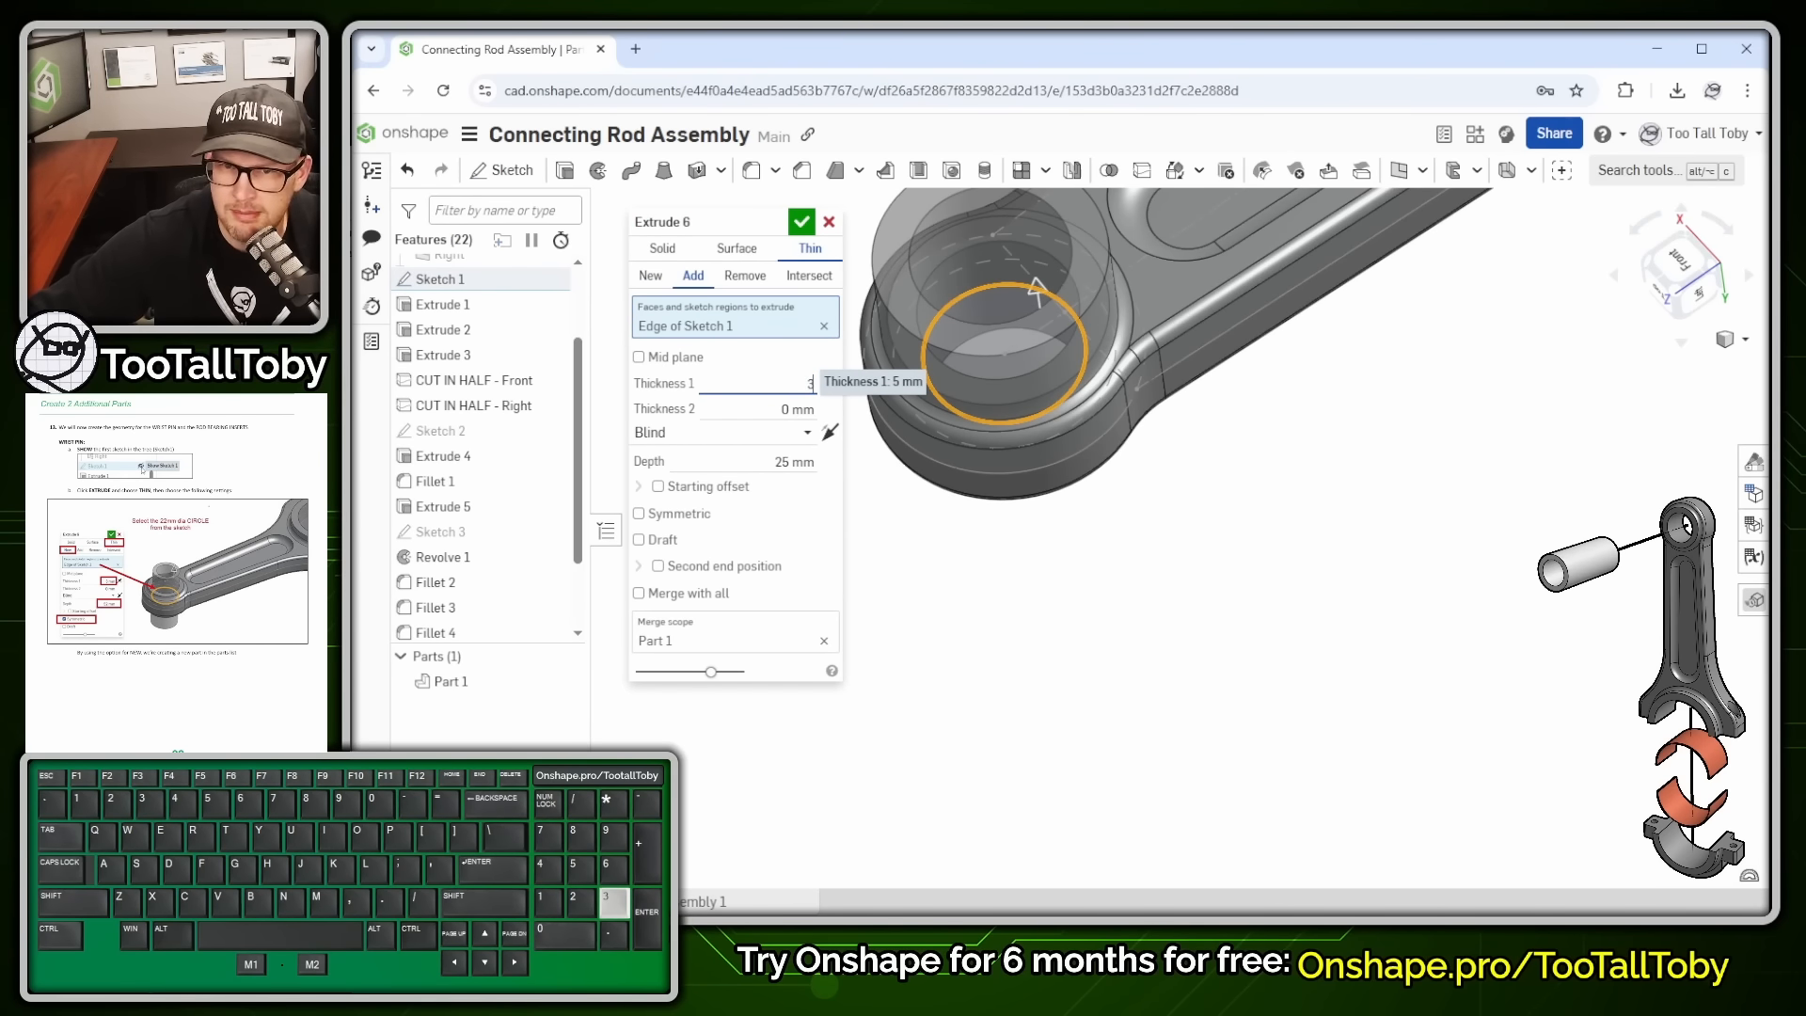
key("Return")
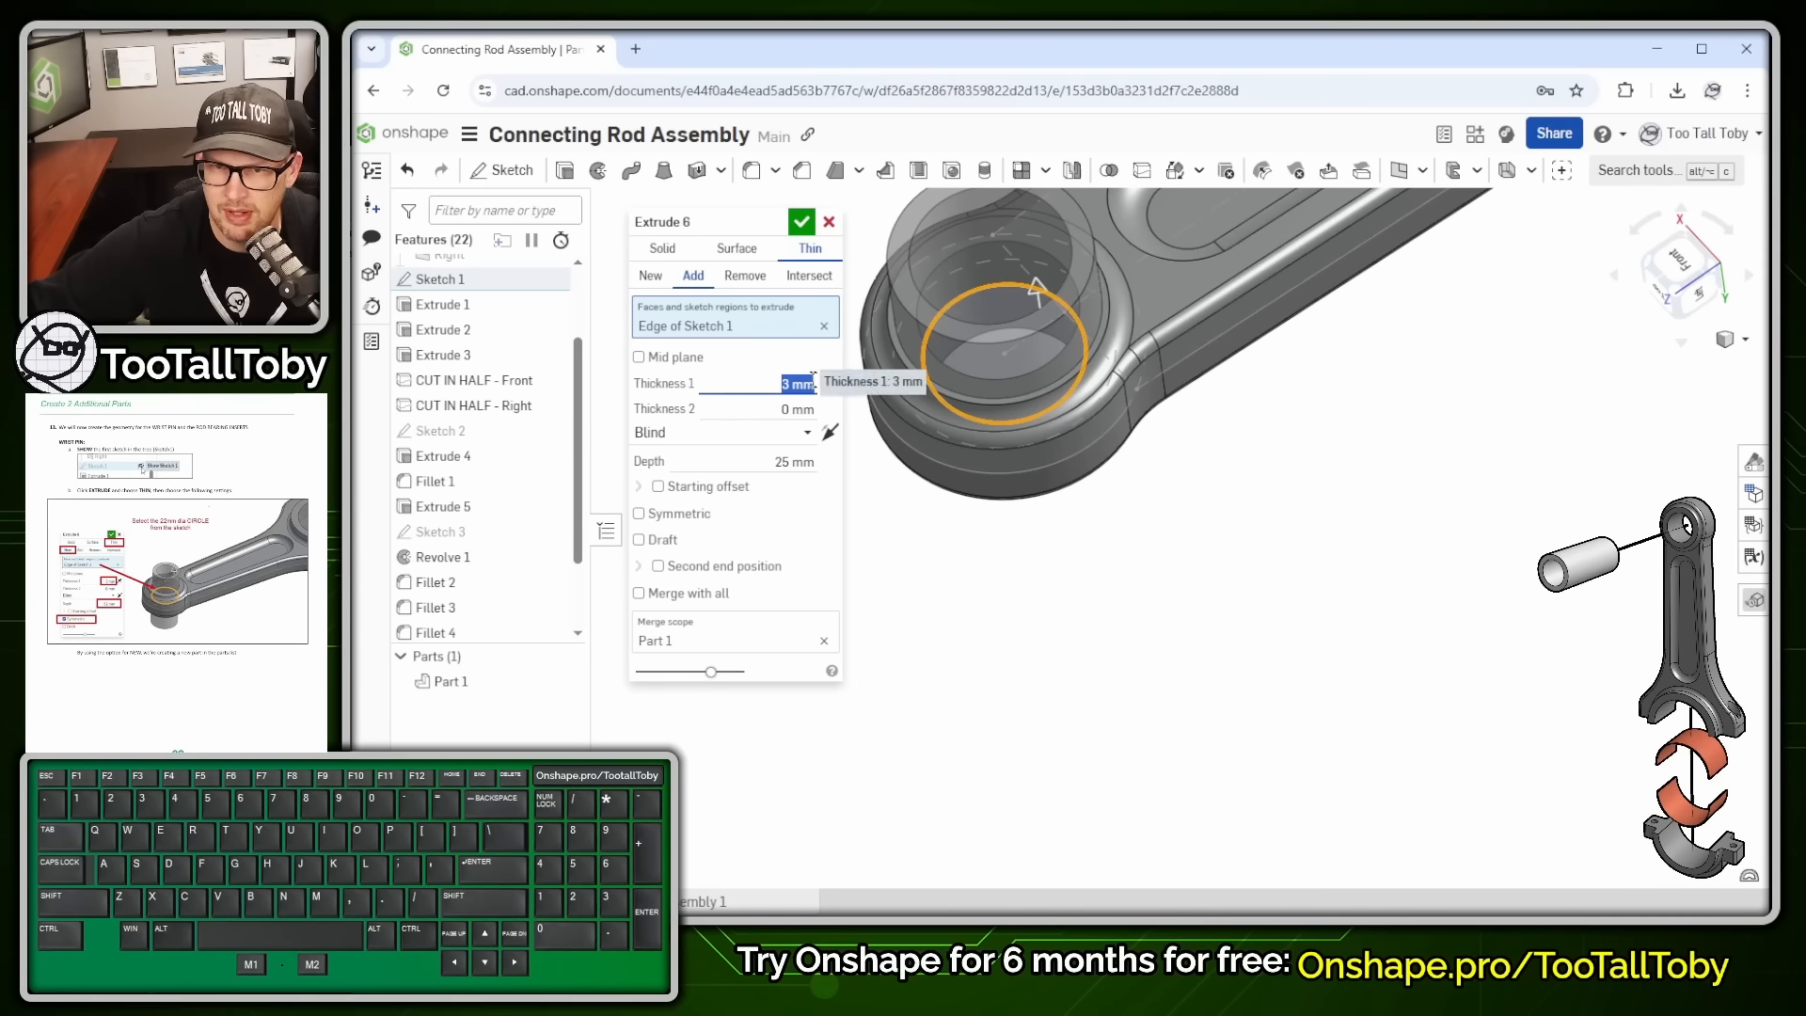
left_click(829, 383)
left_click(830, 387)
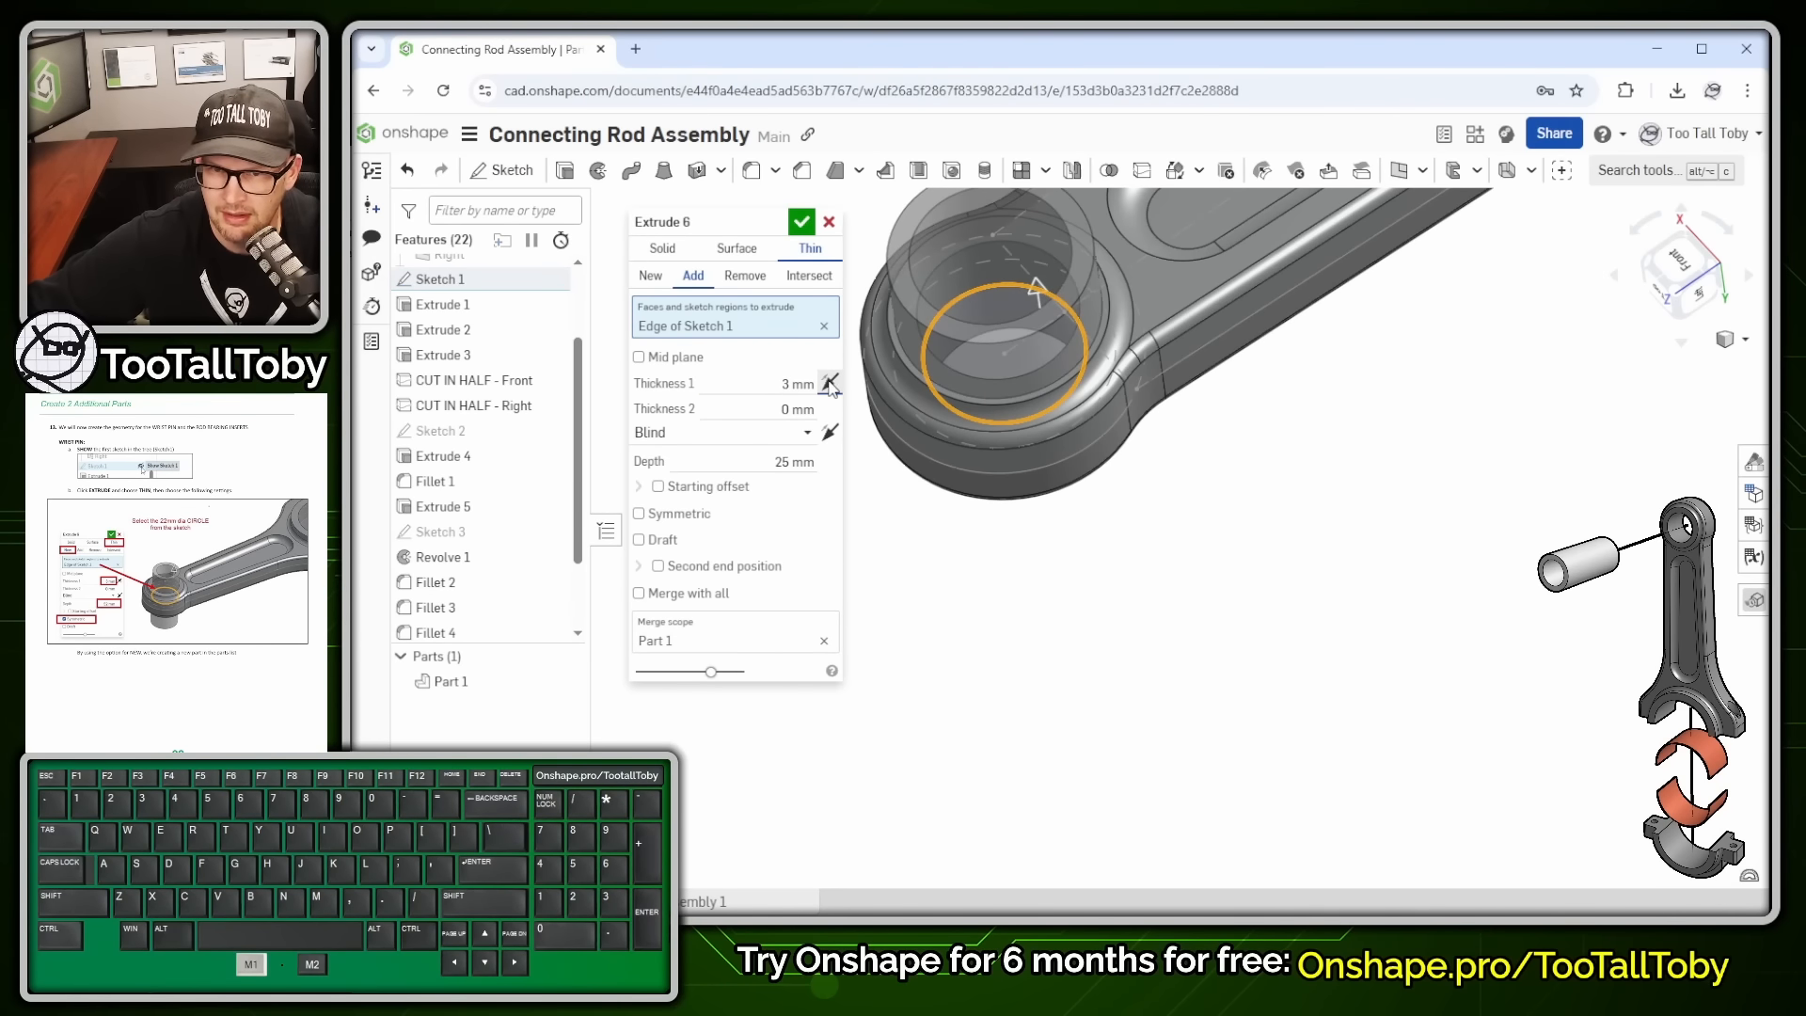
left_click(830, 387)
- Set the depth to 52 mm symmetric as a New part, creating Part 2
left_click(802, 461)
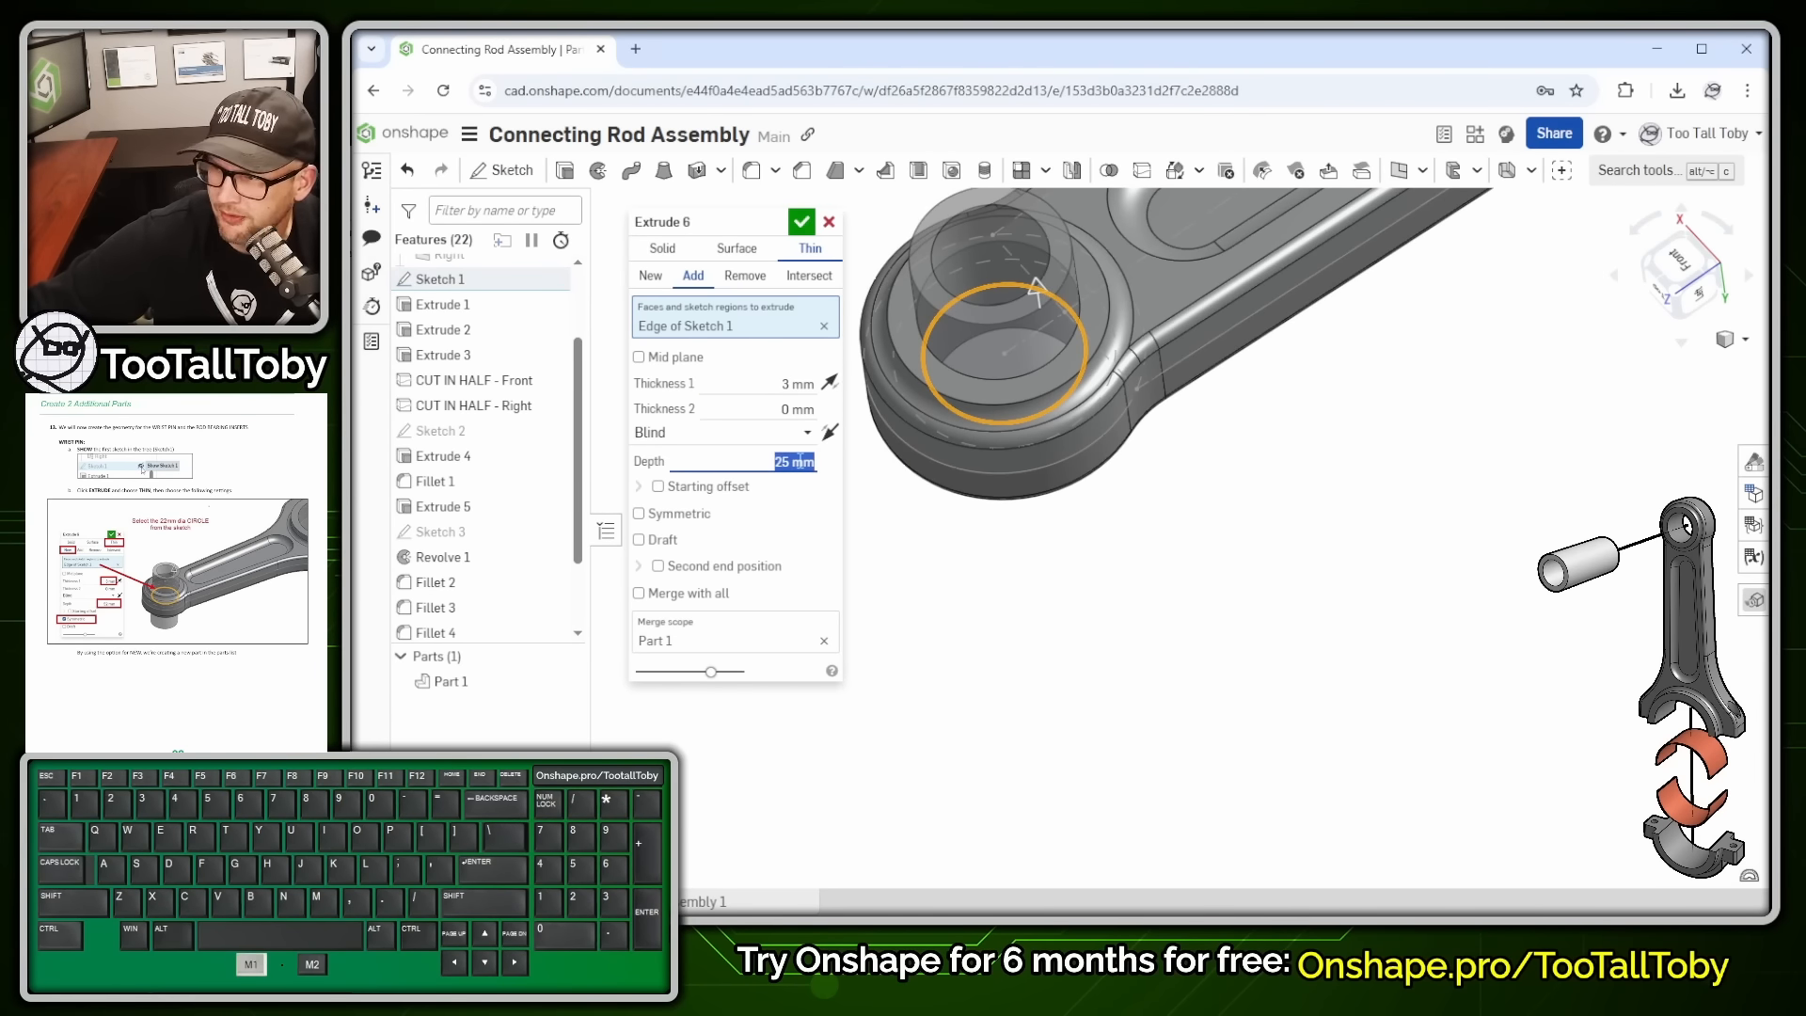
type("52")
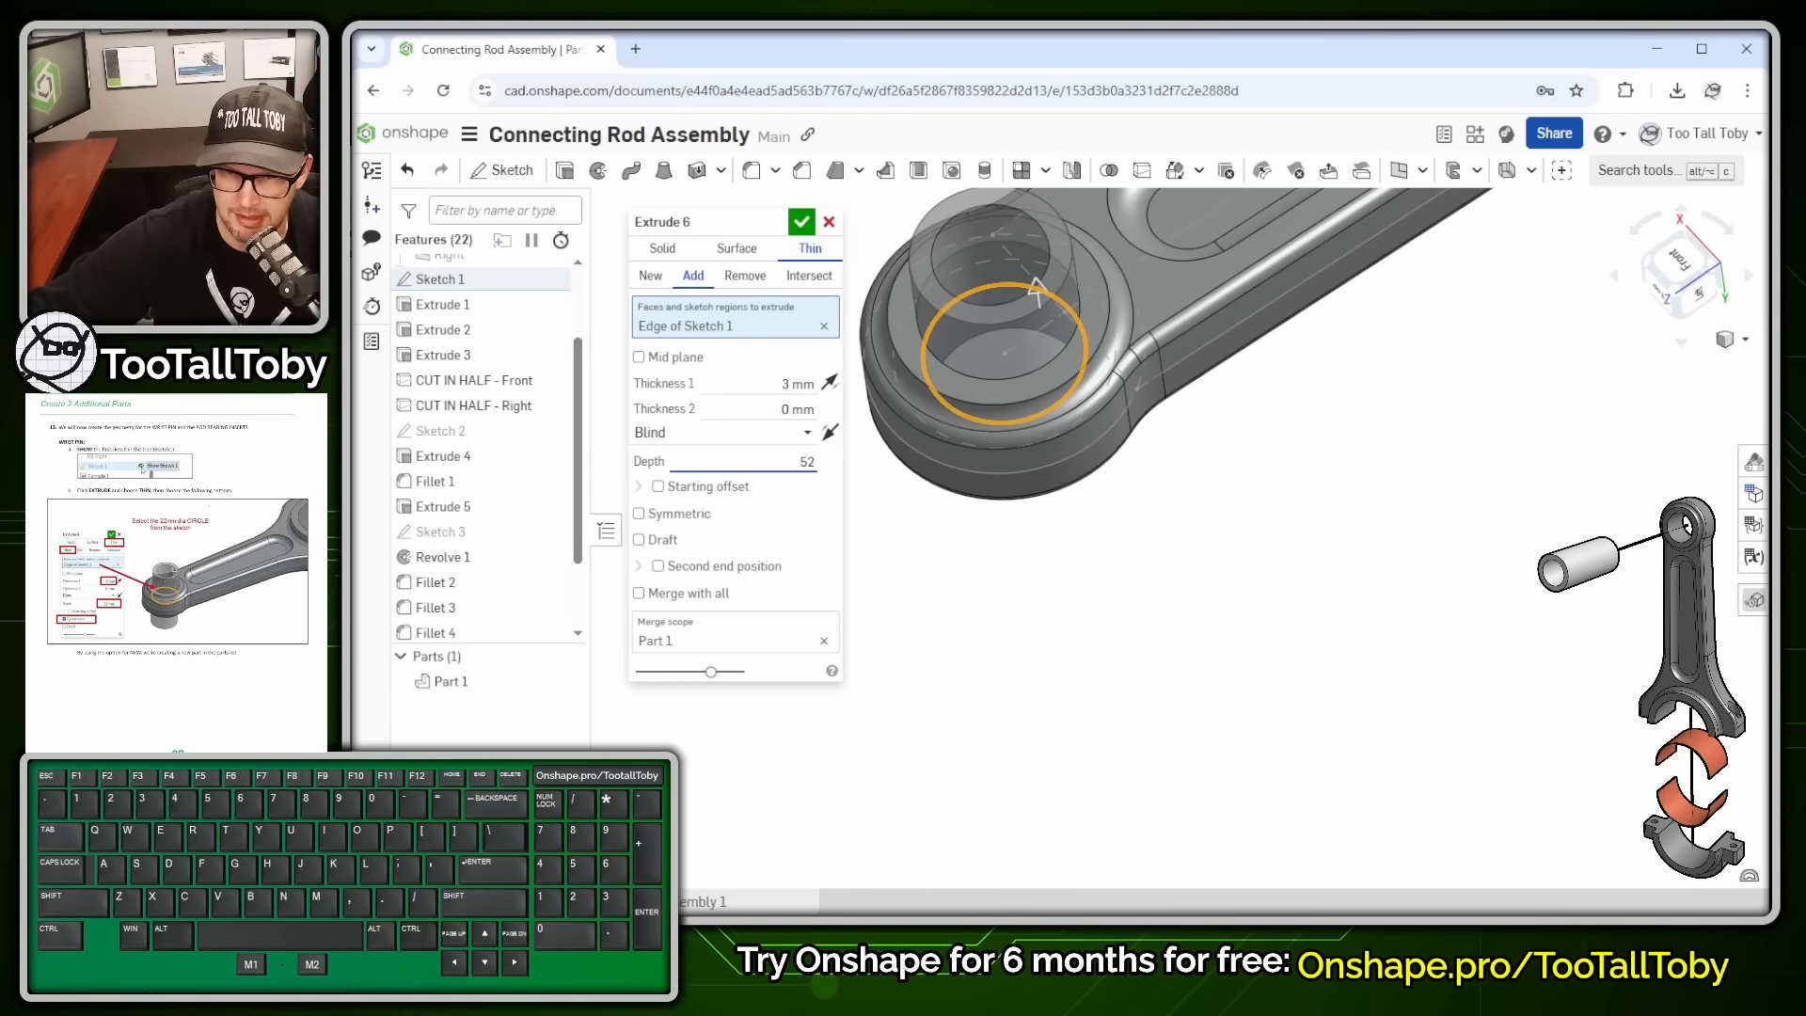
key("Return")
scroll(1124, 377, "down", 2)
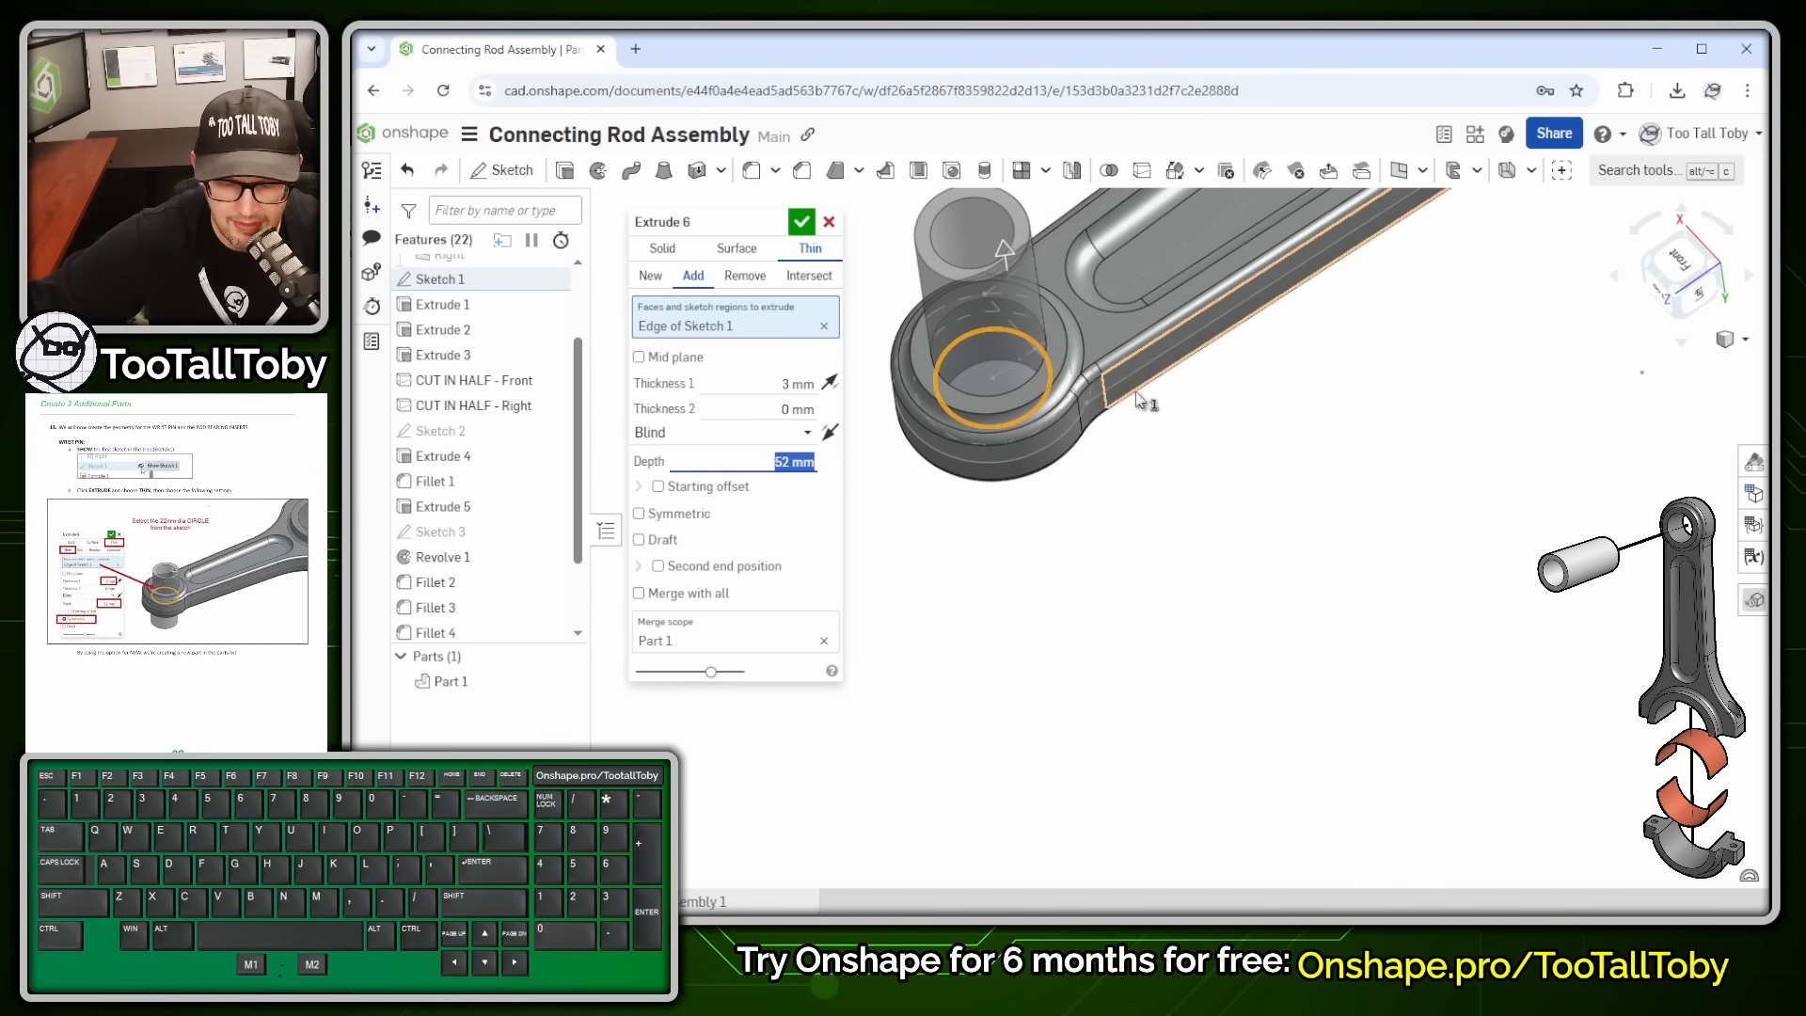
scroll(1136, 392, "up", 2)
left_click(680, 516)
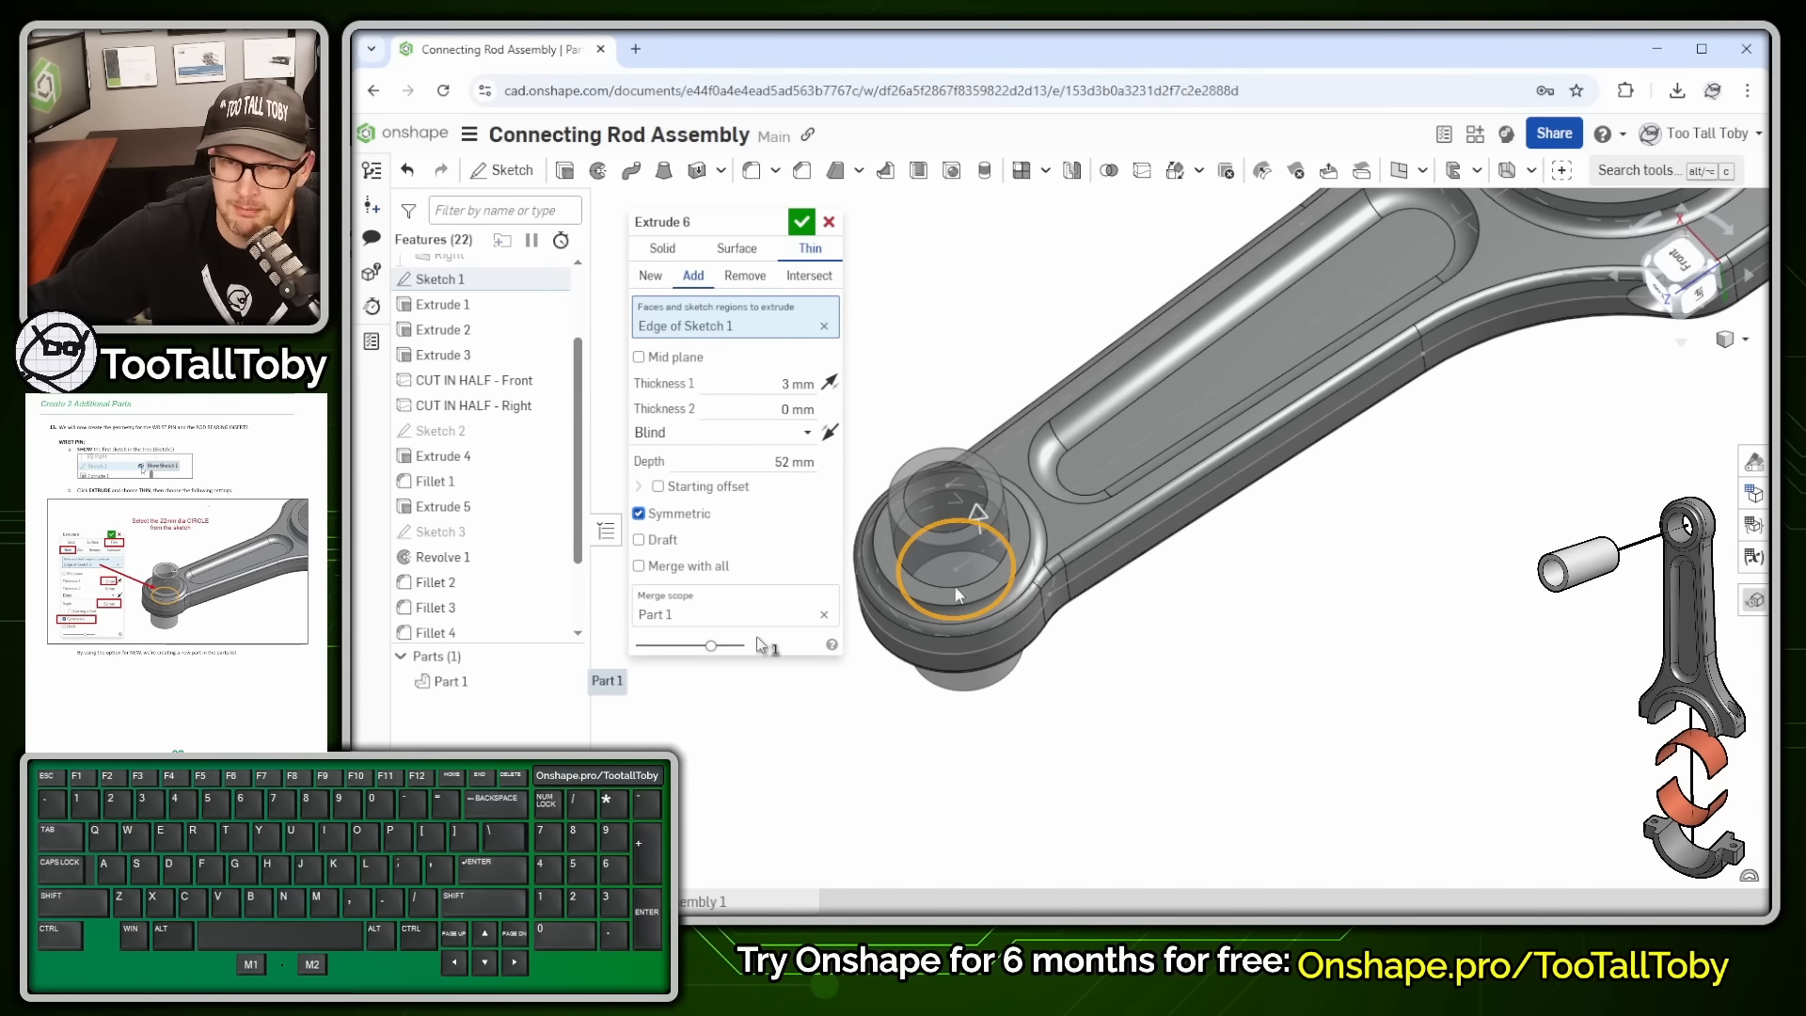
left_click(649, 277)
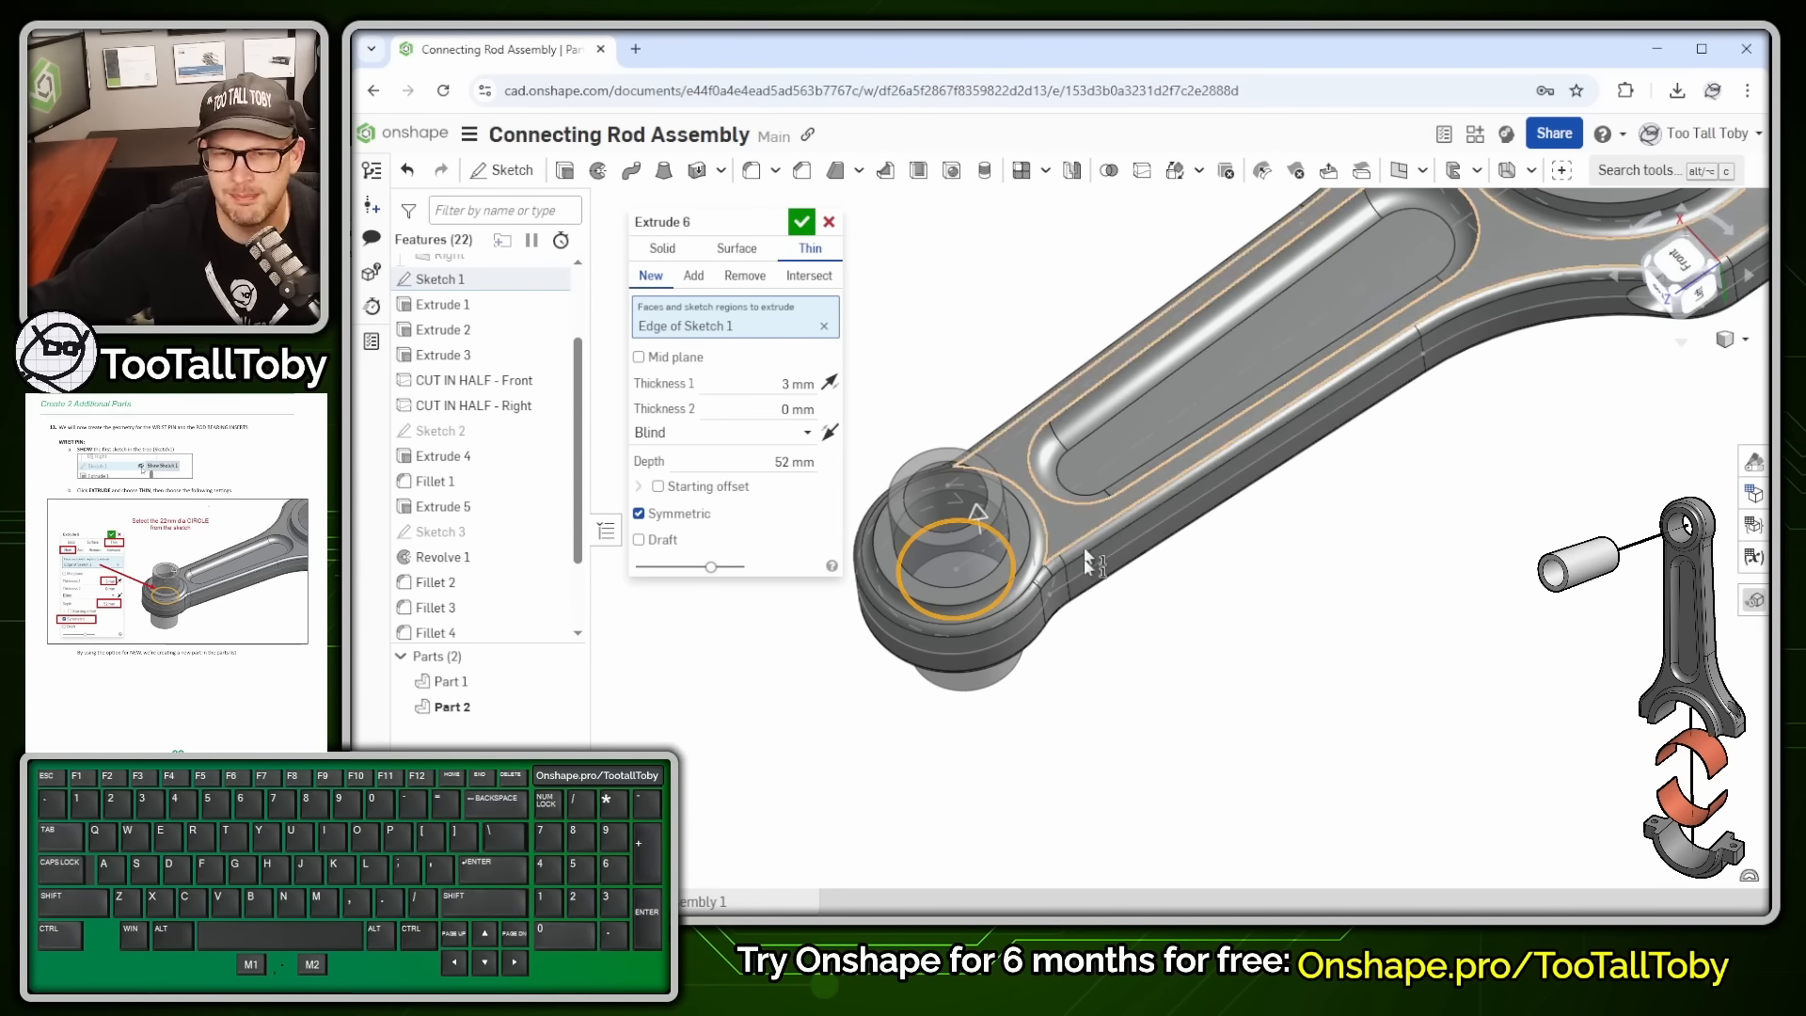
left_click(800, 222)
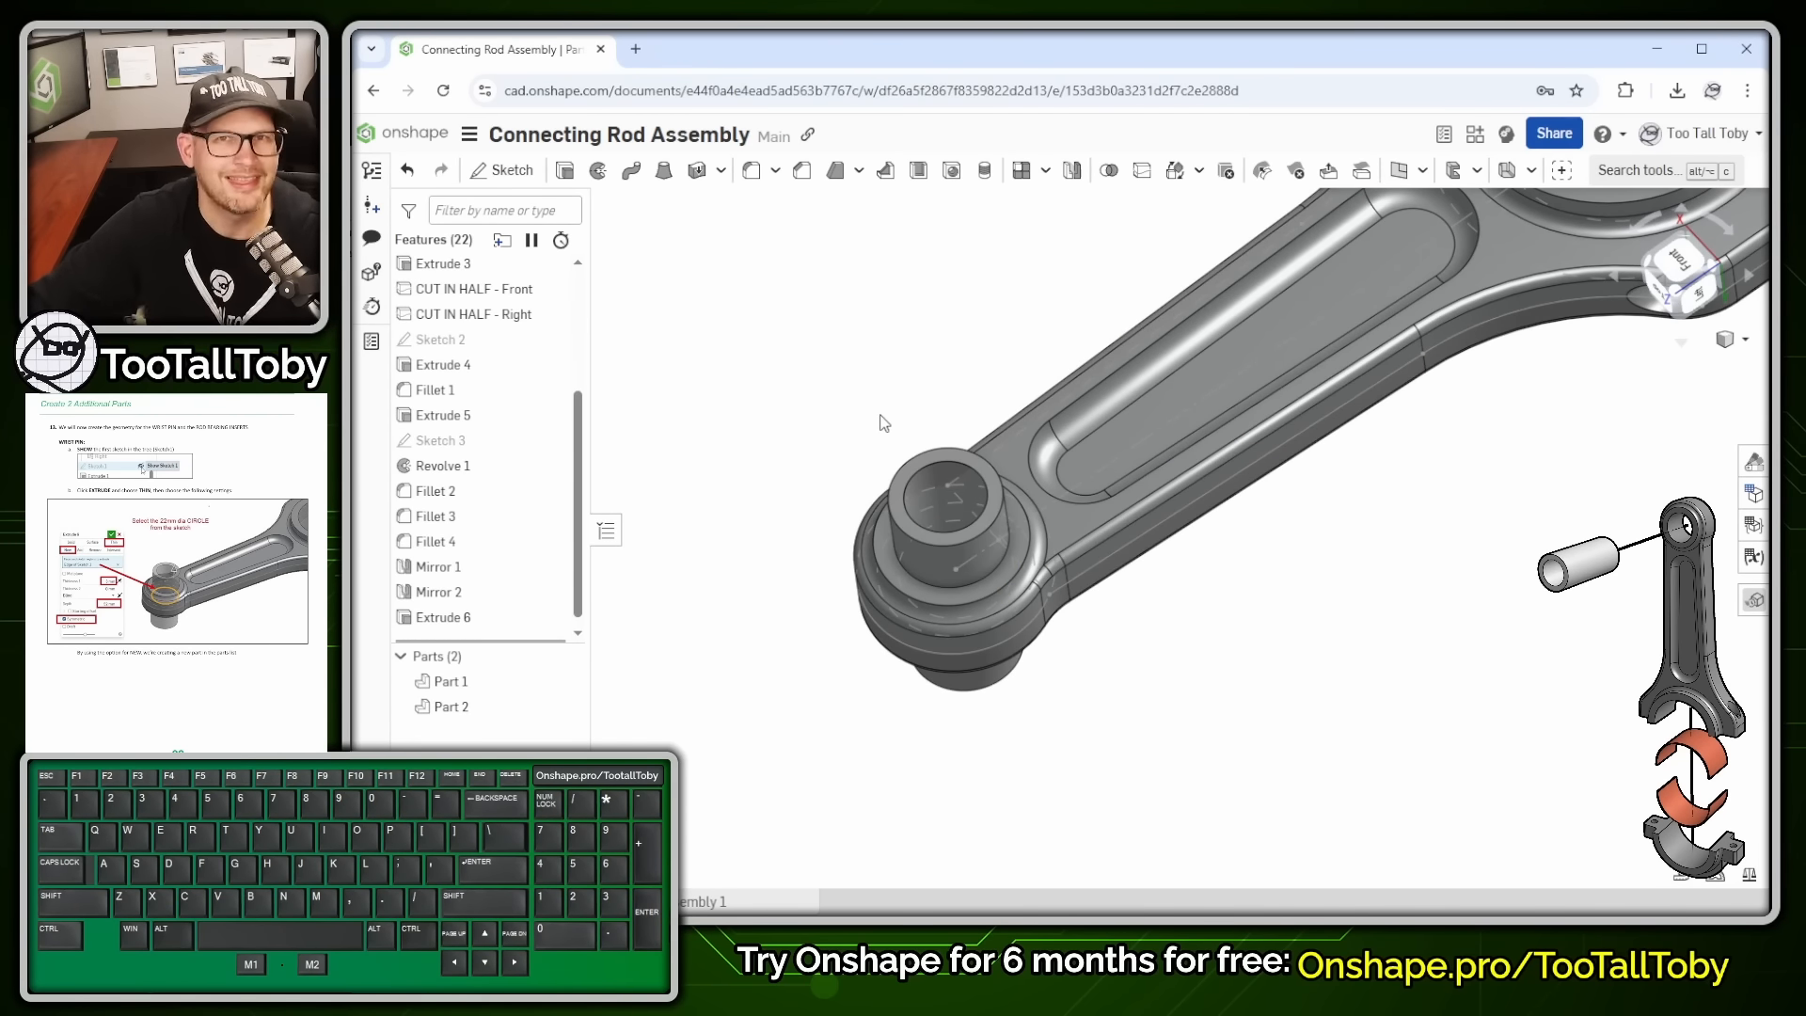
scroll(1160, 406, "down", 4)
right_click_drag(1316, 553, 1131, 707, "ctrl")
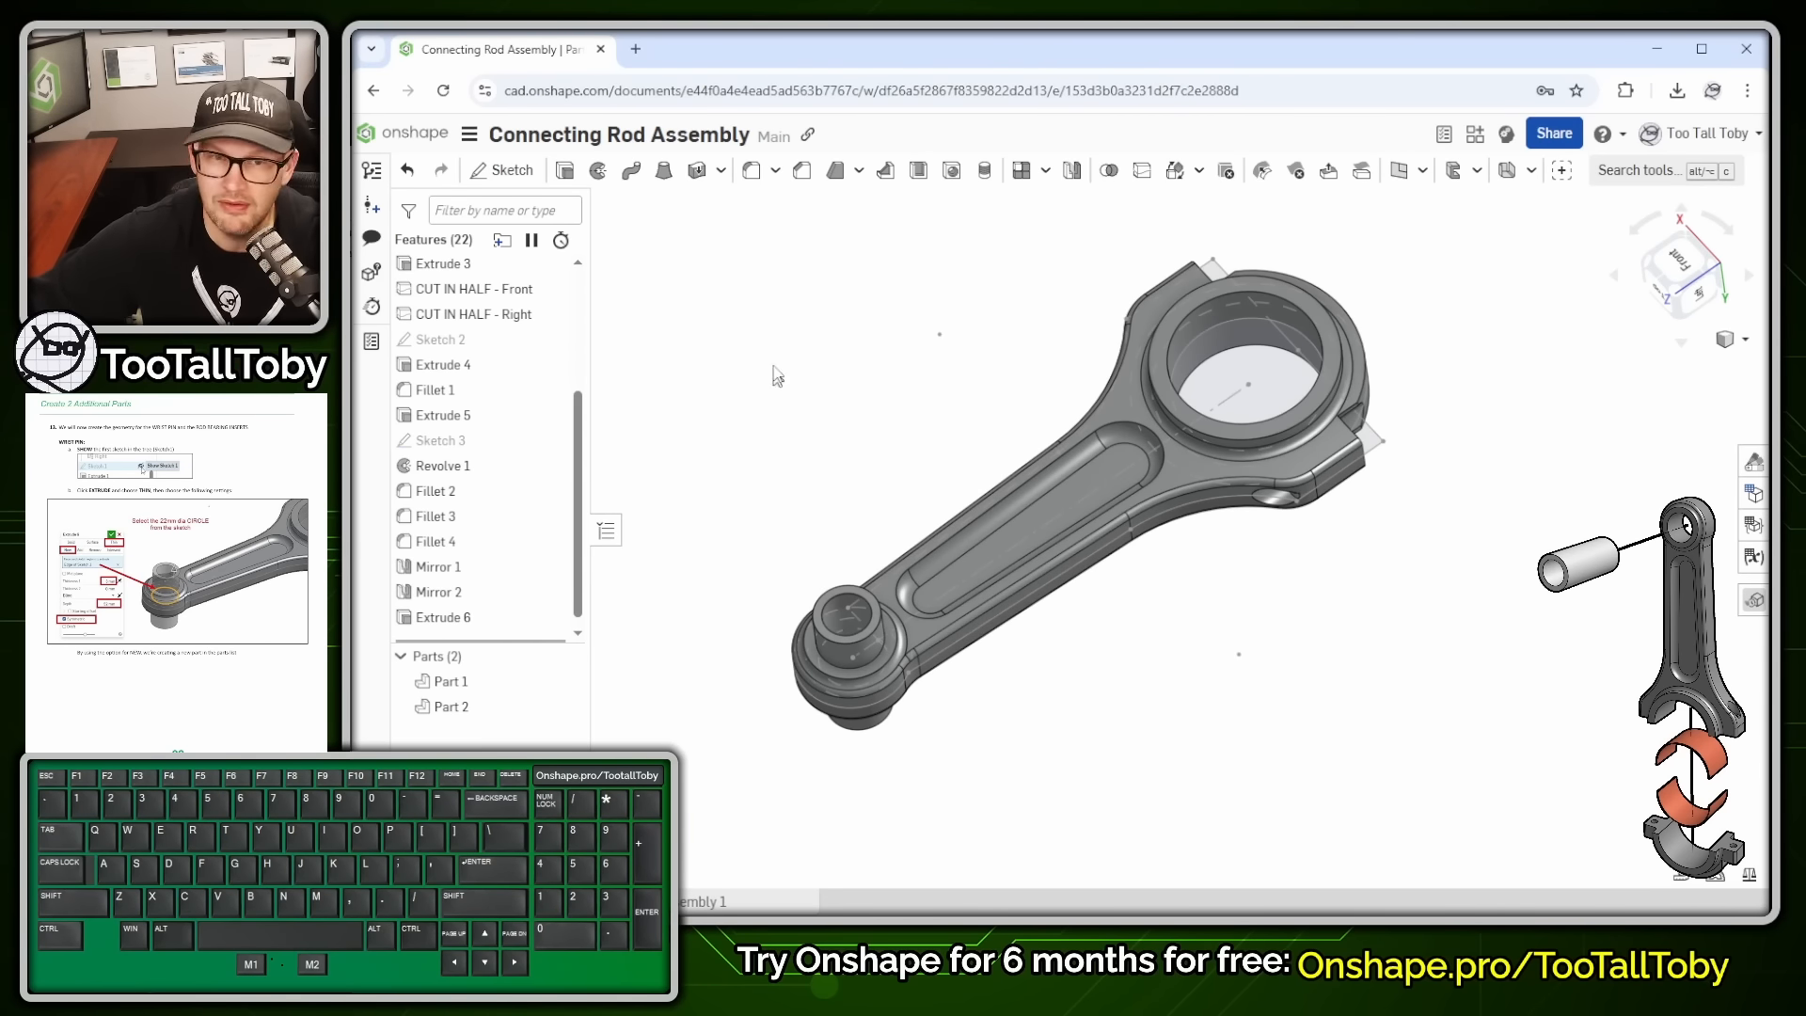
- Thin-extrude the big-end circle 0.5 mm thick, 30 mm symmetric, as a new part (Extrude 7)
left_click(568, 173)
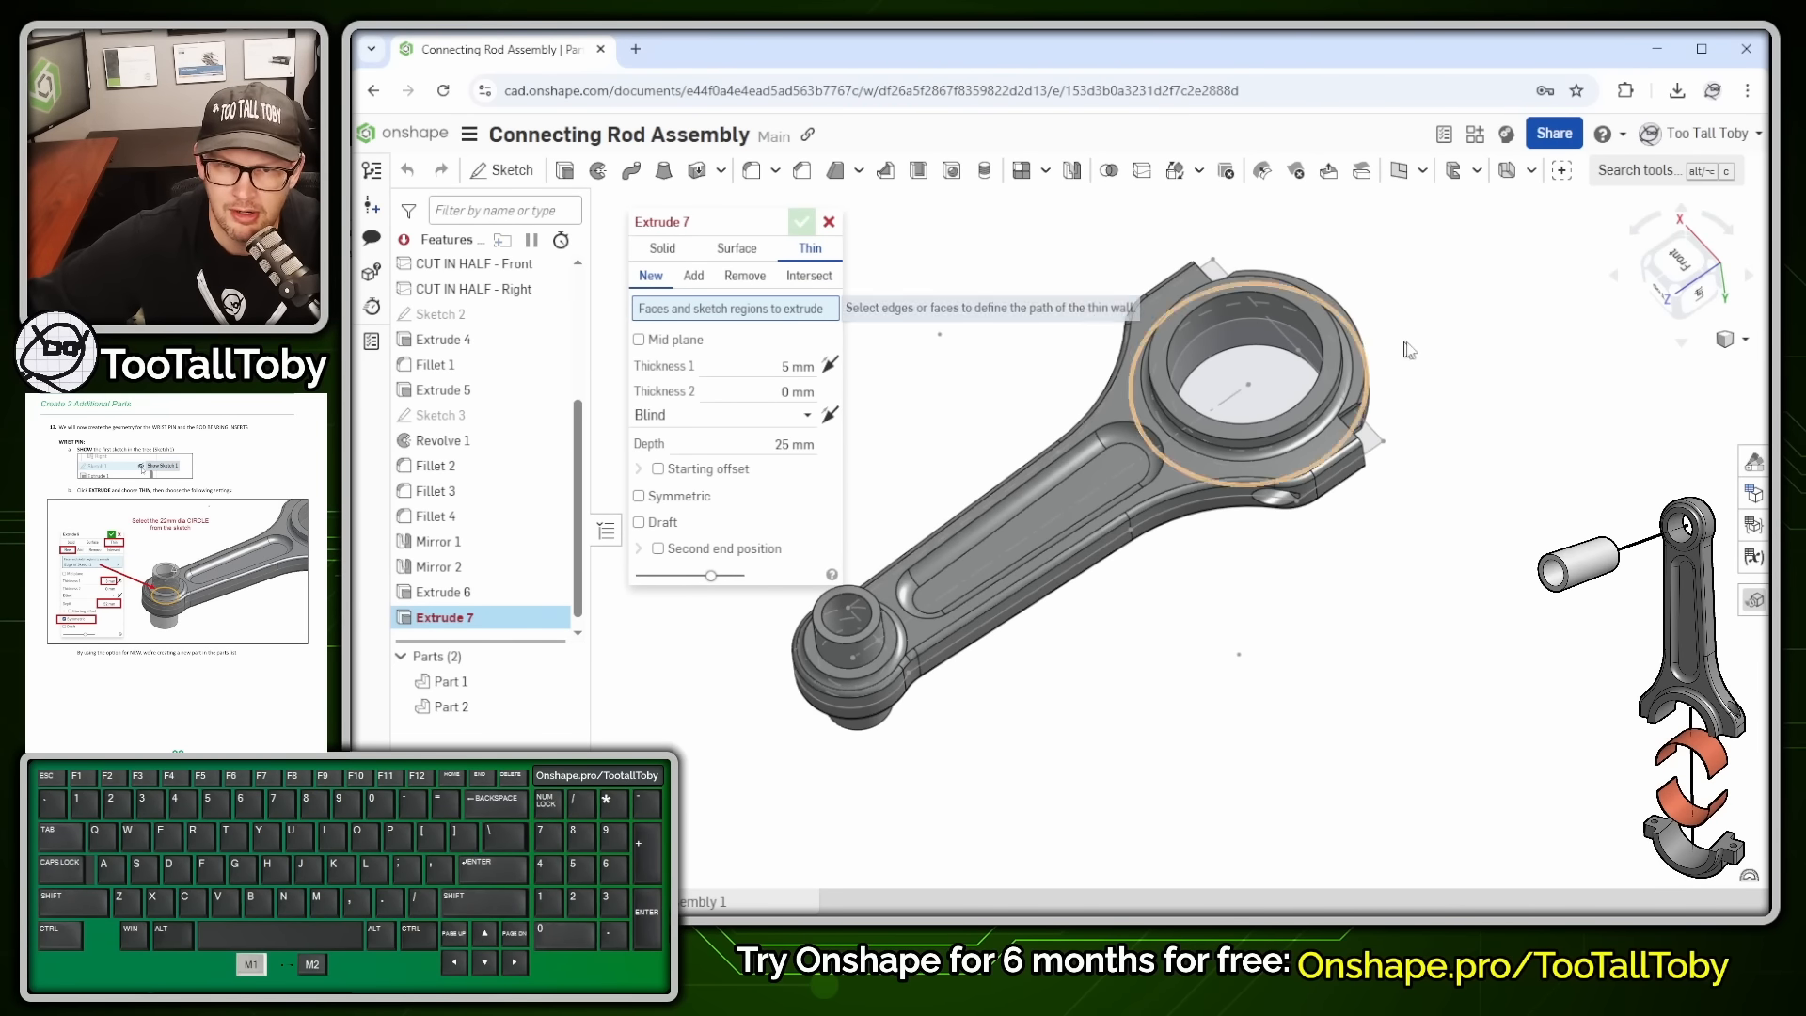
left_click(1246, 318)
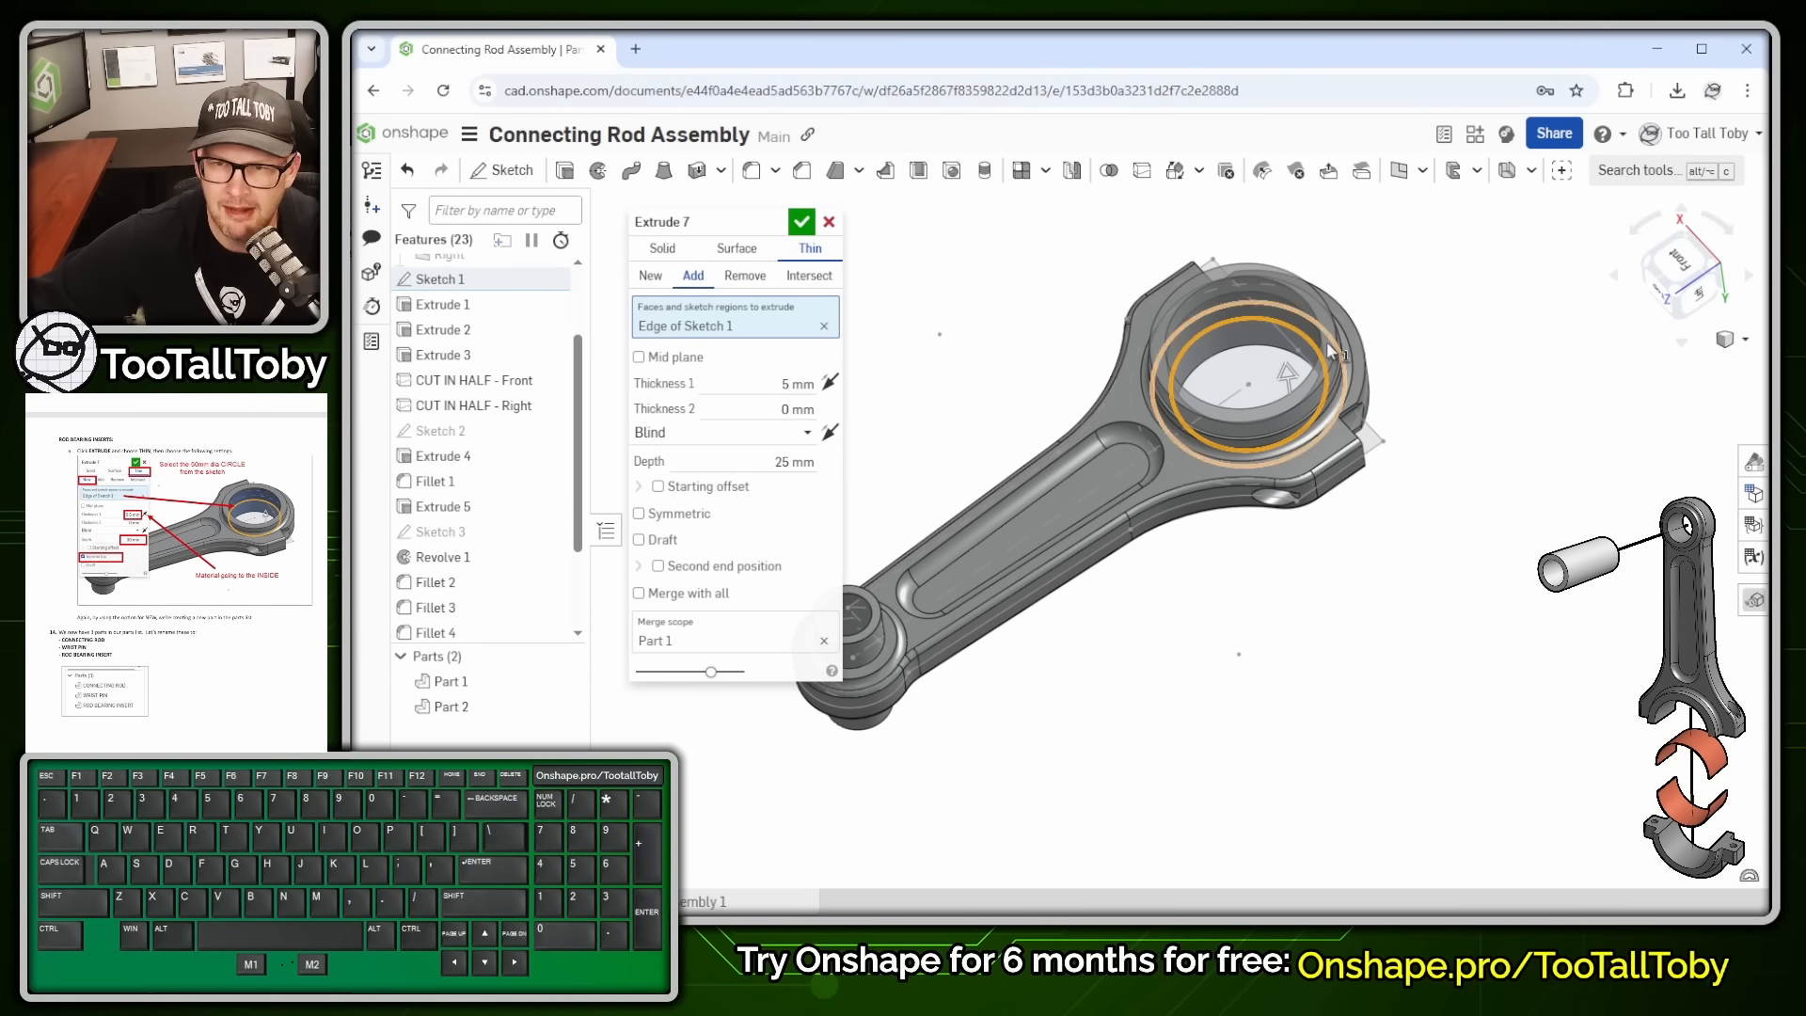
left_click(831, 383)
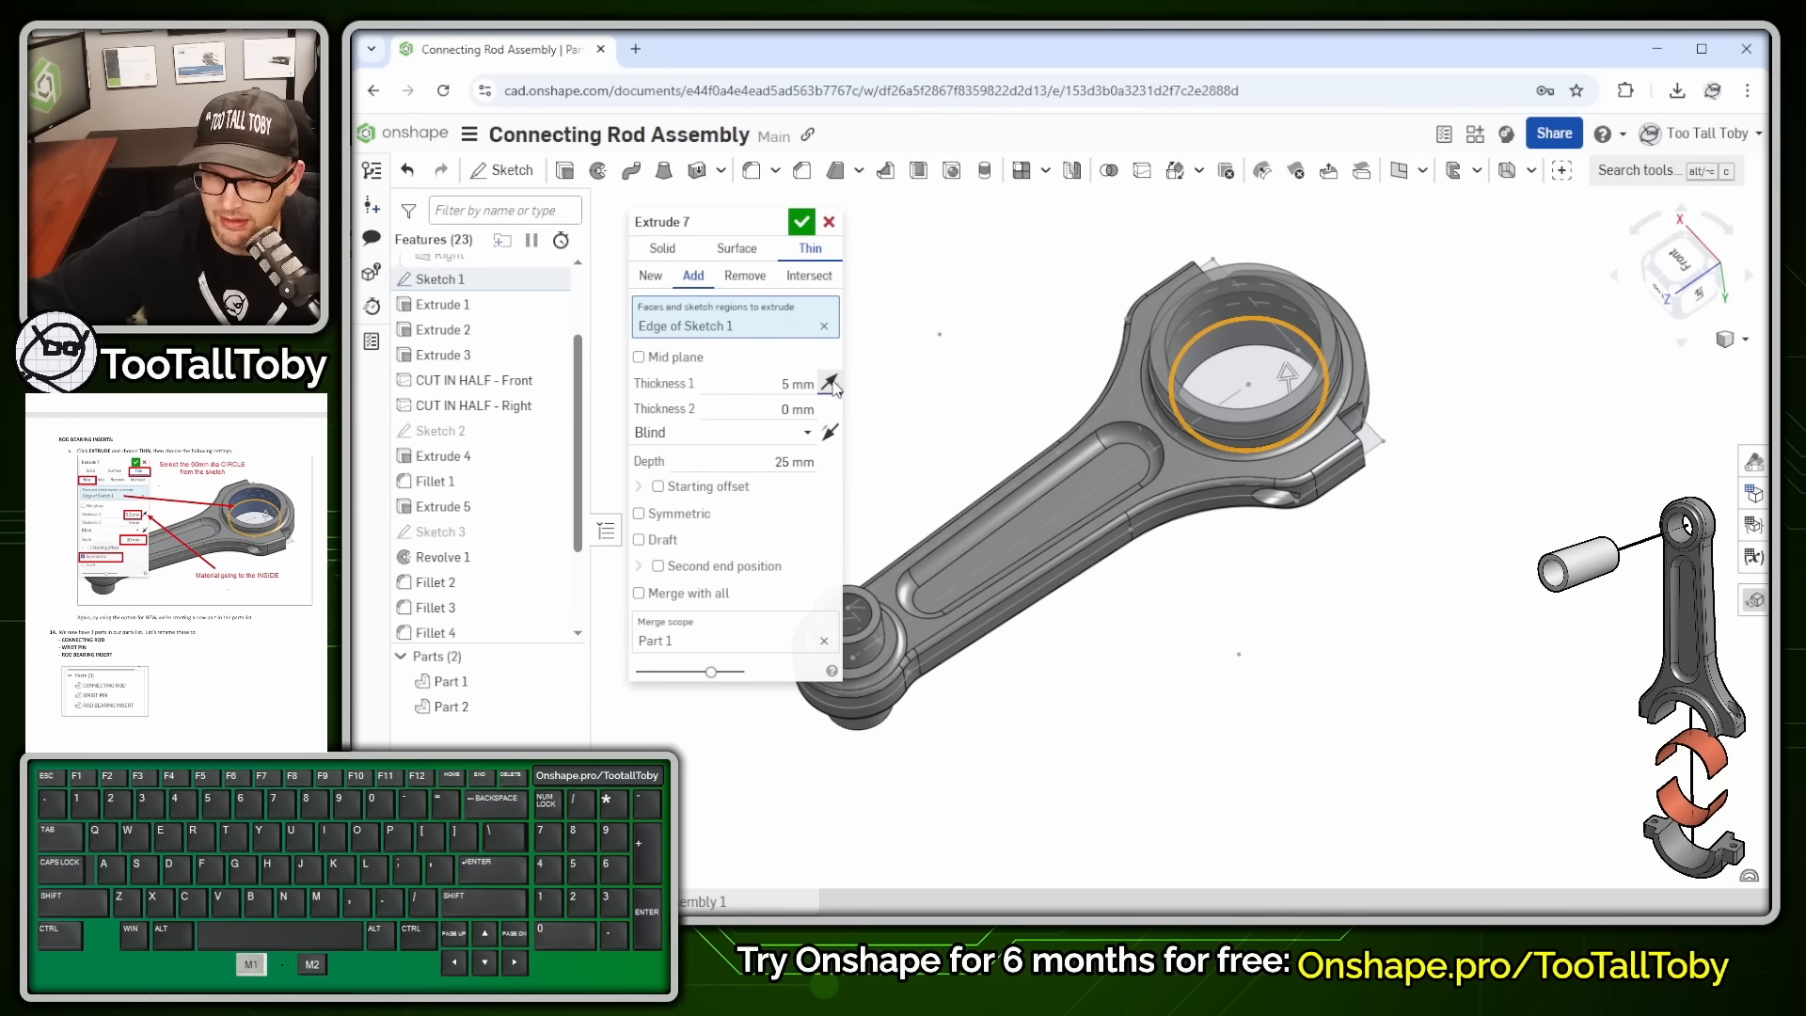
left_click(800, 384)
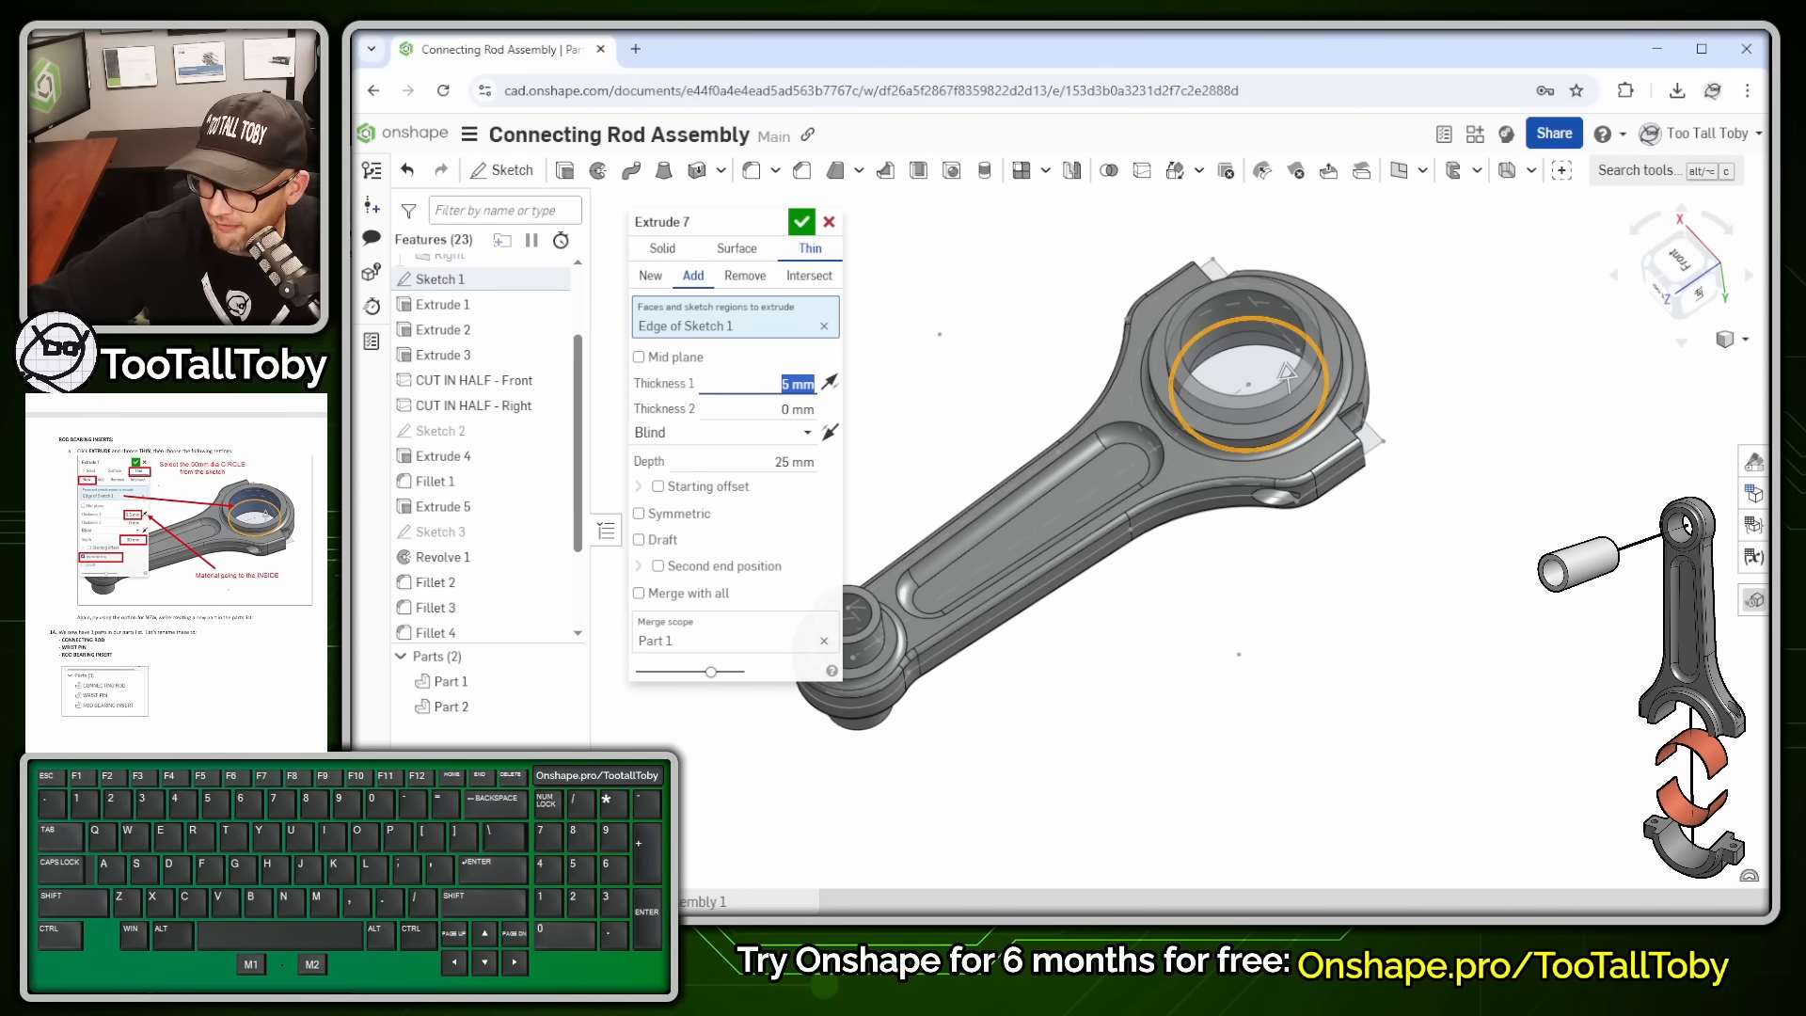
type("0.5")
key("Return")
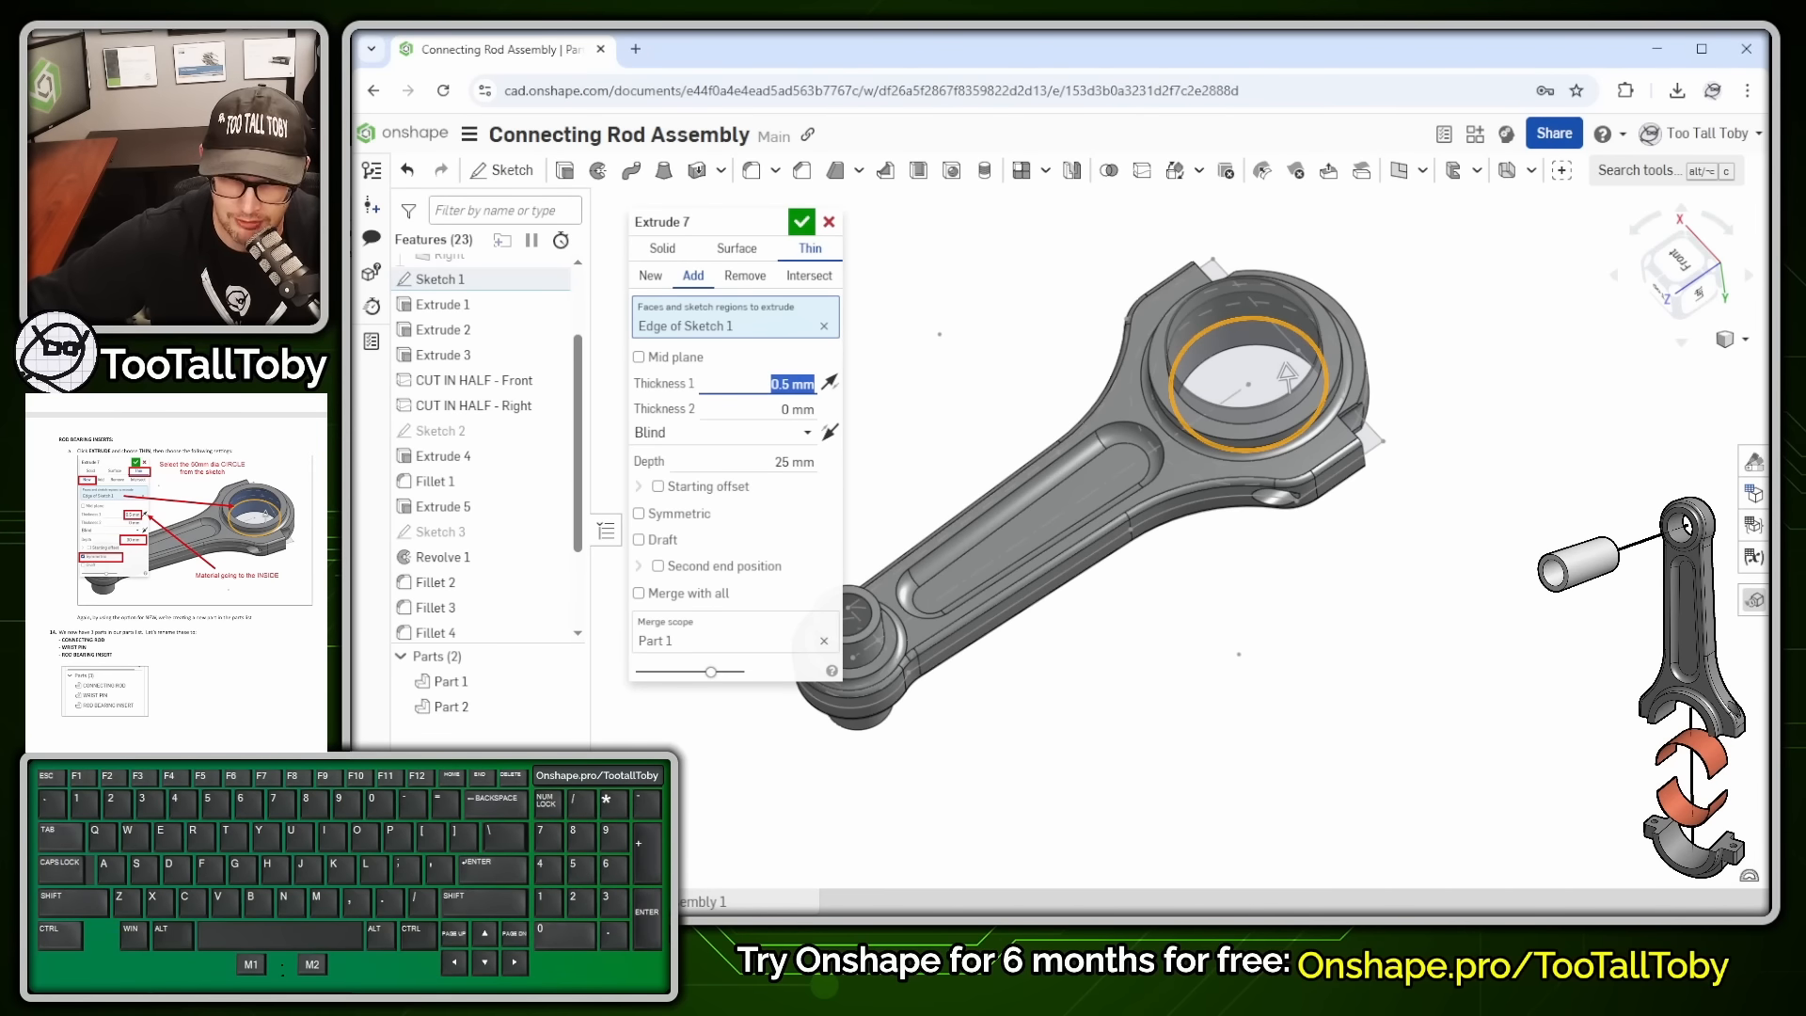
left_click(800, 462)
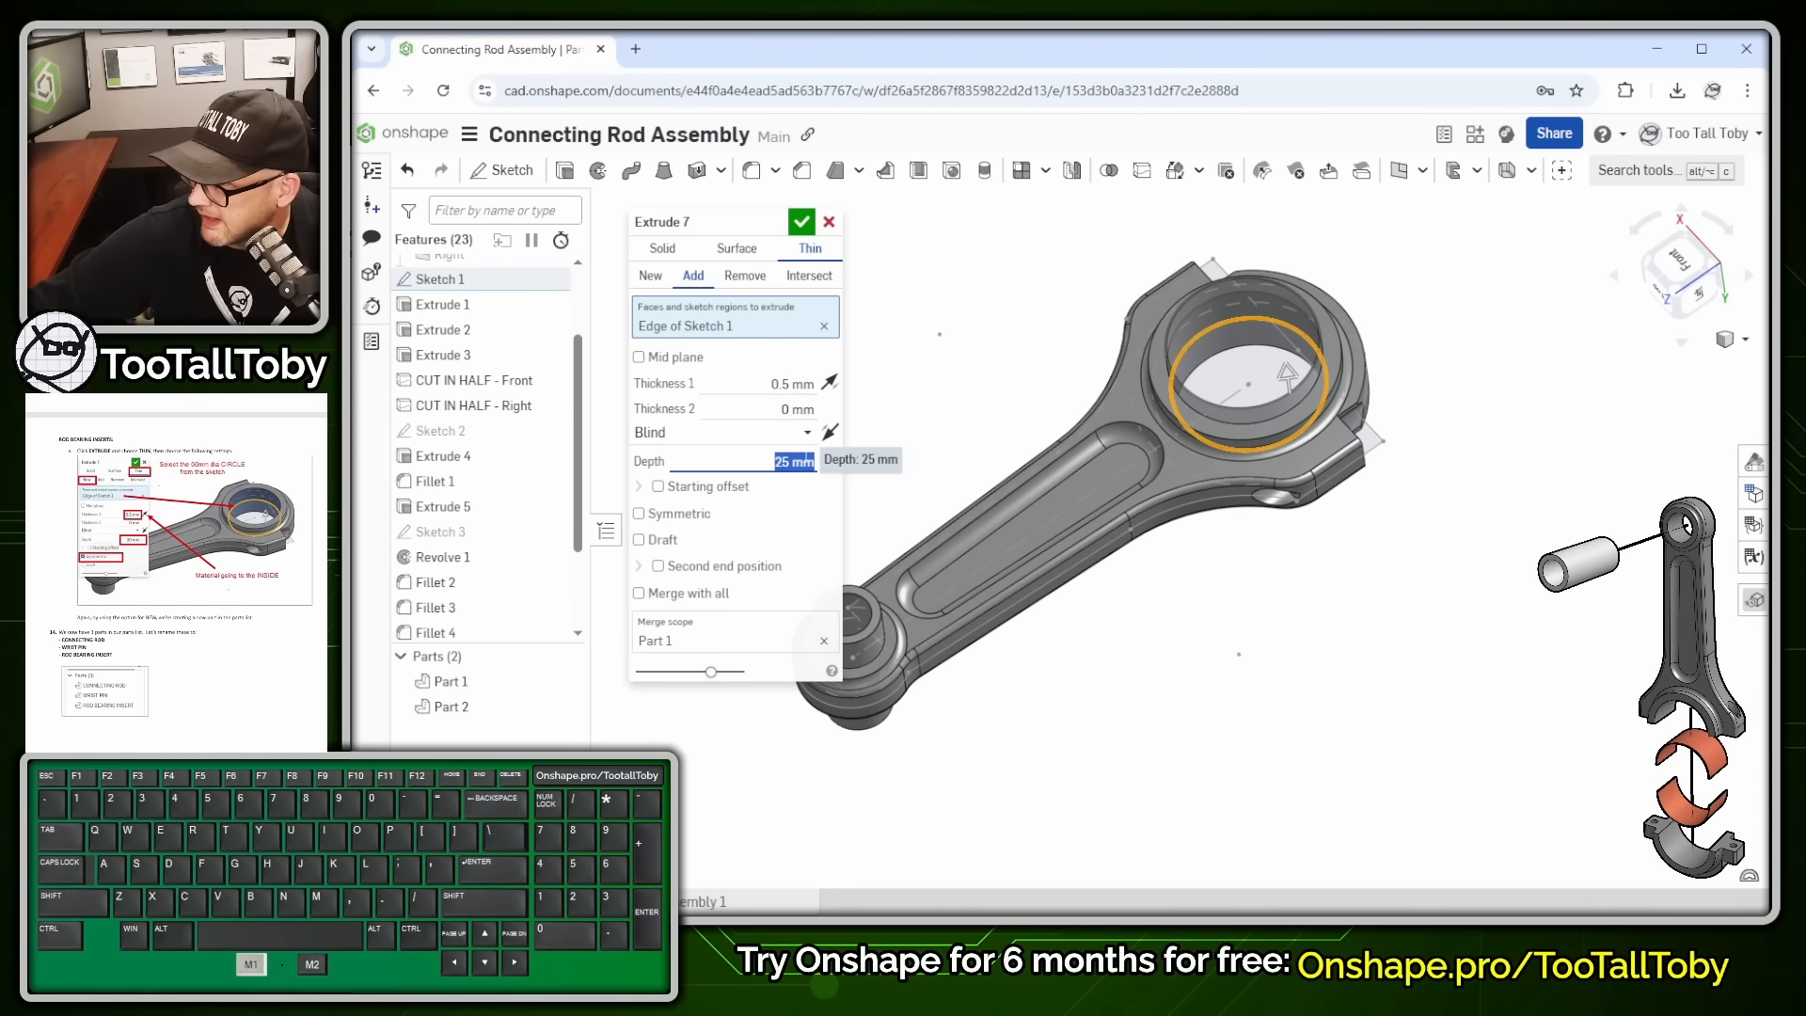
type("30")
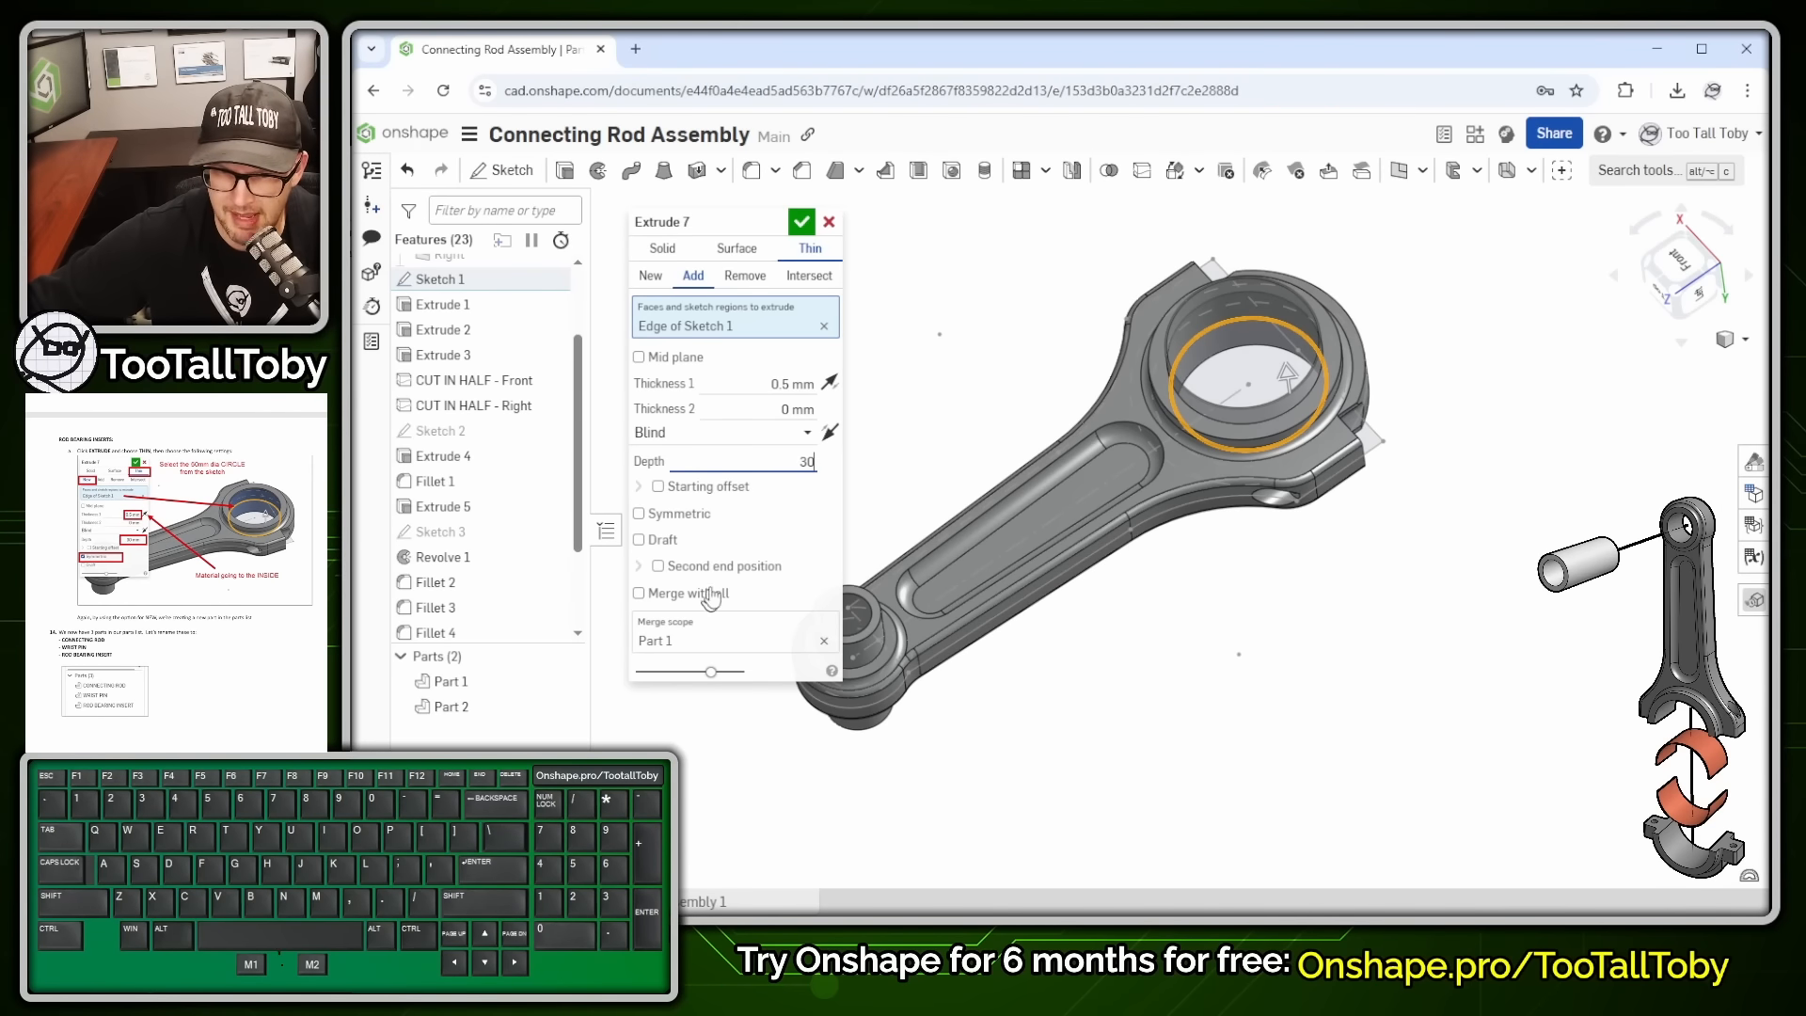
left_click(675, 521)
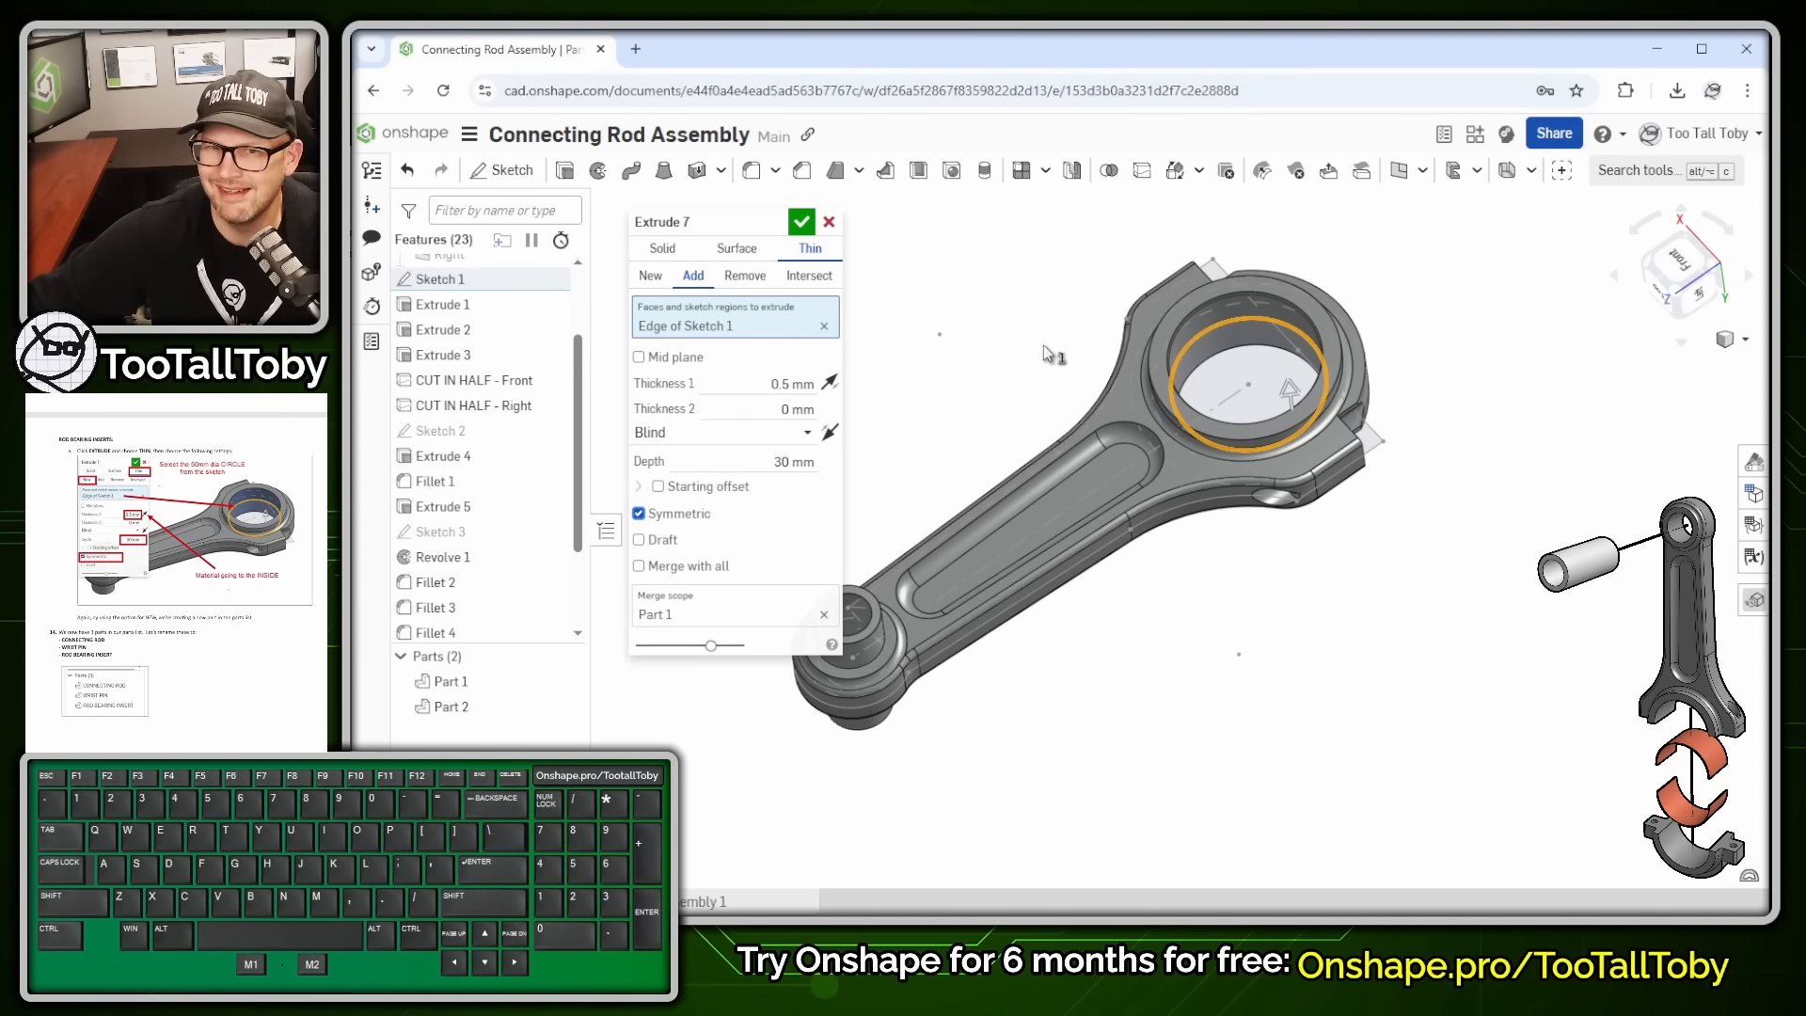
left_click(650, 276)
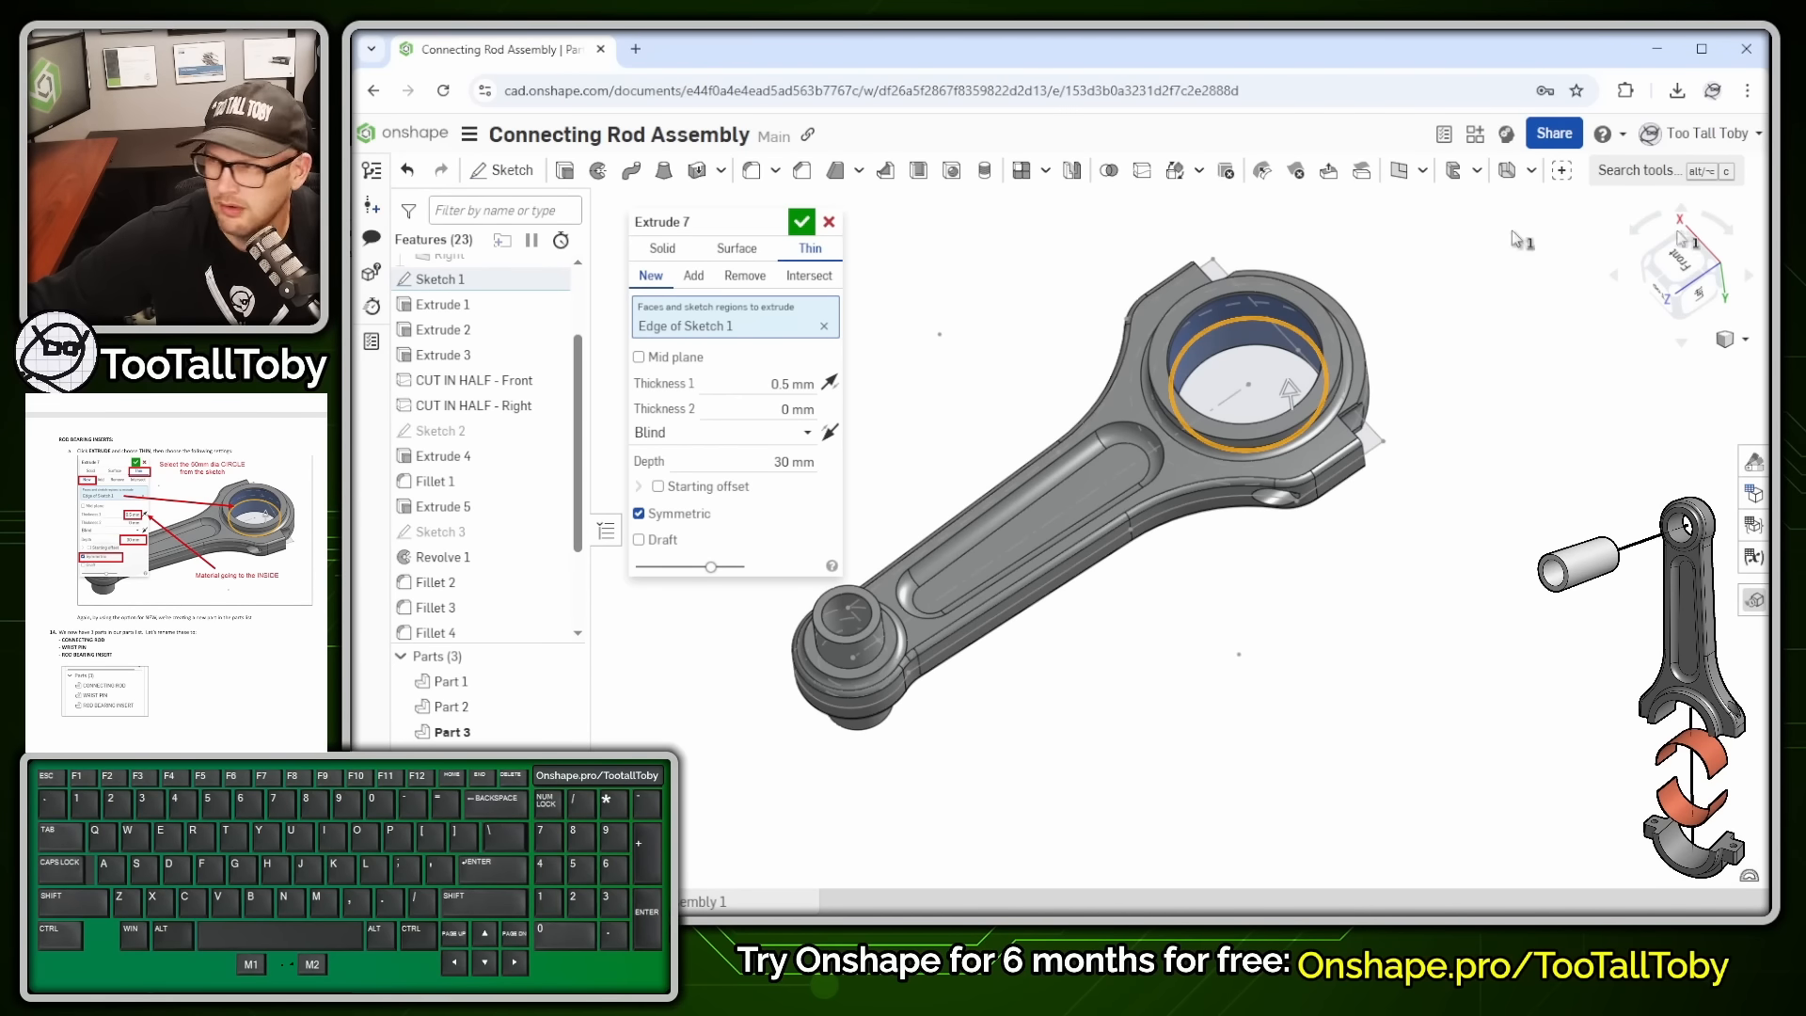
left_click(801, 222)
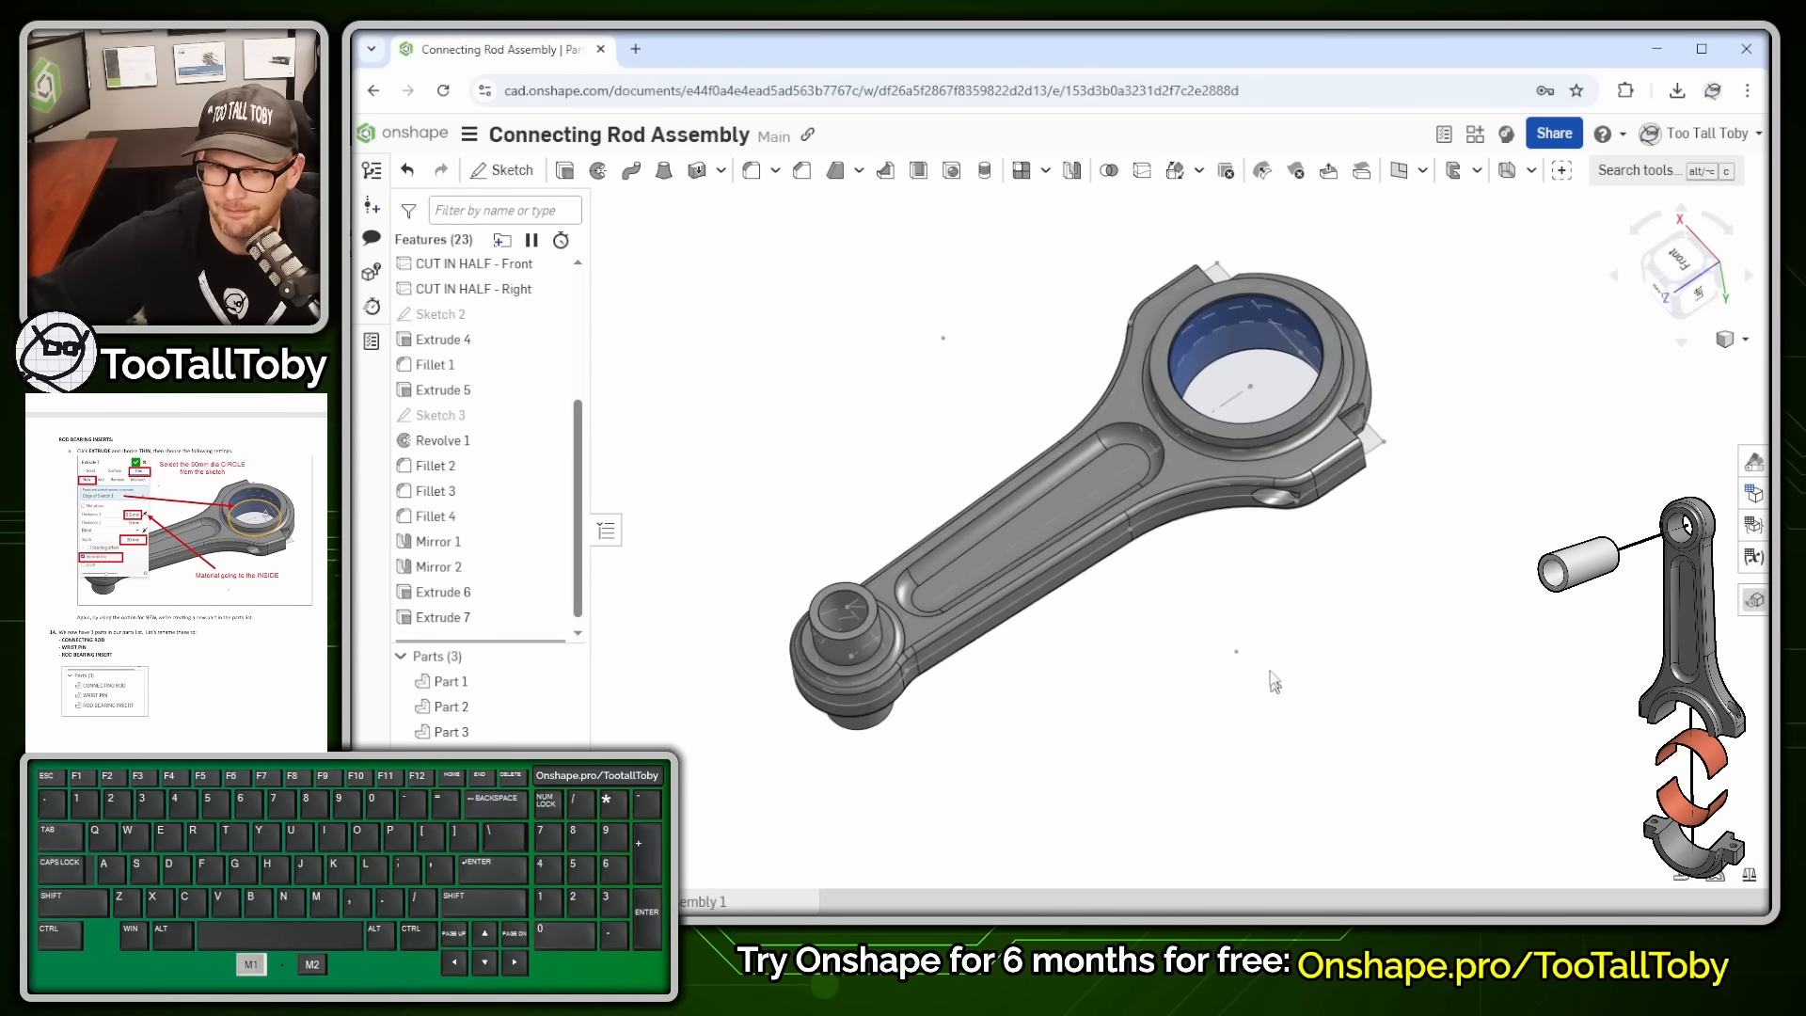
- Rename Part 1 to CONNECTING ROD
mouse_move(1298, 686)
right_mouse_down()
mouse_move(1268, 561)
mouse_move(1290, 694)
right_mouse_up()
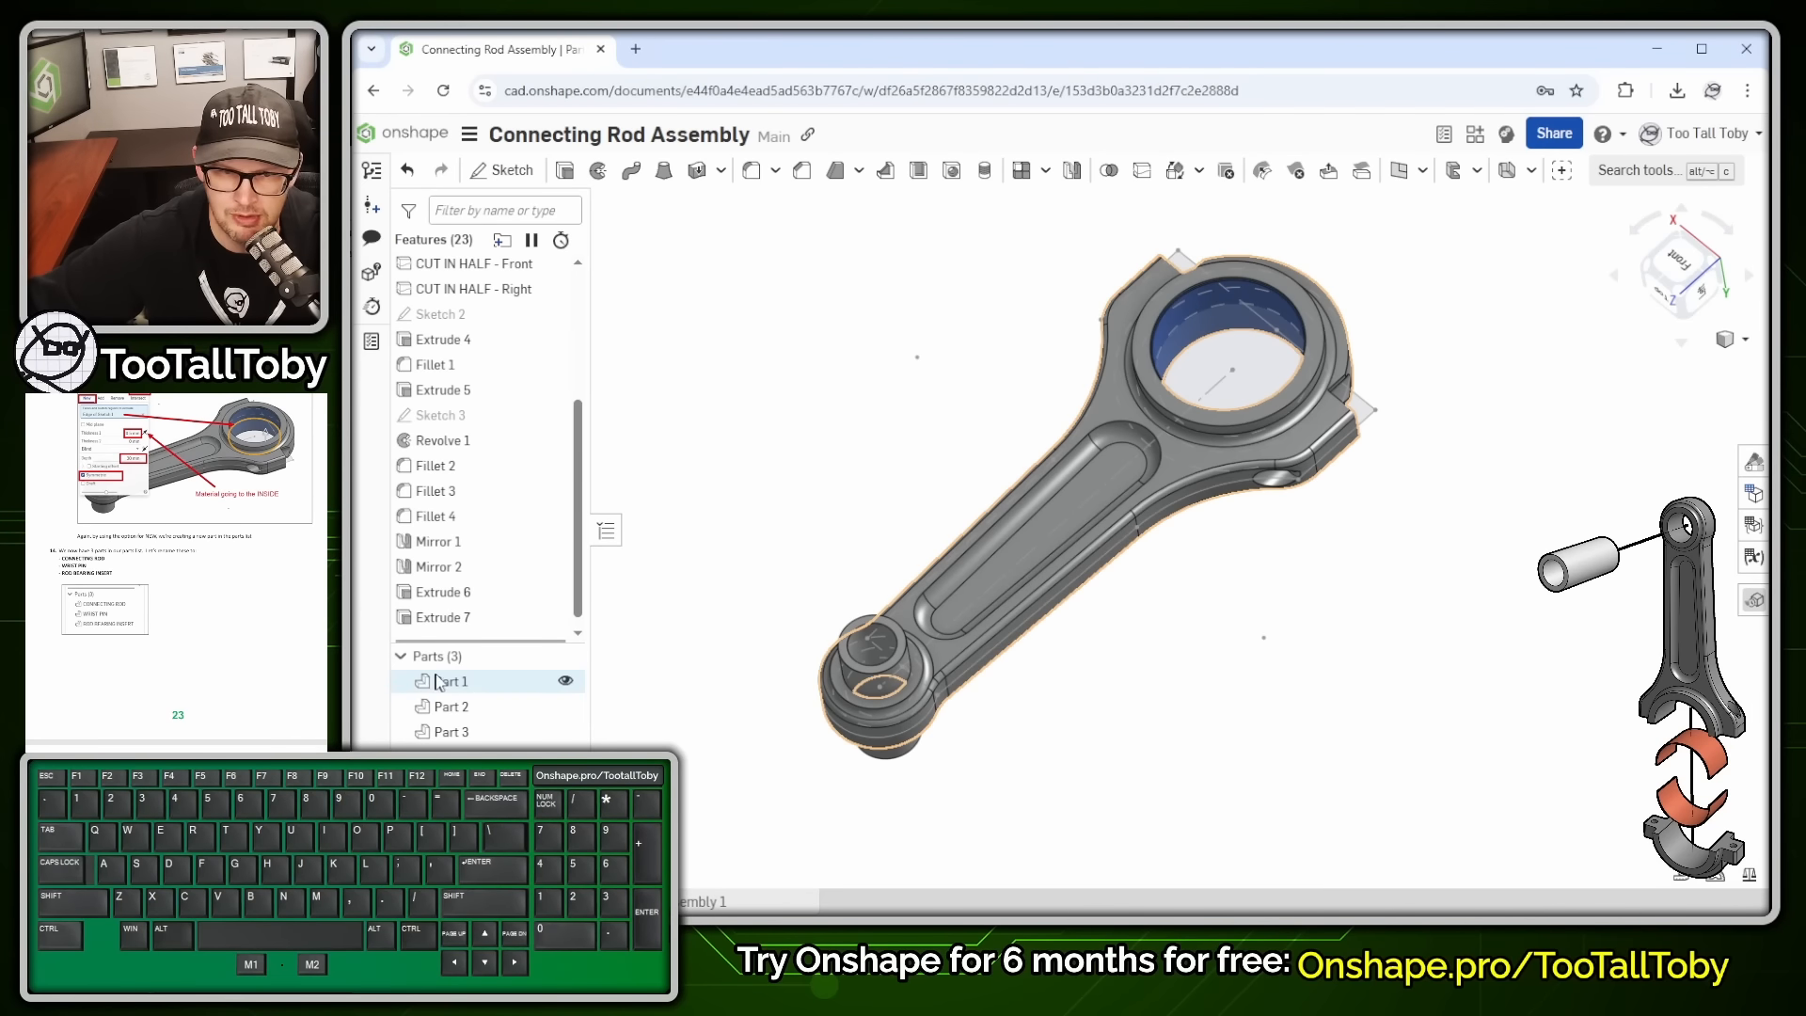
left_click(468, 679)
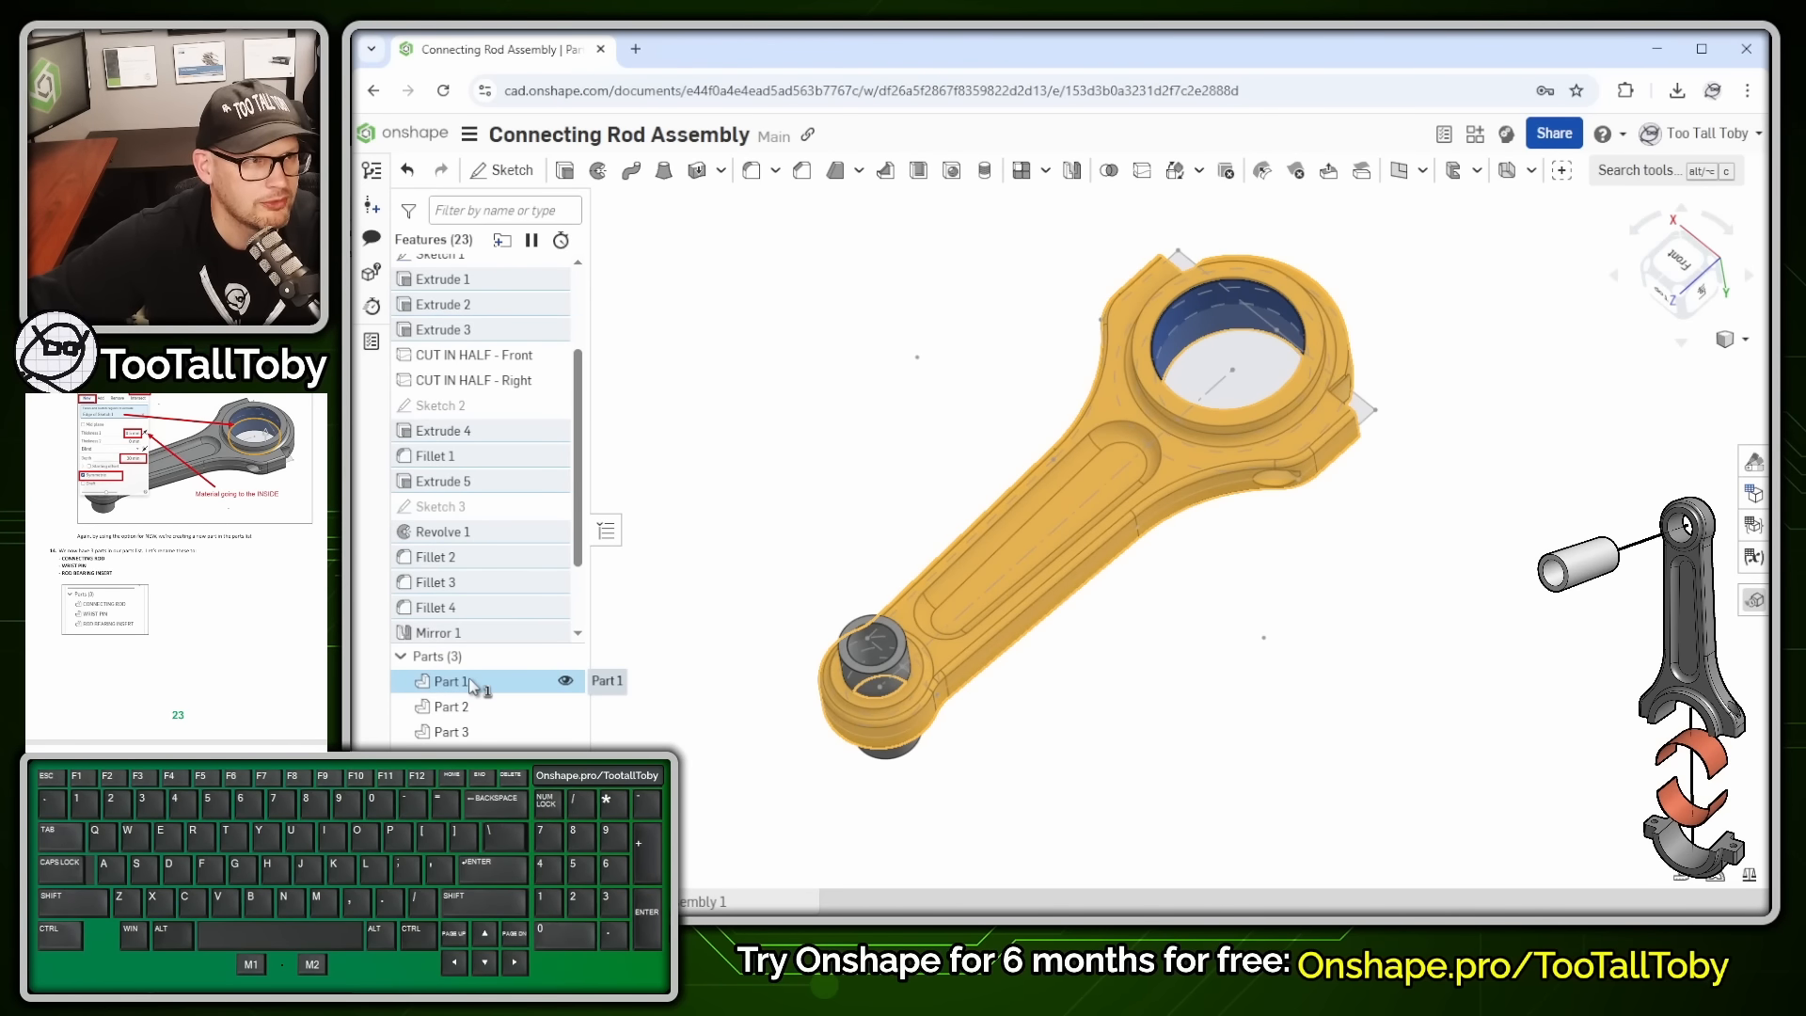
left_click_drag(499, 643, 494, 609)
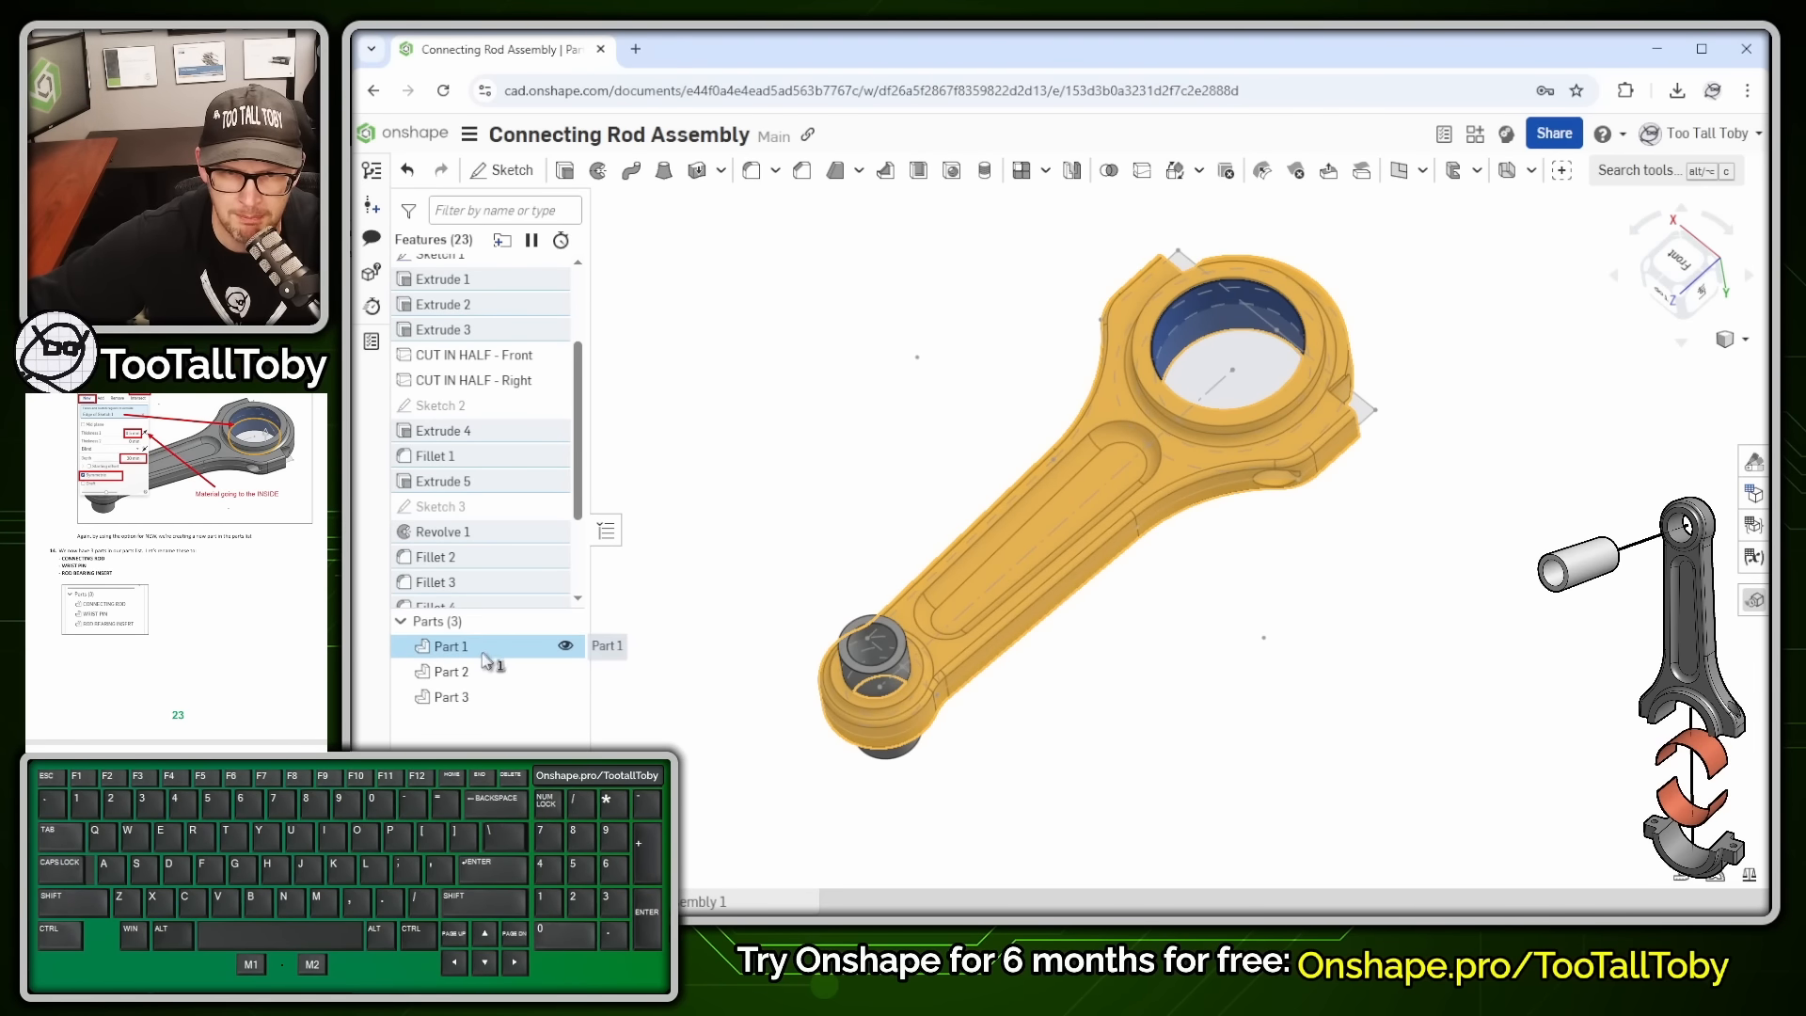
key("shift+n")
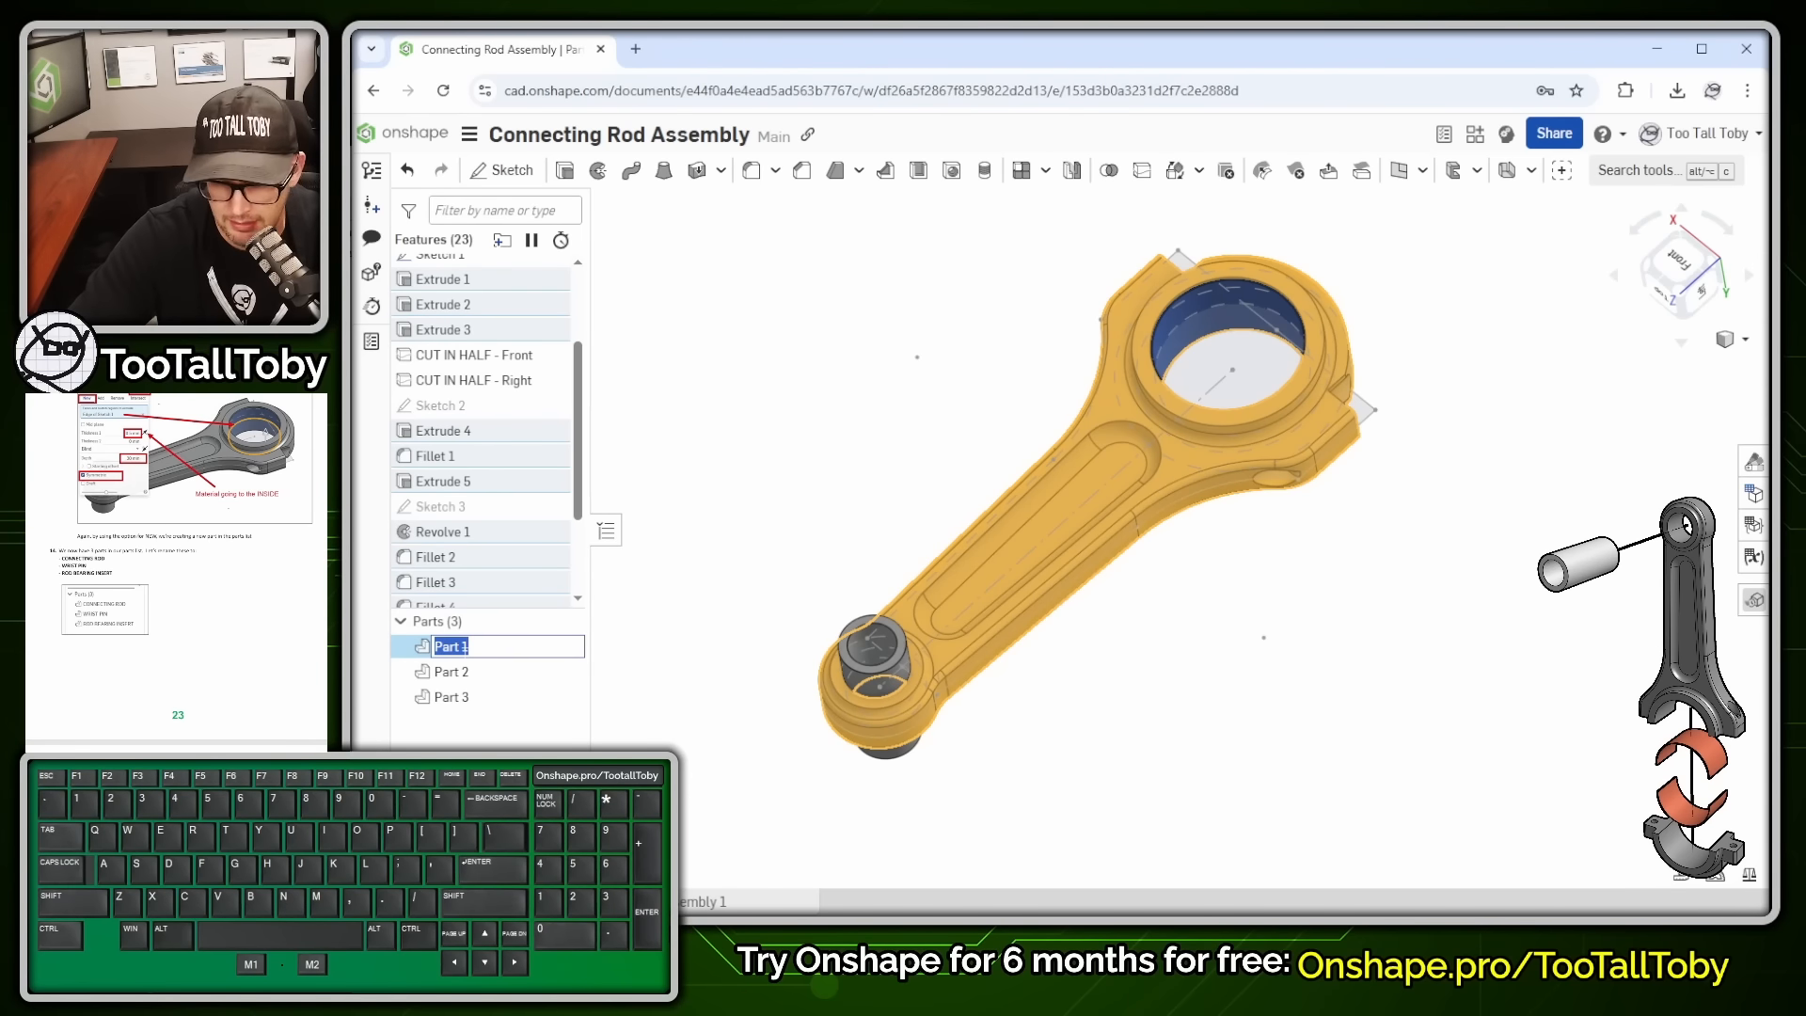
type("CONNT")
key("BackSpace")
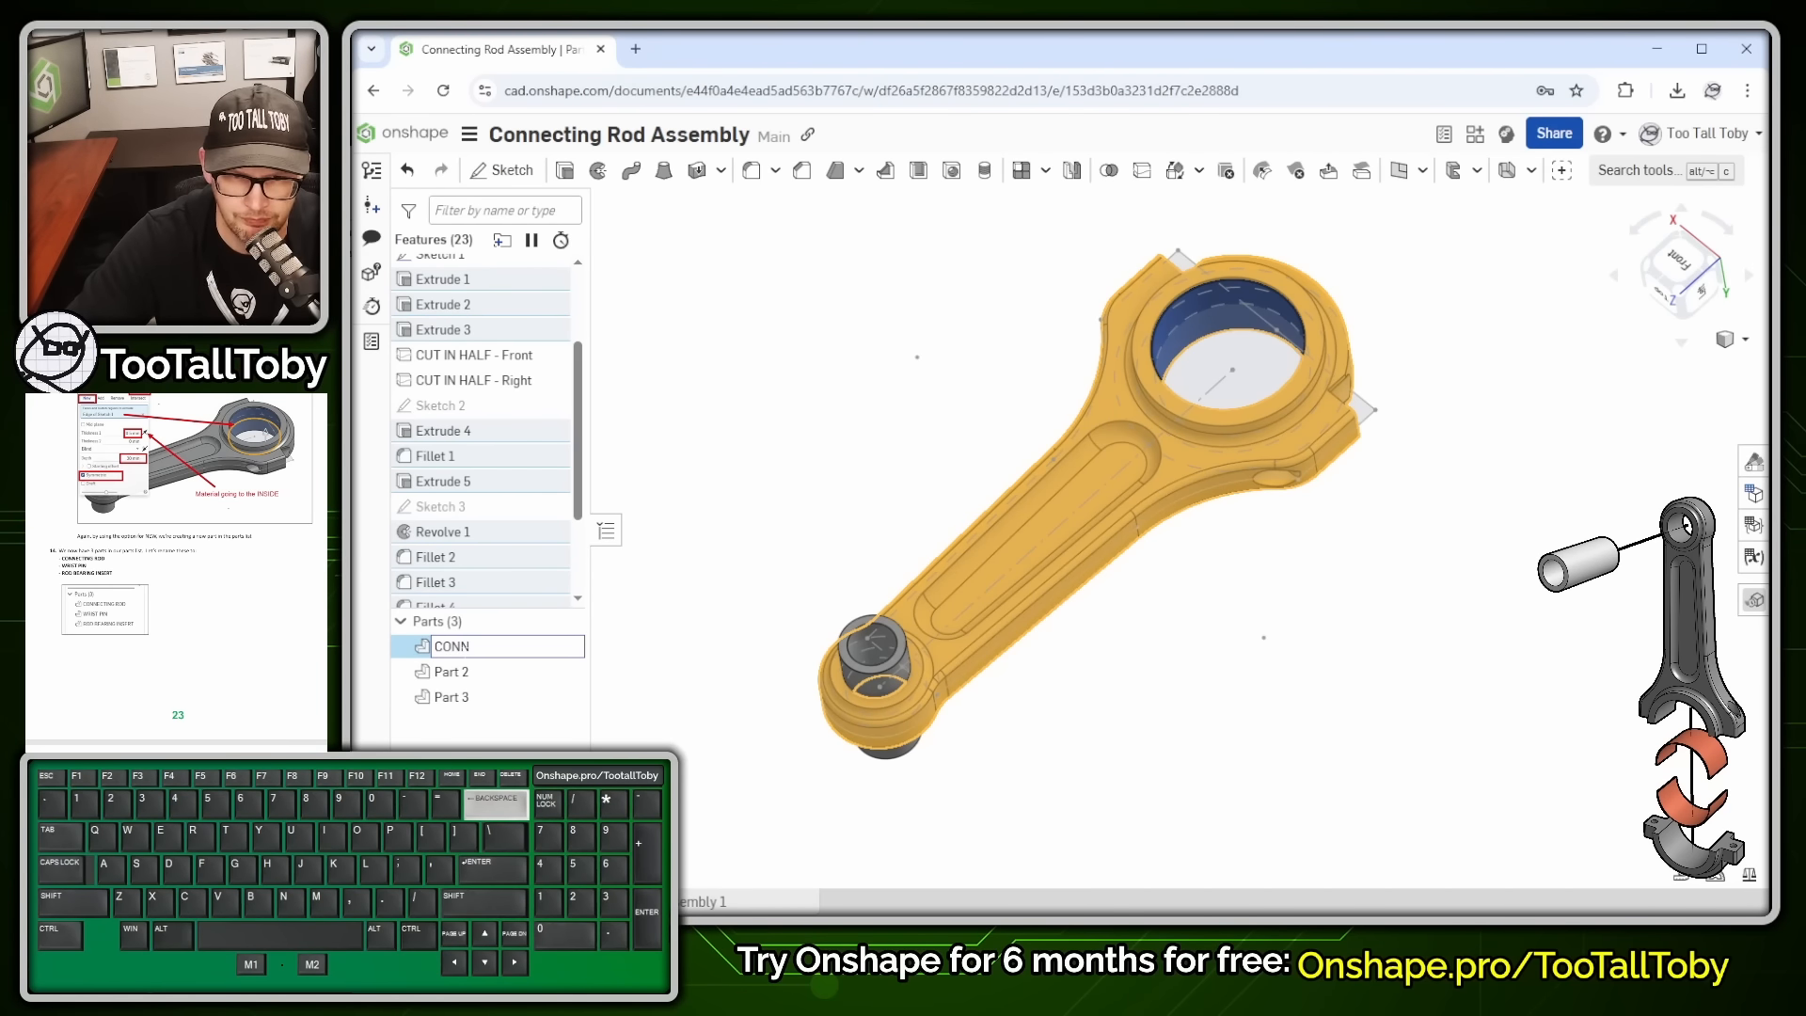
type("NECTING ROD")
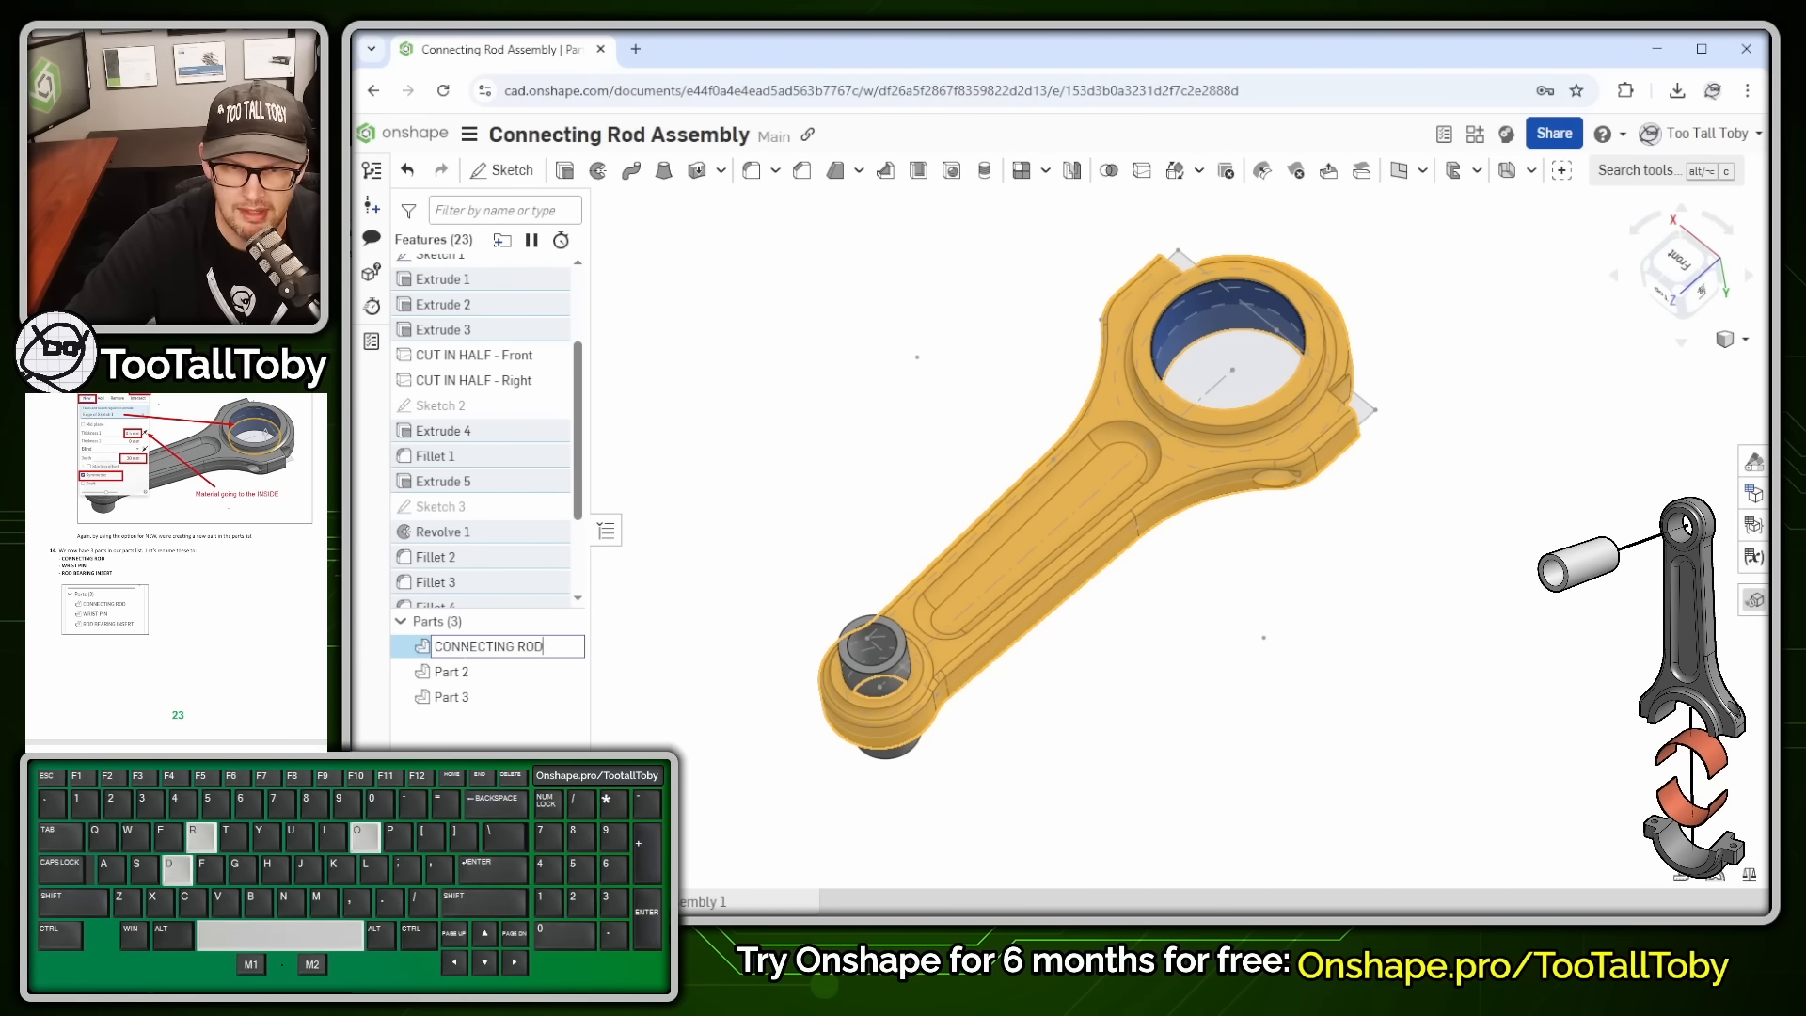
left_click(466, 670)
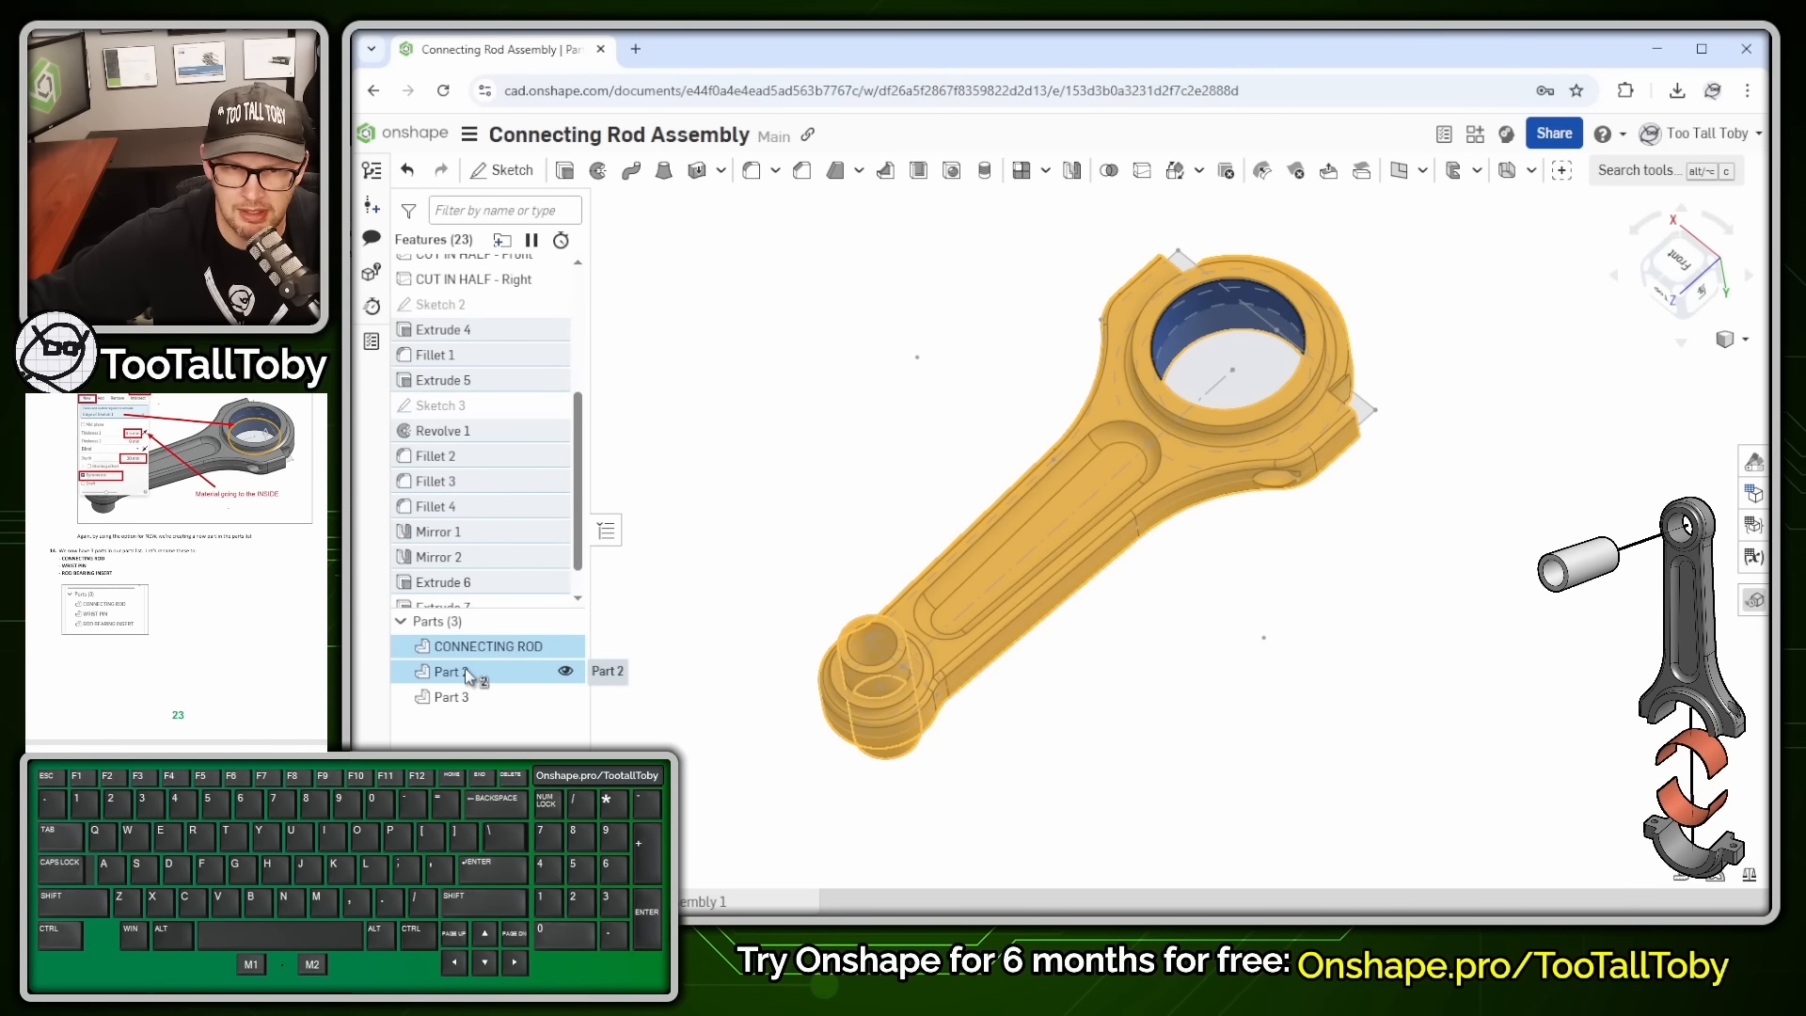
- Rename Part 2, the small pin, to WRIST PIN
left_click(465, 669)
left_click(713, 546)
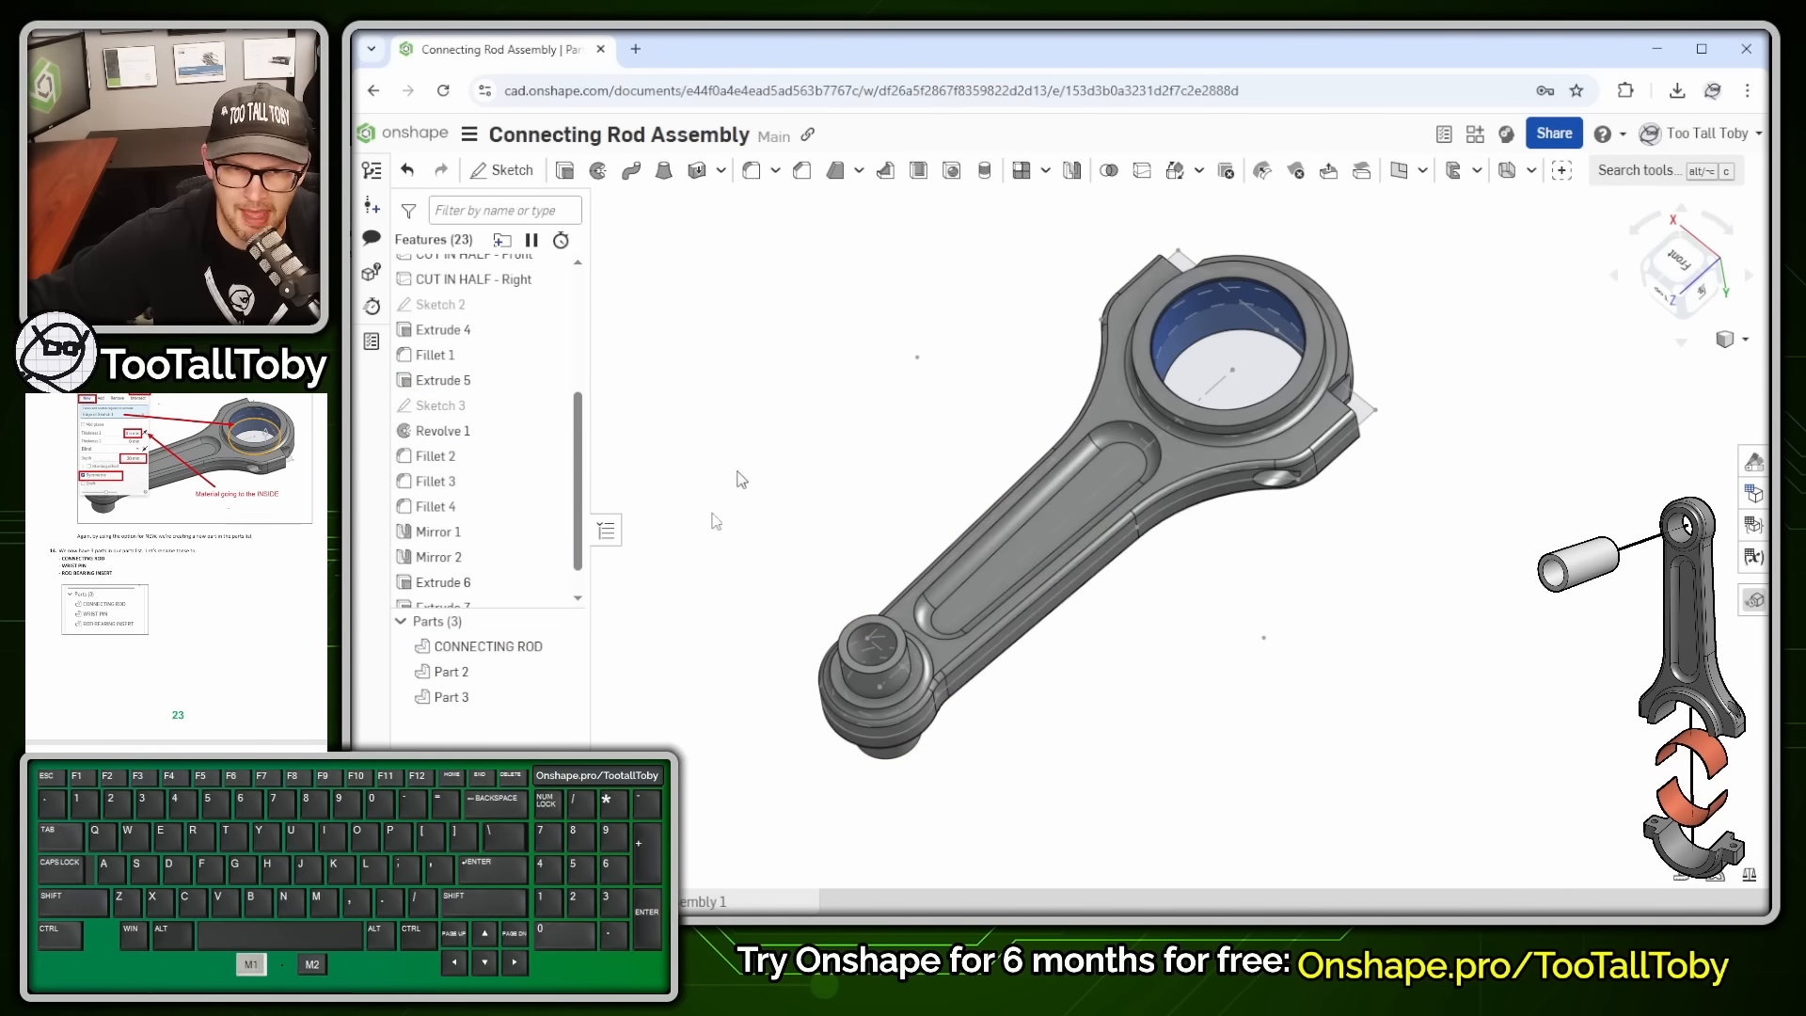
left_click(458, 675)
key("shift+n")
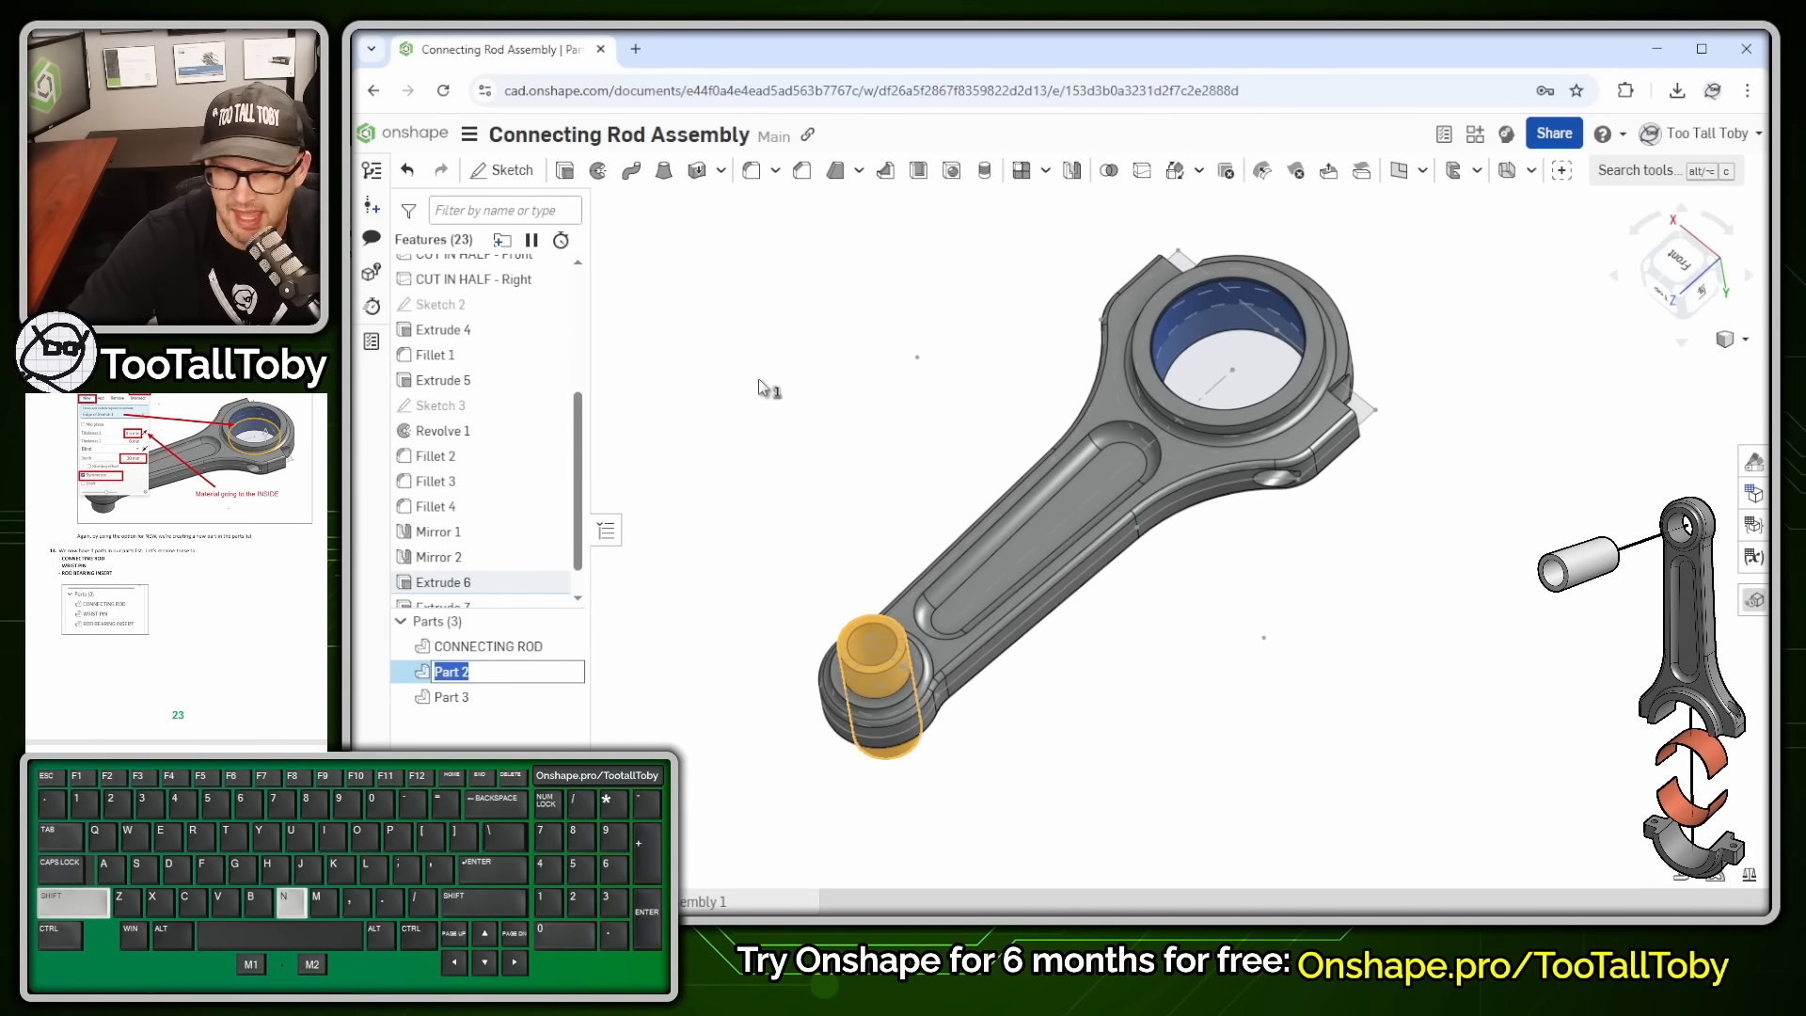
type("WRIST")
type("PIN")
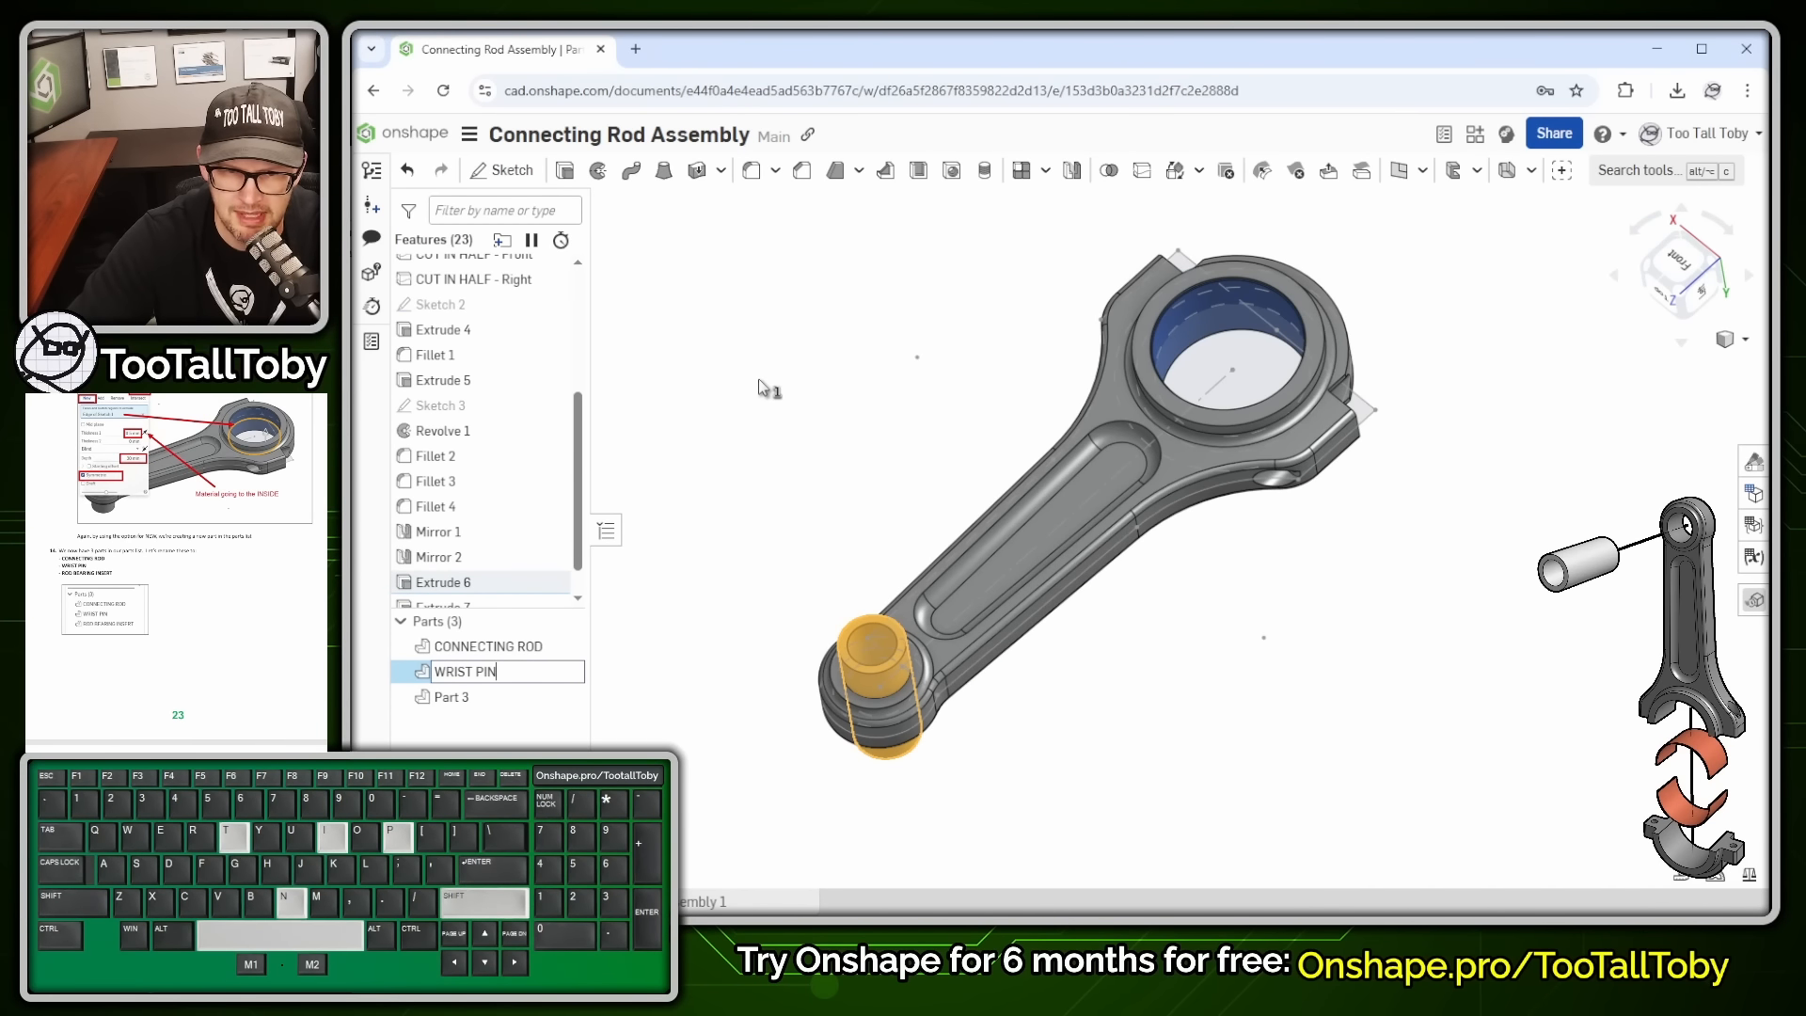
key("Return")
- Rename Part 3, the bearing shell, to ROD BEARING INSERT
left_click(762, 388)
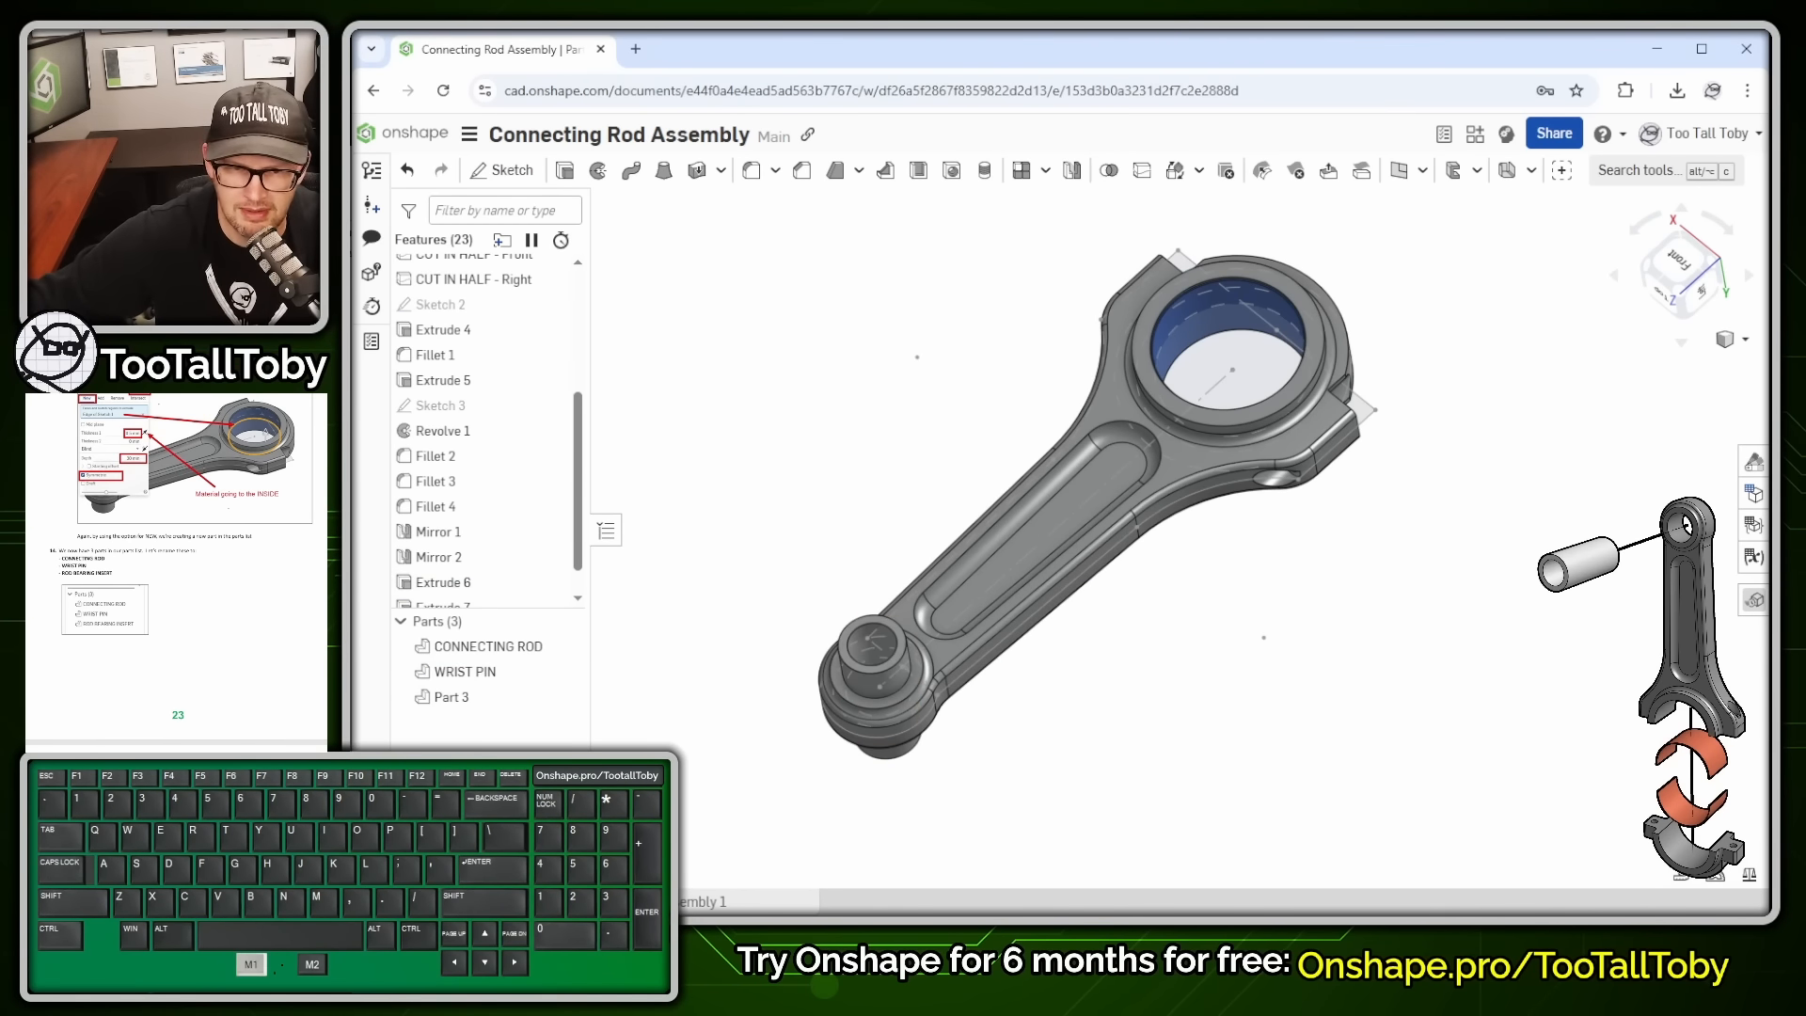
left_click(453, 697)
key("shift+n")
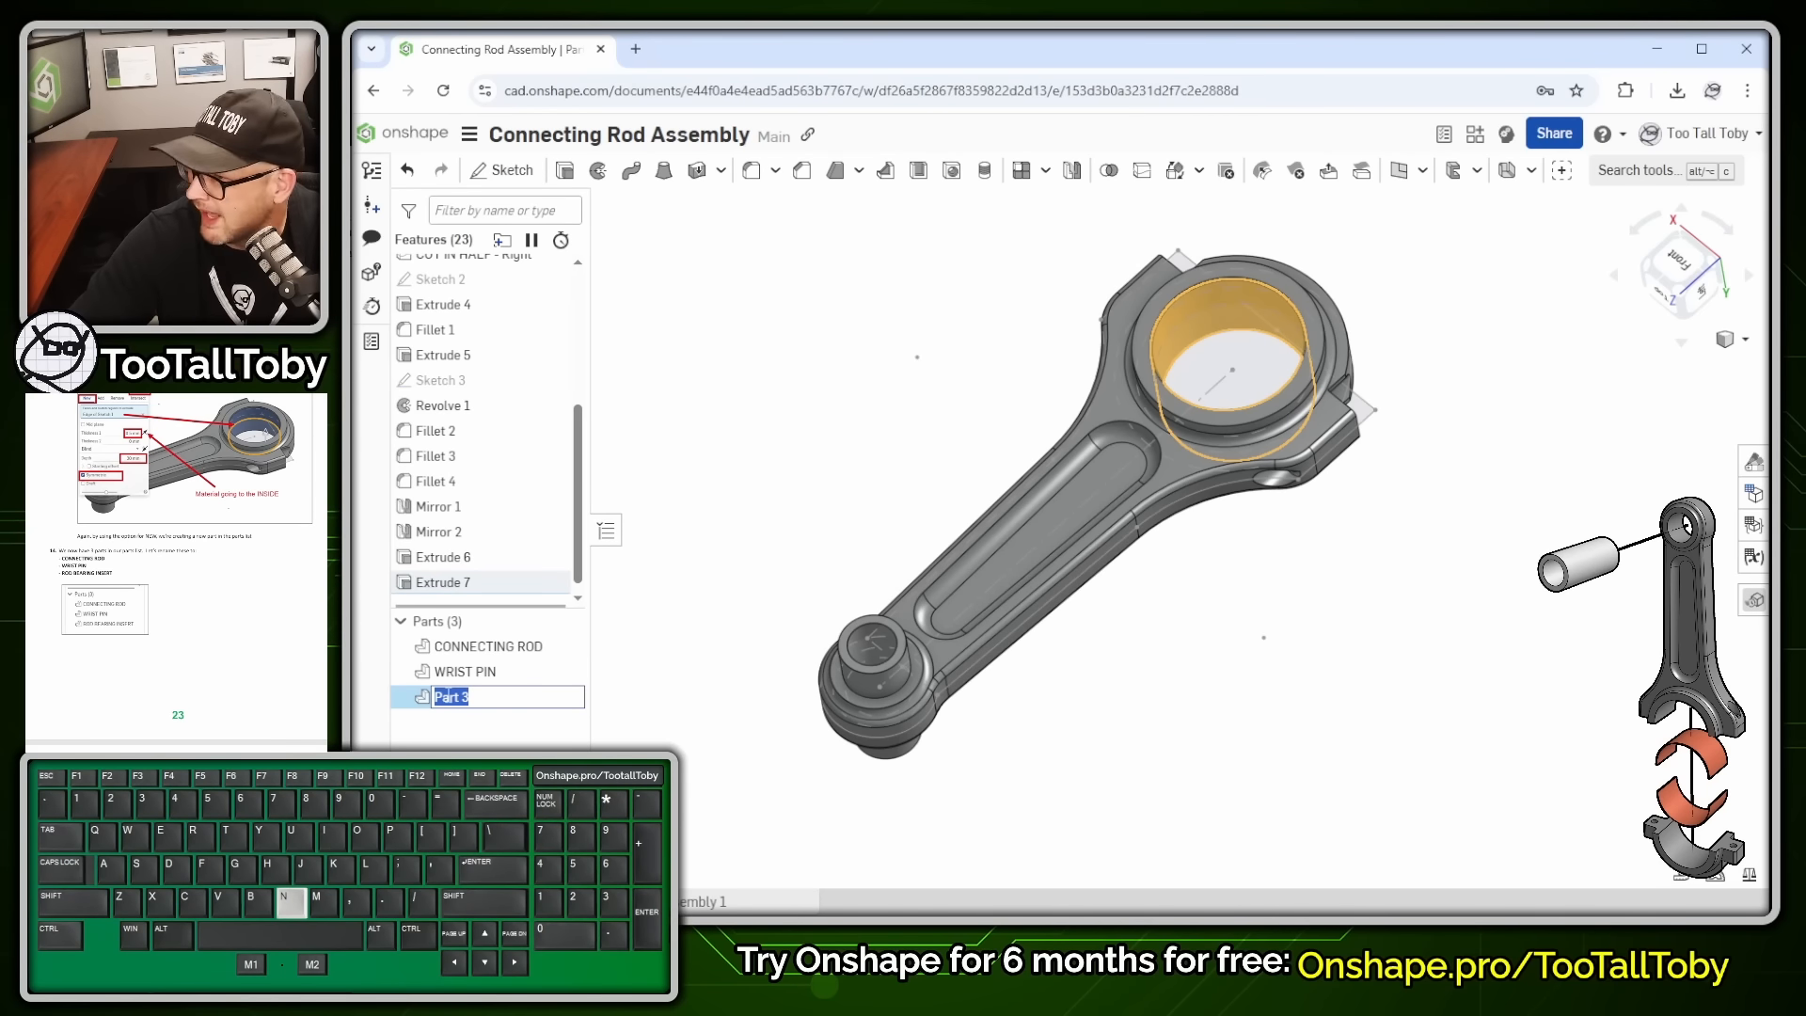
type("ROD BEARING INSERT")
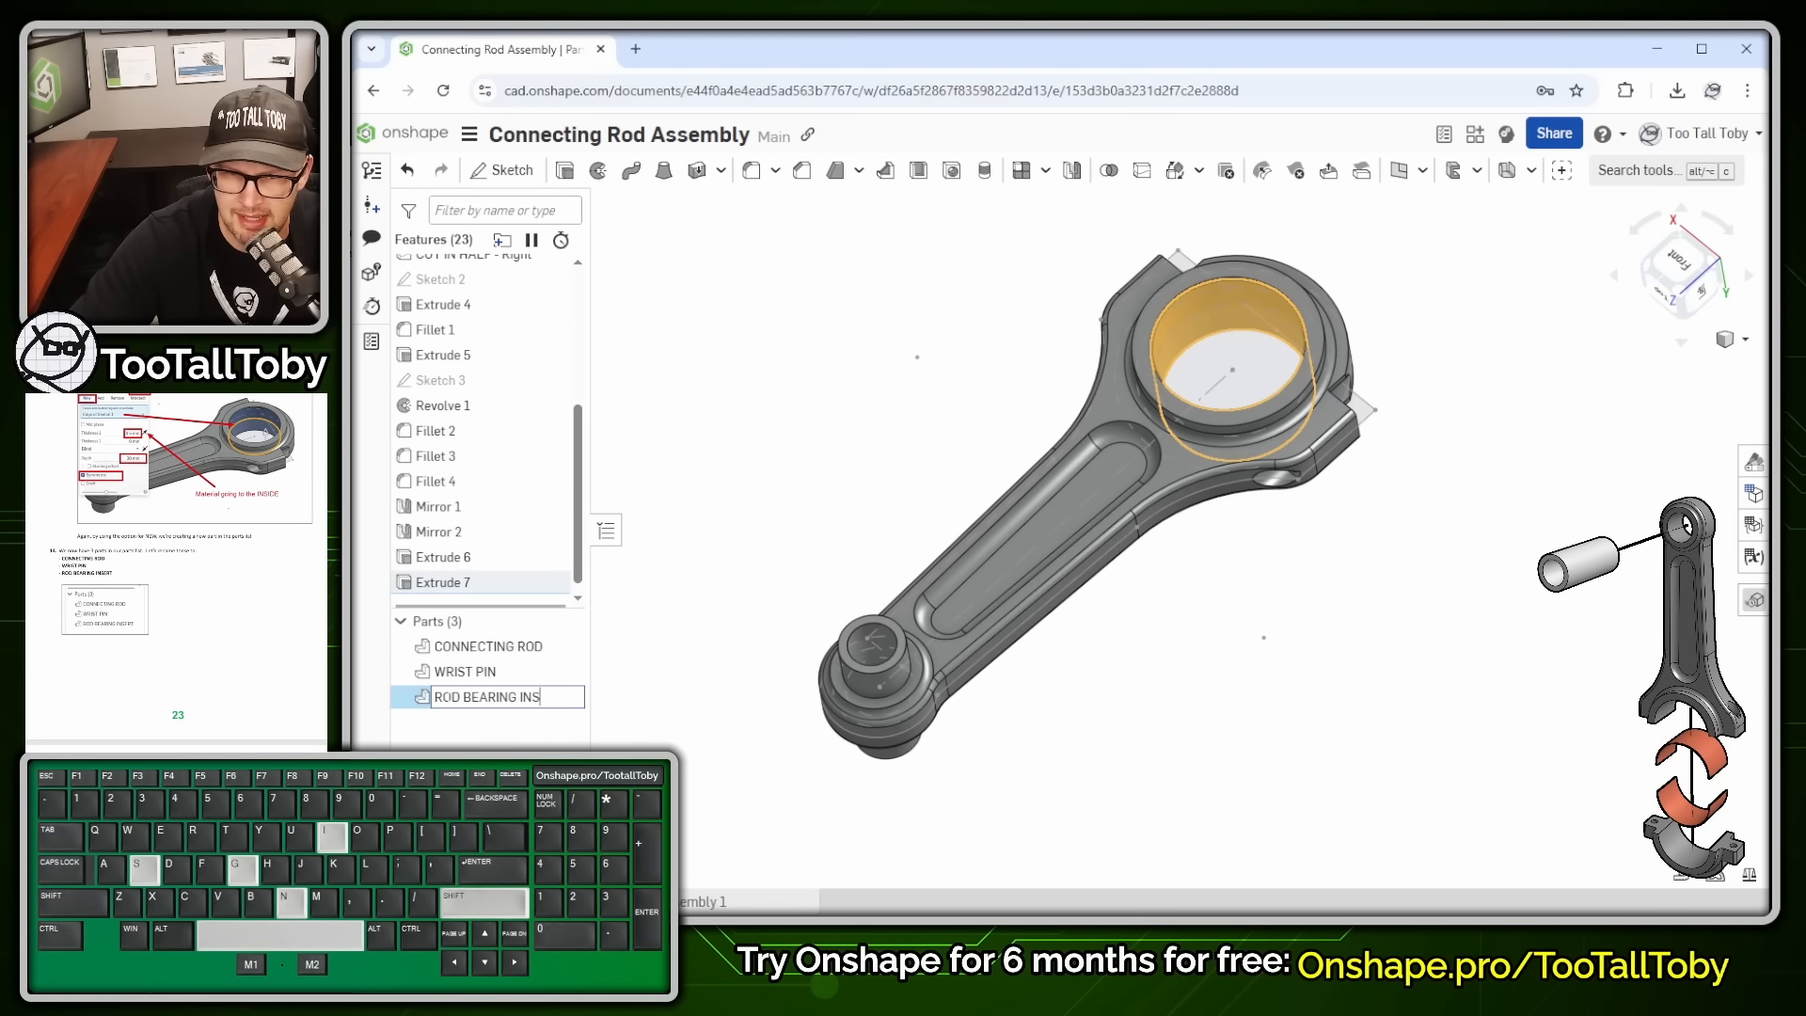
left_click(850, 385)
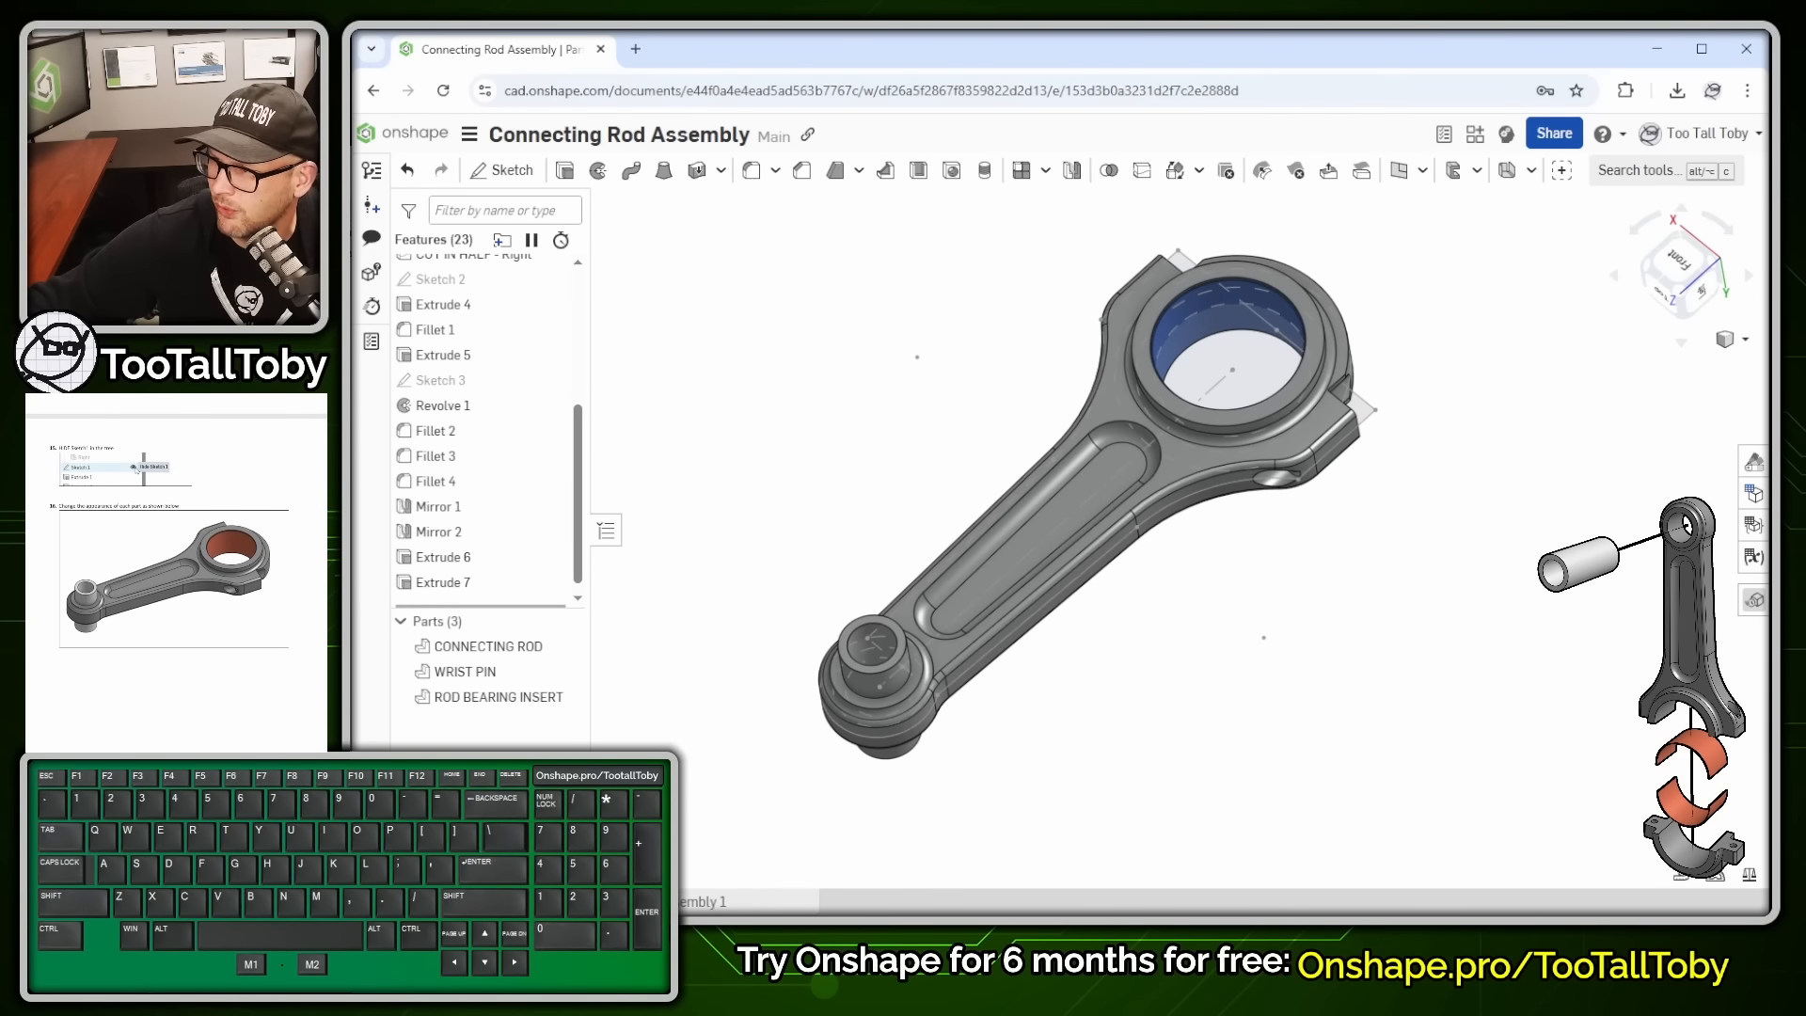
- Hide Sketch 1 in the model
scroll(520, 366, "up", 3)
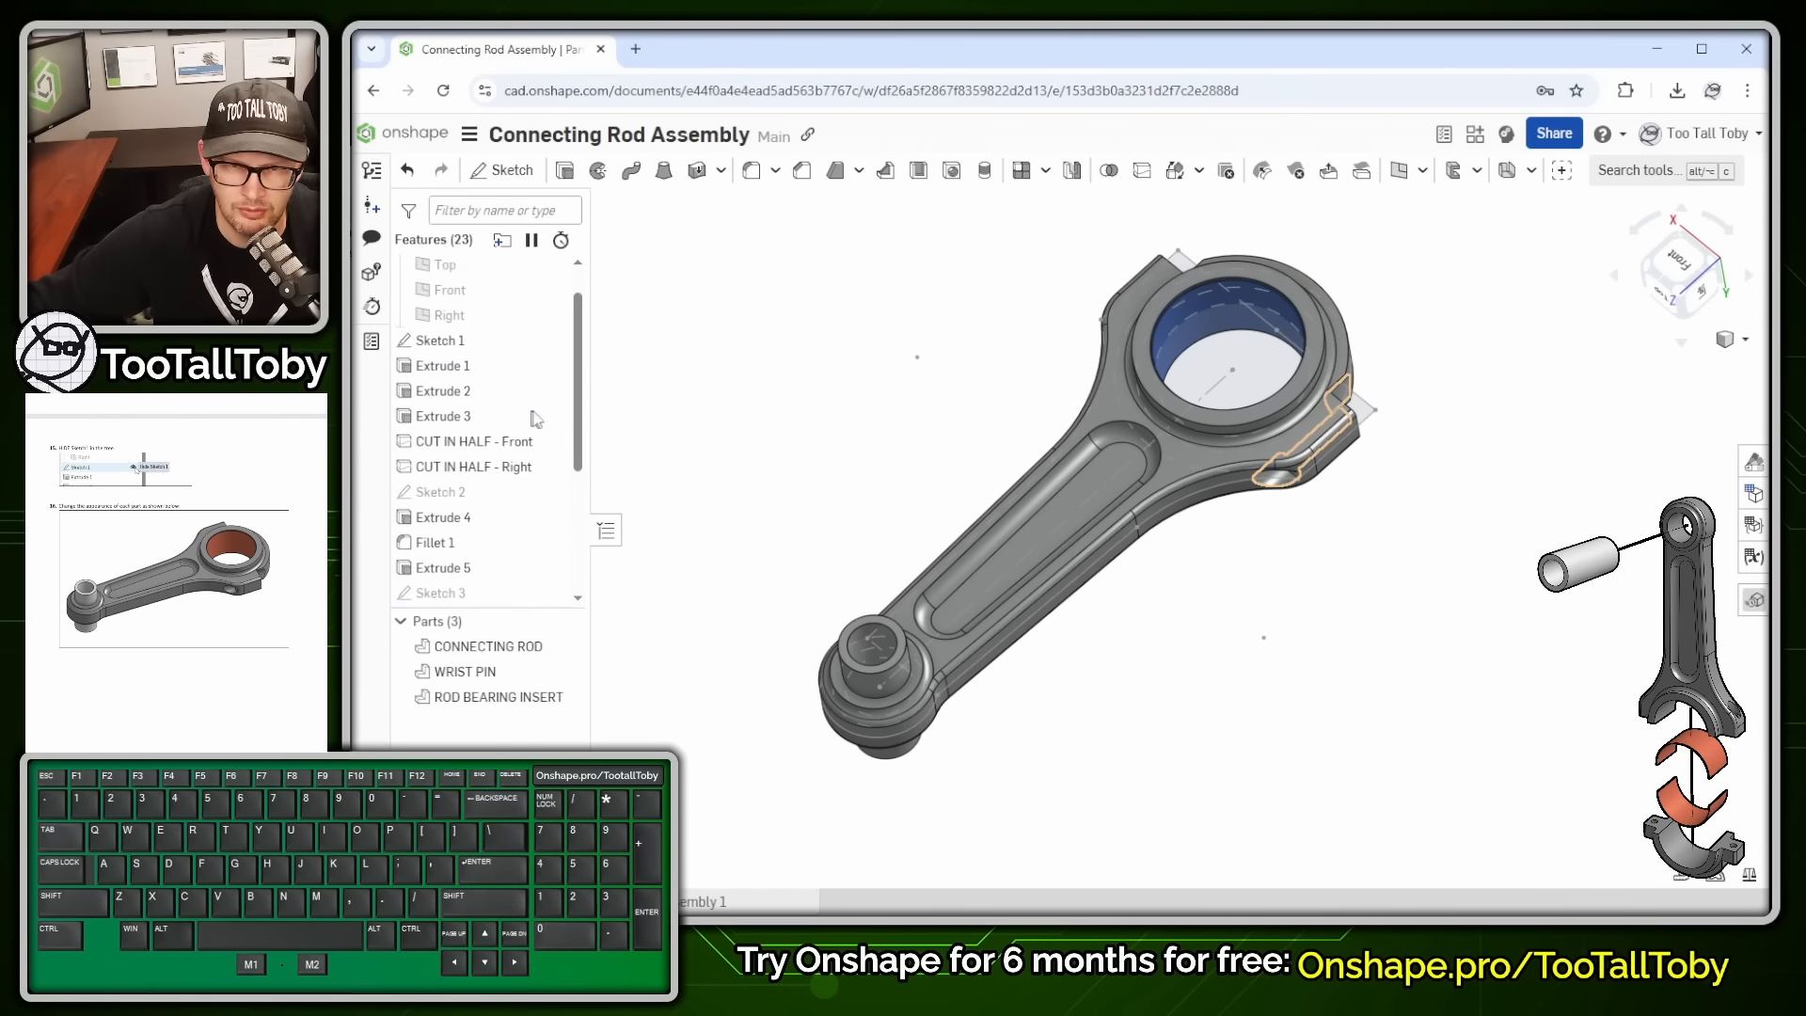
left_click(552, 392)
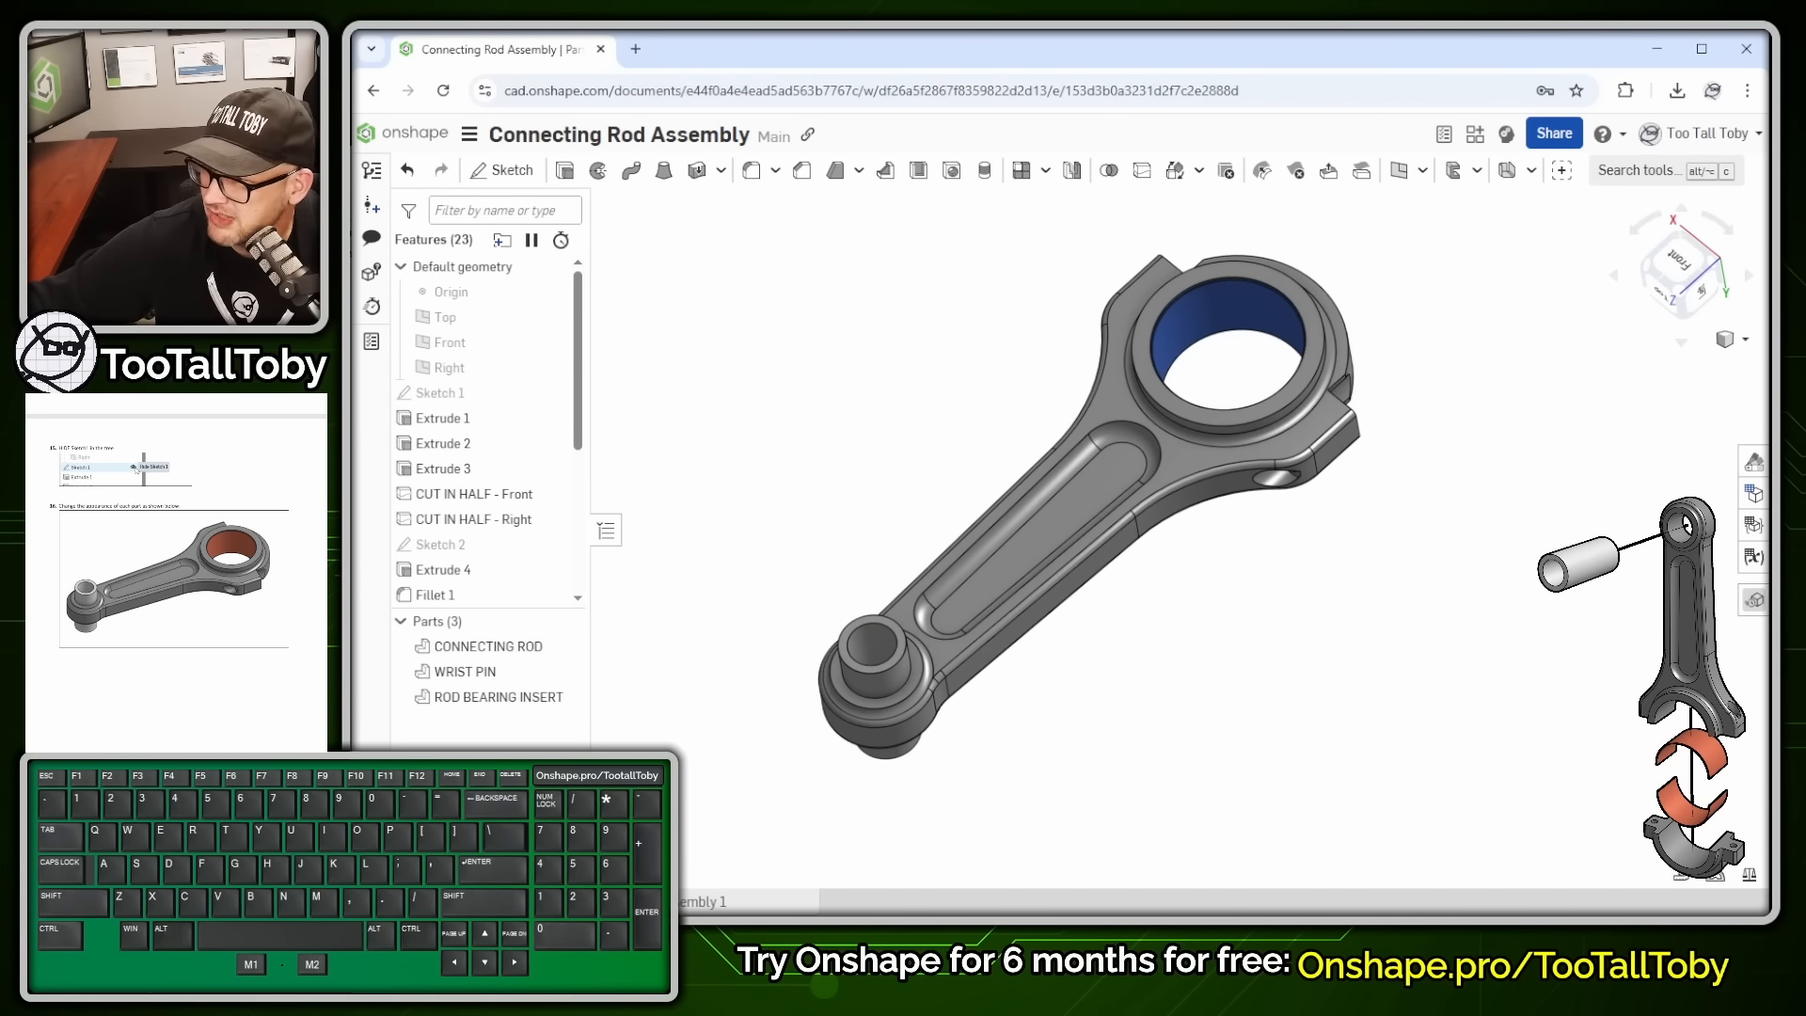
right_click_drag(805, 754, 740, 603)
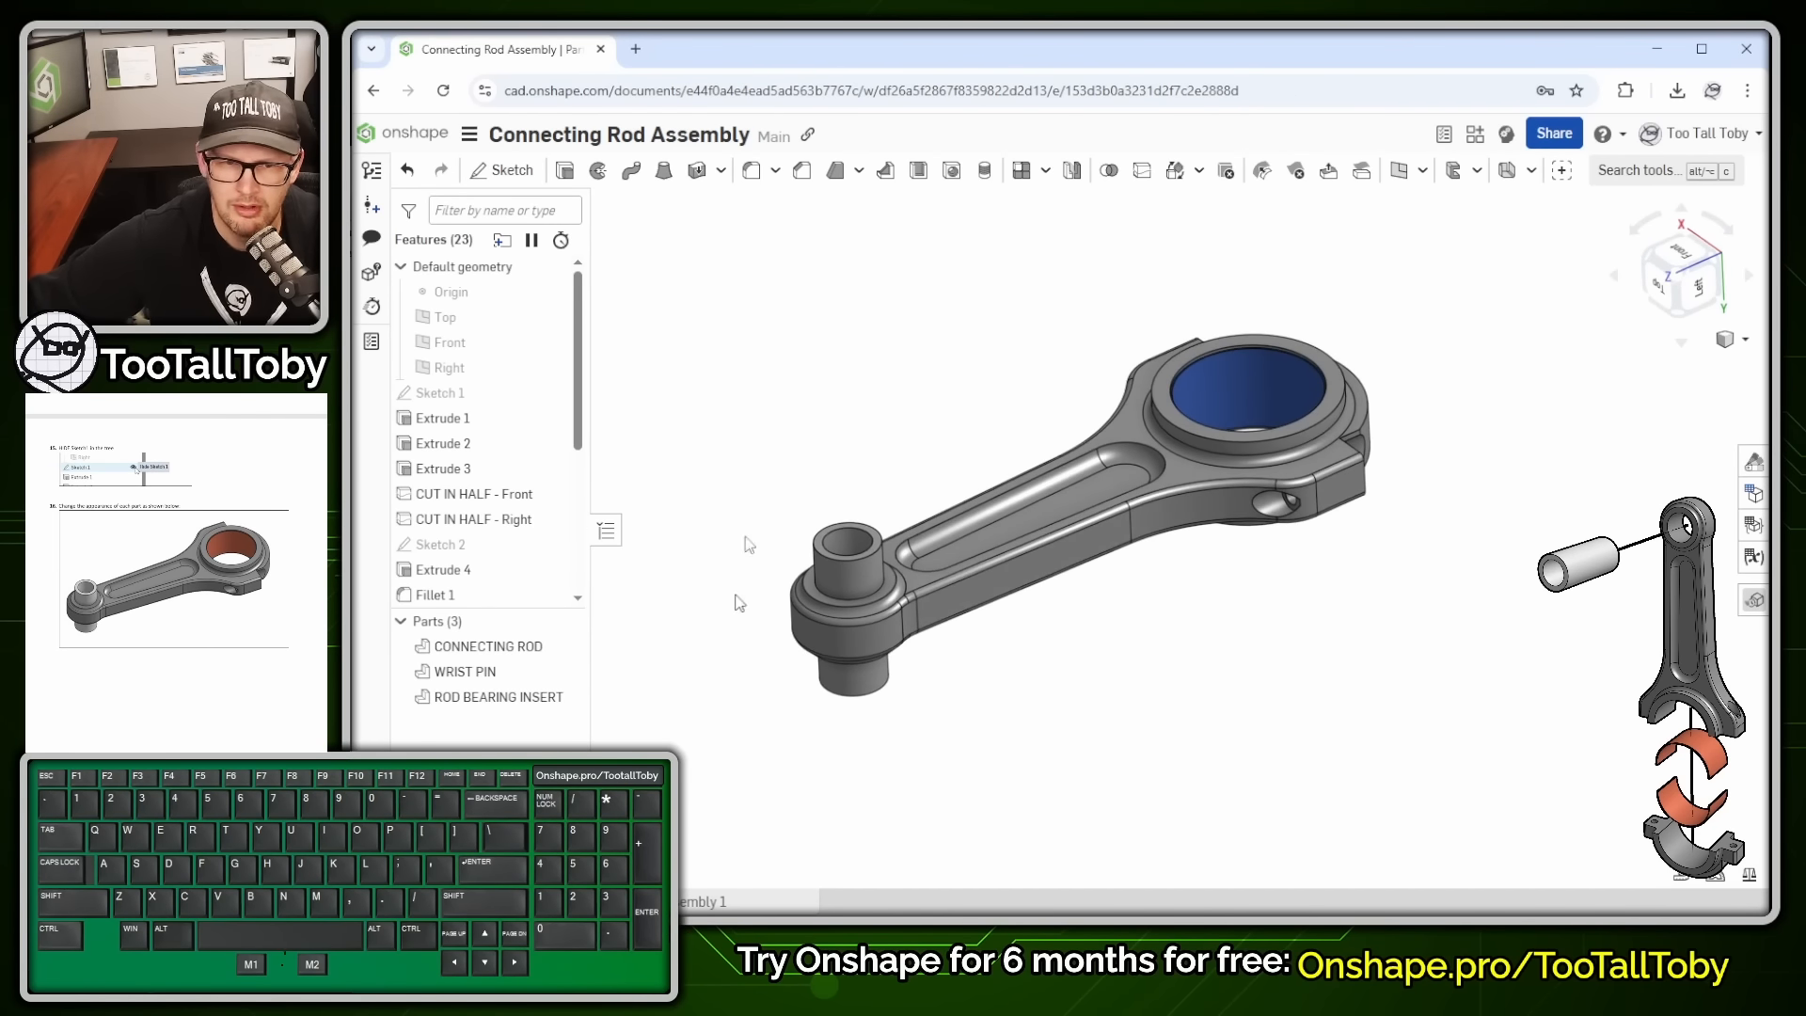
- Give the WRIST PIN a light grey appearance
left_click(487, 648)
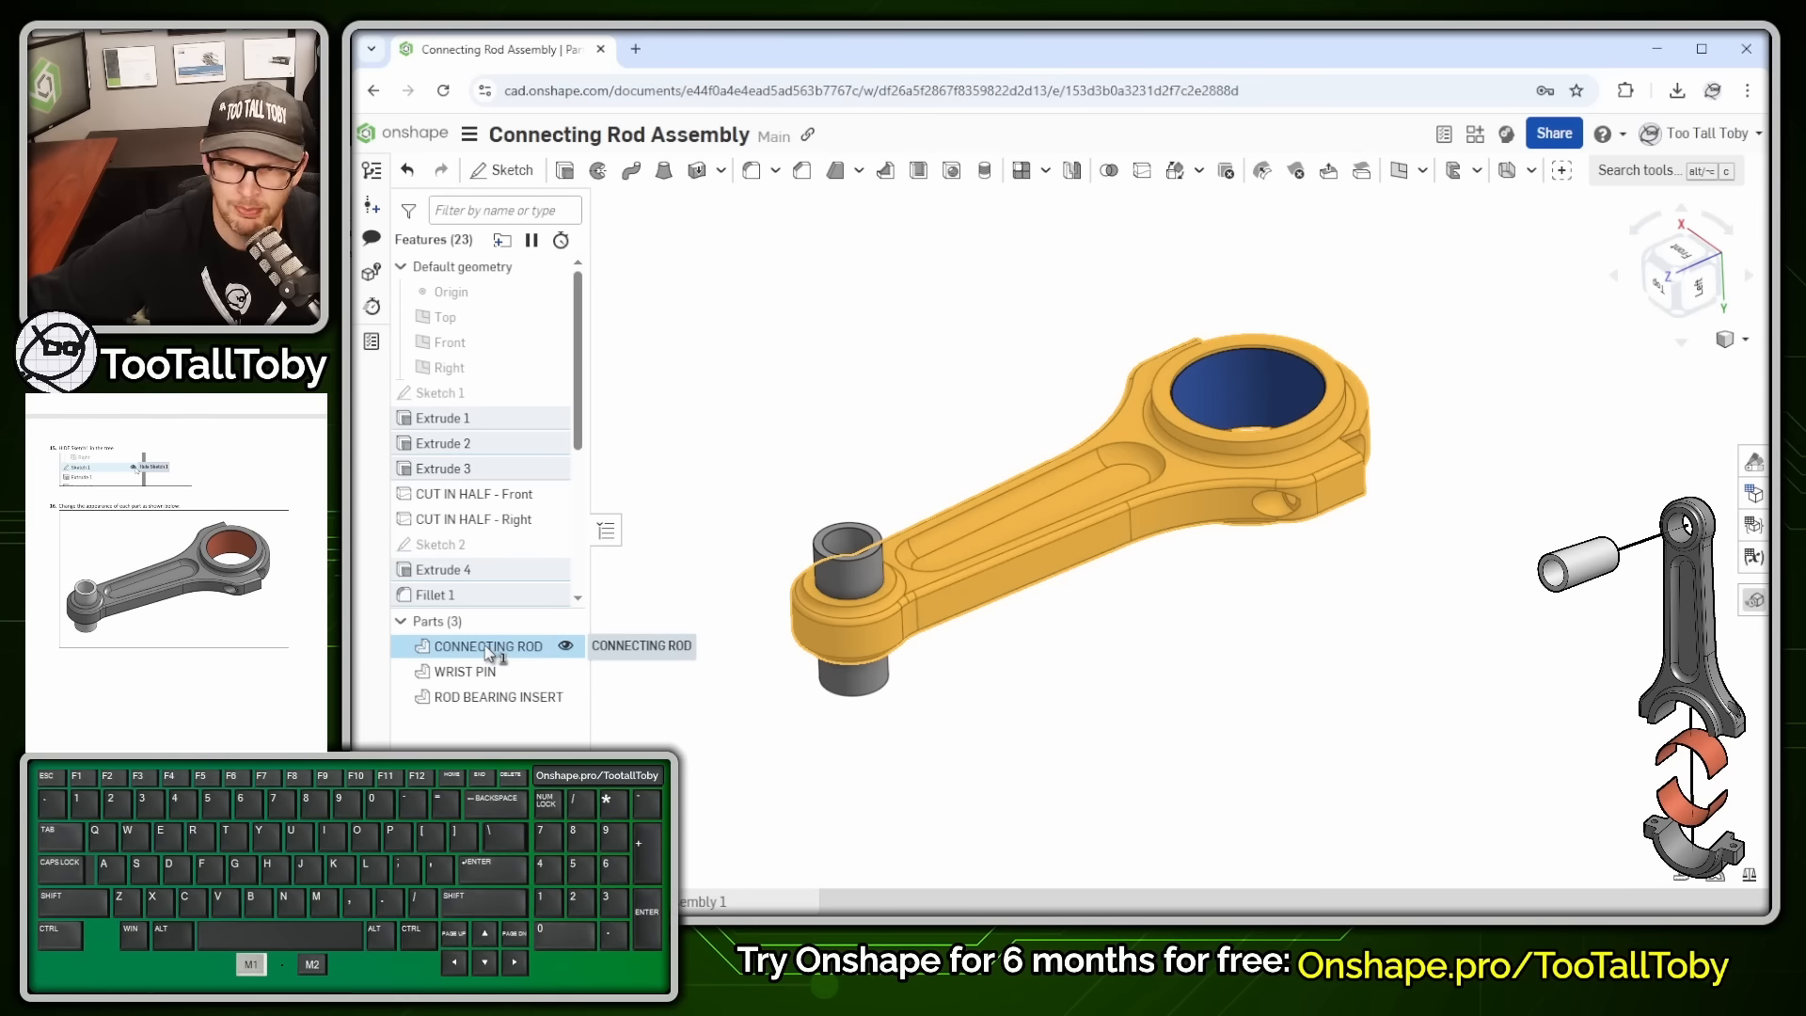
left_click(489, 651)
left_click(468, 671)
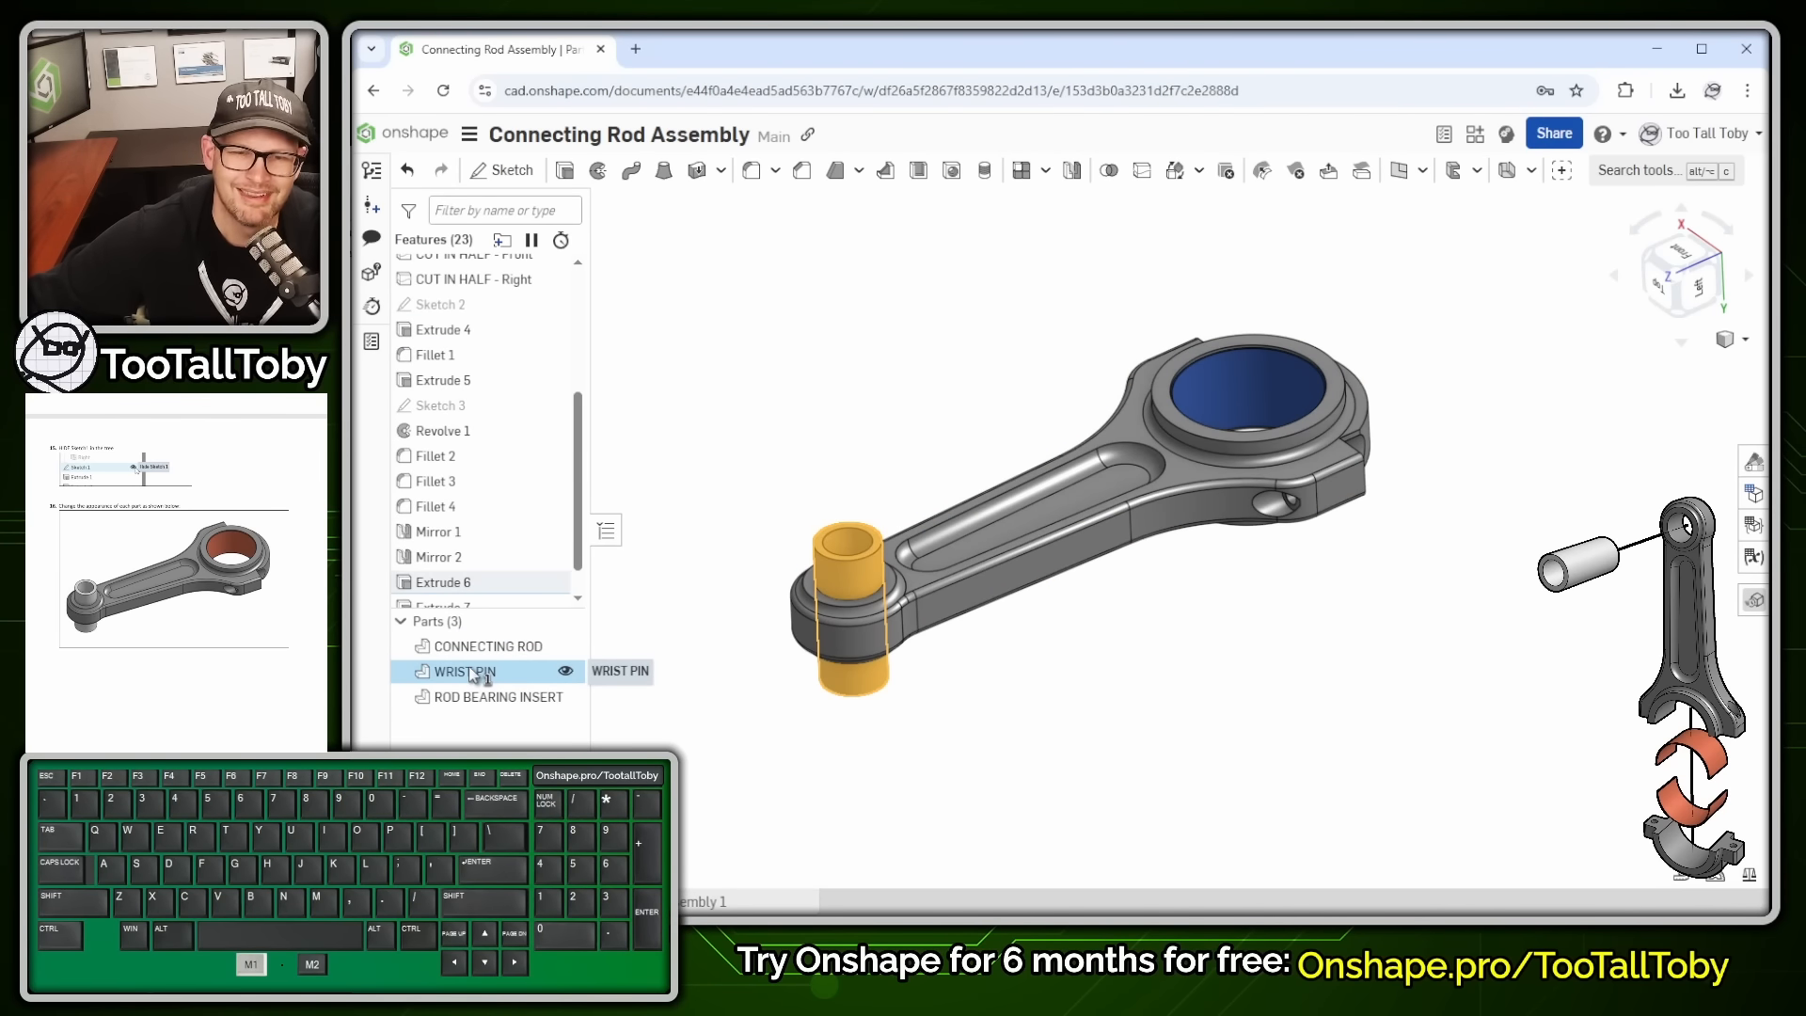
right_click(468, 671)
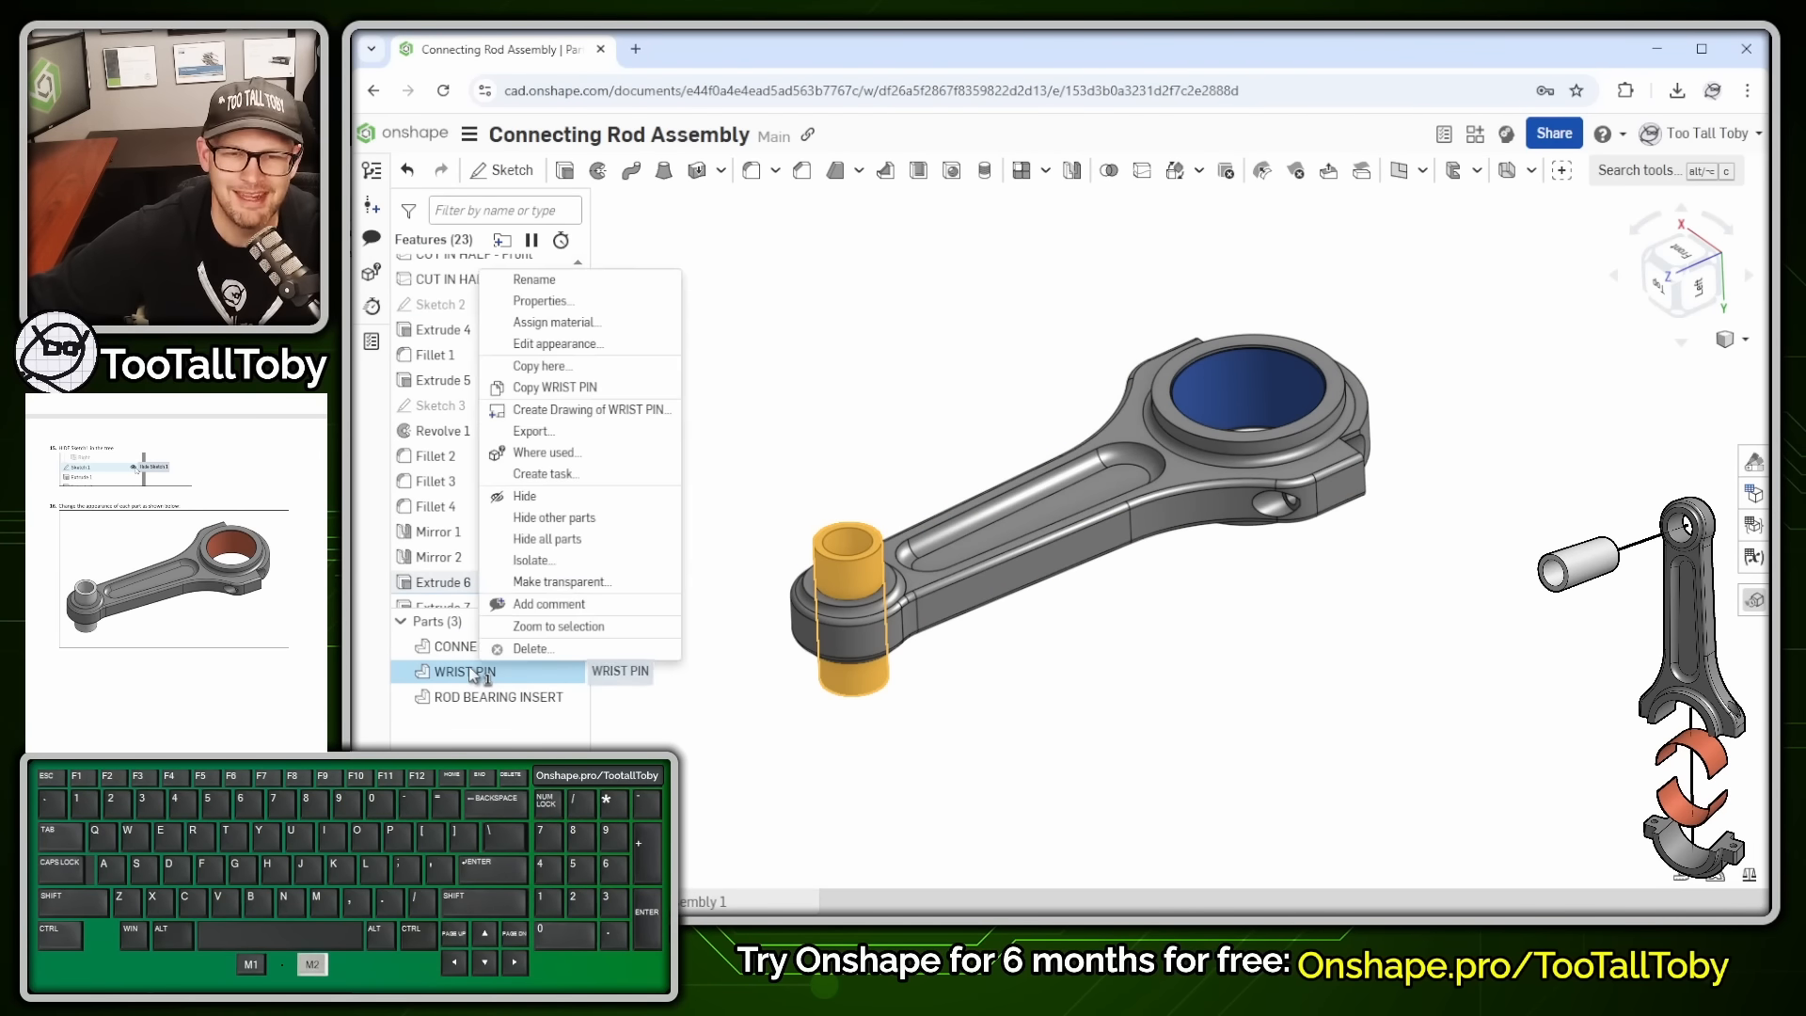
left_click(565, 345)
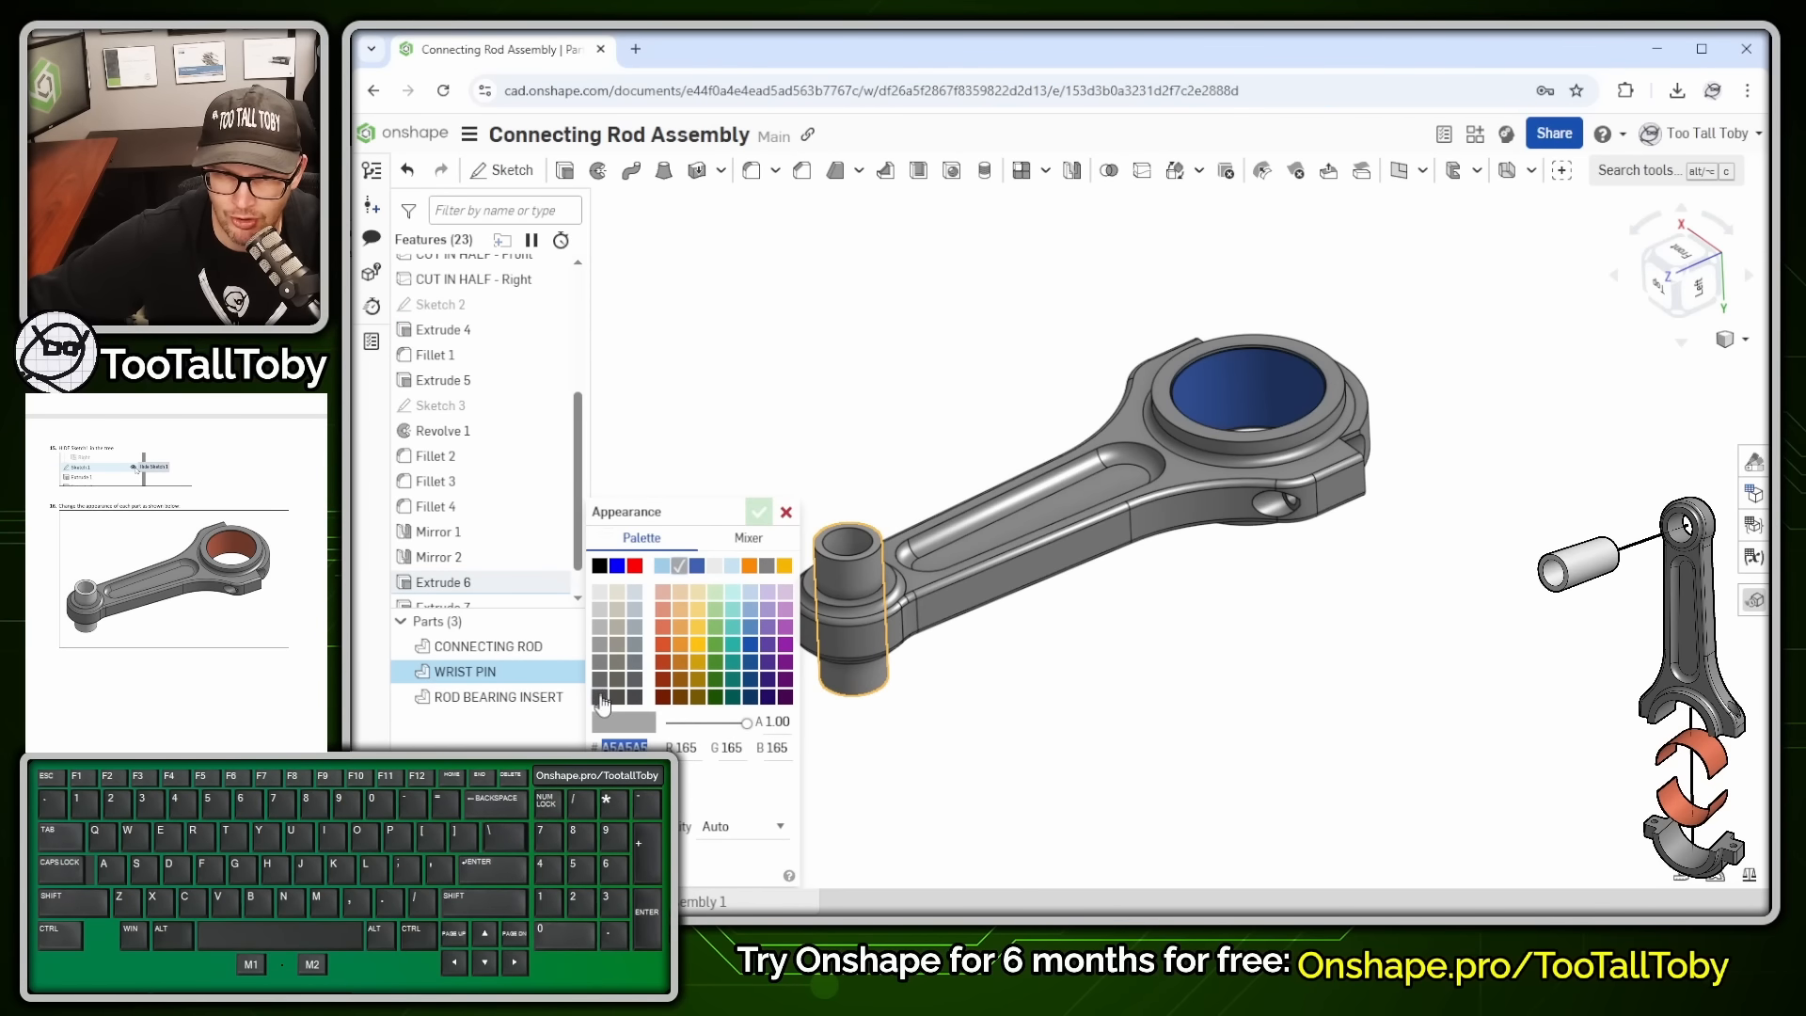
left_click(600, 697)
left_click(602, 595)
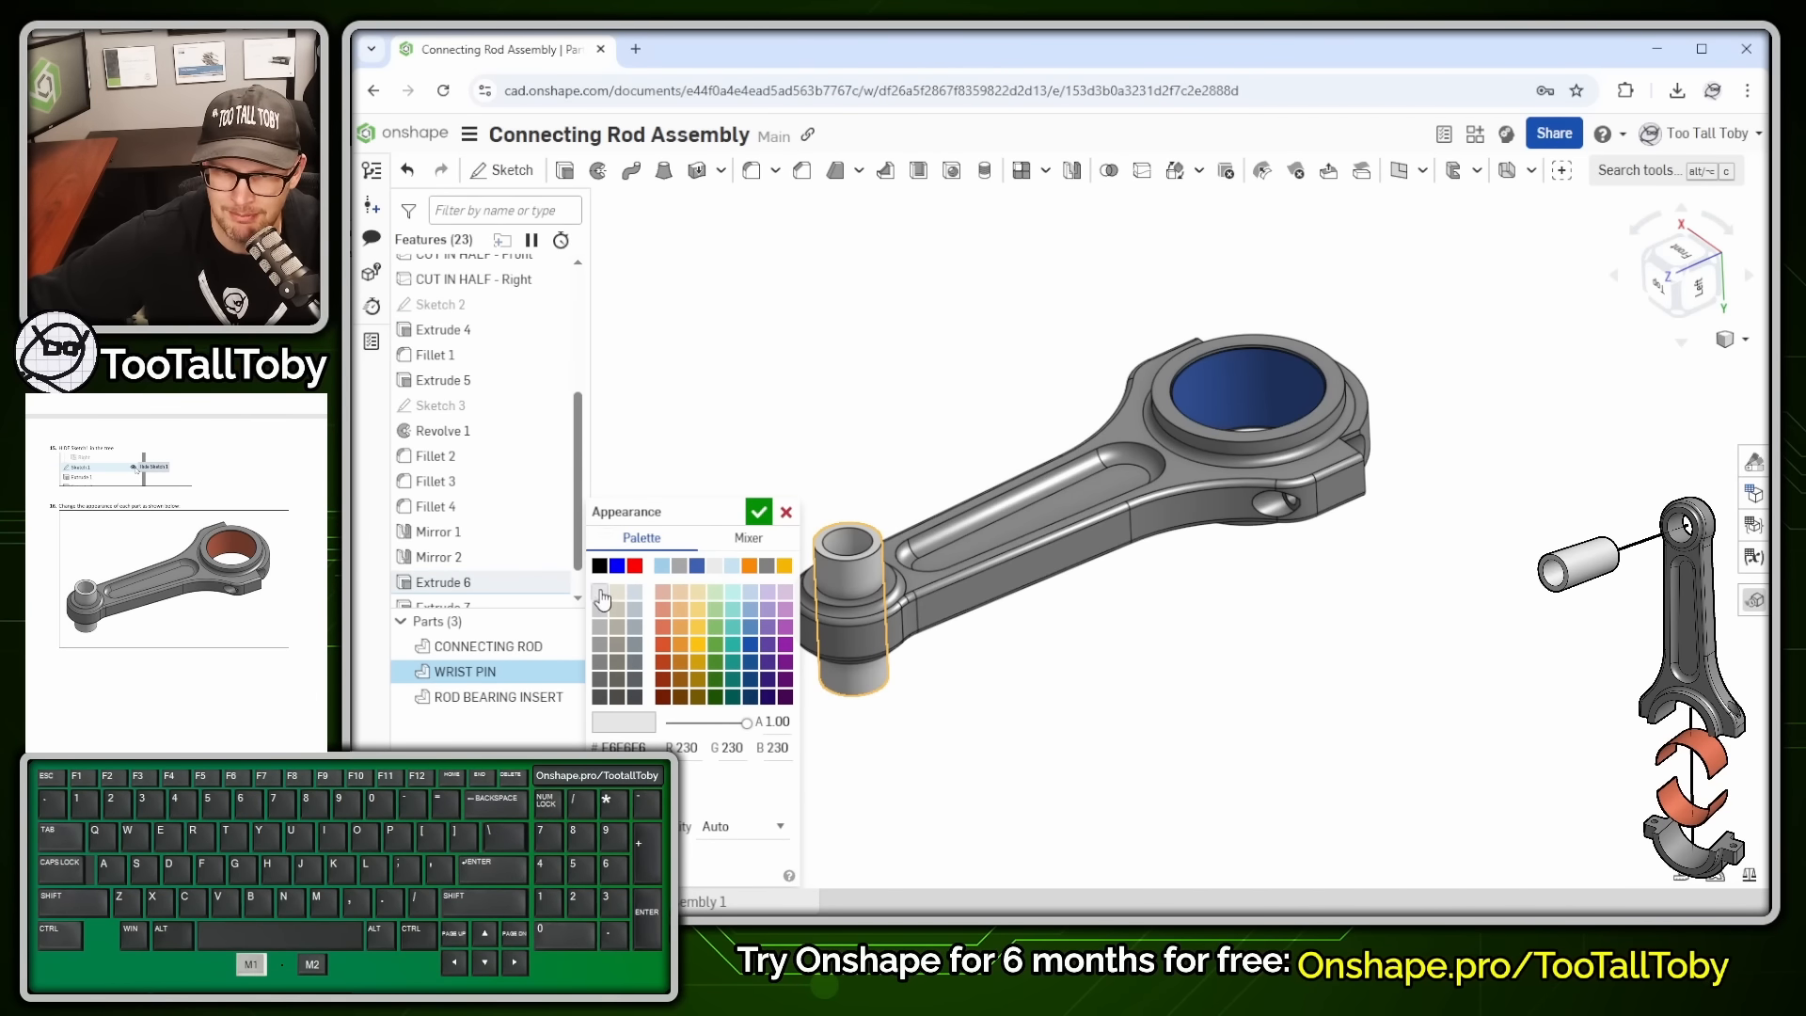
left_click(757, 513)
- Give the ROD BEARING INSERT a red-orange appearance
right_click(502, 701)
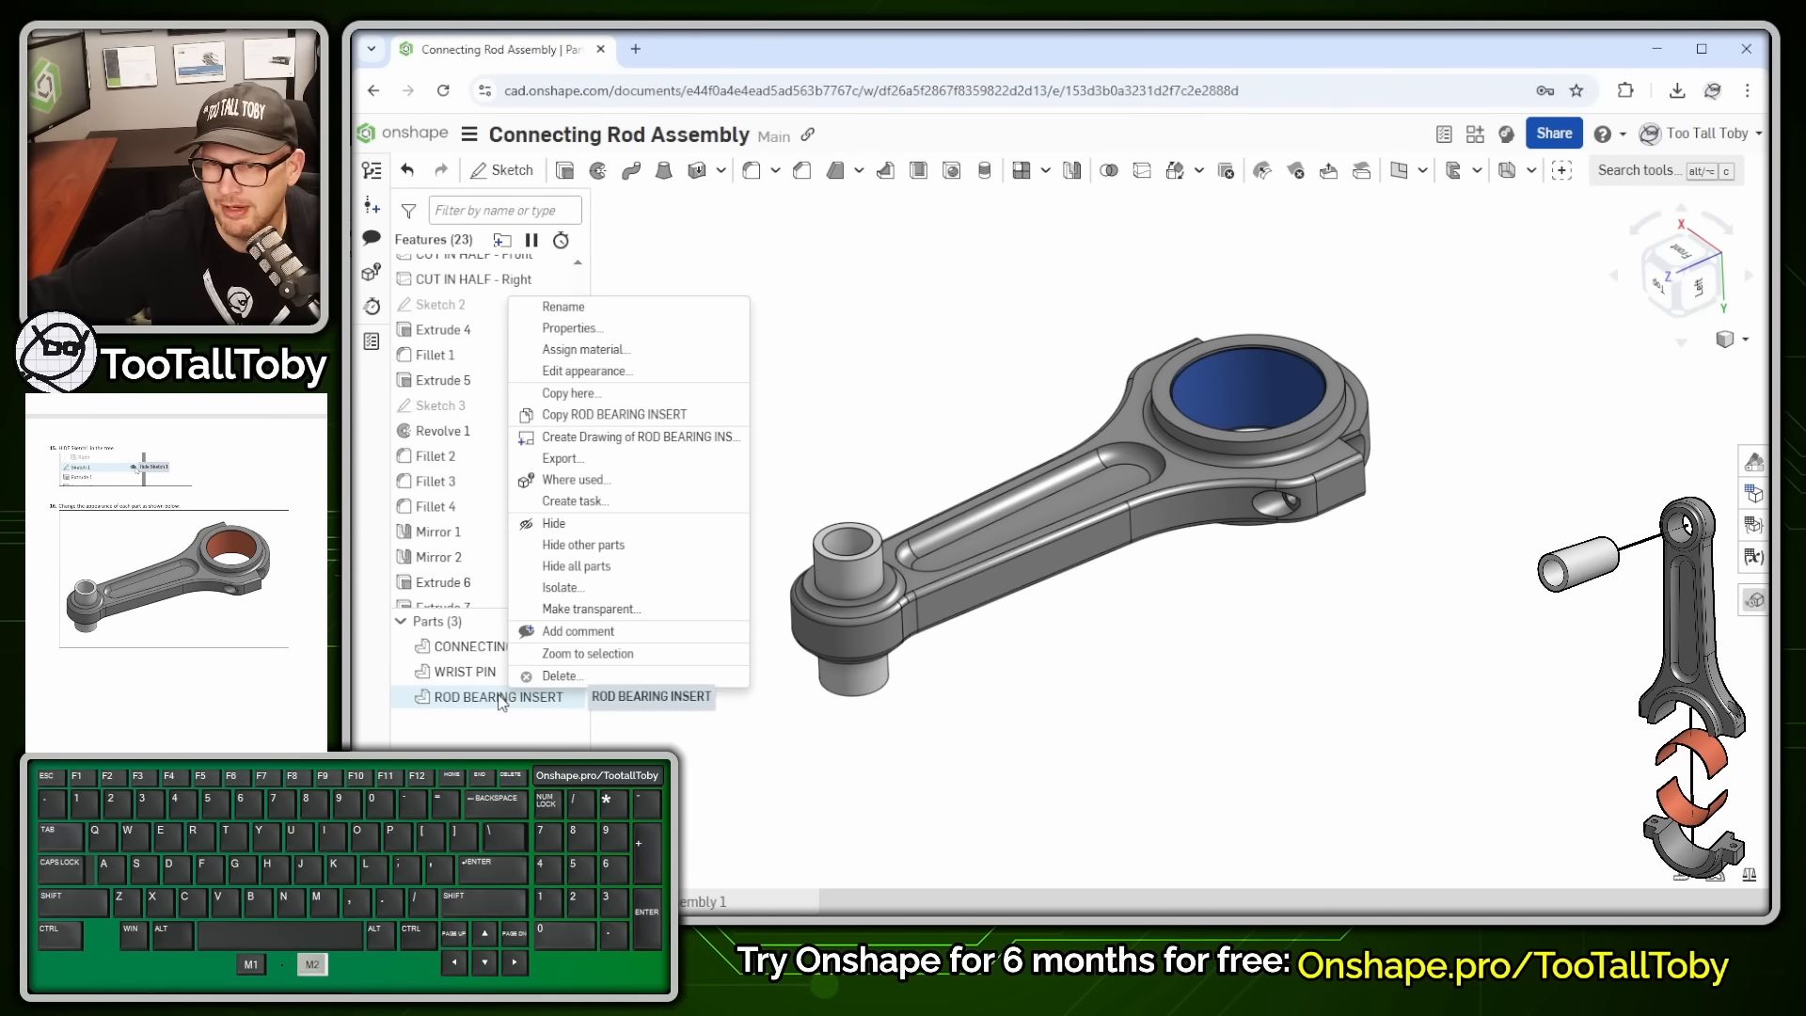
left_click(587, 370)
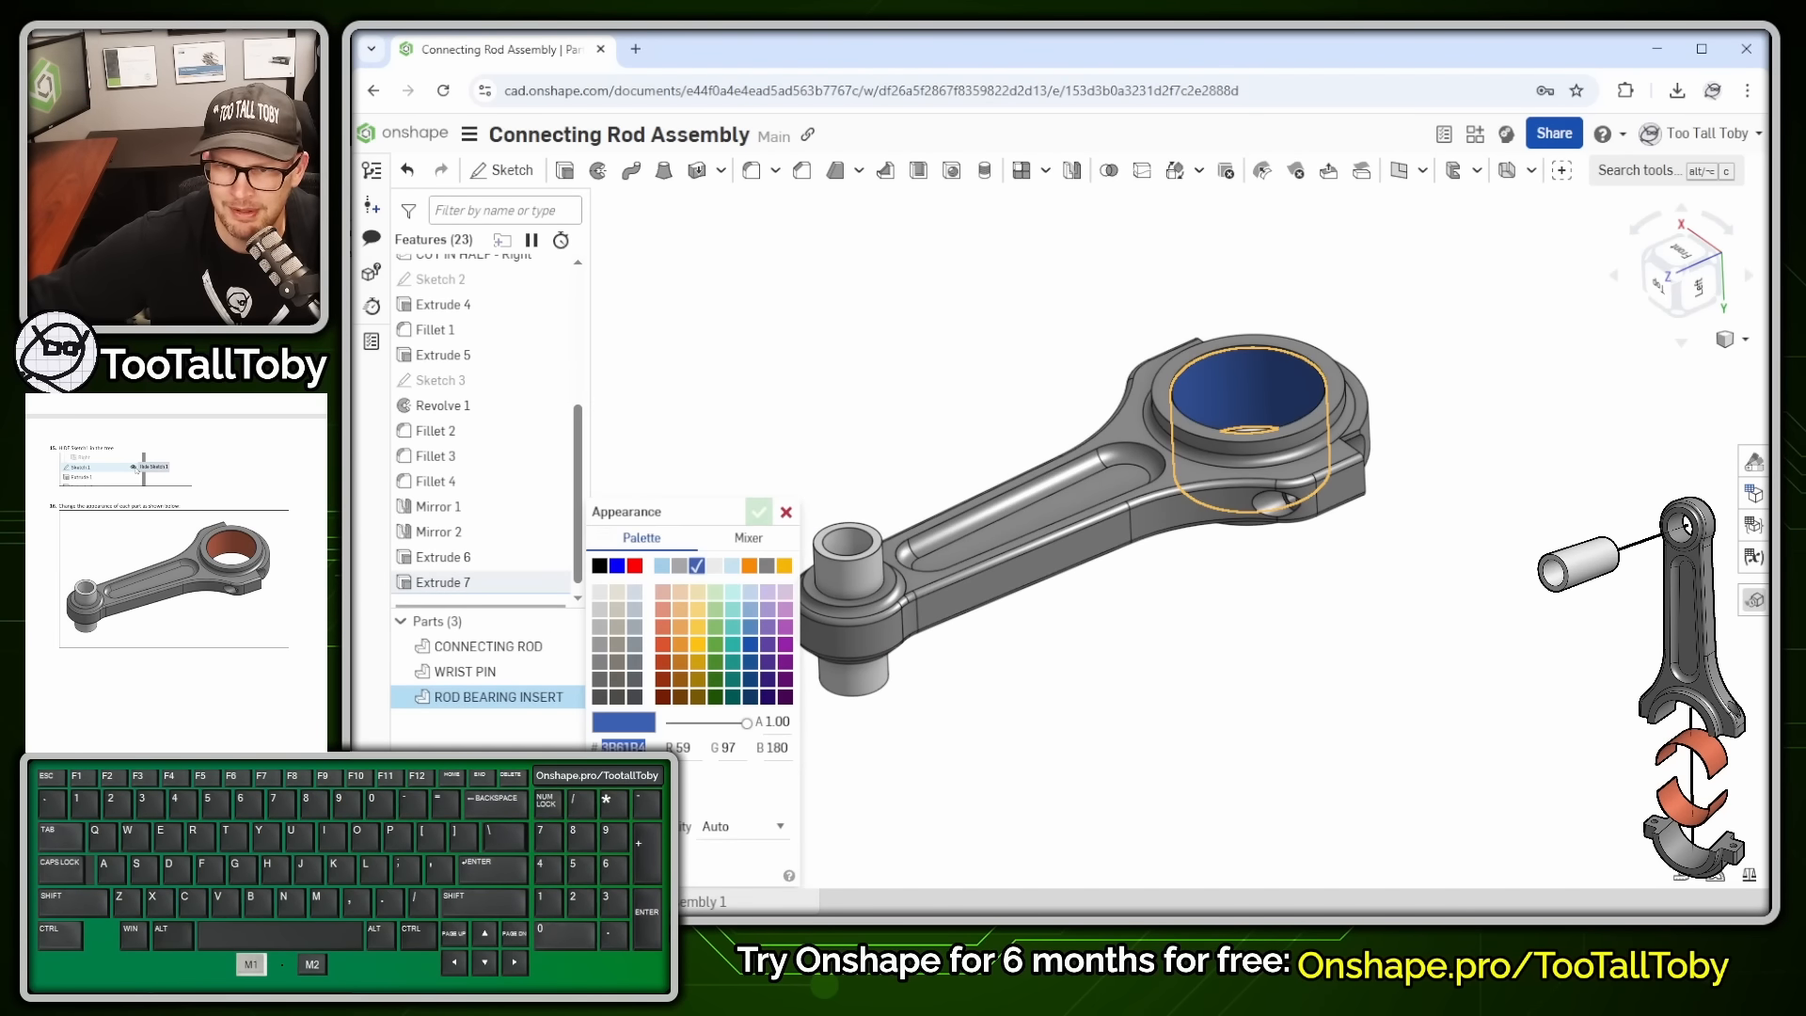
left_click(662, 646)
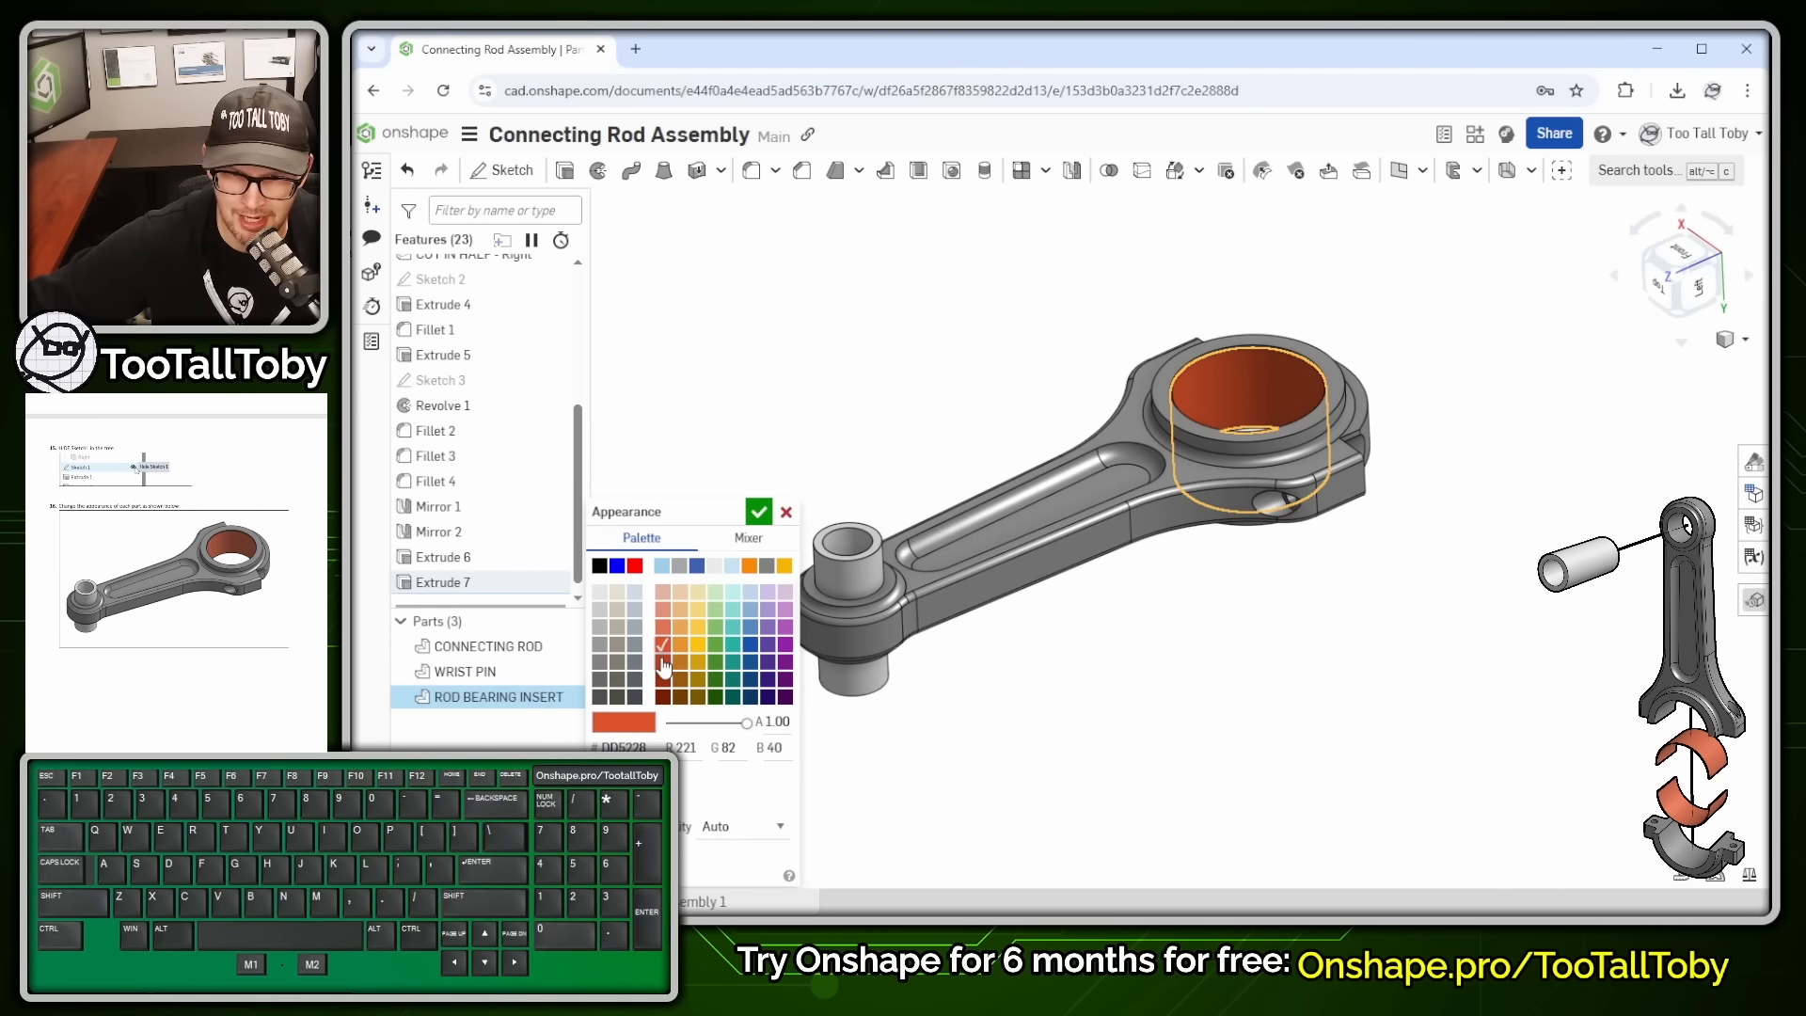
left_click(666, 645)
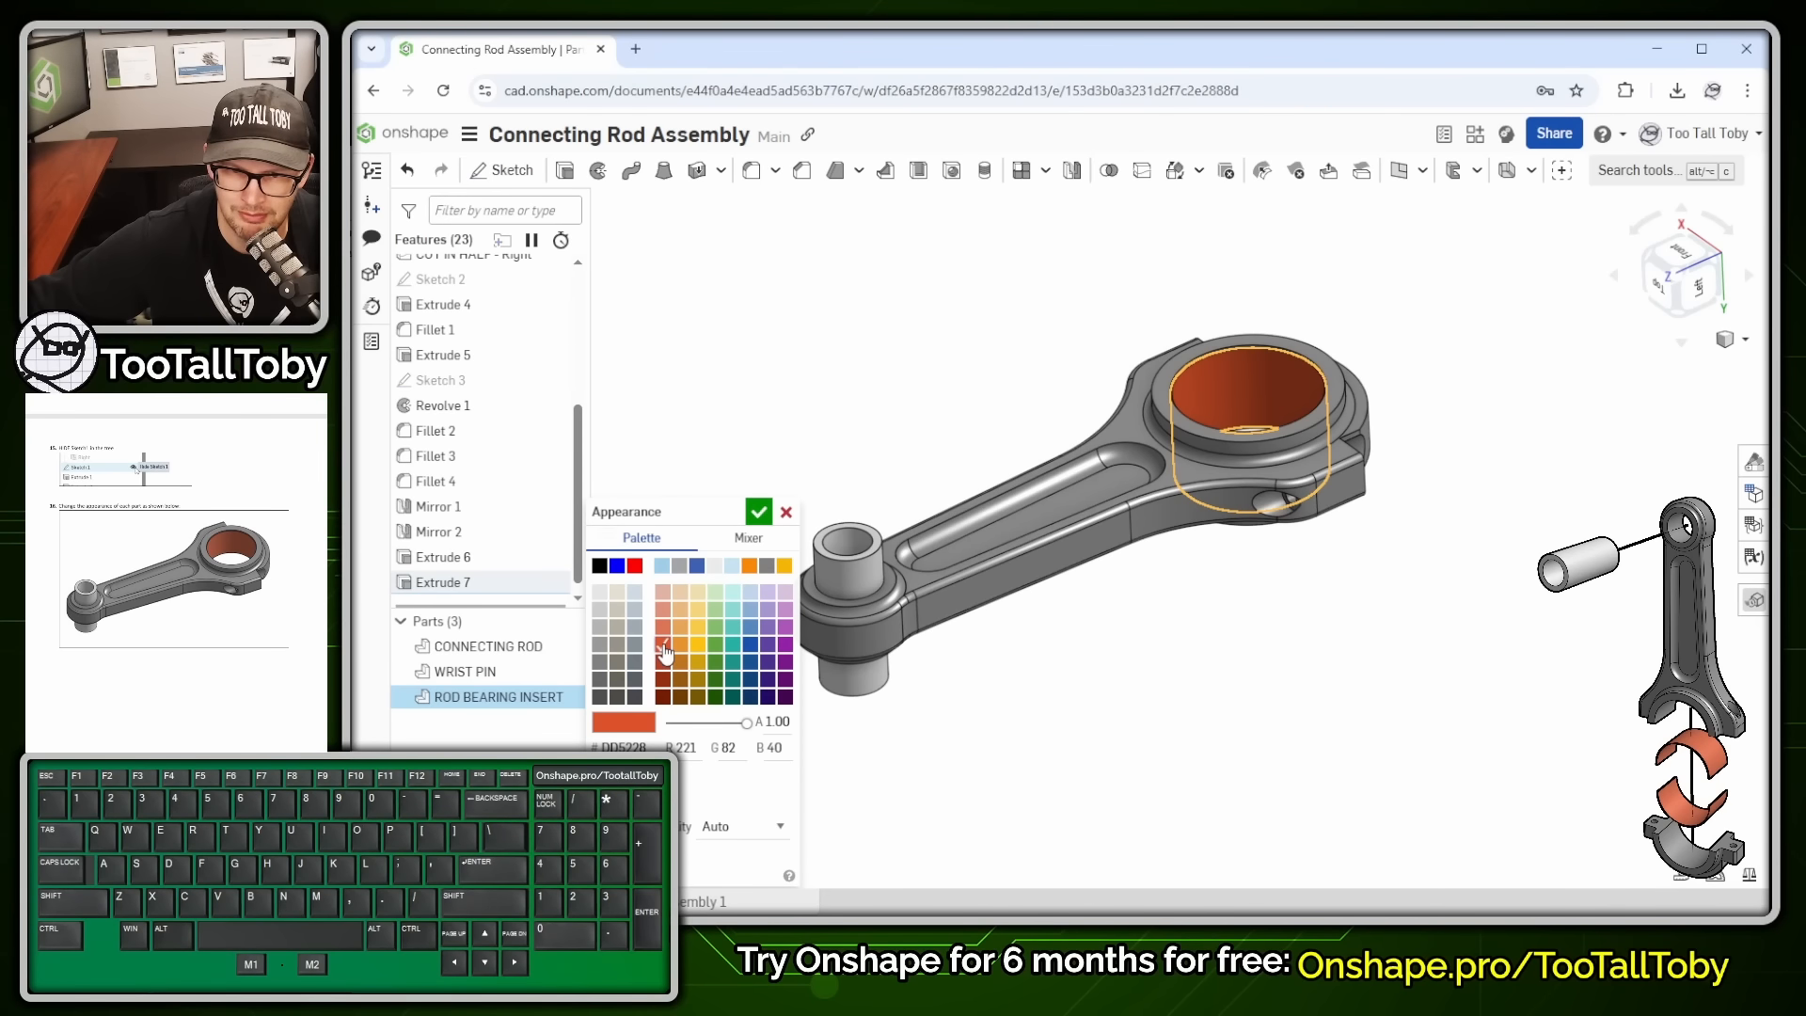
left_click(757, 515)
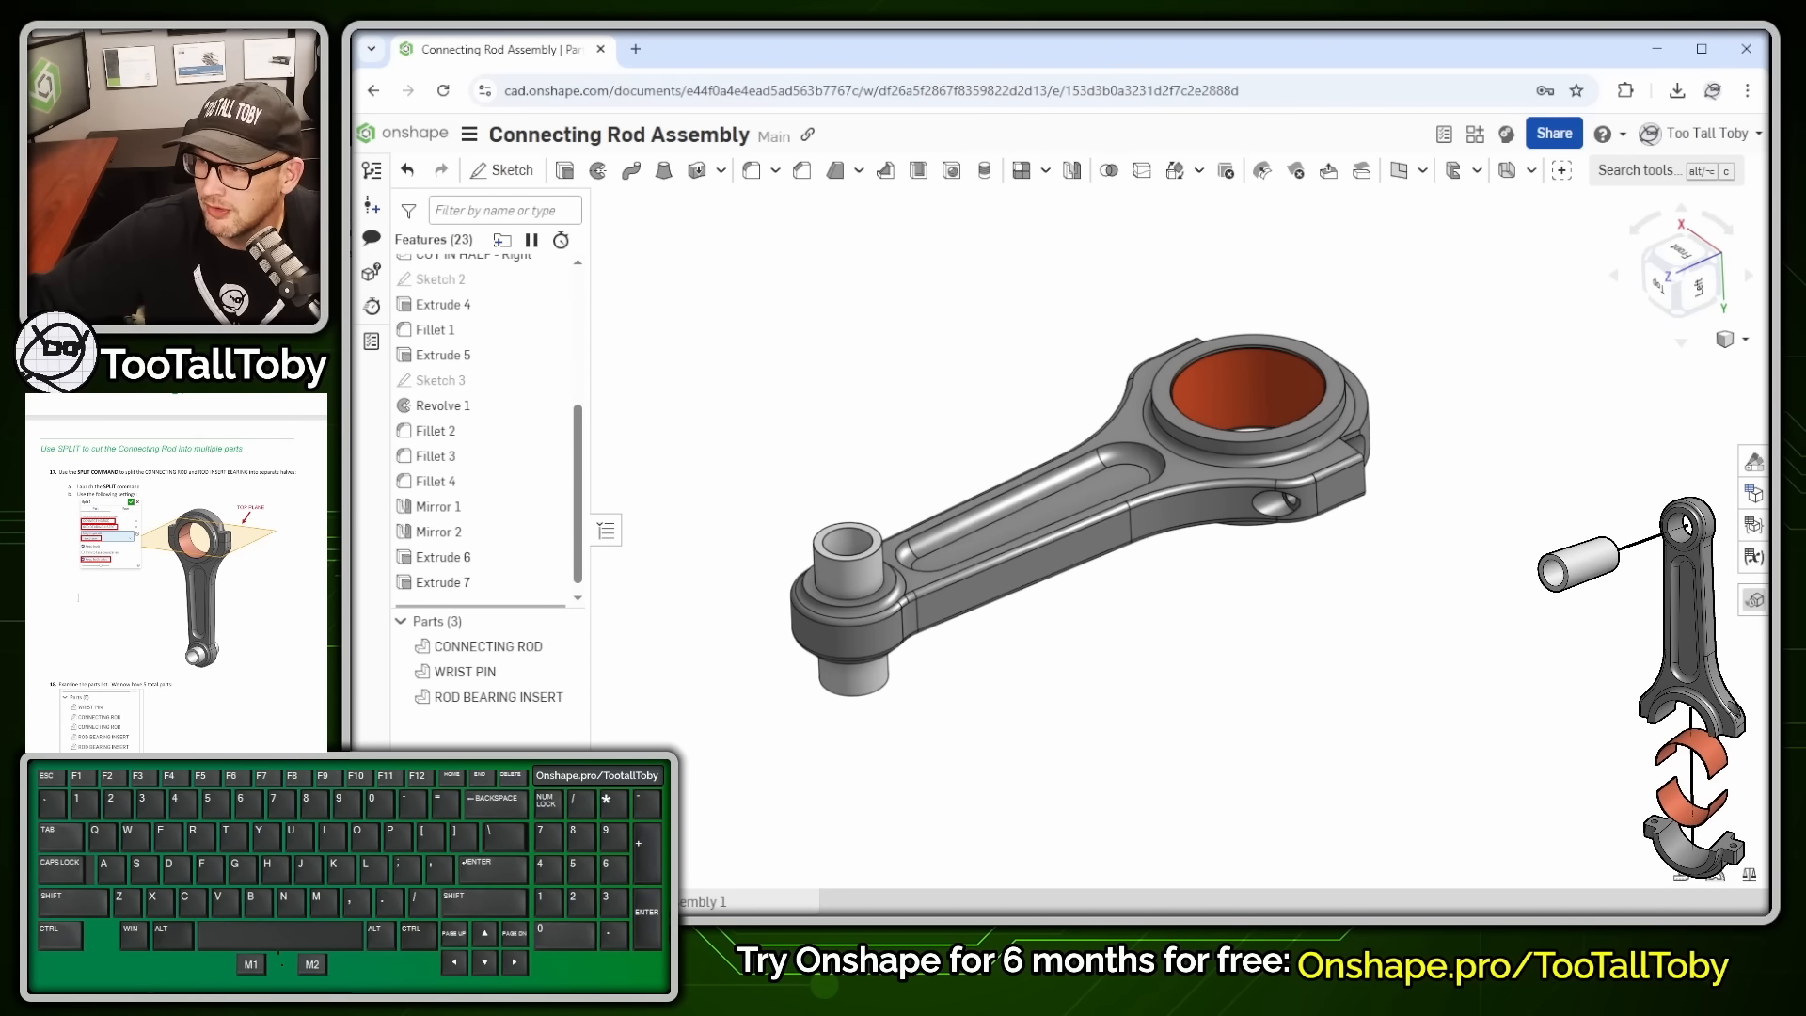
- Start a Split feature on the ROD BEARING INSERT and CONNECTING ROD
middle_click_drag(901, 374, 879, 414)
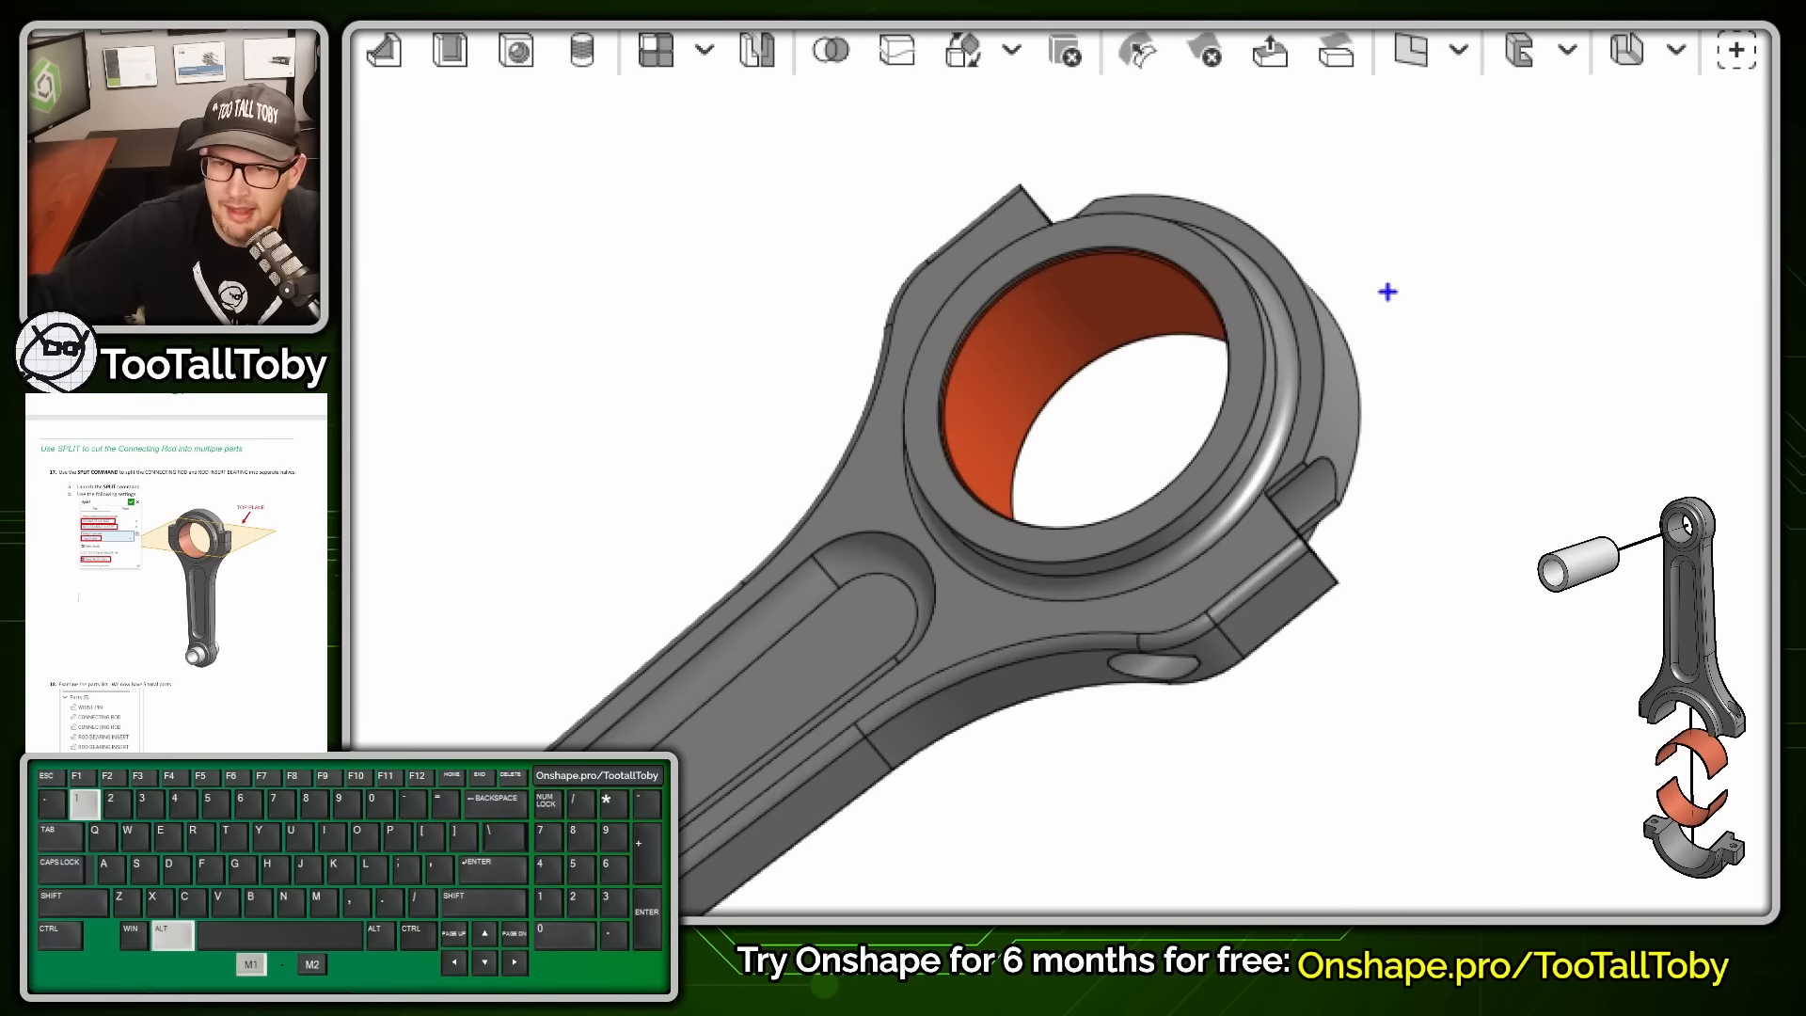
left_click_drag(913, 172, 1398, 743)
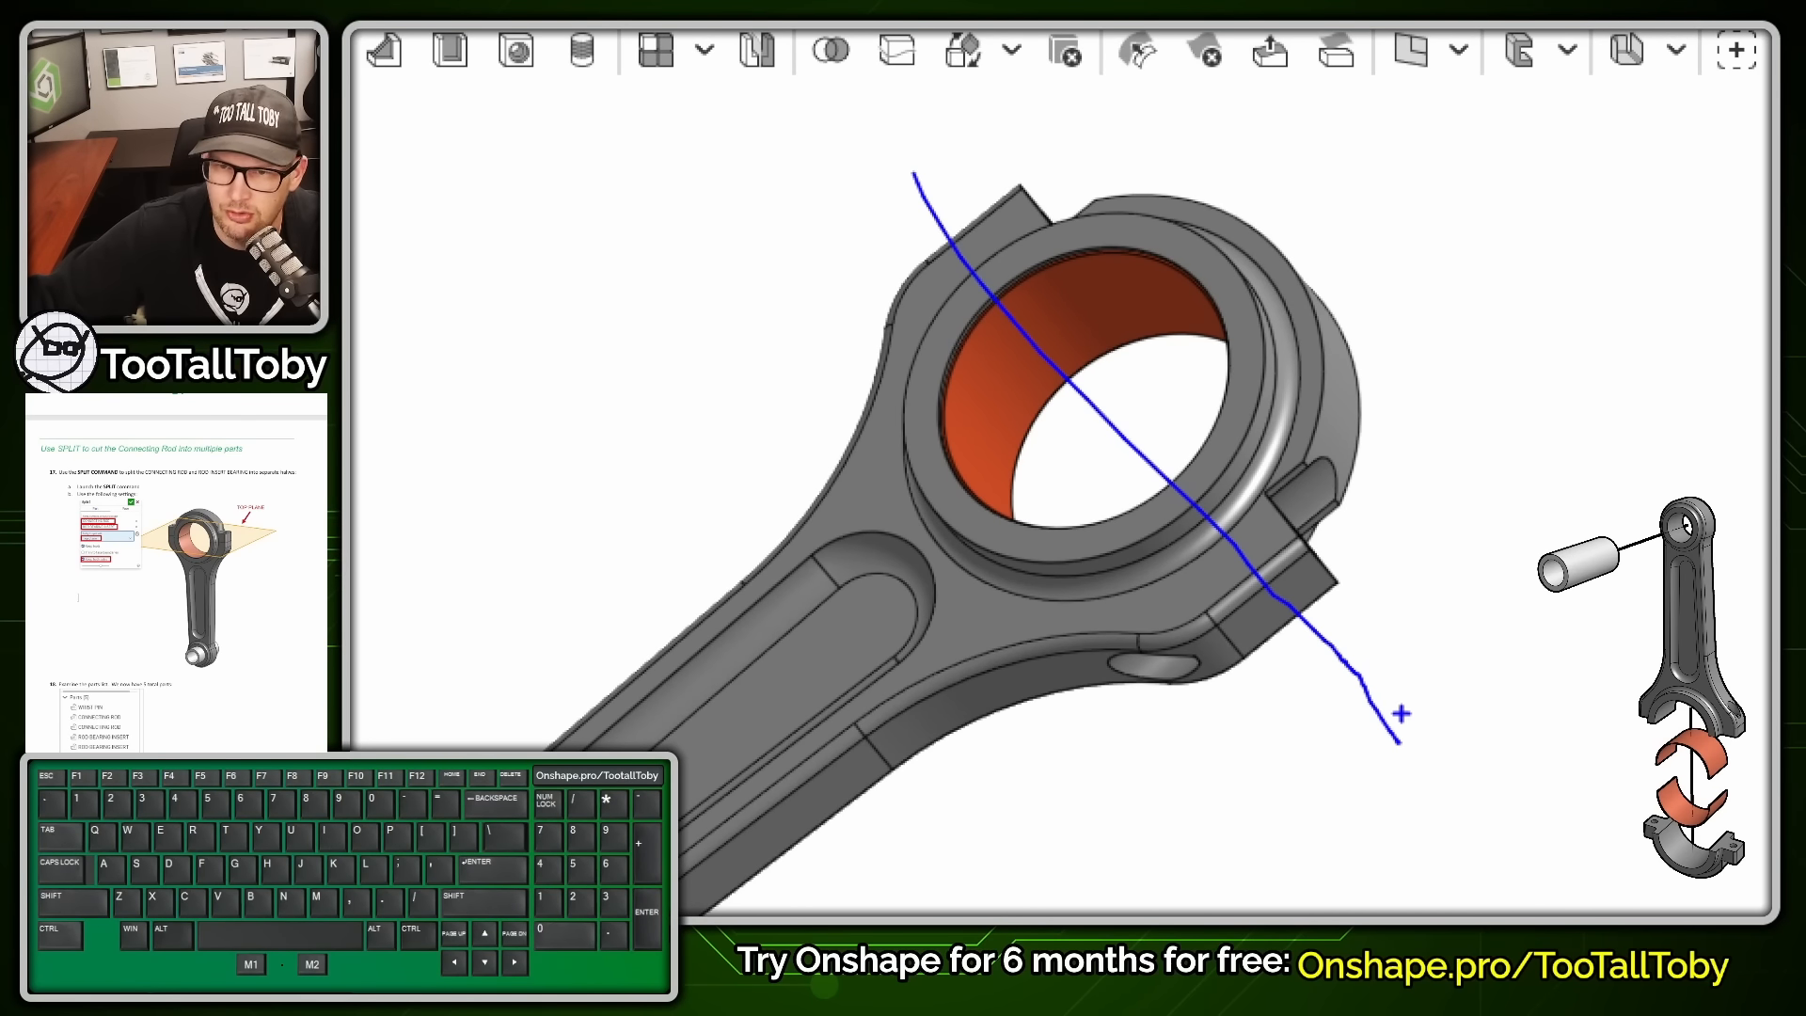
key("alt+1")
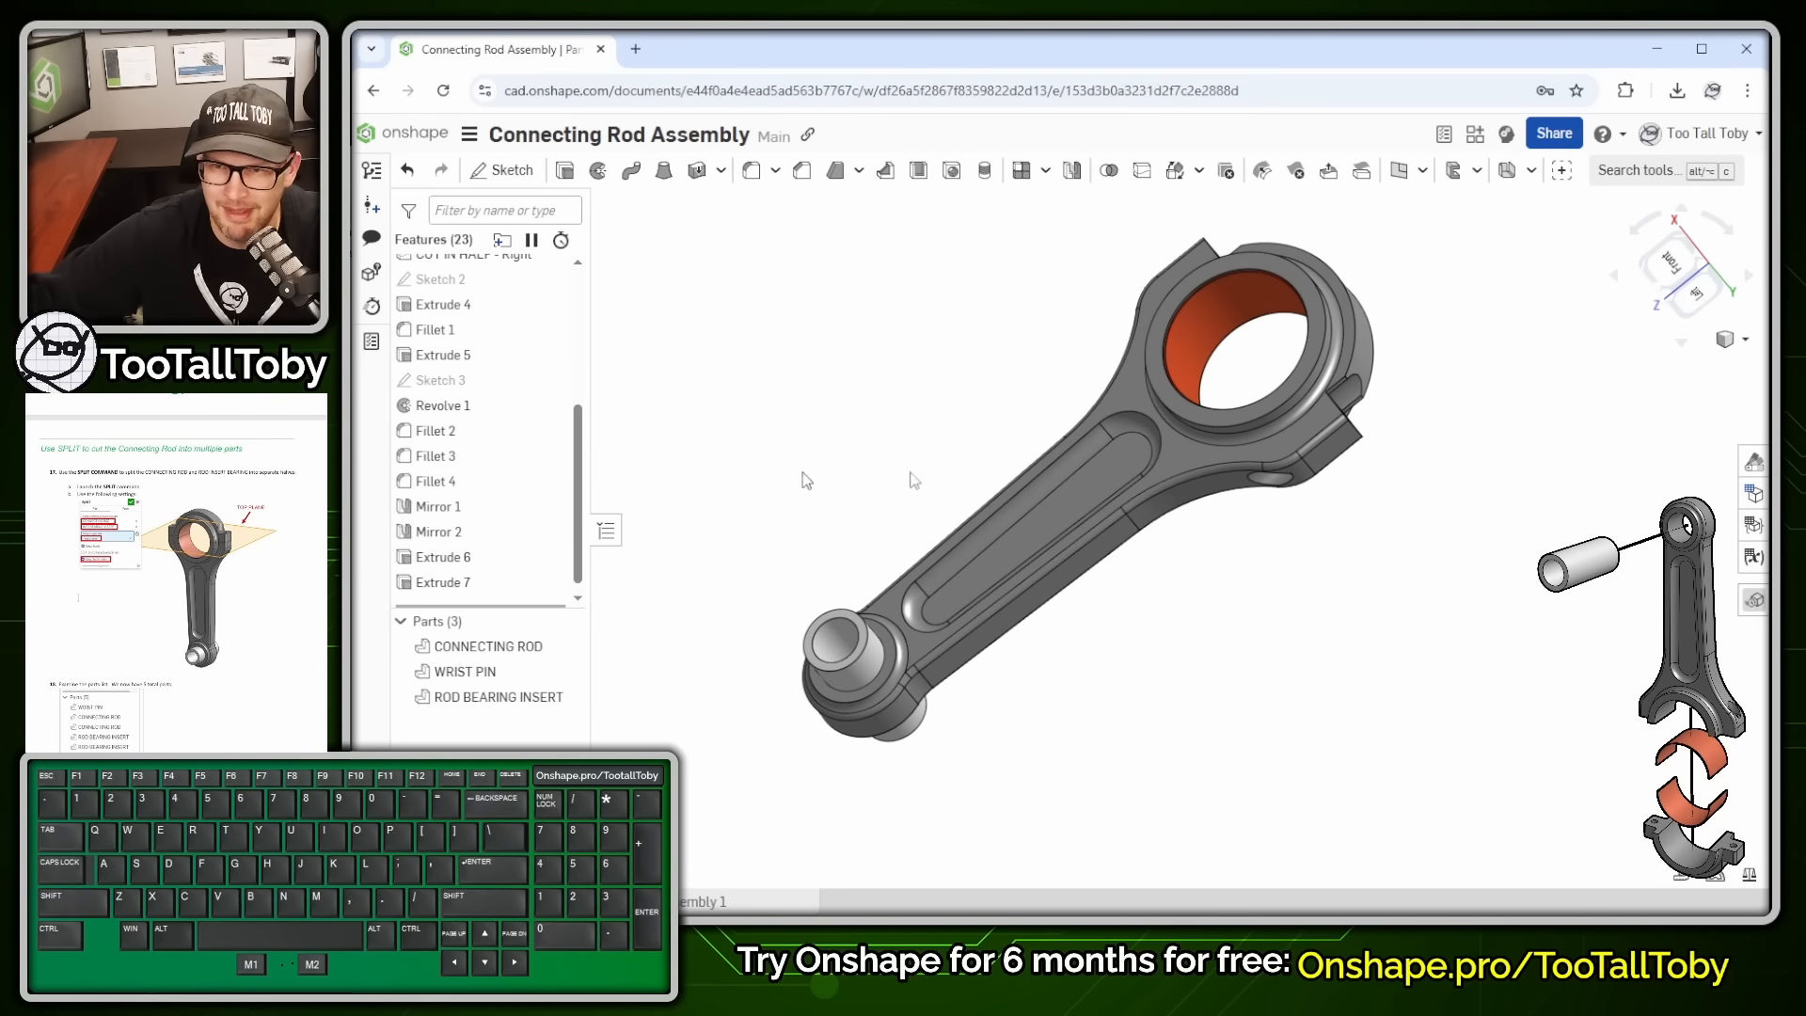
left_click(1652, 172)
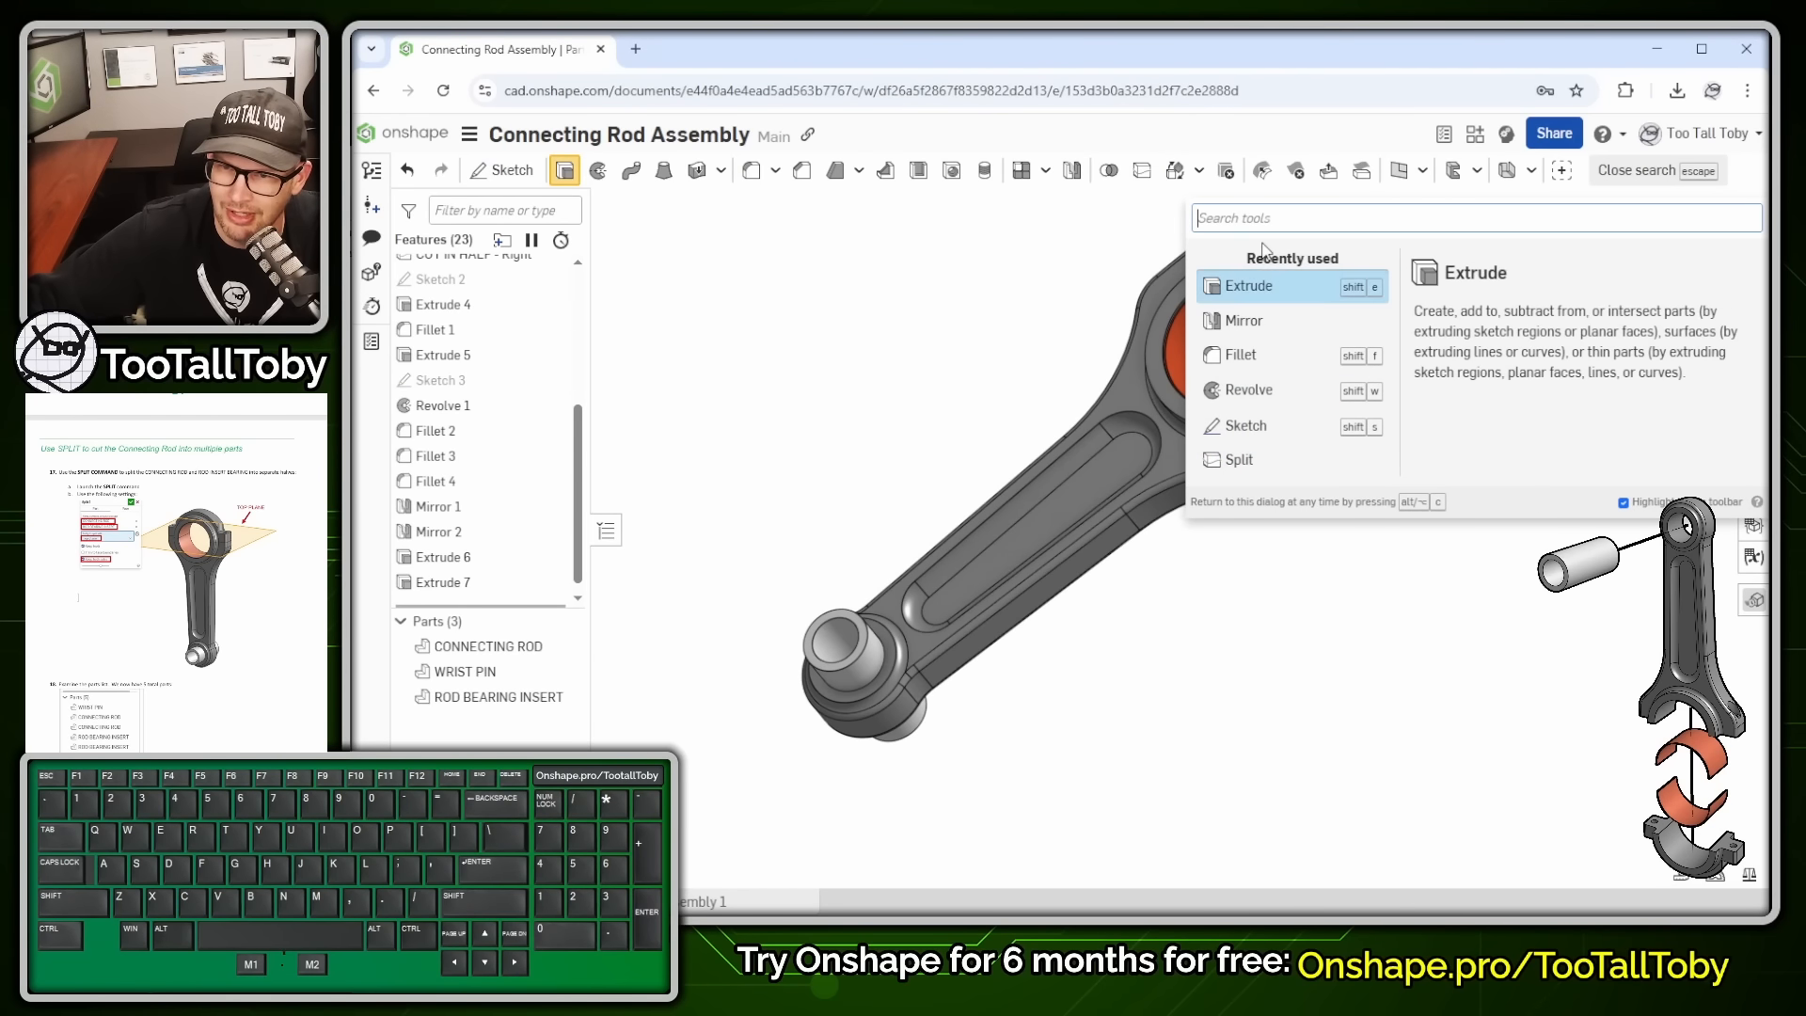
left_click(1219, 463)
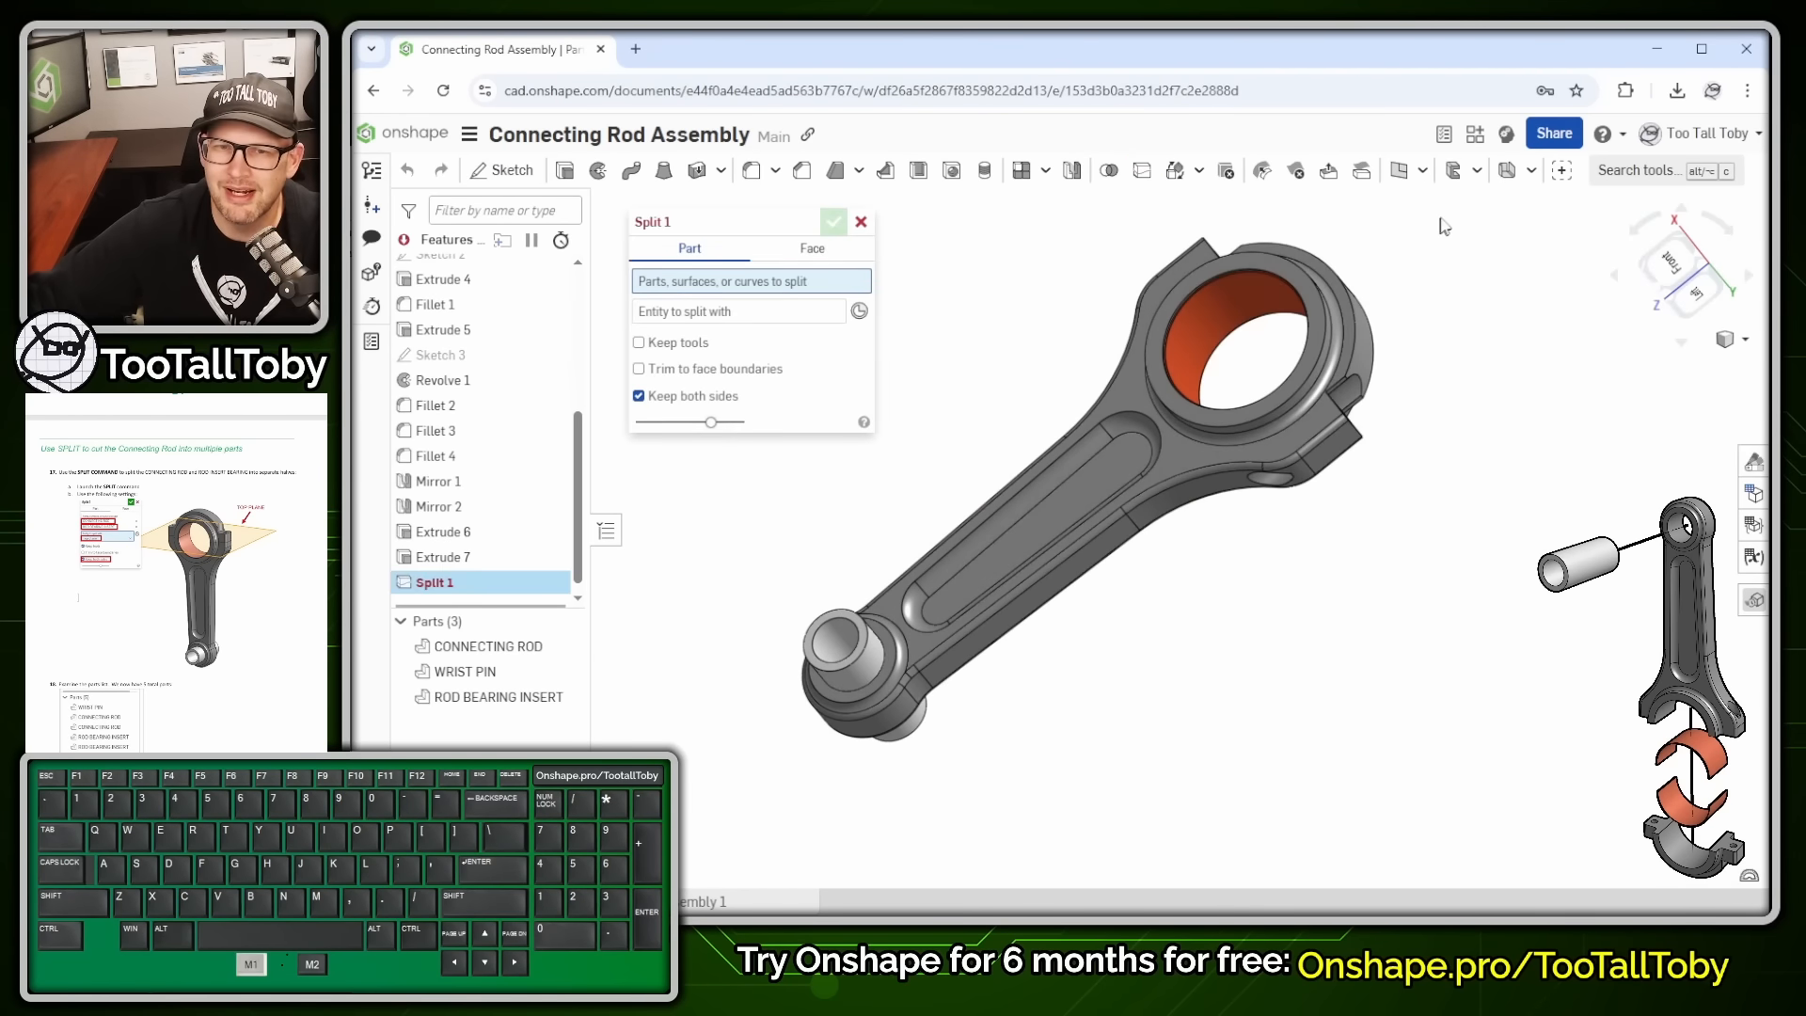
left_click(1238, 307)
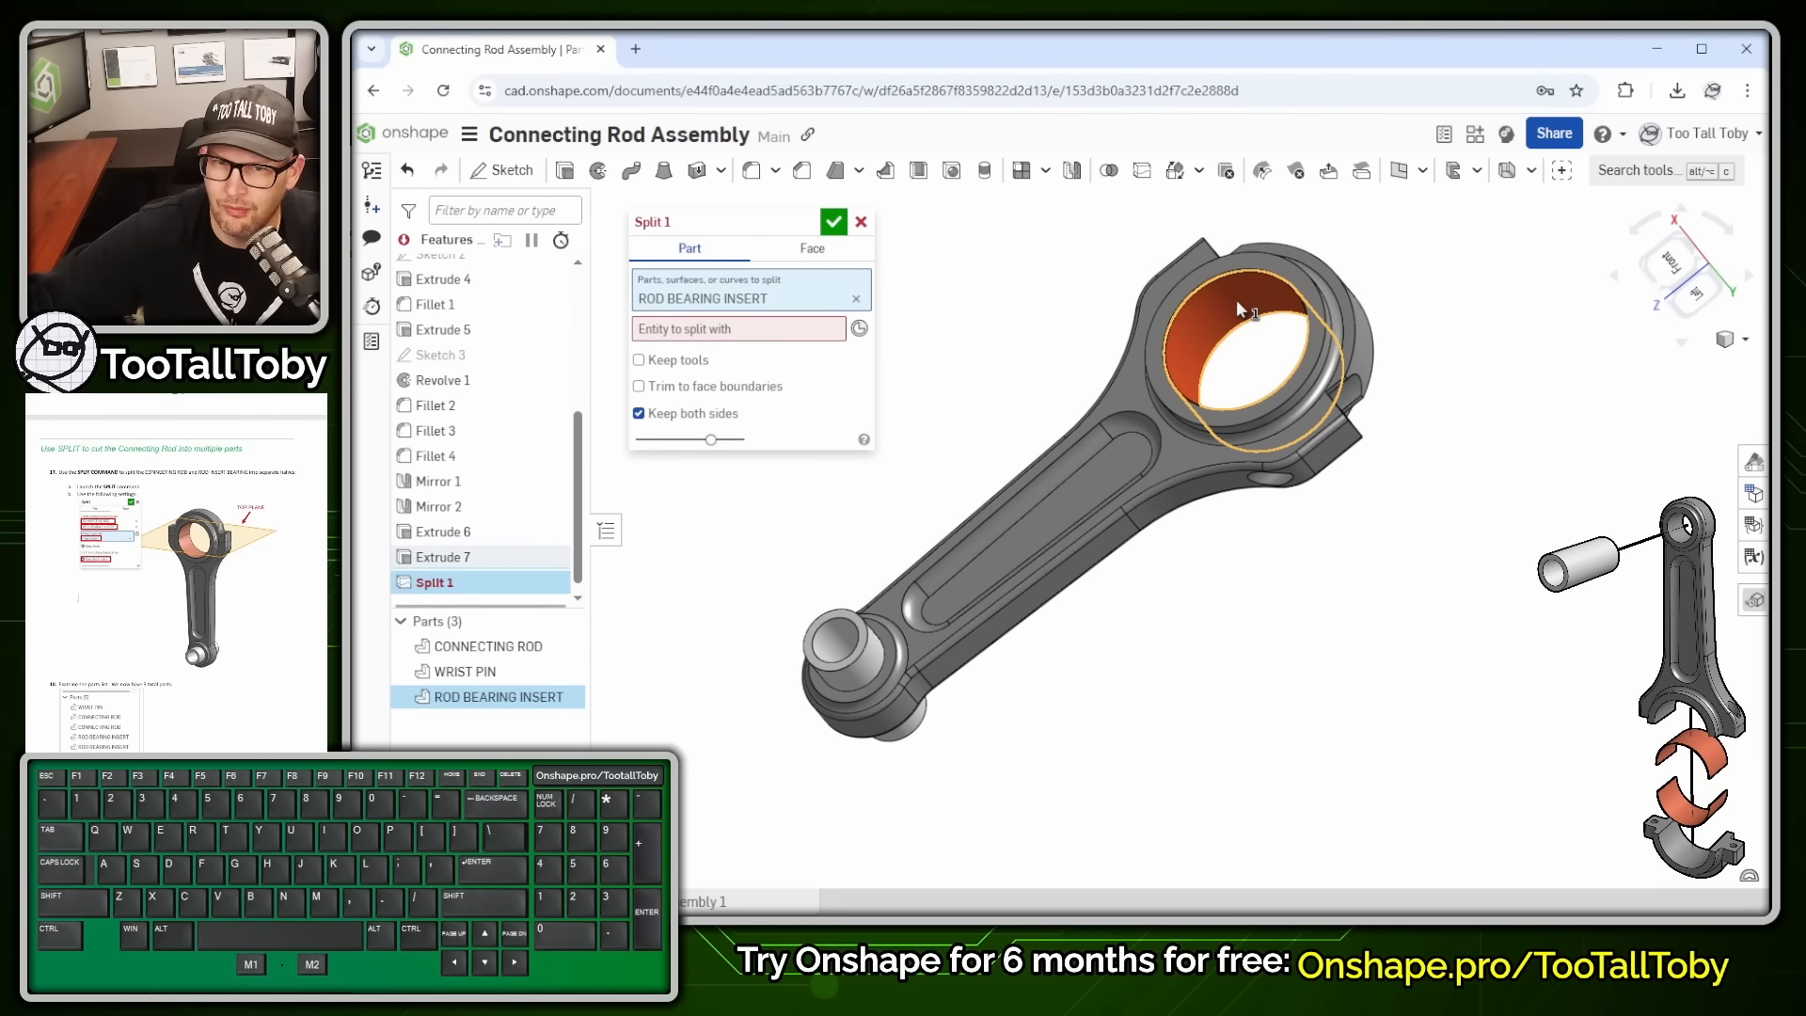
left_click(1160, 293)
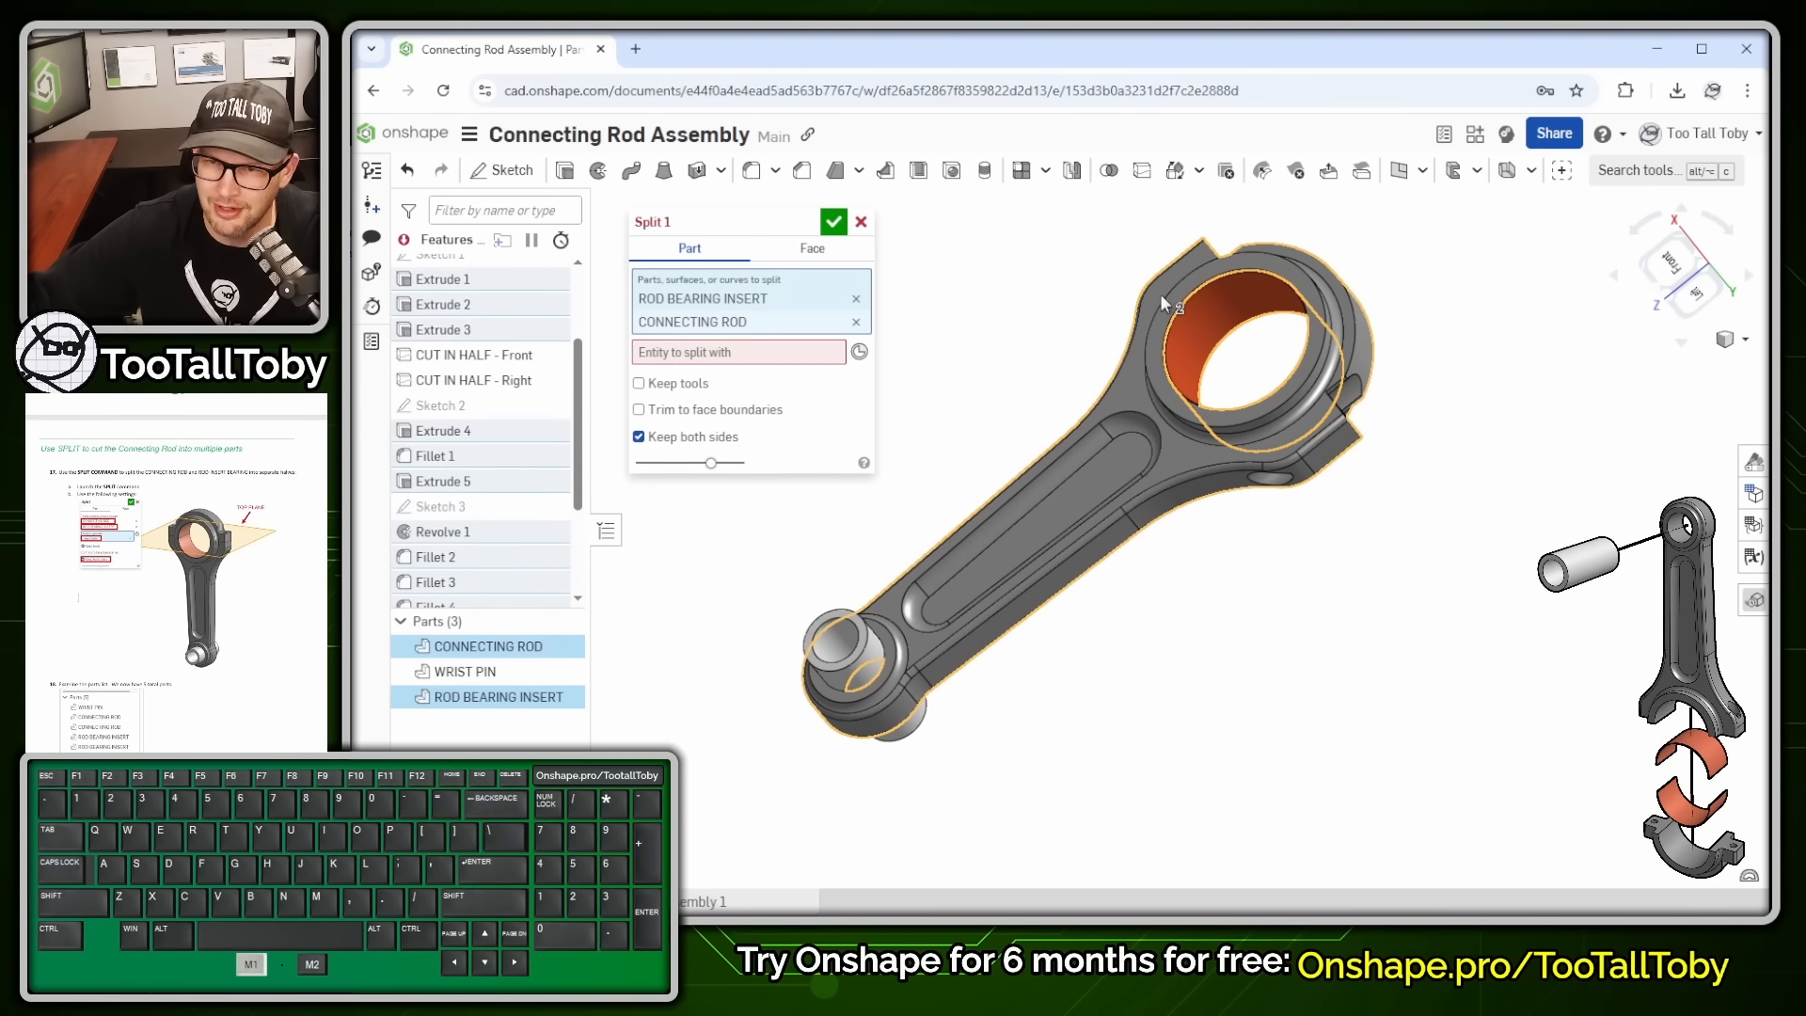
- Use the Top plane as the split entity and confirm Split 1, giving five parts
left_click(707, 354)
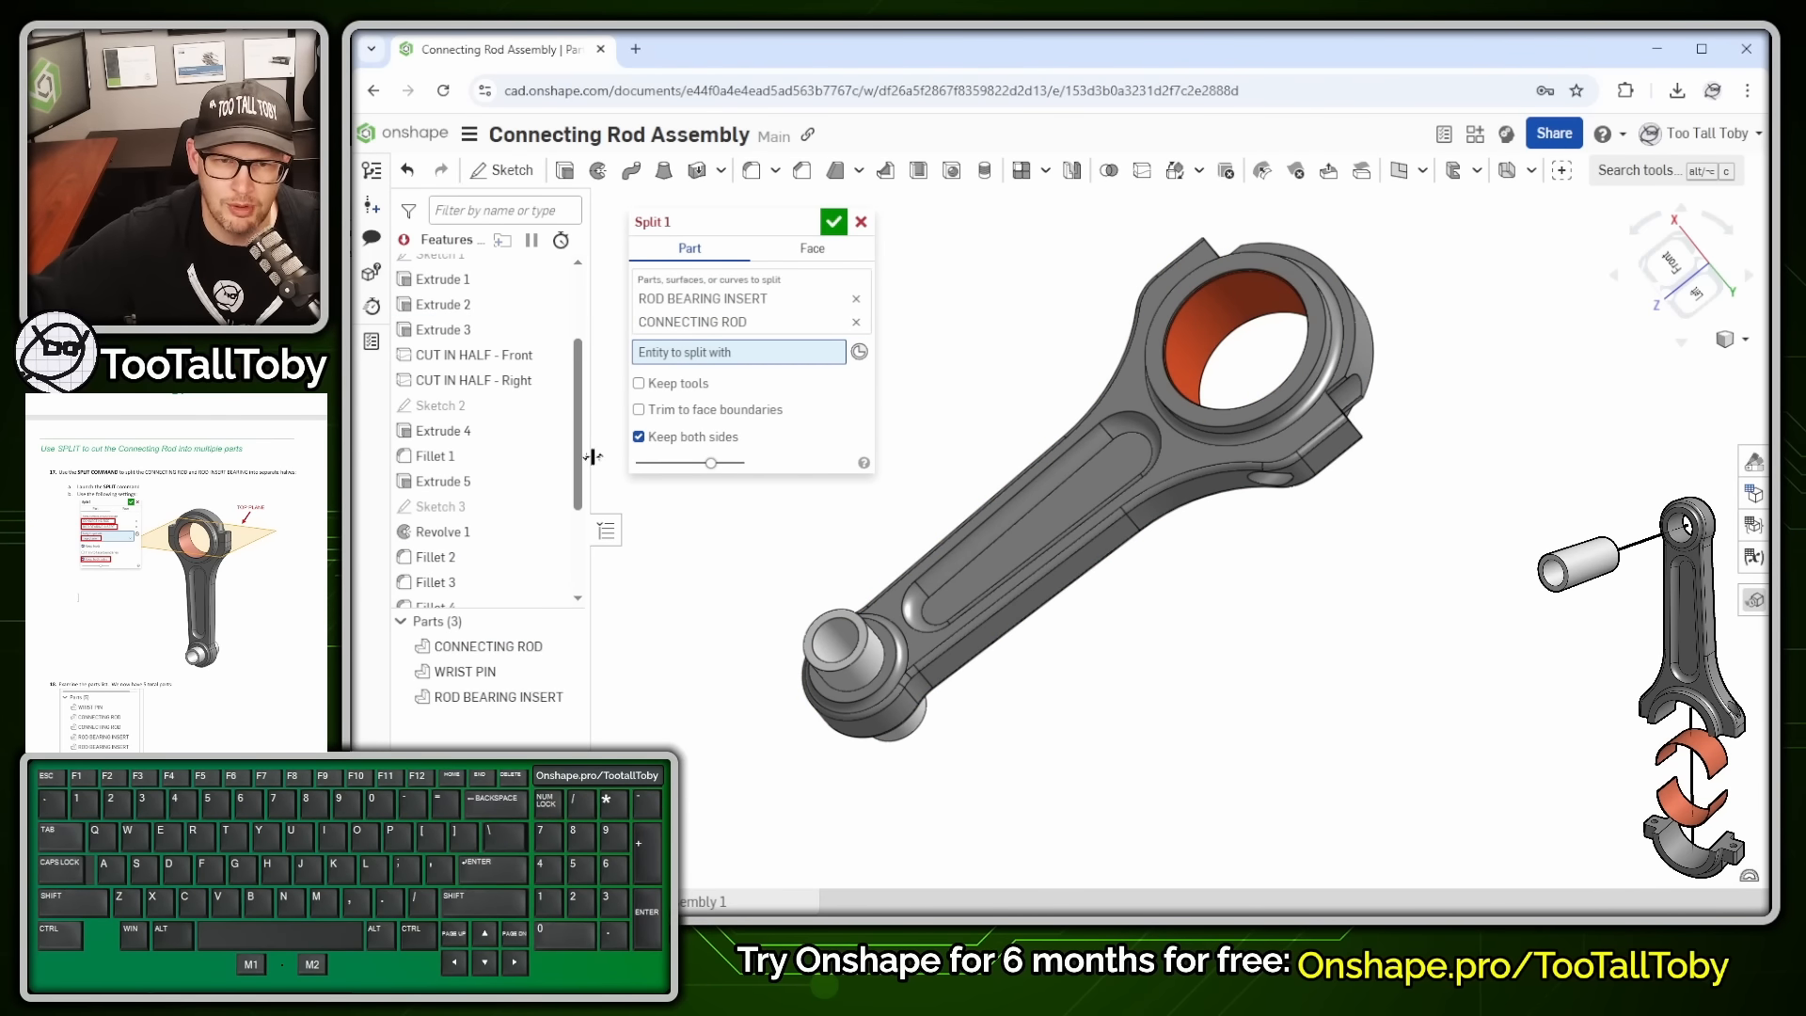
left_click_drag(579, 452, 600, 333)
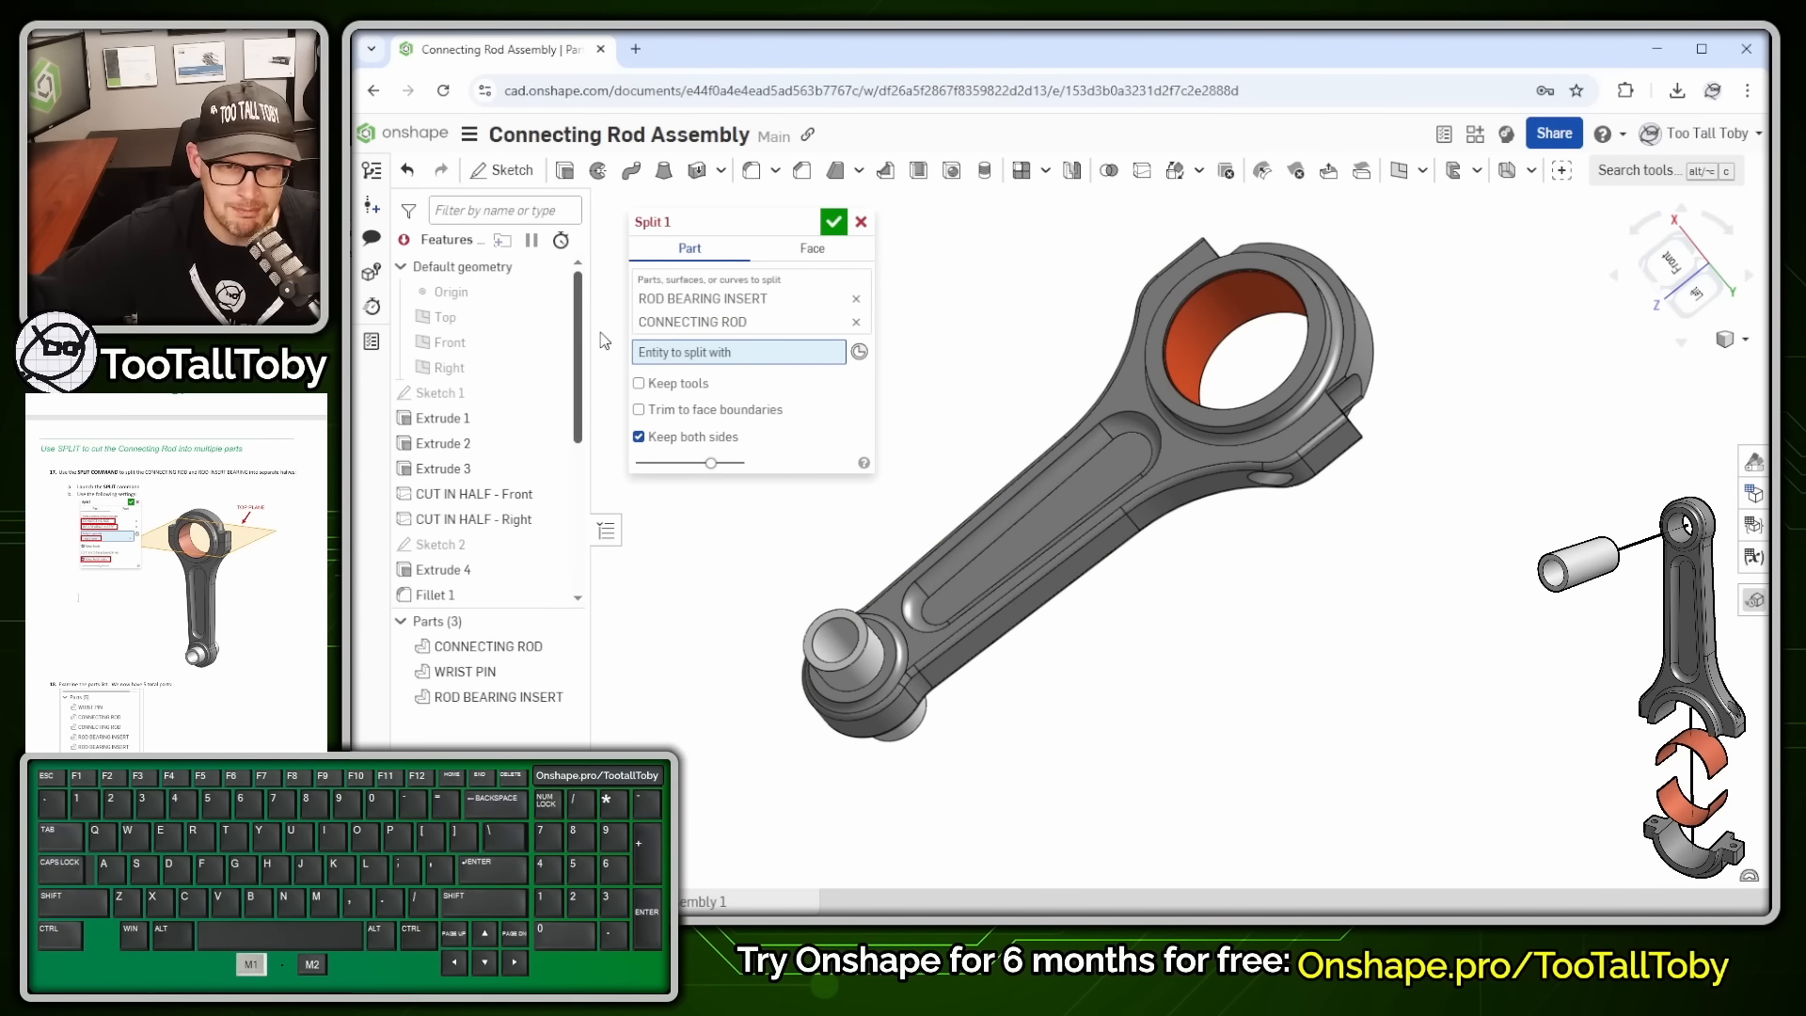
left_click(448, 319)
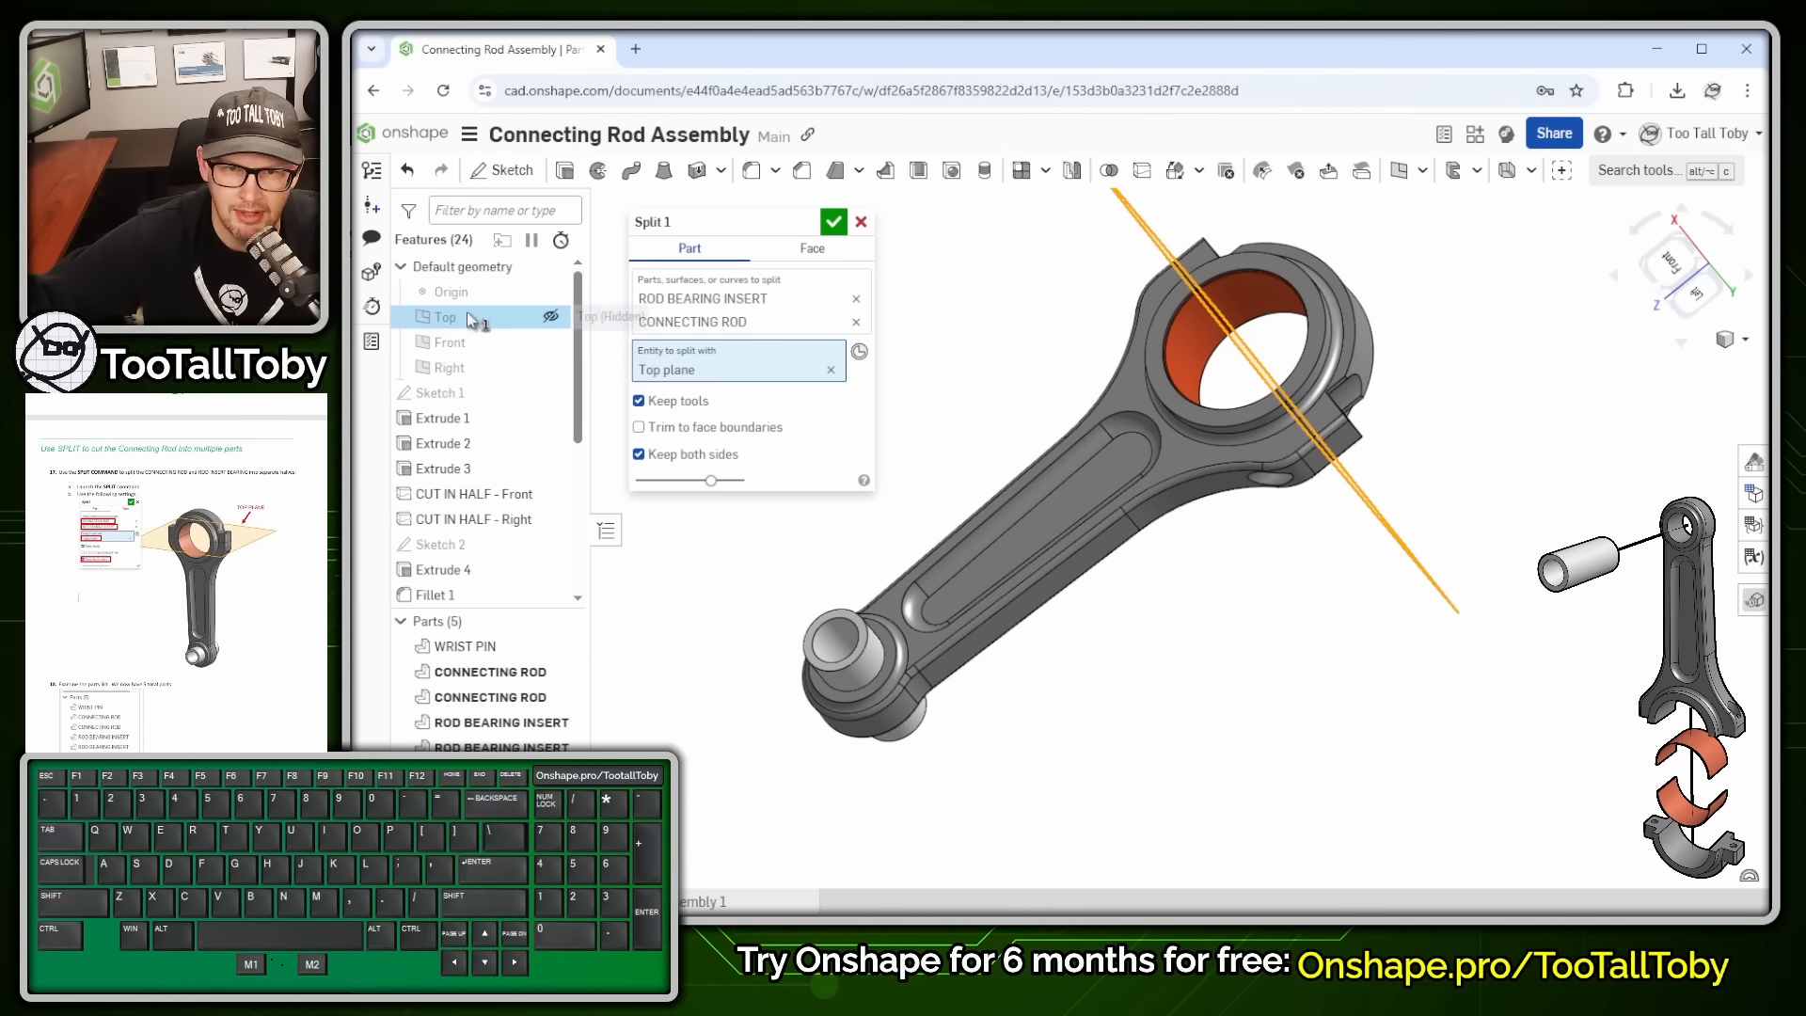
right_click_drag(1173, 443, 1124, 499)
scroll(1364, 348, "up", 4)
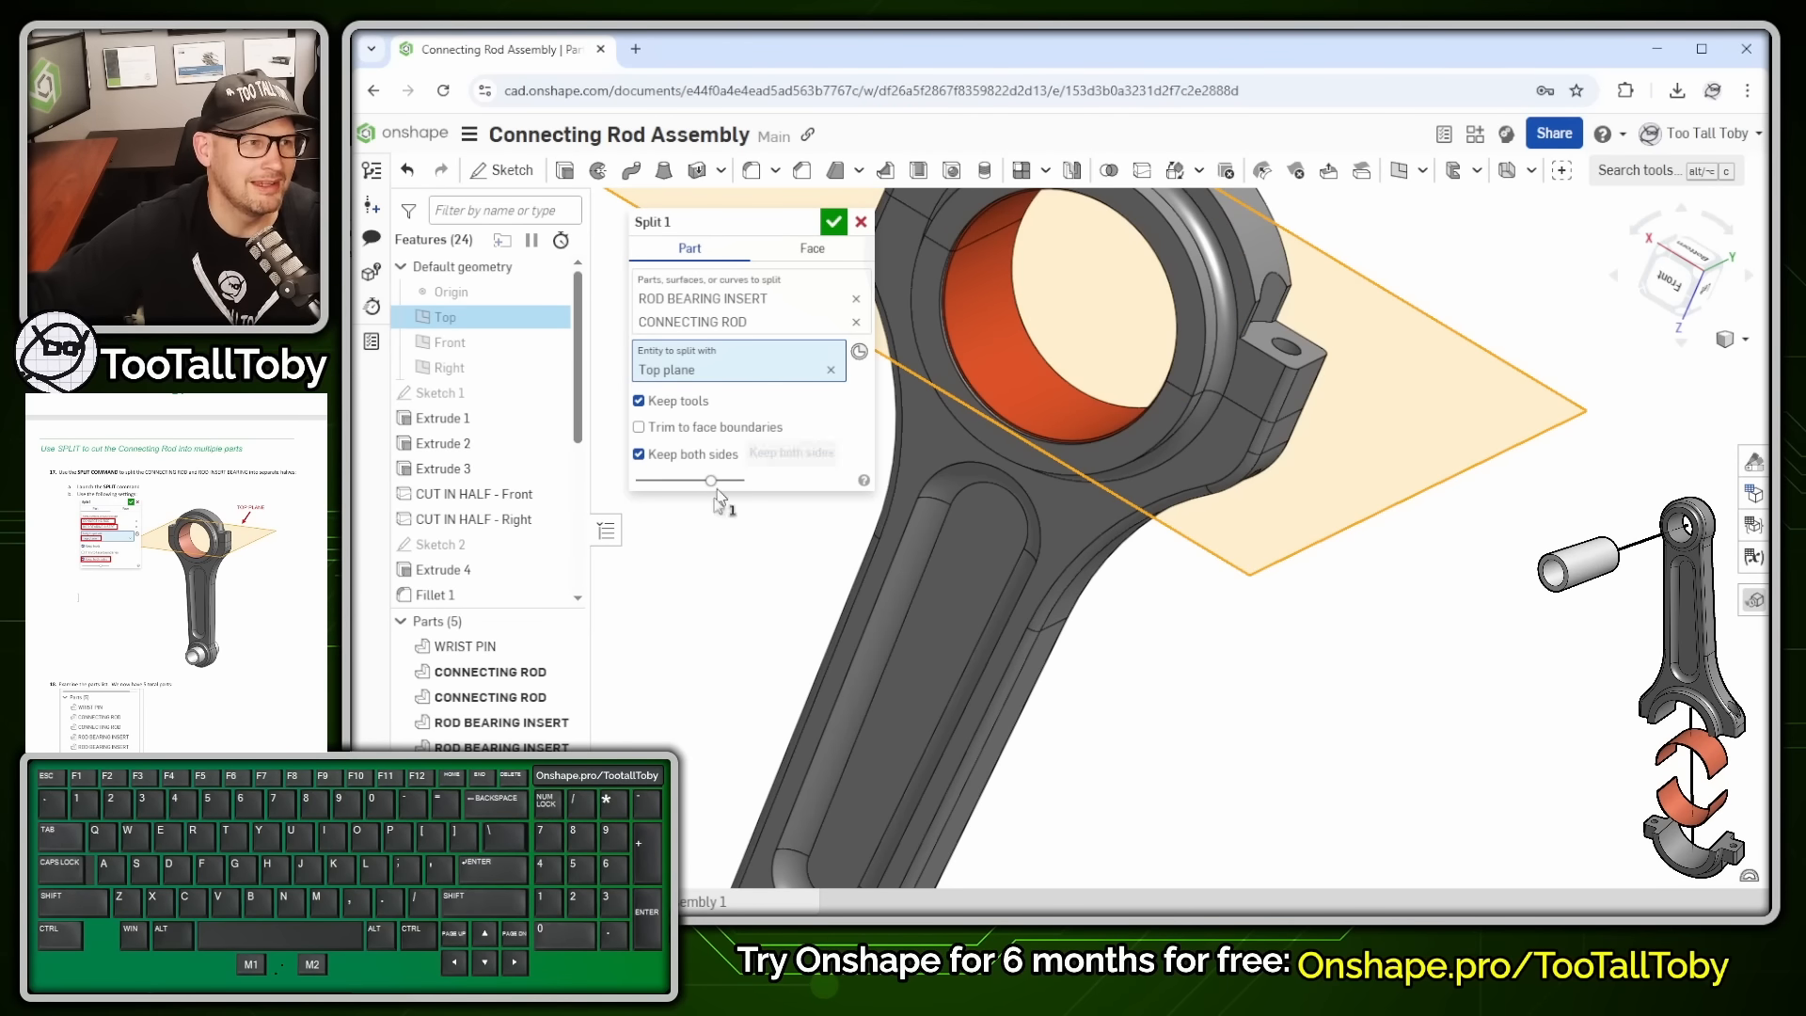
left_click_drag(510, 608, 513, 473)
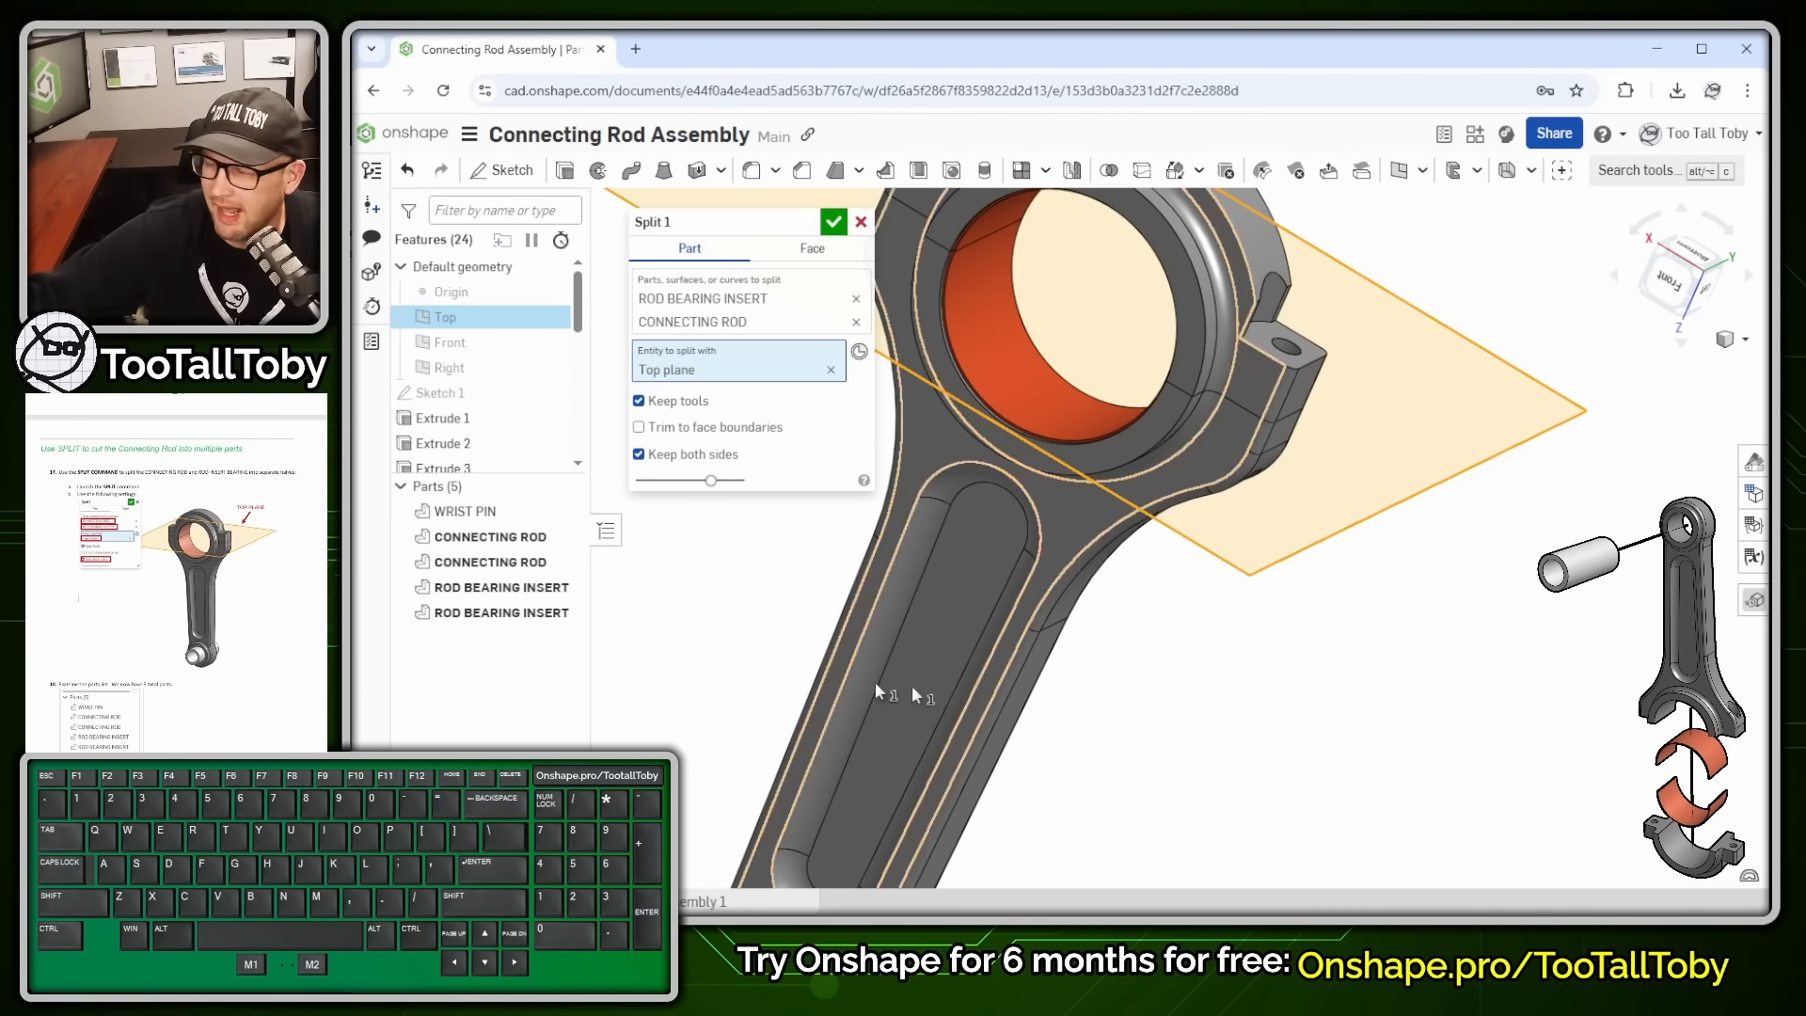
right_click_drag(1258, 440, 941, 350)
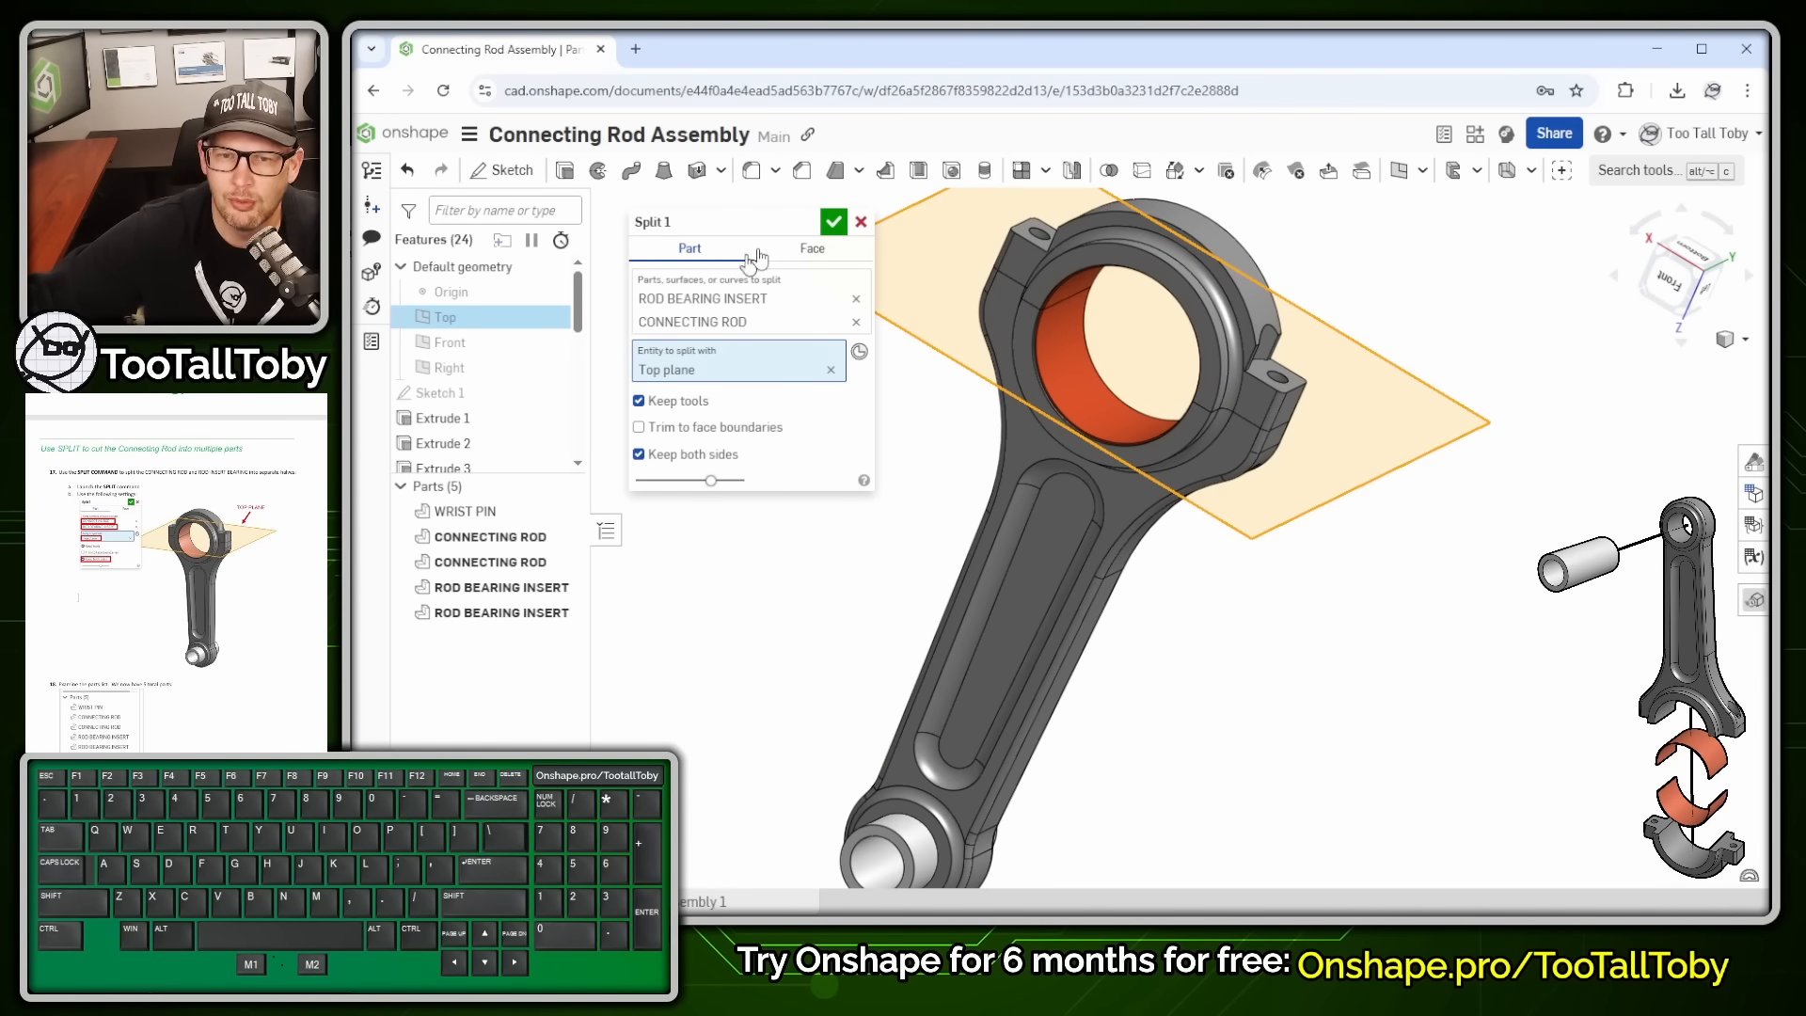
left_click(833, 222)
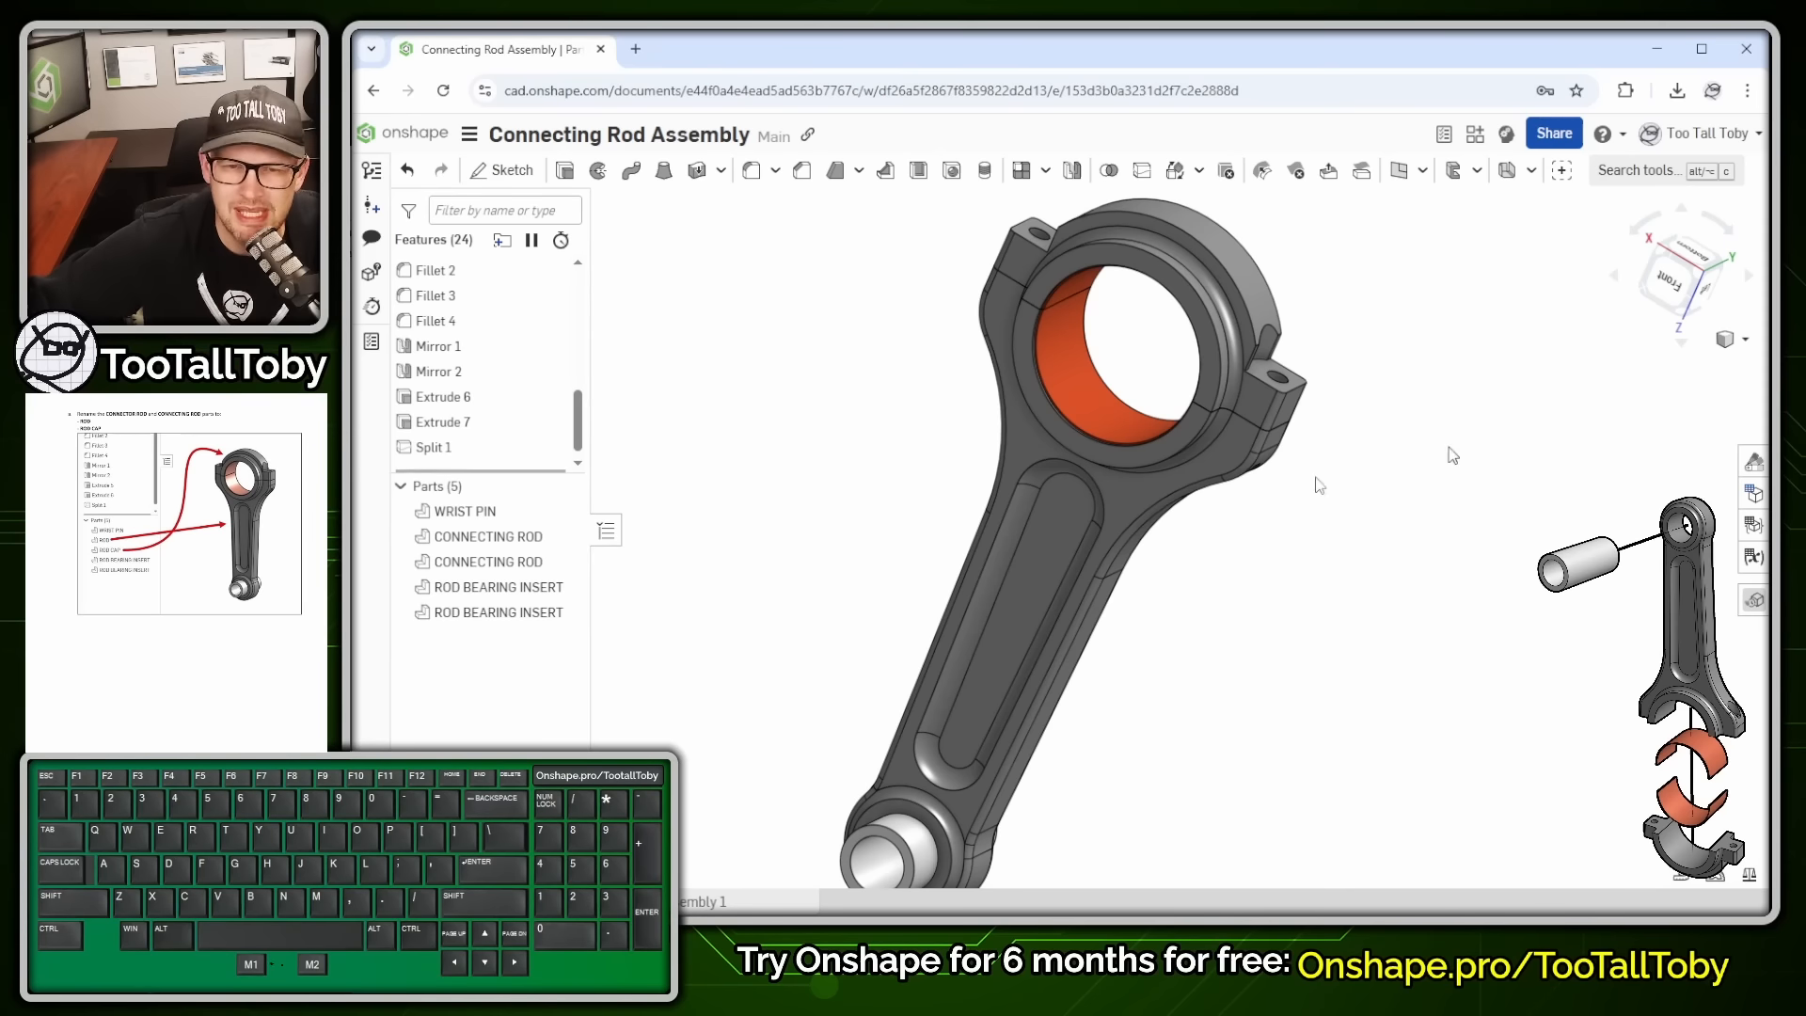
- Rename the first connecting rod half to ROD
left_click(508, 541)
left_click(734, 487)
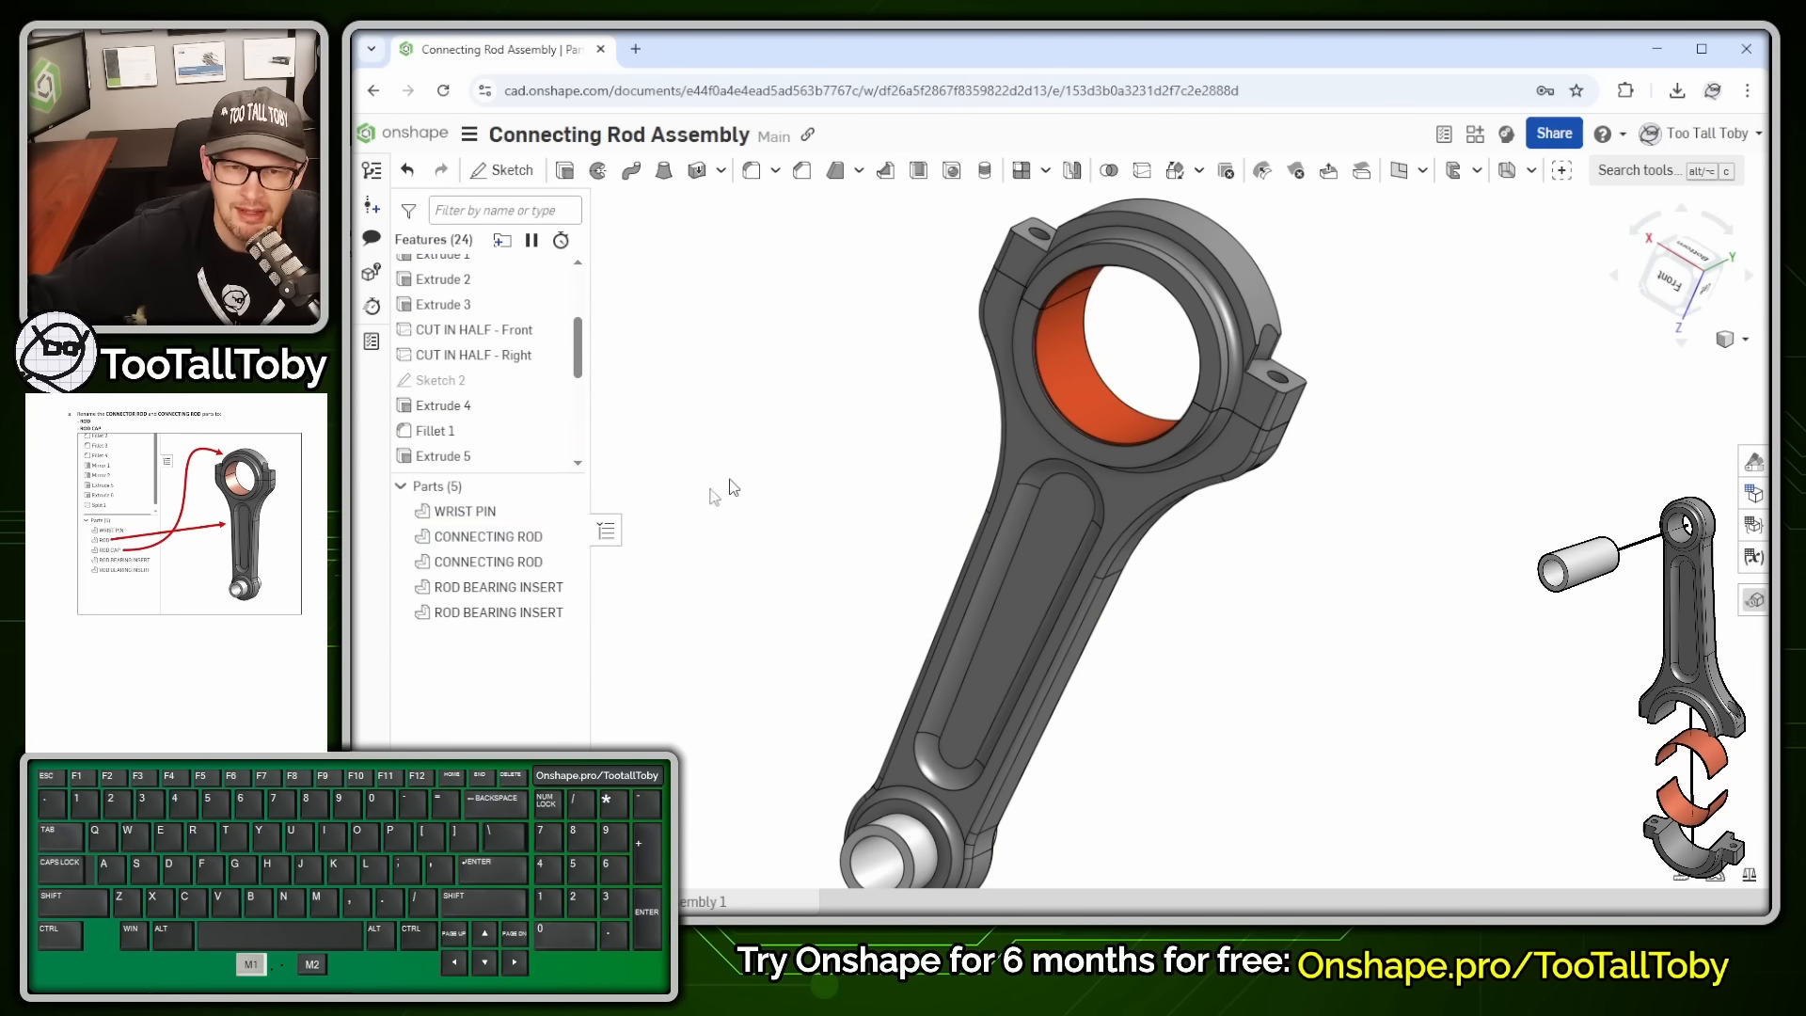
left_click(503, 538)
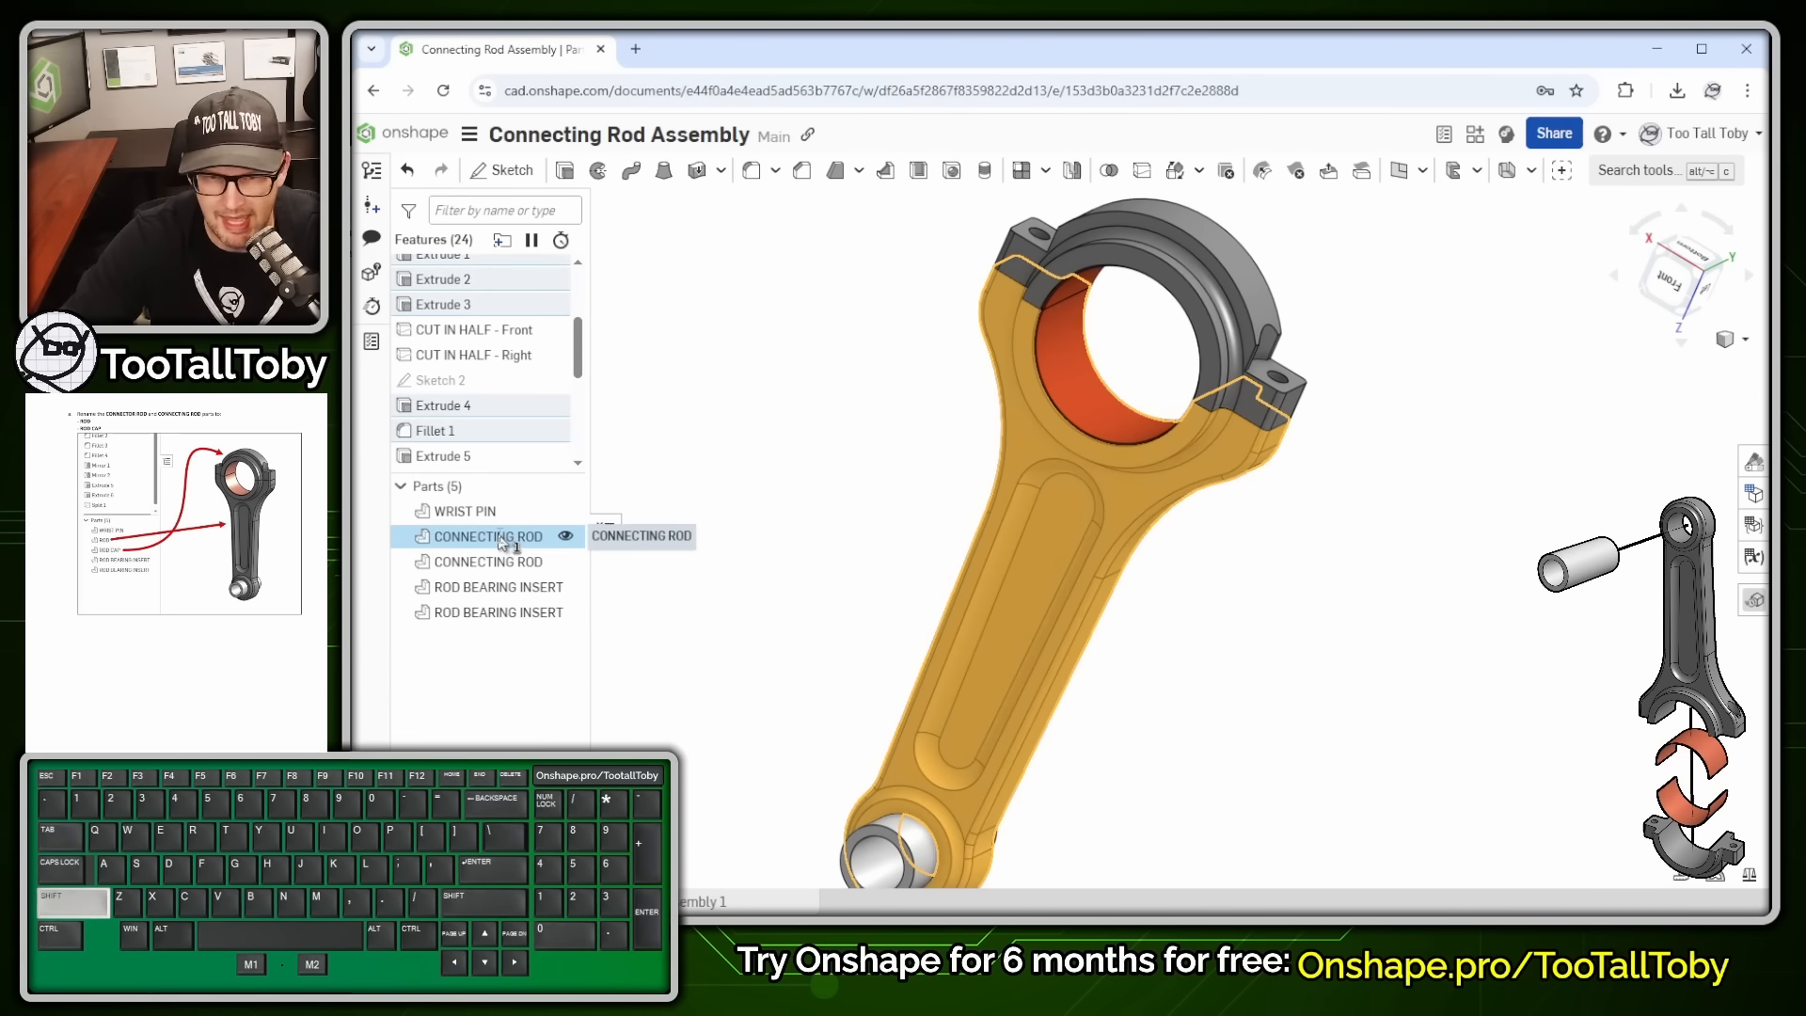
double_click(504, 538)
type("ROD")
key("Return")
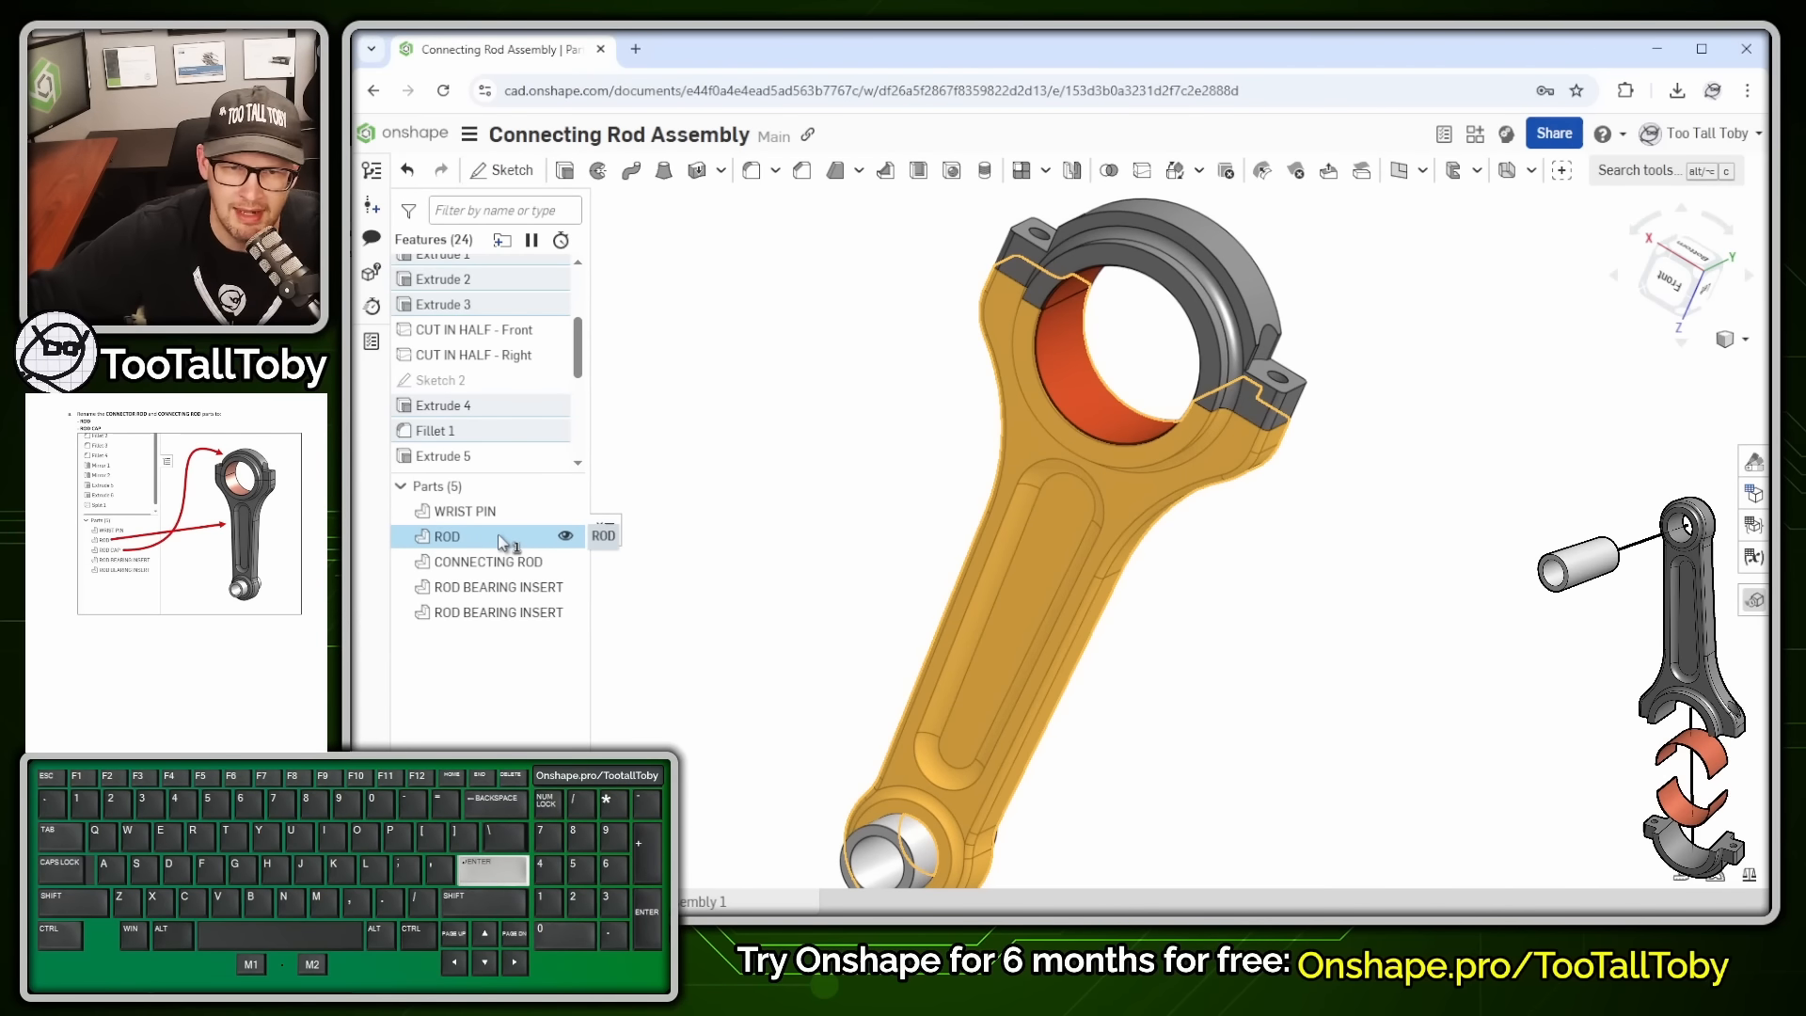
- Rename the second connecting rod half to ROD CAP
double_click(503, 562)
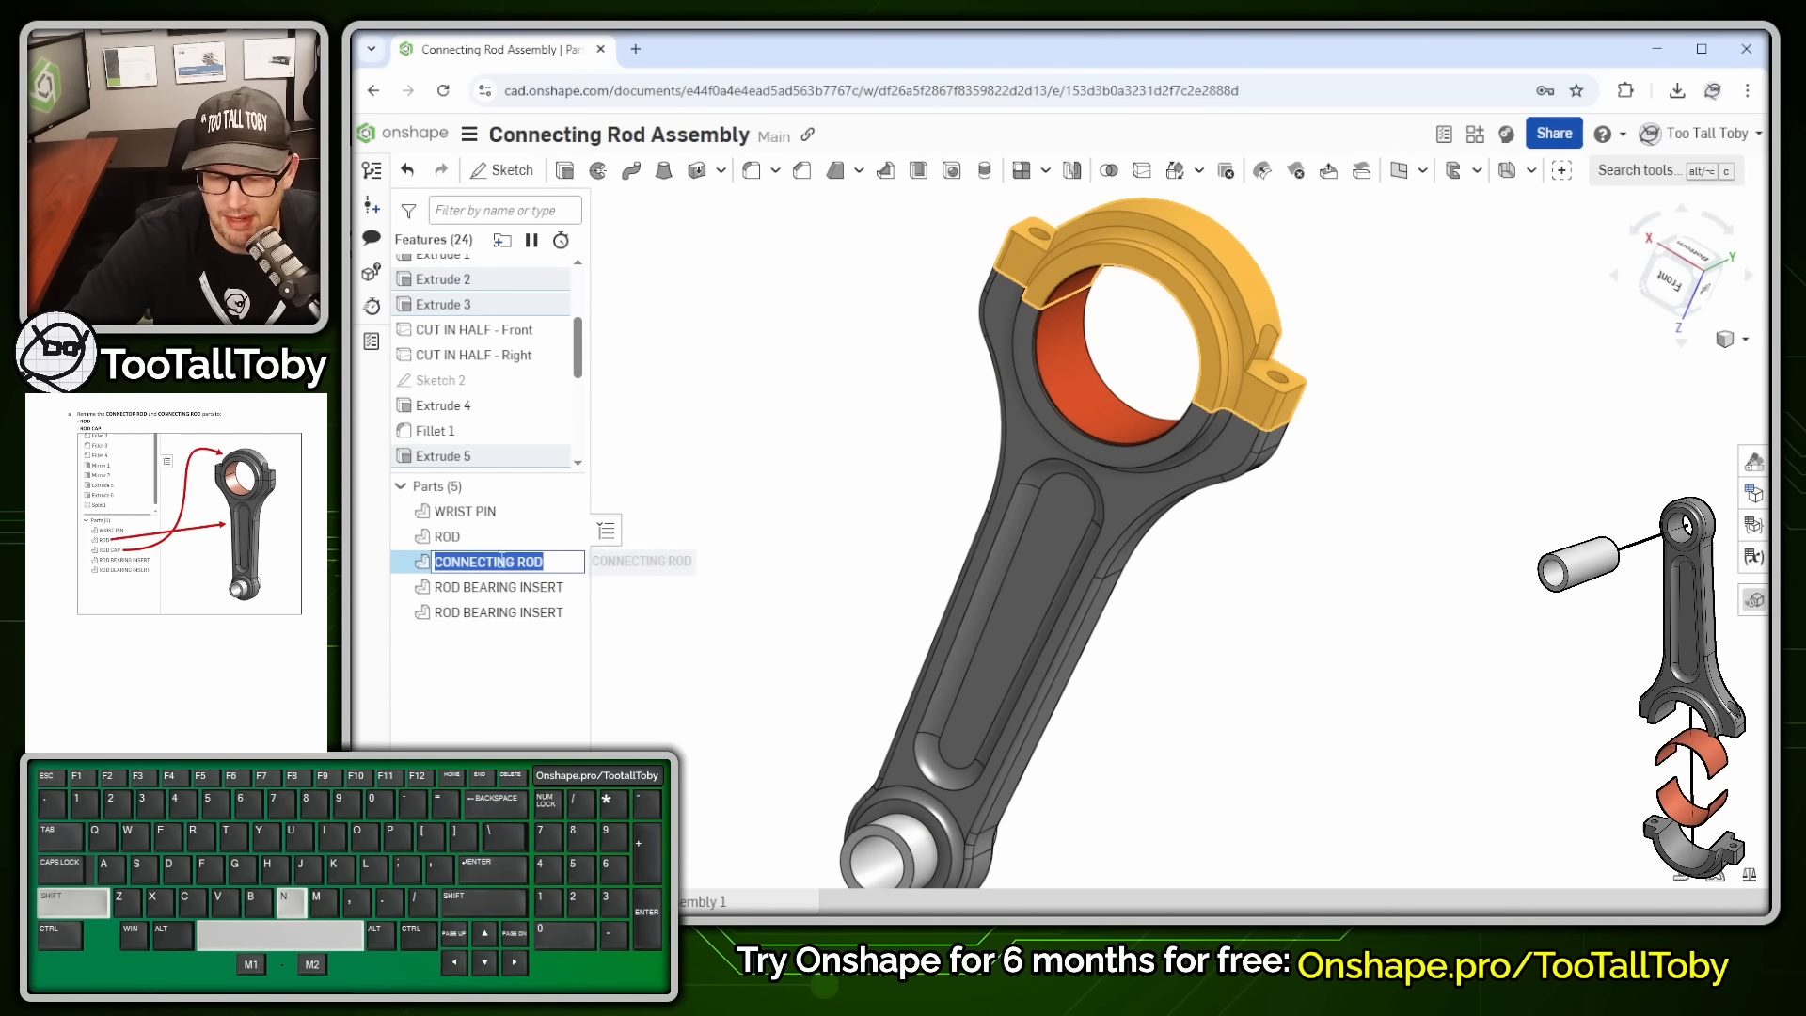
type("ROD CAP")
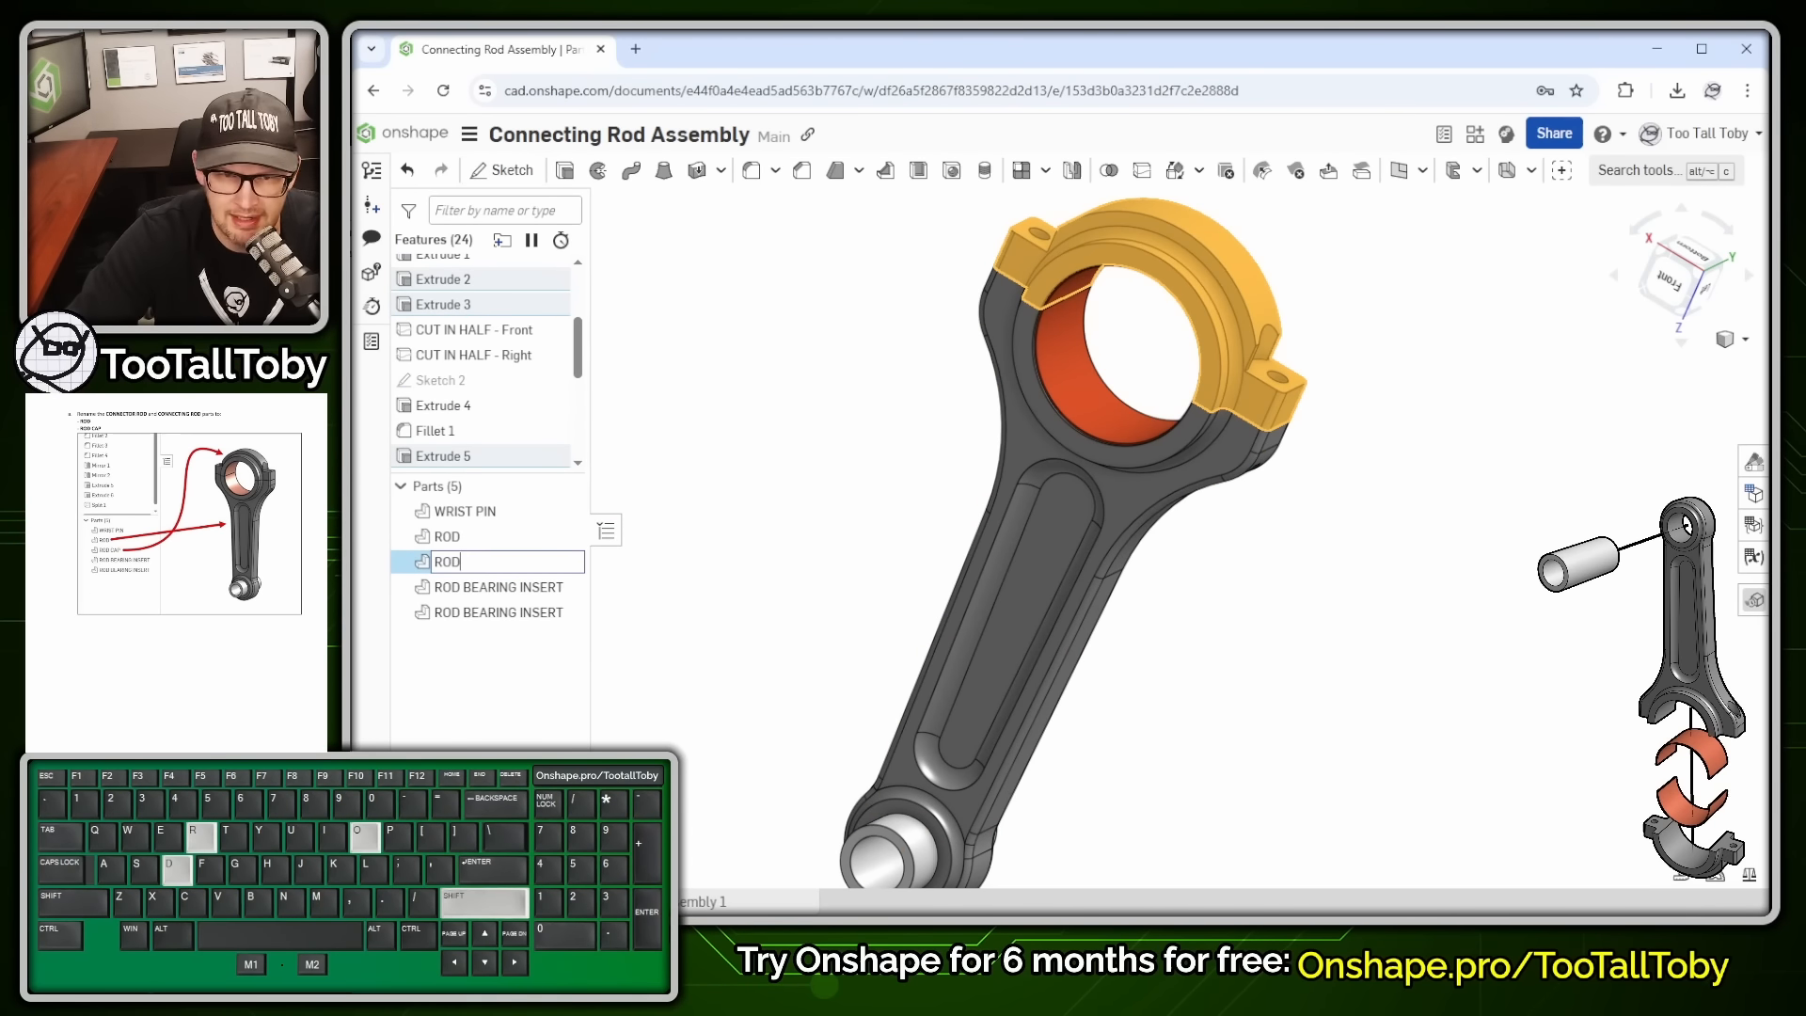
key("Return")
left_click(1249, 569)
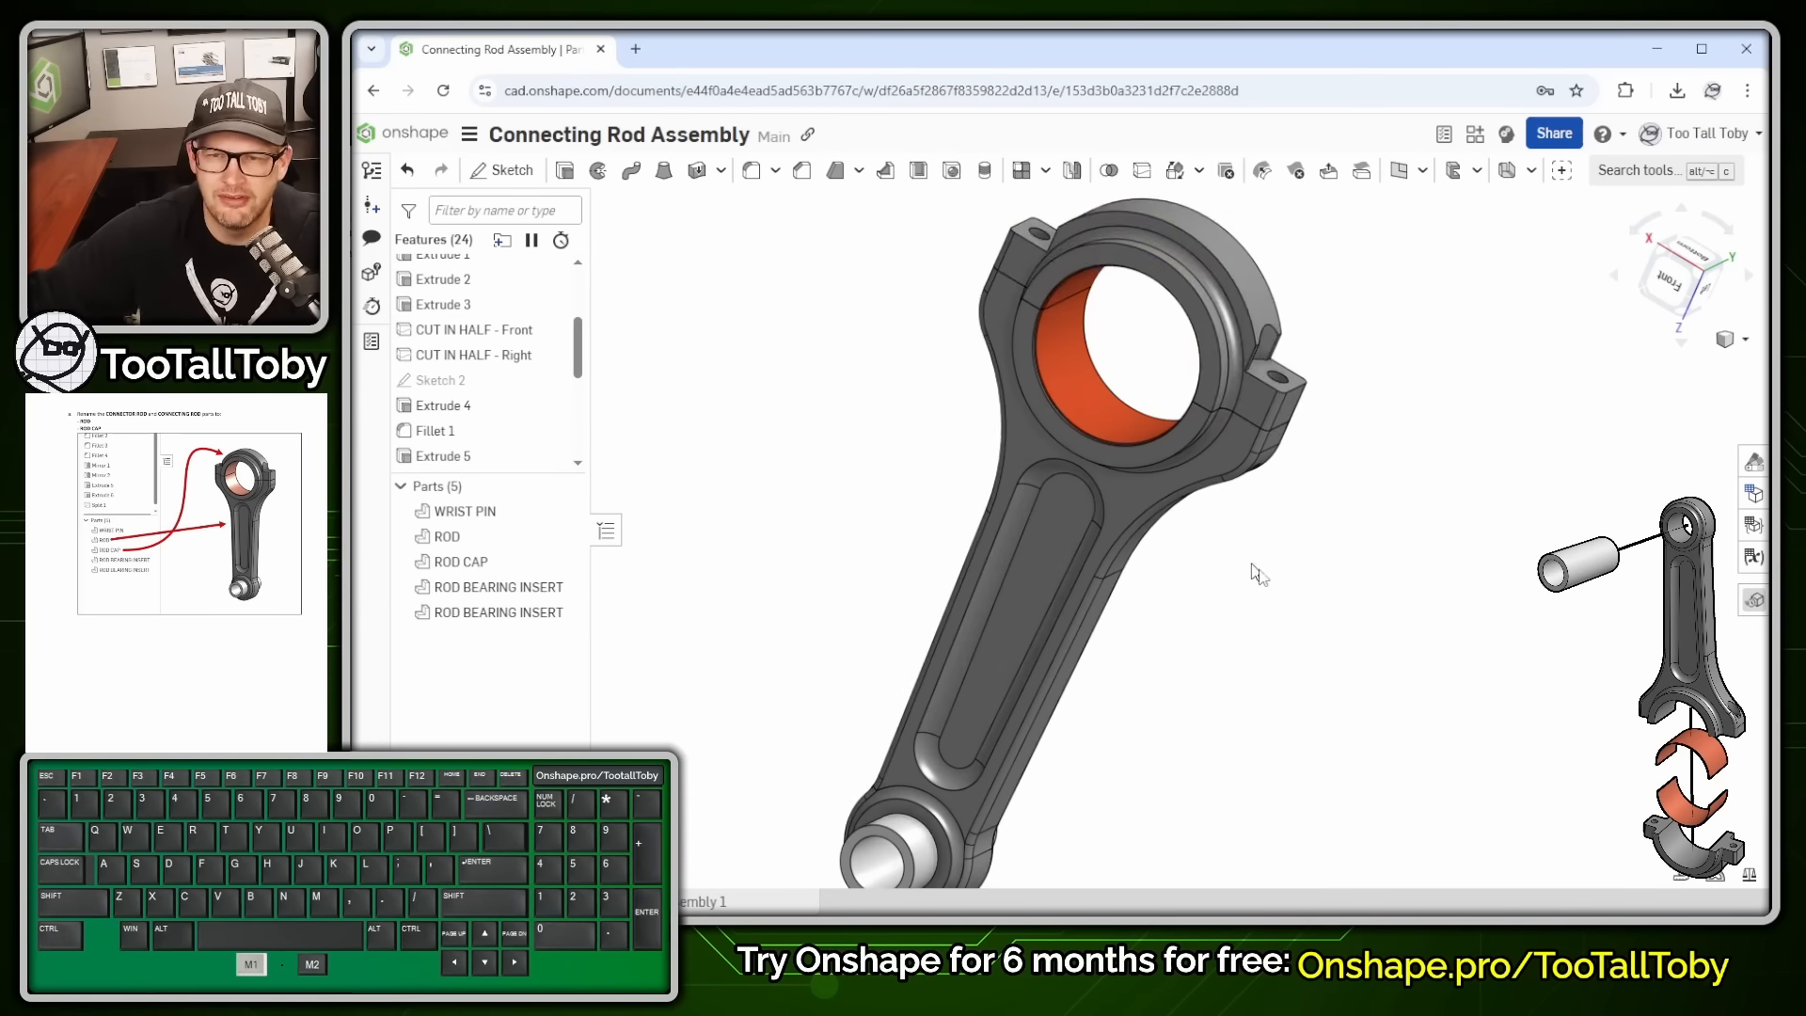
scroll(1249, 569, "down", 2)
middle_click_drag(1171, 703, 1069, 621, "ctrl")
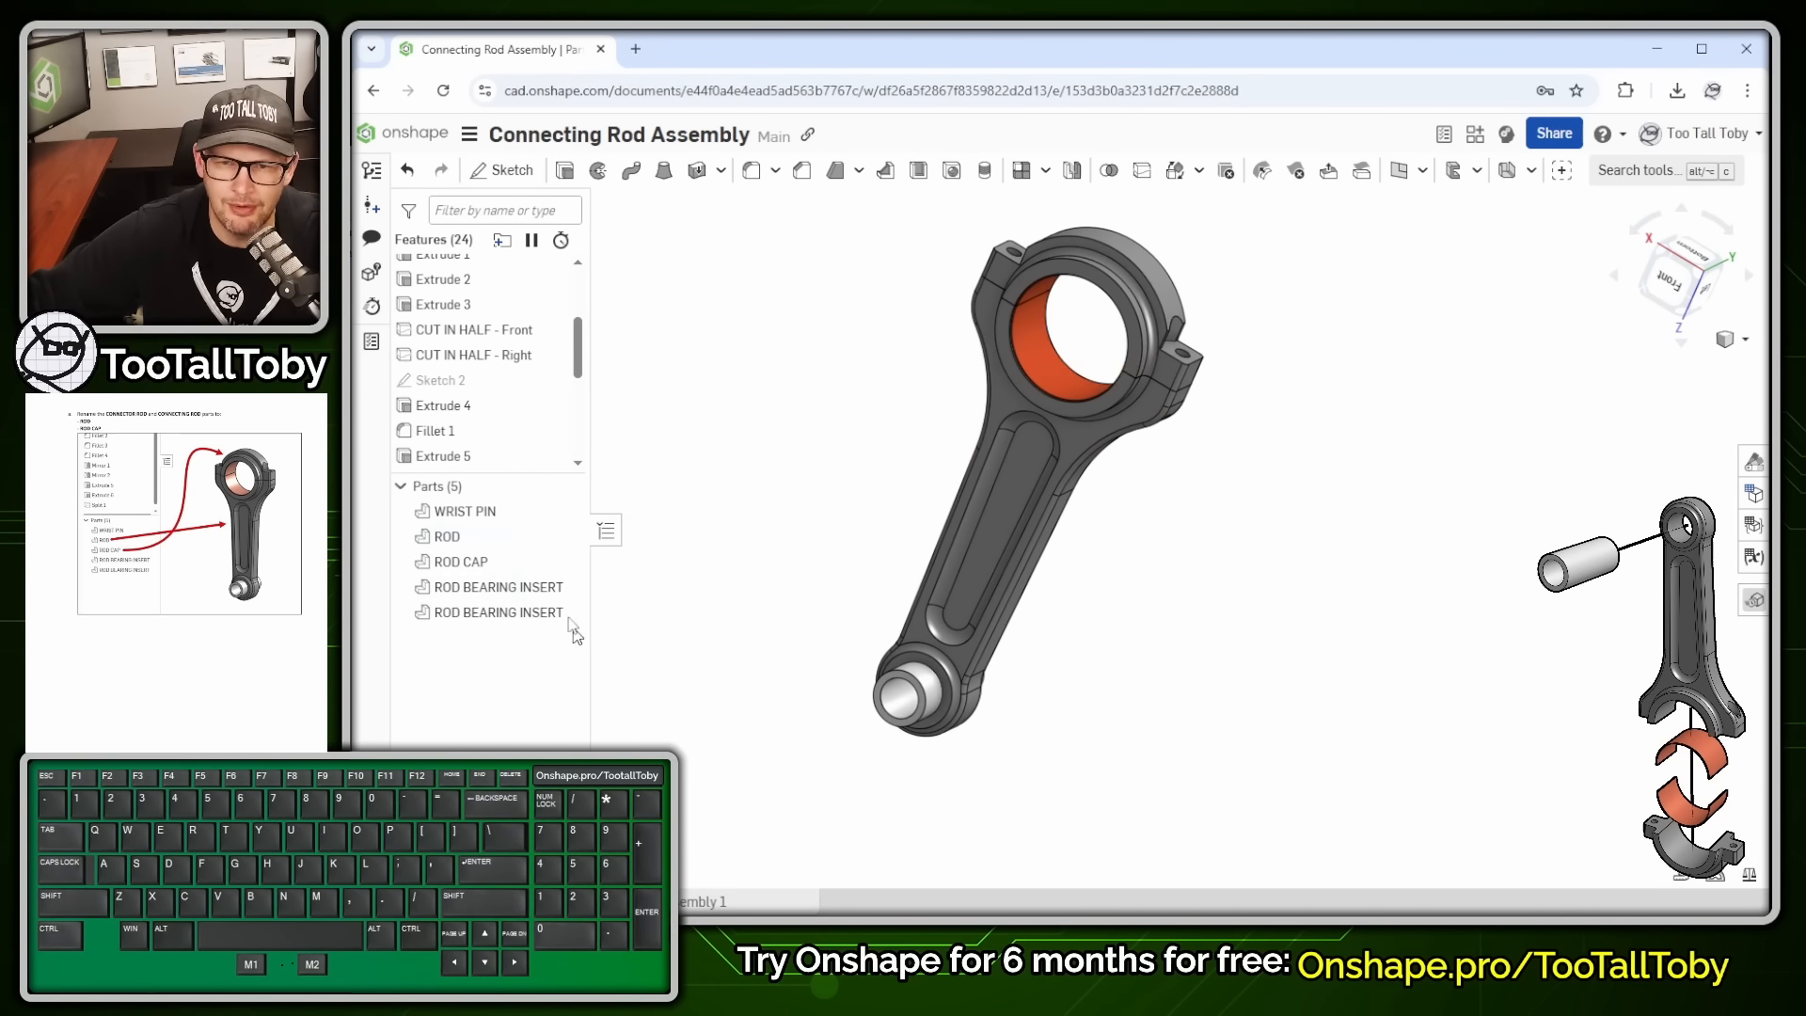
left_click_drag(523, 473, 512, 564)
middle_click_drag(1351, 734, 1321, 730)
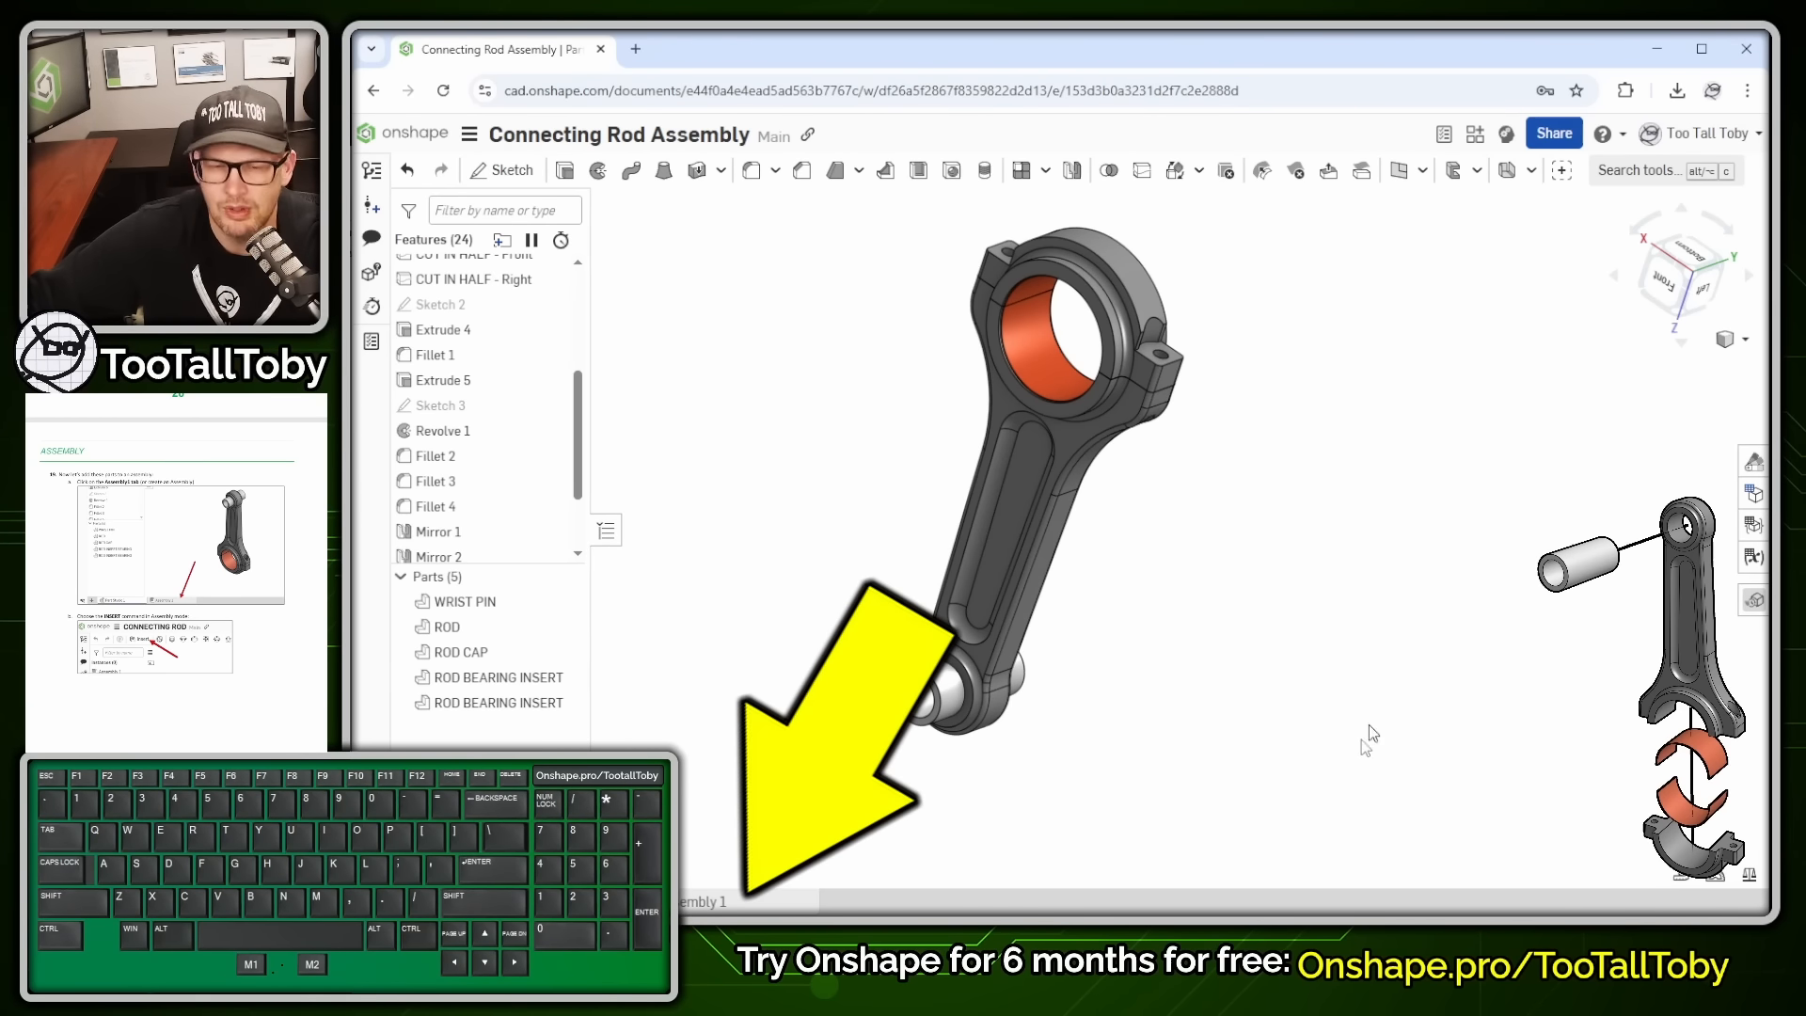
- Insert all five Part Studio 1 parts into Assembly 1
left_click(715, 903)
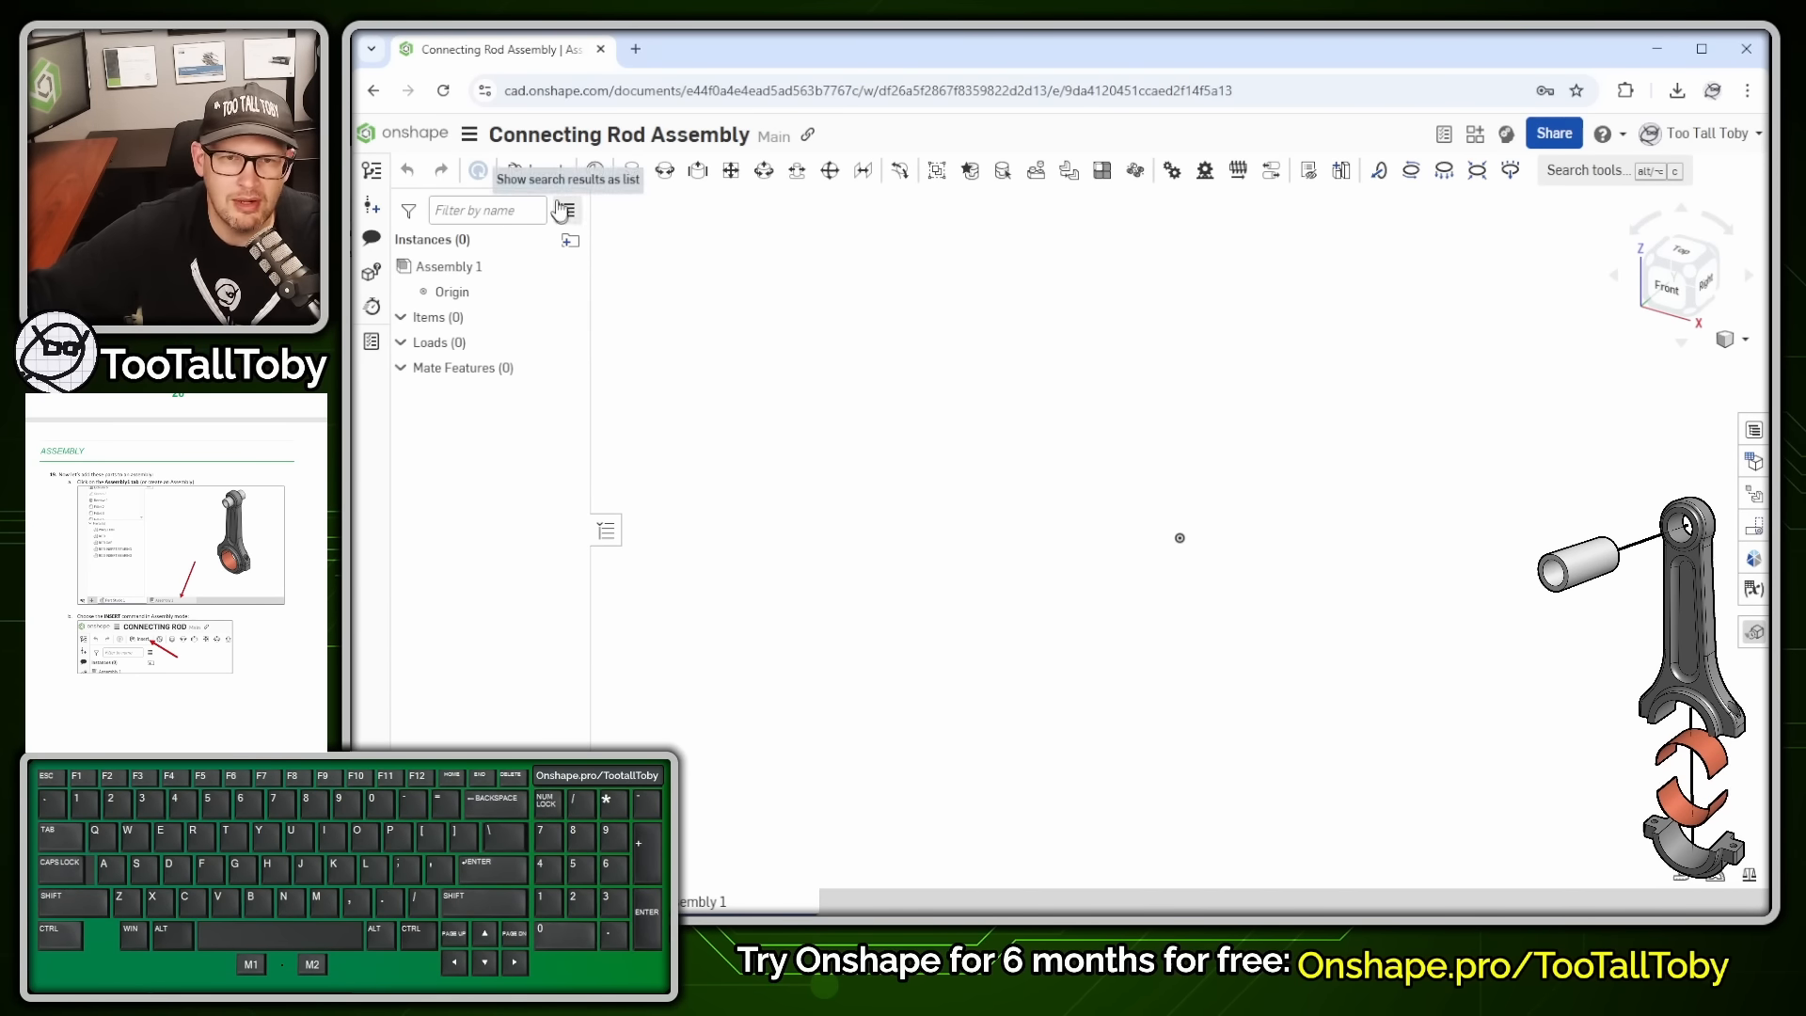
left_click(546, 170)
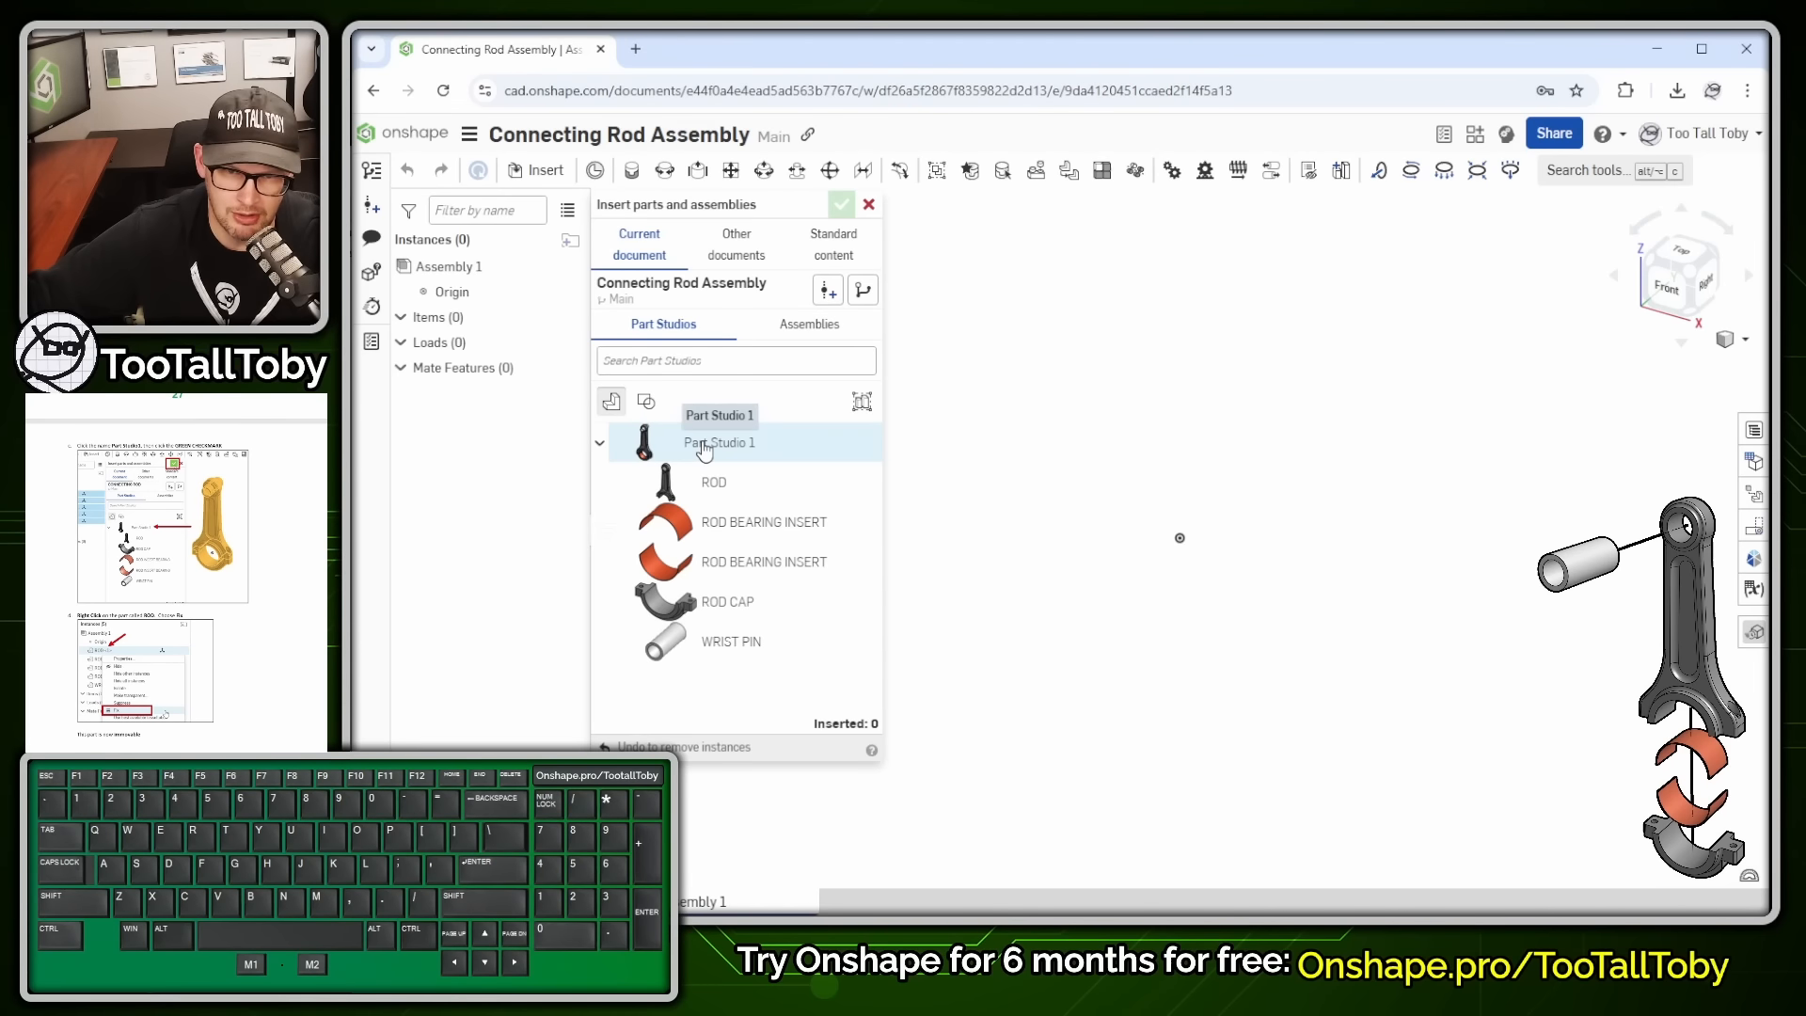
left_click(705, 453)
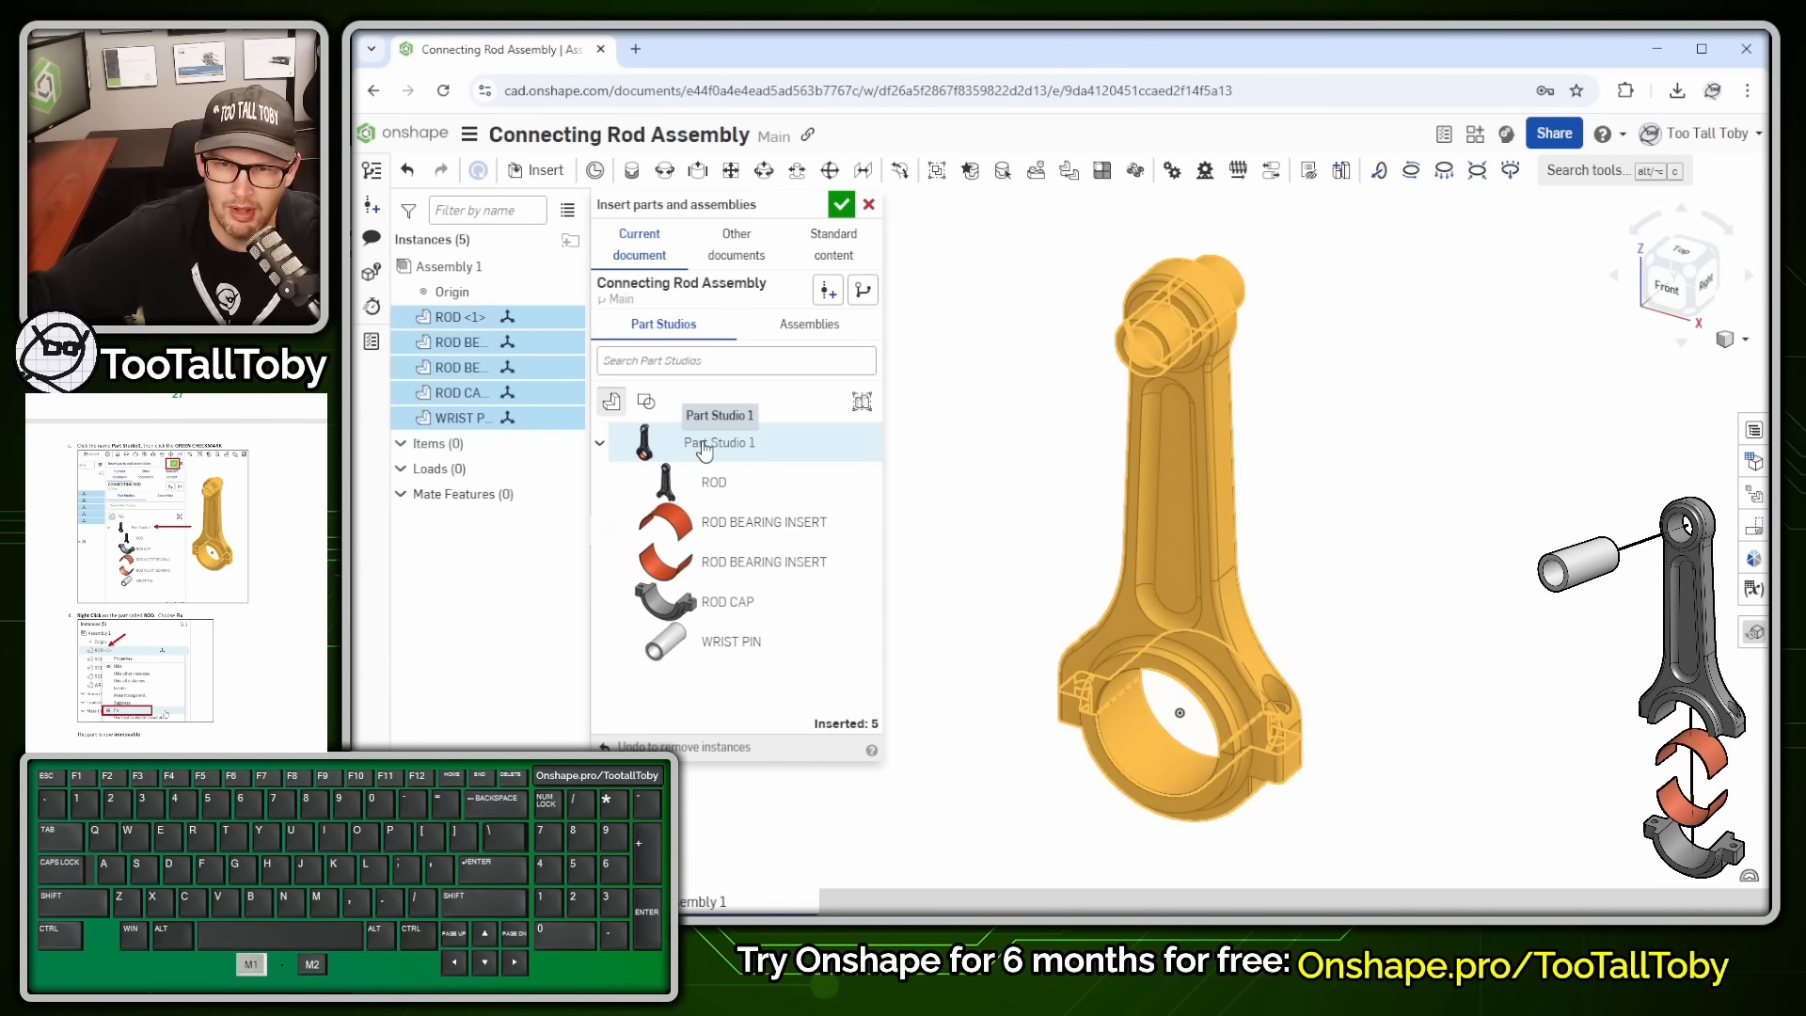
left_click(841, 207)
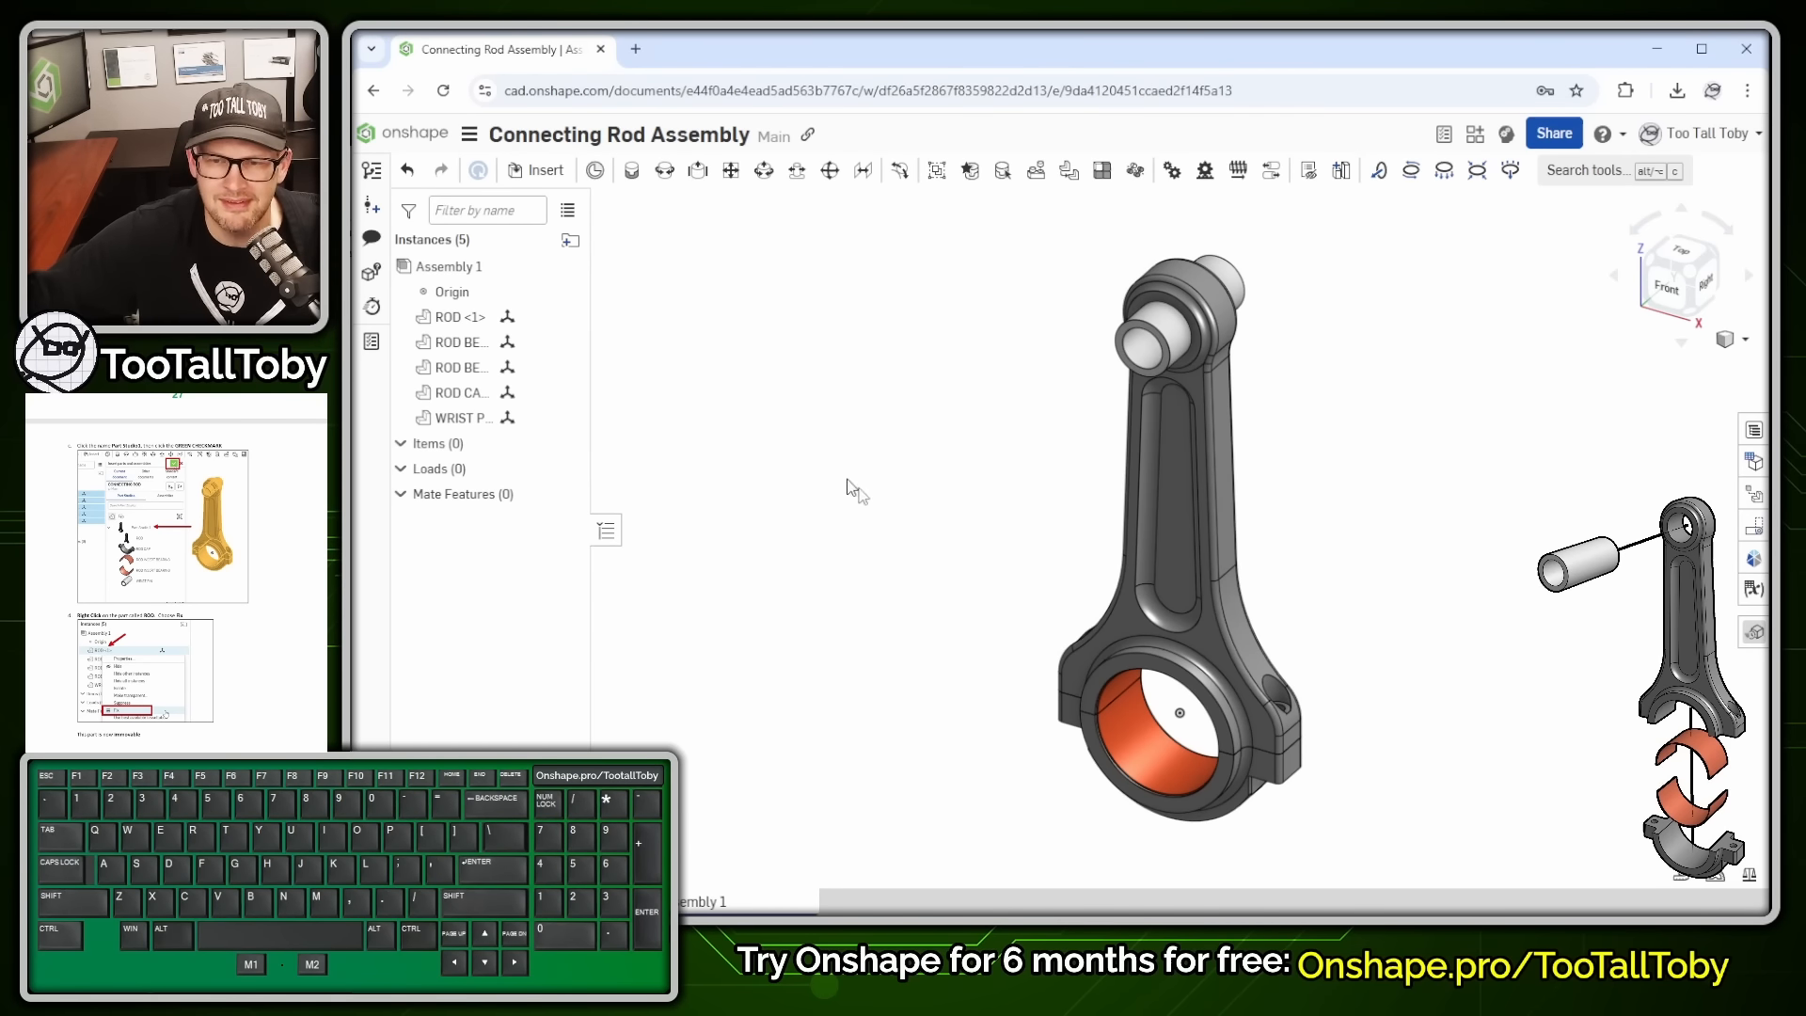
- Drag the rod, wrist pin and a bearing half apart, then undo all three moves
left_click_drag(1174, 523, 917, 418)
left_click_drag(1240, 323, 1505, 377)
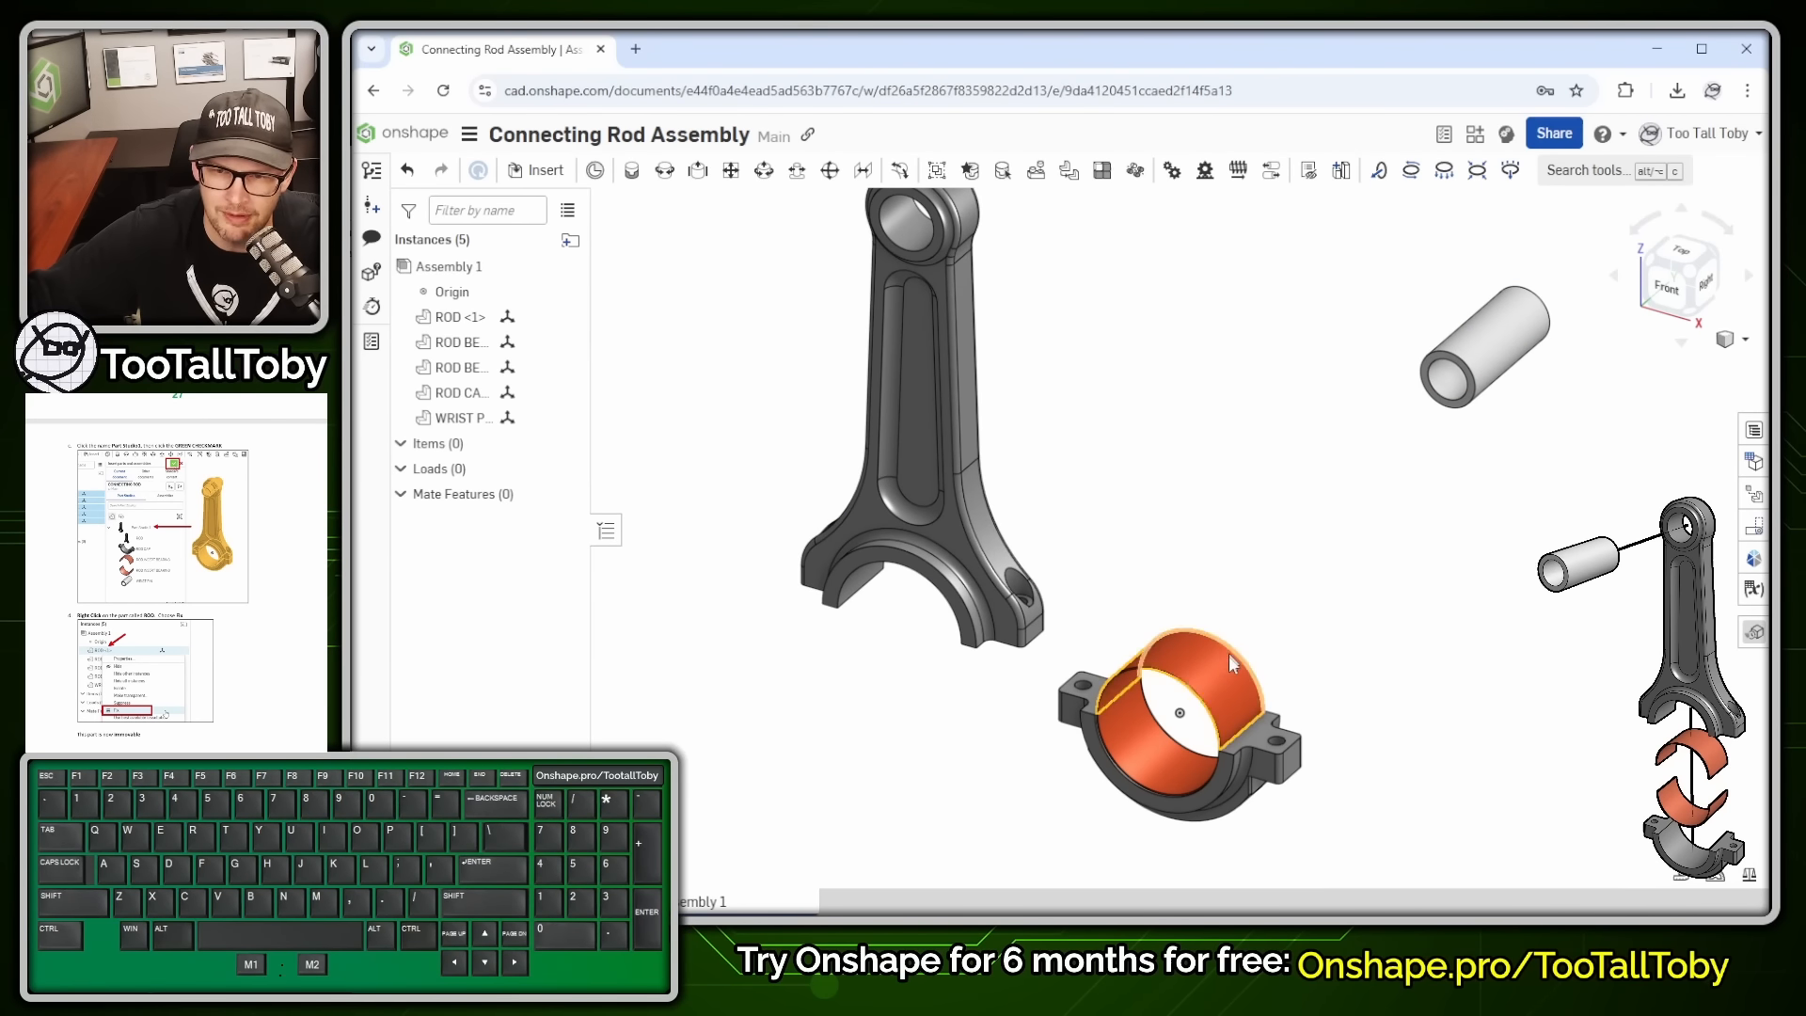
left_click_drag(1230, 663, 1383, 446)
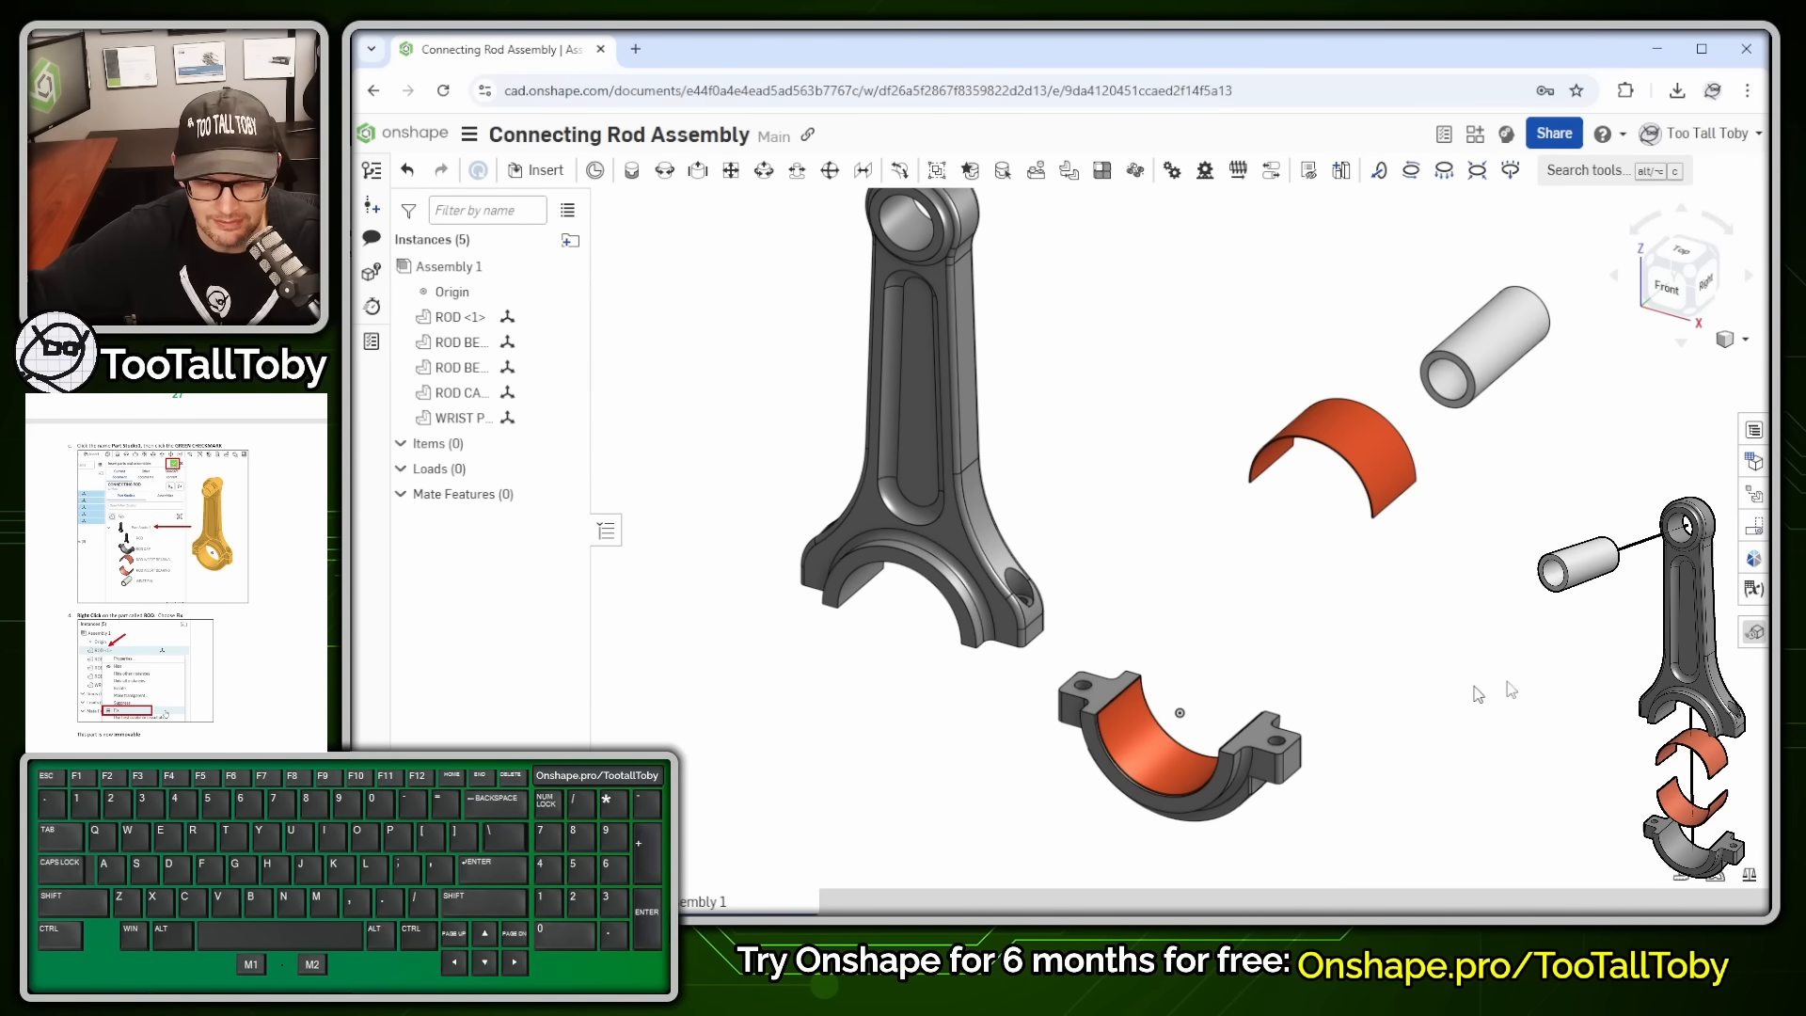
key("ctrl+z")
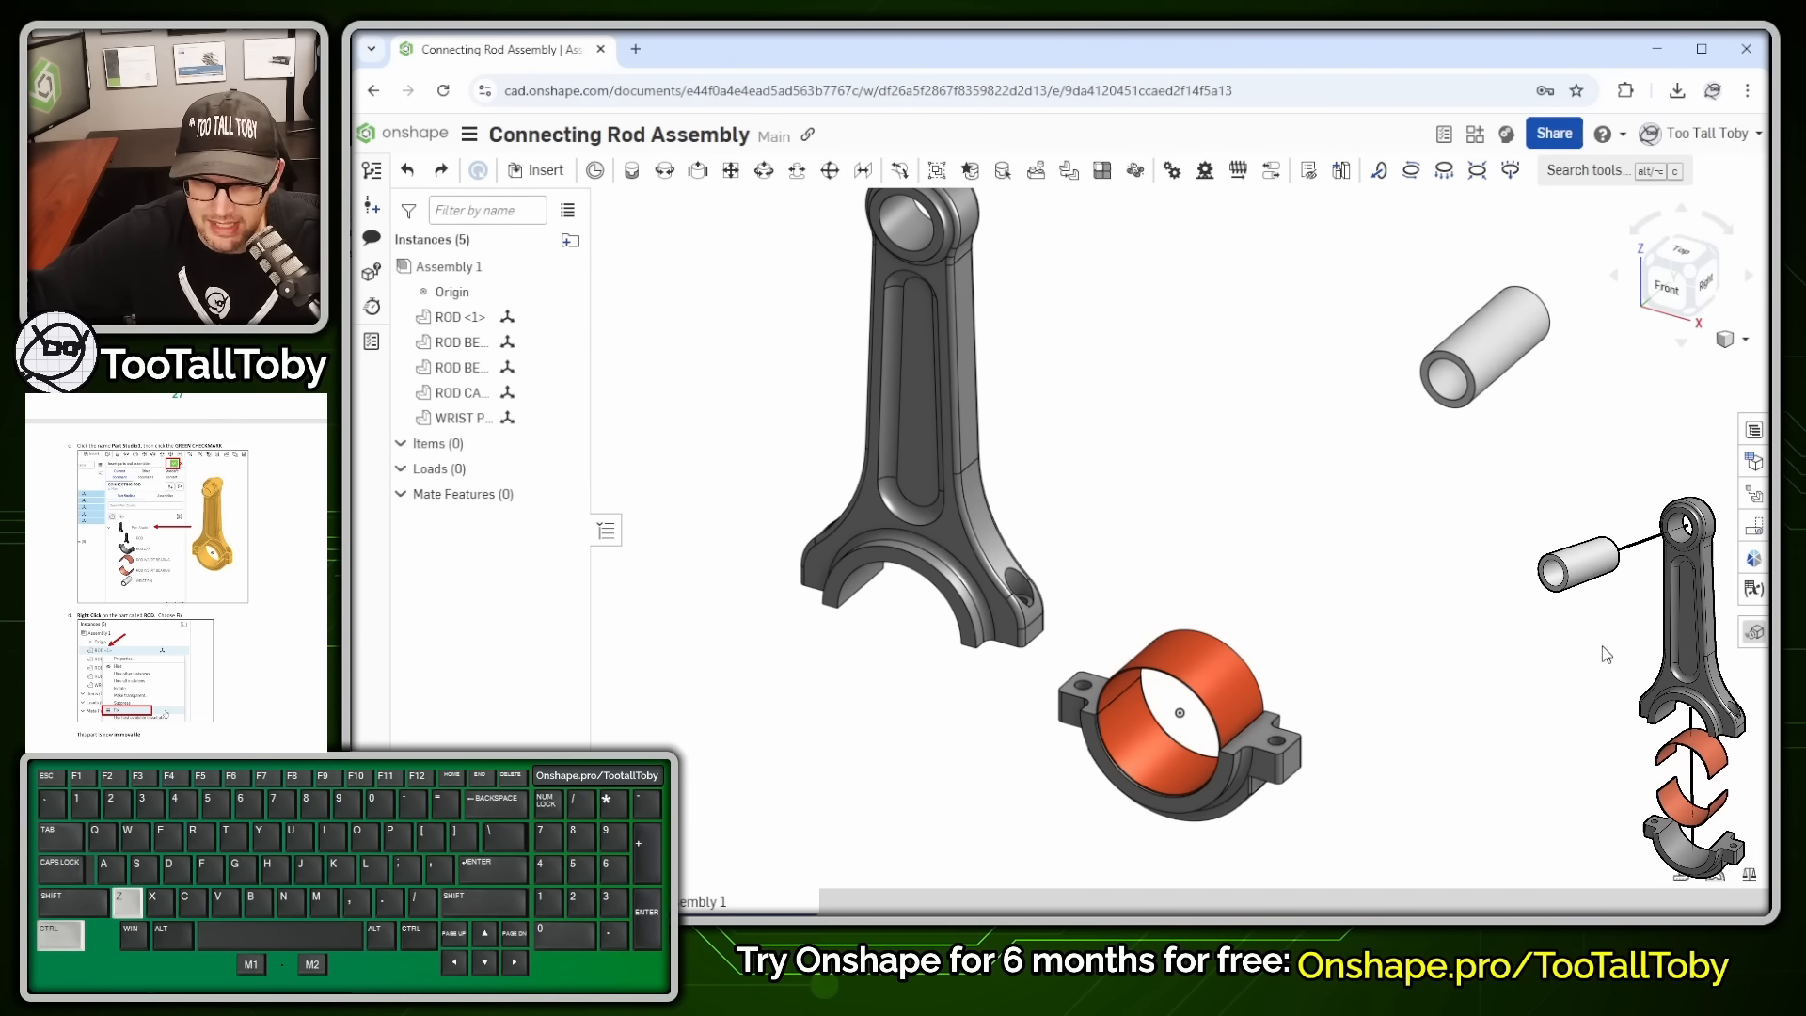
key("ctrl+z")
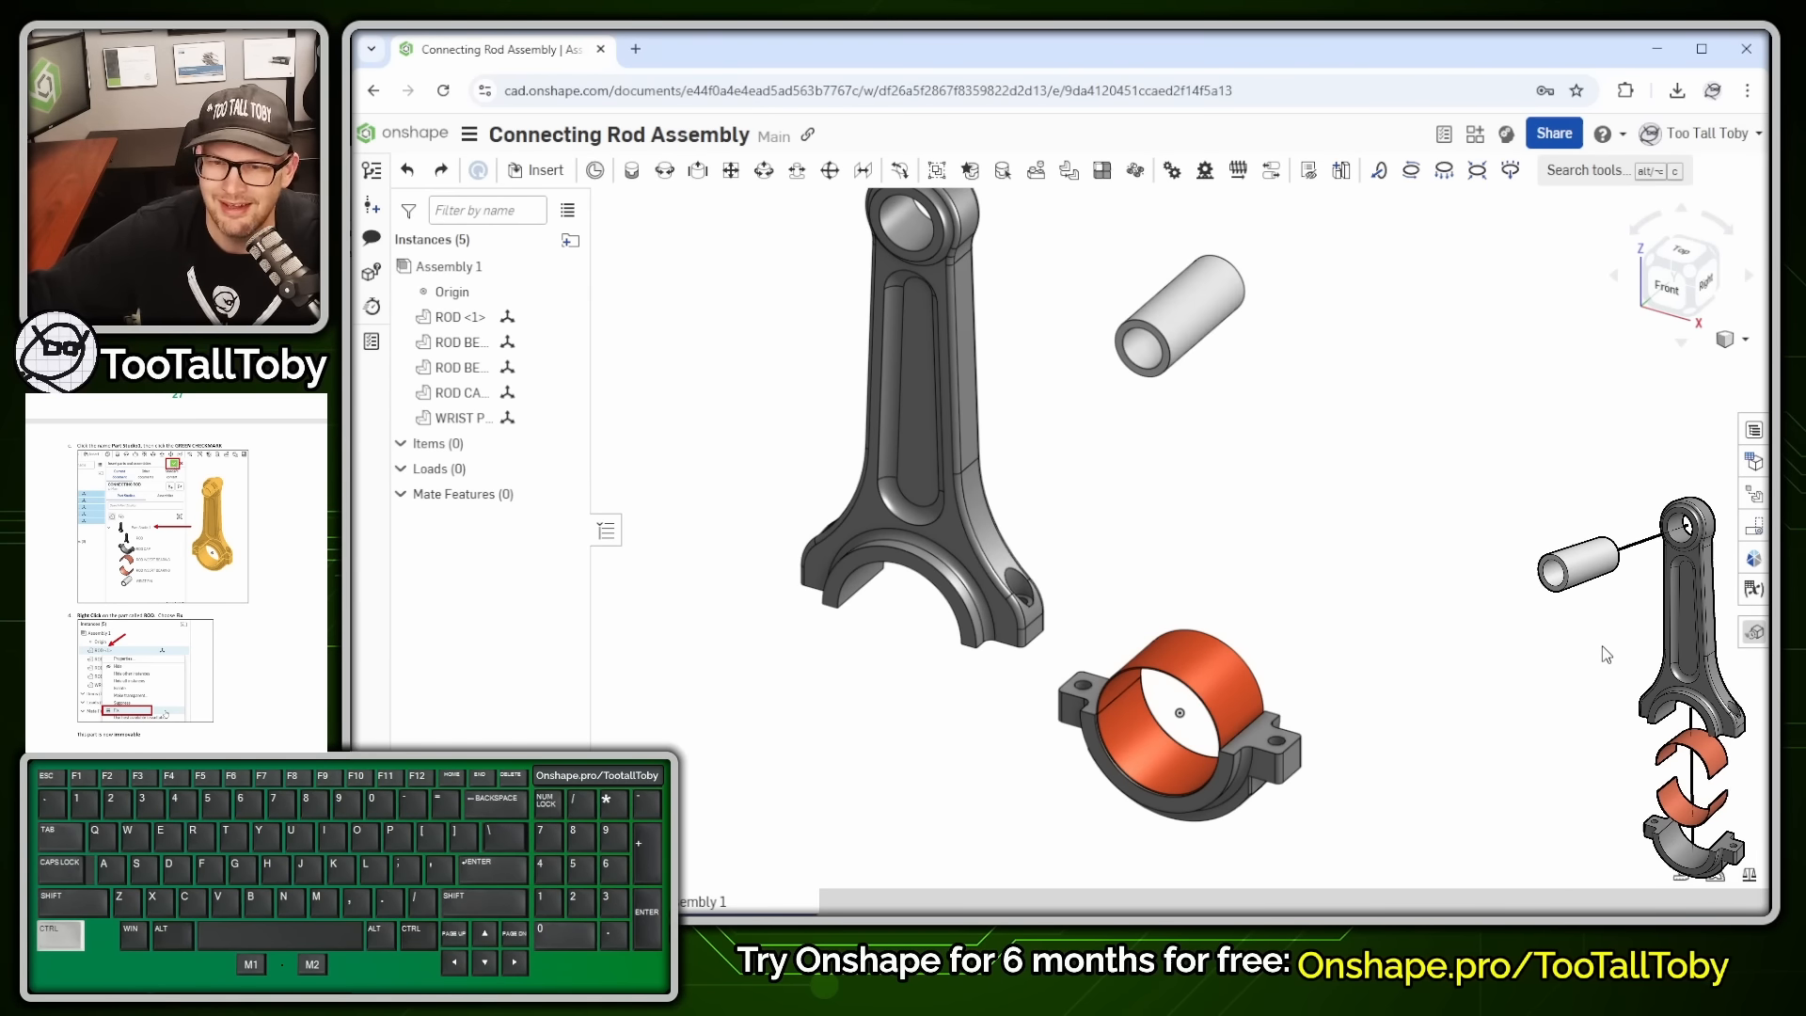
key("ctrl+z")
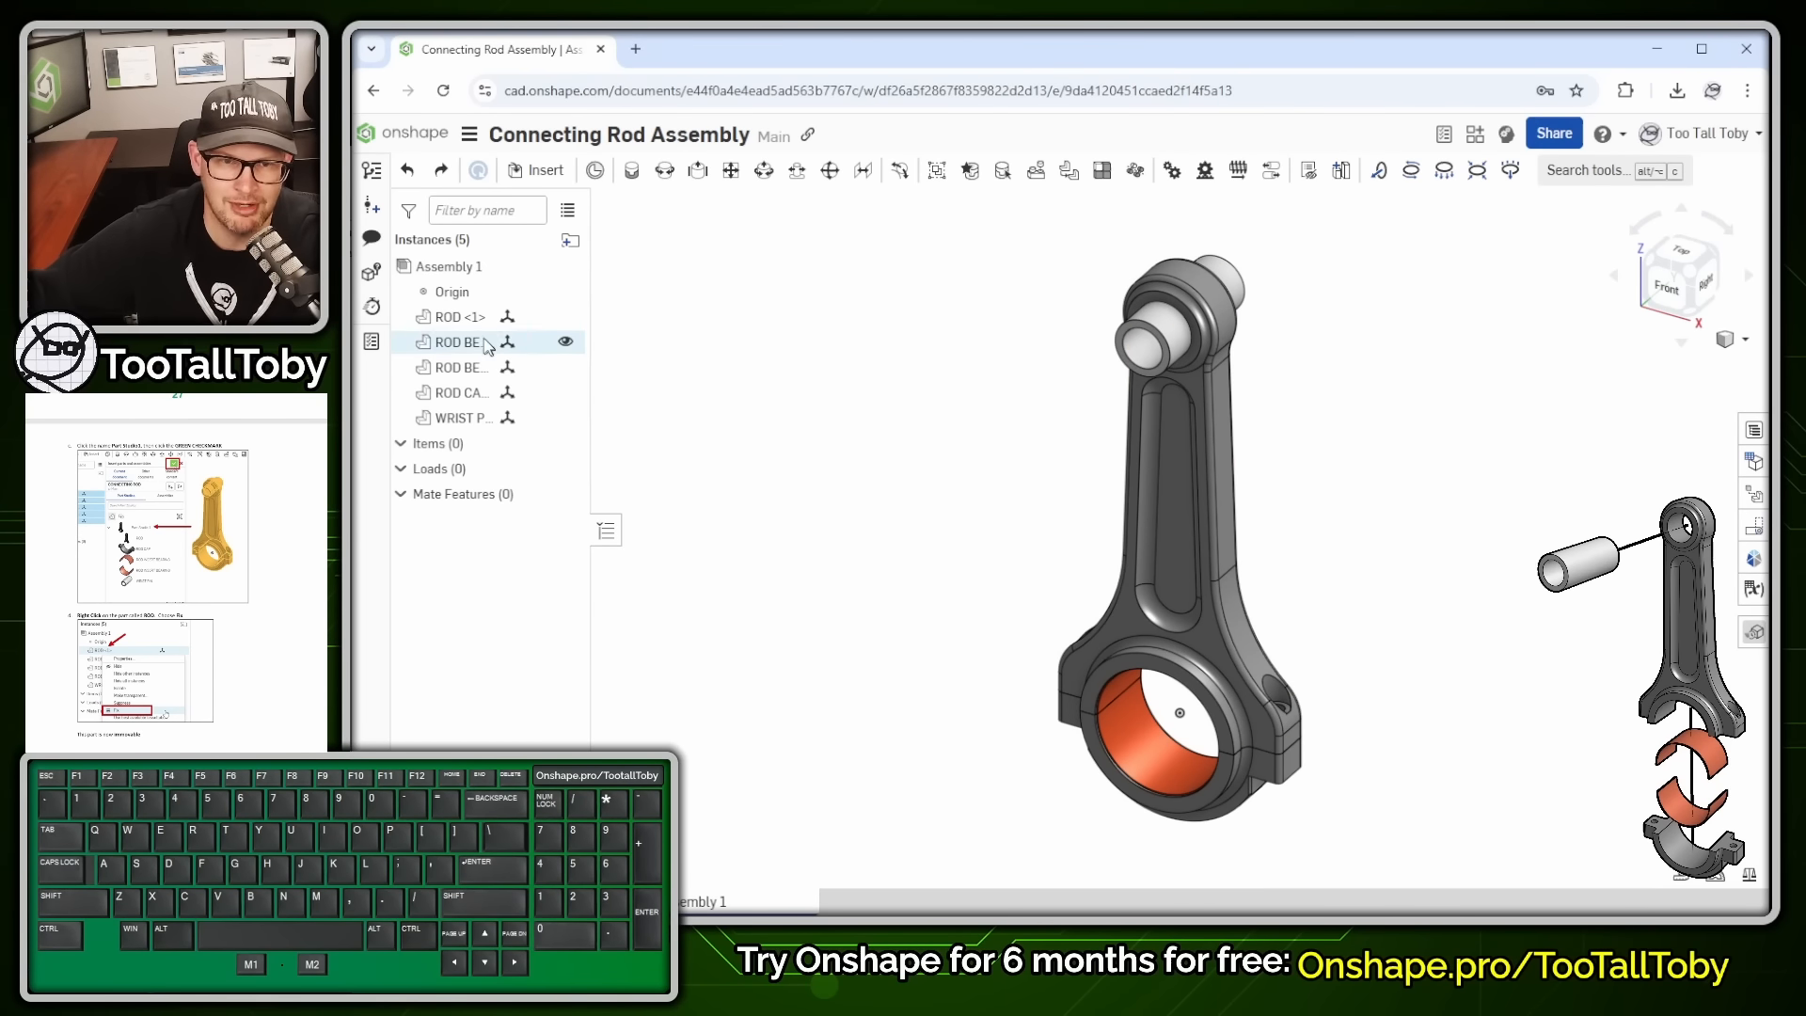
- Fix the ROD instance, then group ROD, both bearing inserts, ROD CAP and WRIST PIN as Group 1
right_click(445, 323)
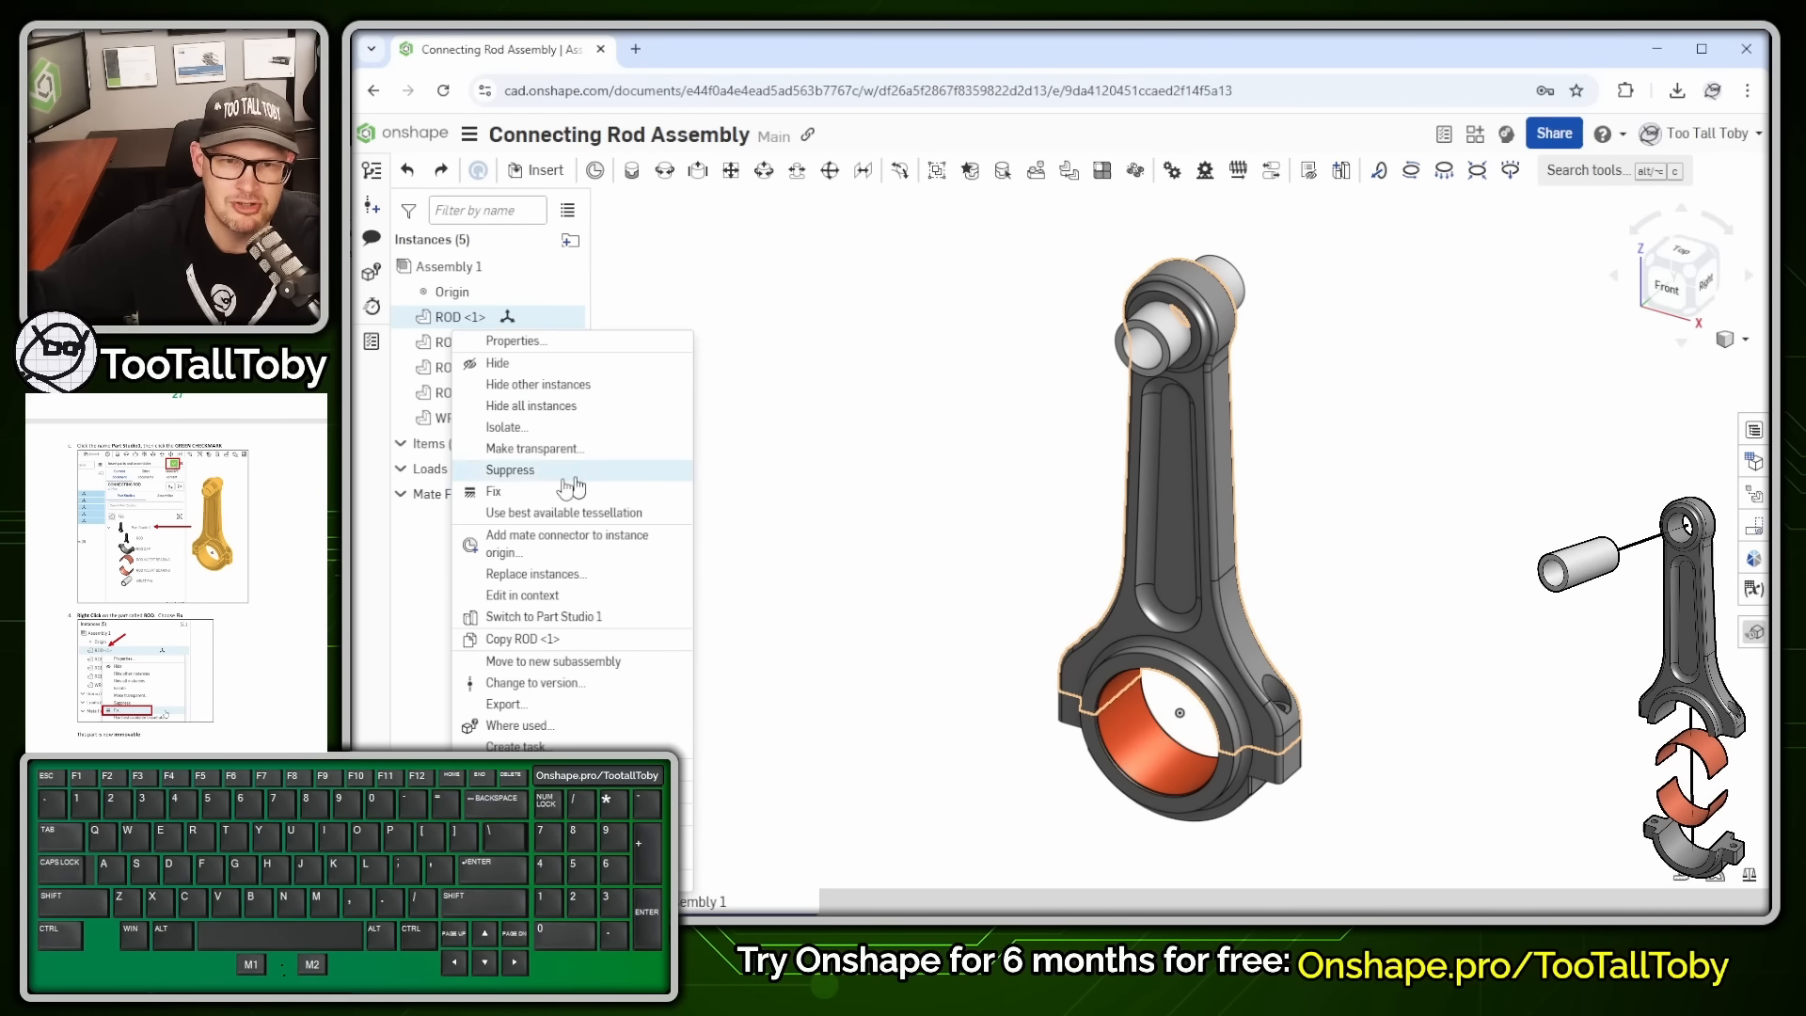
left_click(506, 492)
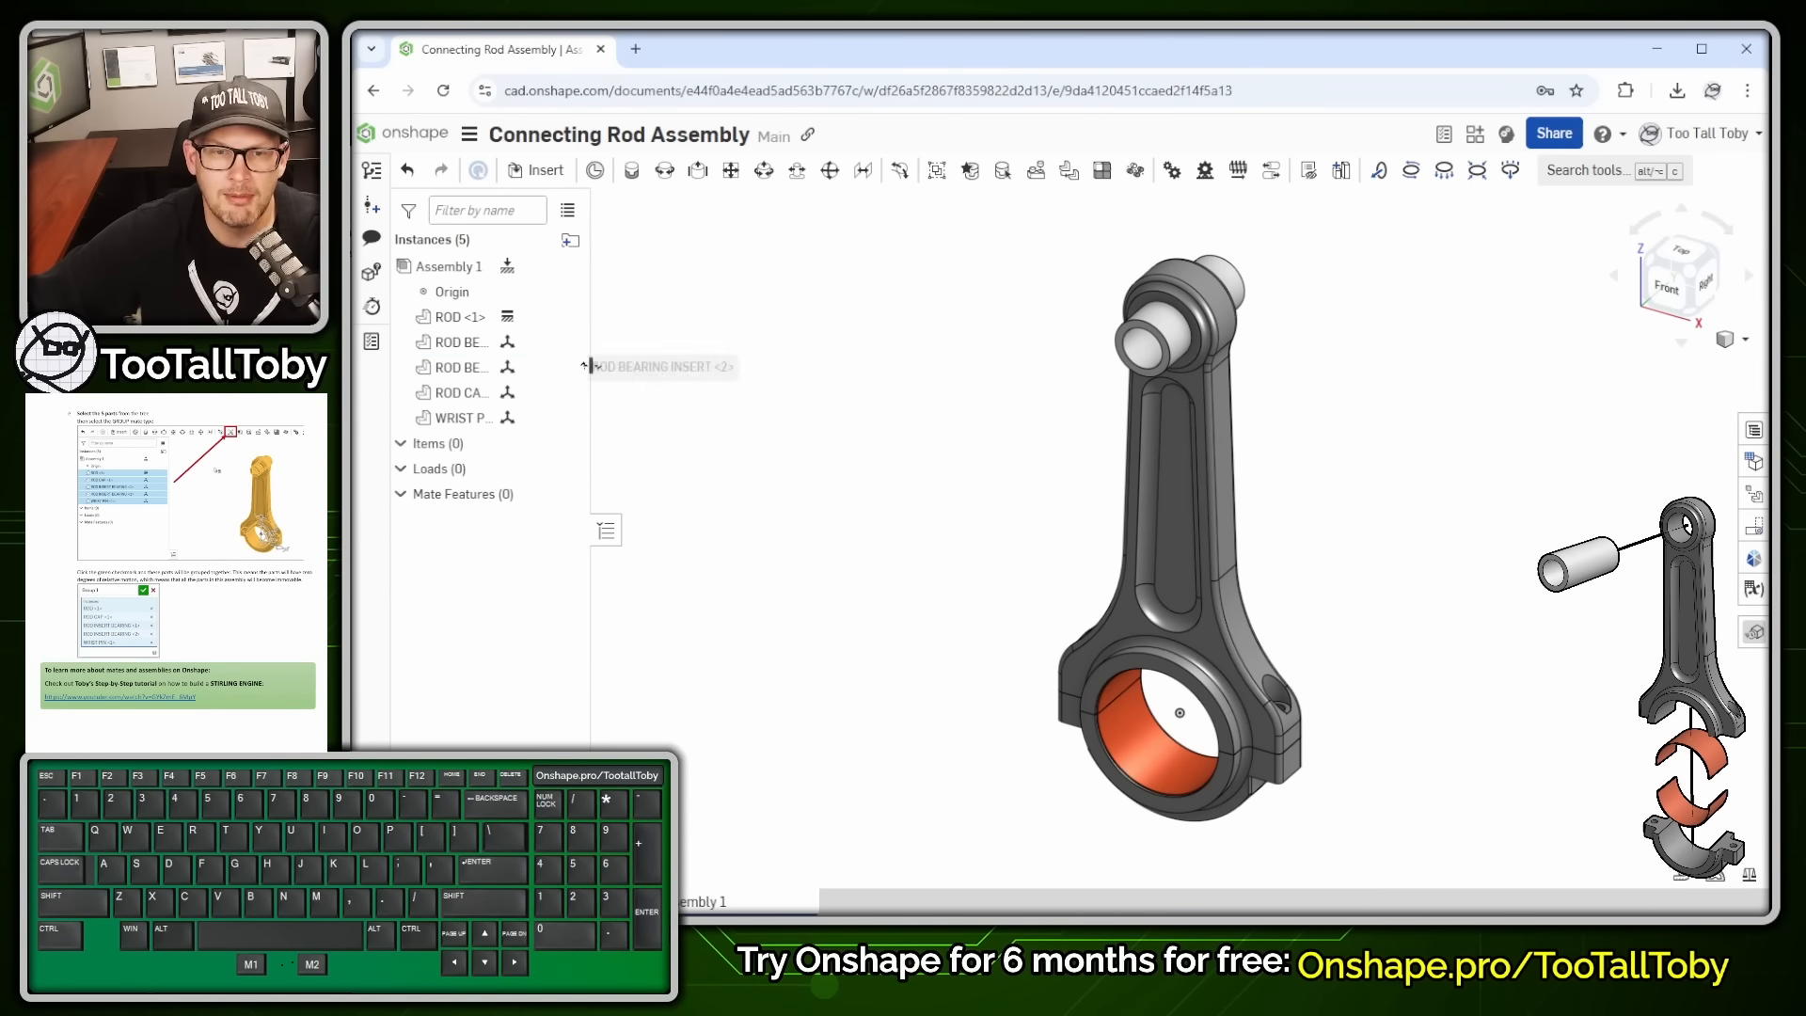
left_click(451, 317)
left_click(447, 344)
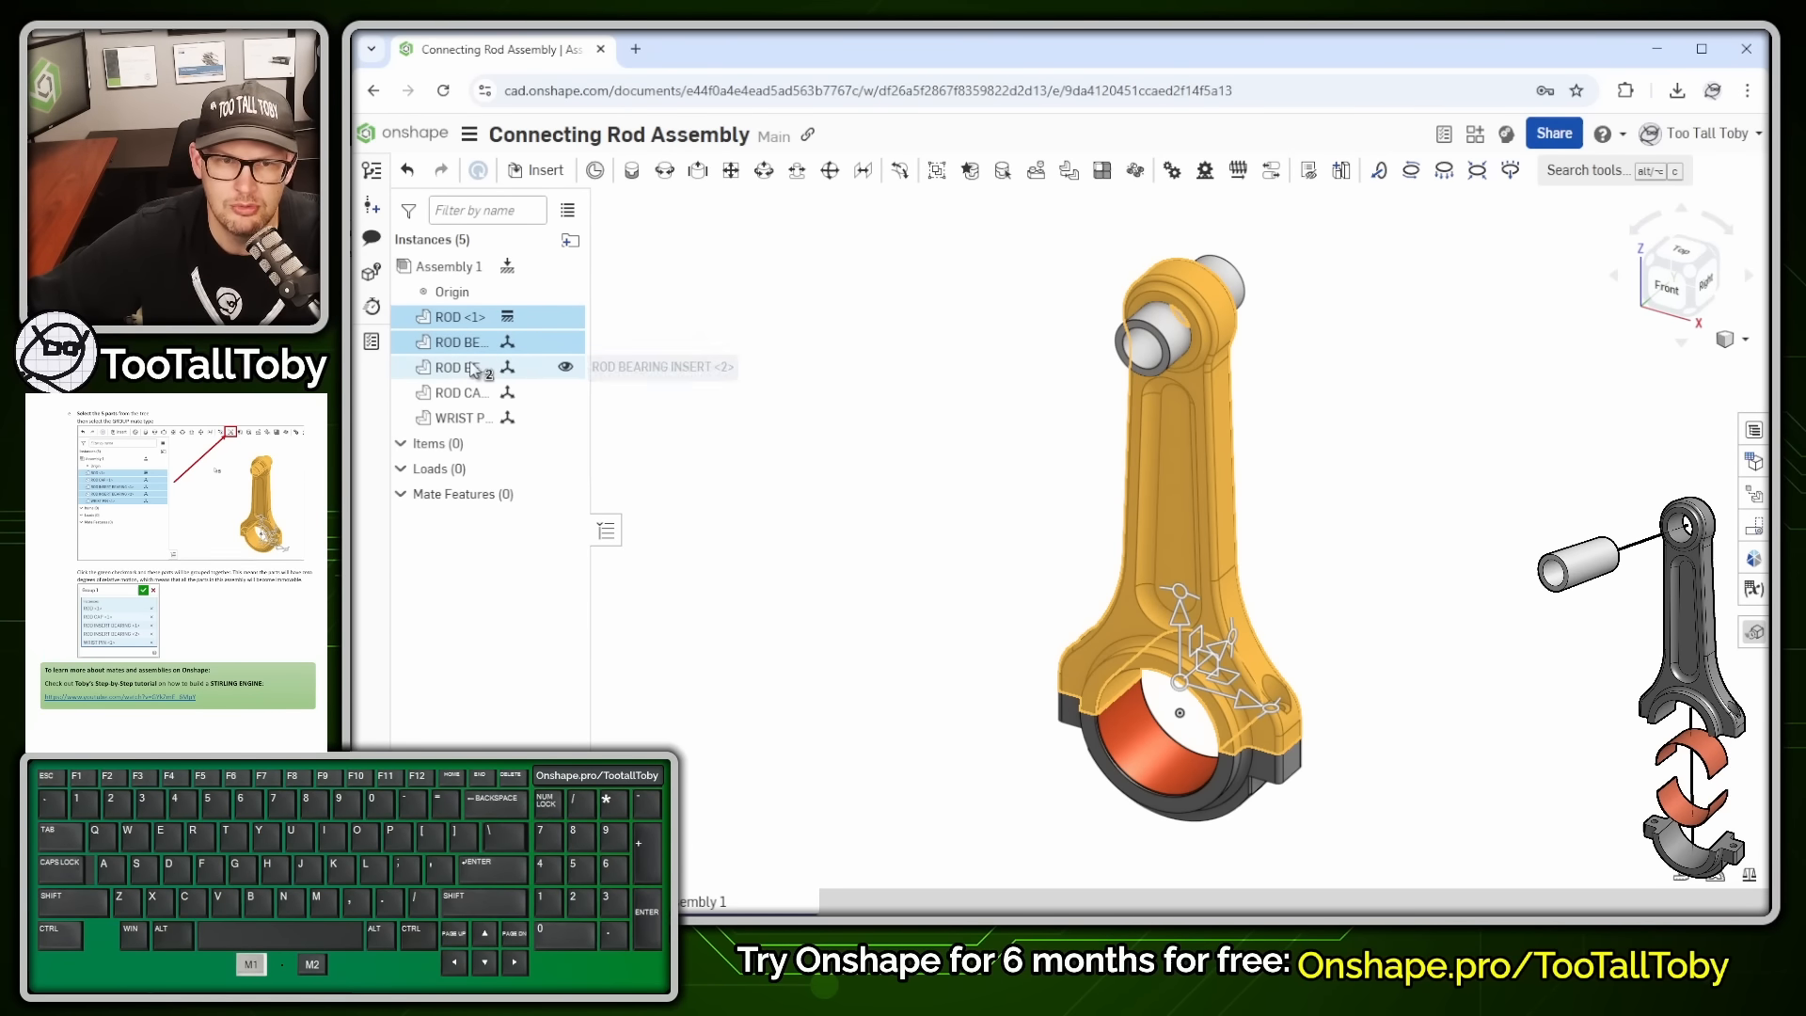
left_click(451, 368)
left_click(454, 393)
left_click(461, 419)
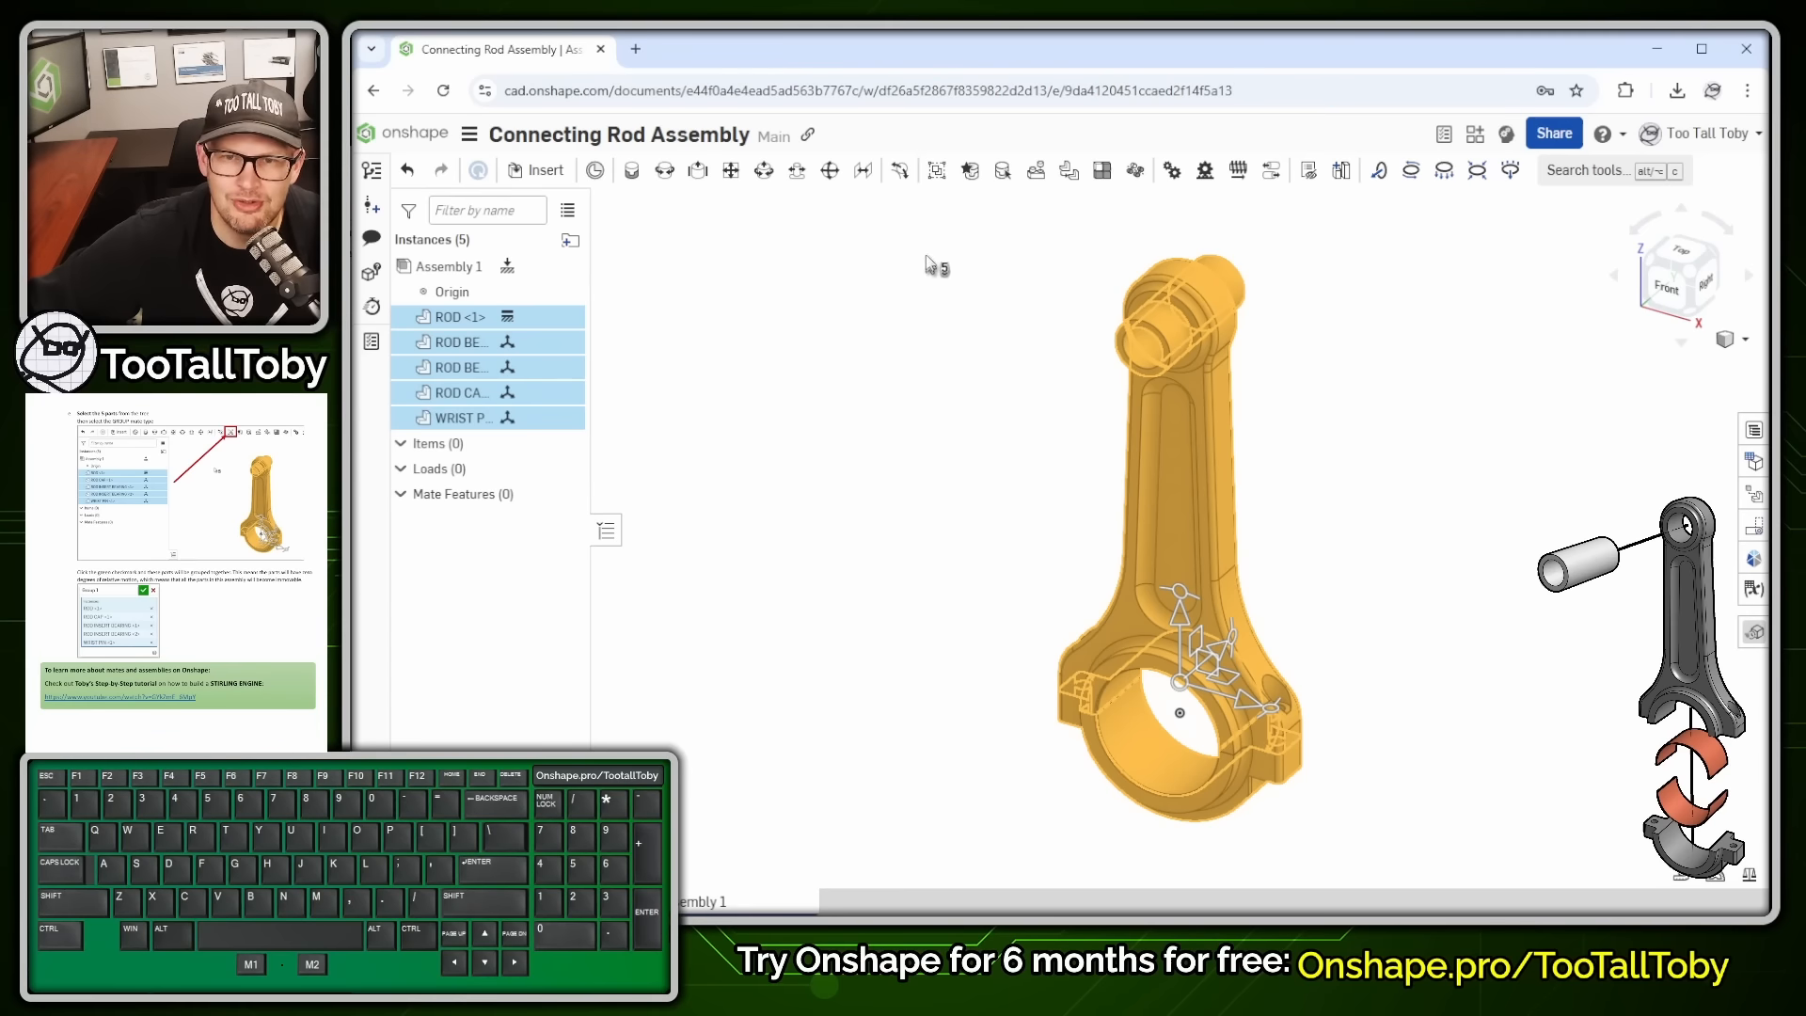
left_click(936, 179)
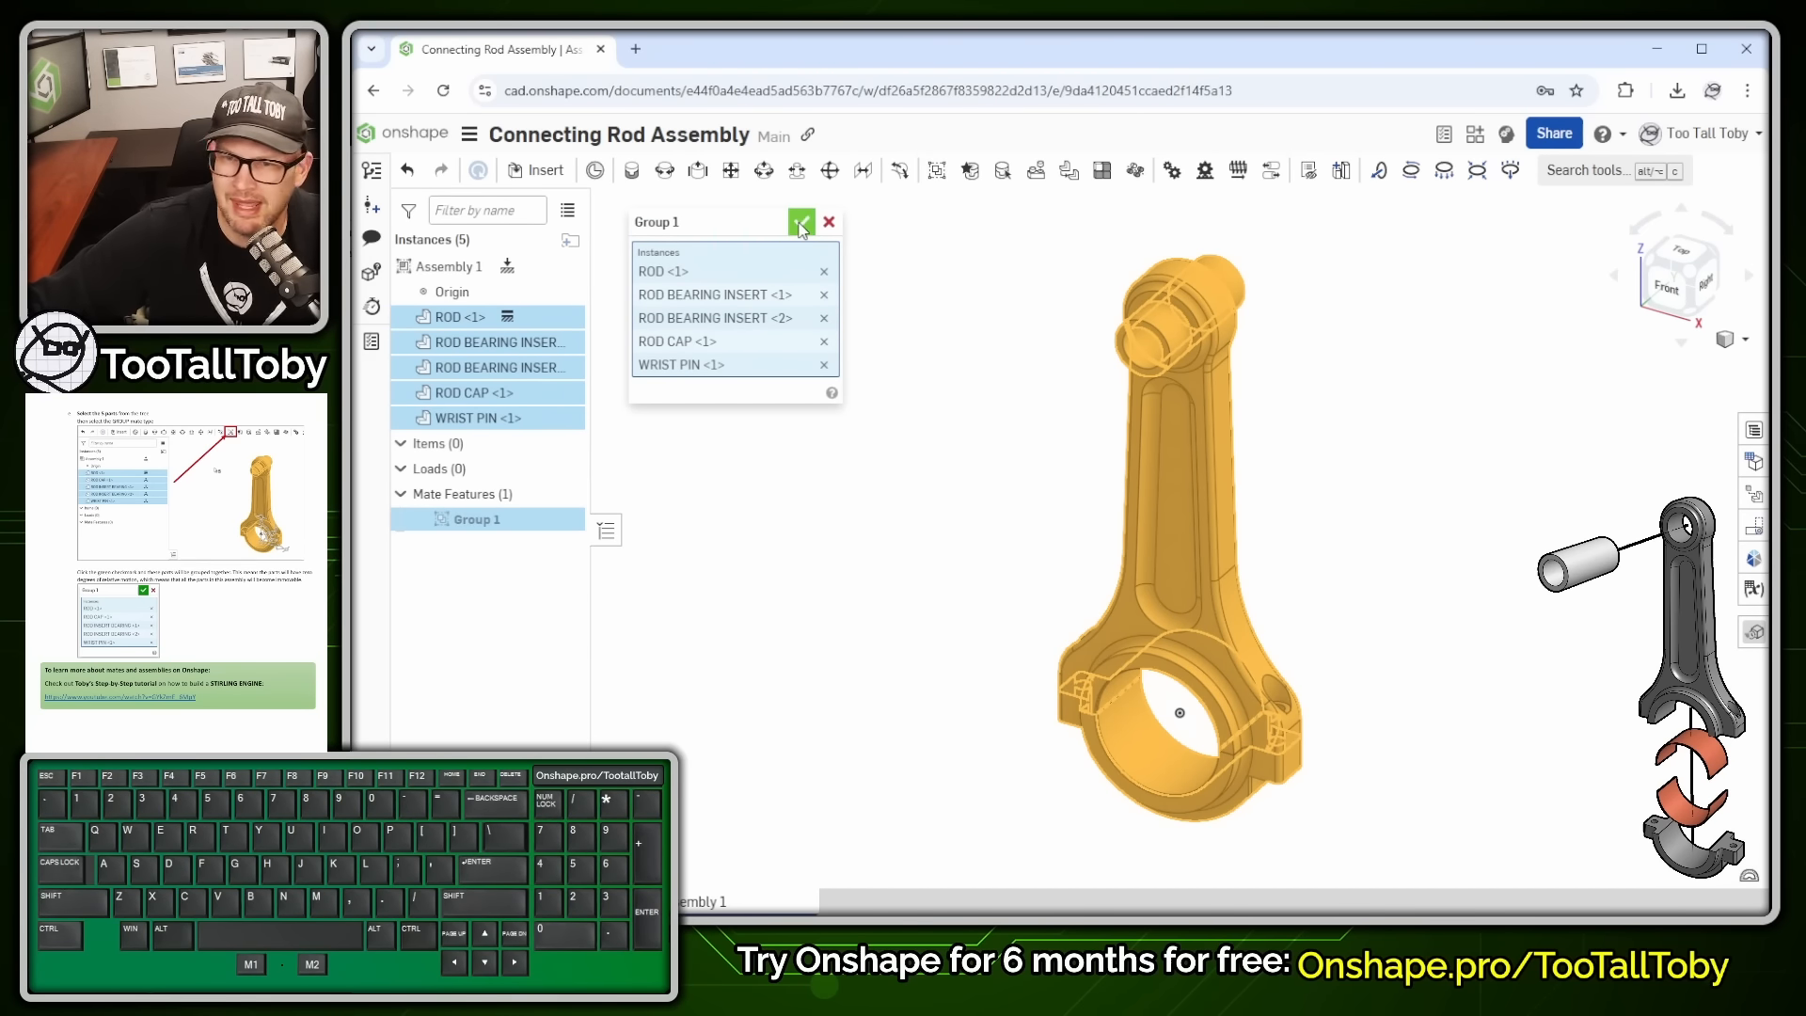
left_click(801, 226)
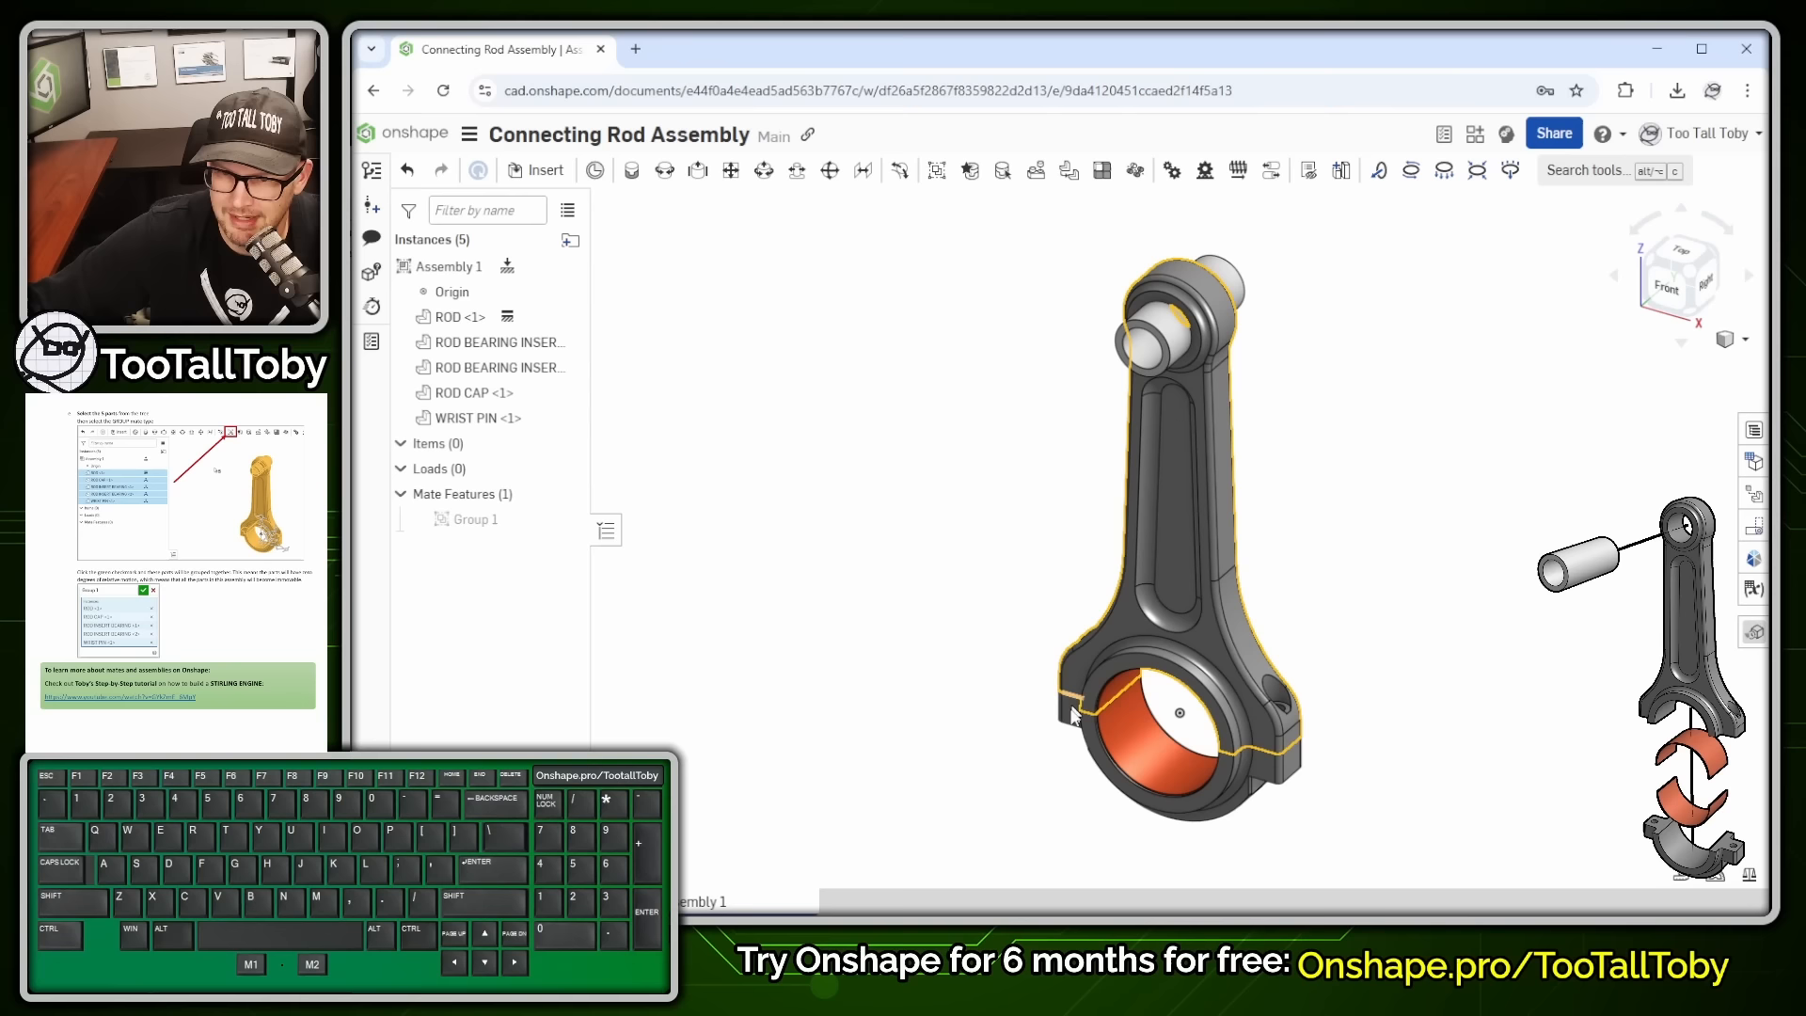
left_click_drag(1072, 711, 994, 771)
mouse_move(1131, 756)
left_mouse_down()
mouse_move(1060, 723)
mouse_move(887, 507)
left_mouse_up()
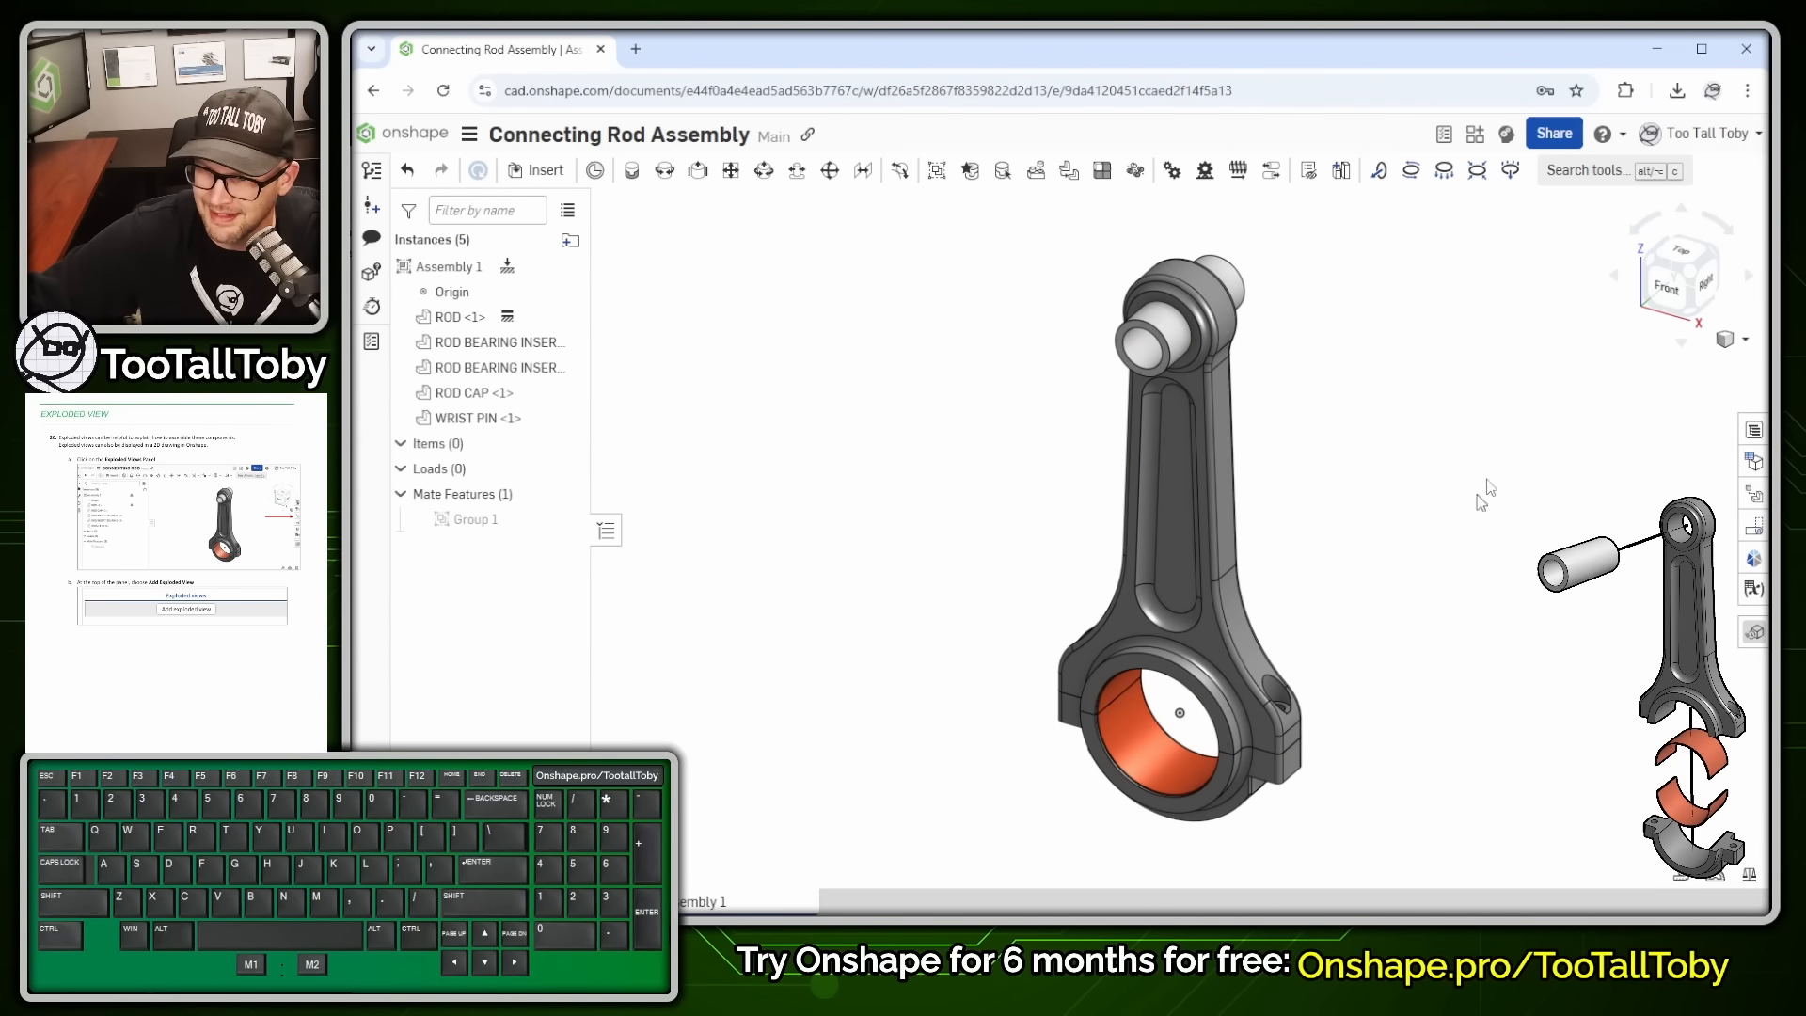
- Show the Exploded views panel for Assembly 1 and reframe the connecting rod
key("alt+1")
left_click(1629, 522)
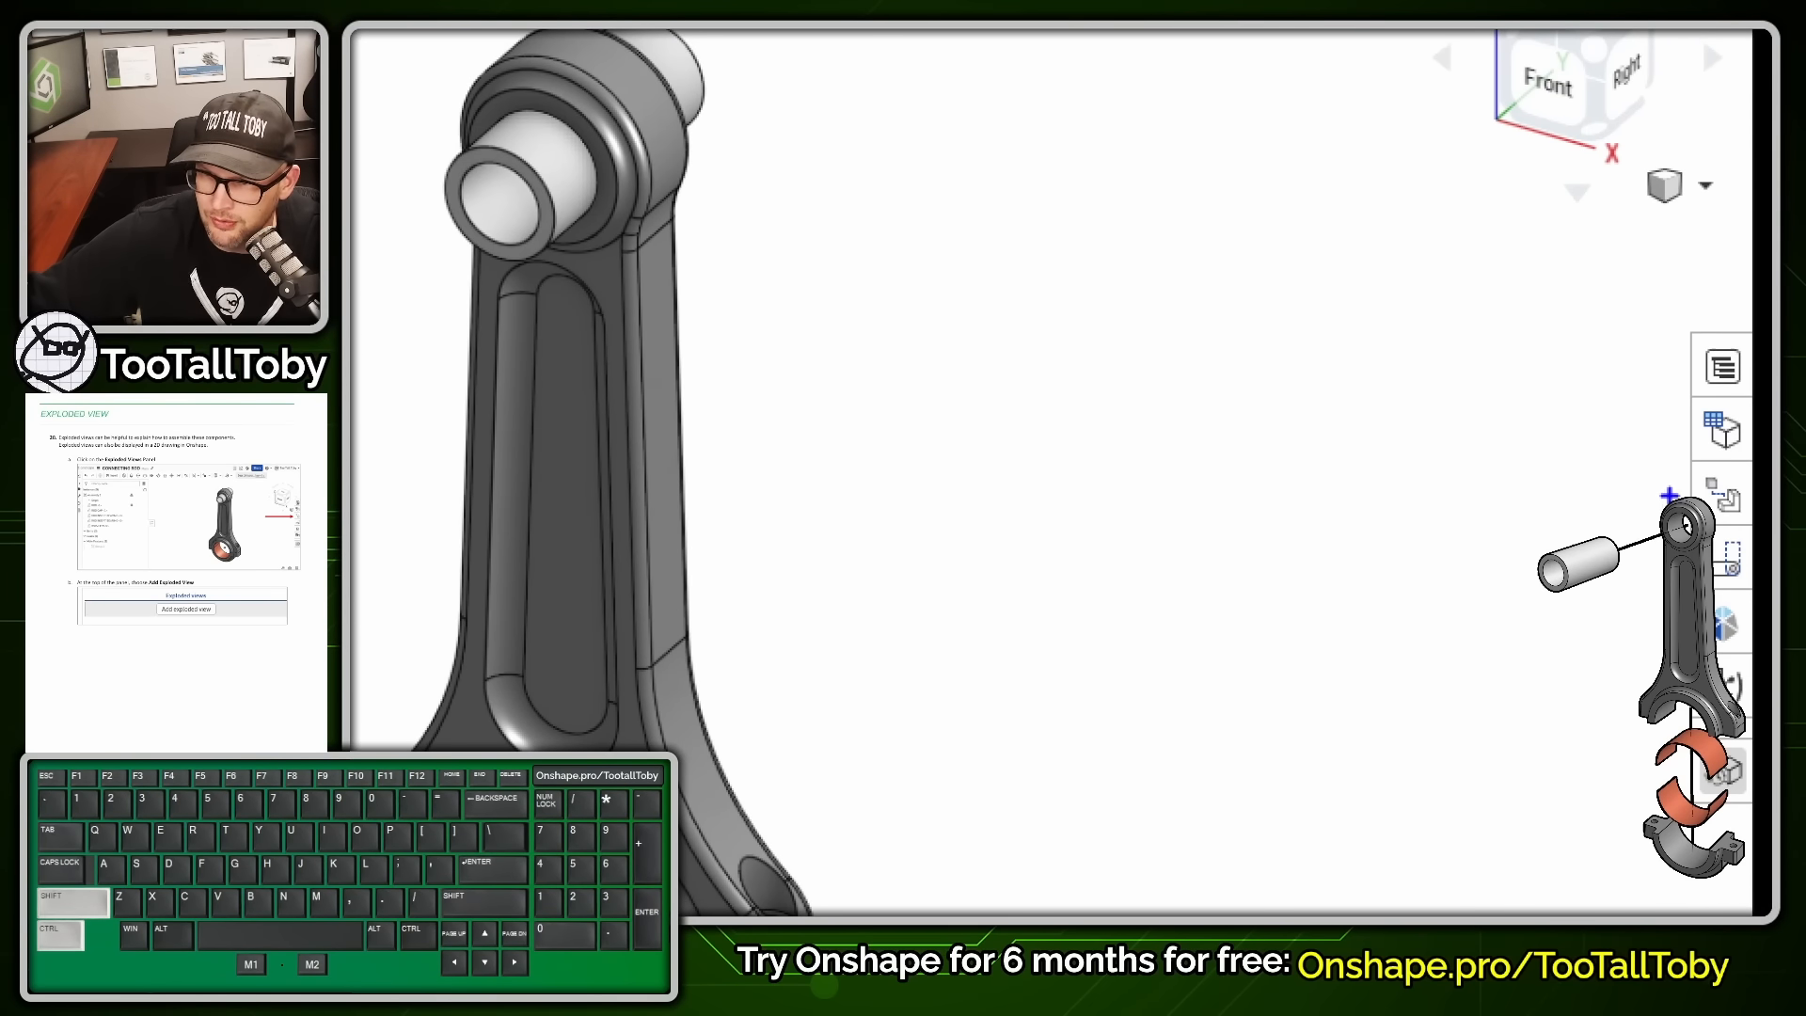
mouse_move(1682, 488)
left_mouse_down("ctrl+shift")
mouse_move(1507, 470)
mouse_move(1377, 488)
left_mouse_up("ctrl+shift")
key("alt+1")
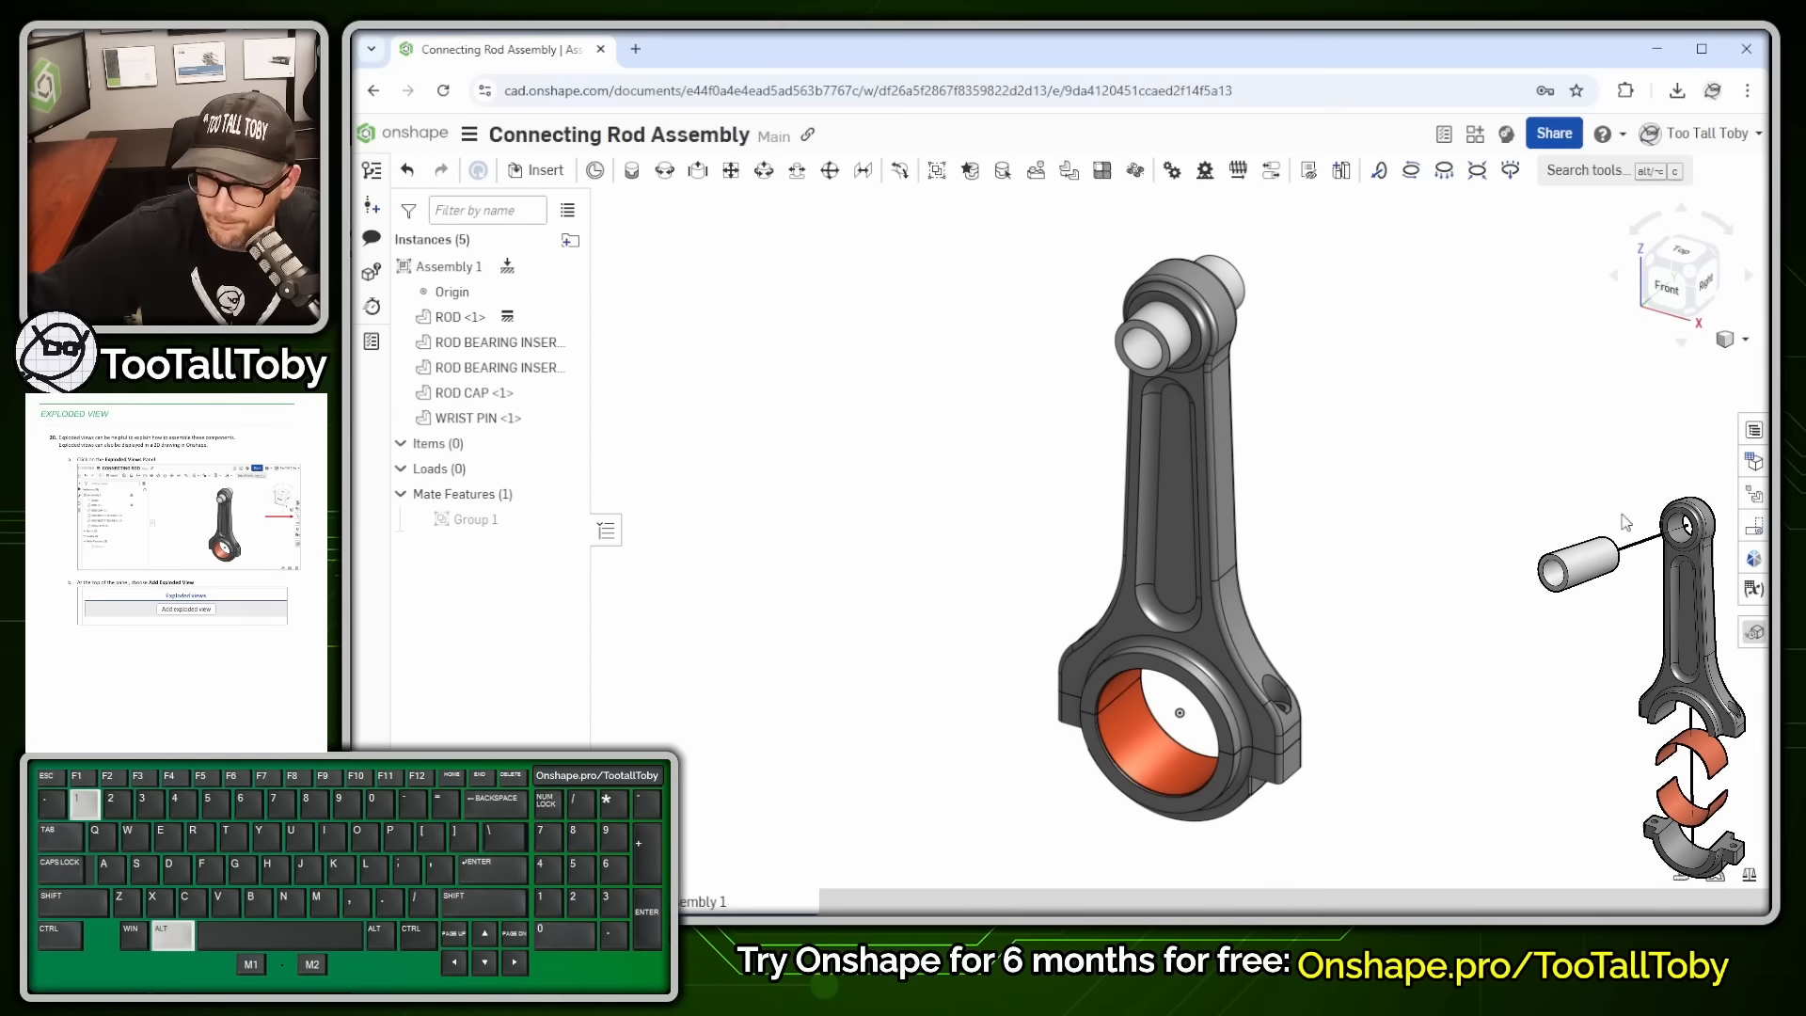
left_click(1757, 498)
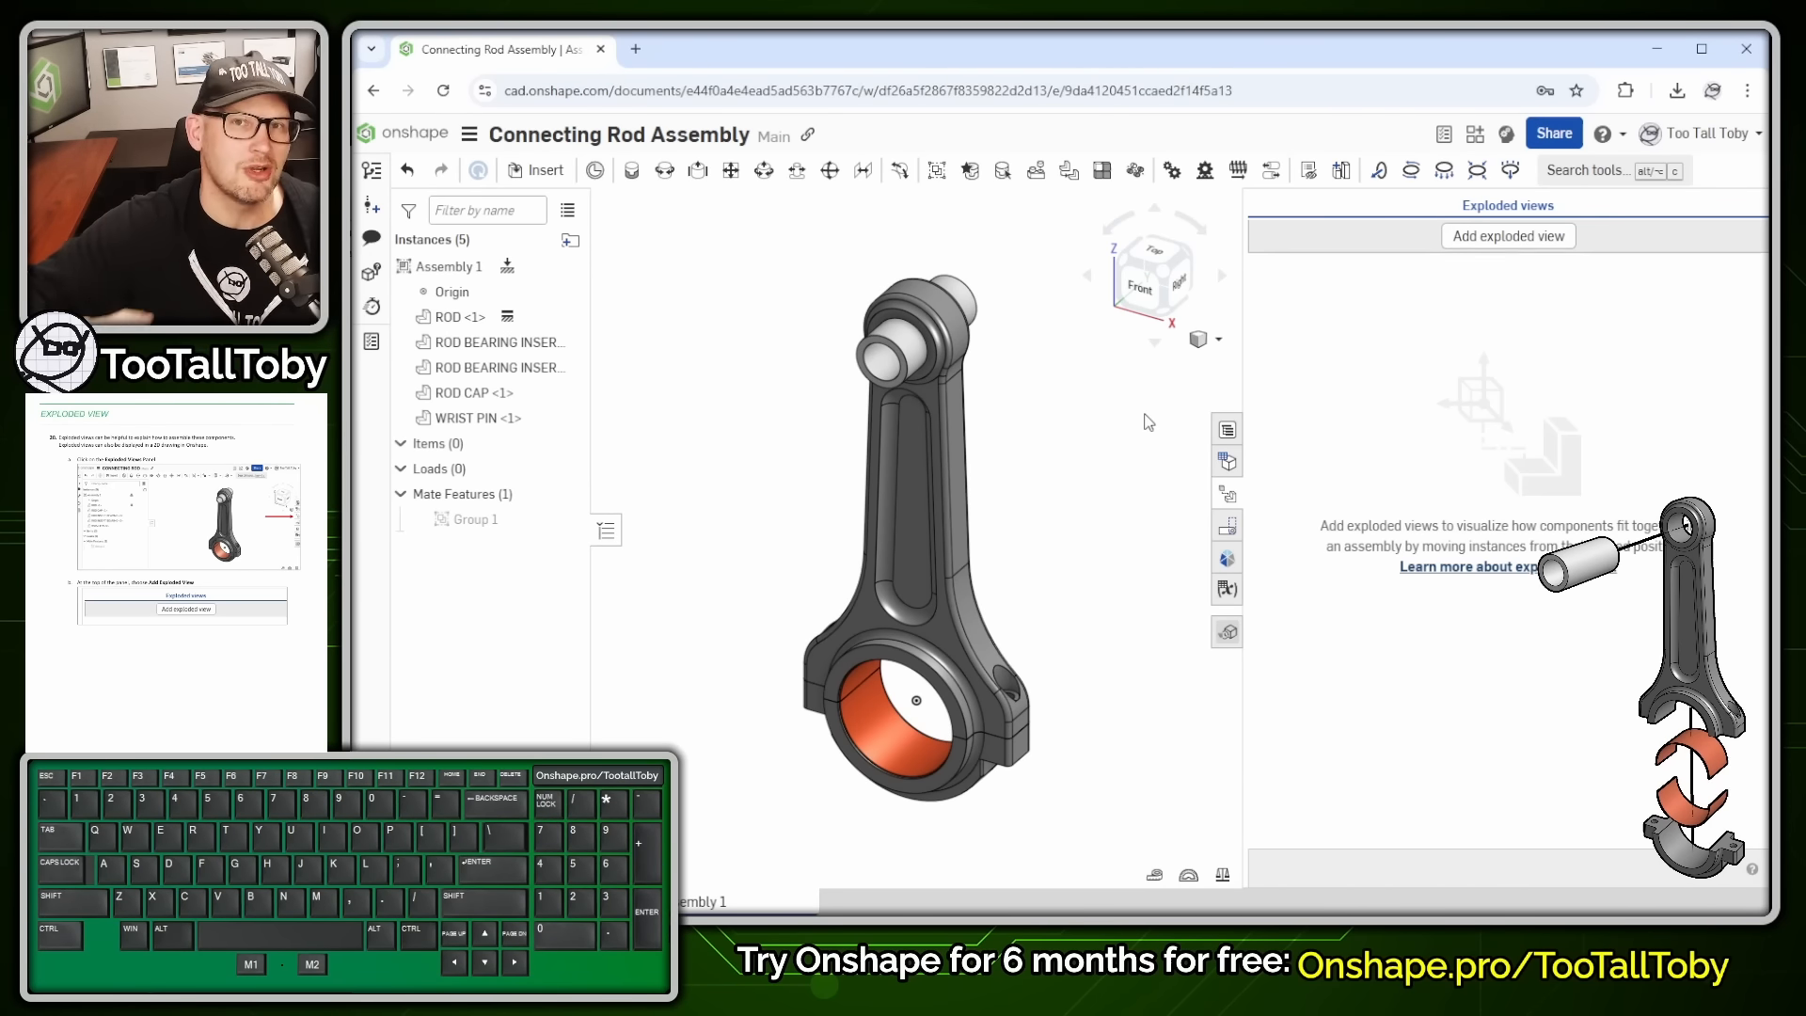
scroll(1105, 752, "down", 2)
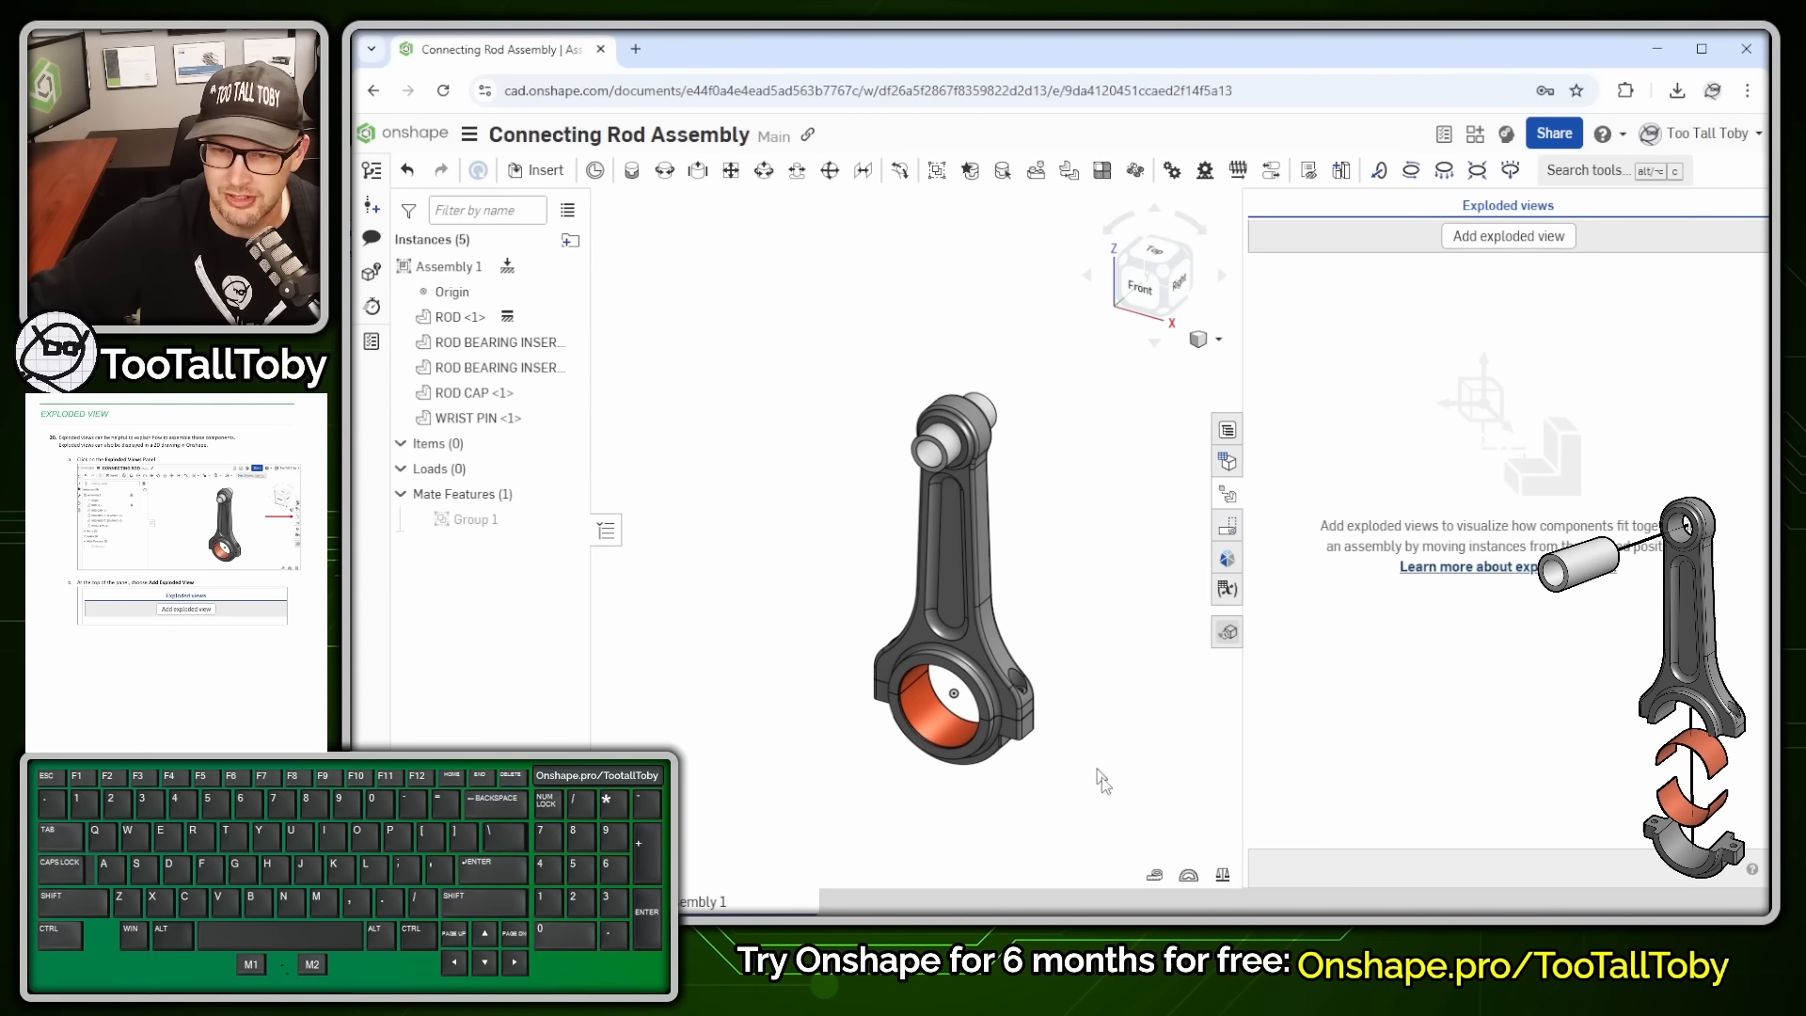
middle_click_drag(1087, 765, 1044, 687)
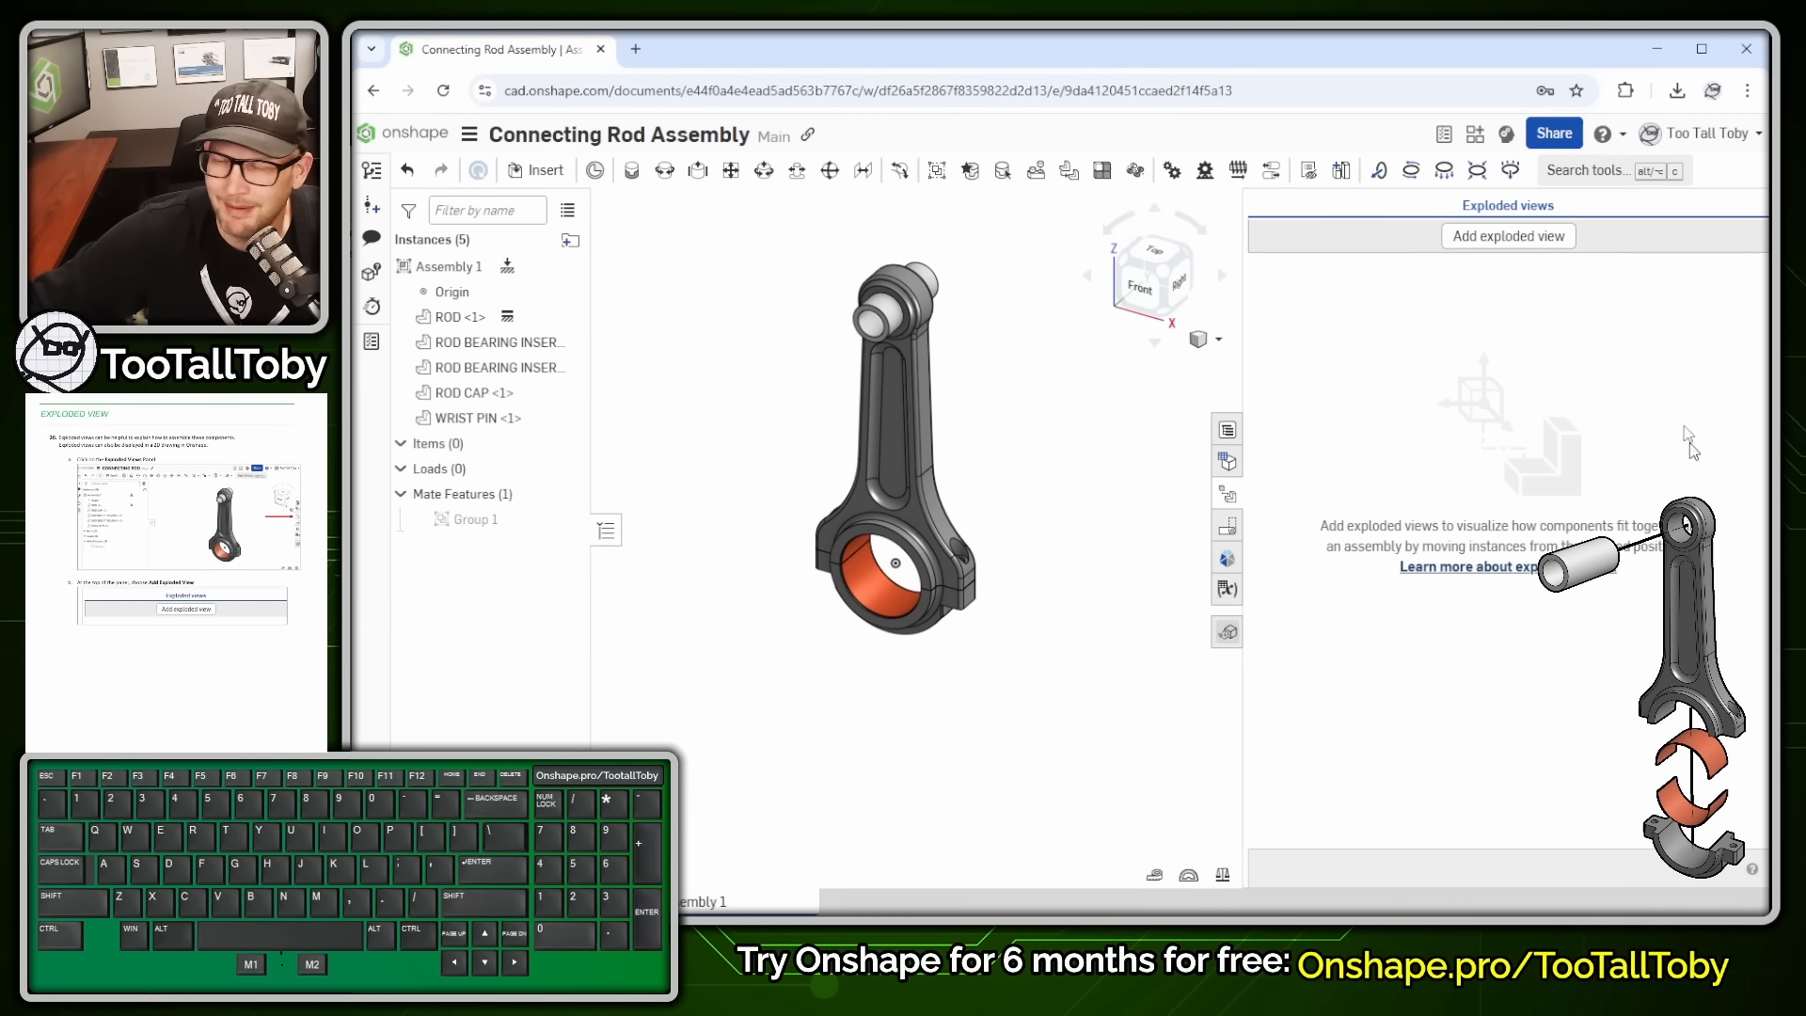
- Create a new exploded view whose first step pulls the rod cap below the rod
left_click(1528, 238)
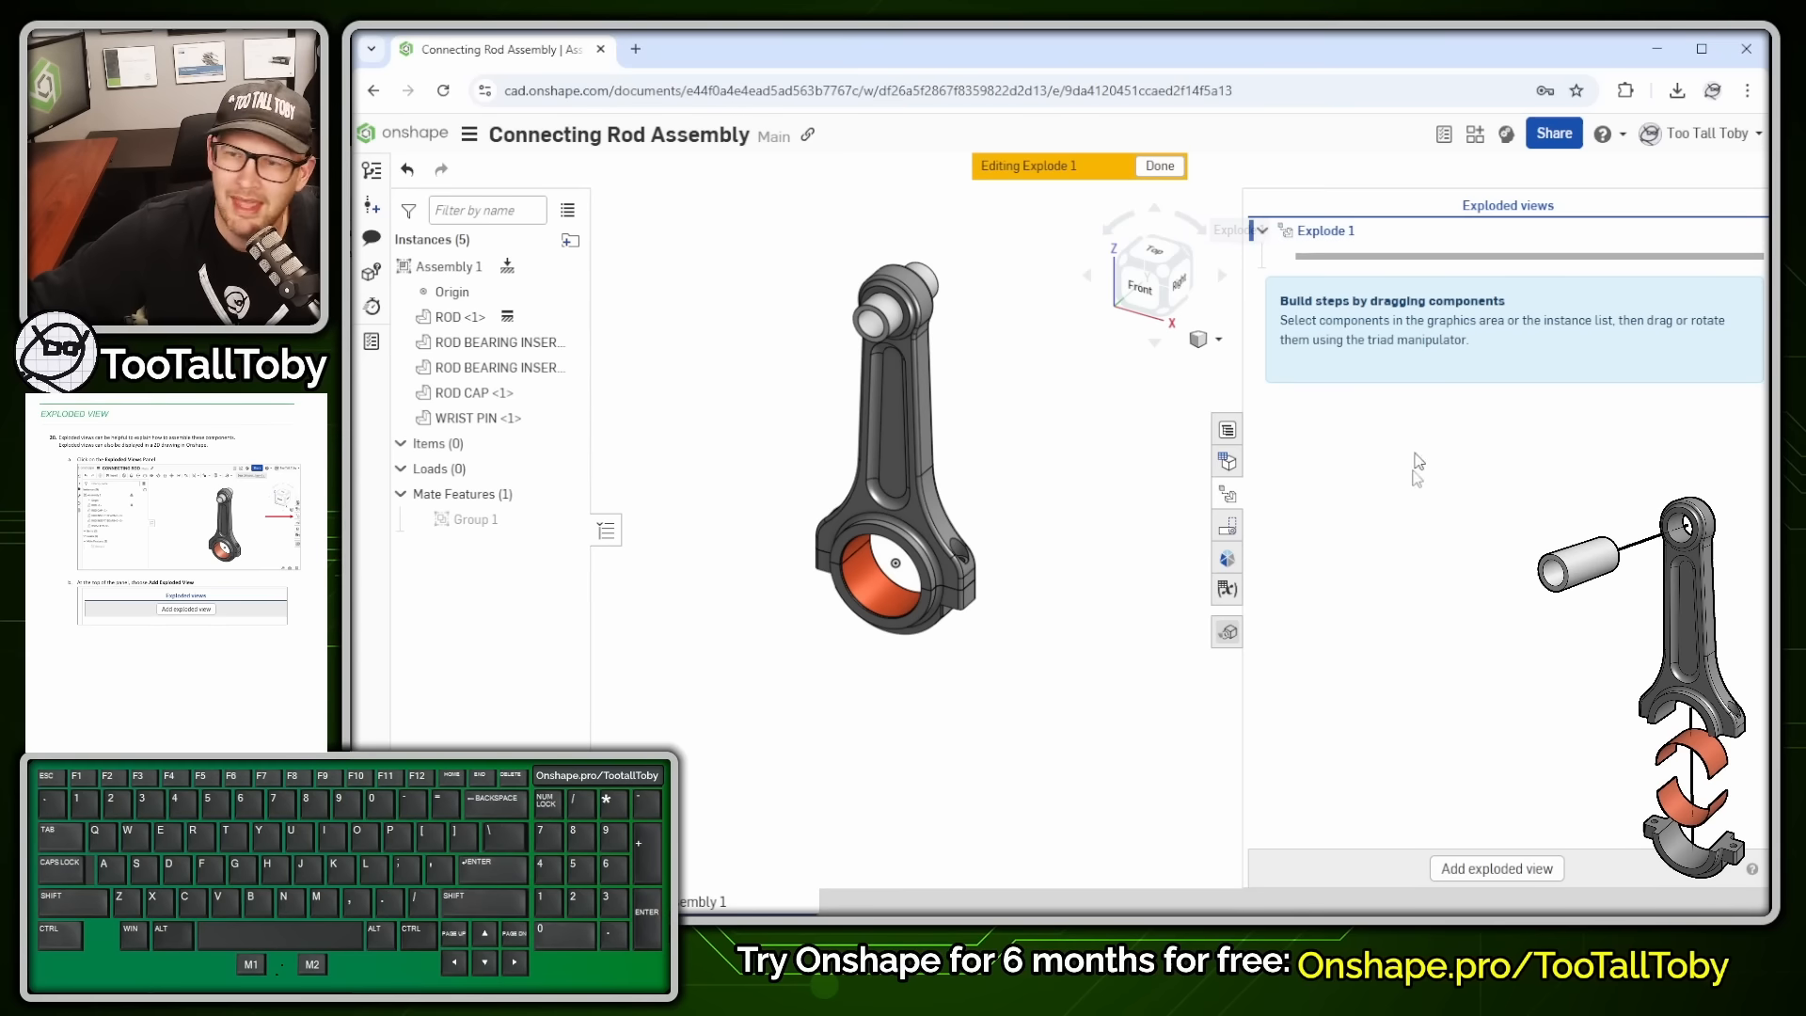
left_click(827, 576)
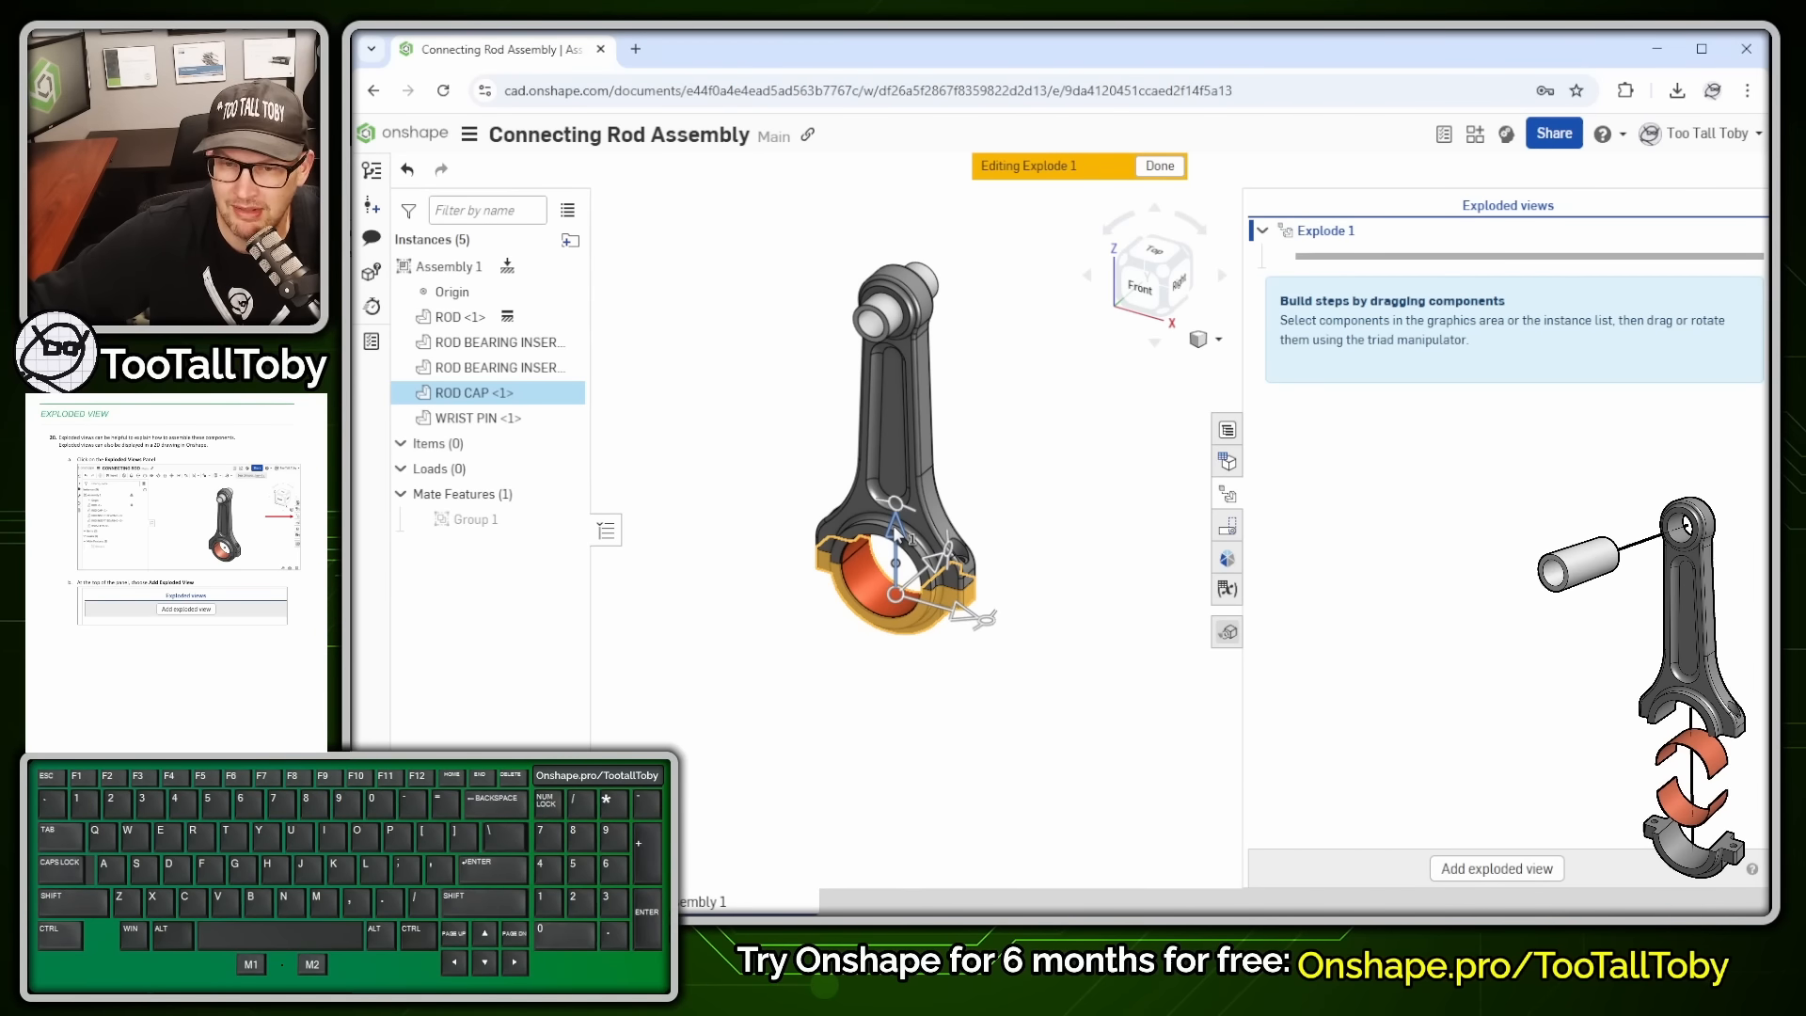
left_click_drag(897, 531, 898, 726)
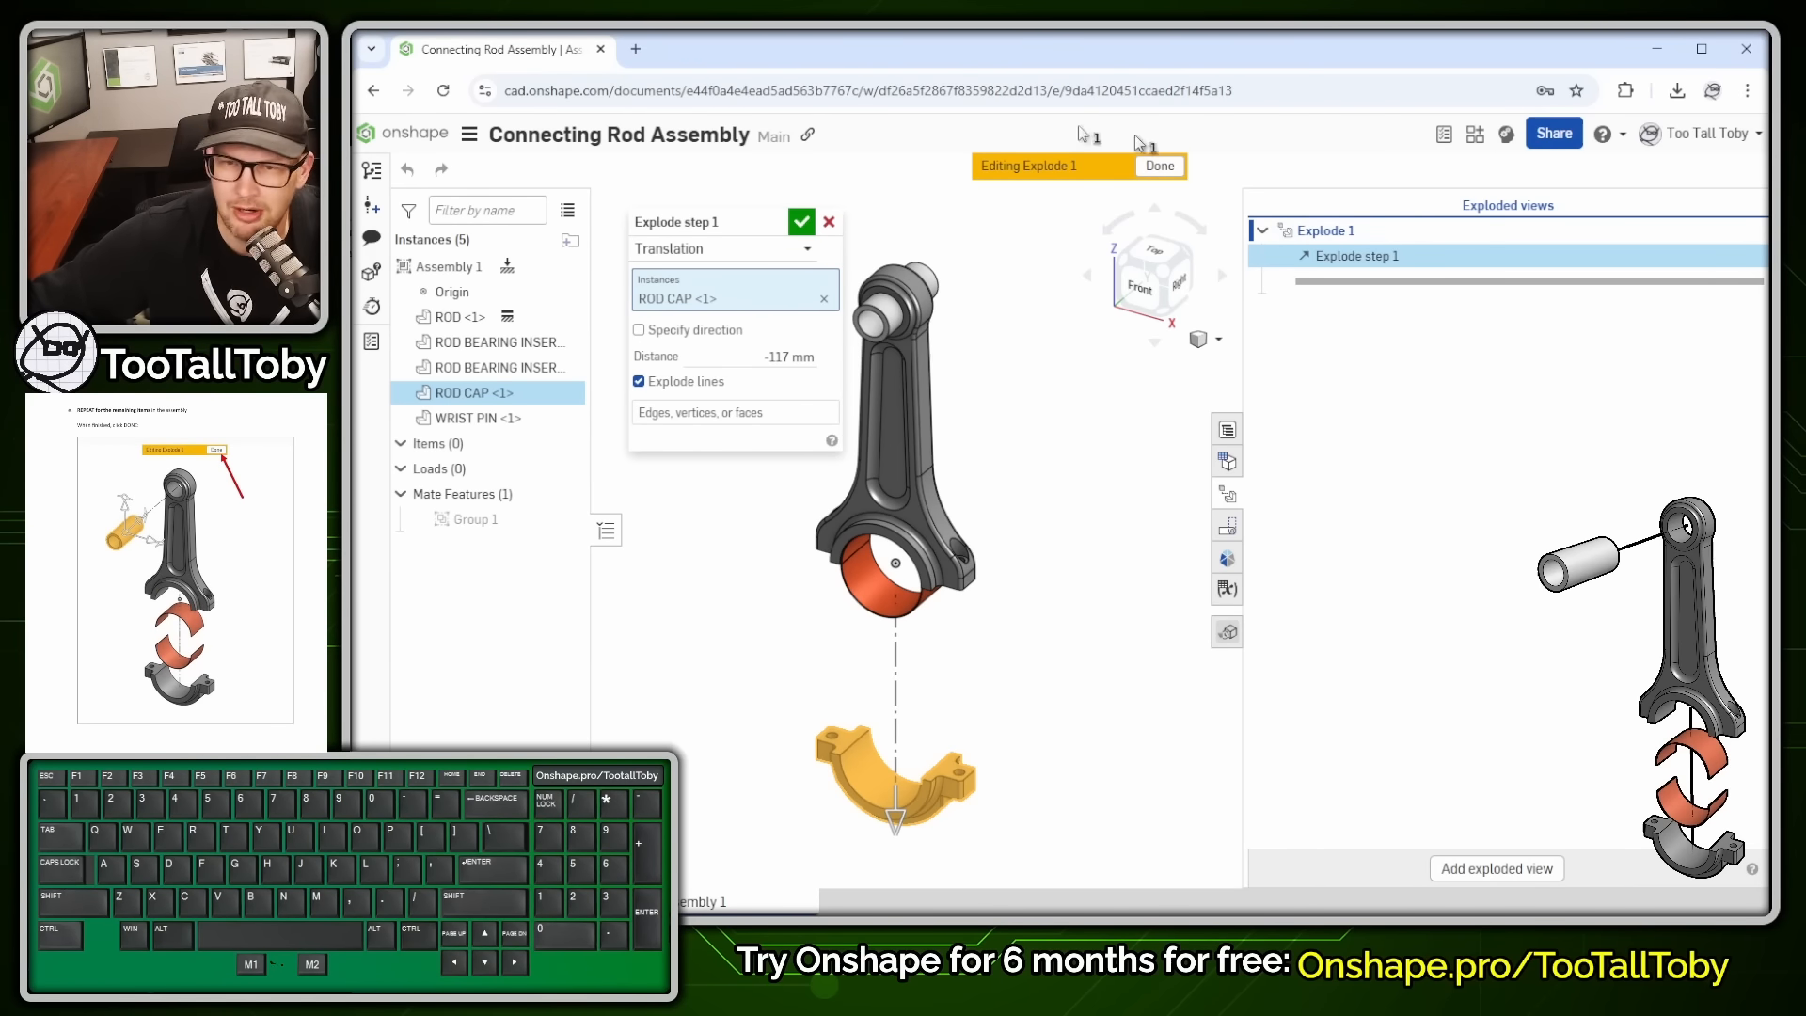
left_click(800, 222)
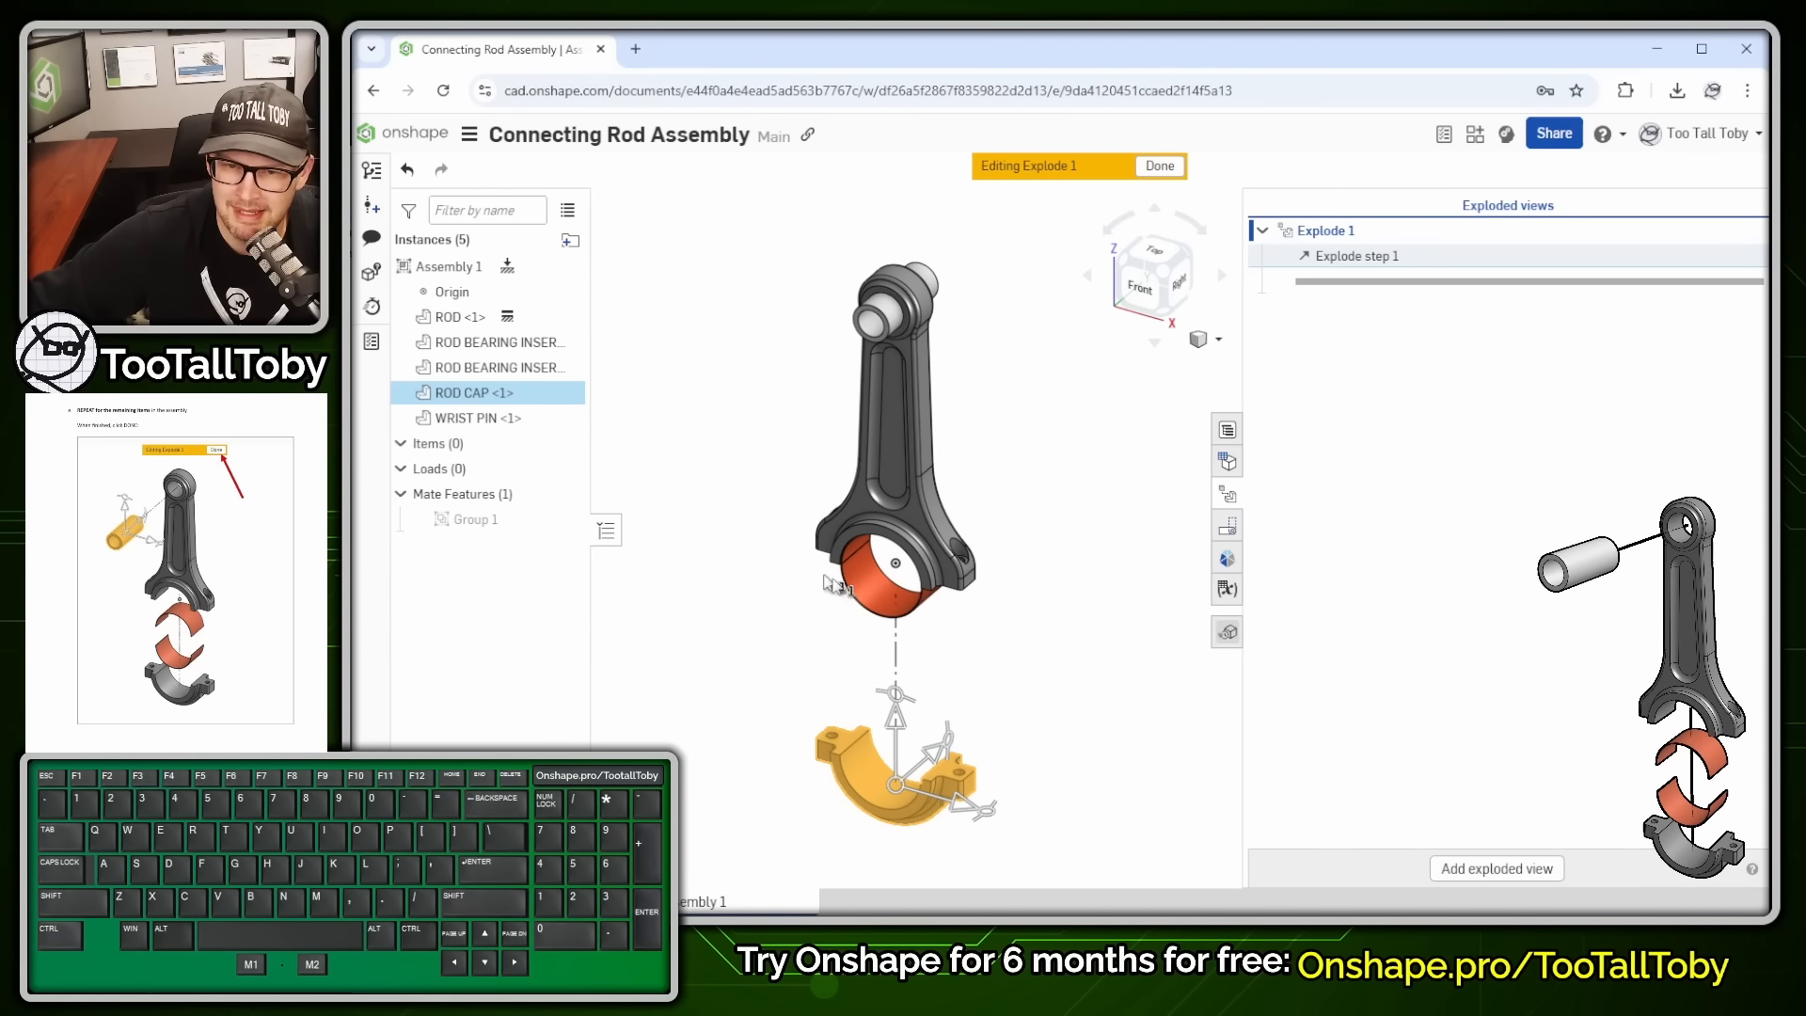
- Move both rod bearing inserts downward as the second and third explode steps
left_click(864, 587)
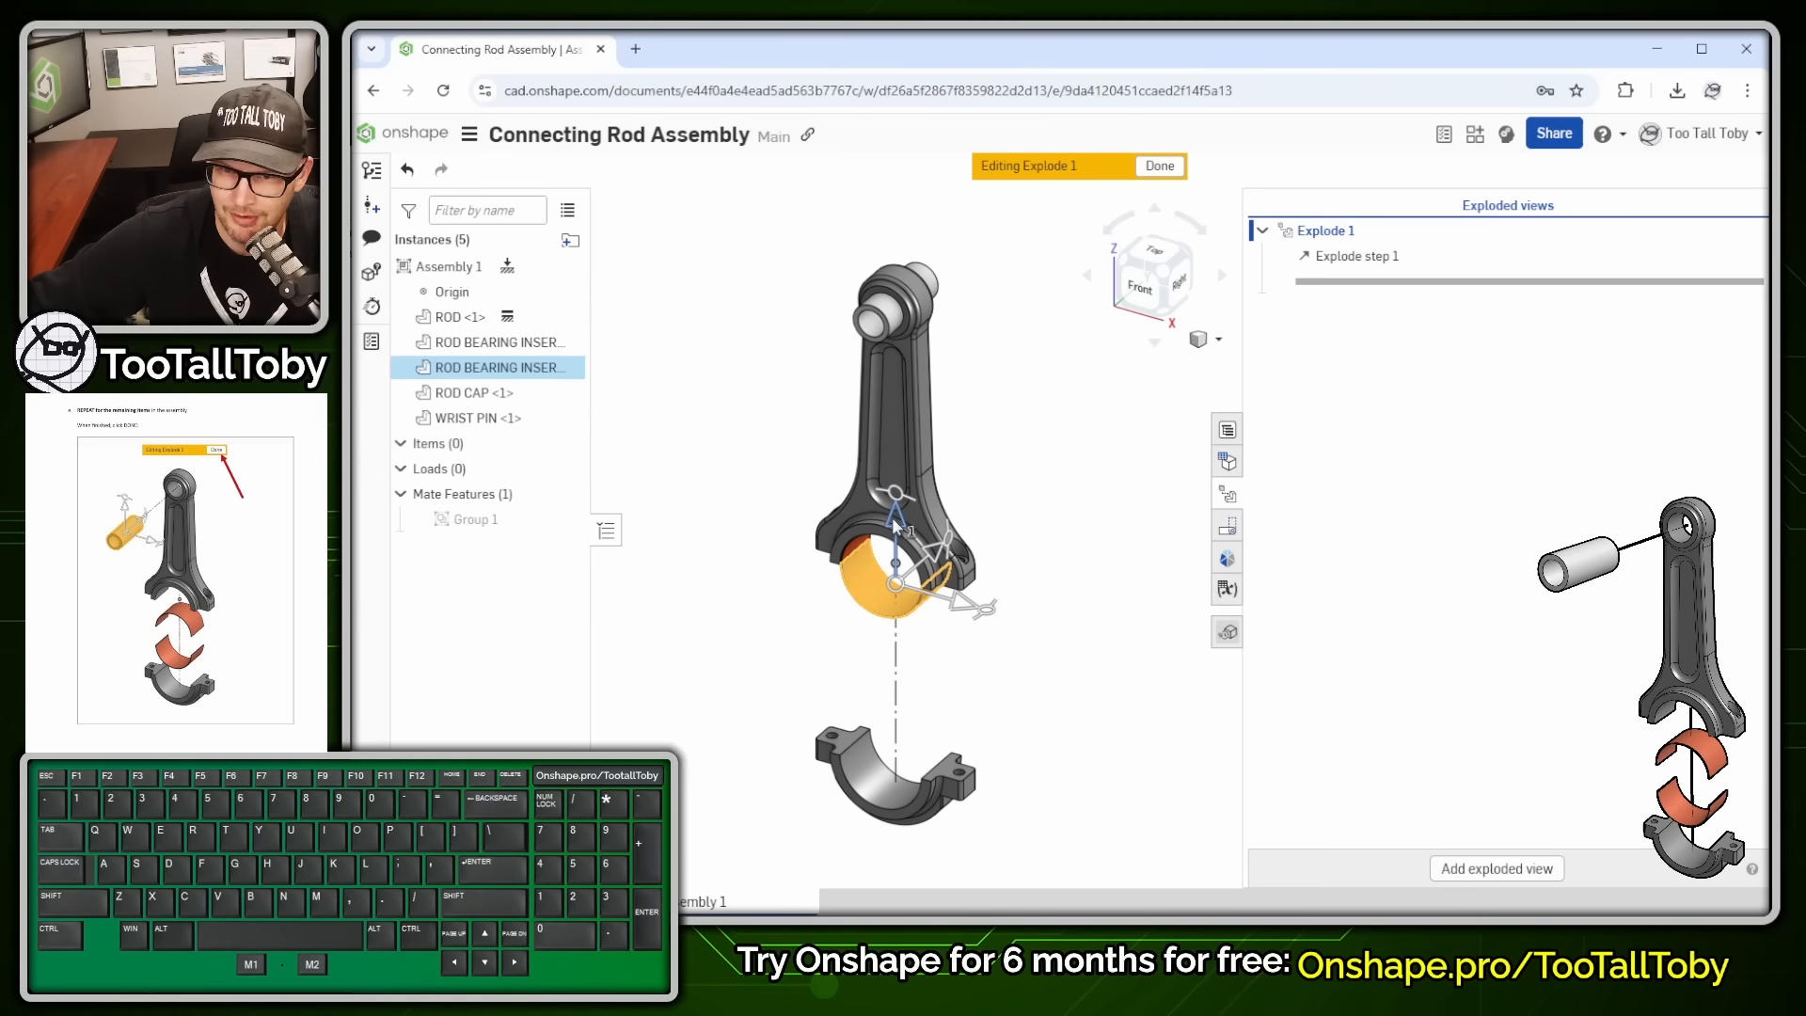
left_click_drag(896, 524, 895, 663)
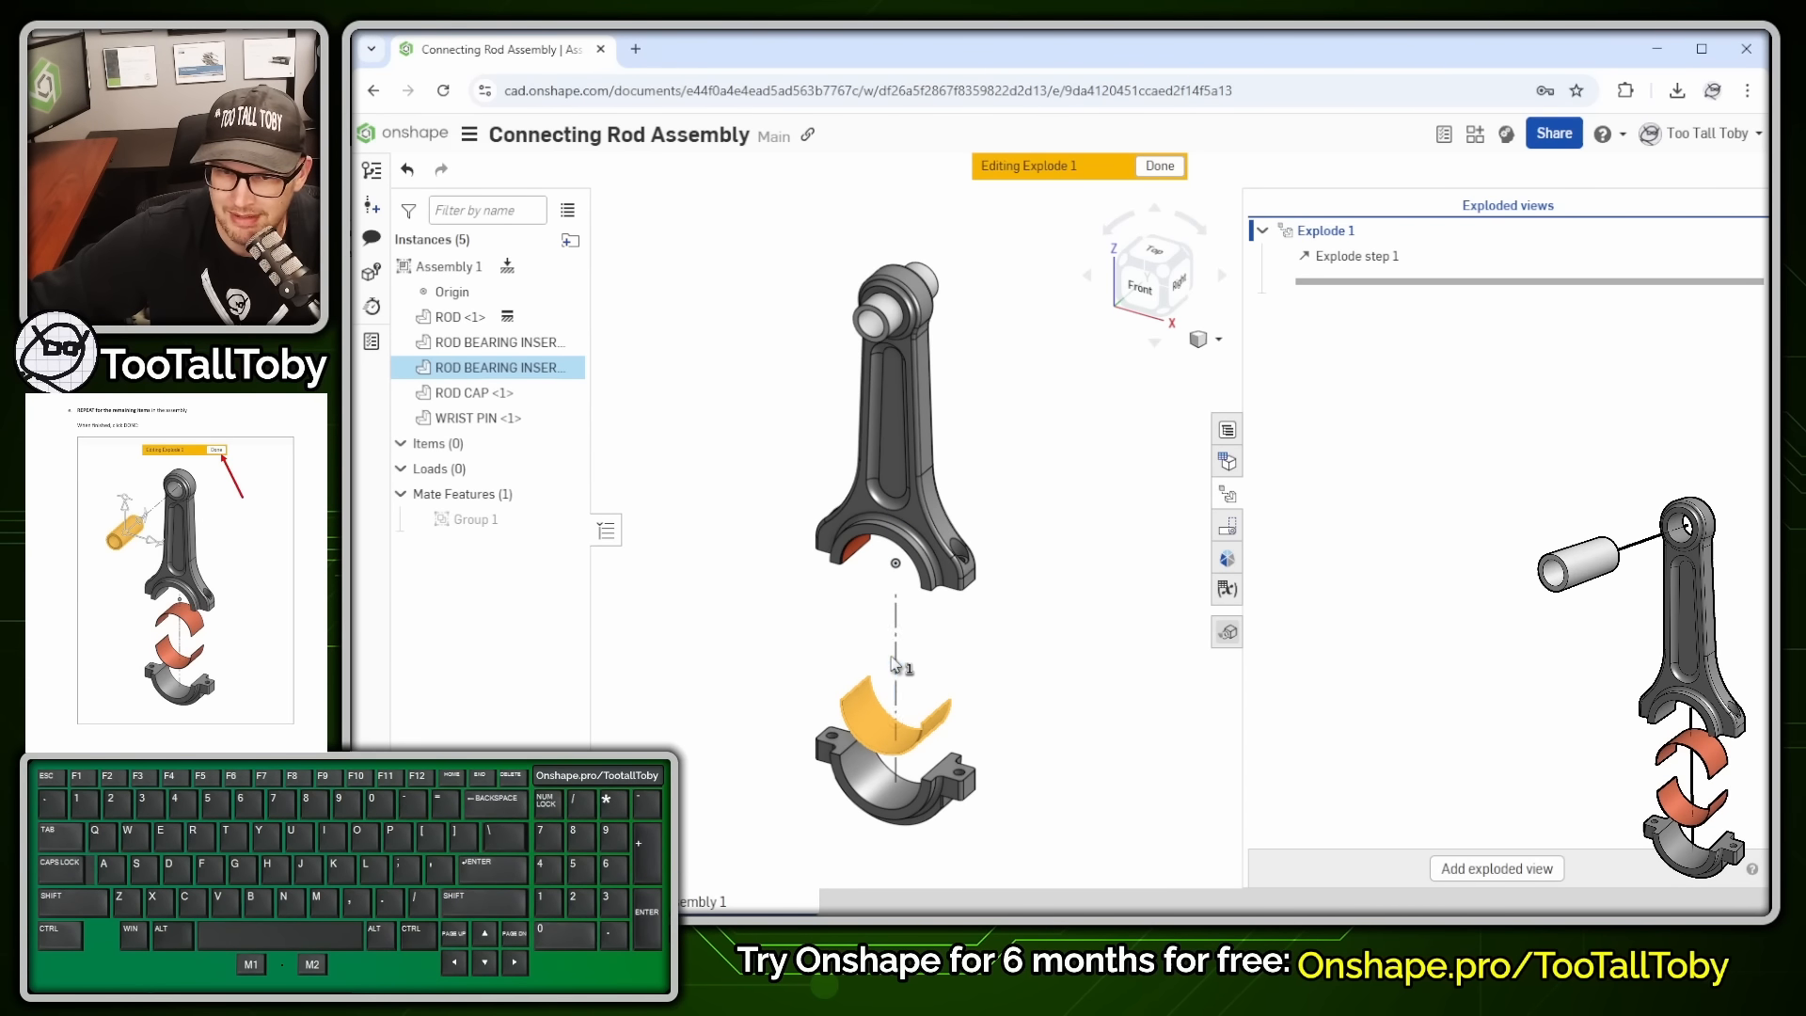
left_click(805, 222)
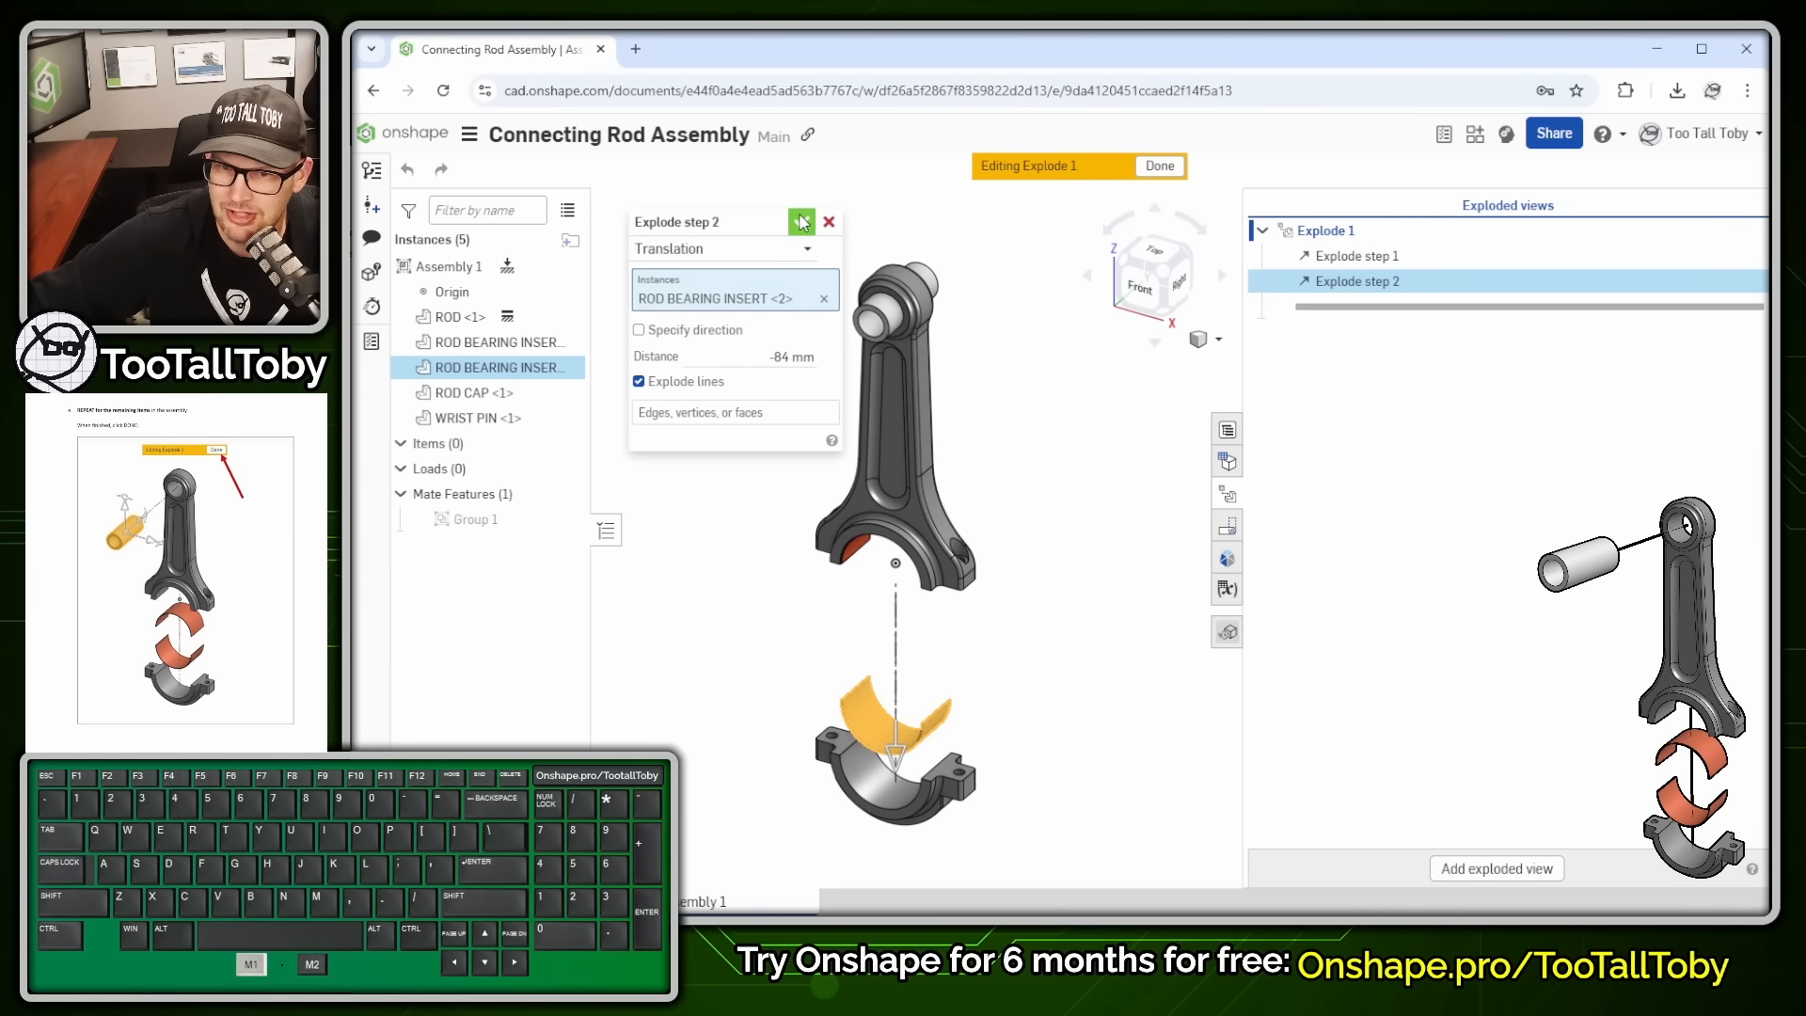
left_click(843, 560)
left_click_drag(895, 504, 896, 566)
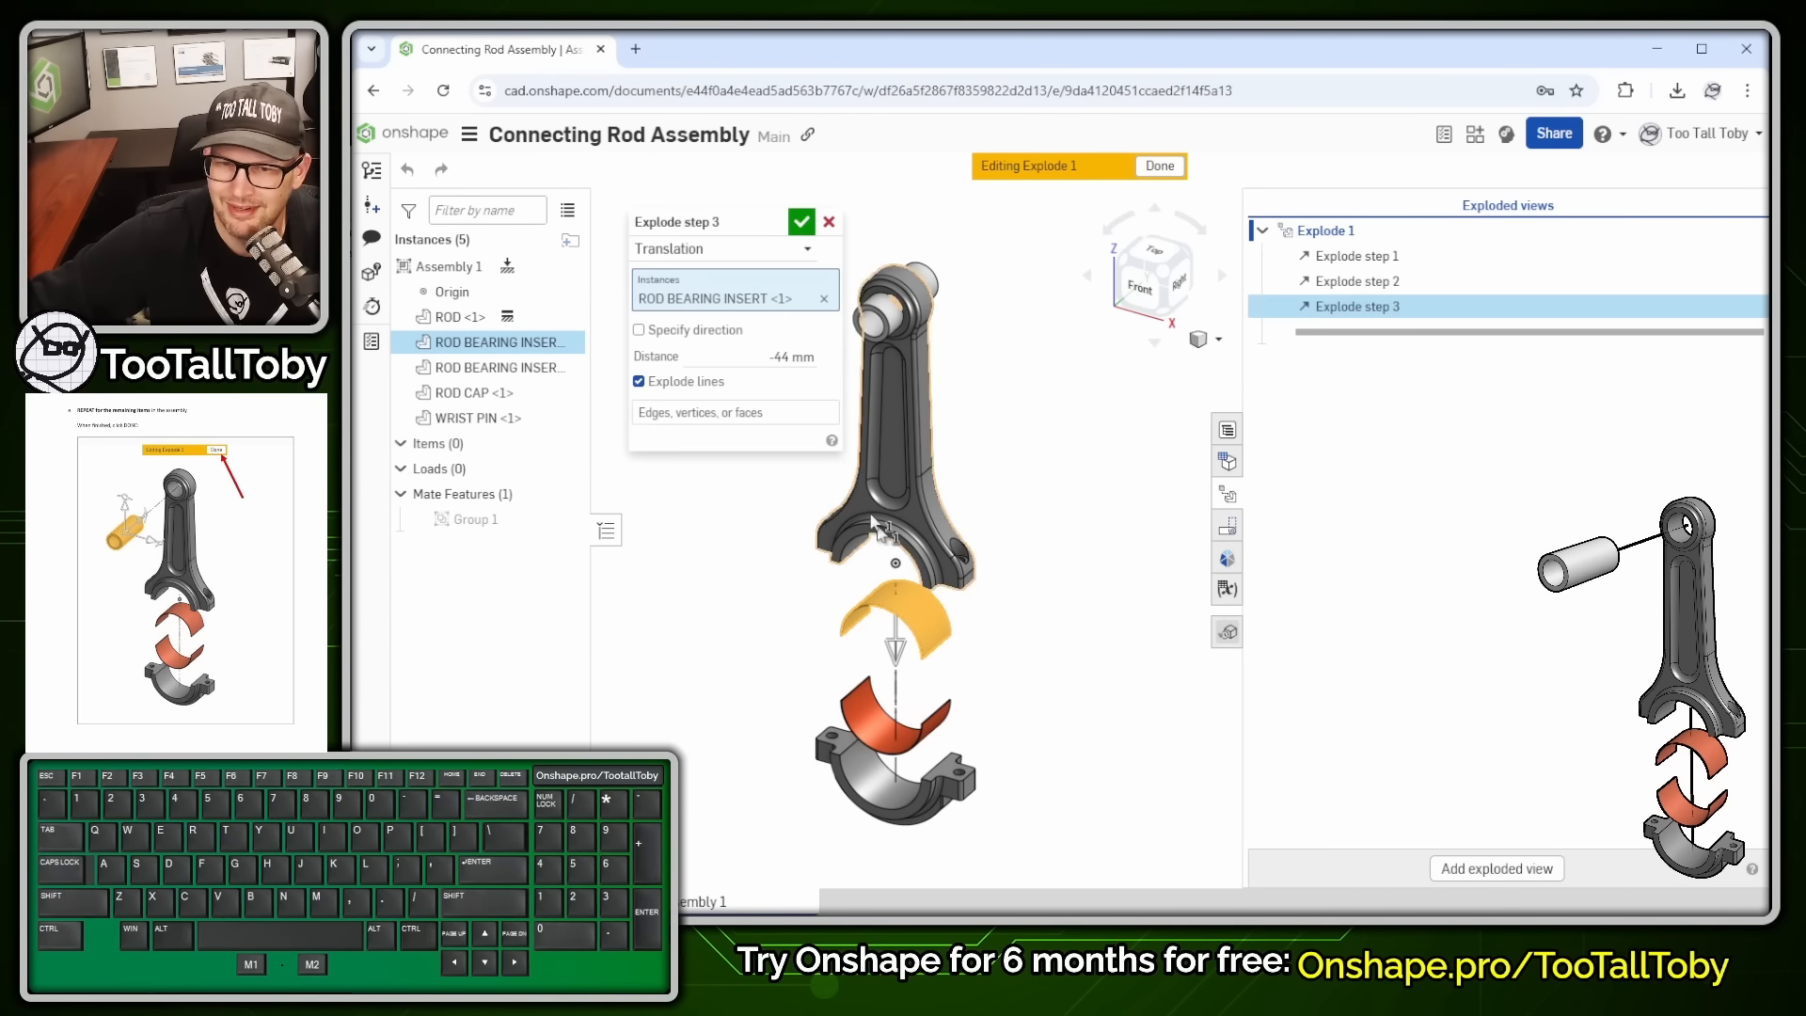
left_click(802, 223)
- Pull the wrist pin out beside the rod as the fourth step and finish Explode 1
left_click(899, 310)
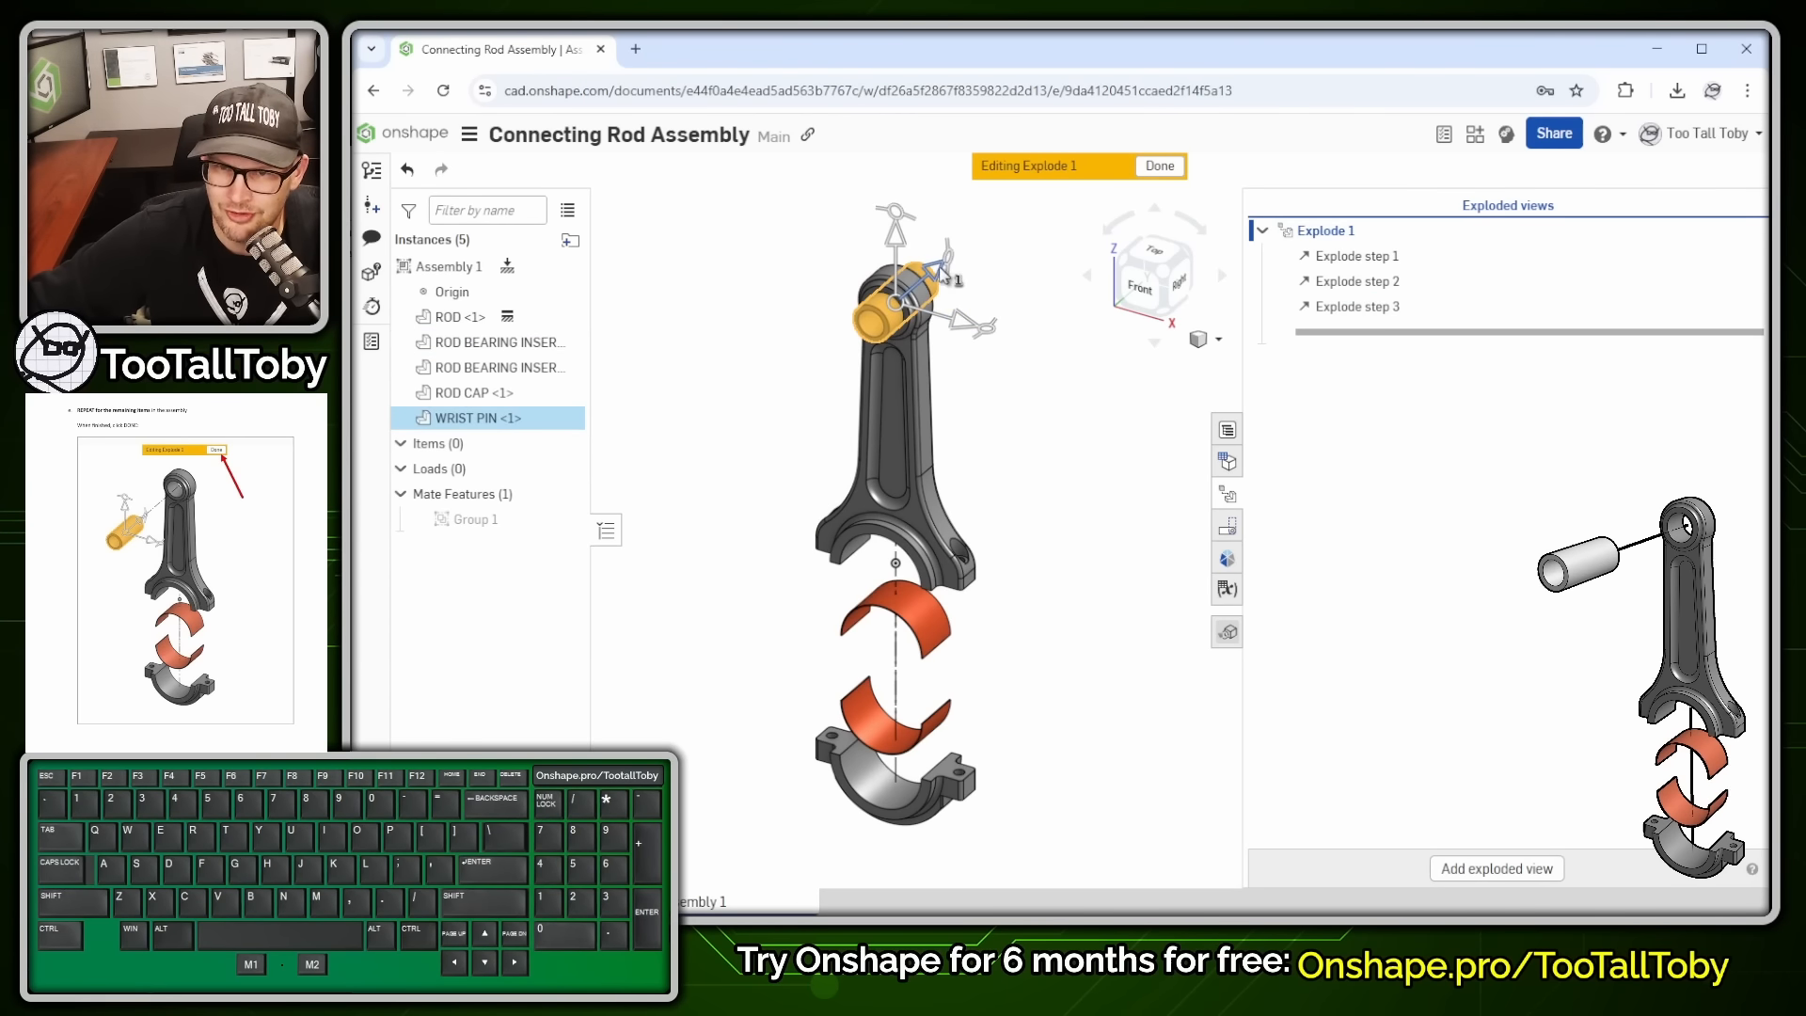
left_click_drag(940, 274, 806, 380)
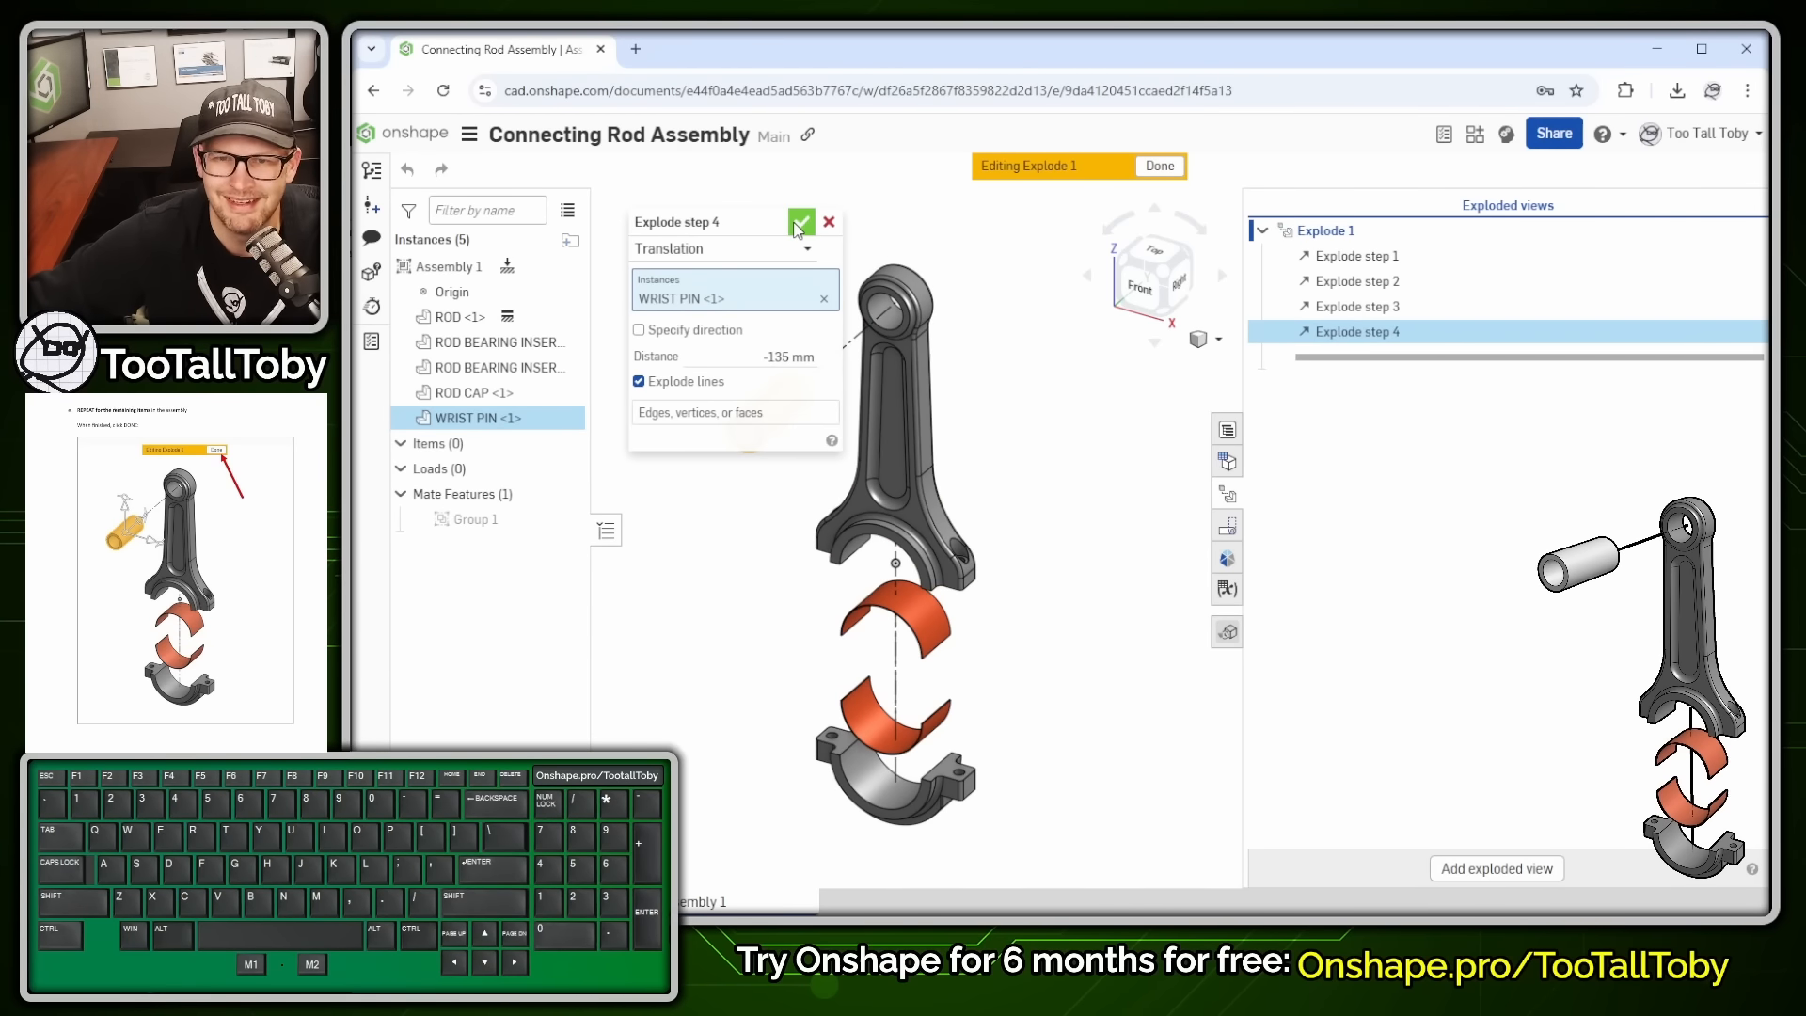
left_click(801, 223)
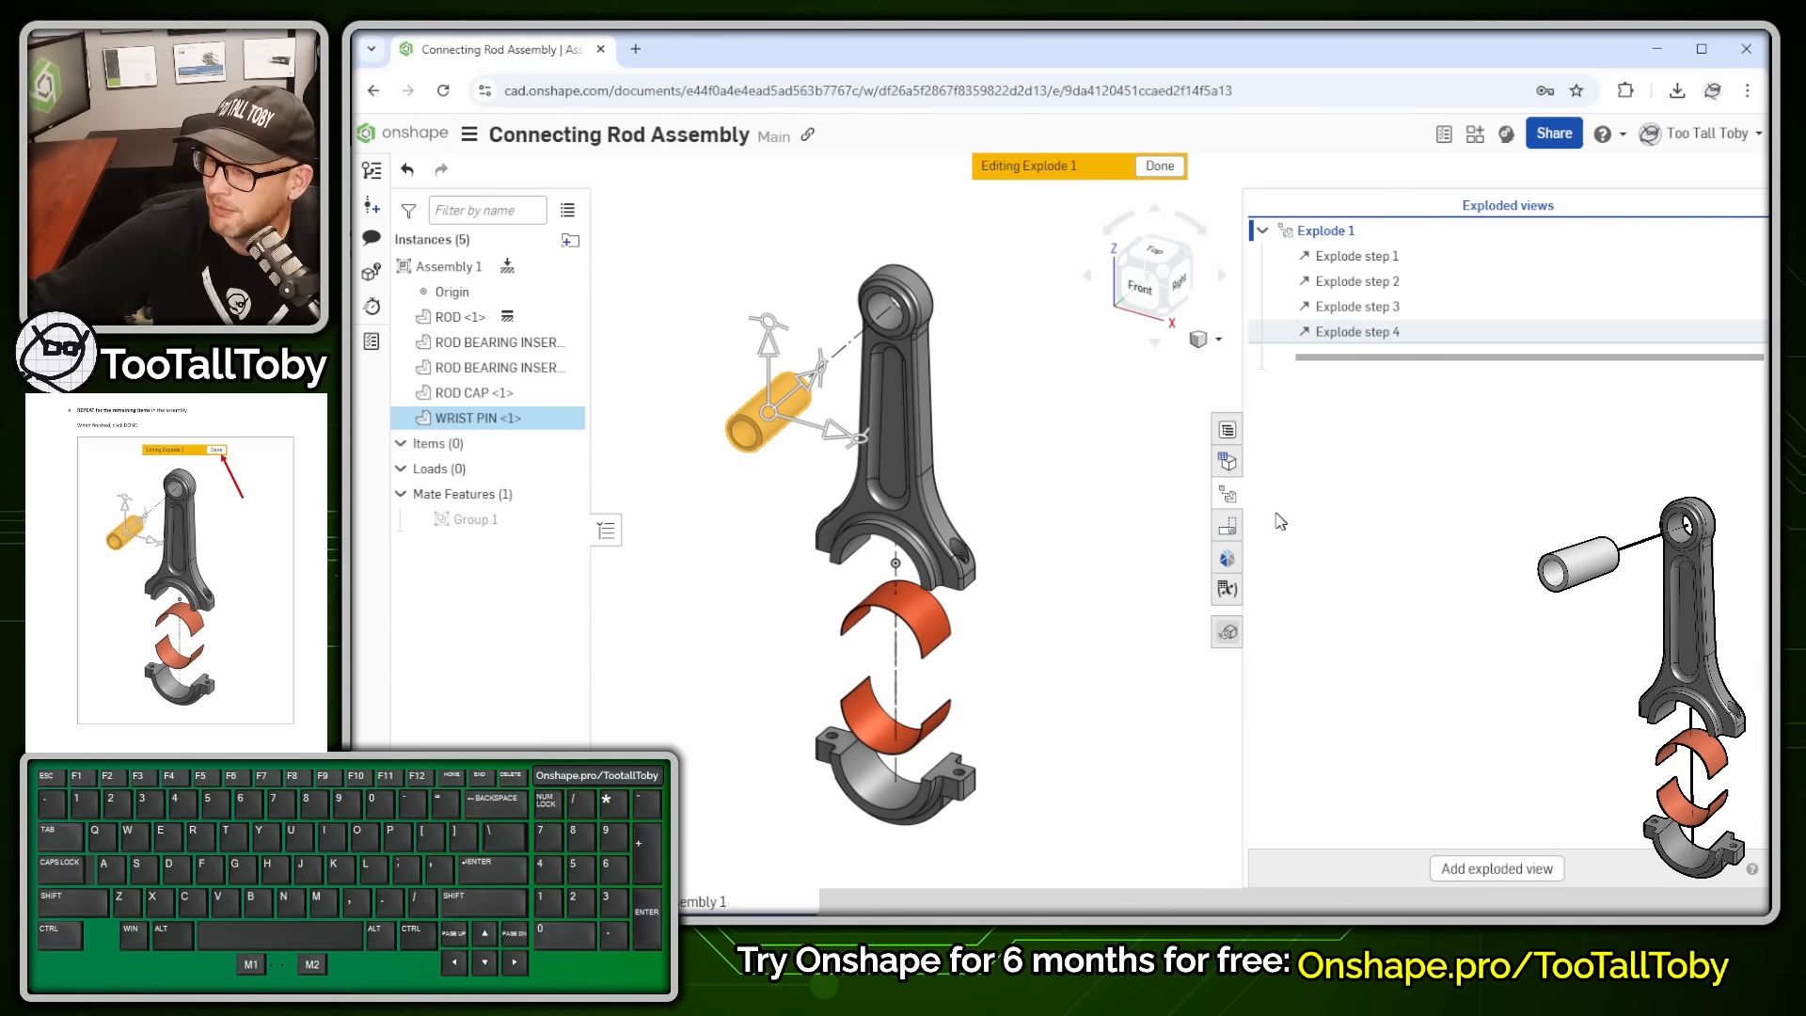
left_click(1163, 169)
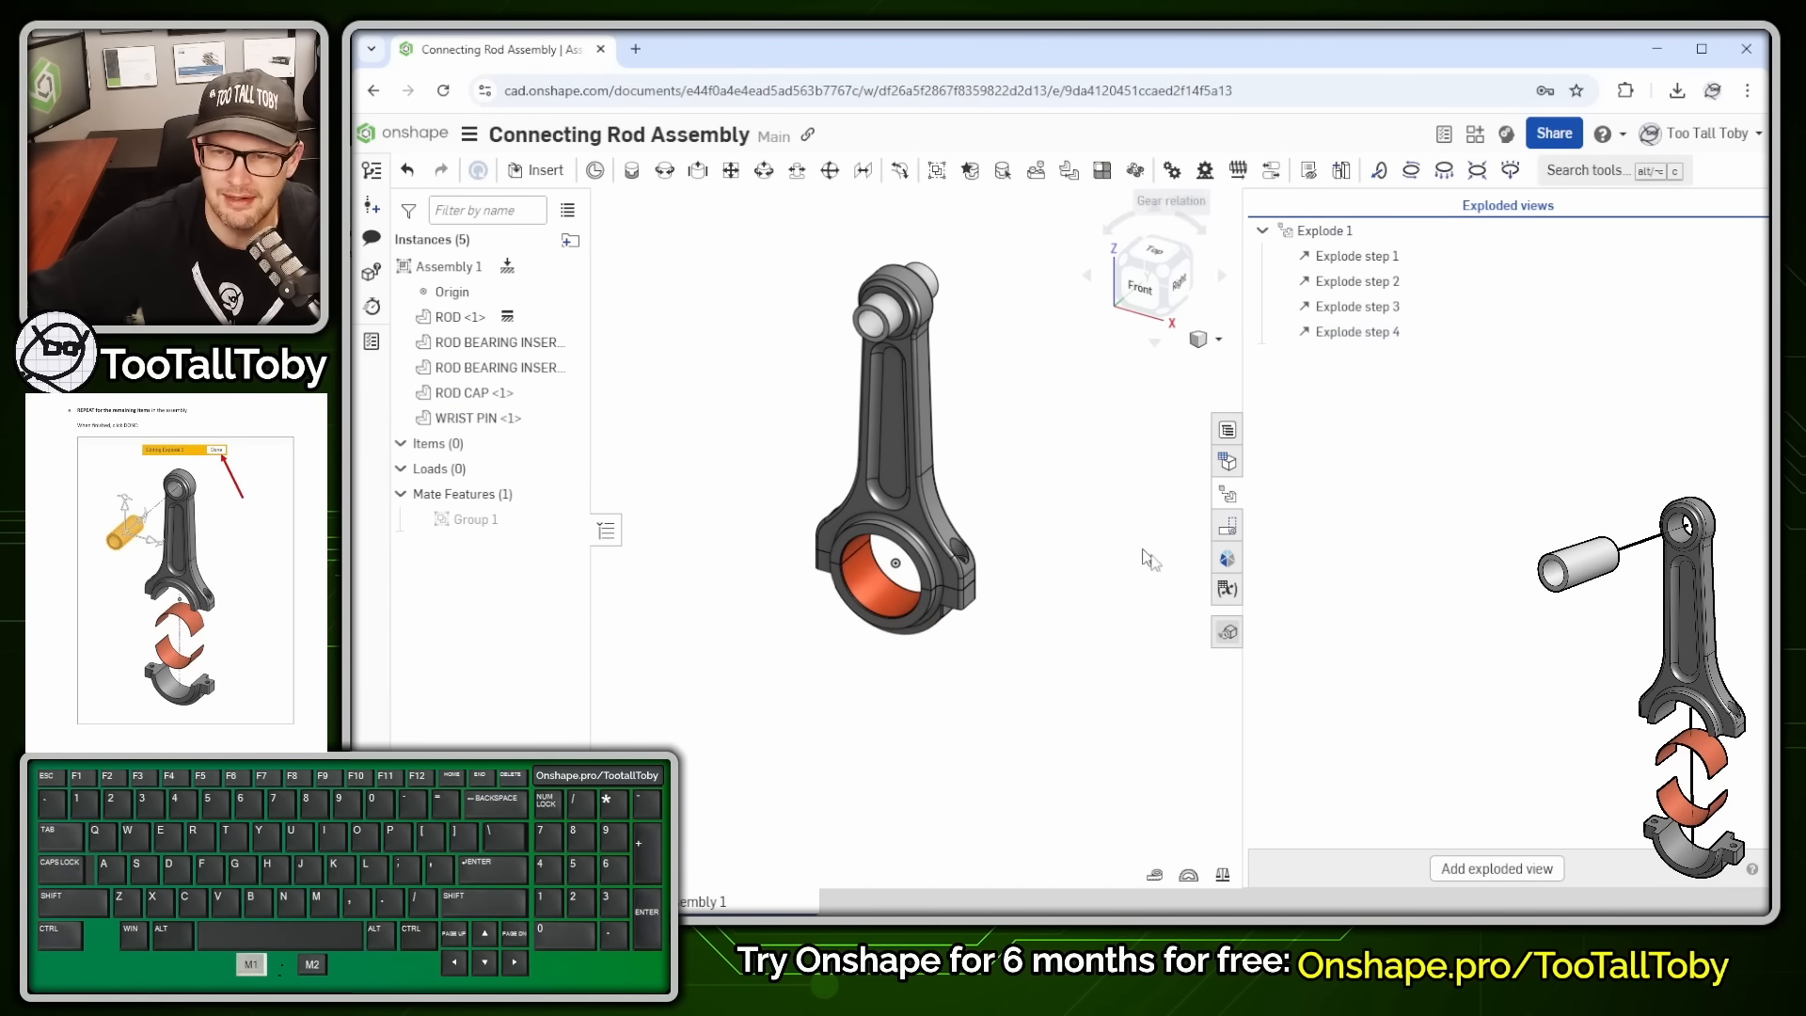
- Toggle Explode 1 between exploded and assembled states, ending exploded
key("alt+1")
left_click(1352, 235)
left_click_drag(1355, 237, 1485, 329, "ctrl+shift")
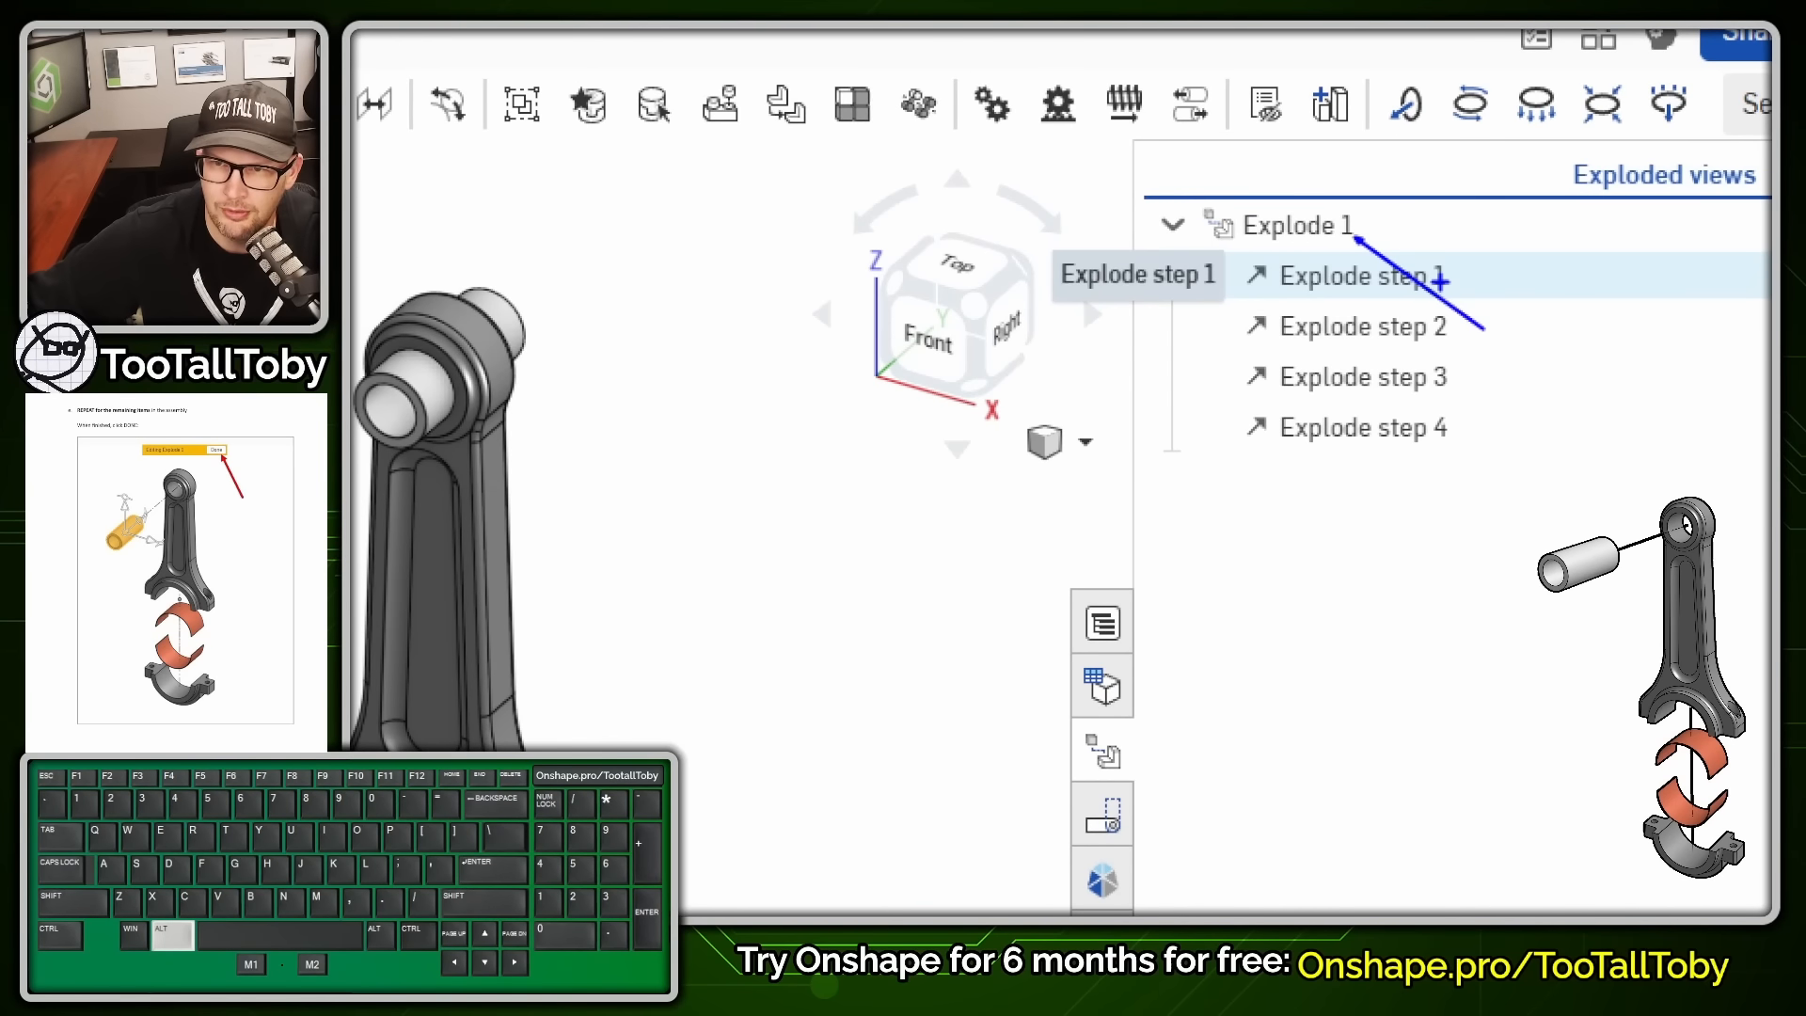
key("alt+1")
double_click(1343, 235)
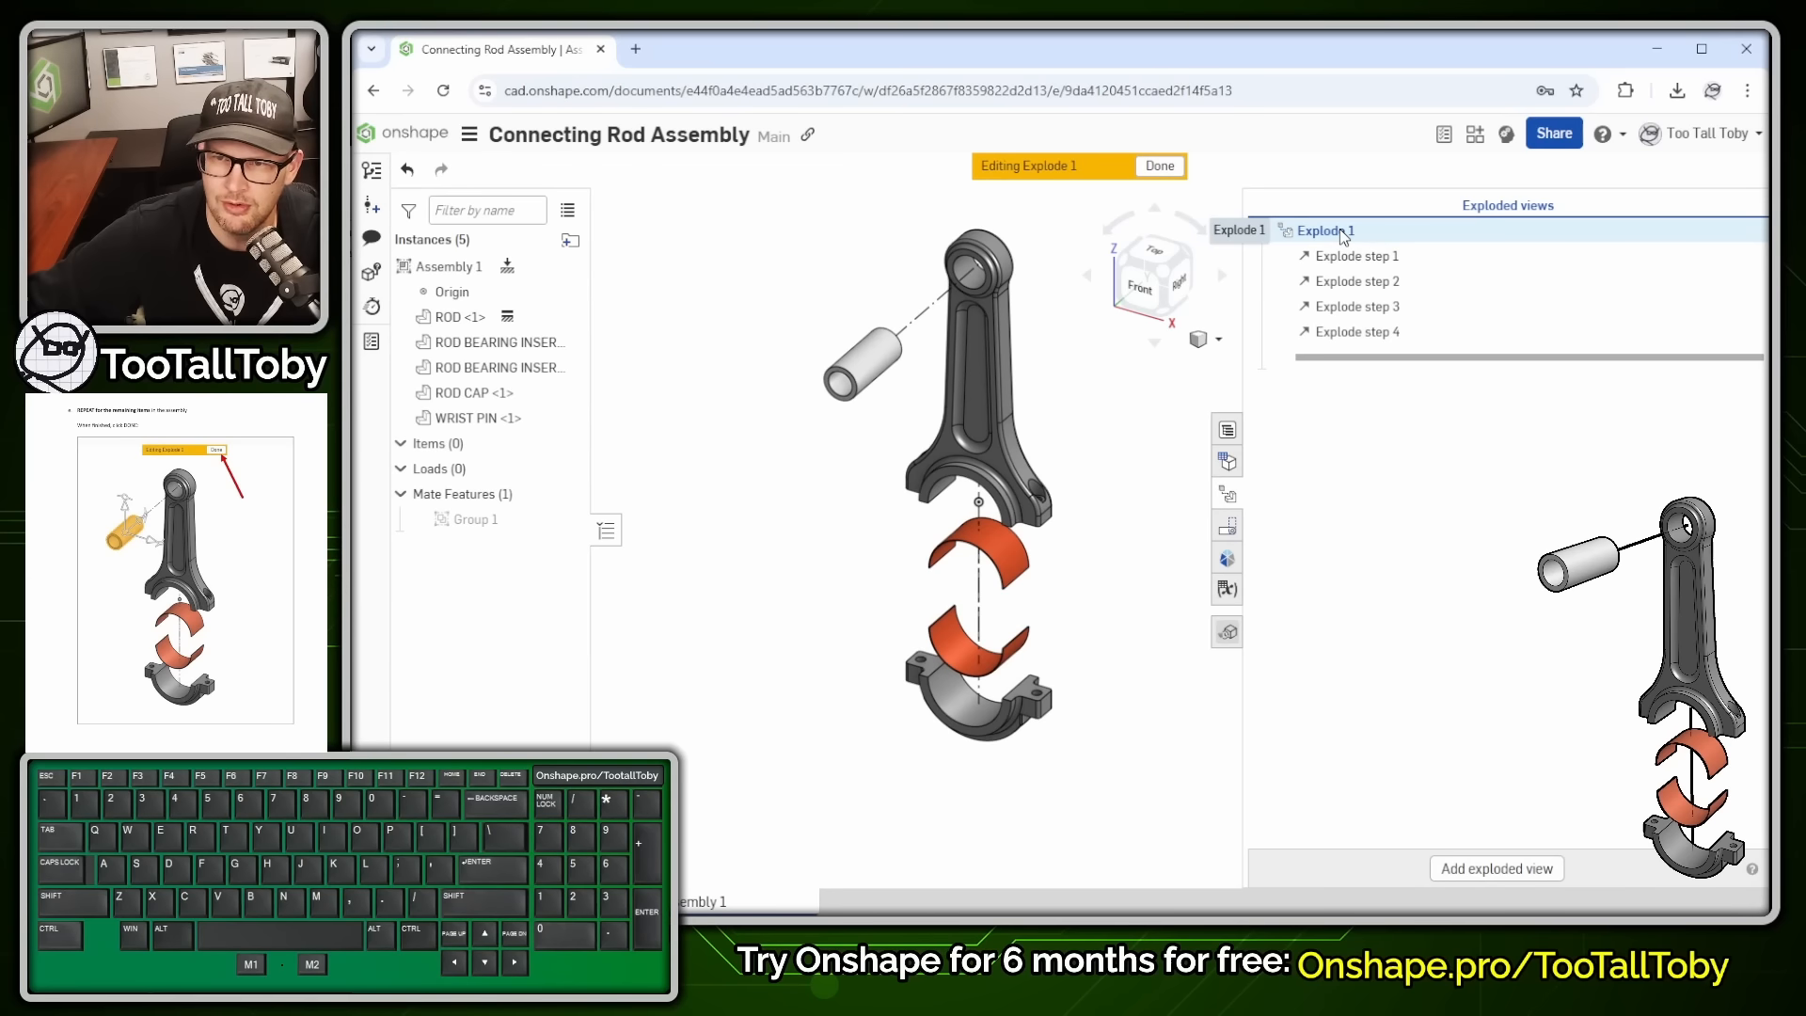
double_click(1344, 236)
double_click(1343, 236)
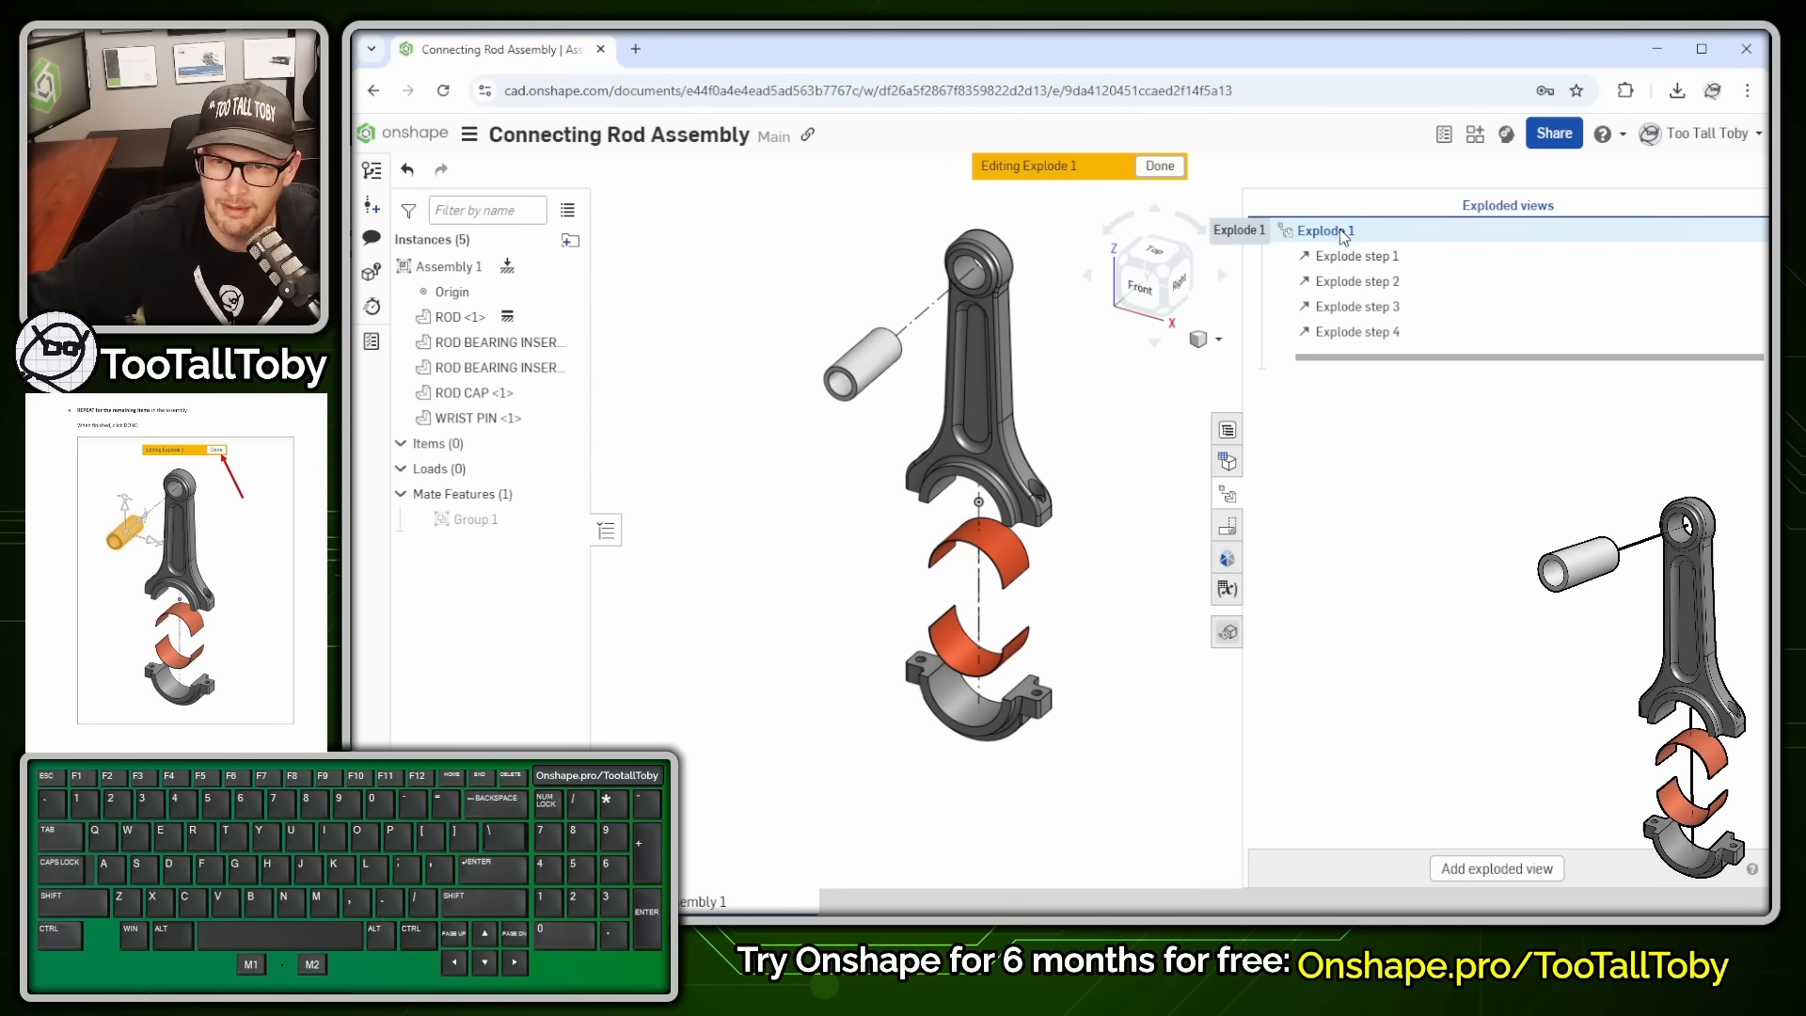
double_click(1343, 235)
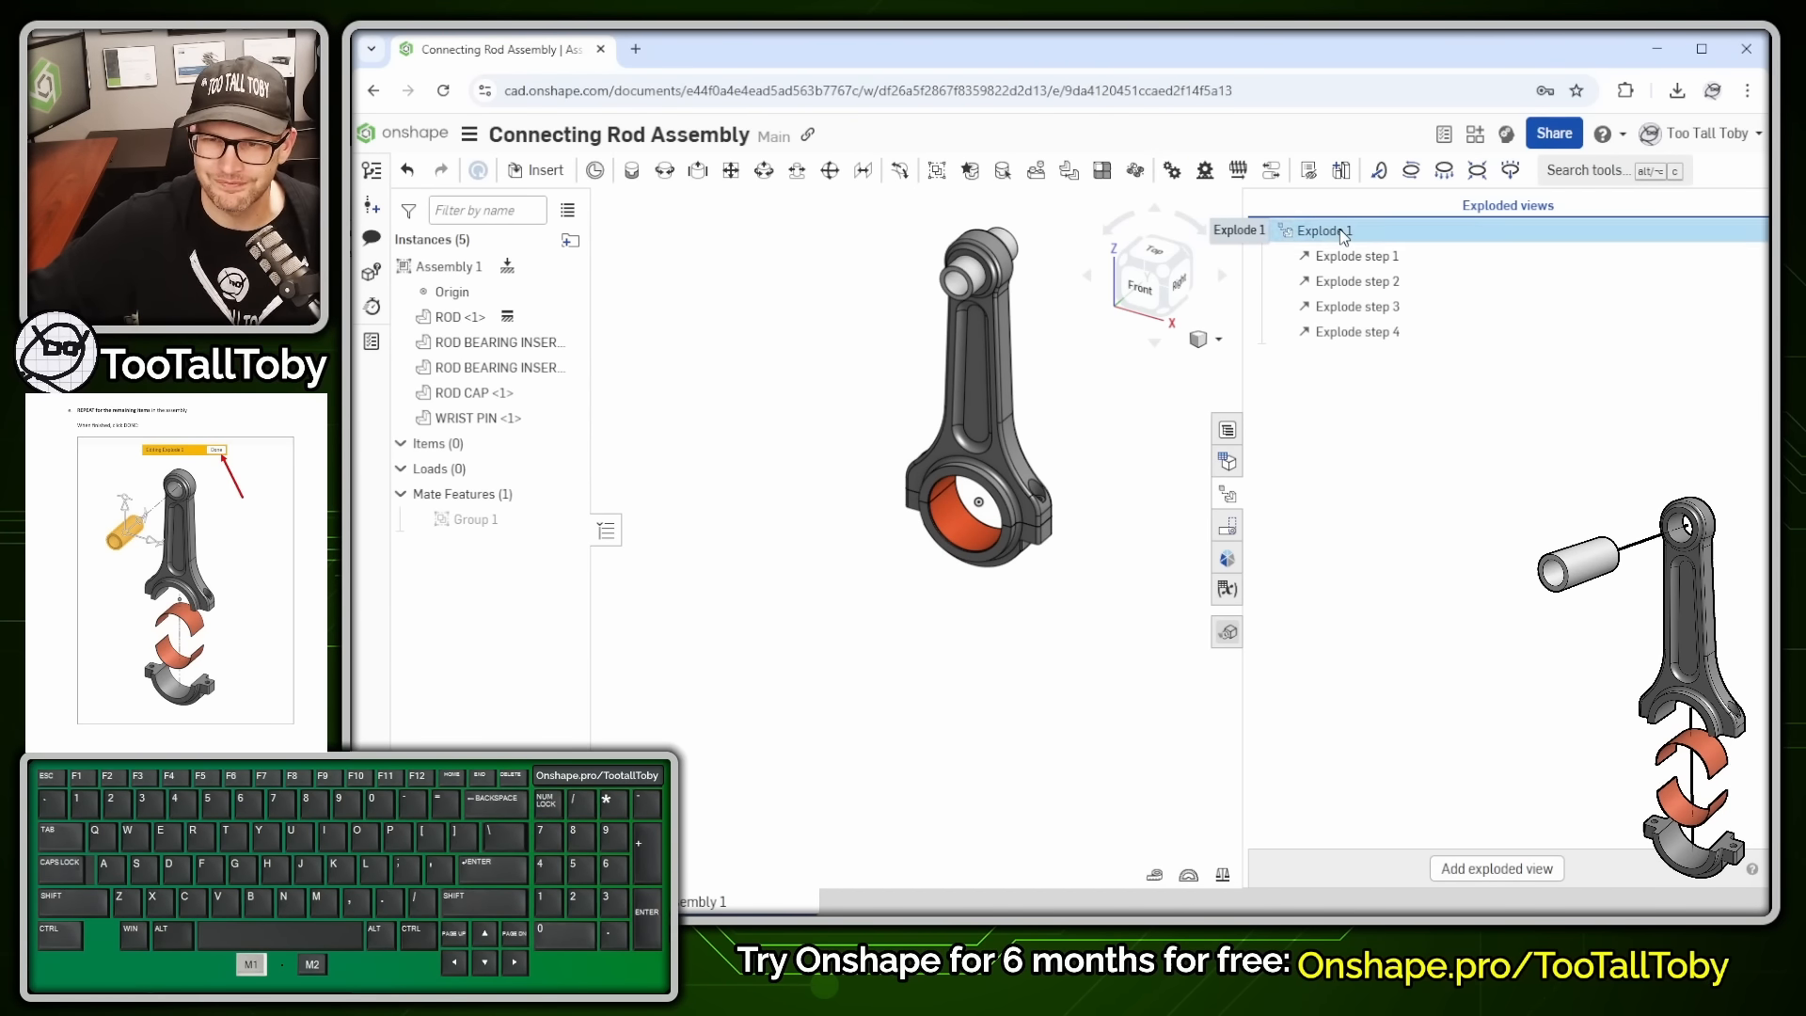
double_click(1343, 235)
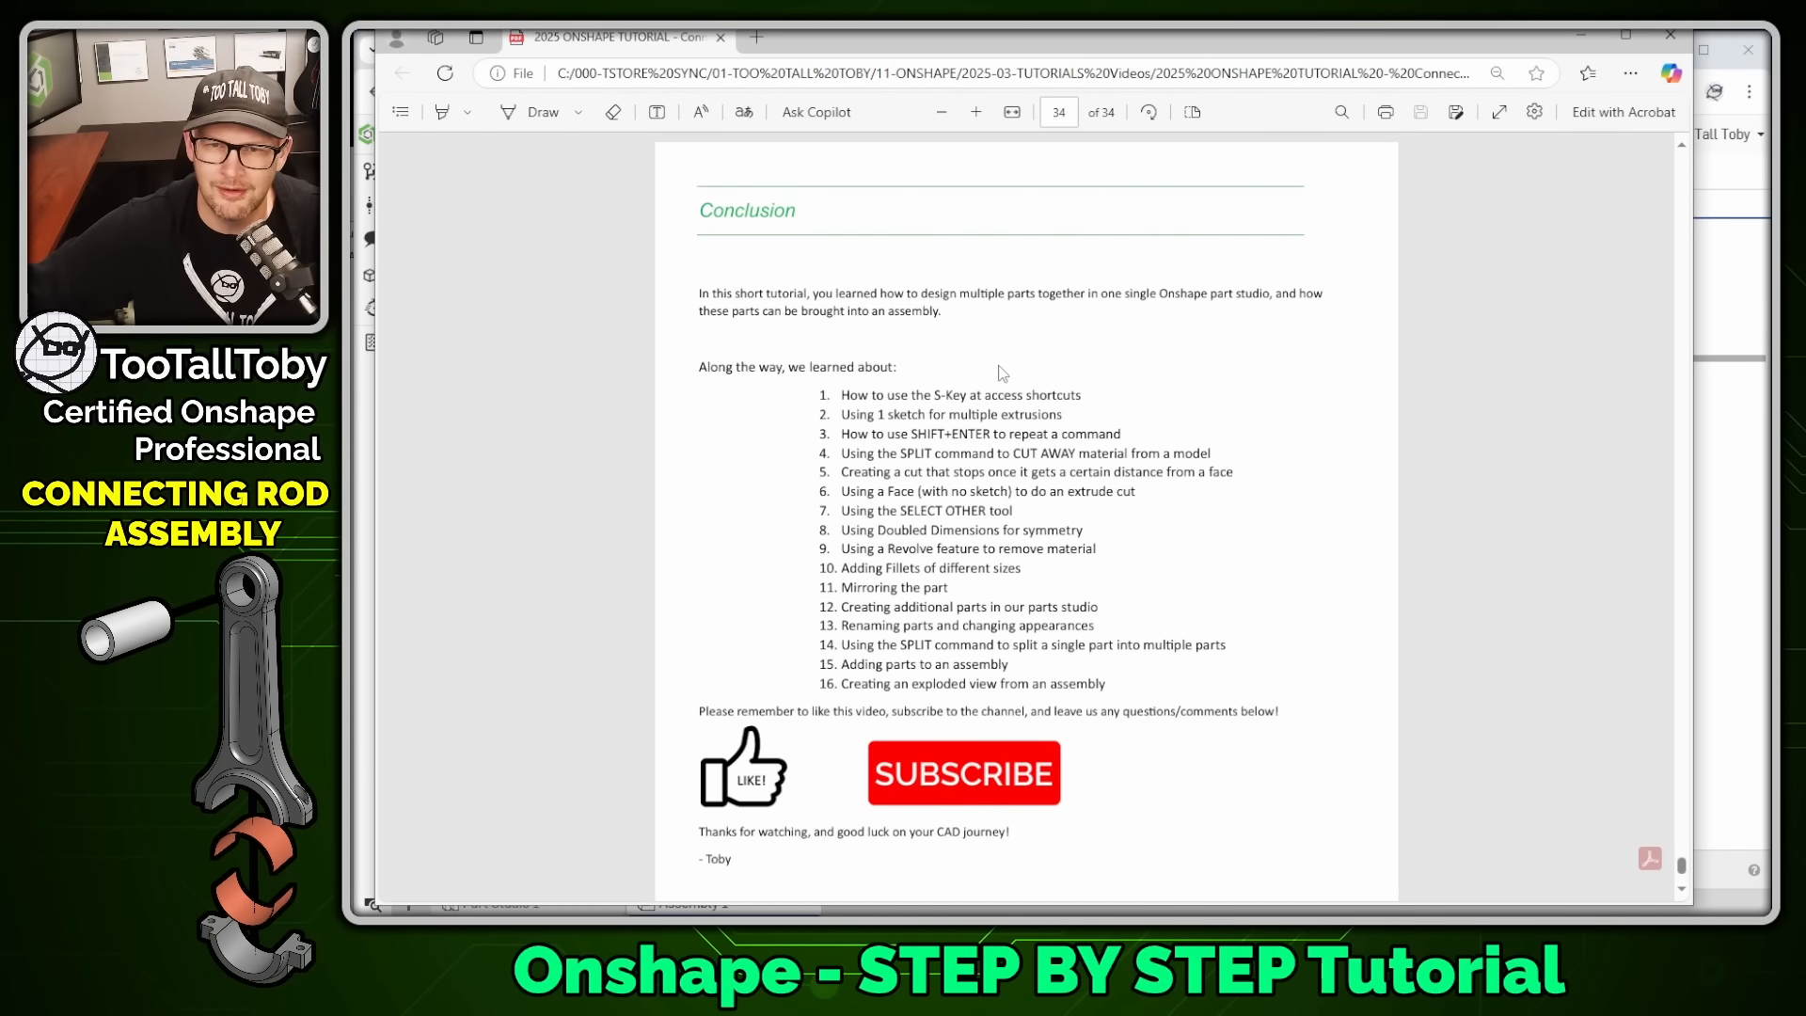
- Scroll the tutorial PDF down to the Conclusion on page 34
scroll(1001, 373, "down", 3)
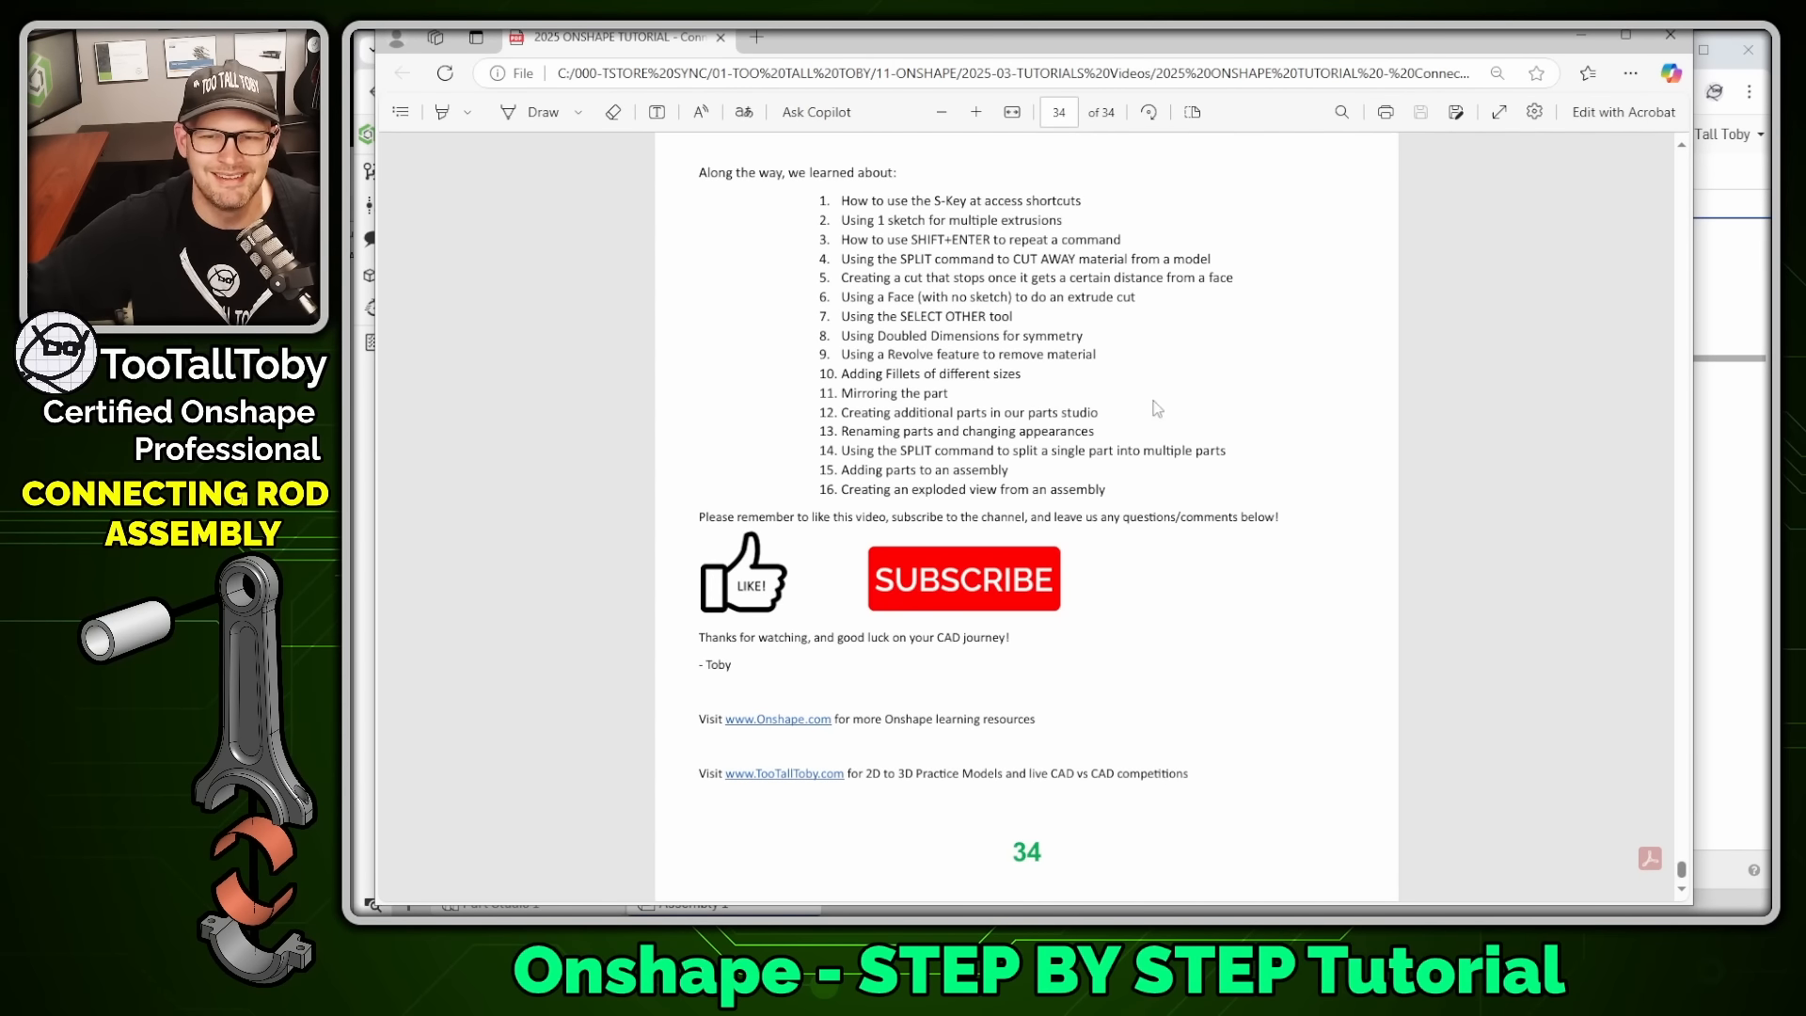